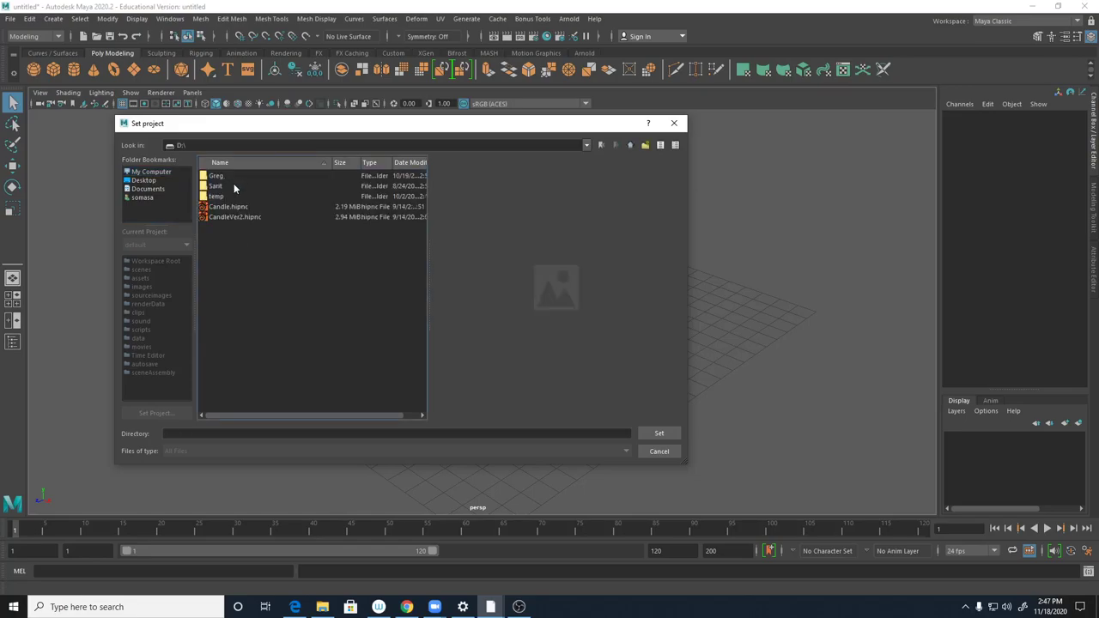
# - Set the project to the DGIM2530M1F20WK13_Project folder inside DIGM2530F20_Lectures, under DIGM2530M1F20_WK13
pyautogui.doubleClick(216, 187)
pyautogui.doubleClick(248, 176)
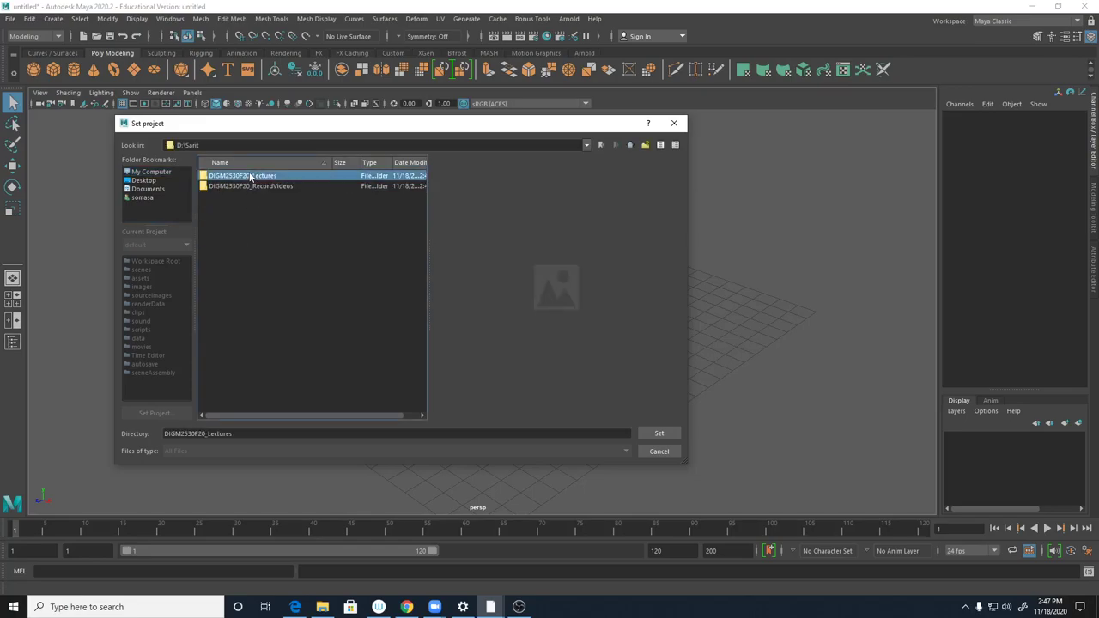
pyautogui.doubleClick(249, 279)
pyautogui.doubleClick(264, 174)
pyautogui.click(658, 433)
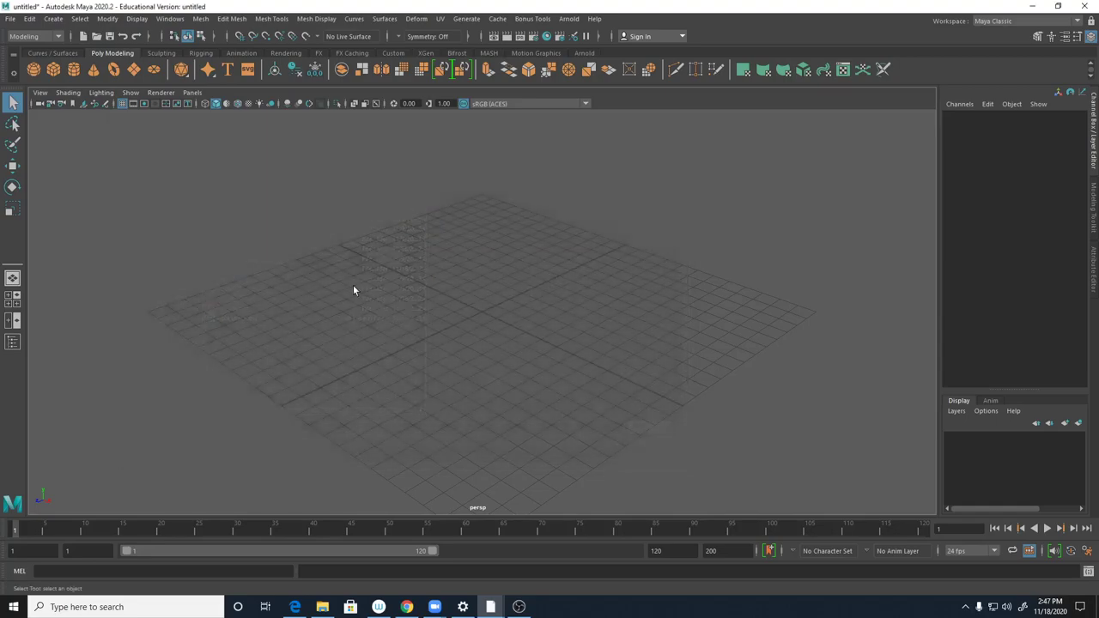
# - Open the scene Truck_Blocking06.mb and discard the changes to the untitled scene
pyautogui.click(11, 18)
pyautogui.click(39, 49)
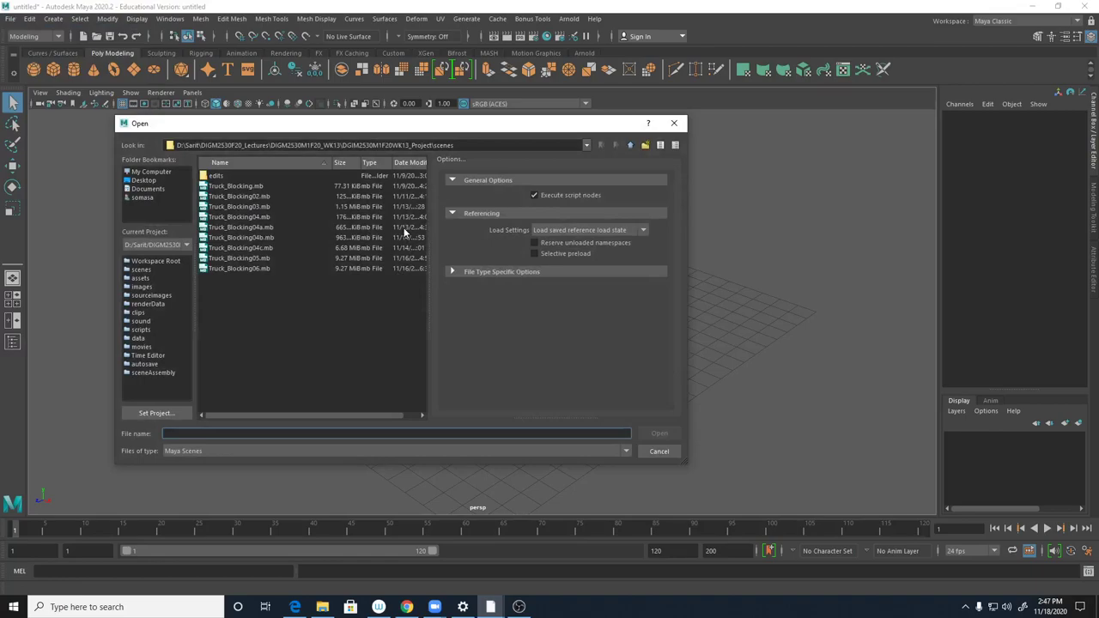
pyautogui.doubleClick(257, 269)
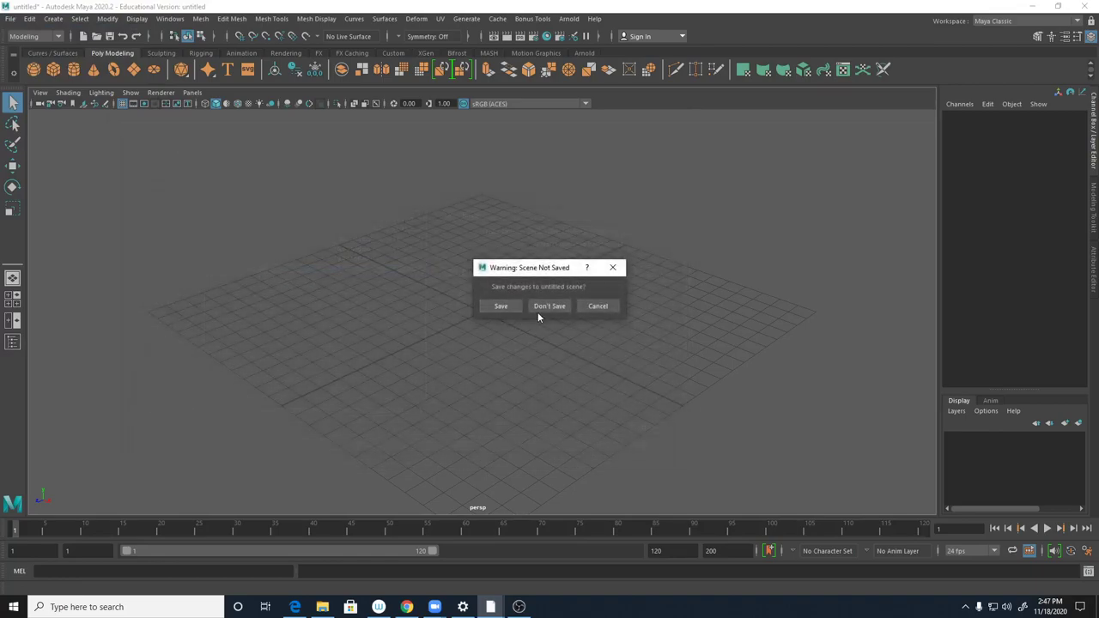
pyautogui.click(538, 307)
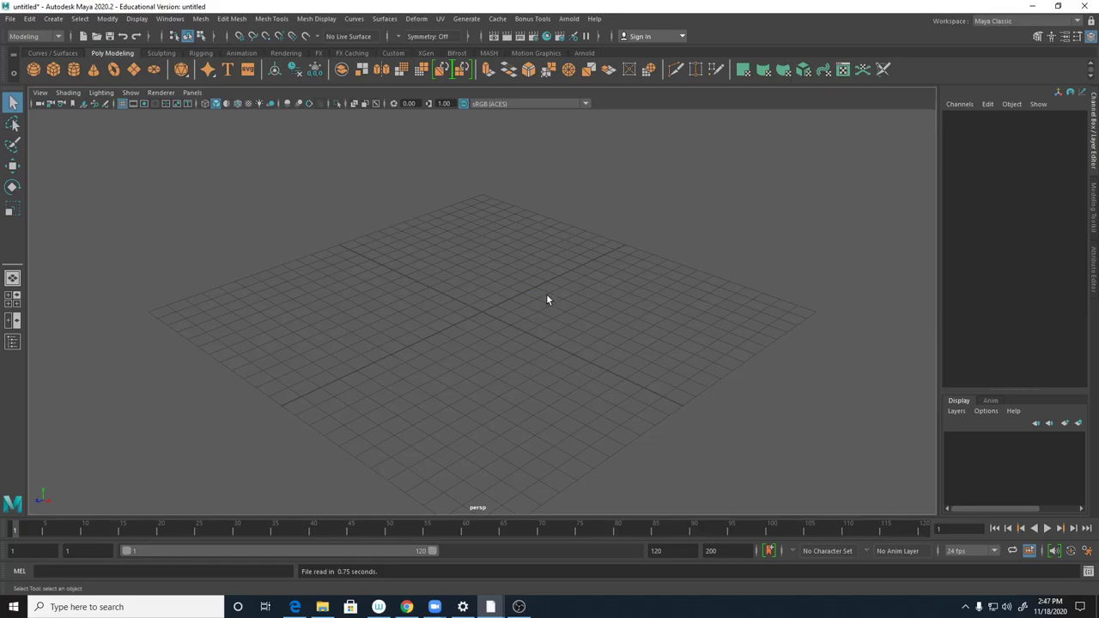
# - Switch to File Explorer and open the photo 1931-ford-model-a-pickup (6) from the Trucks folder of DIGM2530M1F20_WK13
pyautogui.click(322, 607)
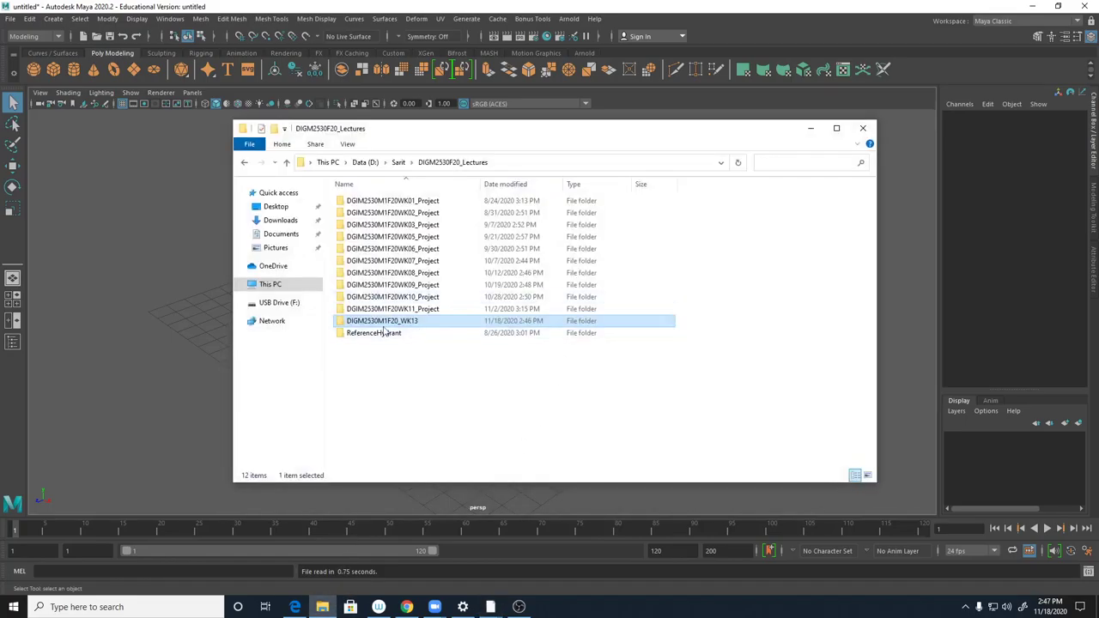
pyautogui.doubleClick(419, 321)
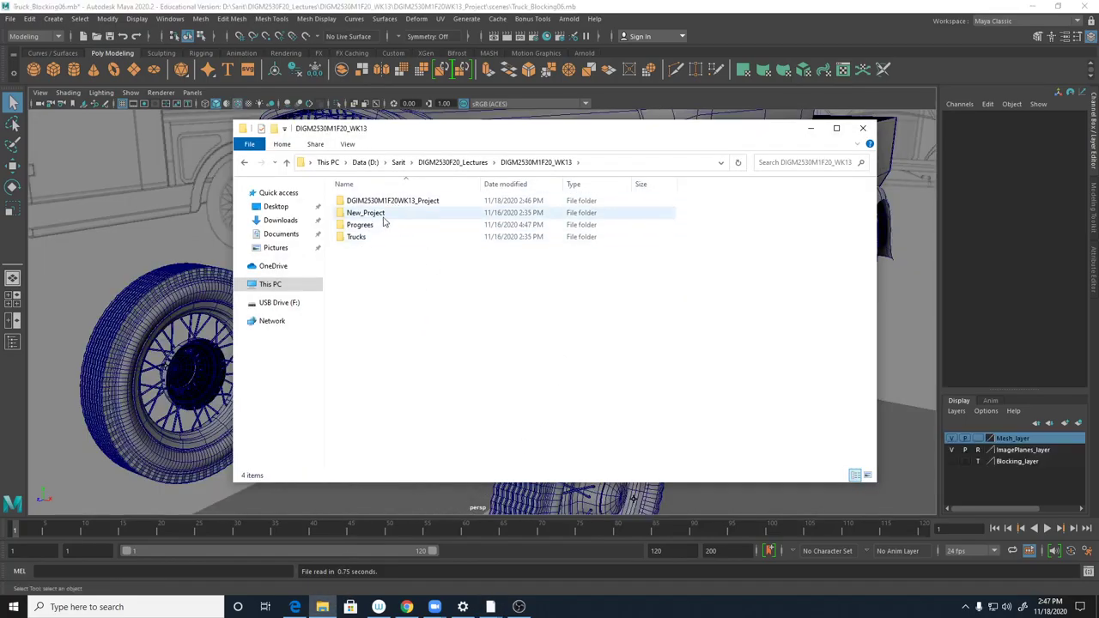
pyautogui.doubleClick(359, 237)
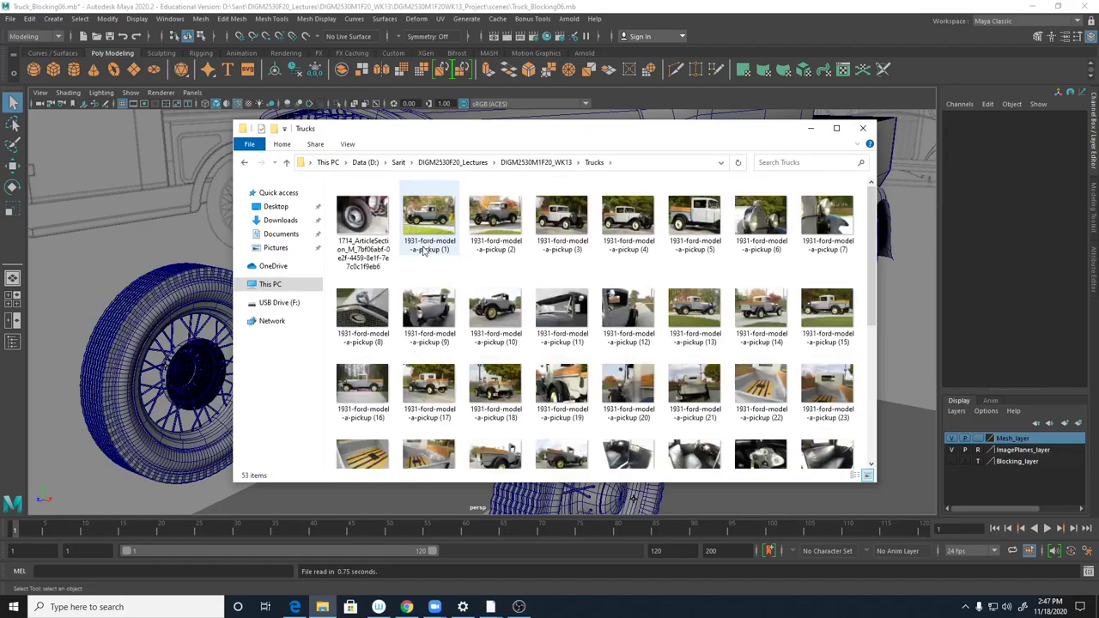
pyautogui.click(740, 225)
pyautogui.doubleClick(740, 224)
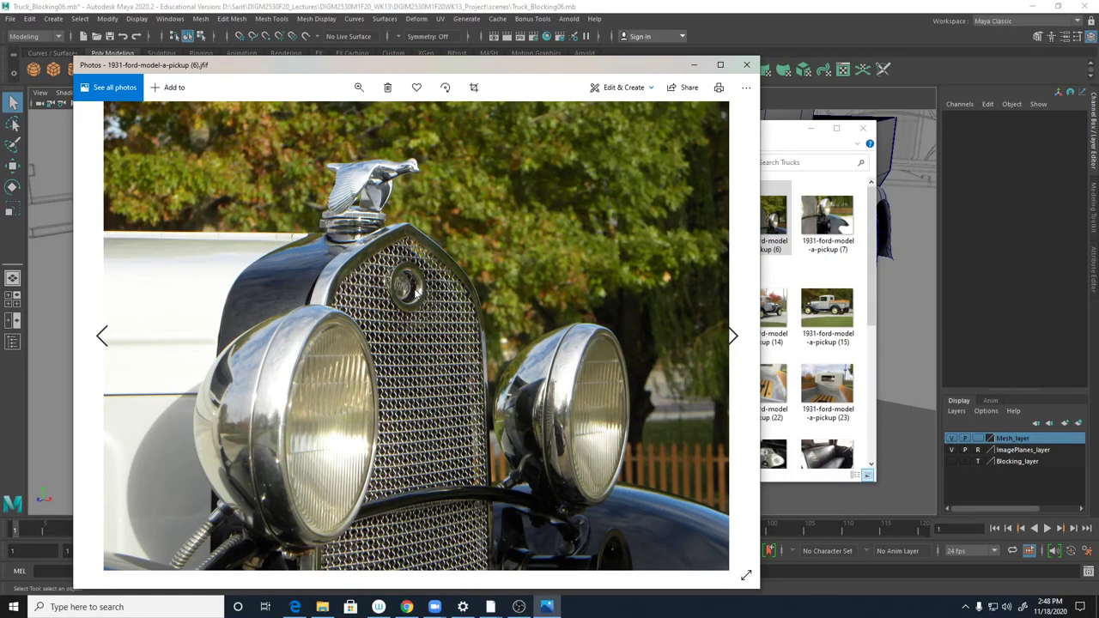
# - Magnify the photo around the Ford badge on the grille to study it, and move the photo window aside
pyautogui.click(358, 88)
pyautogui.moveTo(307, 118); pyautogui.dragTo(356, 118)
pyautogui.moveTo(444, 344); pyautogui.dragTo(447, 407)
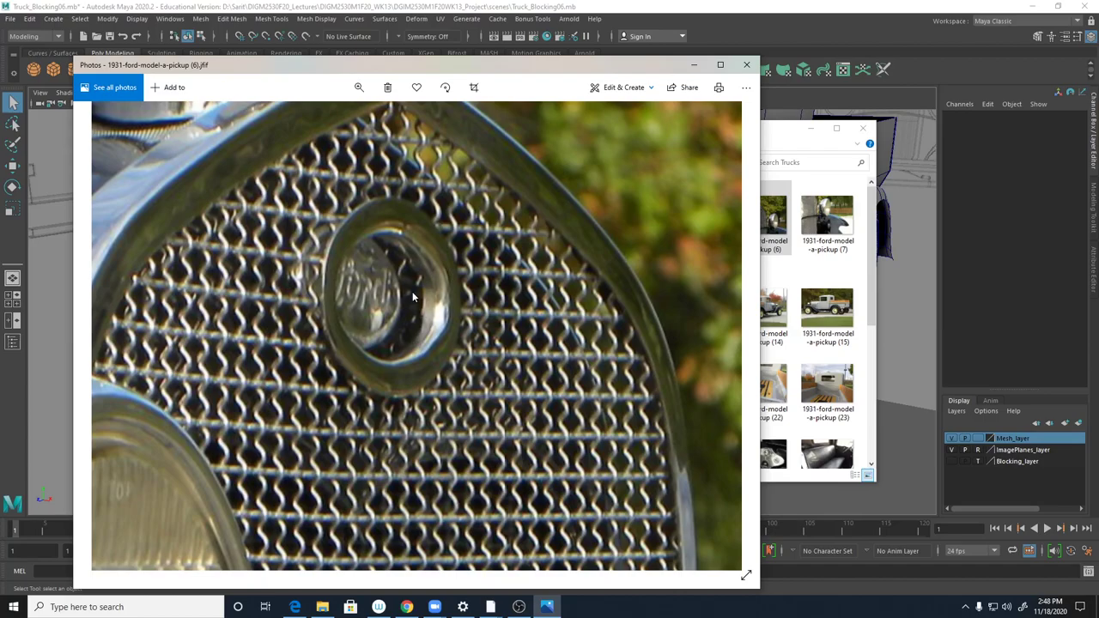
pyautogui.moveTo(533, 68); pyautogui.dragTo(1098, 78)
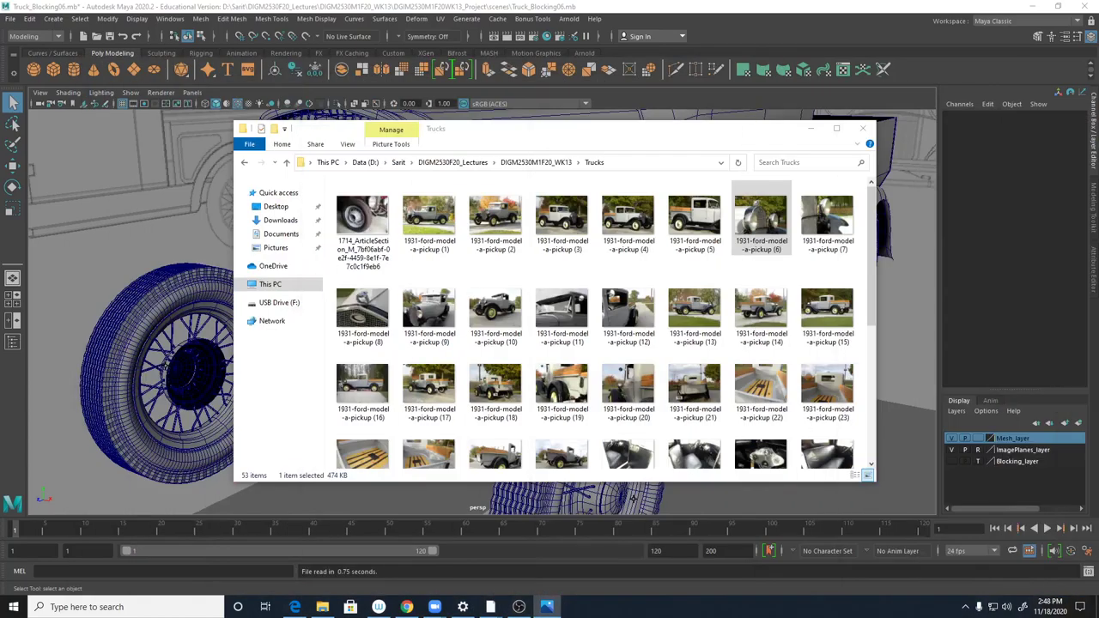
# - Switch to Maya and select the Ford badge on the truck's front grille for a close look
pyautogui.click(756, 24)
pyautogui.keyDown('alt'); pyautogui.moveTo(332, 253); pyautogui.dragTo(383, 324); pyautogui.keyUp('alt')
pyautogui.keyDown('alt'); pyautogui.moveTo(383, 324); pyautogui.dragTo(549, 325, button='right'); pyautogui.keyUp('alt')
pyautogui.keyDown('alt'); pyautogui.moveTo(353, 300); pyautogui.dragTo(472, 394, button='middle'); pyautogui.keyUp('alt')
pyautogui.keyDown('alt'); pyautogui.moveTo(369, 381); pyautogui.dragTo(575, 415, button='right'); pyautogui.keyUp('alt')
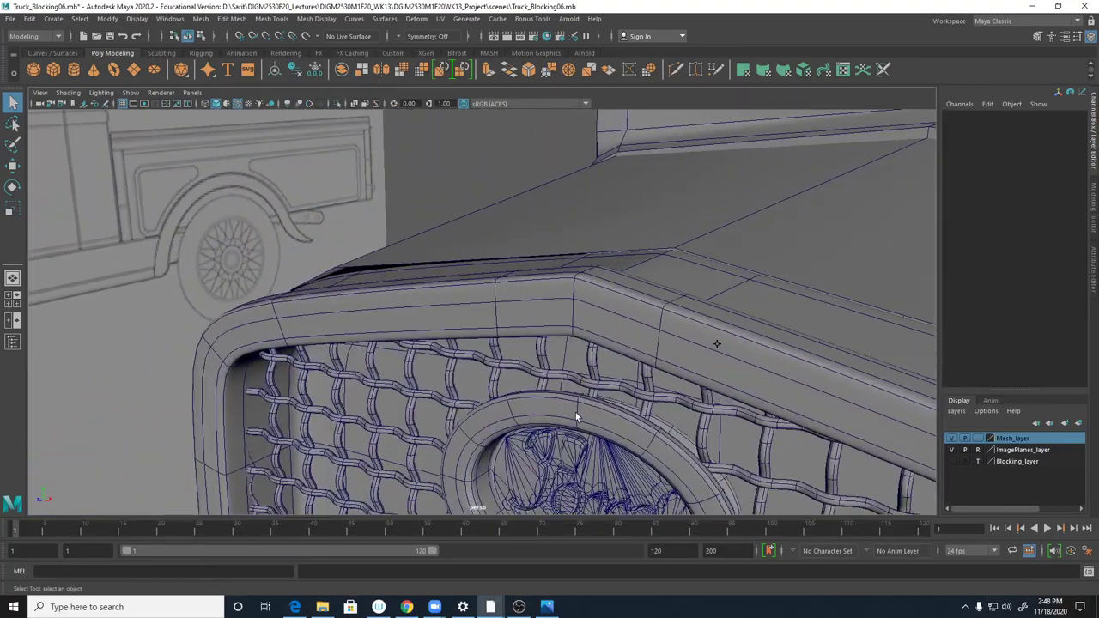
pyautogui.keyDown('alt'); pyautogui.moveTo(575, 415); pyautogui.dragTo(547, 354, button='middle'); pyautogui.keyUp('alt')
pyautogui.keyDown('alt'); pyautogui.moveTo(546, 354); pyautogui.dragTo(542, 345); pyautogui.keyUp('alt')
pyautogui.click(541, 346)
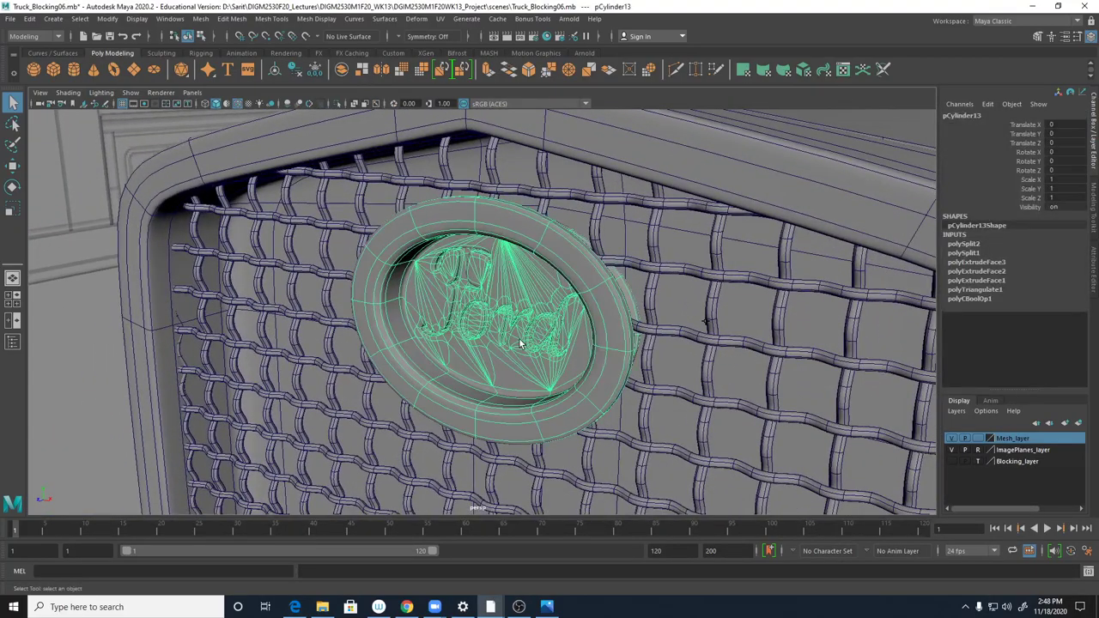
# - Hide the wireframe on shaded objects, clear the selection and inspect the Ford badge's surface
pyautogui.click(235, 104)
pyautogui.click(97, 317)
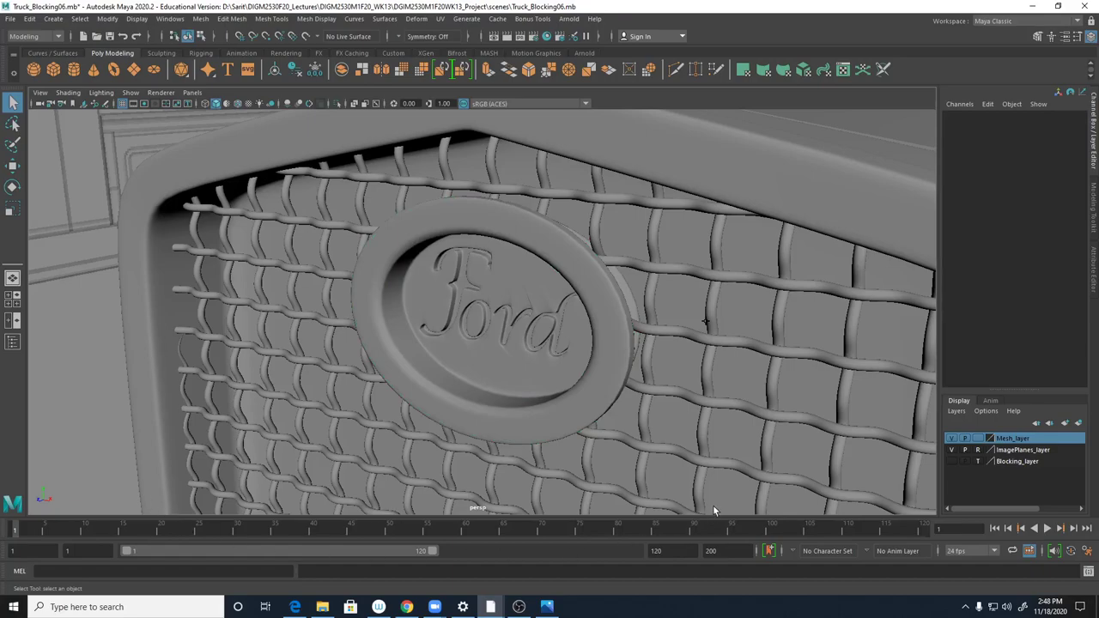
pyautogui.keyDown('alt'); pyautogui.moveTo(725, 383); pyautogui.dragTo(671, 383); pyautogui.keyUp('alt')
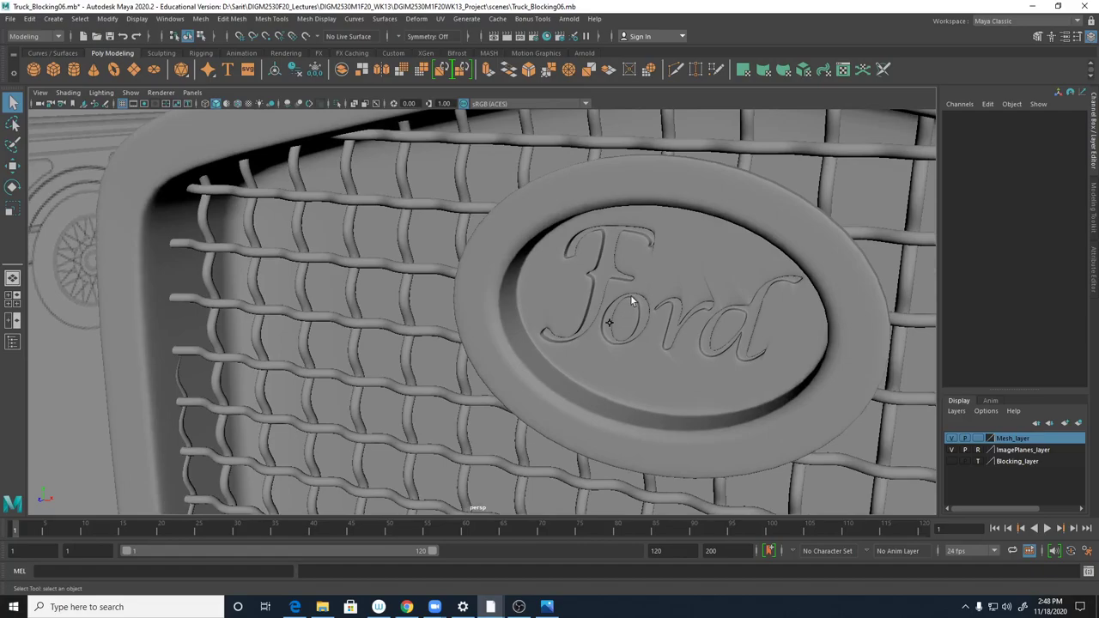
# - Turn off the smooth mesh preview on the Ford badge and the radiator frame around the grille
pyautogui.click(603, 369)
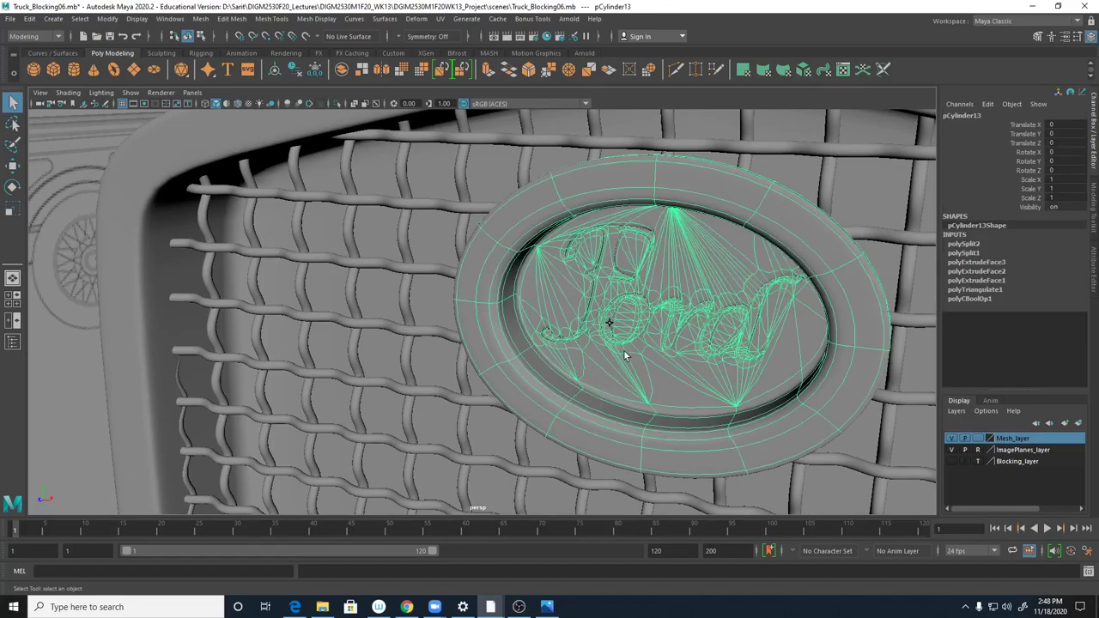
pyautogui.press('1')
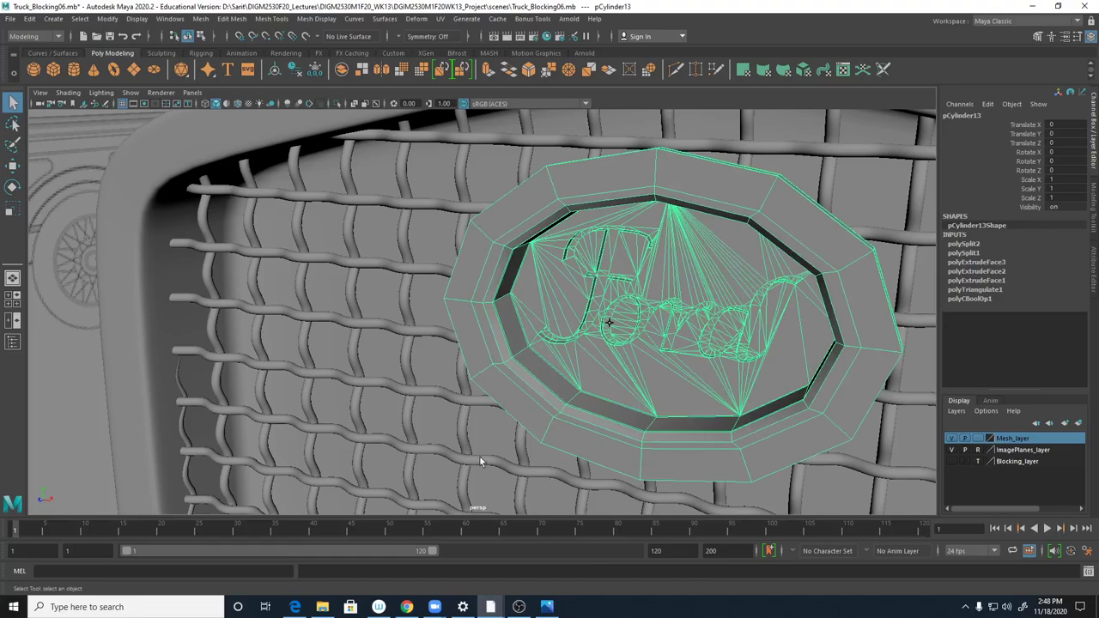
pyautogui.click(73, 428)
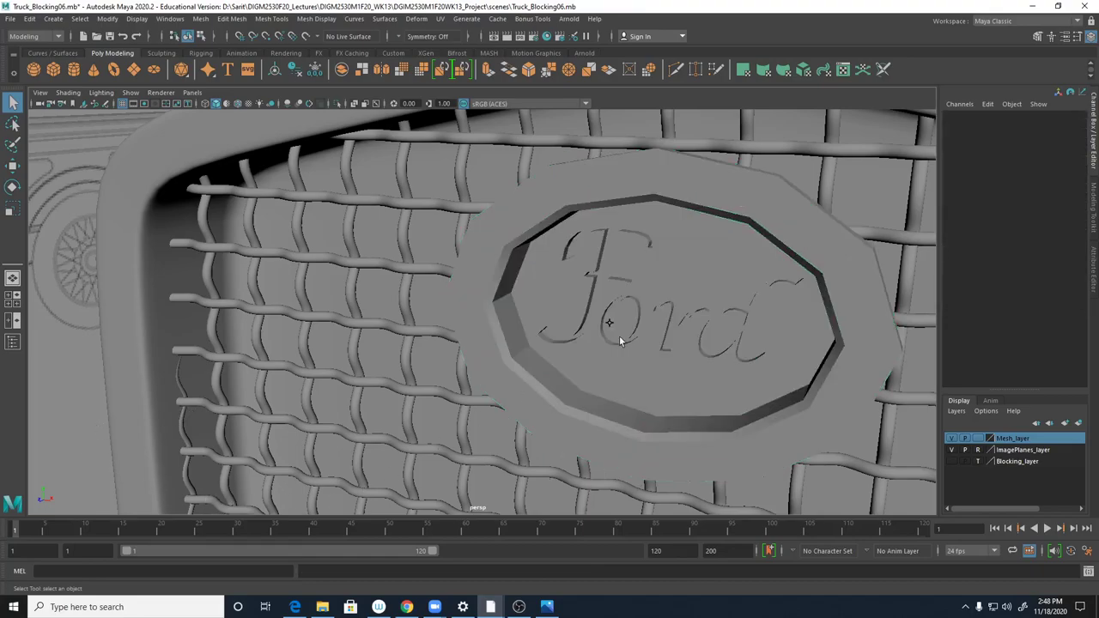
pyautogui.scroll(-10, 670, 313)
pyautogui.click(636, 309)
pyautogui.moveTo(636, 309)
pyautogui.keyDown('alt'); pyautogui.mouseDown()
pyautogui.moveTo(614, 323)
pyautogui.moveTo(627, 322)
pyautogui.mouseUp(); pyautogui.keyUp('alt')
pyautogui.press('1')
# - Show the wireframe on shaded objects again and inspect the truck's hood and front grille
pyautogui.click(383, 179)
pyautogui.moveTo(383, 179)
pyautogui.keyDown('alt'); pyautogui.mouseDown()
pyautogui.moveTo(479, 309)
pyautogui.moveTo(523, 309)
pyautogui.mouseUp(); pyautogui.keyUp('alt')
pyautogui.click(243, 104)
pyautogui.moveTo(766, 347)
pyautogui.keyDown('alt'); pyautogui.mouseDown()
pyautogui.moveTo(589, 417)
pyautogui.moveTo(627, 298)
pyautogui.mouseUp(); pyautogui.keyUp('alt')
pyautogui.keyDown('alt'); pyautogui.moveTo(584, 425); pyautogui.dragTo(639, 281); pyautogui.keyUp('alt')
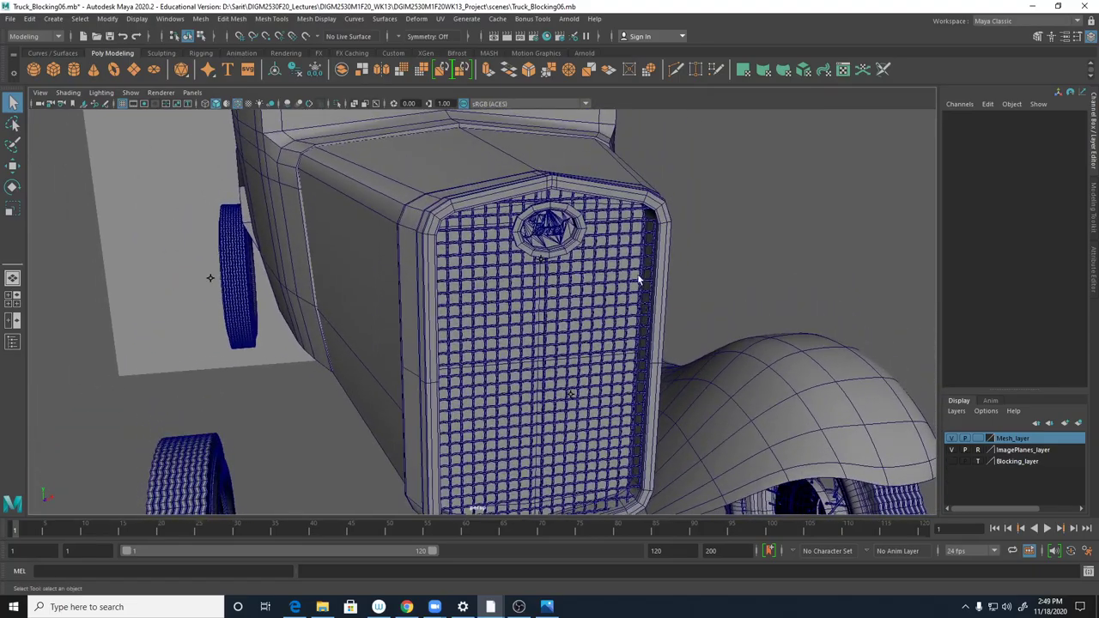
# - Examine the truck's grille, body and wheels in wireframe display
pyautogui.press('4')
pyautogui.keyDown('alt'); pyautogui.moveTo(513, 211); pyautogui.dragTo(523, 346); pyautogui.keyUp('alt')
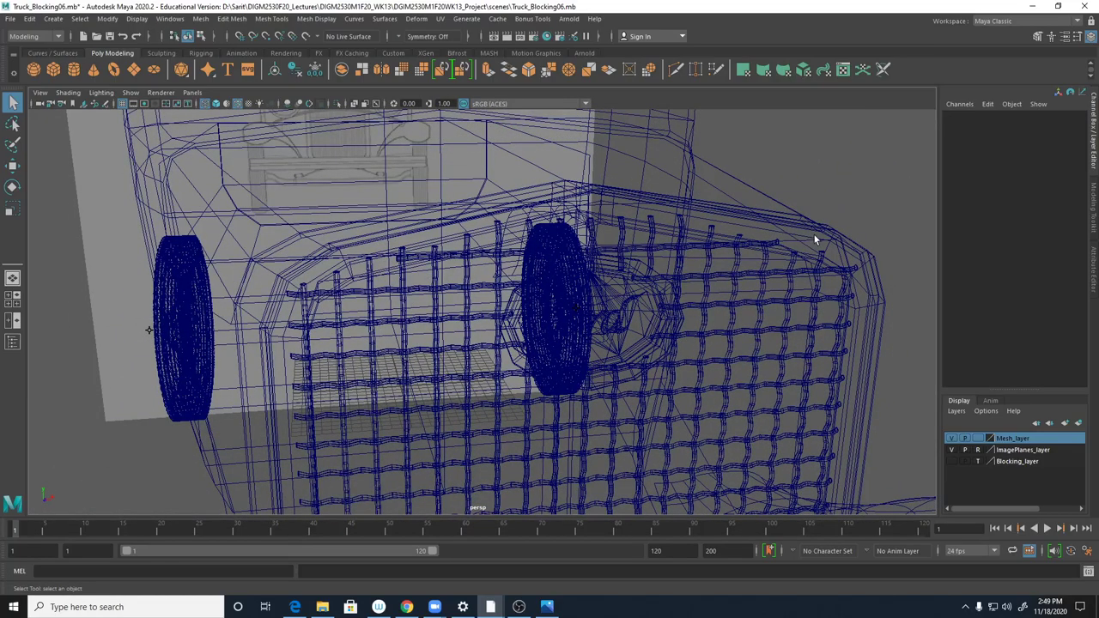
pyautogui.keyDown('alt'); pyautogui.moveTo(792, 283); pyautogui.dragTo(566, 325); pyautogui.keyUp('alt')
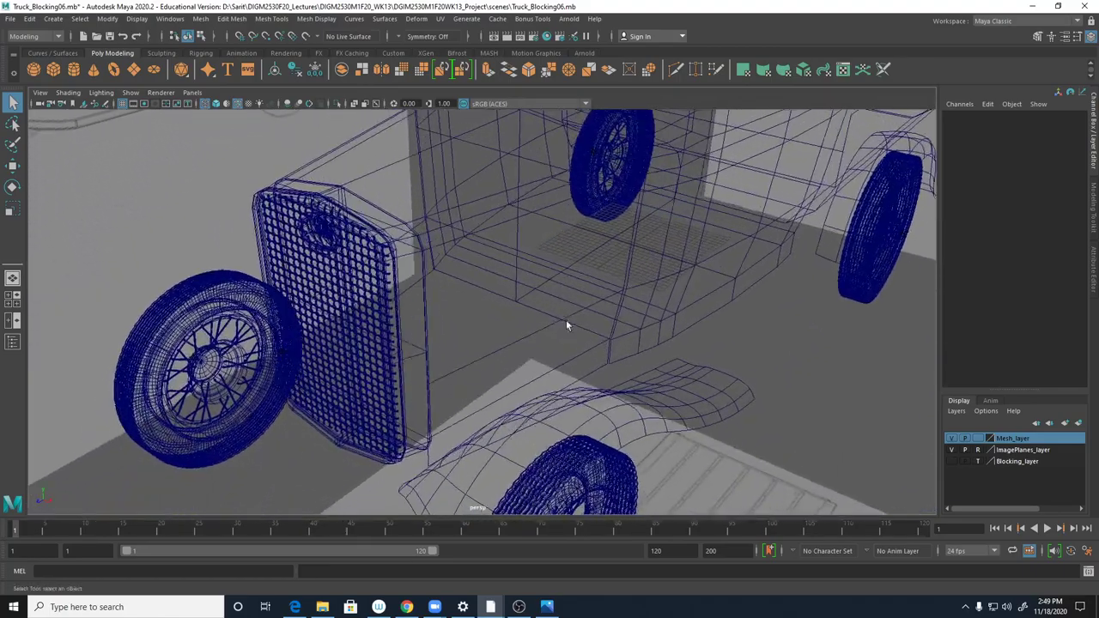
pyautogui.click(607, 371)
pyautogui.click(649, 353)
pyautogui.keyDown('alt'); pyautogui.moveTo(743, 352); pyautogui.dragTo(679, 339); pyautogui.keyUp('alt')
pyautogui.keyDown('alt'); pyautogui.moveTo(678, 340); pyautogui.dragTo(618, 298, button='right'); pyautogui.keyUp('alt')
# - Return to shaded display and select the hood together with the front grille parts
pyautogui.press('5')
pyautogui.moveTo(653, 316)
pyautogui.keyDown('alt'); pyautogui.mouseDown()
pyautogui.moveTo(667, 303)
pyautogui.moveTo(648, 306)
pyautogui.mouseUp(); pyautogui.keyUp('alt')
pyautogui.click(652, 262)
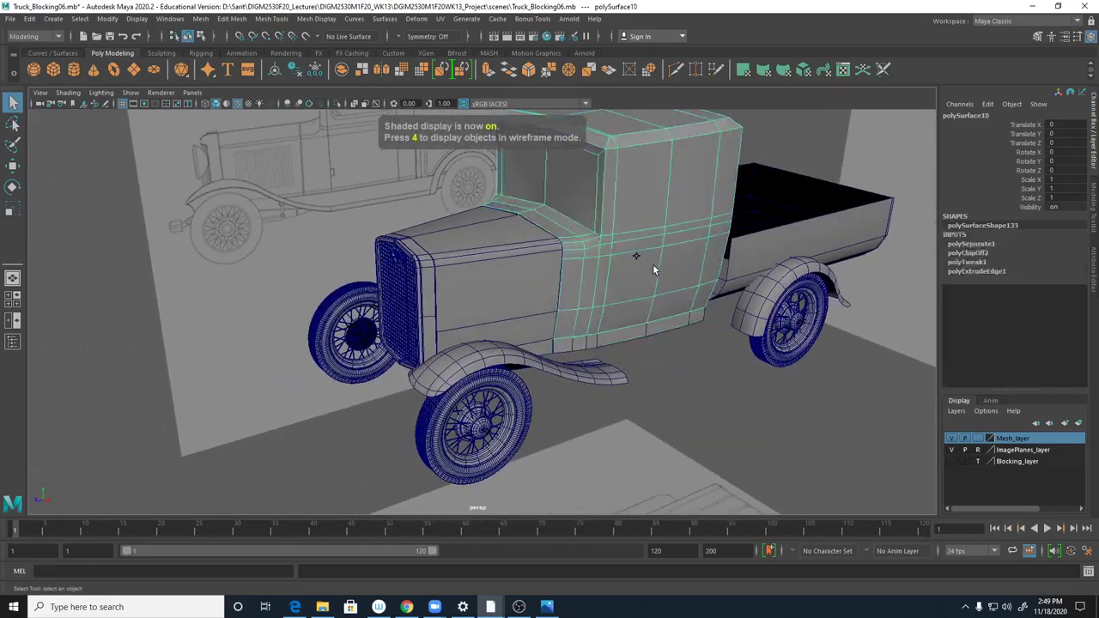
pyautogui.click(540, 289)
pyautogui.moveTo(364, 227); pyautogui.dragTo(504, 271)
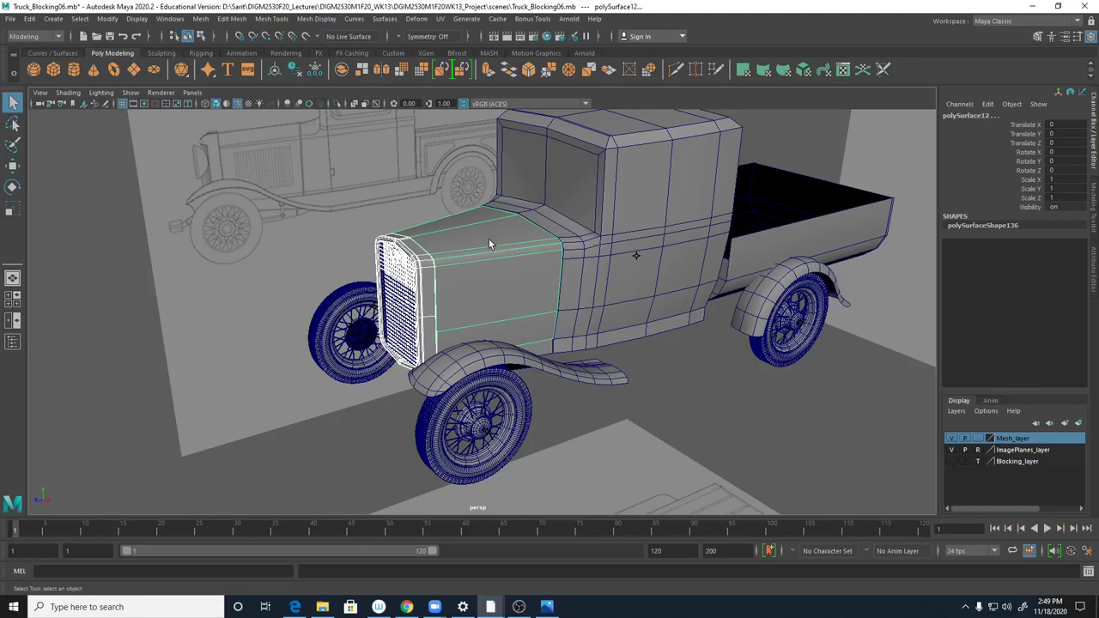
# - Open the scene Truck_Blocking05.mb without saving changes to the current one
pyautogui.click(10, 18)
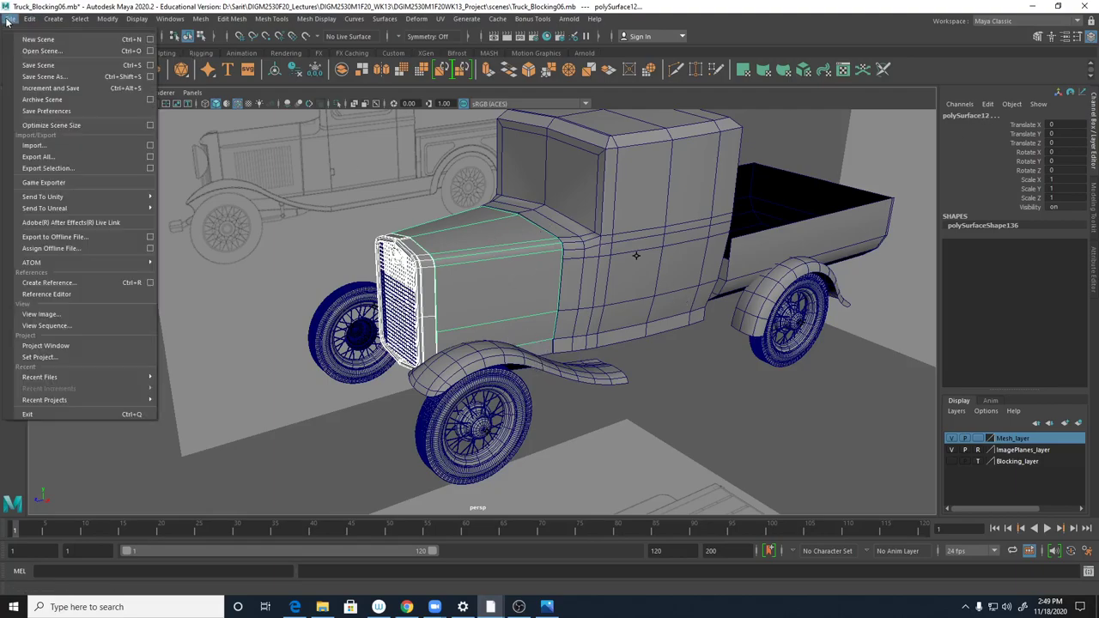
pyautogui.click(51, 51)
pyautogui.doubleClick(245, 260)
pyautogui.click(545, 310)
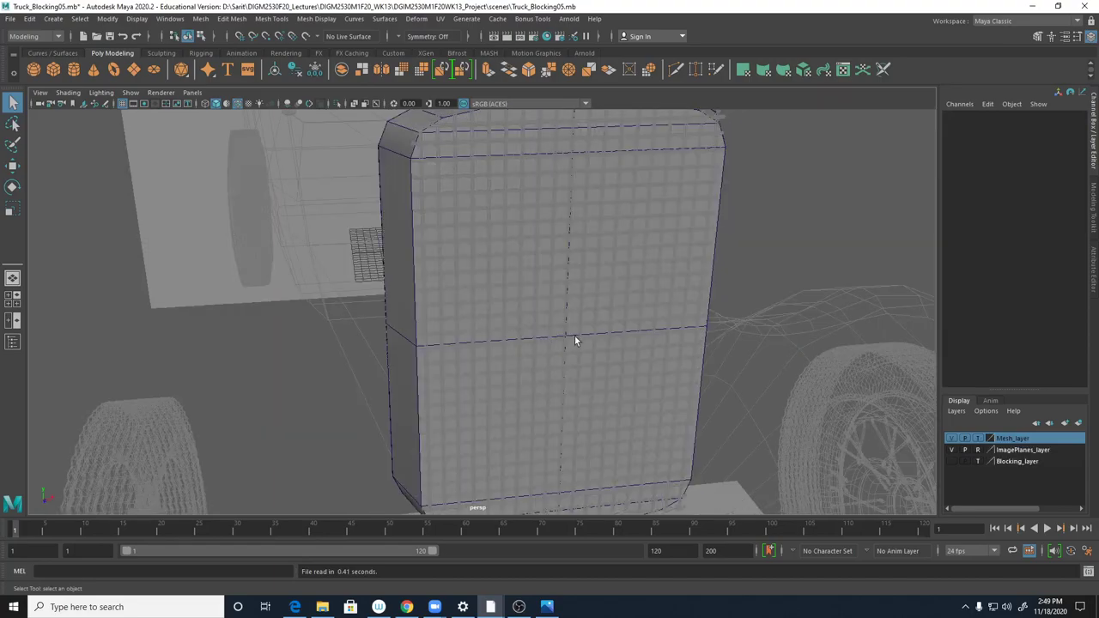
# - Change Mesh_layer's display type from template to normal so the truck meshes can be selected
pyautogui.keyDown('alt'); pyautogui.moveTo(574, 335); pyautogui.dragTo(515, 320); pyautogui.keyUp('alt')
pyautogui.click(978, 438)
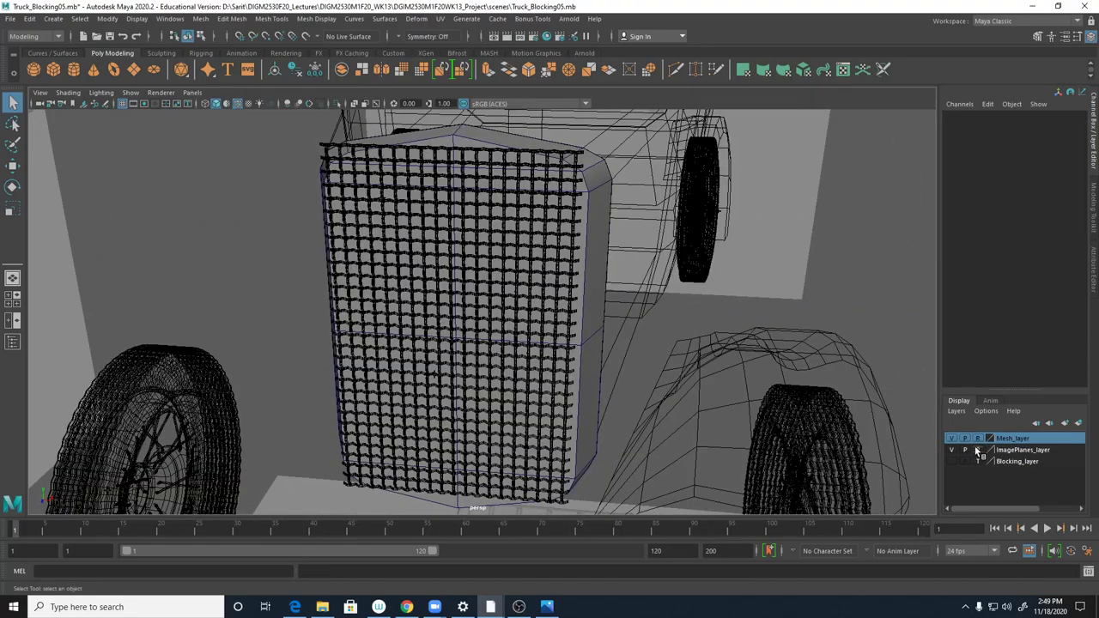
pyautogui.keyDown('alt'); pyautogui.moveTo(612, 276); pyautogui.dragTo(473, 295, button='right'); pyautogui.keyUp('alt')
pyautogui.moveTo(474, 295)
pyautogui.keyDown('alt'); pyautogui.mouseDown()
pyautogui.moveTo(541, 331)
pyautogui.moveTo(640, 342)
pyautogui.mouseUp(); pyautogui.keyUp('alt')
pyautogui.click(622, 316)
pyautogui.click(701, 298)
pyautogui.keyDown('alt'); pyautogui.moveTo(702, 299); pyautogui.dragTo(931, 404); pyautogui.keyUp('alt')
pyautogui.keyDown('alt'); pyautogui.moveTo(755, 387); pyautogui.dragTo(799, 392); pyautogui.keyUp('alt')
pyautogui.keyDown('alt'); pyautogui.moveTo(692, 327); pyautogui.dragTo(723, 326); pyautogui.keyUp('alt')
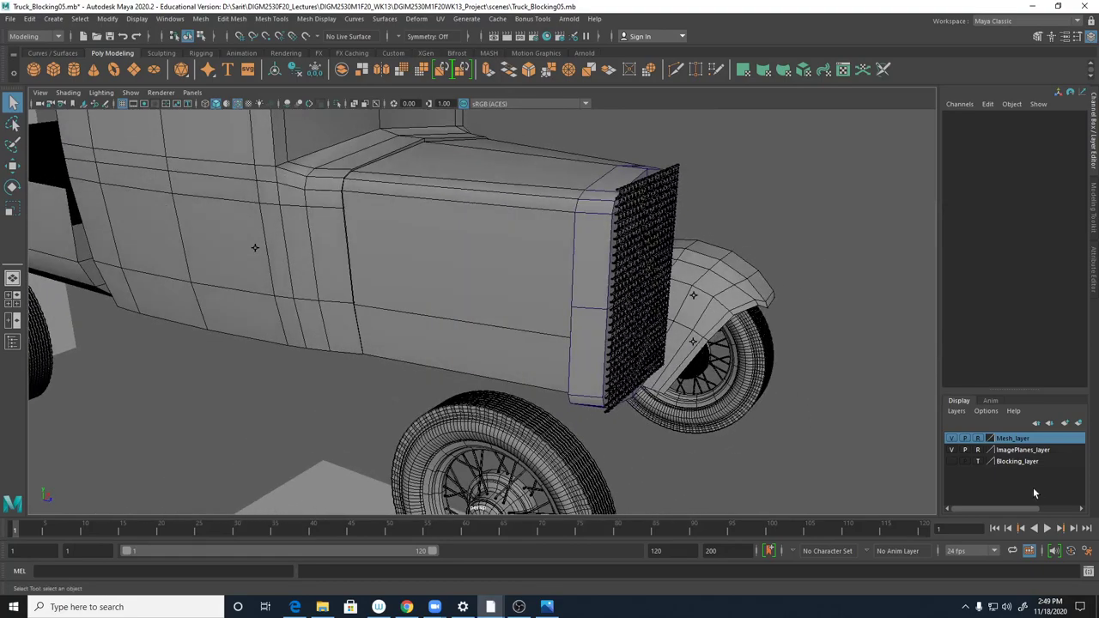
pyautogui.click(624, 340)
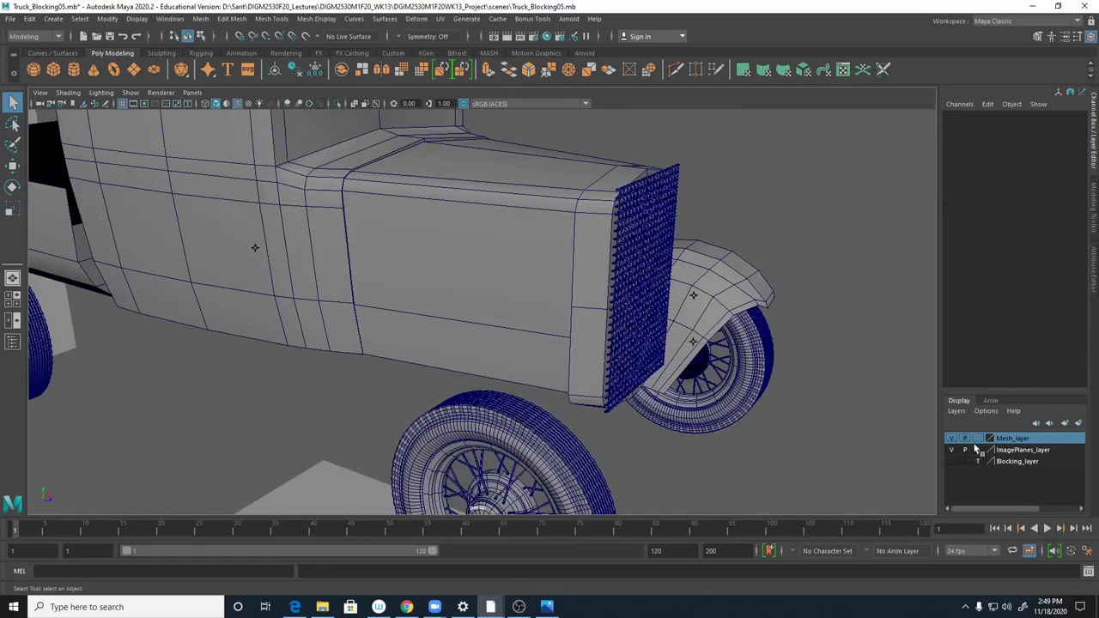
# - Try moving FrontGrill_group about 1.55 units back along Z toward the radiator, and undo the move
pyautogui.click(694, 298)
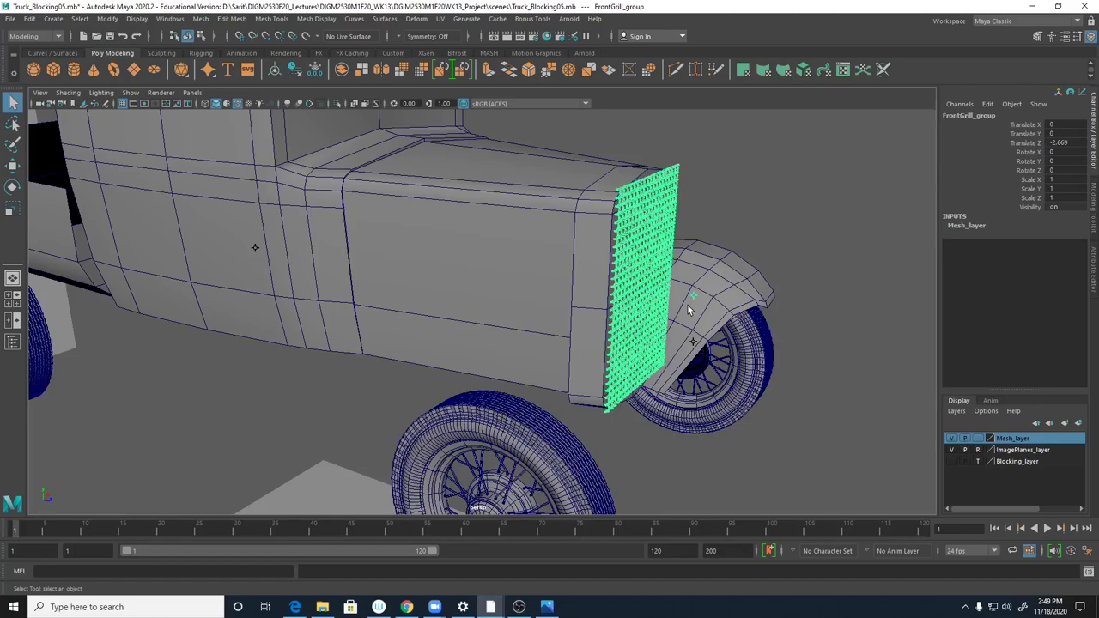
pyautogui.press('w')
pyautogui.moveTo(701, 295); pyautogui.dragTo(682, 293)
pyautogui.hotkey('ctrl', 'z')
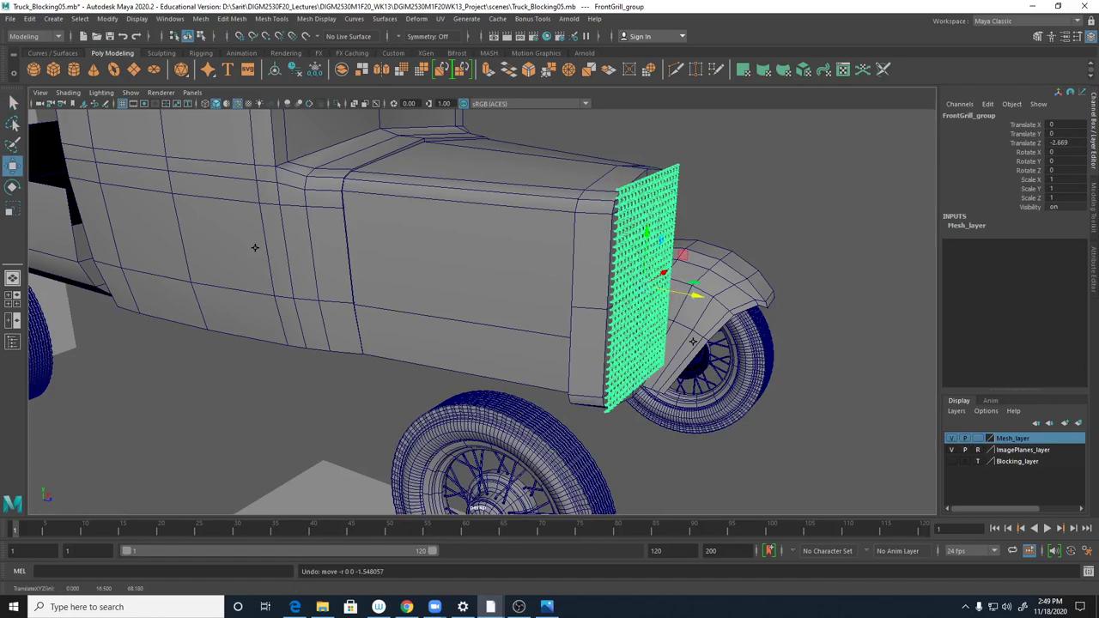
# - Switch to the reference photo in Photos and zoom out to study how the grille fits inside the radiator frame
pyautogui.hotkey('alt', 'Tab')
pyautogui.moveTo(672, 181); pyautogui.dragTo(509, 126)
pyautogui.click(352, 146)
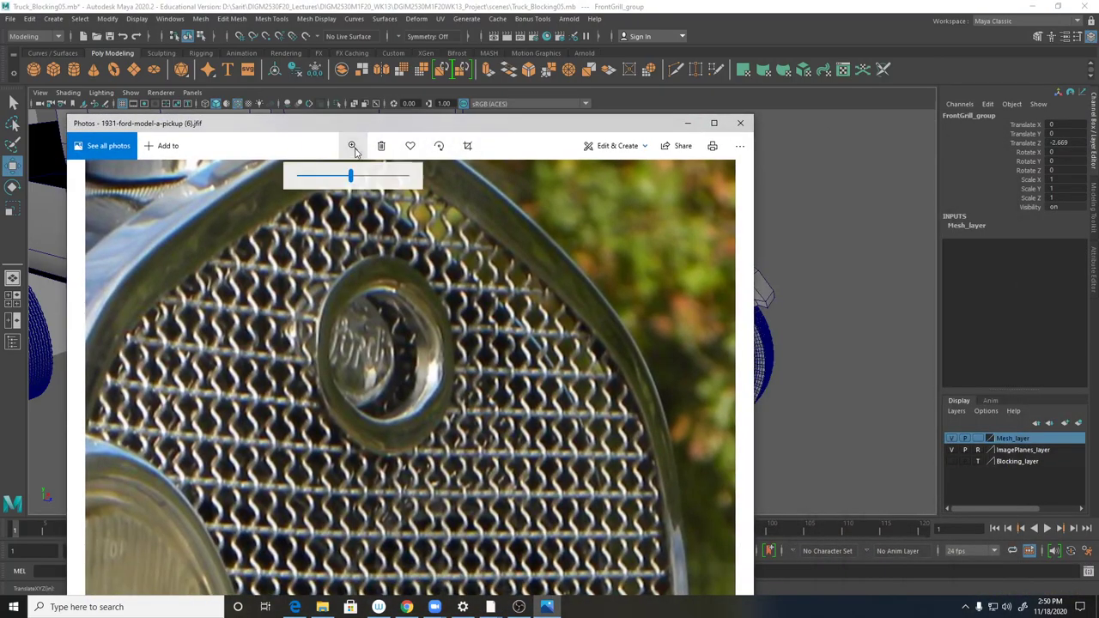
pyautogui.moveTo(350, 176); pyautogui.dragTo(302, 176)
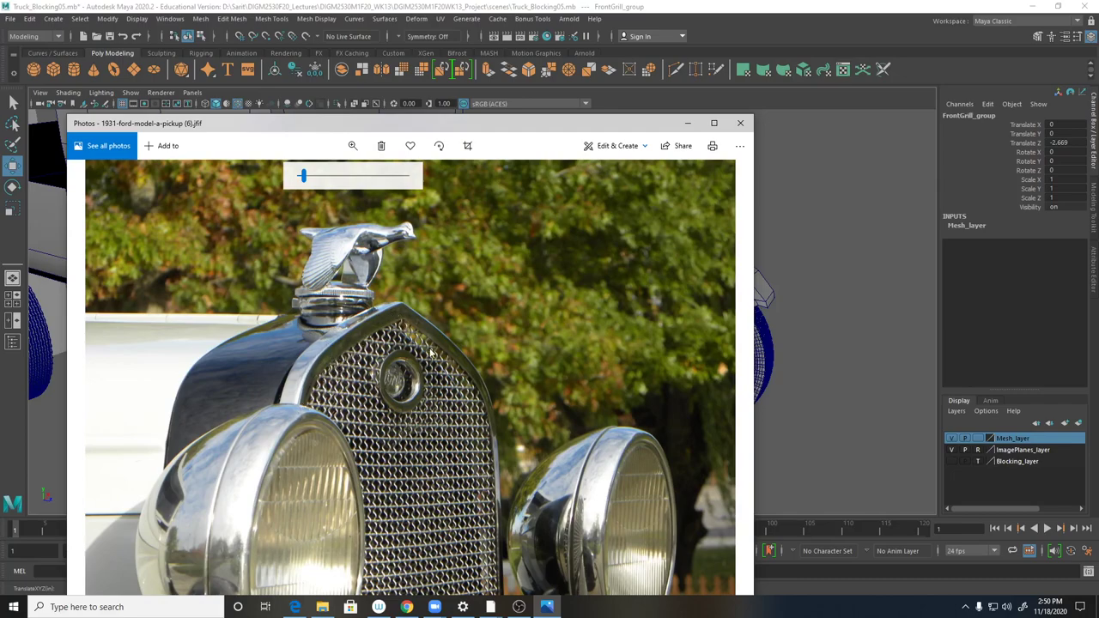
pyautogui.moveTo(501, 383); pyautogui.dragTo(524, 264)
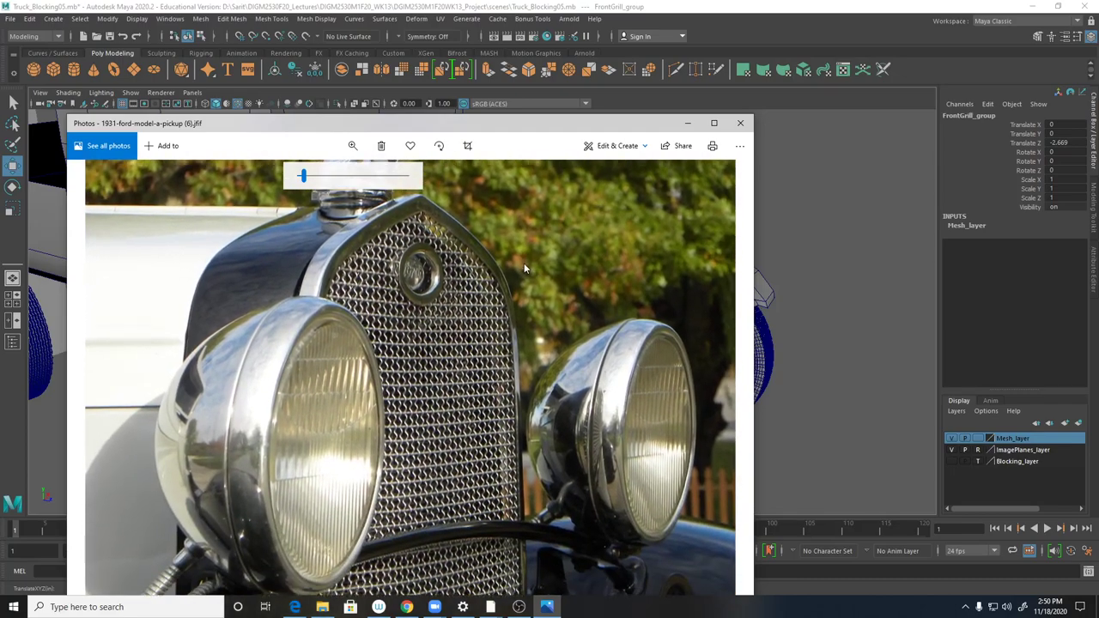
pyautogui.moveTo(503, 403); pyautogui.dragTo(481, 388)
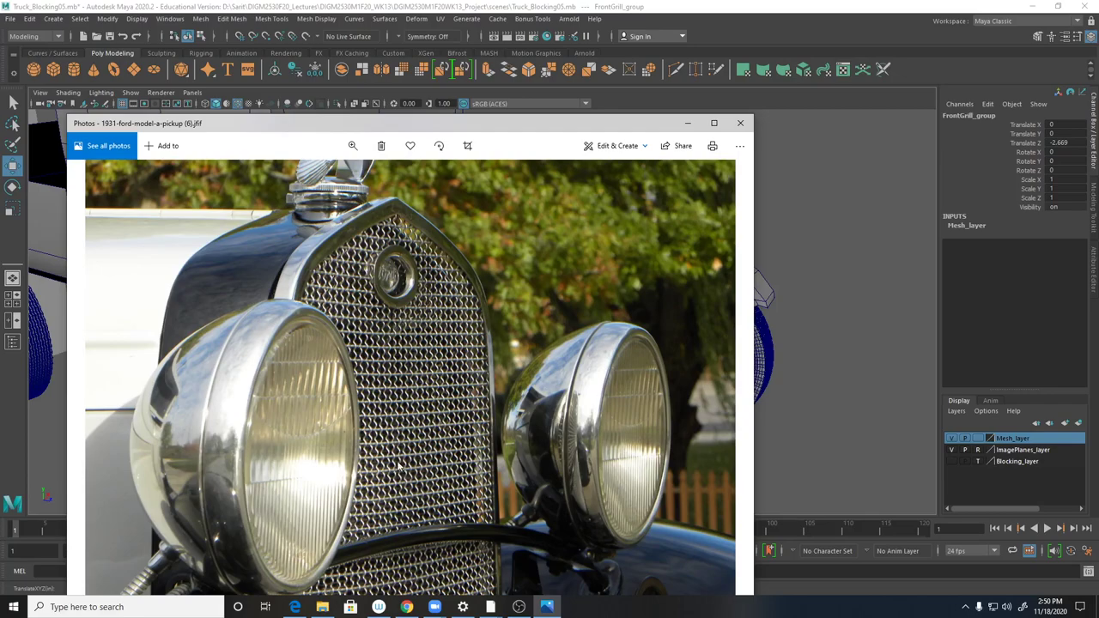
pyautogui.moveTo(425, 384); pyautogui.dragTo(498, 286)
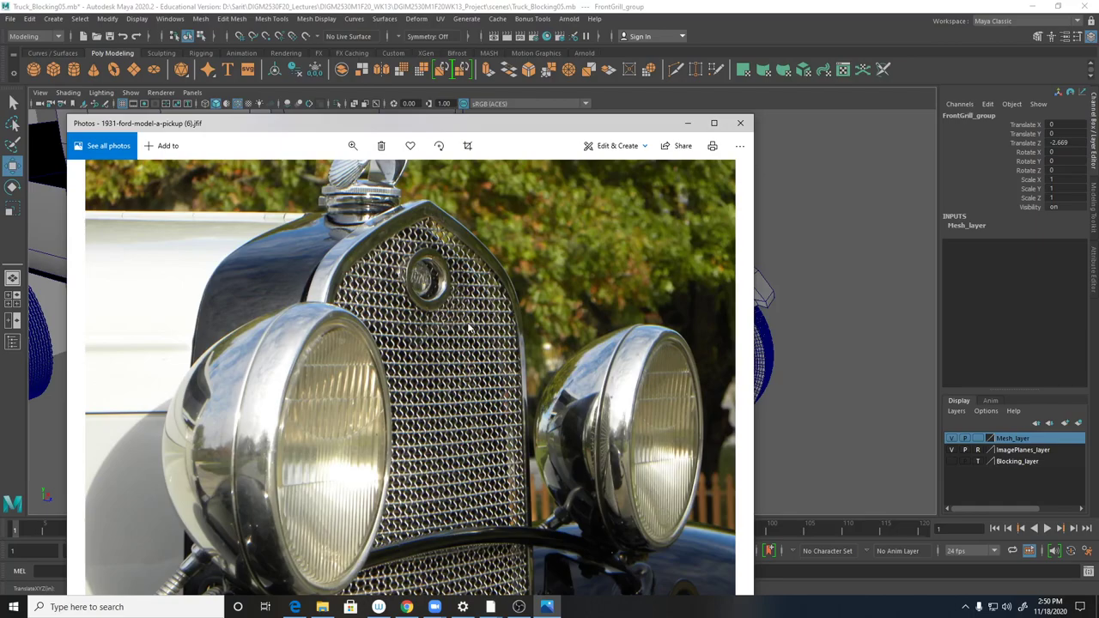
# - Close the reference photo, select the radiator shell behind the grille and compare its depth with the side-view blueprint
pyautogui.click(741, 123)
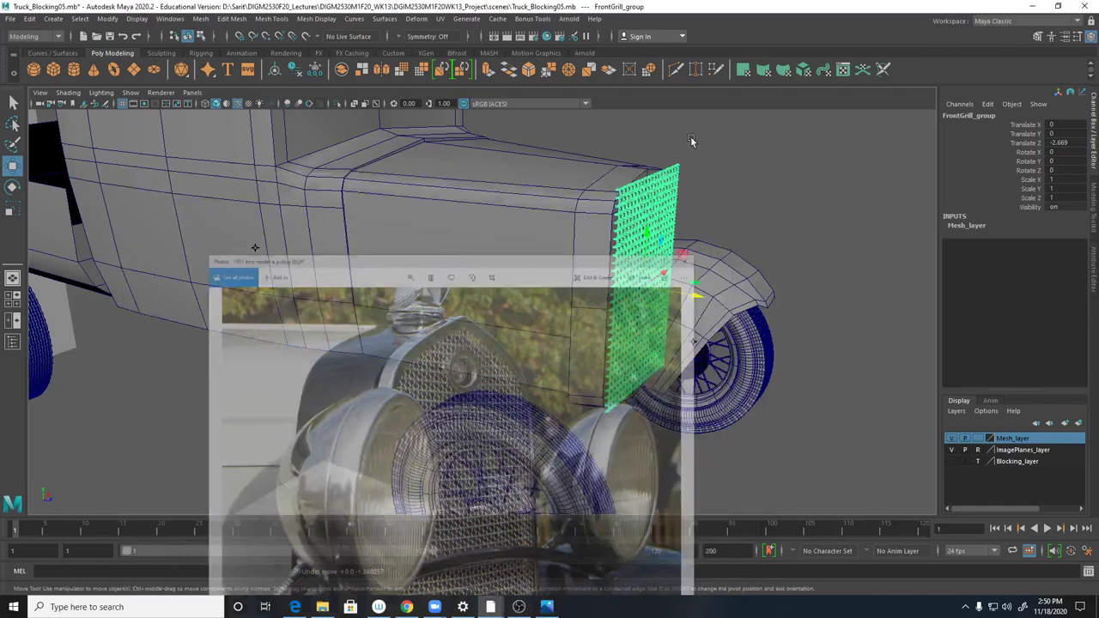
pyautogui.keyDown('alt'); pyautogui.moveTo(548, 289); pyautogui.dragTo(559, 294); pyautogui.keyUp('alt')
pyautogui.click(611, 270)
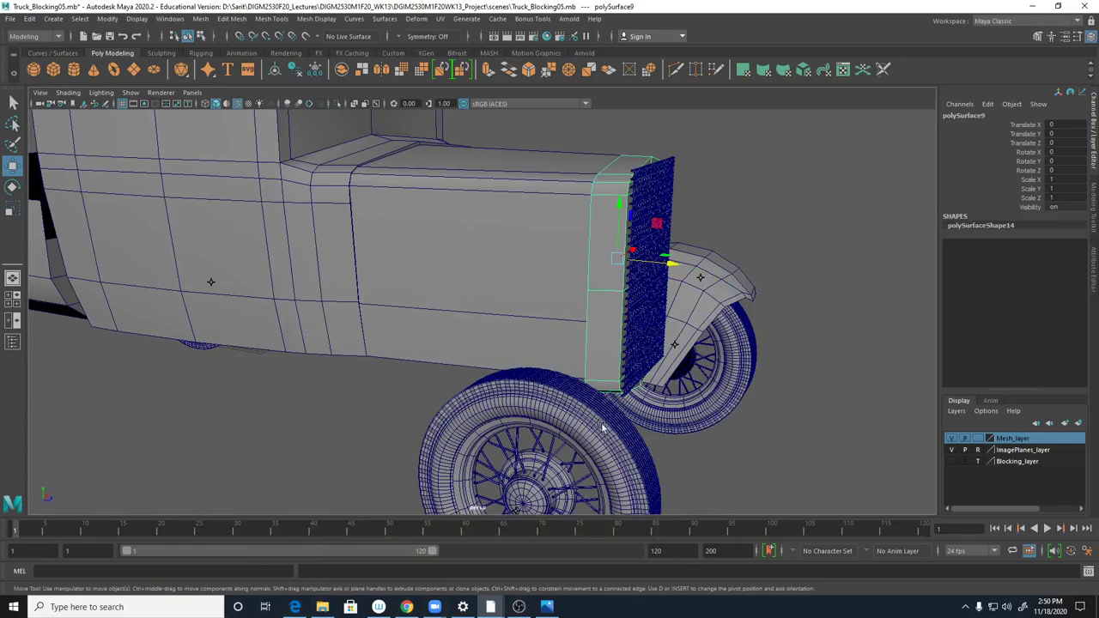
pyautogui.press('space')
pyautogui.press('space')
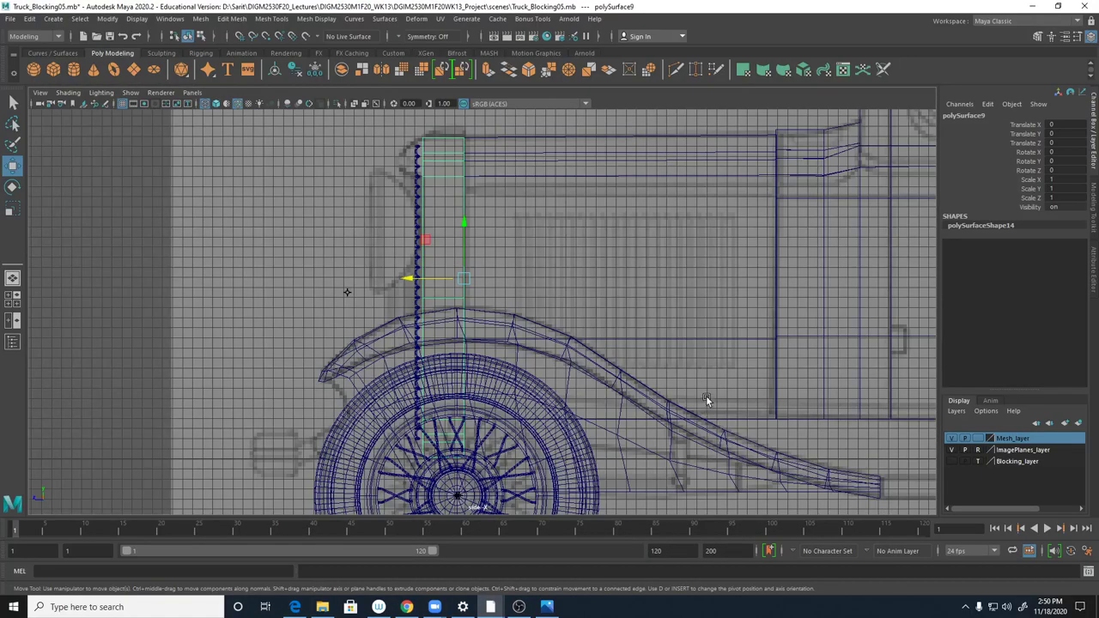
pyautogui.scroll(3, 533, 391)
pyautogui.keyDown('alt'); pyautogui.moveTo(534, 390); pyautogui.dragTo(521, 369, button='right'); pyautogui.keyUp('alt')
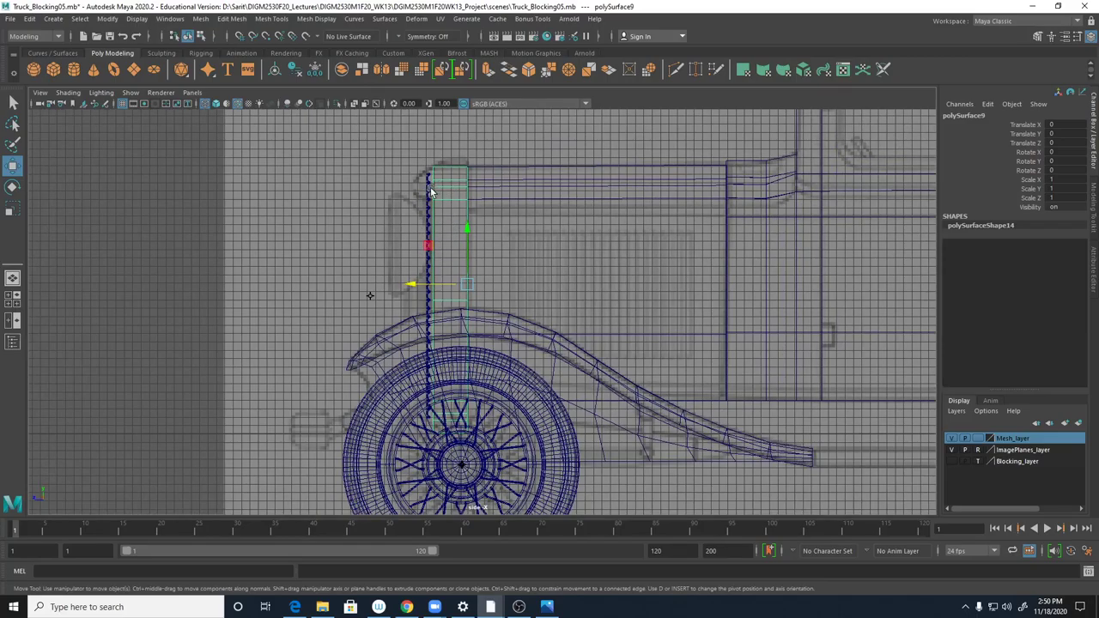
pyautogui.scroll(1, 562, 215)
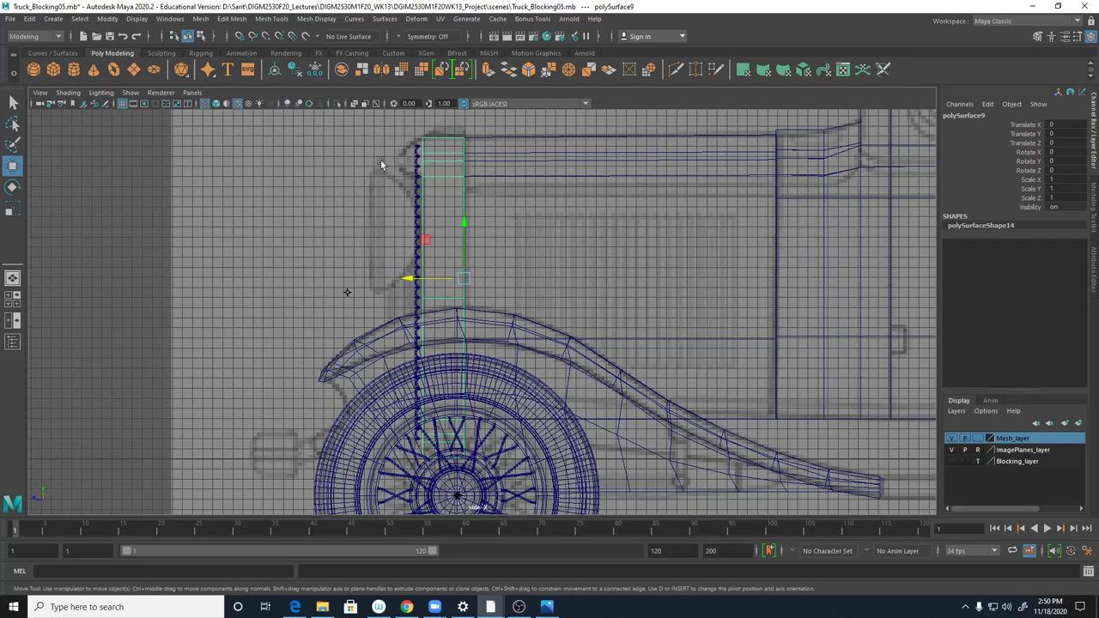
# - Examine the radiator shell and grille in perspective and compare the radiator cap area with the reference photo, minimizing the photo when done
pyautogui.press('space')
pyautogui.keyDown('alt'); pyautogui.moveTo(779, 201); pyautogui.dragTo(784, 211); pyautogui.keyUp('alt')
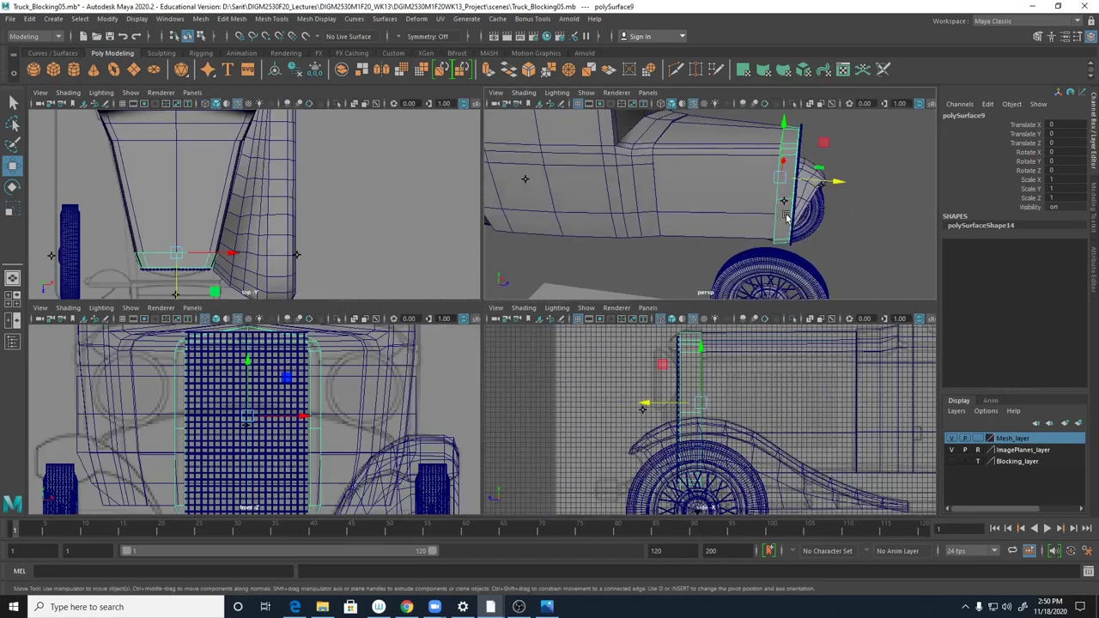
pyautogui.press('space')
pyautogui.keyDown('alt'); pyautogui.moveTo(699, 246); pyautogui.dragTo(558, 219); pyautogui.keyUp('alt')
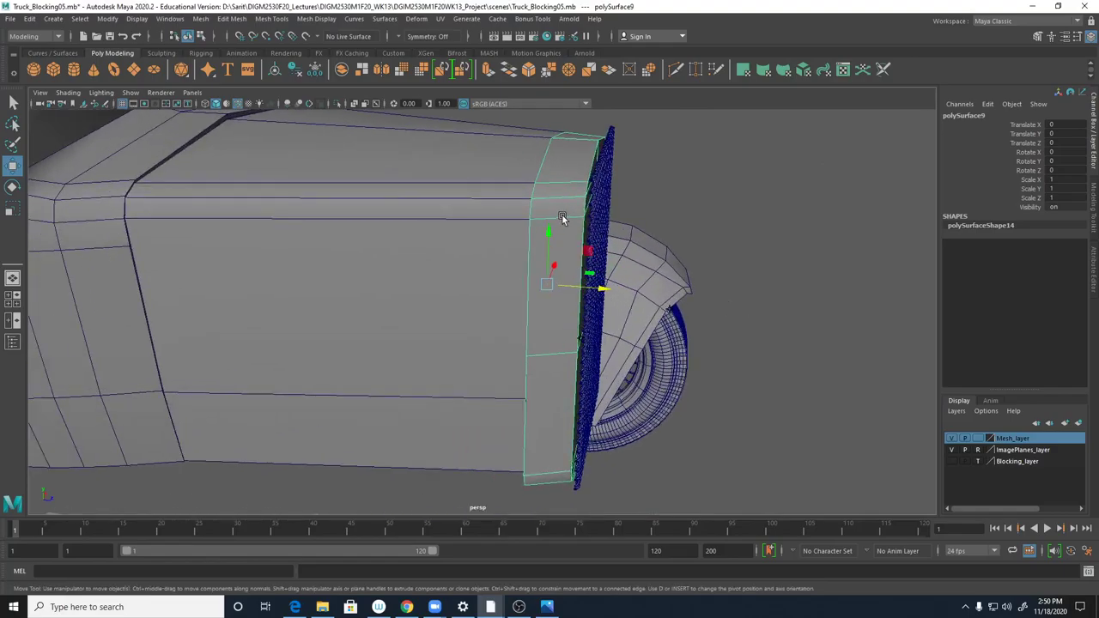
pyautogui.keyDown('alt'); pyautogui.moveTo(577, 131); pyautogui.dragTo(566, 188); pyautogui.keyUp('alt')
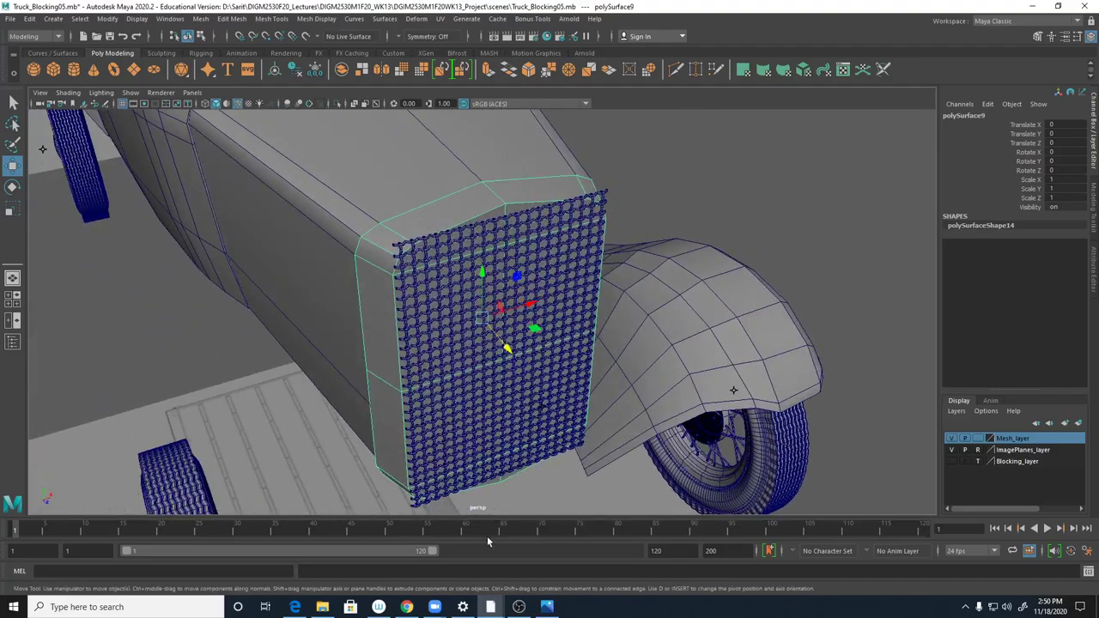
pyautogui.click(547, 606)
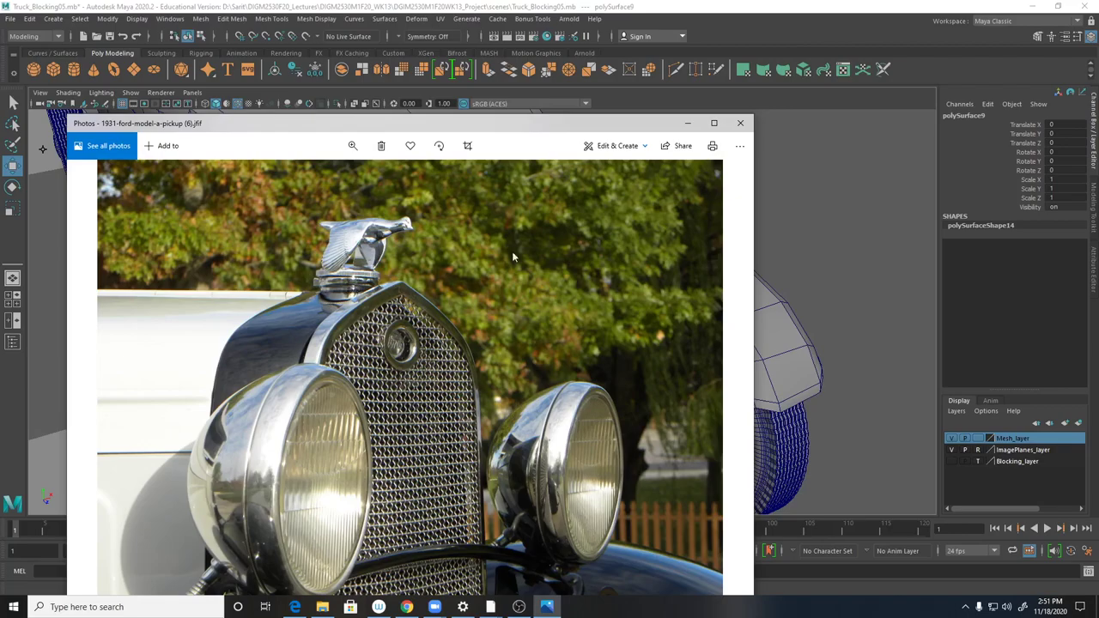
pyautogui.click(689, 124)
# - Create a polygon cylinder and move it onto the top of the radiator shell, at about Y 32.2 and Z 67.3
pyautogui.keyDown('alt'); pyautogui.moveTo(685, 166); pyautogui.dragTo(434, 246); pyautogui.keyUp('alt')
pyautogui.click(74, 70)
pyautogui.keyDown('alt'); pyautogui.moveTo(515, 326); pyautogui.dragTo(404, 309); pyautogui.keyUp('alt')
pyautogui.moveTo(528, 402); pyautogui.dragTo(553, 420)
pyautogui.moveTo(503, 372); pyautogui.dragTo(501, 249)
pyautogui.keyDown('alt'); pyautogui.moveTo(508, 287); pyautogui.dragTo(537, 316); pyautogui.keyUp('alt')
pyautogui.keyDown('alt'); pyautogui.moveTo(550, 322); pyautogui.dragTo(795, 395, button='right'); pyautogui.keyUp('alt')
pyautogui.keyDown('alt'); pyautogui.moveTo(746, 390); pyautogui.dragTo(726, 445, button='middle'); pyautogui.keyUp('alt')
pyautogui.moveTo(585, 306); pyautogui.dragTo(582, 366)
pyautogui.keyDown('alt'); pyautogui.moveTo(440, 306); pyautogui.dragTo(407, 296); pyautogui.keyUp('alt')
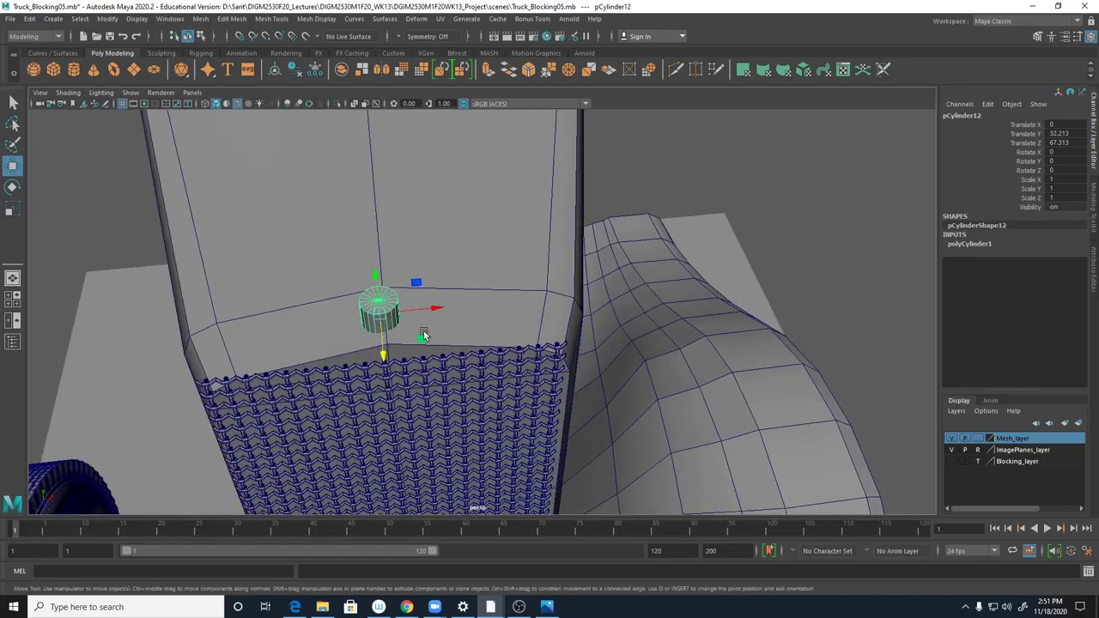
# - Align the cylinder with the hood's center line in the top view, at about 0.22 in X
pyautogui.press('space')
pyautogui.press('space')
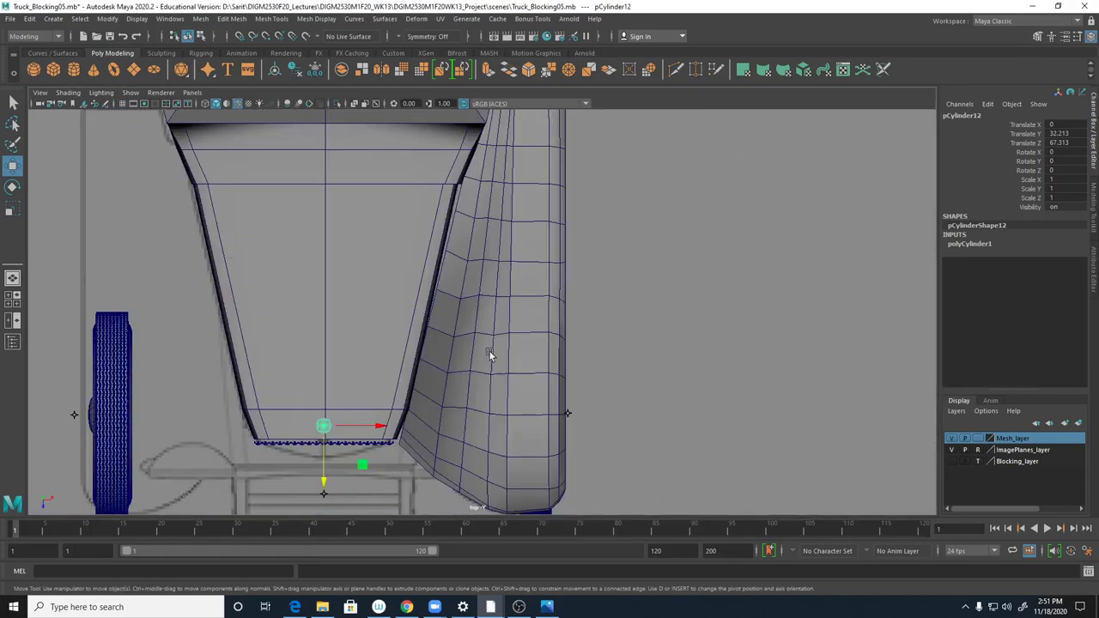
pyautogui.keyDown('alt'); pyautogui.moveTo(412, 428); pyautogui.dragTo(531, 238, button='middle'); pyautogui.keyUp('alt')
pyautogui.keyDown('alt'); pyautogui.moveTo(530, 238); pyautogui.dragTo(1016, 390, button='right'); pyautogui.keyUp('alt')
pyautogui.keyDown('alt'); pyautogui.moveTo(517, 287); pyautogui.dragTo(620, 512, button='middle'); pyautogui.keyUp('alt')
pyautogui.keyDown('alt'); pyautogui.moveTo(620, 512); pyautogui.dragTo(401, 427, button='right'); pyautogui.keyUp('alt')
pyautogui.keyDown('alt'); pyautogui.moveTo(636, 471); pyautogui.dragTo(971, 484, button='right'); pyautogui.keyUp('alt')
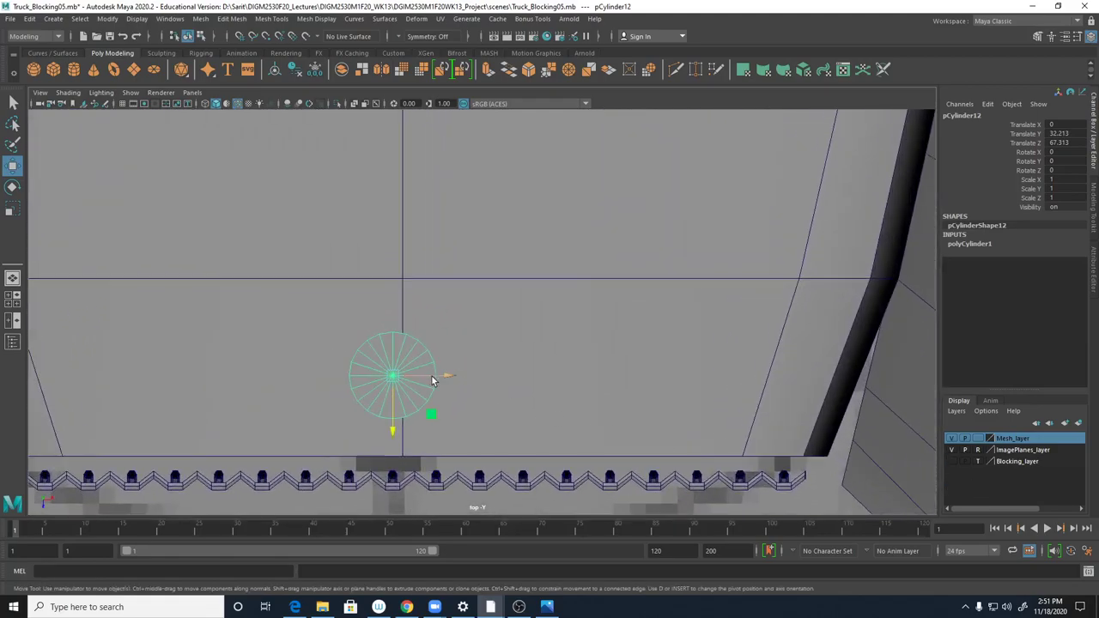
pyautogui.moveTo(442, 380); pyautogui.dragTo(455, 379)
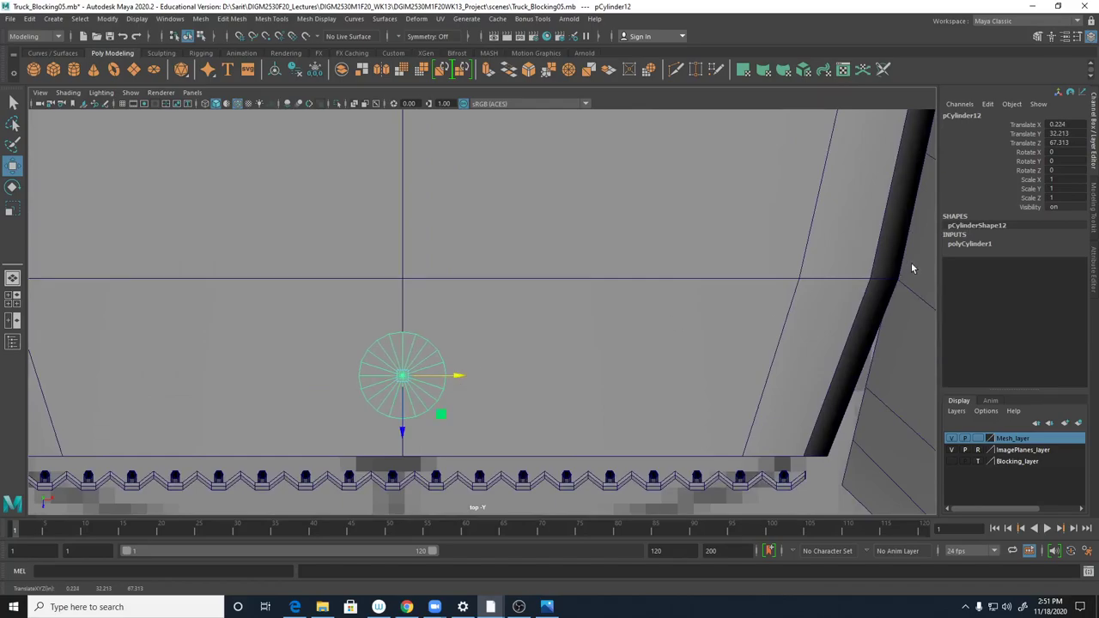
# - Set the cylinder's Subdivisions Axis to 6
pyautogui.click(972, 245)
pyautogui.doubleClick(1055, 273)
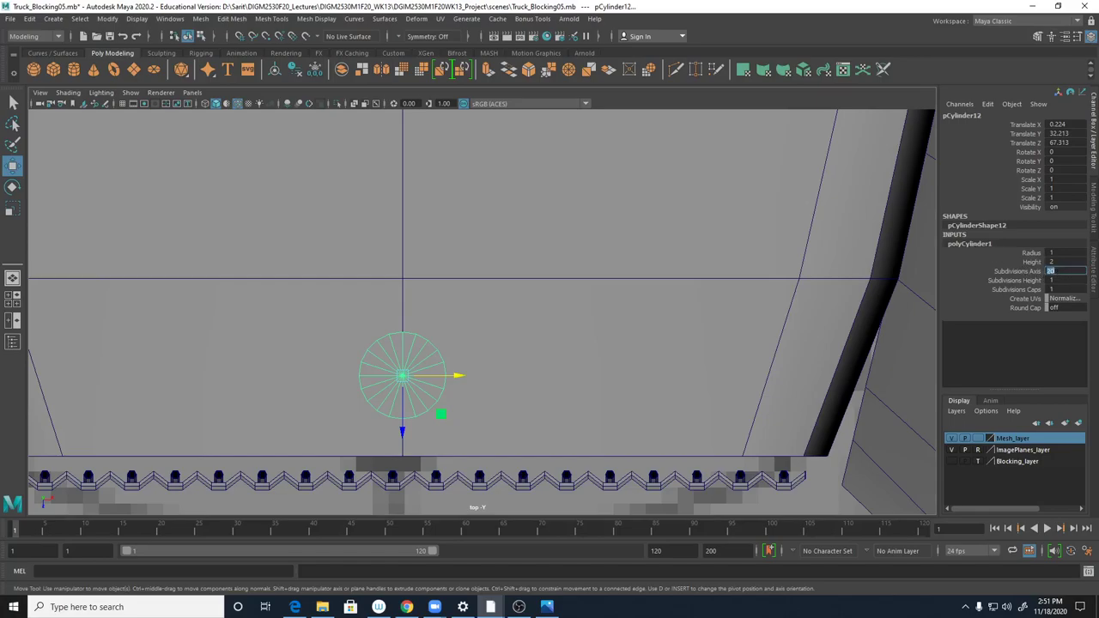
pyautogui.write('6')
pyautogui.press('Return')
pyautogui.middleClick(725, 228)
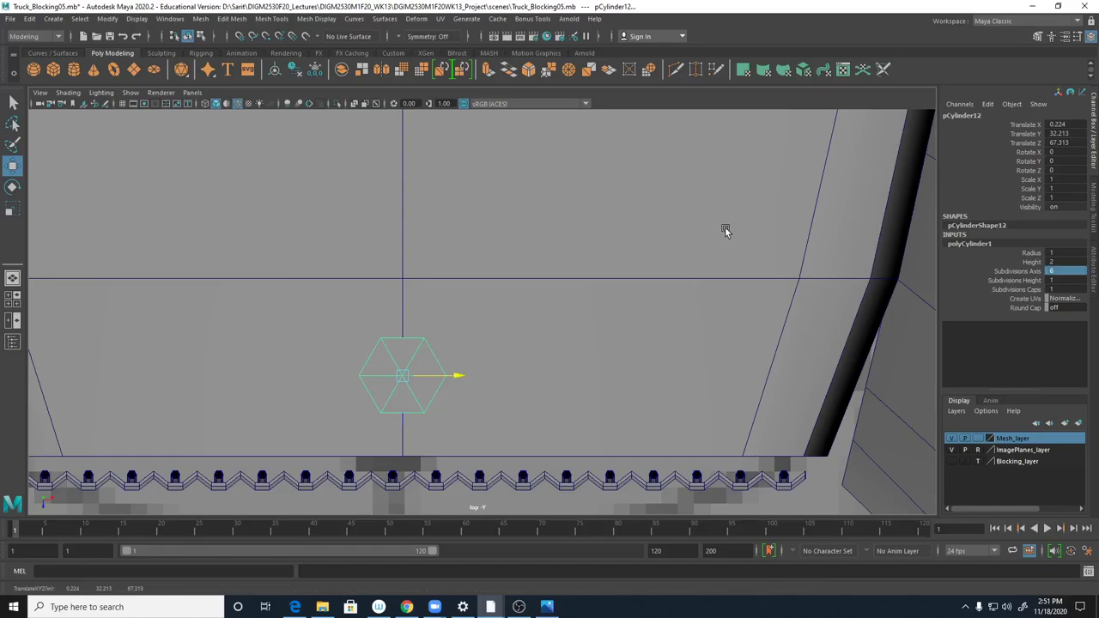
# - Inspect the cylinder in perspective and set its Subdivisions Axis to 8
pyautogui.press('space')
pyautogui.press('space')
pyautogui.keyDown('alt'); pyautogui.moveTo(669, 269); pyautogui.dragTo(614, 368); pyautogui.keyUp('alt')
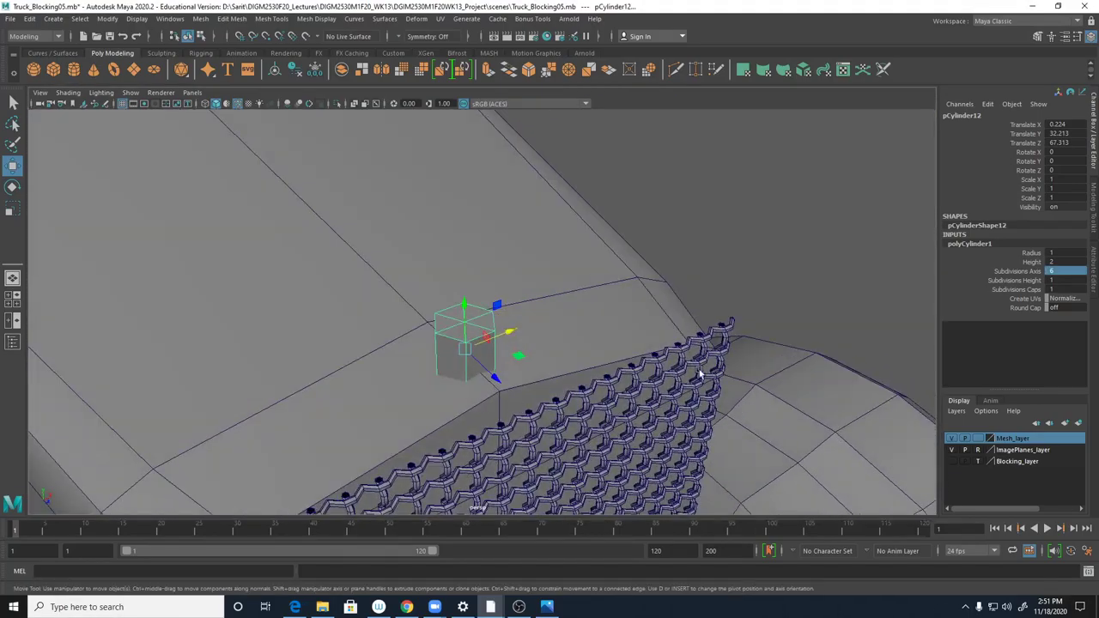
pyautogui.click(1060, 271)
pyautogui.write('12')
pyautogui.press('Return')
pyautogui.keyDown('alt'); pyautogui.moveTo(588, 450); pyautogui.dragTo(481, 339); pyautogui.keyUp('alt')
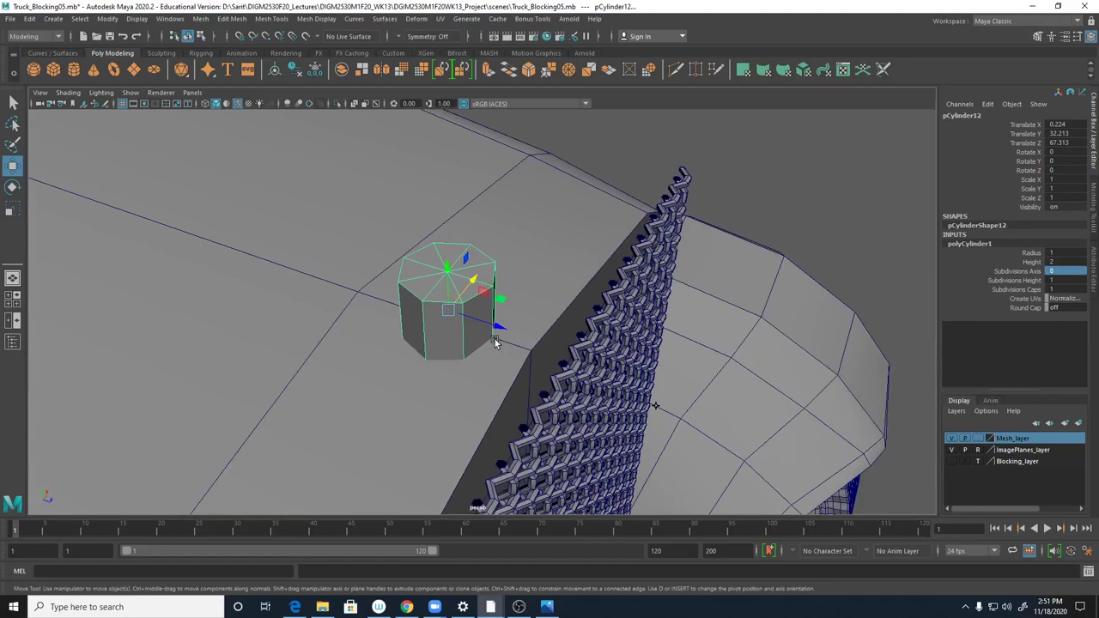
pyautogui.moveTo(498, 339); pyautogui.dragTo(496, 259, button='right')
pyautogui.click(644, 182)
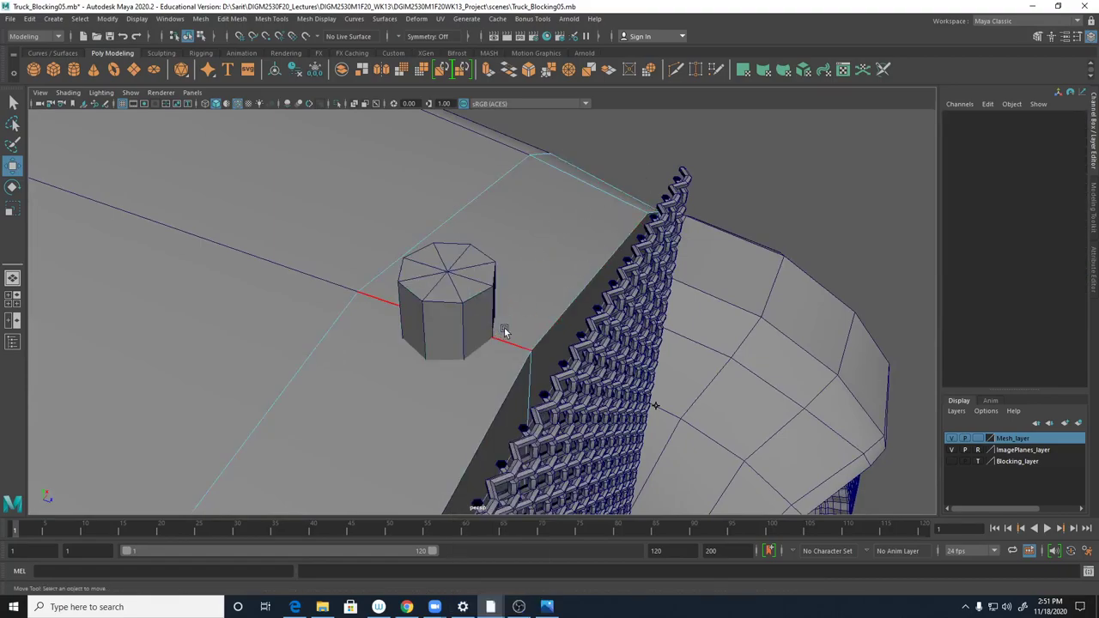
pyautogui.keyDown('alt'); pyautogui.moveTo(501, 332); pyautogui.dragTo(340, 309); pyautogui.keyUp('alt')
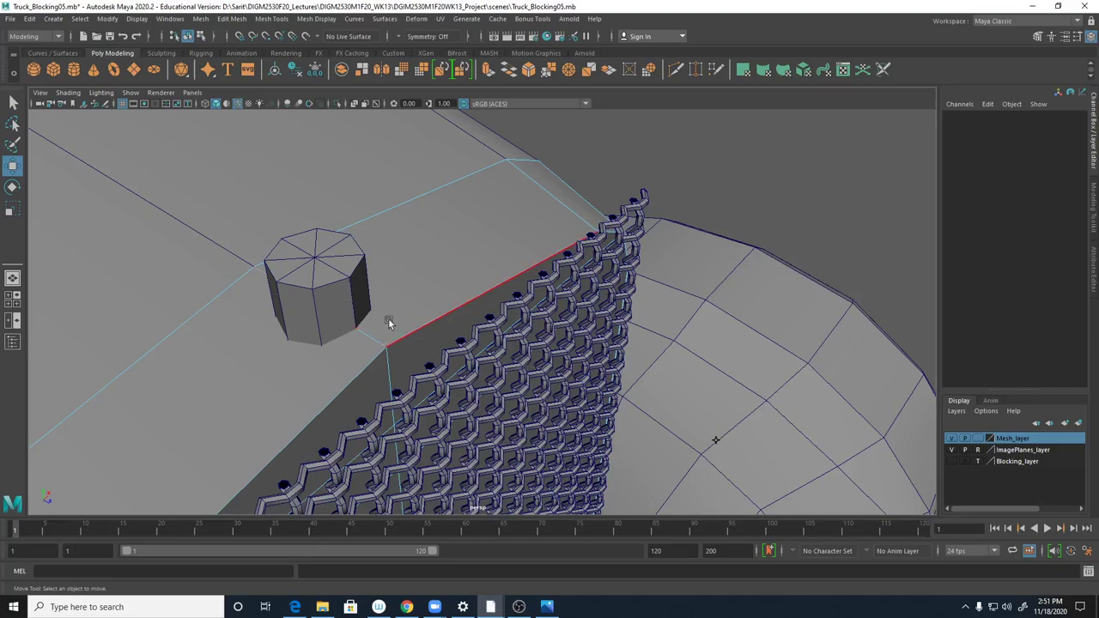
pyautogui.moveTo(336, 282); pyautogui.dragTo(398, 334, button='right')
pyautogui.keyDown('alt'); pyautogui.moveTo(398, 334); pyautogui.dragTo(433, 322); pyautogui.keyUp('alt')
pyautogui.click(693, 261)
pyautogui.keyDown('alt'); pyautogui.moveTo(695, 265); pyautogui.dragTo(627, 275); pyautogui.keyUp('alt')
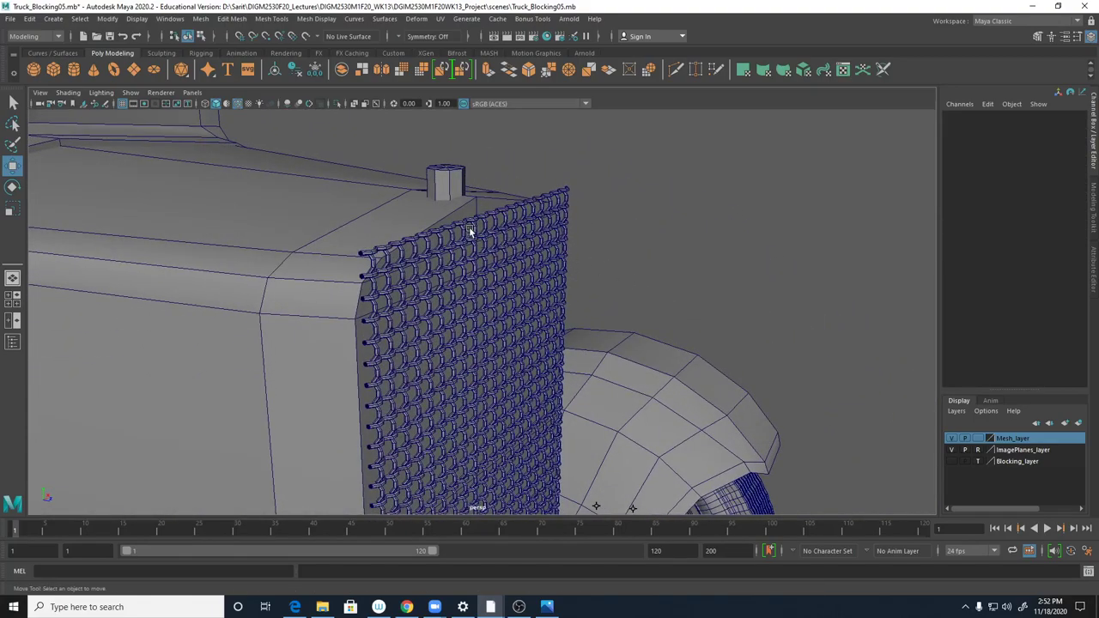
# - Duplicate the radiator shell and move the copy forward along Z to about 2.15
pyautogui.click(460, 206)
pyautogui.keyDown('alt'); pyautogui.moveTo(548, 255); pyautogui.dragTo(454, 290); pyautogui.keyUp('alt')
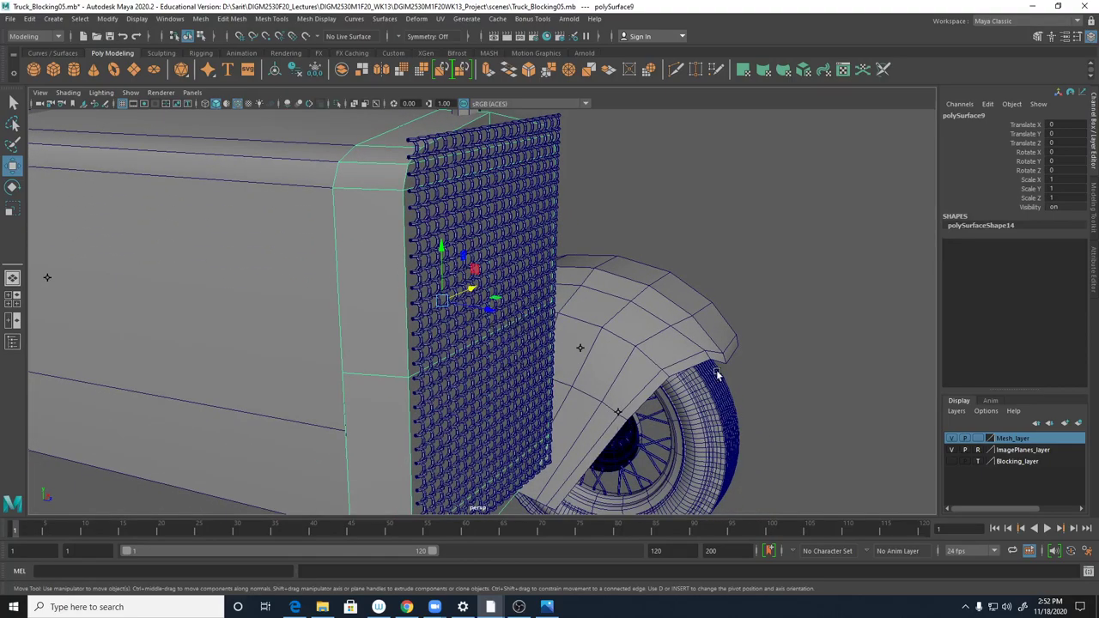
pyautogui.keyDown('alt'); pyautogui.moveTo(618, 461); pyautogui.dragTo(456, 335); pyautogui.keyUp('alt')
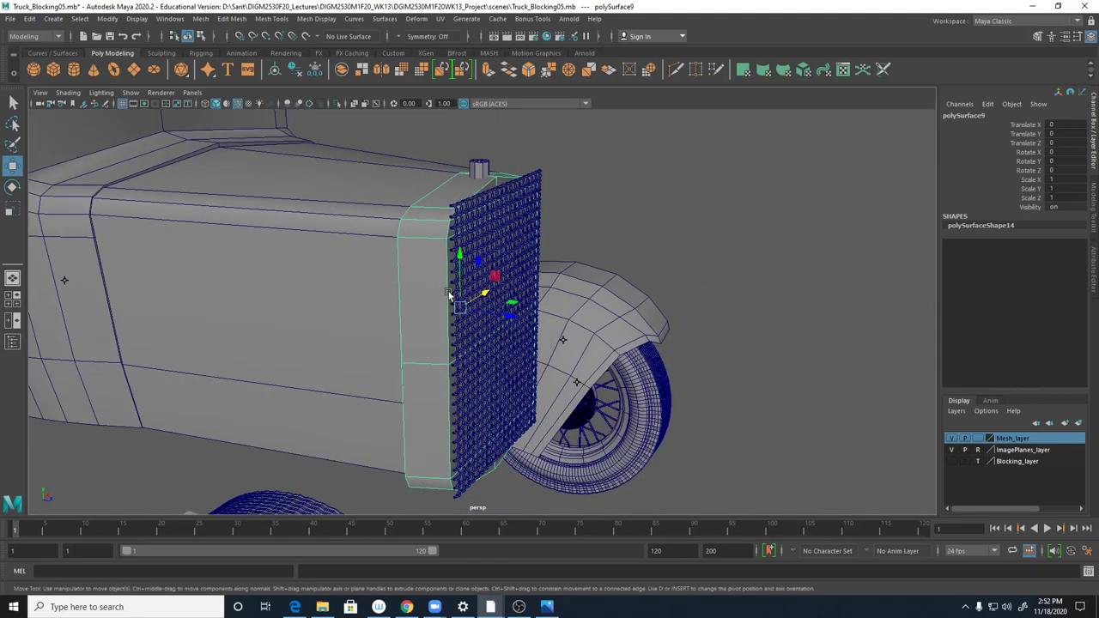
pyautogui.hotkey('ctrl', 'd')
pyautogui.moveTo(504, 332); pyautogui.dragTo(532, 325, button='middle')
# - Try scaling the duplicated shell to about 0.43 in Z and moving it forward to about Z 4.17 against the side blueprint
pyautogui.press('r')
pyautogui.moveTo(523, 318)
pyautogui.mouseDown()
pyautogui.moveTo(496, 314)
pyautogui.moveTo(528, 321)
pyautogui.mouseUp()
pyautogui.press('w')
pyautogui.press('space')
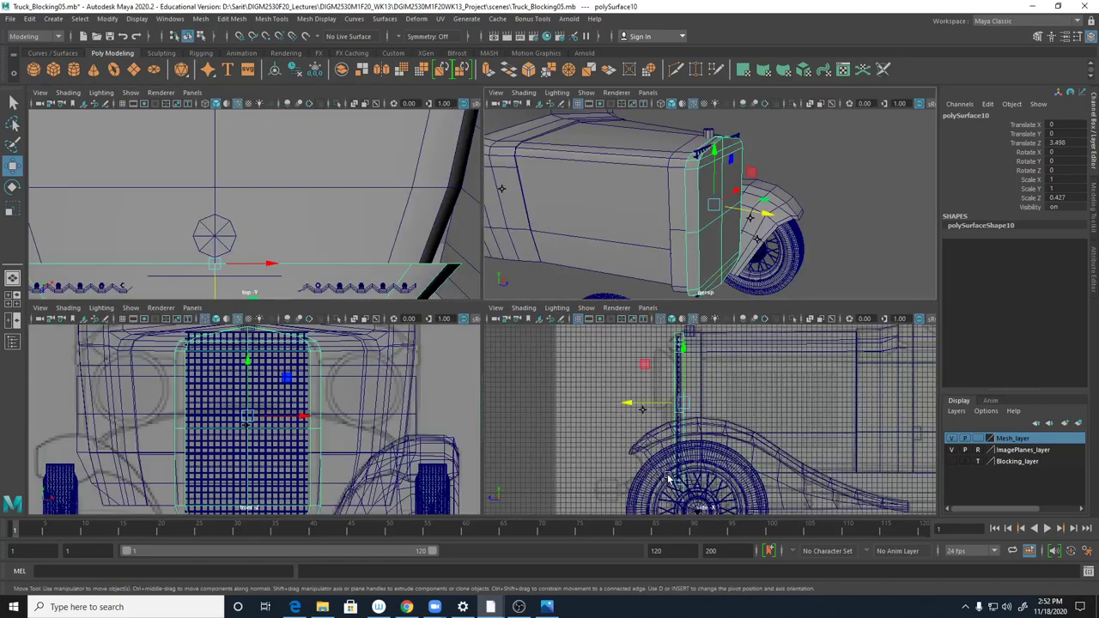
pyautogui.press('space')
pyautogui.scroll(5, 613, 391)
pyautogui.moveTo(376, 273); pyautogui.dragTo(360, 274)
pyautogui.keyDown('alt'); pyautogui.moveTo(414, 302); pyautogui.dragTo(493, 443, button='middle'); pyautogui.keyUp('alt')
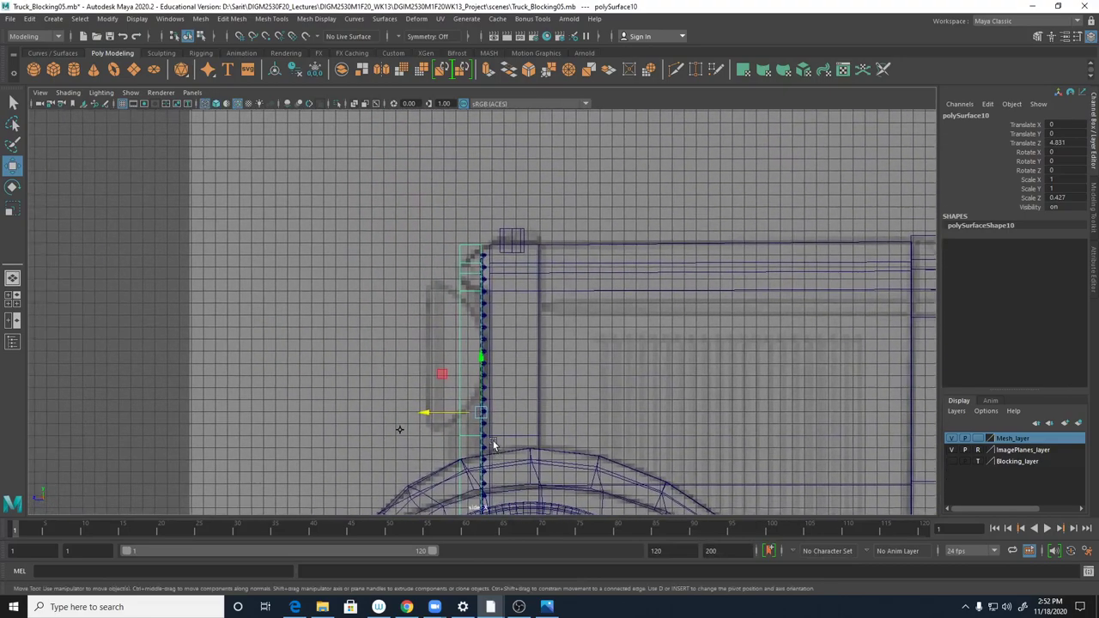
pyautogui.moveTo(430, 415); pyautogui.dragTo(438, 415)
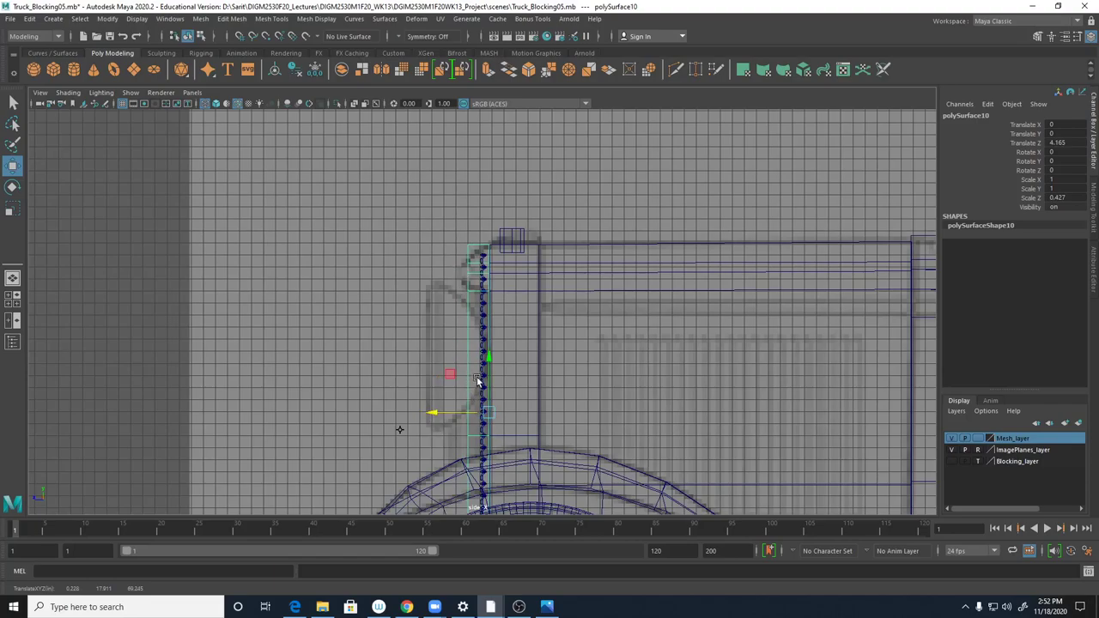
# - Try thickening the duplicated shell to a Z scale of about 0.49 and check it in perspective
pyautogui.press('r')
pyautogui.moveTo(436, 415); pyautogui.dragTo(427, 413)
pyautogui.press('space')
pyautogui.press('space')
pyautogui.keyDown('alt'); pyautogui.moveTo(605, 256); pyautogui.dragTo(557, 360); pyautogui.keyUp('alt')
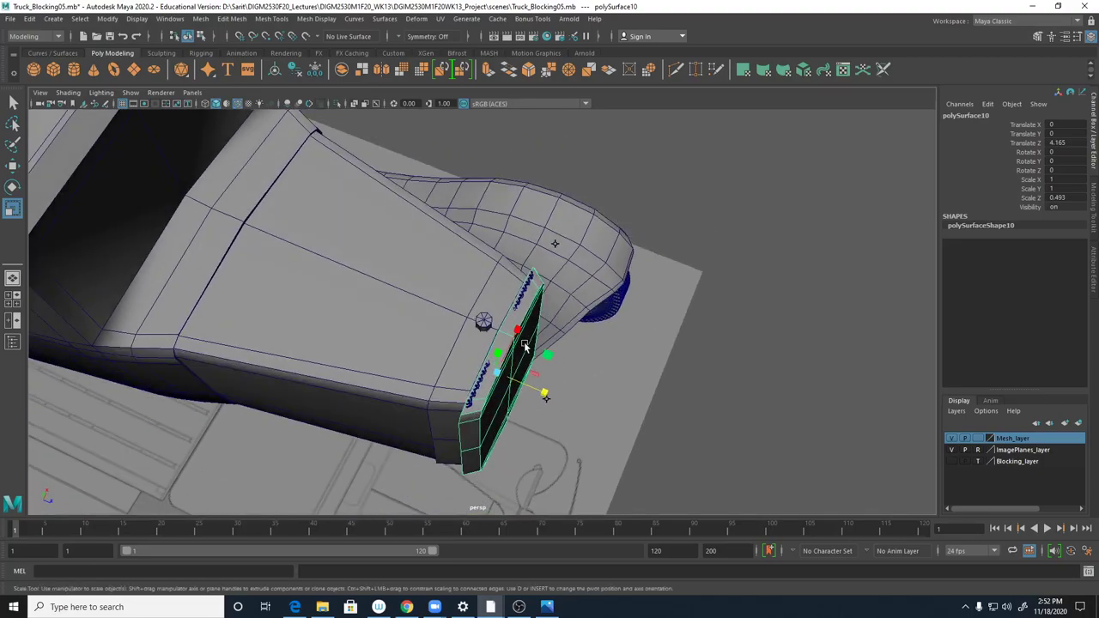
# - Undo the scaling of the duplicated shell and the moves made after it, back to the first forward move
pyautogui.press('space')
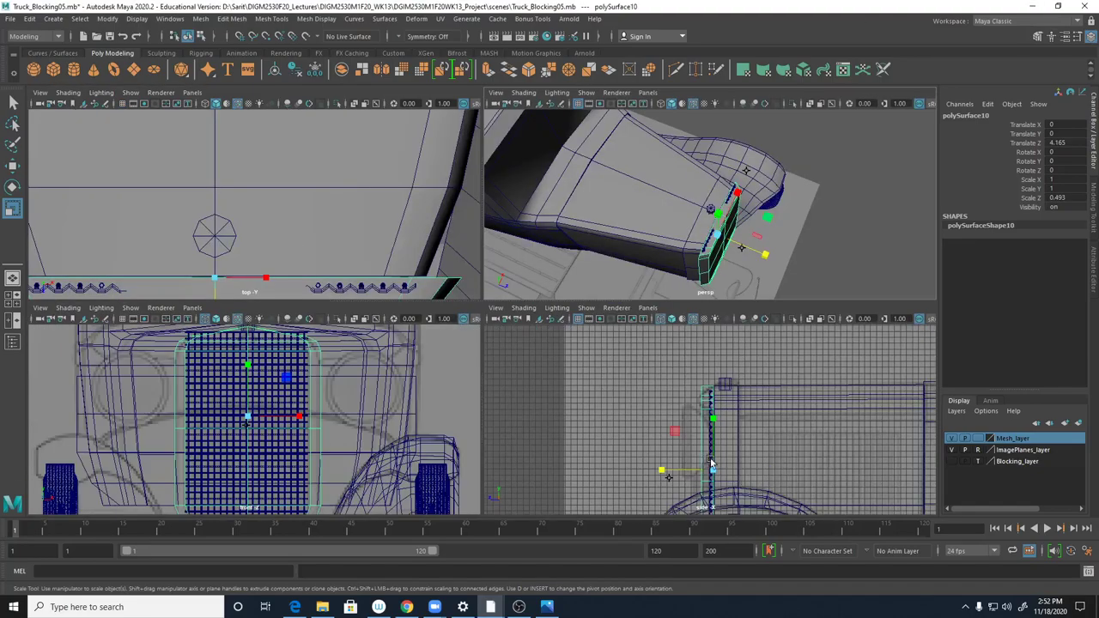
pyautogui.hotkey('ctrl', 'z')
pyautogui.hotkey('ctrl', 'z')
pyautogui.hotkey('ctrl', 'z')
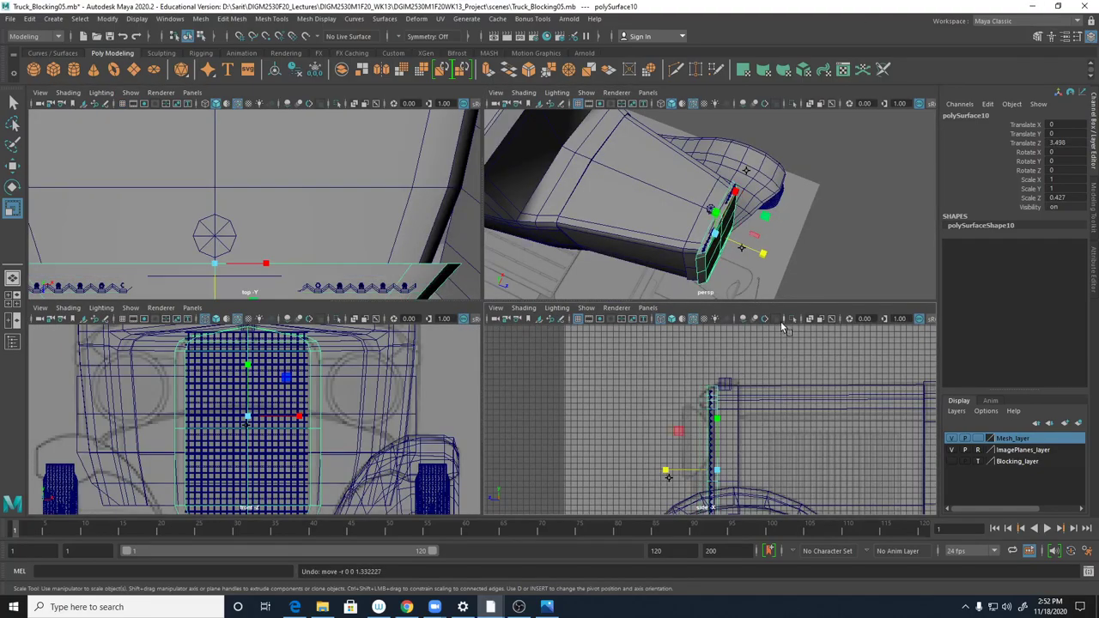
pyautogui.hotkey('ctrl', 'z')
pyautogui.hotkey('ctrl', 'z')
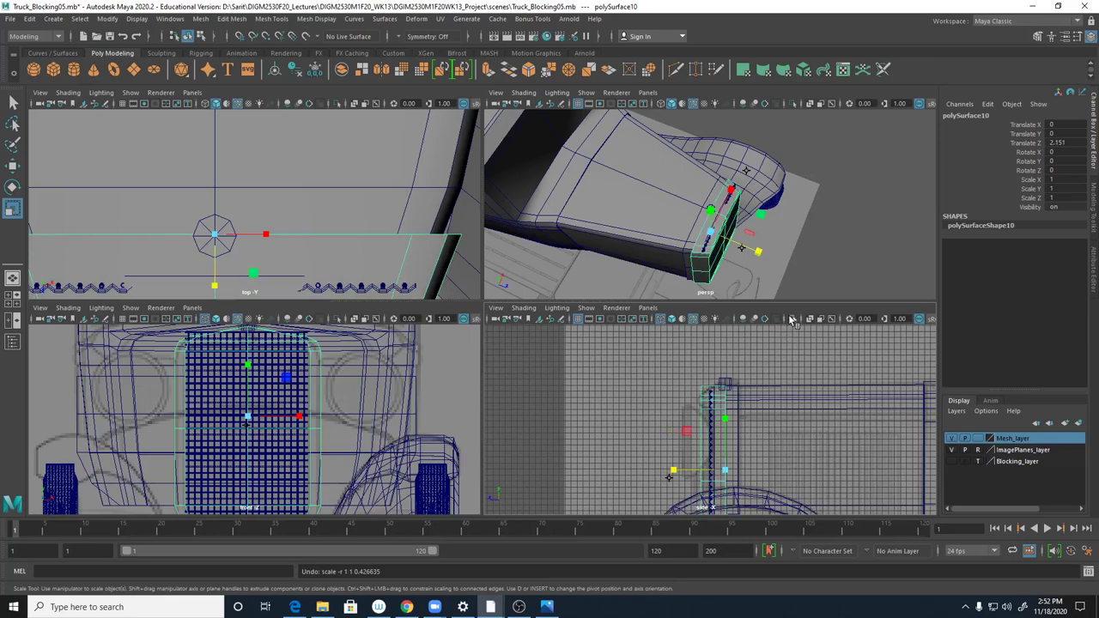
pyautogui.keyDown('alt'); pyautogui.moveTo(747, 244); pyautogui.dragTo(790, 252); pyautogui.keyUp('alt')
pyautogui.moveTo(740, 165); pyautogui.dragTo(737, 203, button='right')
pyautogui.moveTo(756, 211)
pyautogui.keyDown('alt'); pyautogui.mouseDown()
pyautogui.moveTo(773, 218)
pyautogui.moveTo(766, 210)
pyautogui.mouseUp(); pyautogui.keyUp('alt')
pyautogui.moveTo(684, 137); pyautogui.dragTo(726, 299)
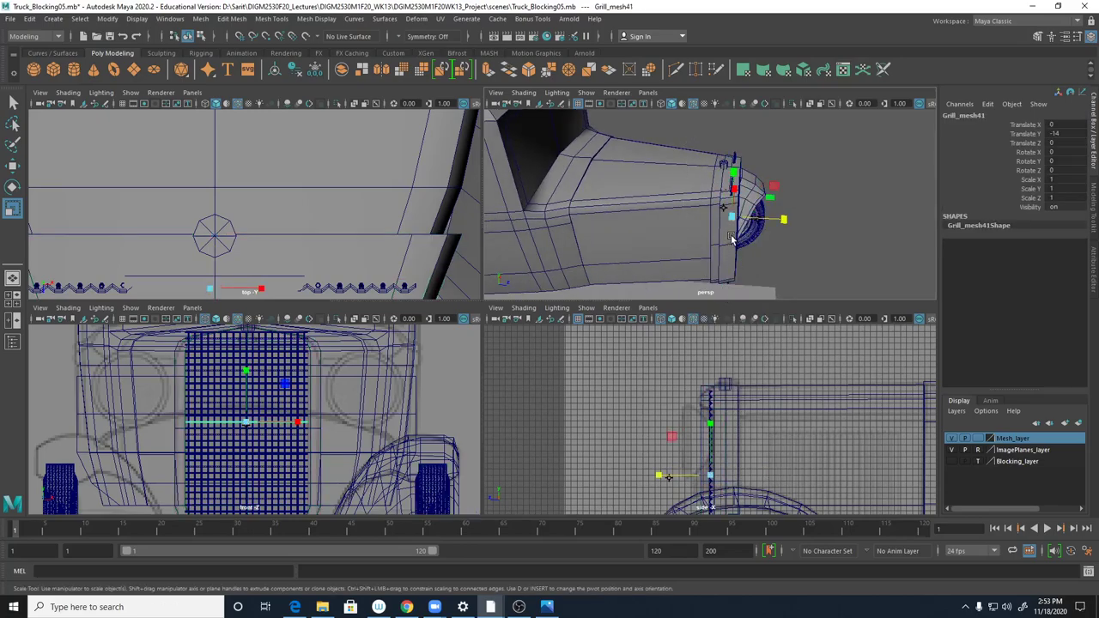
pyautogui.keyDown('alt'); pyautogui.moveTo(732, 241); pyautogui.dragTo(711, 243); pyautogui.keyUp('alt')
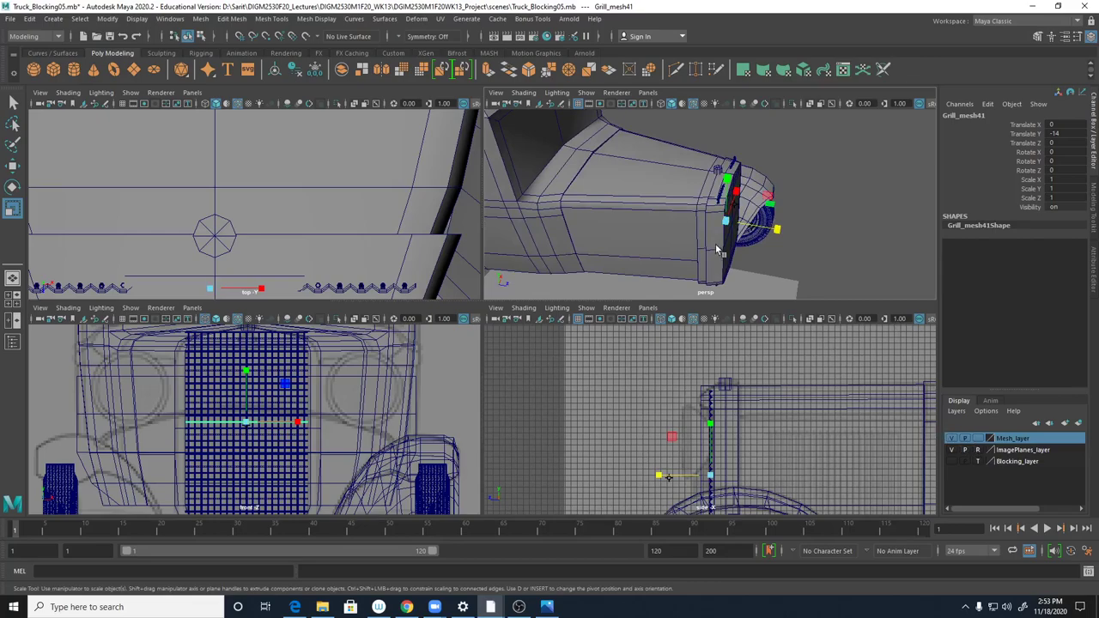
# - Remove the duplicated radiator shell from Mesh_layer and set the layer's display type to template
pyautogui.click(721, 262)
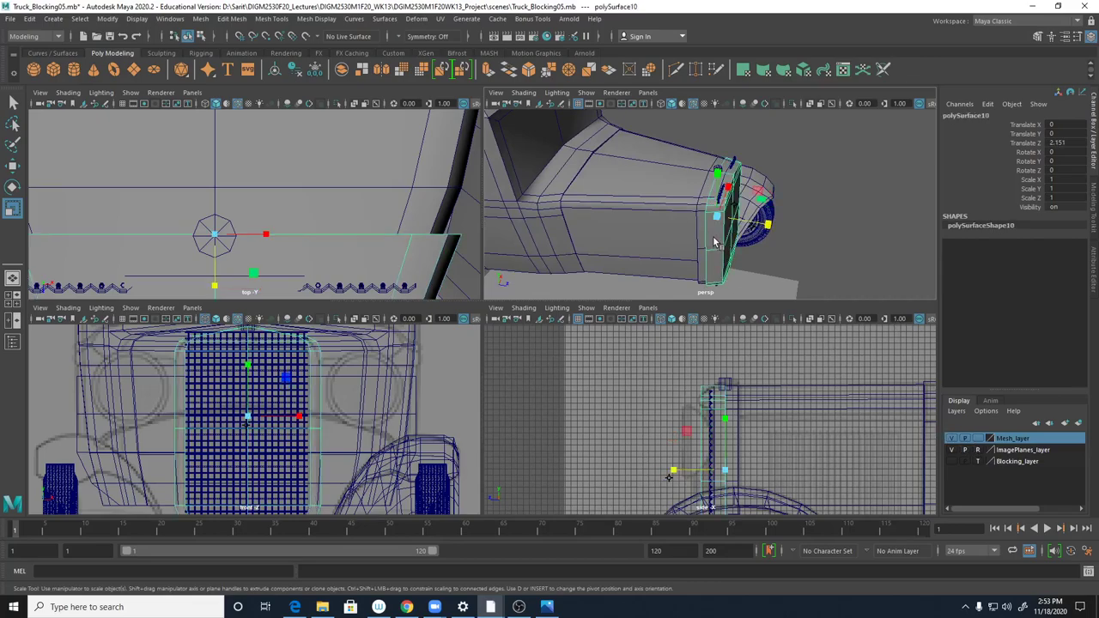
pyautogui.rightClick(1015, 440)
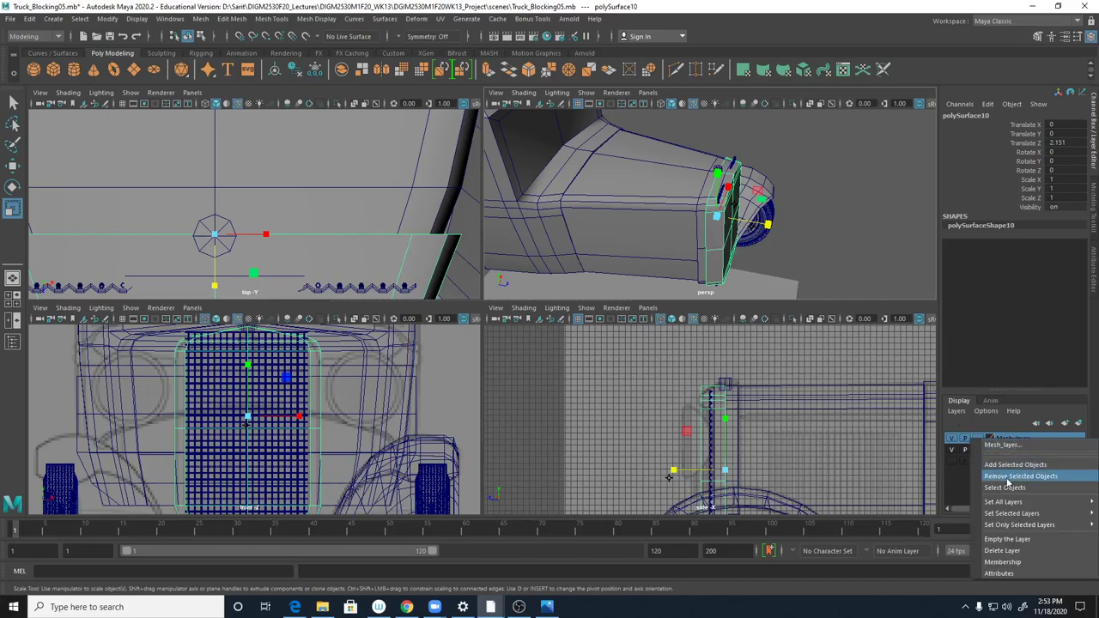
pyautogui.click(1008, 478)
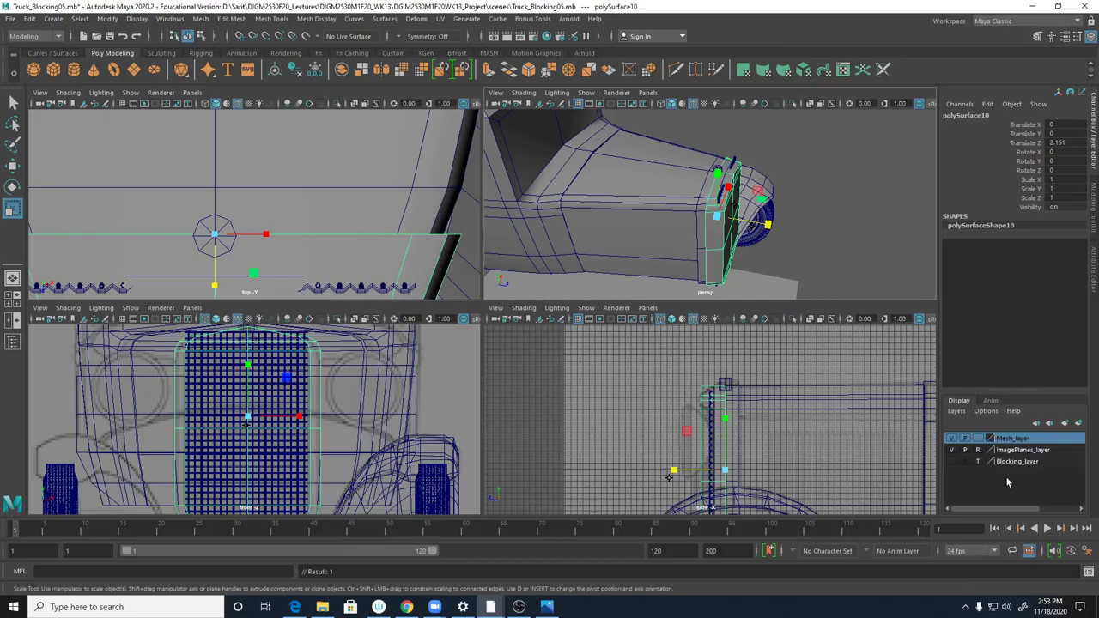
pyautogui.click(977, 439)
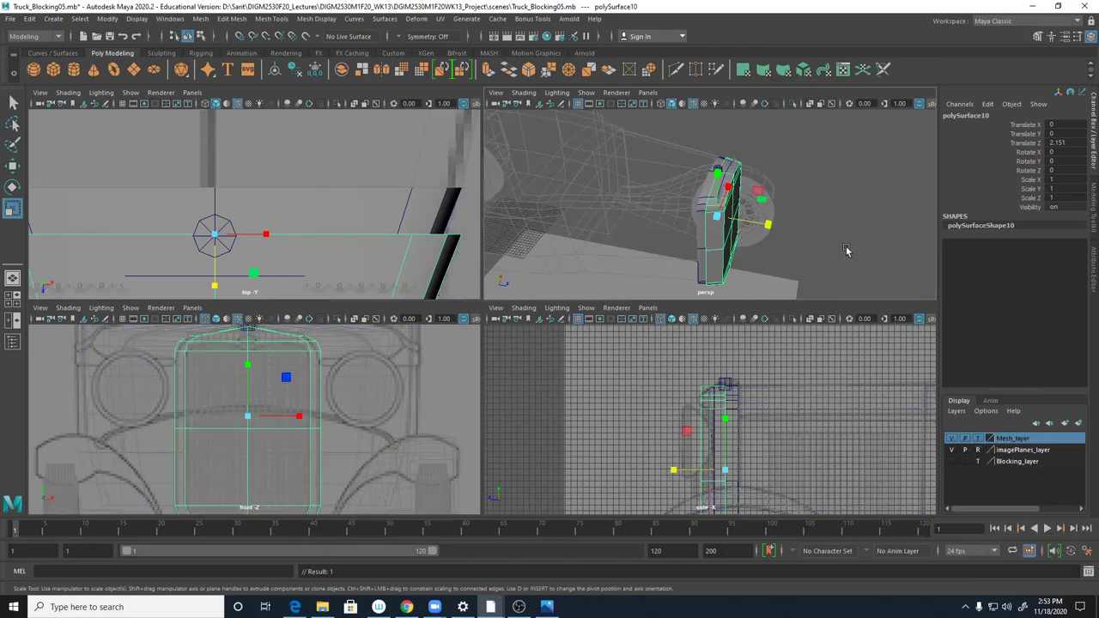
# - Add the original radiator shell and the radiator cap cylinder to Mesh_layer
pyautogui.click(700, 272)
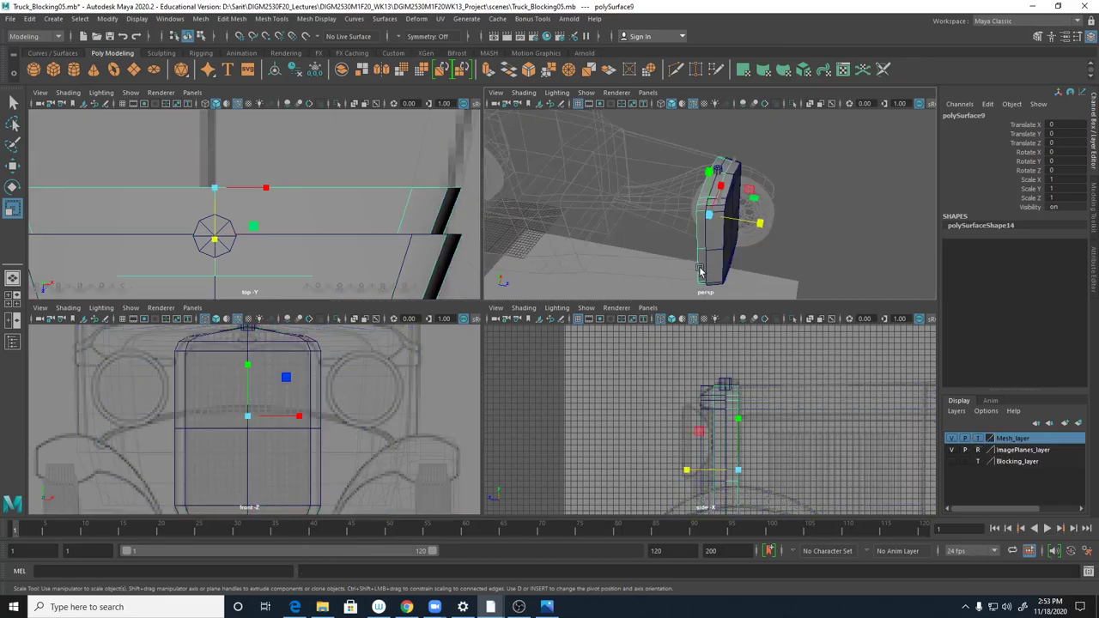
pyautogui.rightClick(999, 438)
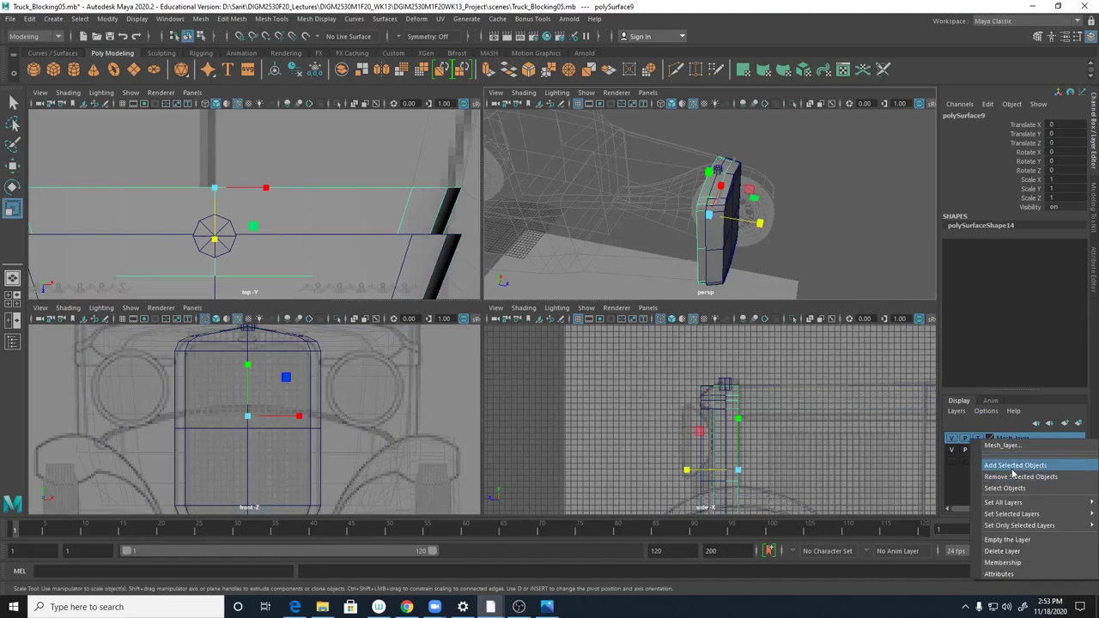
pyautogui.click(1014, 468)
pyautogui.click(861, 243)
pyautogui.keyDown('alt'); pyautogui.moveTo(861, 242); pyautogui.dragTo(684, 158); pyautogui.keyUp('alt')
pyautogui.click(673, 149)
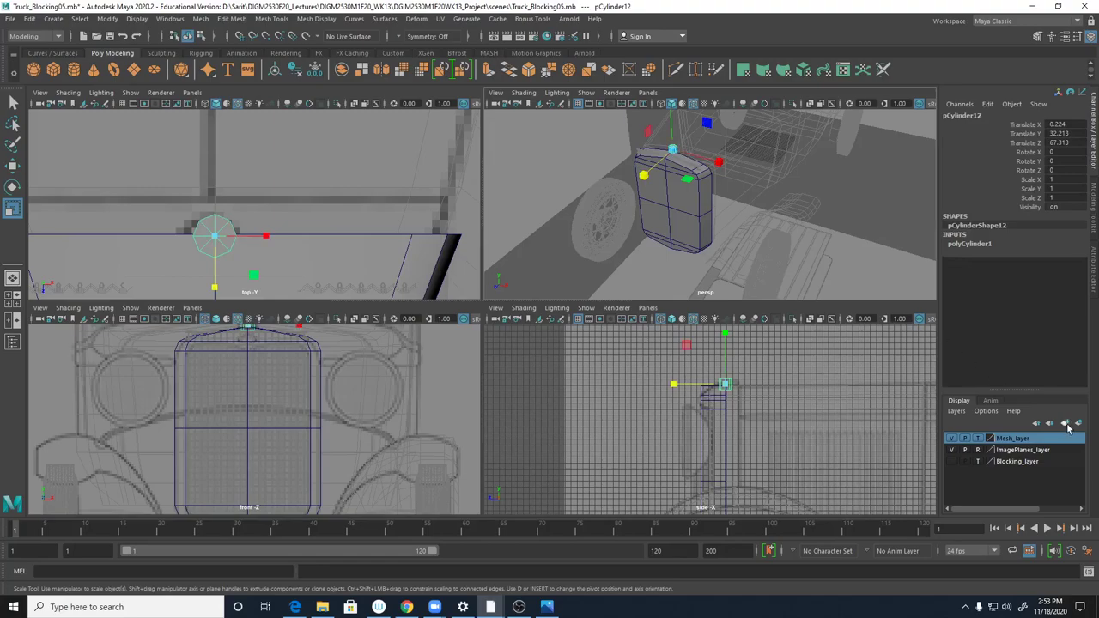
pyautogui.rightClick(1035, 439)
pyautogui.click(1031, 468)
# - Delete the side faces of the duplicated radiator shell, keeping only its front panel as an object
pyautogui.click(861, 255)
pyautogui.keyDown('alt'); pyautogui.moveTo(862, 256); pyautogui.dragTo(747, 245); pyautogui.keyUp('alt')
pyautogui.click(734, 240)
pyautogui.rightClick(737, 172)
pyautogui.moveTo(739, 178); pyautogui.dragTo(737, 204, button='right')
pyautogui.moveTo(738, 203)
pyautogui.keyDown('alt'); pyautogui.mouseDown()
pyautogui.moveTo(751, 226)
pyautogui.moveTo(746, 215)
pyautogui.mouseUp(); pyautogui.keyUp('alt')
pyautogui.moveTo(719, 144); pyautogui.dragTo(742, 283)
pyautogui.click(746, 285)
pyautogui.keyDown('alt'); pyautogui.moveTo(811, 230); pyautogui.dragTo(696, 197); pyautogui.keyUp('alt')
pyautogui.press('w')
pyautogui.moveTo(707, 181); pyautogui.dragTo(755, 166, button='right')
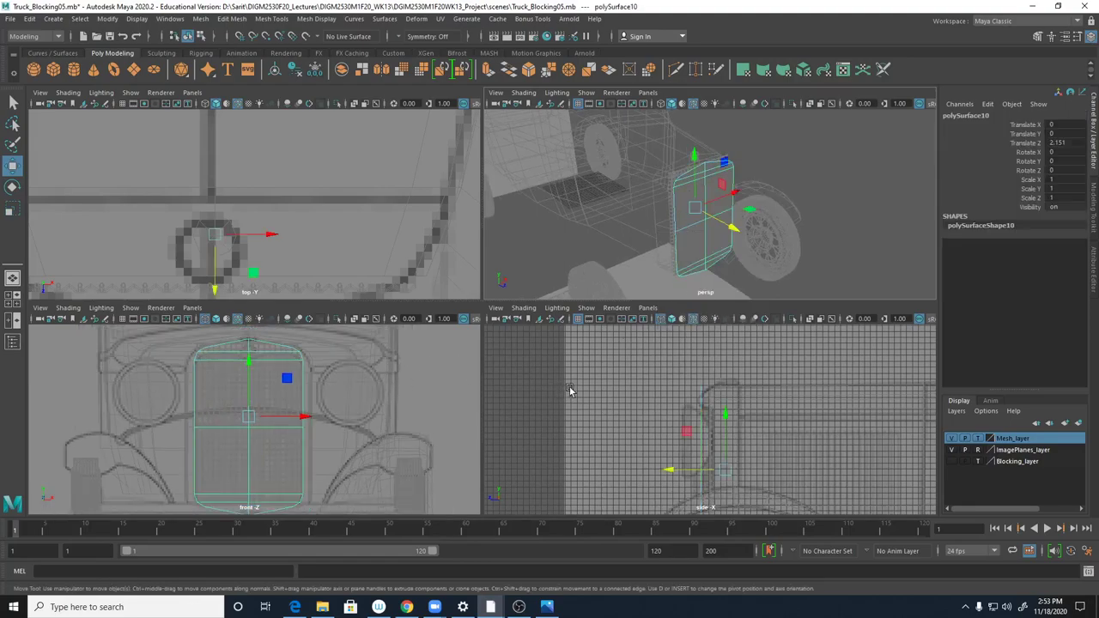
# - Set Mesh_layer's display type to reference and check the front panel against the hood and grille in an enlarged perspective view
pyautogui.press('space')
pyautogui.keyDown('alt'); pyautogui.moveTo(698, 249); pyautogui.dragTo(764, 322); pyautogui.keyUp('alt')
pyautogui.keyDown('alt'); pyautogui.moveTo(517, 216); pyautogui.dragTo(464, 195); pyautogui.keyUp('alt')
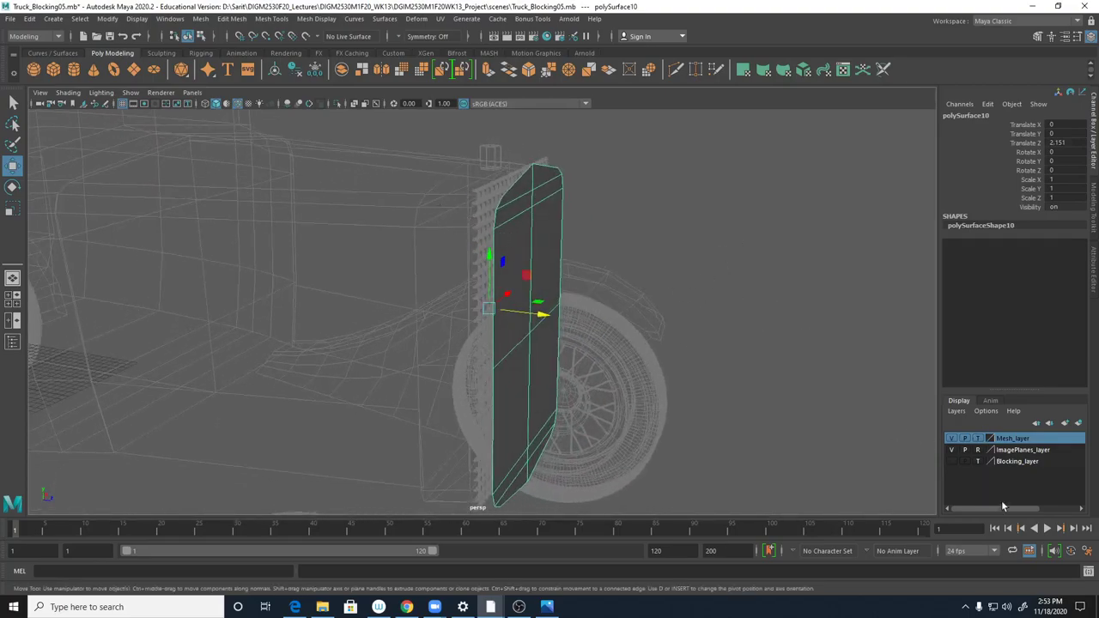
pyautogui.click(976, 439)
pyautogui.click(438, 225)
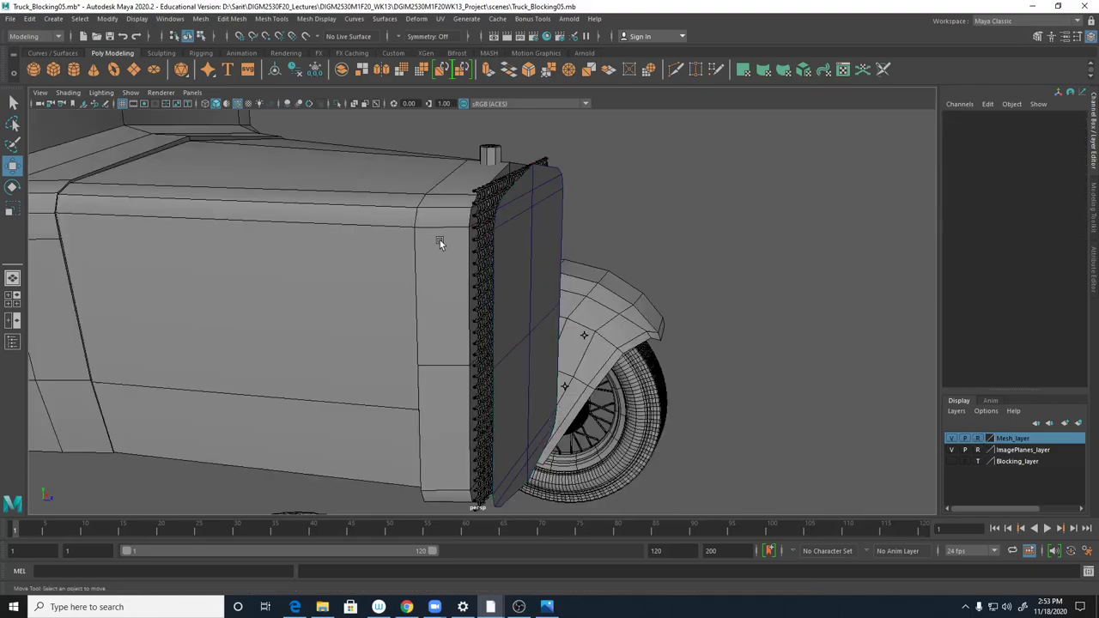
pyautogui.click(521, 248)
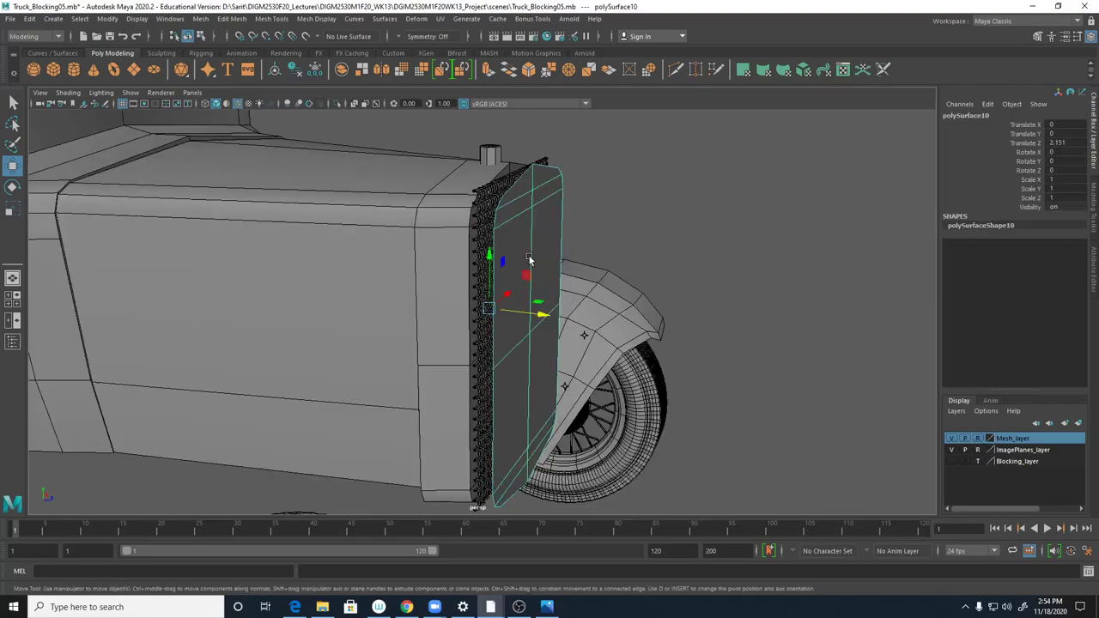
pyautogui.click(444, 231)
pyautogui.click(531, 264)
pyautogui.keyDown('alt'); pyautogui.moveTo(521, 269); pyautogui.dragTo(475, 270); pyautogui.keyUp('alt')
pyautogui.keyDown('alt'); pyautogui.moveTo(485, 301); pyautogui.dragTo(539, 280, button='middle'); pyautogui.keyUp('alt')
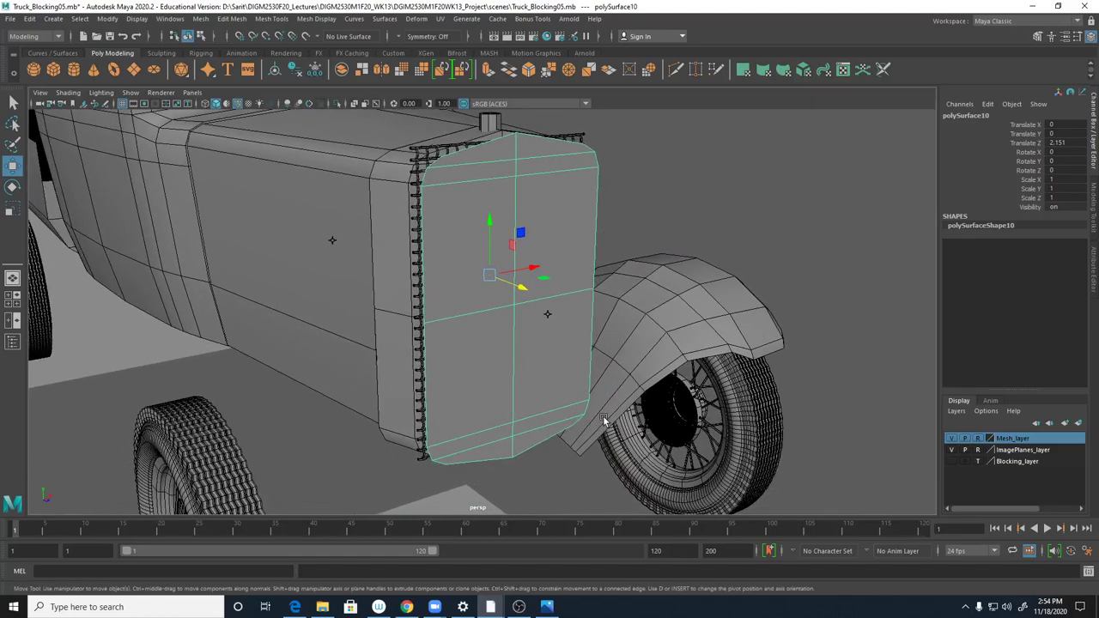
pyautogui.keyDown('alt'); pyautogui.moveTo(495, 351); pyautogui.dragTo(529, 346); pyautogui.keyUp('alt')
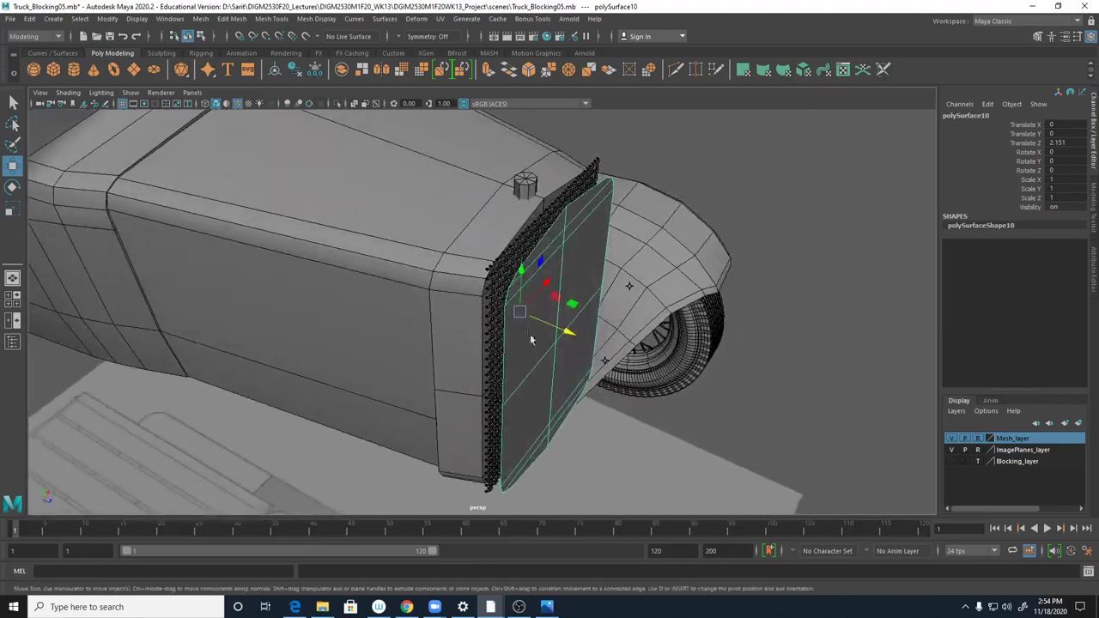
# - Extrude the front panel's outer border edges back toward the hood with a Local Translate Z of about -1.886
pyautogui.moveTo(564, 226); pyautogui.dragTo(569, 197, button='right')
pyautogui.doubleClick(551, 230)
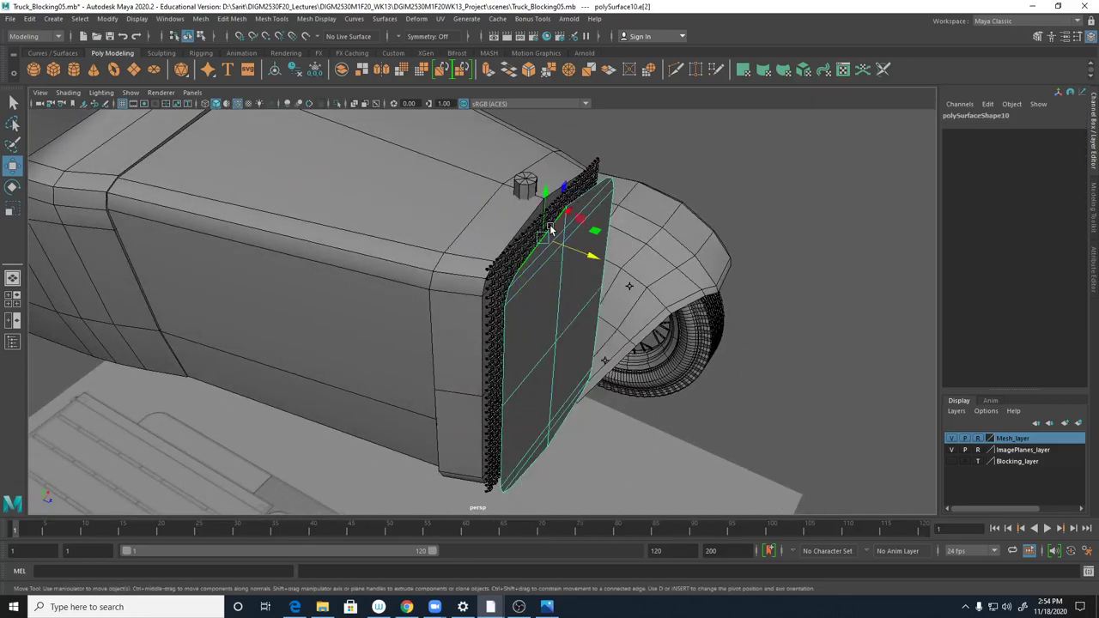
pyautogui.keyDown('alt'); pyautogui.moveTo(568, 290); pyautogui.dragTo(564, 199); pyautogui.keyUp('alt')
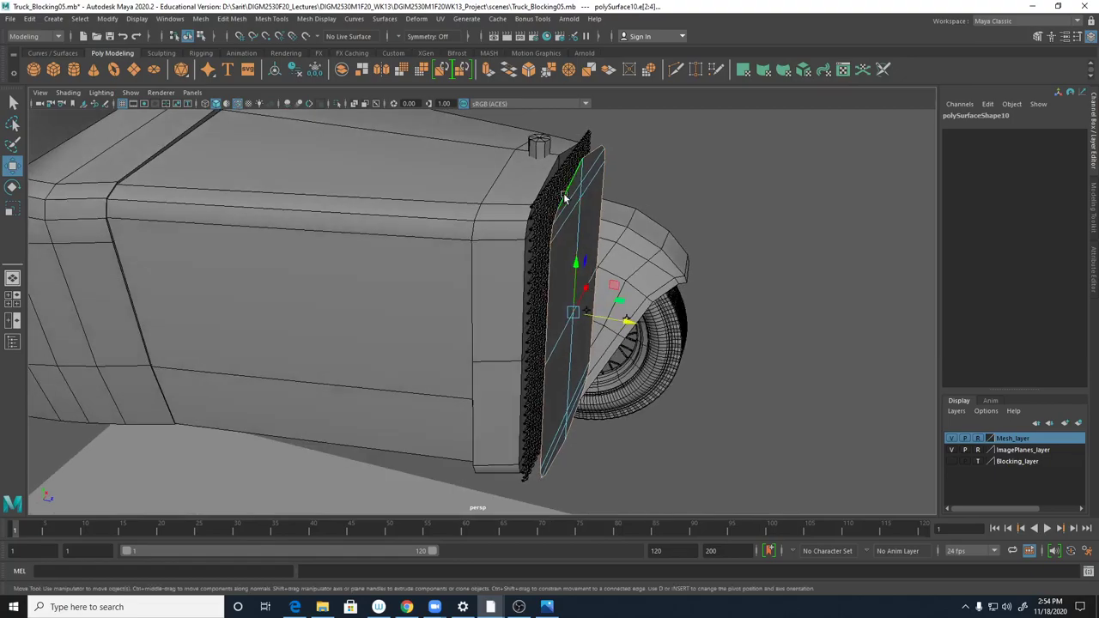
pyautogui.keyDown('shift'); pyautogui.moveTo(564, 200); pyautogui.dragTo(601, 178, button='right'); pyautogui.keyUp('shift')
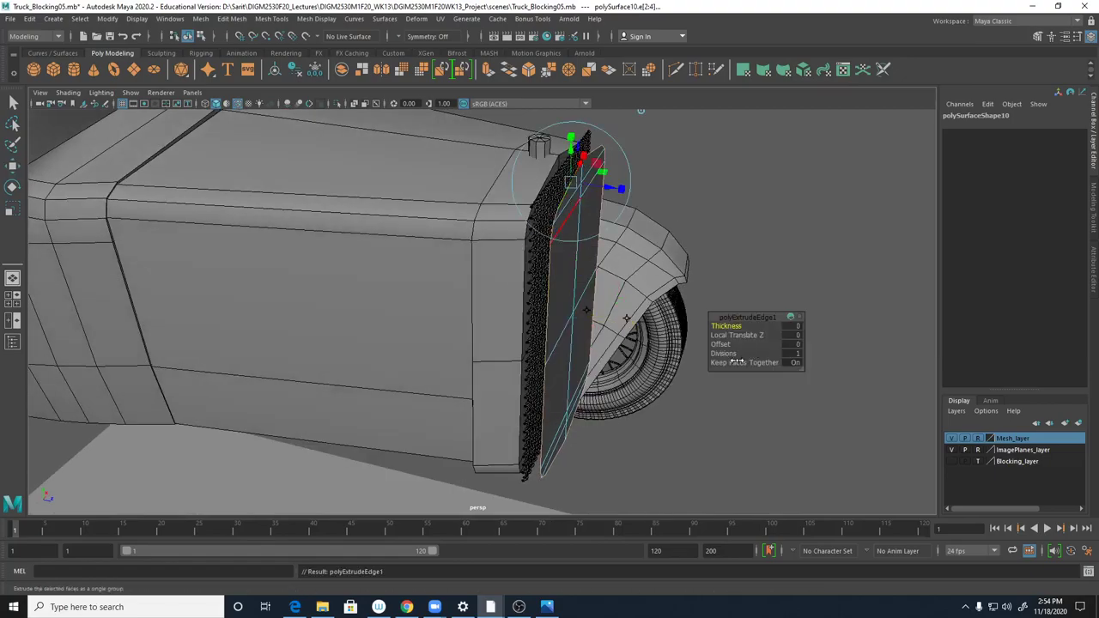
pyautogui.moveTo(609, 189); pyautogui.dragTo(589, 184)
pyautogui.keyDown('alt'); pyautogui.moveTo(621, 241); pyautogui.dragTo(579, 252); pyautogui.keyUp('alt')
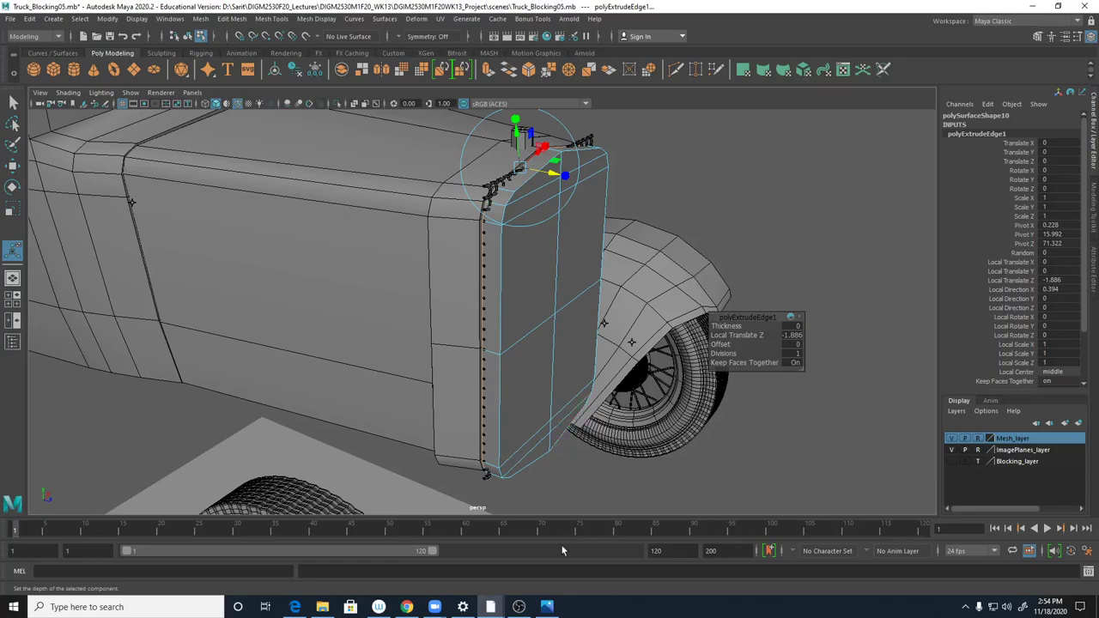
# - Compare the panel rim with the reference photo and reduce its extrusion depth to a Local Translate Z of about -1.484
pyautogui.click(547, 607)
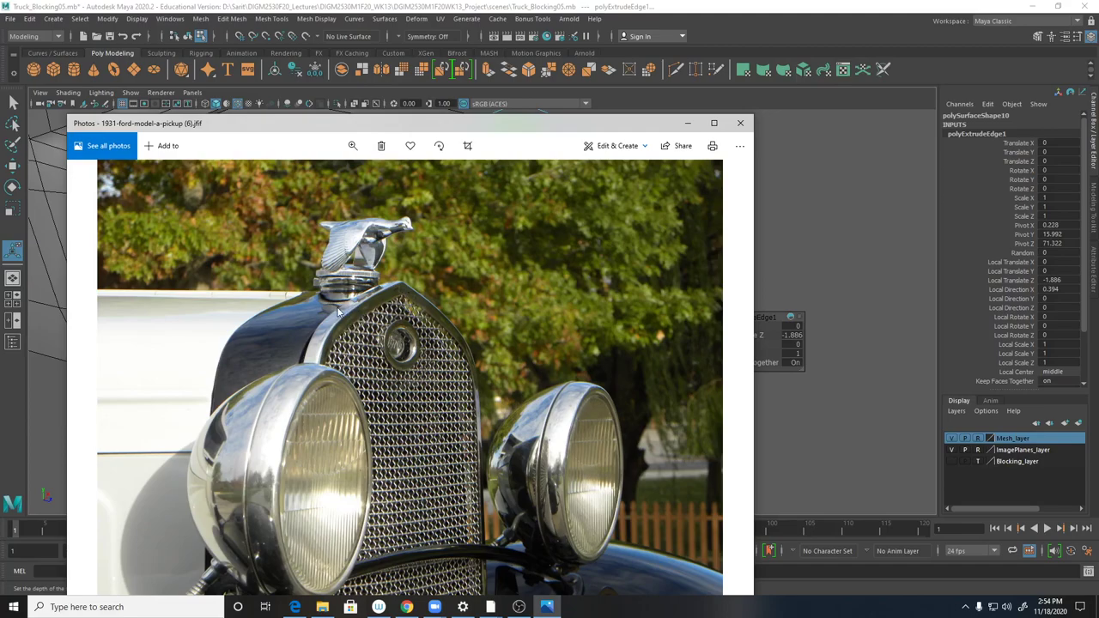
pyautogui.click(688, 123)
pyautogui.keyDown('alt'); pyautogui.moveTo(509, 284); pyautogui.dragTo(558, 294); pyautogui.keyUp('alt')
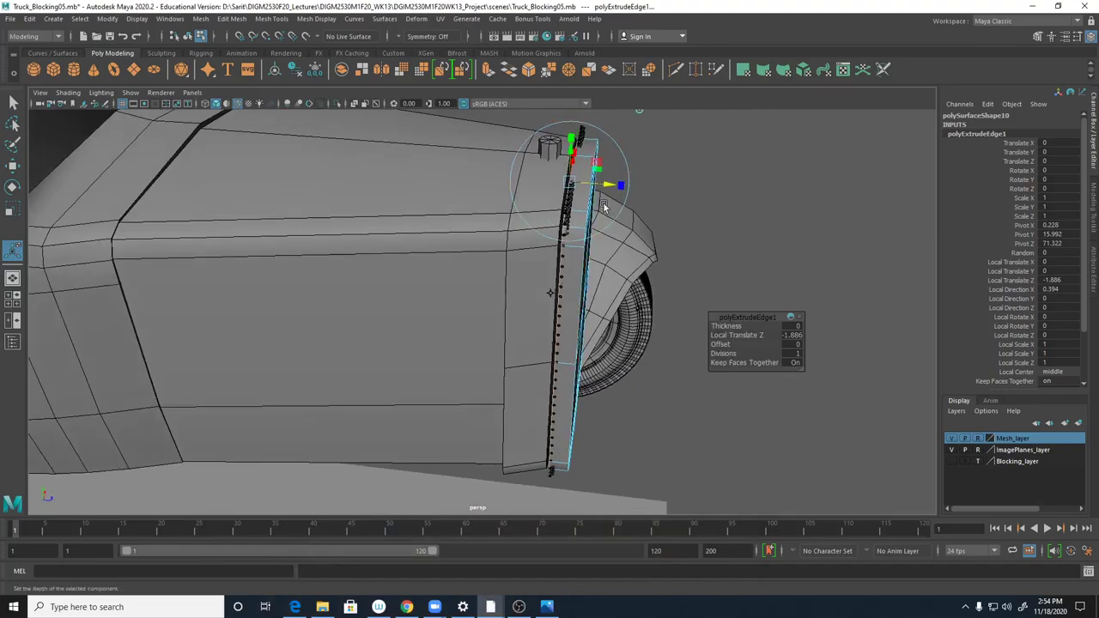
pyautogui.moveTo(606, 189); pyautogui.dragTo(612, 188)
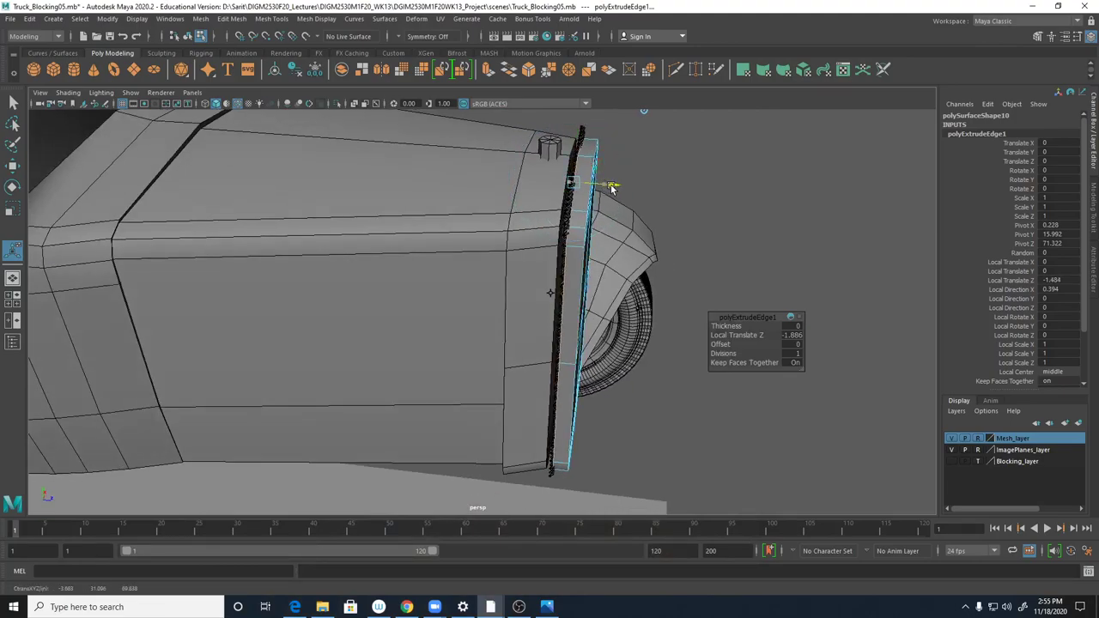
pyautogui.moveTo(583, 207); pyautogui.dragTo(621, 195, button='right')
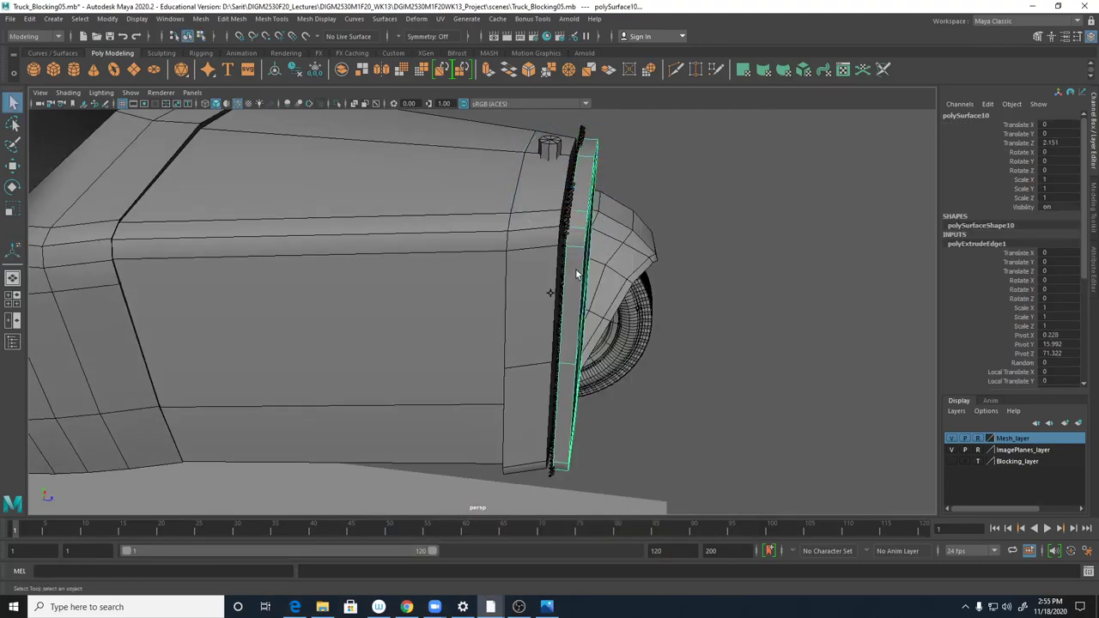
# - Move the extruded panel back toward the hood to about Translate Z 1.586 and compare it with the reference photo
pyautogui.scroll(2, 579, 269)
pyautogui.press('w')
pyautogui.moveTo(615, 283); pyautogui.dragTo(513, 307)
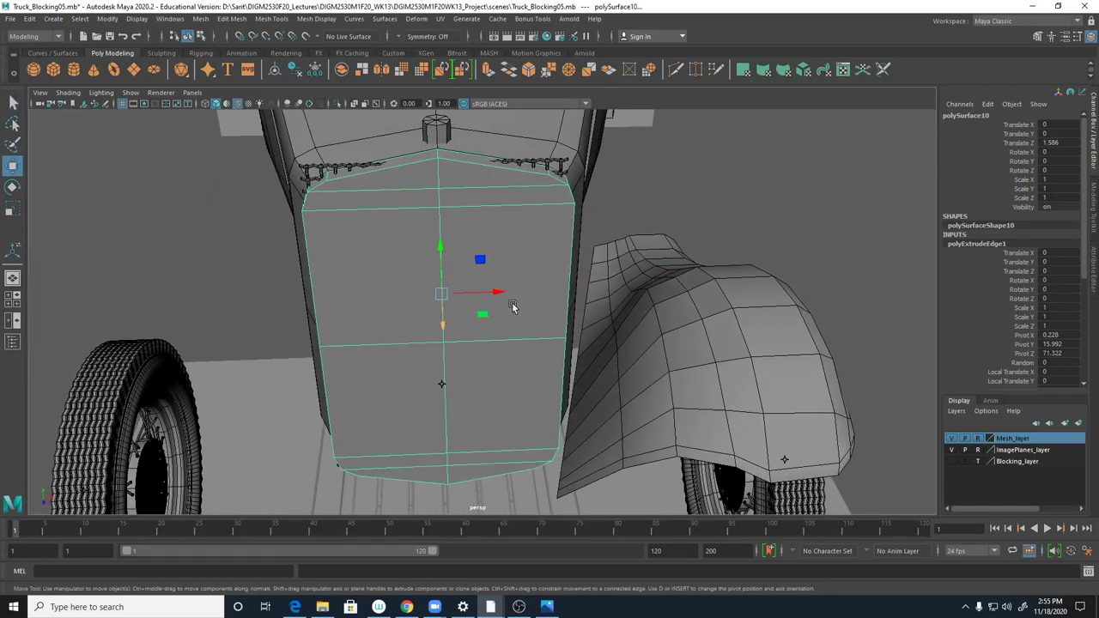
pyautogui.scroll(2, 604, 262)
pyautogui.keyDown('alt'); pyautogui.moveTo(604, 261); pyautogui.dragTo(510, 235); pyautogui.keyUp('alt')
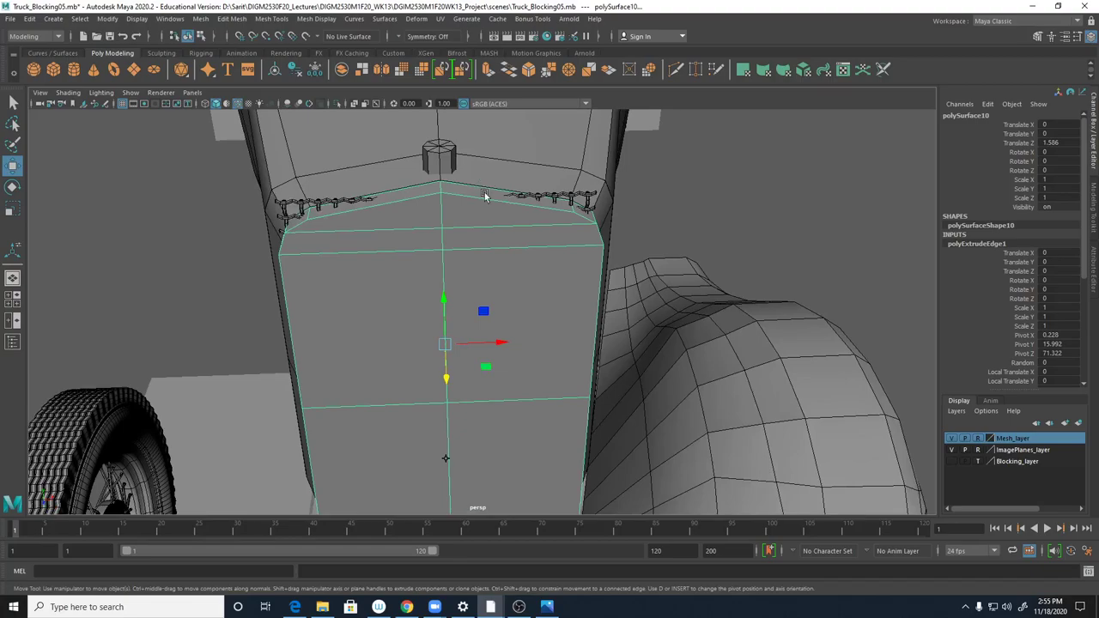
pyautogui.click(547, 607)
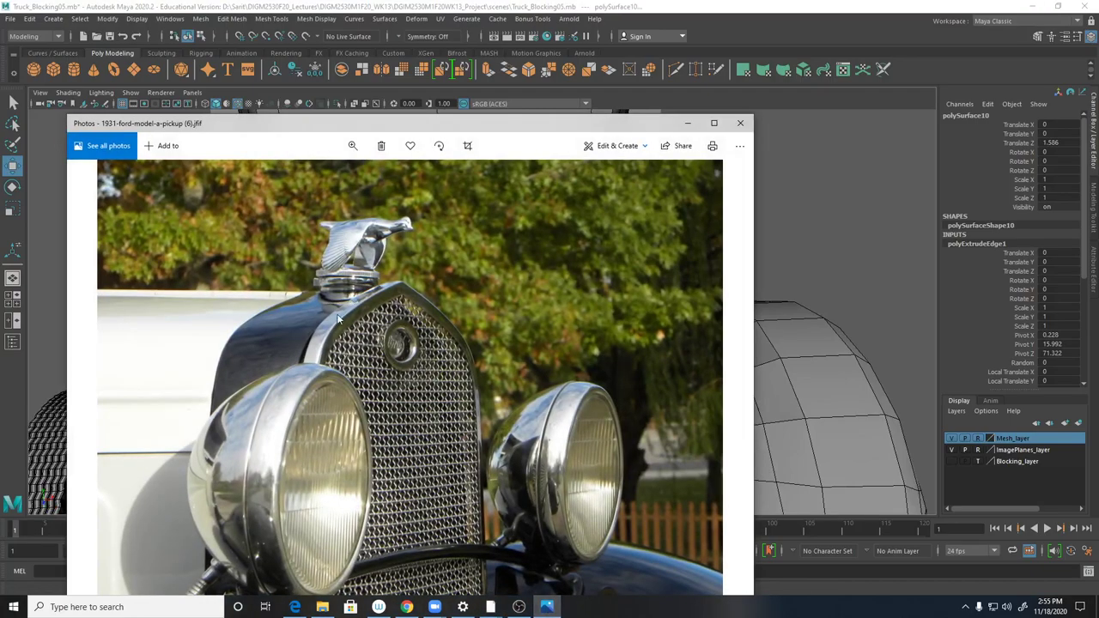
pyautogui.click(687, 122)
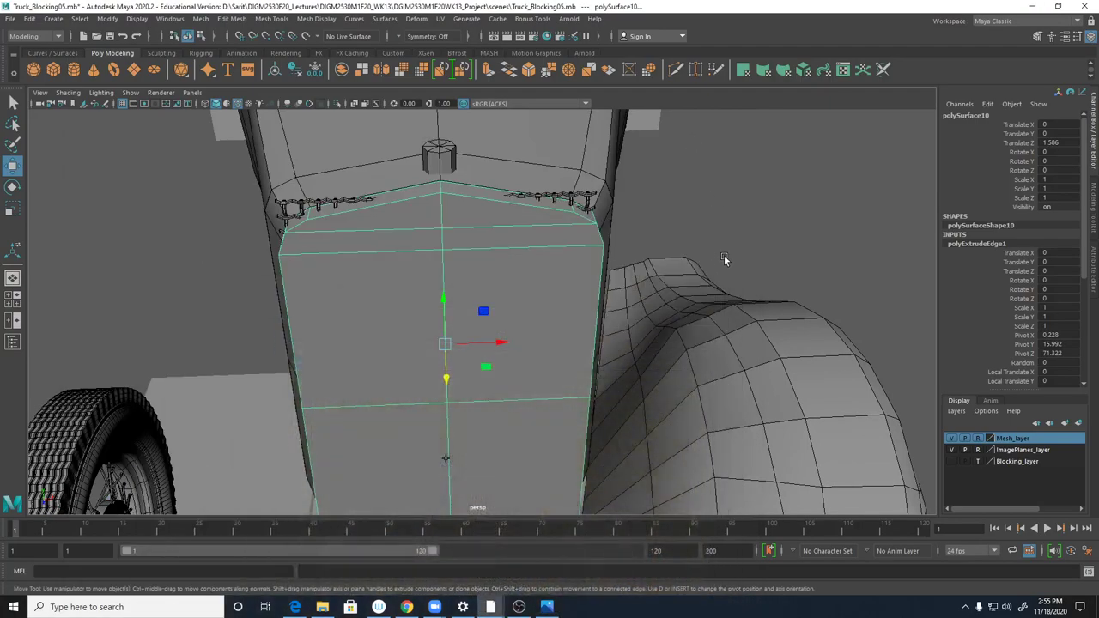
# - Select all the front-facing faces of the radiator panel, from the peaked upper faces down to the lower edge
pyautogui.moveTo(694, 259)
pyautogui.keyDown('alt'); pyautogui.mouseDown()
pyautogui.moveTo(728, 236)
pyautogui.moveTo(689, 262)
pyautogui.mouseUp(); pyautogui.keyUp('alt')
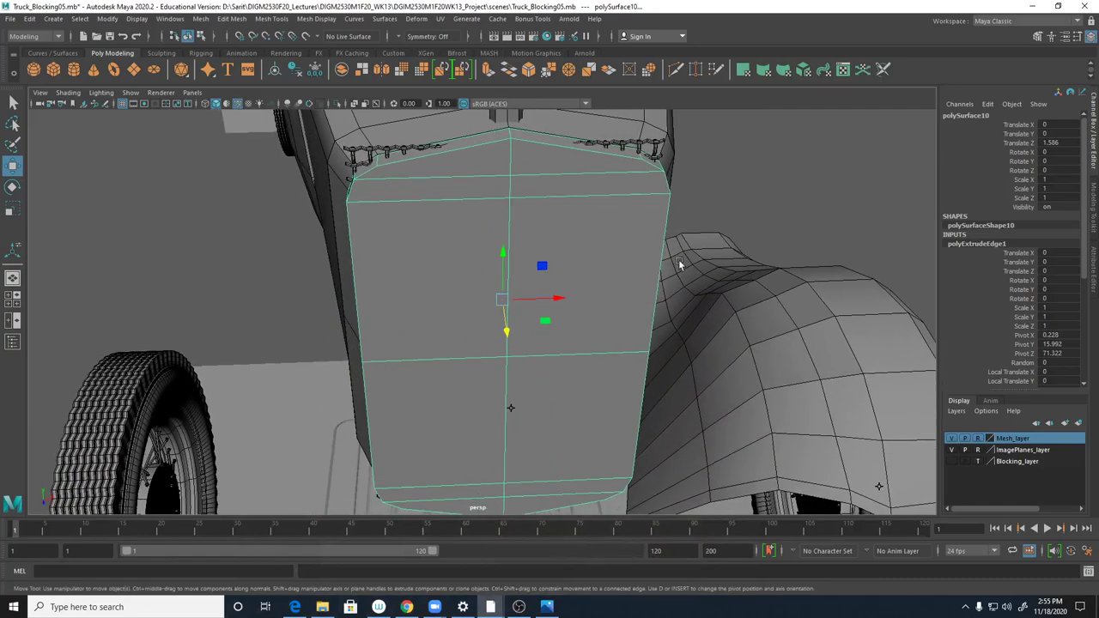
pyautogui.moveTo(584, 192); pyautogui.dragTo(479, 188, button='right')
pyautogui.click(477, 169)
pyautogui.keyDown('shift'); pyautogui.click(533, 164); pyautogui.keyUp('shift')
pyautogui.press('q')
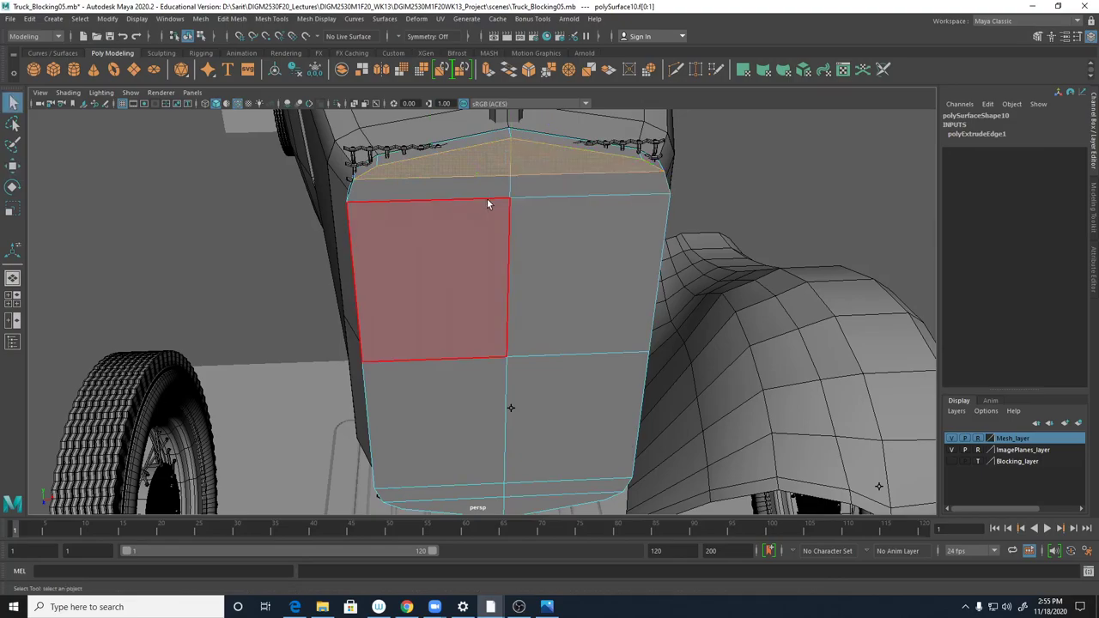
pyautogui.keyDown('shift'); pyautogui.click(494, 192); pyautogui.keyUp('shift')
pyautogui.keyDown('shift'); pyautogui.click(520, 184); pyautogui.keyUp('shift')
pyautogui.keyDown('shift'); pyautogui.click(529, 245); pyautogui.keyUp('shift')
pyautogui.keyDown('shift'); pyautogui.click(474, 270); pyautogui.keyUp('shift')
pyautogui.keyDown('shift'); pyautogui.click(503, 411); pyautogui.keyUp('shift')
pyautogui.keyDown('shift'); pyautogui.click(540, 456); pyautogui.keyUp('shift')
pyautogui.keyDown('alt'); pyautogui.moveTo(540, 456); pyautogui.dragTo(558, 369); pyautogui.keyUp('alt')
pyautogui.keyDown('shift'); pyautogui.click(537, 391); pyautogui.keyUp('shift')
pyautogui.keyDown('shift'); pyautogui.click(469, 385); pyautogui.keyUp('shift')
pyautogui.keyDown('shift'); pyautogui.click(505, 374); pyautogui.keyUp('shift')
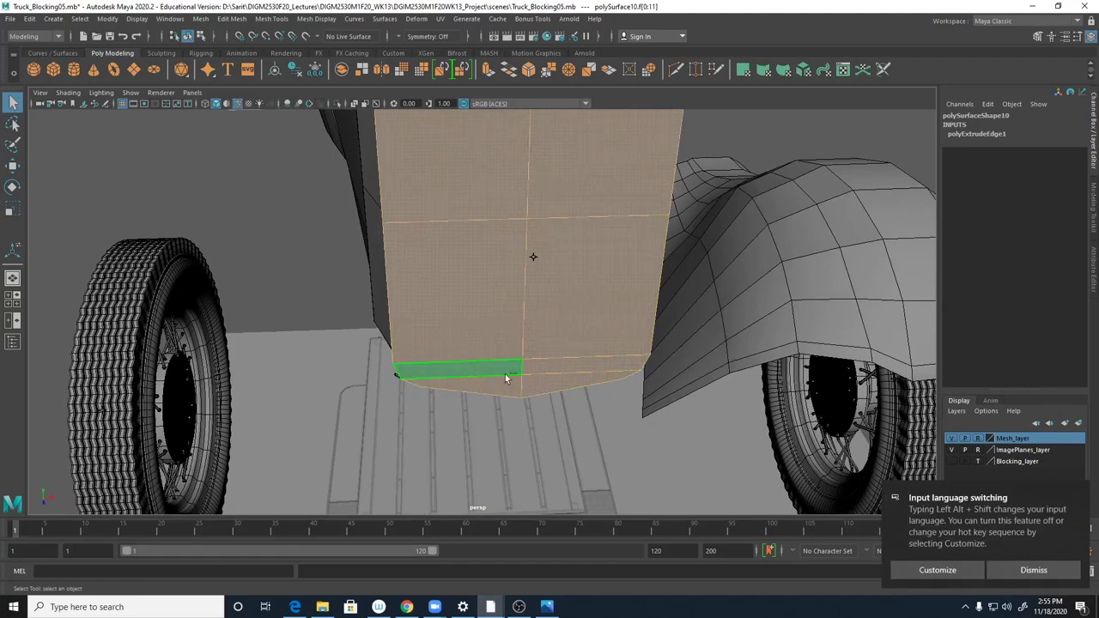
pyautogui.click(1017, 571)
pyautogui.keyDown('alt'); pyautogui.moveTo(704, 289); pyautogui.dragTo(418, 318); pyautogui.keyUp('alt')
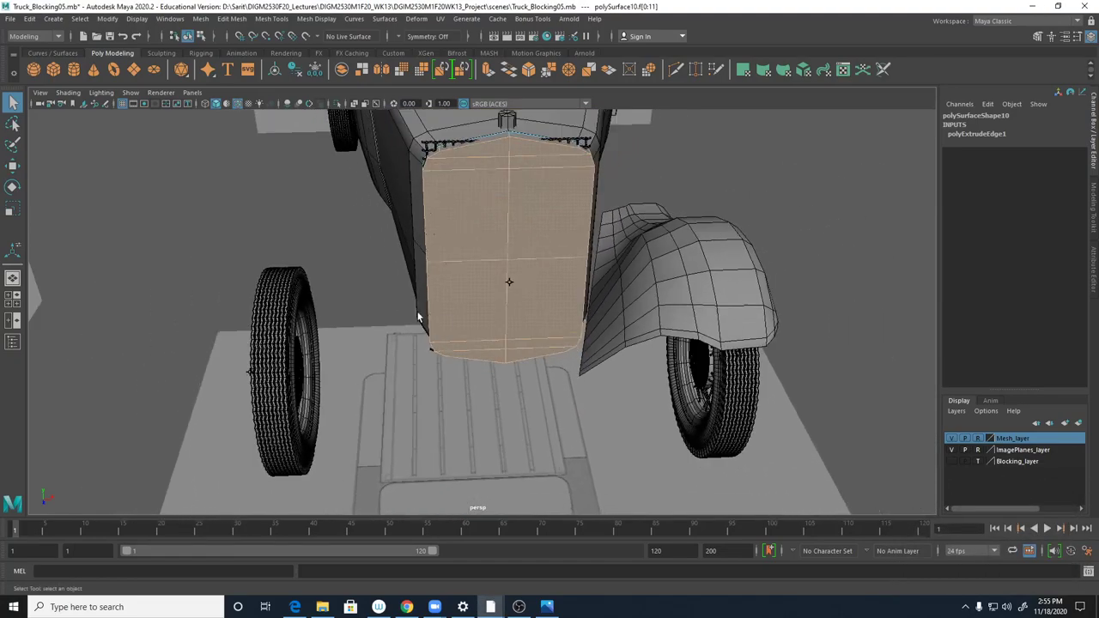
# - Check the frame width in the reference photo and extrude the selected front faces inward with an offset of 2.5
pyautogui.click(547, 607)
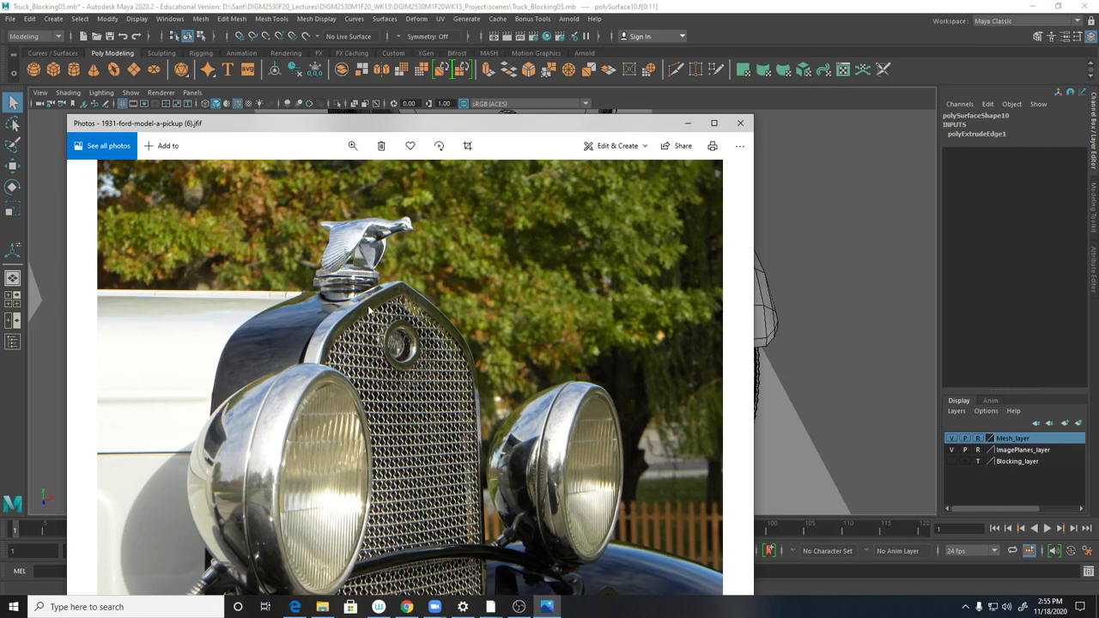
pyautogui.click(687, 123)
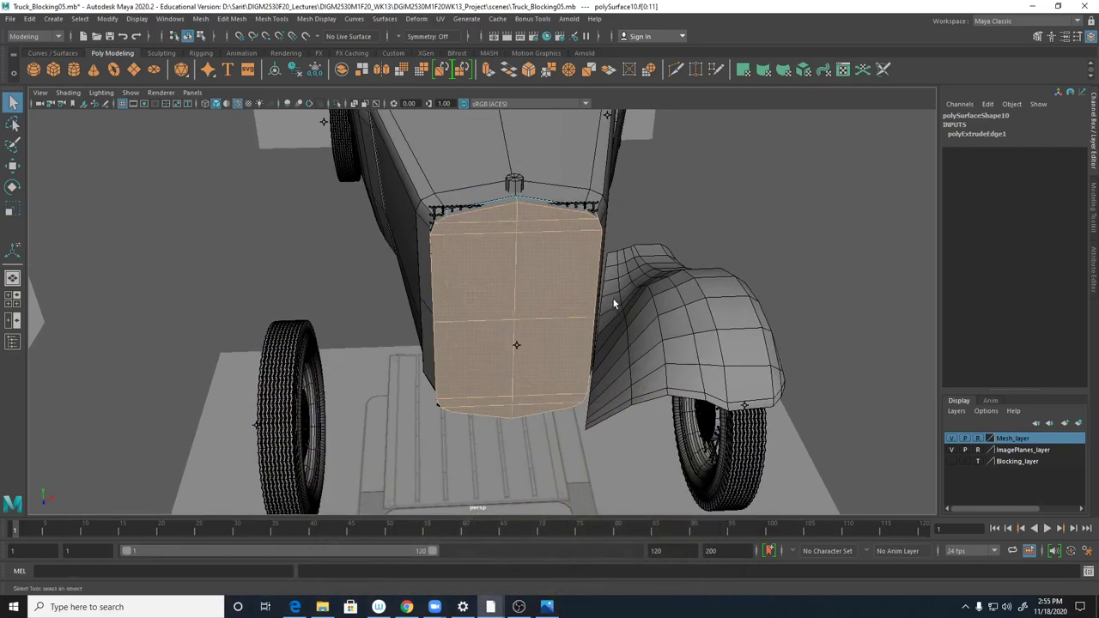
pyautogui.keyDown('shift'); pyautogui.moveTo(563, 230); pyautogui.dragTo(556, 265, button='right'); pyautogui.keyUp('shift')
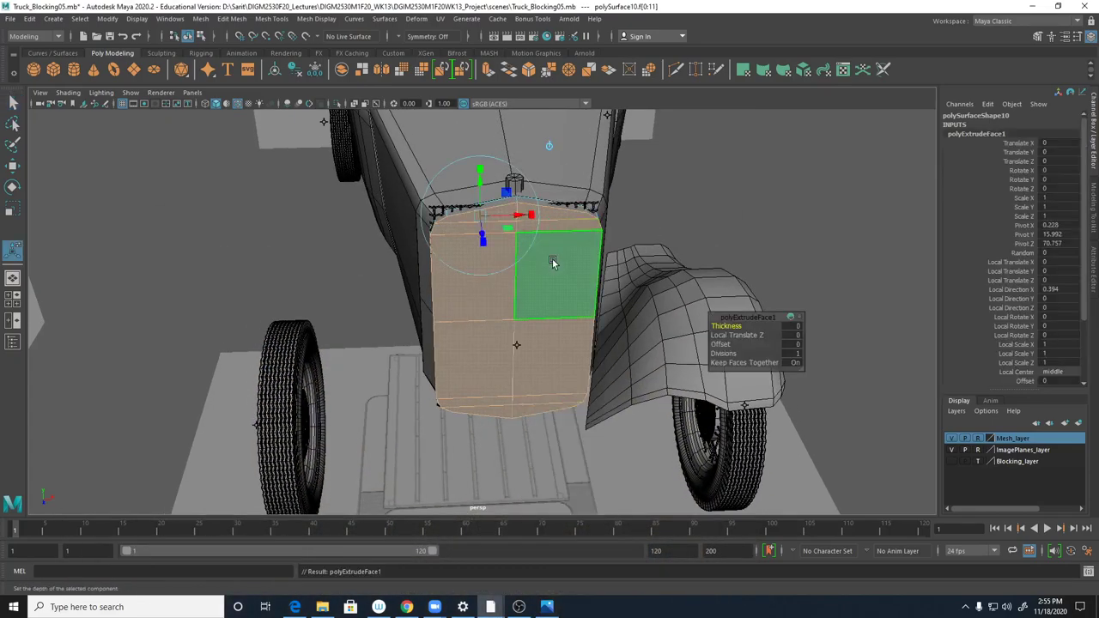
pyautogui.click(799, 347)
pyautogui.write('5')
pyautogui.press('Return')
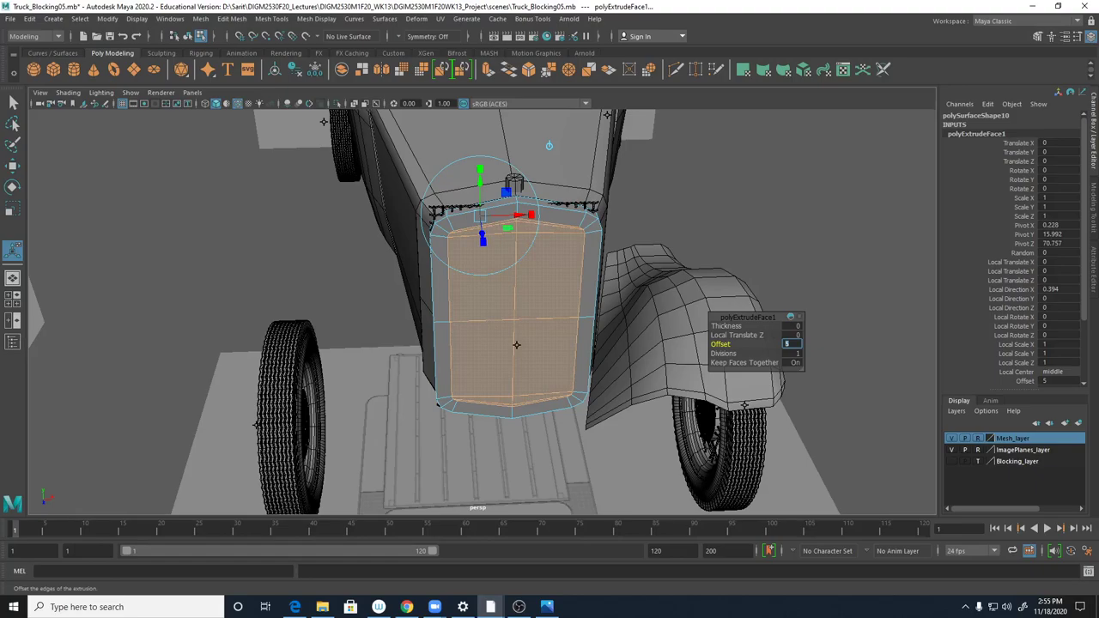
pyautogui.write('2.5')
pyautogui.press('Return')
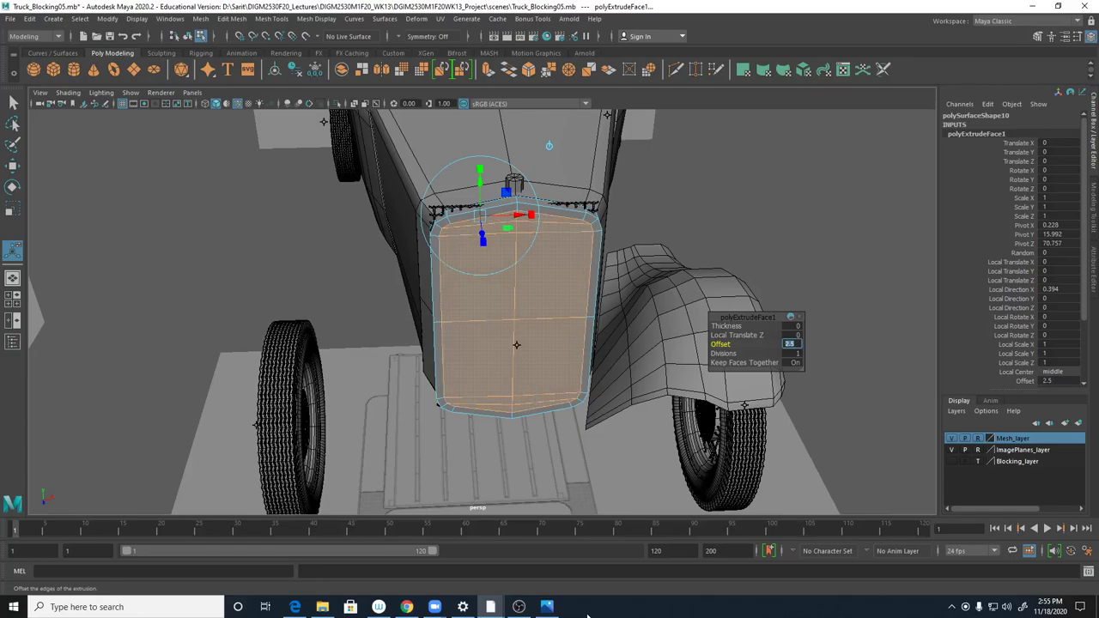
# - Compare the inset with the reference photo and delete the inner faces so the grille shows through the frame
pyautogui.click(547, 607)
pyautogui.click(547, 608)
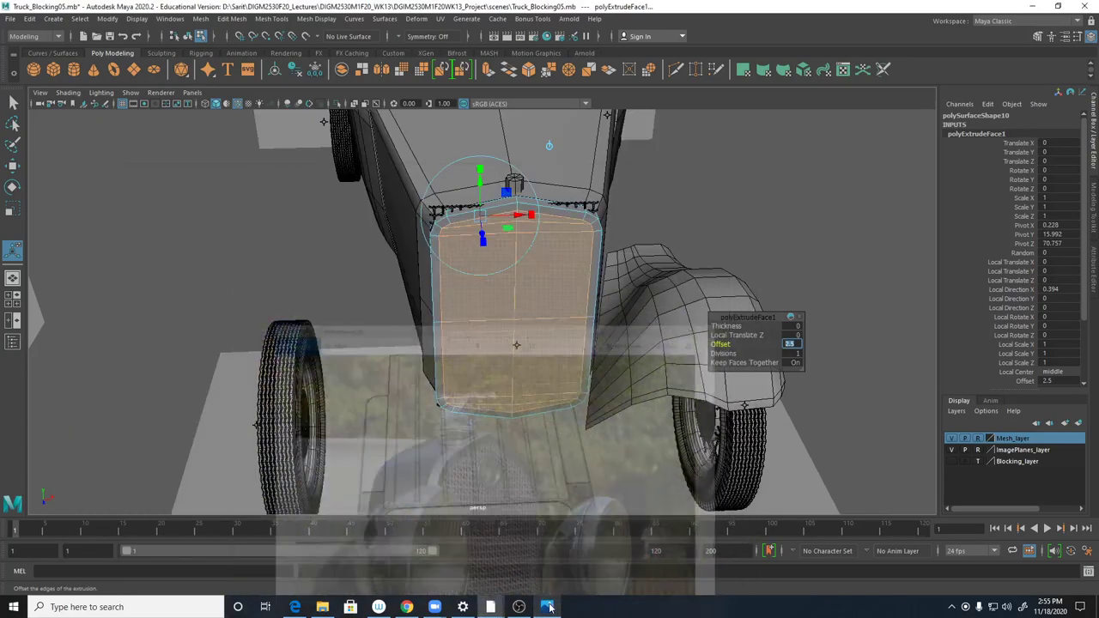
pyautogui.keyDown('alt'); pyautogui.moveTo(565, 238); pyautogui.dragTo(523, 232); pyautogui.keyUp('alt')
pyautogui.keyDown('alt'); pyautogui.moveTo(524, 233); pyautogui.dragTo(588, 234, button='right'); pyautogui.keyUp('alt')
pyautogui.keyDown('alt'); pyautogui.moveTo(587, 233); pyautogui.dragTo(540, 235); pyautogui.keyUp('alt')
pyautogui.press('Delete')
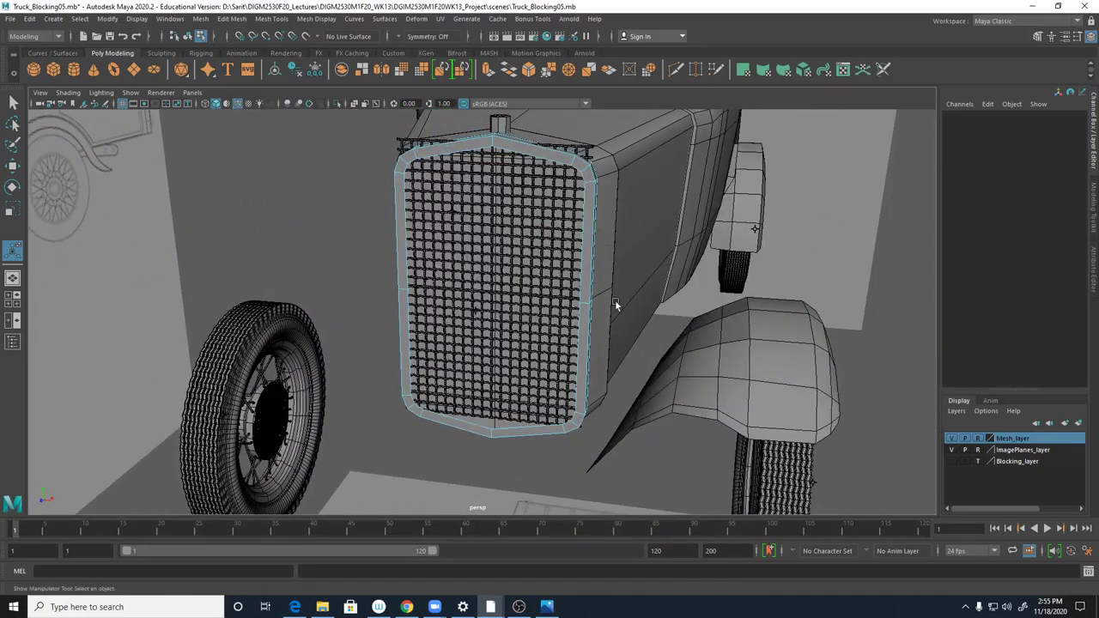
# - Compare the open radiator frame with the reference photo and extrude its faces with a Local Translate Z of about 0.141
pyautogui.moveTo(589, 171); pyautogui.dragTo(637, 162, button='right')
pyautogui.press('q')
pyautogui.click(828, 221)
pyautogui.keyDown('alt'); pyautogui.moveTo(689, 304); pyautogui.dragTo(747, 311); pyautogui.keyUp('alt')
pyautogui.click(627, 148)
pyautogui.keyDown('alt'); pyautogui.moveTo(626, 176); pyautogui.dragTo(762, 319); pyautogui.keyUp('alt')
pyautogui.click(547, 601)
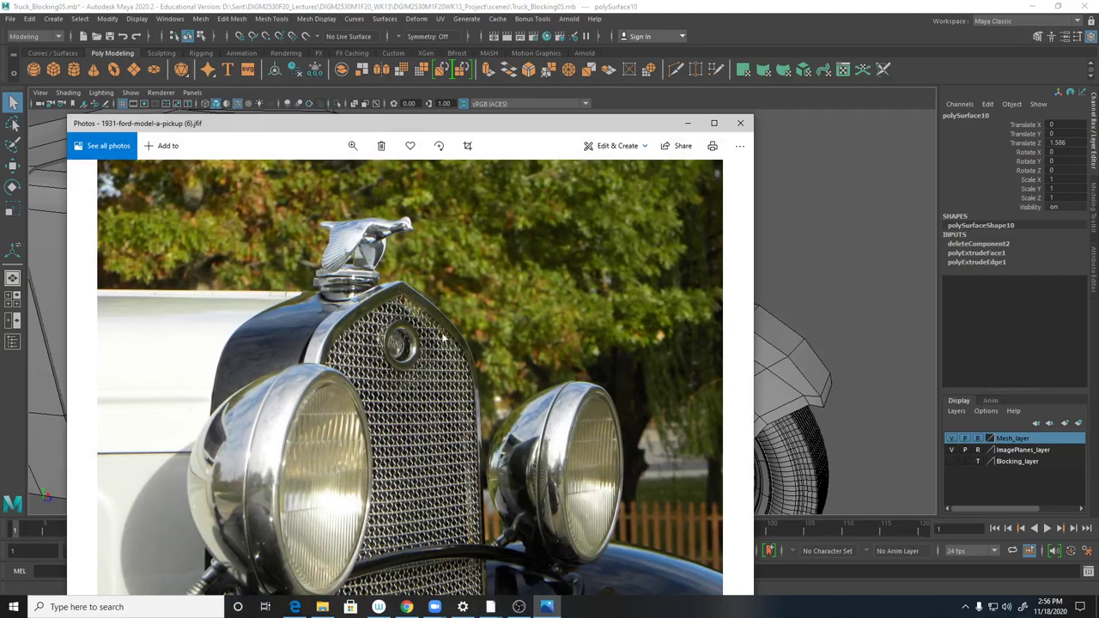
pyautogui.click(687, 123)
pyautogui.keyDown('shift'); pyautogui.moveTo(592, 202); pyautogui.dragTo(595, 190, button='right'); pyautogui.keyUp('shift')
pyautogui.moveTo(584, 161); pyautogui.dragTo(580, 152)
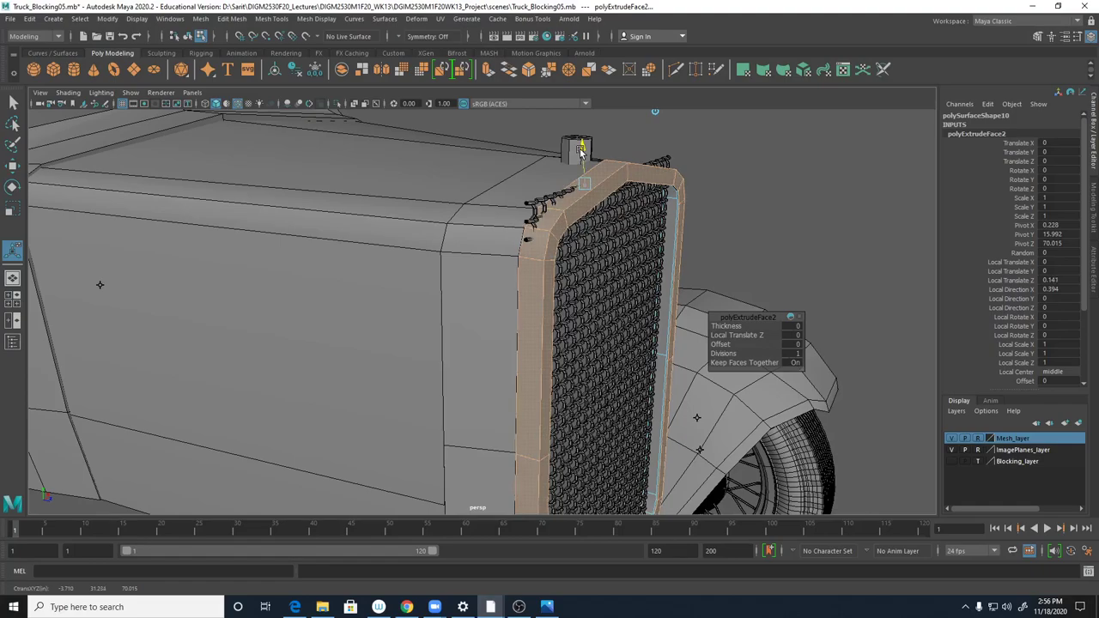
pyautogui.keyDown('alt'); pyautogui.moveTo(690, 249); pyautogui.dragTo(858, 271); pyautogui.keyUp('alt')
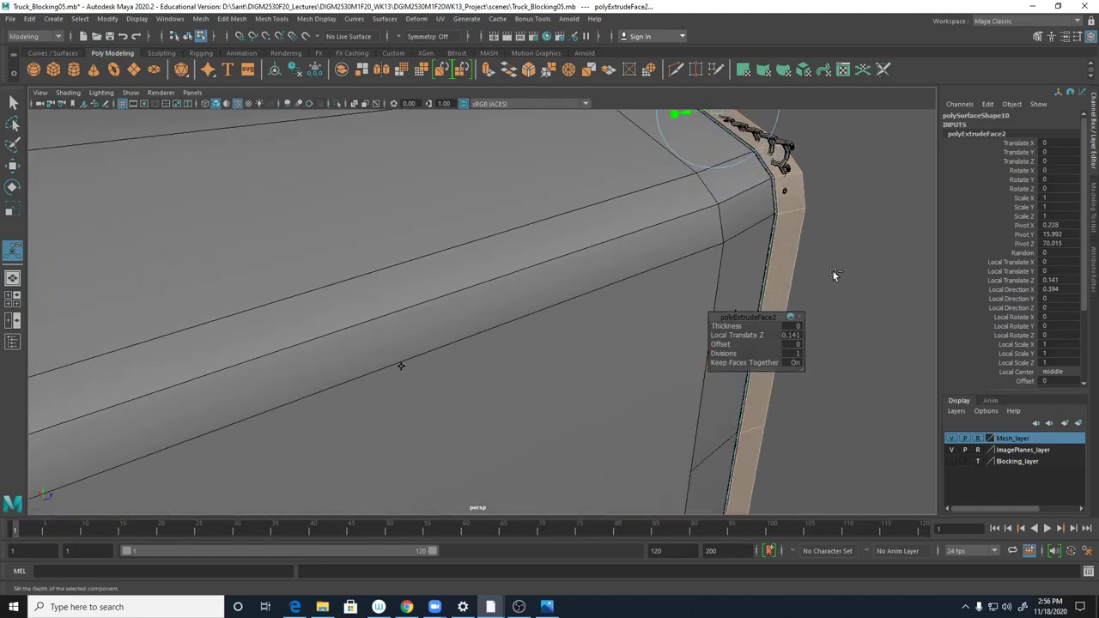
# - Set the radiator frame extrusion's Local Translate Z to 0.2, return to object mode and clear the selection
pyautogui.hotkey('ctrl', '1')
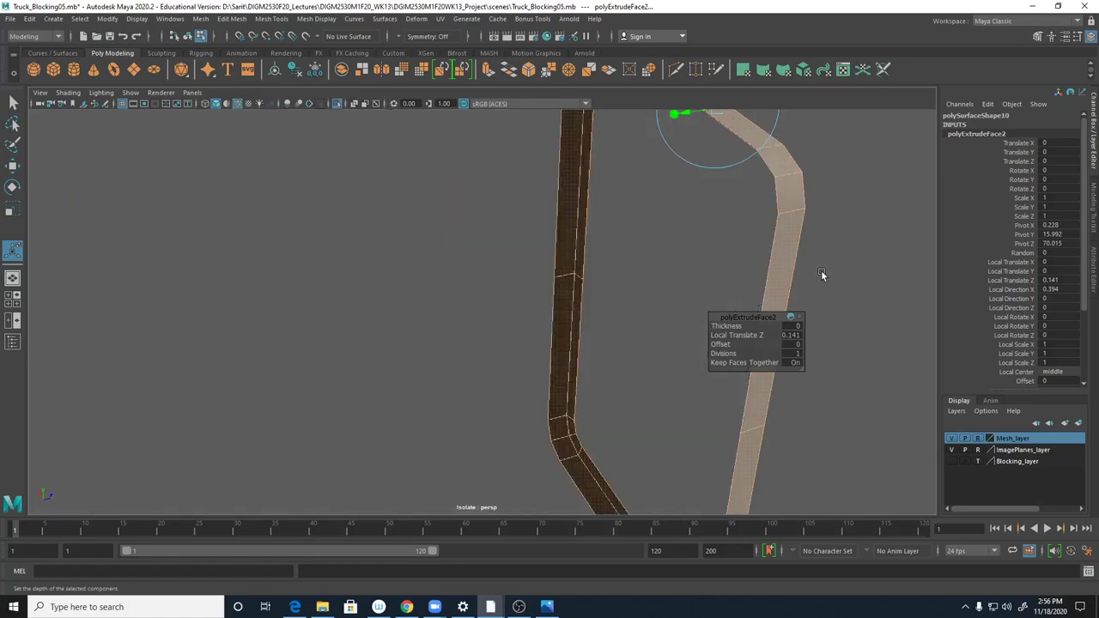
pyautogui.hotkey('ctrl', '1')
pyautogui.keyDown('alt'); pyautogui.moveTo(836, 277); pyautogui.dragTo(640, 333, button='middle'); pyautogui.keyUp('alt')
pyautogui.press('4')
pyautogui.keyDown('alt'); pyautogui.moveTo(609, 349); pyautogui.dragTo(706, 342); pyautogui.keyUp('alt')
pyautogui.keyDown('alt'); pyautogui.moveTo(650, 231); pyautogui.dragTo(726, 260); pyautogui.keyUp('alt')
pyautogui.moveTo(599, 225)
pyautogui.keyDown('alt'); pyautogui.mouseDown()
pyautogui.moveTo(501, 243)
pyautogui.moveTo(470, 230)
pyautogui.moveTo(400, 241)
pyautogui.moveTo(442, 135)
pyautogui.moveTo(449, 139)
pyautogui.moveTo(440, 125)
pyautogui.mouseUp(); pyautogui.keyUp('alt')
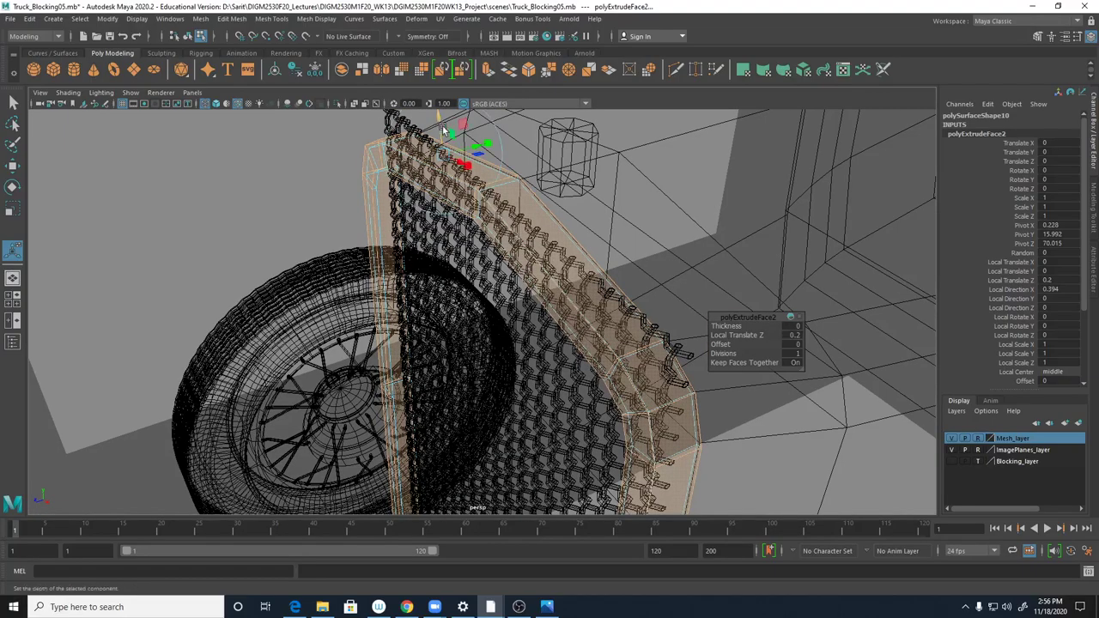
pyautogui.press('5')
pyautogui.moveTo(521, 366)
pyautogui.keyDown('alt'); pyautogui.mouseDown()
pyautogui.moveTo(529, 355)
pyautogui.moveTo(760, 349)
pyautogui.mouseUp(); pyautogui.keyUp('alt')
pyautogui.moveTo(599, 229); pyautogui.dragTo(637, 211, button='right')
pyautogui.click(686, 206)
# - Inspect the thickened radiator frame around the grille and compare it with the reference photo of the pickup's front
pyautogui.keyDown('alt'); pyautogui.moveTo(706, 292); pyautogui.dragTo(689, 295, button='right'); pyautogui.keyUp('alt')
pyautogui.keyDown('alt'); pyautogui.moveTo(688, 295); pyautogui.dragTo(615, 364); pyautogui.keyUp('alt')
pyautogui.keyDown('alt'); pyautogui.moveTo(615, 365); pyautogui.dragTo(614, 216, button='middle'); pyautogui.keyUp('alt')
pyautogui.keyDown('alt'); pyautogui.moveTo(585, 241); pyautogui.dragTo(528, 263, button='right'); pyautogui.keyUp('alt')
pyautogui.keyDown('alt'); pyautogui.moveTo(528, 267); pyautogui.dragTo(393, 301); pyautogui.keyUp('alt')
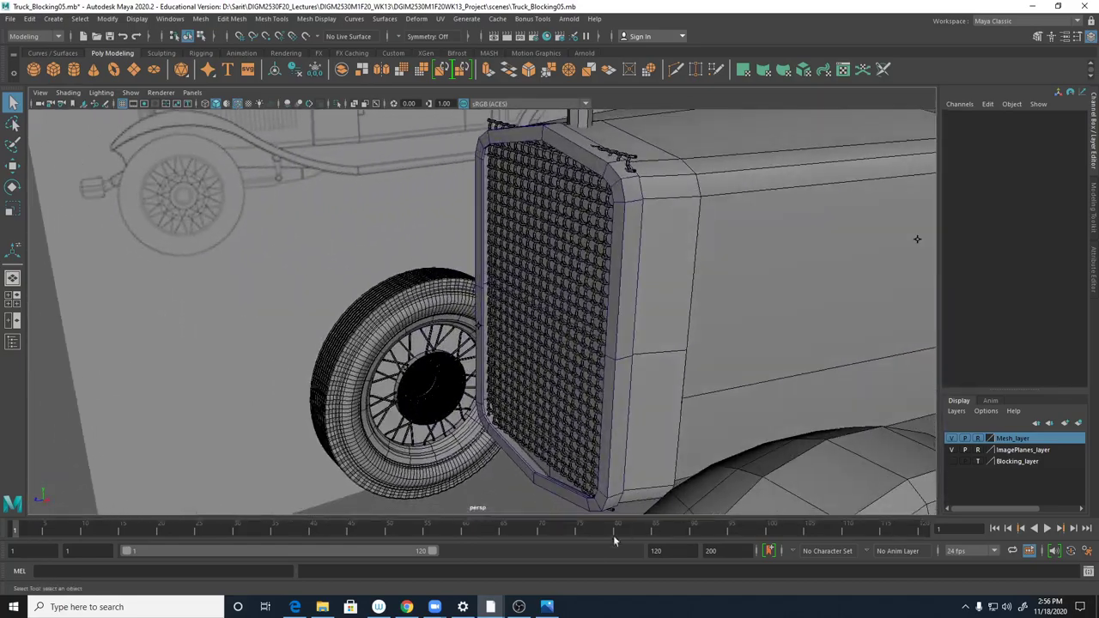
pyautogui.click(547, 604)
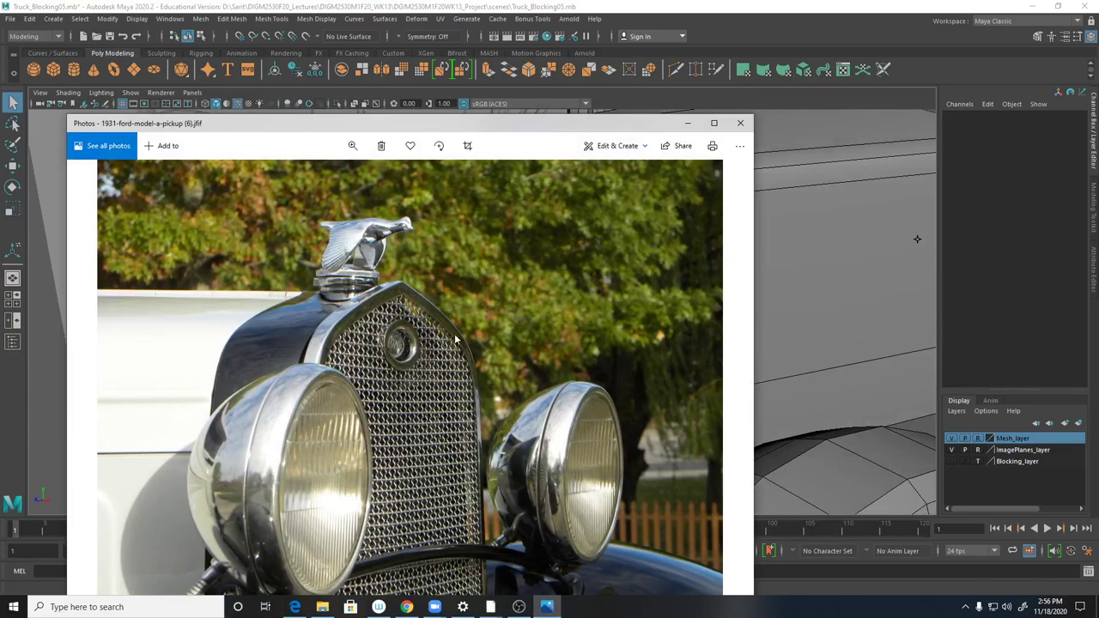
pyautogui.click(687, 122)
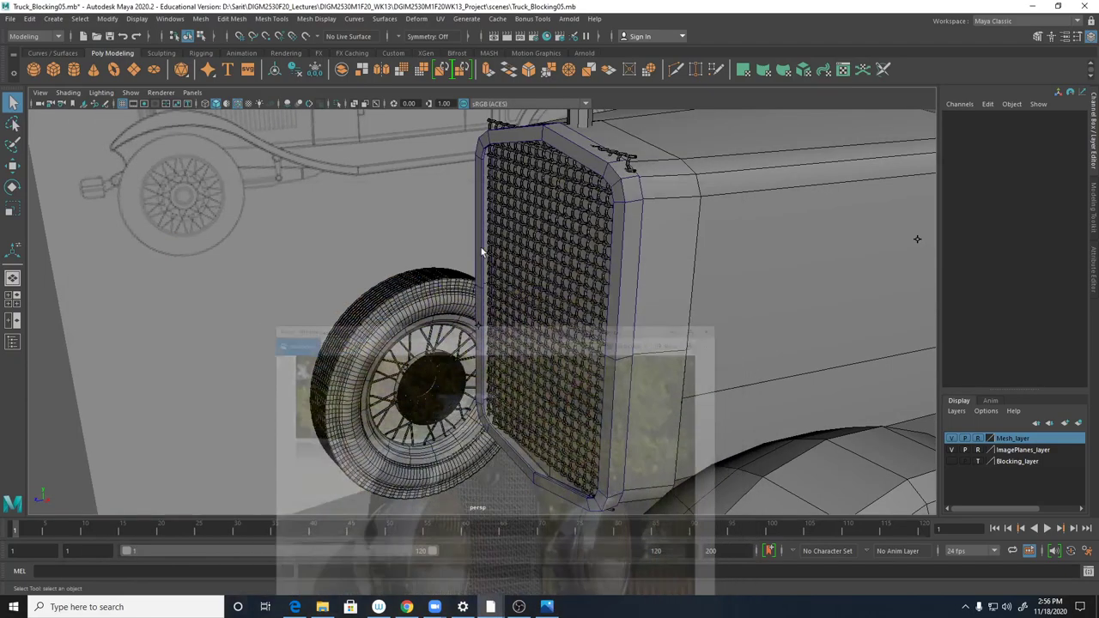
# - Make the Mesh_layer objects selectable and move FrontGrill_group forward into the radiator frame, to a Translate Z of about -2.007
pyautogui.keyDown('alt'); pyautogui.moveTo(541, 253); pyautogui.dragTo(530, 317); pyautogui.keyUp('alt')
pyautogui.click(978, 439)
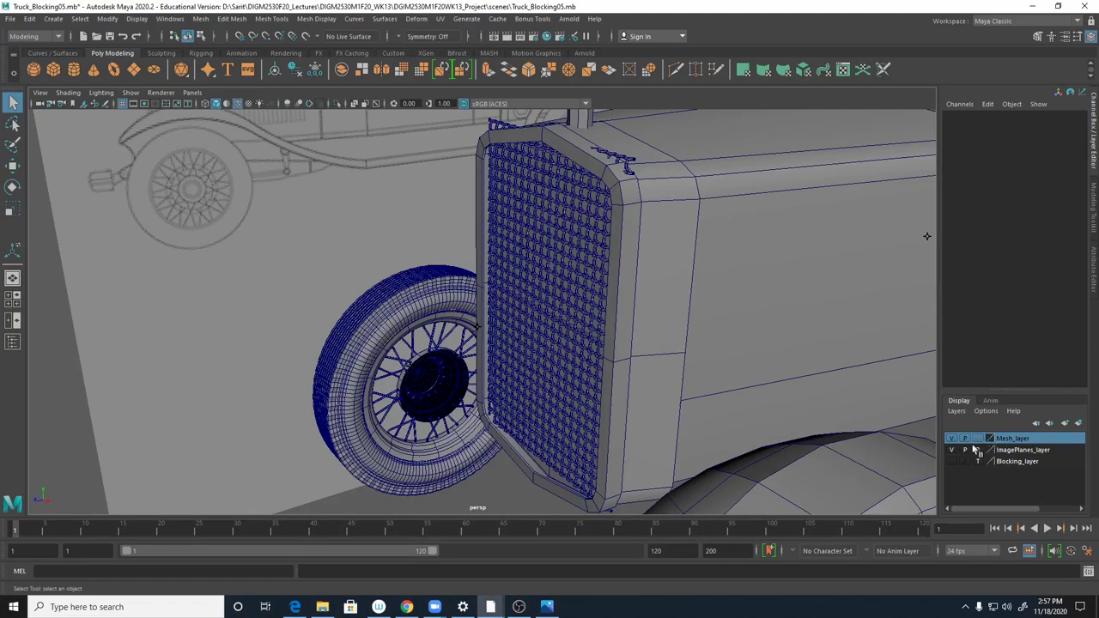
pyautogui.click(480, 335)
pyautogui.press('w')
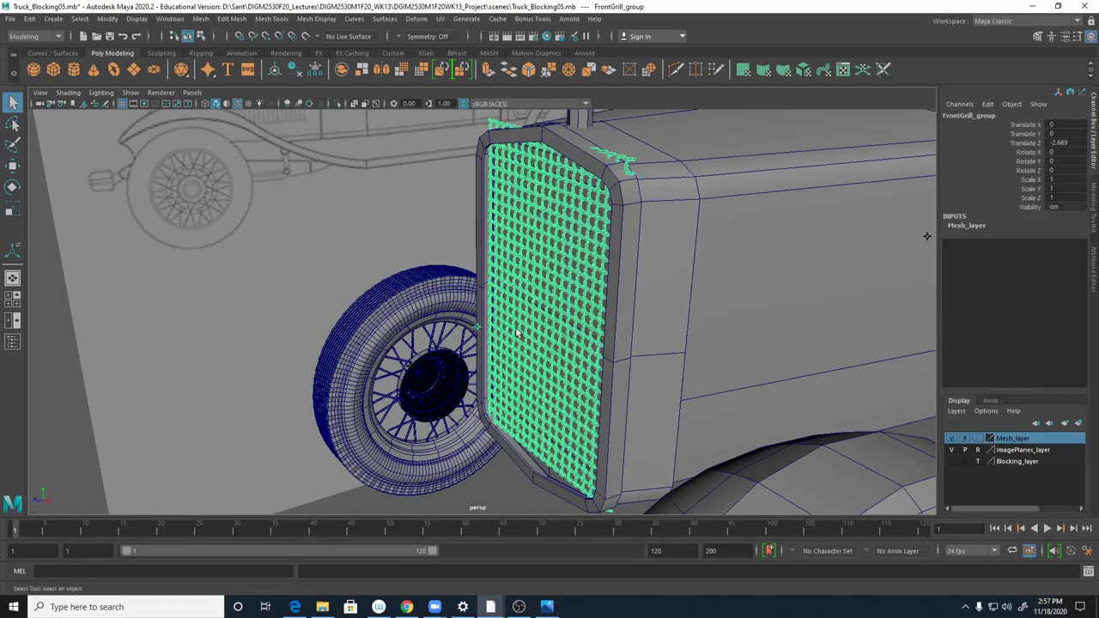
pyautogui.moveTo(515, 334); pyautogui.dragTo(498, 325)
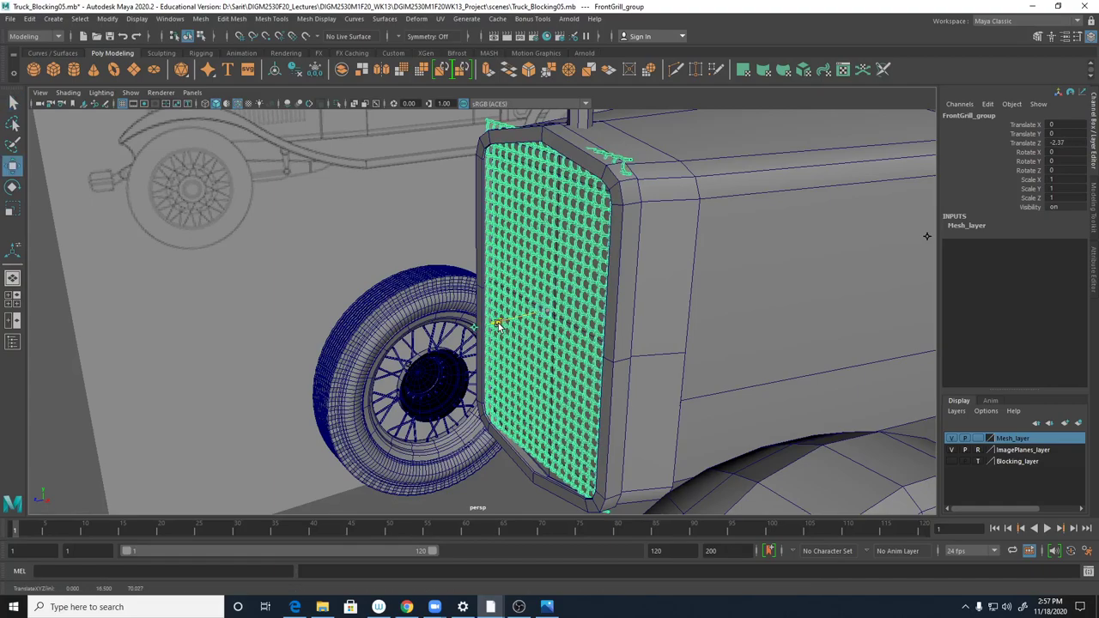
pyautogui.keyDown('alt'); pyautogui.moveTo(498, 326); pyautogui.dragTo(673, 271); pyautogui.keyUp('alt')
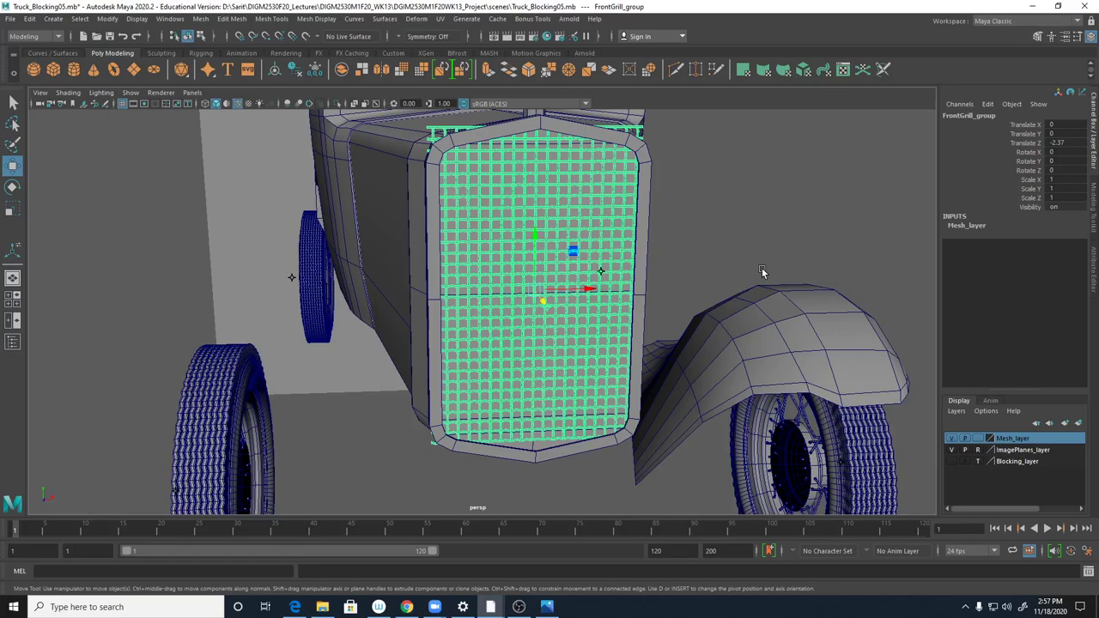
pyautogui.keyDown('alt'); pyautogui.moveTo(507, 300); pyautogui.dragTo(700, 313); pyautogui.keyUp('alt')
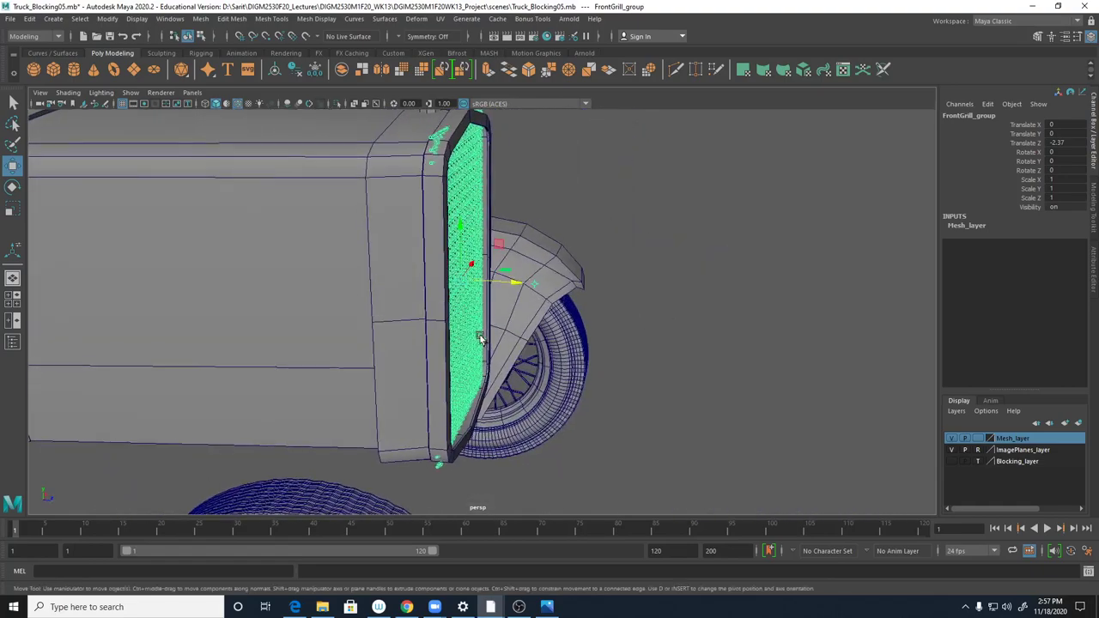
pyautogui.keyDown('alt'); pyautogui.moveTo(478, 337); pyautogui.dragTo(817, 411, button='right'); pyautogui.keyUp('alt')
pyautogui.keyDown('alt'); pyautogui.moveTo(477, 366); pyautogui.dragTo(489, 365); pyautogui.keyUp('alt')
pyautogui.moveTo(469, 239); pyautogui.dragTo(492, 236)
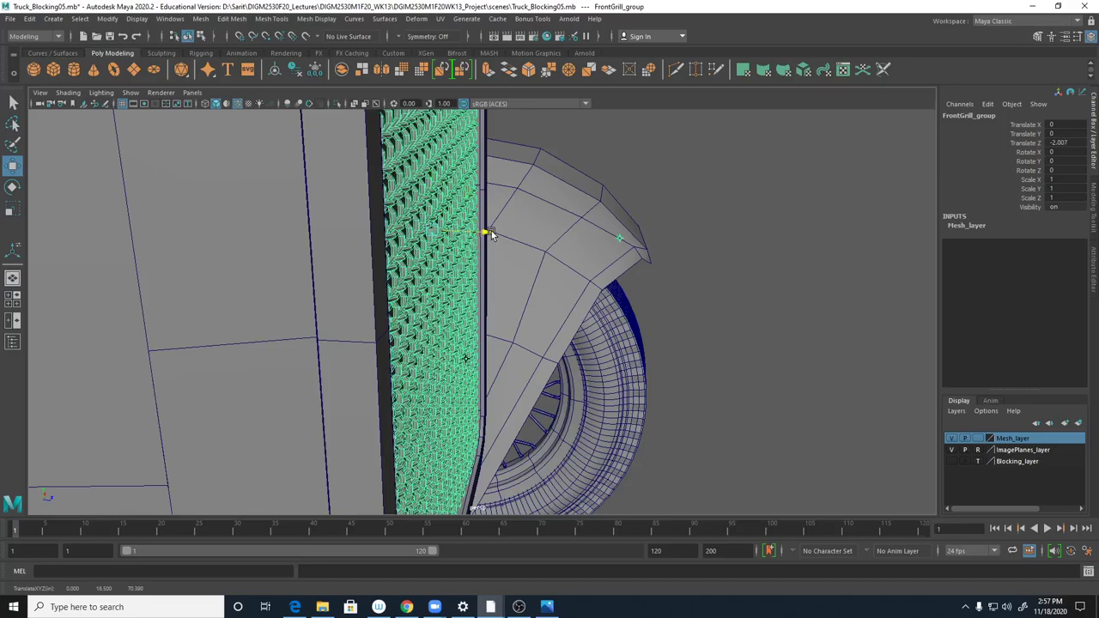
pyautogui.keyDown('alt'); pyautogui.moveTo(525, 290); pyautogui.dragTo(460, 302); pyautogui.keyUp('alt')
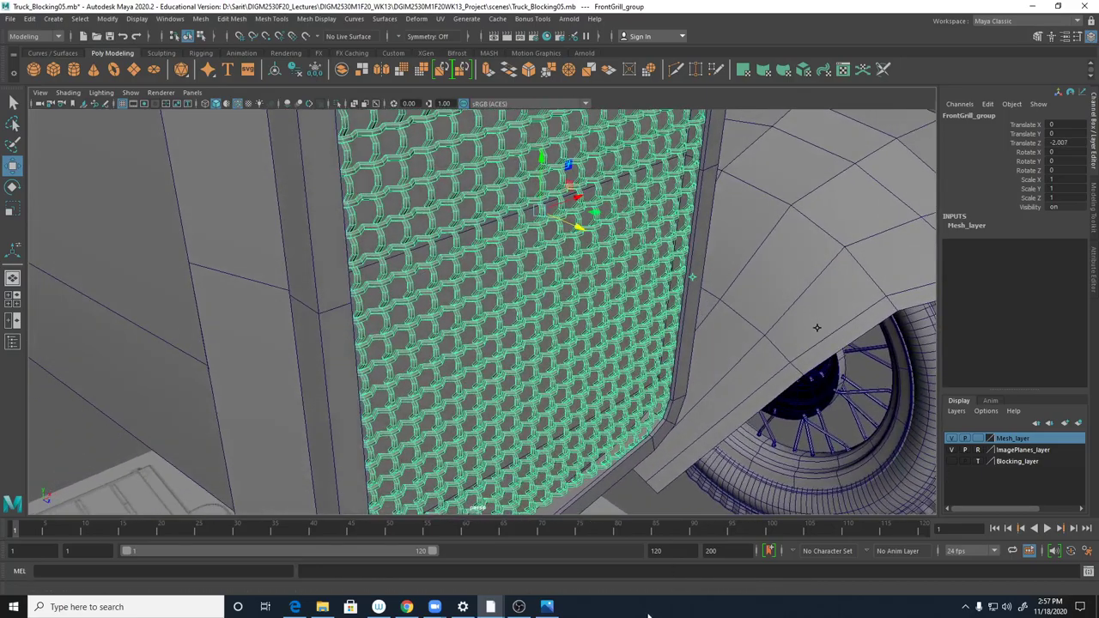
# - Check the grille depth in the reference photo and move FrontGrill_group slightly forward to a Translate Z of about -1.966
pyautogui.click(548, 608)
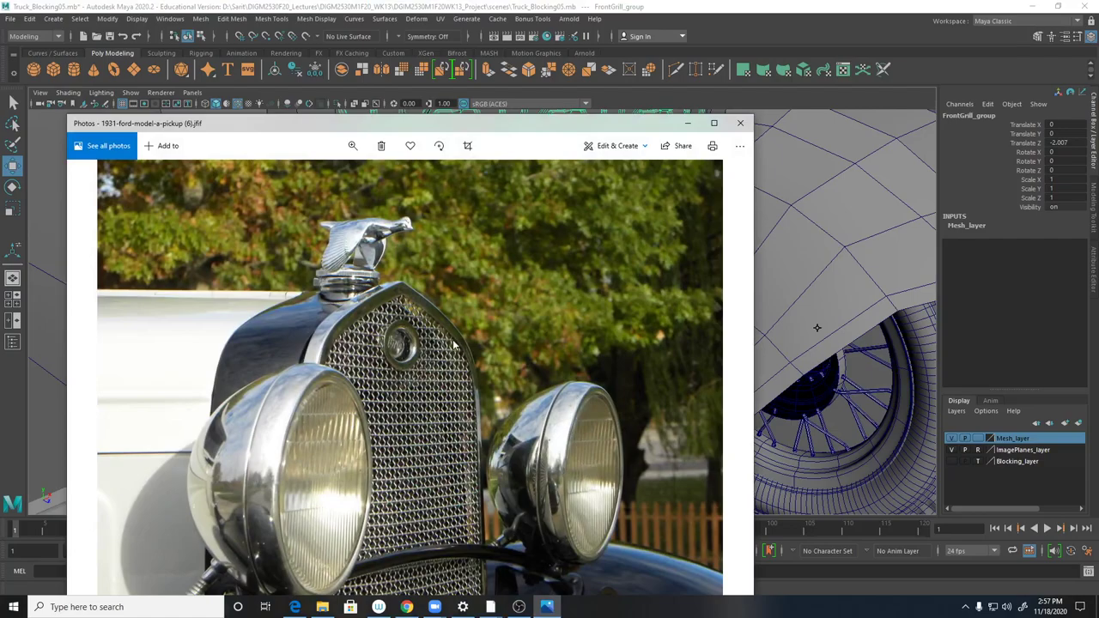
pyautogui.click(687, 123)
pyautogui.keyDown('alt'); pyautogui.moveTo(647, 283); pyautogui.dragTo(653, 343); pyautogui.keyUp('alt')
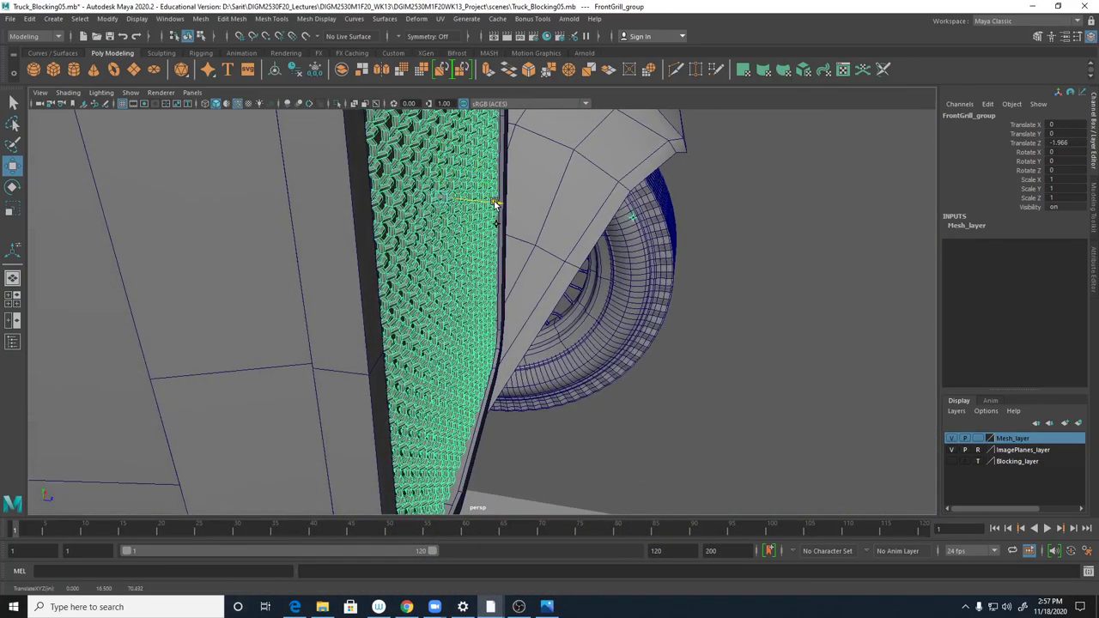
pyautogui.keyDown('alt'); pyautogui.moveTo(493, 205); pyautogui.dragTo(399, 252); pyautogui.keyUp('alt')
pyautogui.keyDown('alt'); pyautogui.moveTo(399, 253); pyautogui.dragTo(203, 212, button='right'); pyautogui.keyUp('alt')
pyautogui.keyDown('alt'); pyautogui.moveTo(507, 284); pyautogui.dragTo(597, 324); pyautogui.keyUp('alt')
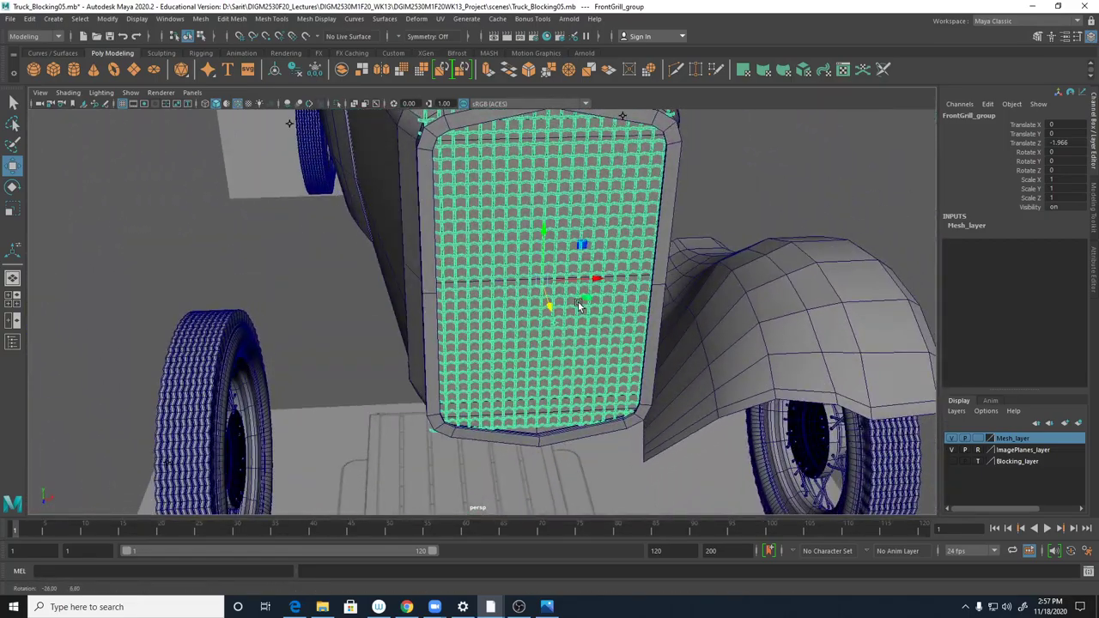
pyautogui.keyDown('alt'); pyautogui.moveTo(679, 341); pyautogui.dragTo(691, 367); pyautogui.keyUp('alt')
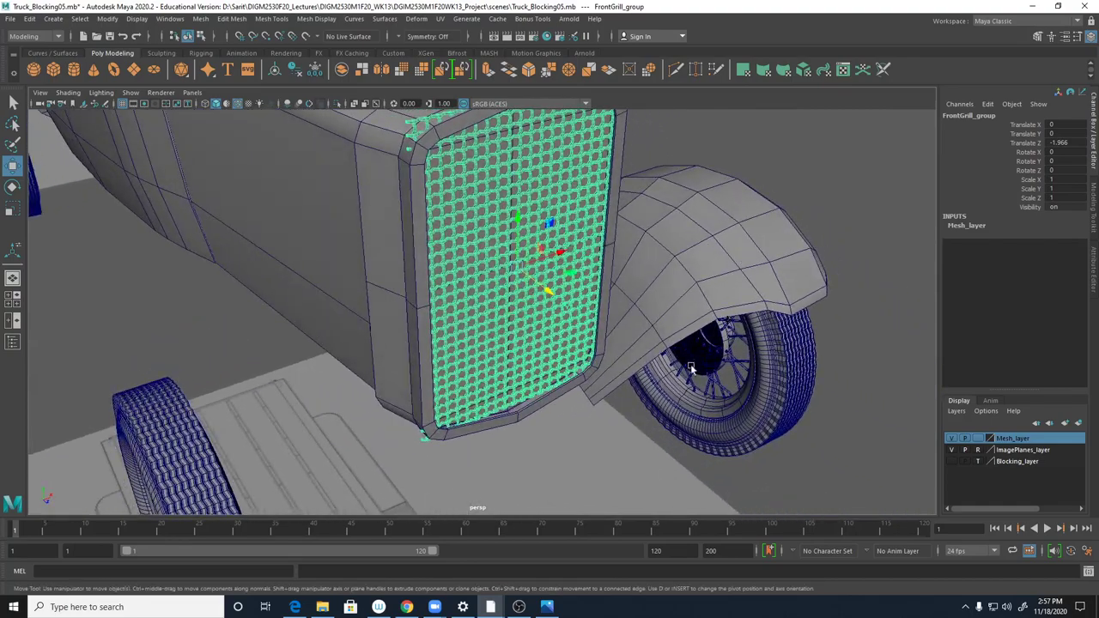
# - Remove FrontGrill_group from Mesh_layer and set that layer's display to Template
pyautogui.rightClick(1021, 440)
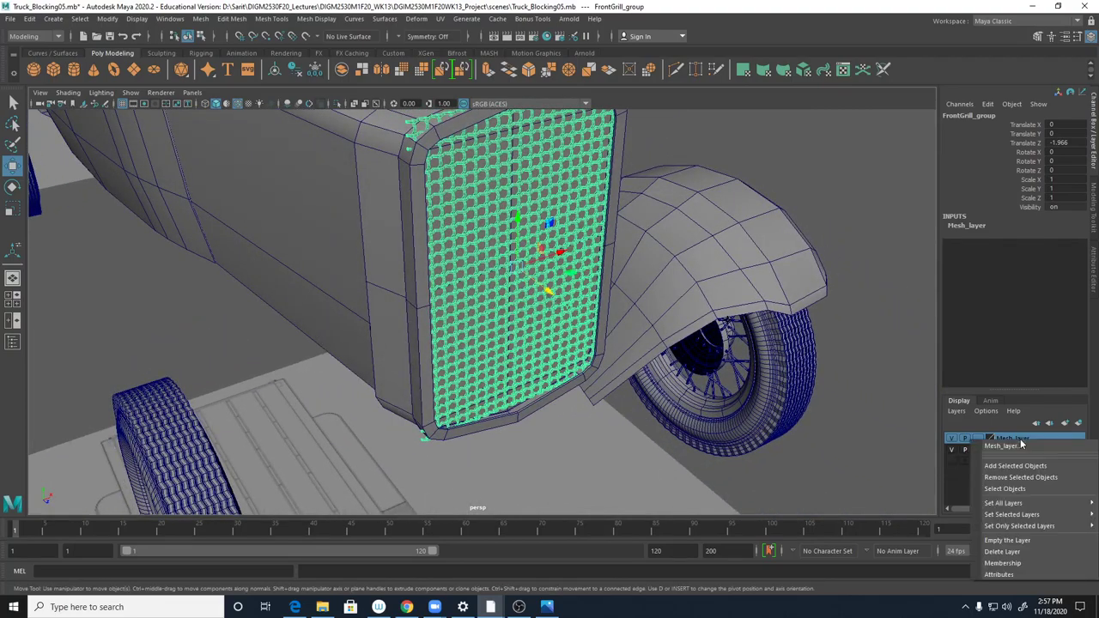
pyautogui.click(1022, 478)
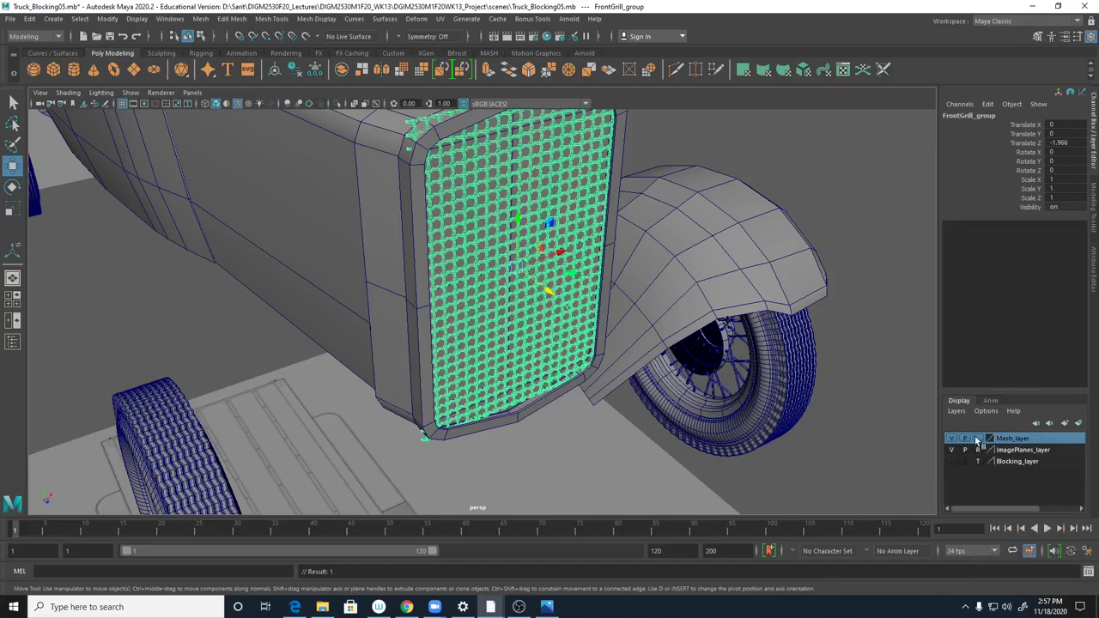
pyautogui.click(979, 438)
pyautogui.click(783, 329)
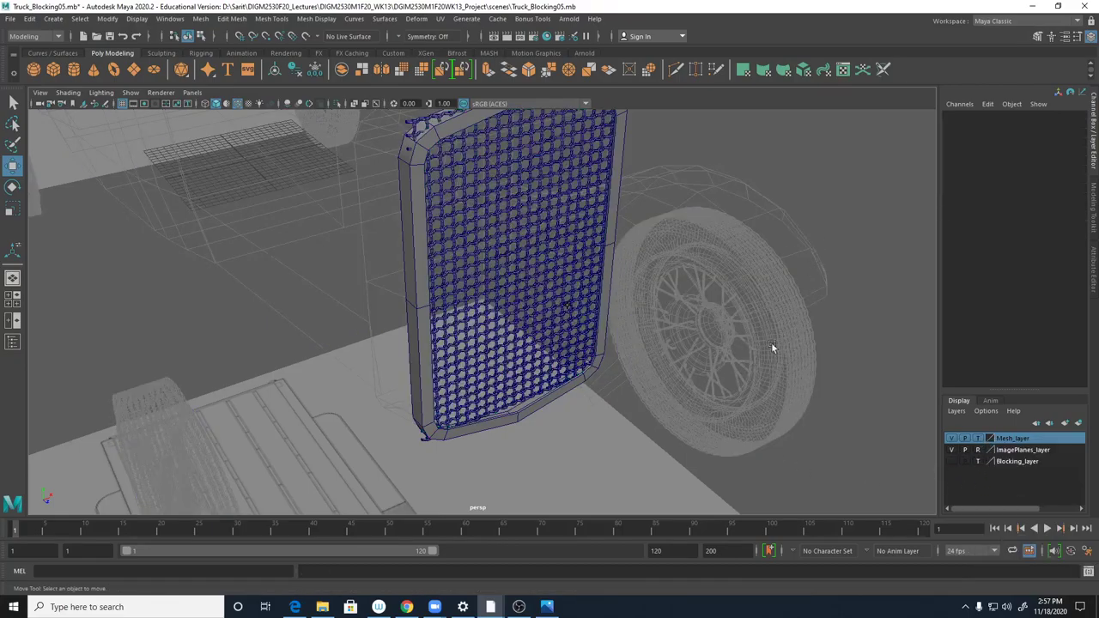
pyautogui.keyDown('alt'); pyautogui.moveTo(651, 440); pyautogui.dragTo(491, 363); pyautogui.keyUp('alt')
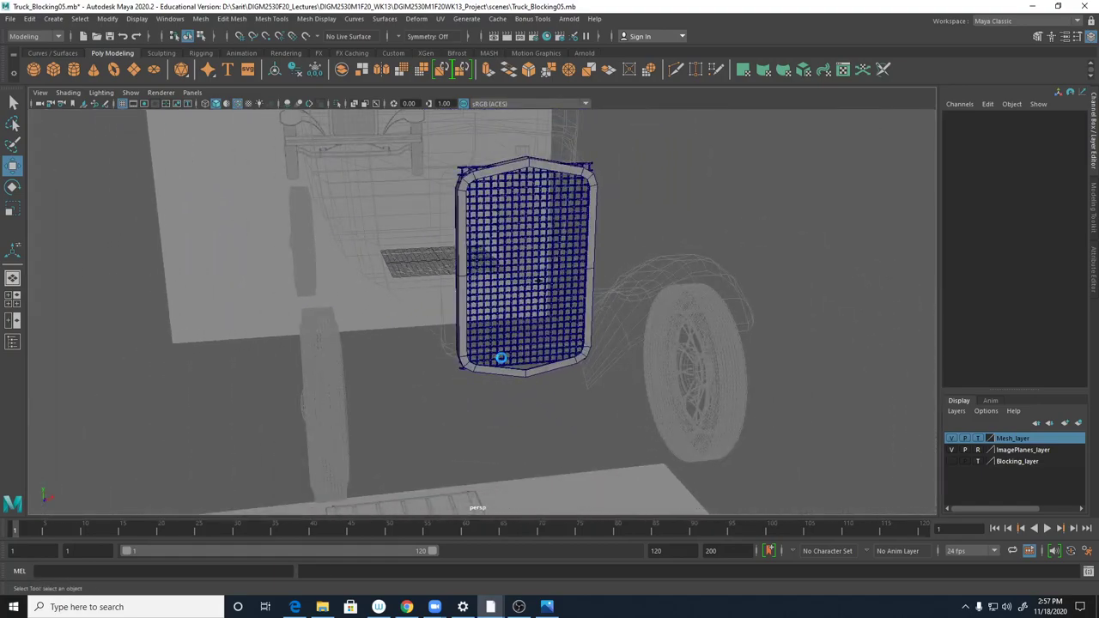
# - Save the scene as a new file named Truck_Blocking07.mb, accepting the student version notice
pyautogui.hotkey('ctrl', 's')
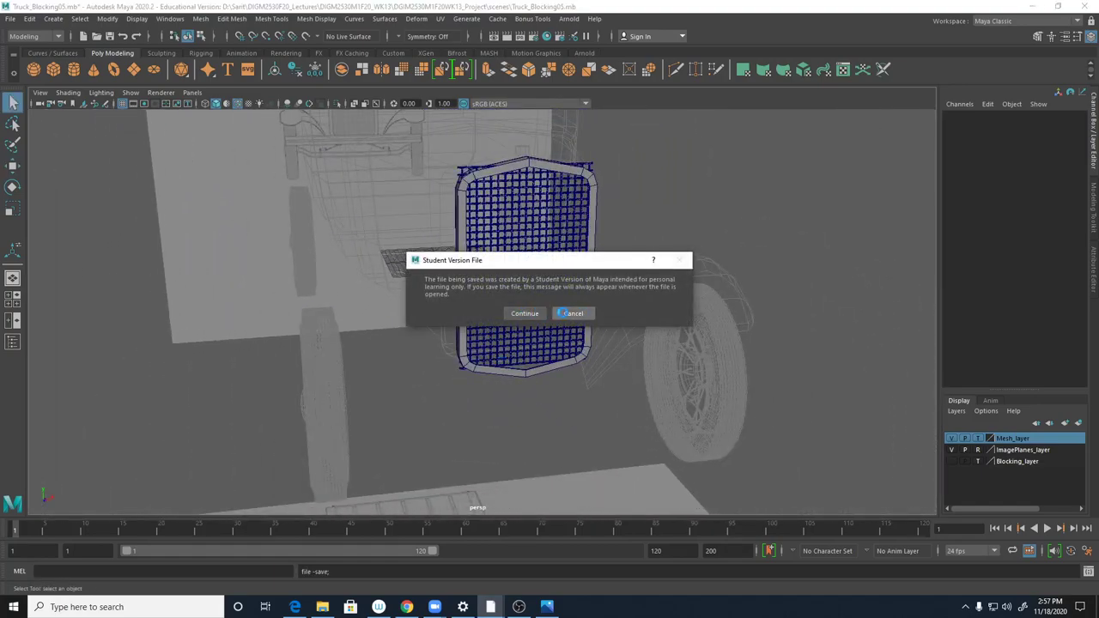
pyautogui.click(556, 316)
pyautogui.click(550, 310)
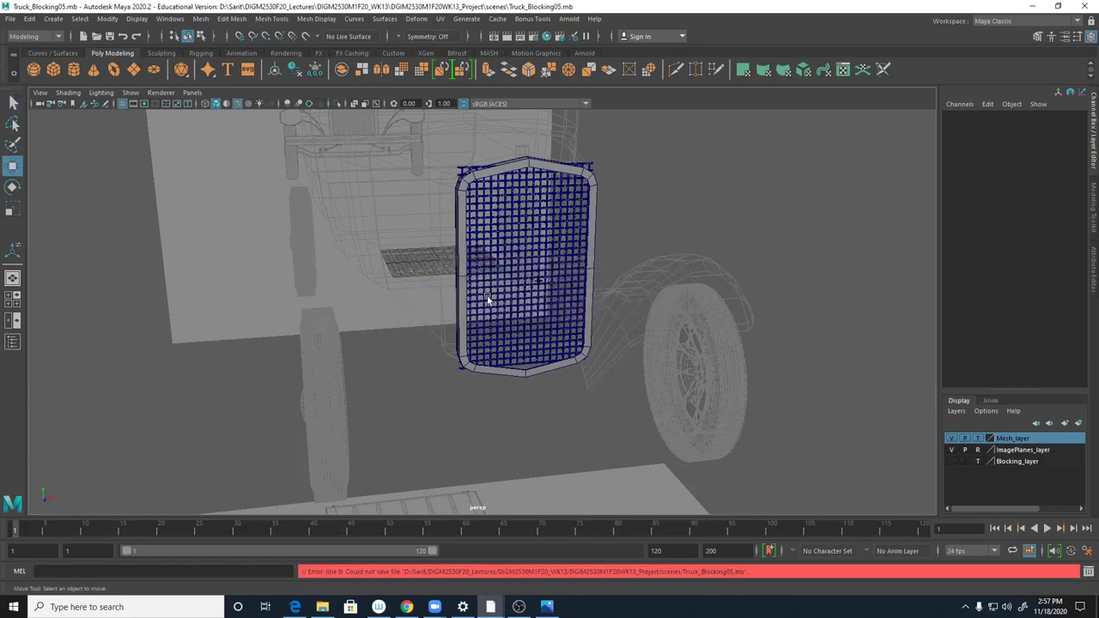
pyautogui.hotkey('ctrl', 'shift', 's')
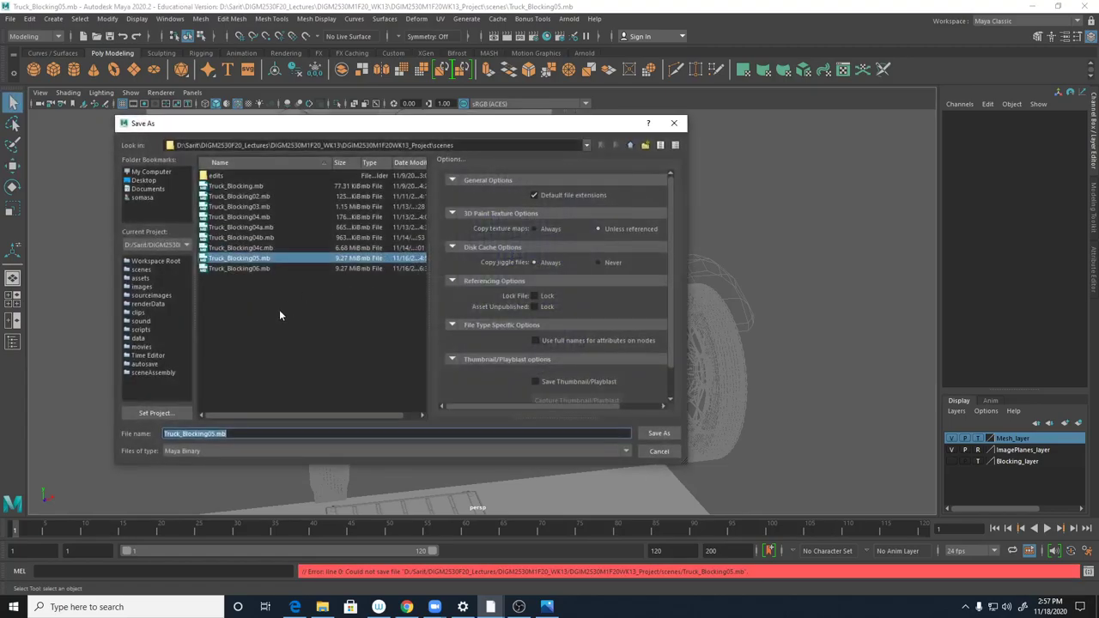
pyautogui.click(210, 435)
pyautogui.write('7')
pyautogui.press('Return')
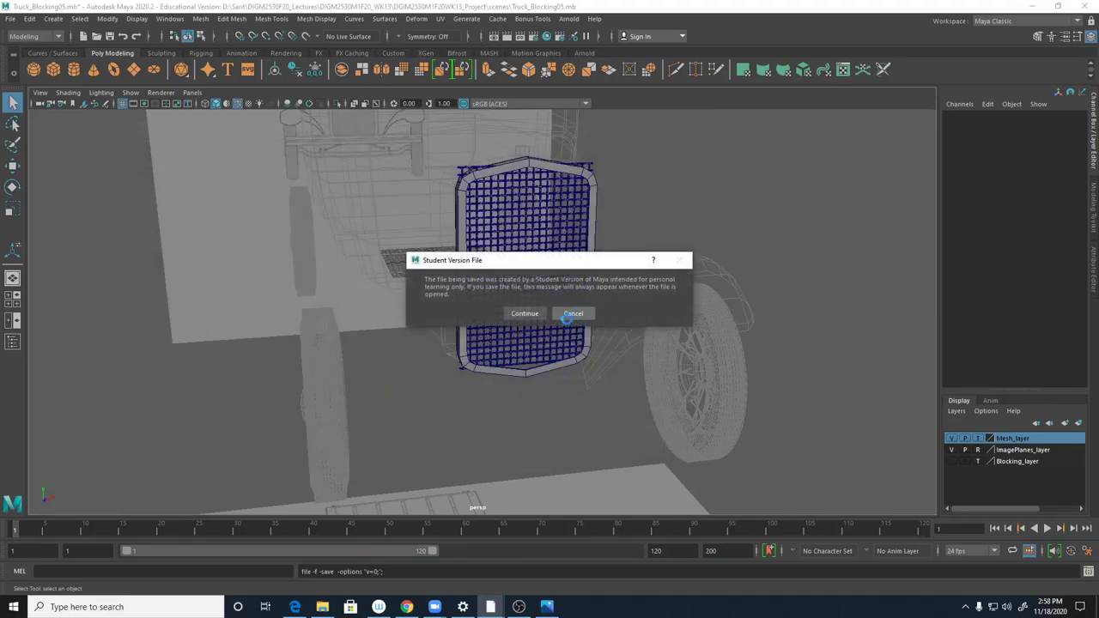
pyautogui.click(542, 313)
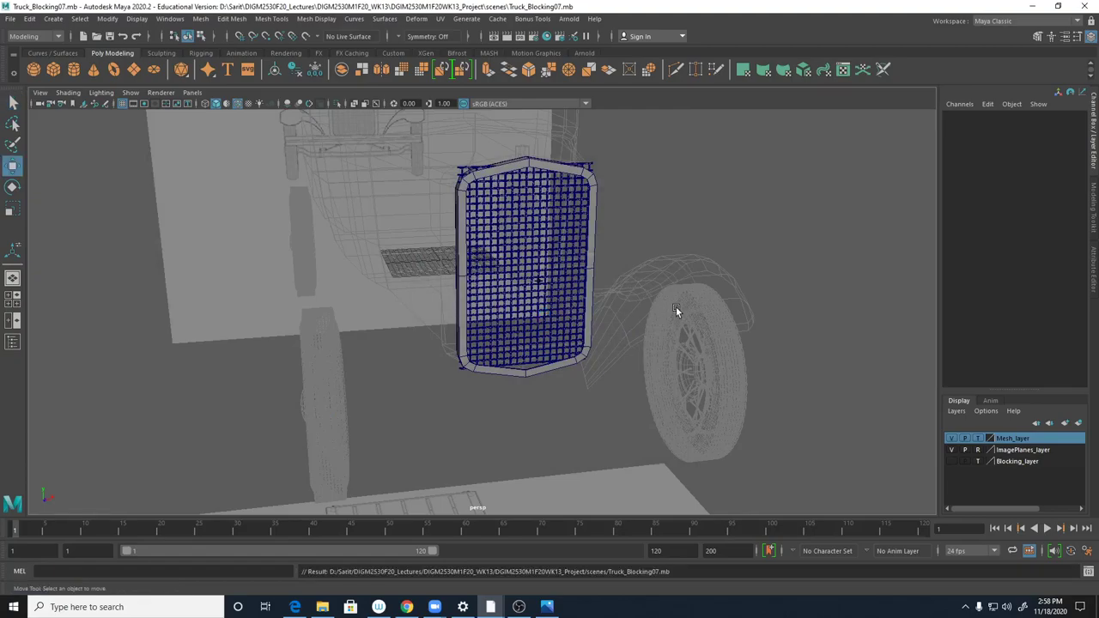
# - Show the Outliner and bring up the last scene objects in its list
pyautogui.keyDown('alt'); pyautogui.moveTo(531, 278); pyautogui.dragTo(649, 285, button='right'); pyautogui.keyUp('alt')
pyautogui.keyDown('alt'); pyautogui.moveTo(613, 353); pyautogui.dragTo(580, 271, button='middle'); pyautogui.keyUp('alt')
pyautogui.keyDown('alt'); pyautogui.moveTo(580, 270); pyautogui.dragTo(752, 379, button='right'); pyautogui.keyUp('alt')
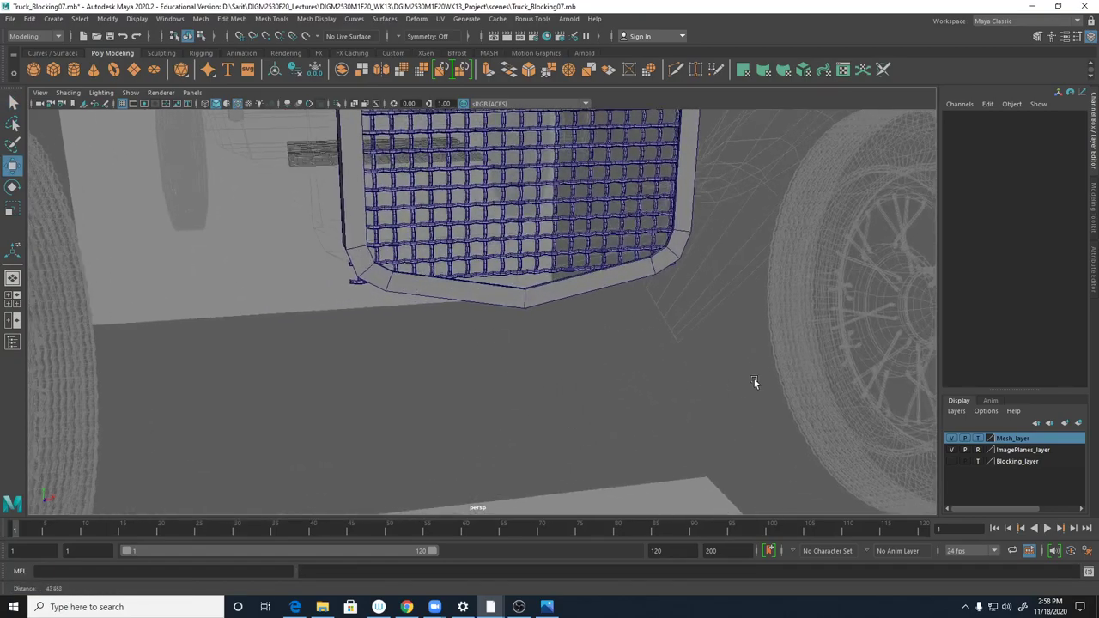
pyautogui.keyDown('alt'); pyautogui.moveTo(607, 356); pyautogui.dragTo(605, 415, button='middle'); pyautogui.keyUp('alt')
pyautogui.click(12, 341)
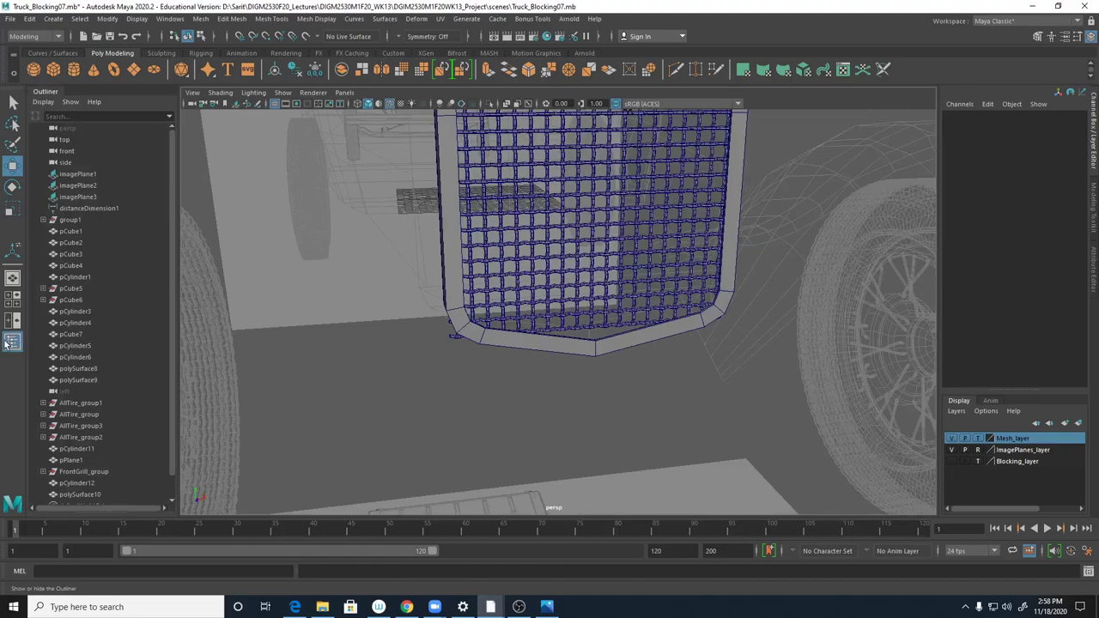
pyautogui.moveTo(172, 184); pyautogui.dragTo(184, 418)
# - Delete the construction history of the radiator frame polySurface10 and freeze its transformations
pyautogui.click(596, 343)
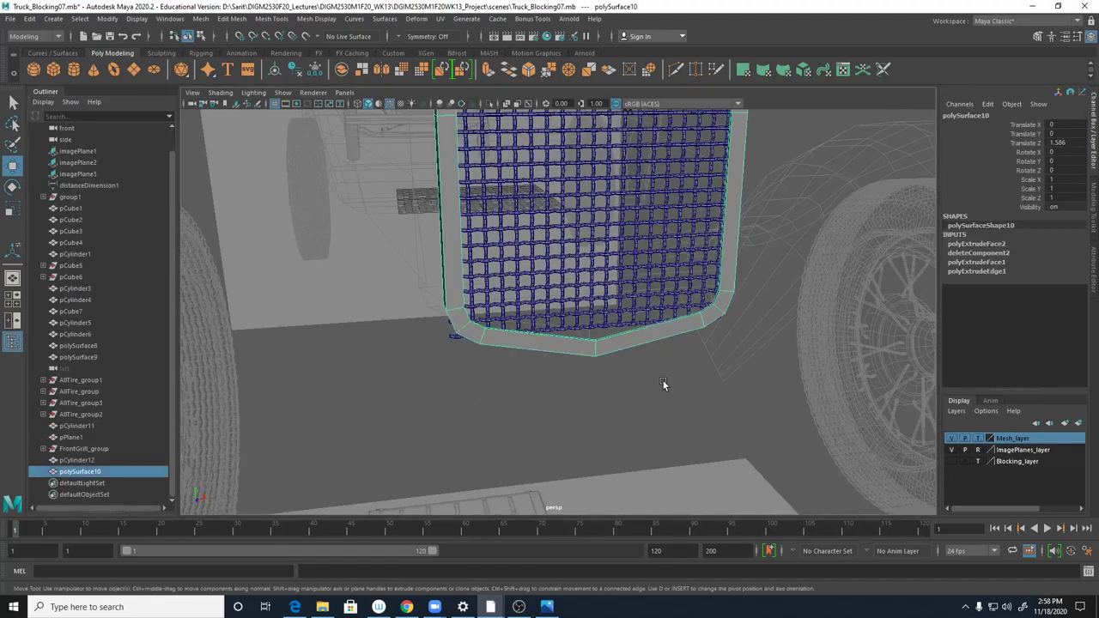
pyautogui.keyDown('alt'); pyautogui.moveTo(661, 376); pyautogui.dragTo(657, 362); pyautogui.keyUp('alt')
pyautogui.keyDown('alt'); pyautogui.moveTo(657, 362); pyautogui.dragTo(687, 395, button='right'); pyautogui.keyUp('alt')
pyautogui.keyDown('alt'); pyautogui.moveTo(687, 396); pyautogui.dragTo(681, 447, button='middle'); pyautogui.keyUp('alt')
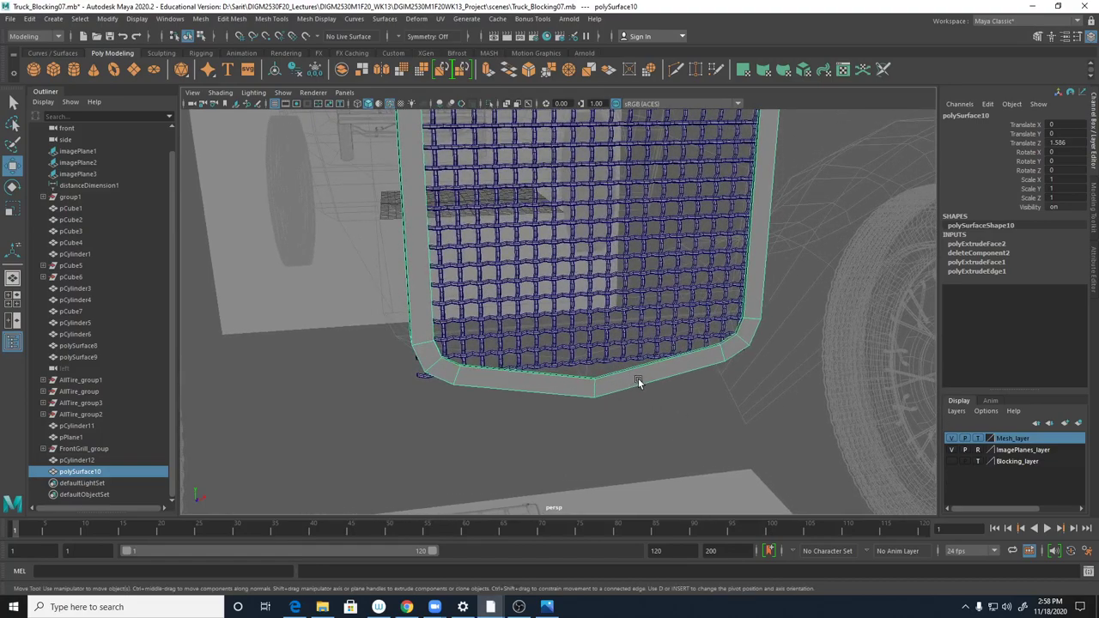
pyautogui.hotkey('alt', 'shift', 'd')
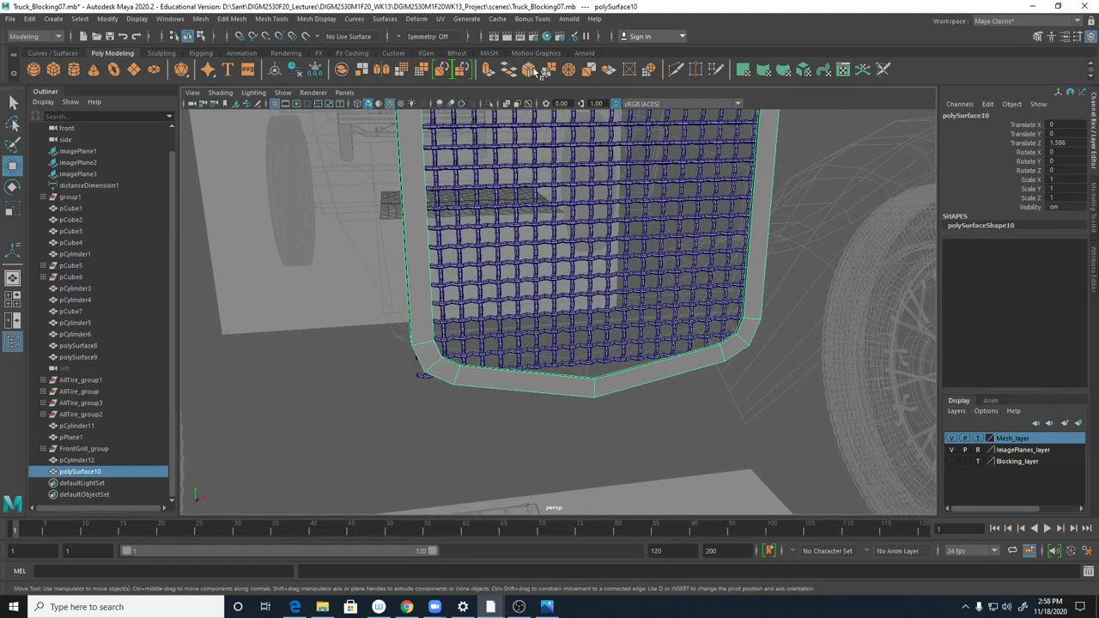
pyautogui.click(108, 18)
pyautogui.click(142, 60)
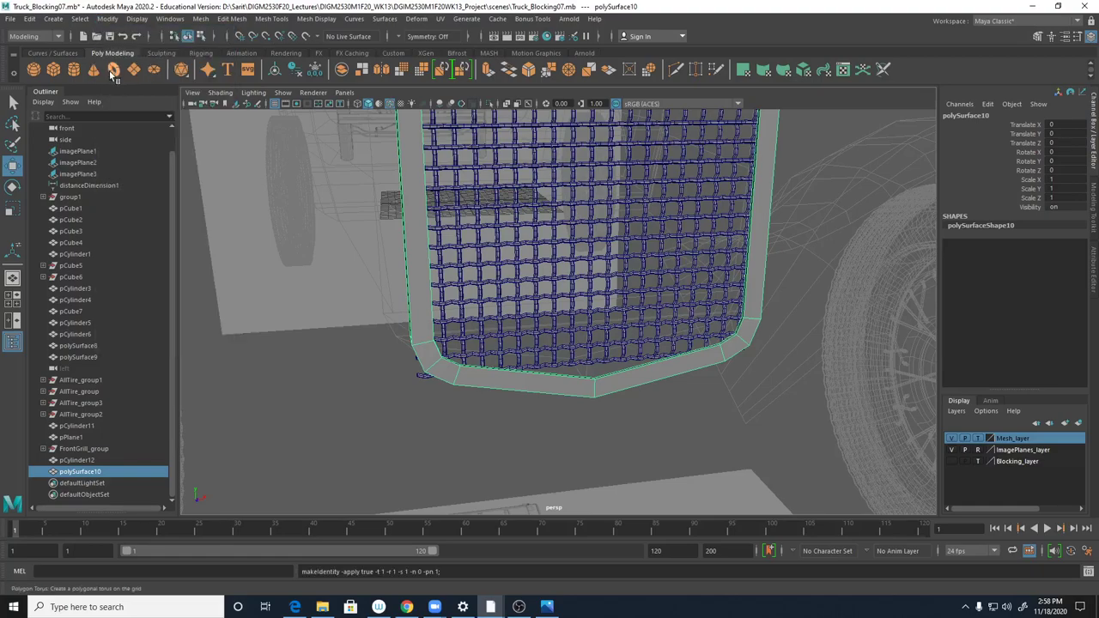
# - Rename the radiator frame polySurface10 as Frame_Grill_Mesh
pyautogui.doubleClick(993, 116)
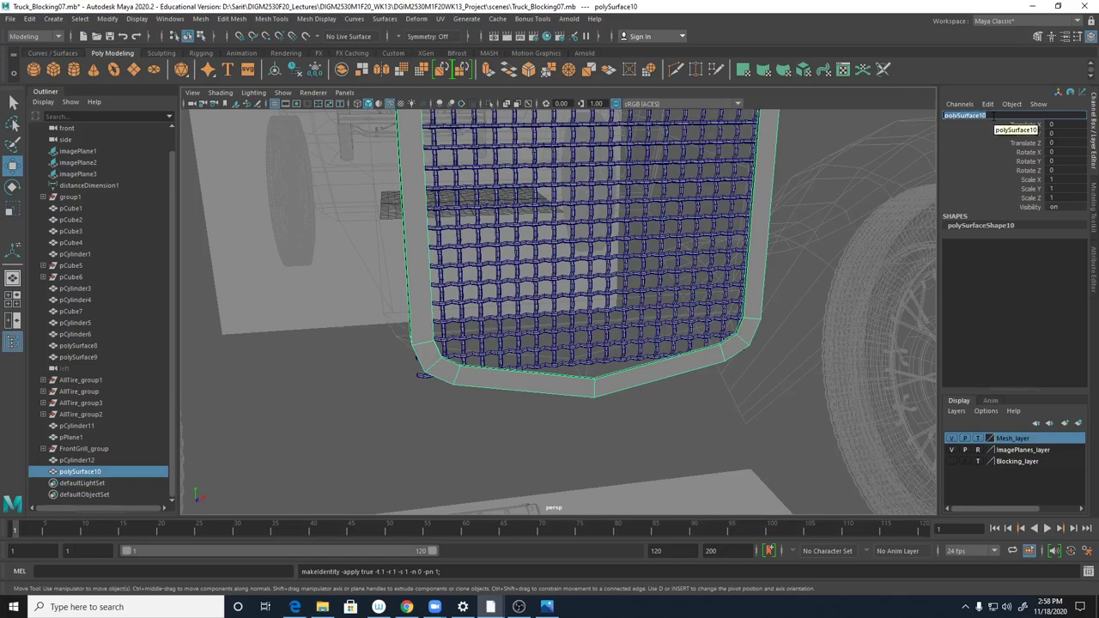
pyautogui.write('Grill_Mesh')
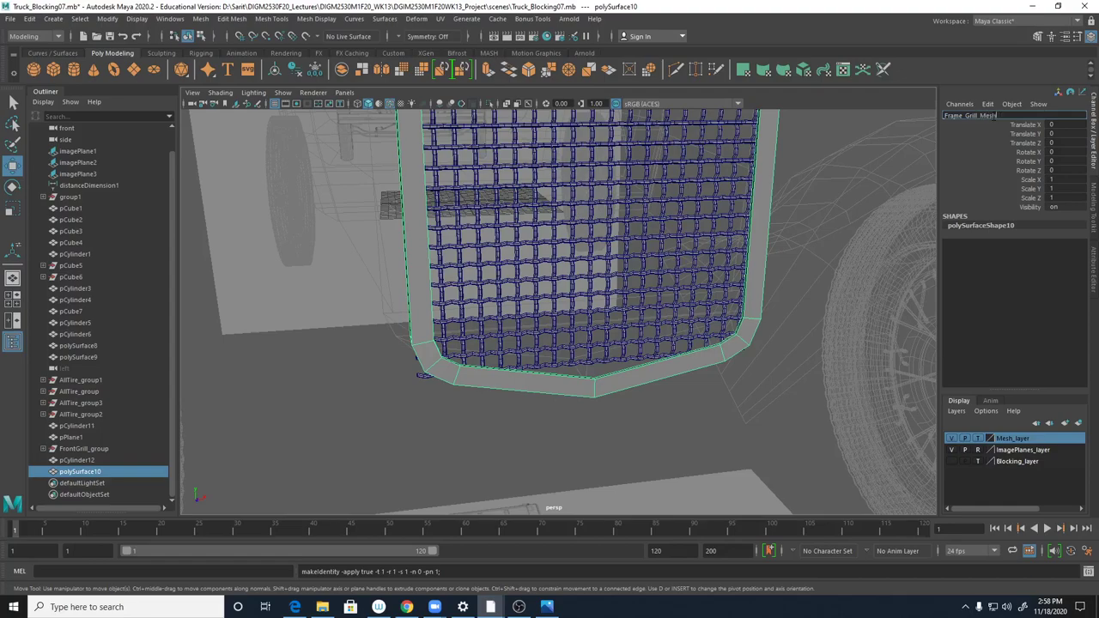
pyautogui.press('Return')
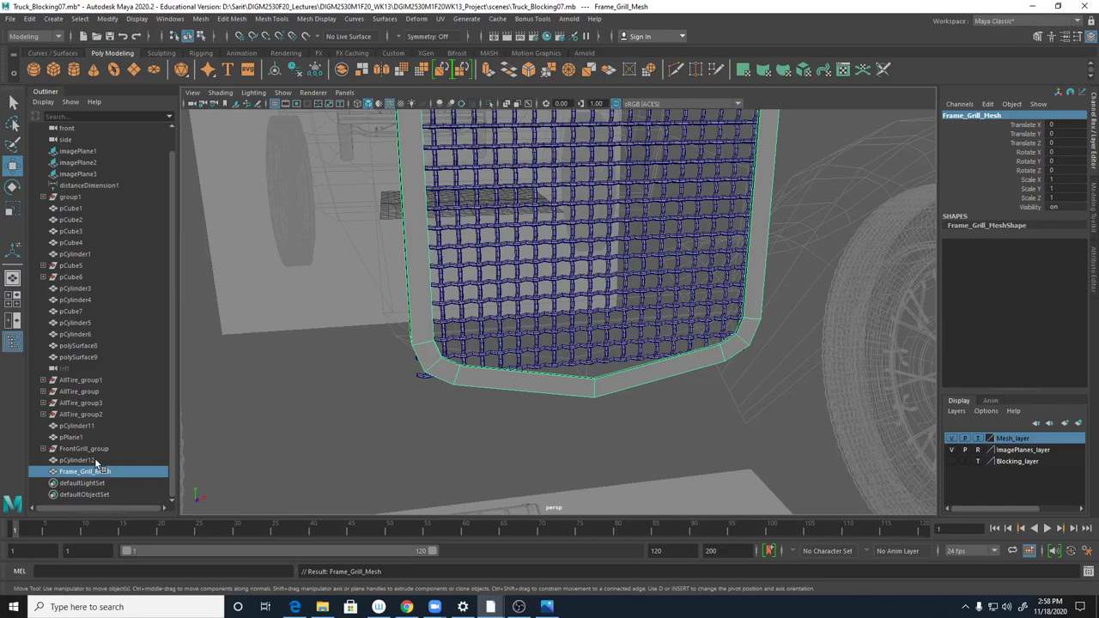
# - Select the grille's central vertical bar, switch to the front view, and hide the ImagePlanes_layer and Mesh_layer
pyautogui.keyDown('alt'); pyautogui.moveTo(694, 427); pyautogui.dragTo(589, 426); pyautogui.keyUp('alt')
pyautogui.click(601, 371)
pyautogui.press('space')
pyautogui.press('space')
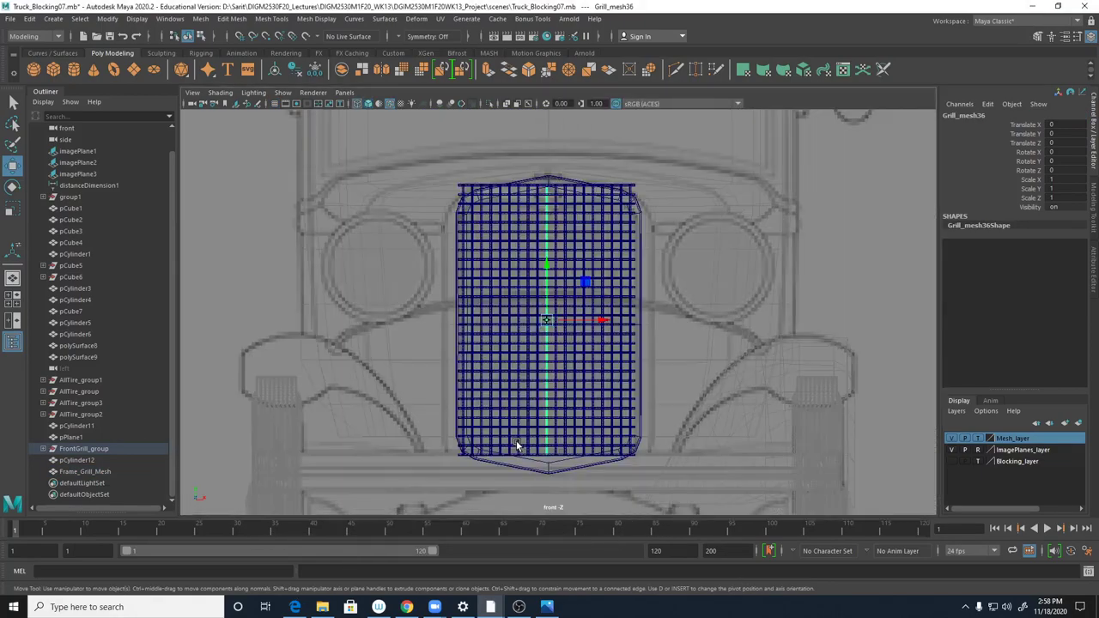
pyautogui.keyDown('alt'); pyautogui.moveTo(523, 449); pyautogui.dragTo(530, 341, button='middle'); pyautogui.keyUp('alt')
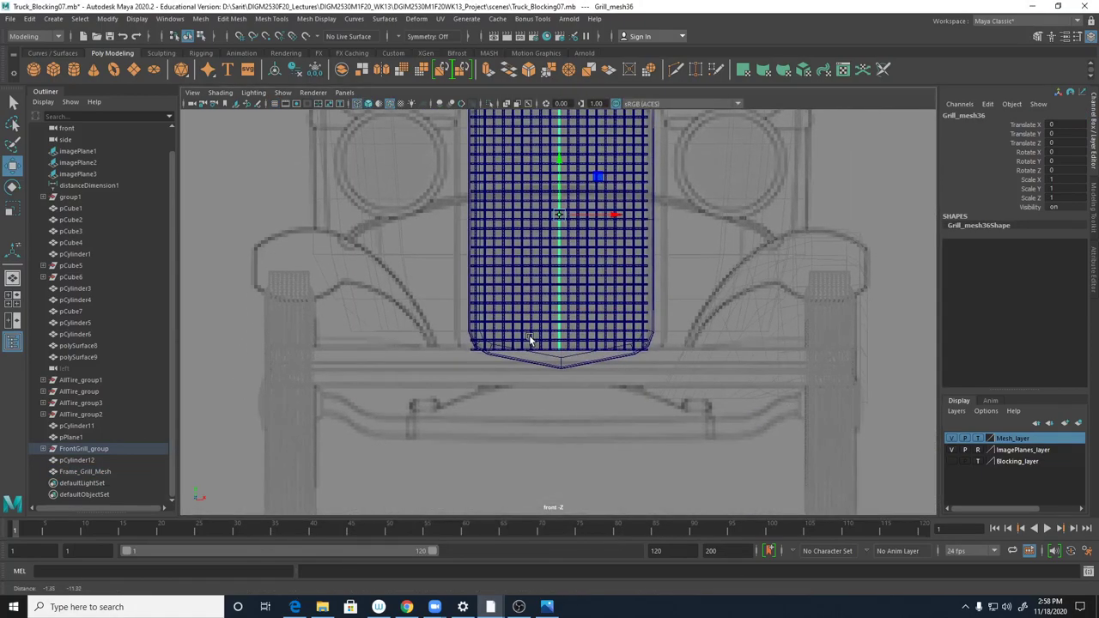
pyautogui.click(952, 451)
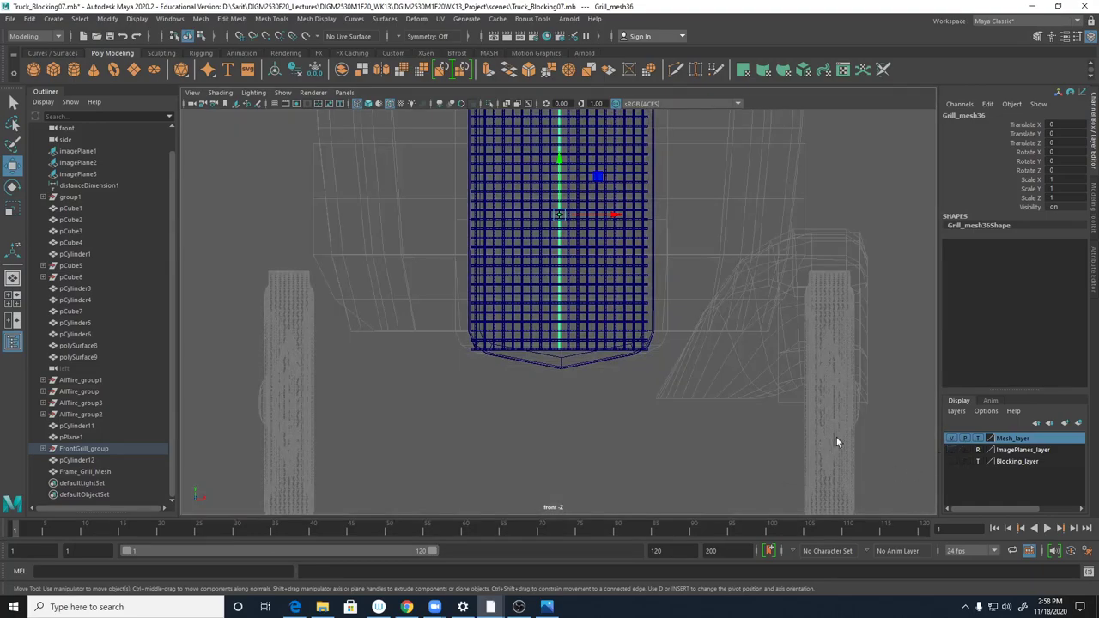
pyautogui.click(950, 438)
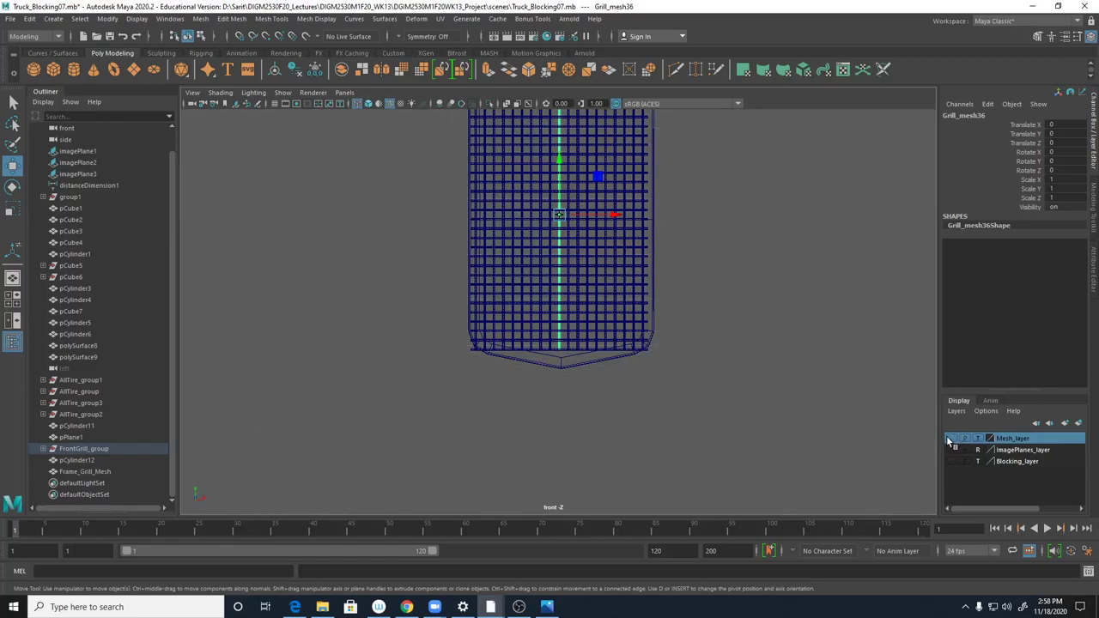
# - Turn on shaded display in the front view and save the scene, accepting the student version notice
pyautogui.scroll(10, 526, 363)
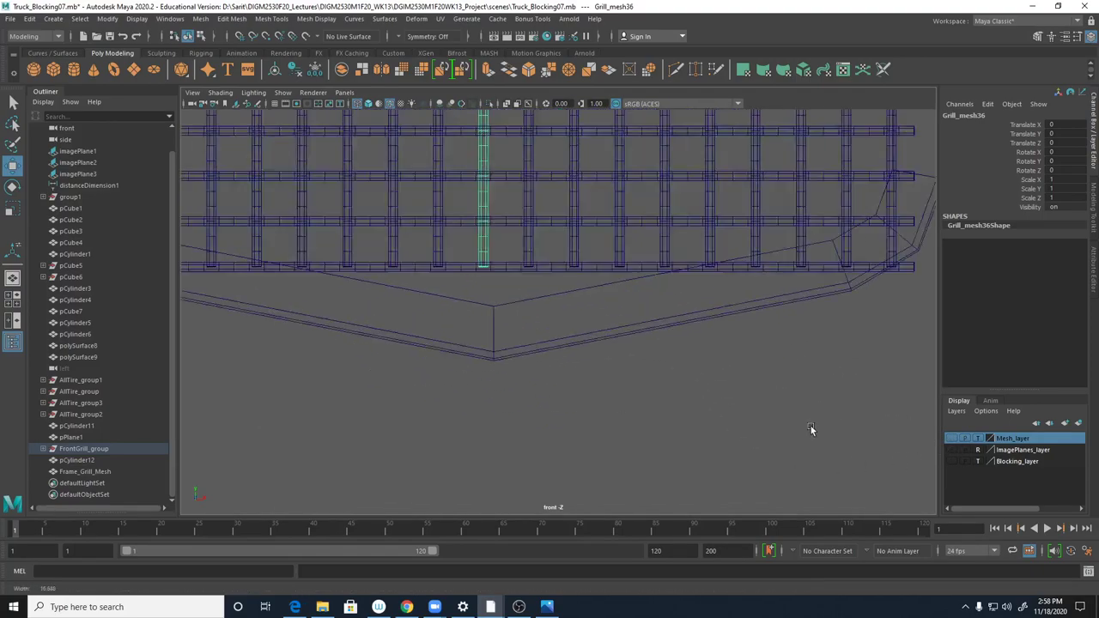
pyautogui.scroll(-5, 678, 447)
pyautogui.scroll(2, 543, 352)
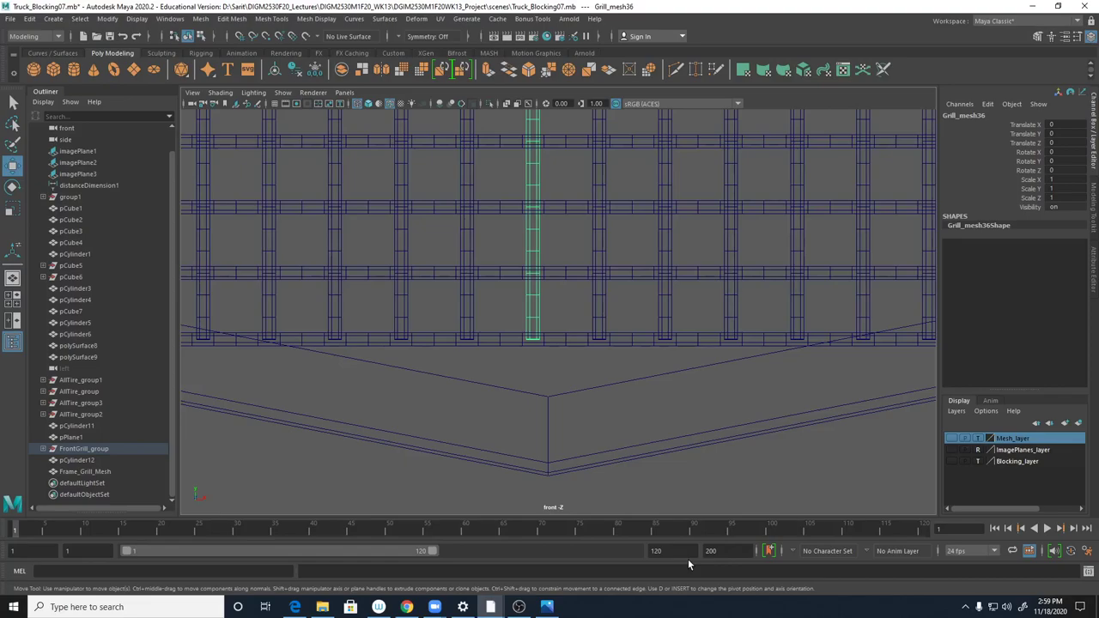
pyautogui.press('5')
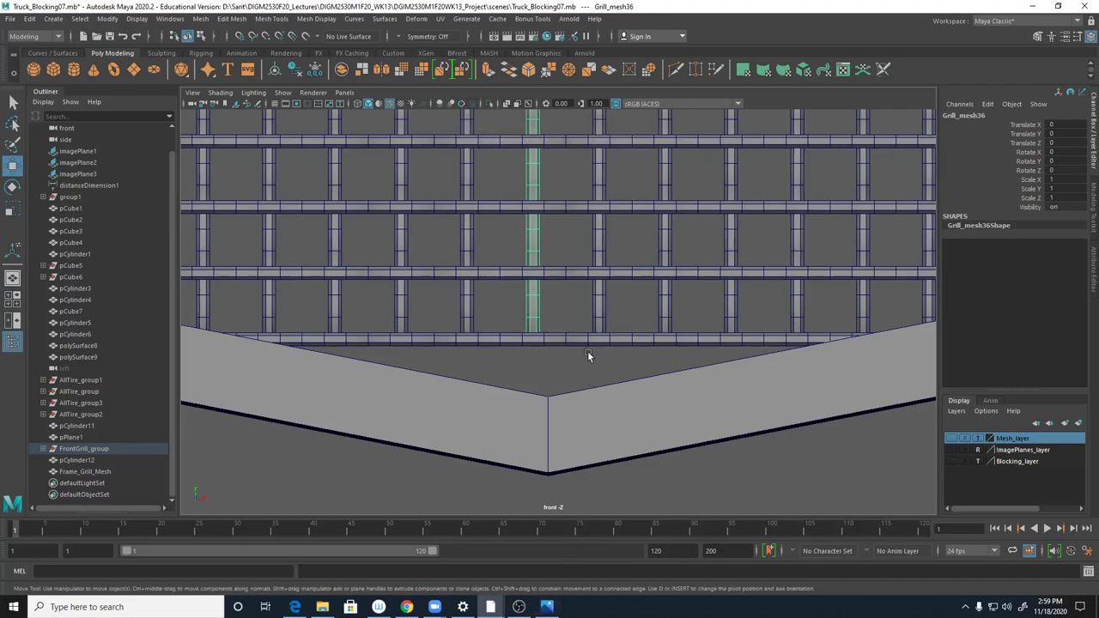
pyautogui.scroll(-8, 536, 323)
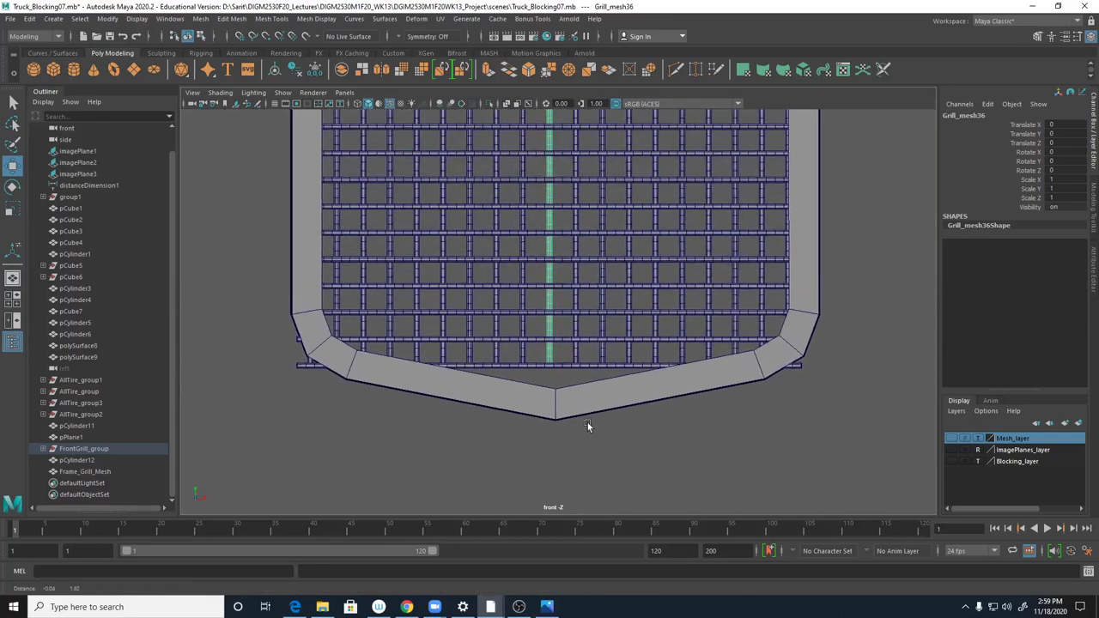
pyautogui.hotkey('ctrl', 's')
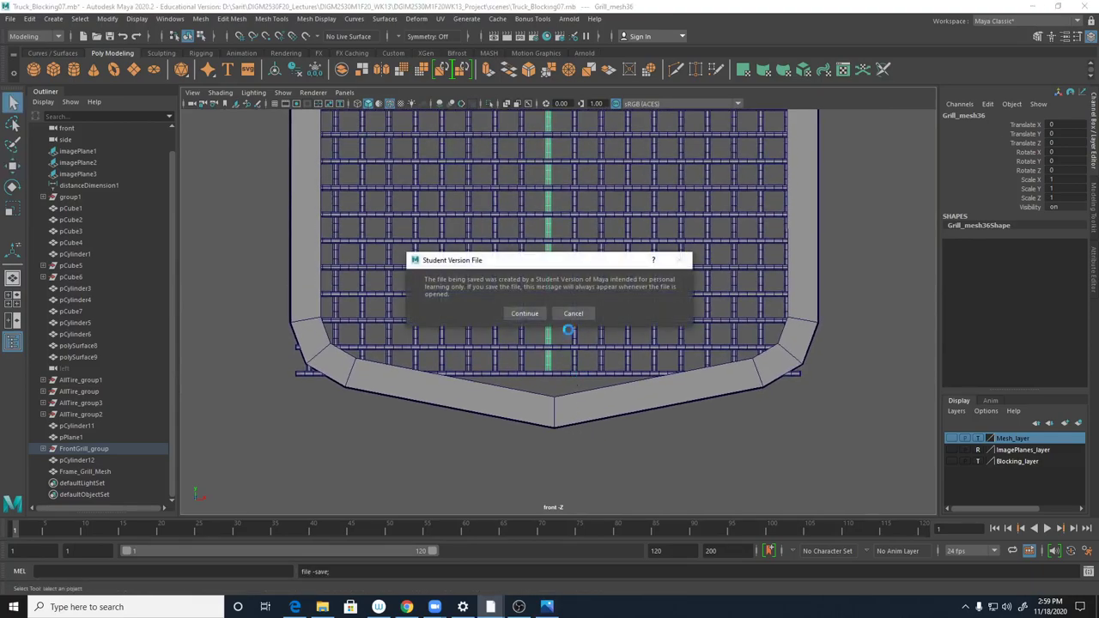
pyautogui.click(524, 313)
# - Duplicate the central vertical grille bar and move the copy straight down to a Translate Y of about -29.09
pyautogui.hotkey('ctrl', 'd')
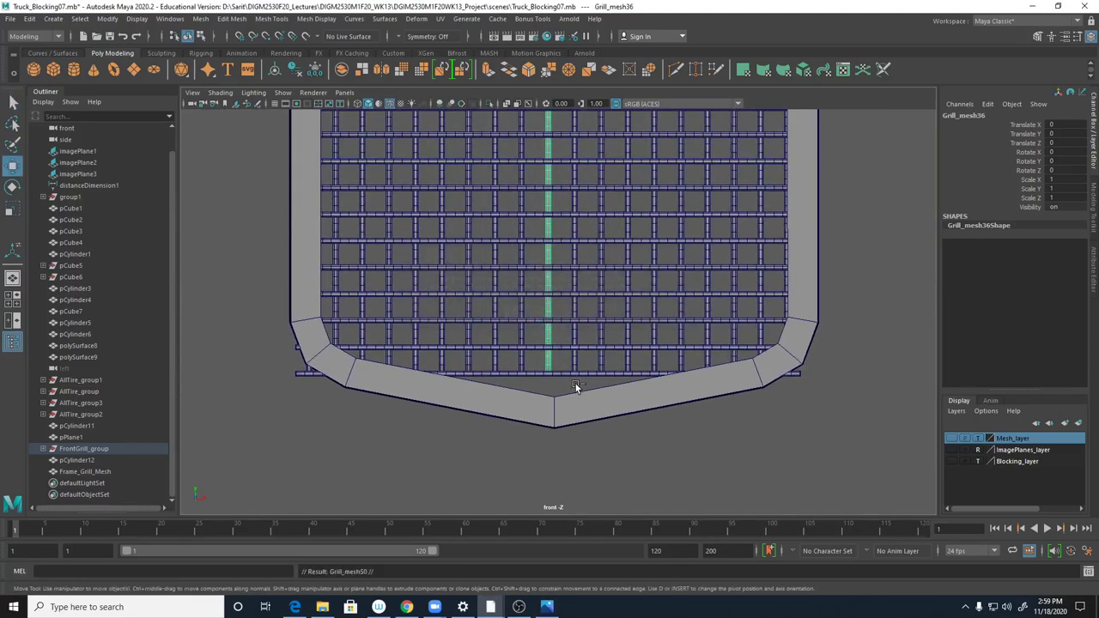
pyautogui.keyDown('alt'); pyautogui.moveTo(623, 387); pyautogui.dragTo(318, 324, button='right'); pyautogui.keyUp('alt')
pyautogui.scroll(-2, 318, 325)
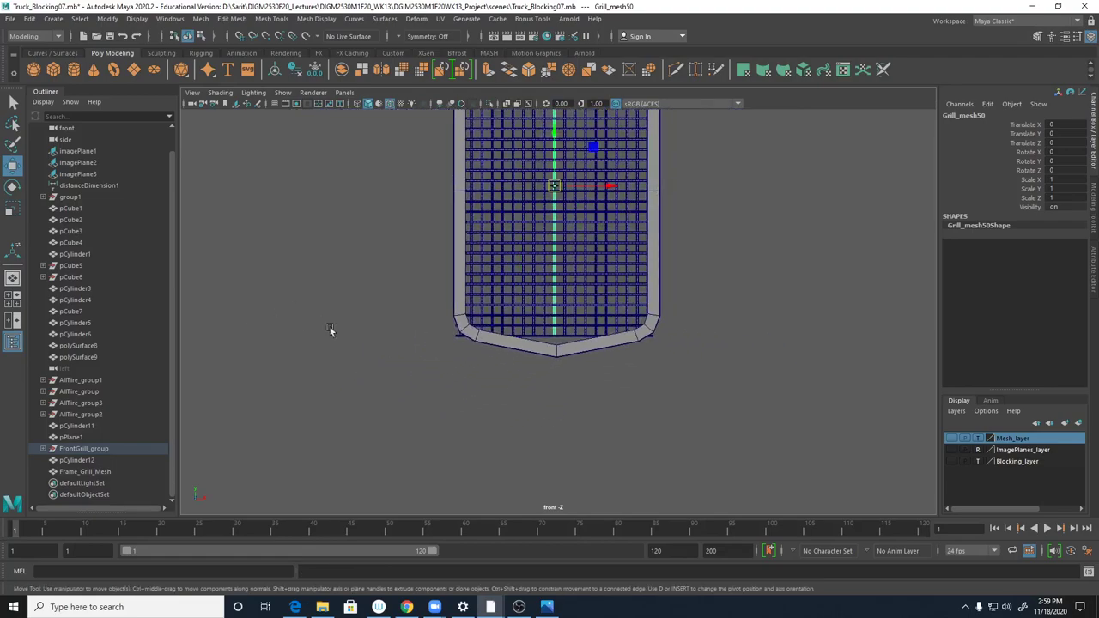
pyautogui.moveTo(557, 146); pyautogui.dragTo(560, 450)
pyautogui.scroll(5, 532, 397)
pyautogui.scroll(2, 823, 379)
pyautogui.keyDown('alt'); pyautogui.moveTo(823, 380); pyautogui.dragTo(819, 209, button='middle'); pyautogui.keyUp('alt')
pyautogui.scroll(-3, 537, 412)
pyautogui.keyDown('alt'); pyautogui.moveTo(589, 417); pyautogui.dragTo(627, 213, button='middle'); pyautogui.keyUp('alt')
pyautogui.scroll(-2, 536, 316)
pyautogui.keyDown('alt'); pyautogui.moveTo(756, 404); pyautogui.dragTo(288, 337, button='right'); pyautogui.keyUp('alt')
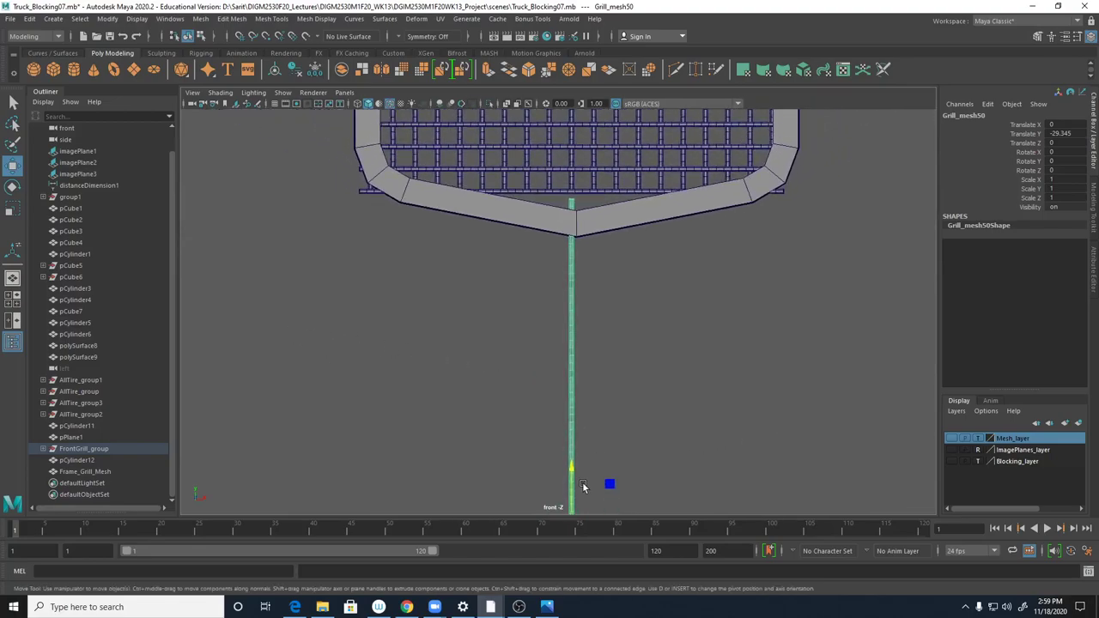
pyautogui.moveTo(575, 473); pyautogui.dragTo(580, 467)
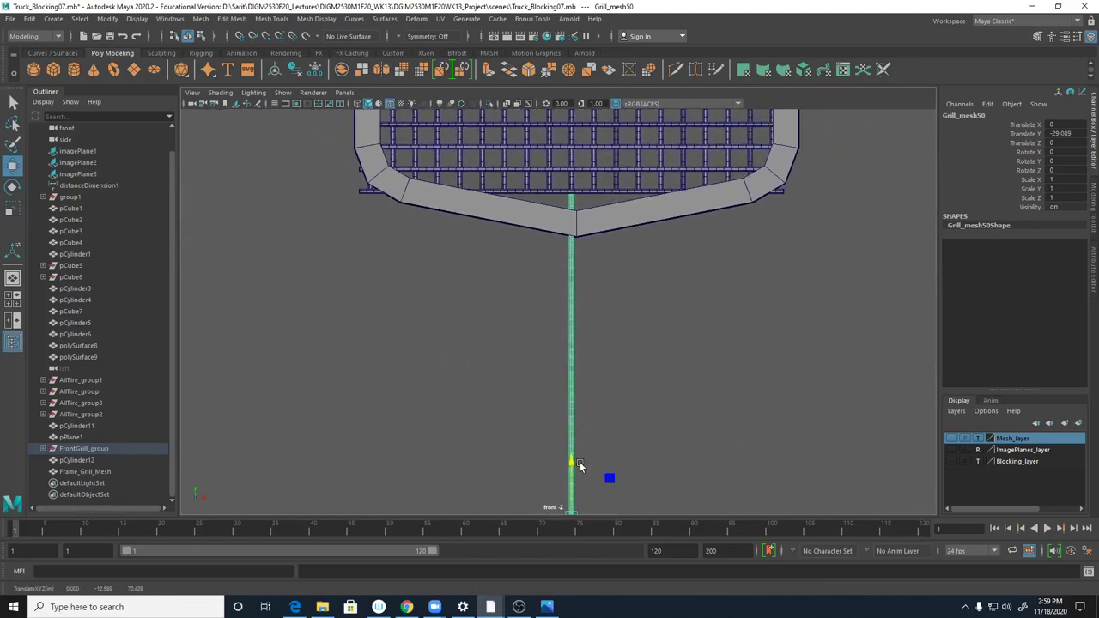
# - Fine-tune the duplicated bar's Translate Y to -29.002 so its top end meets the original bar's bottom end
pyautogui.press('4')
pyautogui.keyDown('alt'); pyautogui.moveTo(596, 339); pyautogui.dragTo(811, 387, button='right'); pyautogui.keyUp('alt')
pyautogui.keyDown('alt'); pyautogui.moveTo(576, 238); pyautogui.dragTo(540, 361, button='middle'); pyautogui.keyUp('alt')
pyautogui.keyDown('alt'); pyautogui.moveTo(540, 361); pyautogui.dragTo(696, 304, button='right'); pyautogui.keyUp('alt')
pyautogui.keyDown('alt'); pyautogui.moveTo(687, 296); pyautogui.dragTo(801, 551, button='middle'); pyautogui.keyUp('alt')
pyautogui.keyDown('alt'); pyautogui.moveTo(768, 330); pyautogui.dragTo(800, 541, button='middle'); pyautogui.keyUp('alt')
pyautogui.click(1030, 135)
pyautogui.moveTo(679, 370); pyautogui.dragTo(755, 349, button='middle')
pyautogui.keyDown('alt'); pyautogui.moveTo(737, 408); pyautogui.dragTo(746, 256, button='middle'); pyautogui.keyUp('alt')
pyautogui.keyDown('alt'); pyautogui.moveTo(834, 382); pyautogui.dragTo(683, 404, button='right'); pyautogui.keyUp('alt')
pyautogui.keyDown('alt'); pyautogui.moveTo(683, 414); pyautogui.dragTo(683, 383, button='middle'); pyautogui.keyUp('alt')
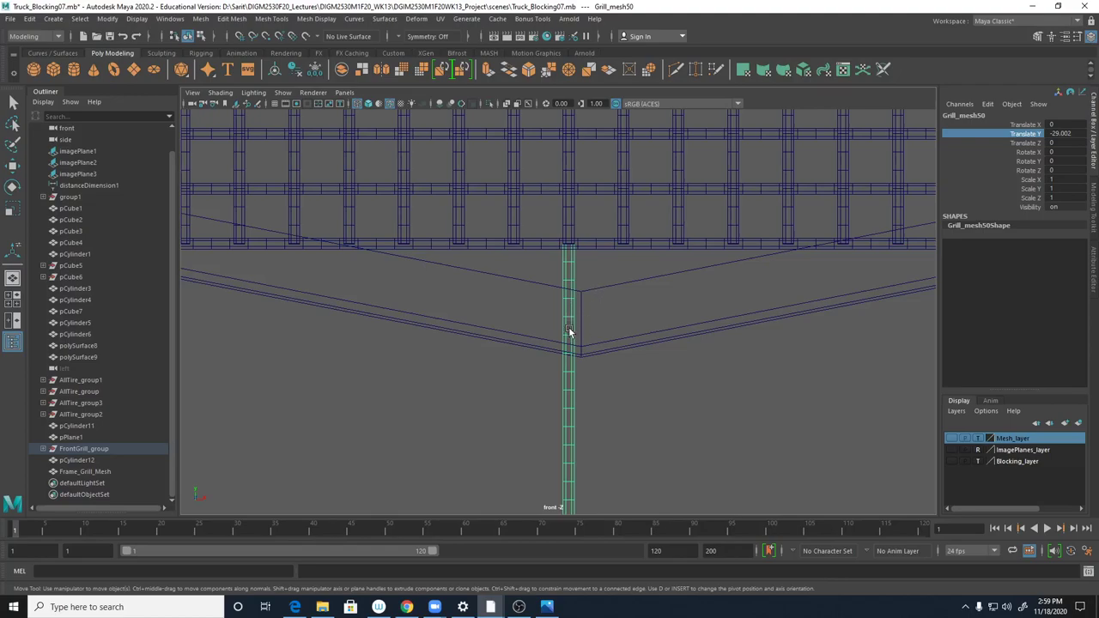
# - Delete the duplicated bar's lower faces, keeping only a short piece that ends behind the frame's bottom point, and return to object mode
pyautogui.moveTo(571, 338); pyautogui.dragTo(566, 343, button='right')
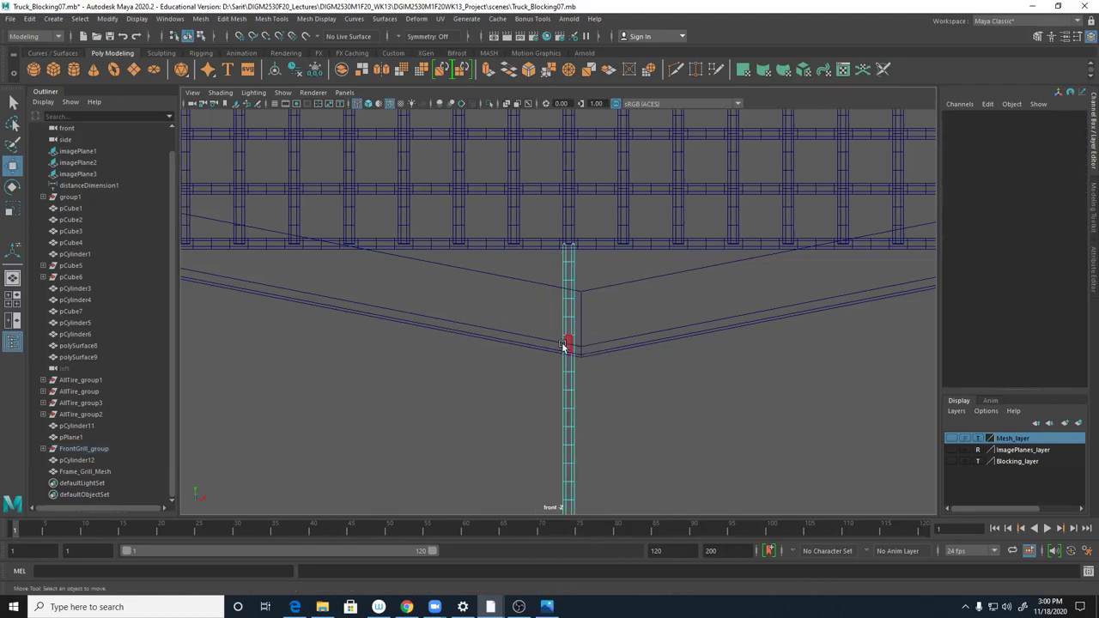
pyautogui.moveTo(601, 427); pyautogui.dragTo(646, 494)
pyautogui.press('Delete')
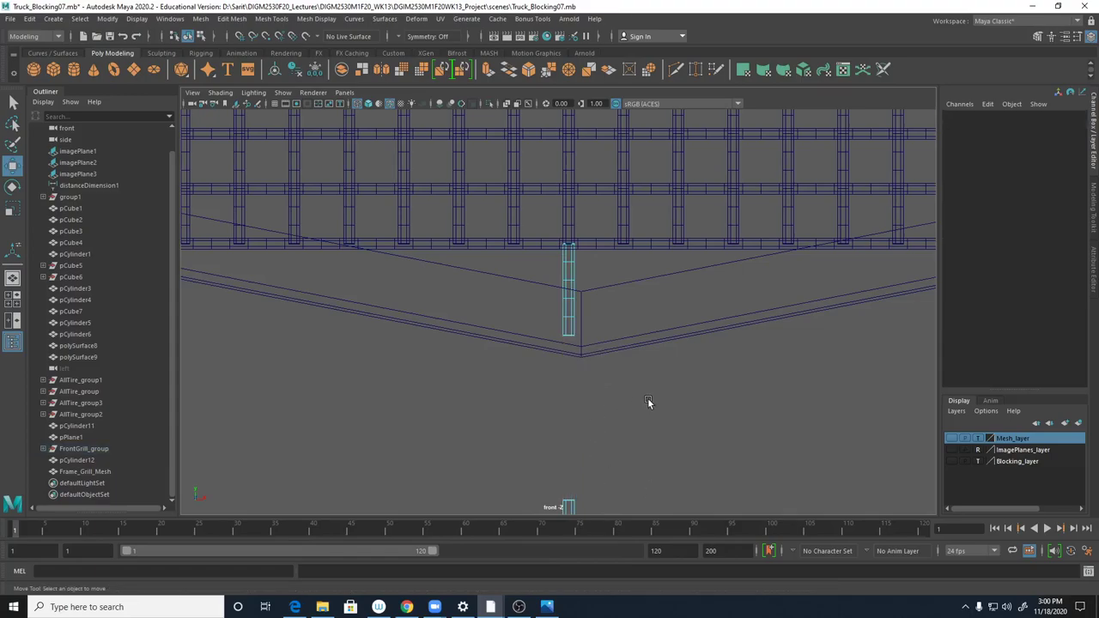
pyautogui.scroll(-10, 648, 402)
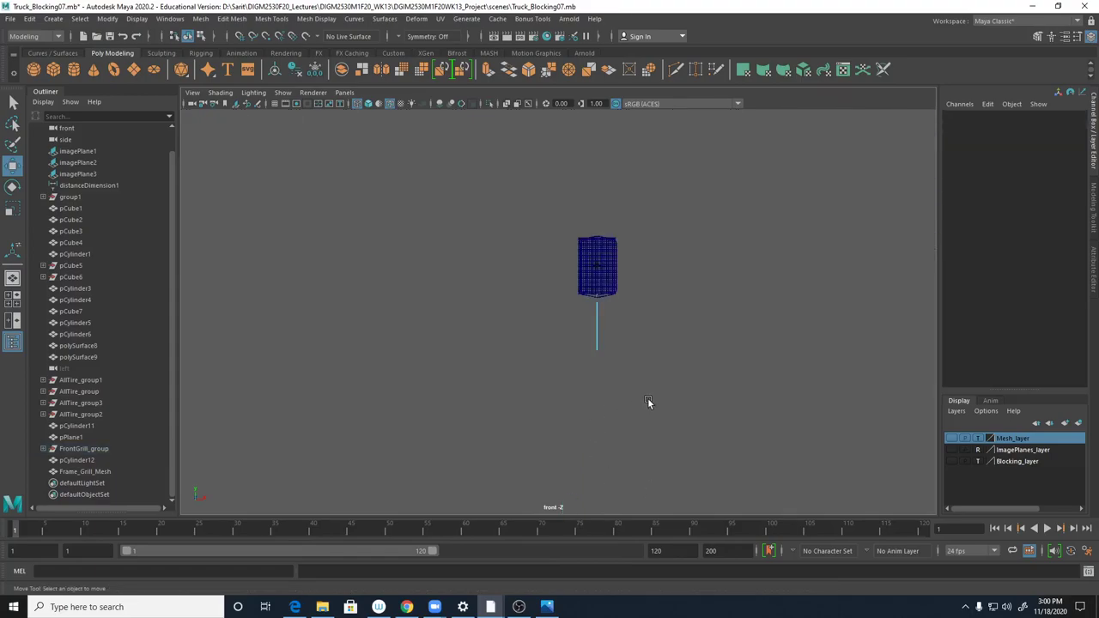
pyautogui.click(599, 347)
pyautogui.click(606, 357)
pyautogui.keyDown('alt'); pyautogui.moveTo(592, 295); pyautogui.dragTo(872, 349, button='right'); pyautogui.keyUp('alt')
pyautogui.keyDown('alt'); pyautogui.moveTo(778, 277); pyautogui.dragTo(467, 366, button='middle'); pyautogui.keyUp('alt')
pyautogui.keyDown('alt'); pyautogui.moveTo(466, 366); pyautogui.dragTo(623, 278, button='right'); pyautogui.keyUp('alt')
pyautogui.keyDown('alt'); pyautogui.moveTo(579, 238); pyautogui.dragTo(766, 529, button='middle'); pyautogui.keyUp('alt')
pyautogui.moveTo(572, 289); pyautogui.dragTo(616, 252, button='right')
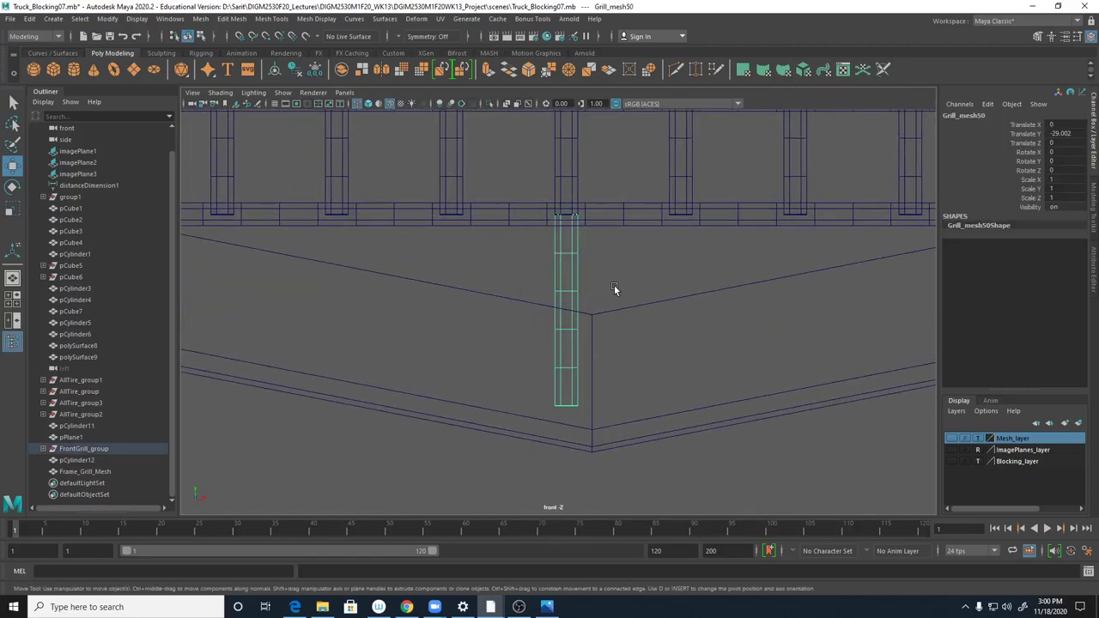
# - Examine how the vertical grille bars and the short center piece end against the frame's lower edge, in wireframe and shaded display
pyautogui.scroll(-4, 624, 410)
pyautogui.scroll(2, 587, 386)
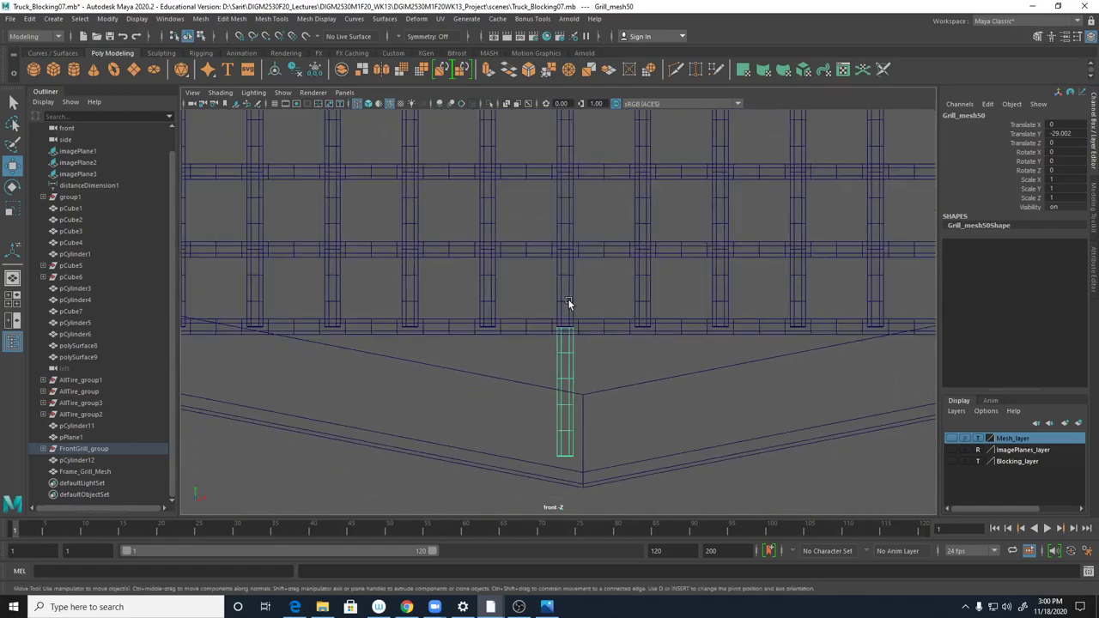
pyautogui.click(569, 302)
pyautogui.click(497, 302)
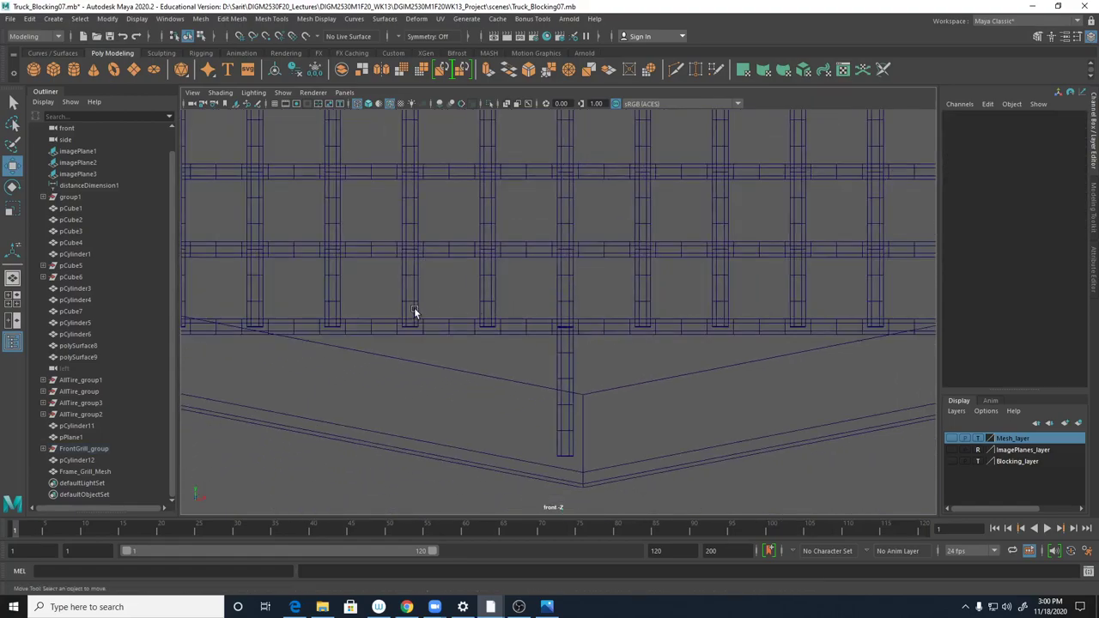
pyautogui.click(333, 297)
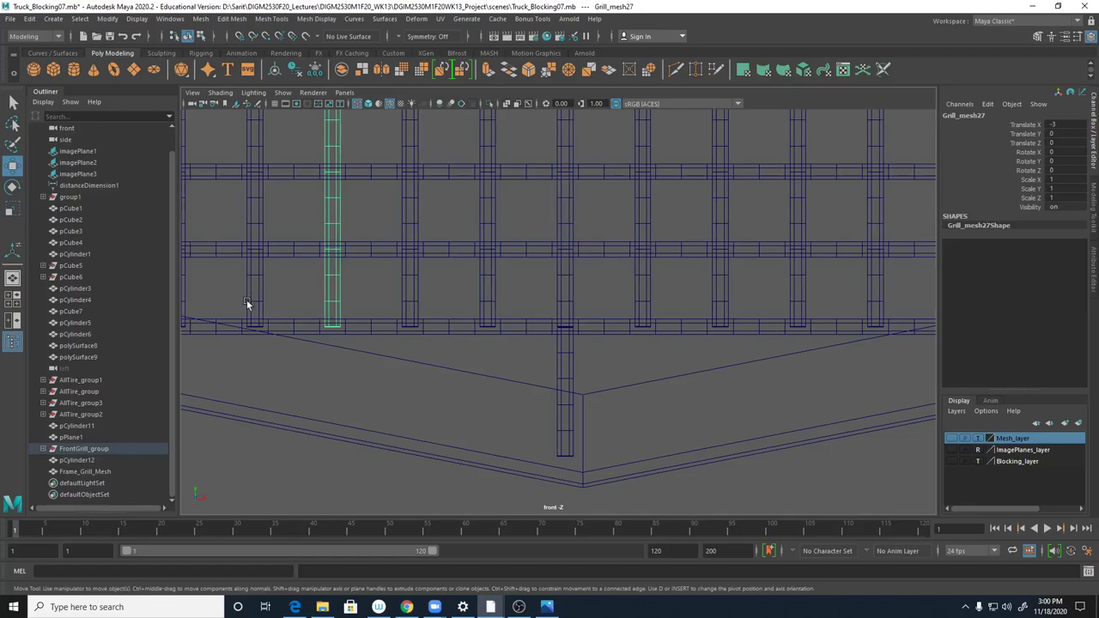
pyautogui.keyDown('alt'); pyautogui.moveTo(650, 422); pyautogui.dragTo(813, 421, button='middle'); pyautogui.keyUp('alt')
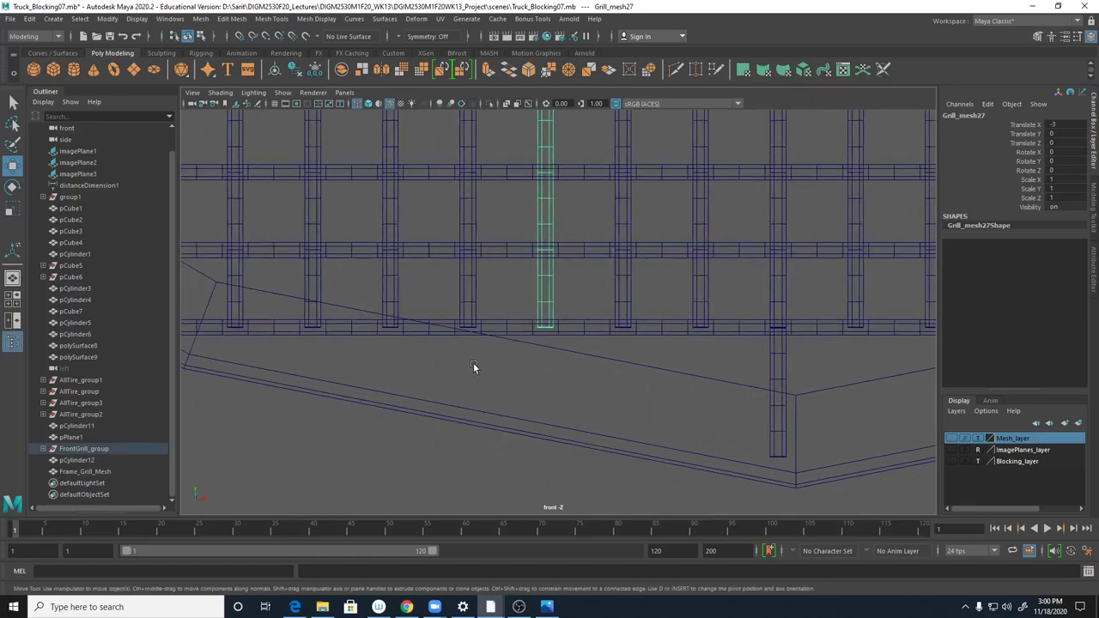
pyautogui.press('5')
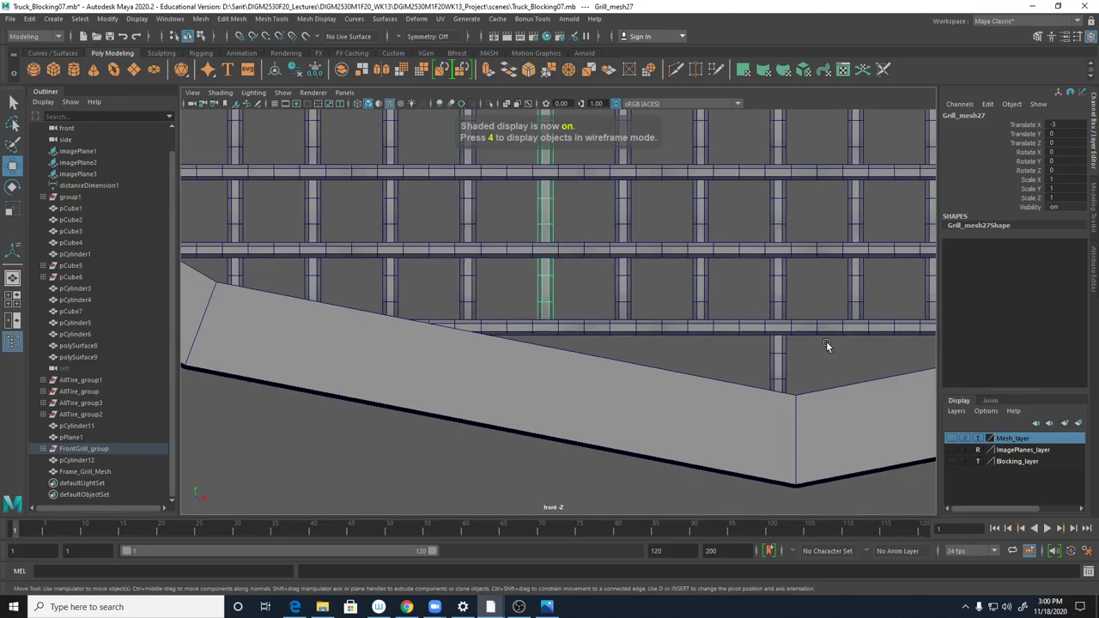
pyautogui.keyDown('alt'); pyautogui.moveTo(841, 366); pyautogui.dragTo(618, 378, button='middle'); pyautogui.keyUp('alt')
pyautogui.scroll(-3, 618, 378)
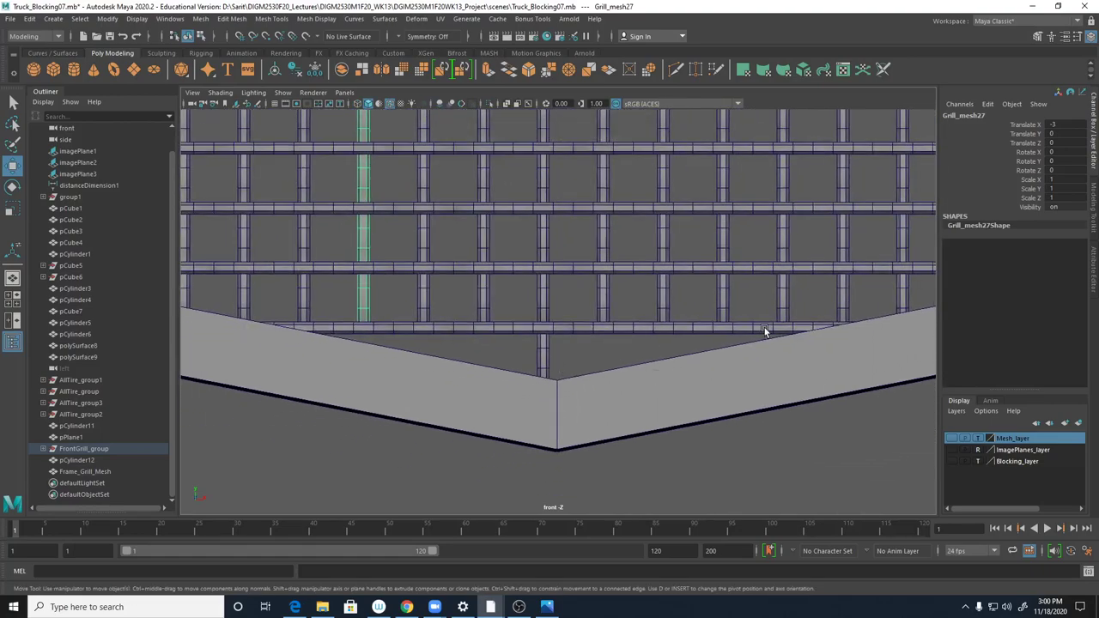
pyautogui.click(543, 363)
pyautogui.scroll(-4, 552, 375)
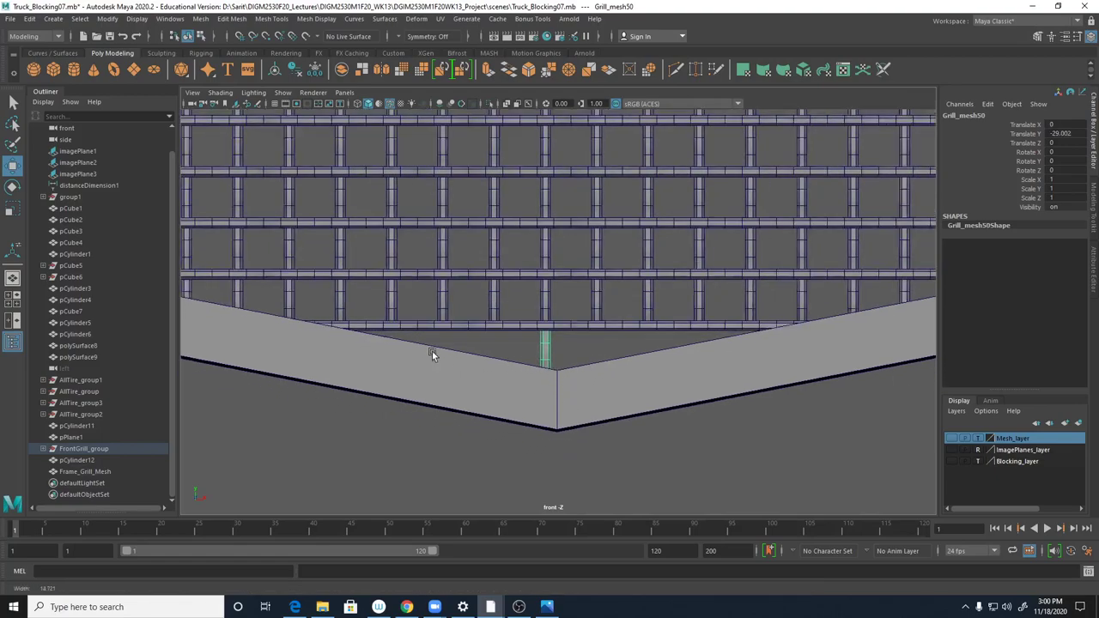
pyautogui.keyDown('alt'); pyautogui.moveTo(585, 443); pyautogui.dragTo(600, 437, button='middle'); pyautogui.keyUp('alt')
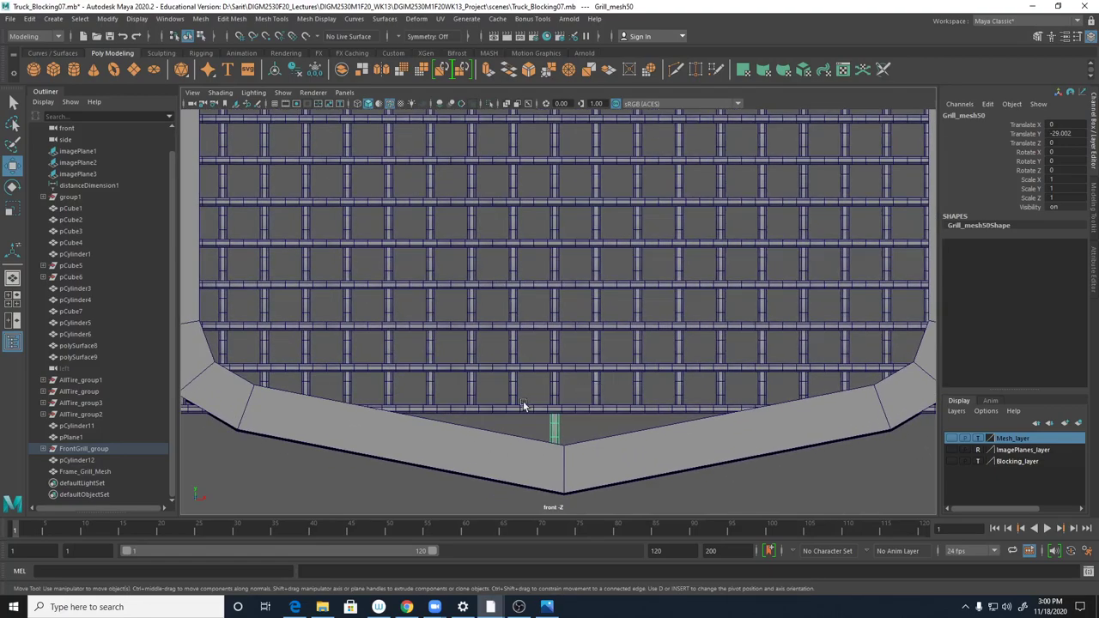
# - Inspect in wireframe the joint between the short center piece and the original vertical bar above it
pyautogui.keyDown('alt'); pyautogui.moveTo(533, 400); pyautogui.dragTo(645, 495, button='right'); pyautogui.keyUp('alt')
pyautogui.keyDown('alt'); pyautogui.moveTo(646, 495); pyautogui.dragTo(588, 251, button='middle'); pyautogui.keyUp('alt')
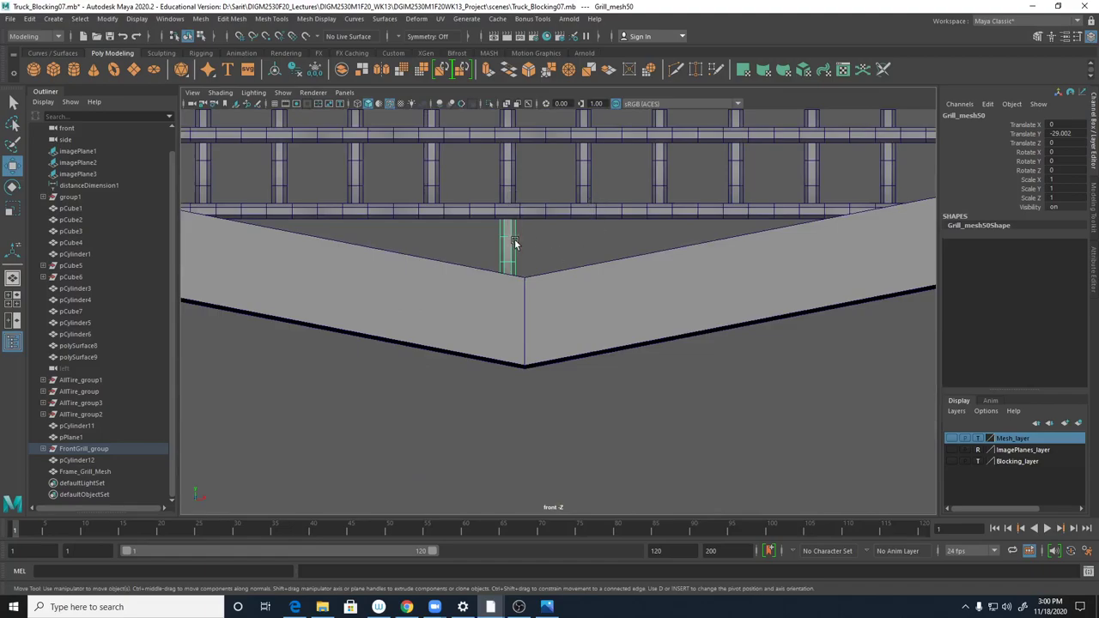
pyautogui.press('4')
pyautogui.keyDown('alt'); pyautogui.moveTo(484, 269); pyautogui.dragTo(695, 253, button='right'); pyautogui.keyUp('alt')
pyautogui.keyDown('alt'); pyautogui.moveTo(447, 165); pyautogui.dragTo(527, 441, button='middle'); pyautogui.keyUp('alt')
pyautogui.keyDown('alt'); pyautogui.moveTo(477, 386); pyautogui.dragTo(598, 343, button='right'); pyautogui.keyUp('alt')
pyautogui.keyDown('alt'); pyautogui.moveTo(418, 311); pyautogui.dragTo(516, 368, button='middle'); pyautogui.keyUp('alt')
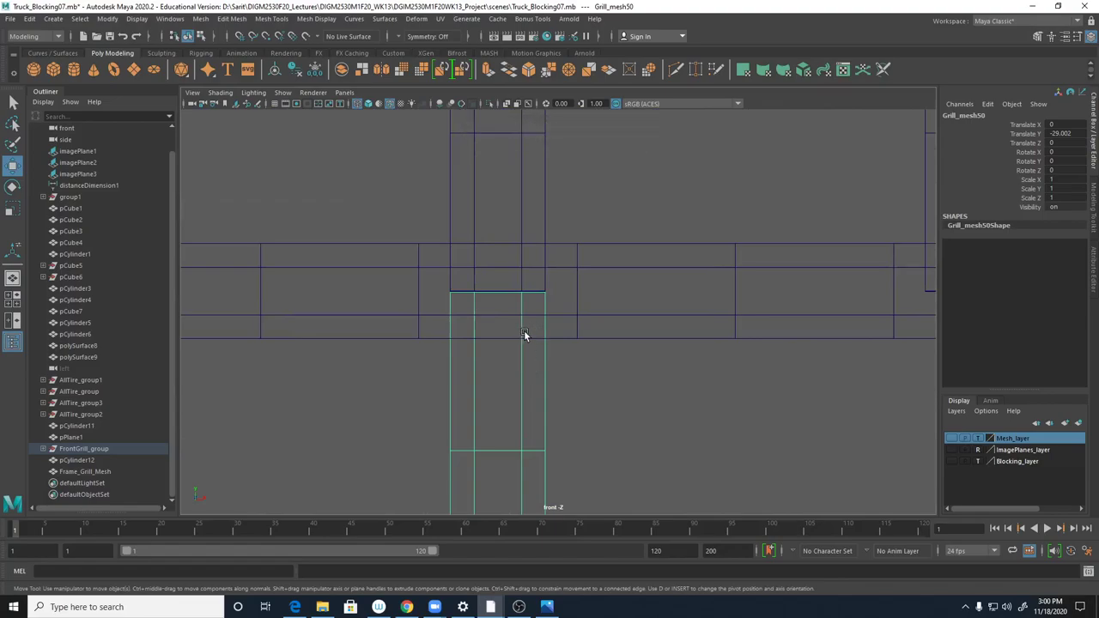
pyautogui.scroll(-6, 603, 374)
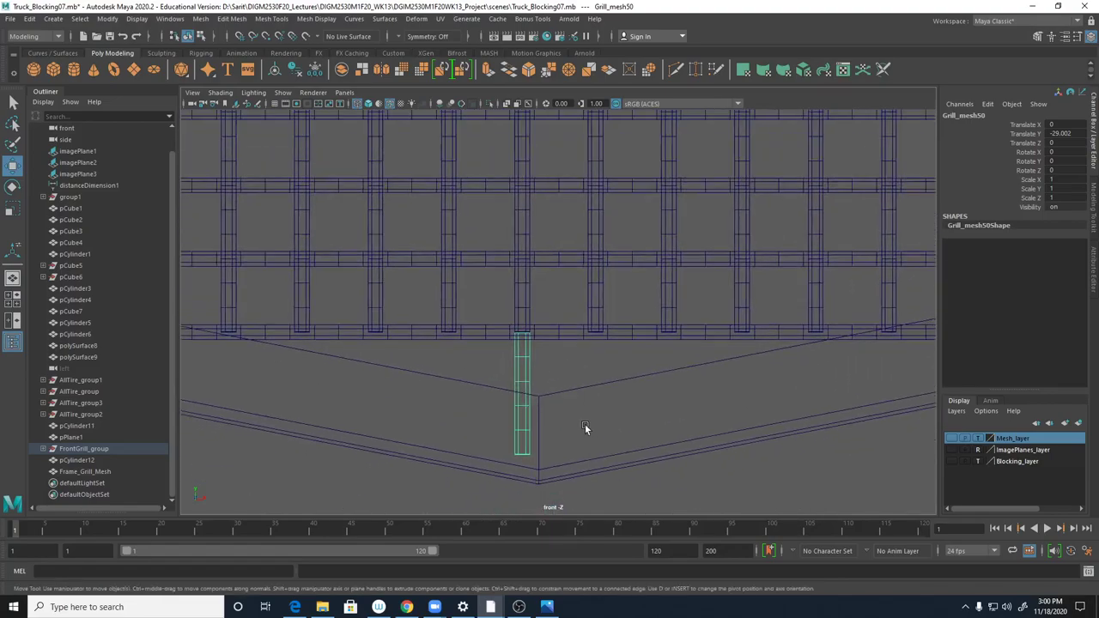
# - Center the short grille piece's pivot and snap it to the upper-left corner vertex of the piece
pyautogui.click(108, 18)
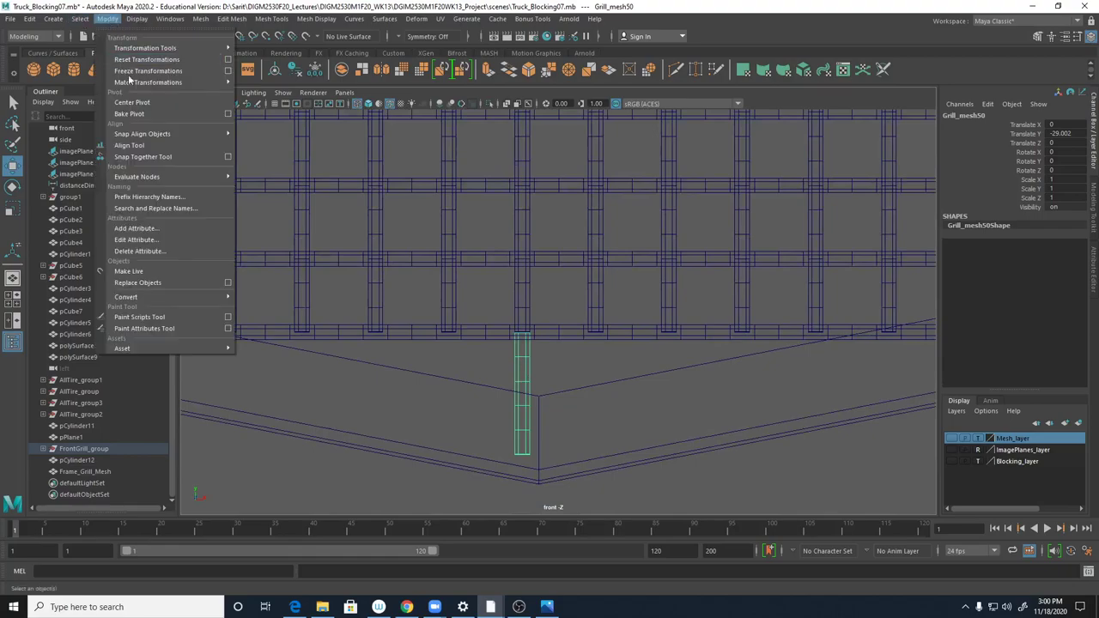
pyautogui.click(132, 102)
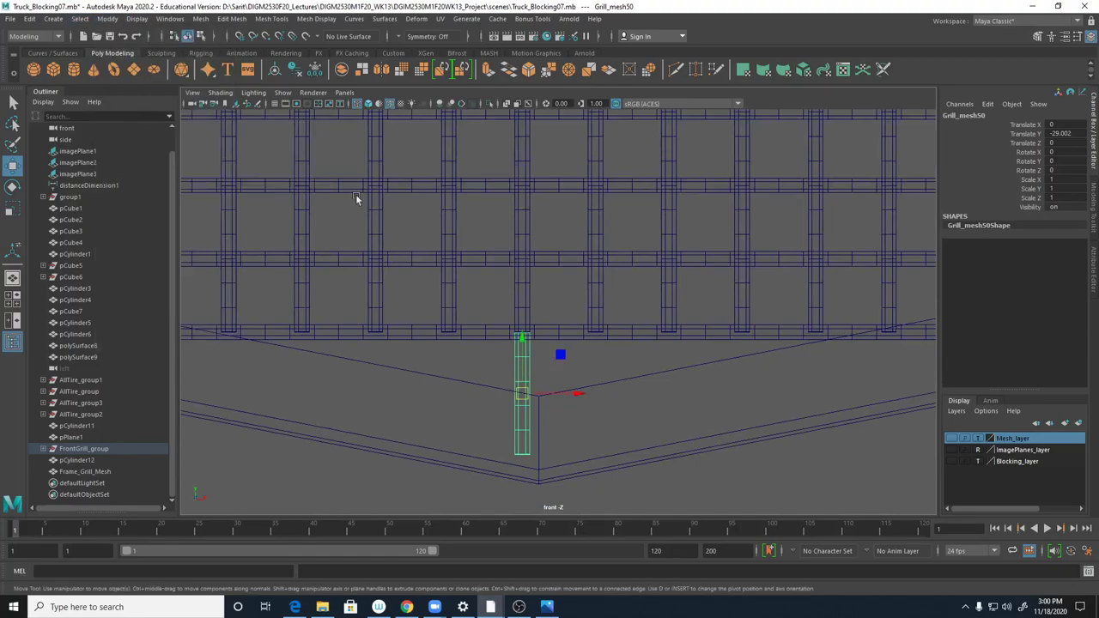
pyautogui.scroll(2, 690, 479)
pyautogui.keyDown('alt'); pyautogui.moveTo(639, 457); pyautogui.dragTo(850, 154, button='middle'); pyautogui.keyUp('alt')
pyautogui.keyDown('alt'); pyautogui.moveTo(637, 391); pyautogui.dragTo(664, 314, button='middle'); pyautogui.keyUp('alt')
pyautogui.scroll(-3, 619, 338)
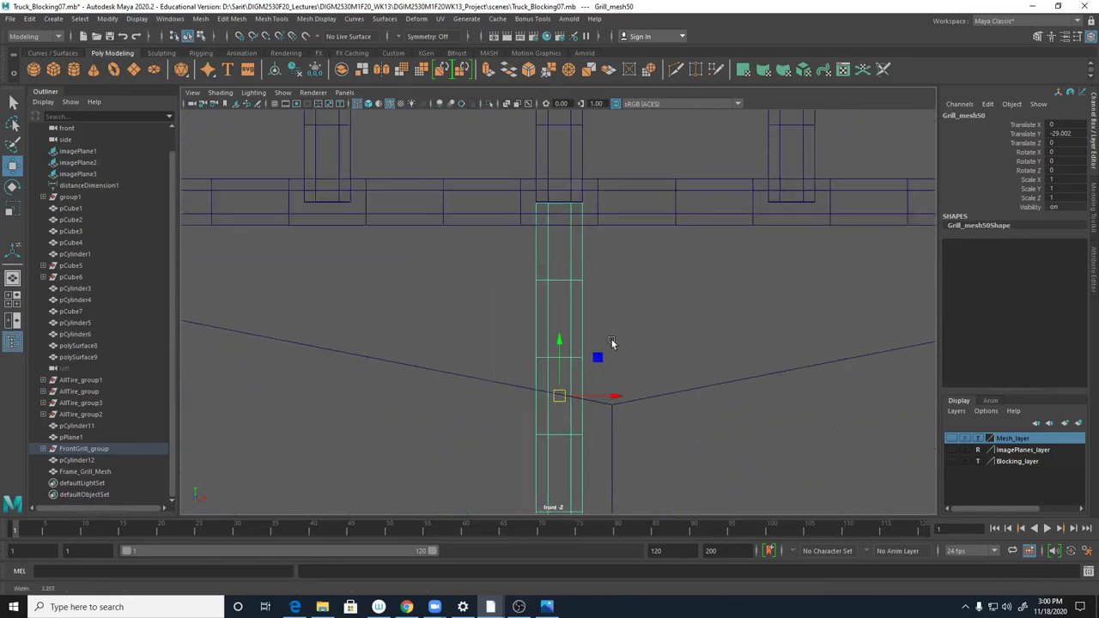
pyautogui.press('d')
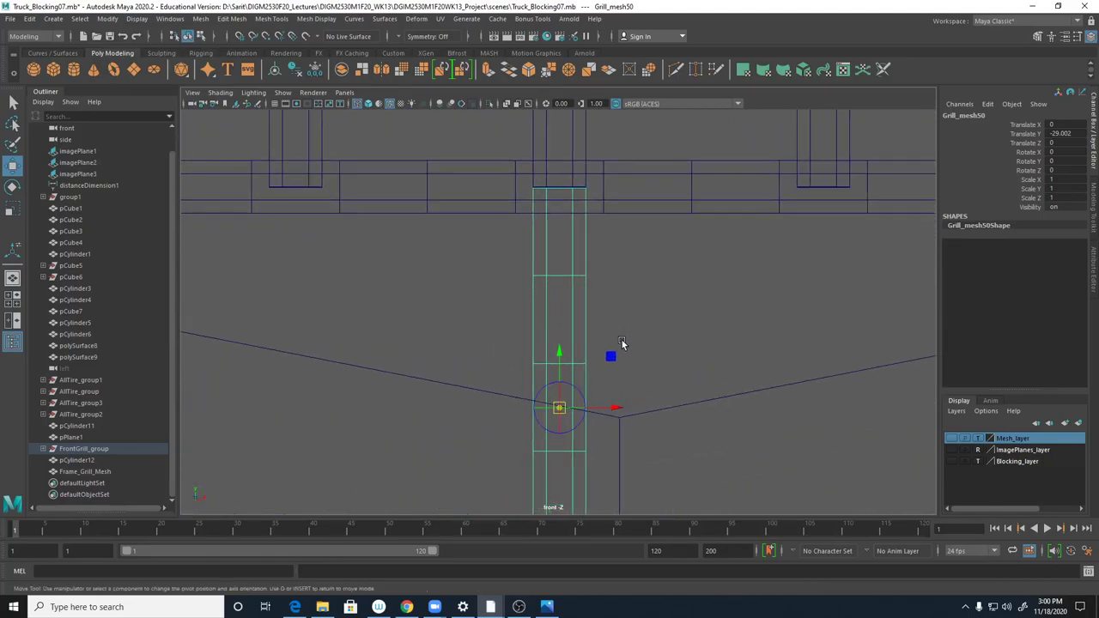
pyautogui.press('v')
pyautogui.moveTo(562, 415); pyautogui.dragTo(535, 206)
pyautogui.keyDown('alt'); pyautogui.moveTo(553, 202); pyautogui.dragTo(629, 241, button='right'); pyautogui.keyUp('alt')
pyautogui.keyDown('alt'); pyautogui.moveTo(630, 241); pyautogui.dragTo(631, 445, button='middle'); pyautogui.keyUp('alt')
pyautogui.keyDown('alt'); pyautogui.moveTo(454, 370); pyautogui.dragTo(558, 395, button='right'); pyautogui.keyUp('alt')
pyautogui.keyDown('alt'); pyautogui.moveTo(498, 297); pyautogui.dragTo(530, 399, button='middle'); pyautogui.keyUp('alt')
pyautogui.keyDown('alt'); pyautogui.moveTo(687, 404); pyautogui.dragTo(854, 442, button='right'); pyautogui.keyUp('alt')
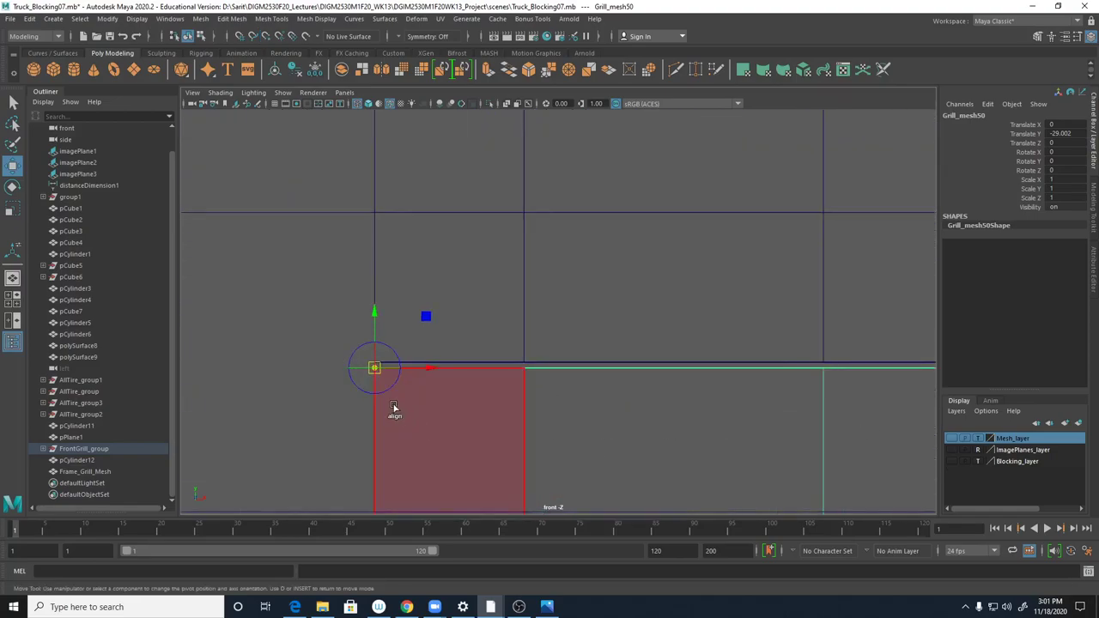
pyautogui.press('d')
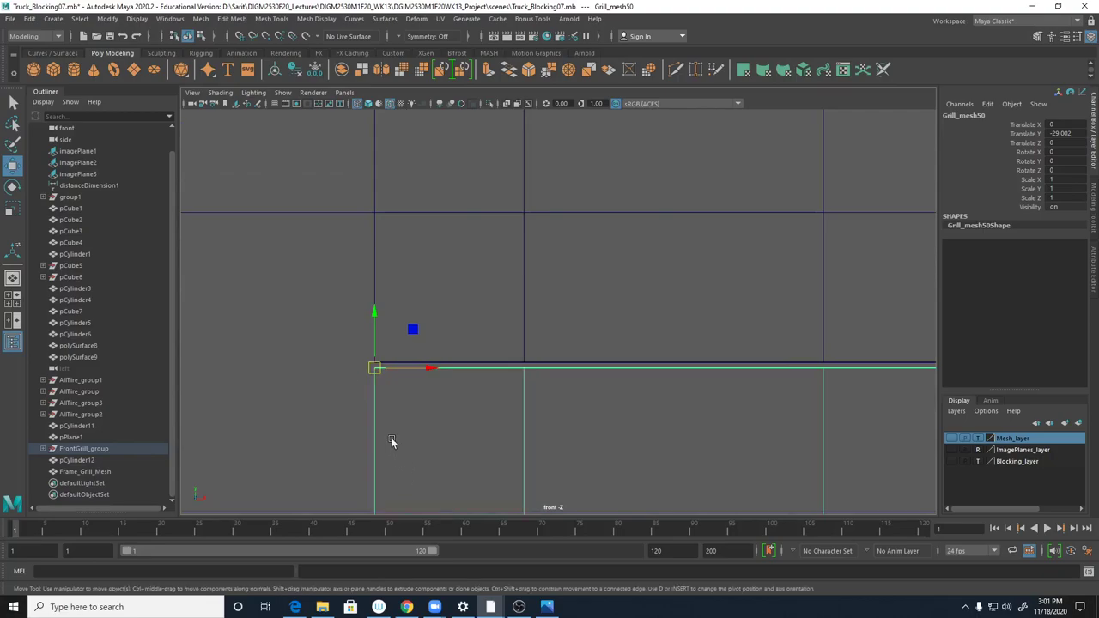
# - Snap the short center piece up along the vertical axis so its top meets the original bar's lower end
pyautogui.moveTo(380, 371); pyautogui.dragTo(391, 373)
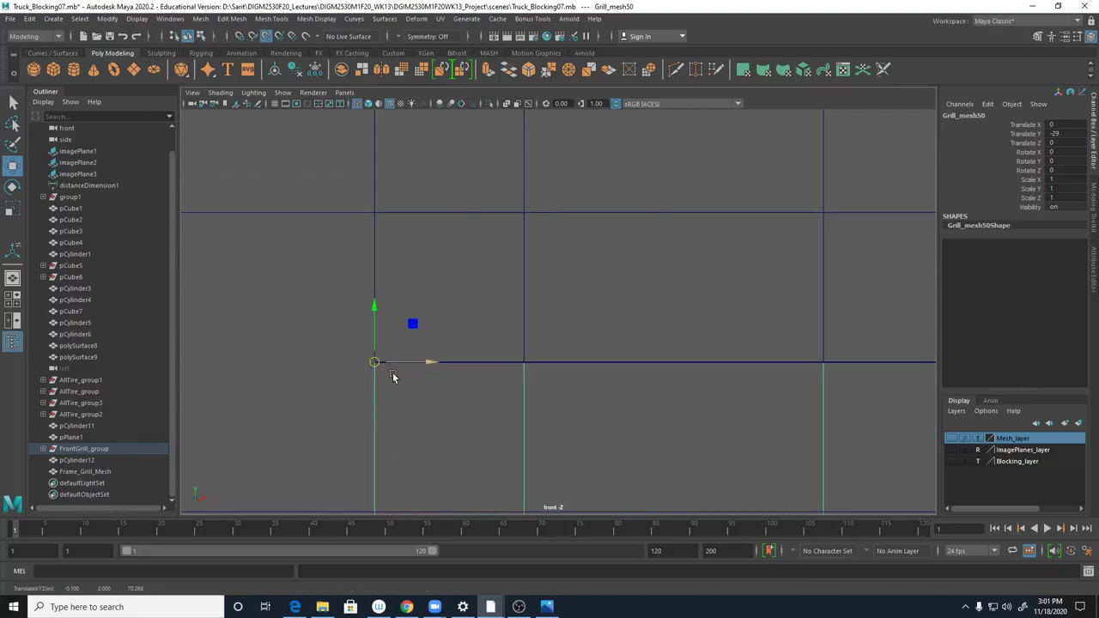
pyautogui.scroll(-3, 331, 354)
pyautogui.scroll(3, 331, 354)
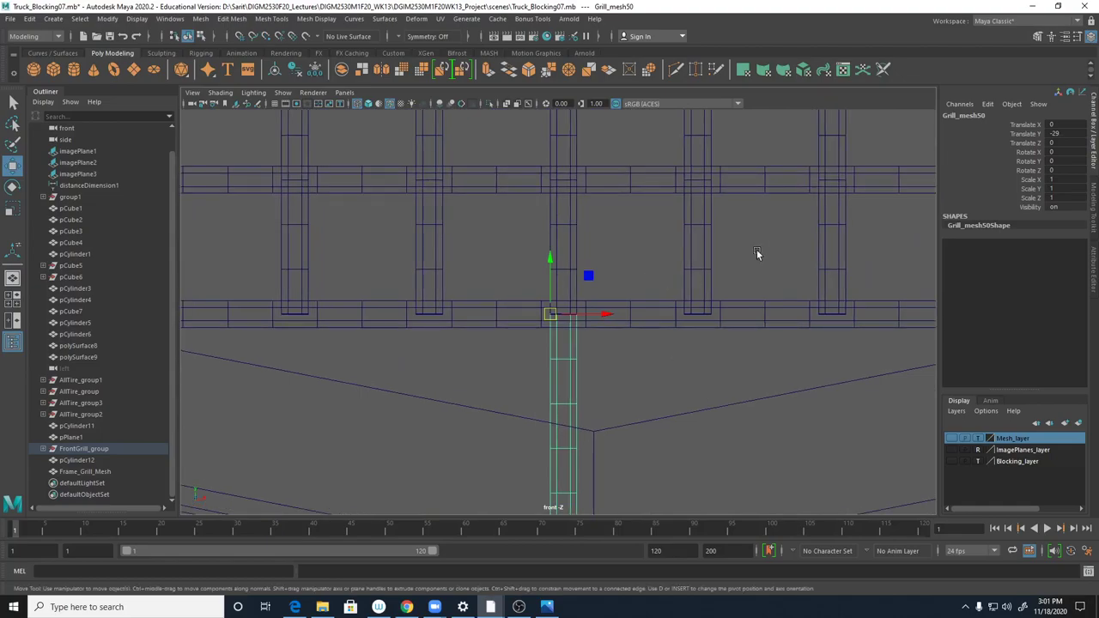
# - Examine from several angles, in wireframe and shaded display, how the short piece joins the center bar and meets the frame
pyautogui.press('space')
pyautogui.press('space')
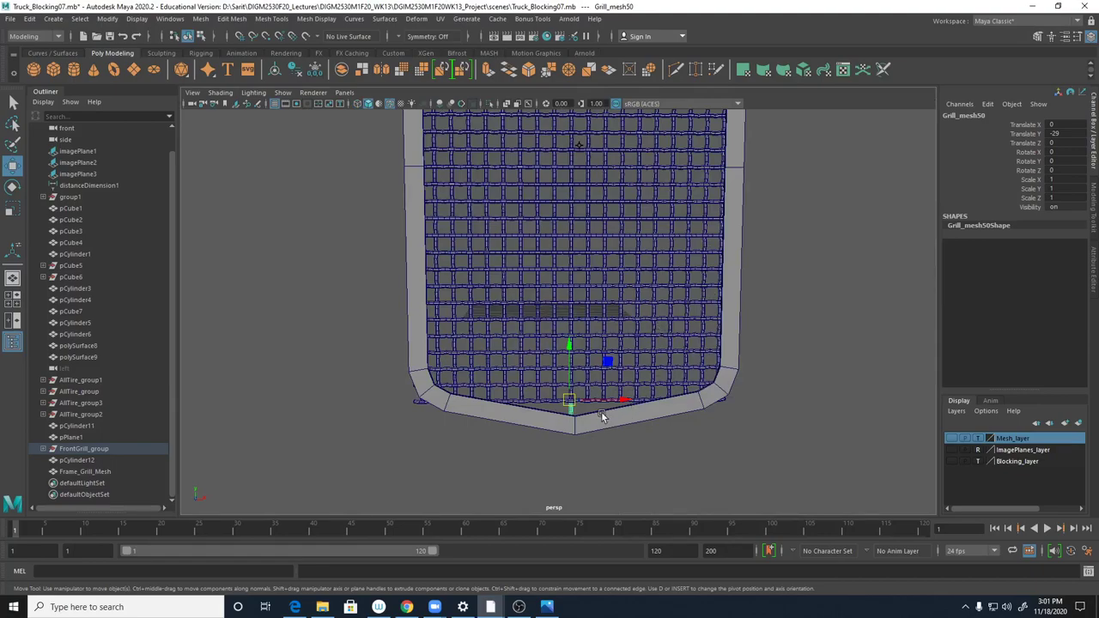
pyautogui.keyDown('alt'); pyautogui.moveTo(600, 415); pyautogui.dragTo(572, 244, button='middle'); pyautogui.keyUp('alt')
pyautogui.keyDown('alt'); pyautogui.moveTo(542, 276); pyautogui.dragTo(699, 471, button='right'); pyautogui.keyUp('alt')
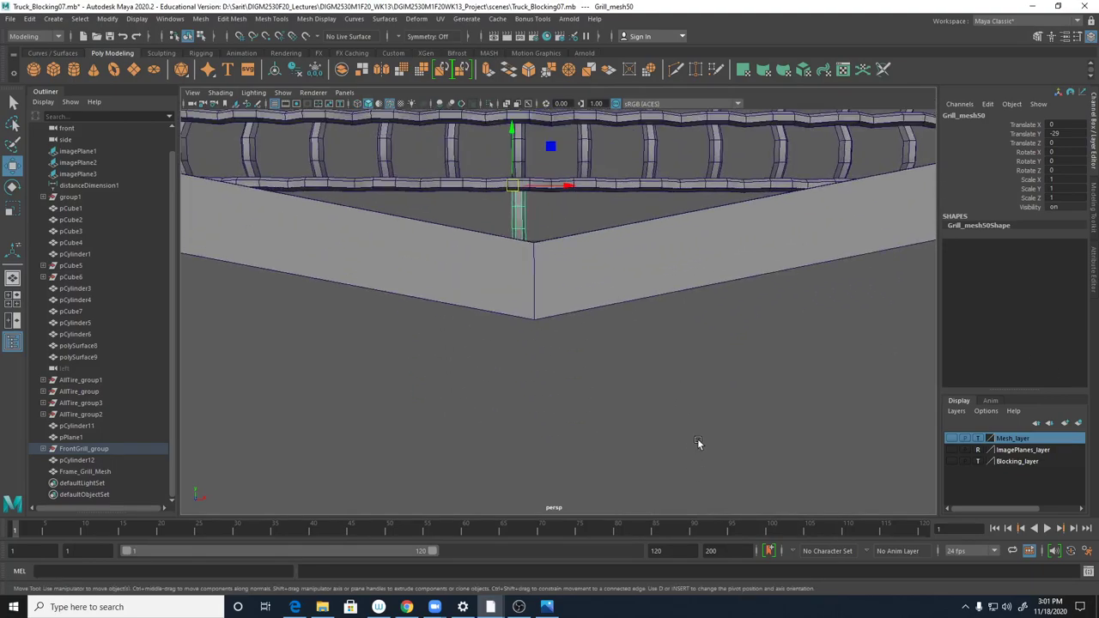
pyautogui.press('4')
pyautogui.keyDown('alt'); pyautogui.moveTo(441, 307); pyautogui.dragTo(814, 284, button='right'); pyautogui.keyUp('alt')
pyautogui.keyDown('alt'); pyautogui.moveTo(521, 335); pyautogui.dragTo(530, 373, button='middle'); pyautogui.keyUp('alt')
pyautogui.keyDown('alt'); pyautogui.moveTo(549, 257); pyautogui.dragTo(753, 250, button='right'); pyautogui.keyUp('alt')
pyautogui.keyDown('alt'); pyautogui.moveTo(479, 206); pyautogui.dragTo(524, 389, button='middle'); pyautogui.keyUp('alt')
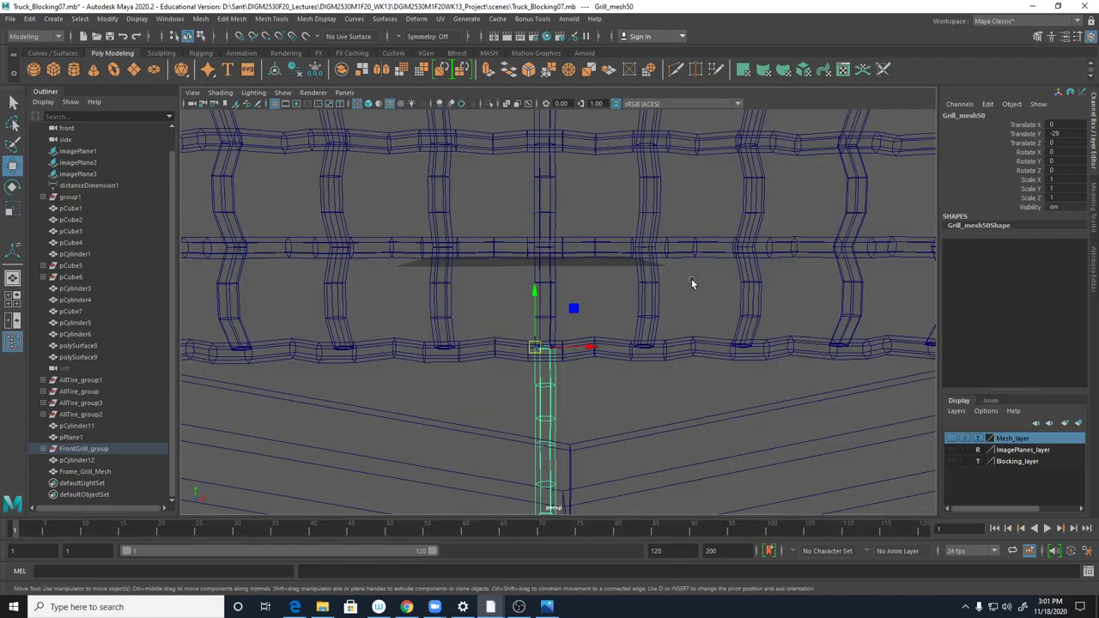
pyautogui.press('space')
pyautogui.press('space')
pyautogui.moveTo(692, 270)
pyautogui.keyDown('alt'); pyautogui.mouseDown()
pyautogui.moveTo(737, 272)
pyautogui.moveTo(698, 339)
pyautogui.moveTo(775, 318)
pyautogui.mouseUp(); pyautogui.keyUp('alt')
pyautogui.press('6')
pyautogui.keyDown('alt'); pyautogui.moveTo(515, 383); pyautogui.dragTo(571, 391); pyautogui.keyUp('alt')
pyautogui.keyDown('alt'); pyautogui.moveTo(250, 265); pyautogui.dragTo(685, 438, button='middle'); pyautogui.keyUp('alt')
pyautogui.keyDown('alt'); pyautogui.moveTo(685, 439); pyautogui.dragTo(846, 400, button='right'); pyautogui.keyUp('alt')
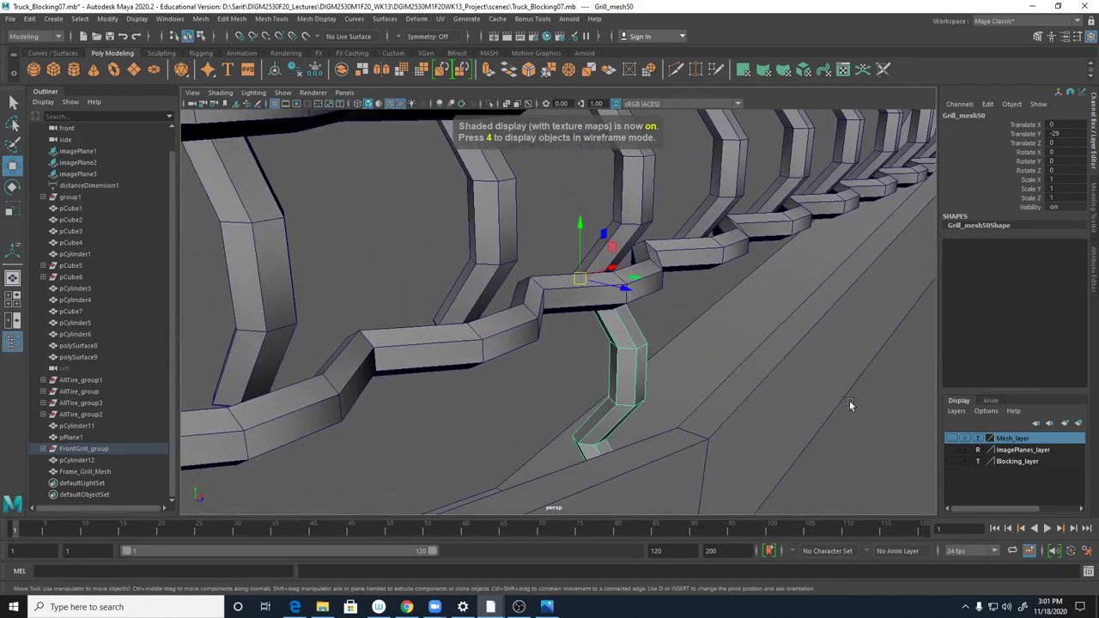
pyautogui.keyDown('alt'); pyautogui.moveTo(665, 383); pyautogui.dragTo(690, 196); pyautogui.keyUp('alt')
# - Isolate the original center vertical bar together with the short piece below it in the perspective view
pyautogui.click(615, 225)
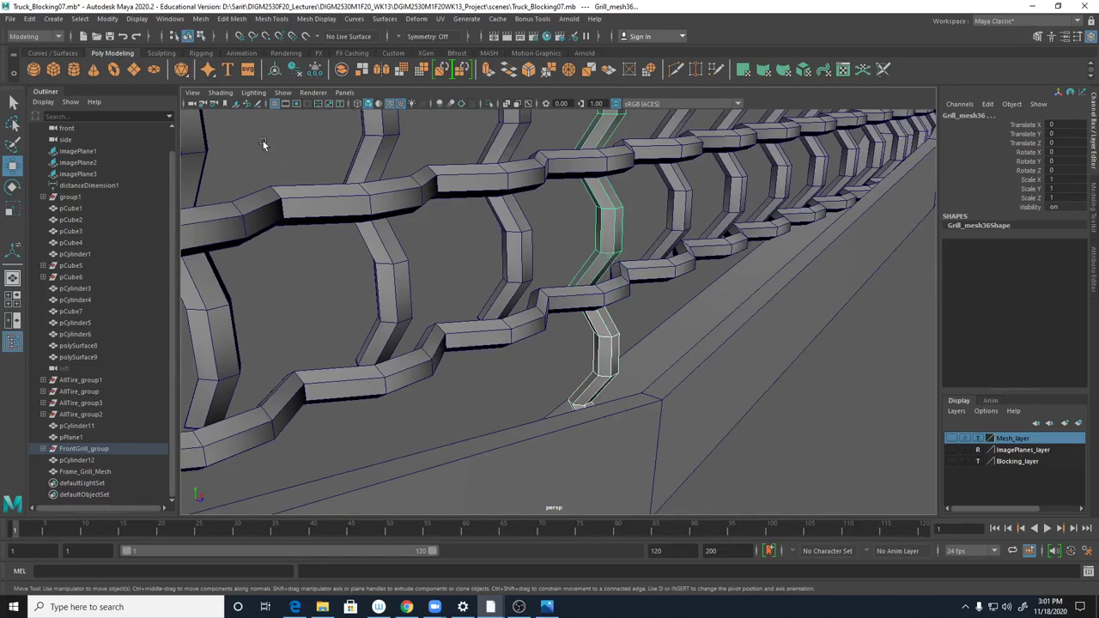
pyautogui.click(283, 92)
pyautogui.moveTo(293, 115)
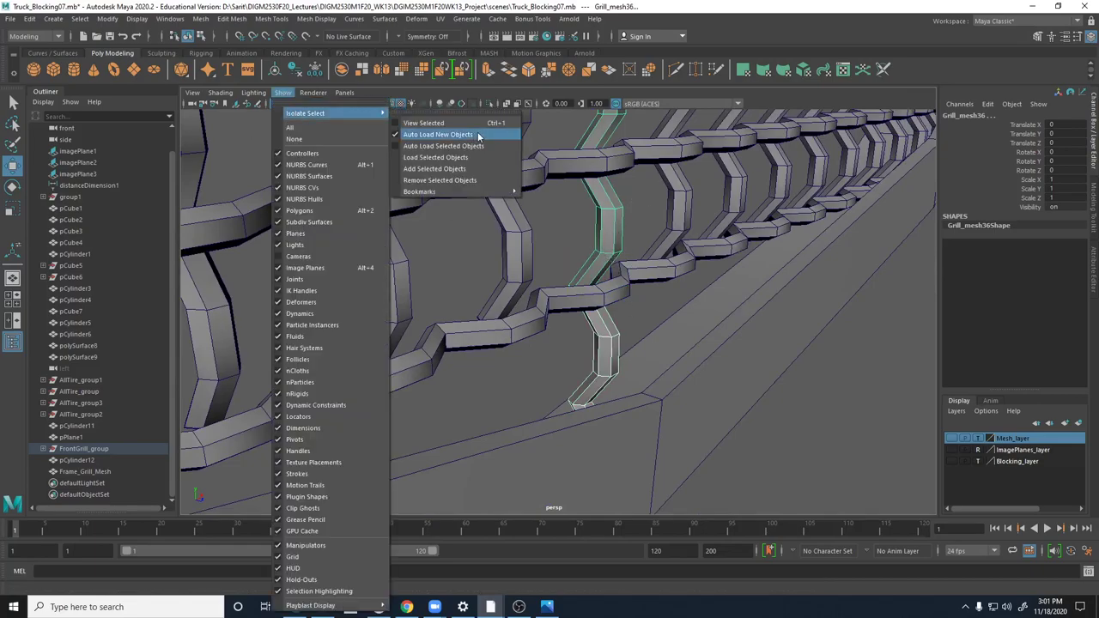
pyautogui.click(471, 125)
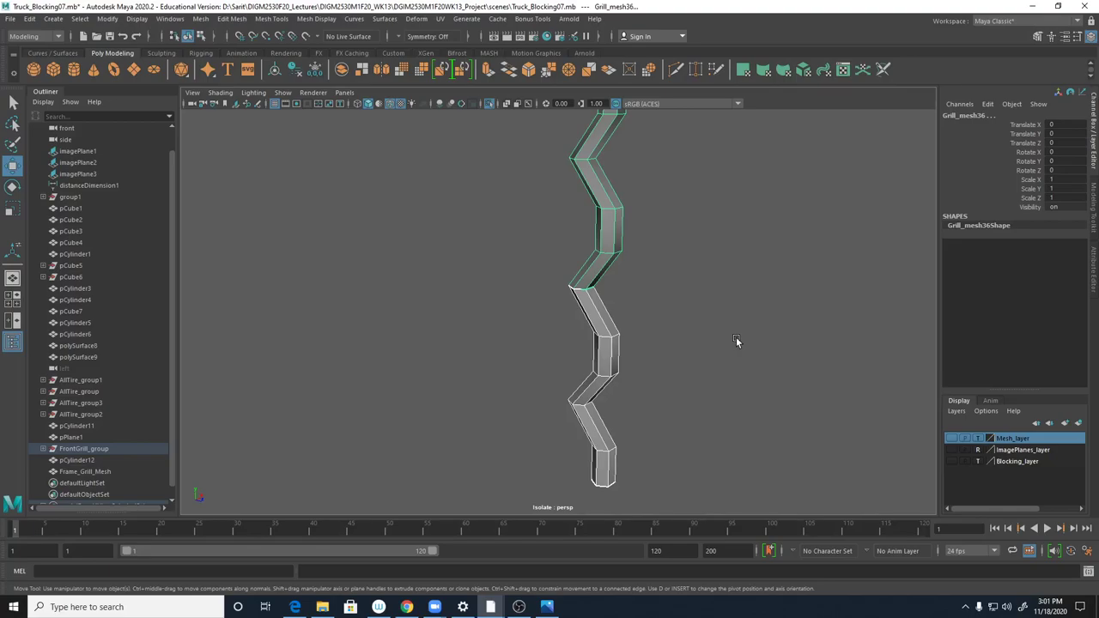
# - Combine the original center bar and the short lower piece into one mesh
pyautogui.click(673, 334)
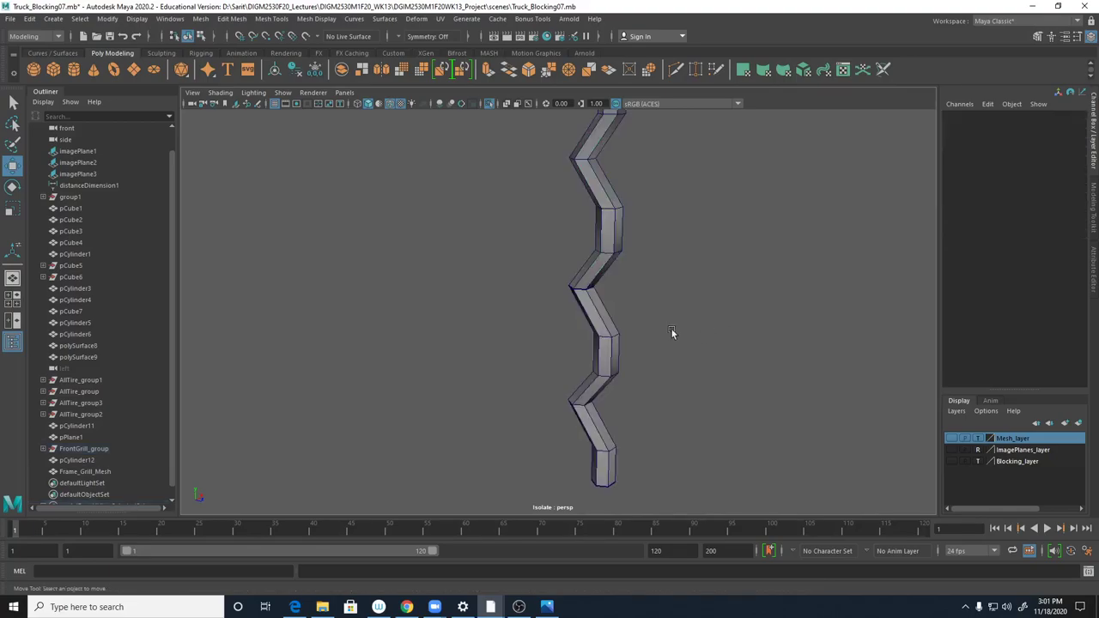
pyautogui.click(589, 301)
pyautogui.keyDown('shift'); pyautogui.rightClick(589, 297); pyautogui.keyUp('shift')
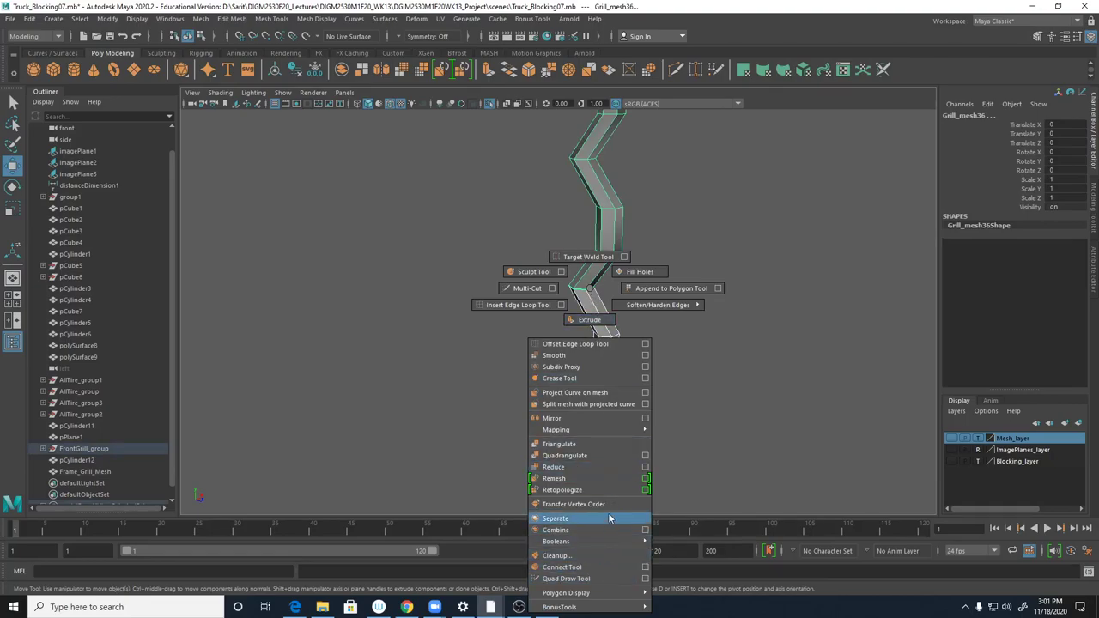
pyautogui.click(605, 530)
# - Select the ring of vertices at the combined bar's joint in wireframe and turn on the Poly Count heads-up display
pyautogui.keyDown('shift'); pyautogui.rightClick(589, 308); pyautogui.keyUp('shift')
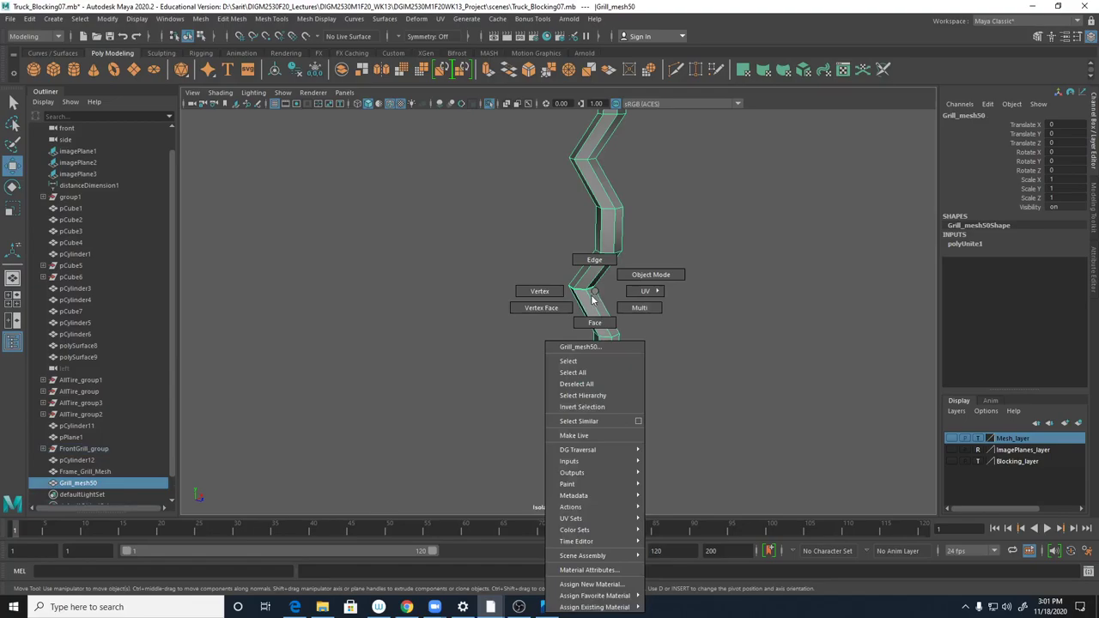
pyautogui.click(550, 293)
pyautogui.press('4')
pyautogui.moveTo(522, 260); pyautogui.dragTo(696, 328)
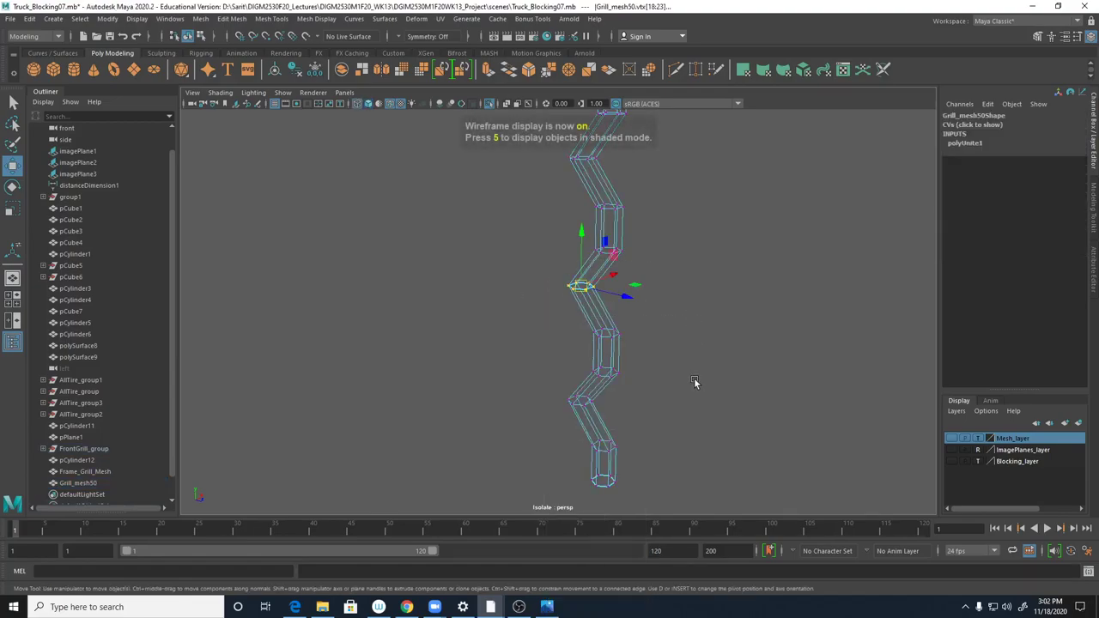
pyautogui.click(137, 19)
pyautogui.moveTo(152, 60)
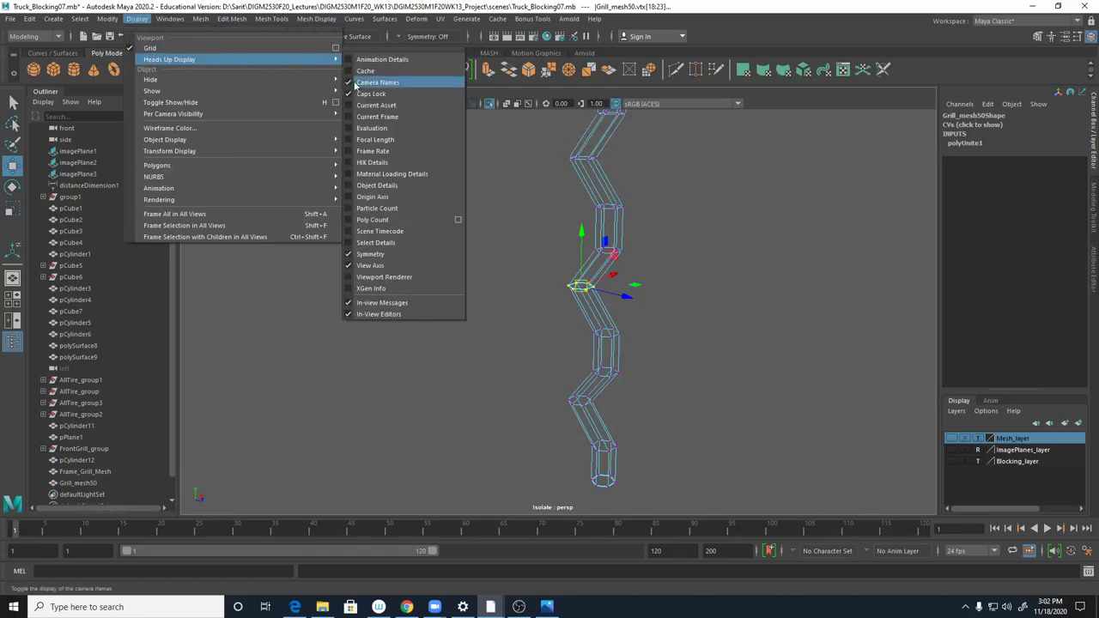
pyautogui.click(372, 220)
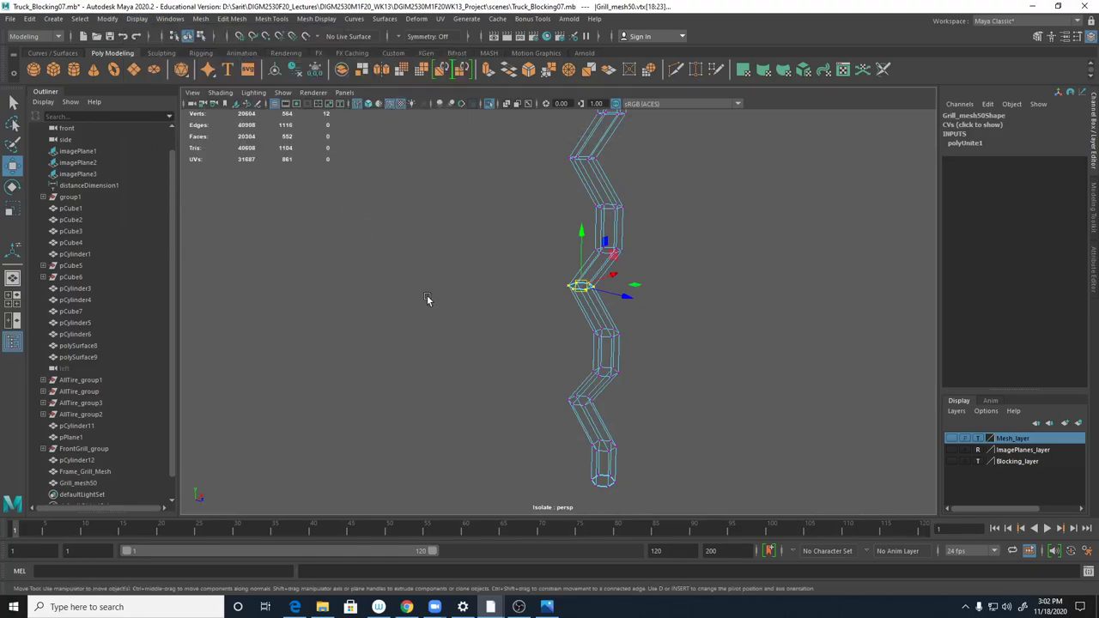
# - Merge the selected joint vertices with a distance threshold of 0.01 and return the bar to object mode
pyautogui.keyDown('alt'); pyautogui.moveTo(583, 324); pyautogui.dragTo(691, 342, button='right'); pyautogui.keyUp('alt')
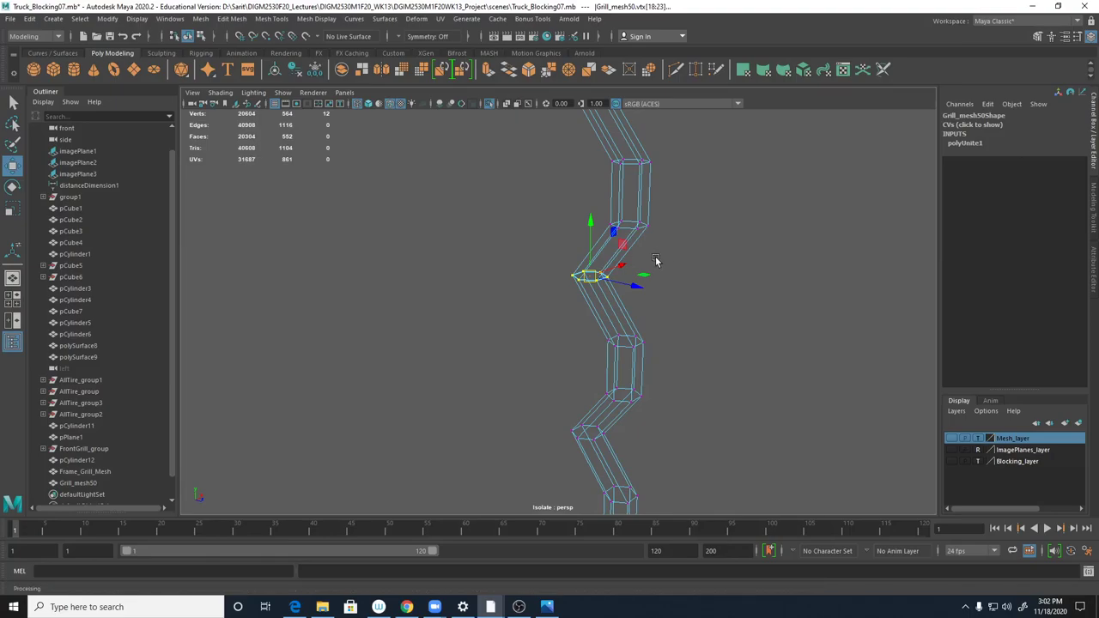
pyautogui.keyDown('shift'); pyautogui.rightClick(601, 276); pyautogui.keyUp('shift')
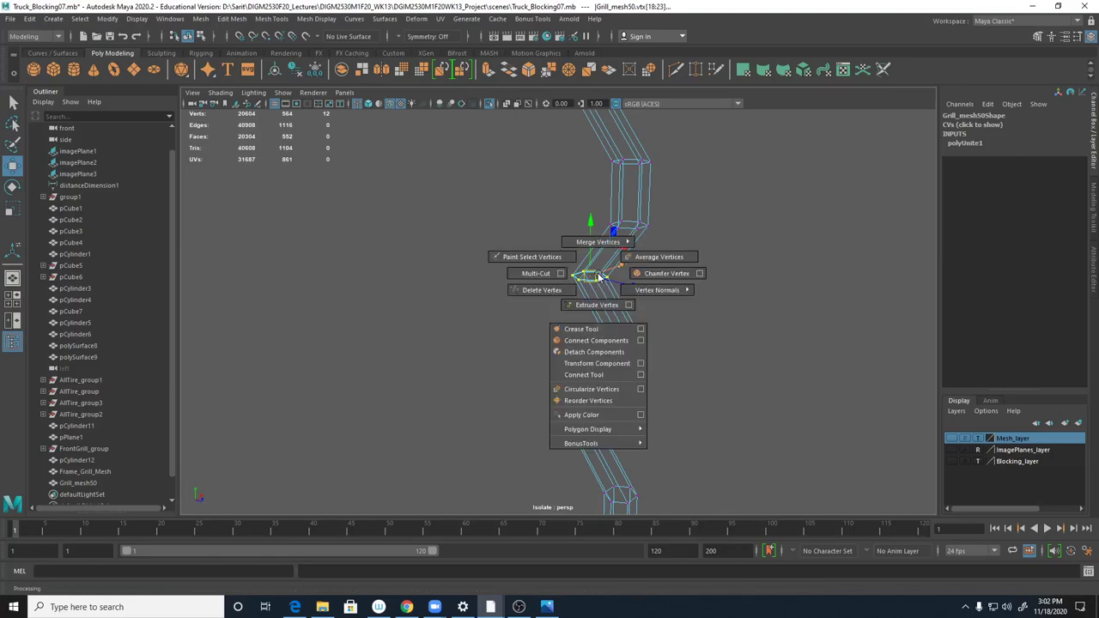
pyautogui.moveTo(607, 244)
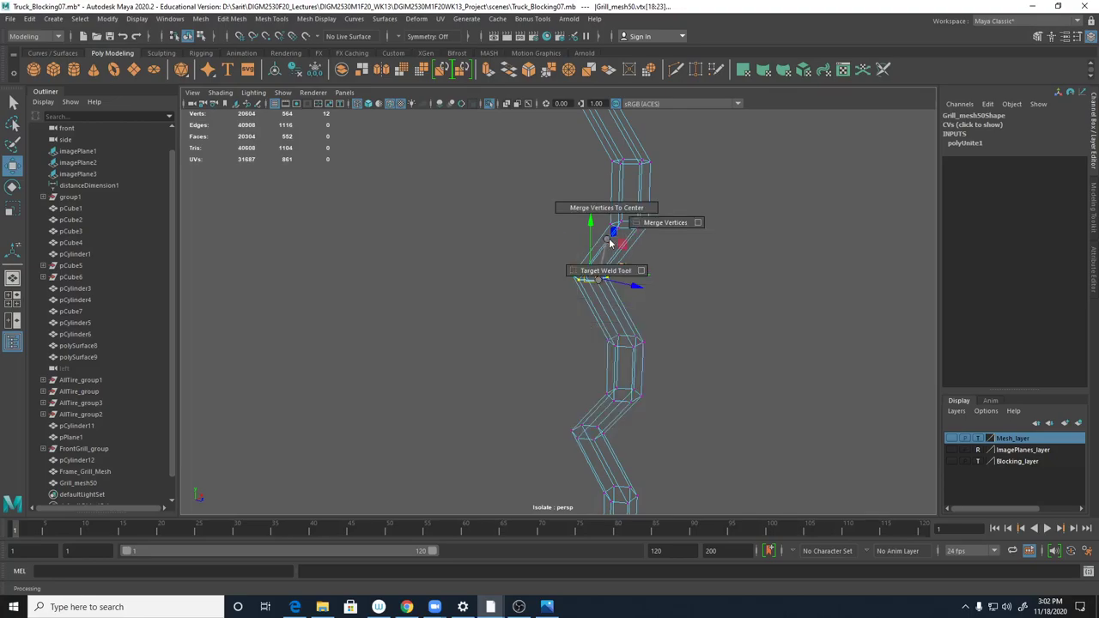
pyautogui.click(668, 222)
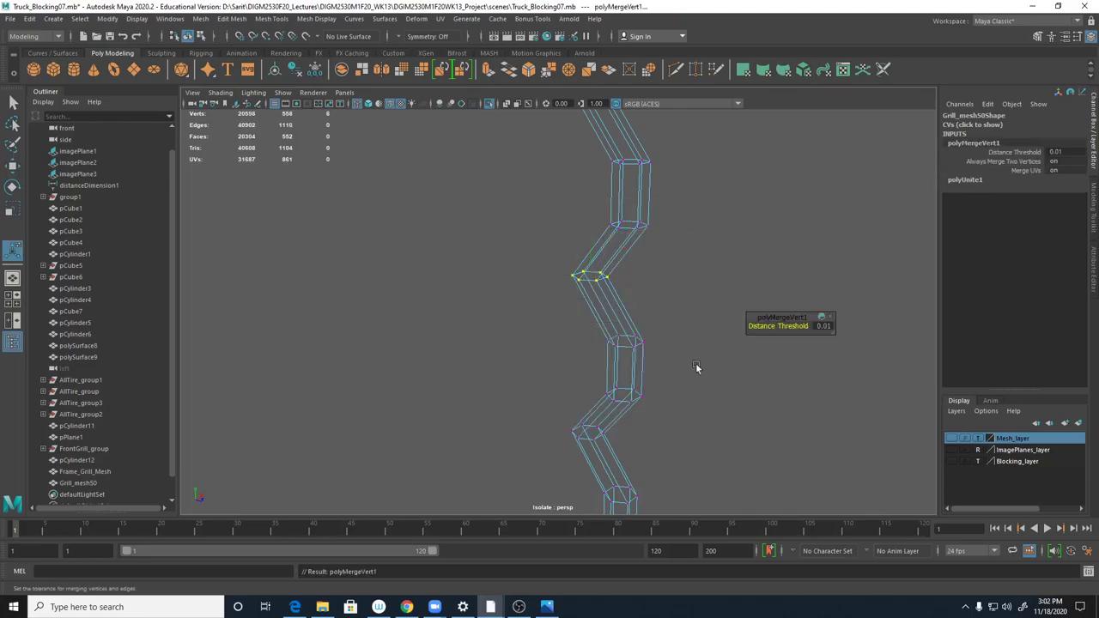
pyautogui.moveTo(620, 249); pyautogui.dragTo(674, 225, button='right')
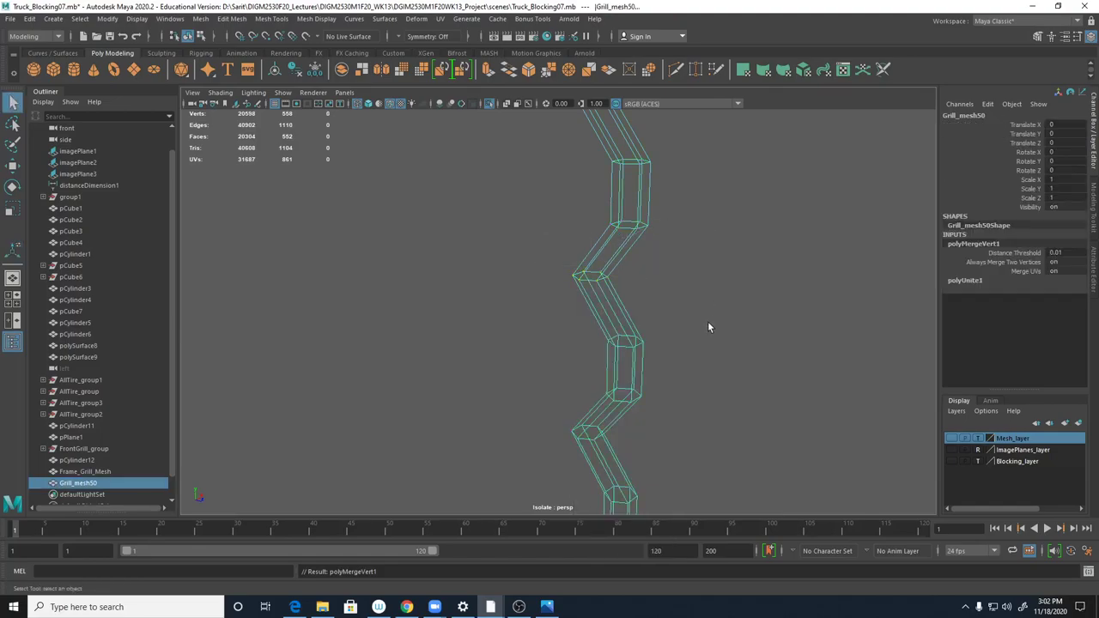
# - End the isolation to show the whole grille and delete the extended center bar's construction history in the front view
pyautogui.hotkey('ctrl', '1')
pyautogui.keyDown('alt'); pyautogui.moveTo(732, 319); pyautogui.dragTo(681, 348, button='right'); pyautogui.keyUp('alt')
pyautogui.keyDown('alt'); pyautogui.moveTo(680, 353); pyautogui.dragTo(628, 344); pyautogui.keyUp('alt')
pyautogui.press('space')
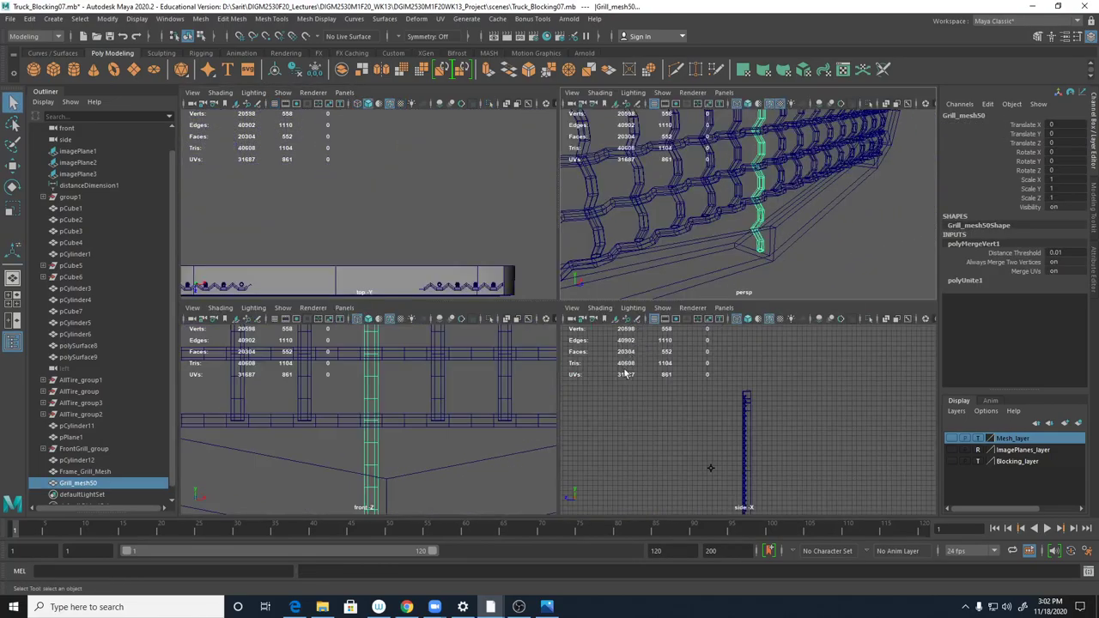
pyautogui.press('space')
pyautogui.keyDown('alt'); pyautogui.moveTo(746, 305); pyautogui.dragTo(417, 261, button='right'); pyautogui.keyUp('alt')
pyautogui.keyDown('alt'); pyautogui.moveTo(704, 345); pyautogui.dragTo(711, 403, button='middle'); pyautogui.keyUp('alt')
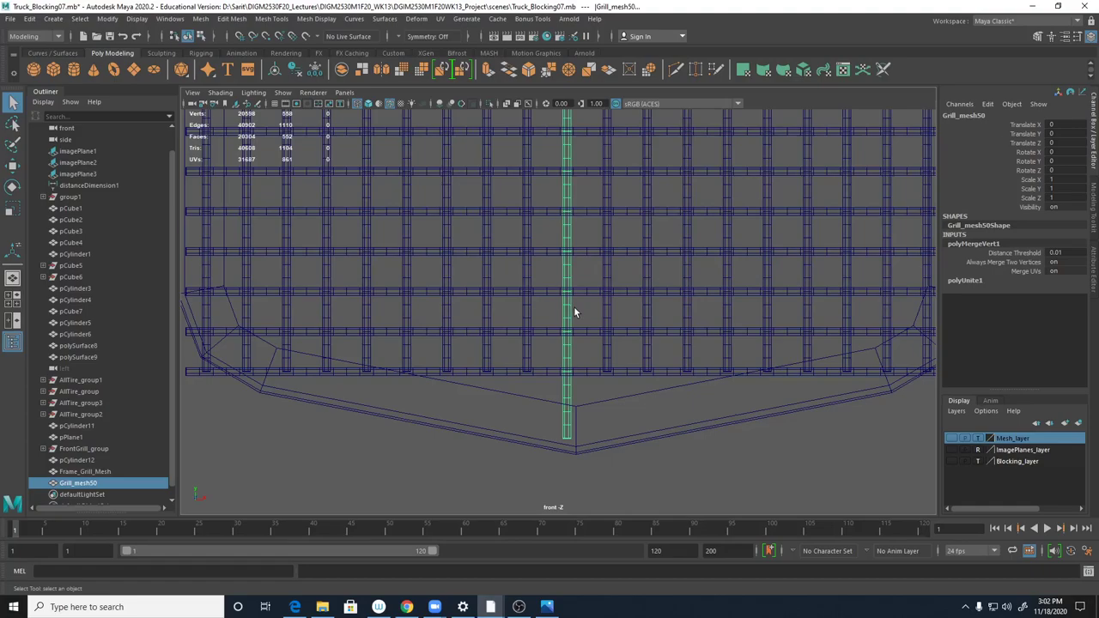
pyautogui.click(29, 18)
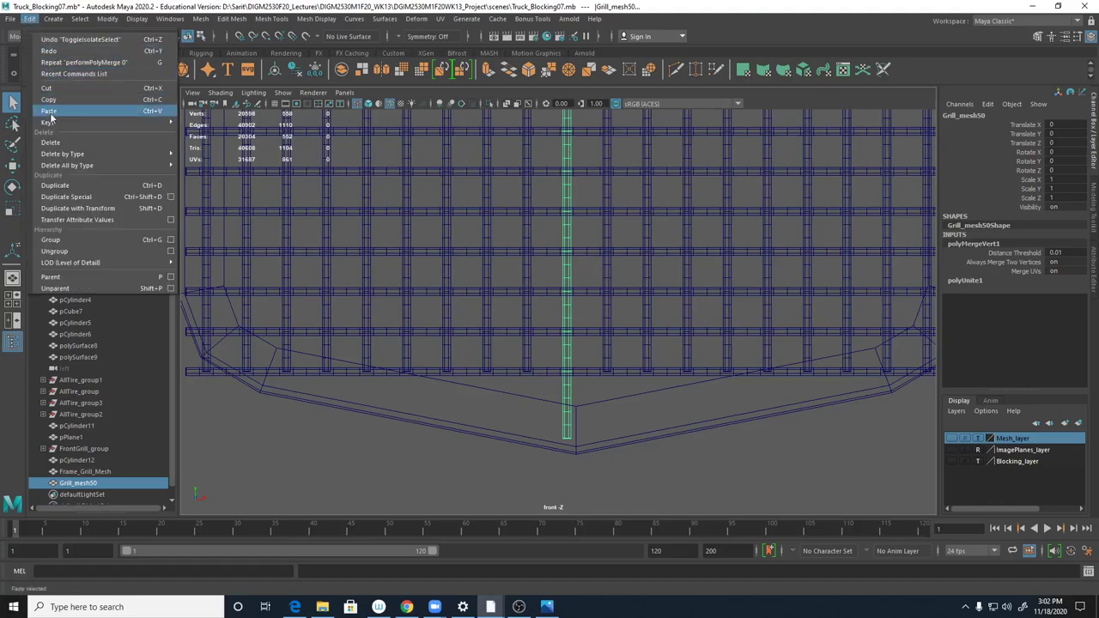
pyautogui.moveTo(62, 155)
pyautogui.click(260, 156)
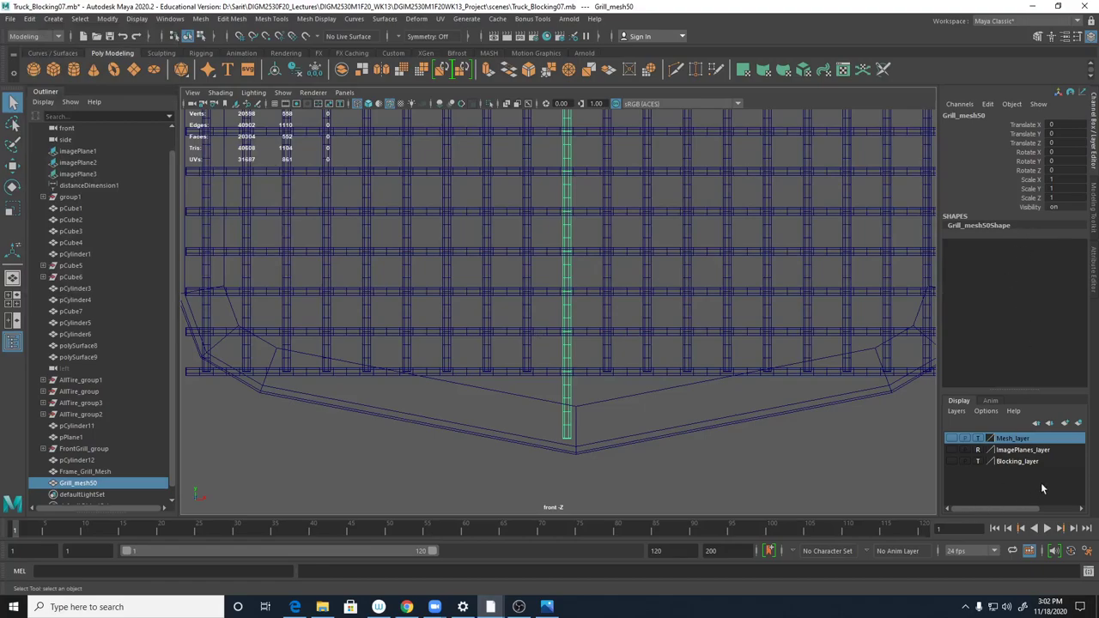
pyautogui.hotkey('shift', 'd')
pyautogui.hotkey('shift', 'd')
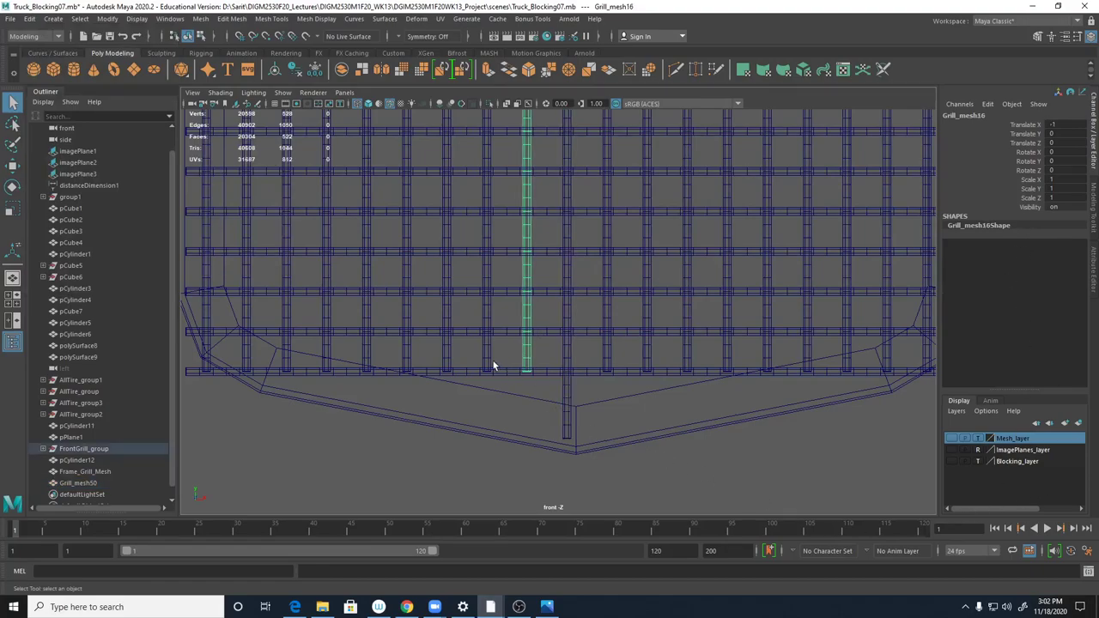
pyautogui.hotkey('shift', 'd')
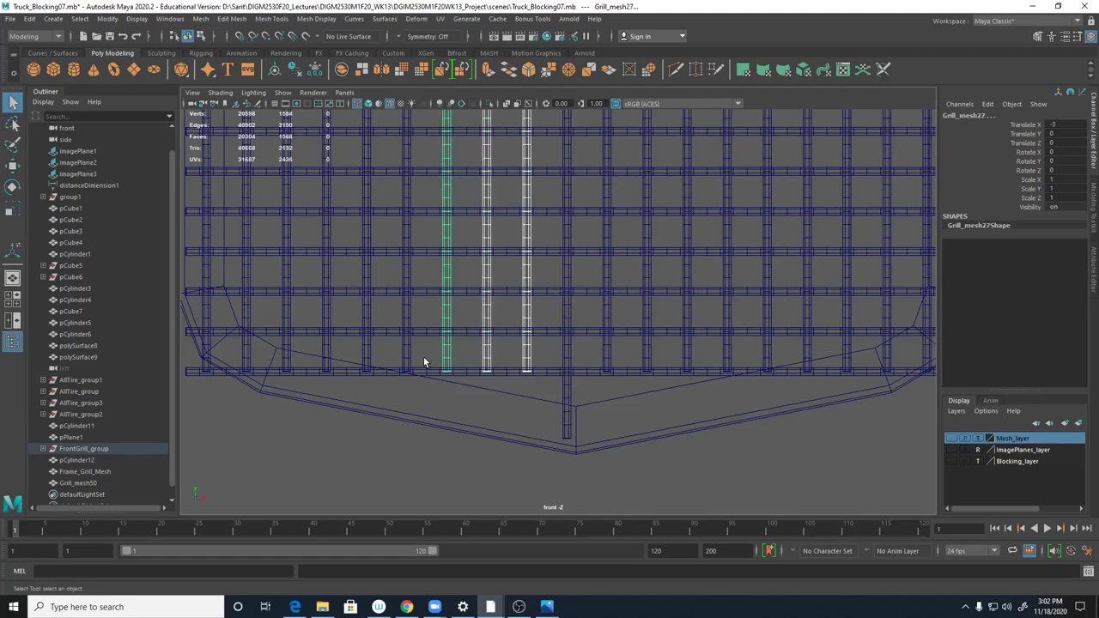
pyautogui.hotkey('shift', 'd')
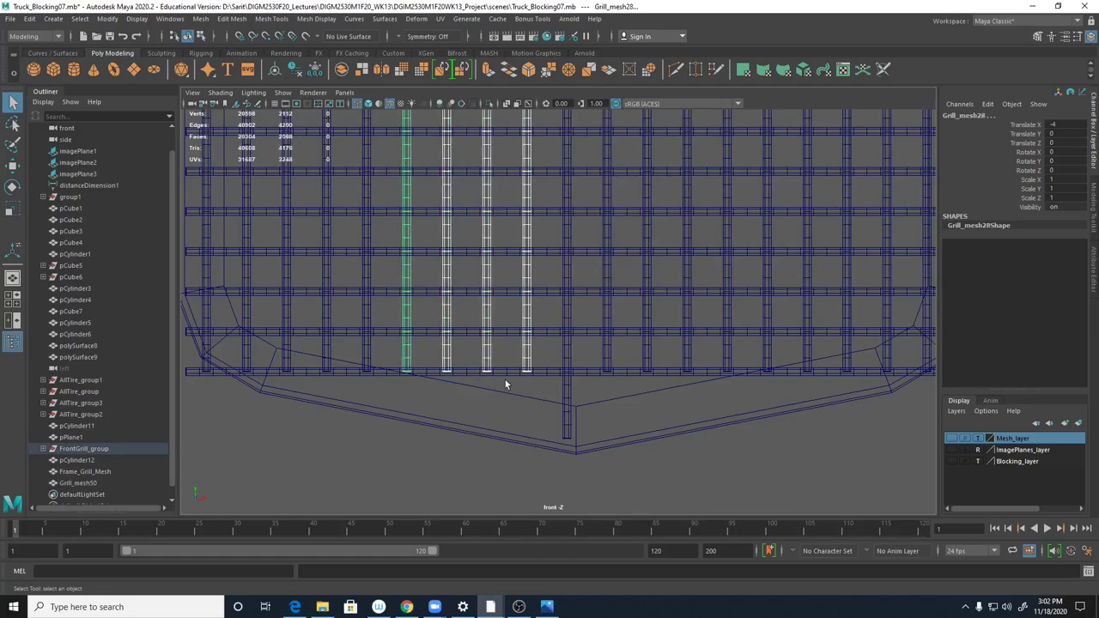
# - Try to duplicate the extended center bar and move the copy about 1.02 units left onto the neighboring bar
pyautogui.click(567, 398)
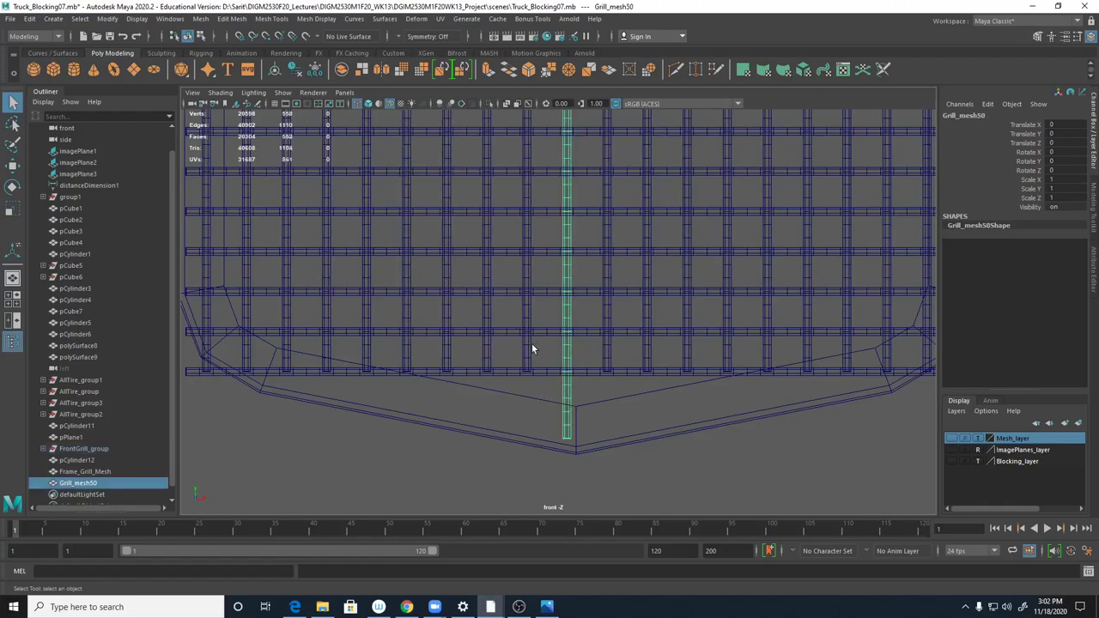
pyautogui.press('w')
pyautogui.scroll(-1, 567, 385)
pyautogui.scroll(-6, 567, 391)
pyautogui.press('w')
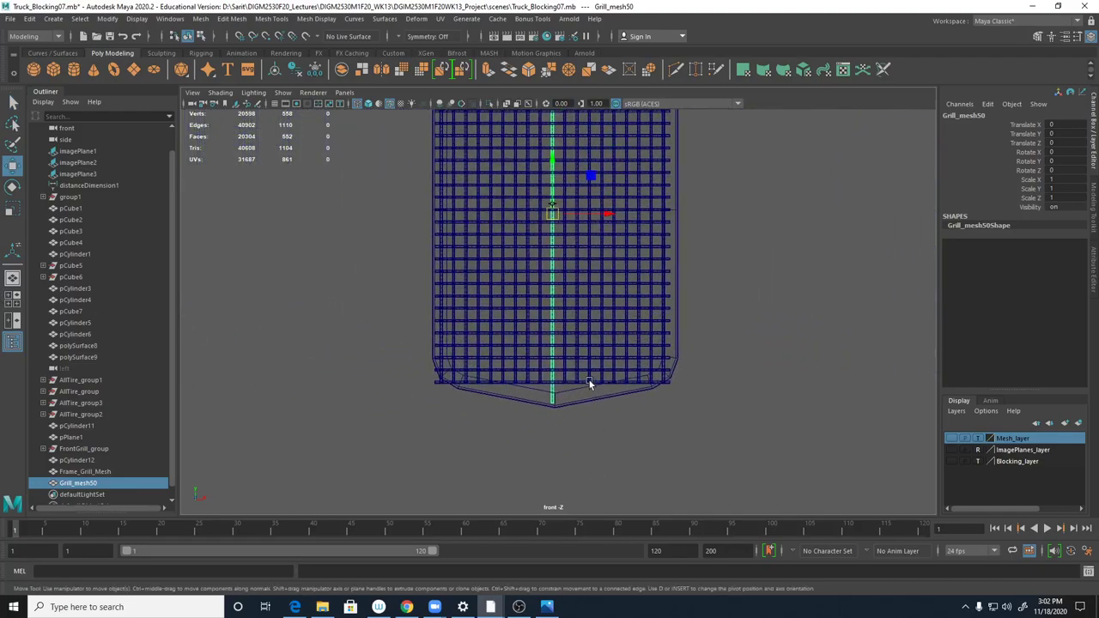
pyautogui.hotkey('ctrl', 'd')
pyautogui.moveTo(609, 213); pyautogui.dragTo(596, 224)
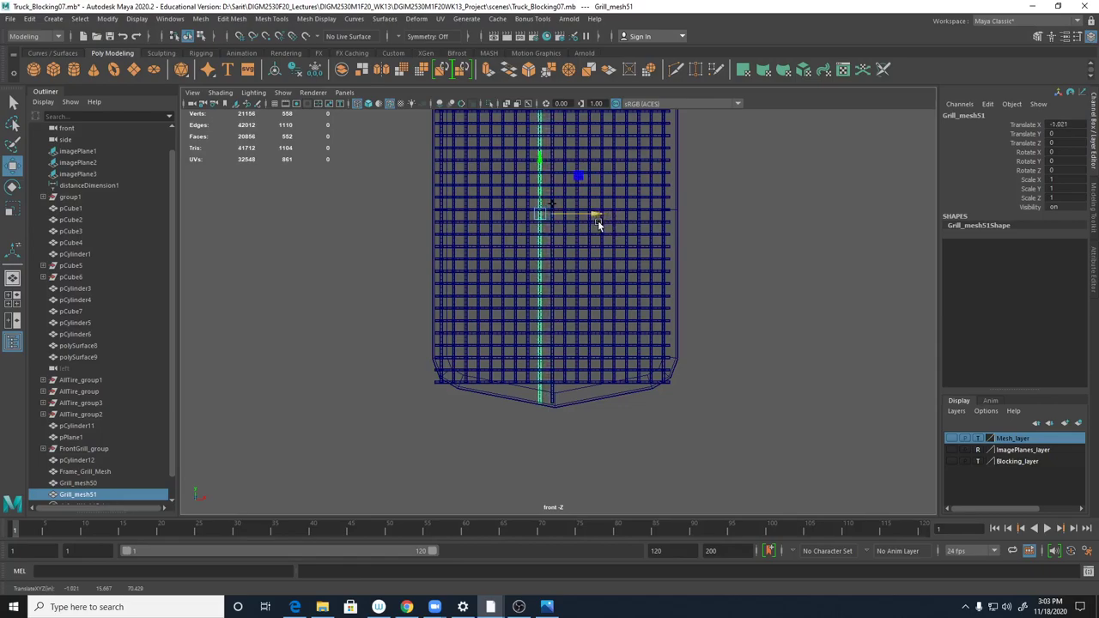
pyautogui.doubleClick(1068, 124)
# - Undo the last position changes of the duplicated bar and delete the duplicate
pyautogui.hotkey('ctrl', 'z')
pyautogui.hotkey('ctrl', 'z')
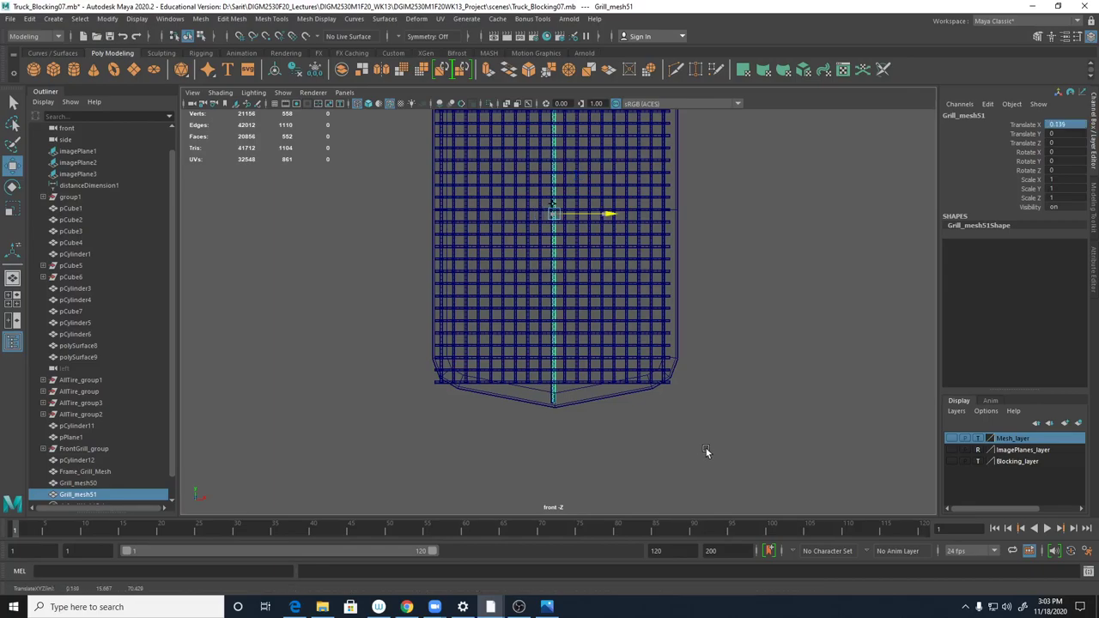
pyautogui.hotkey('ctrl', 'z')
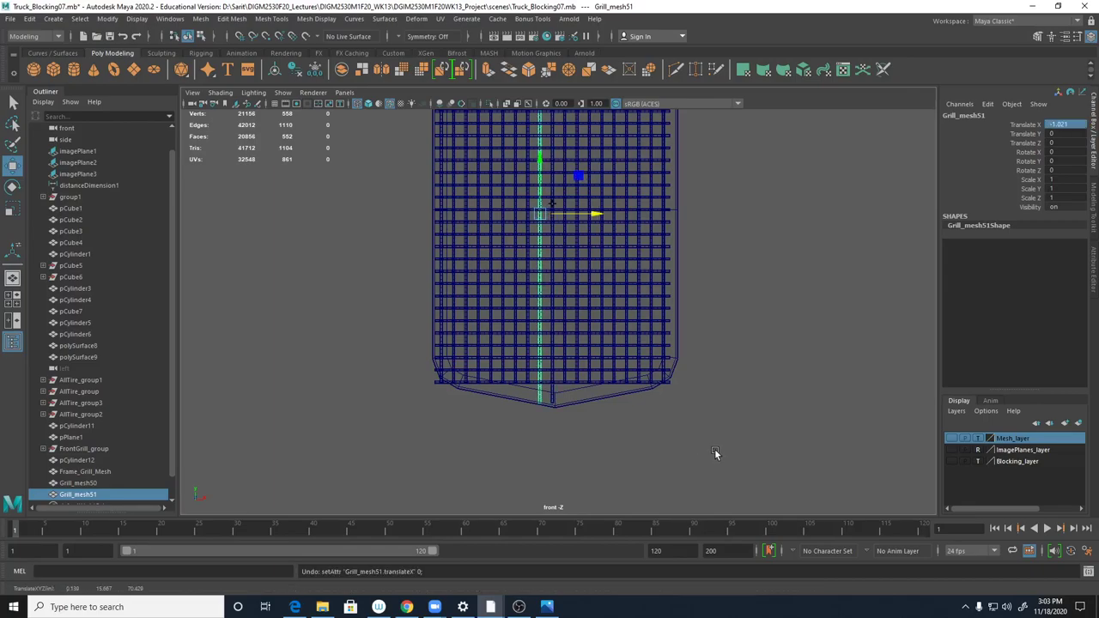
pyautogui.press('Delete')
# - Delete the four short vertical grille bars immediately left of the extended center bar
pyautogui.scroll(4, 611, 454)
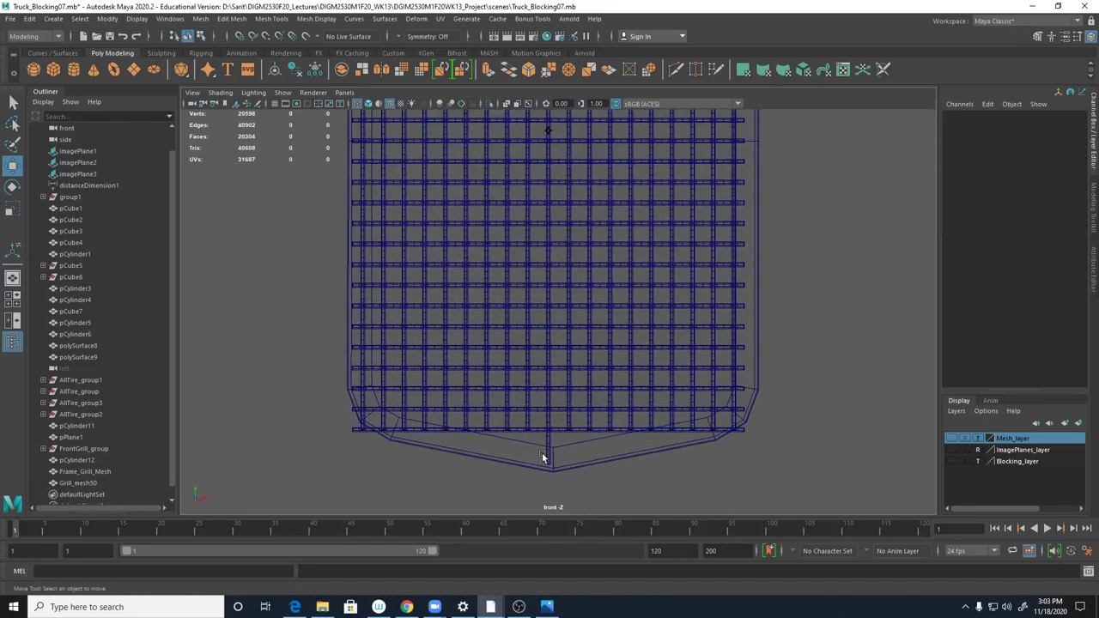
pyautogui.click(528, 421)
pyautogui.press('q')
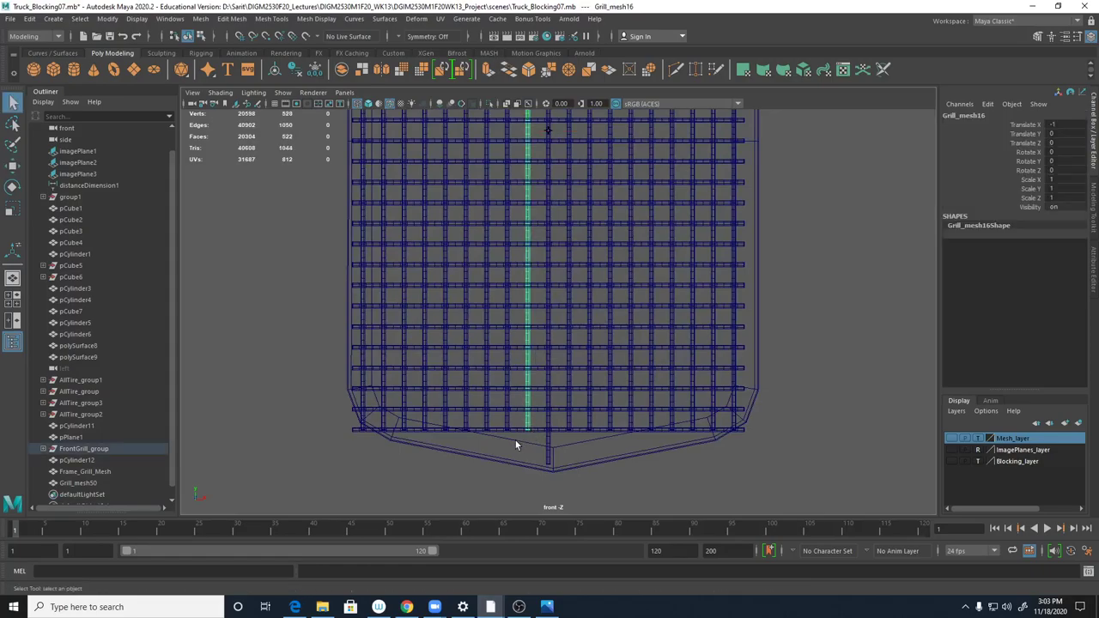
pyautogui.keyDown('shift'); pyautogui.click(507, 417); pyautogui.keyUp('shift')
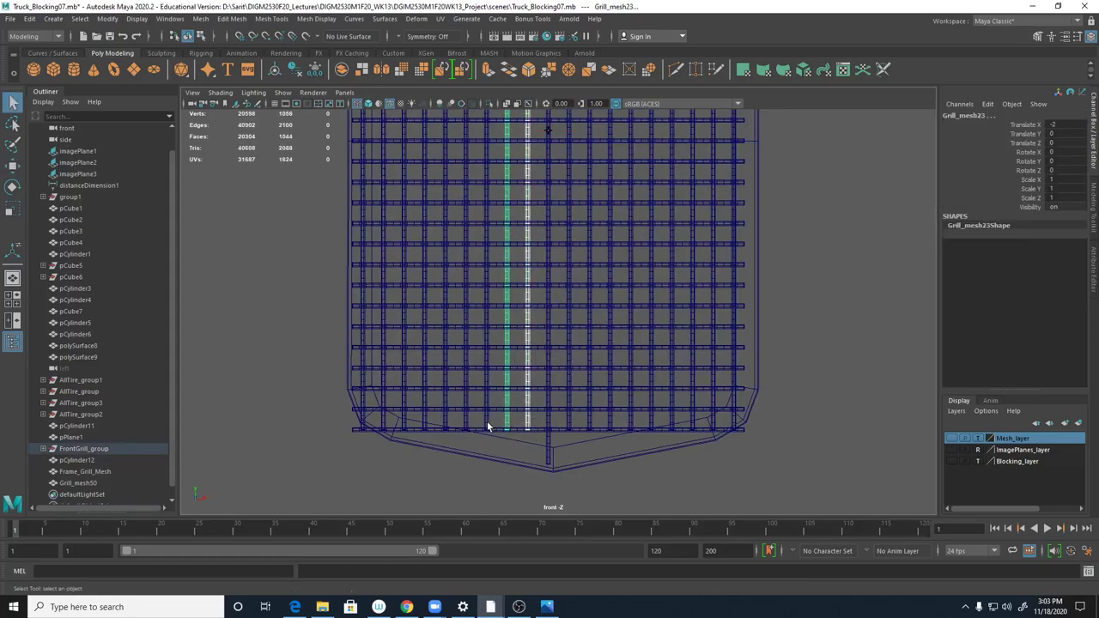
pyautogui.keyDown('shift'); pyautogui.click(487, 420); pyautogui.keyUp('shift')
pyautogui.keyDown('shift'); pyautogui.click(467, 419); pyautogui.keyUp('shift')
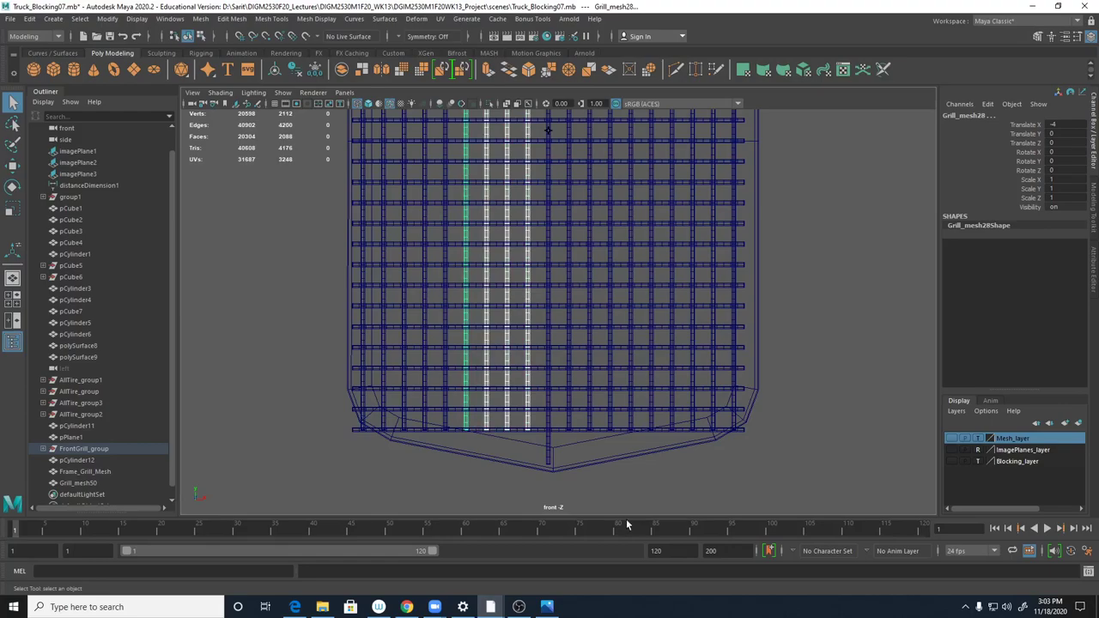
pyautogui.press('Delete')
# - Make four copies of the extended center bar with Duplicate Special, using an X translate offset of -1
pyautogui.scroll(-5, 461, 418)
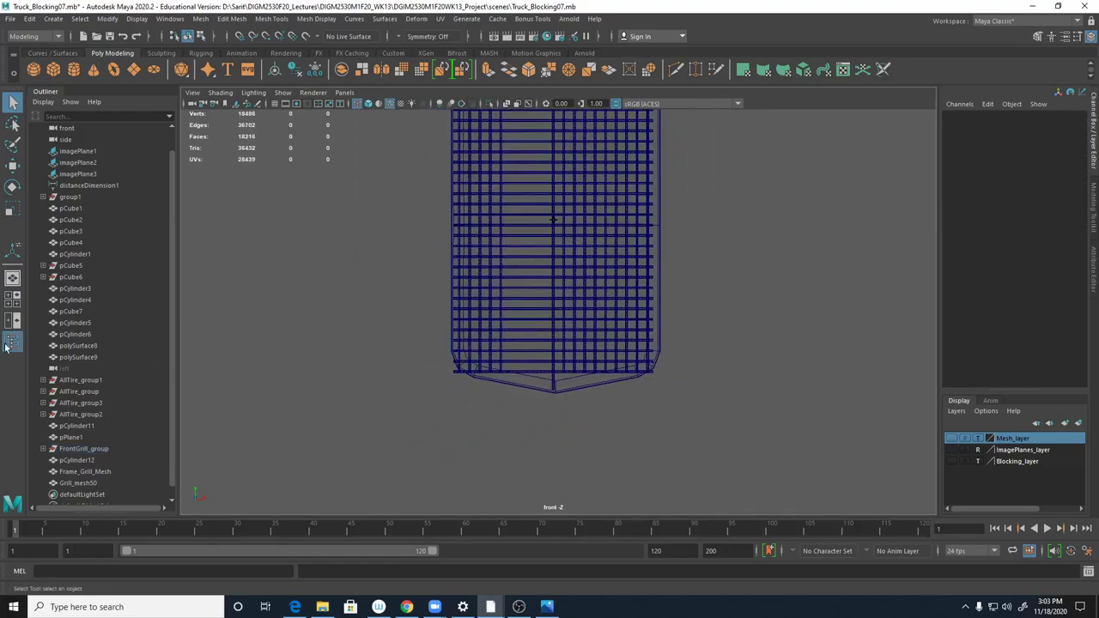
pyautogui.click(548, 269)
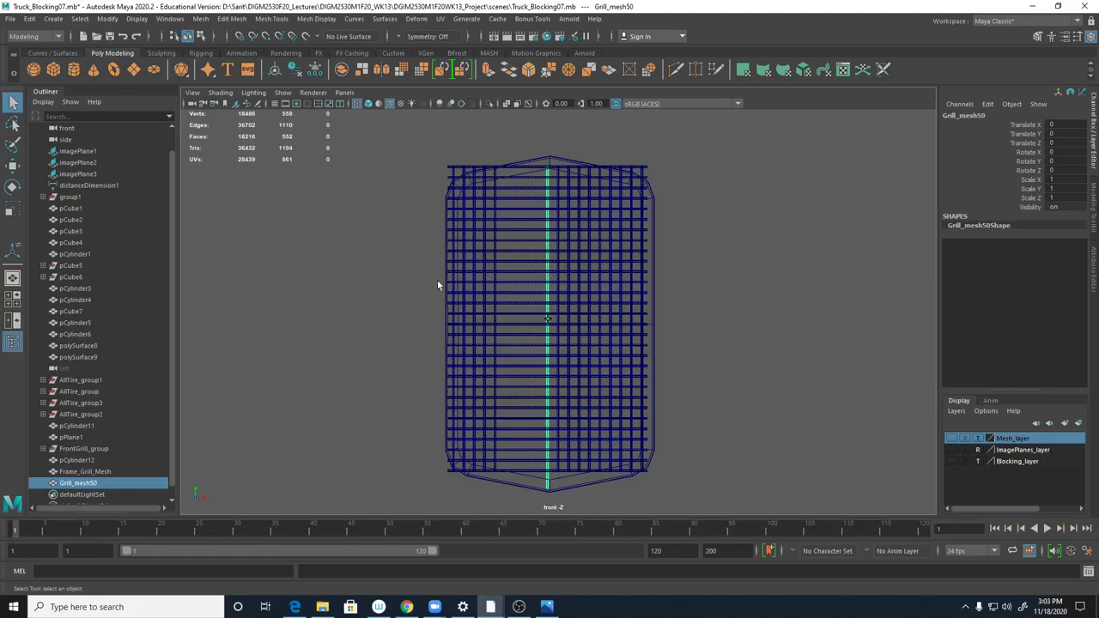
pyautogui.click(30, 19)
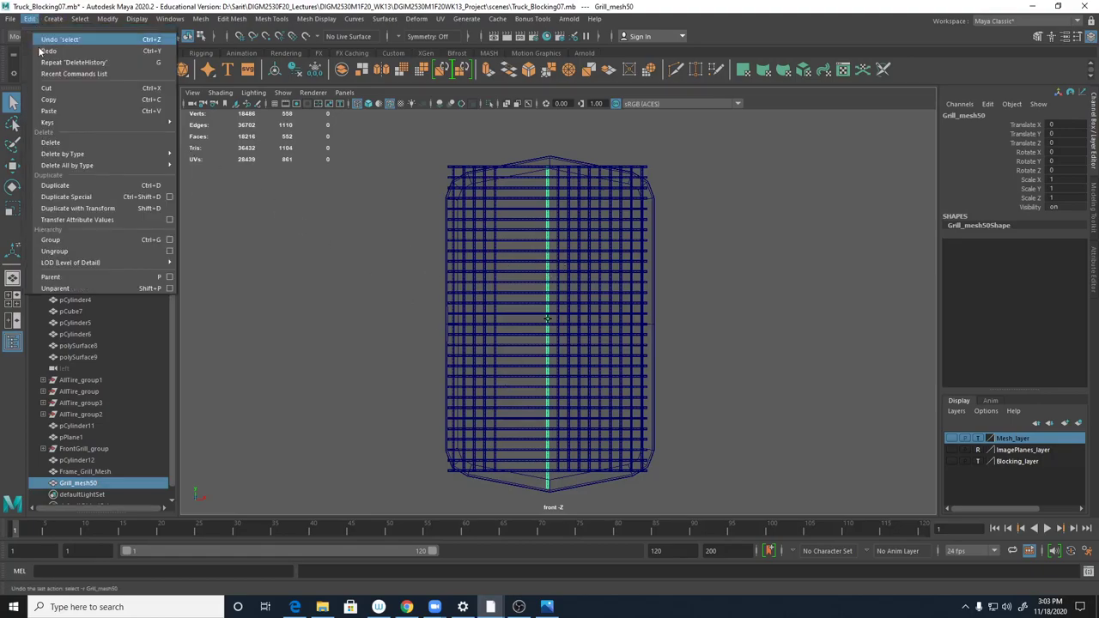
pyautogui.click(169, 198)
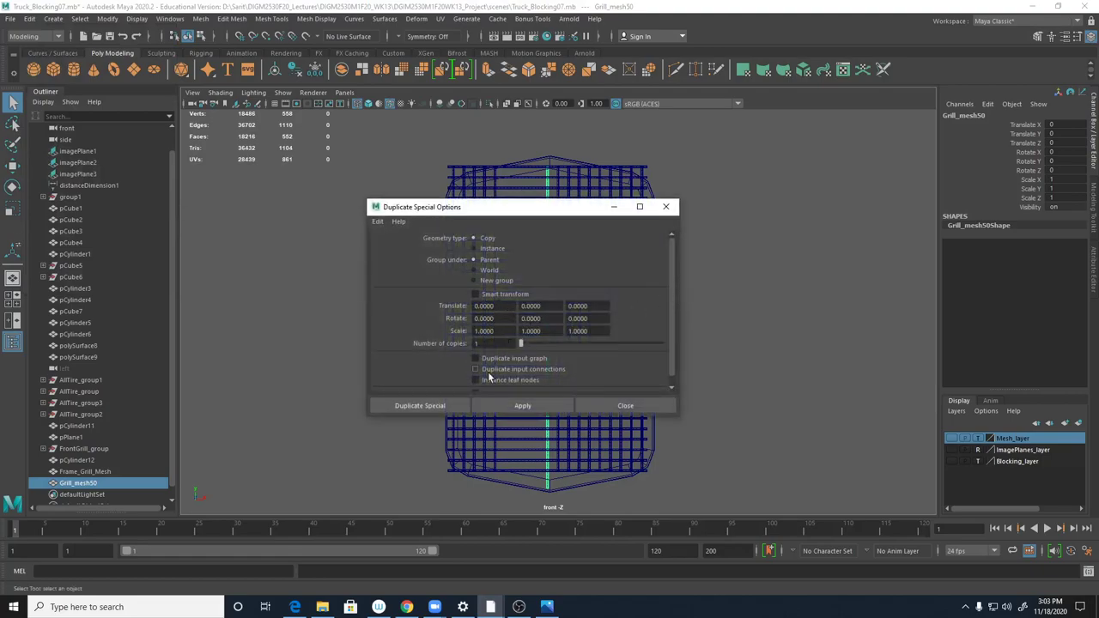
pyautogui.doubleClick(512, 306)
pyautogui.write('-1')
pyautogui.press('Return')
pyautogui.scroll(-1, 541, 359)
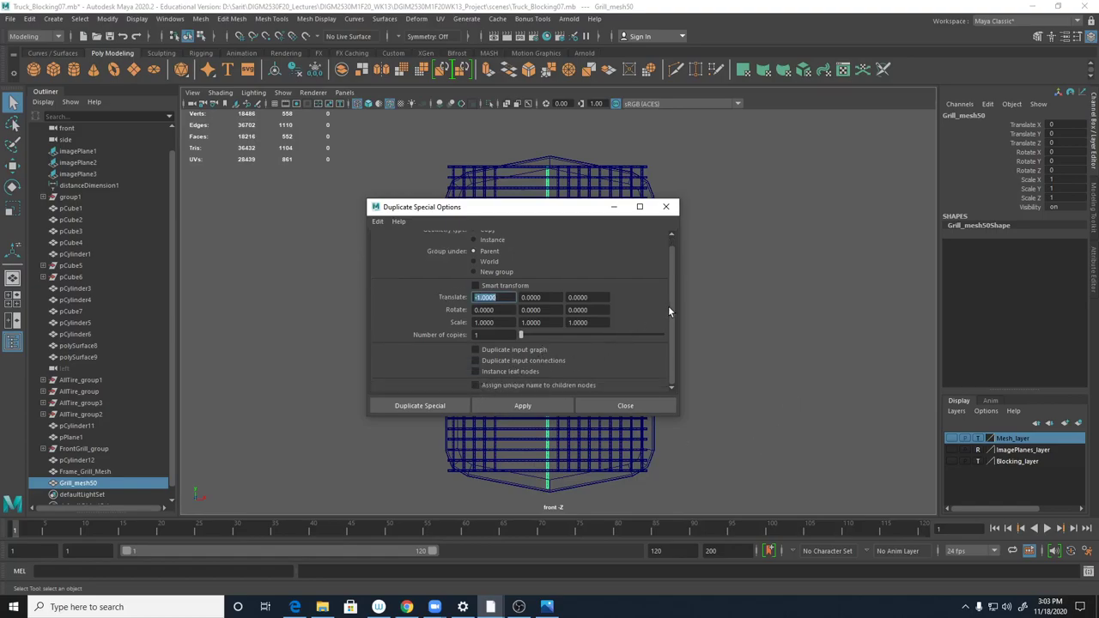
pyautogui.click(495, 334)
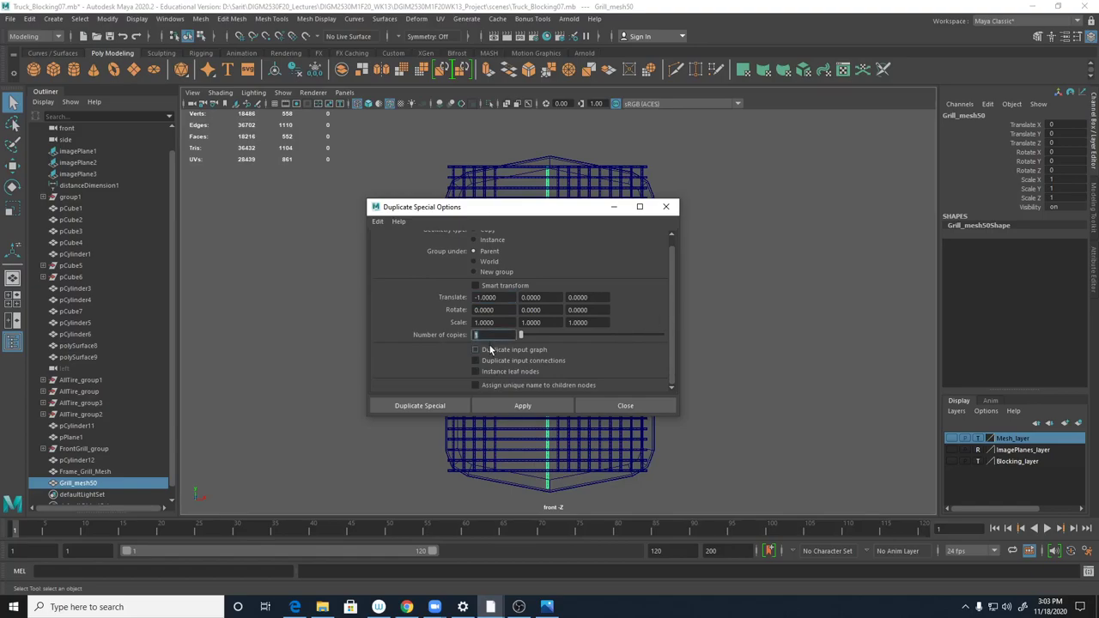
pyautogui.write('4')
pyautogui.click(494, 405)
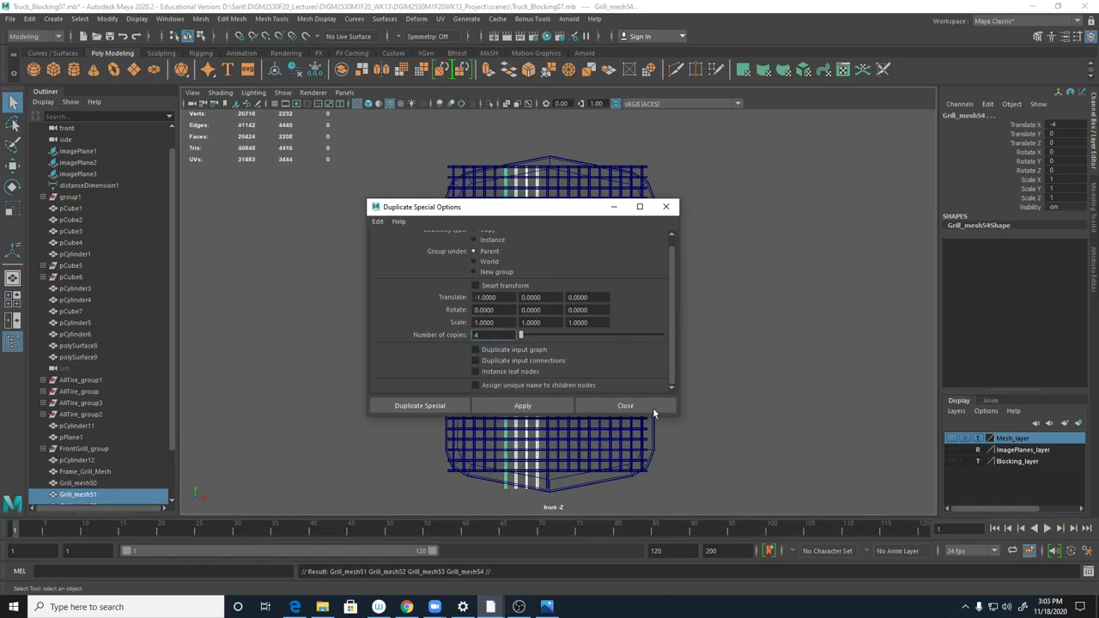
pyautogui.click(665, 209)
# - Delete the four short vertical grille bars immediately right of the extended center bar
pyautogui.keyDown('alt'); pyautogui.moveTo(606, 466); pyautogui.dragTo(530, 401, button='middle'); pyautogui.keyUp('alt')
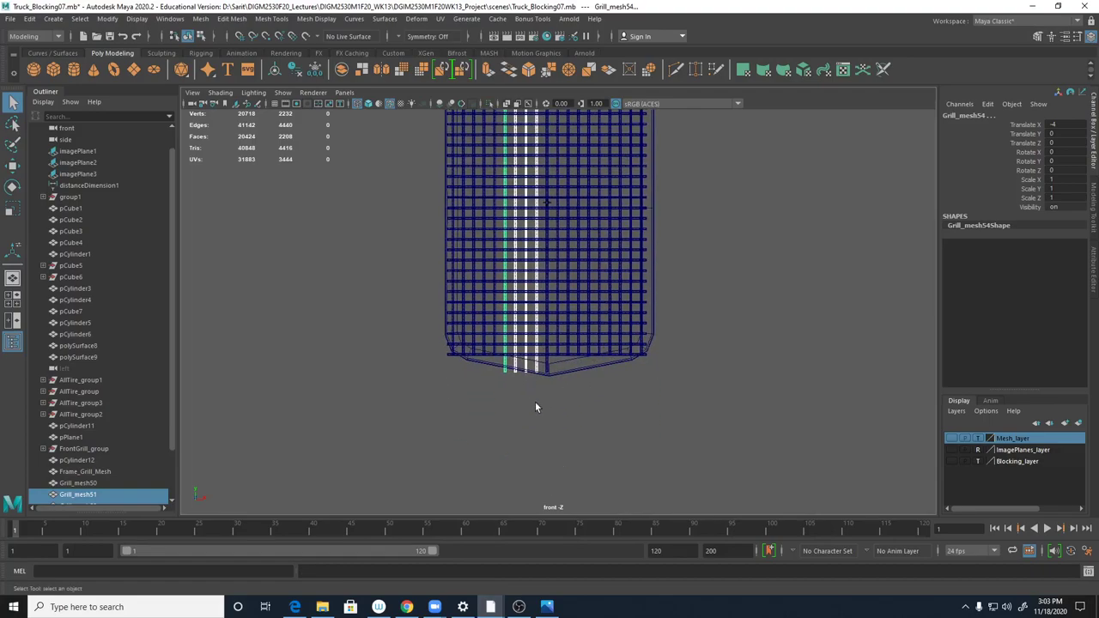
pyautogui.scroll(3, 608, 409)
pyautogui.click(555, 387)
pyautogui.keyDown('shift'); pyautogui.click(577, 390); pyautogui.keyUp('shift')
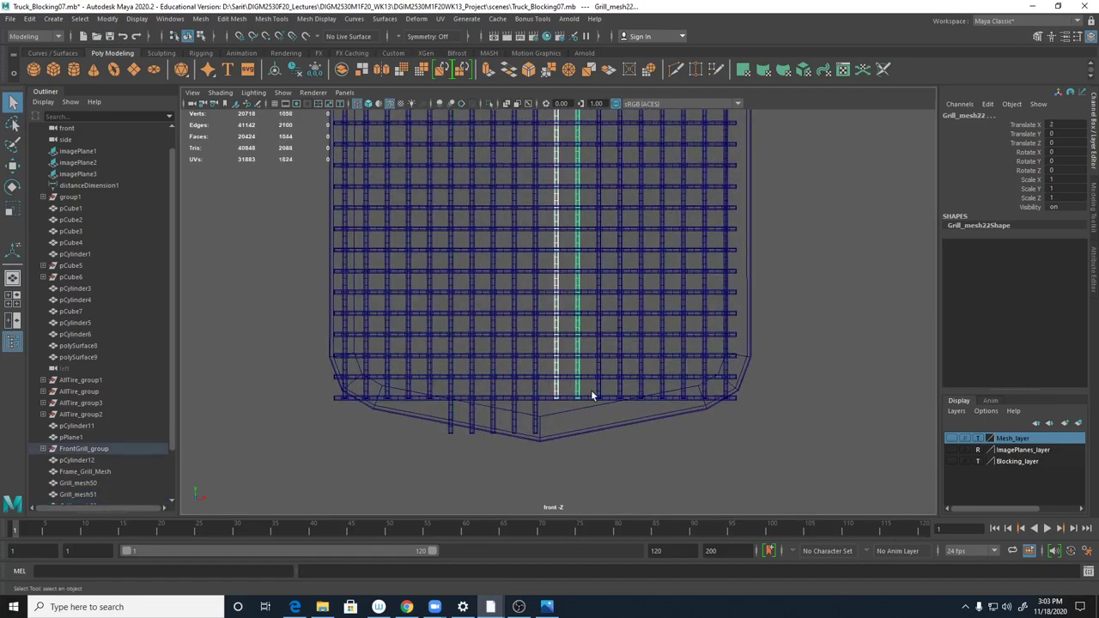
pyautogui.keyDown('shift'); pyautogui.click(598, 387); pyautogui.keyUp('shift')
pyautogui.keyDown('shift'); pyautogui.click(621, 388); pyautogui.keyUp('shift')
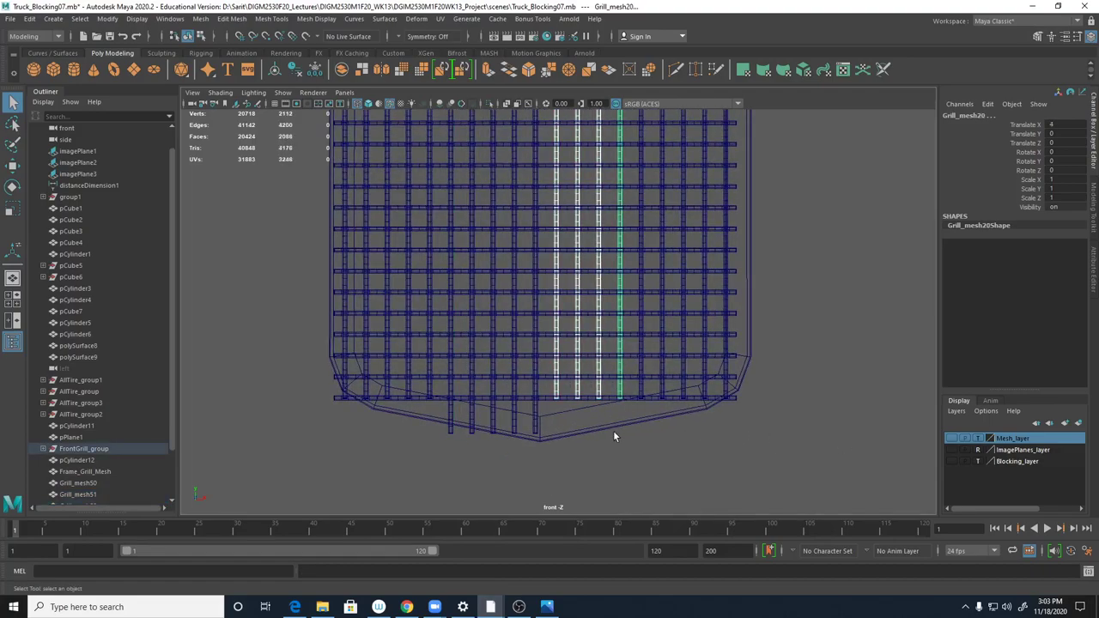
pyautogui.press('Delete')
# - Make four copies of the extended center bar with Duplicate Special, using an X translate offset of 1
pyautogui.click(536, 387)
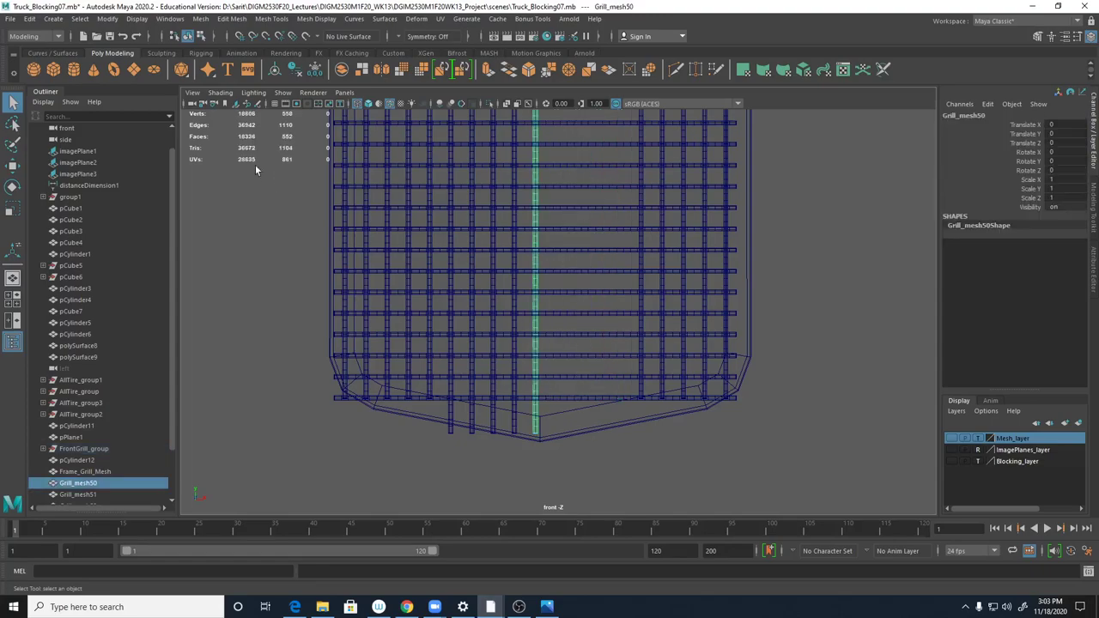
pyautogui.click(30, 19)
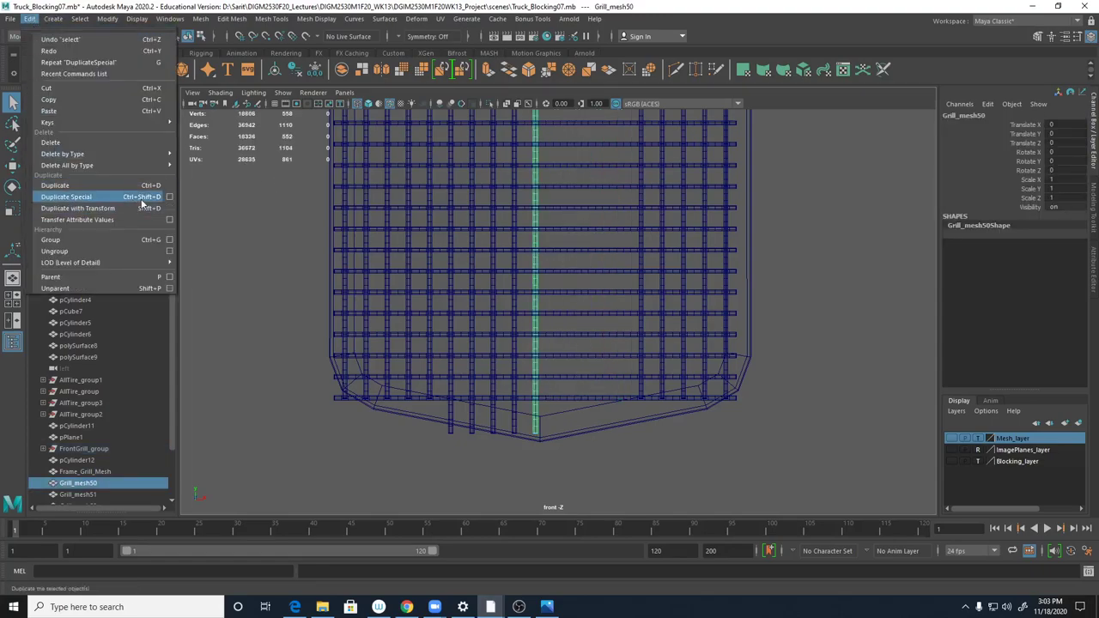
pyautogui.click(168, 198)
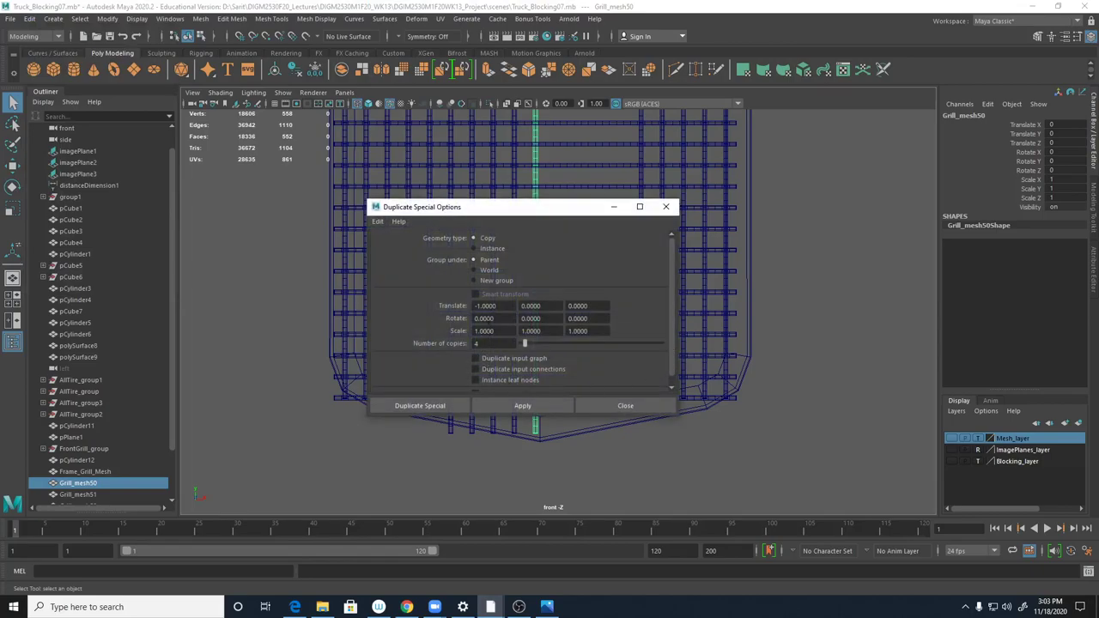
pyautogui.doubleClick(478, 306)
pyautogui.write('1')
pyautogui.press('Return')
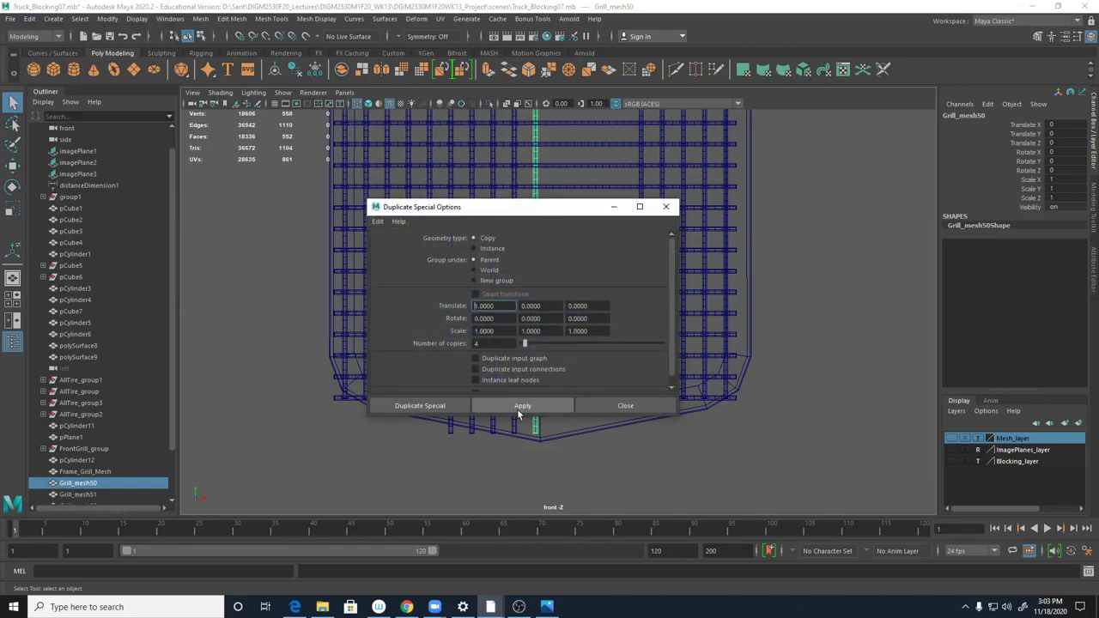
pyautogui.click(515, 405)
pyautogui.click(620, 406)
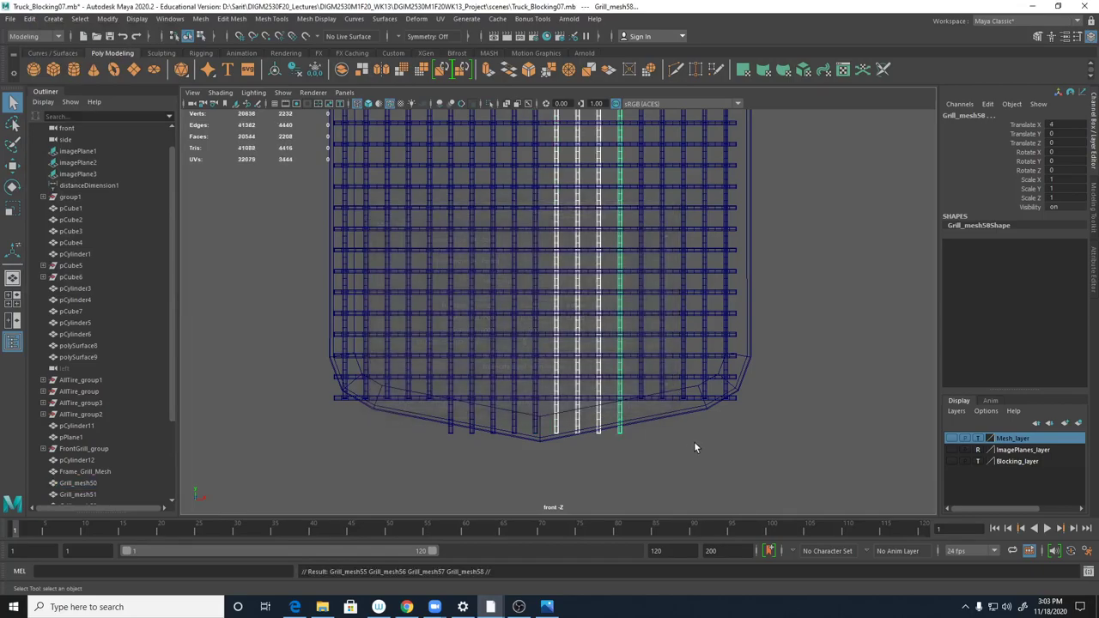
# - Examine in shaded display how the extended bars' lower ends sit against the frame's pointed bottom, then return to wireframe
pyautogui.keyDown('alt'); pyautogui.moveTo(702, 418); pyautogui.dragTo(695, 499, button='middle'); pyautogui.keyUp('alt')
pyautogui.keyDown('alt'); pyautogui.moveTo(694, 473); pyautogui.dragTo(655, 429, button='right'); pyautogui.keyUp('alt')
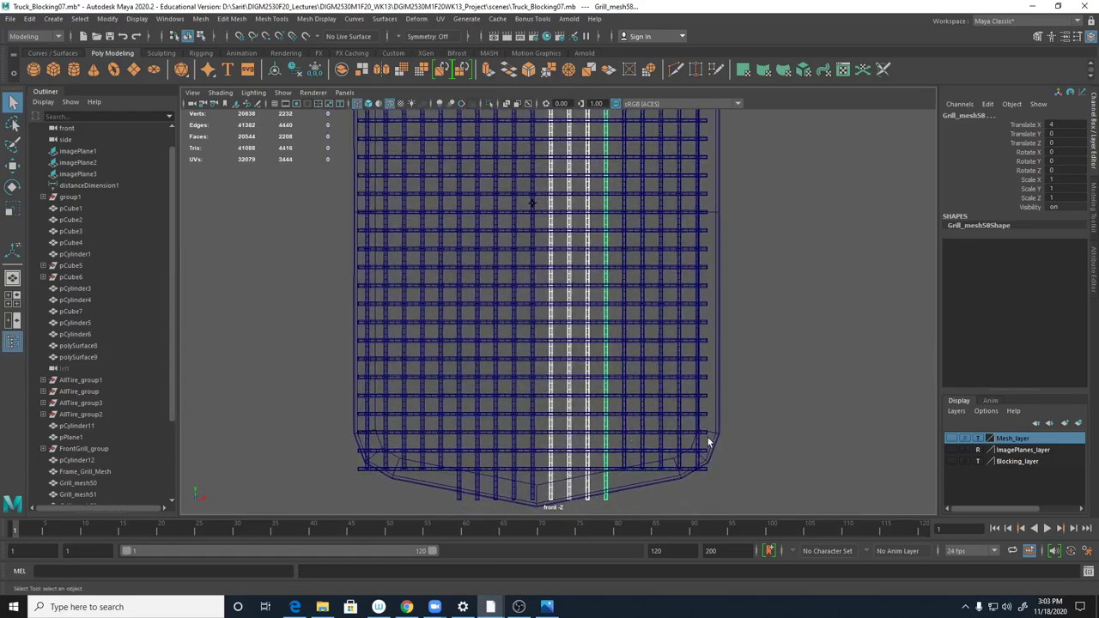
pyautogui.press('5')
pyautogui.keyDown('alt'); pyautogui.moveTo(728, 437); pyautogui.dragTo(684, 352, button='middle'); pyautogui.keyUp('alt')
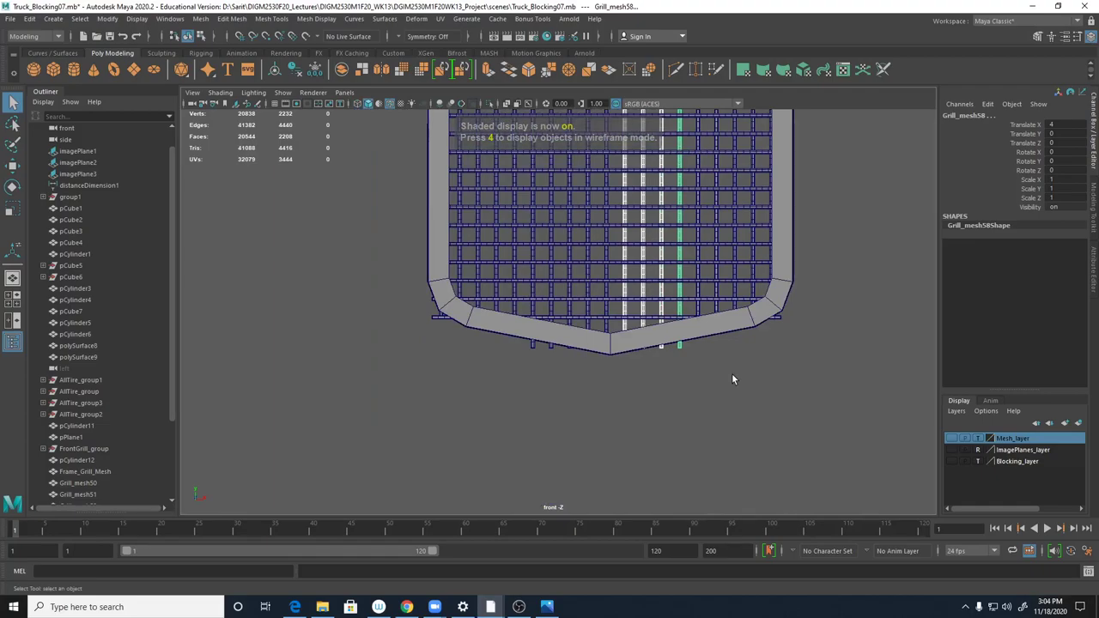
pyautogui.keyDown('alt'); pyautogui.moveTo(729, 389); pyautogui.dragTo(1076, 386, button='right'); pyautogui.keyUp('alt')
pyautogui.keyDown('alt'); pyautogui.moveTo(810, 461); pyautogui.dragTo(557, 390, button='middle'); pyautogui.keyUp('alt')
pyautogui.keyDown('alt'); pyautogui.moveTo(595, 404); pyautogui.dragTo(679, 405, button='right'); pyautogui.keyUp('alt')
pyautogui.press('4')
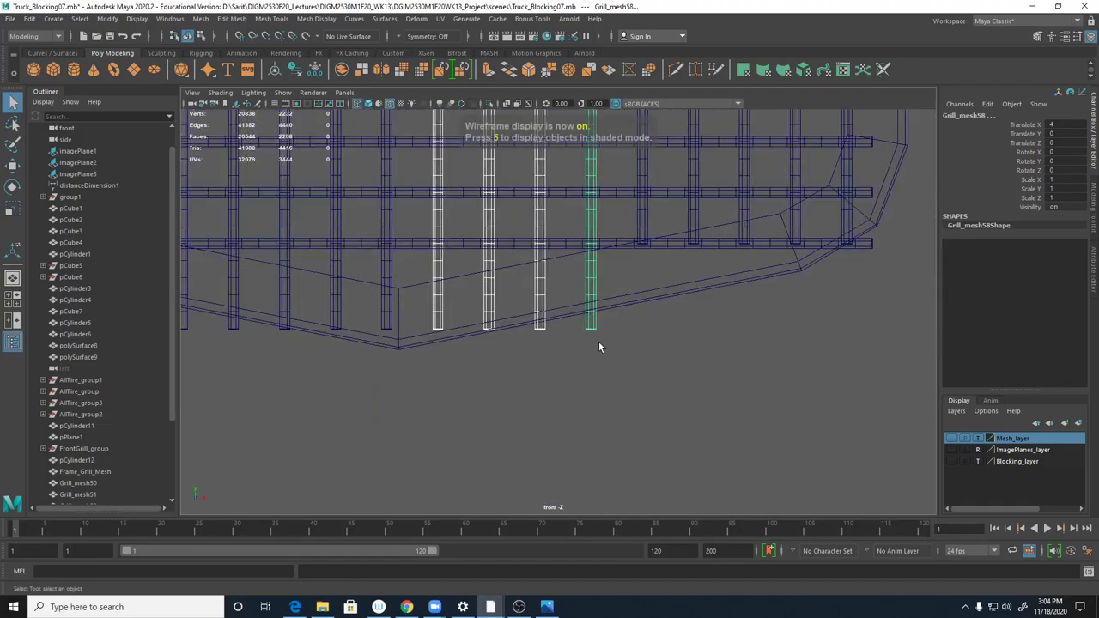
# - Delete the lower end faces of the second, third and fourth extended bars right of center so they stop inside the frame
pyautogui.moveTo(594, 291); pyautogui.dragTo(594, 331, button='right')
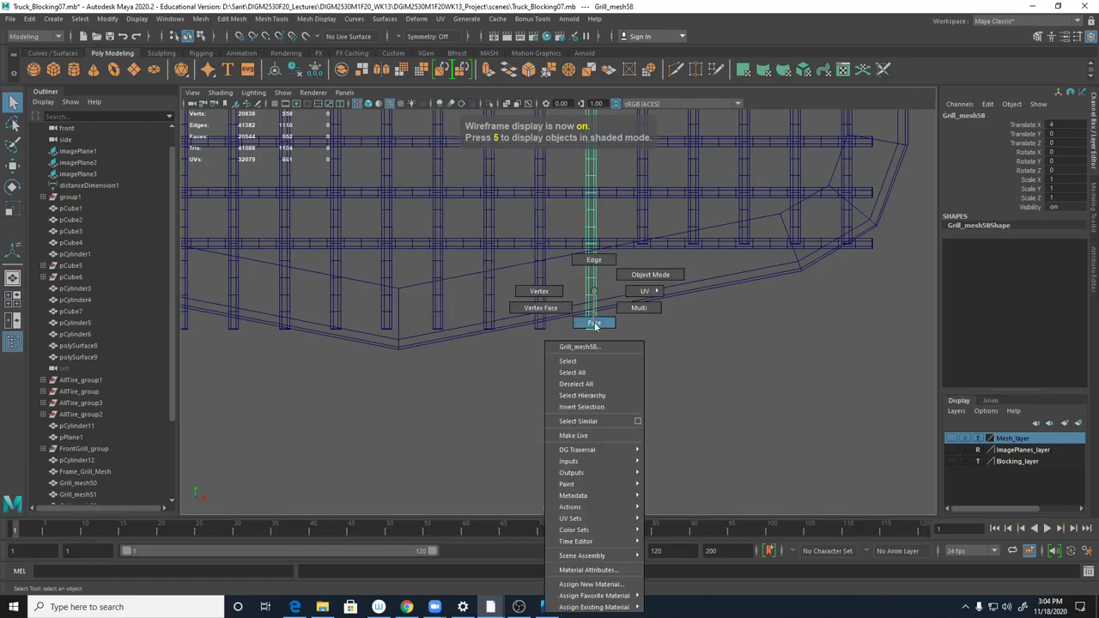
pyautogui.moveTo(601, 335); pyautogui.dragTo(577, 262)
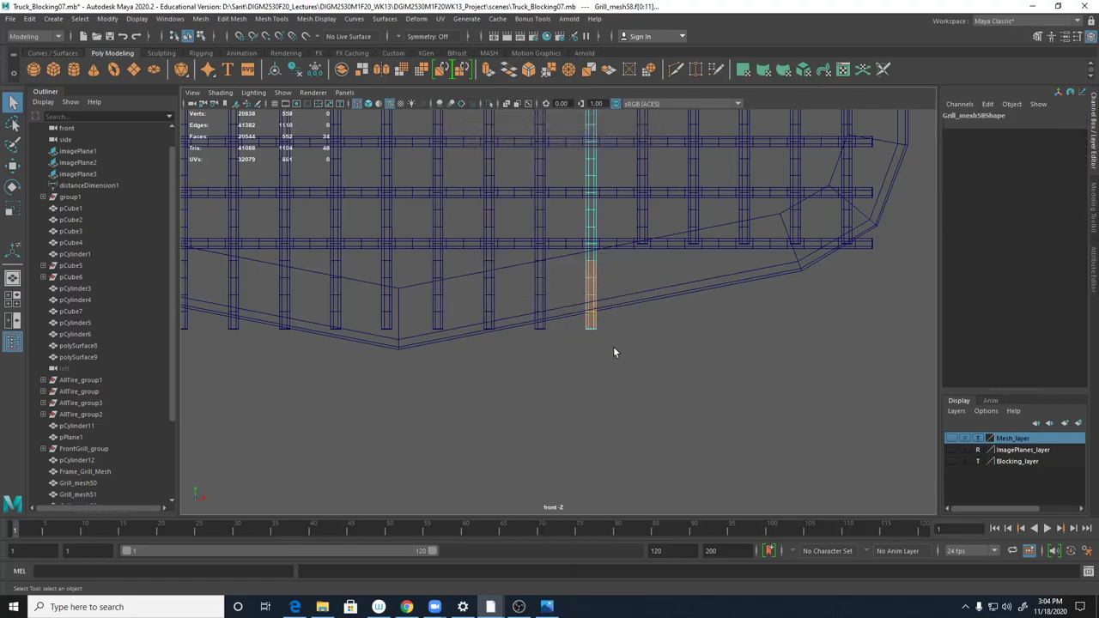
pyautogui.moveTo(625, 331); pyautogui.dragTo(579, 285)
pyautogui.press('Delete')
pyautogui.moveTo(542, 295); pyautogui.dragTo(565, 345, button='right')
pyautogui.moveTo(529, 307); pyautogui.dragTo(527, 296)
pyautogui.press('Delete')
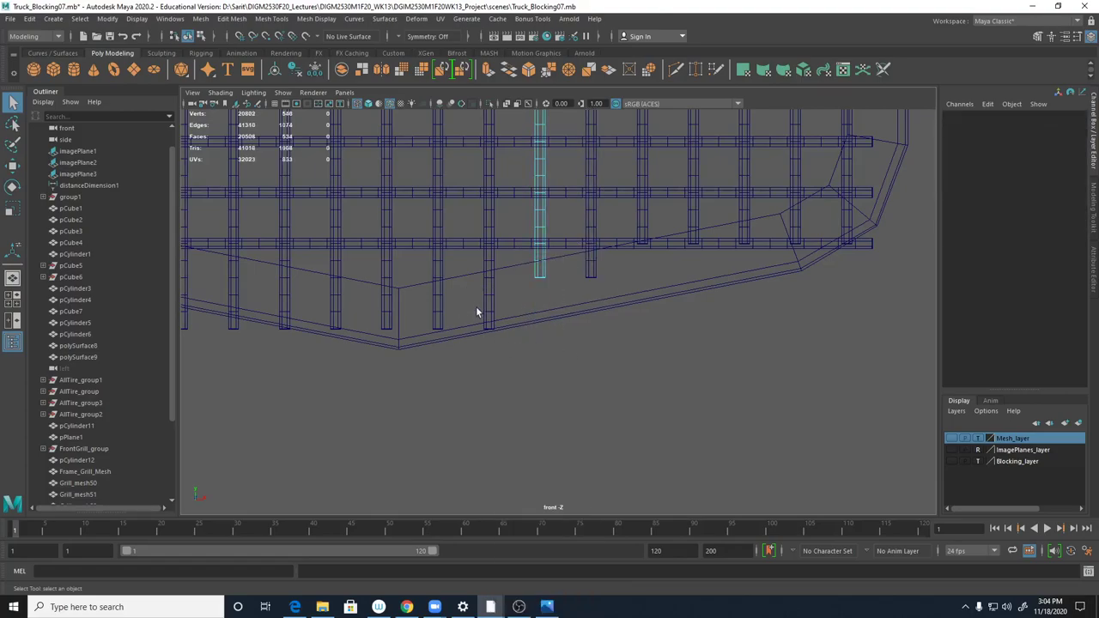
pyautogui.click(488, 295)
pyautogui.moveTo(492, 302); pyautogui.dragTo(494, 331, button='right')
pyautogui.moveTo(523, 345); pyautogui.dragTo(475, 309)
pyautogui.press('Delete')
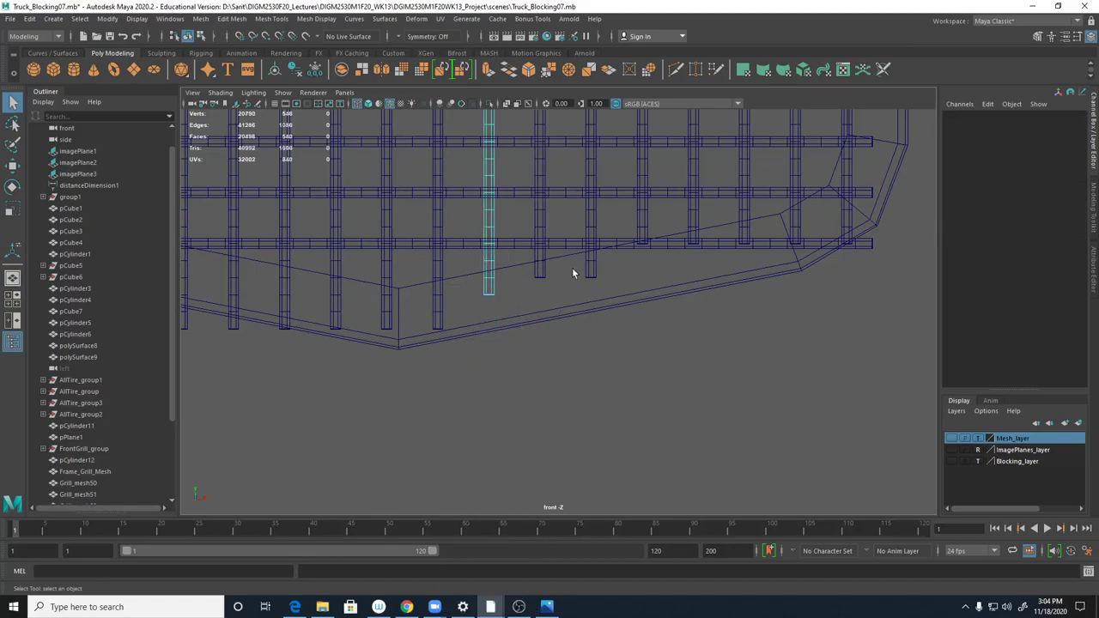
# - Delete the lower end faces of the first and second extended bars left of center so they stop inside the frame
pyautogui.click(388, 323)
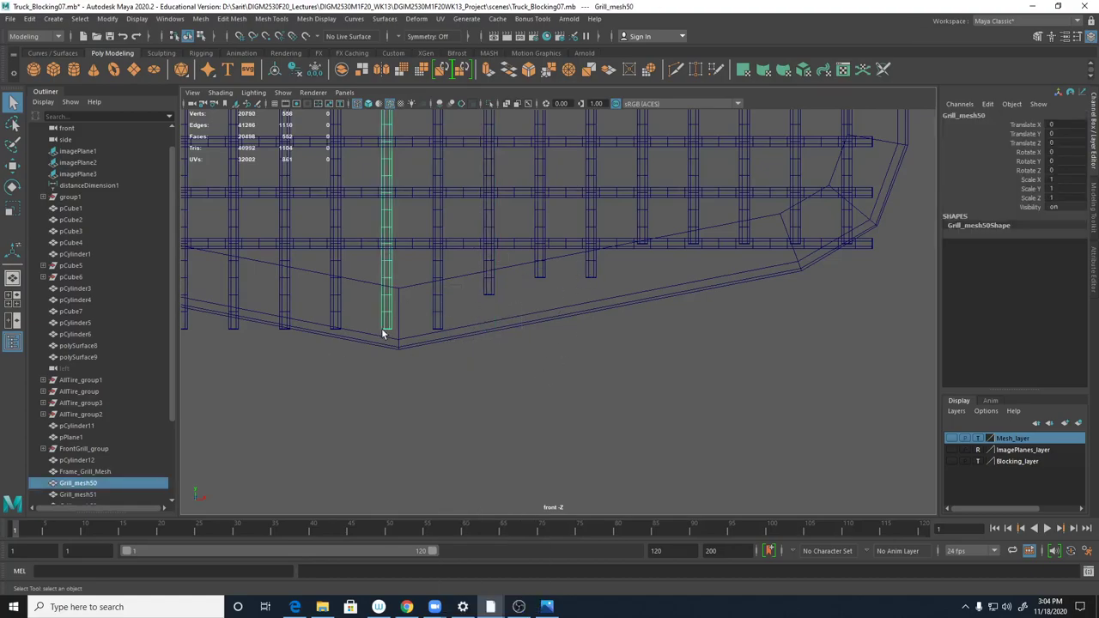
pyautogui.click(334, 329)
pyautogui.keyDown('alt'); pyautogui.moveTo(330, 333); pyautogui.dragTo(469, 358, button='middle'); pyautogui.keyUp('alt')
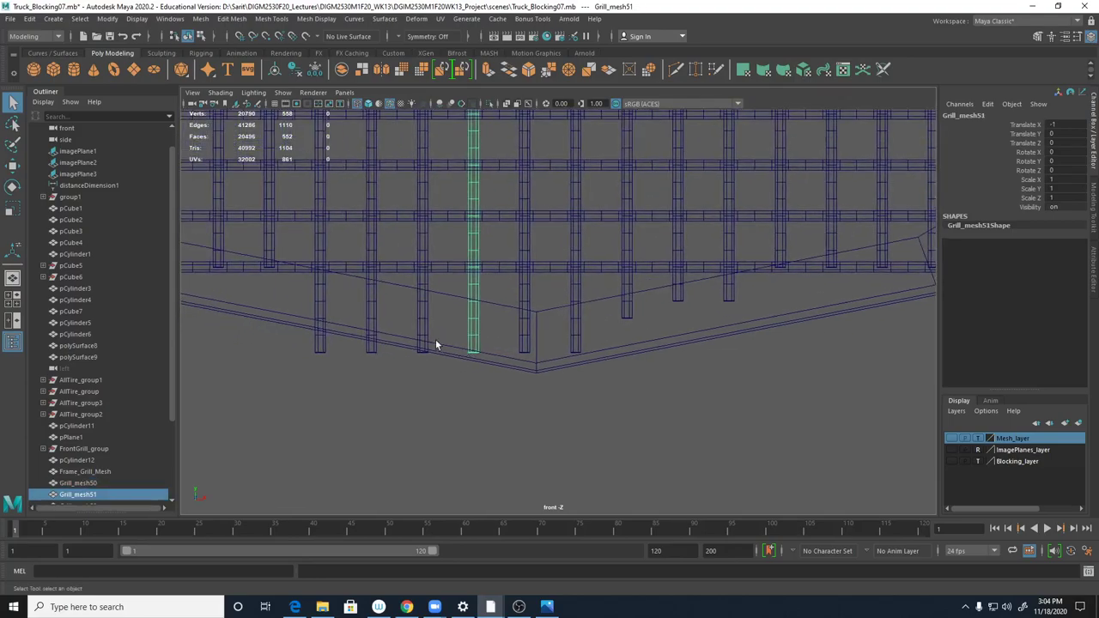
pyautogui.moveTo(470, 321); pyautogui.dragTo(477, 327, button='right')
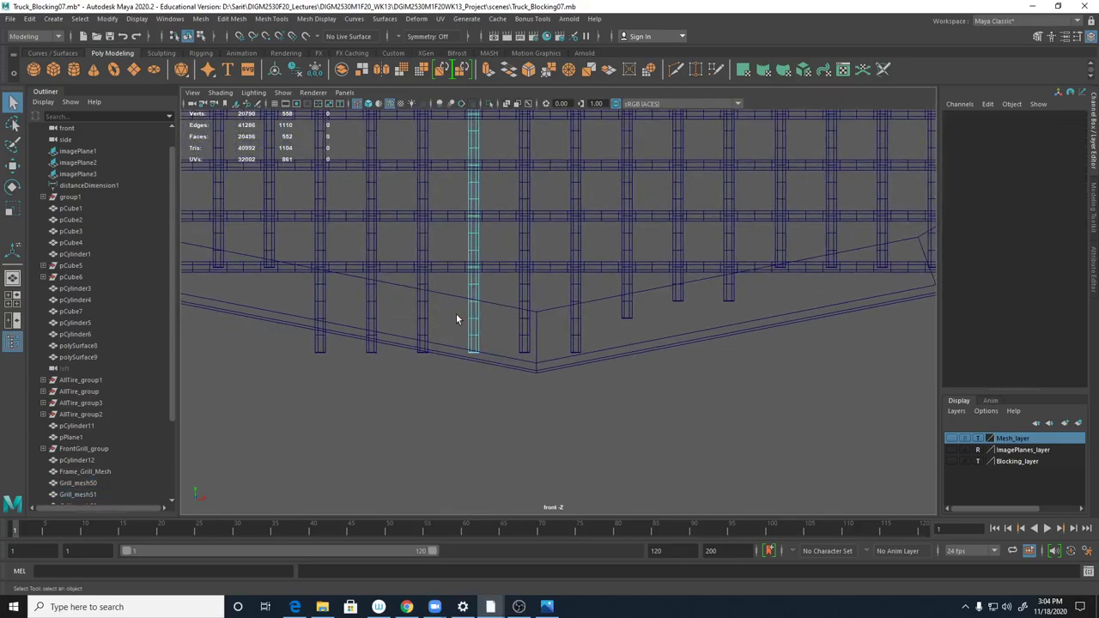
pyautogui.moveTo(484, 355); pyautogui.dragTo(492, 362)
pyautogui.press('Delete')
pyautogui.click(424, 316)
pyautogui.moveTo(424, 318); pyautogui.dragTo(407, 334, button='right')
pyautogui.moveTo(410, 326); pyautogui.dragTo(445, 375)
pyautogui.press('Delete')
# - Delete the lower end faces of the third and fourth extended bars left of center so they stop inside the frame
pyautogui.click(371, 307)
pyautogui.moveTo(375, 293); pyautogui.dragTo(378, 322, button='right')
pyautogui.moveTo(351, 332); pyautogui.dragTo(395, 370)
pyautogui.press('Delete')
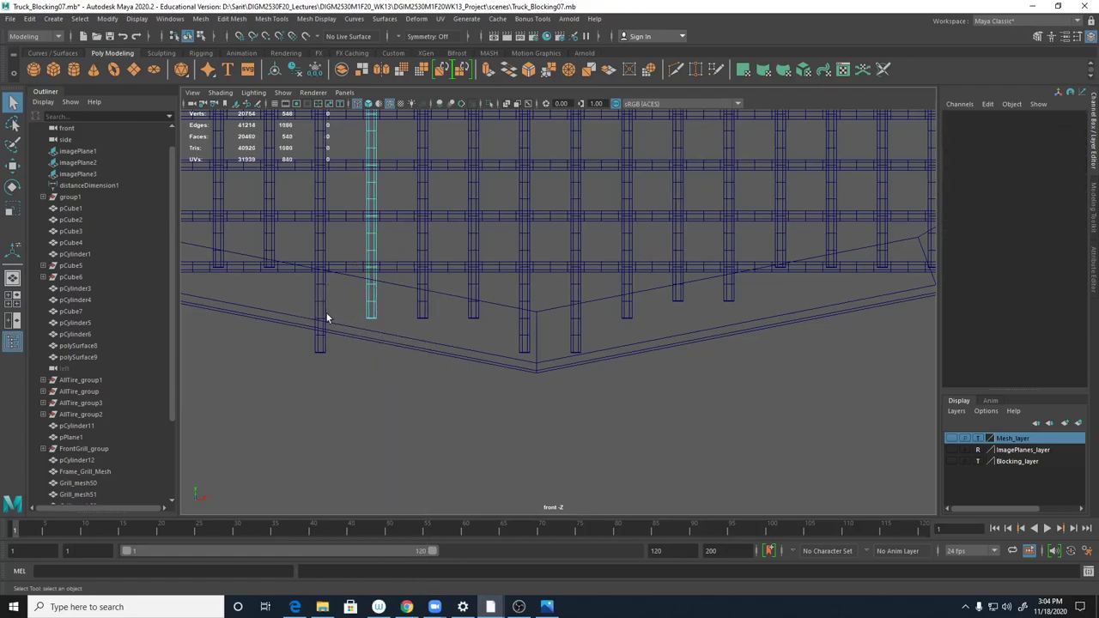
pyautogui.click(325, 318)
pyautogui.moveTo(325, 292); pyautogui.dragTo(325, 323, button='right')
pyautogui.moveTo(315, 314); pyautogui.dragTo(334, 369)
pyautogui.press('Delete')
# - Delete the faces of the topmost horizontal bar's right portion, where it sticks out past the frame's sloped top edge
pyautogui.keyDown('alt'); pyautogui.moveTo(742, 307); pyautogui.dragTo(576, 246, button='right'); pyautogui.keyUp('alt')
pyautogui.keyDown('alt'); pyautogui.moveTo(651, 166); pyautogui.dragTo(624, 335, button='middle'); pyautogui.keyUp('alt')
pyautogui.scroll(1, 648, 390)
pyautogui.keyDown('alt'); pyautogui.moveTo(658, 273); pyautogui.dragTo(680, 533, button='middle'); pyautogui.keyUp('alt')
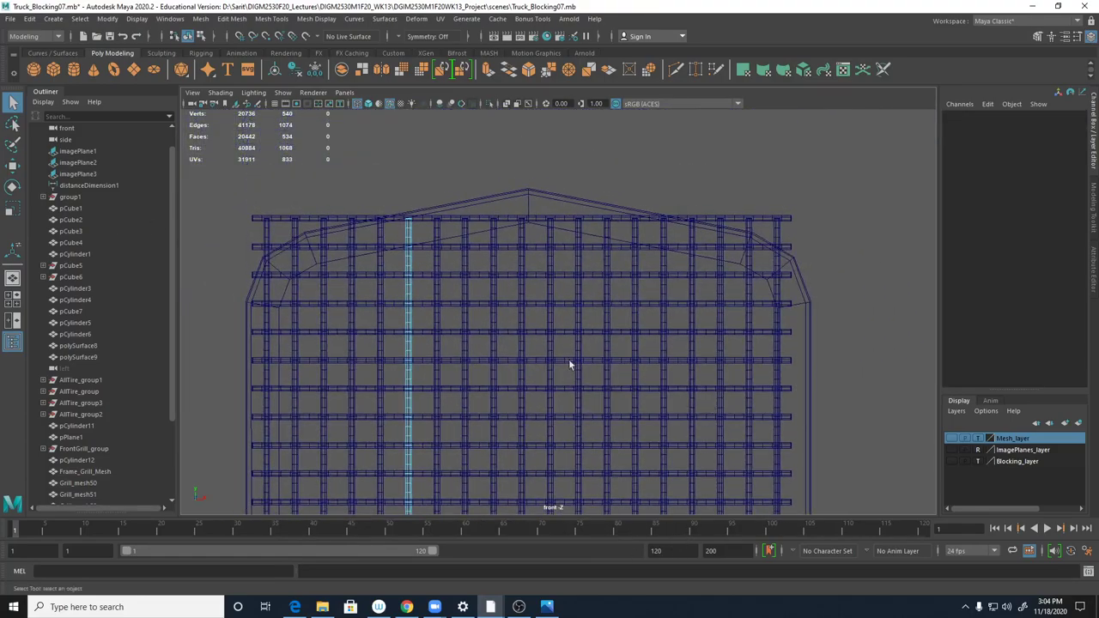
pyautogui.keyDown('alt'); pyautogui.moveTo(706, 249); pyautogui.dragTo(542, 211, button='middle'); pyautogui.keyUp('alt')
pyautogui.keyDown('alt'); pyautogui.moveTo(542, 210); pyautogui.dragTo(617, 214, button='right'); pyautogui.keyUp('alt')
pyautogui.keyDown('alt'); pyautogui.moveTo(538, 167); pyautogui.dragTo(572, 229, button='middle'); pyautogui.keyUp('alt')
pyautogui.click(582, 218)
pyautogui.moveTo(581, 218); pyautogui.dragTo(567, 235, button='right')
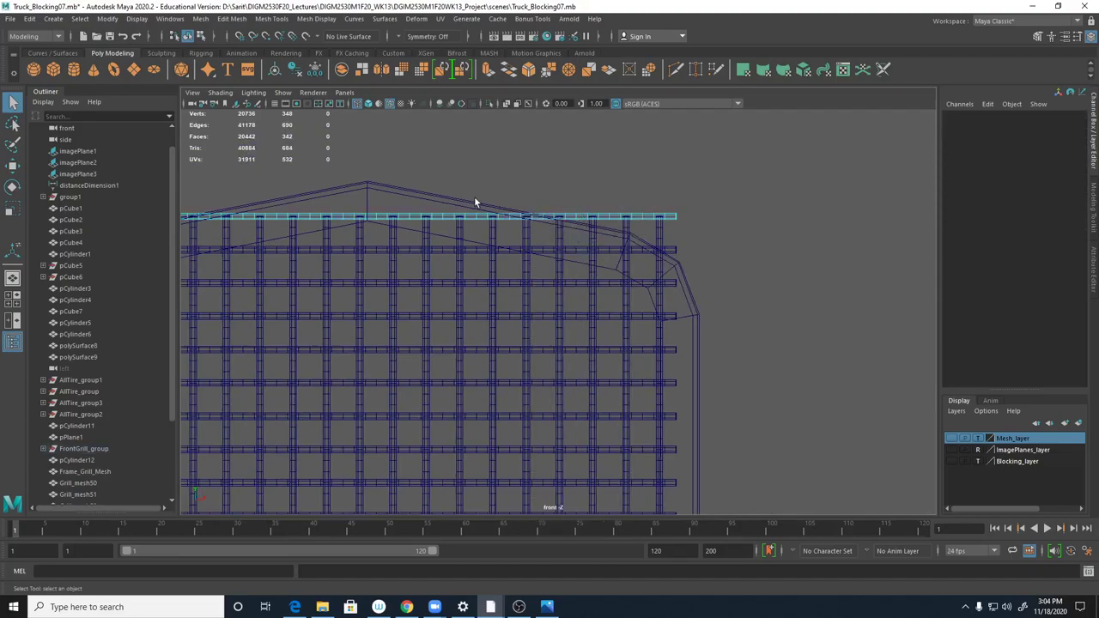
pyautogui.moveTo(479, 206); pyautogui.dragTo(744, 274)
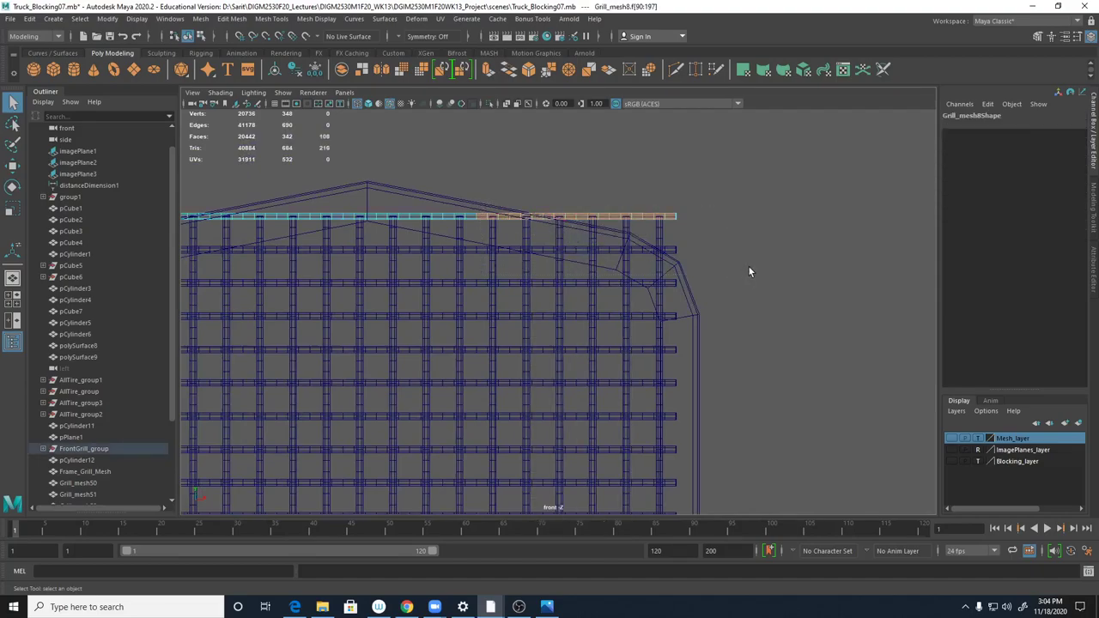
pyautogui.press('Delete')
# - Delete the top end faces of the fifth and fourth vertical bars from the right so they stop inside the sloped frame edge
pyautogui.click(492, 232)
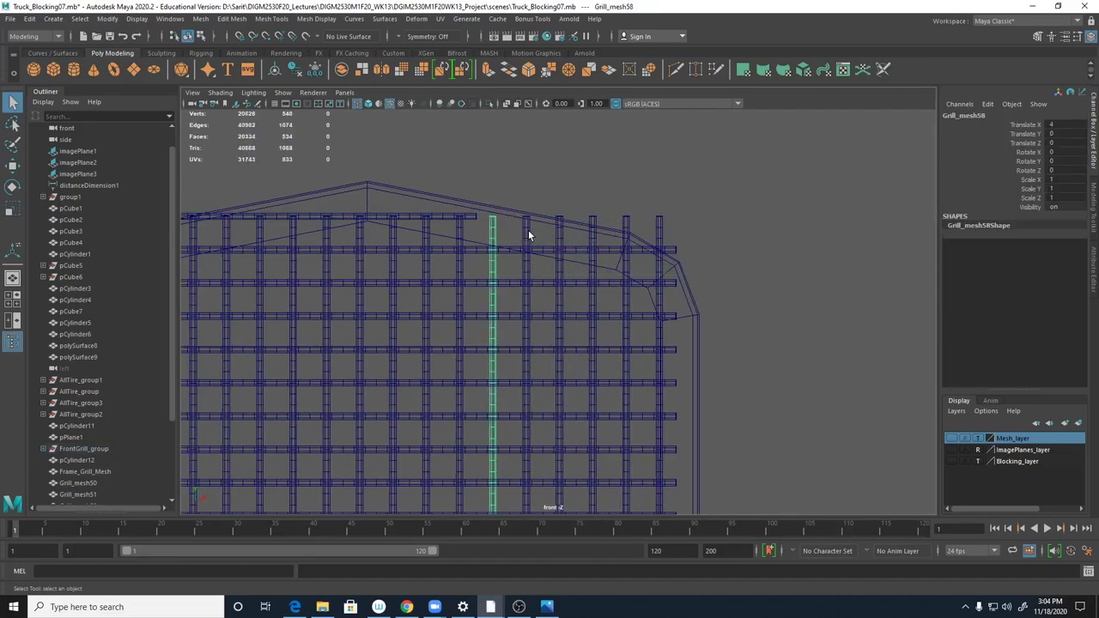
pyautogui.click(528, 231)
pyautogui.moveTo(525, 232); pyautogui.dragTo(545, 213, button='right')
pyautogui.click(558, 229)
pyautogui.moveTo(565, 237); pyautogui.dragTo(567, 234)
pyautogui.press('Delete')
# - Delete the top end faces of the third and second vertical bars from the right so they stop inside the frame
pyautogui.click(592, 237)
pyautogui.moveTo(592, 243); pyautogui.dragTo(586, 221, button='right')
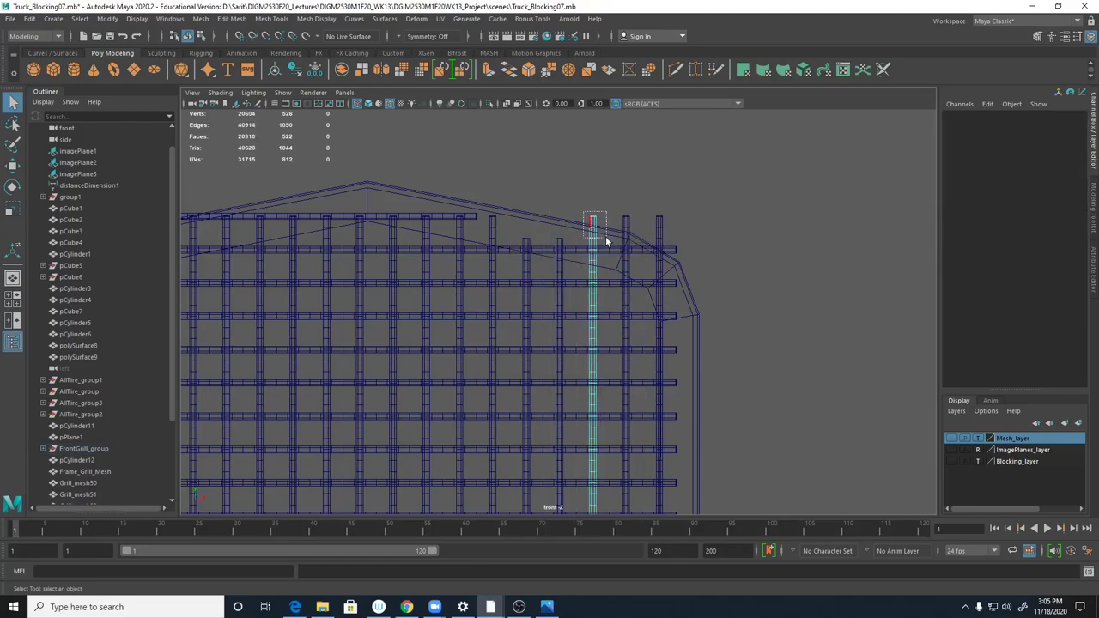
pyautogui.press('Delete')
pyautogui.click(623, 223)
pyautogui.moveTo(624, 224); pyautogui.dragTo(627, 249, button='right')
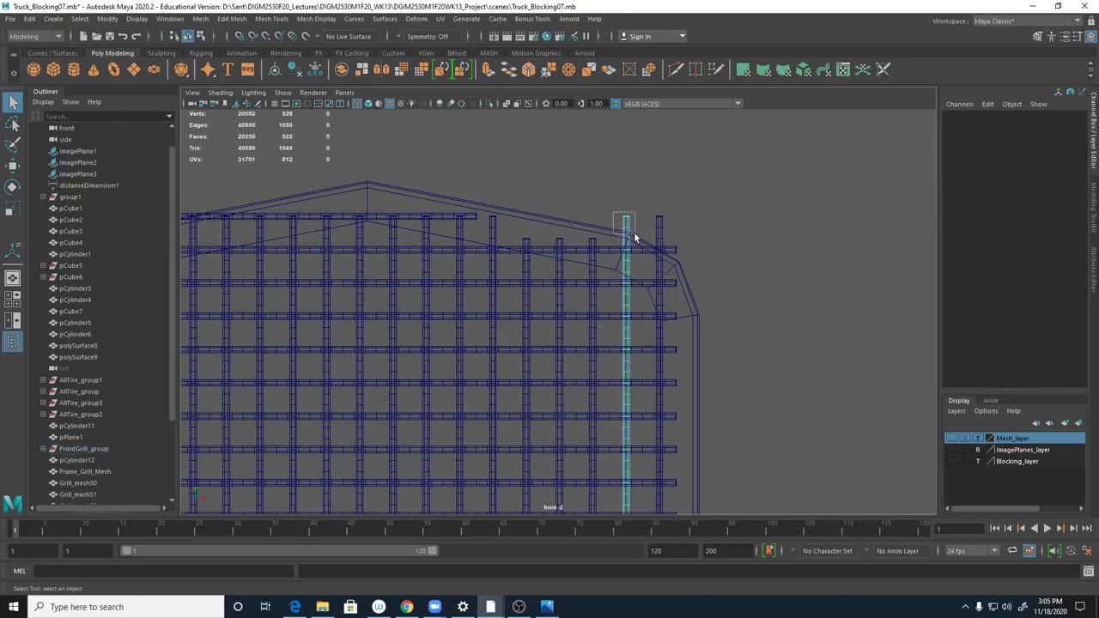
pyautogui.moveTo(636, 245); pyautogui.dragTo(637, 244)
pyautogui.press('Delete')
# - Trim the protruding faces from the rightmost vertical bar's top end and the second-highest horizontal bar's right end
pyautogui.click(661, 227)
pyautogui.moveTo(661, 244); pyautogui.dragTo(683, 217, button='right')
pyautogui.moveTo(684, 210); pyautogui.dragTo(651, 270)
pyautogui.press('Delete')
pyautogui.click(671, 250)
pyautogui.moveTo(671, 250); pyautogui.dragTo(684, 223, button='right')
pyautogui.moveTo(645, 258); pyautogui.dragTo(641, 260)
pyautogui.press('Delete')
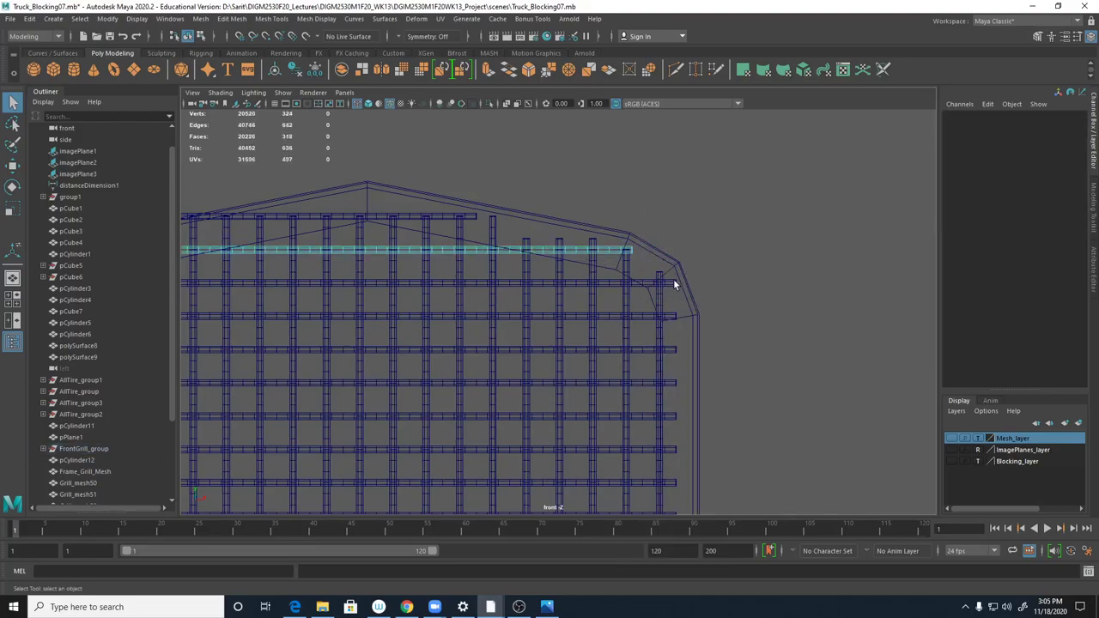
# - Delete the left end faces of the two highest horizontal bars where they stick out past the frame's sloped top edge
pyautogui.keyDown('alt'); pyautogui.moveTo(737, 274); pyautogui.dragTo(431, 294, button='right'); pyautogui.keyUp('alt')
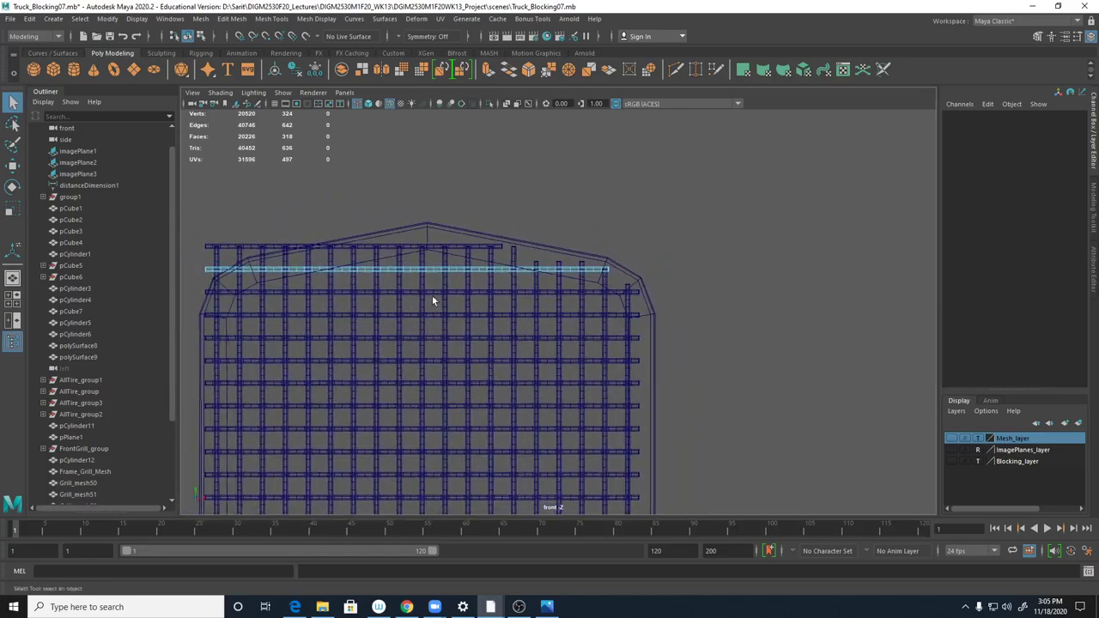
pyautogui.keyDown('alt'); pyautogui.moveTo(431, 293); pyautogui.dragTo(870, 298, button='middle'); pyautogui.keyUp('alt')
pyautogui.keyDown('alt'); pyautogui.moveTo(606, 295); pyautogui.dragTo(1019, 329, button='right'); pyautogui.keyUp('alt')
pyautogui.keyDown('alt'); pyautogui.moveTo(1019, 328); pyautogui.dragTo(639, 347, button='middle'); pyautogui.keyUp('alt')
pyautogui.moveTo(321, 236); pyautogui.dragTo(455, 294)
pyautogui.press('Delete')
pyautogui.click(464, 217)
pyautogui.moveTo(467, 219); pyautogui.dragTo(466, 253, button='right')
pyautogui.moveTo(312, 187); pyautogui.dragTo(554, 247)
pyautogui.press('Delete')
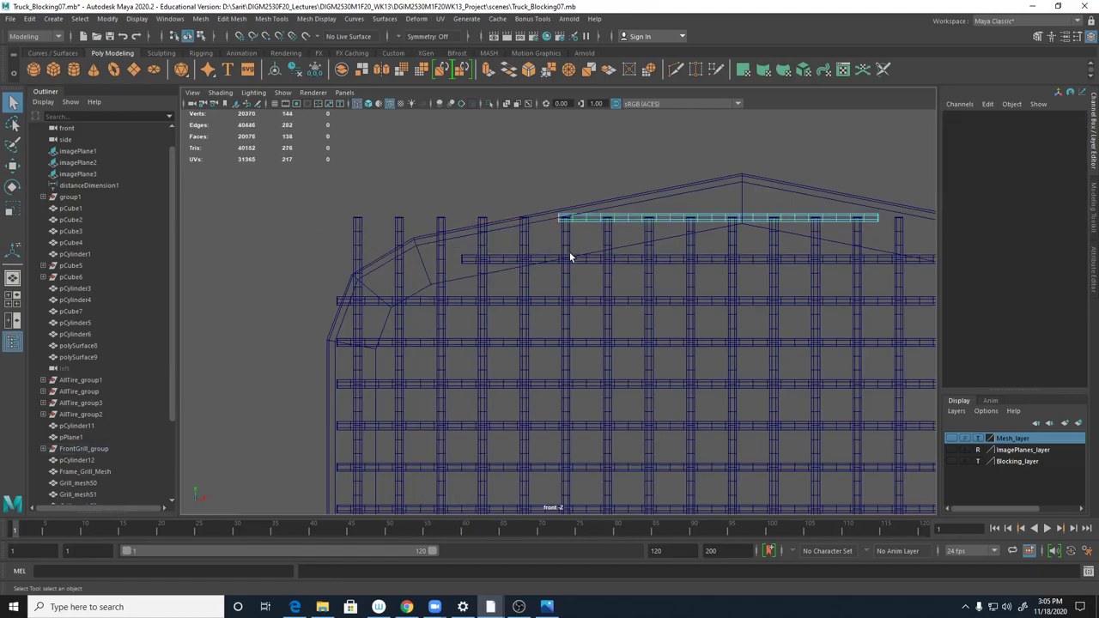
# - Delete the top end faces of the two leftmost vertical bars so they stop inside the frame's corner
pyautogui.click(358, 226)
pyautogui.moveTo(357, 227); pyautogui.dragTo(356, 254, button='right')
pyautogui.moveTo(327, 205); pyautogui.dragTo(395, 297)
pyautogui.press('Delete')
pyautogui.press('F8')
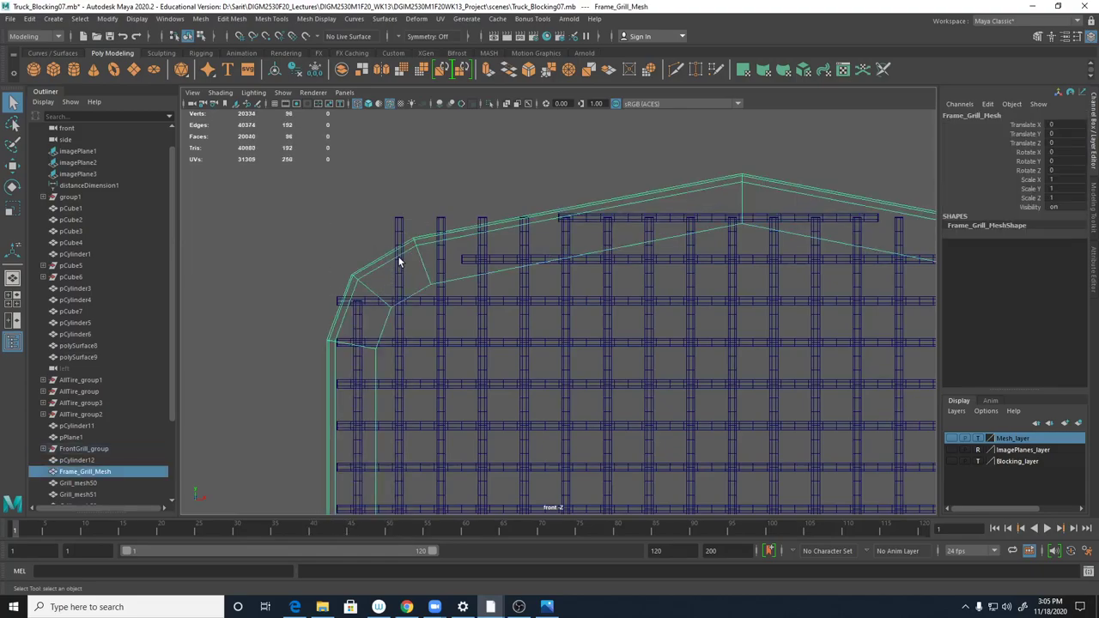
pyautogui.click(400, 262)
pyautogui.moveTo(399, 262); pyautogui.dragTo(400, 267, button='right')
pyautogui.moveTo(376, 215); pyautogui.dragTo(420, 267)
pyautogui.press('Delete')
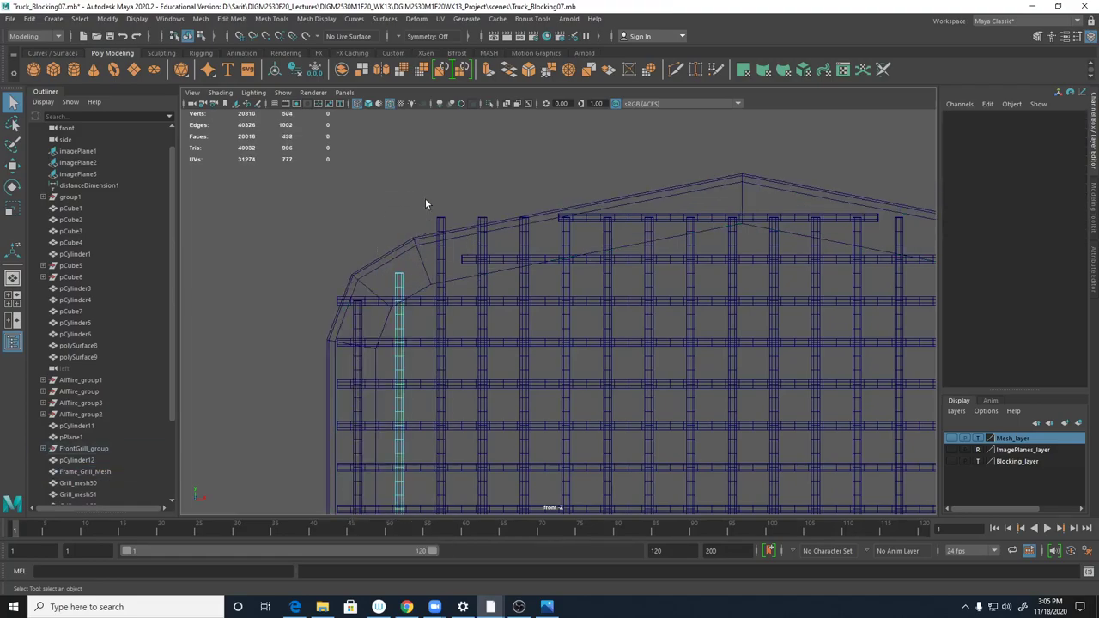
# - Delete the top end faces of the third and fourth vertical bars from the left so they stop inside the frame
pyautogui.click(443, 227)
pyautogui.moveTo(444, 247); pyautogui.dragTo(446, 255, button='right')
pyautogui.moveTo(421, 208); pyautogui.dragTo(463, 268)
pyautogui.press('Delete')
pyautogui.click(483, 234)
pyautogui.moveTo(484, 238); pyautogui.dragTo(486, 260, button='right')
pyautogui.moveTo(495, 254); pyautogui.dragTo(496, 253)
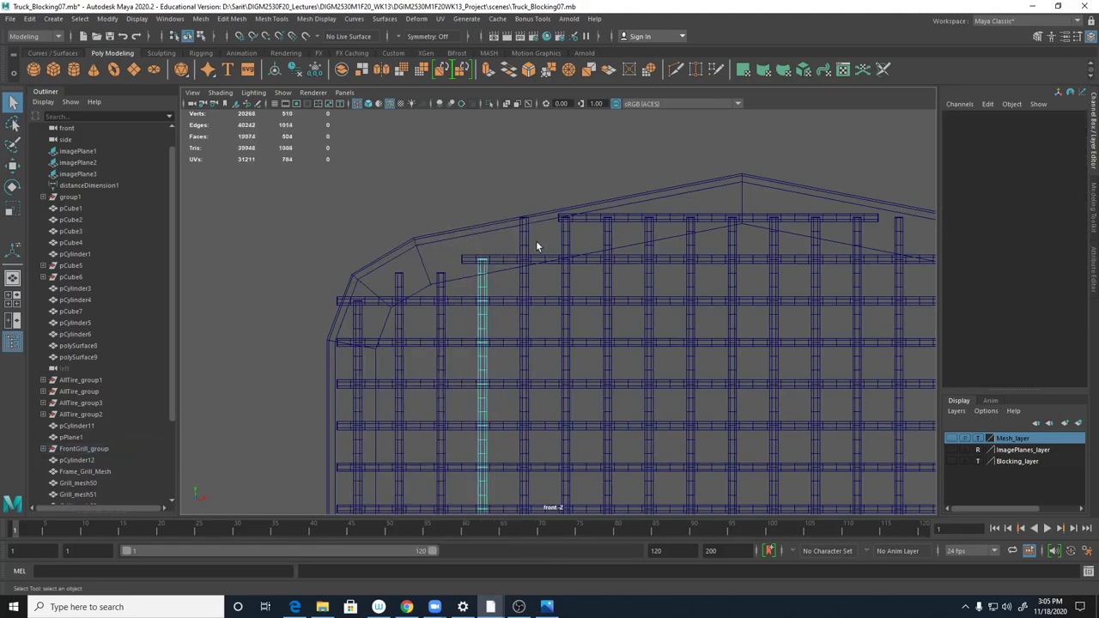
pyautogui.press('Delete')
# - Delete the top end faces of the fifth vertical bar from the left so it stops below the frame's sloped edge
pyautogui.click(523, 246)
pyautogui.moveTo(525, 251); pyautogui.dragTo(527, 260, button='right')
pyautogui.moveTo(505, 202); pyautogui.dragTo(533, 246)
pyautogui.press('Delete')
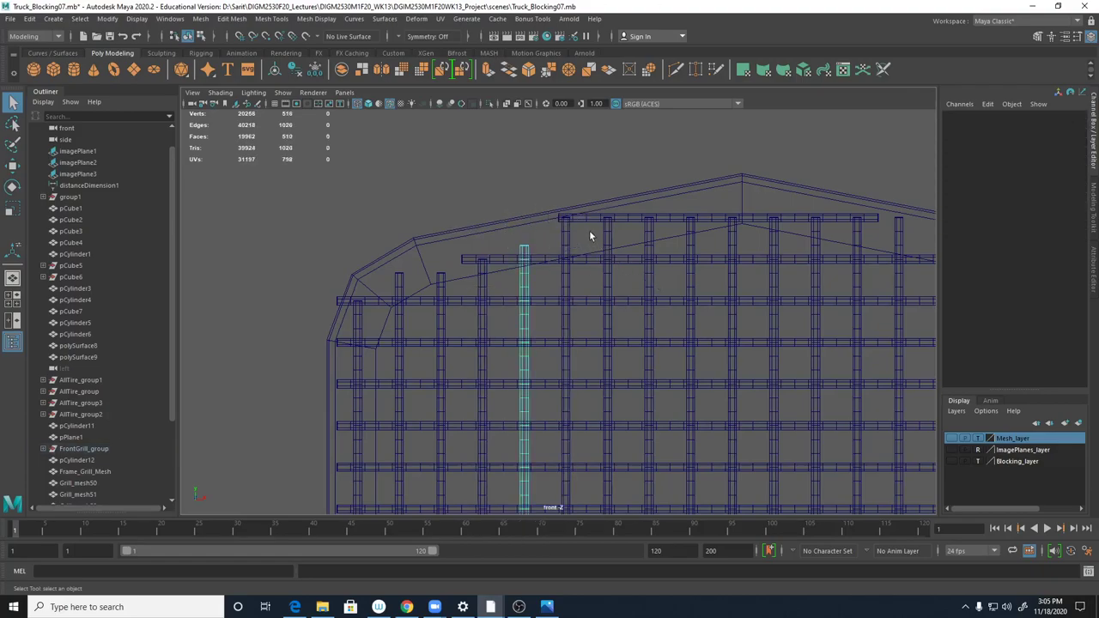
# - Shorten the topmost horizontal bar's left end further and delete the top end faces of the sixth vertical bar from the left
pyautogui.click(578, 218)
pyautogui.moveTo(586, 221); pyautogui.dragTo(583, 252, button='right')
pyautogui.moveTo(553, 203); pyautogui.dragTo(593, 235)
pyautogui.press('Delete')
pyautogui.click(567, 233)
pyautogui.moveTo(567, 233); pyautogui.dragTo(558, 248, button='right')
pyautogui.moveTo(557, 249); pyautogui.dragTo(578, 233)
pyautogui.press('Delete')
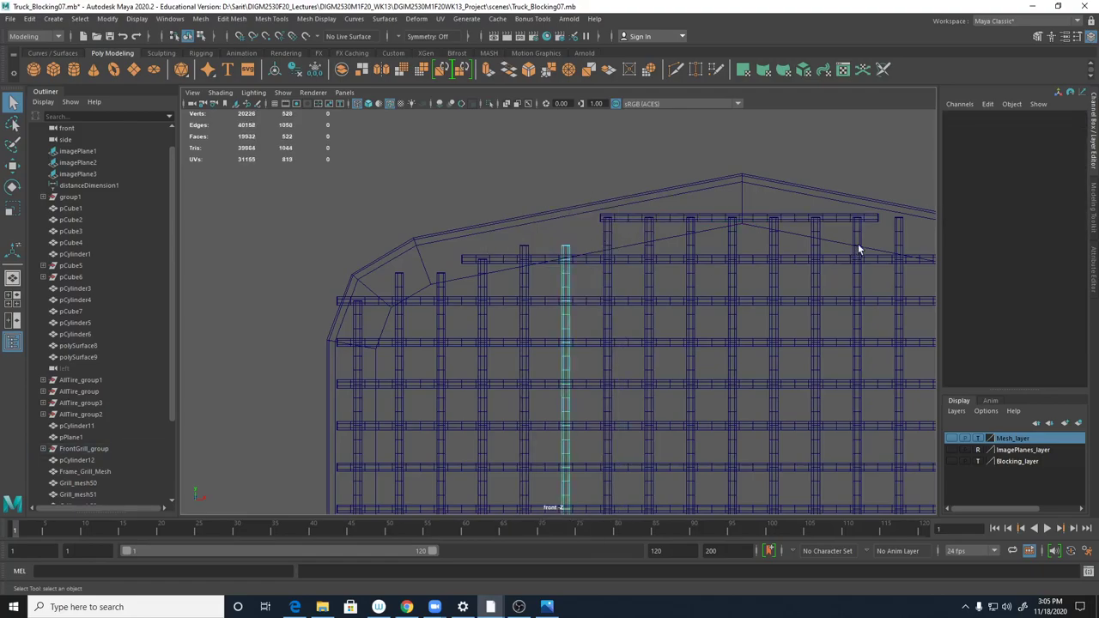
# - Inspect the grille's lower edge in the shaded perspective view for bars poking through the frame
pyautogui.moveTo(694, 214); pyautogui.dragTo(749, 197, button='right')
pyautogui.keyDown('alt'); pyautogui.moveTo(786, 297); pyautogui.dragTo(432, 278, button='right'); pyautogui.keyUp('alt')
pyautogui.press('space')
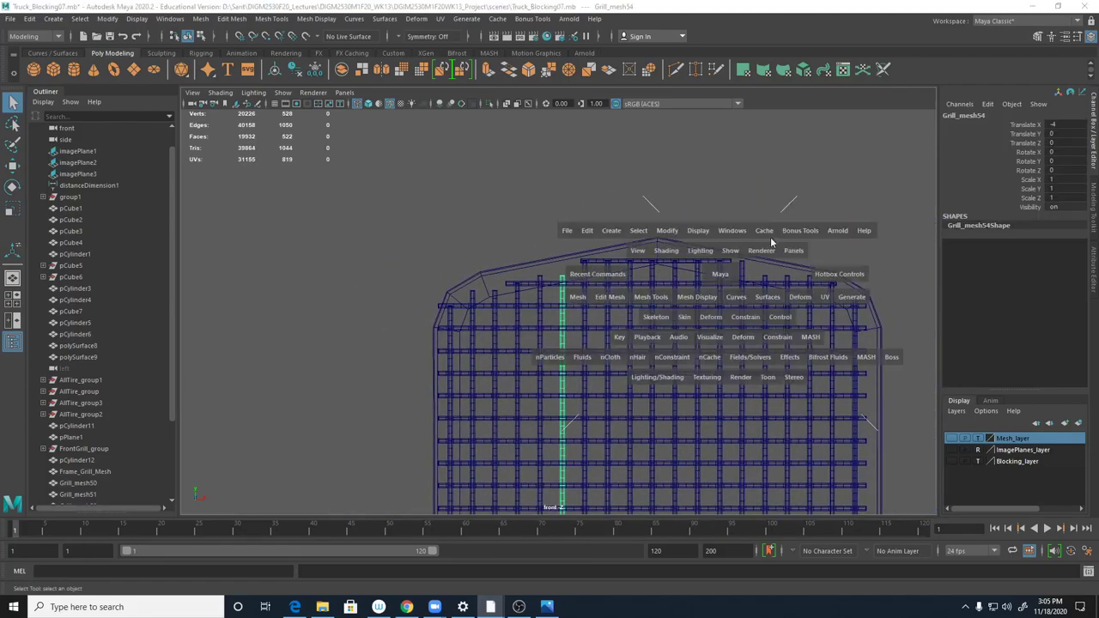
pyautogui.keyDown('alt'); pyautogui.moveTo(797, 244); pyautogui.dragTo(802, 245); pyautogui.keyUp('alt')
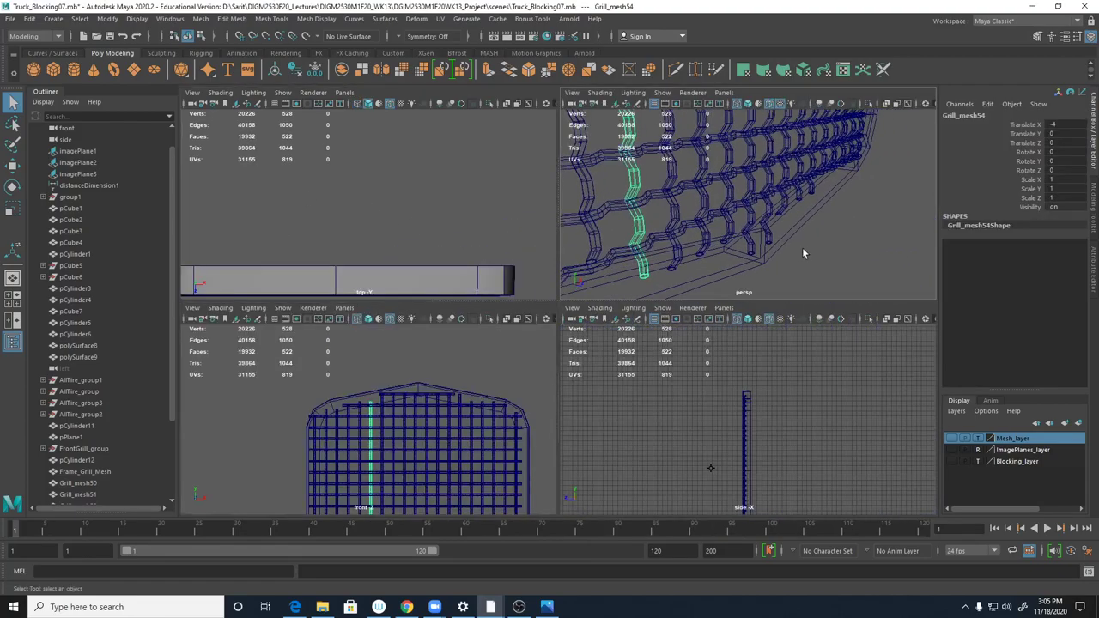
pyautogui.press('5')
pyautogui.keyDown('alt'); pyautogui.moveTo(803, 253); pyautogui.dragTo(507, 209, button='right'); pyautogui.keyUp('alt')
pyautogui.keyDown('alt'); pyautogui.moveTo(728, 271); pyautogui.dragTo(783, 266); pyautogui.keyUp('alt')
# - Delete the end faces of the lowest horizontal bar where it sticks out past the frame's lower corner
pyautogui.click(653, 231)
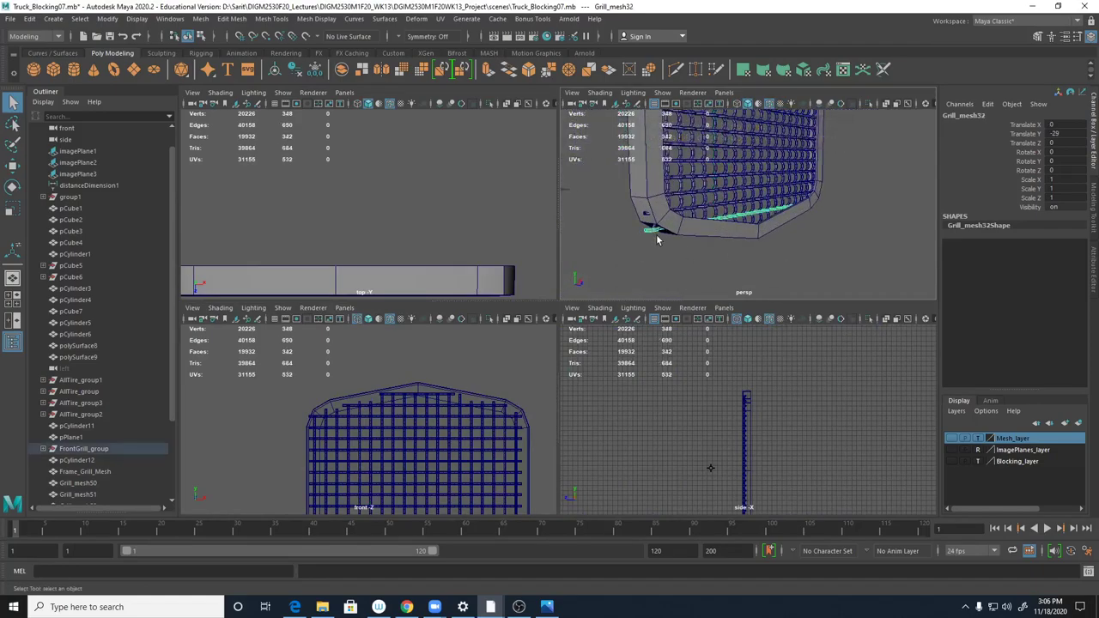
pyautogui.press('space')
pyautogui.keyDown('alt'); pyautogui.moveTo(570, 284); pyautogui.dragTo(674, 232, button='middle'); pyautogui.keyUp('alt')
pyautogui.moveTo(488, 305); pyautogui.dragTo(488, 329, button='right')
pyautogui.scroll(3, 456, 304)
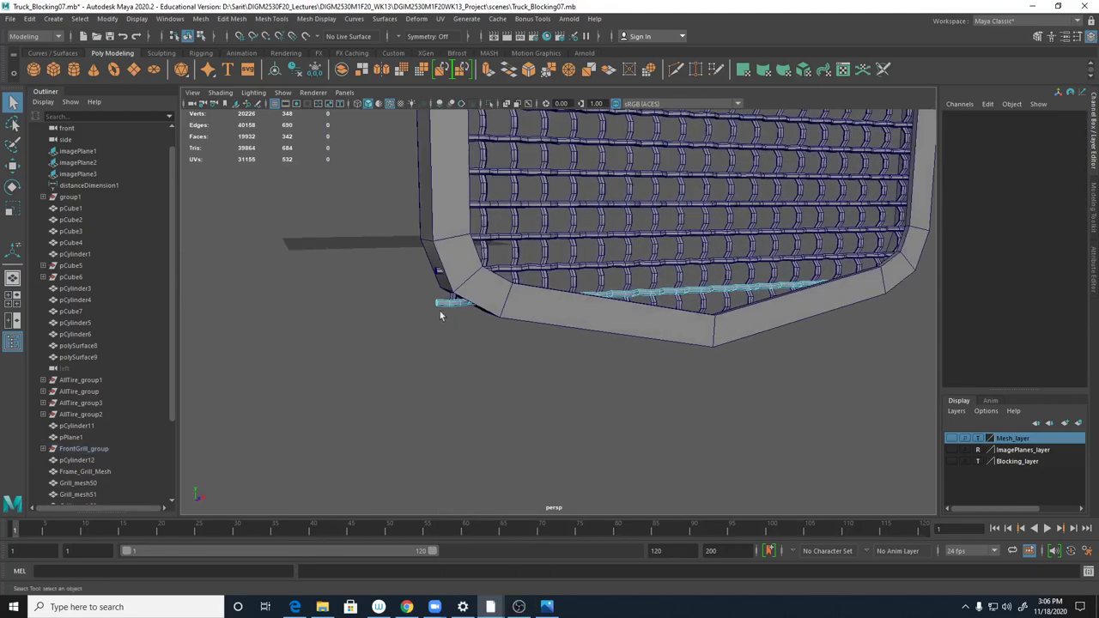
pyautogui.press('4')
pyautogui.moveTo(421, 296); pyautogui.dragTo(501, 336)
pyautogui.press('Delete')
# - Trim the outermost vertical bar's lower end and the second-lowest horizontal bar's end at the same lower corner of the frame
pyautogui.click(454, 300)
pyautogui.moveTo(455, 291); pyautogui.dragTo(461, 322, button='right')
pyautogui.moveTo(460, 321); pyautogui.dragTo(440, 288)
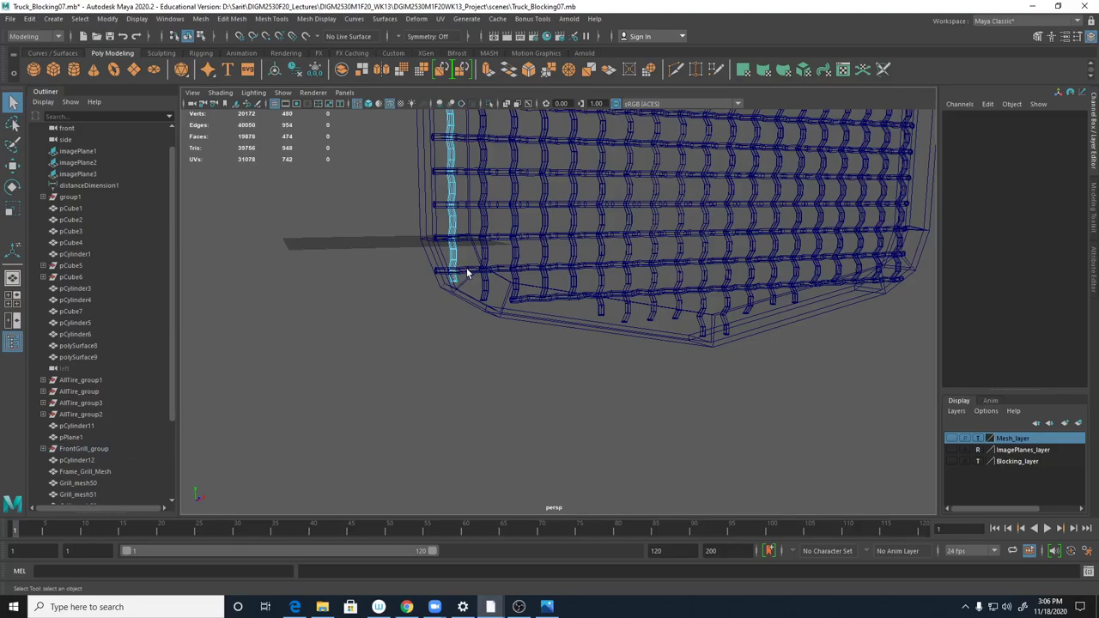
pyautogui.click(468, 268)
pyautogui.moveTo(469, 270); pyautogui.dragTo(467, 301, button='right')
pyautogui.moveTo(416, 257); pyautogui.dragTo(453, 289)
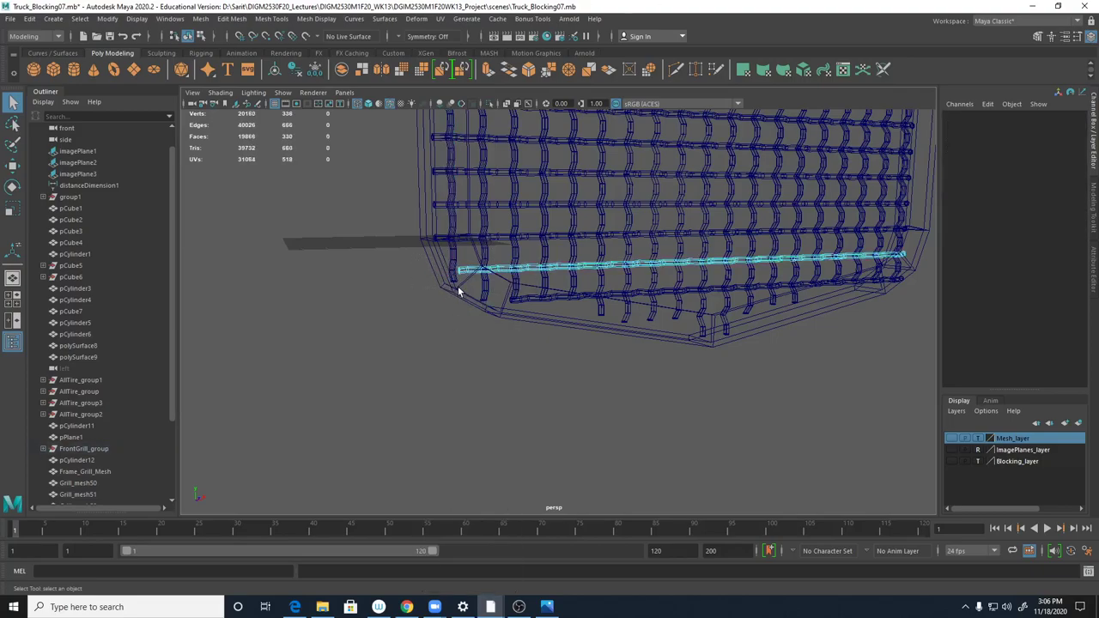
# - Delete the opposite end faces of the lowest horizontal bar where it pokes through the frame's other lower corner
pyautogui.press('5')
pyautogui.moveTo(515, 332)
pyautogui.keyDown('alt'); pyautogui.mouseDown()
pyautogui.moveTo(476, 315)
pyautogui.moveTo(596, 360)
pyautogui.moveTo(633, 348)
pyautogui.moveTo(444, 322)
pyautogui.moveTo(694, 353)
pyautogui.moveTo(522, 338)
pyautogui.moveTo(529, 220)
pyautogui.mouseUp(); pyautogui.keyUp('alt')
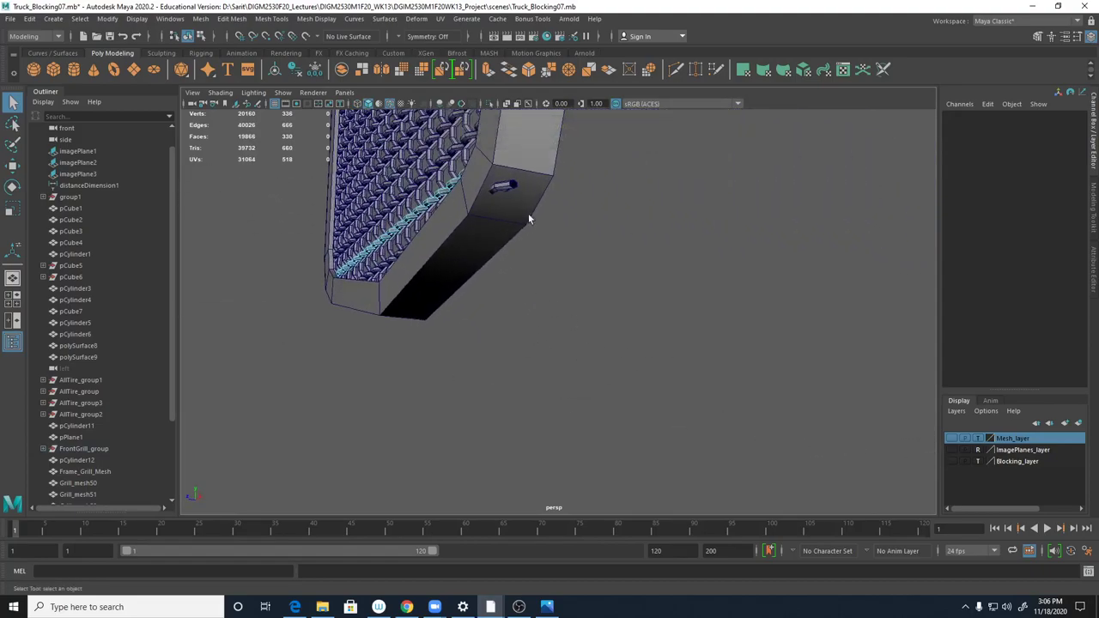
pyautogui.click(507, 185)
pyautogui.moveTo(506, 187); pyautogui.dragTo(507, 221, button='right')
pyautogui.moveTo(524, 178); pyautogui.dragTo(618, 319)
pyautogui.press('4')
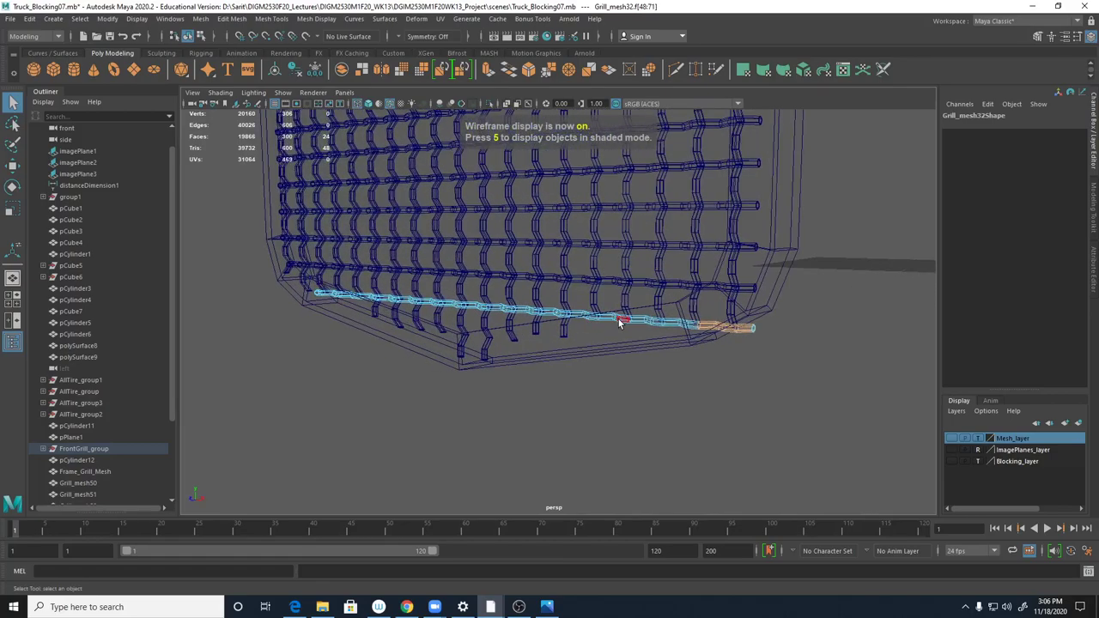
pyautogui.press('Delete')
# - Delete the lower end faces of the outermost vertical bar at that corner of the frame
pyautogui.click(736, 324)
pyautogui.click(731, 313)
pyautogui.moveTo(731, 318); pyautogui.dragTo(230, 193, button='right')
pyautogui.click(729, 320)
pyautogui.press('Delete')
# - Select FrontGrill_group in object mode to check which grille bars belong to it
pyautogui.moveTo(566, 218); pyautogui.dragTo(569, 220, button='right')
pyautogui.click(622, 200)
pyautogui.keyDown('alt'); pyautogui.moveTo(569, 279); pyautogui.dragTo(586, 232); pyautogui.keyUp('alt')
pyautogui.click(634, 192)
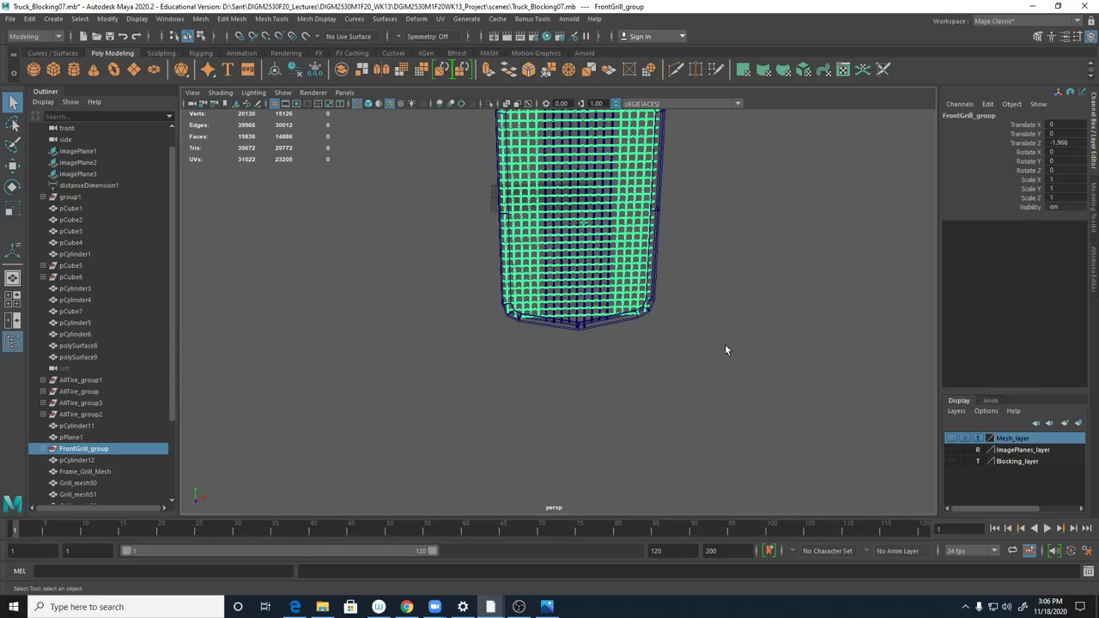
pyautogui.keyDown('alt'); pyautogui.moveTo(547, 383); pyautogui.dragTo(632, 374, button='right'); pyautogui.keyUp('alt')
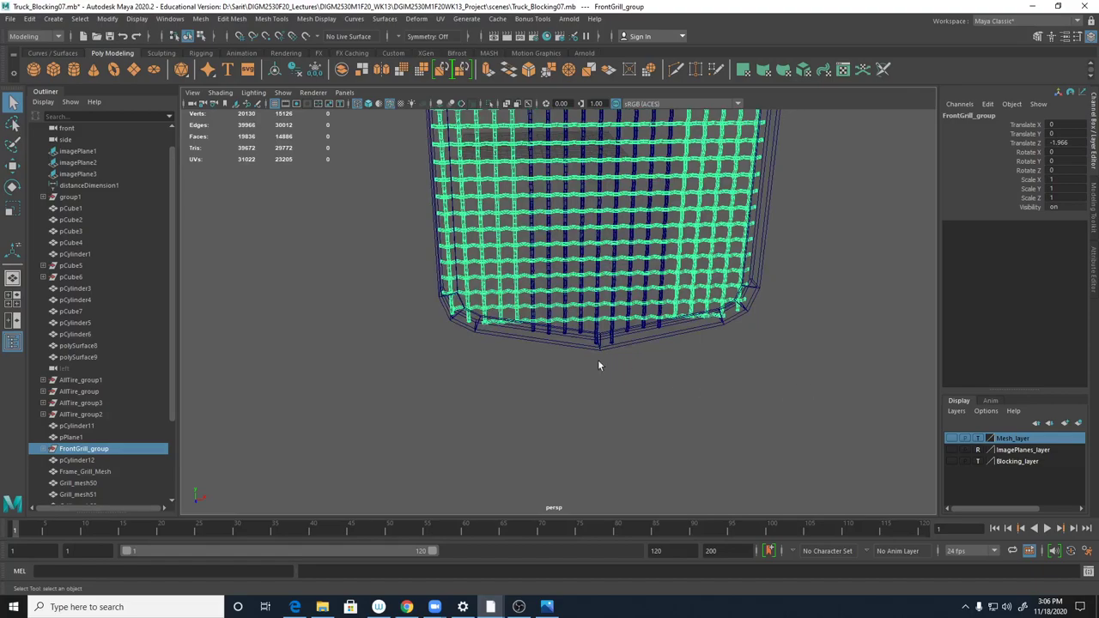
# - Select the nine loose middle vertical bars and parent them under FrontGrill_group
pyautogui.click(541, 329)
pyautogui.keyDown('shift'); pyautogui.click(547, 327); pyautogui.keyUp('shift')
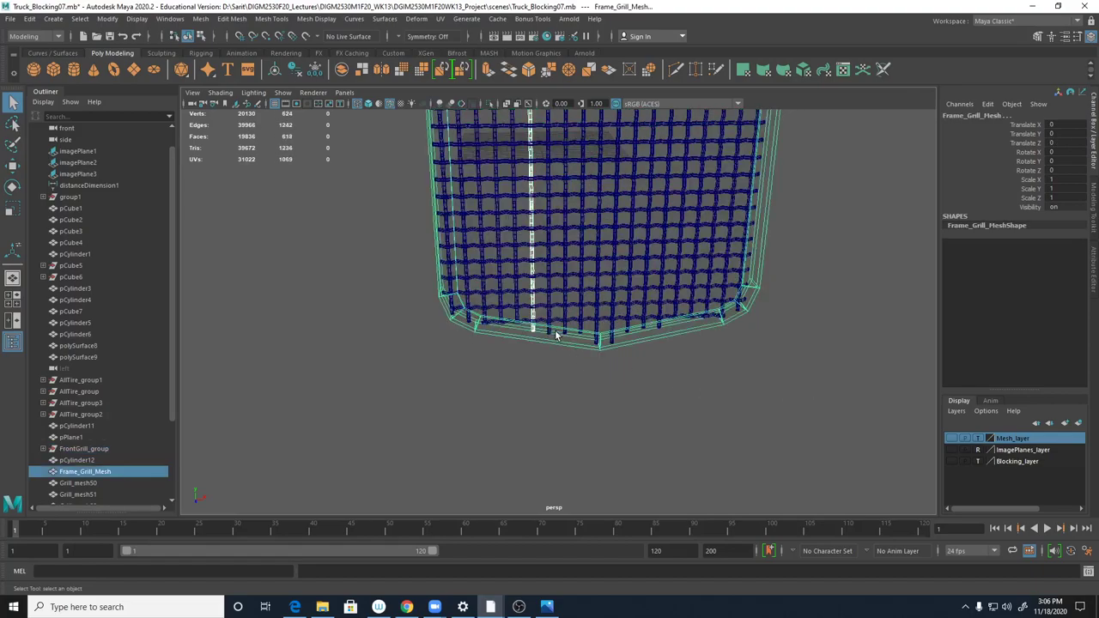
pyautogui.click(551, 344)
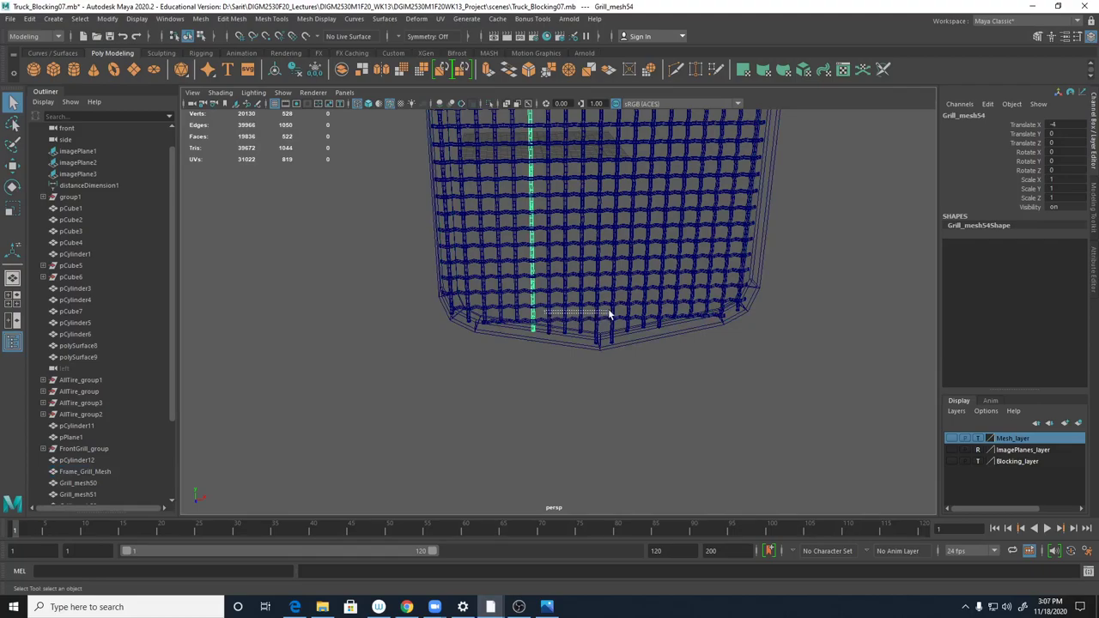
pyautogui.keyDown('shift'); pyautogui.moveTo(658, 314); pyautogui.dragTo(663, 316); pyautogui.keyUp('shift')
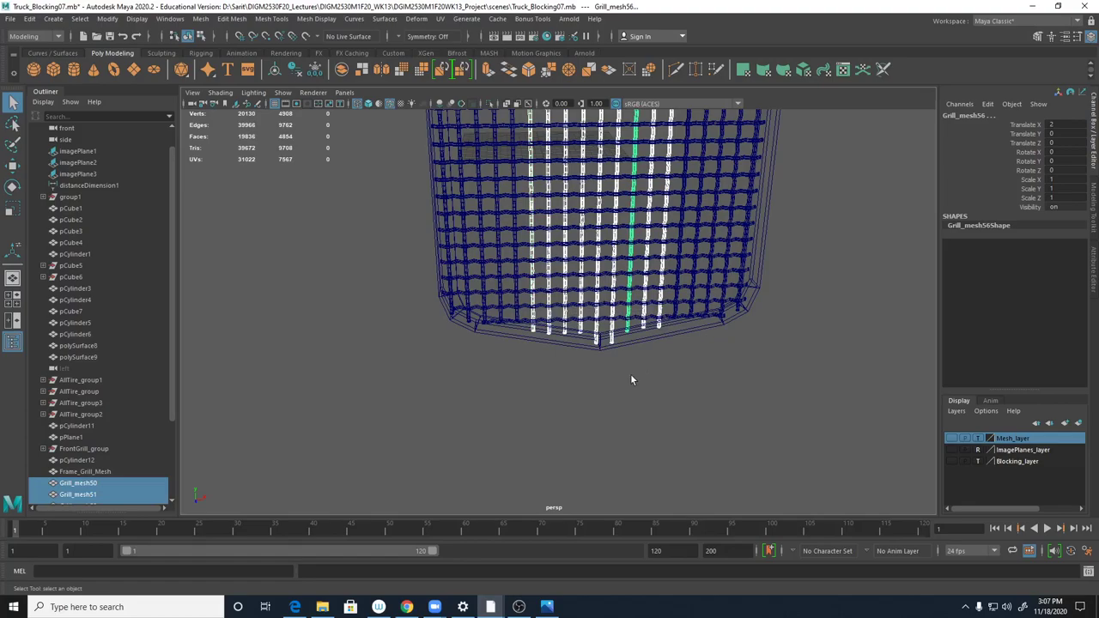
pyautogui.keyDown('alt'); pyautogui.moveTo(631, 364); pyautogui.dragTo(749, 419); pyautogui.keyUp('alt')
pyautogui.hotkey('ctrl', 'z')
pyautogui.press('Up')
pyautogui.keyDown('alt'); pyautogui.moveTo(773, 158); pyautogui.dragTo(726, 385, button='right'); pyautogui.keyUp('alt')
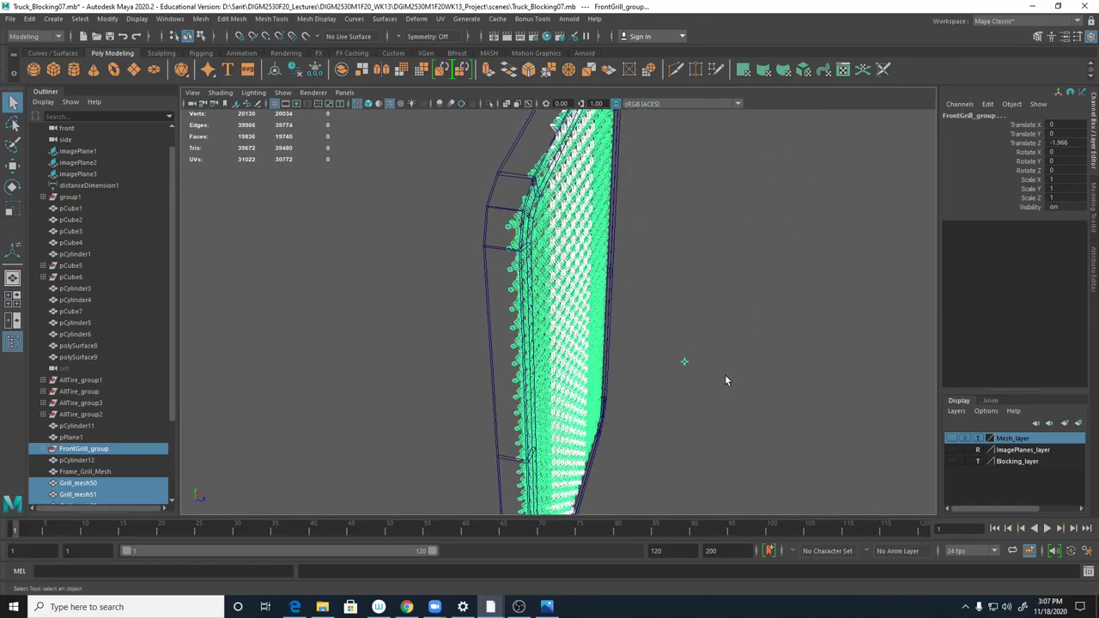
pyautogui.press('Down')
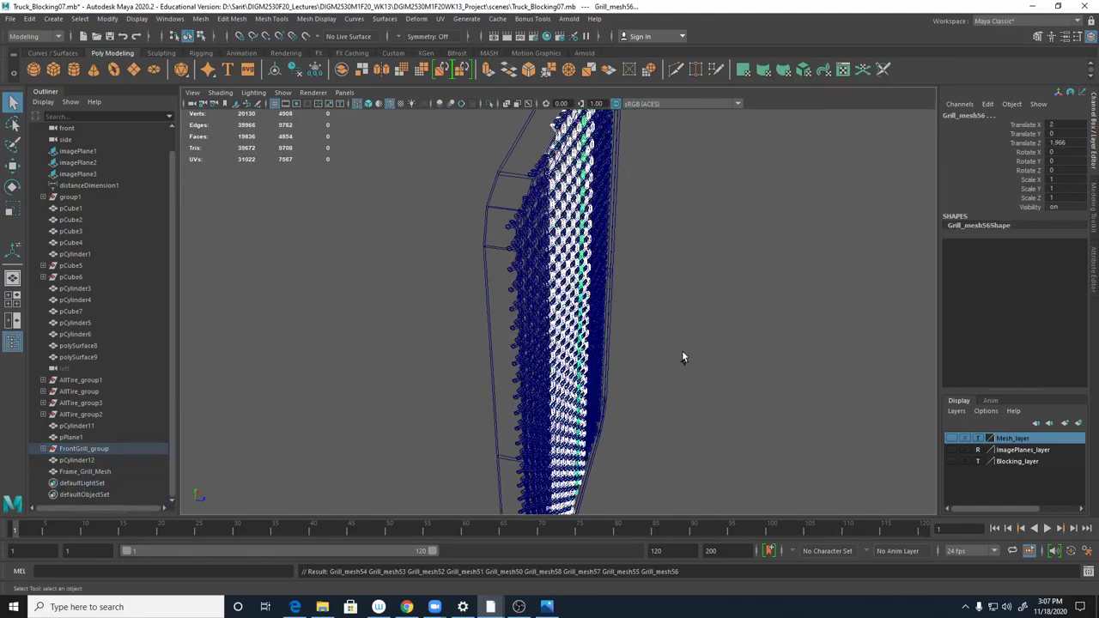
# - Inspect the complete FrontGrill_group in shaded display from several sides for bars still poking through the frame
pyautogui.click(683, 360)
pyautogui.hotkey('ctrl', 'z')
pyautogui.hotkey('ctrl', 'z')
pyautogui.keyDown('alt'); pyautogui.moveTo(725, 402); pyautogui.dragTo(674, 445, button='right'); pyautogui.keyUp('alt')
pyautogui.keyDown('alt'); pyautogui.moveTo(674, 444); pyautogui.dragTo(547, 441); pyautogui.keyUp('alt')
pyautogui.press('5')
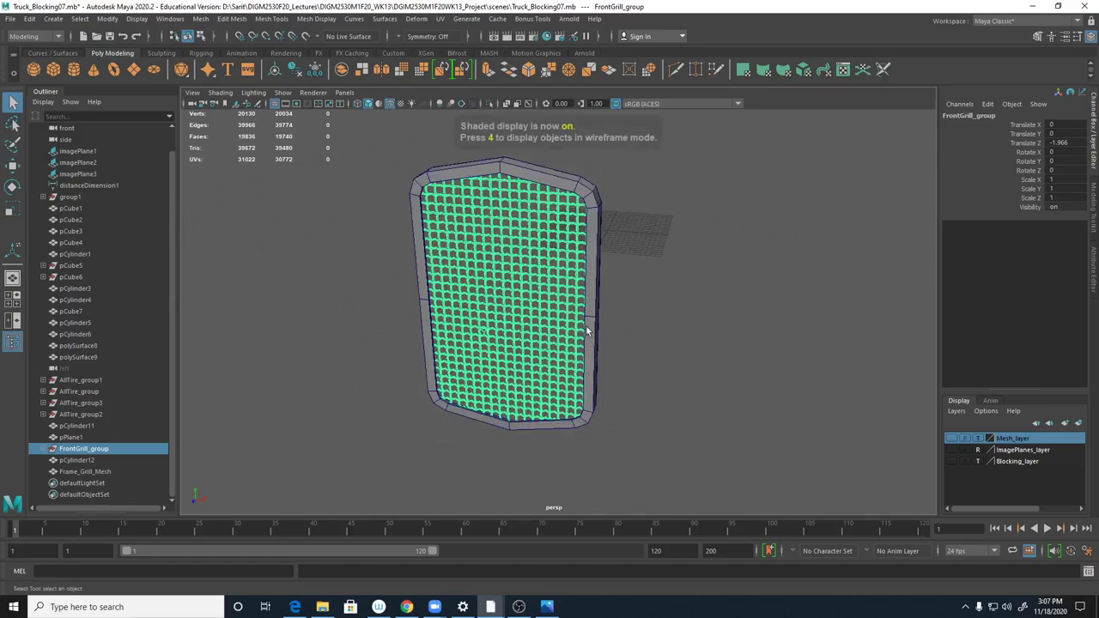
pyautogui.moveTo(539, 256); pyautogui.dragTo(577, 241, button='right')
pyautogui.click(668, 327)
pyautogui.keyDown('alt'); pyautogui.moveTo(668, 329); pyautogui.dragTo(722, 364); pyautogui.keyUp('alt')
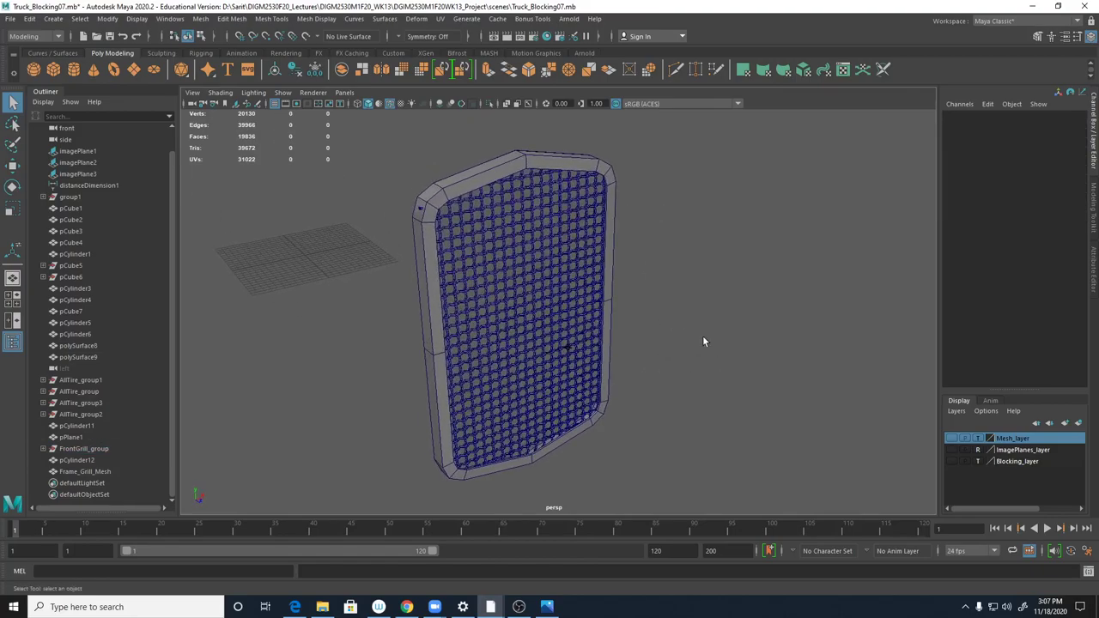
# - Delete the end faces of the horizontal bar that pokes through the frame's upper corner, and return to object mode
pyautogui.keyDown('alt'); pyautogui.moveTo(506, 230); pyautogui.dragTo(562, 189, button='right'); pyautogui.keyUp('alt')
pyautogui.keyDown('alt'); pyautogui.moveTo(422, 191); pyautogui.dragTo(533, 311, button='middle'); pyautogui.keyUp('alt')
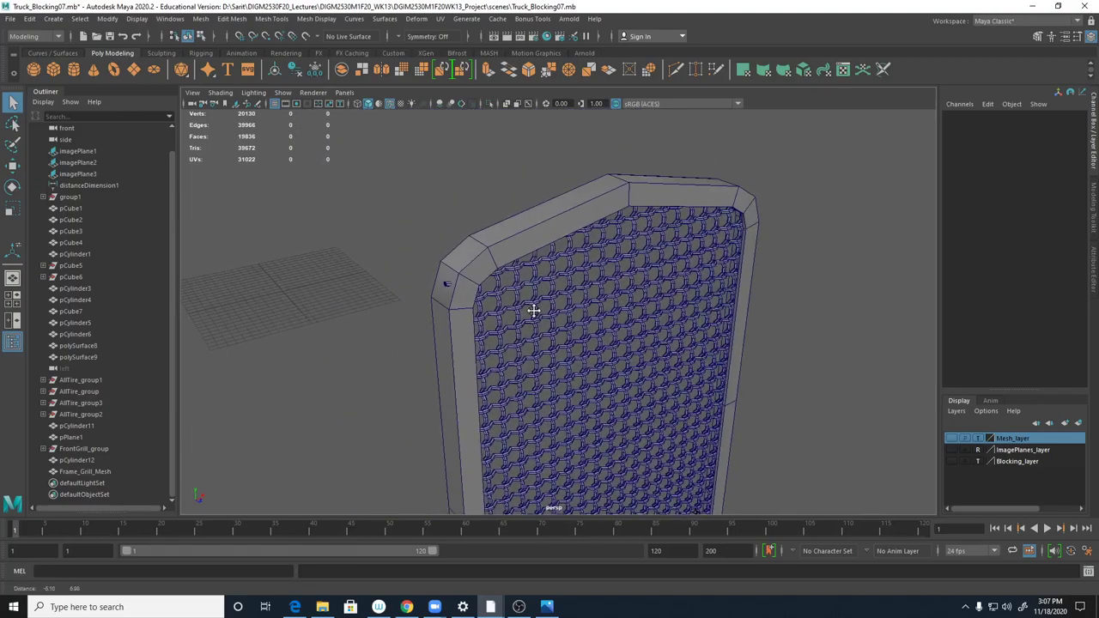
pyautogui.click(474, 253)
pyautogui.rightClick(474, 255)
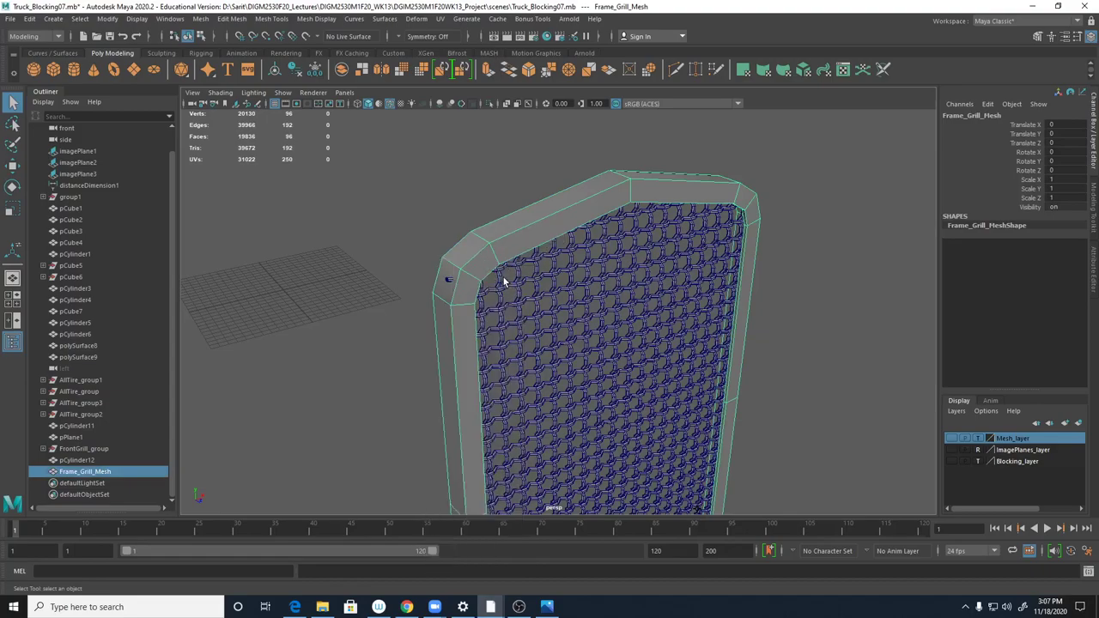
pyautogui.click(507, 268)
pyautogui.rightClick(507, 269)
pyautogui.click(505, 298)
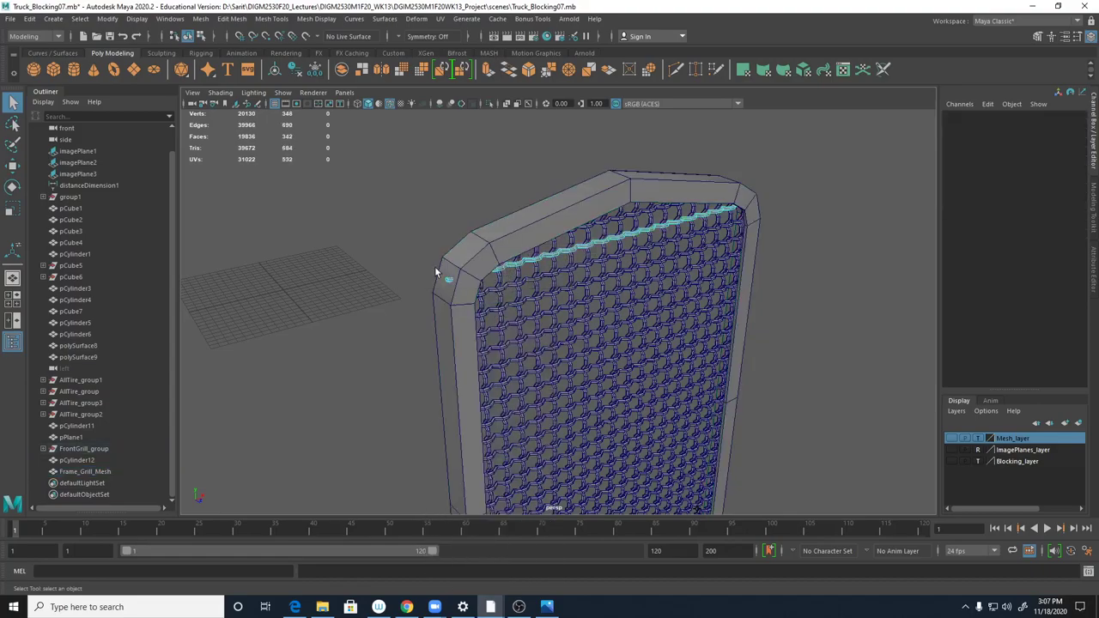
pyautogui.keyDown('alt'); pyautogui.moveTo(485, 283); pyautogui.dragTo(744, 289); pyautogui.keyUp('alt')
pyautogui.moveTo(646, 217); pyautogui.dragTo(726, 196, button='right')
pyautogui.click(710, 292)
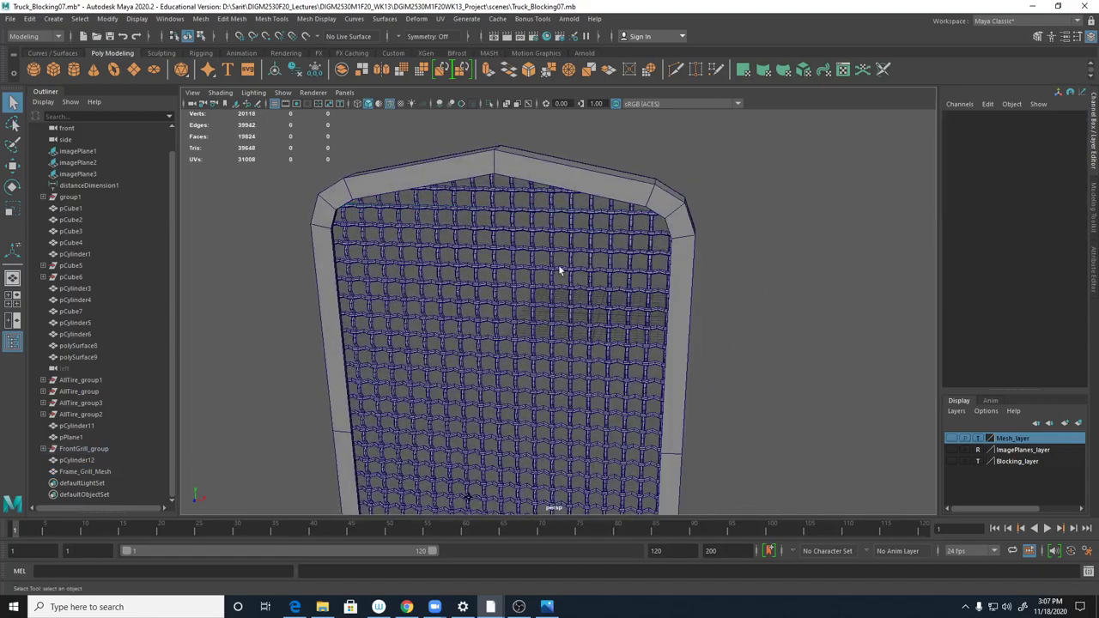
# - Insert three edge loops running around Frame_Grill_Mesh with the Multi-Cut tool, and preview the frame smoothed
pyautogui.keyDown('alt'); pyautogui.moveTo(507, 298); pyautogui.dragTo(632, 316); pyautogui.keyUp('alt')
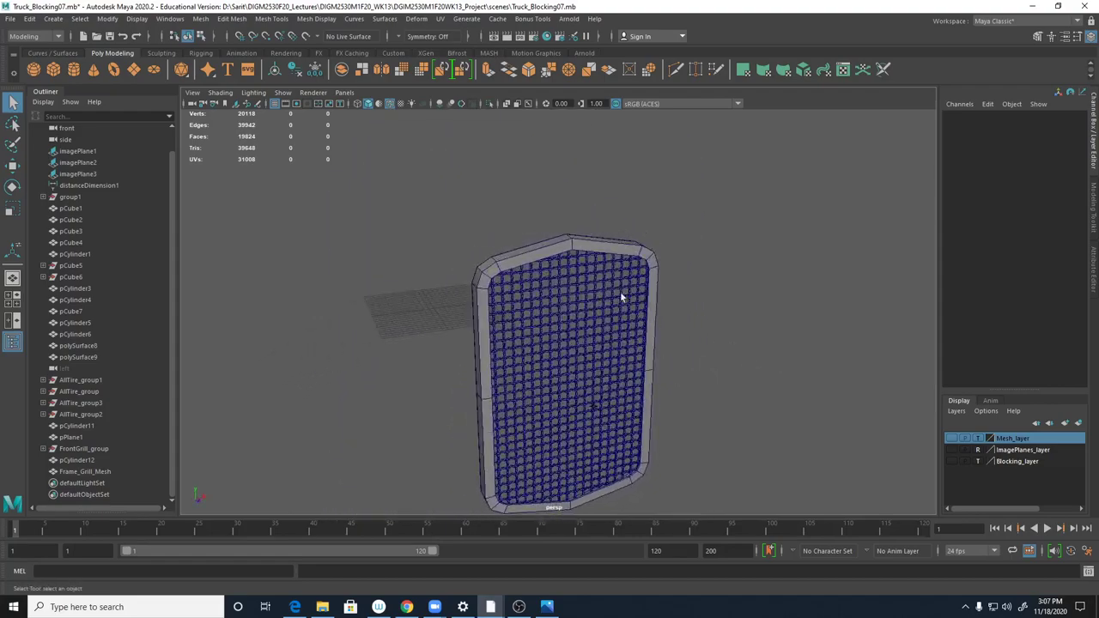
pyautogui.click(611, 255)
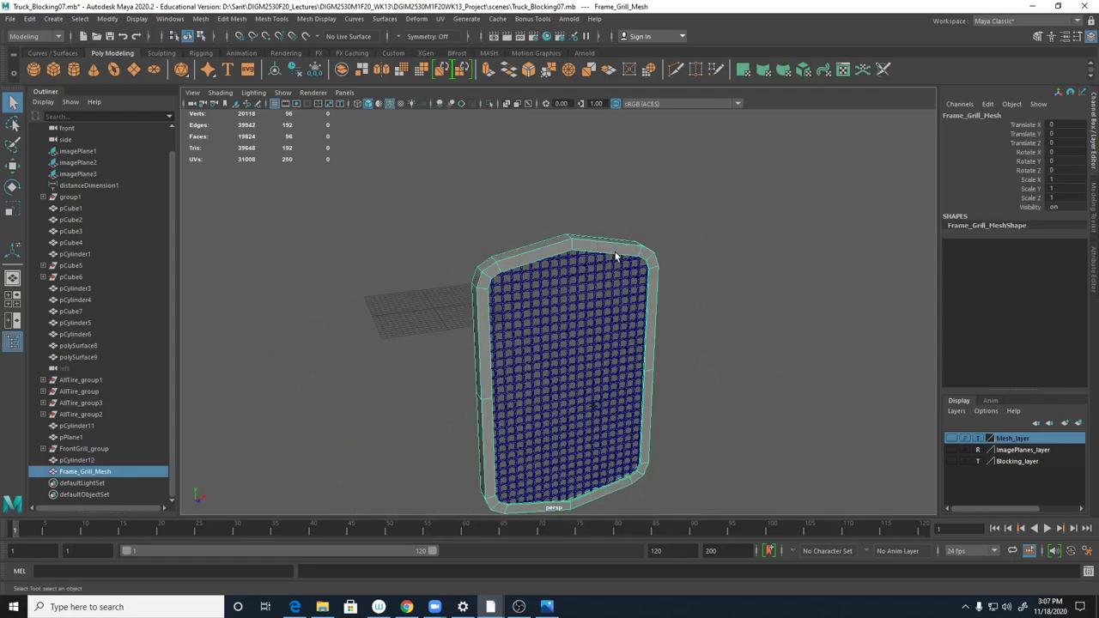
pyautogui.keyDown('alt'); pyautogui.moveTo(601, 253); pyautogui.dragTo(700, 250, button='right'); pyautogui.keyUp('alt')
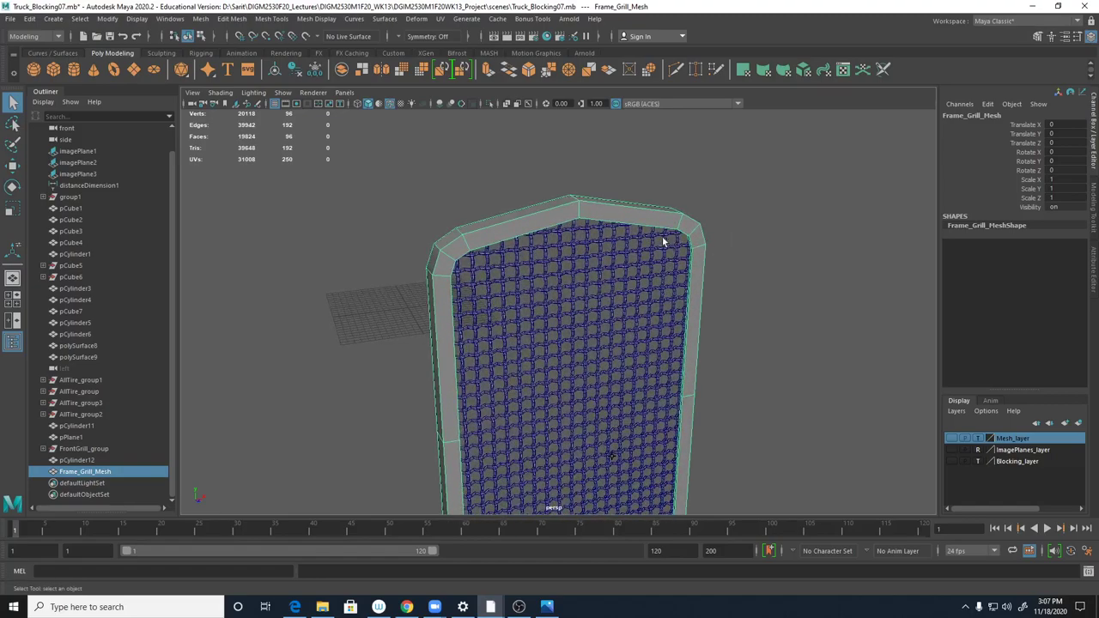
pyautogui.keyDown('shift'); pyautogui.rightClick(471, 233); pyautogui.keyUp('shift')
pyautogui.keyDown('shift'); pyautogui.moveTo(472, 236); pyautogui.dragTo(413, 237, button='right'); pyautogui.keyUp('shift')
pyautogui.keyDown('alt'); pyautogui.moveTo(437, 272); pyautogui.dragTo(623, 290, button='right'); pyautogui.keyUp('alt')
pyautogui.keyDown('alt'); pyautogui.moveTo(623, 289); pyautogui.dragTo(576, 301); pyautogui.keyUp('alt')
pyautogui.keyDown('alt'); pyautogui.moveTo(576, 301); pyautogui.dragTo(651, 300, button='middle'); pyautogui.keyUp('alt')
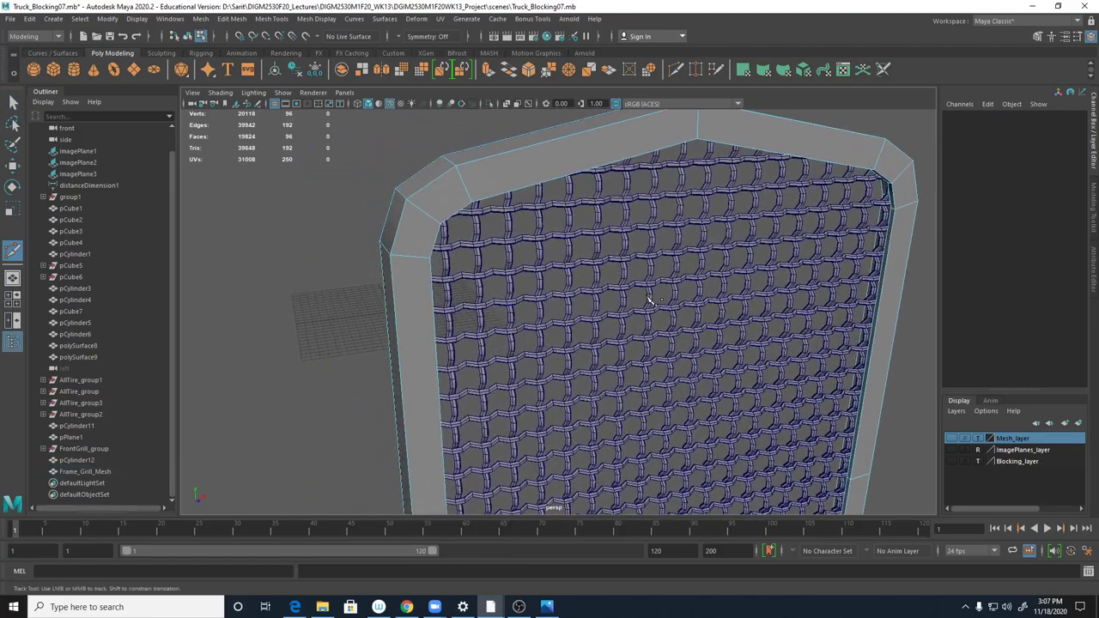
pyautogui.keyDown('alt'); pyautogui.moveTo(650, 301); pyautogui.dragTo(596, 297, button='right'); pyautogui.keyUp('alt')
pyautogui.click(415, 207)
pyautogui.click(363, 168)
pyautogui.press('Return')
pyautogui.keyDown('ctrl'); pyautogui.click(371, 173); pyautogui.keyUp('ctrl')
pyautogui.press('3')
pyautogui.keyDown('alt'); pyautogui.moveTo(385, 253); pyautogui.dragTo(461, 264); pyautogui.keyUp('alt')
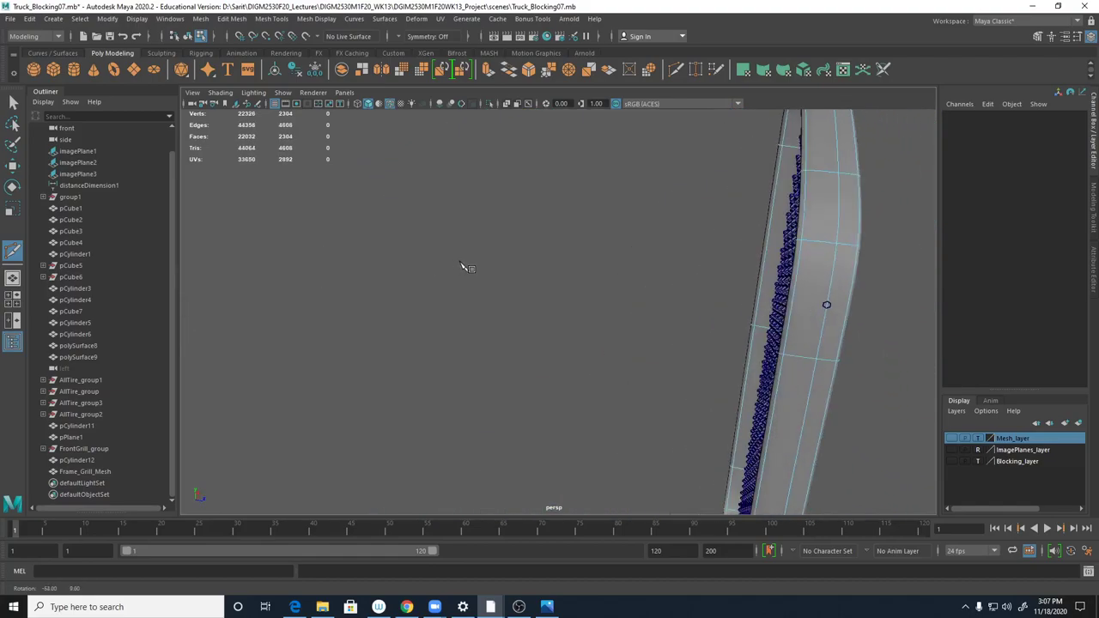
# - Return the frame to unsmoothed display and insert five more edge loops around it, including its back and inner edges
pyautogui.keyDown('alt'); pyautogui.moveTo(755, 324); pyautogui.dragTo(633, 343); pyautogui.keyUp('alt')
pyautogui.press('1')
pyautogui.keyDown('alt'); pyautogui.moveTo(761, 267); pyautogui.dragTo(559, 314); pyautogui.keyUp('alt')
pyautogui.keyDown('alt'); pyautogui.moveTo(559, 315); pyautogui.dragTo(638, 298, button='right'); pyautogui.keyUp('alt')
pyautogui.doubleClick(591, 215)
pyautogui.keyDown('alt'); pyautogui.moveTo(597, 219); pyautogui.dragTo(708, 233); pyautogui.keyUp('alt')
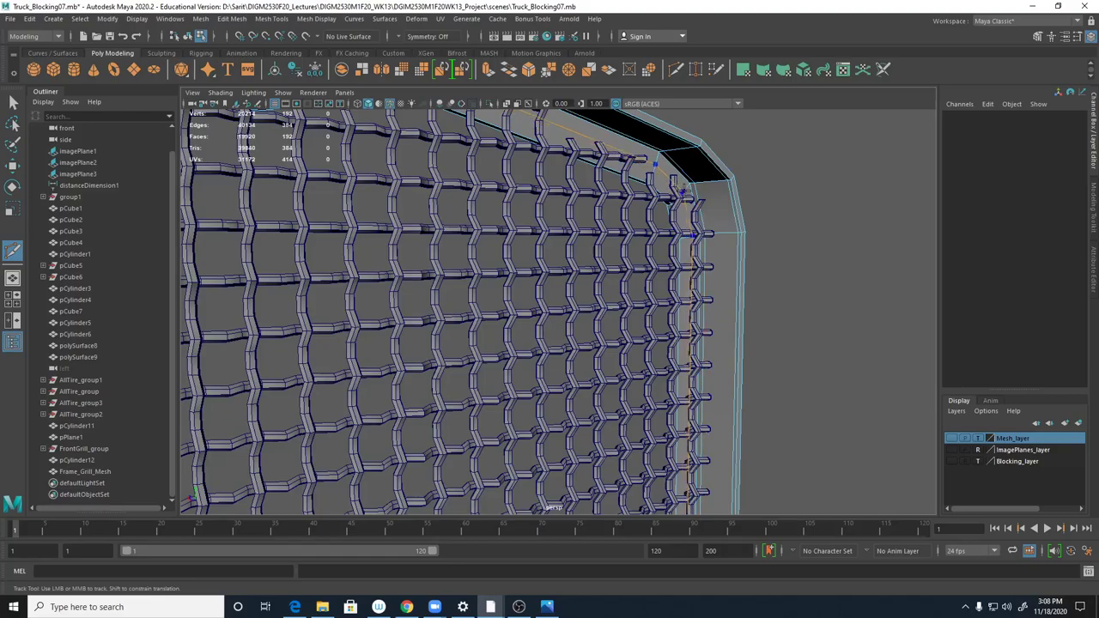
pyautogui.keyDown('ctrl'); pyautogui.click(685, 194); pyautogui.keyUp('ctrl')
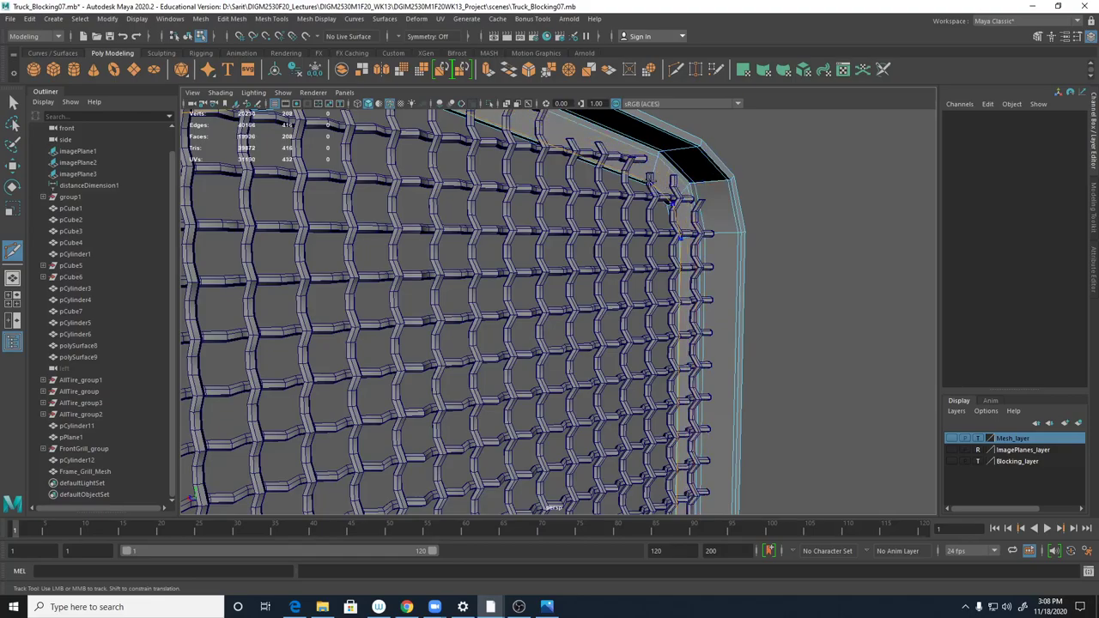
pyautogui.keyDown('ctrl'); pyautogui.click(652, 181); pyautogui.keyUp('ctrl')
pyautogui.keyDown('alt'); pyautogui.moveTo(739, 181); pyautogui.dragTo(864, 221); pyautogui.keyUp('alt')
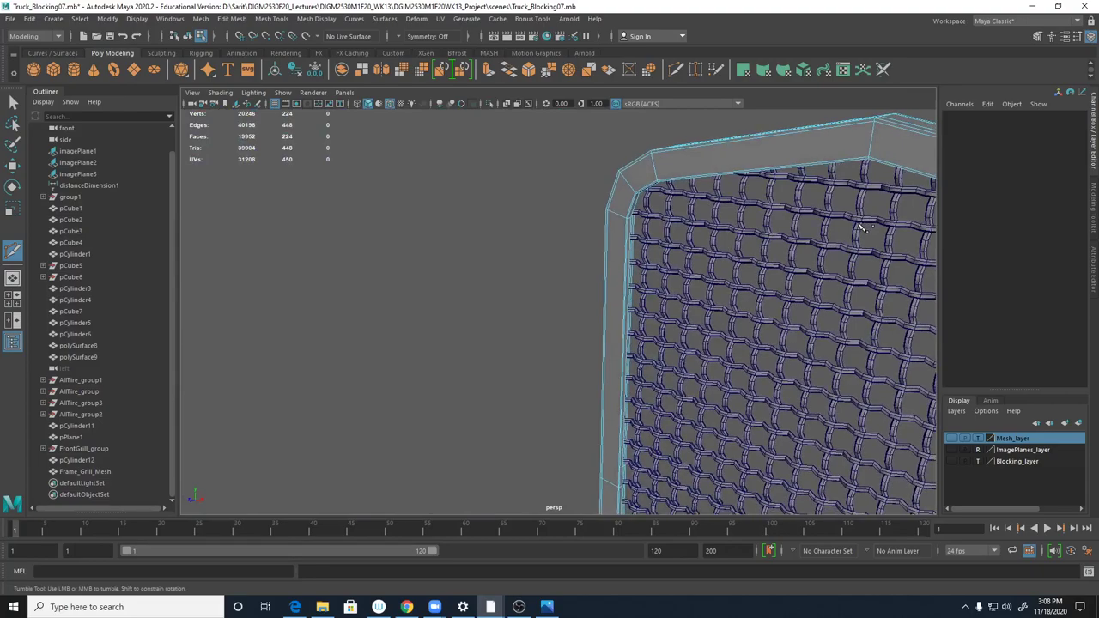
# - Show the frame in smooth preview and examine its edges and corners from several sides
pyautogui.press('3')
pyautogui.keyDown('alt'); pyautogui.moveTo(831, 257); pyautogui.dragTo(528, 291, button='right'); pyautogui.keyUp('alt')
pyautogui.moveTo(528, 291)
pyautogui.keyDown('alt'); pyautogui.mouseDown()
pyautogui.moveTo(637, 306)
pyautogui.moveTo(637, 295)
pyautogui.moveTo(525, 304)
pyautogui.mouseUp(); pyautogui.keyUp('alt')
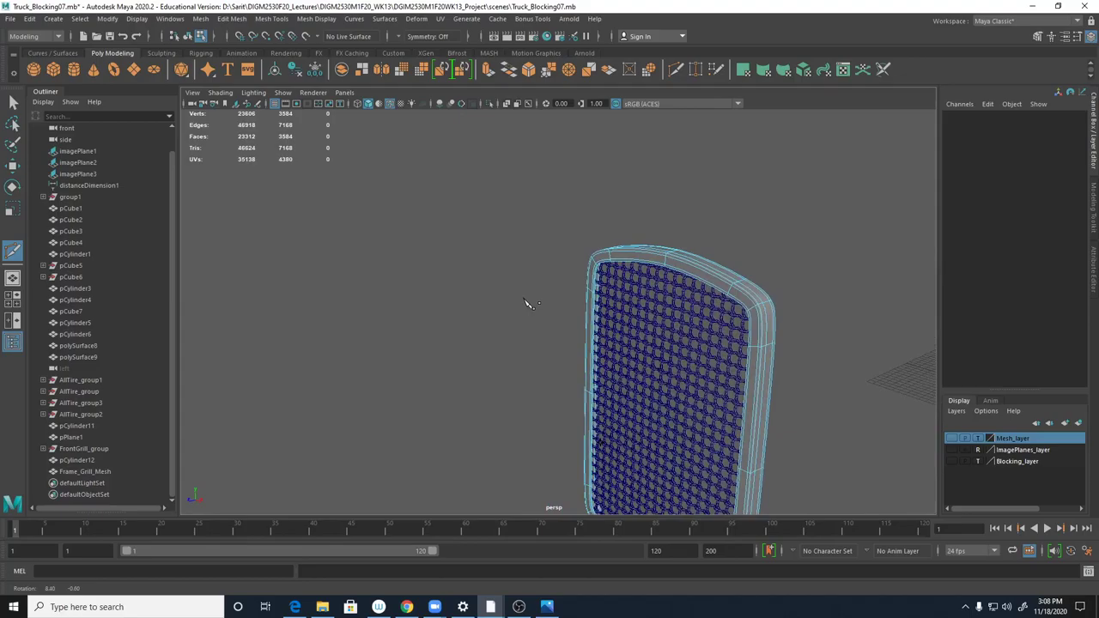
pyautogui.scroll(5, 825, 342)
pyautogui.scroll(-3, 825, 342)
pyautogui.keyDown('alt'); pyautogui.moveTo(824, 342); pyautogui.dragTo(627, 330); pyautogui.keyUp('alt')
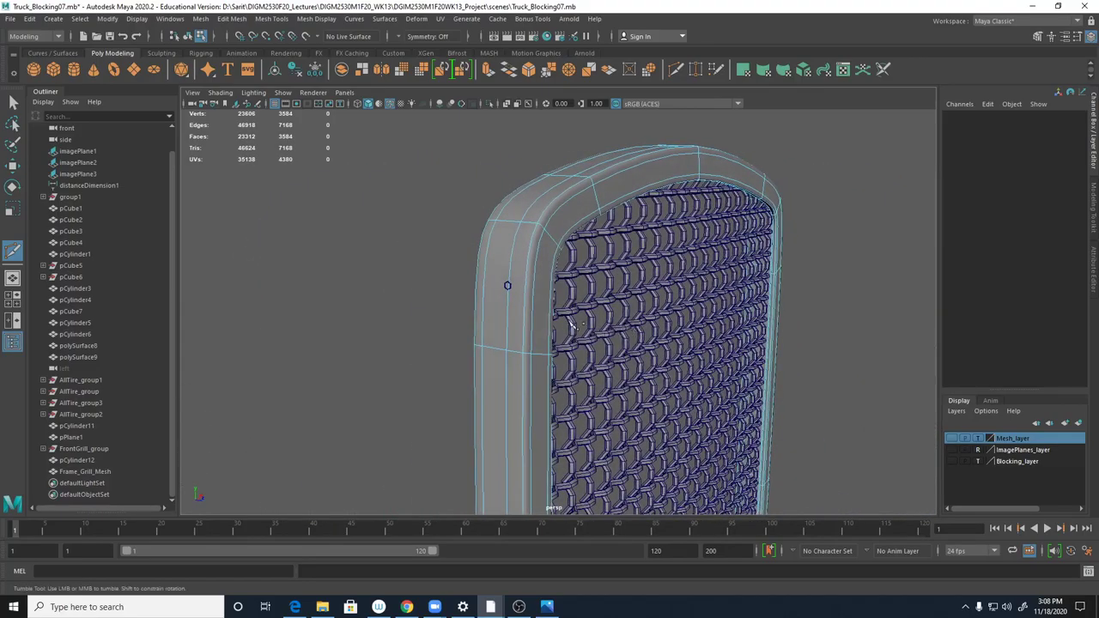
# - Delete the end faces of the horizontal grille bar that pokes through the frame's outer side, and save the scene
pyautogui.press('q')
pyautogui.keyDown('alt'); pyautogui.moveTo(510, 314); pyautogui.dragTo(449, 314); pyautogui.keyUp('alt')
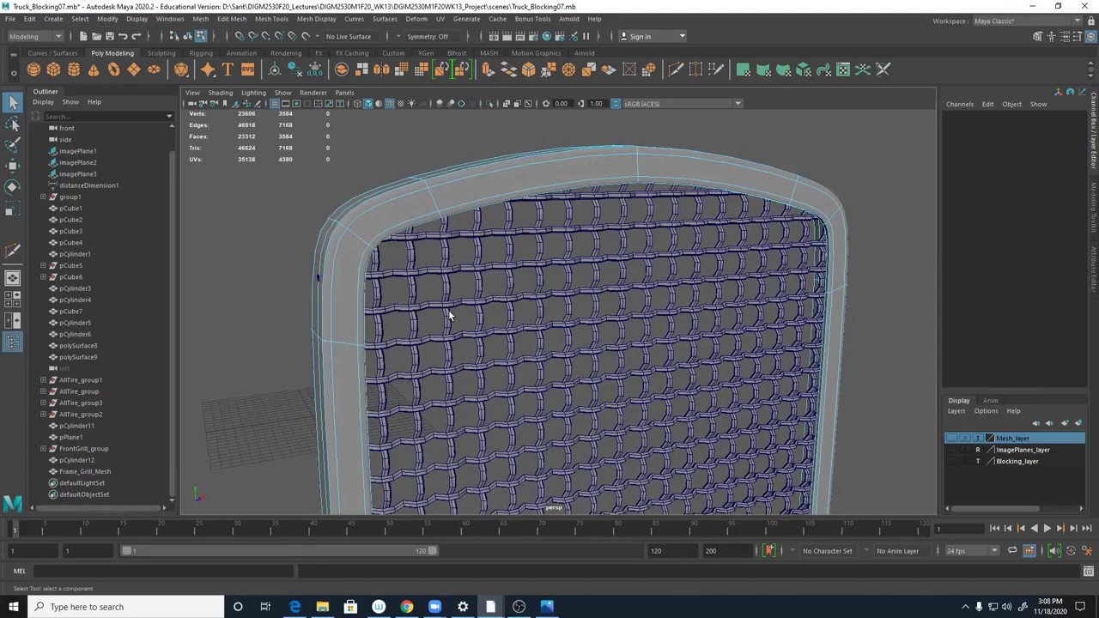
pyautogui.doubleClick(402, 275)
pyautogui.rightClick(404, 276)
pyautogui.moveTo(404, 283); pyautogui.dragTo(404, 304, button='right')
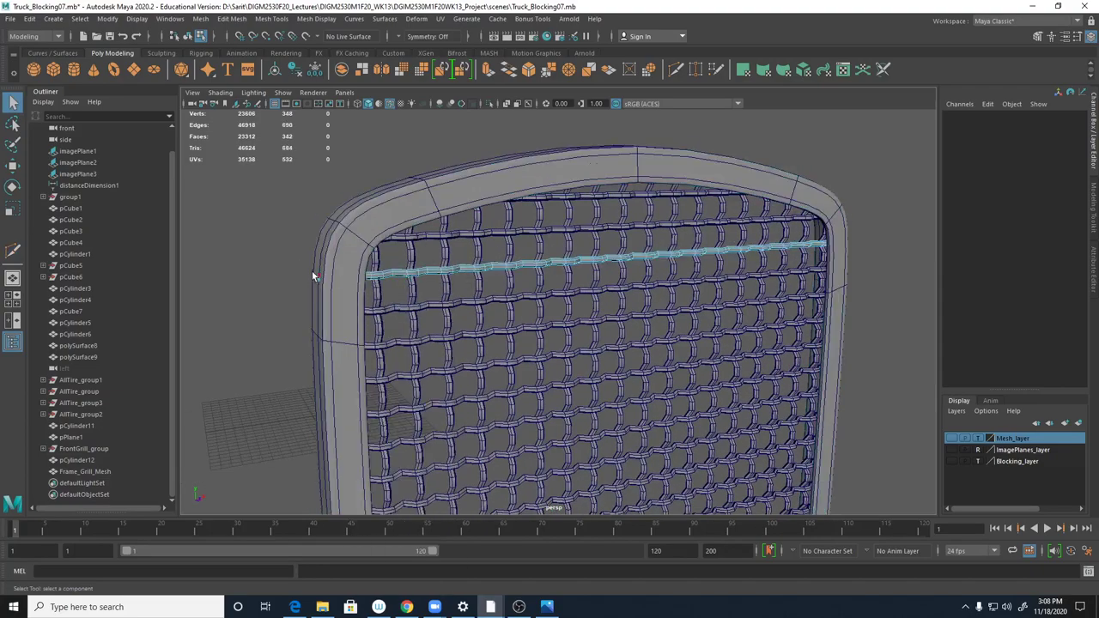
pyautogui.click(316, 277)
pyautogui.press('Delete')
pyautogui.keyDown('alt'); pyautogui.moveTo(768, 312); pyautogui.dragTo(704, 299); pyautogui.keyUp('alt')
pyautogui.moveTo(709, 287); pyautogui.dragTo(760, 268, button='right')
pyautogui.hotkey('ctrl', 's')
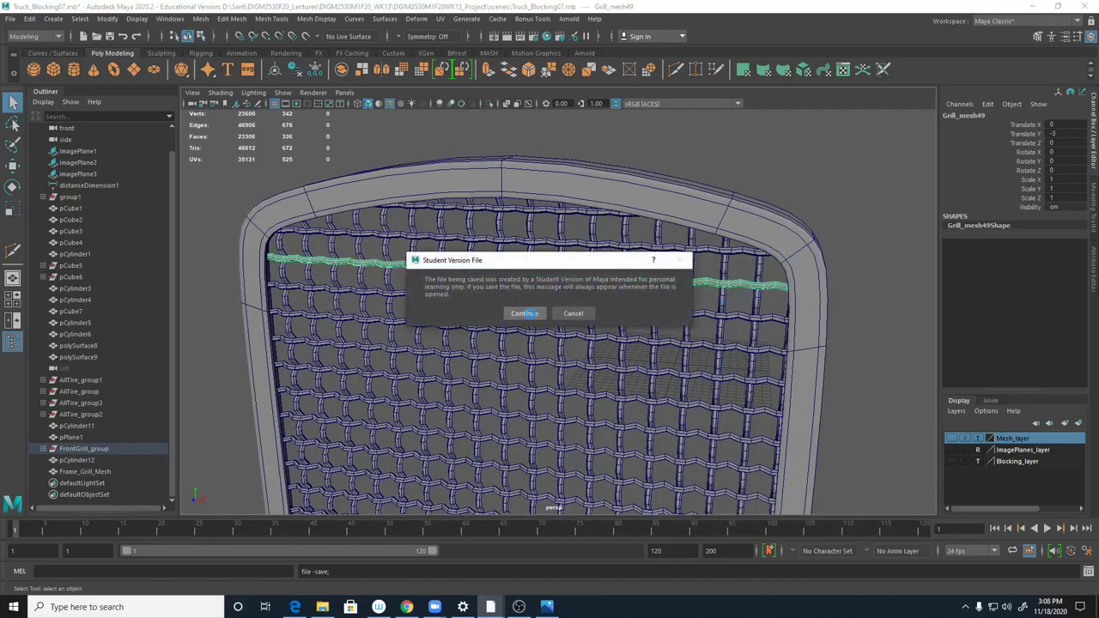
pyautogui.press('Return')
# - Add offset edge loops on both sides of the frame's top centre edge with the mesh unsmoothed
pyautogui.keyDown('alt'); pyautogui.moveTo(642, 314); pyautogui.dragTo(586, 302, button='right'); pyautogui.keyUp('alt')
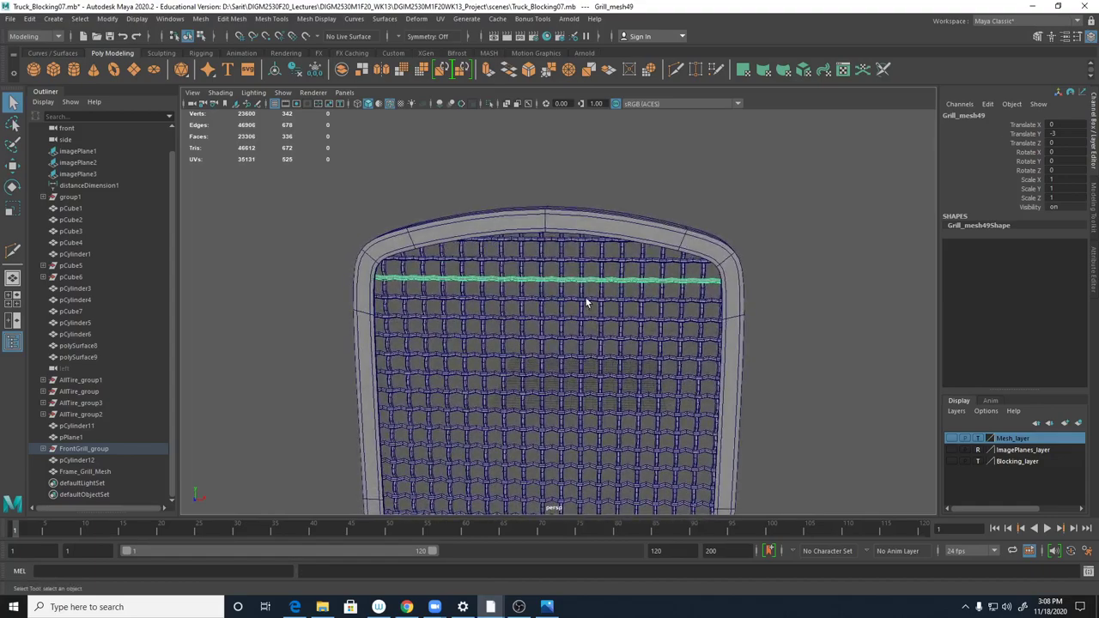
pyautogui.click(563, 219)
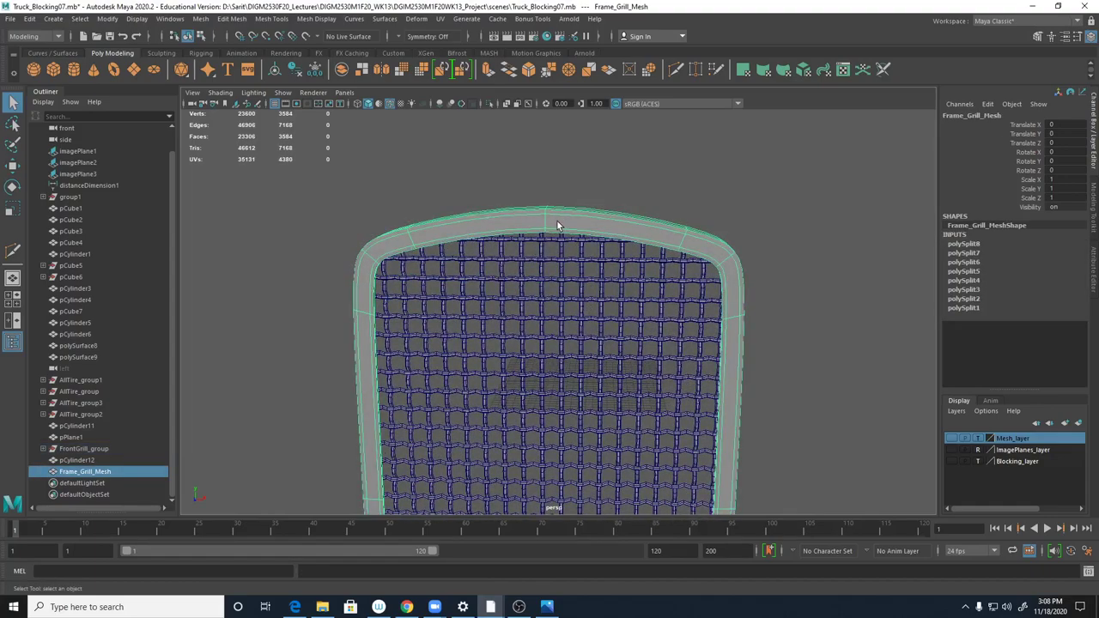
pyautogui.press('1')
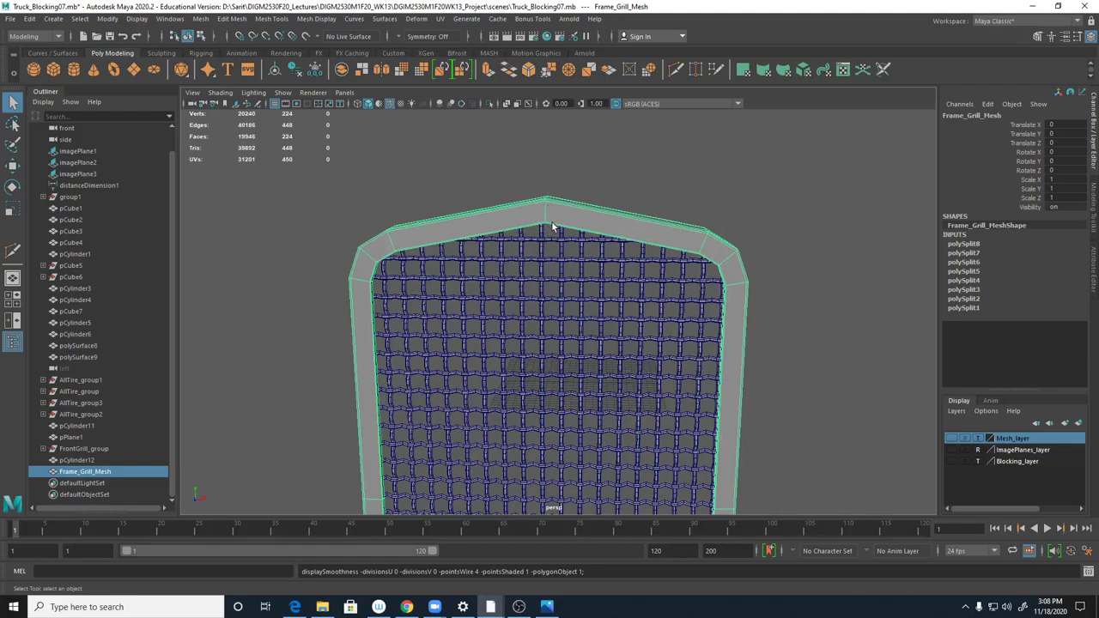
pyautogui.keyDown('alt'); pyautogui.moveTo(546, 223); pyautogui.dragTo(692, 227, button='right'); pyautogui.keyUp('alt')
pyautogui.keyDown('alt'); pyautogui.moveTo(547, 215); pyautogui.dragTo(544, 309, button='middle'); pyautogui.keyUp('alt')
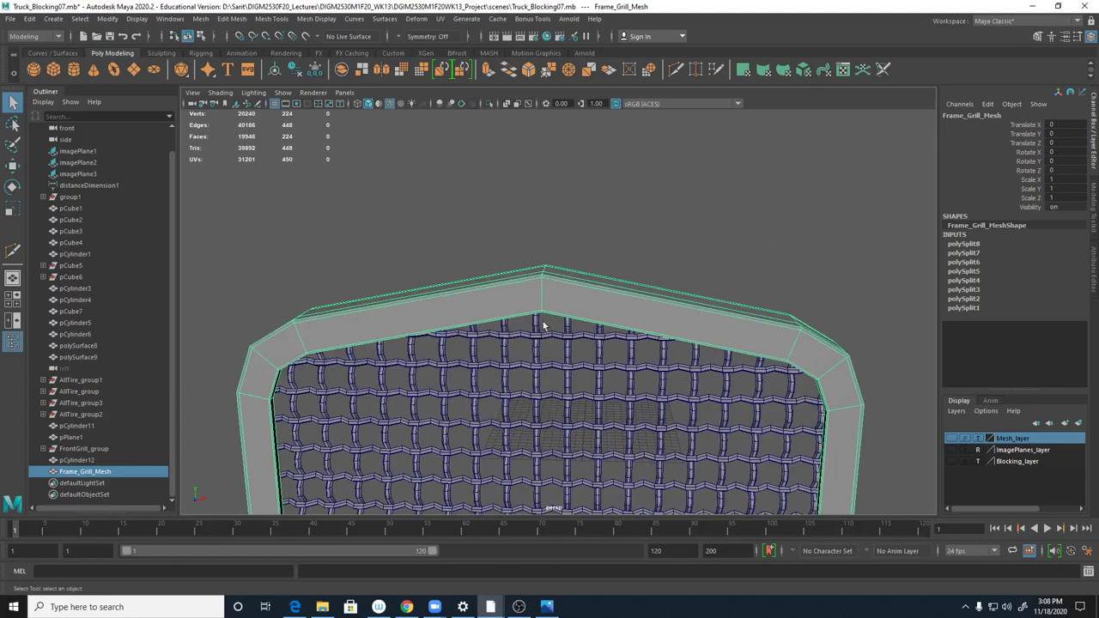
pyautogui.keyDown('shift'); pyautogui.rightClick(553, 281); pyautogui.keyUp('shift')
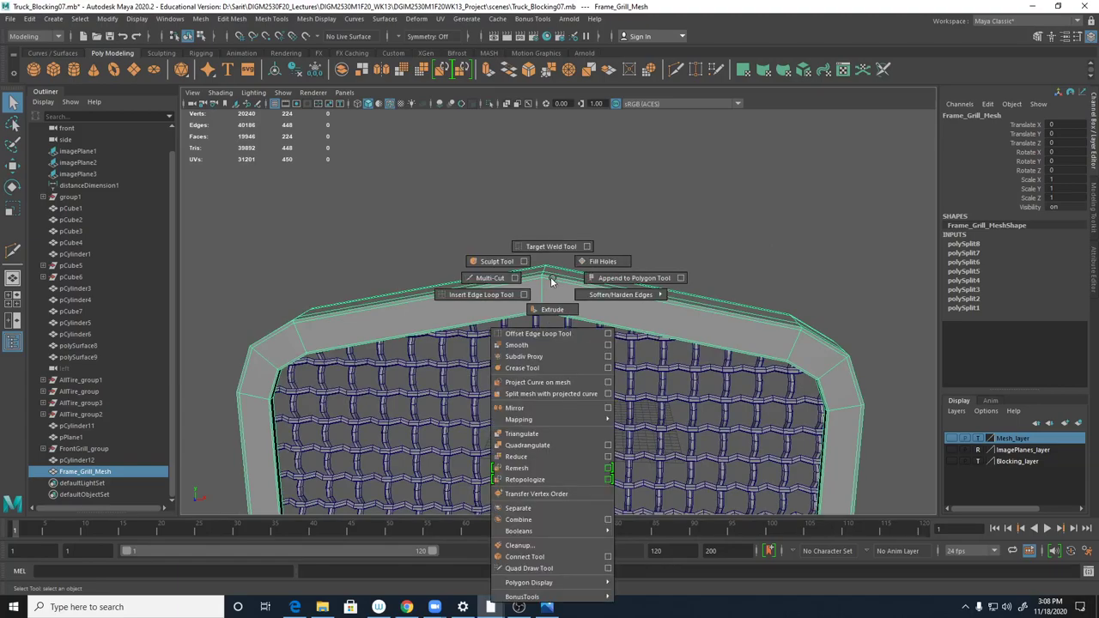
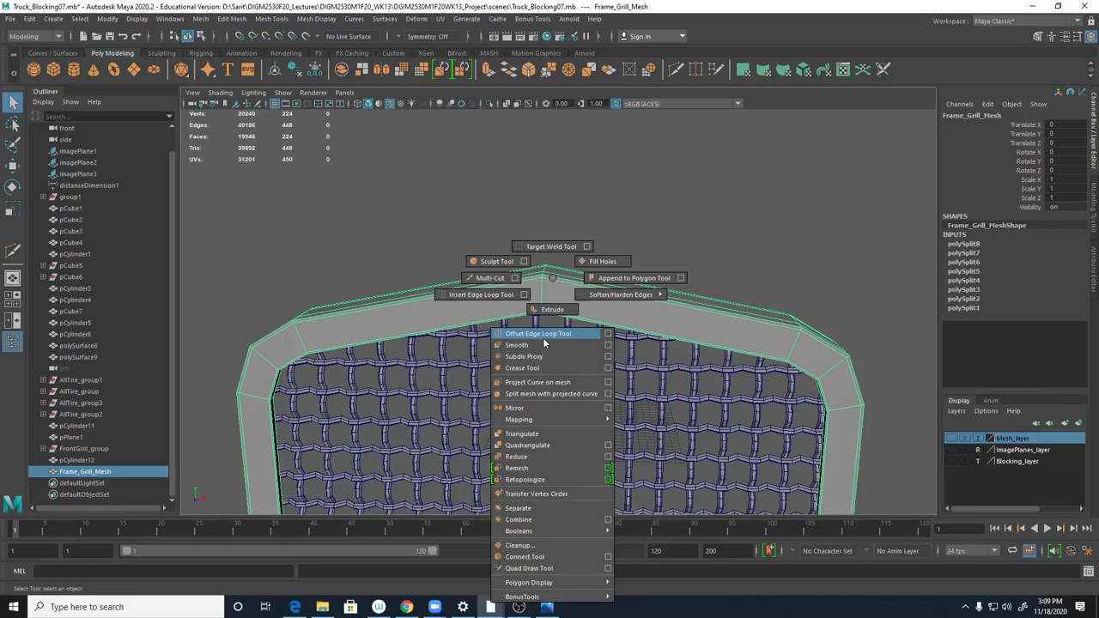
pyautogui.keyDown('shift'); pyautogui.moveTo(546, 340); pyautogui.dragTo(829, 312, button='right'); pyautogui.keyUp('shift')
pyautogui.keyDown('alt'); pyautogui.moveTo(618, 294); pyautogui.dragTo(558, 324); pyautogui.keyUp('alt')
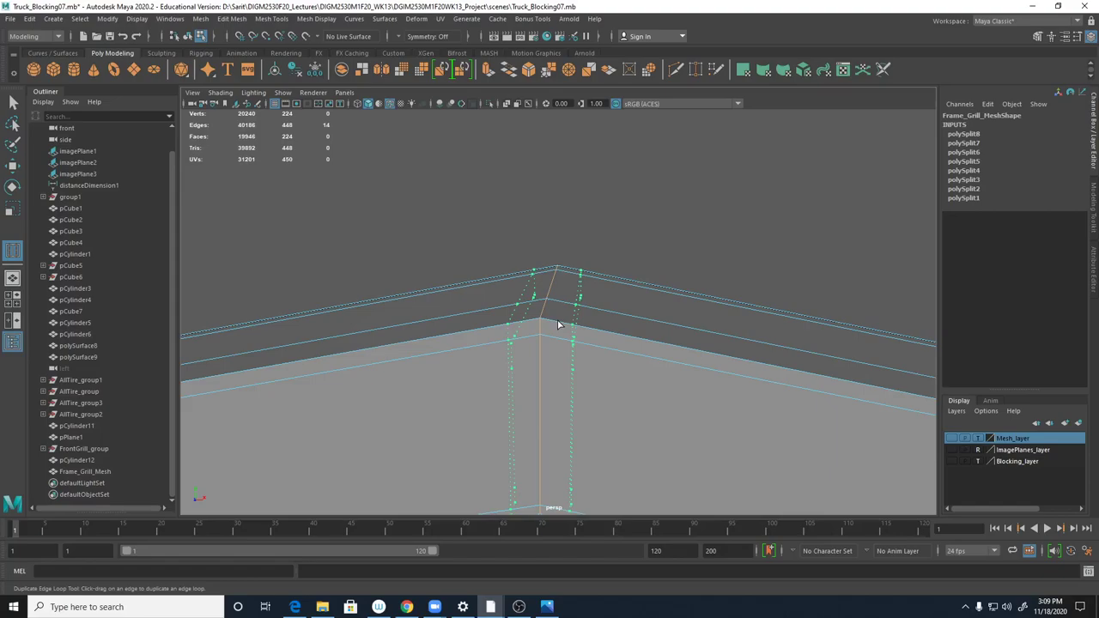
pyautogui.moveTo(557, 324); pyautogui.dragTo(557, 324)
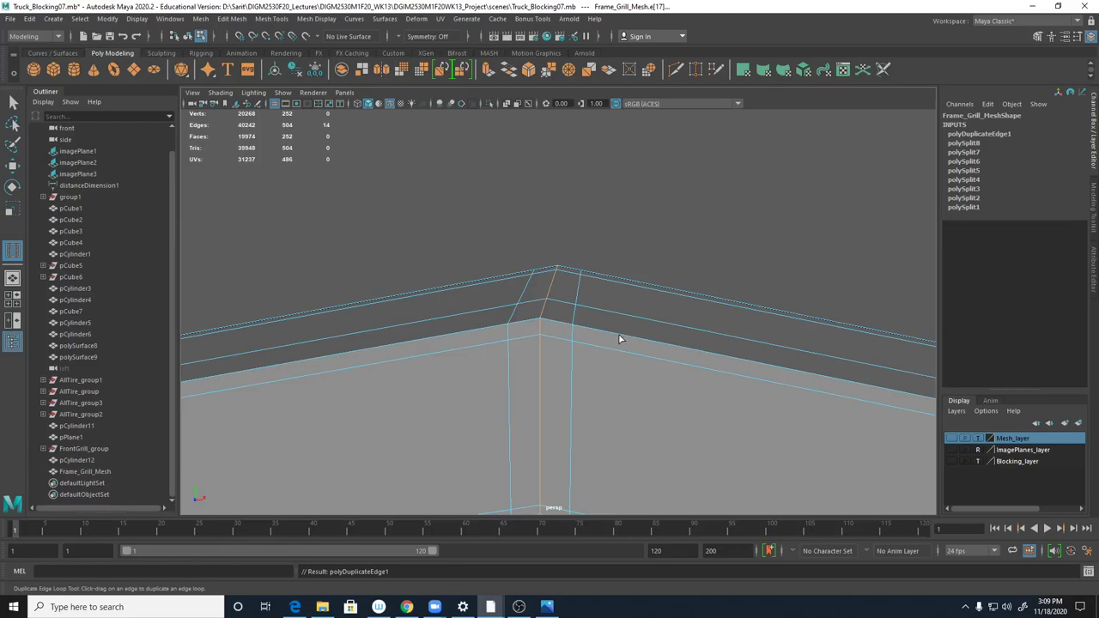
# - Display the frame smoothed with its sharpened top peak, and return to object mode
pyautogui.press('2')
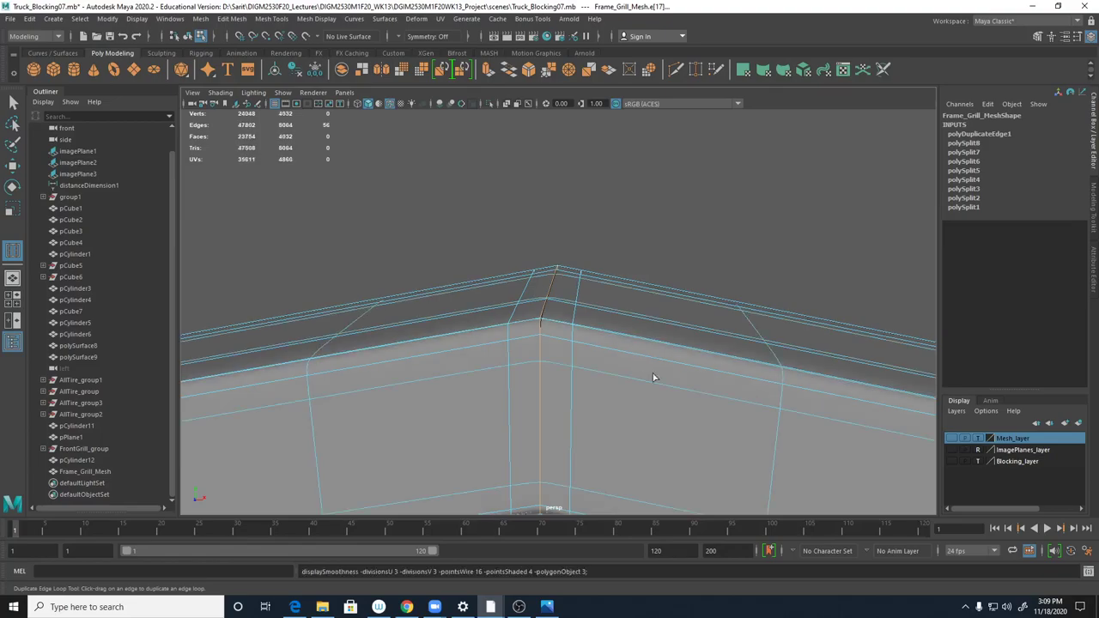
pyautogui.keyDown('alt'); pyautogui.moveTo(748, 346); pyautogui.dragTo(215, 225, button='right'); pyautogui.keyUp('alt')
pyautogui.press('q')
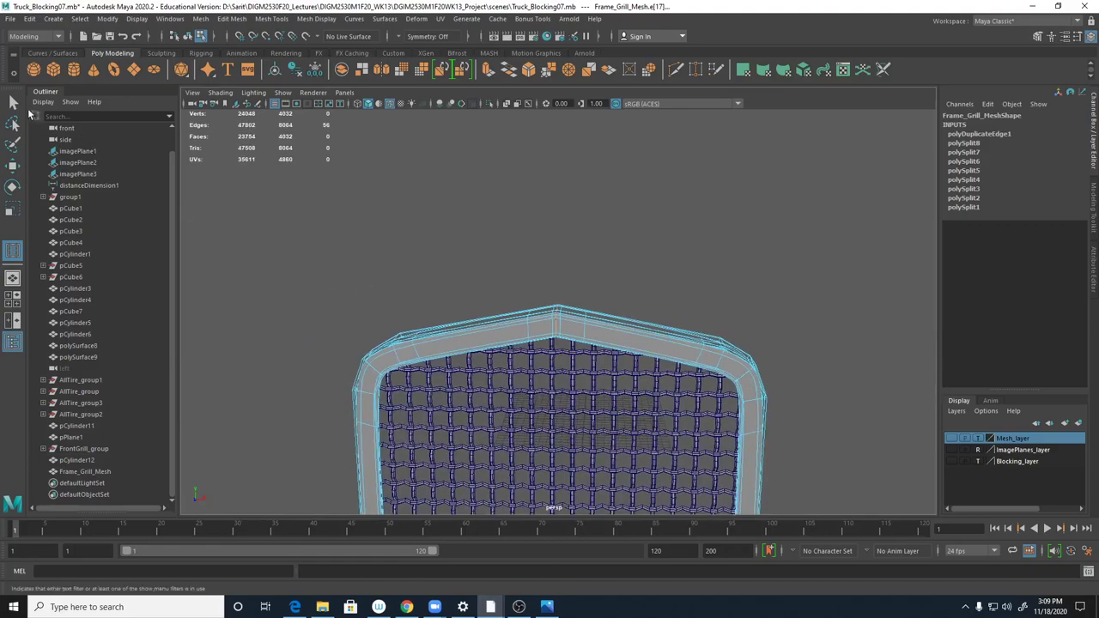
pyautogui.moveTo(625, 333); pyautogui.dragTo(707, 293, button='right')
pyautogui.click(707, 293)
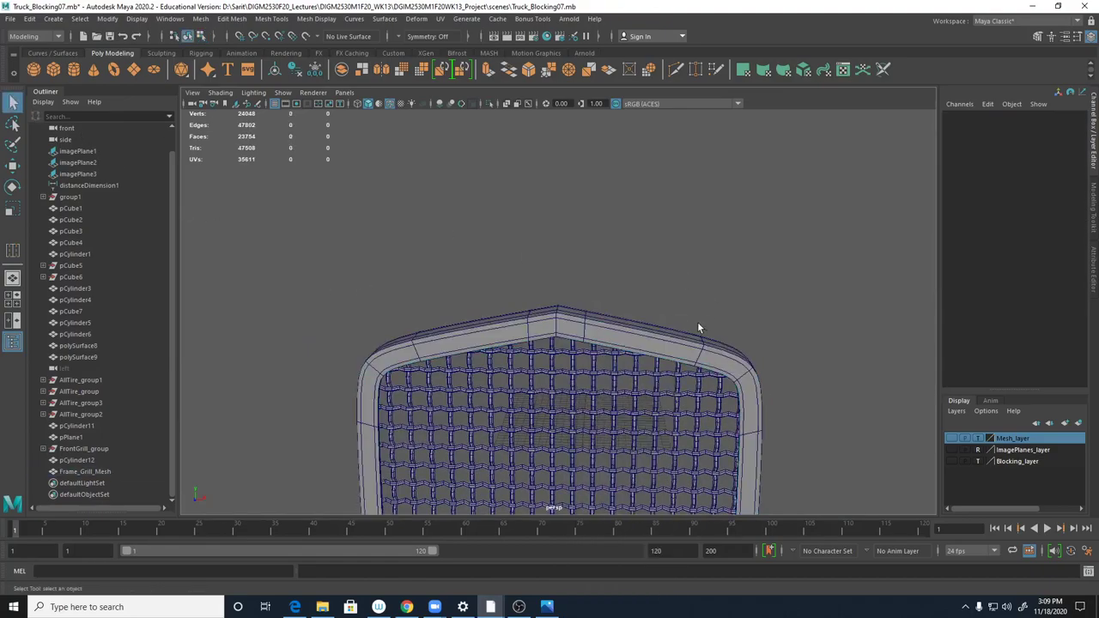
# - Hide the wireframe on the shaded model and save the scene
pyautogui.click(388, 103)
pyautogui.moveTo(701, 288)
pyautogui.keyDown('alt'); pyautogui.mouseDown()
pyautogui.moveTo(742, 319)
pyautogui.moveTo(736, 304)
pyautogui.moveTo(729, 343)
pyautogui.moveTo(765, 326)
pyautogui.moveTo(768, 353)
pyautogui.moveTo(797, 348)
pyautogui.moveTo(599, 336)
pyautogui.moveTo(712, 351)
pyautogui.moveTo(798, 338)
pyautogui.moveTo(756, 340)
pyautogui.moveTo(795, 378)
pyautogui.moveTo(753, 387)
pyautogui.moveTo(754, 309)
pyautogui.mouseUp(); pyautogui.keyUp('alt')
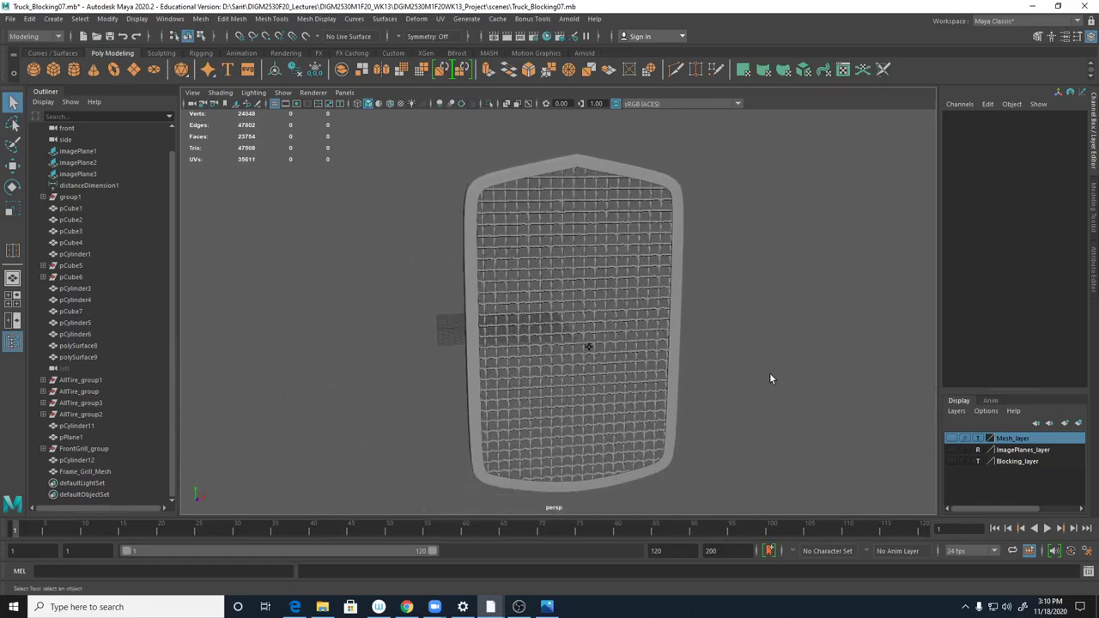
pyautogui.hotkey('ctrl', 's')
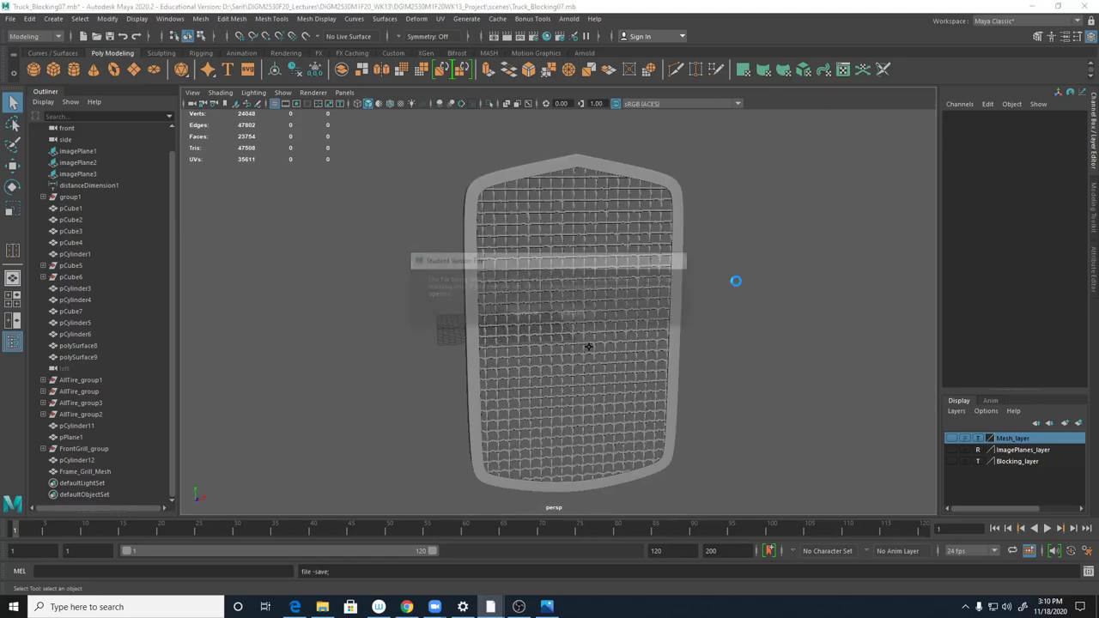
pyautogui.click(525, 314)
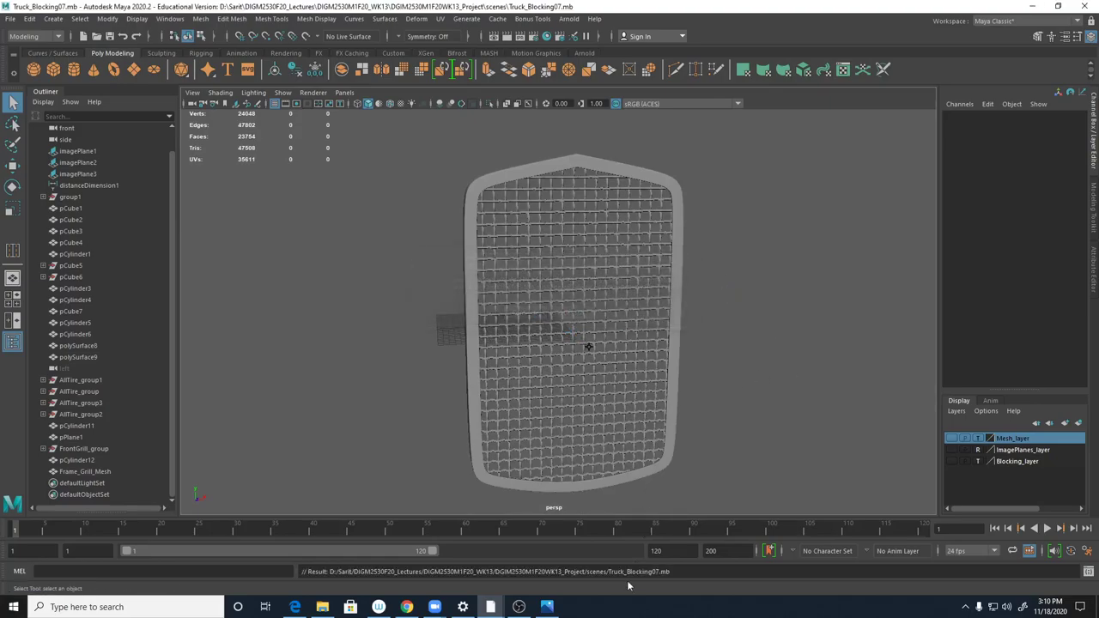
# - Check the Ford Model A pickup photo in Photos, and add offset edge loops beside the frame's bottom centre edge in Maya
pyautogui.click(546, 607)
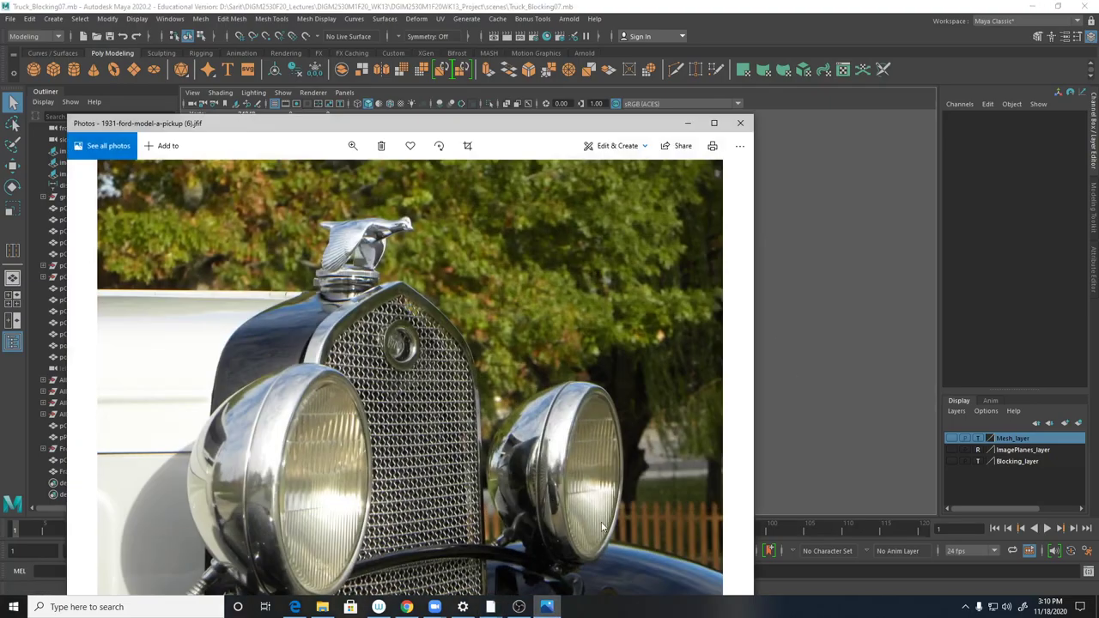
pyautogui.click(687, 123)
pyautogui.keyDown('alt'); pyautogui.moveTo(639, 352); pyautogui.dragTo(631, 298); pyautogui.keyUp('alt')
pyautogui.click(584, 364)
pyautogui.keyDown('alt'); pyautogui.moveTo(576, 384); pyautogui.dragTo(698, 409, button='right'); pyautogui.keyUp('alt')
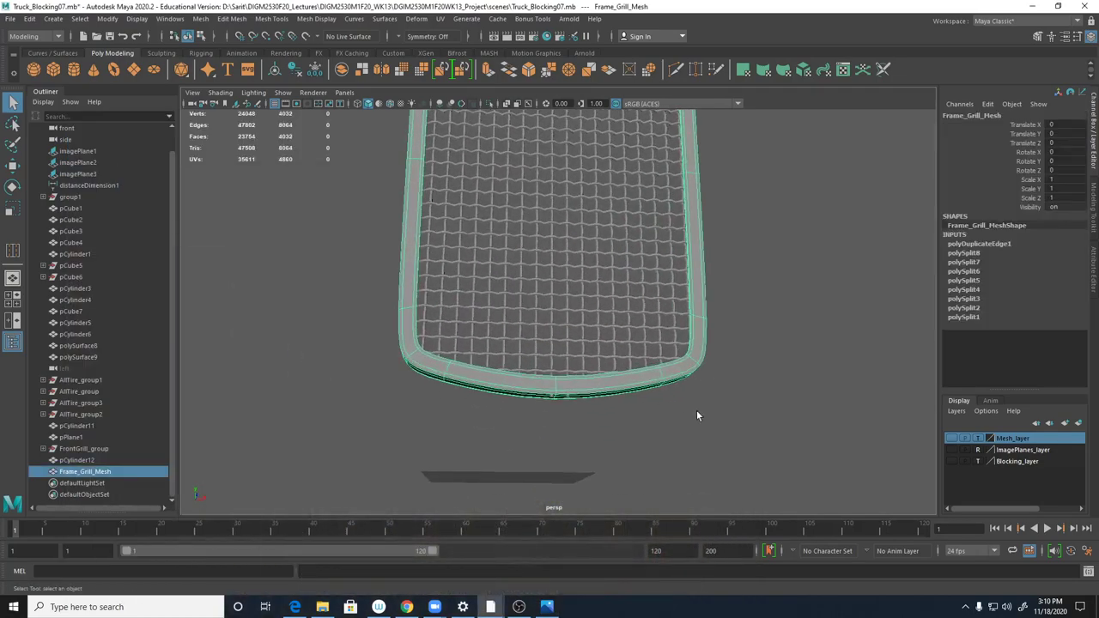
pyautogui.press('1')
pyautogui.keyDown('alt'); pyautogui.moveTo(572, 394); pyautogui.dragTo(626, 403, button='right'); pyautogui.keyUp('alt')
pyautogui.keyDown('shift'); pyautogui.rightClick(593, 382); pyautogui.keyUp('shift')
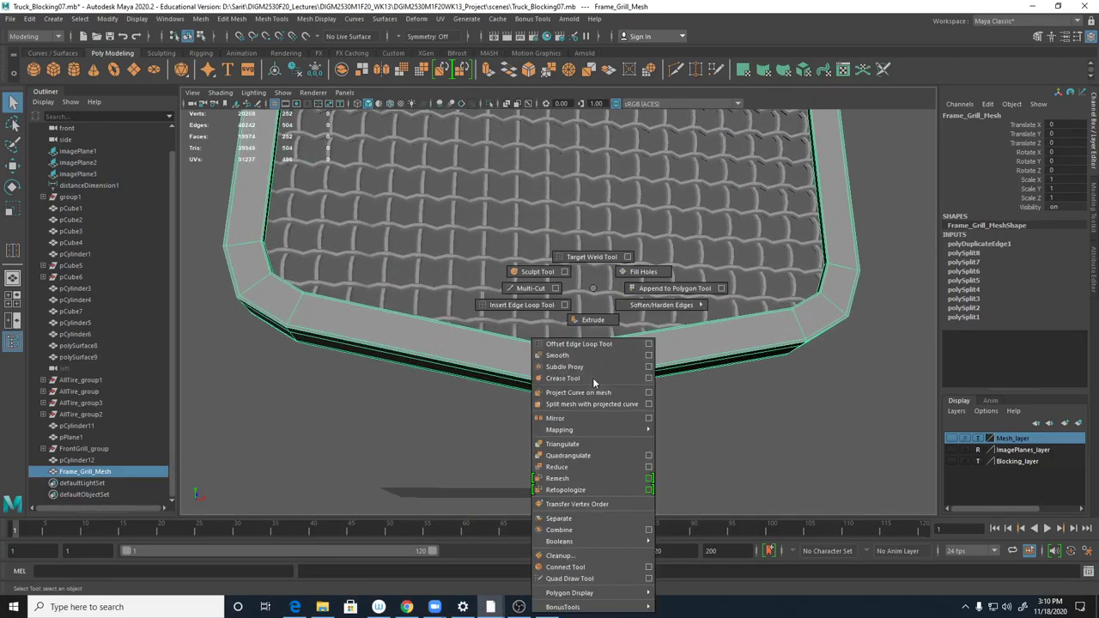
pyautogui.click(581, 346)
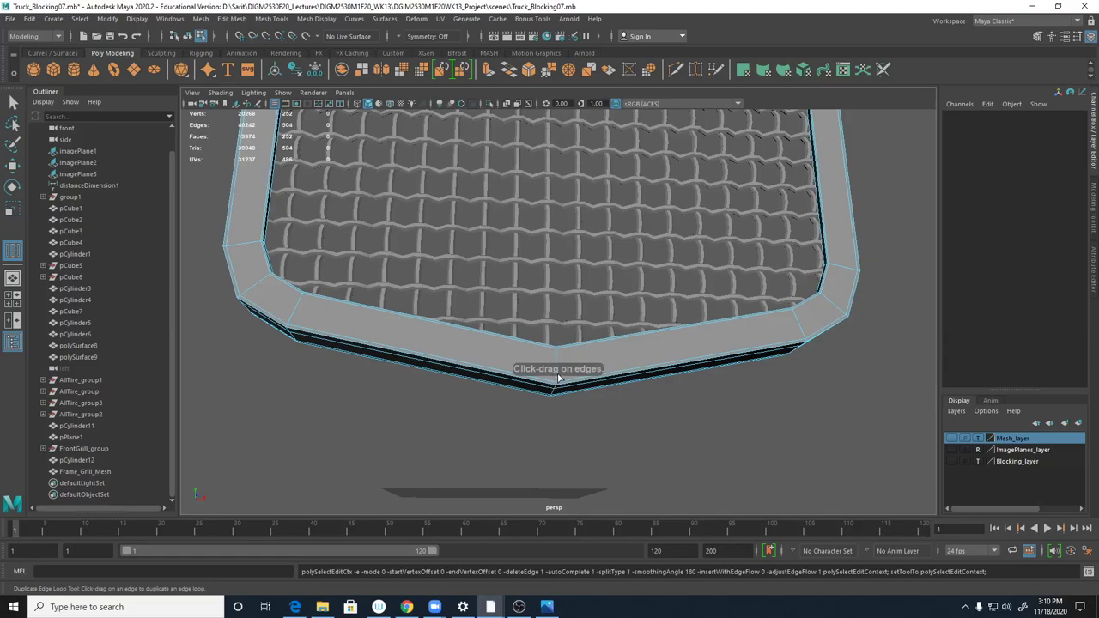
pyautogui.moveTo(556, 379); pyautogui.dragTo(551, 383)
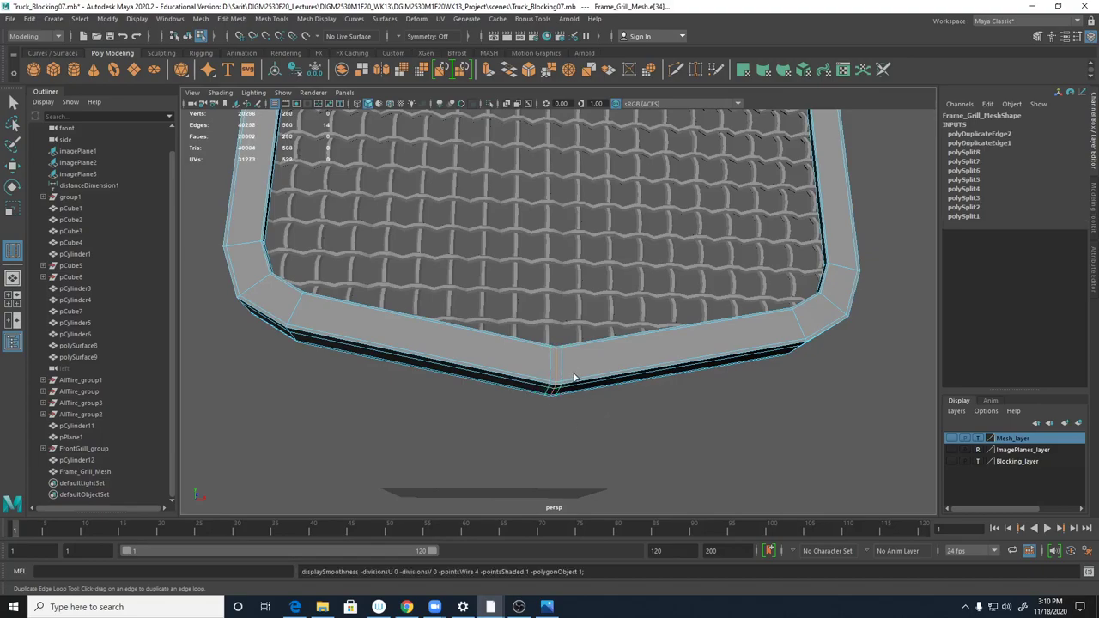
# - Return to object mode, display the frame smoothed, and inspect its bottom point and overall shape
pyautogui.click(615, 464)
pyautogui.moveTo(598, 296); pyautogui.dragTo(659, 263, button='right')
pyautogui.click(645, 377)
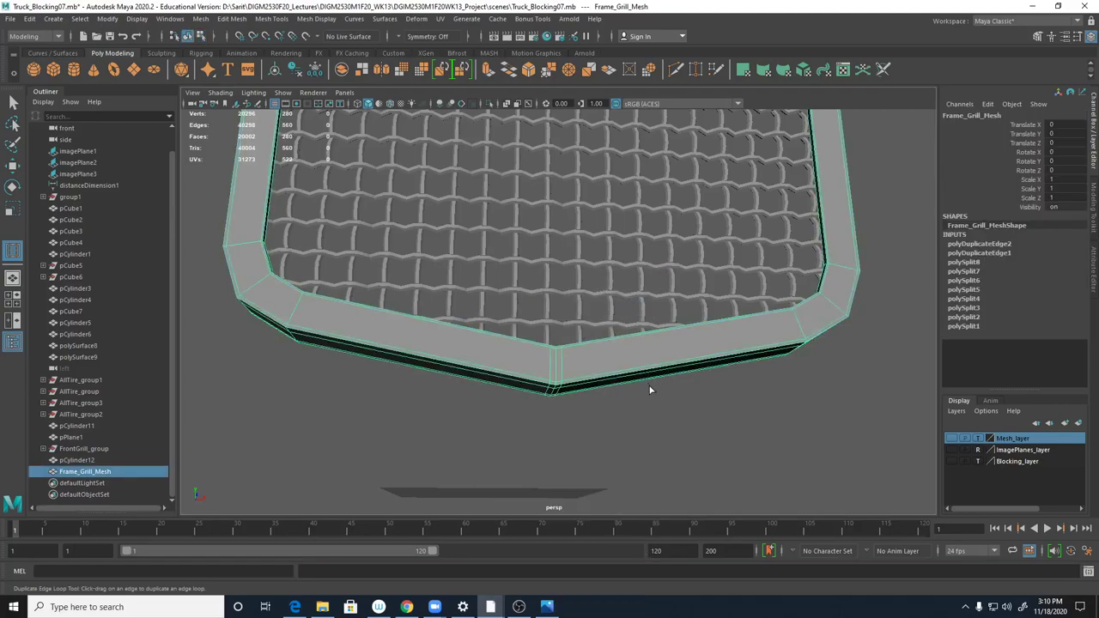
pyautogui.click(656, 397)
pyautogui.keyDown('alt'); pyautogui.moveTo(638, 400); pyautogui.dragTo(584, 307); pyautogui.keyUp('alt')
pyautogui.keyDown('alt'); pyautogui.moveTo(584, 307); pyautogui.dragTo(742, 399, button='right'); pyautogui.keyUp('alt')
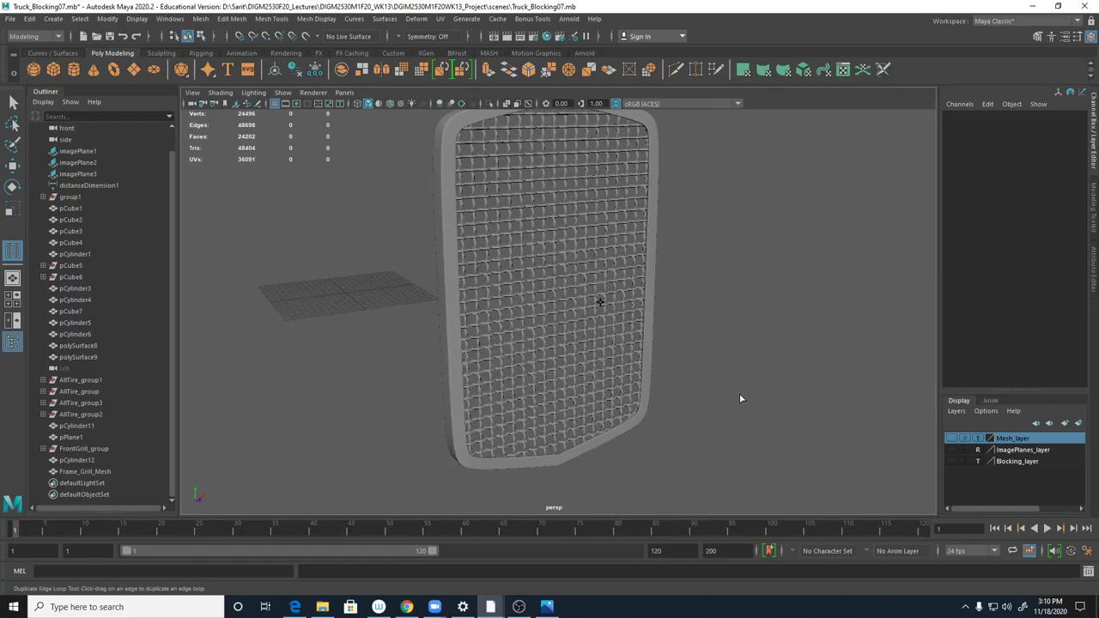
# - Enlarge the round Ford badge on the grille in the Photos reference picture, examine it, and return to Maya
pyautogui.click(547, 607)
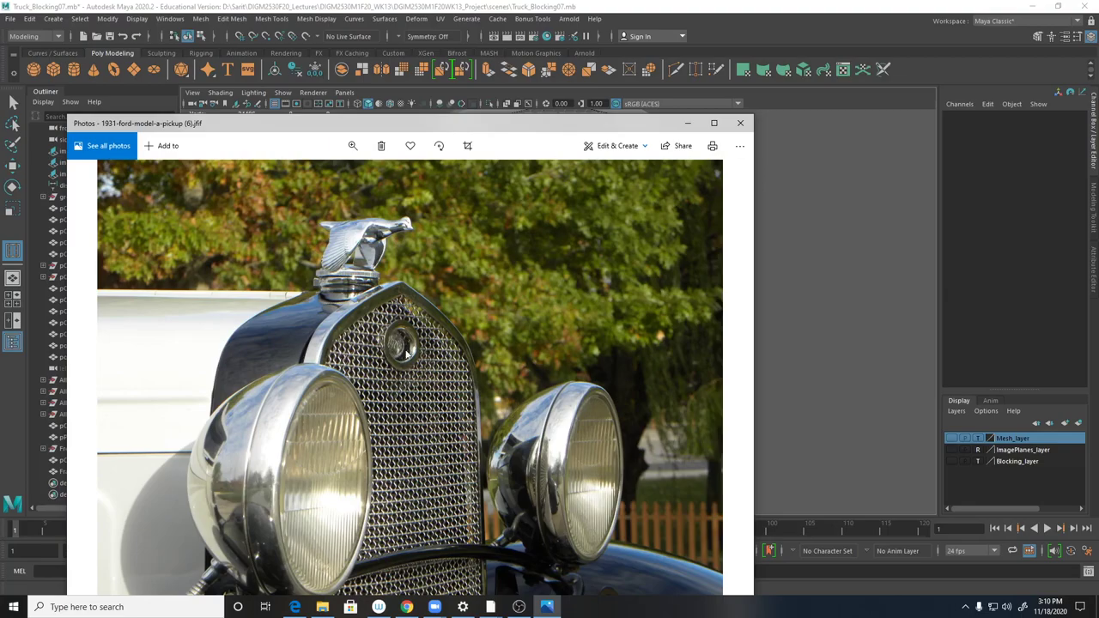
pyautogui.click(352, 147)
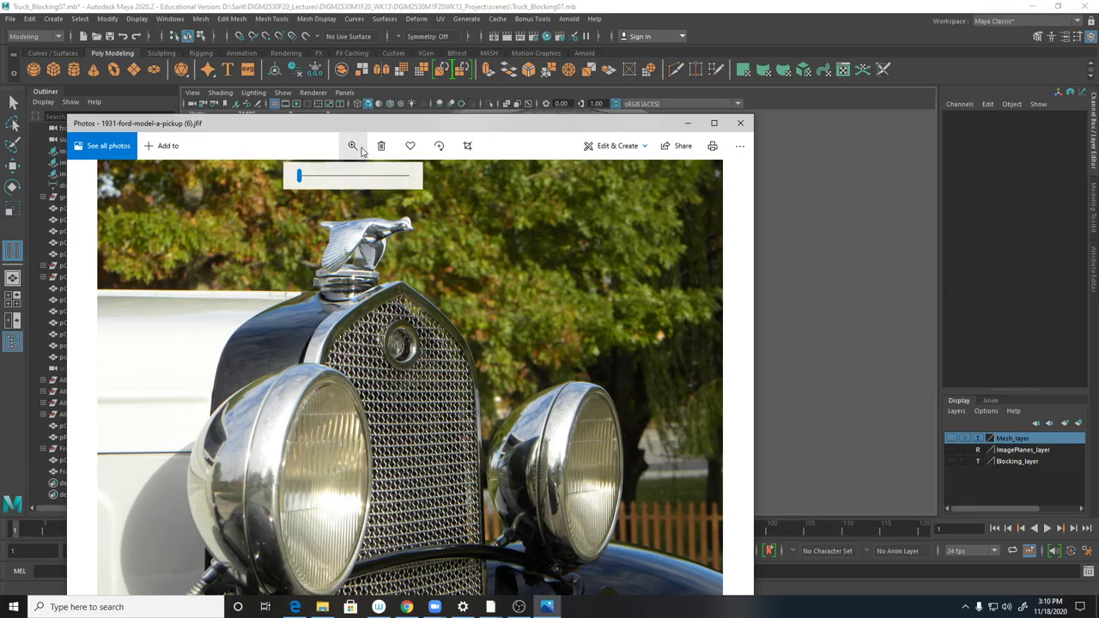
pyautogui.moveTo(298, 178); pyautogui.dragTo(337, 181)
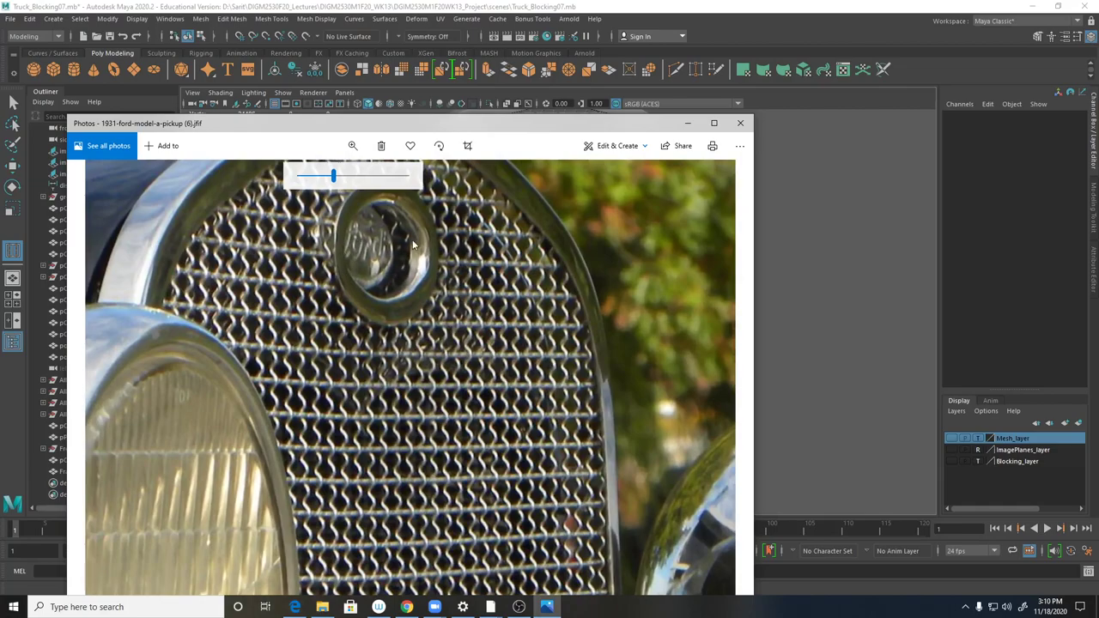
pyautogui.click(688, 123)
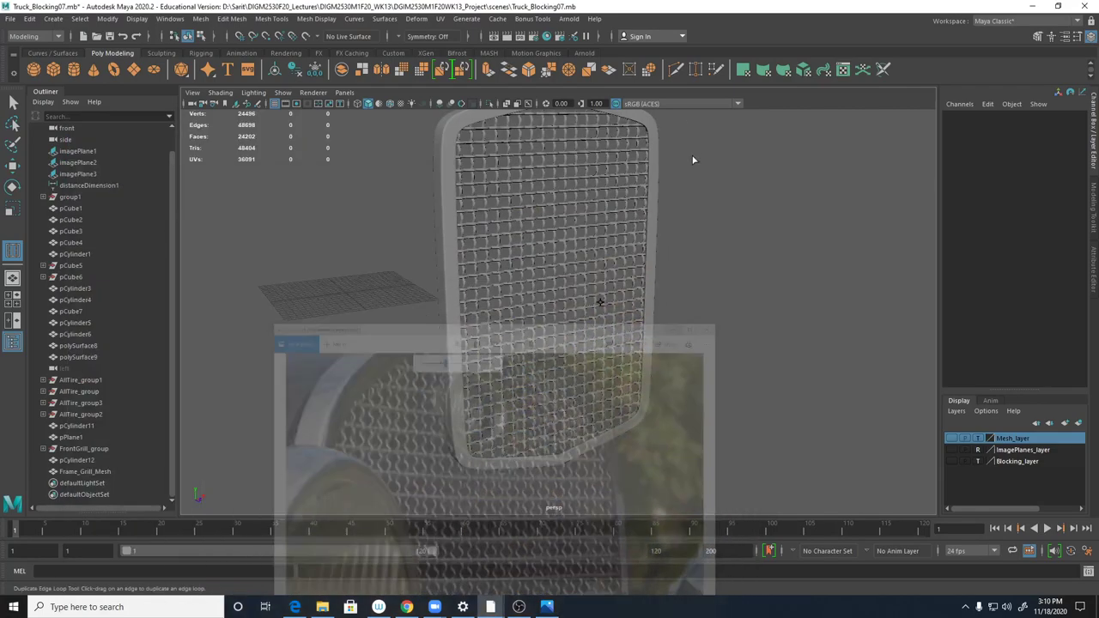
# - Create a polygon cylinder for the grille badge at the grid origin and select it in object mode
pyautogui.scroll(-3, 689, 278)
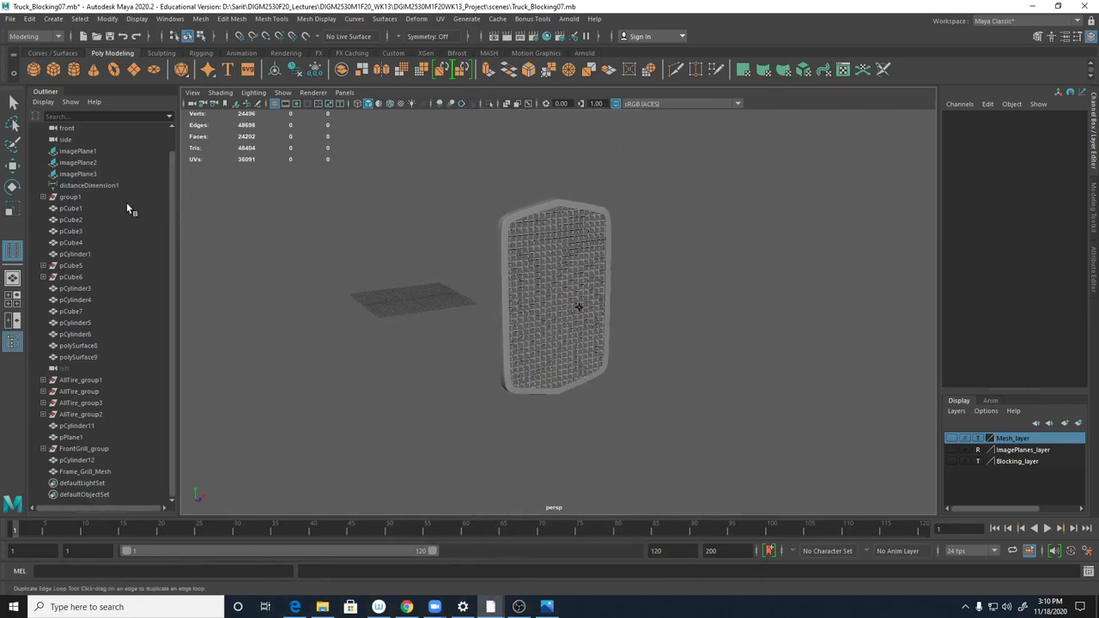
pyautogui.click(75, 70)
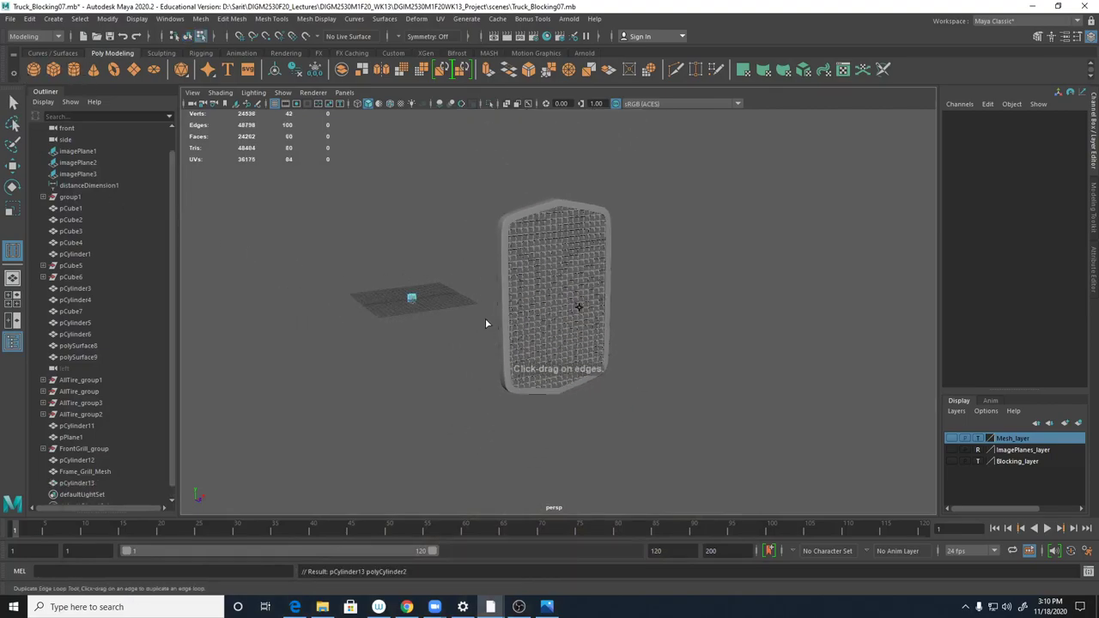
pyautogui.moveTo(412, 298); pyautogui.dragTo(453, 300, button='right')
pyautogui.press('w')
pyautogui.click(415, 298)
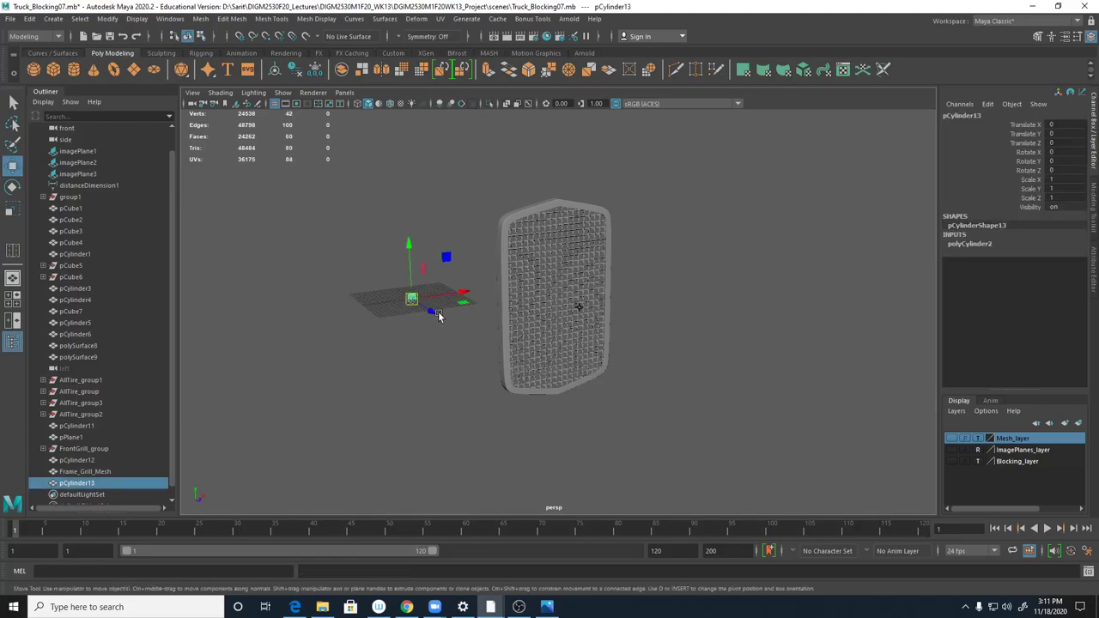
# - Move the cylinder to the grille's upper part, about 25.34 in Y and 70.81 in Z, and set its Rotate X to 90
pyautogui.moveTo(440, 318); pyautogui.dragTo(653, 442)
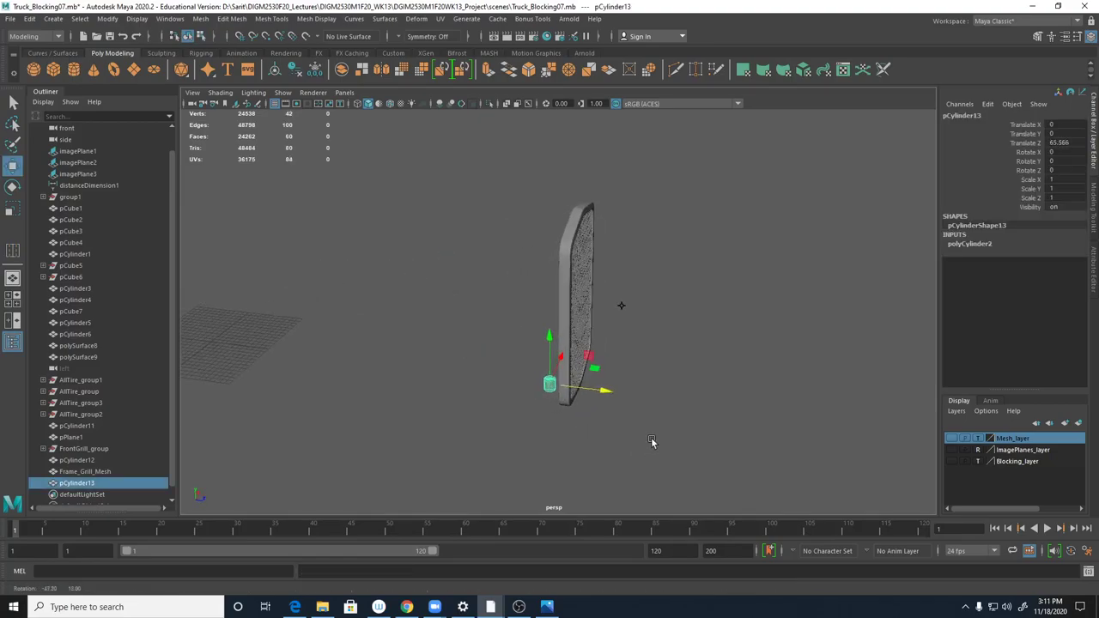
pyautogui.moveTo(607, 396); pyautogui.dragTo(635, 400)
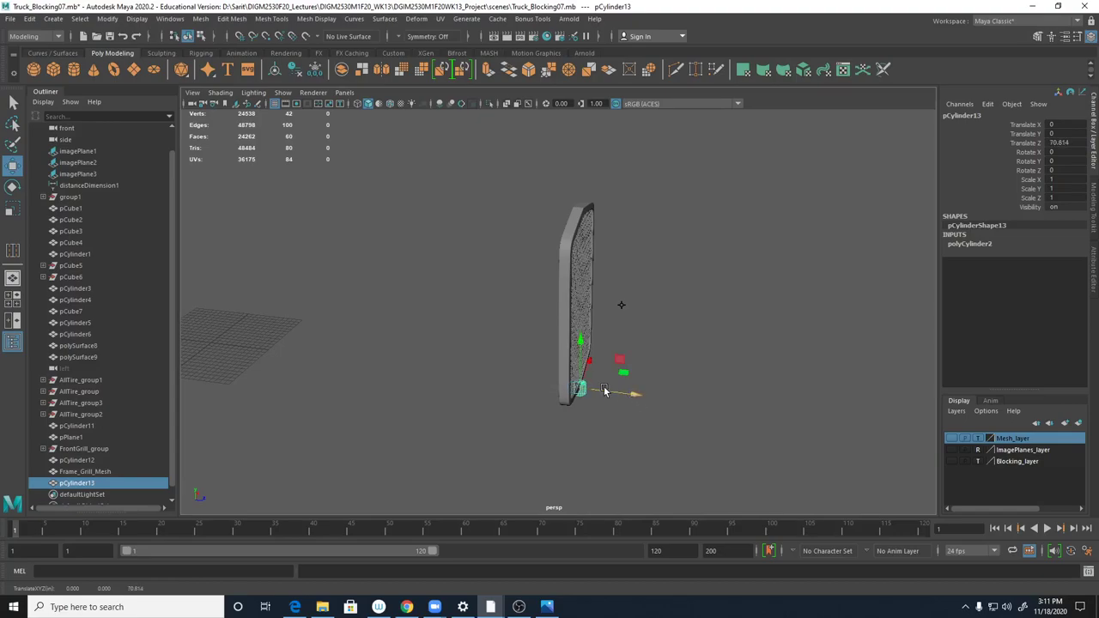
pyautogui.moveTo(580, 361); pyautogui.dragTo(610, 257)
pyautogui.press('e')
pyautogui.doubleClick(1065, 152)
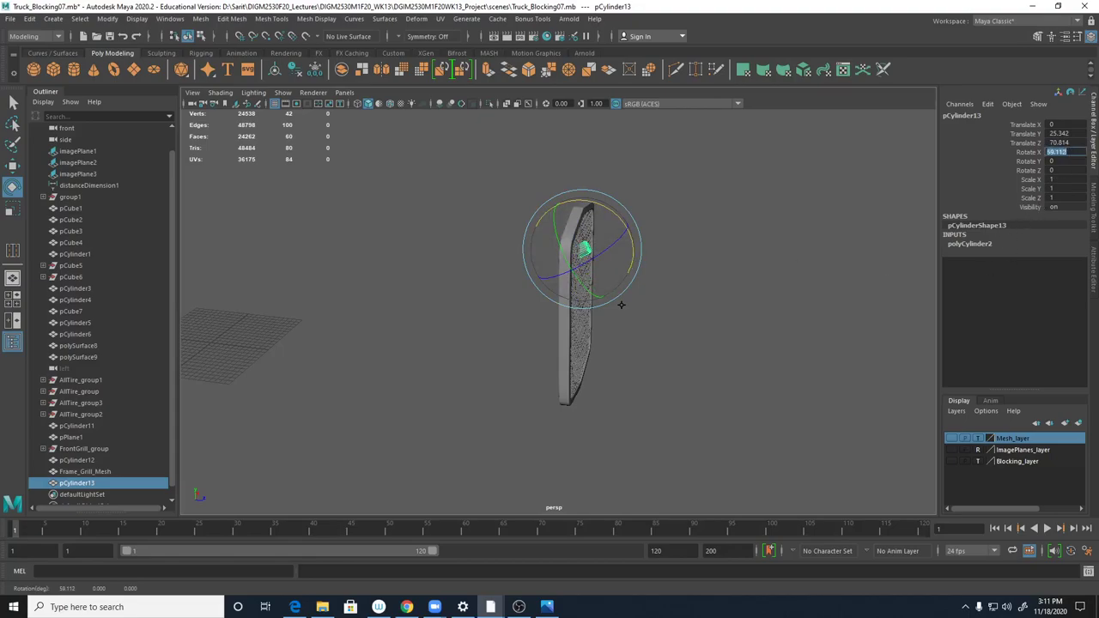
pyautogui.write('90')
pyautogui.press('Return')
# - Examine the cylinder's size and centring against the grille mesh and frame in the front view
pyautogui.keyDown('alt'); pyautogui.moveTo(820, 458); pyautogui.dragTo(609, 417); pyautogui.keyUp('alt')
pyautogui.press('space')
pyautogui.press('space')
pyautogui.scroll(8, 641, 347)
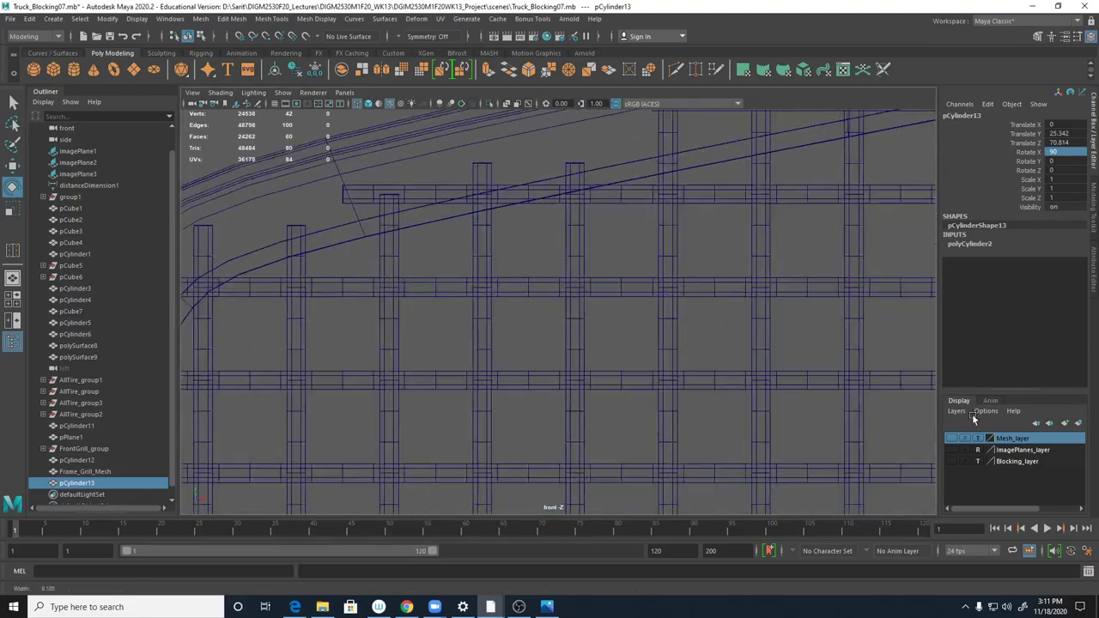
pyautogui.keyDown('alt'); pyautogui.moveTo(641, 348); pyautogui.dragTo(722, 319, button='middle'); pyautogui.keyUp('alt')
pyautogui.keyDown('alt'); pyautogui.moveTo(721, 319); pyautogui.dragTo(667, 365, button='right'); pyautogui.keyUp('alt')
pyautogui.keyDown('alt'); pyautogui.moveTo(668, 365); pyautogui.dragTo(601, 371, button='middle'); pyautogui.keyUp('alt')
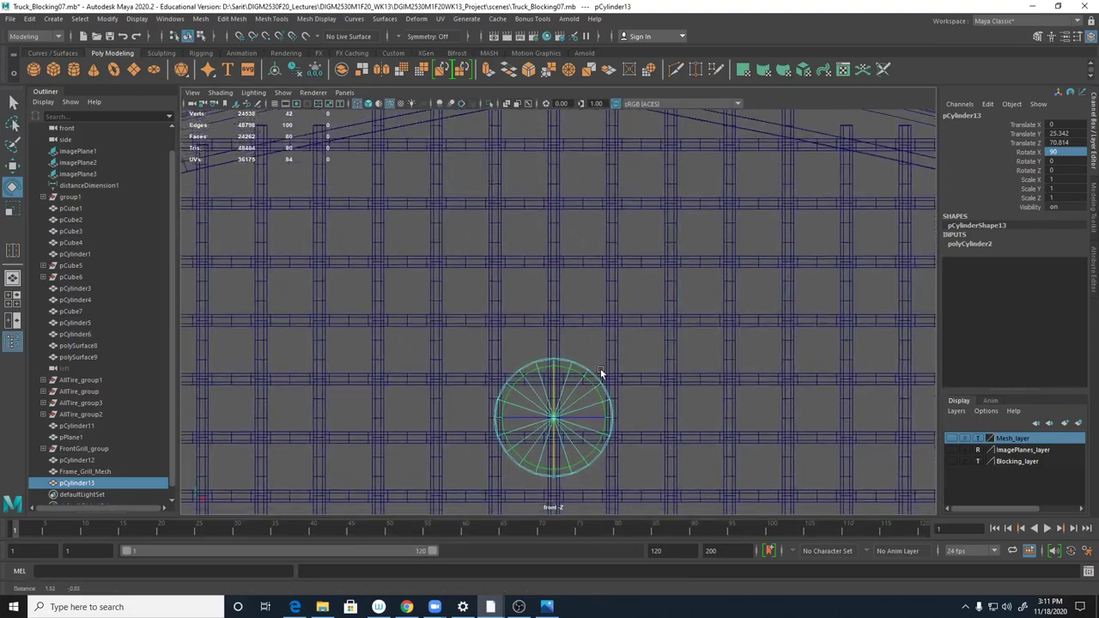
pyautogui.keyDown('alt'); pyautogui.moveTo(601, 370); pyautogui.dragTo(595, 361, button='right'); pyautogui.keyUp('alt')
pyautogui.scroll(-5, 454, 327)
pyautogui.scroll(5, 567, 367)
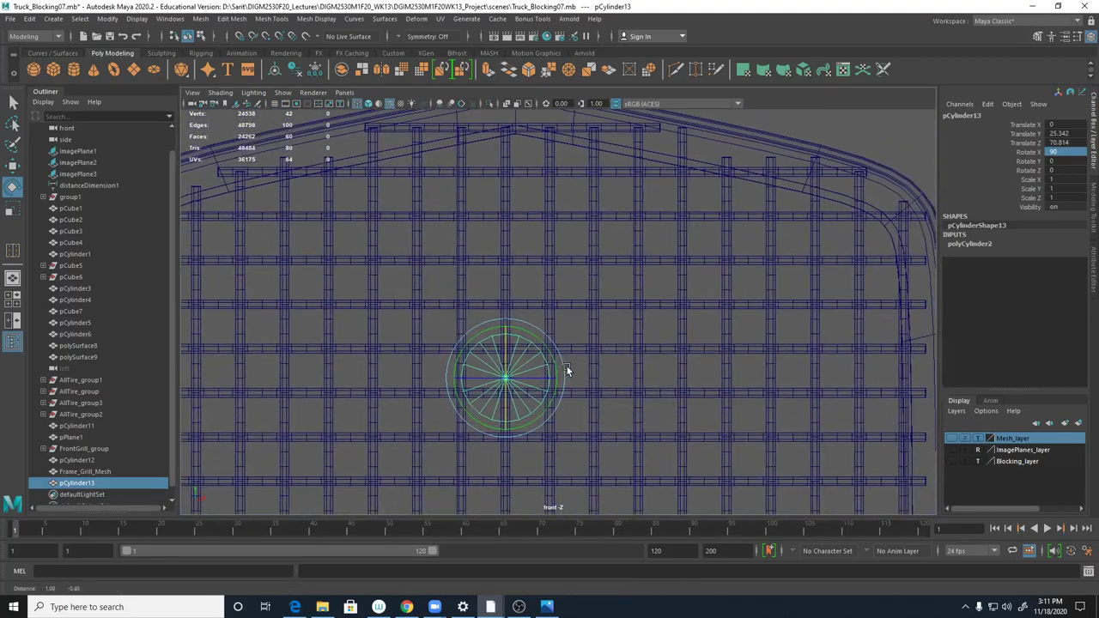
pyautogui.scroll(-3, 575, 374)
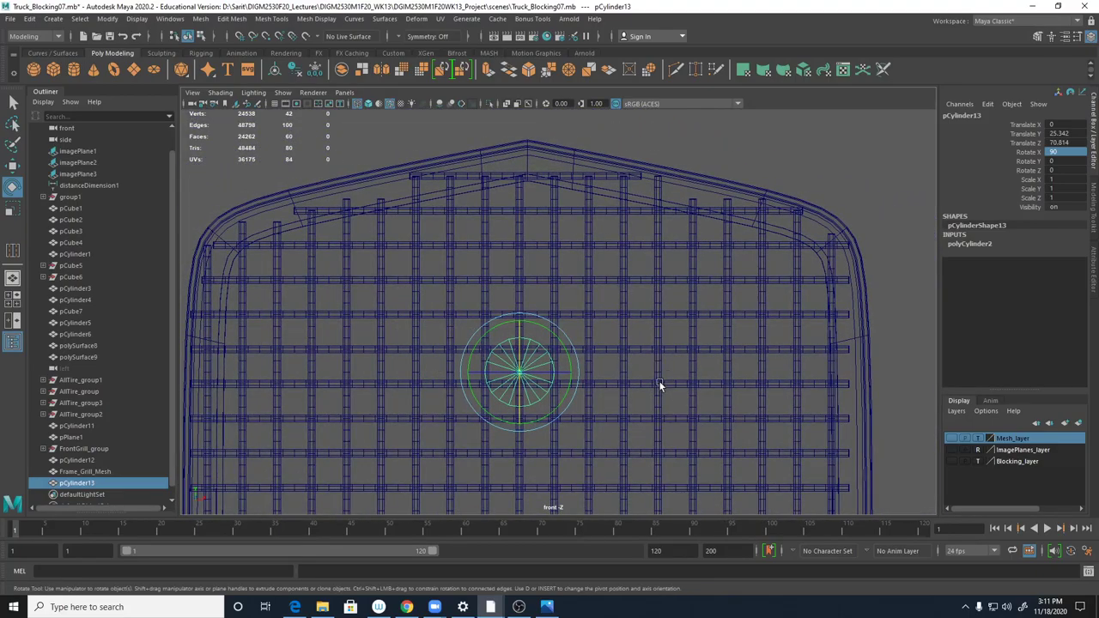
pyautogui.scroll(-2, 544, 342)
pyautogui.keyDown('alt'); pyautogui.moveTo(588, 387); pyautogui.dragTo(581, 242, button='middle'); pyautogui.keyUp('alt')
pyautogui.keyDown('alt'); pyautogui.moveTo(609, 325); pyautogui.dragTo(634, 496, button='middle'); pyautogui.keyUp('alt')
pyautogui.scroll(1, 601, 301)
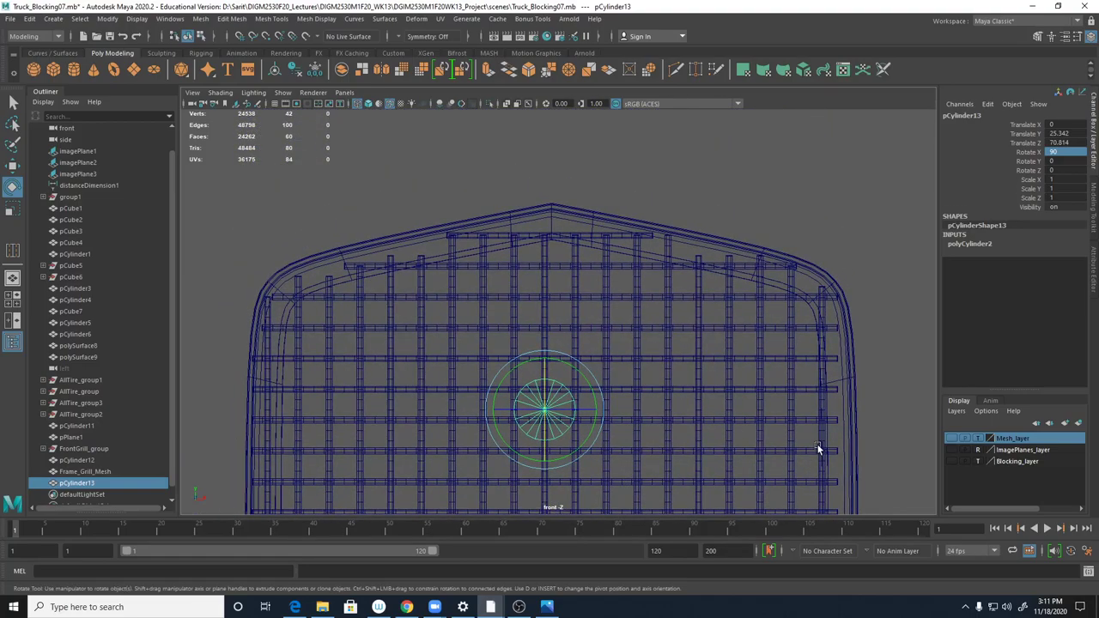
pyautogui.keyDown('alt'); pyautogui.moveTo(717, 433); pyautogui.dragTo(716, 306, button='middle'); pyautogui.keyUp('alt')
pyautogui.keyDown('alt'); pyautogui.moveTo(646, 360); pyautogui.dragTo(577, 360, button='right'); pyautogui.keyUp('alt')
pyautogui.keyDown('alt'); pyautogui.moveTo(608, 395); pyautogui.dragTo(608, 250, button='middle'); pyautogui.keyUp('alt')
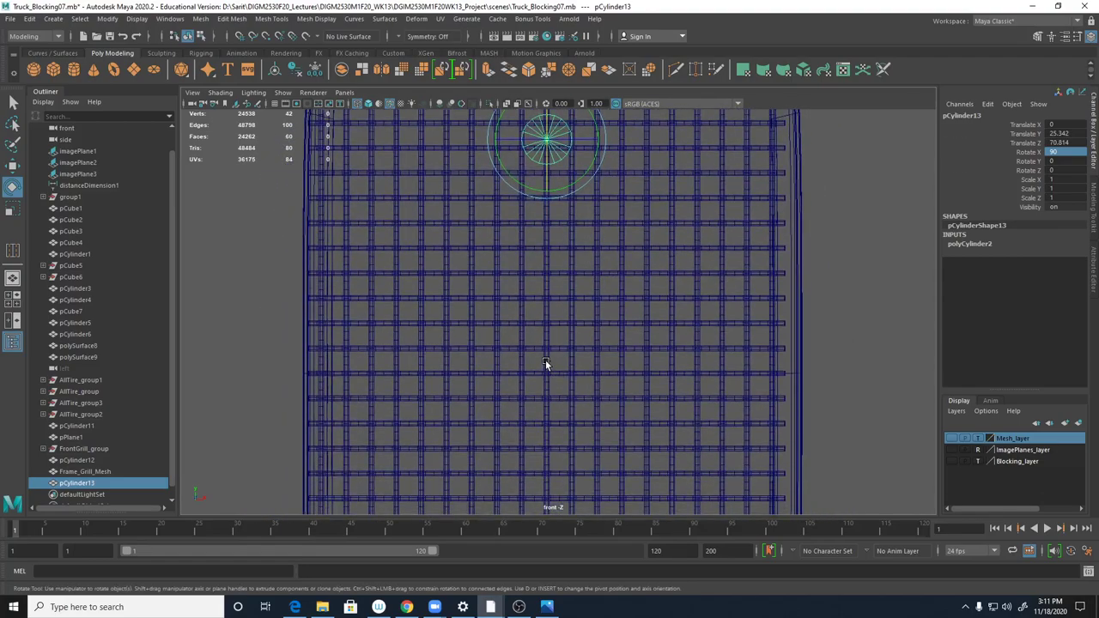
# - Select the whole front grille group together with the badge cylinder and shift both about 0.225 in X onto the frame's centre line
pyautogui.click(547, 363)
pyautogui.press('Up')
pyautogui.keyDown('alt'); pyautogui.moveTo(589, 347); pyautogui.dragTo(574, 445, button='middle'); pyautogui.keyUp('alt')
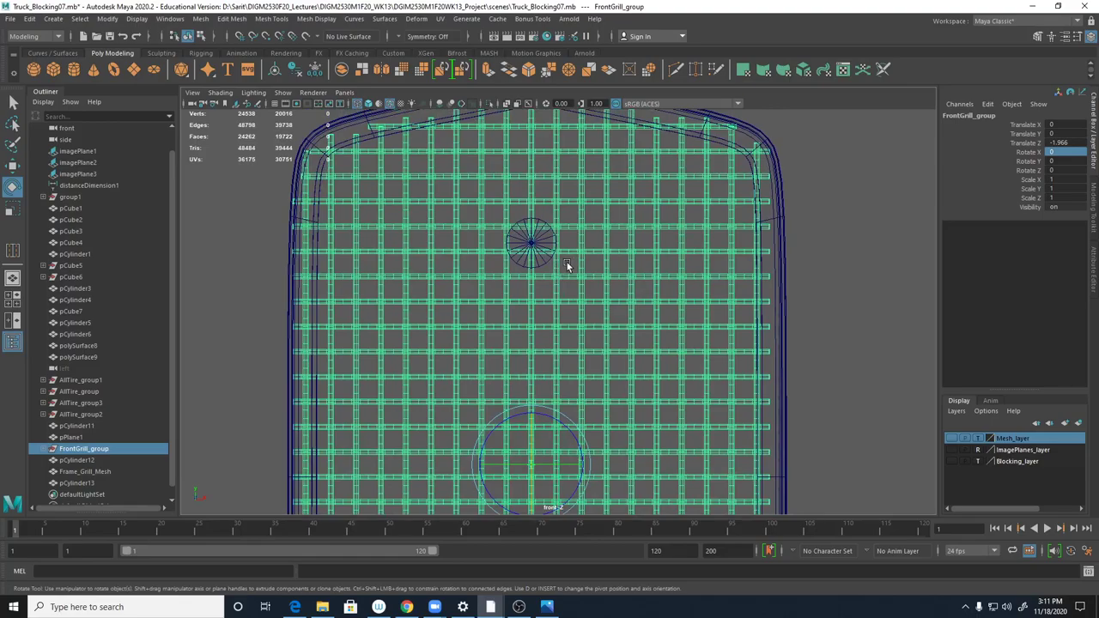
pyautogui.press('q')
pyautogui.click(549, 255)
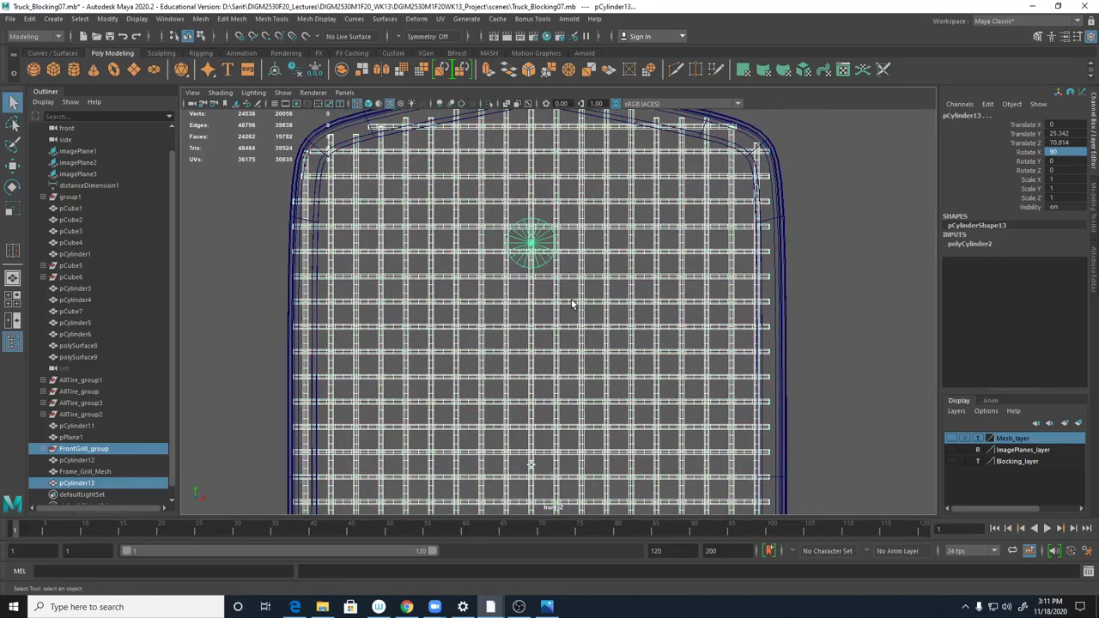
pyautogui.press('w')
pyautogui.scroll(3, 653, 318)
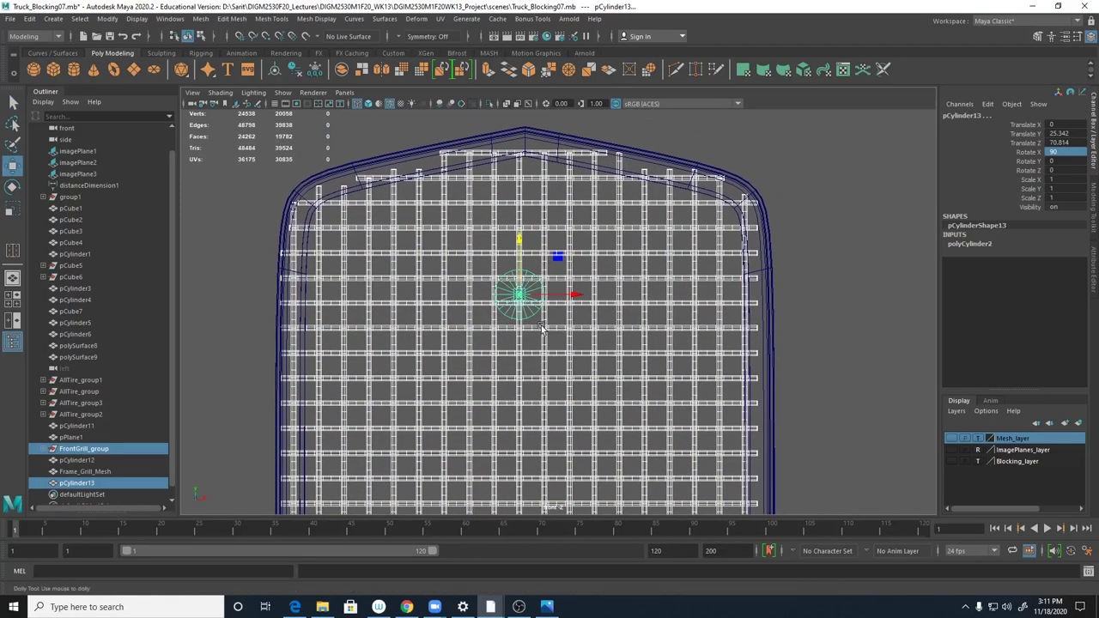
pyautogui.keyDown('alt'); pyautogui.moveTo(653, 317); pyautogui.dragTo(646, 397, button='middle'); pyautogui.keyUp('alt')
pyautogui.moveTo(542, 367); pyautogui.dragTo(549, 368)
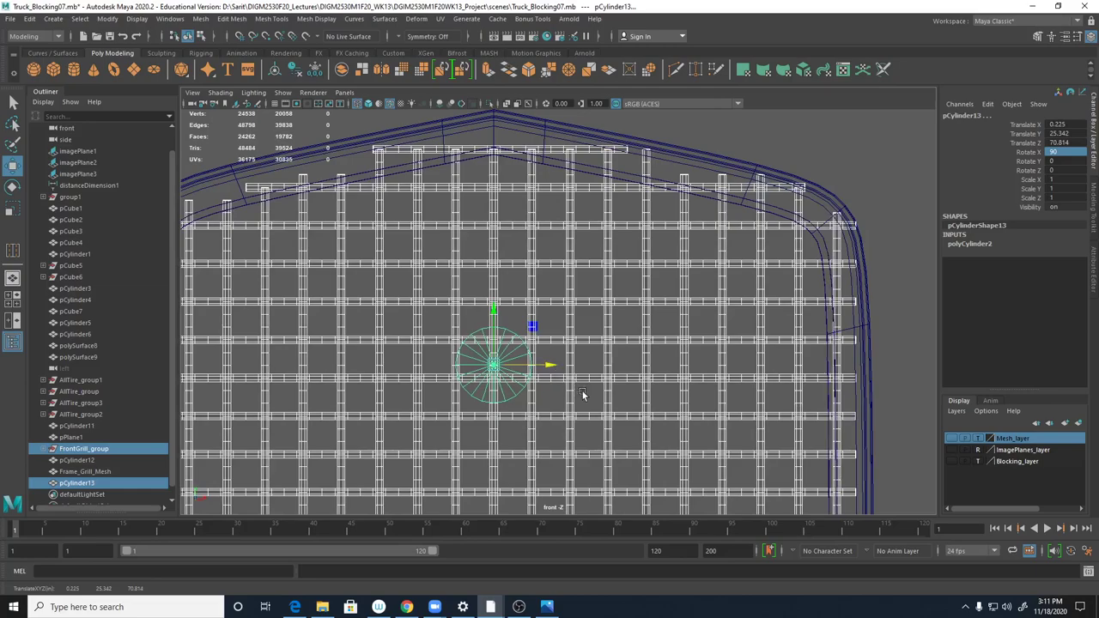
# - Display the front view shaded and check how the grille and badge cylinder sit within the frame
pyautogui.press('5')
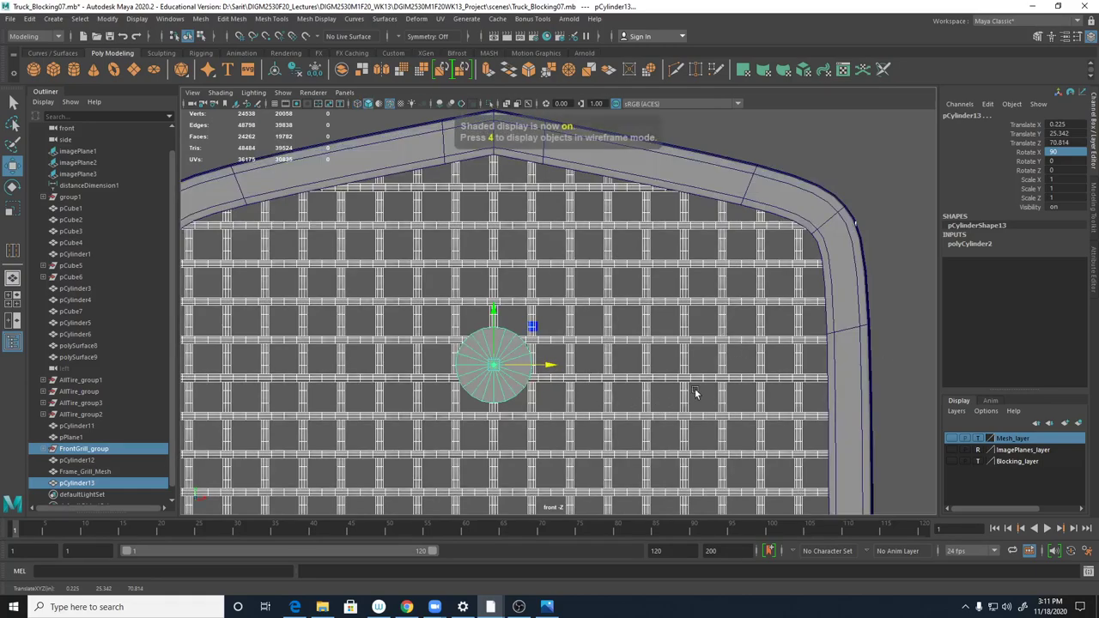
pyautogui.click(726, 391)
pyautogui.keyDown('alt'); pyautogui.moveTo(808, 397); pyautogui.dragTo(309, 302, button='right'); pyautogui.keyUp('alt')
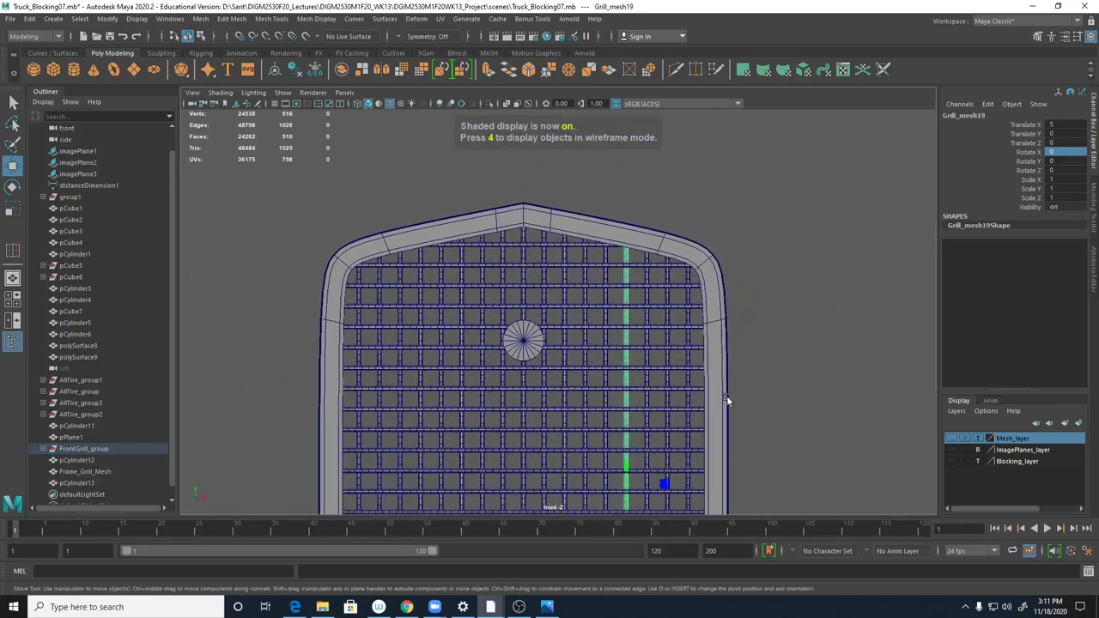
# - Select the small cylinder on the grille and make the ImagePlanes_layer visible
pyautogui.click(837, 363)
pyautogui.click(521, 341)
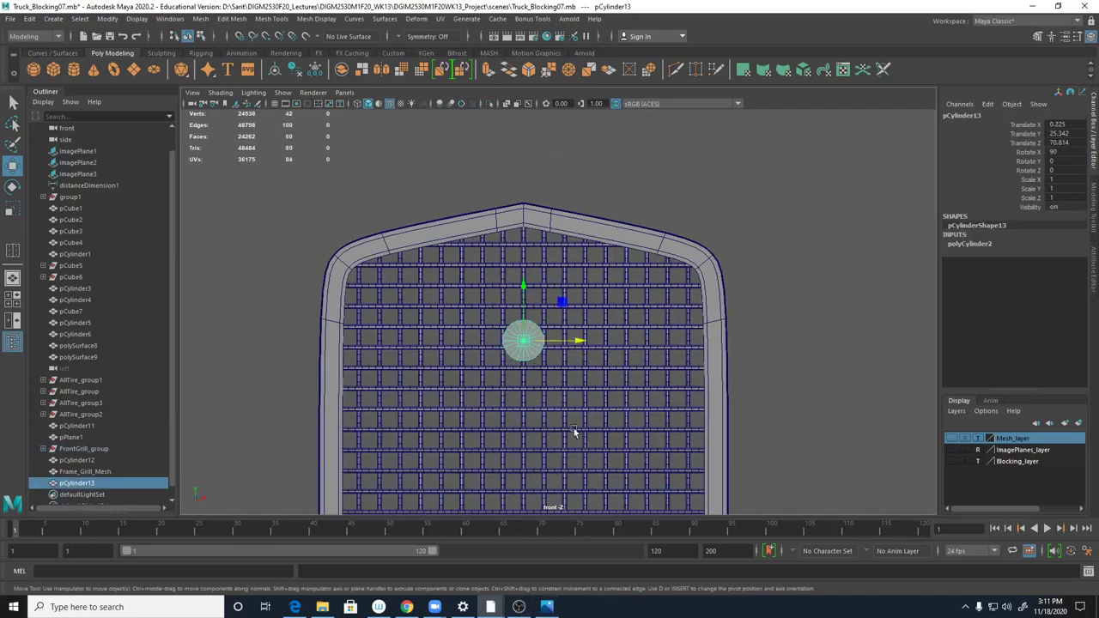
pyautogui.click(952, 450)
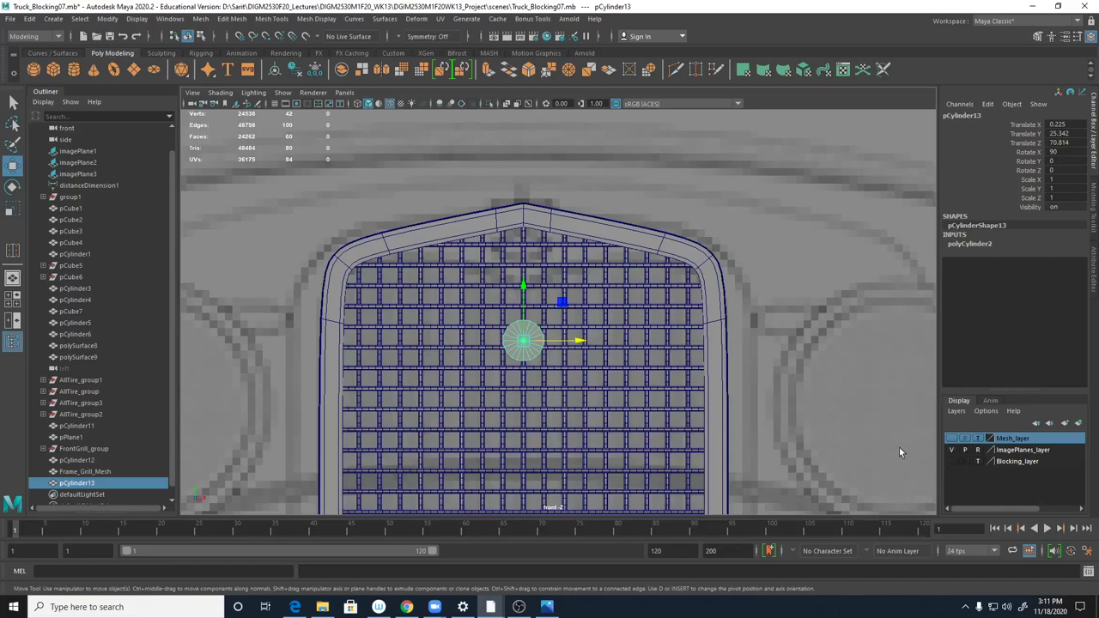
pyautogui.keyDown('alt'); pyautogui.moveTo(780, 329); pyautogui.dragTo(651, 307, button='right'); pyautogui.keyUp('alt')
pyautogui.keyDown('alt'); pyautogui.moveTo(651, 306); pyautogui.dragTo(636, 375, button='middle'); pyautogui.keyUp('alt')
pyautogui.press('r')
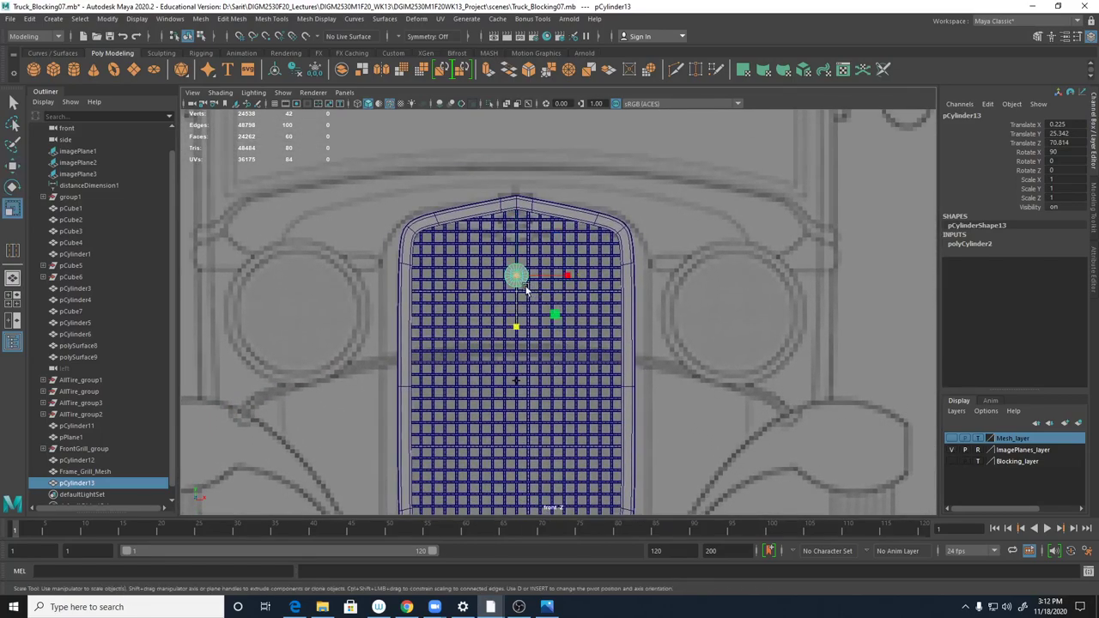
# - Switch to the Photos app and examine the round grille badge in the 1931-ford-model-a-pickup (6) reference photo
pyautogui.press('space')
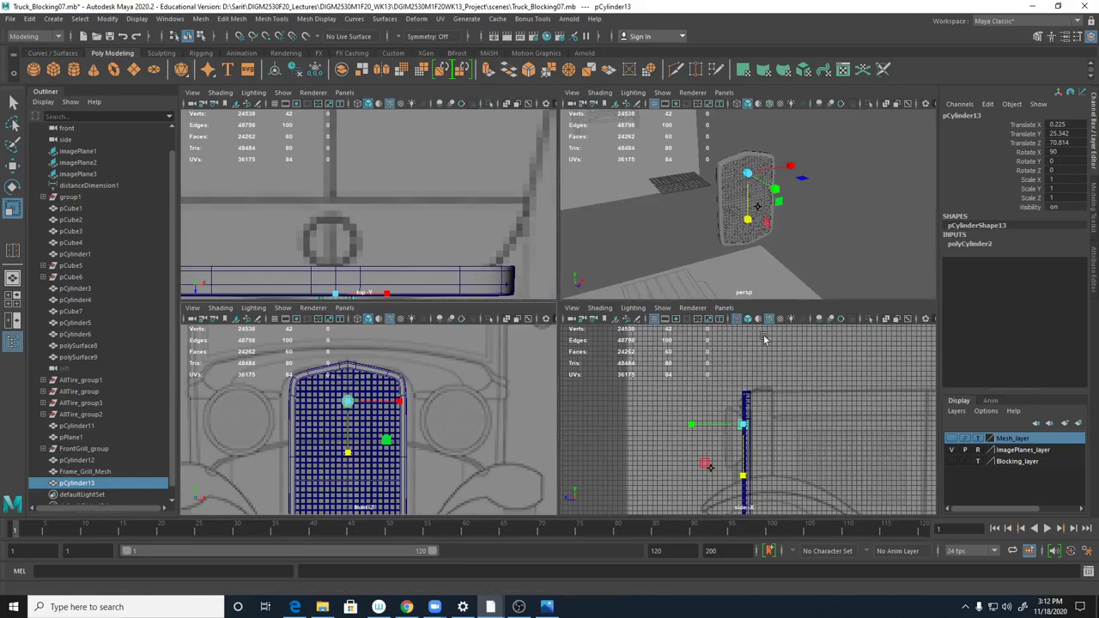
pyautogui.click(548, 607)
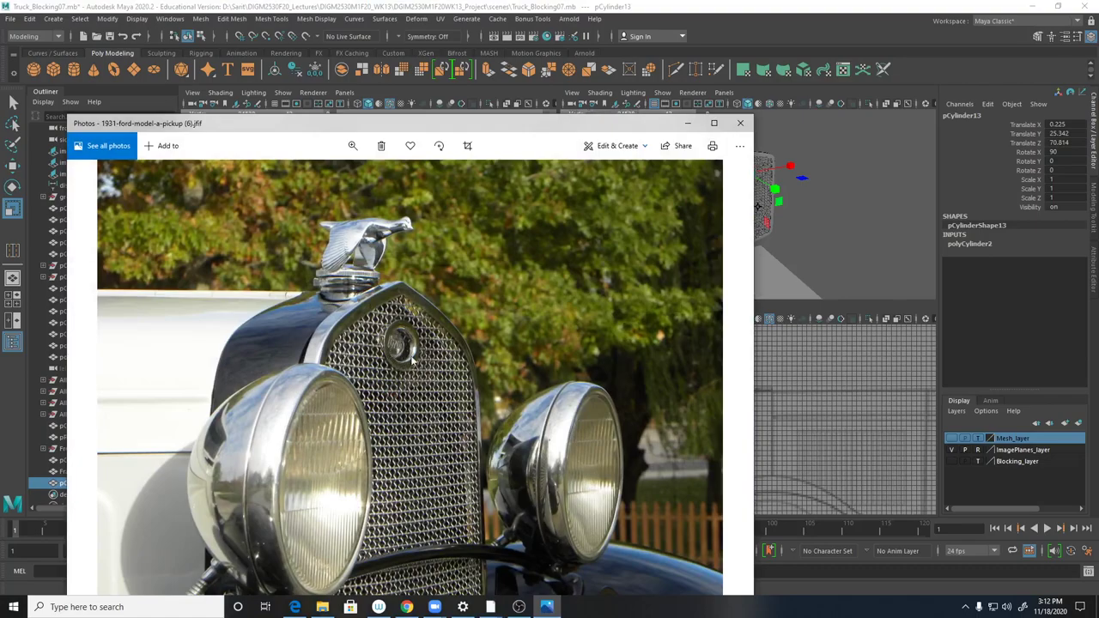
pyautogui.click(687, 123)
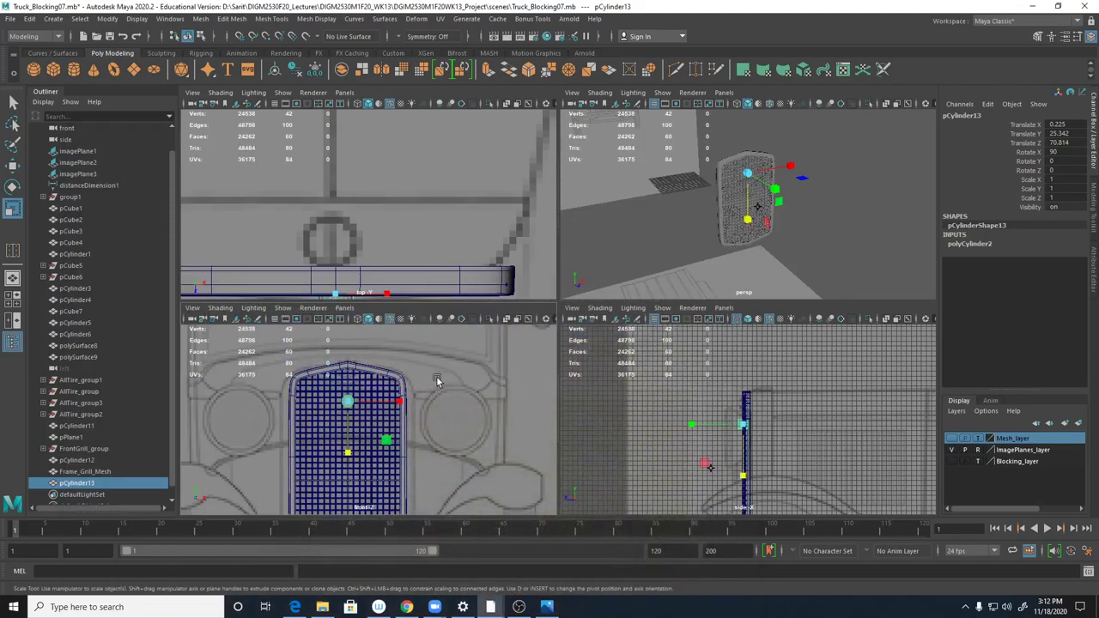
# - Raise the cylinder on the grille in the front view to a Translate Y of about 26.0
pyautogui.press('w')
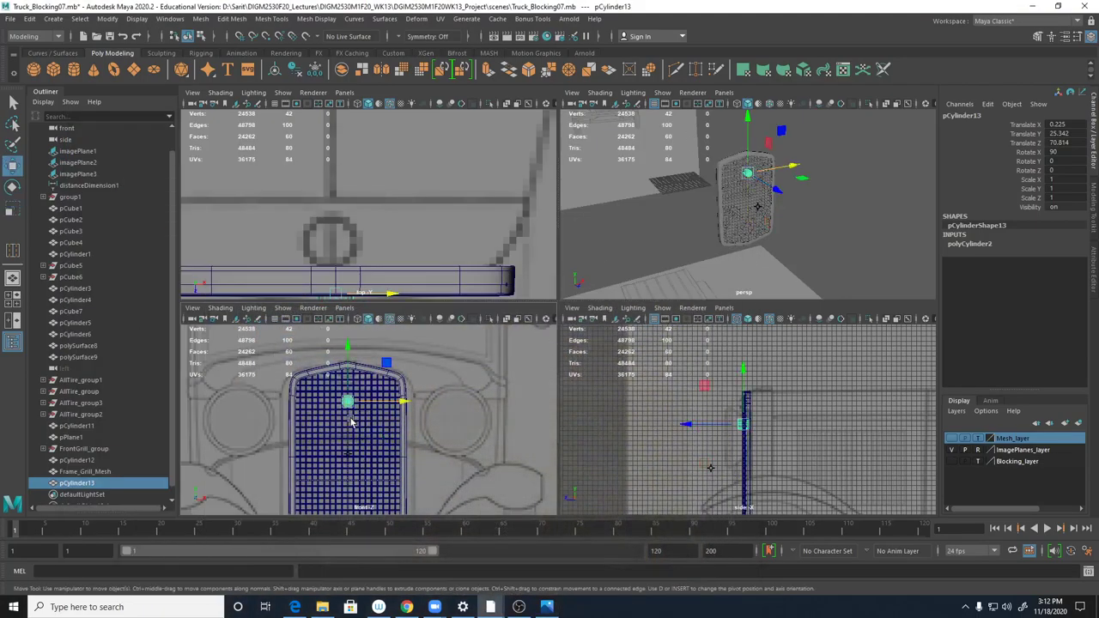
pyautogui.moveTo(348, 391); pyautogui.dragTo(347, 387)
pyautogui.press('space')
pyautogui.scroll(10, 533, 328)
pyautogui.keyDown('alt'); pyautogui.moveTo(591, 261); pyautogui.dragTo(398, 257, button='right'); pyautogui.keyUp('alt')
pyautogui.press('f')
pyautogui.keyDown('alt'); pyautogui.moveTo(632, 366); pyautogui.dragTo(580, 366, button='right'); pyautogui.keyUp('alt')
pyautogui.moveTo(560, 297); pyautogui.dragTo(559, 289)
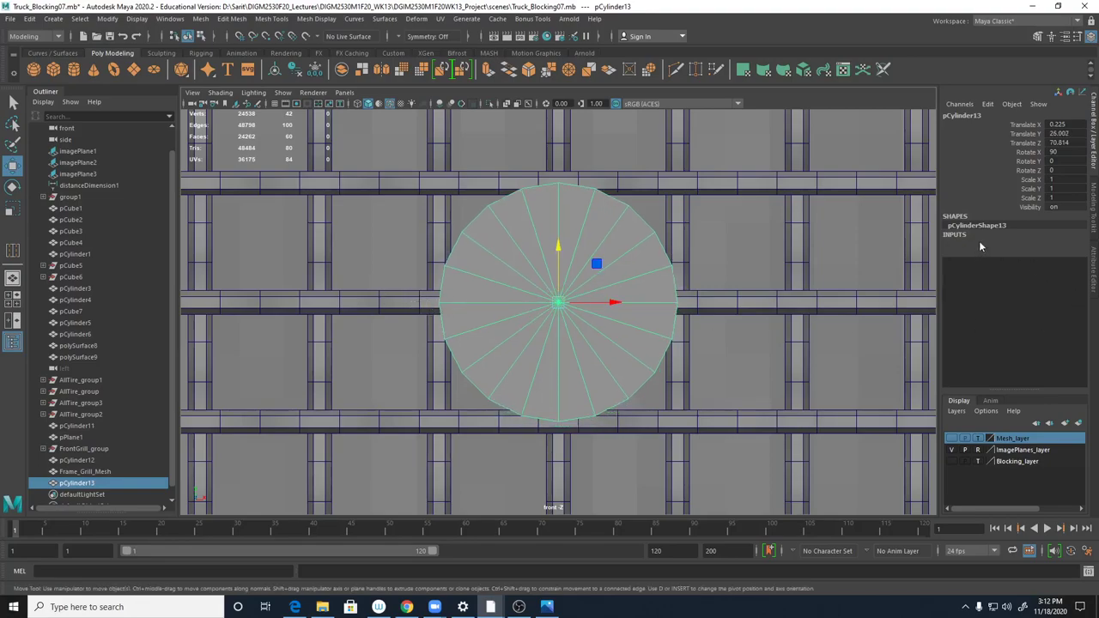
# - Set the cylinder's axis subdivisions to 8 and its cap subdivisions to 0
pyautogui.click(980, 245)
pyautogui.doubleClick(1049, 272)
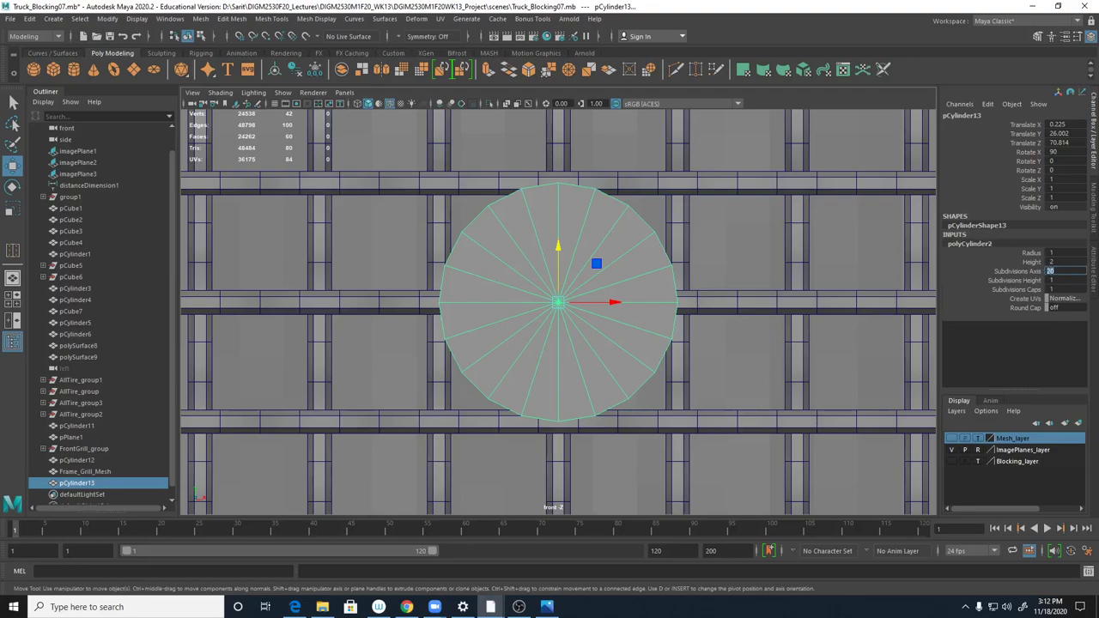
pyautogui.write('8')
pyautogui.press('Return')
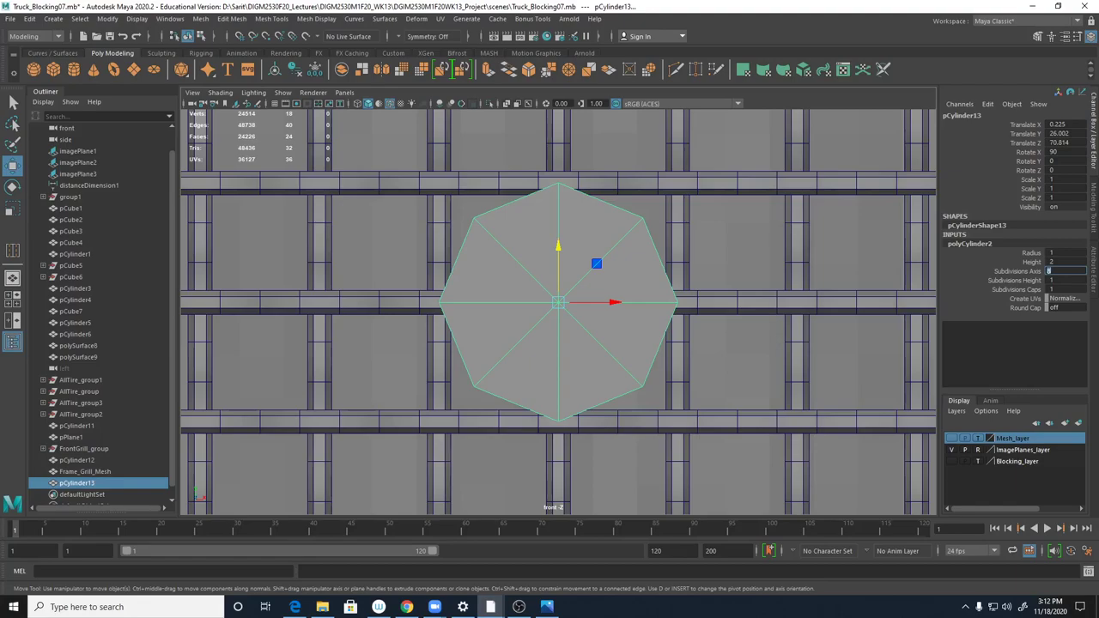
pyautogui.doubleClick(1056, 290)
pyautogui.write('0')
pyautogui.press('Return')
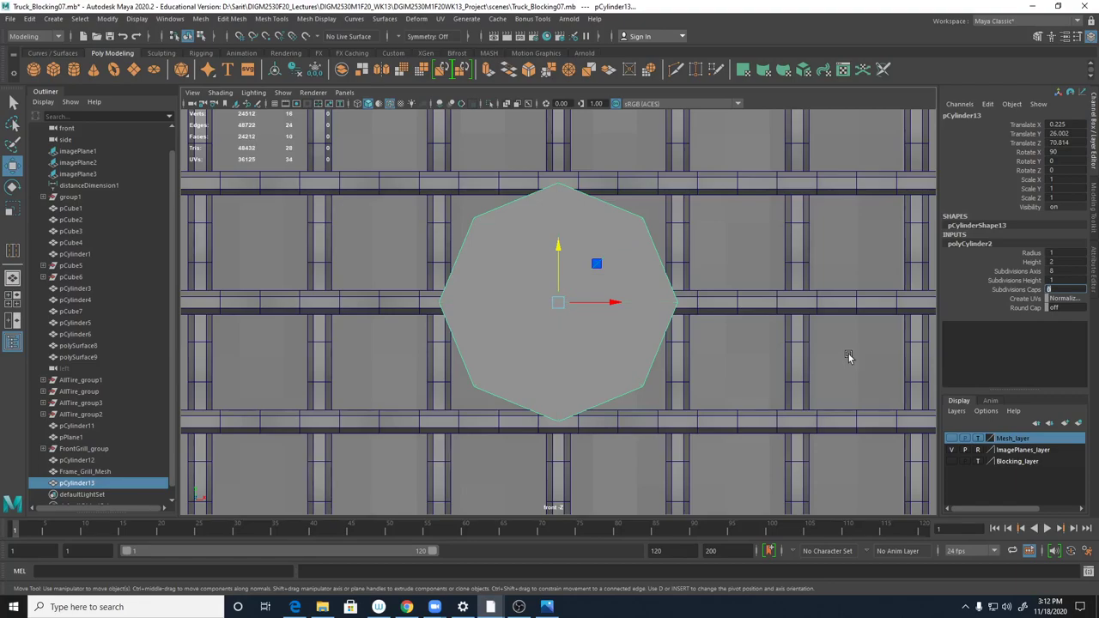
# - Widen the cylinder horizontally into an oval with a Scale X of about 1.78
pyautogui.moveTo(596, 262); pyautogui.dragTo(633, 246, button='right')
pyautogui.press('r')
pyautogui.moveTo(604, 302); pyautogui.dragTo(650, 304)
pyautogui.scroll(-3, 549, 361)
pyautogui.keyDown('alt'); pyautogui.moveTo(549, 361); pyautogui.dragTo(417, 342, button='right'); pyautogui.keyUp('alt')
pyautogui.keyDown('alt'); pyautogui.moveTo(601, 383); pyautogui.dragTo(550, 386, button='right'); pyautogui.keyUp('alt')
pyautogui.keyDown('alt'); pyautogui.moveTo(576, 344); pyautogui.dragTo(578, 305, button='middle'); pyautogui.keyUp('alt')
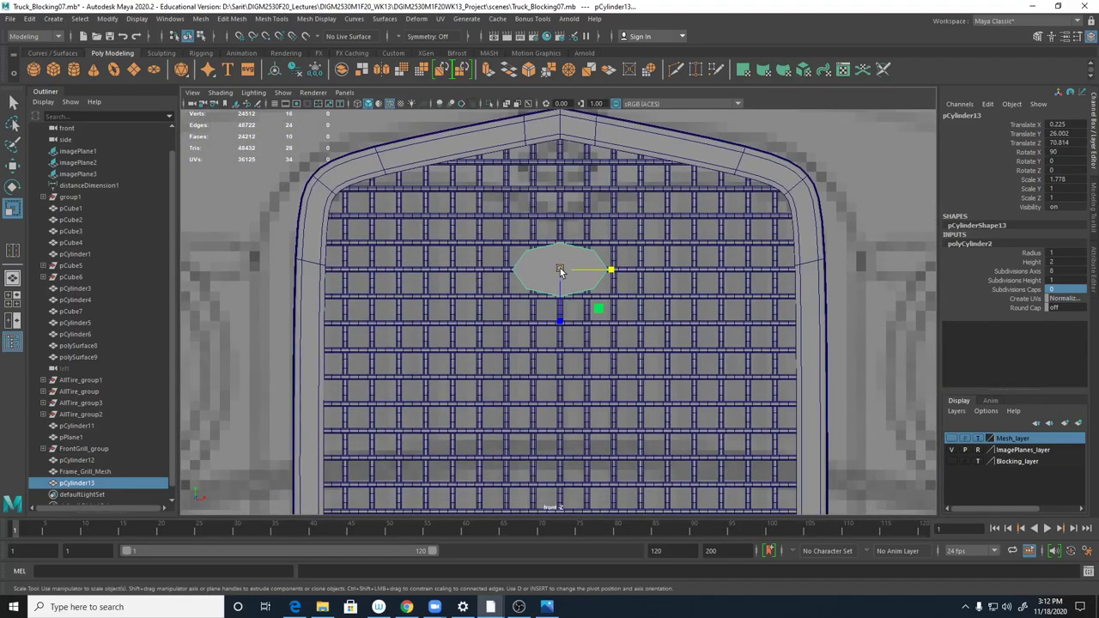
# - Enlarge the oval uniformly to a Scale Y of about 1.52 and raise it to a Translate Y of about 26.5
pyautogui.moveTo(560, 272); pyautogui.dragTo(566, 236)
pyautogui.press('w')
pyautogui.scroll(3, 817, 281)
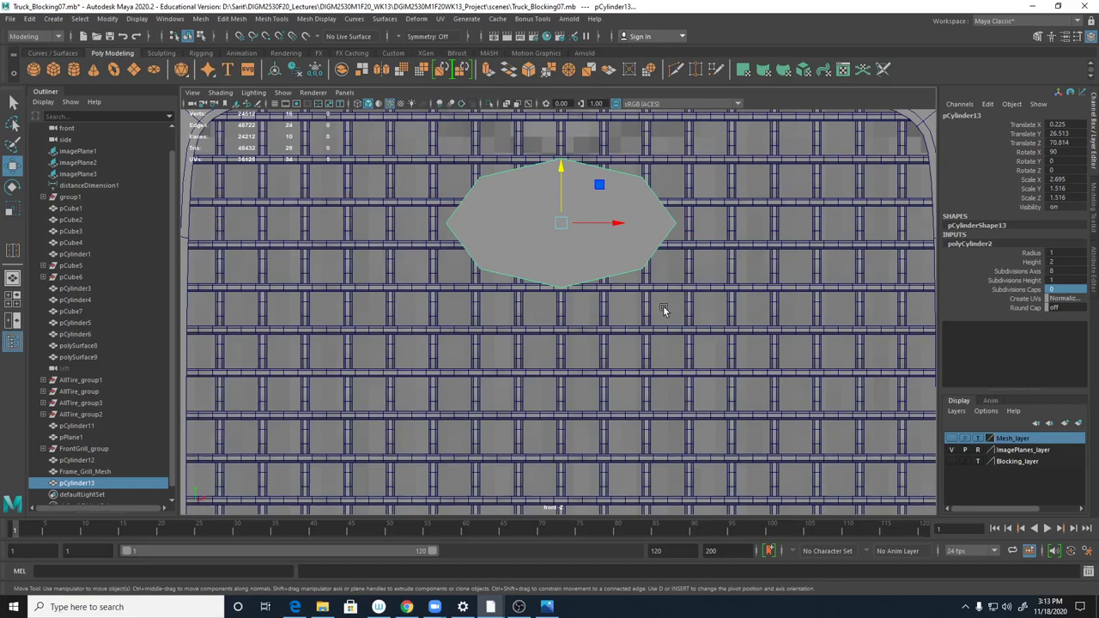
# - Enlarge the oval's front outline to about Scale X 3.22 and Scale Z 1.81, and check its shape in smooth preview
pyautogui.press('r')
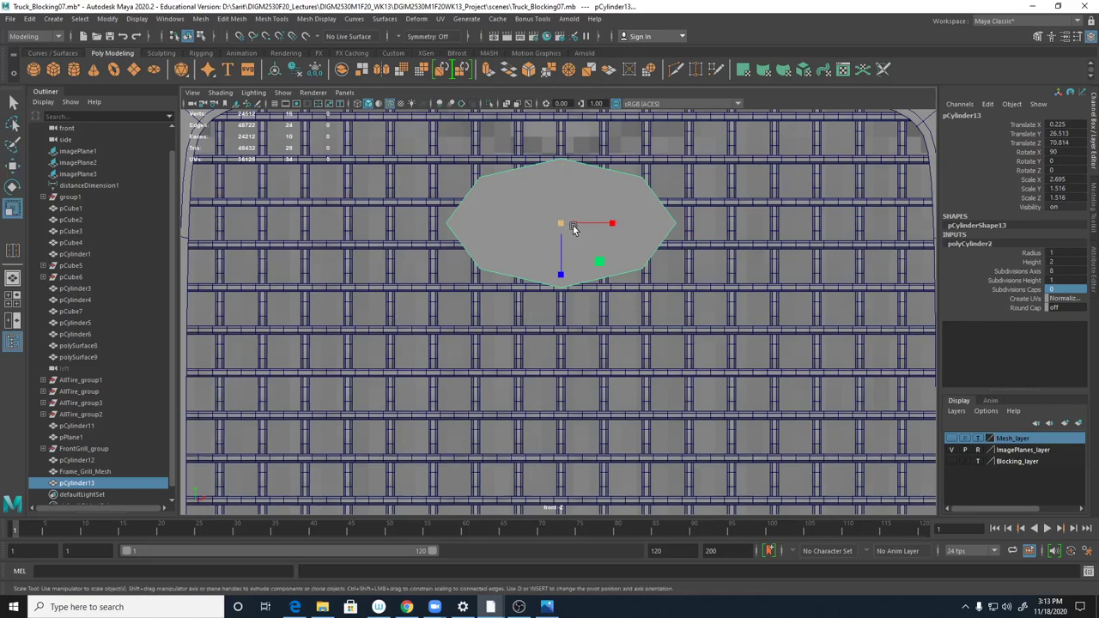
pyautogui.moveTo(598, 263); pyautogui.dragTo(602, 264)
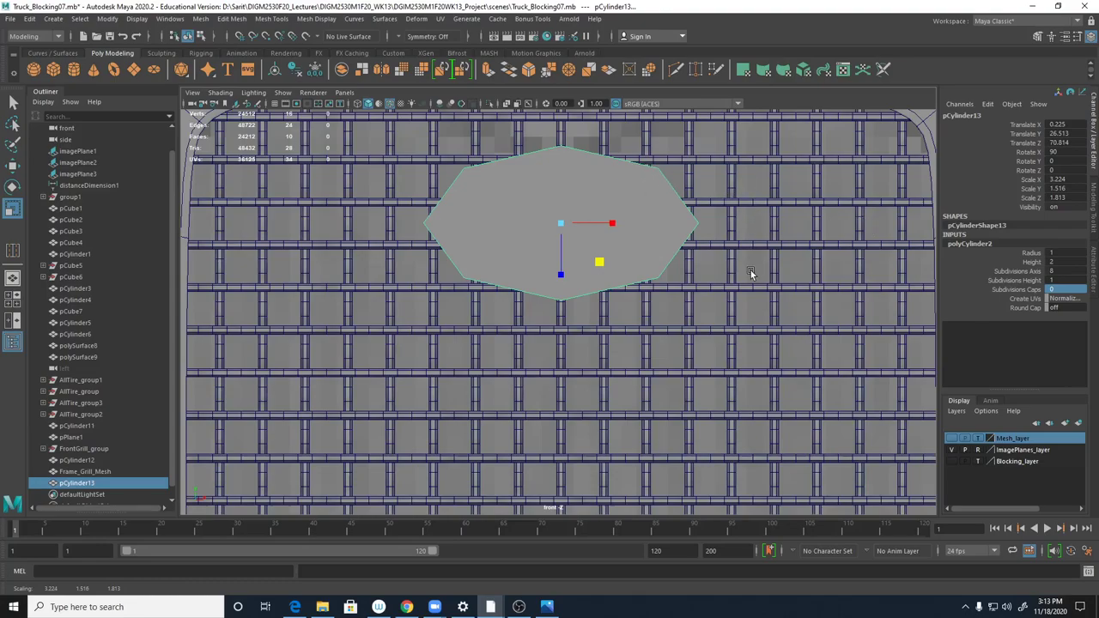
pyautogui.scroll(-8, 777, 251)
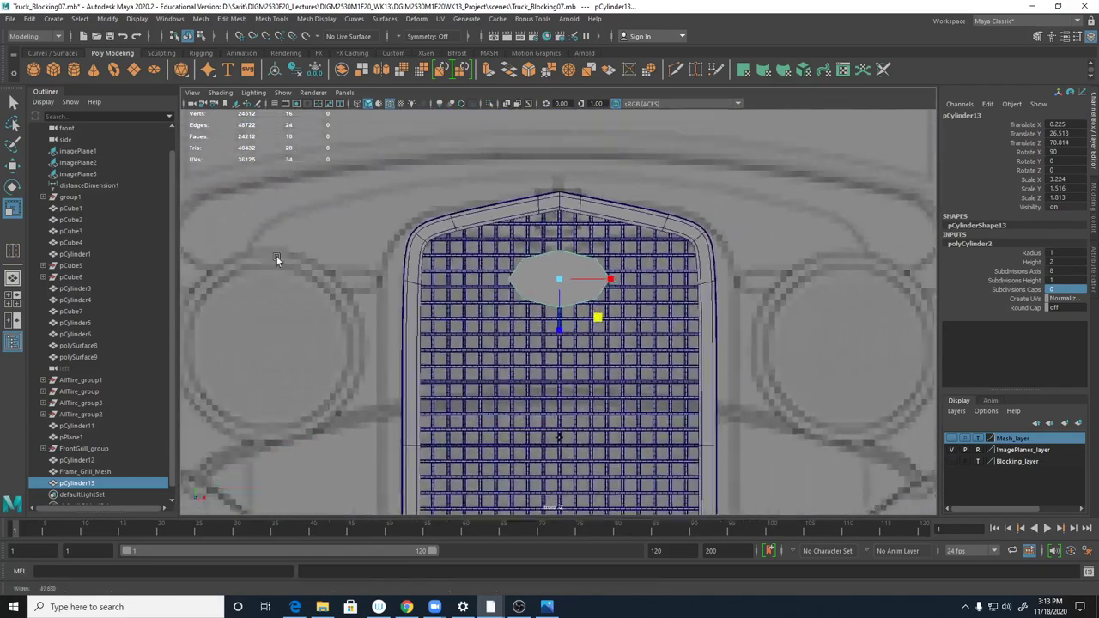
pyautogui.keyDown('alt'); pyautogui.moveTo(629, 387); pyautogui.dragTo(913, 378, button='right'); pyautogui.keyUp('alt')
pyautogui.scroll(3, 913, 382)
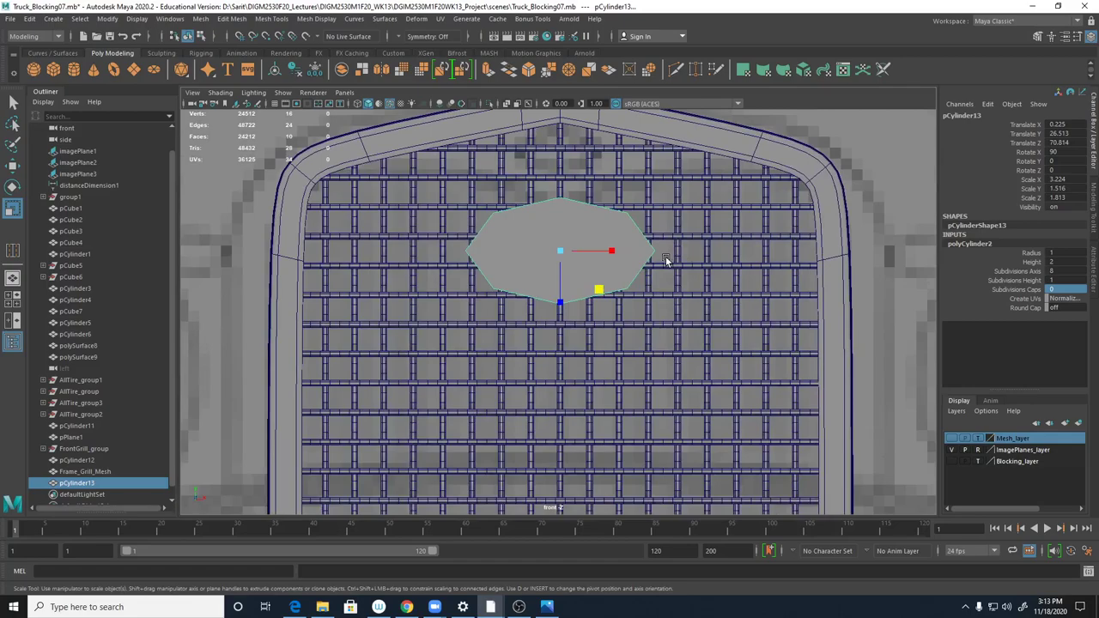
pyautogui.press('3')
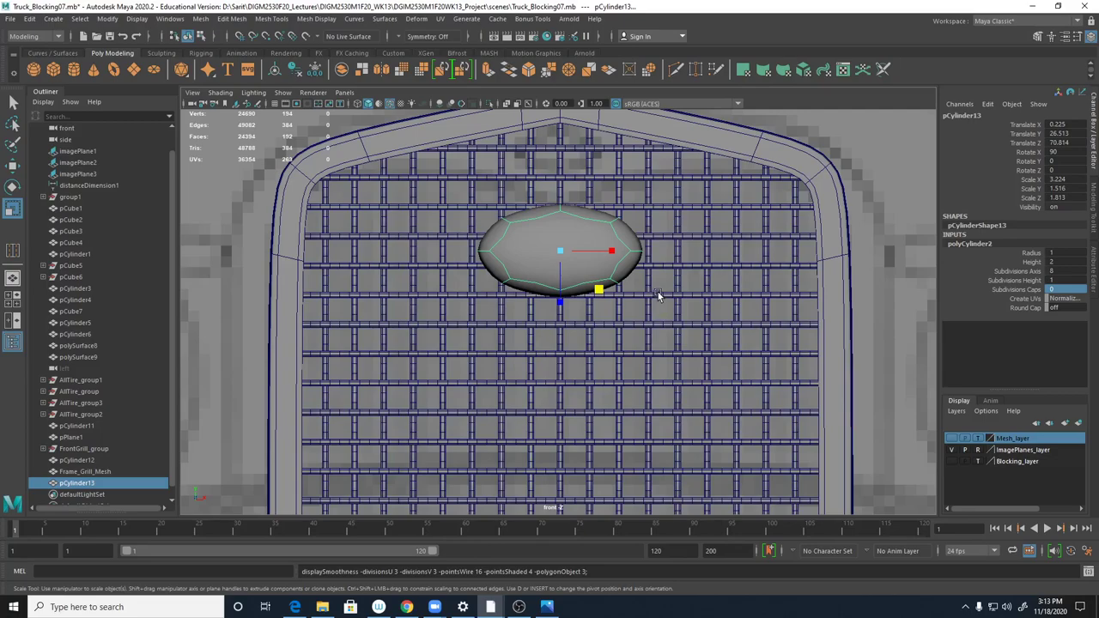
pyautogui.press('1')
# - Extrude the oval's front face with an offset of 1.5 to form an inner rim
pyautogui.moveTo(629, 245); pyautogui.dragTo(625, 273, button='right')
pyautogui.click(615, 249)
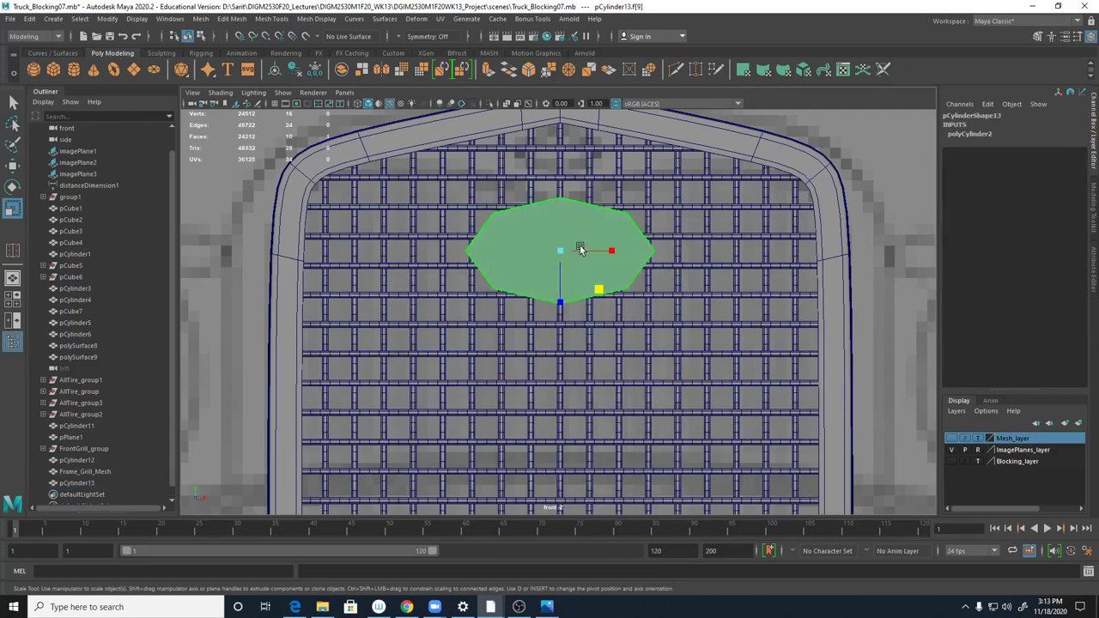
pyautogui.moveTo(593, 243); pyautogui.dragTo(597, 281, button='right')
pyautogui.click(831, 344)
pyautogui.write('1.5')
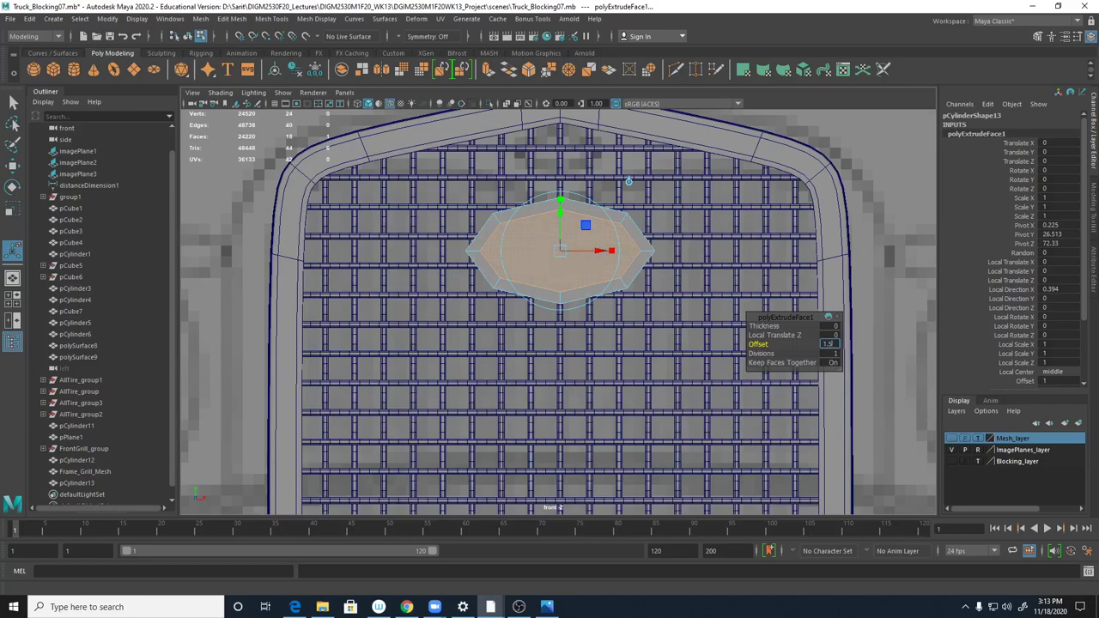
pyautogui.press('Return')
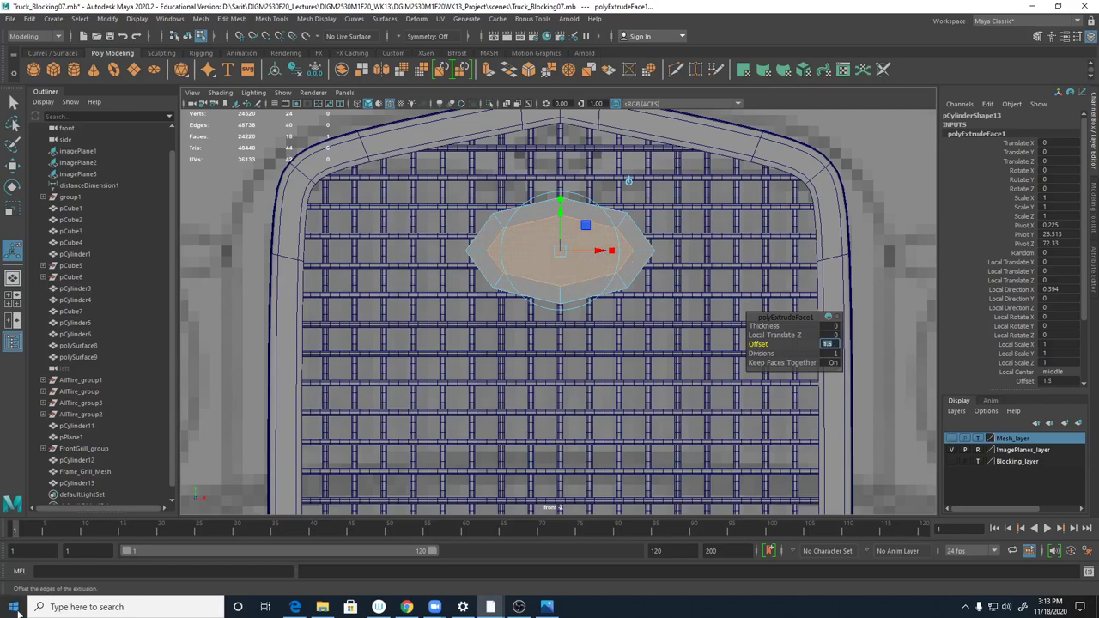
# - Check the badge in the reference photo and set the rim extrusion's offset to 1.25
pyautogui.click(547, 607)
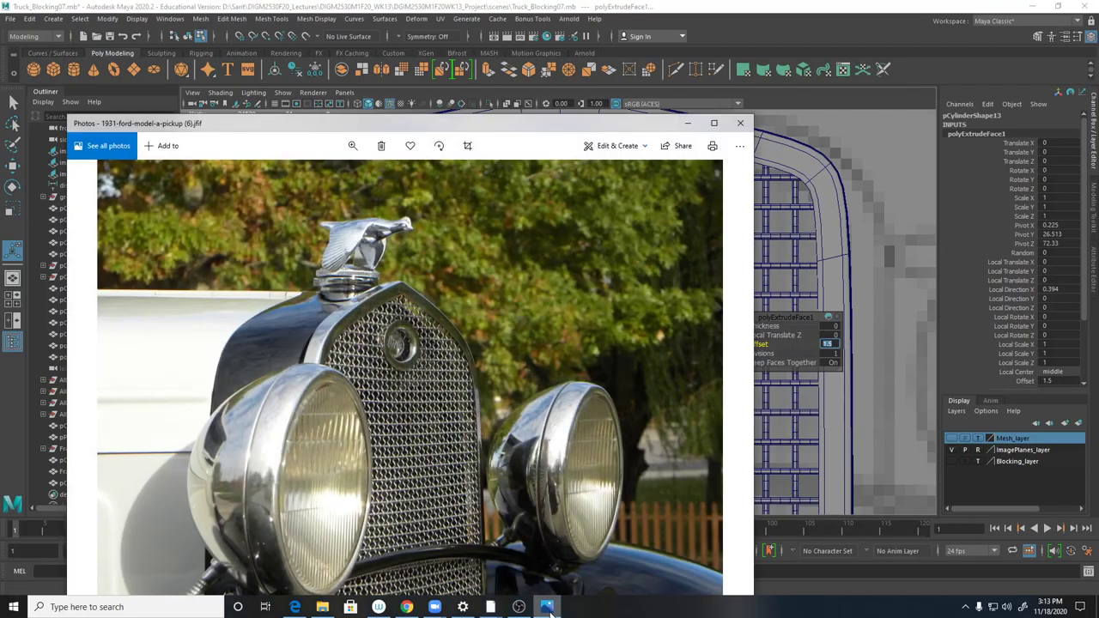
pyautogui.click(550, 608)
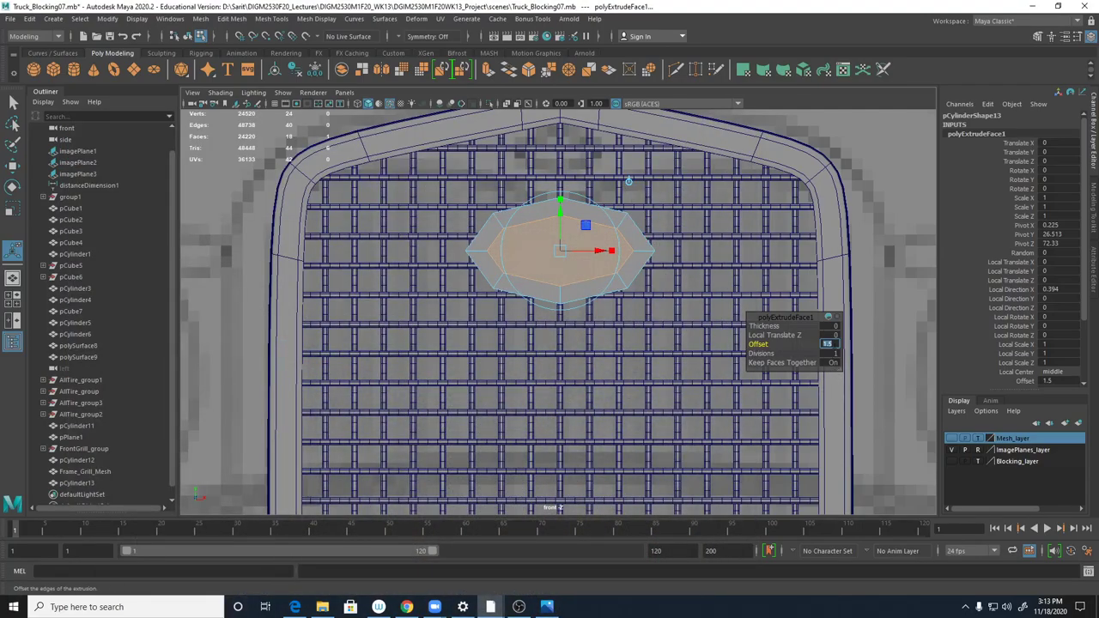
pyautogui.write('1.25')
pyautogui.press('Return')
# - Return to object mode and shrink the whole badge uniformly to a Scale X of about 2.89
pyautogui.rightClick(585, 247)
pyautogui.click(640, 228)
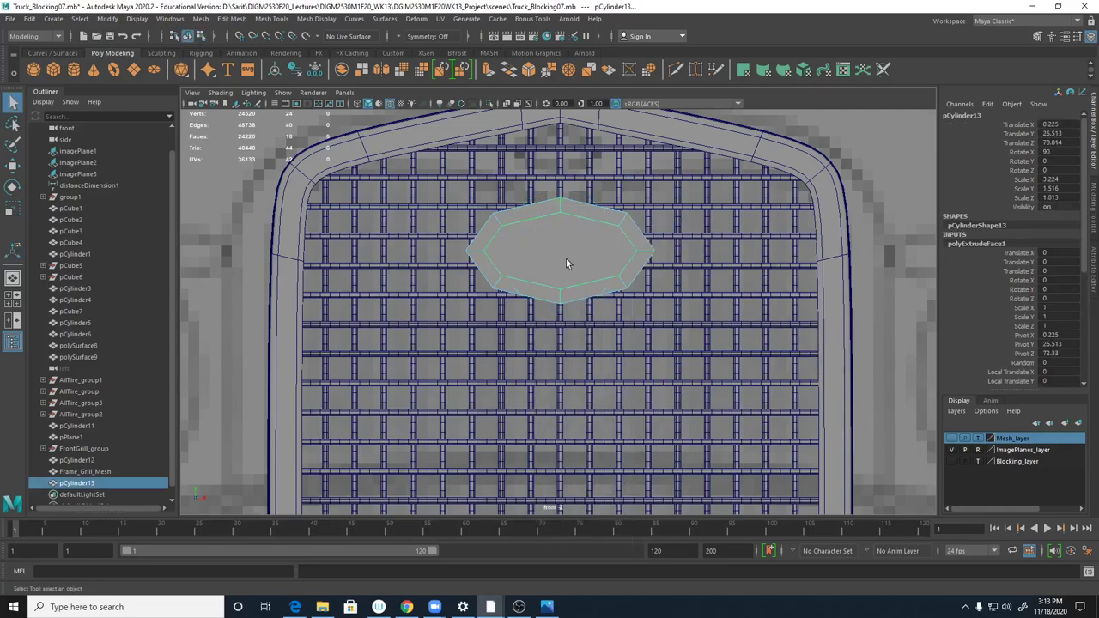
pyautogui.press('r')
pyautogui.moveTo(562, 250); pyautogui.dragTo(552, 252)
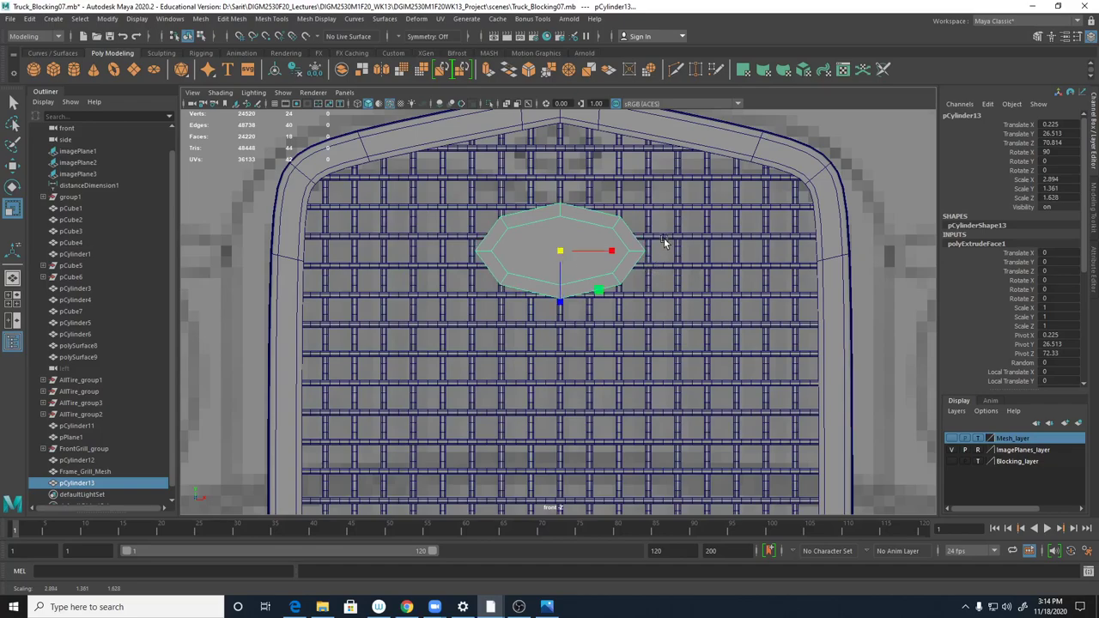
# - Flatten the badge's depth to a Scale Y of about 0.7 and move it back toward the grille in the perspective view
pyautogui.press('space')
pyautogui.press('space')
pyautogui.keyDown('alt'); pyautogui.moveTo(682, 229); pyautogui.dragTo(673, 290); pyautogui.keyUp('alt')
pyautogui.scroll(6, 674, 289)
pyautogui.keyDown('alt'); pyautogui.moveTo(640, 229); pyautogui.dragTo(621, 390, button='middle'); pyautogui.keyUp('alt')
pyautogui.moveTo(629, 287)
pyautogui.keyDown('alt'); pyautogui.mouseDown()
pyautogui.moveTo(656, 296)
pyautogui.moveTo(633, 292)
pyautogui.mouseUp(); pyautogui.keyUp('alt')
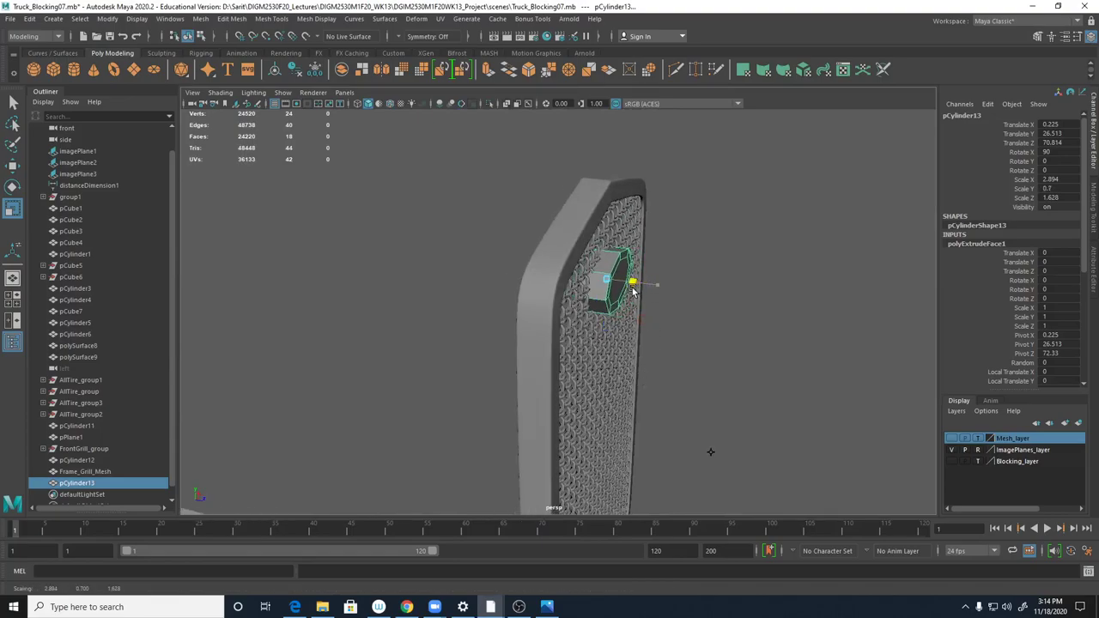
pyautogui.press('w')
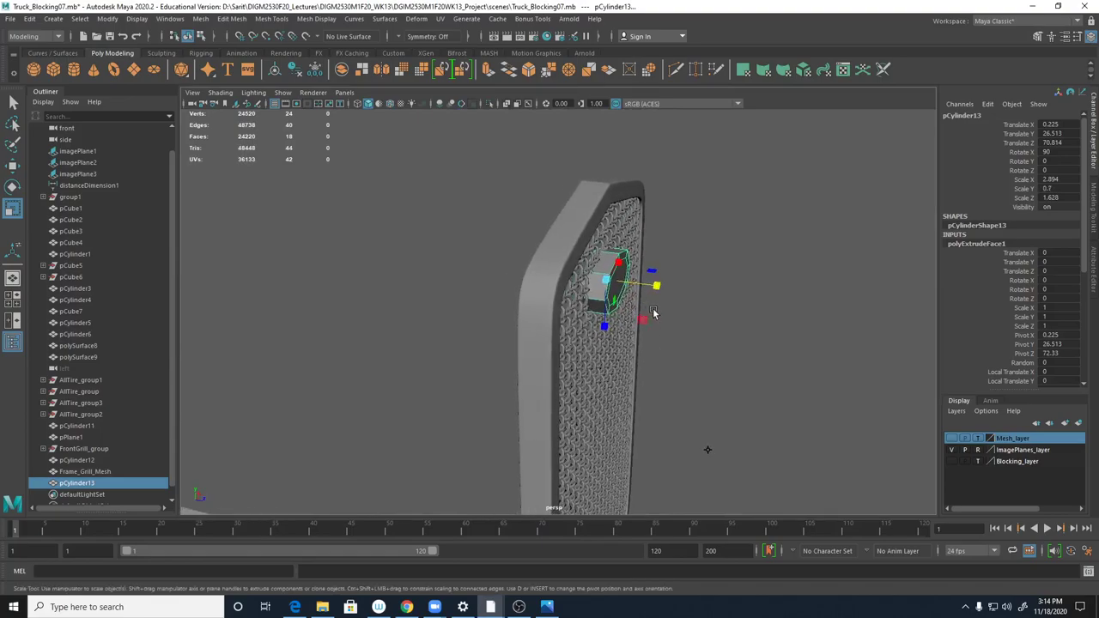
pyautogui.moveTo(658, 292); pyautogui.dragTo(593, 315)
# - Extrude the badge's inner front face inward with a Local Translate Z of about -1.198
pyautogui.keyDown('alt'); pyautogui.moveTo(593, 315); pyautogui.dragTo(633, 318, button='right'); pyautogui.keyUp('alt')
pyautogui.keyDown('alt'); pyautogui.moveTo(634, 318); pyautogui.dragTo(713, 340, button='middle'); pyautogui.keyUp('alt')
pyautogui.moveTo(542, 265); pyautogui.dragTo(553, 314, button='right')
pyautogui.click(542, 279)
pyautogui.moveTo(574, 280); pyautogui.dragTo(647, 318)
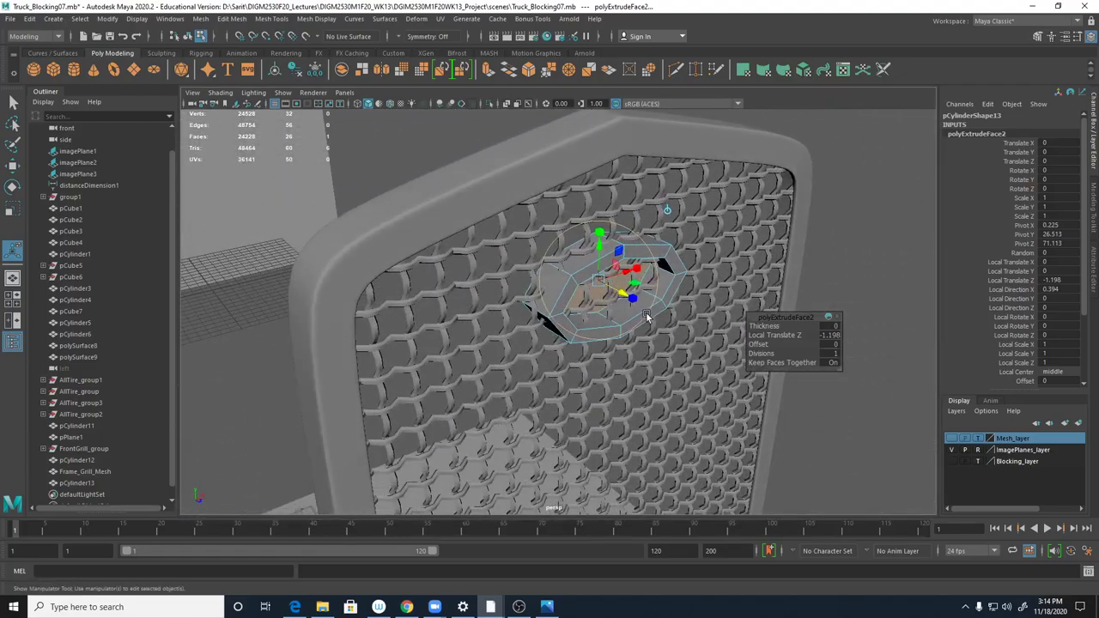
# - Check the badge in the reference photo and insert a Multi-Cut edge loop around its outer wall near the front rim
pyautogui.scroll(5, 648, 318)
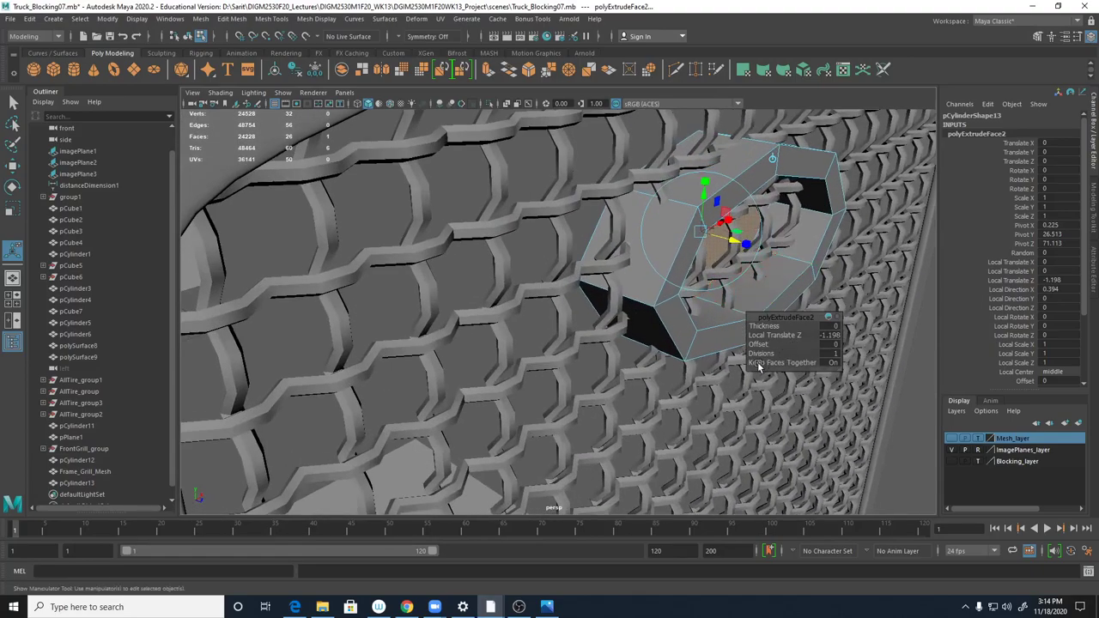
pyautogui.keyDown('alt'); pyautogui.moveTo(746, 348); pyautogui.dragTo(660, 341, button='middle'); pyautogui.keyUp('alt')
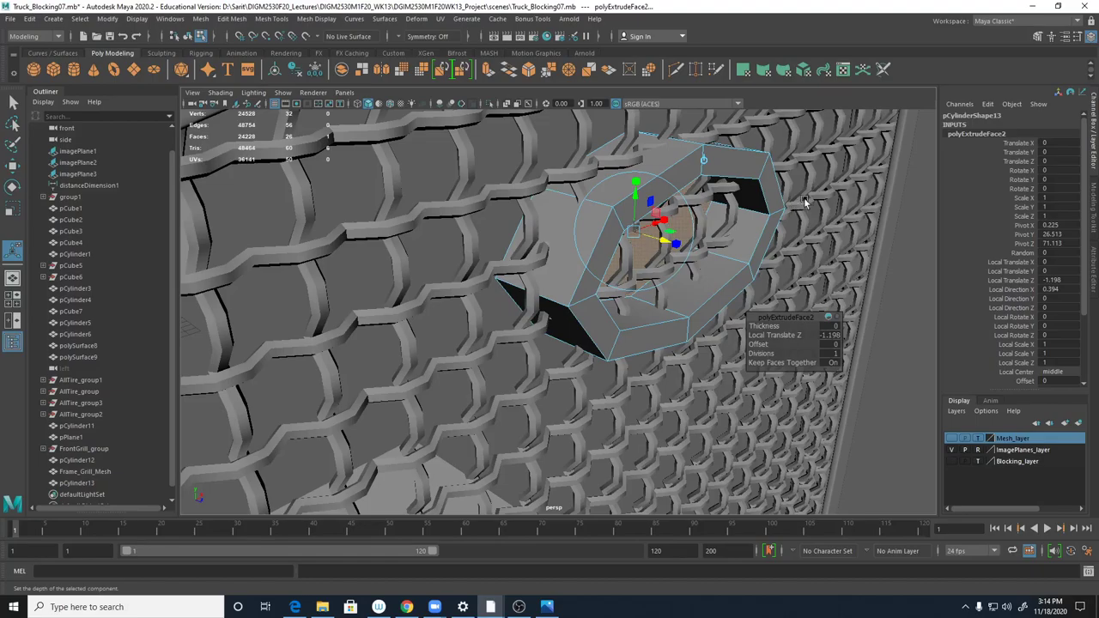
pyautogui.keyDown('alt'); pyautogui.moveTo(688, 254); pyautogui.dragTo(661, 283); pyautogui.keyUp('alt')
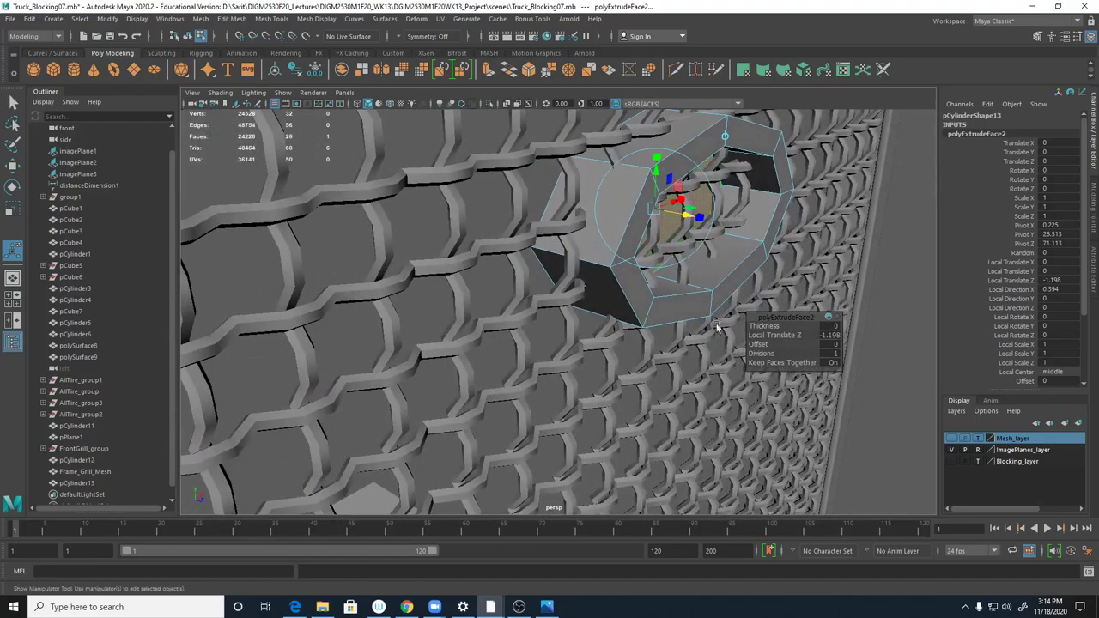
pyautogui.click(547, 606)
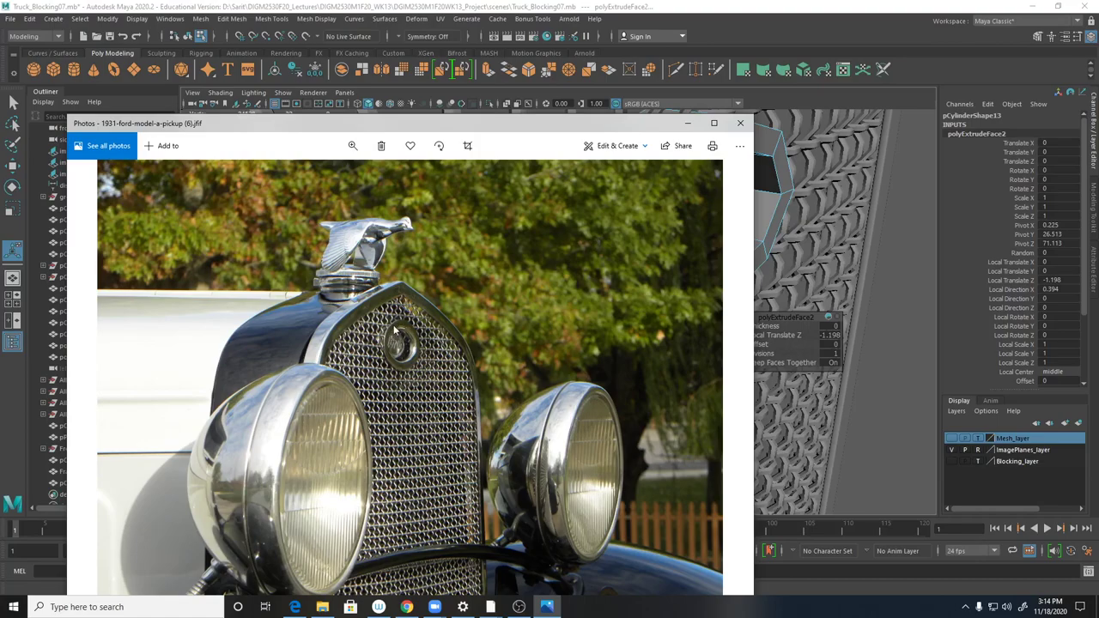
pyautogui.click(688, 123)
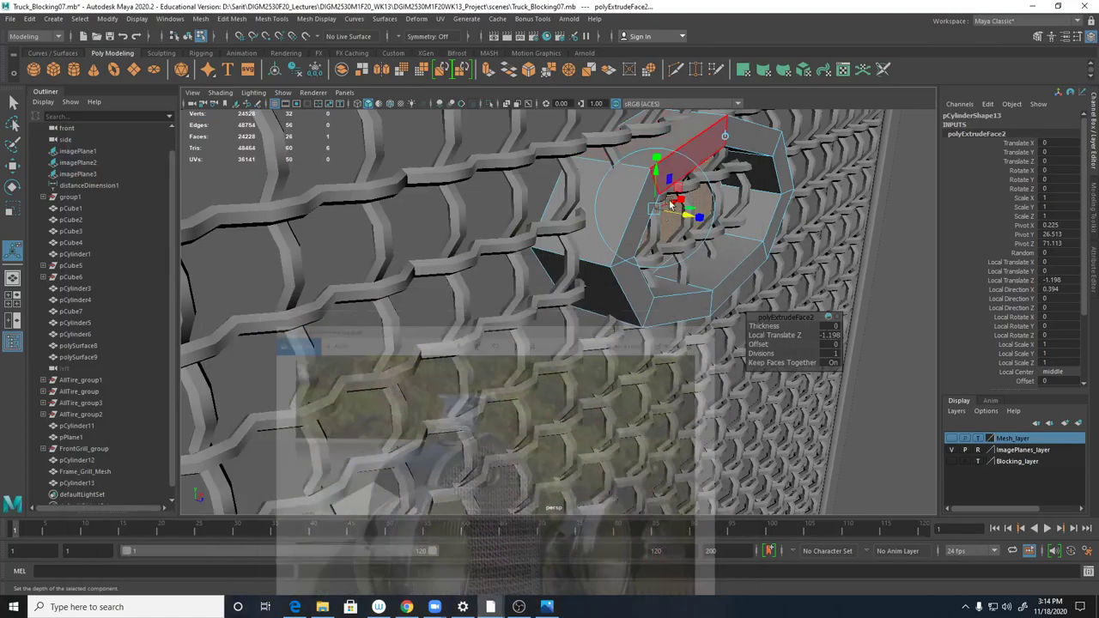
pyautogui.rightClick(623, 219)
pyautogui.moveTo(624, 219); pyautogui.dragTo(564, 241, button='right')
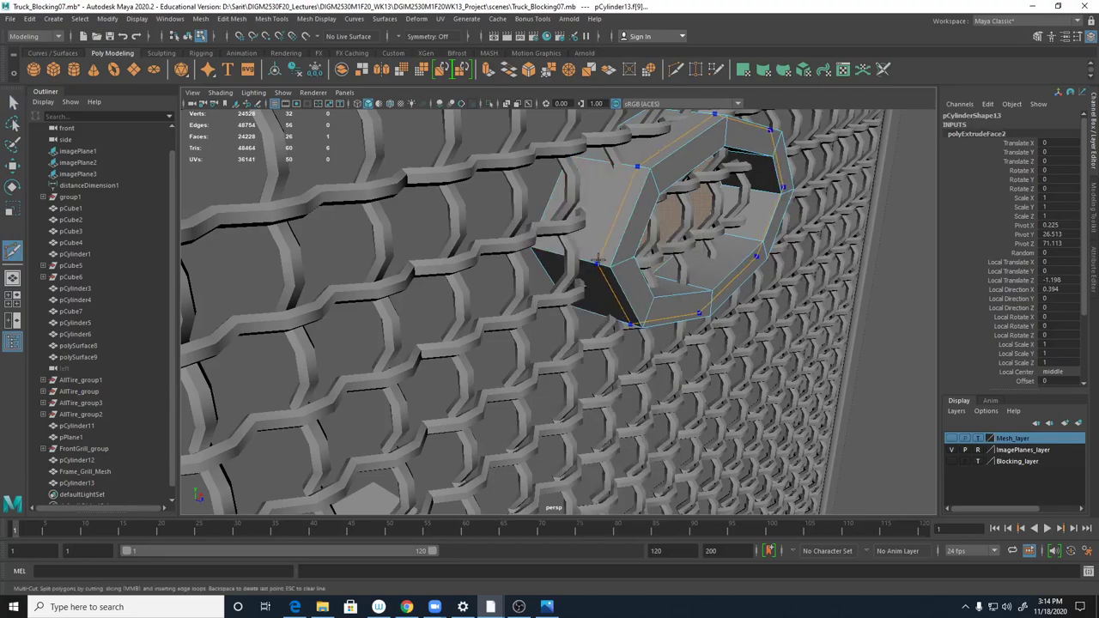
pyautogui.keyDown('ctrl'); pyautogui.click(595, 257); pyautogui.keyUp('ctrl')
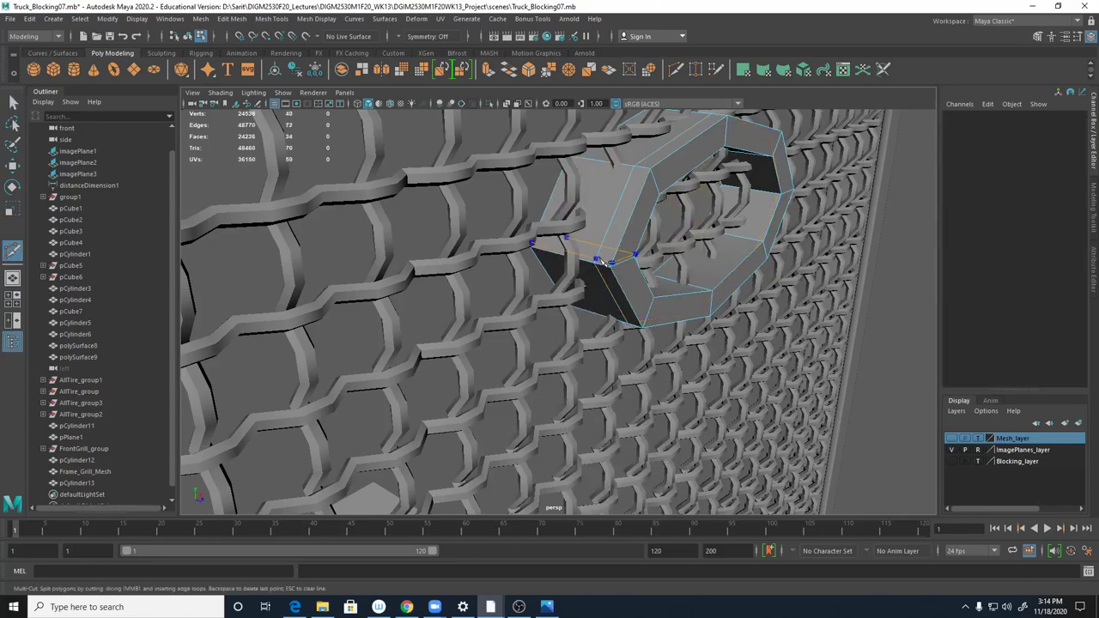
# - Extrude the narrow ring of faces around the badge's outer wall near the front outward with a Local Translate Z of about 0.392
pyautogui.press('q')
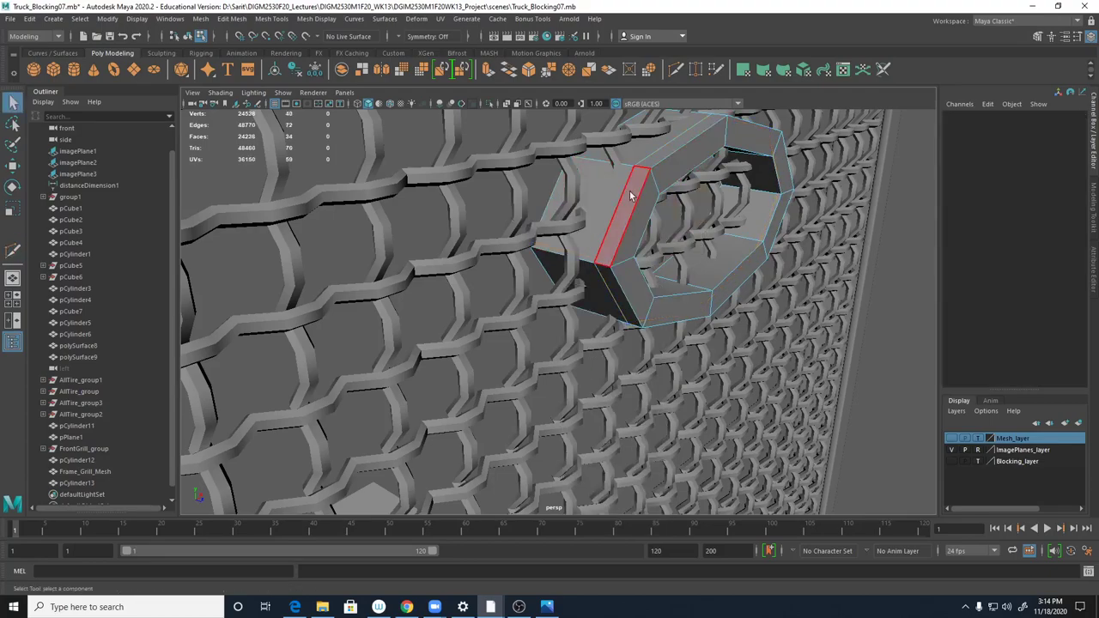
pyautogui.click(623, 214)
pyautogui.keyDown('shift'); pyautogui.doubleClick(661, 150); pyautogui.keyUp('shift')
pyautogui.keyDown('alt'); pyautogui.moveTo(755, 201); pyautogui.dragTo(657, 190, button='right'); pyautogui.keyUp('alt')
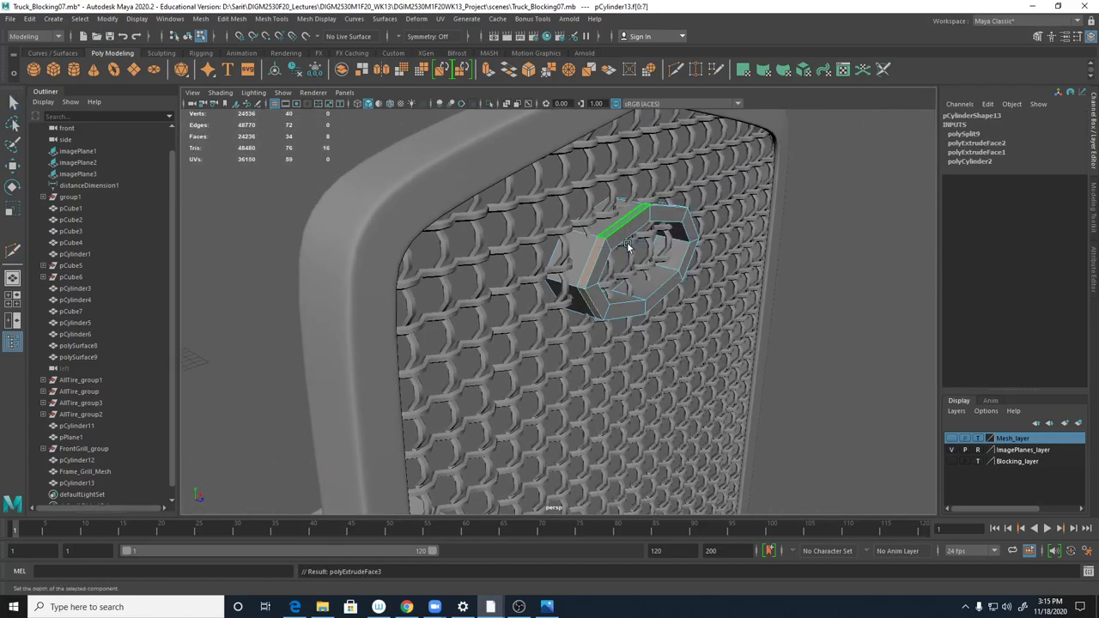
pyautogui.moveTo(673, 171); pyautogui.dragTo(676, 158)
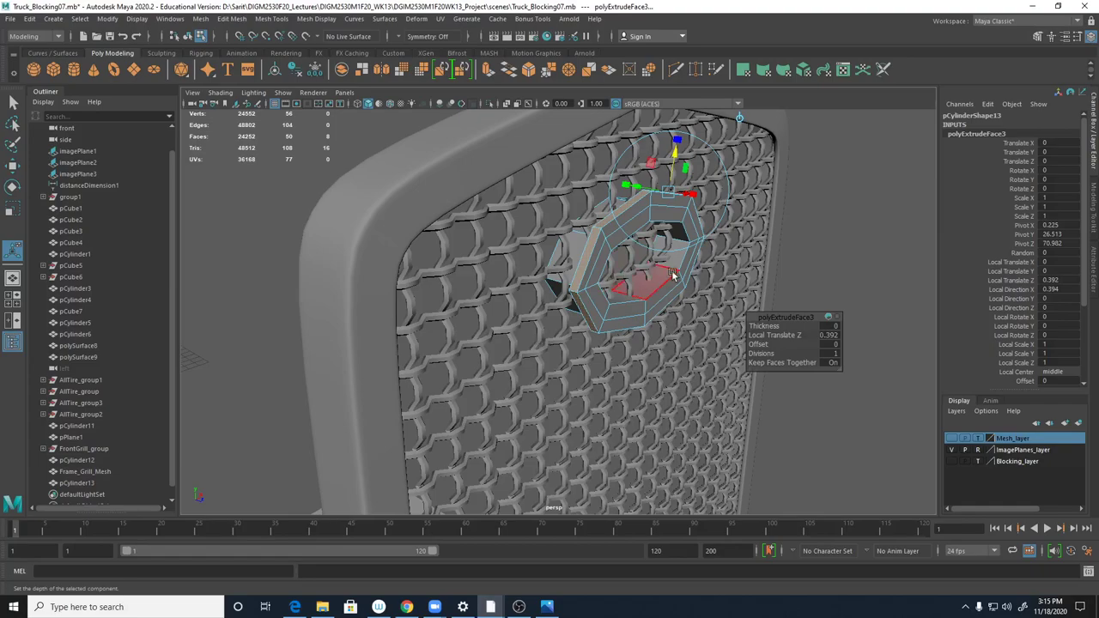
# - Examine the badge's widened rim against the grille from the front and from an angle
pyautogui.press('q')
pyautogui.keyDown('alt'); pyautogui.moveTo(721, 234); pyautogui.dragTo(662, 299, button='right'); pyautogui.keyUp('alt')
pyautogui.keyDown('alt'); pyautogui.moveTo(661, 299); pyautogui.dragTo(593, 292); pyautogui.keyUp('alt')
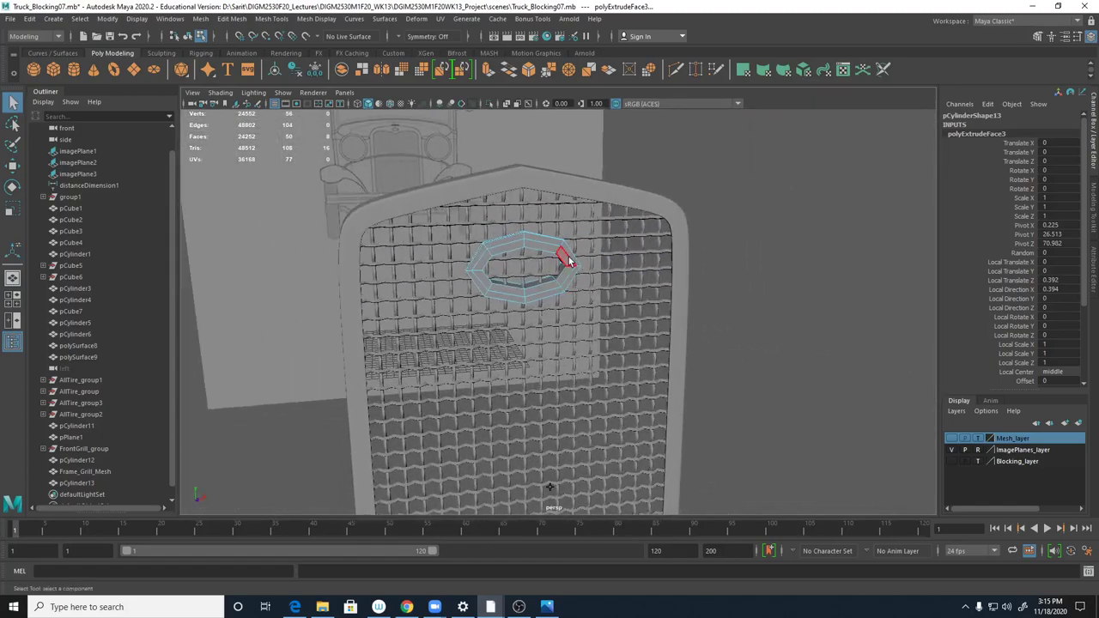
pyautogui.moveTo(566, 260); pyautogui.dragTo(612, 240, button='right')
pyautogui.keyDown('alt'); pyautogui.moveTo(605, 275); pyautogui.dragTo(582, 283); pyautogui.keyUp('alt')
pyautogui.scroll(3, 601, 273)
pyautogui.keyDown('alt'); pyautogui.moveTo(665, 278); pyautogui.dragTo(694, 320); pyautogui.keyUp('alt')
pyautogui.keyDown('alt'); pyautogui.moveTo(694, 320); pyautogui.dragTo(740, 325, button='right'); pyautogui.keyUp('alt')
pyautogui.moveTo(740, 325)
pyautogui.keyDown('alt'); pyautogui.mouseDown()
pyautogui.moveTo(756, 321)
pyautogui.moveTo(746, 333)
pyautogui.mouseUp(); pyautogui.keyUp('alt')
pyautogui.keyDown('alt'); pyautogui.moveTo(736, 239); pyautogui.dragTo(697, 242); pyautogui.keyUp('alt')
# - Select both rings of front faces on the badge's rim and shift them slightly along the depth axis
pyautogui.moveTo(697, 242); pyautogui.dragTo(694, 257, button='right')
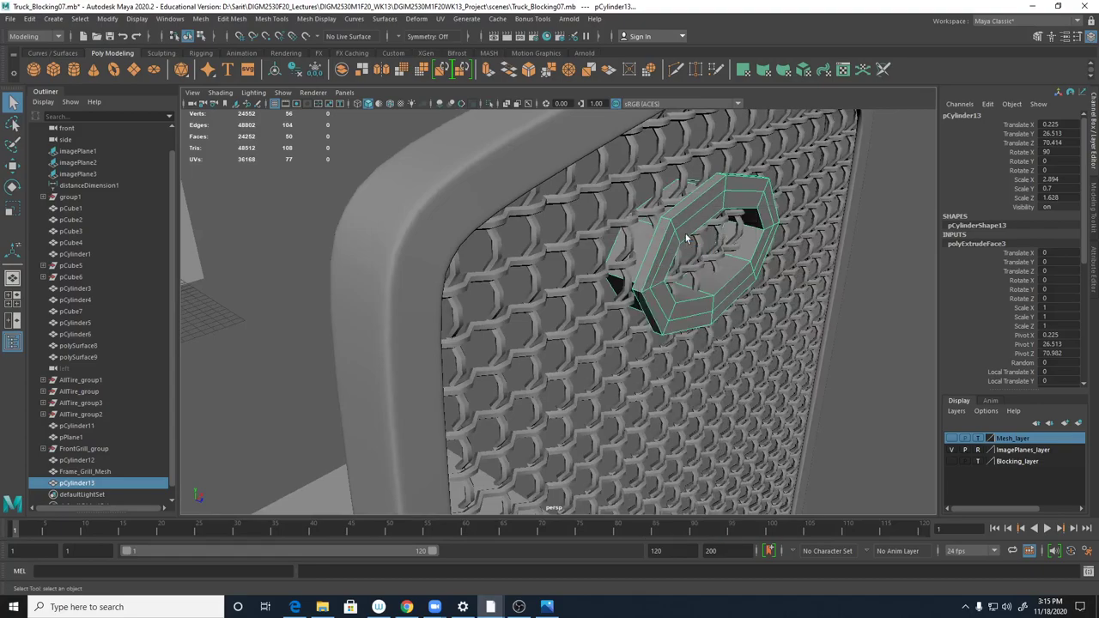
pyautogui.click(700, 202)
pyautogui.keyDown('shift'); pyautogui.doubleClick(668, 242); pyautogui.keyUp('shift')
pyautogui.keyDown('shift'); pyautogui.click(672, 249); pyautogui.keyUp('shift')
pyautogui.keyDown('shift'); pyautogui.doubleClick(684, 227); pyautogui.keyUp('shift')
pyautogui.press('w')
pyautogui.keyDown('alt'); pyautogui.moveTo(700, 244); pyautogui.dragTo(782, 275); pyautogui.keyUp('alt')
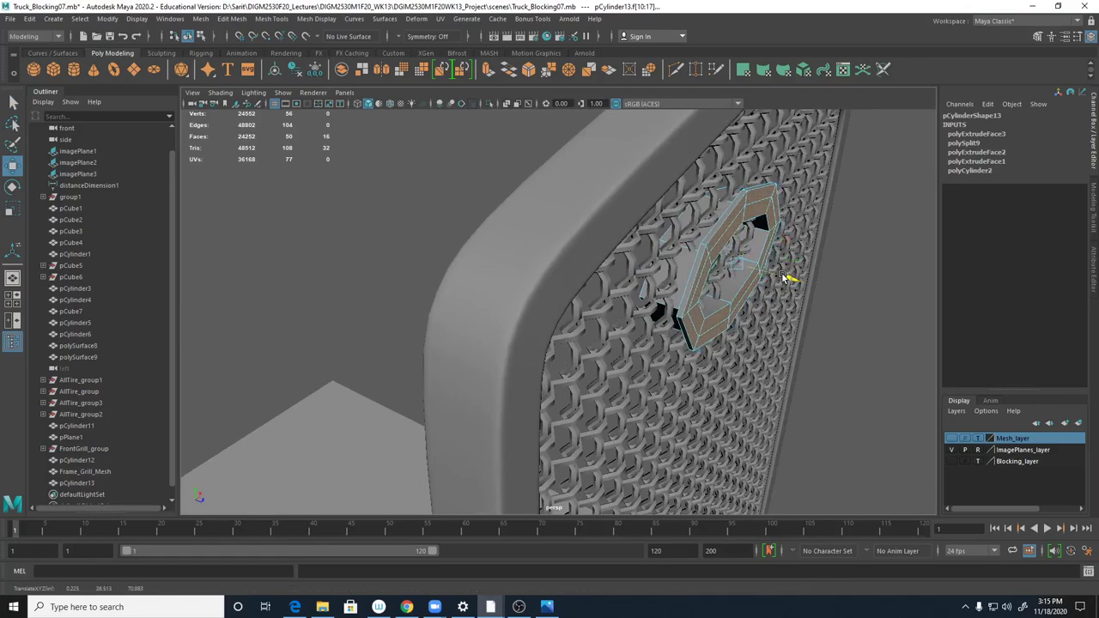
pyautogui.keyDown('alt'); pyautogui.moveTo(785, 329); pyautogui.dragTo(721, 296); pyautogui.keyUp('alt')
# - Bevel the inner front edge loop of the badge's rim with a Fraction of 0.3
pyautogui.moveTo(698, 233); pyautogui.dragTo(689, 199, button='right')
pyautogui.click(687, 200)
pyautogui.keyDown('alt'); pyautogui.moveTo(685, 256); pyautogui.dragTo(701, 265); pyautogui.keyUp('alt')
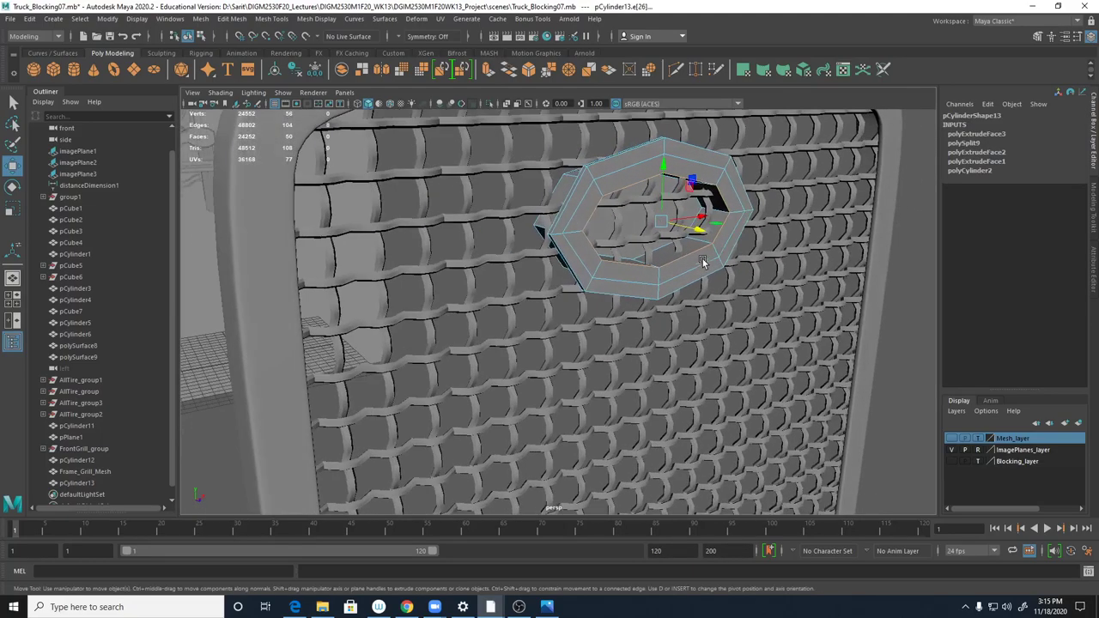
pyautogui.keyDown('shift'); pyautogui.moveTo(726, 223); pyautogui.dragTo(759, 218, button='right'); pyautogui.keyUp('shift')
pyautogui.moveTo(771, 328); pyautogui.dragTo(769, 327)
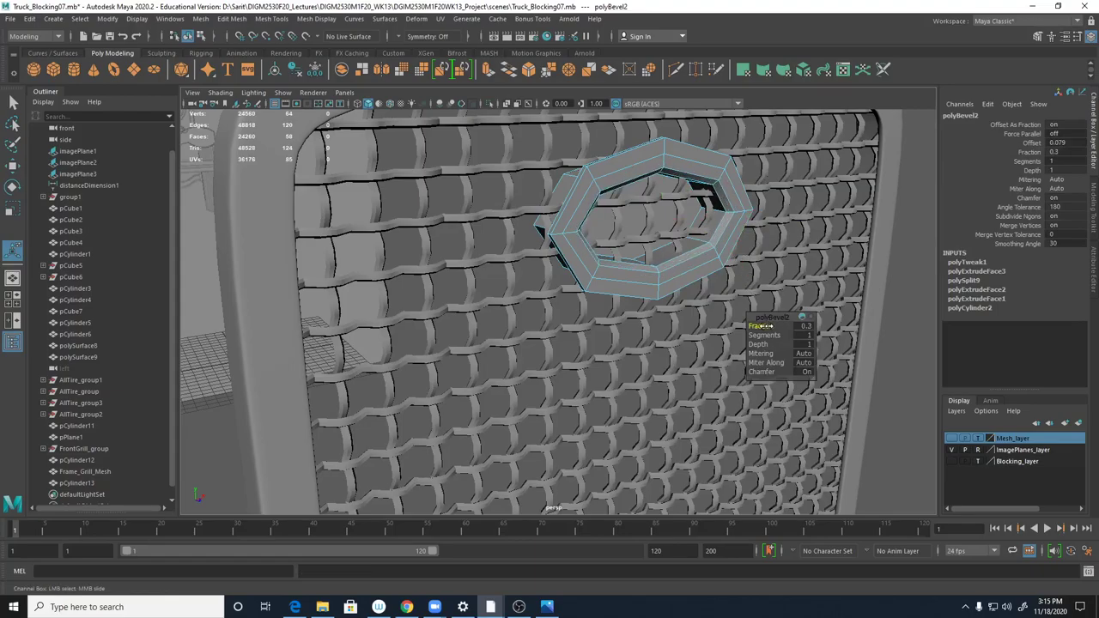
# - Delete the extra edge loop running around the middle of the badge rim's front face
pyautogui.keyDown('alt'); pyautogui.moveTo(687, 287); pyautogui.dragTo(633, 314); pyautogui.keyUp('alt')
pyautogui.moveTo(669, 233); pyautogui.dragTo(605, 245, button='right')
pyautogui.click(669, 234)
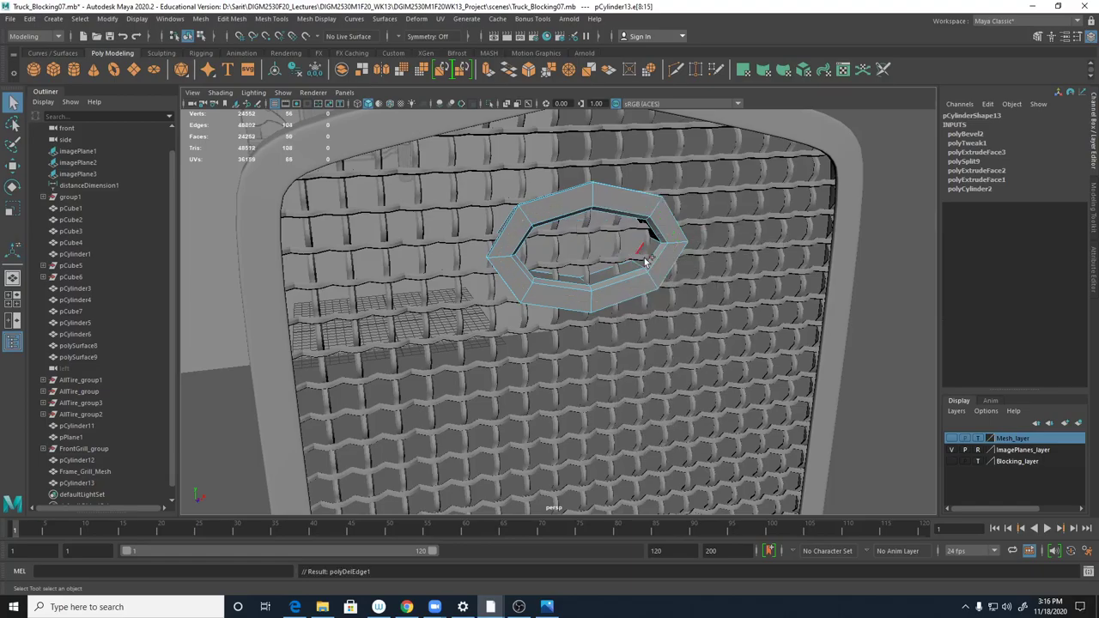
# - Return to object mode and examine the Ford badge on the grille up close in the reference photo 1931-ford-model-a-pickup (6)
pyautogui.keyDown('alt'); pyautogui.moveTo(744, 359); pyautogui.dragTo(729, 326); pyautogui.keyUp('alt')
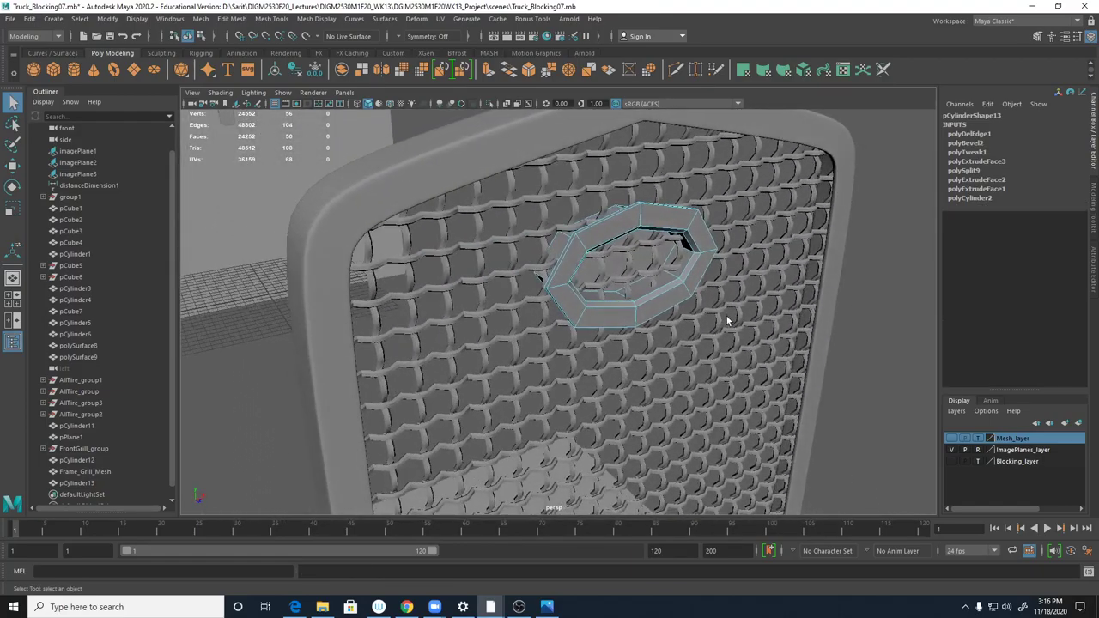
pyautogui.keyDown('alt'); pyautogui.moveTo(731, 318); pyautogui.dragTo(821, 317, button='right'); pyautogui.keyUp('alt')
pyautogui.keyDown('alt'); pyautogui.moveTo(771, 319); pyautogui.dragTo(749, 316); pyautogui.keyUp('alt')
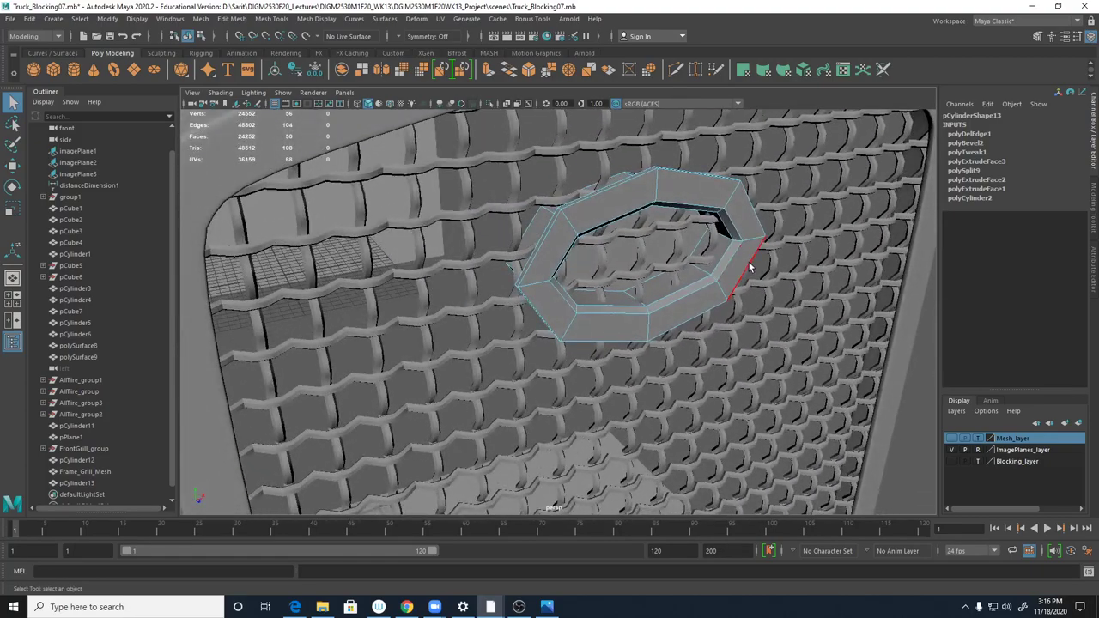
pyautogui.keyDown('alt'); pyautogui.moveTo(808, 300); pyautogui.dragTo(720, 251, button='right'); pyautogui.keyUp('alt')
pyautogui.keyDown('alt'); pyautogui.moveTo(720, 251); pyautogui.dragTo(767, 372); pyautogui.keyUp('alt')
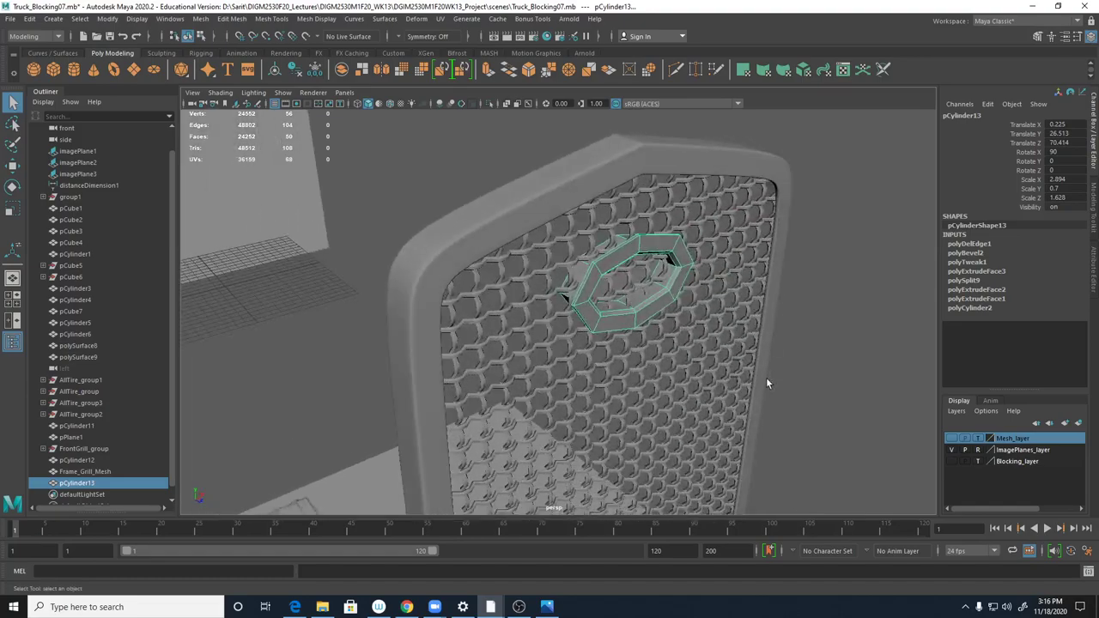
pyautogui.click(547, 607)
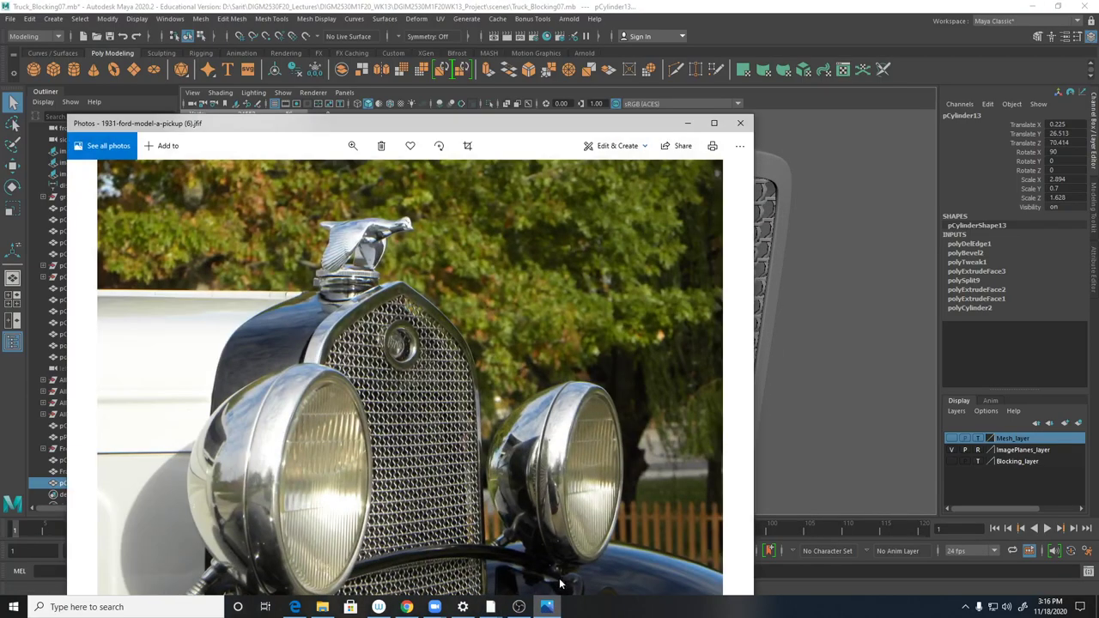
pyautogui.click(352, 146)
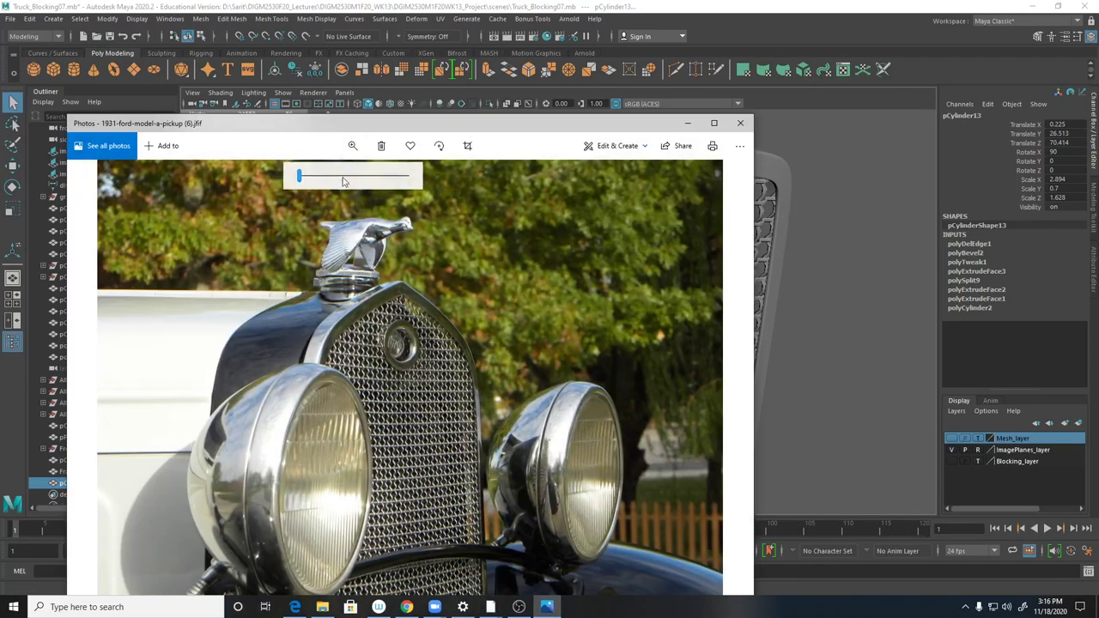
pyautogui.moveTo(300, 179); pyautogui.dragTo(356, 178)
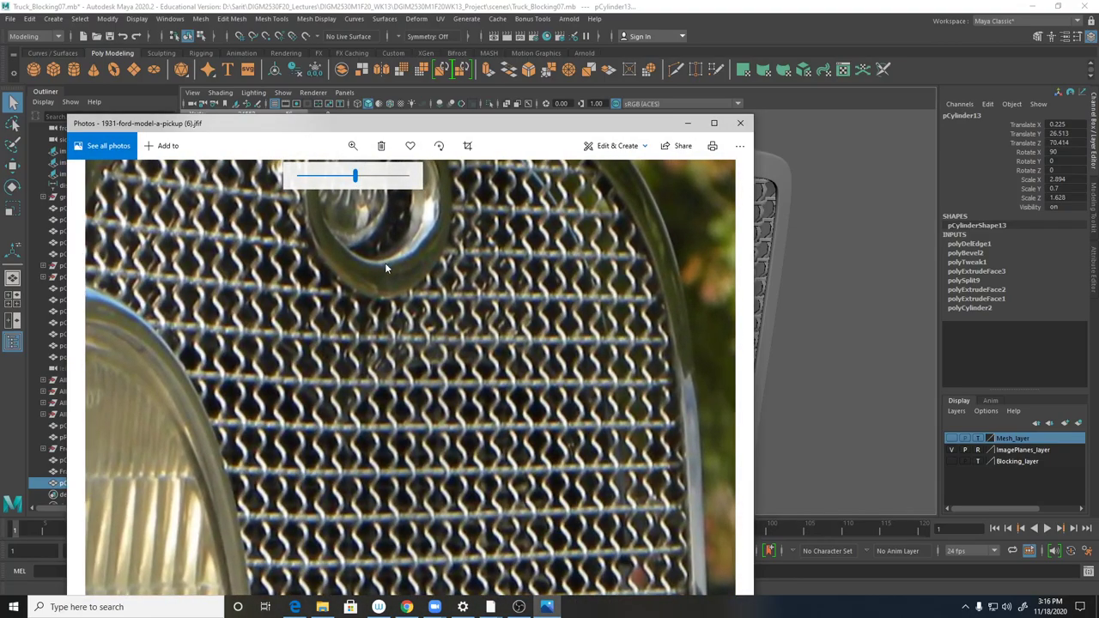
pyautogui.moveTo(384, 261); pyautogui.dragTo(464, 430)
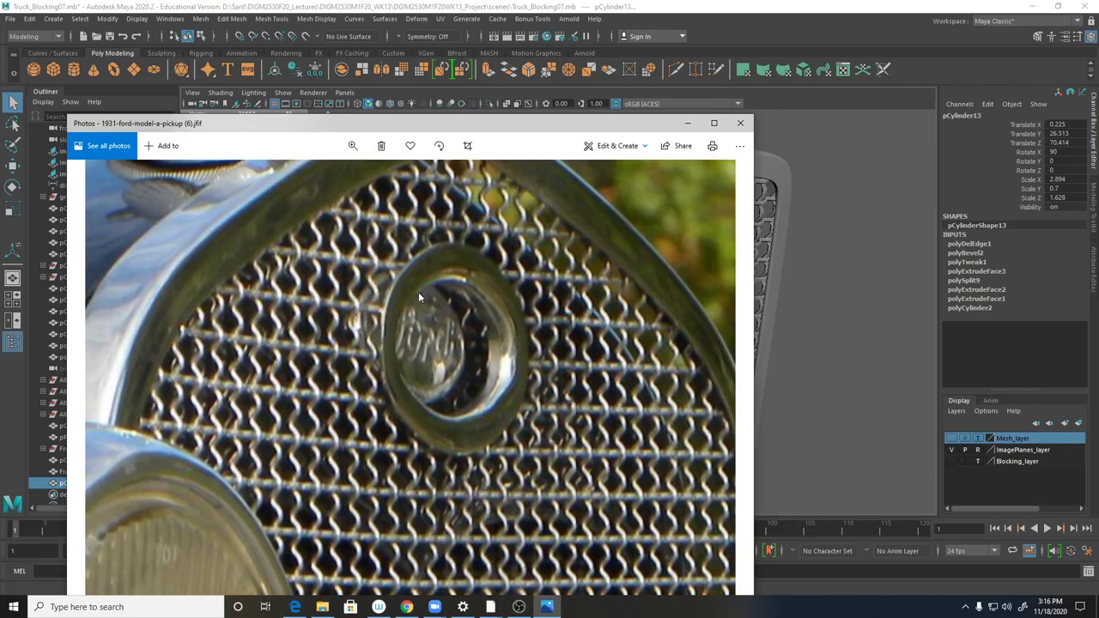
pyautogui.click(687, 123)
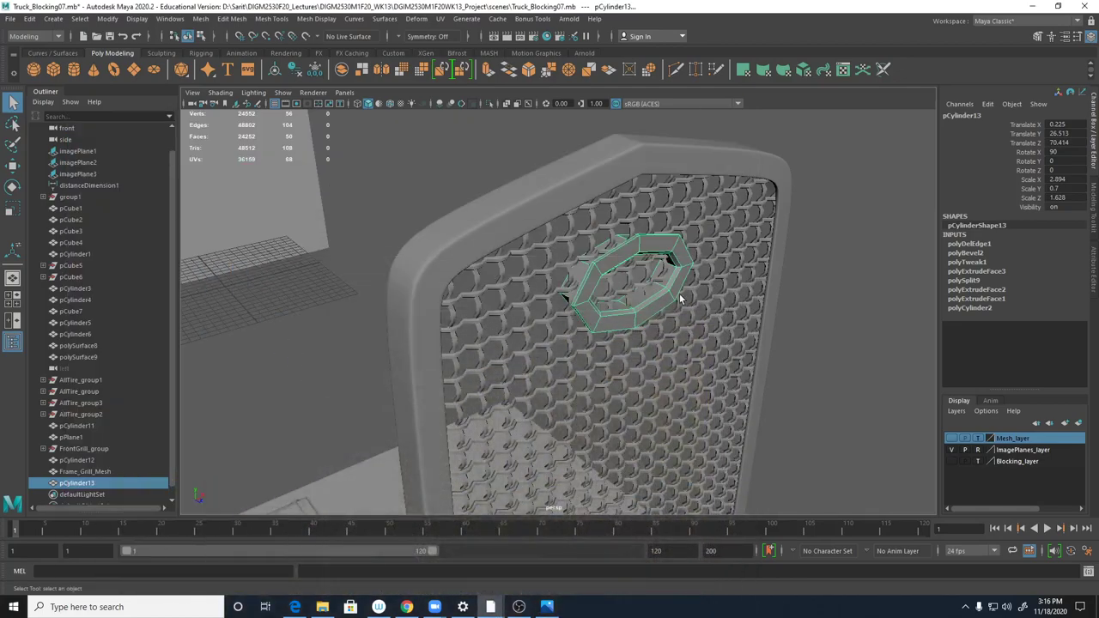
# - Preview the badge smoothed and insert a Multi-Cut edge loop along the outer front edge of its rim
pyautogui.keyDown('alt'); pyautogui.moveTo(679, 294); pyautogui.dragTo(653, 318); pyautogui.keyUp('alt')
pyautogui.keyDown('alt'); pyautogui.moveTo(653, 318); pyautogui.dragTo(761, 320, button='right'); pyautogui.keyUp('alt')
pyautogui.keyDown('alt'); pyautogui.moveTo(722, 316); pyautogui.dragTo(724, 293); pyautogui.keyUp('alt')
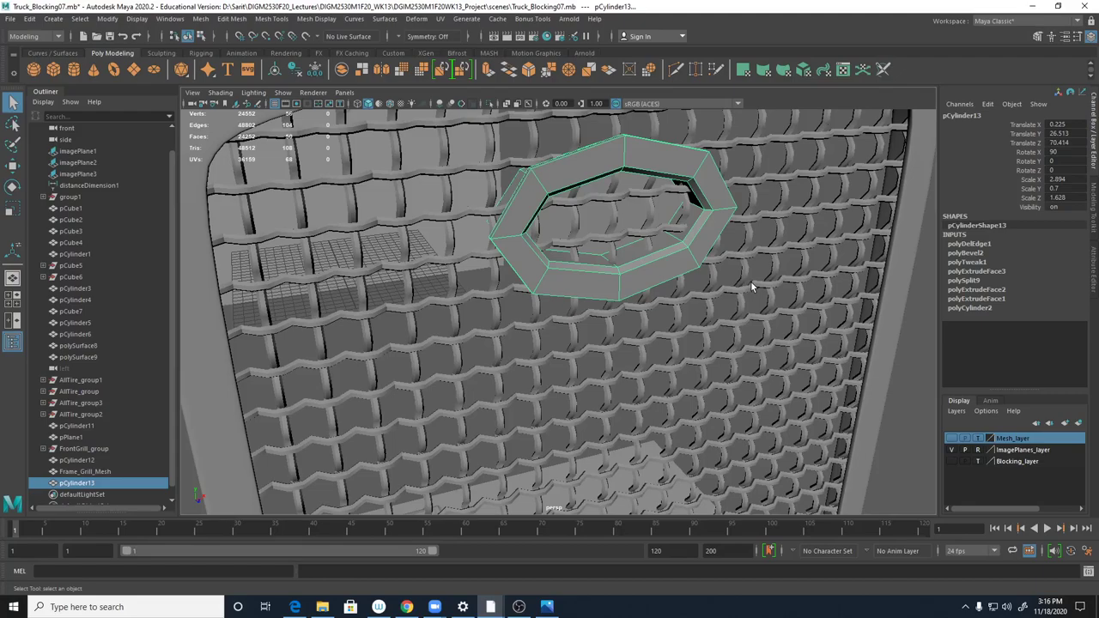
pyautogui.press('3')
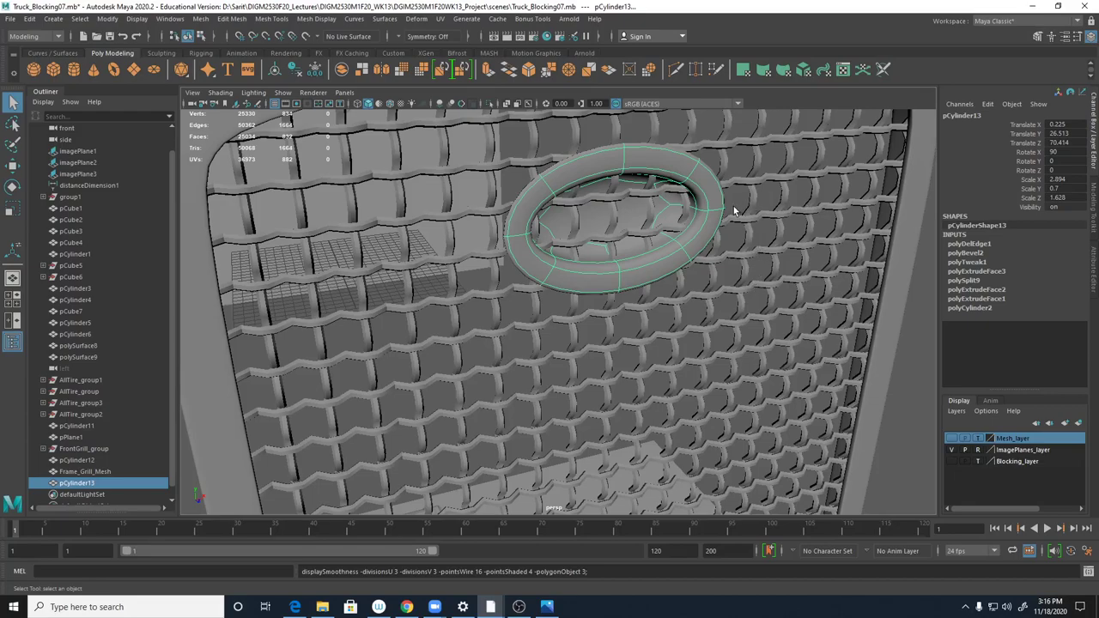
pyautogui.press('1')
pyautogui.keyDown('alt'); pyautogui.moveTo(550, 180); pyautogui.dragTo(614, 219); pyautogui.keyUp('alt')
pyautogui.keyDown('shift'); pyautogui.moveTo(613, 194); pyautogui.dragTo(553, 199, button='right'); pyautogui.keyUp('shift')
pyautogui.keyDown('alt'); pyautogui.moveTo(577, 249); pyautogui.dragTo(696, 260, button='right'); pyautogui.keyUp('alt')
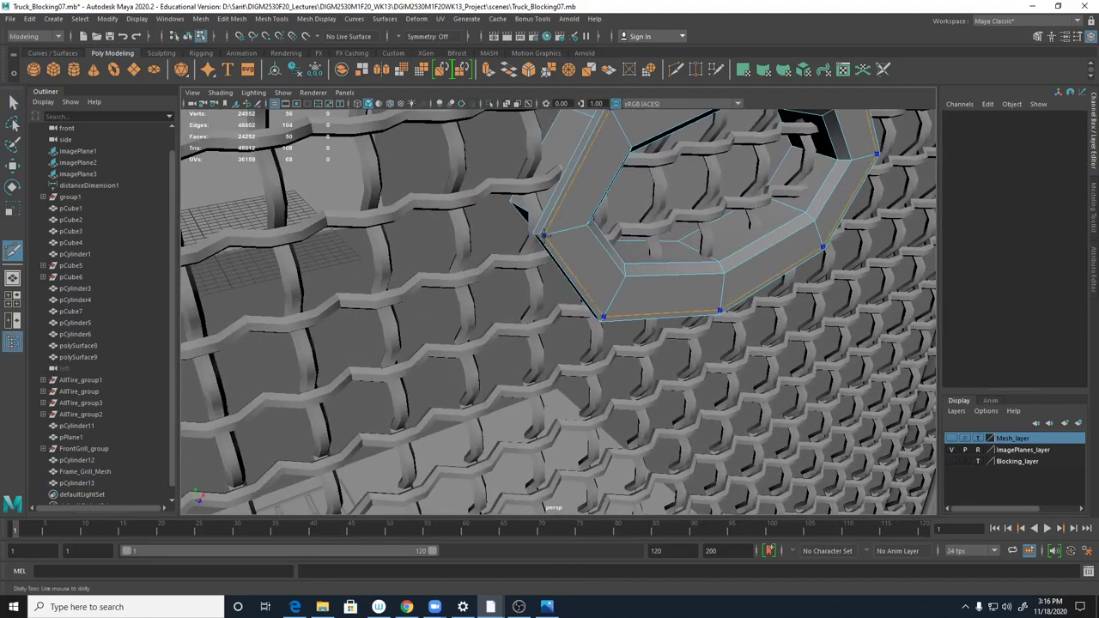
pyautogui.keyDown('ctrl'); pyautogui.click(541, 236); pyautogui.keyUp('ctrl')
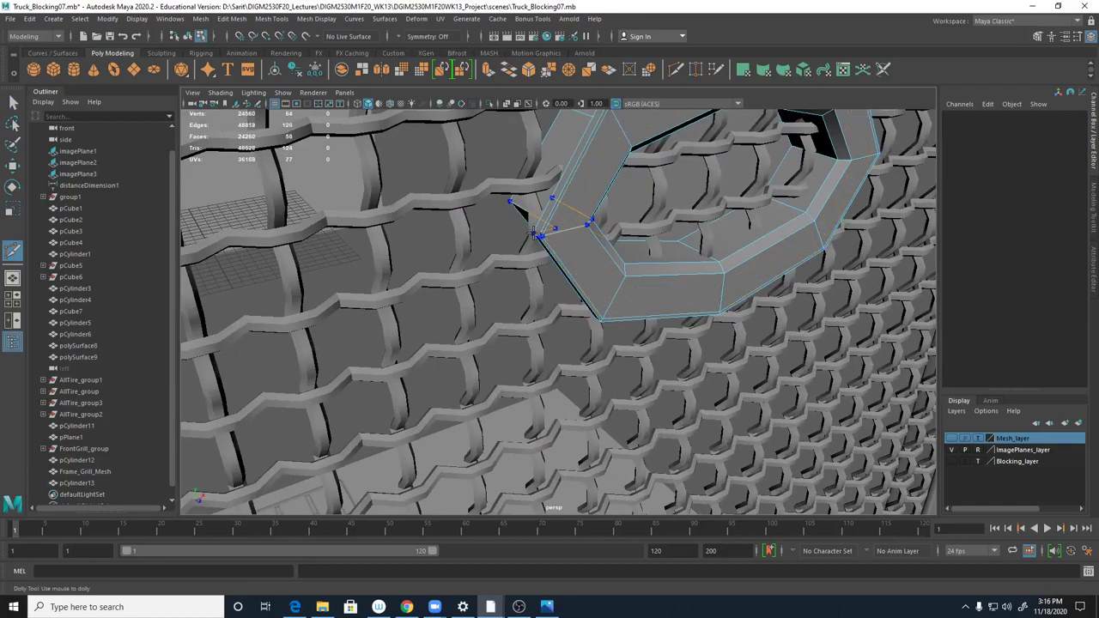
# - Insert three supporting Multi-Cut edge loops around the back of the badge's rim and the adjoining outer wall
pyautogui.keyDown('alt'); pyautogui.moveTo(608, 232); pyautogui.dragTo(807, 238); pyautogui.keyUp('alt')
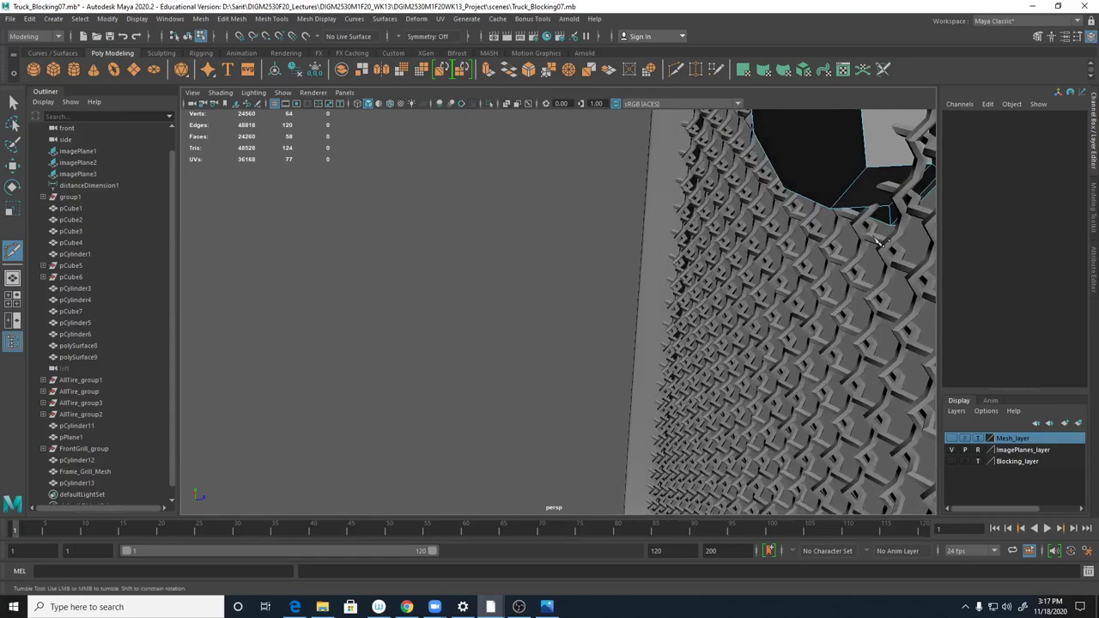
pyautogui.keyDown('alt'); pyautogui.moveTo(806, 238); pyautogui.dragTo(689, 265, button='middle'); pyautogui.keyUp('alt')
pyautogui.keyDown('alt'); pyautogui.moveTo(690, 265); pyautogui.dragTo(832, 292, button='right'); pyautogui.keyUp('alt')
pyautogui.keyDown('alt'); pyautogui.moveTo(773, 282); pyautogui.dragTo(799, 282); pyautogui.keyUp('alt')
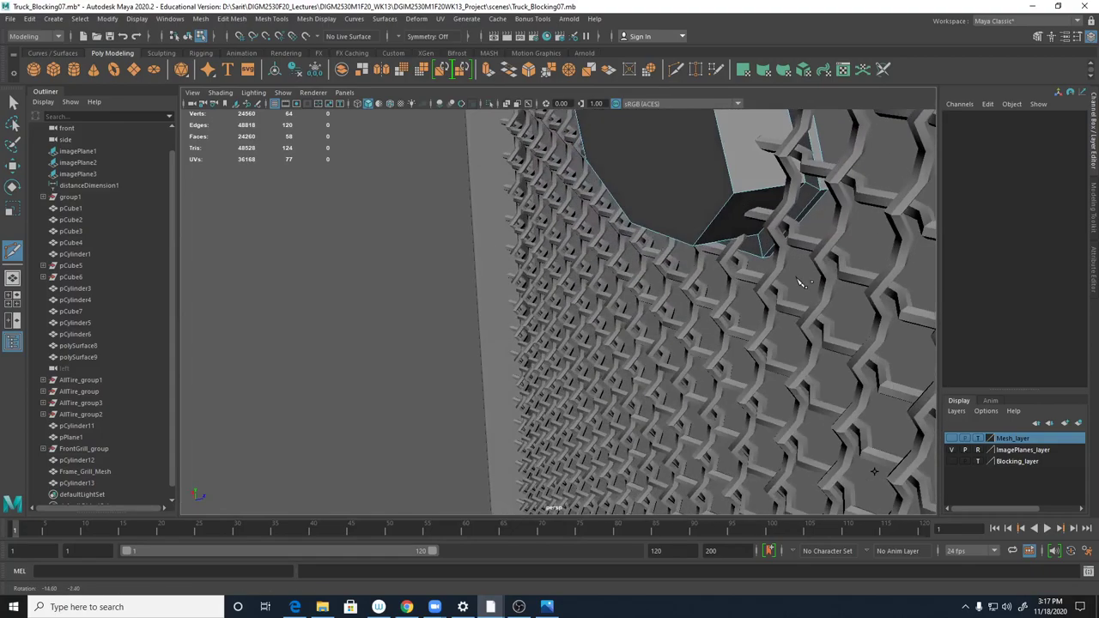
pyautogui.keyDown('ctrl'); pyautogui.click(763, 254); pyautogui.keyUp('ctrl')
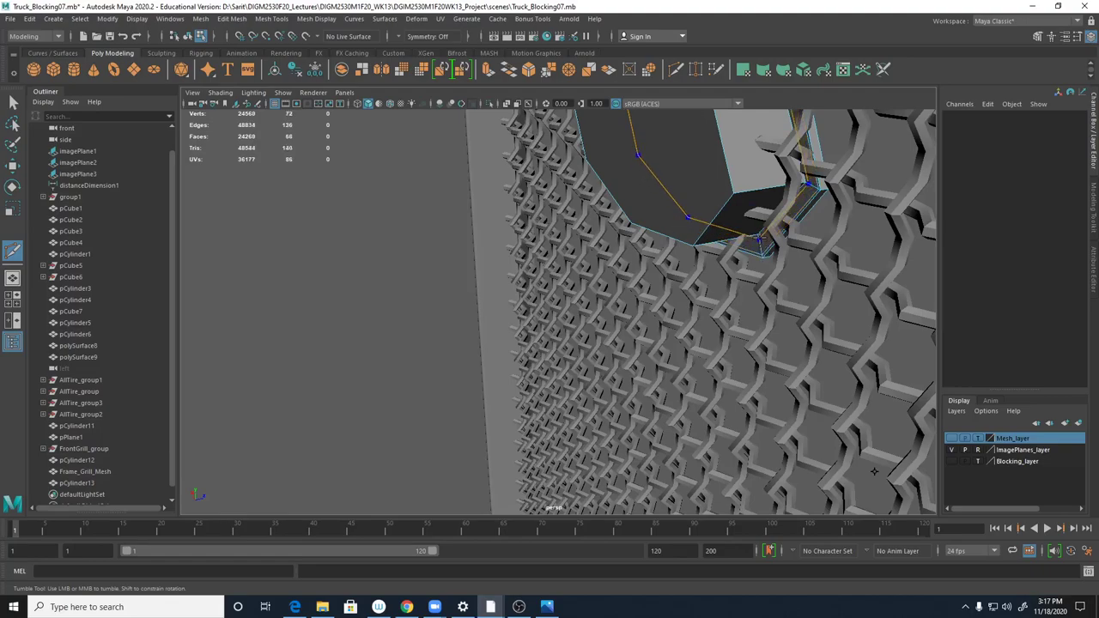
pyautogui.keyDown('ctrl'); pyautogui.click(761, 242); pyautogui.keyUp('ctrl')
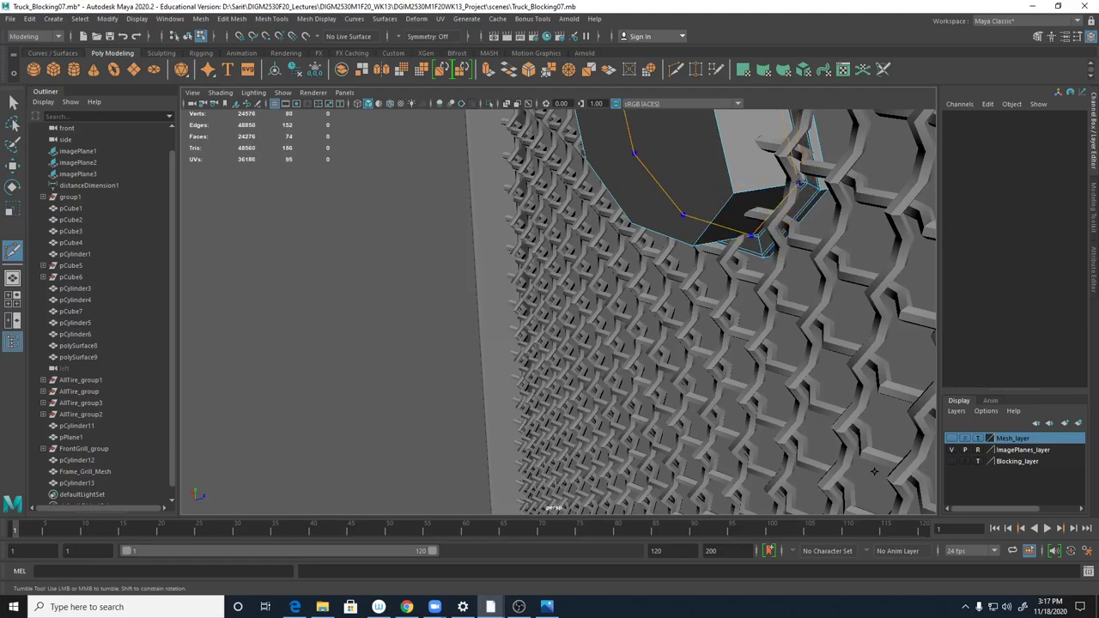
pyautogui.keyDown('ctrl'); pyautogui.click(801, 182); pyautogui.keyUp('ctrl')
# - Insert a supporting edge loop around the inside wall of the badge's recess and check the smoothed preview
pyautogui.keyDown('alt'); pyautogui.moveTo(800, 182); pyautogui.dragTo(515, 248); pyautogui.keyUp('alt')
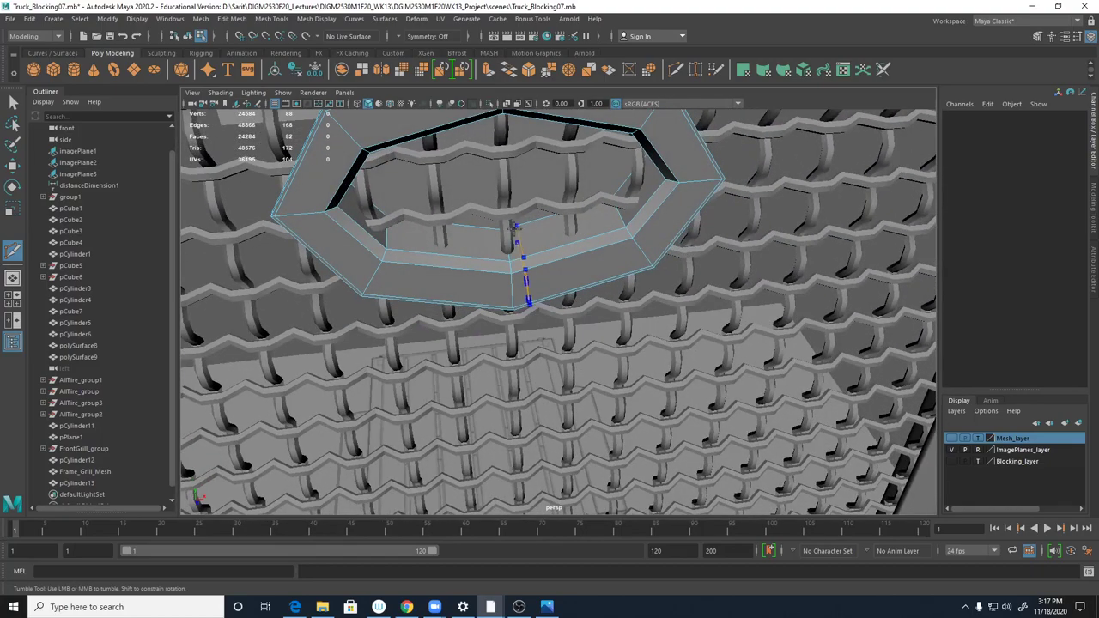
pyautogui.keyDown('ctrl'); pyautogui.click(505, 232); pyautogui.keyUp('ctrl')
pyautogui.press('3')
pyautogui.keyDown('alt'); pyautogui.moveTo(598, 316); pyautogui.dragTo(643, 181); pyautogui.keyUp('alt')
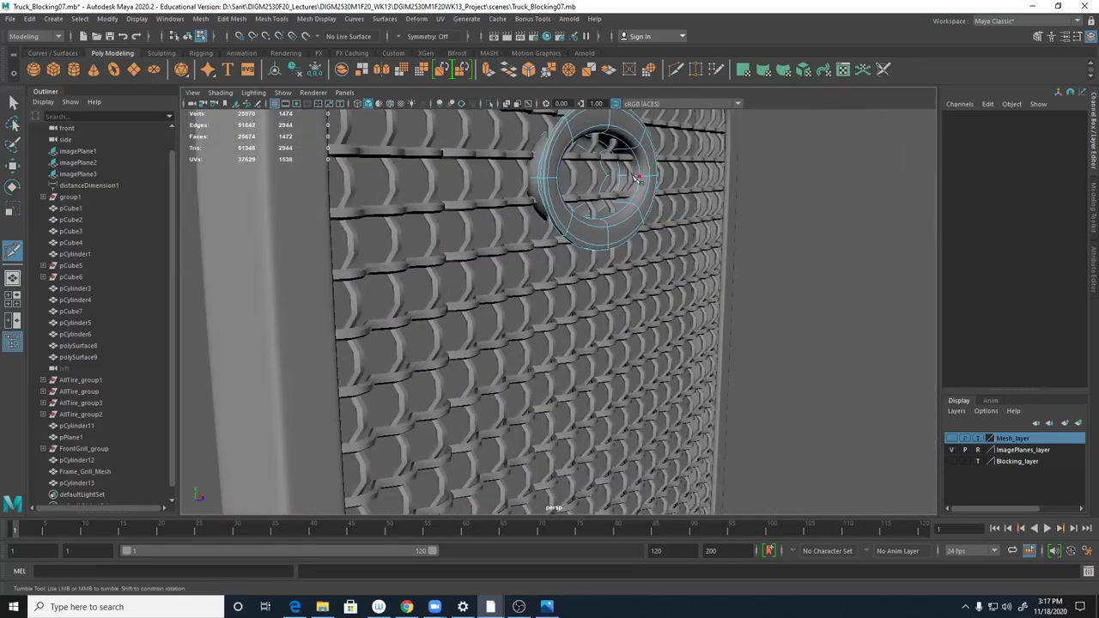
pyautogui.press('1')
pyautogui.keyDown('alt'); pyautogui.moveTo(648, 203); pyautogui.dragTo(646, 176); pyautogui.keyUp('alt')
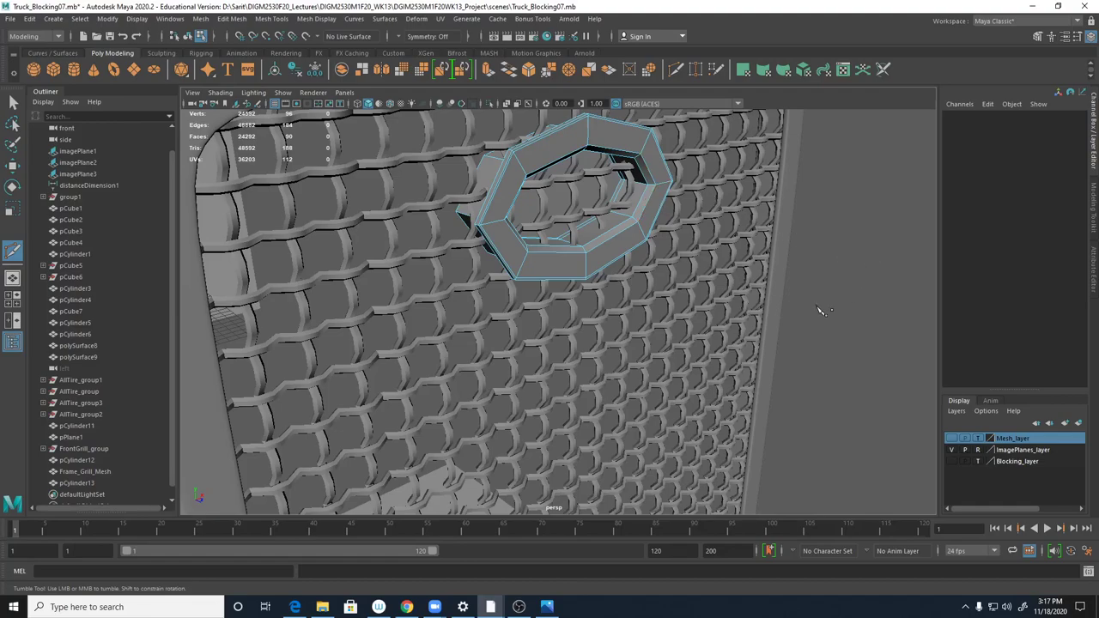
# - Return to object mode and isolate the badge in the perspective view
pyautogui.keyDown('alt'); pyautogui.moveTo(652, 289); pyautogui.dragTo(581, 274); pyautogui.keyUp('alt')
pyautogui.keyDown('alt'); pyautogui.moveTo(580, 273); pyautogui.dragTo(581, 344, button='middle'); pyautogui.keyUp('alt')
pyautogui.keyDown('alt'); pyautogui.moveTo(581, 344); pyautogui.dragTo(576, 356); pyautogui.keyUp('alt')
pyautogui.moveTo(581, 346)
pyautogui.keyDown('alt'); pyautogui.mouseDown()
pyautogui.moveTo(601, 347)
pyautogui.moveTo(589, 350)
pyautogui.mouseUp(); pyautogui.keyUp('alt')
pyautogui.keyDown('alt'); pyautogui.moveTo(589, 351); pyautogui.dragTo(599, 322, button='right'); pyautogui.keyUp('alt')
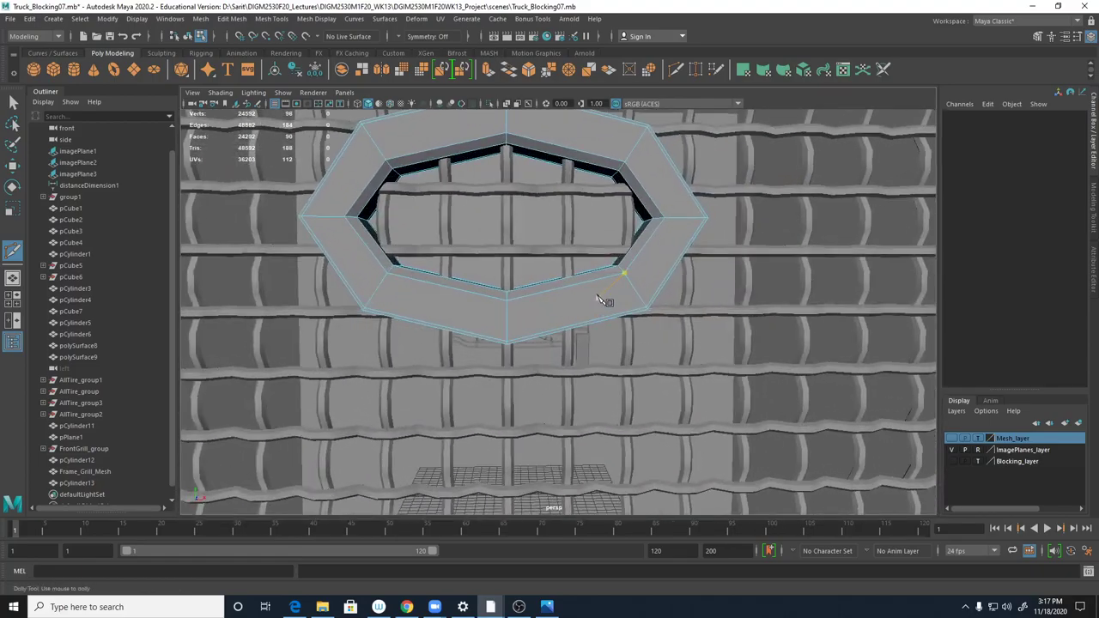
pyautogui.press('q')
pyautogui.moveTo(655, 184); pyautogui.dragTo(693, 195, button='right')
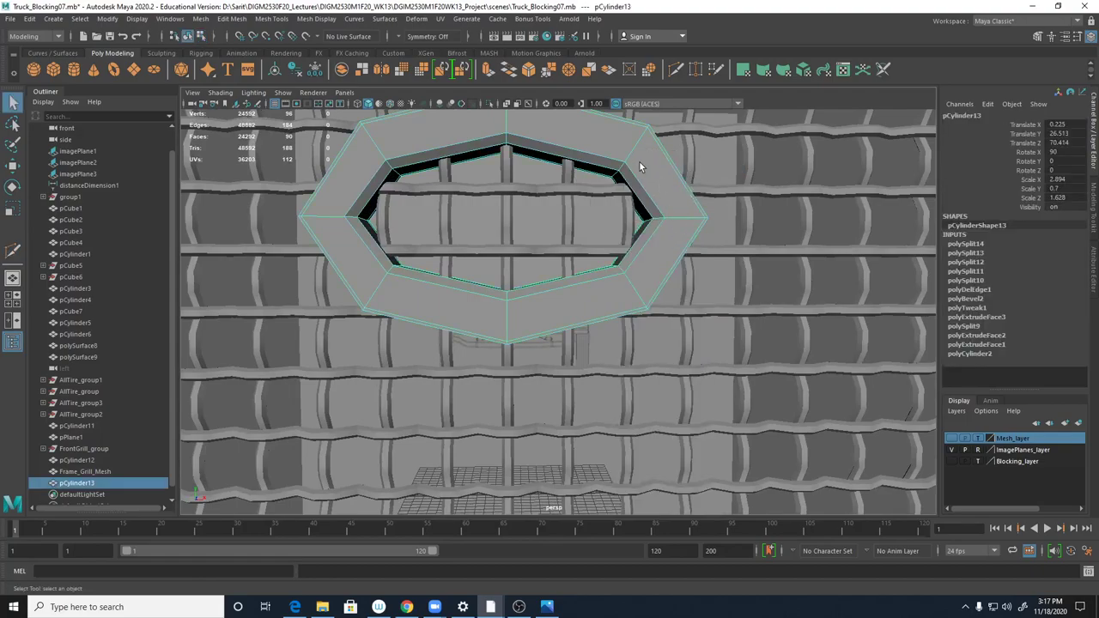
pyautogui.click(282, 92)
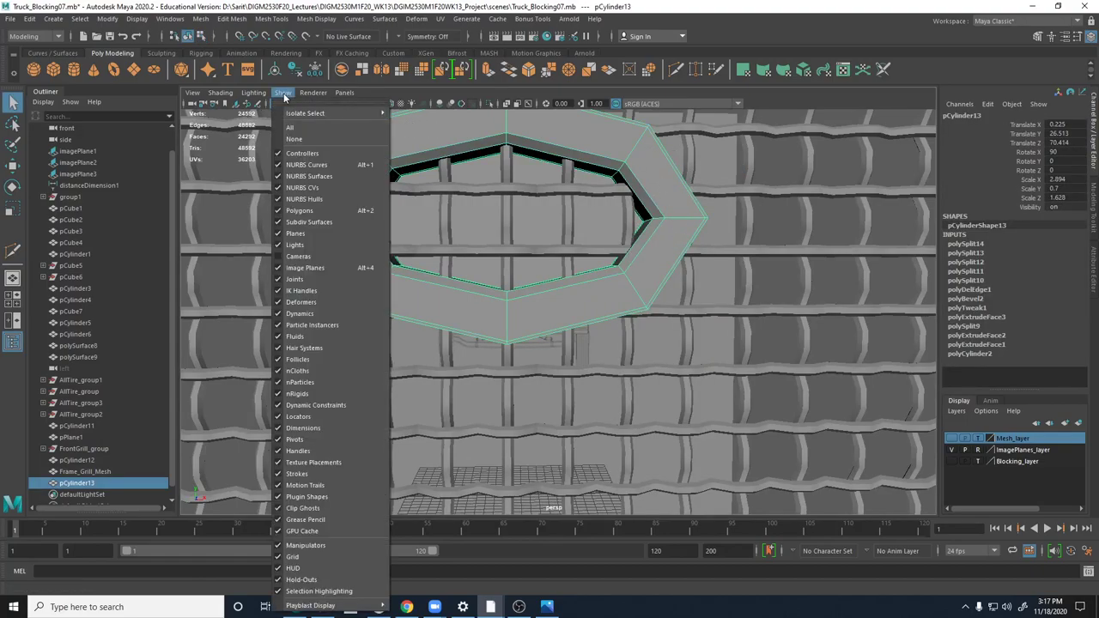
pyautogui.moveTo(292, 116)
pyautogui.click(459, 116)
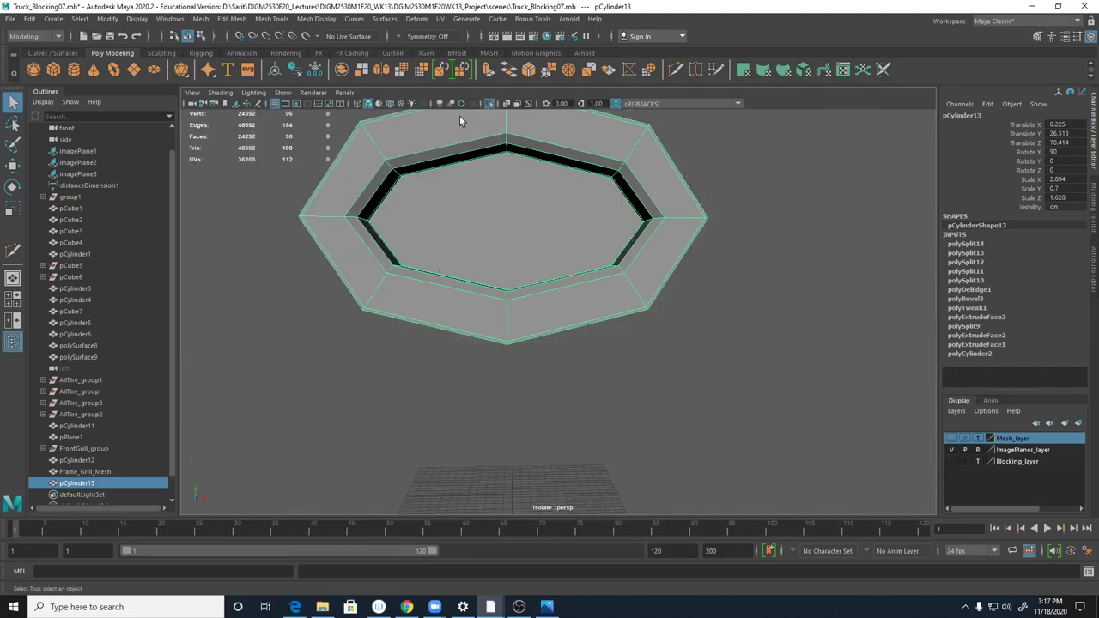
# - Cut the badge's recessed inner face with Multi-Cut, once horizontally and once vertically between opposite corners
pyautogui.moveTo(705, 347)
pyautogui.keyDown('alt'); pyautogui.mouseDown()
pyautogui.moveTo(781, 361)
pyautogui.moveTo(701, 355)
pyautogui.mouseUp(); pyautogui.keyUp('alt')
pyautogui.keyDown('shift'); pyautogui.moveTo(524, 248); pyautogui.dragTo(462, 248, button='right'); pyautogui.keyUp('shift')
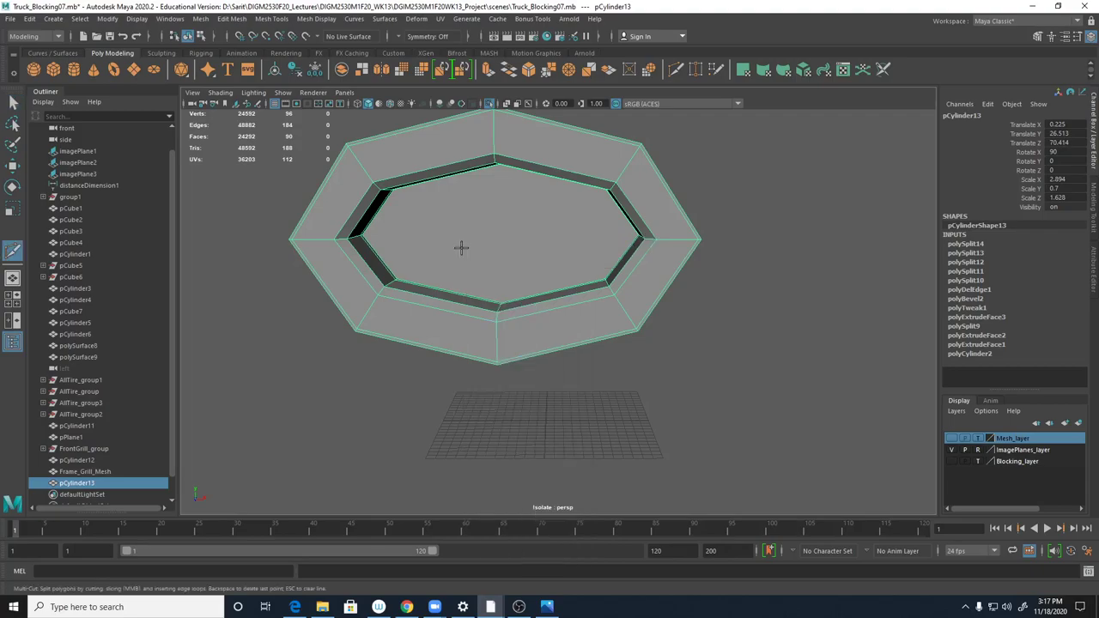
pyautogui.click(362, 233)
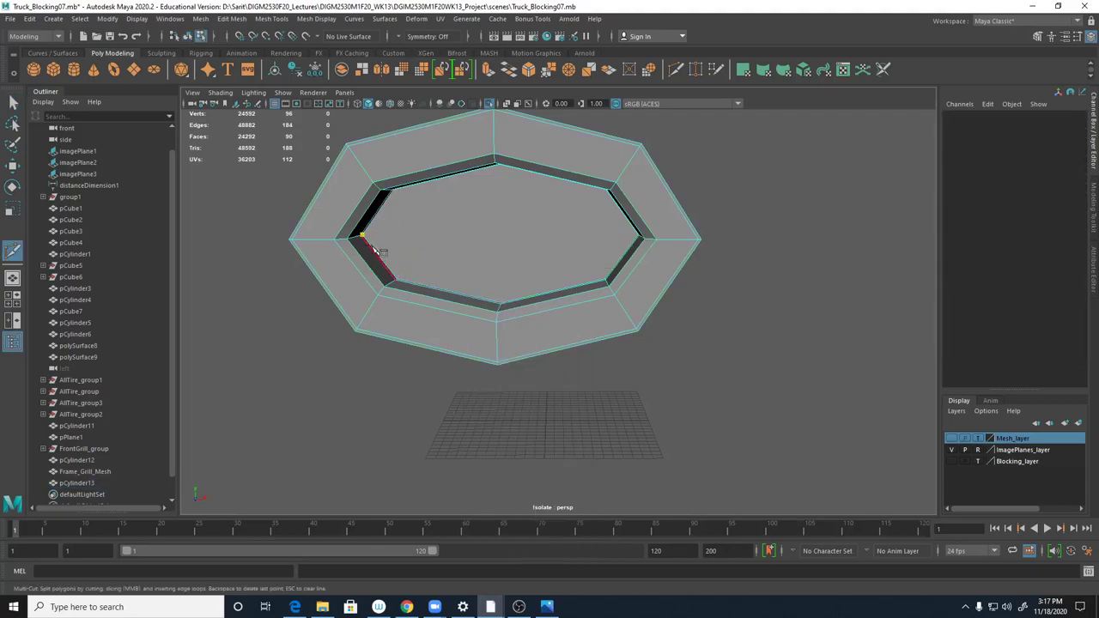
pyautogui.click(639, 234)
pyautogui.rightClick(642, 246)
pyautogui.click(498, 164)
pyautogui.click(500, 304)
pyautogui.rightClick(497, 316)
pyautogui.keyDown('alt'); pyautogui.moveTo(692, 373); pyautogui.dragTo(931, 382); pyautogui.keyUp('alt')
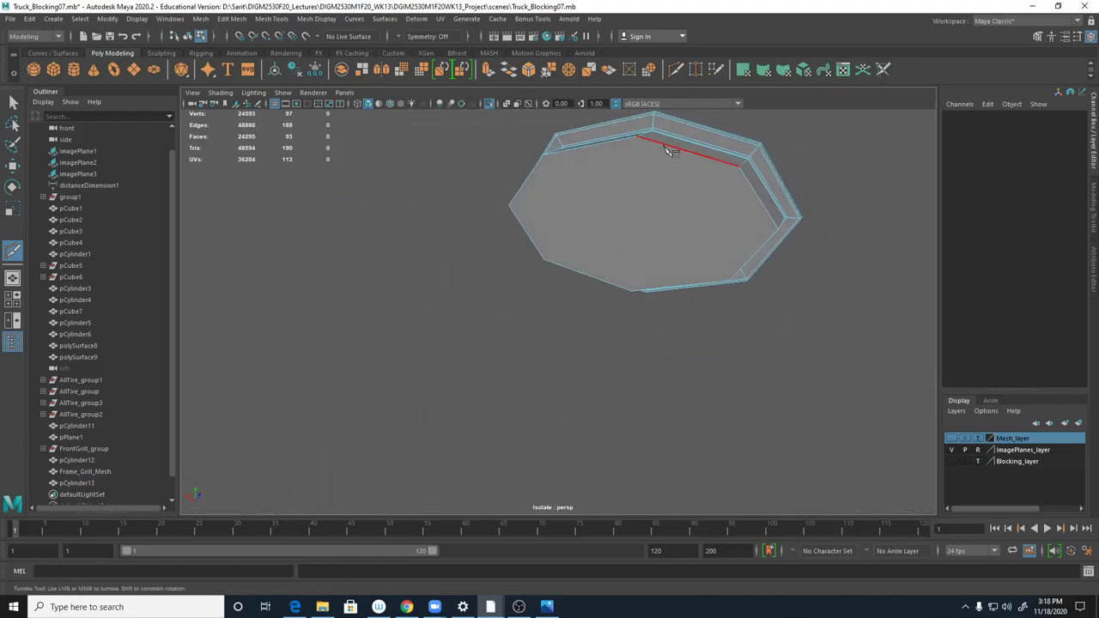
# - Cut the badge's flat back face with Multi-Cut vertically and horizontally between opposite corners, and return to object mode
pyautogui.click(631, 290)
pyautogui.press('Return')
pyautogui.click(510, 206)
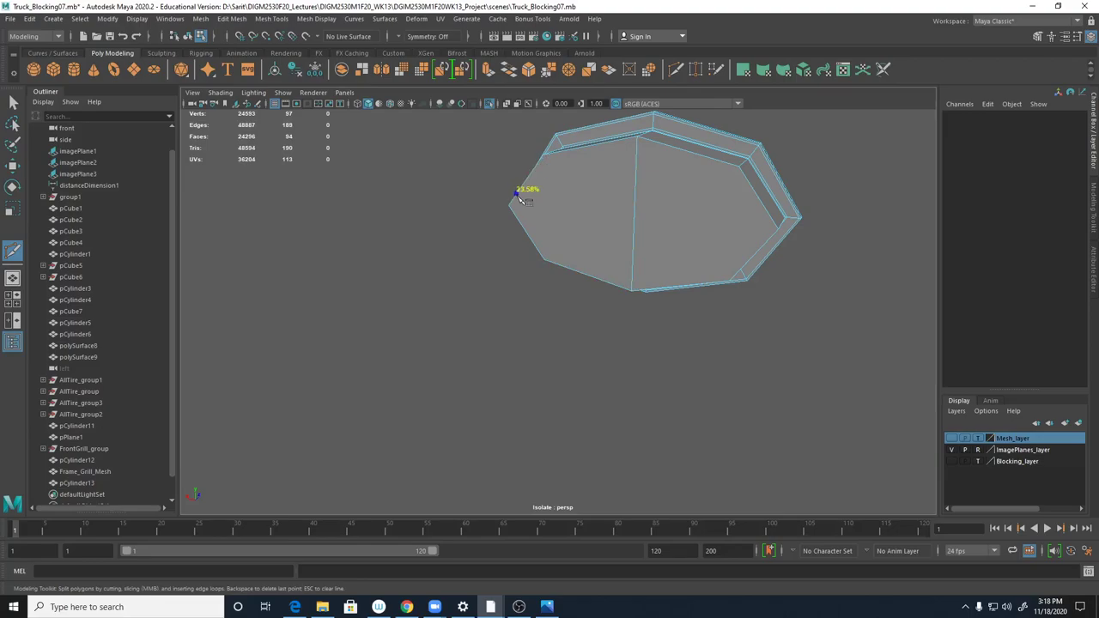
pyautogui.click(779, 227)
pyautogui.press('Return')
pyautogui.click(13, 102)
pyautogui.moveTo(650, 204); pyautogui.dragTo(709, 179, button='right')
# - Delete the badge's construction history and freeze its transformations
pyautogui.keyDown('alt'); pyautogui.moveTo(768, 289); pyautogui.dragTo(572, 356); pyautogui.keyUp('alt')
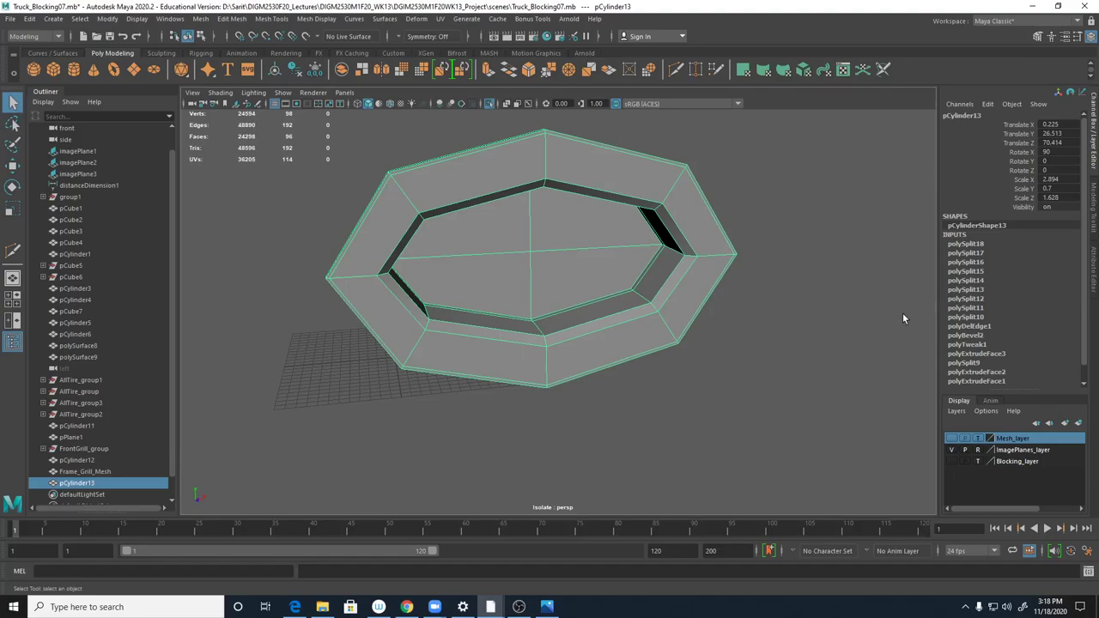
pyautogui.hotkey('alt', 'shift', 'd')
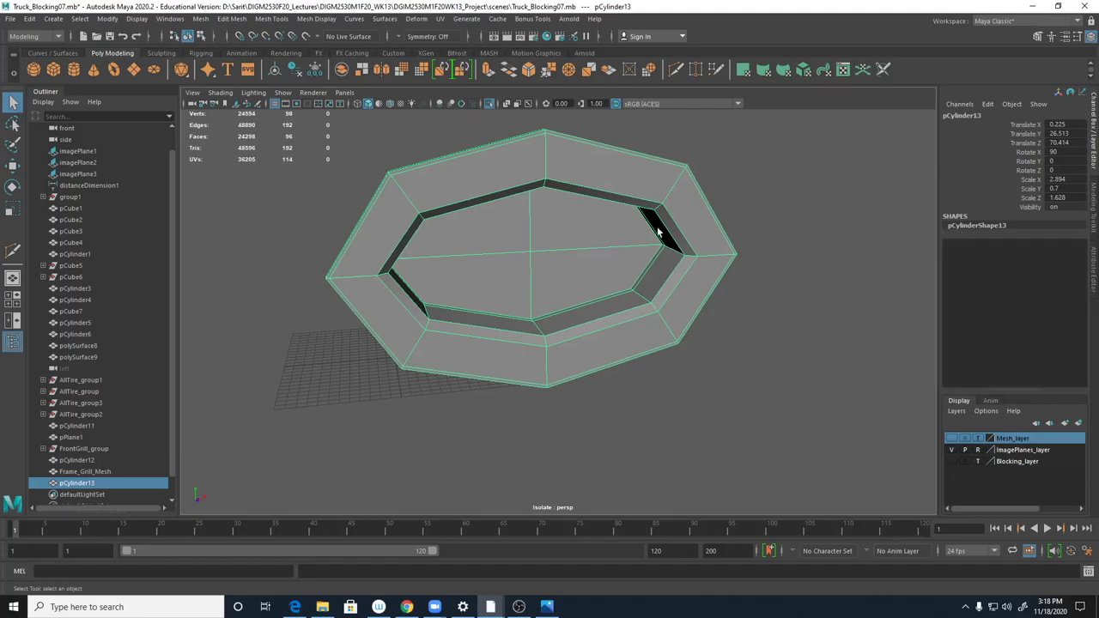
pyautogui.click(107, 19)
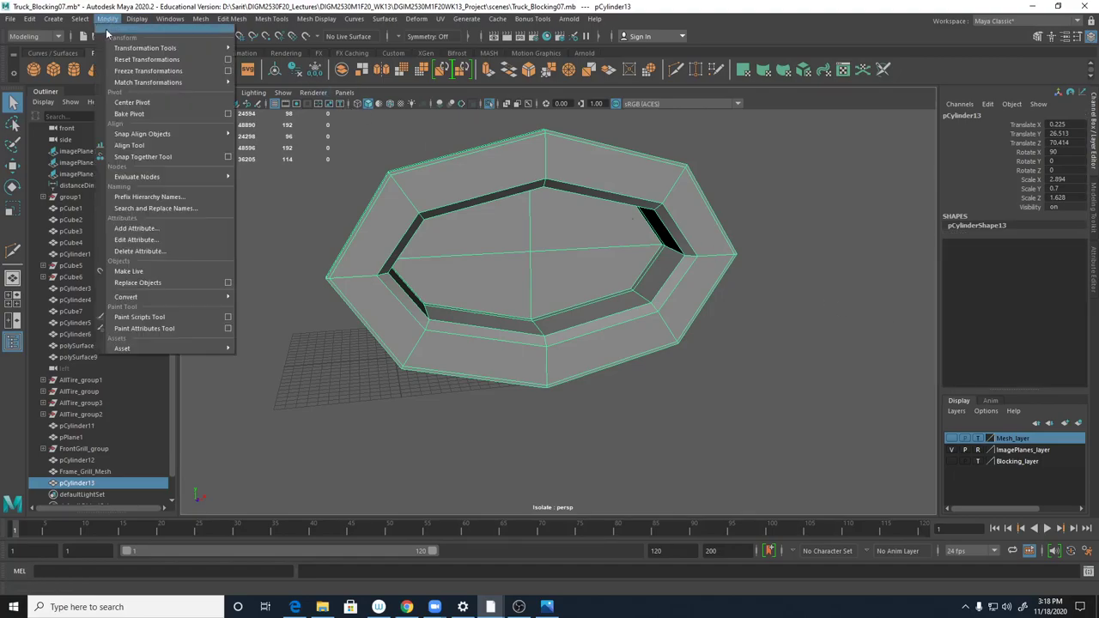
pyautogui.click(129, 71)
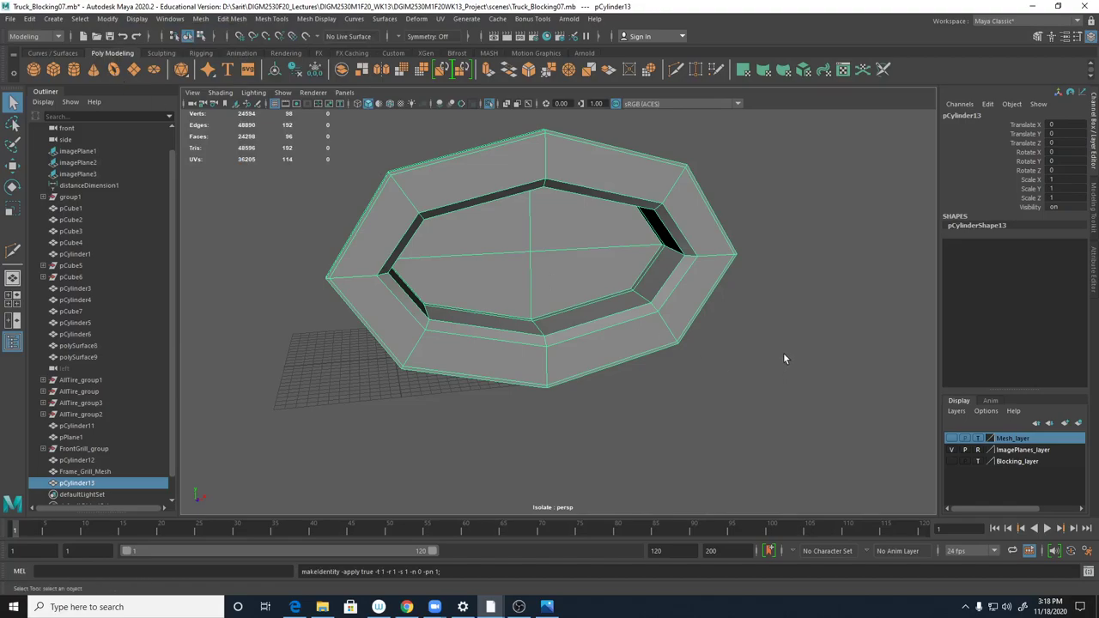
# - Rename the badge object as Grill_Logo_mesh
pyautogui.keyDown('alt'); pyautogui.moveTo(784, 353); pyautogui.dragTo(682, 341, button='right'); pyautogui.keyUp('alt')
pyautogui.keyDown('alt'); pyautogui.moveTo(686, 374); pyautogui.dragTo(756, 352); pyautogui.keyUp('alt')
pyautogui.doubleClick(966, 117)
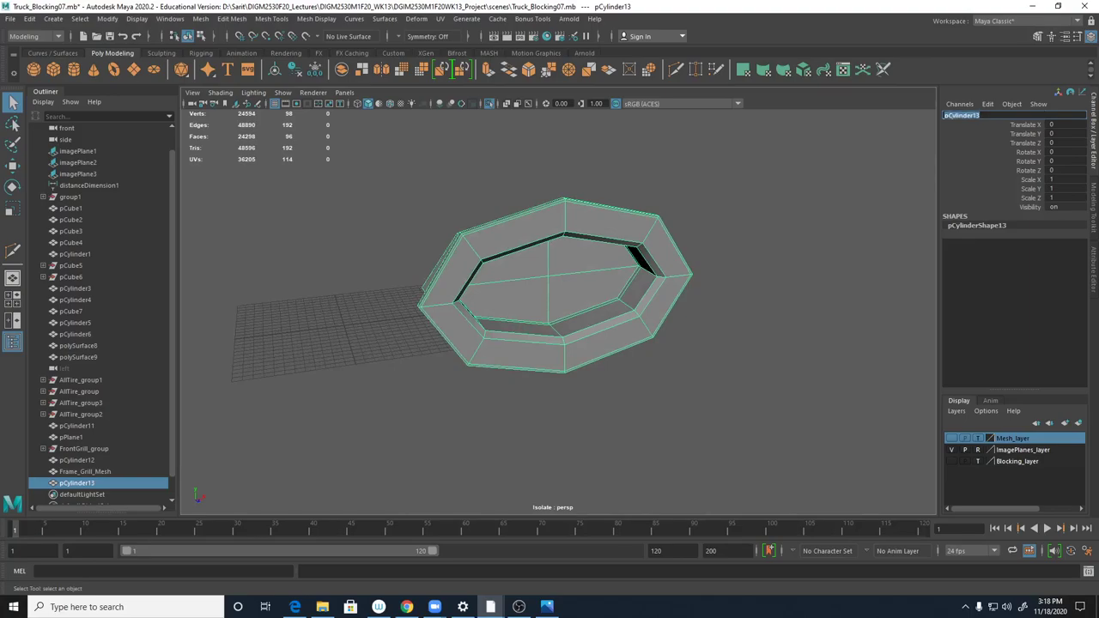
pyautogui.write('c')
pyautogui.write('rill_1ogo_mesh')
pyautogui.press('Return')
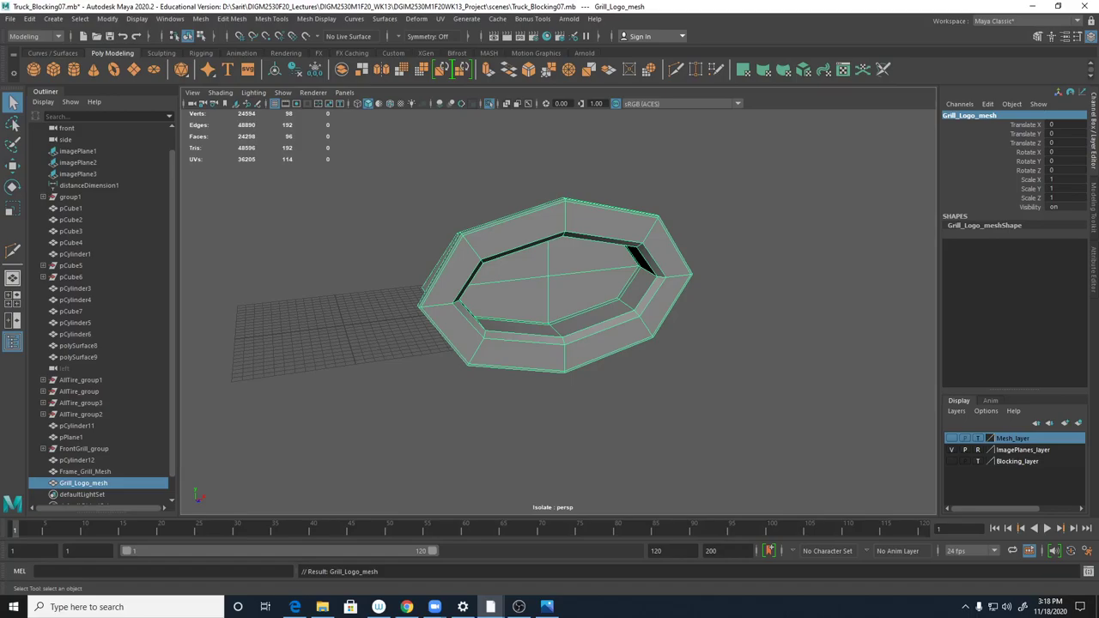
# - Create a 3D type object for the badge's lettering
pyautogui.keyDown('alt'); pyautogui.moveTo(516, 315); pyautogui.dragTo(608, 262); pyautogui.keyUp('alt')
pyautogui.keyDown('alt'); pyautogui.moveTo(597, 279); pyautogui.dragTo(787, 271, button='right'); pyautogui.keyUp('alt')
pyautogui.keyDown('alt'); pyautogui.moveTo(787, 271); pyautogui.dragTo(775, 309, button='middle'); pyautogui.keyUp('alt')
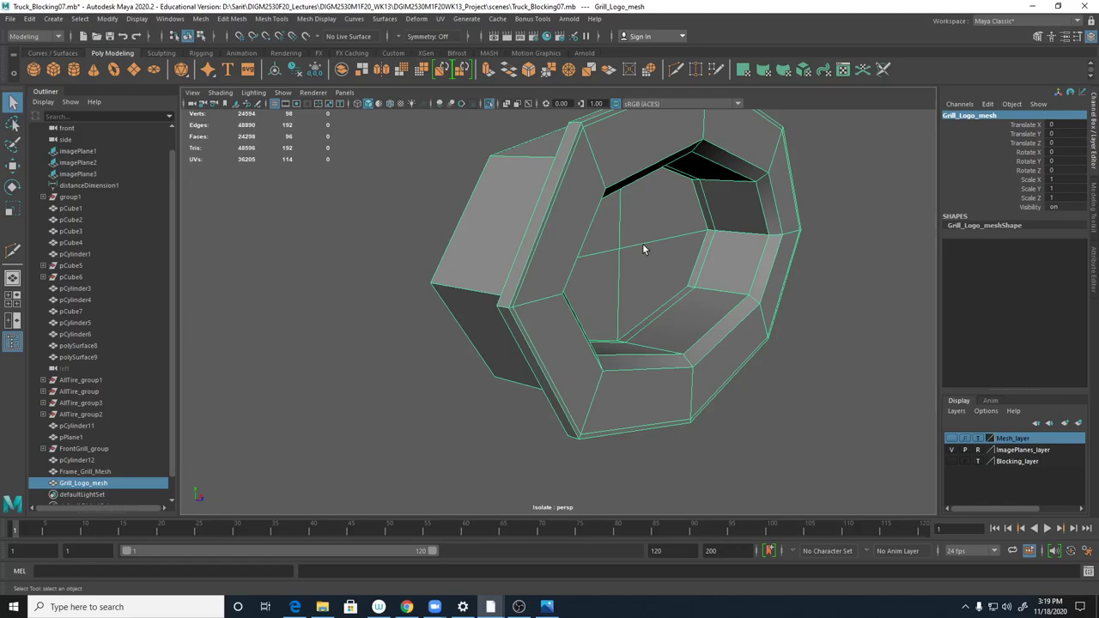
pyautogui.keyDown('alt'); pyautogui.moveTo(768, 352); pyautogui.dragTo(700, 398); pyautogui.keyUp('alt')
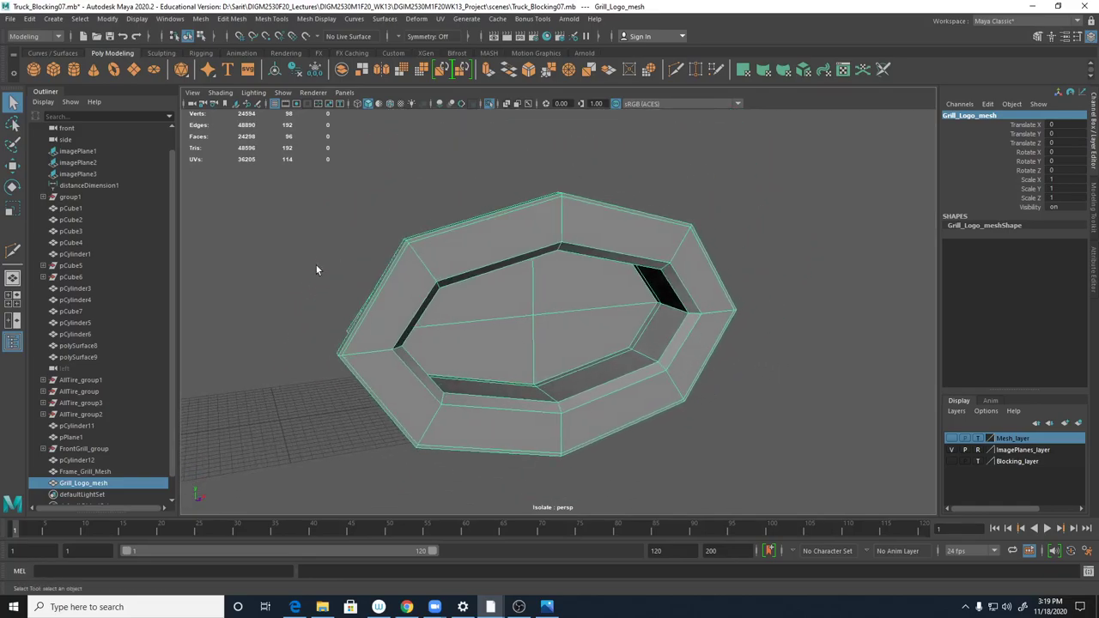
pyautogui.click(53, 18)
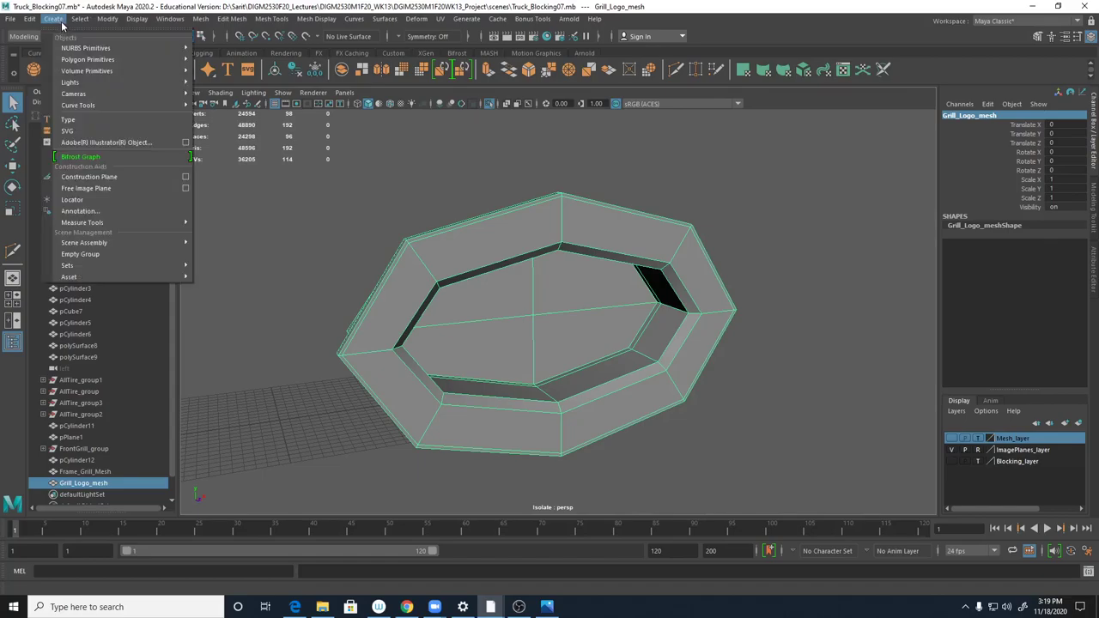
pyautogui.click(80, 119)
pyautogui.keyDown('alt'); pyautogui.moveTo(718, 347); pyautogui.dragTo(591, 366); pyautogui.keyUp('alt')
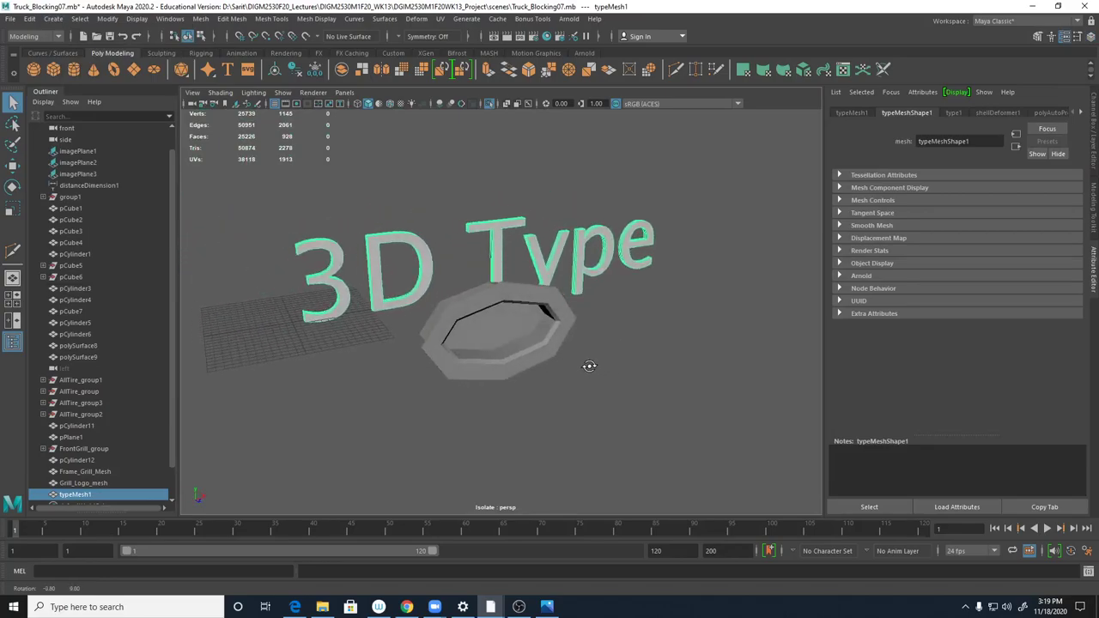
pyautogui.keyDown('alt'); pyautogui.moveTo(562, 291); pyautogui.dragTo(703, 360); pyautogui.keyUp('alt')
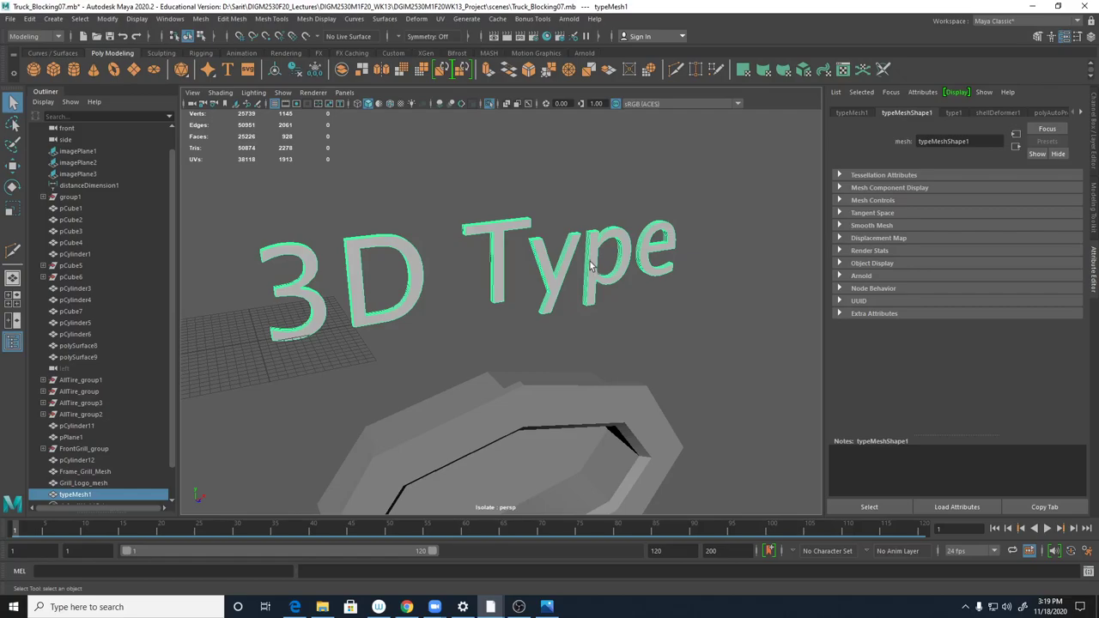
# - Replace the type object's text with Ford and set its font to Lucida Calligraphy
pyautogui.click(954, 113)
pyautogui.moveTo(875, 190); pyautogui.dragTo(835, 190)
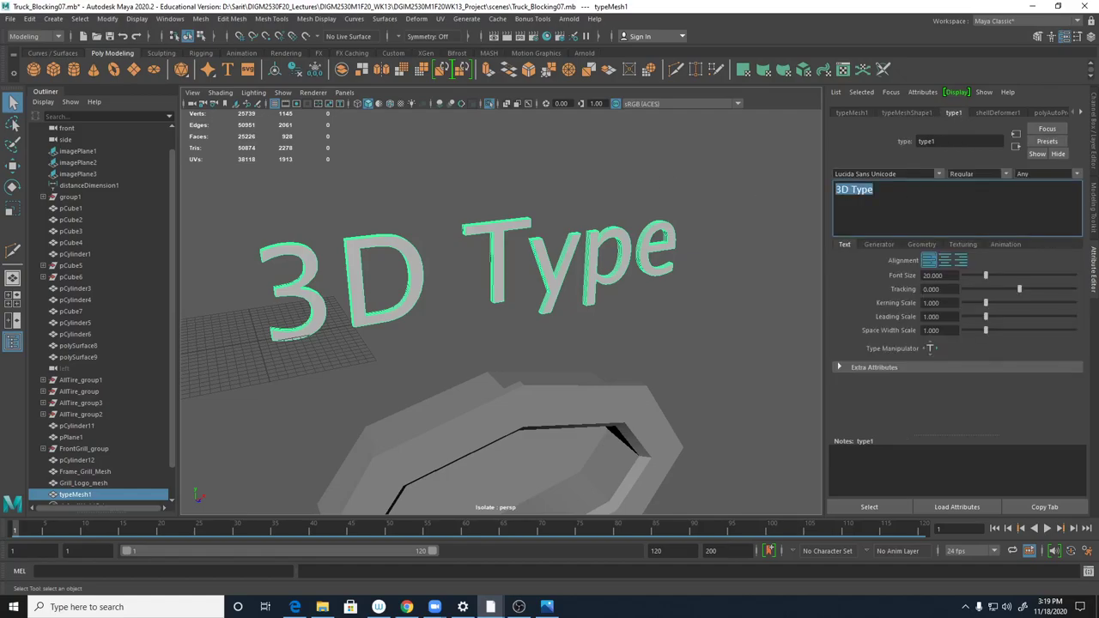
pyautogui.write('Ford')
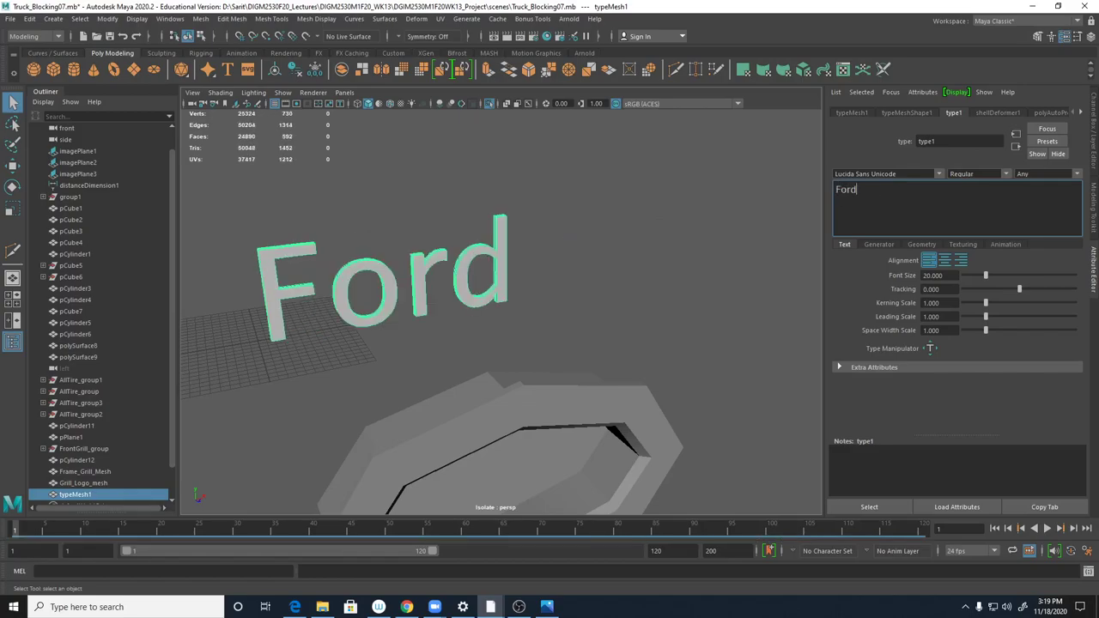
pyautogui.click(938, 173)
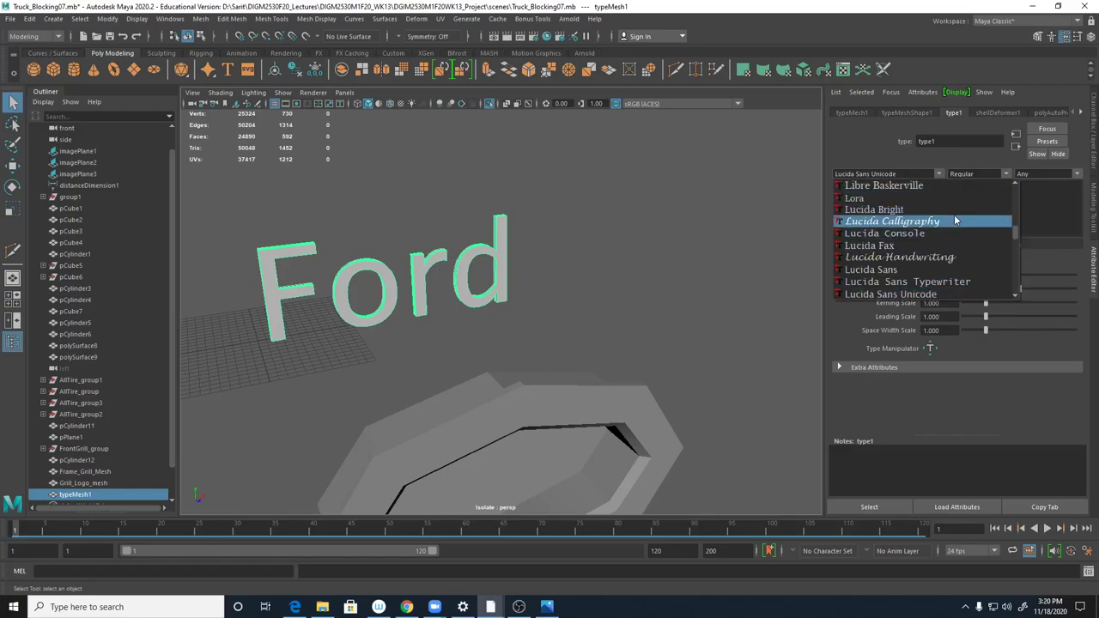
pyautogui.click(880, 223)
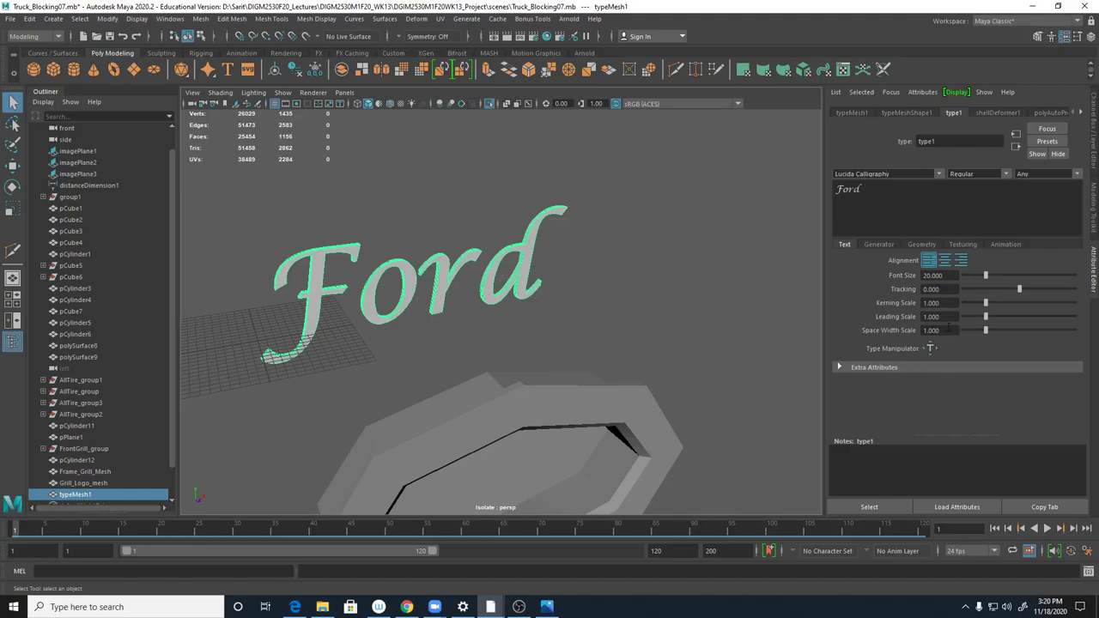
# - Examine the Ford text's mesh, deformable type and extrusion settings, and inspect the edges on the letters' side walls
pyautogui.click(921, 244)
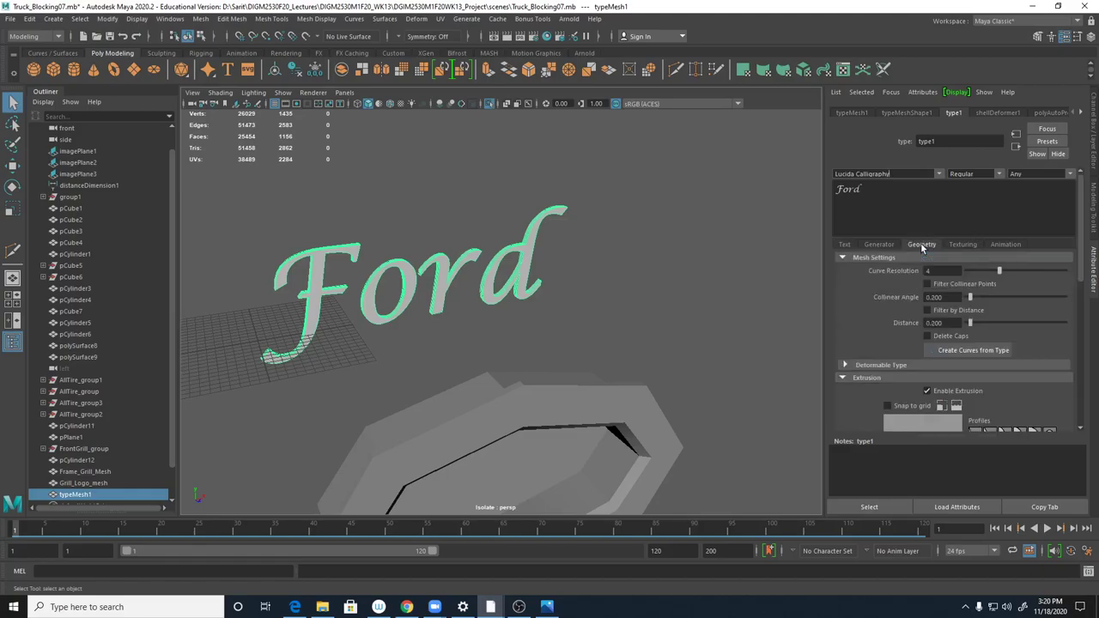
pyautogui.scroll(-3, 1045, 341)
pyautogui.scroll(-6, 1045, 343)
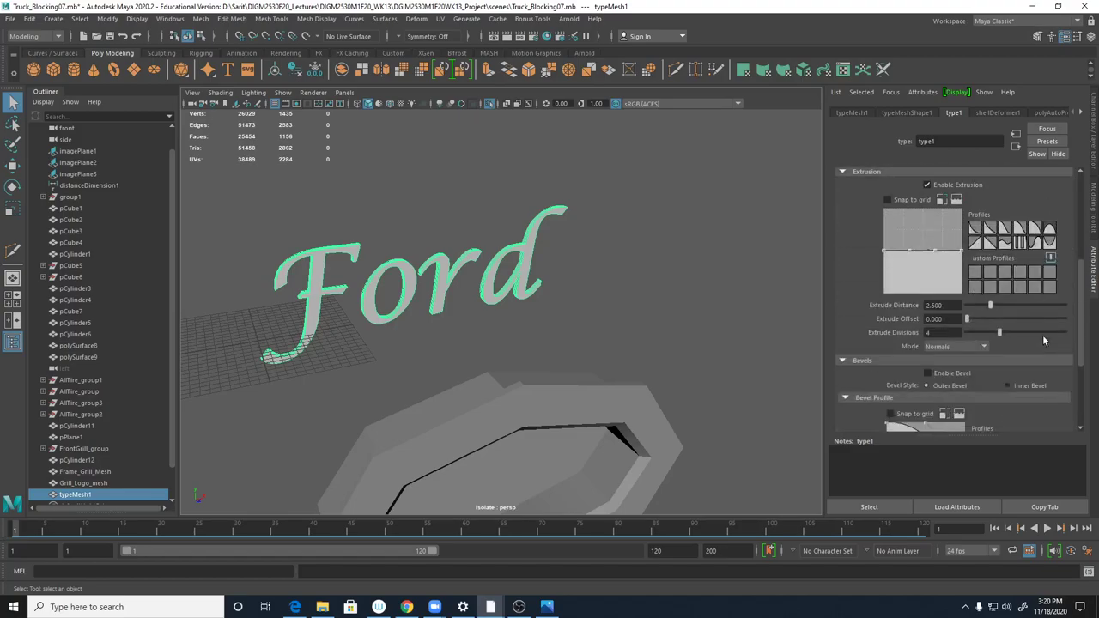
pyautogui.scroll(3, 1045, 342)
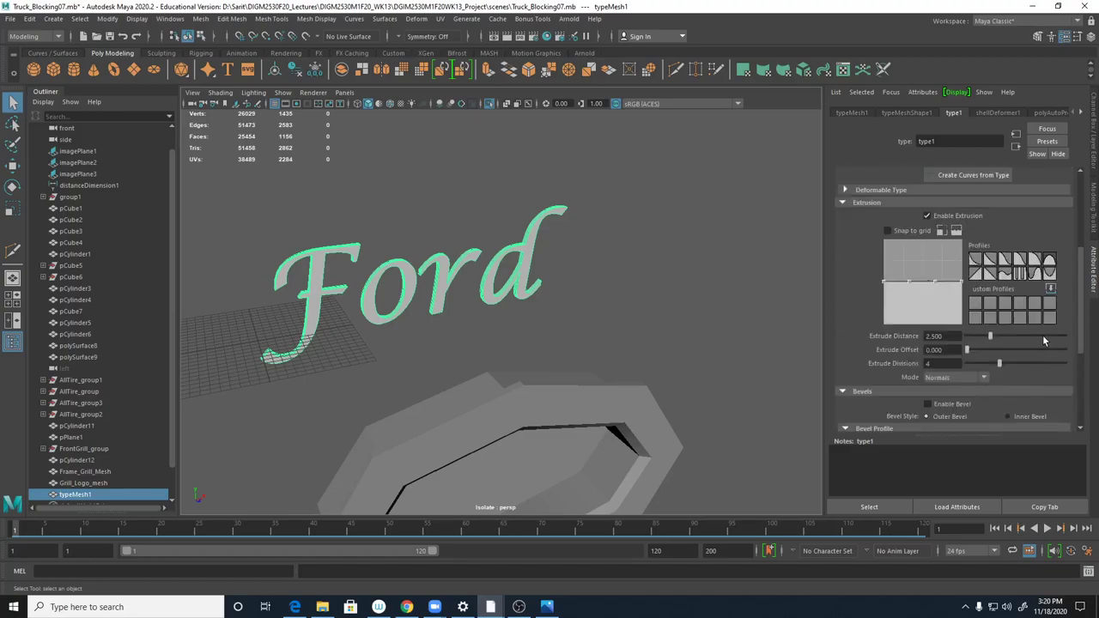
pyautogui.scroll(4, 1045, 341)
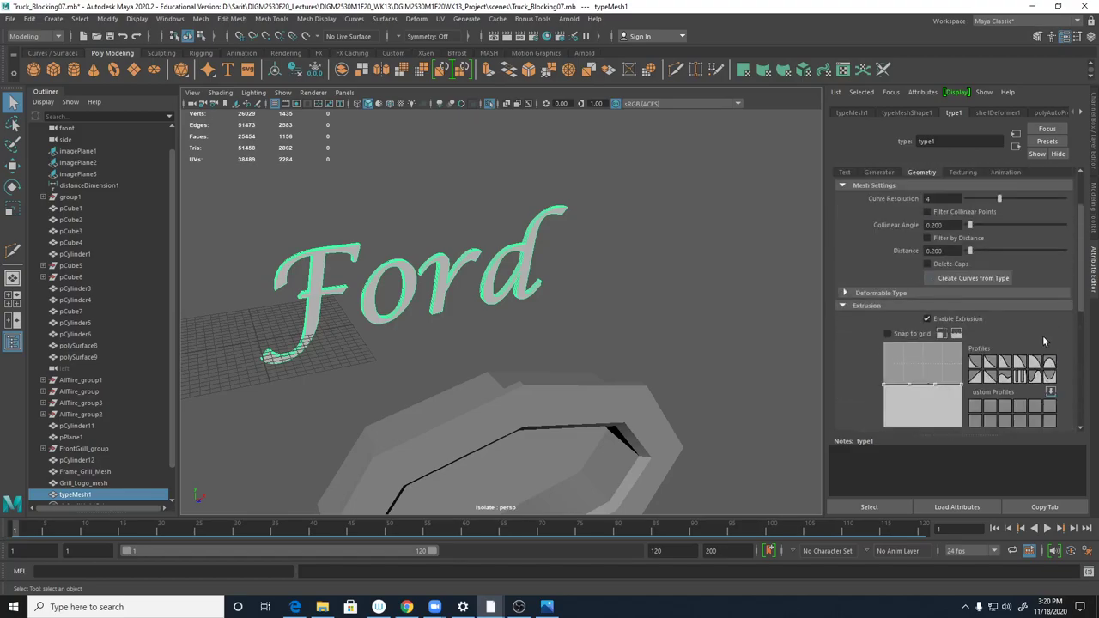
pyautogui.click(892, 295)
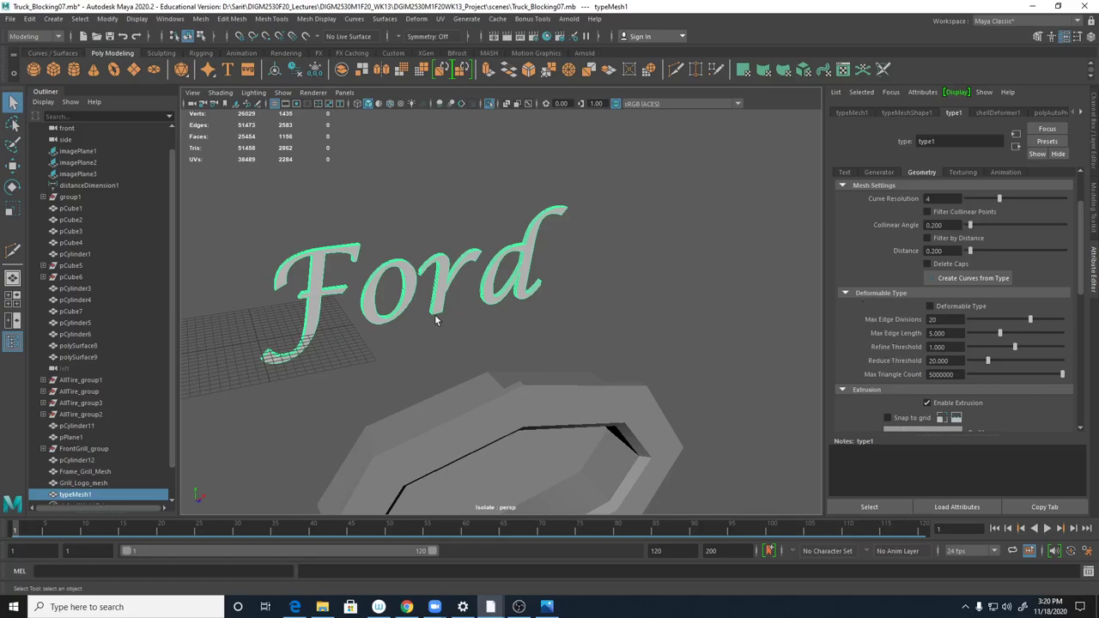
pyautogui.keyDown('alt'); pyautogui.moveTo(439, 314); pyautogui.dragTo(472, 314); pyautogui.keyUp('alt')
pyautogui.keyDown('alt'); pyautogui.moveTo(290, 311); pyautogui.dragTo(734, 304, button='middle'); pyautogui.keyUp('alt')
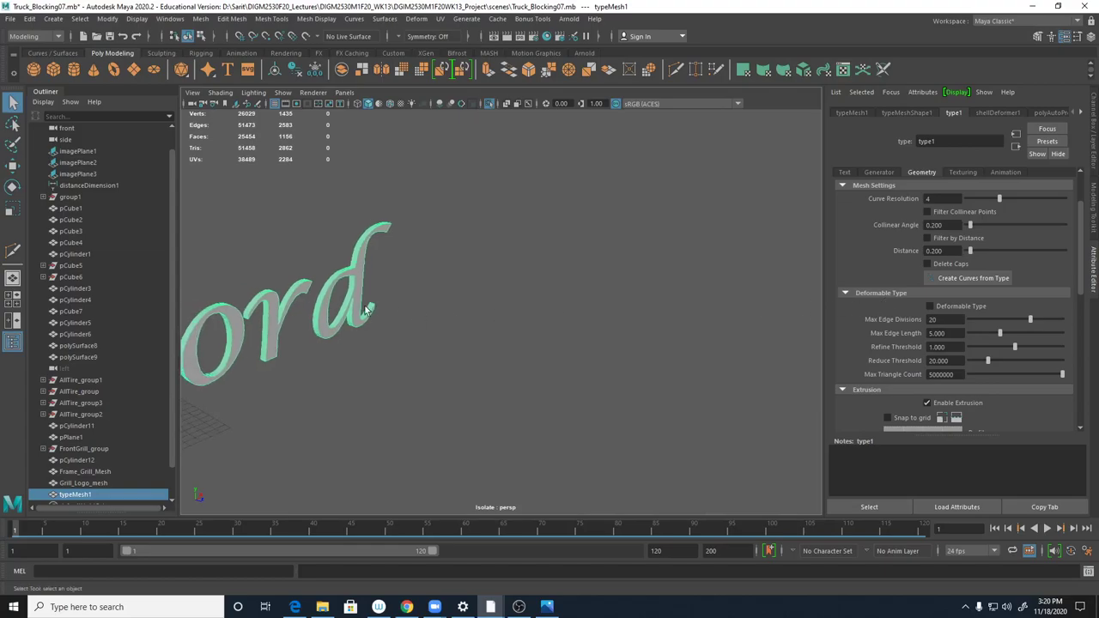
pyautogui.press('f')
pyautogui.keyDown('alt'); pyautogui.moveTo(445, 421); pyautogui.dragTo(795, 418, button='right'); pyautogui.keyUp('alt')
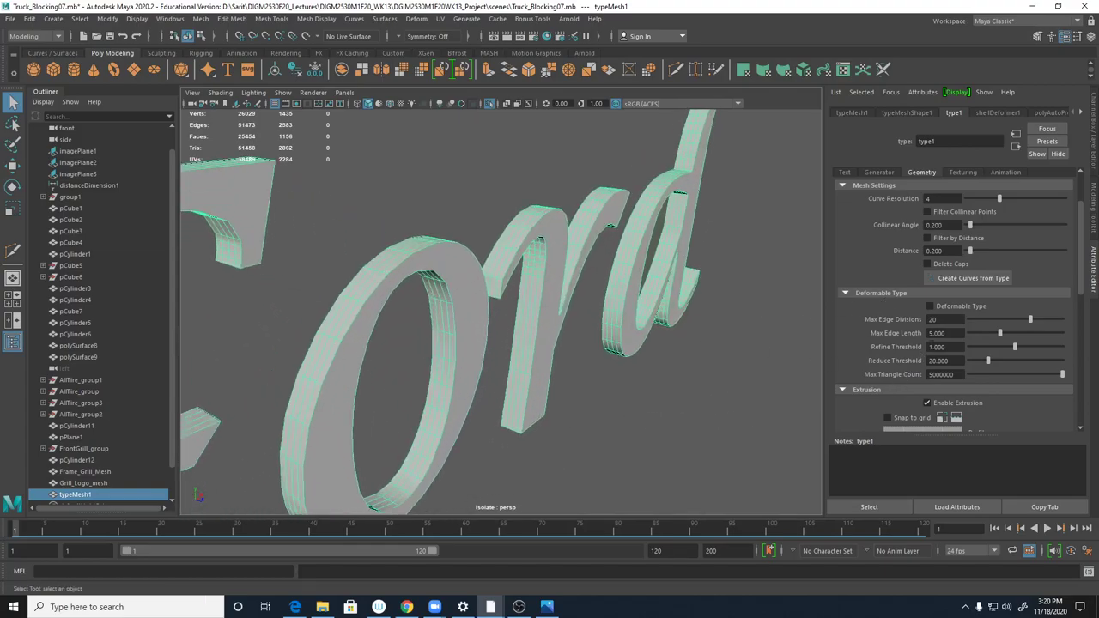
# - Try lowering the Ford text's Max Edge Length and undo the change
pyautogui.click(1001, 335)
pyautogui.moveTo(1000, 335); pyautogui.dragTo(971, 337)
pyautogui.hotkey('ctrl', 'z')
# - Set the Ford text's Extrude Divisions to 1
pyautogui.scroll(2, 1032, 325)
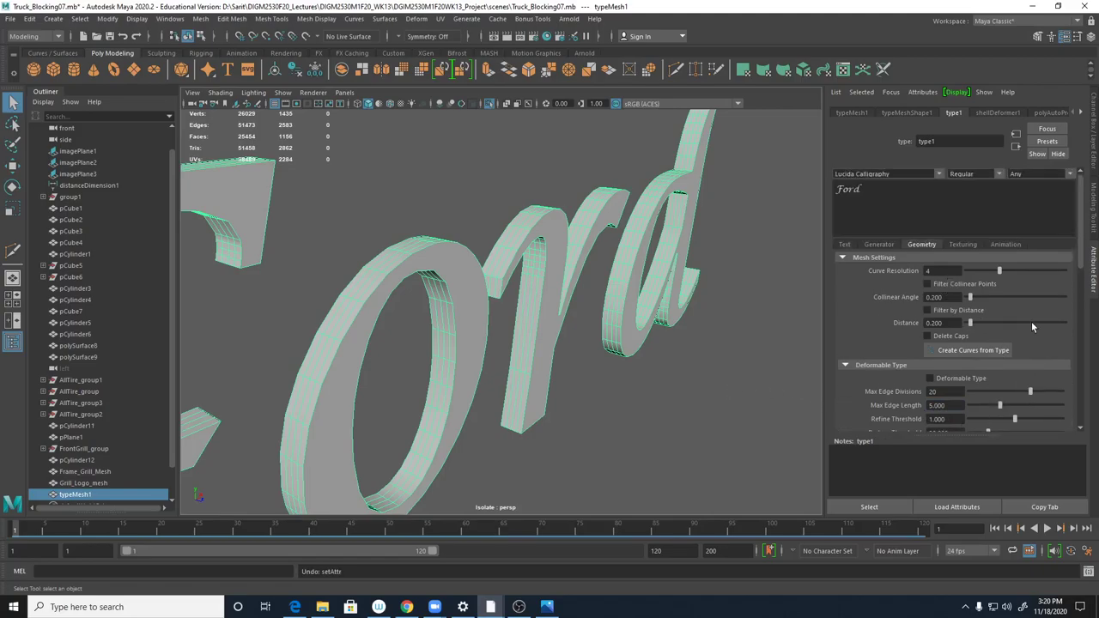
pyautogui.scroll(-2, 1032, 323)
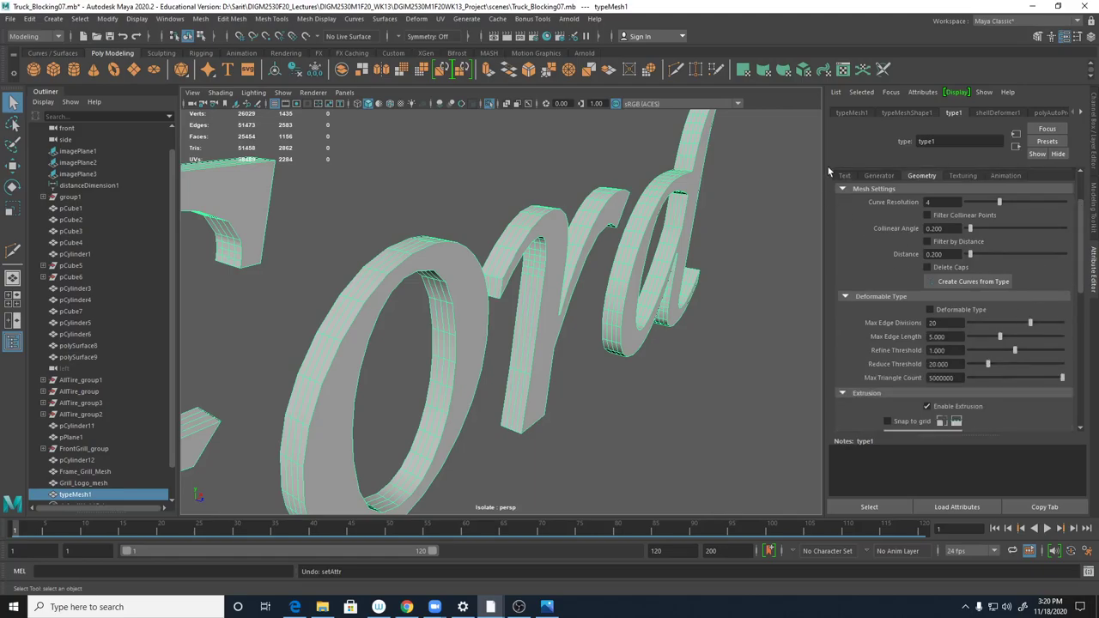
pyautogui.click(871, 177)
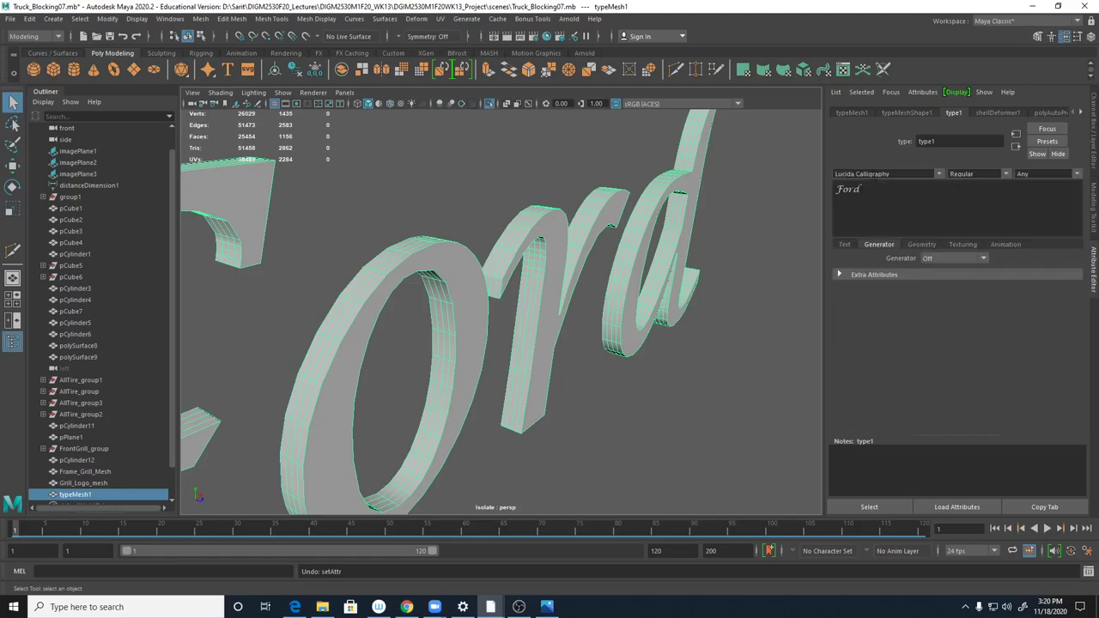
pyautogui.click(918, 245)
pyautogui.scroll(-3, 1006, 341)
pyautogui.scroll(-1, 1005, 344)
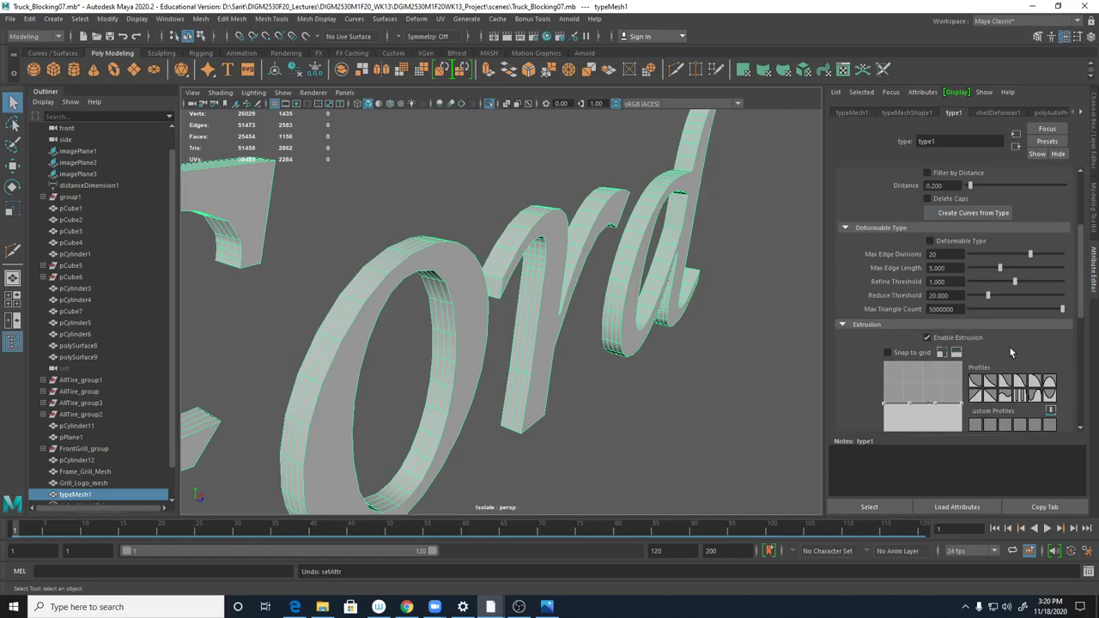
pyautogui.scroll(-3, 1012, 344)
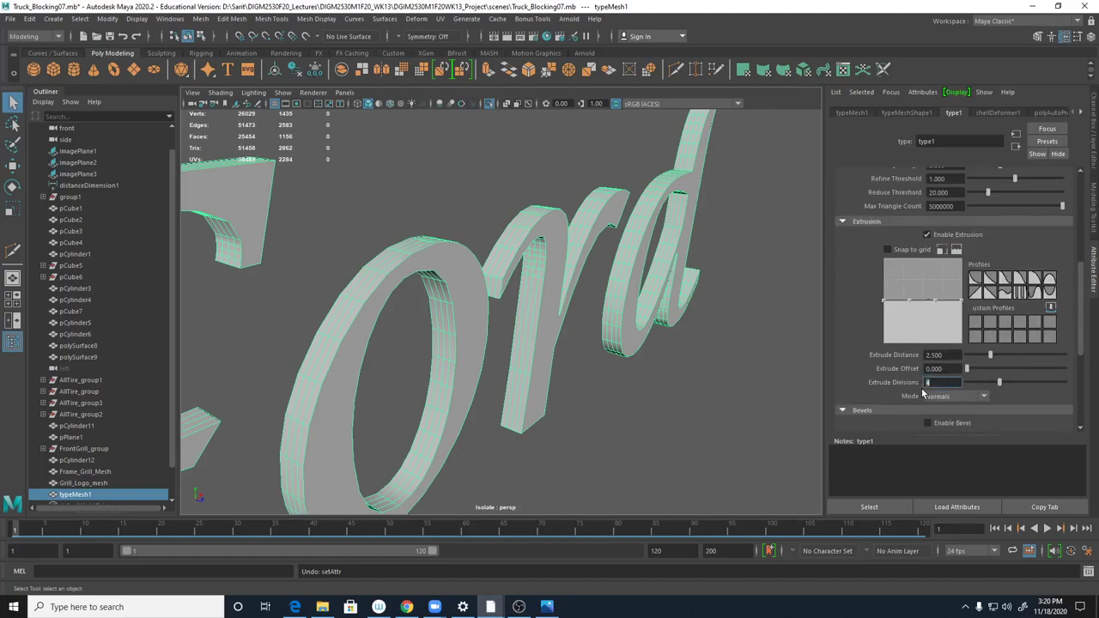
pyautogui.press('Return')
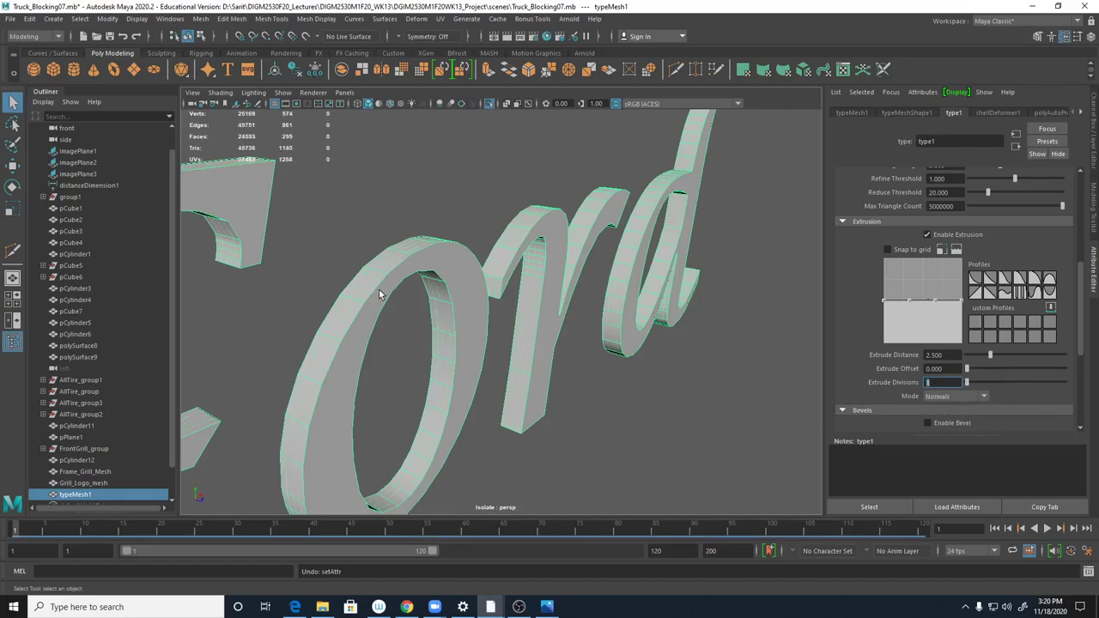
# - Scale the Ford text down uniformly to about the badge's width and move it forward along the Z axis
pyautogui.keyDown('alt'); pyautogui.moveTo(691, 275); pyautogui.dragTo(542, 331, button='right'); pyautogui.keyUp('alt')
pyautogui.keyDown('alt'); pyautogui.moveTo(542, 332); pyautogui.dragTo(441, 325); pyautogui.keyUp('alt')
pyautogui.keyDown('alt'); pyautogui.moveTo(486, 336); pyautogui.dragTo(564, 295, button='middle'); pyautogui.keyUp('alt')
pyautogui.scroll(-3, 559, 297)
pyautogui.moveTo(555, 297)
pyautogui.keyDown('alt'); pyautogui.mouseDown()
pyautogui.moveTo(587, 326)
pyautogui.moveTo(585, 314)
pyautogui.moveTo(581, 327)
pyautogui.moveTo(551, 305)
pyautogui.mouseUp(); pyautogui.keyUp('alt')
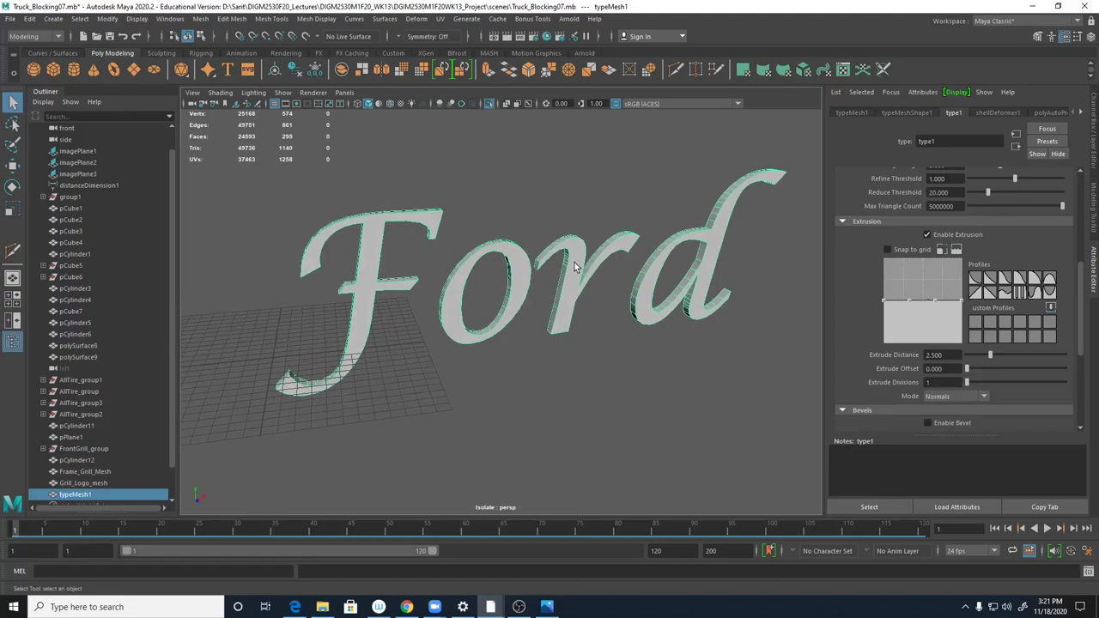
pyautogui.press('r')
pyautogui.keyDown('alt'); pyautogui.moveTo(587, 372); pyautogui.dragTo(341, 339, button='right'); pyautogui.keyUp('alt')
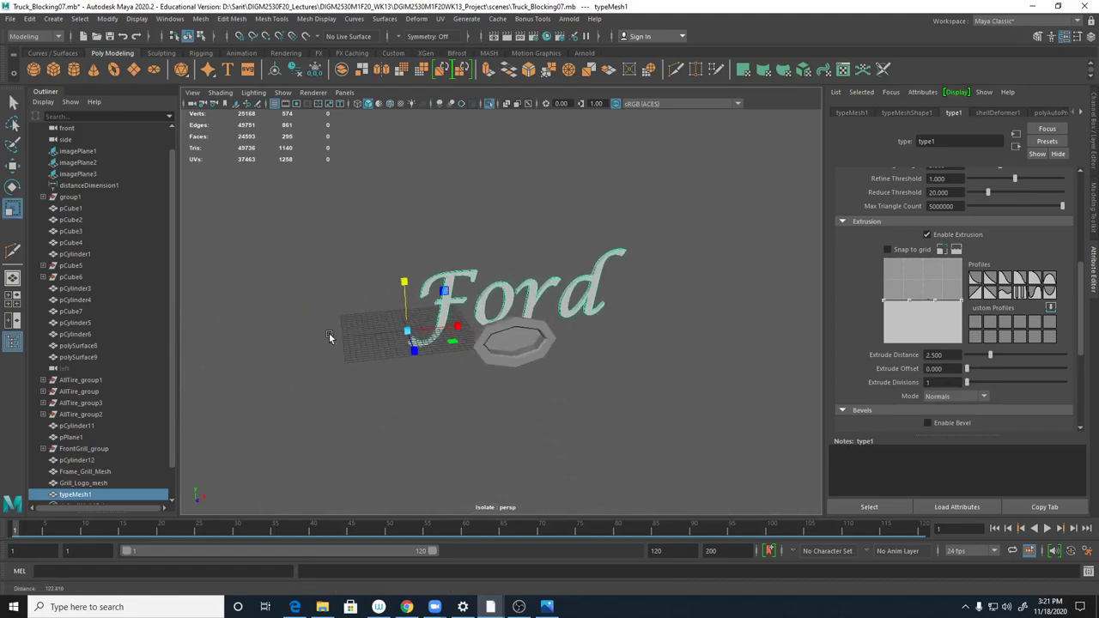
pyautogui.moveTo(412, 331); pyautogui.dragTo(237, 327)
pyautogui.press('w')
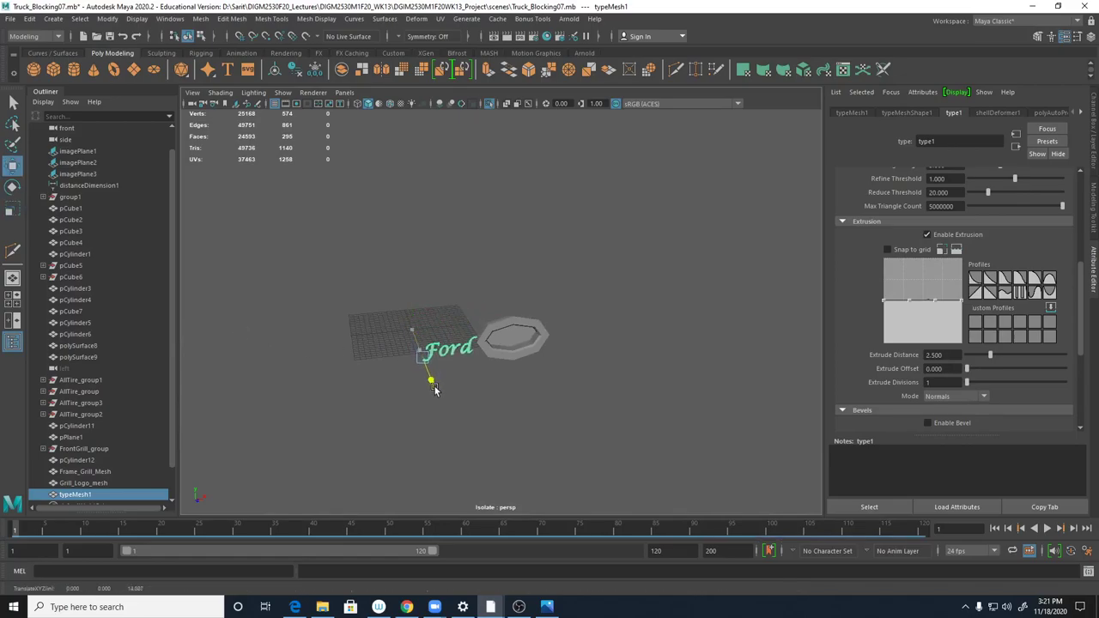
pyautogui.keyDown('alt'); pyautogui.moveTo(454, 380); pyautogui.dragTo(772, 421); pyautogui.keyUp('alt')
pyautogui.keyDown('alt'); pyautogui.moveTo(690, 413); pyautogui.dragTo(610, 378); pyautogui.keyUp('alt')
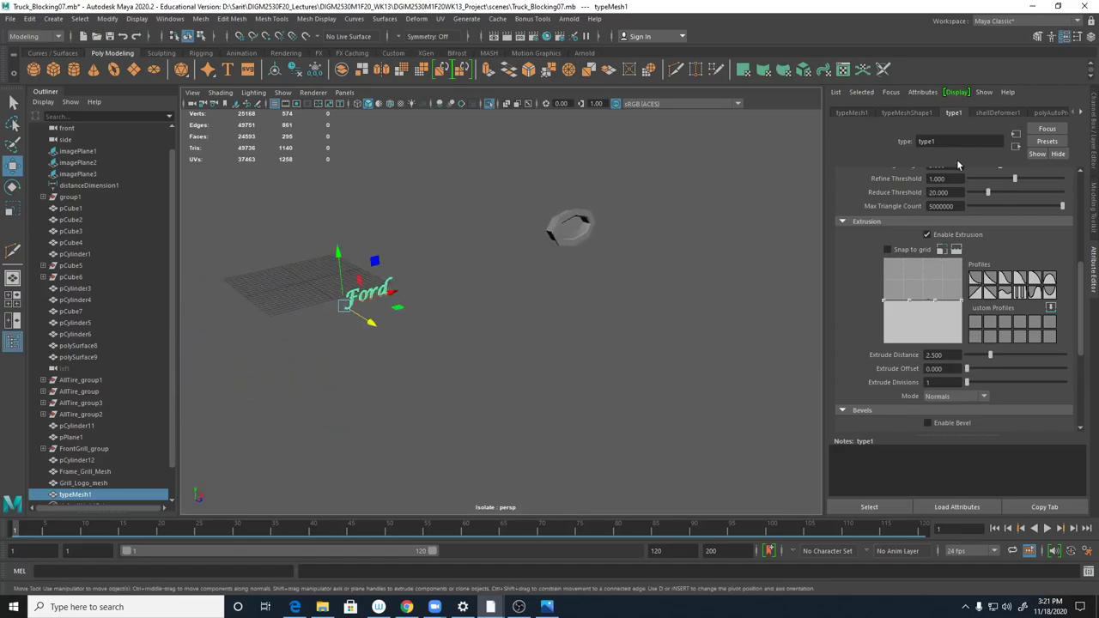
# - Look through the fonts available for the Ford text around Lucida Calligraphy and examine the lettering
pyautogui.click(908, 112)
pyautogui.click(955, 113)
pyautogui.scroll(5, 1009, 229)
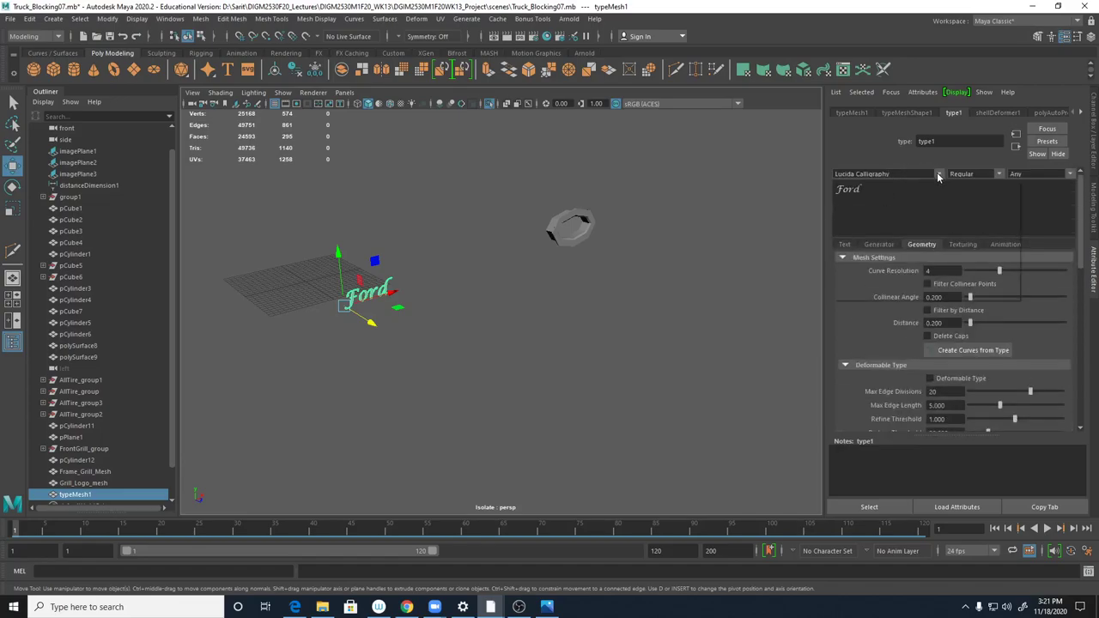
pyautogui.click(936, 174)
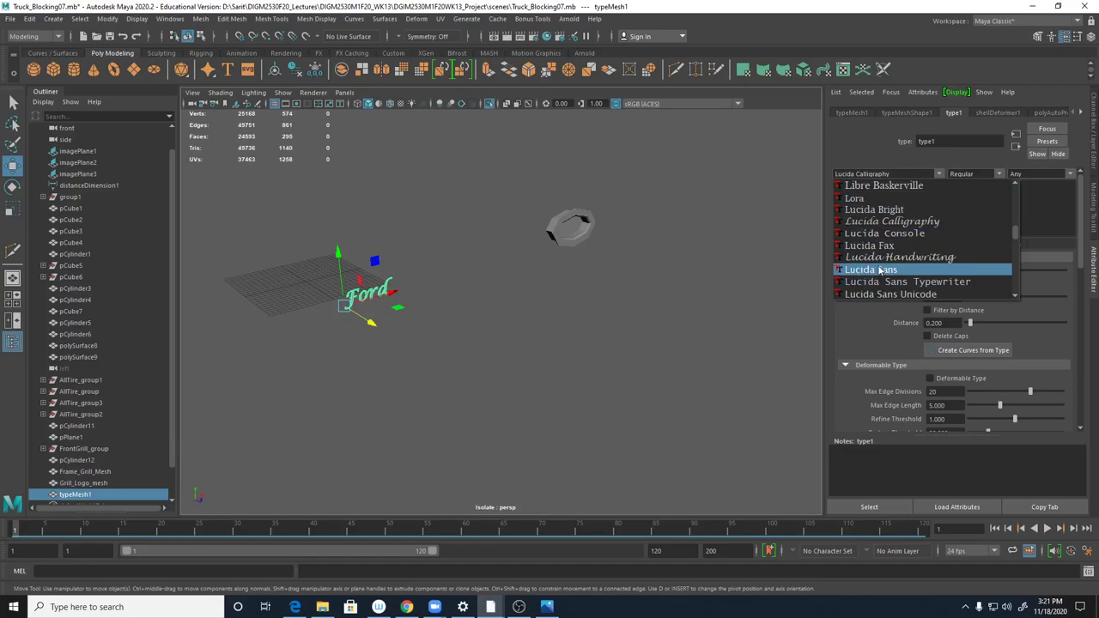
pyautogui.click(399, 331)
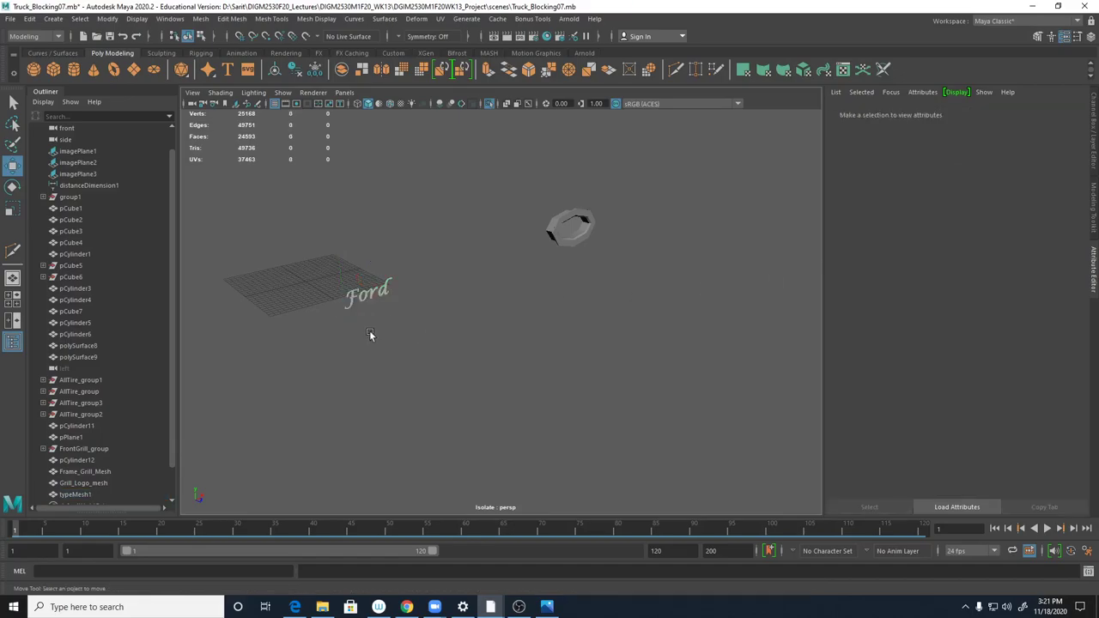
pyautogui.keyDown('alt'); pyautogui.moveTo(376, 331); pyautogui.dragTo(828, 357, button='right'); pyautogui.keyUp('alt')
pyautogui.keyDown('alt'); pyautogui.moveTo(395, 296); pyautogui.dragTo(789, 343, button='middle'); pyautogui.keyUp('alt')
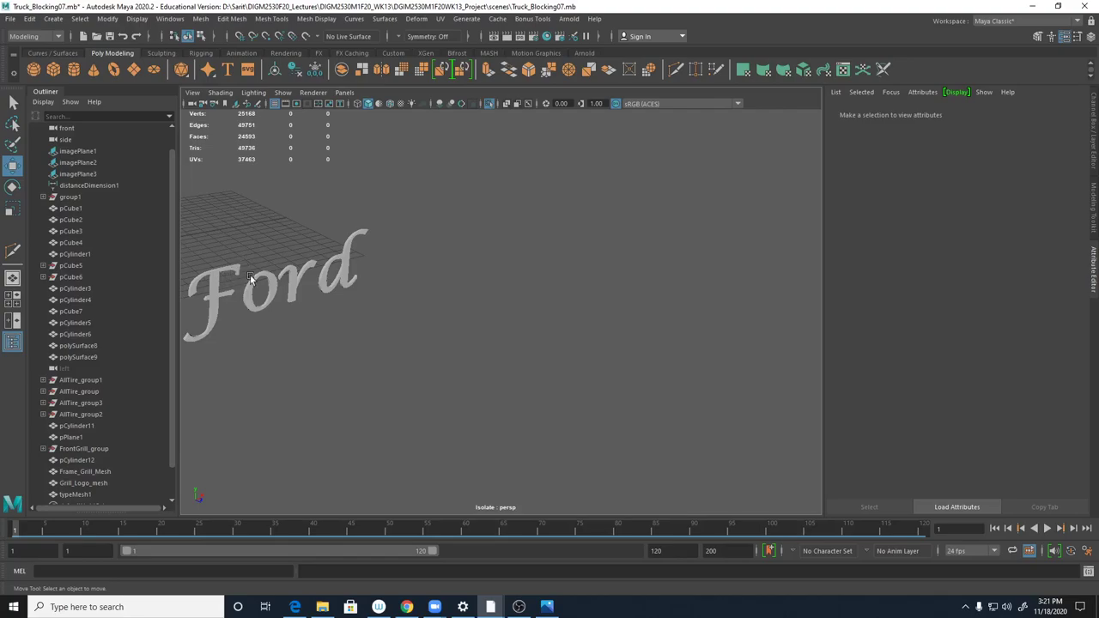
pyautogui.scroll(-4, 423, 239)
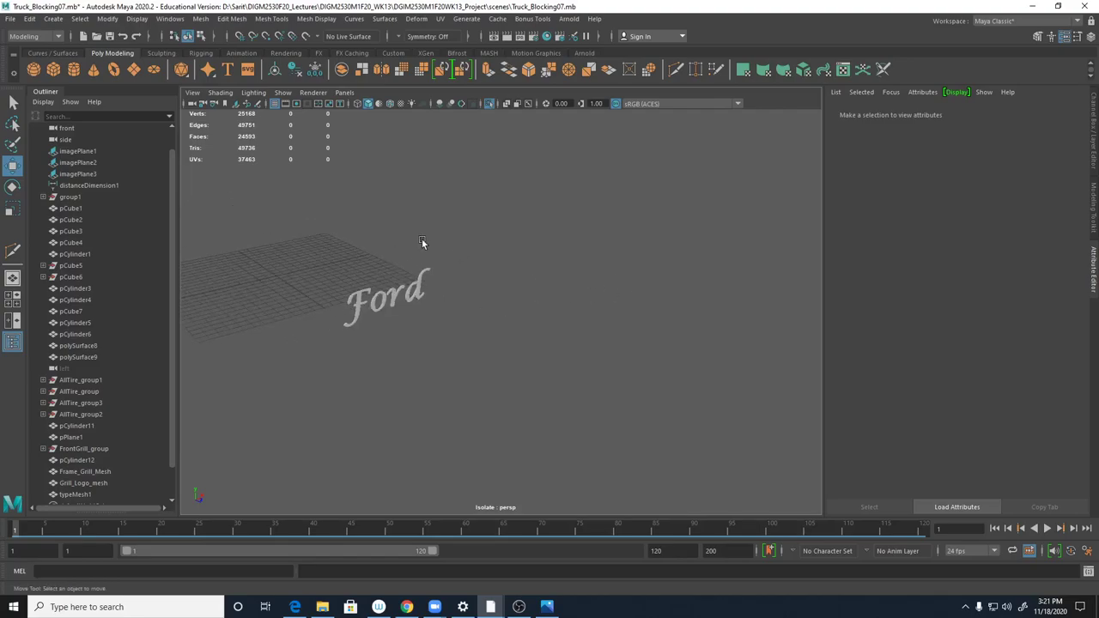
# - Match the Ford text's translation to the grille badge, using the badge as the target object
pyautogui.click(378, 308)
pyautogui.scroll(-4, 494, 347)
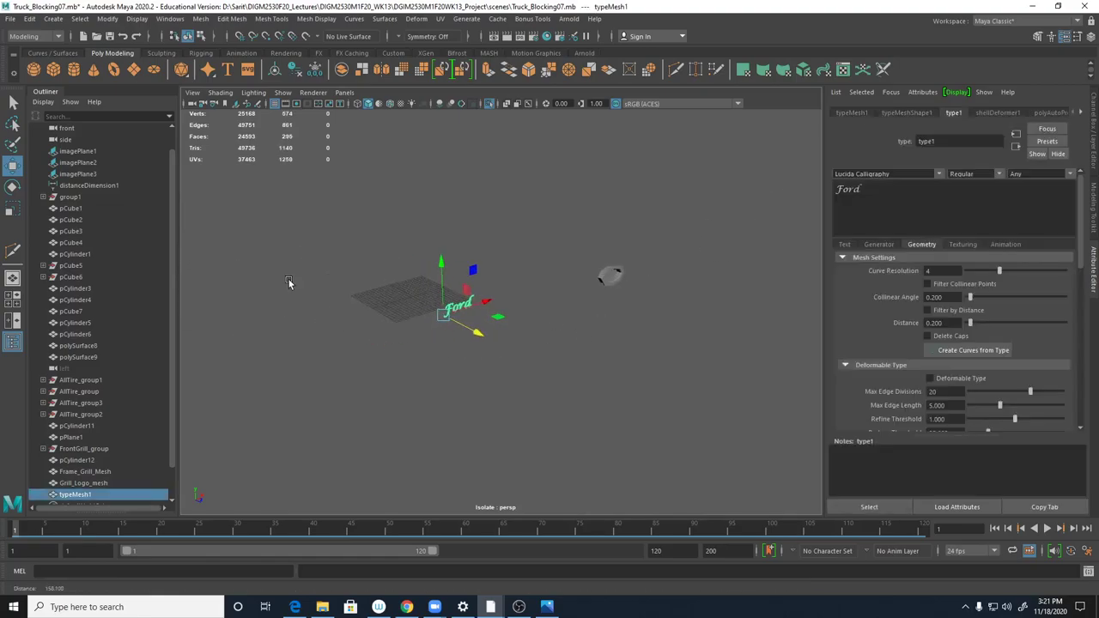
pyautogui.click(611, 276)
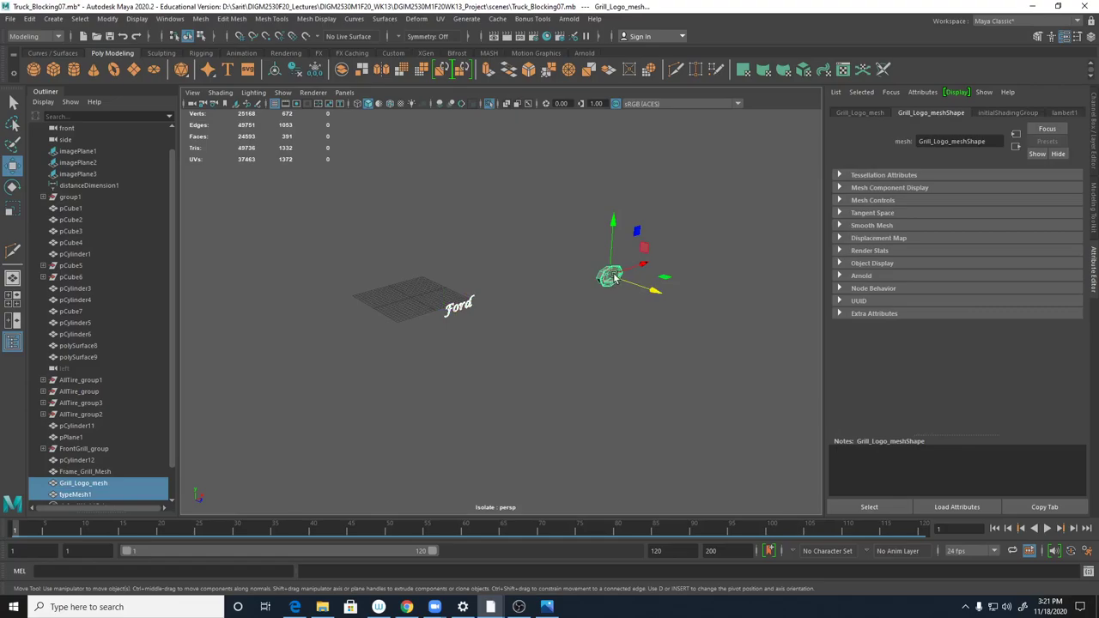
pyautogui.click(107, 20)
pyautogui.moveTo(125, 83)
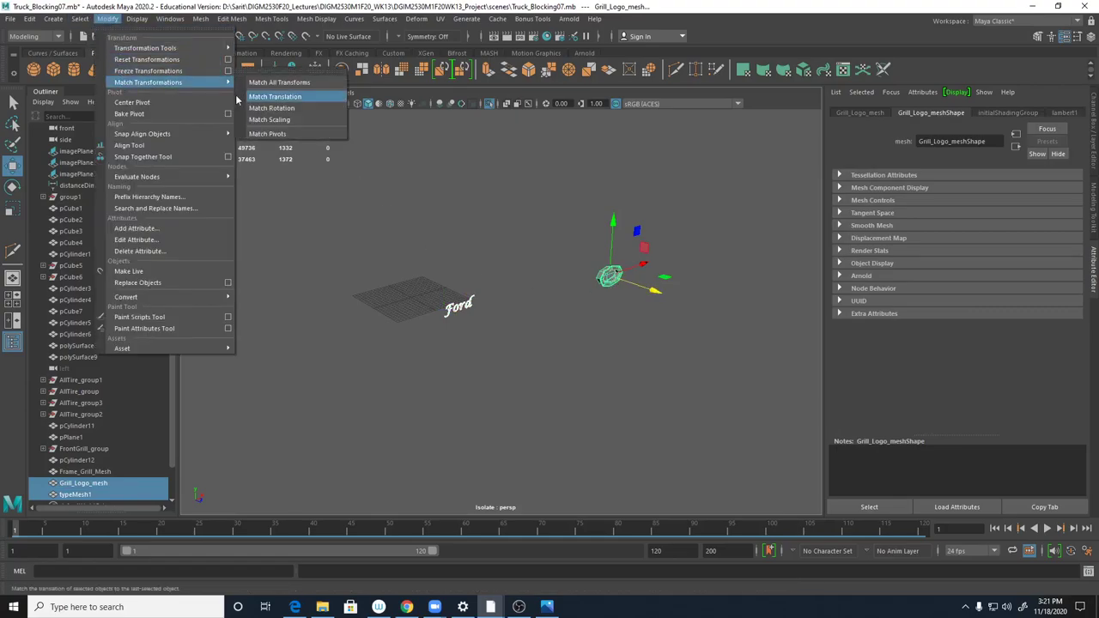
pyautogui.click(275, 97)
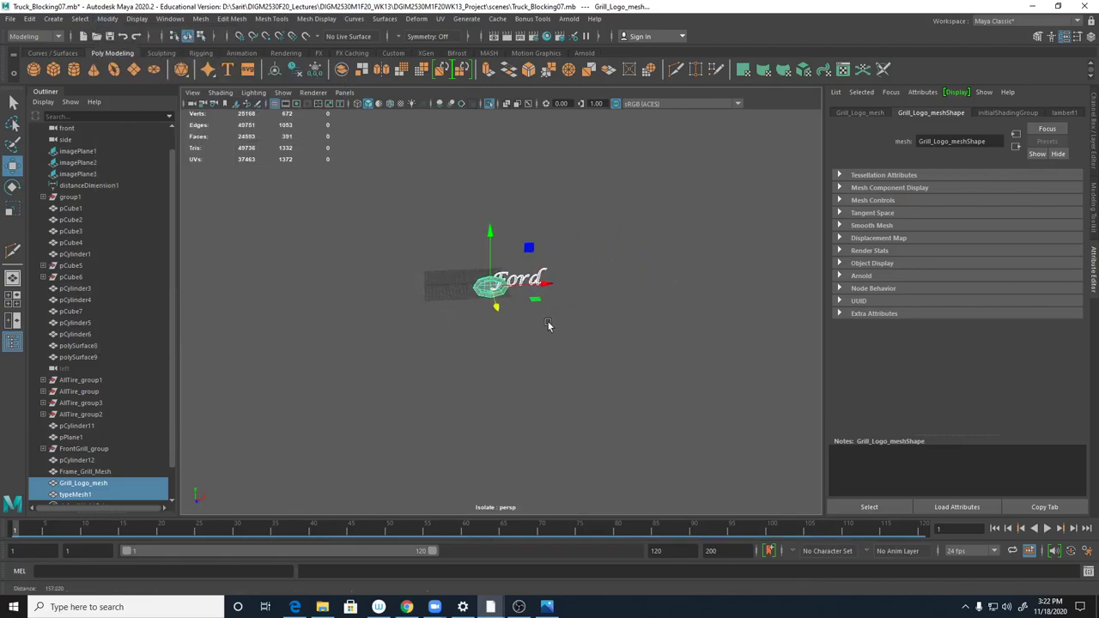
# - Move the Ford text left along X over the badge and scale it down uniformly to about 0.088 to fit the recess
pyautogui.scroll(5, 541, 324)
pyautogui.click(561, 180)
pyautogui.moveTo(502, 191); pyautogui.dragTo(190, 184)
pyautogui.press('r')
pyautogui.keyDown('alt'); pyautogui.moveTo(341, 216); pyautogui.dragTo(406, 424, button='middle'); pyautogui.keyUp('alt')
# - In the front view, center the Ford text inside the badge's recess at about X -1.54 and Y 26.18
pyautogui.press('space')
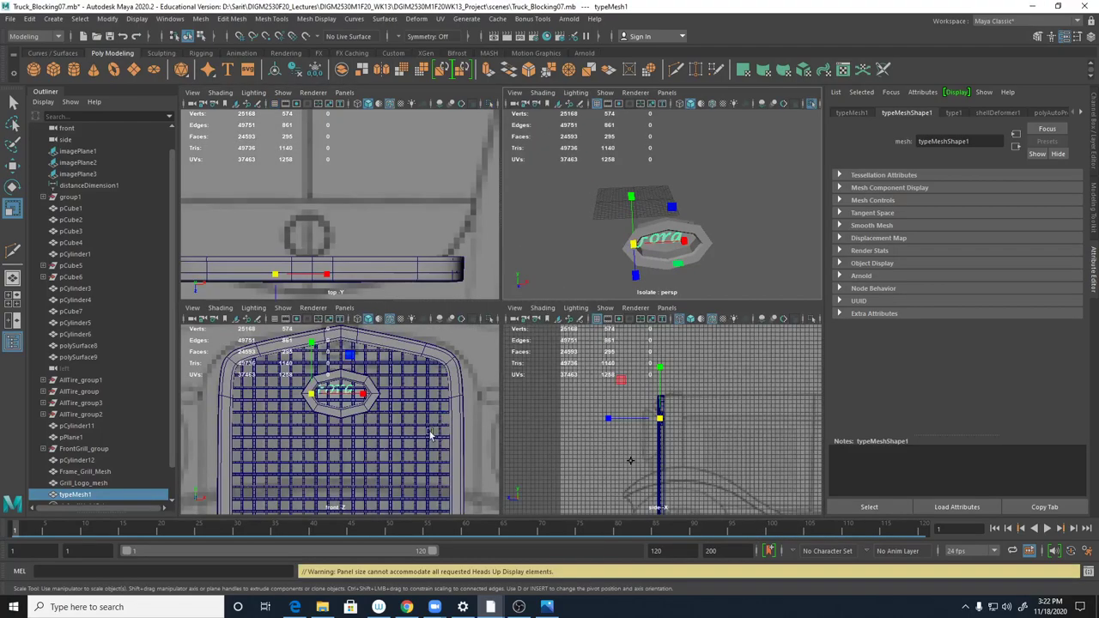
pyautogui.press('space')
pyautogui.scroll(3, 567, 322)
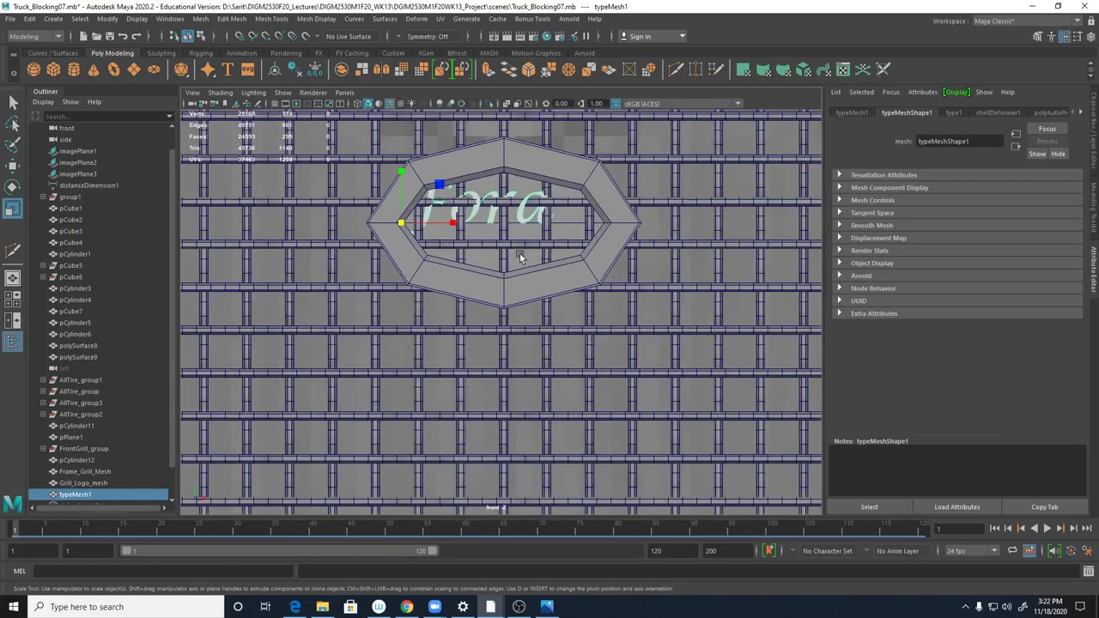
pyautogui.press('w')
pyautogui.moveTo(447, 224); pyautogui.dragTo(488, 248)
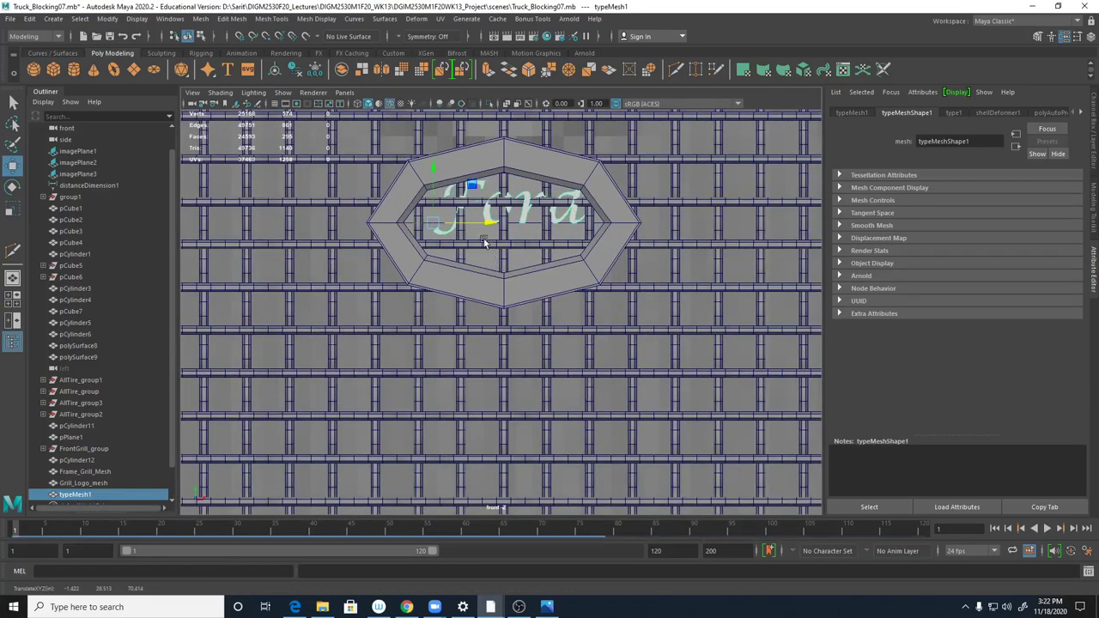
pyautogui.moveTo(472, 186); pyautogui.dragTo(467, 202)
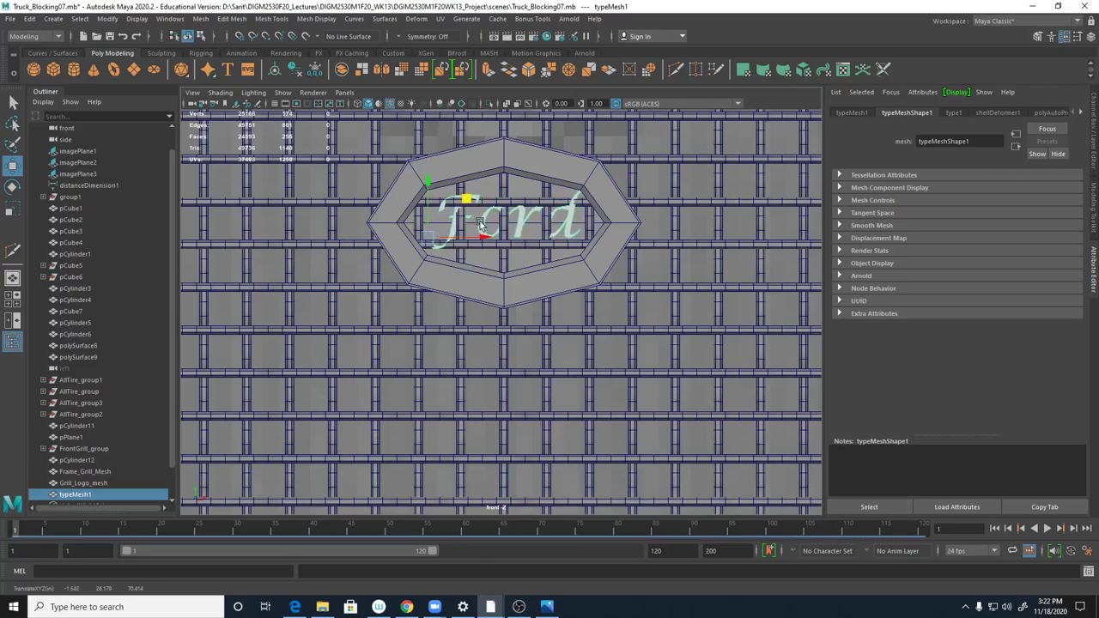
# - Isolate the Ford text in the front view and select all faces of the letter o
pyautogui.hotkey('ctrl', '1')
pyautogui.scroll(3, 507, 262)
pyautogui.keyDown('alt'); pyautogui.moveTo(510, 307); pyautogui.dragTo(528, 453, button='middle'); pyautogui.keyUp('alt')
pyautogui.keyDown('alt'); pyautogui.moveTo(567, 430); pyautogui.dragTo(645, 400, button='right'); pyautogui.keyUp('alt')
pyautogui.rightClick(521, 266)
pyautogui.moveTo(521, 266); pyautogui.dragTo(522, 298, button='right')
pyautogui.click(527, 284)
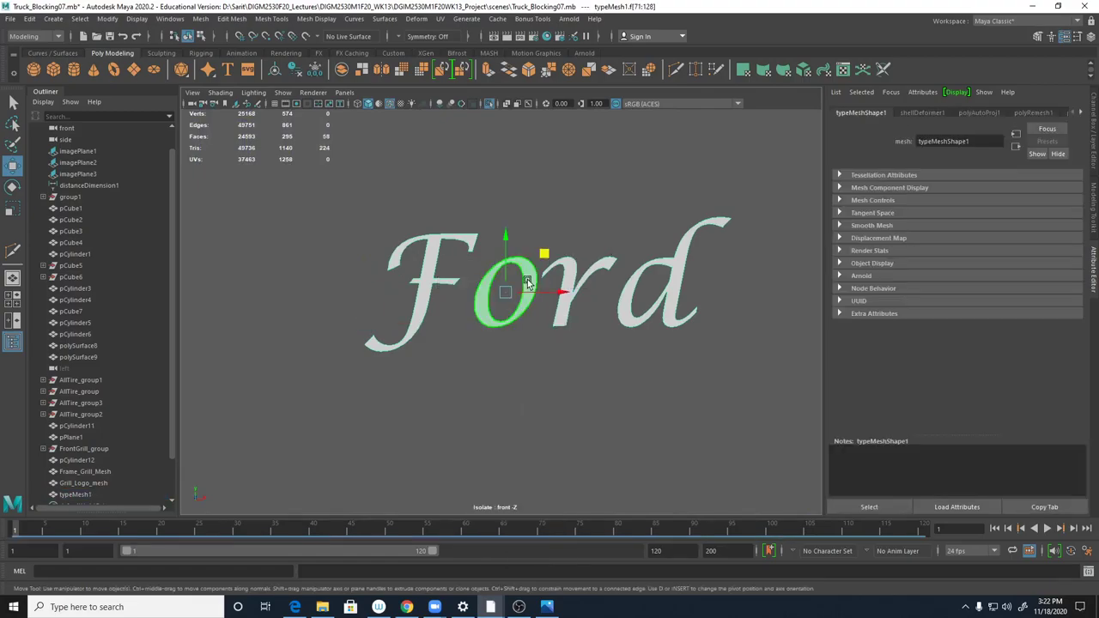
# - Check in a perspective wireframe display that the letter o is selected through its full depth
pyautogui.press('space')
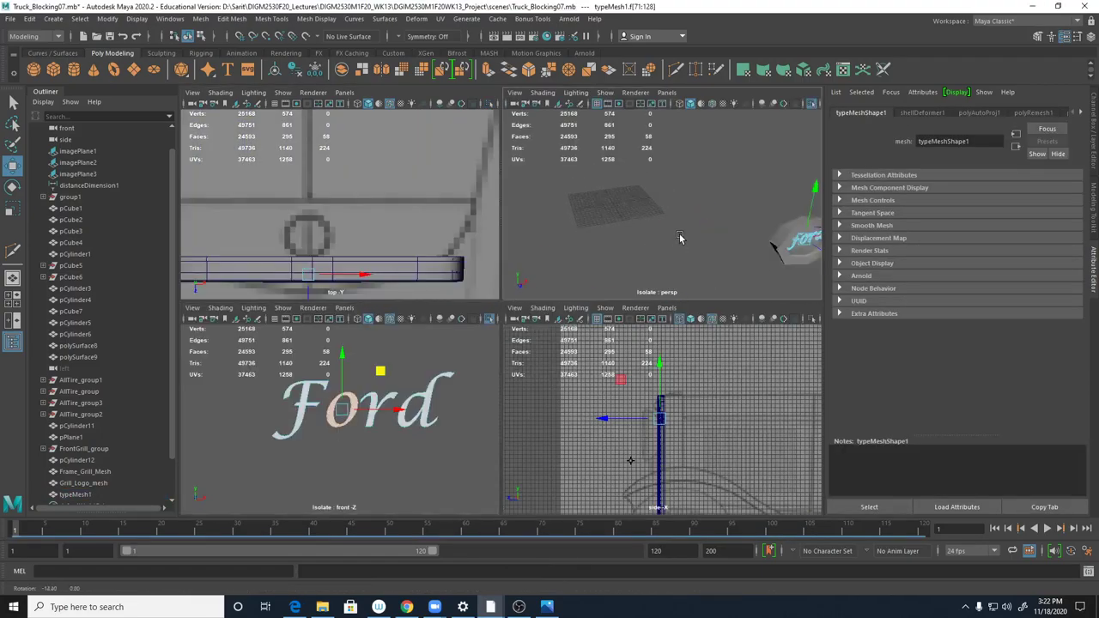
pyautogui.press('4')
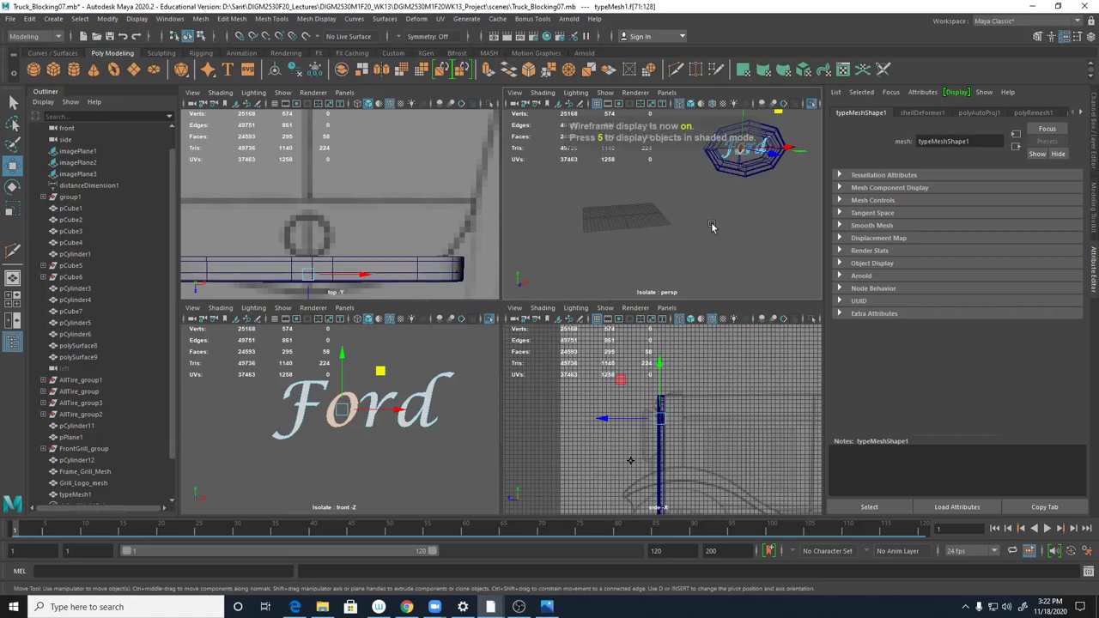
pyautogui.press('space')
pyautogui.moveTo(586, 262)
pyautogui.keyDown('alt'); pyautogui.mouseDown()
pyautogui.moveTo(614, 261)
pyautogui.moveTo(596, 271)
pyautogui.mouseUp(); pyautogui.keyUp('alt')
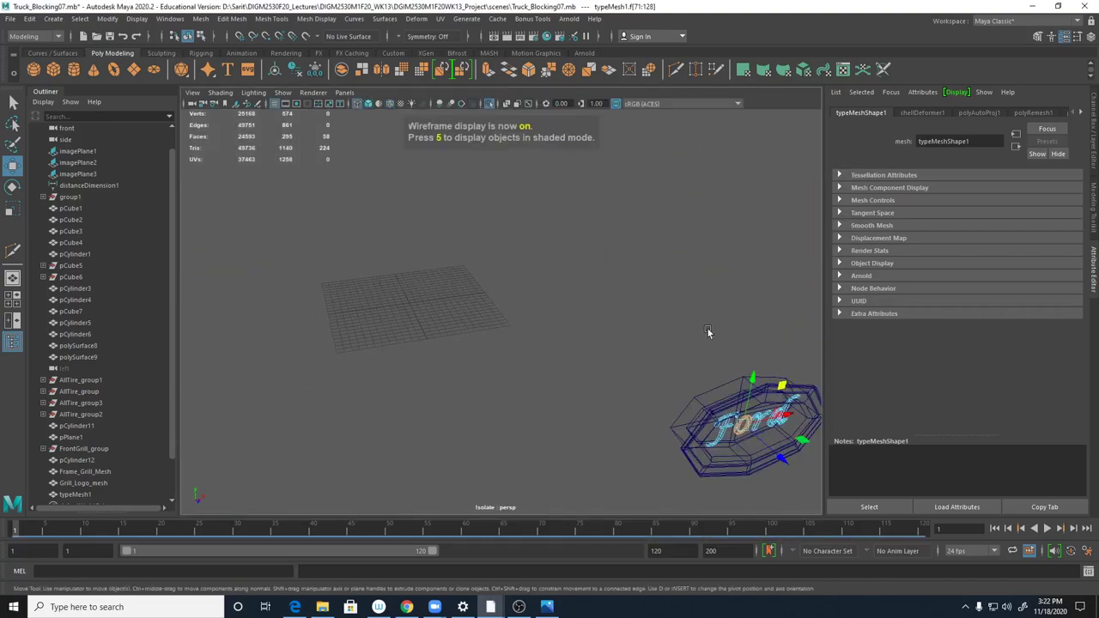
pyautogui.press('f')
pyautogui.keyDown('alt'); pyautogui.moveTo(675, 369); pyautogui.dragTo(446, 341, button='right'); pyautogui.keyUp('alt')
pyautogui.moveTo(446, 341)
pyautogui.keyDown('alt'); pyautogui.mouseDown()
pyautogui.moveTo(584, 388)
pyautogui.moveTo(568, 393)
pyautogui.moveTo(570, 385)
pyautogui.mouseUp(); pyautogui.keyUp('alt')
pyautogui.press('space')
pyautogui.press('space')
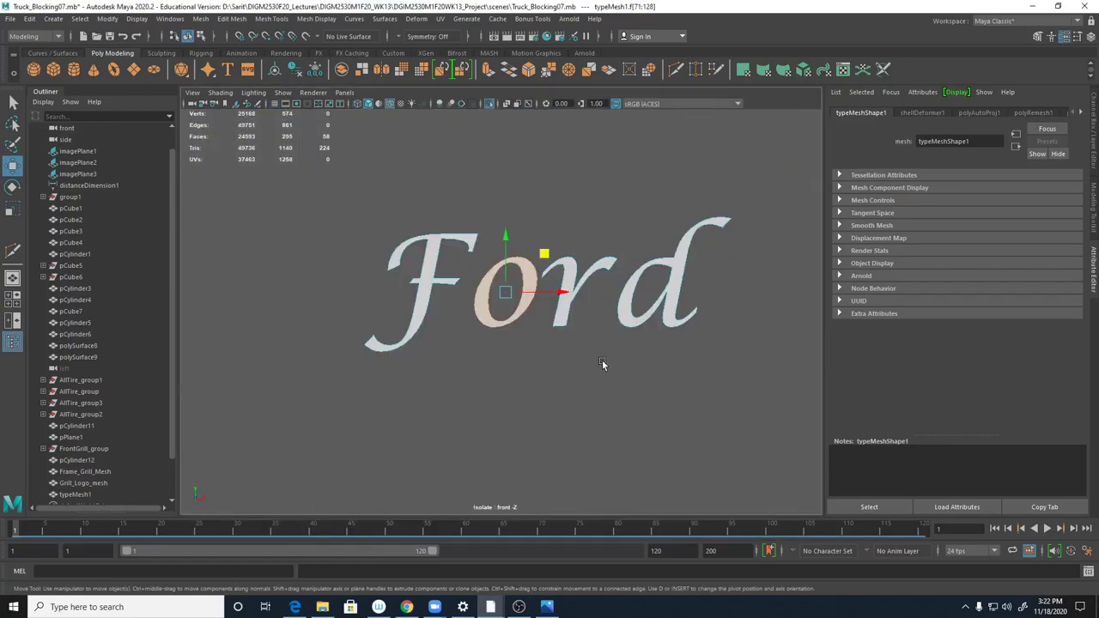
# - Move the o closer to the F, and shift the o, r and d together down and left under the F's top bar
pyautogui.moveTo(563, 292); pyautogui.dragTo(512, 307)
pyautogui.hotkey('ctrl', 'z')
pyautogui.hotkey('ctrl', 'z')
pyautogui.keyDown('shift'); pyautogui.click(568, 300); pyautogui.keyUp('shift')
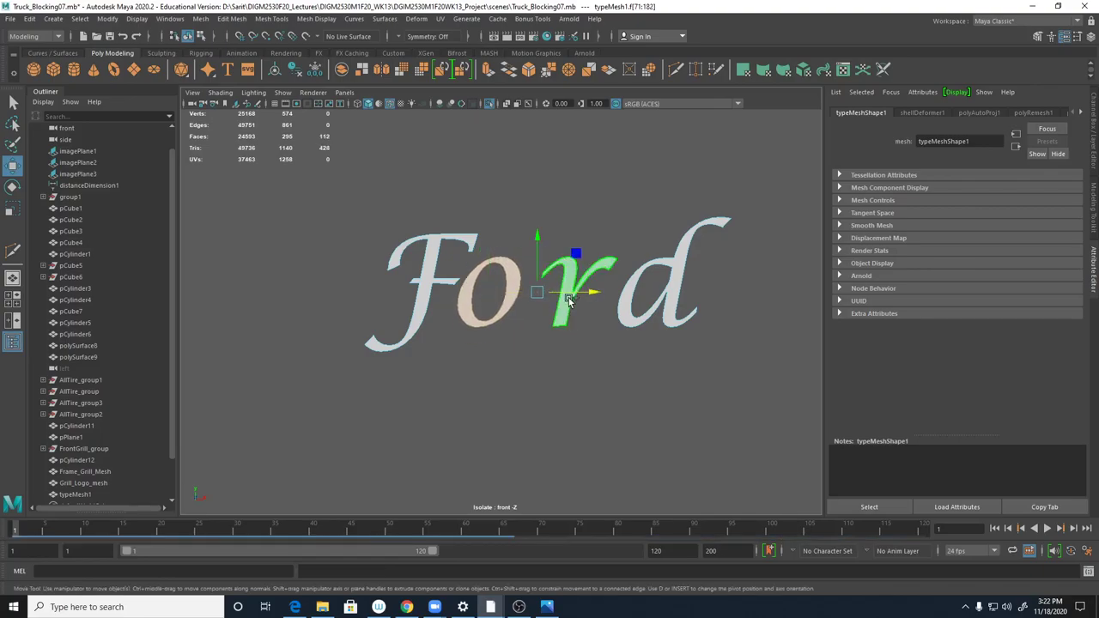
pyautogui.keyDown('shift'); pyautogui.click(648, 311); pyautogui.keyUp('shift')
pyautogui.moveTo(634, 234); pyautogui.dragTo(609, 257, button='middle')
# - Tighten the remaining letter spacing by moving r and d toward the o, and the d toward the r, ending in object mode
pyautogui.keyDown('ctrl'); pyautogui.moveTo(369, 233); pyautogui.dragTo(516, 379); pyautogui.keyUp('ctrl')
pyautogui.moveTo(667, 296); pyautogui.dragTo(649, 298)
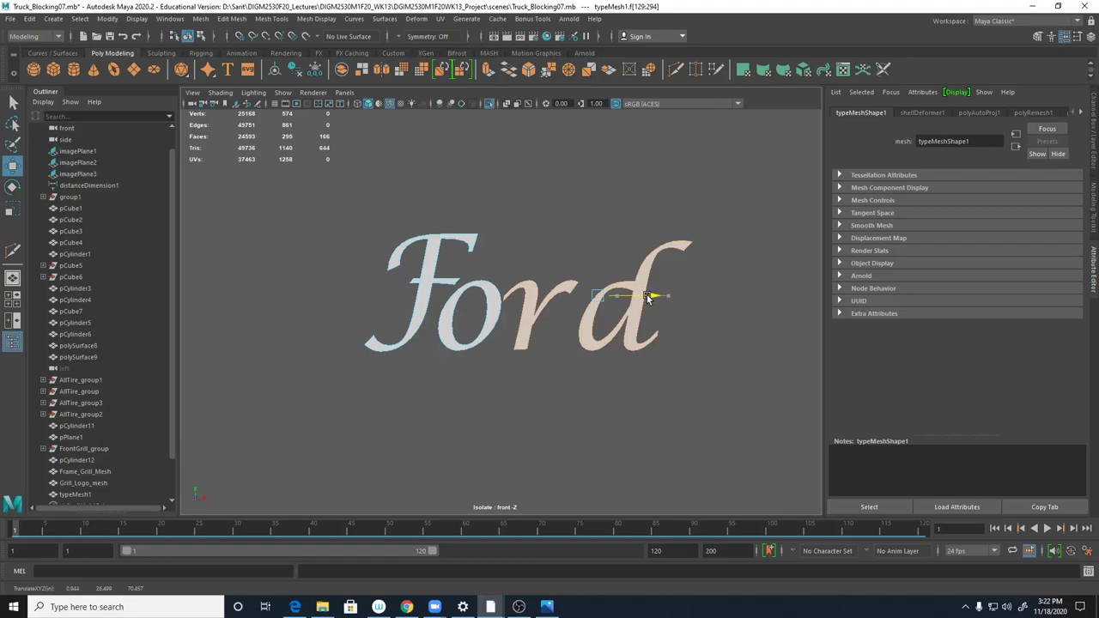
pyautogui.keyDown('ctrl'); pyautogui.moveTo(570, 243); pyautogui.dragTo(508, 369); pyautogui.keyUp('ctrl')
pyautogui.keyDown('ctrl'); pyautogui.moveTo(547, 262); pyautogui.dragTo(580, 299); pyautogui.keyUp('ctrl')
pyautogui.moveTo(692, 301); pyautogui.dragTo(673, 302)
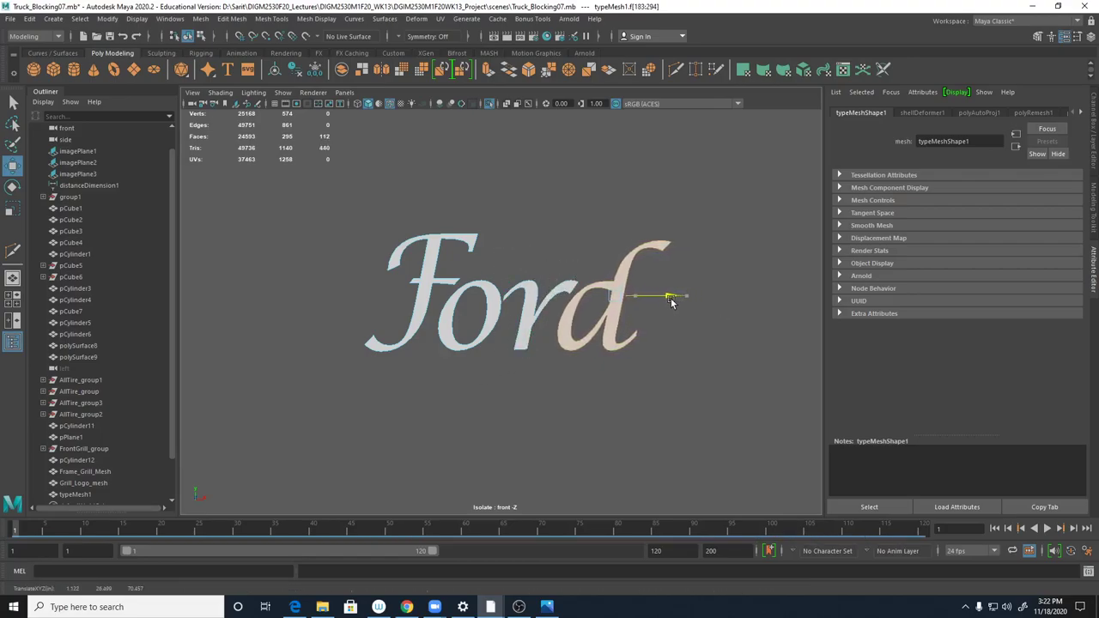
pyautogui.rightClick(530, 291)
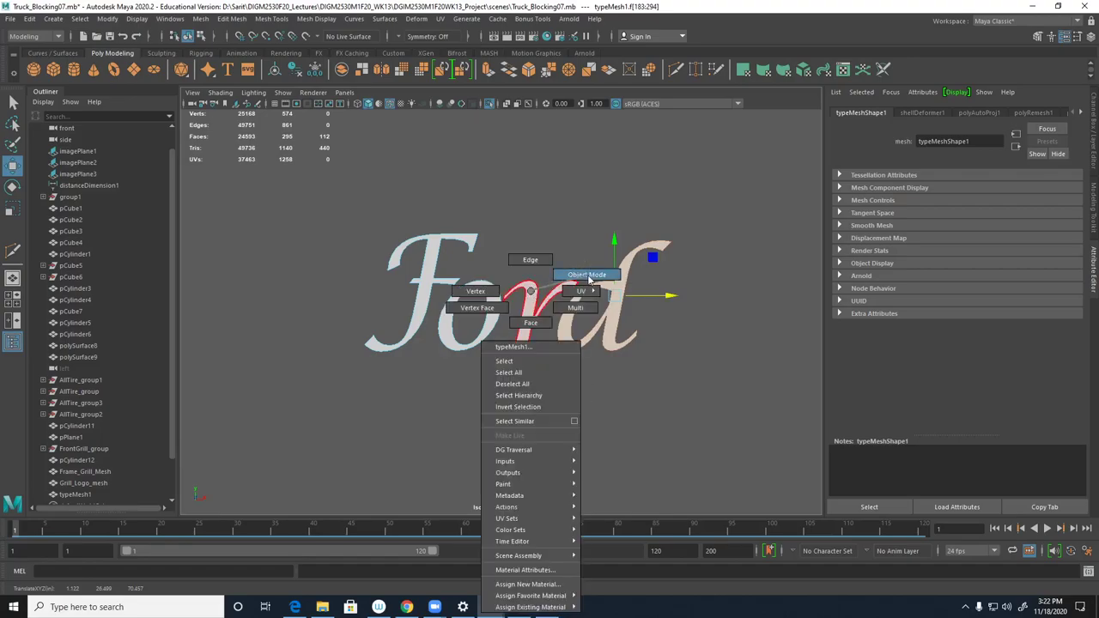
pyautogui.click(587, 276)
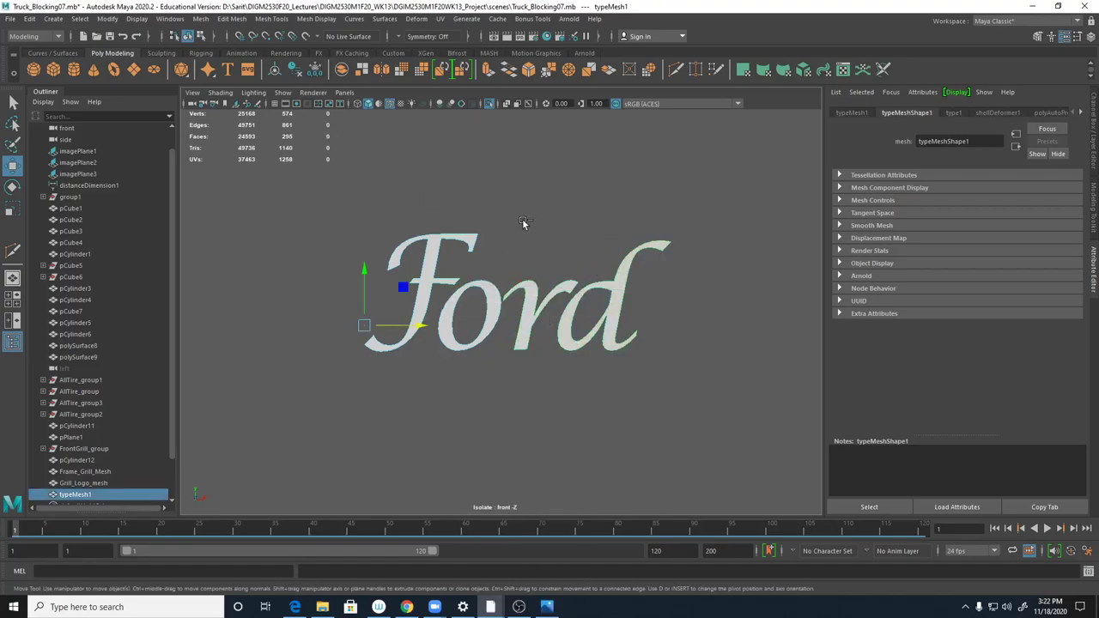
# - End the Ford text's isolation in the front view and show the Channel Box, checking the lettering inside the badge in perspective
pyautogui.hotkey('ctrl', '1')
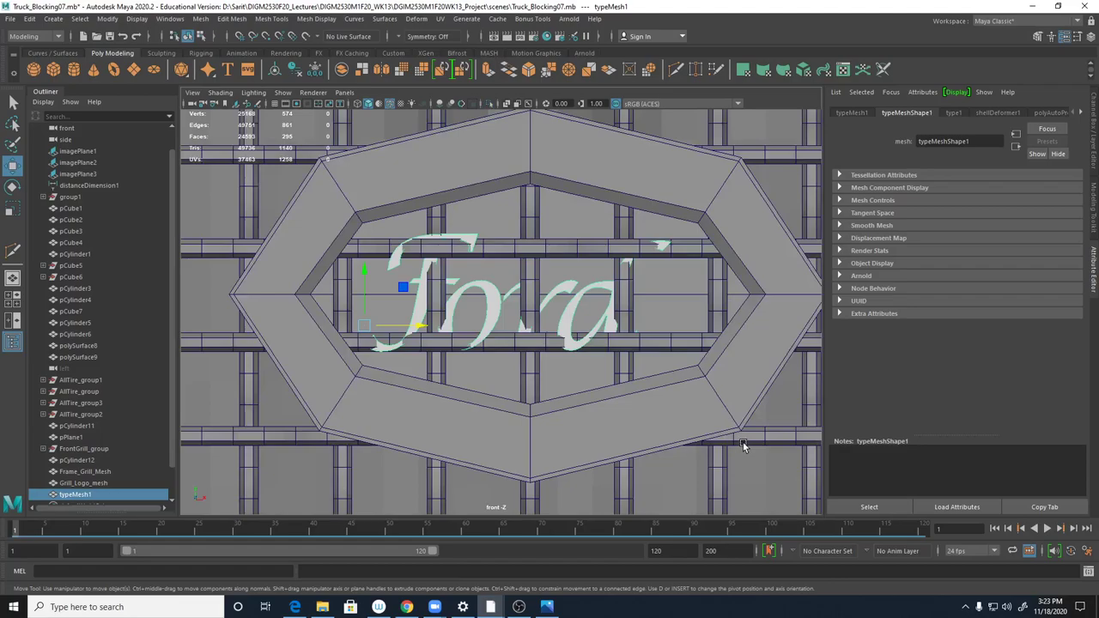
pyautogui.click(1095, 129)
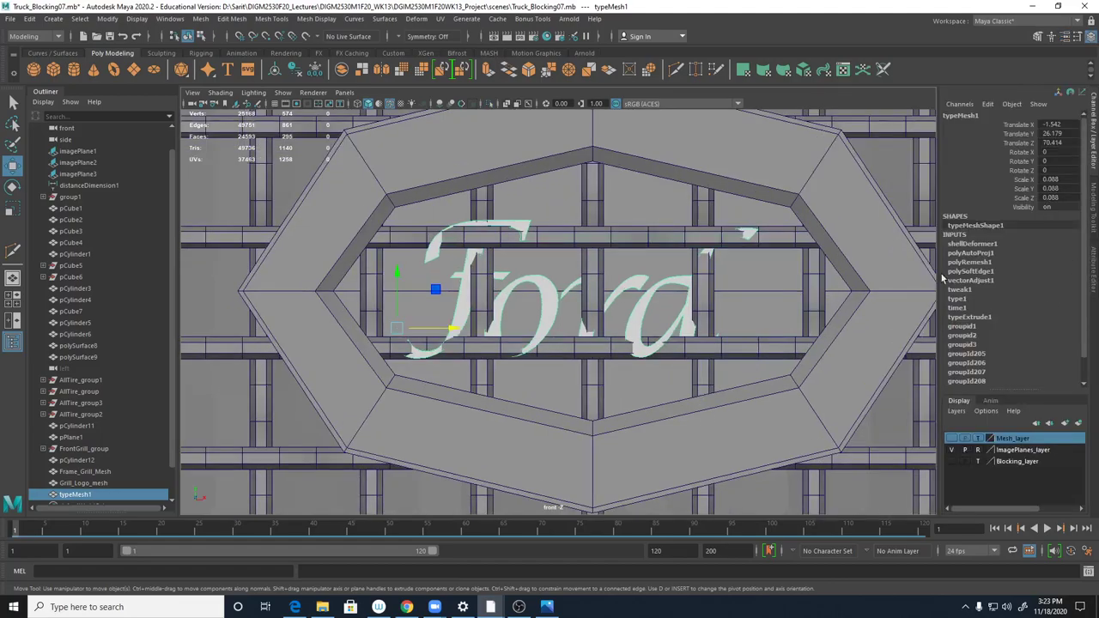
pyautogui.press('space')
pyautogui.press('space')
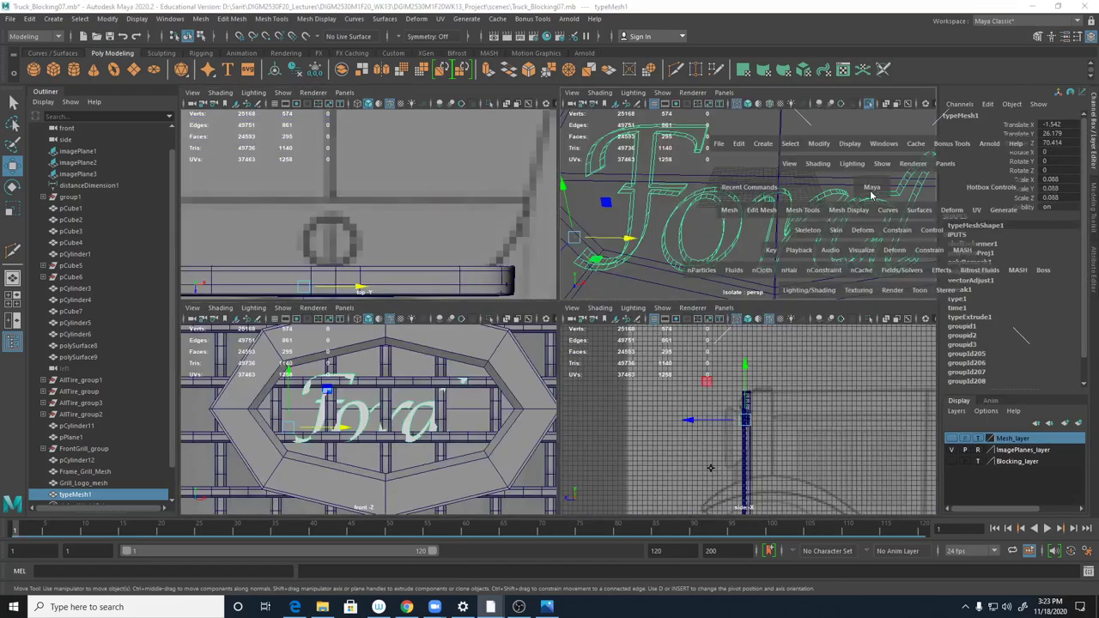
pyautogui.scroll(-6, 702, 267)
pyautogui.keyDown('alt'); pyautogui.moveTo(687, 380); pyautogui.dragTo(728, 410); pyautogui.keyUp('alt')
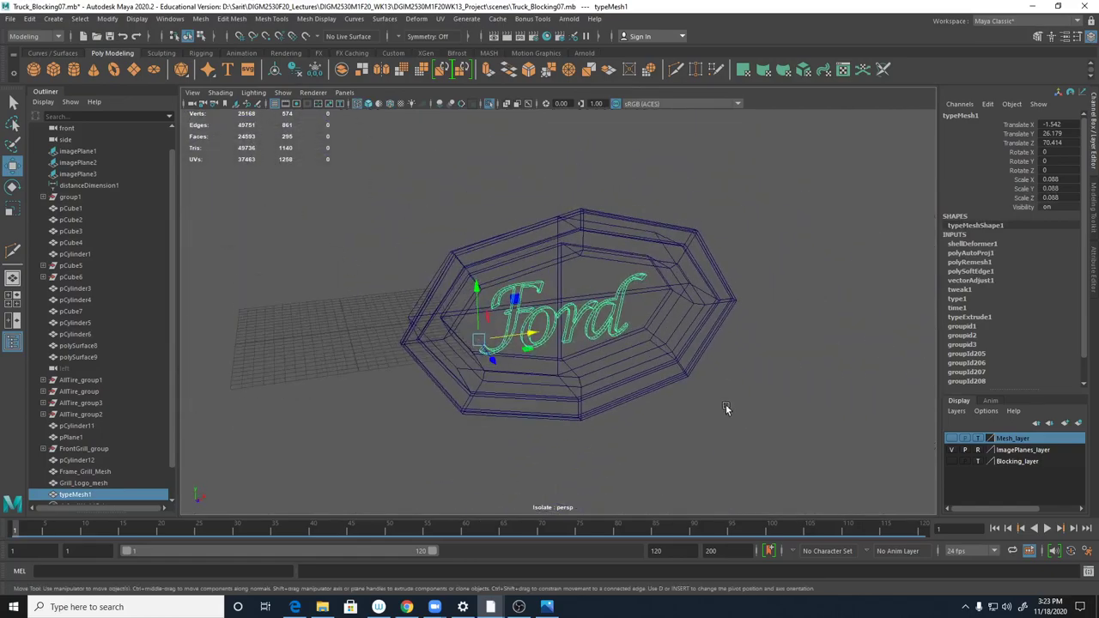
pyautogui.click(696, 429)
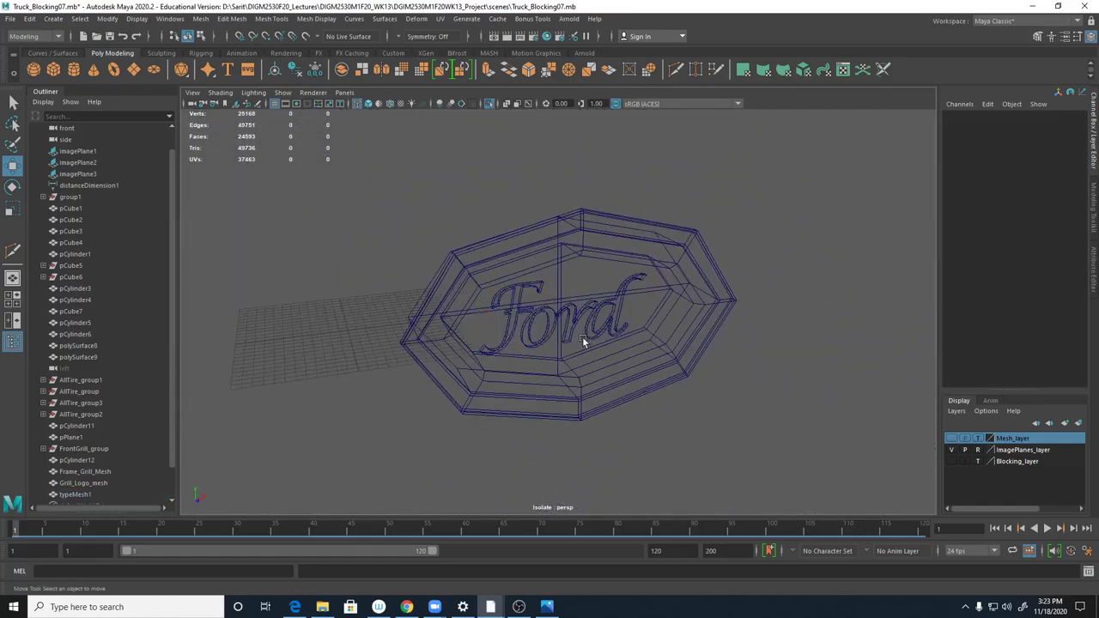
# - Turn off Isolate Select in the perspective view and display the grille and badge shaded
pyautogui.click(283, 92)
pyautogui.moveTo(326, 113)
pyautogui.click(413, 113)
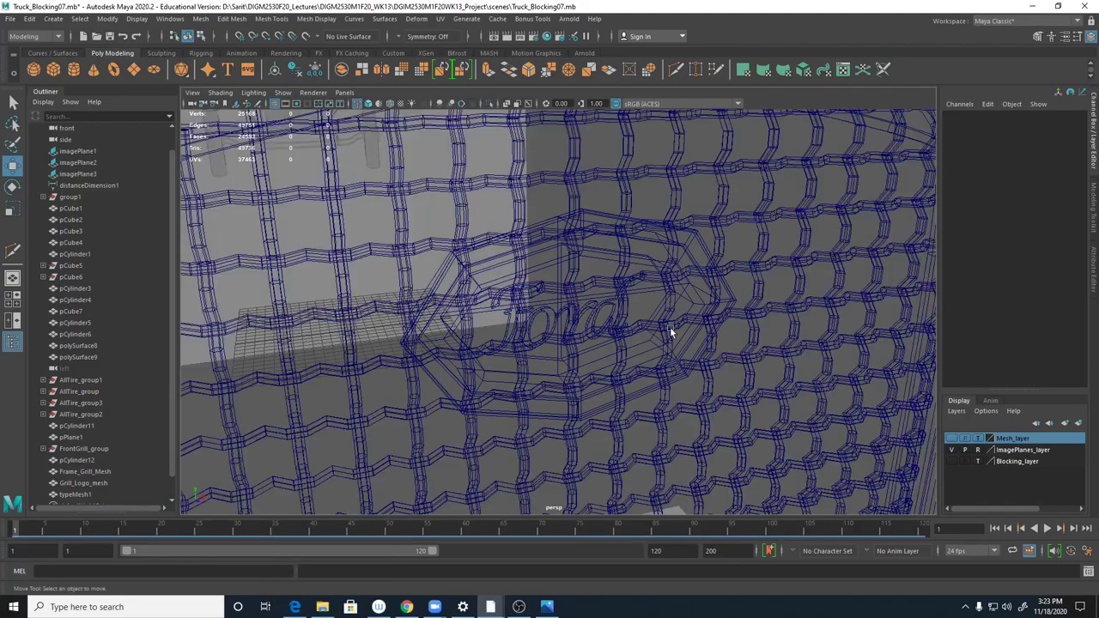
pyautogui.press('5')
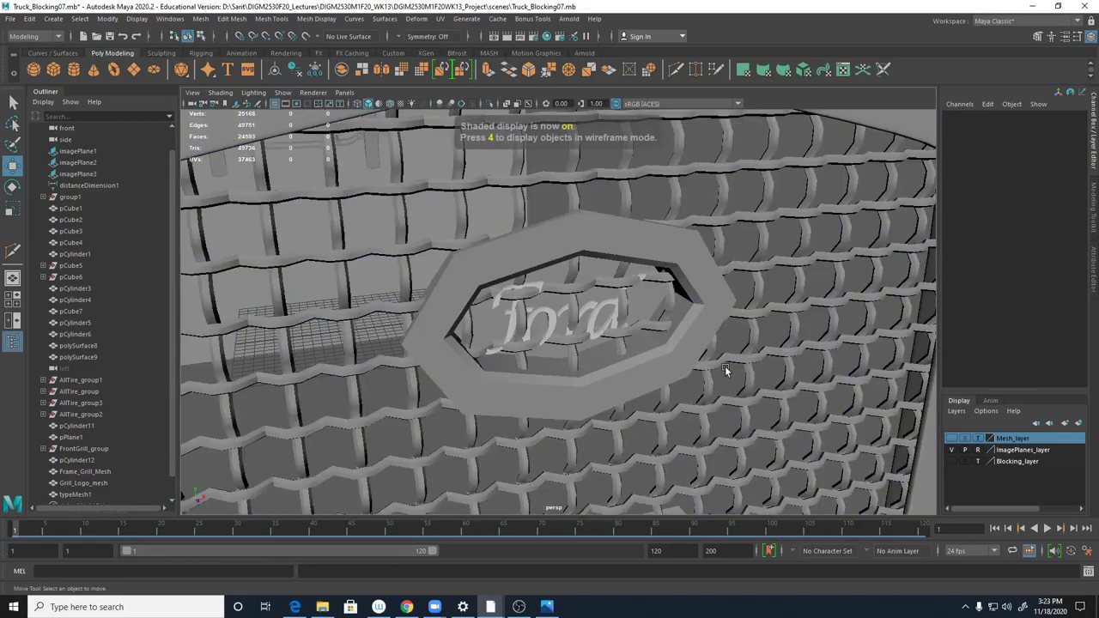
pyautogui.scroll(-5, 725, 366)
pyautogui.moveTo(600, 385)
pyautogui.keyDown('alt'); pyautogui.mouseDown()
pyautogui.moveTo(626, 376)
pyautogui.moveTo(628, 309)
pyautogui.moveTo(644, 338)
pyautogui.mouseUp(); pyautogui.keyUp('alt')
# - Select the badge and the Ford text together and isolate them in both the perspective and front views
pyautogui.click(623, 284)
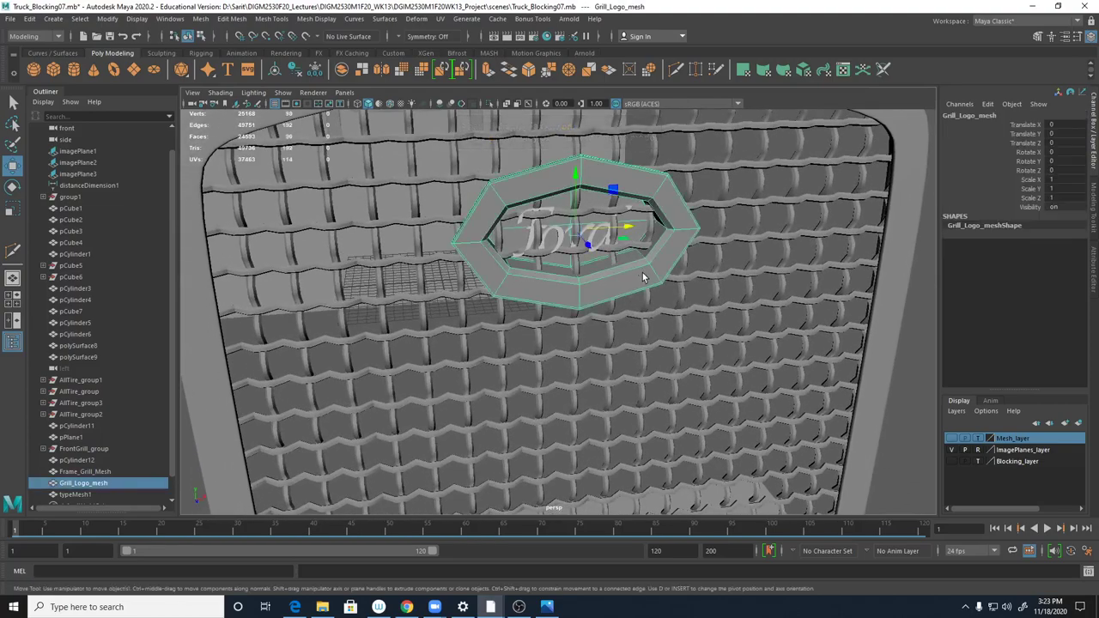
pyautogui.press('q')
pyautogui.keyDown('shift'); pyautogui.click(554, 235); pyautogui.keyUp('shift')
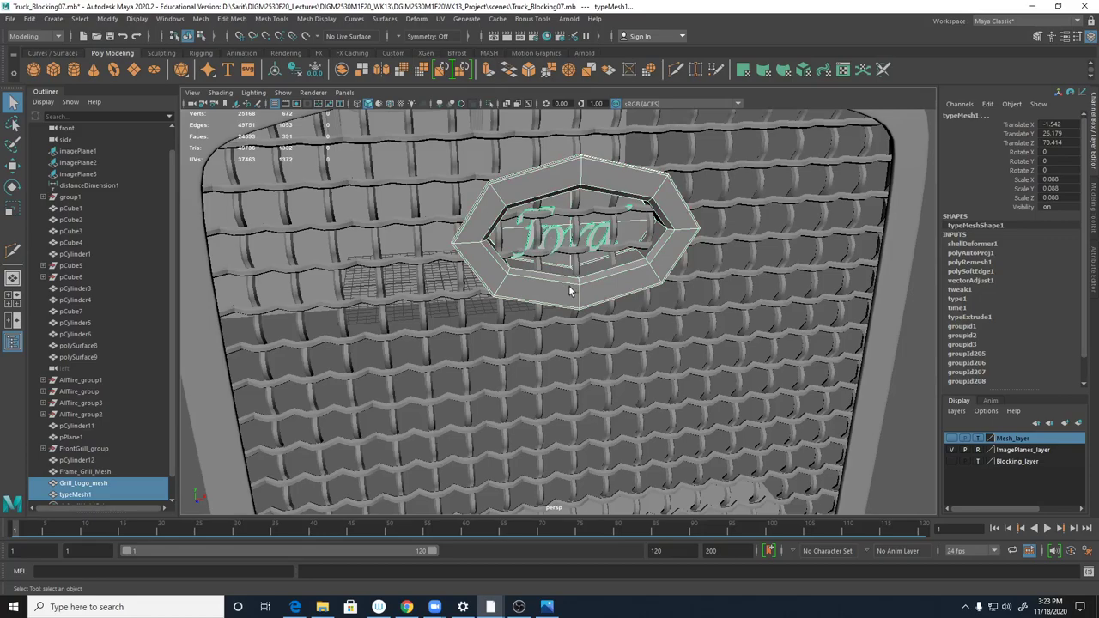
pyautogui.hotkey('ctrl', '1')
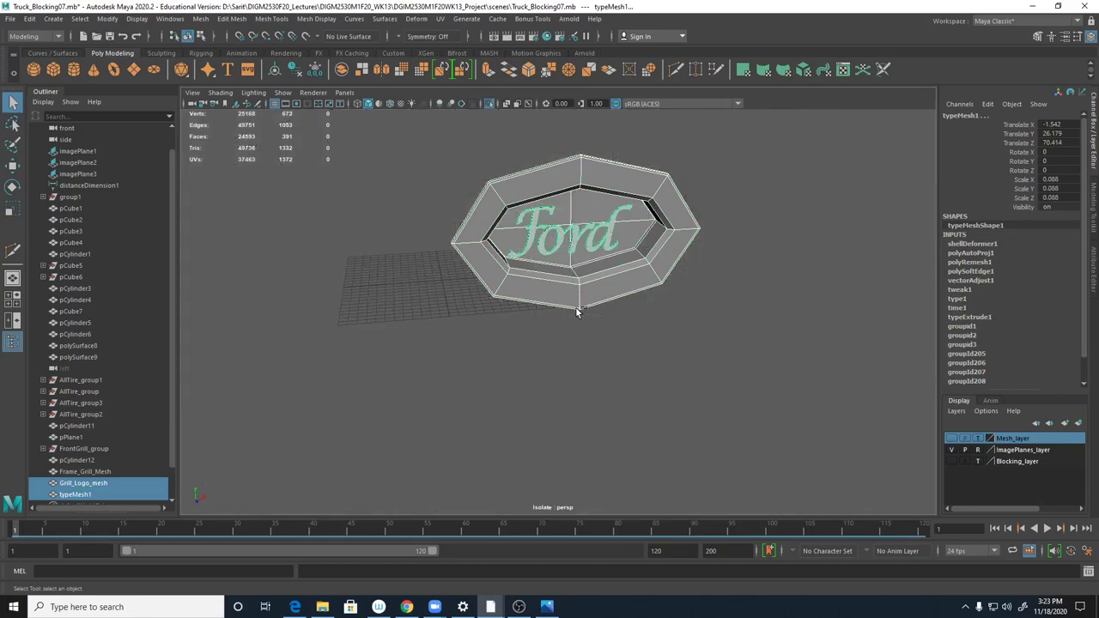
pyautogui.press('space')
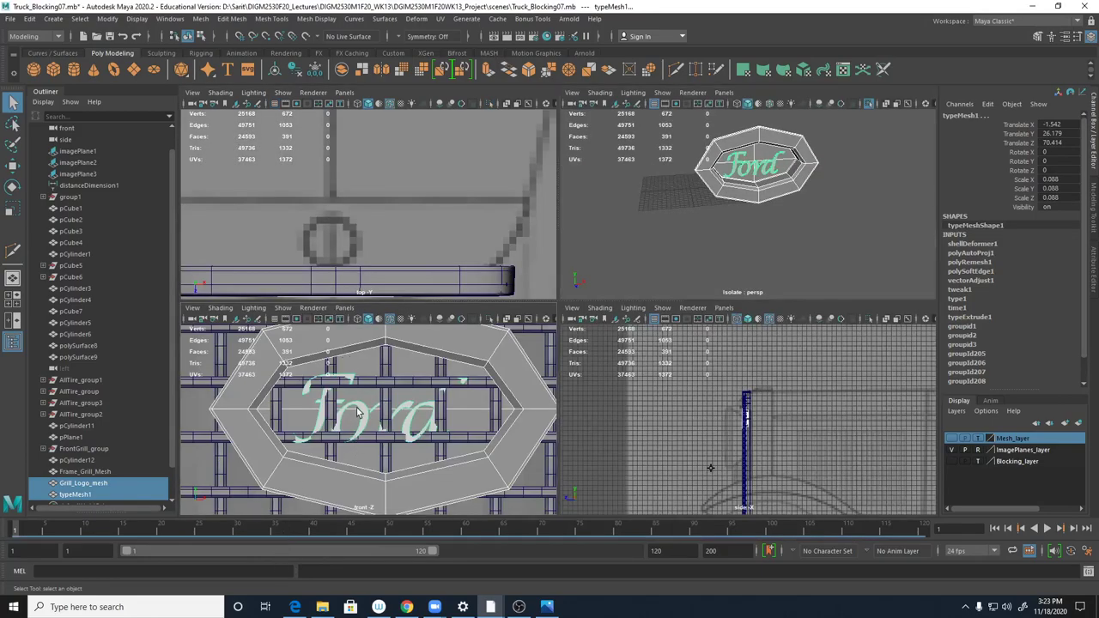
pyautogui.hotkey('ctrl', '1')
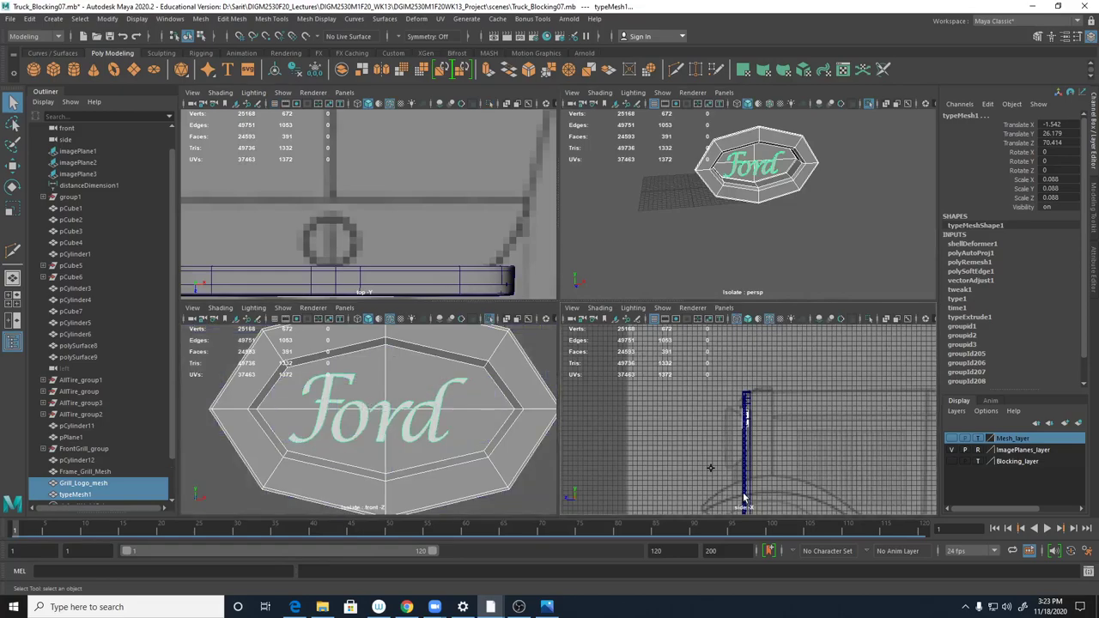
# - Isolate the badge and Ford text in the side view, frame them, and clear the selection
pyautogui.hotkey('ctrl', '1')
pyautogui.press('f')
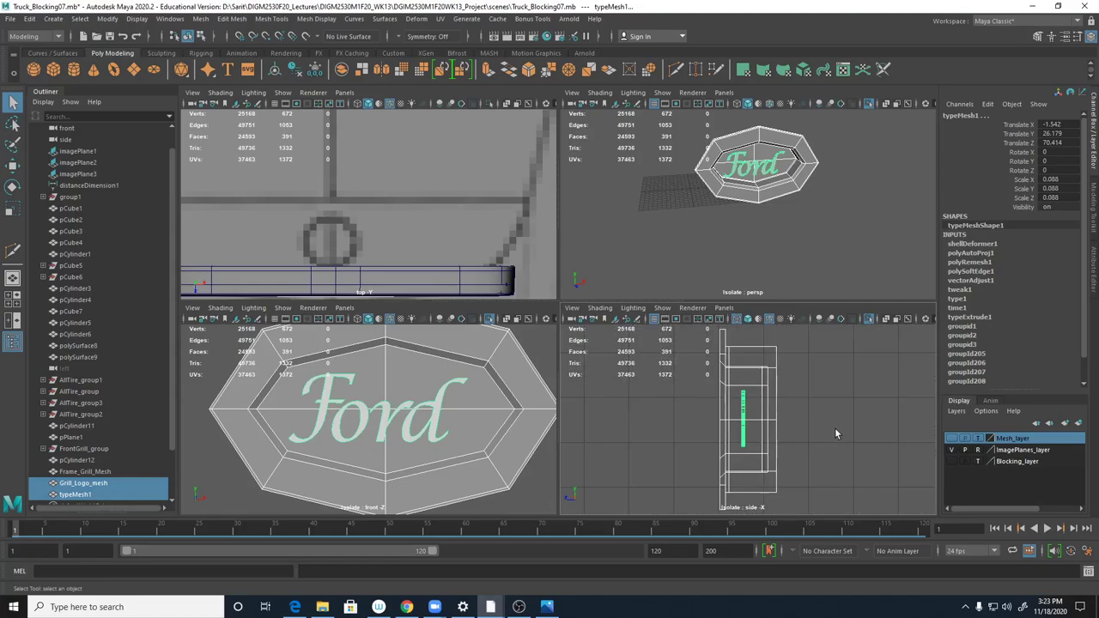
pyautogui.click(799, 400)
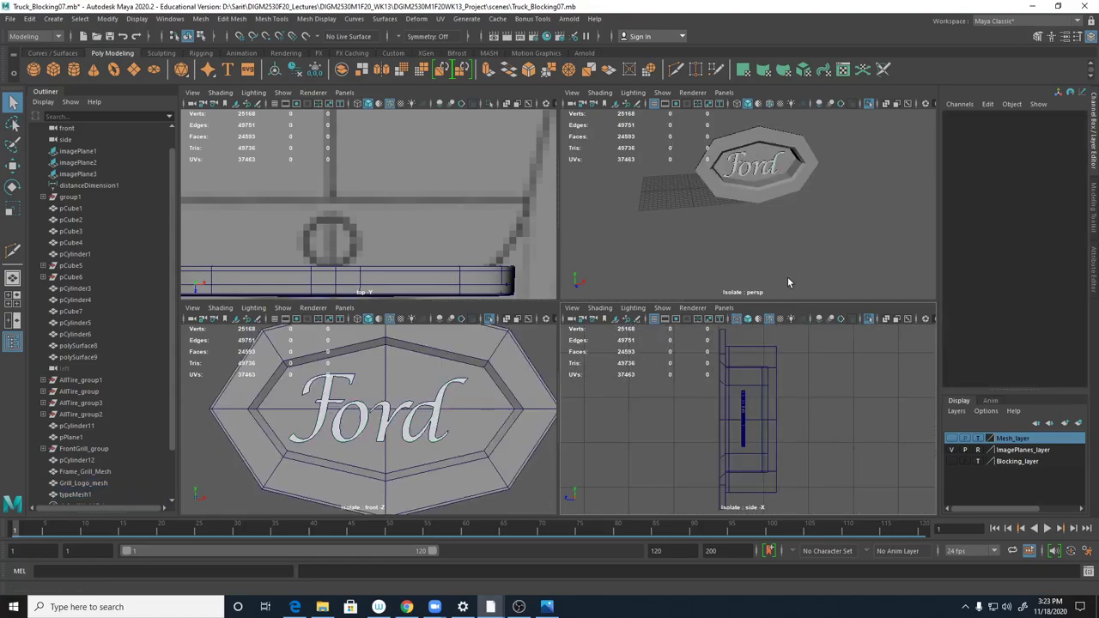
# - Deepen the Ford text by scaling it along Z to 0.444, then push it back to Translate Z 69.728
pyautogui.press('space')
pyautogui.keyDown('alt'); pyautogui.moveTo(728, 249); pyautogui.dragTo(606, 268); pyautogui.keyUp('alt')
pyautogui.keyDown('alt'); pyautogui.moveTo(605, 268); pyautogui.dragTo(849, 323, button='right'); pyautogui.keyUp('alt')
pyautogui.keyDown('alt'); pyautogui.moveTo(848, 324); pyautogui.dragTo(772, 383, button='middle'); pyautogui.keyUp('alt')
pyautogui.keyDown('alt'); pyautogui.moveTo(772, 382); pyautogui.dragTo(781, 350, button='right'); pyautogui.keyUp('alt')
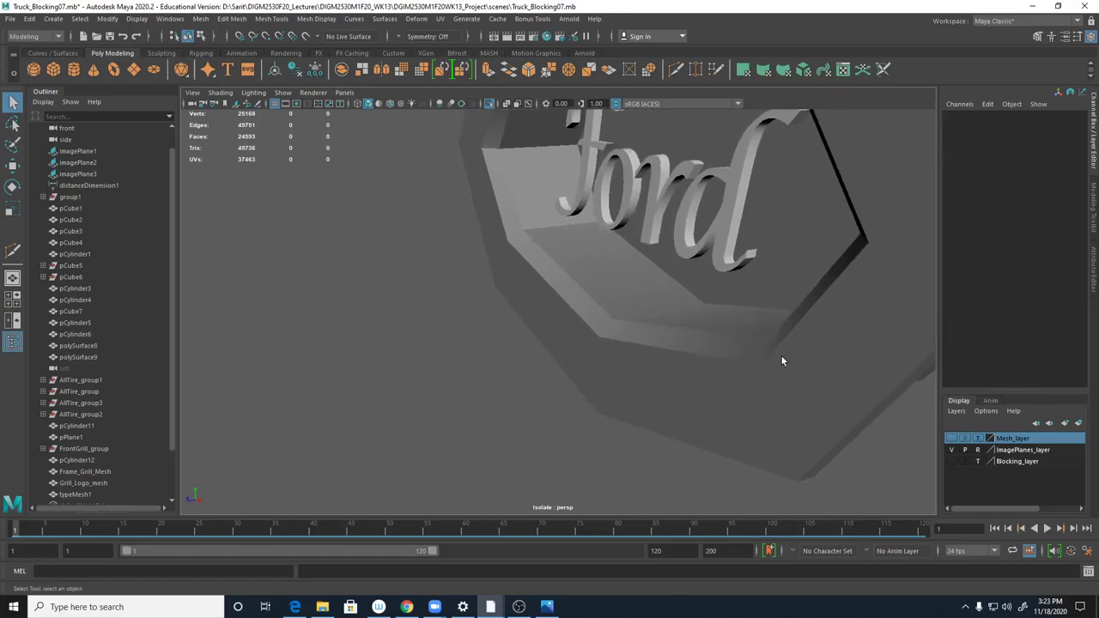
pyautogui.keyDown('alt'); pyautogui.moveTo(780, 350); pyautogui.dragTo(768, 423, button='middle'); pyautogui.keyUp('alt')
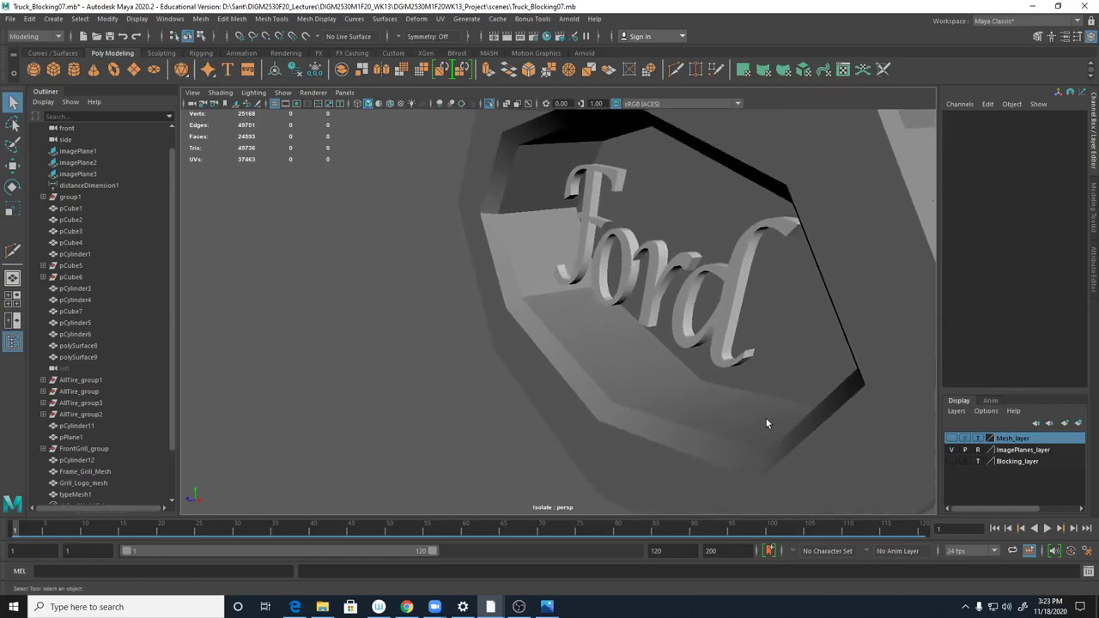
pyautogui.keyDown('alt'); pyautogui.moveTo(766, 418); pyautogui.dragTo(677, 305); pyautogui.keyUp('alt')
pyautogui.click(679, 304)
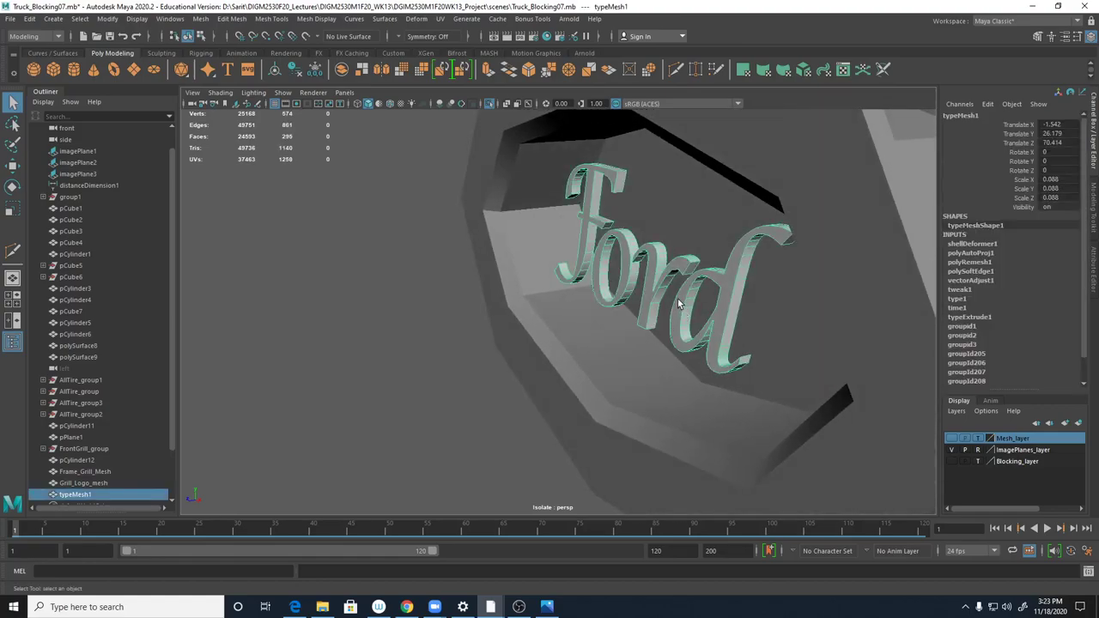
pyautogui.press('r')
pyautogui.moveTo(515, 259); pyautogui.dragTo(300, 284)
pyautogui.press('w')
pyautogui.moveTo(509, 259); pyautogui.dragTo(572, 258)
# - Display the perspective view in wireframe and move the Ford text forward to Translate Z 69.832 using the side view
pyautogui.press('5')
pyautogui.press('4')
pyautogui.keyDown('alt'); pyautogui.moveTo(762, 341); pyautogui.dragTo(724, 334); pyautogui.keyUp('alt')
pyautogui.press('space')
pyautogui.press('space')
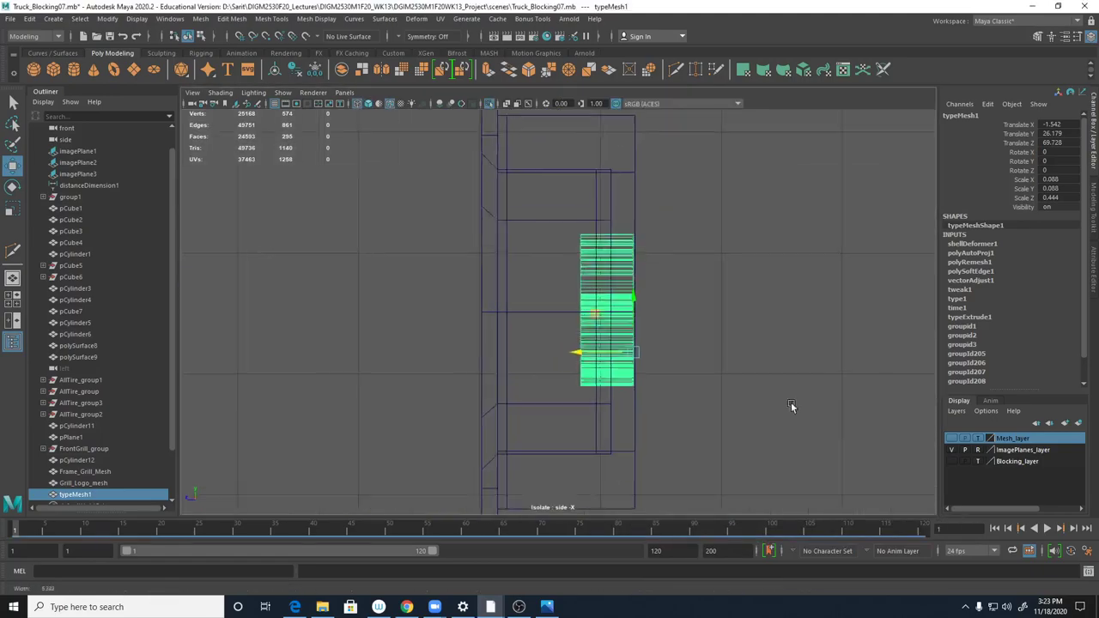
pyautogui.keyDown('alt'); pyautogui.moveTo(780, 404); pyautogui.dragTo(834, 412, button='right'); pyautogui.keyUp('alt')
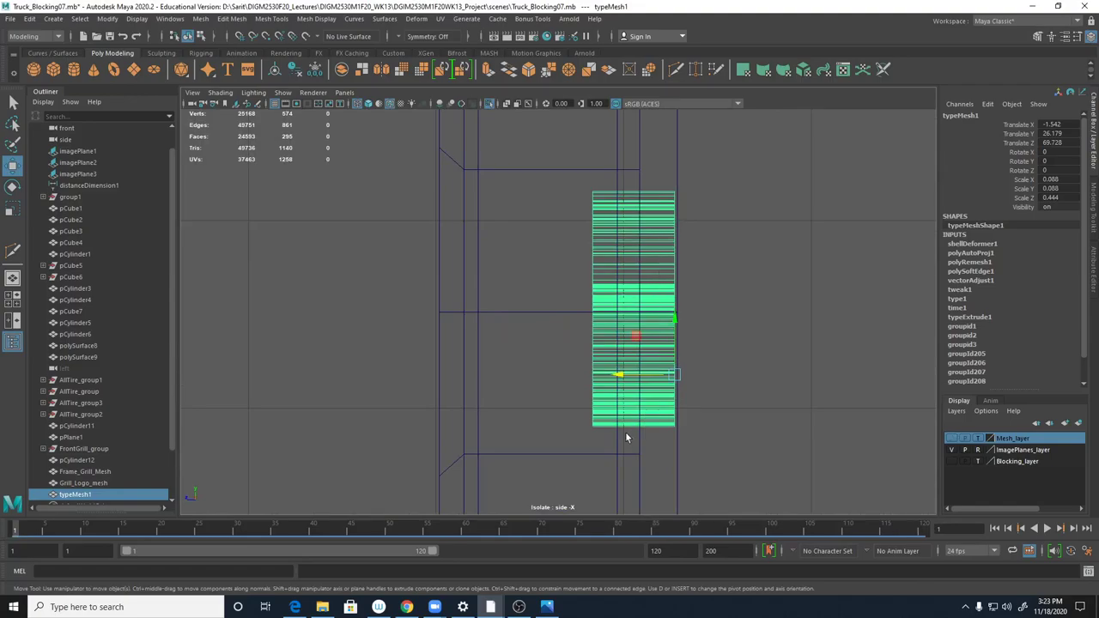
pyautogui.moveTo(615, 378); pyautogui.dragTo(598, 379)
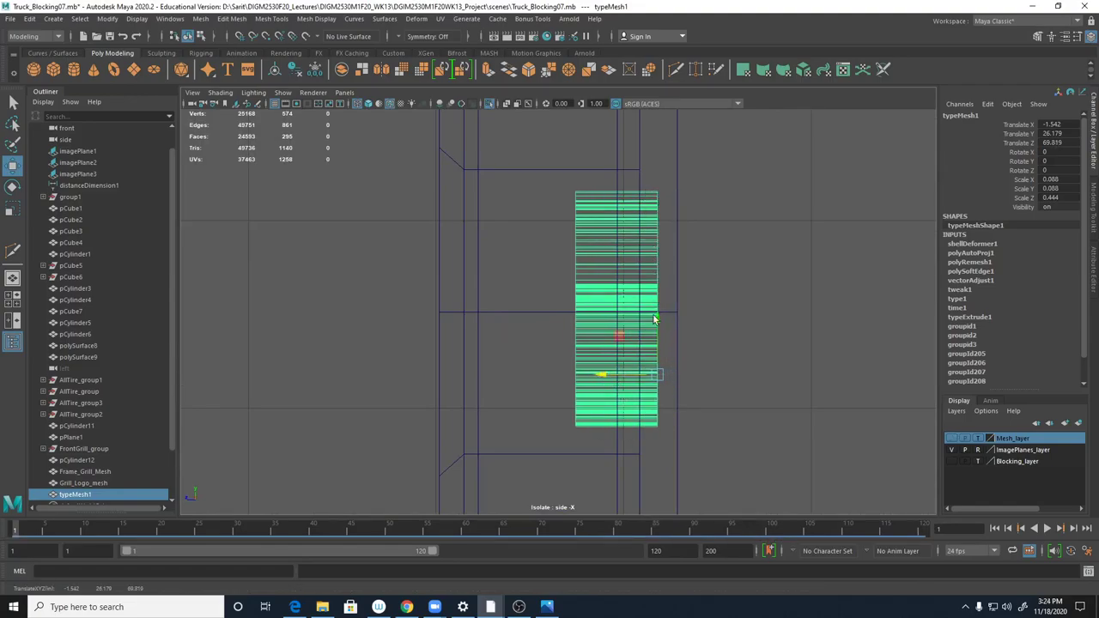
pyautogui.moveTo(599, 379); pyautogui.dragTo(598, 379)
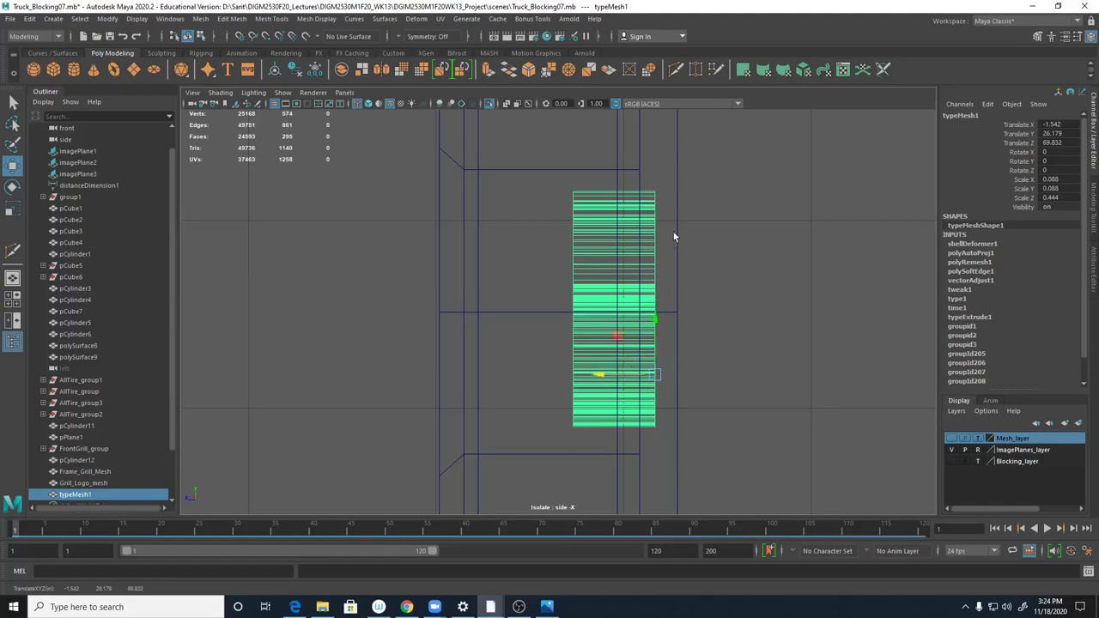
# - Nudge the Ford text slightly back to Translate Z 69.797 while checking its depth in the perspective wireframe
pyautogui.press('space')
pyautogui.press('space')
pyautogui.moveTo(730, 217)
pyautogui.keyDown('alt'); pyautogui.mouseDown()
pyautogui.moveTo(739, 226)
pyautogui.moveTo(730, 234)
pyautogui.moveTo(730, 220)
pyautogui.mouseUp(); pyautogui.keyUp('alt')
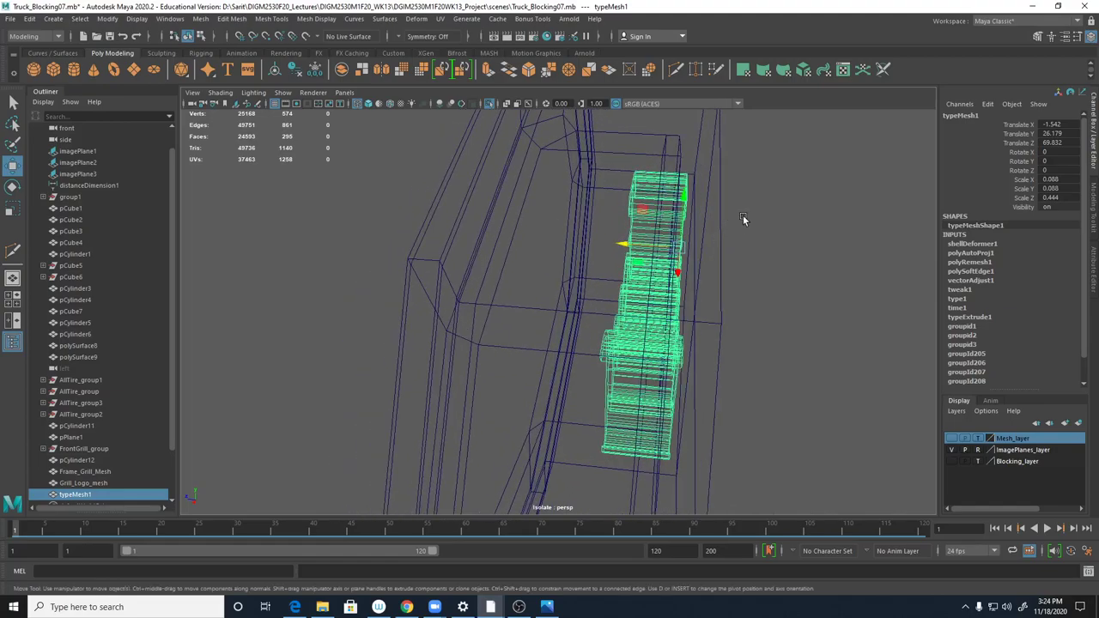
pyautogui.keyDown('alt'); pyautogui.moveTo(719, 314); pyautogui.dragTo(710, 286); pyautogui.keyUp('alt')
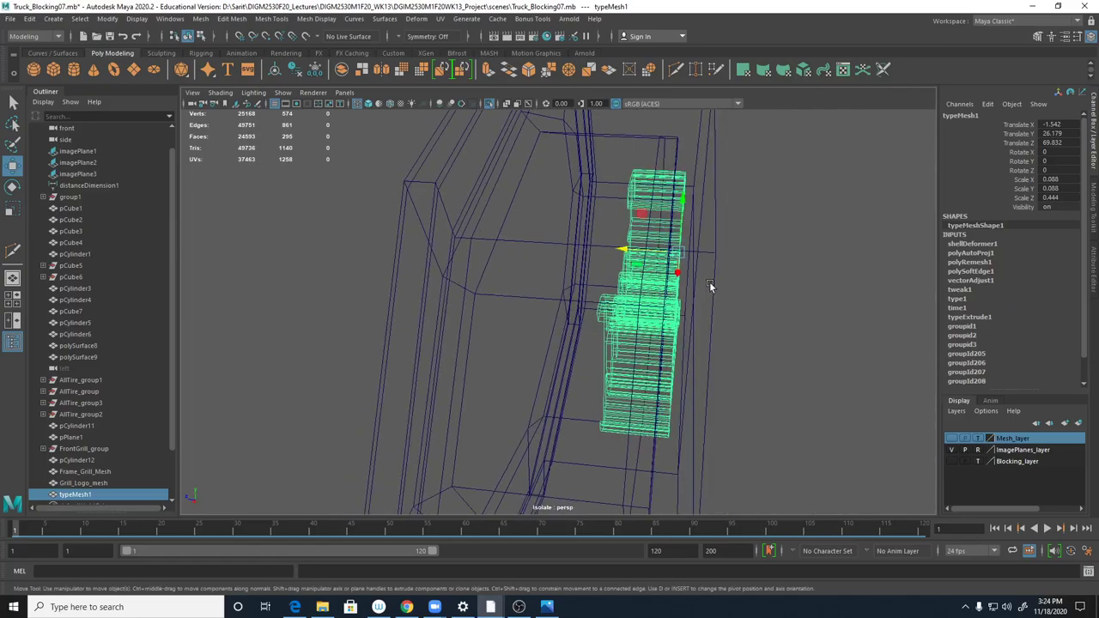
pyautogui.moveTo(621, 246)
pyautogui.mouseDown()
pyautogui.moveTo(667, 250)
pyautogui.moveTo(627, 253)
pyautogui.mouseUp()
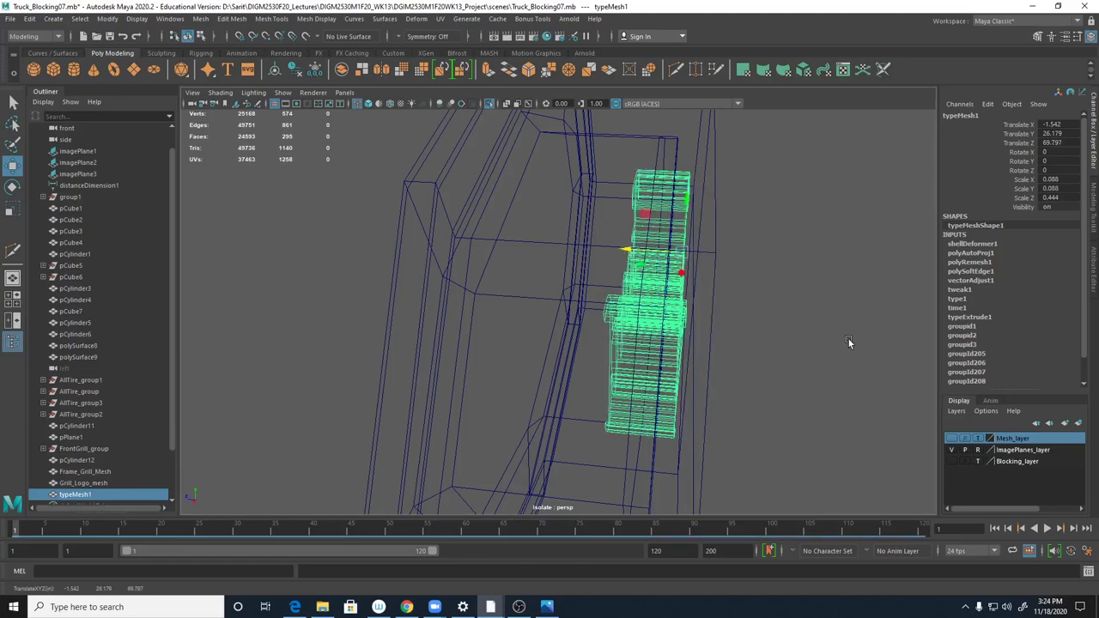
# - In shaded display, select the badge's four recessed floor faces plus the narrow face loop around them and move them along Z
pyautogui.press('5')
pyautogui.scroll(5, 747, 312)
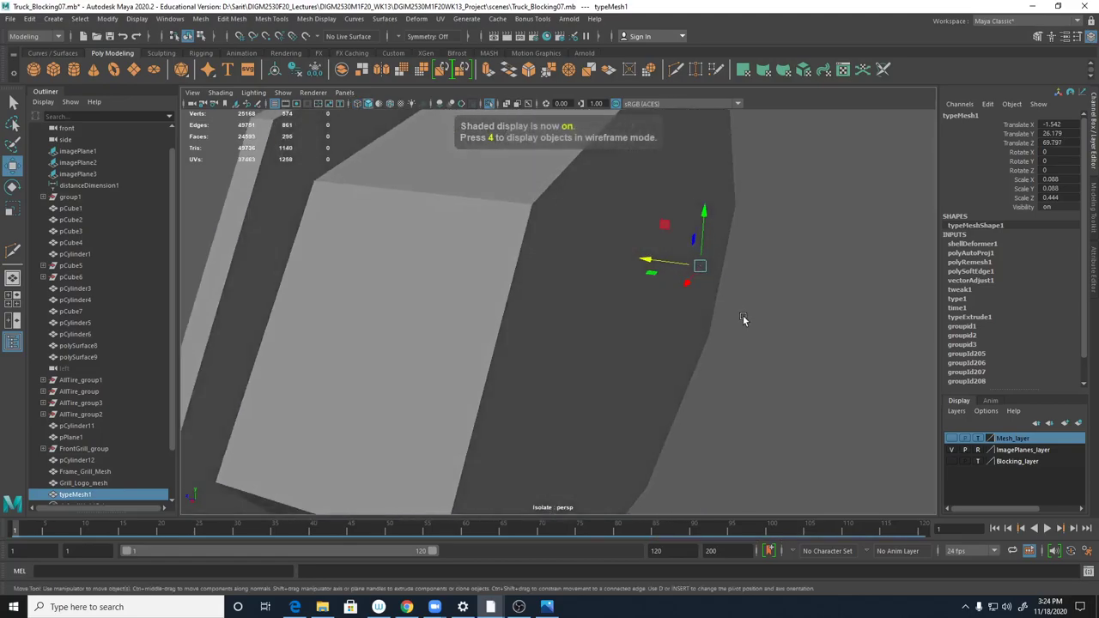
pyautogui.keyDown('alt'); pyautogui.moveTo(743, 319); pyautogui.dragTo(854, 313); pyautogui.keyUp('alt')
pyautogui.click(853, 309)
pyautogui.moveTo(858, 291); pyautogui.dragTo(861, 319, button='right')
pyautogui.click(816, 325)
pyautogui.keyDown('shift'); pyautogui.click(857, 239); pyautogui.keyUp('shift')
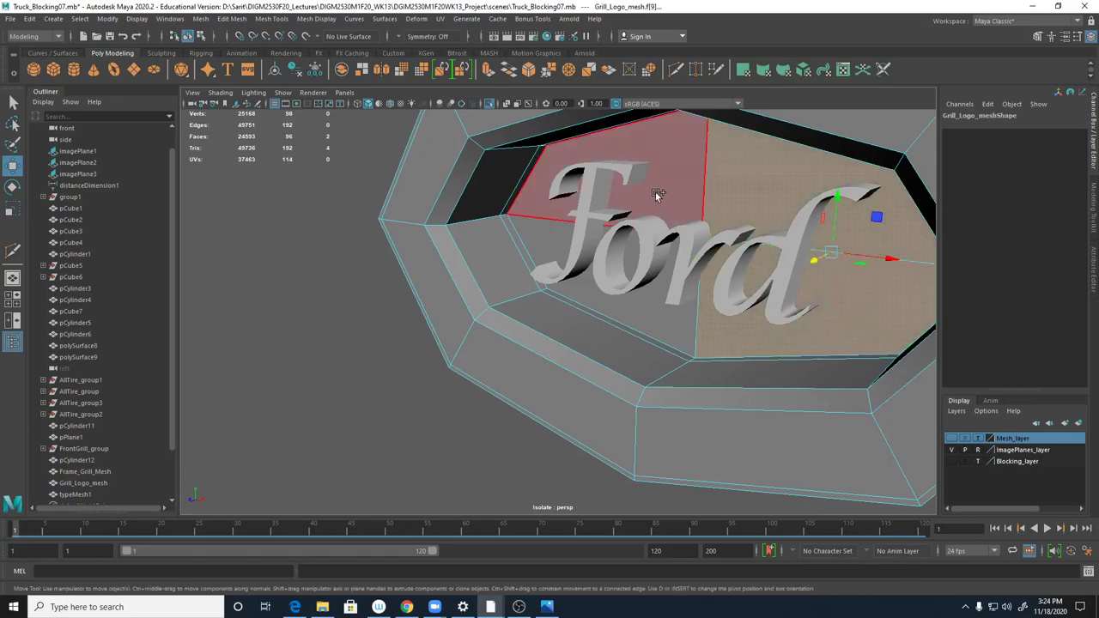
pyautogui.keyDown('shift'); pyautogui.click(655, 192); pyautogui.keyUp('shift')
pyautogui.keyDown('shift'); pyautogui.click(640, 316); pyautogui.keyUp('shift')
pyautogui.keyDown('shift'); pyautogui.click(635, 331); pyautogui.keyUp('shift')
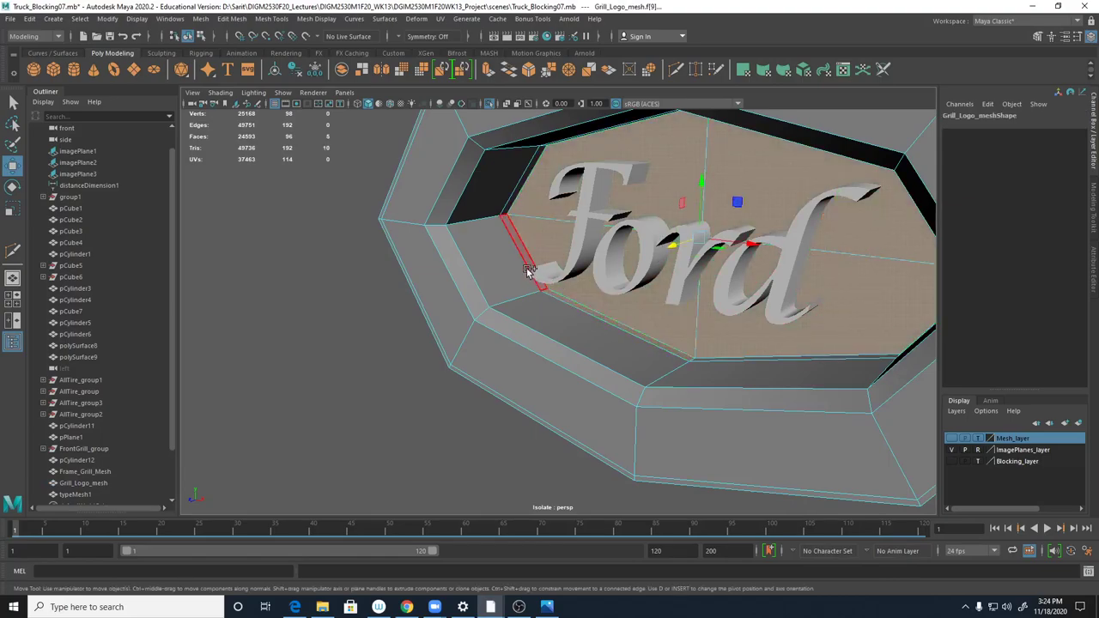
pyautogui.keyDown('shift'); pyautogui.doubleClick(530, 262); pyautogui.keyUp('shift')
pyautogui.moveTo(673, 245); pyautogui.dragTo(624, 304)
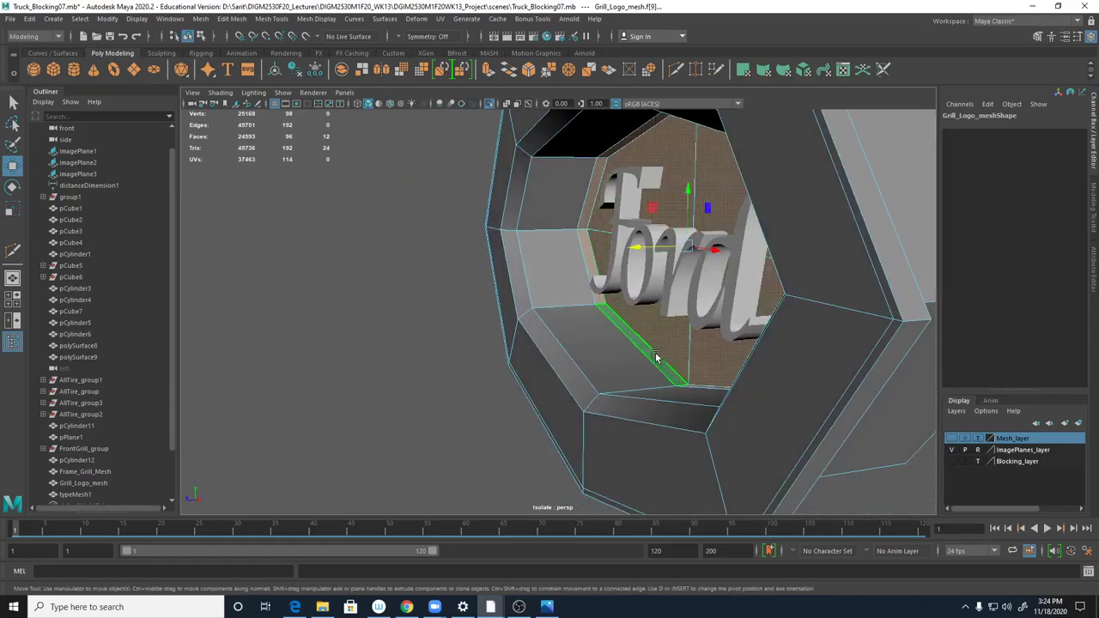
# - Return the badge to object mode and delete the Ford text's construction history
pyautogui.keyDown('alt'); pyautogui.moveTo(707, 365); pyautogui.dragTo(808, 363); pyautogui.keyUp('alt')
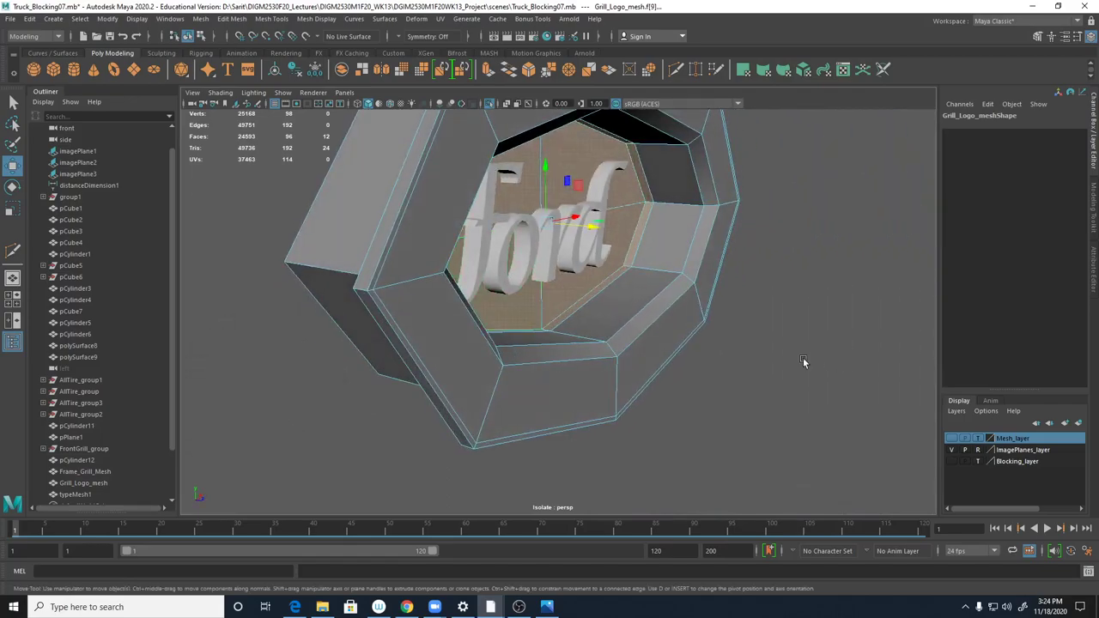
pyautogui.click(779, 371)
pyautogui.moveTo(595, 204); pyautogui.dragTo(629, 185, button='right')
pyautogui.click(851, 317)
pyautogui.keyDown('alt'); pyautogui.moveTo(795, 364); pyautogui.dragTo(753, 358); pyautogui.keyUp('alt')
pyautogui.click(736, 257)
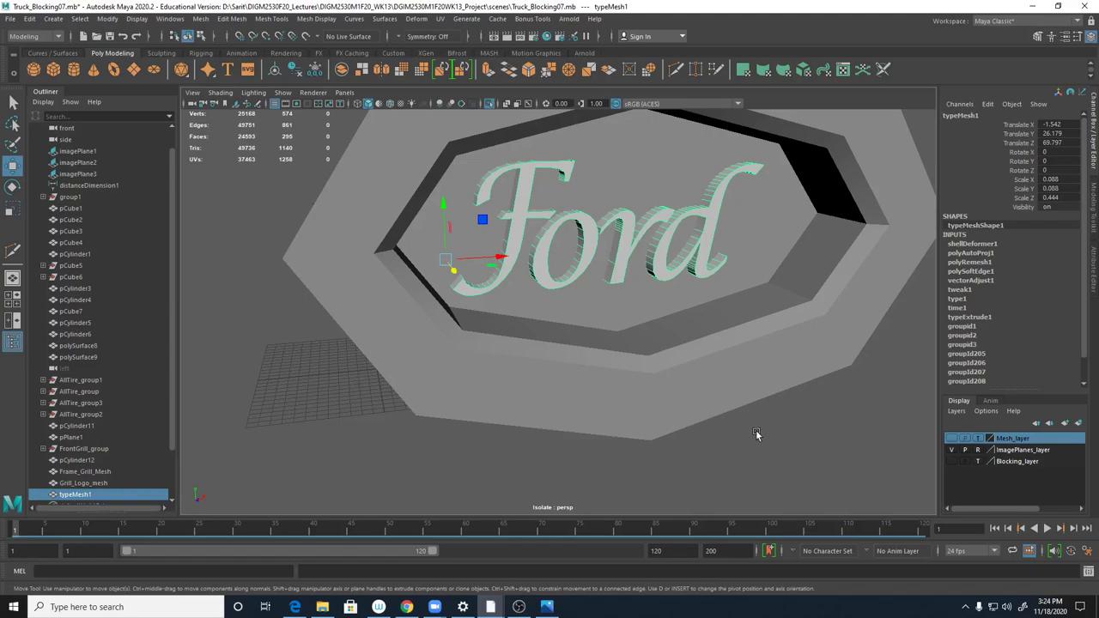
pyautogui.hotkey('alt', 'shift', 'd')
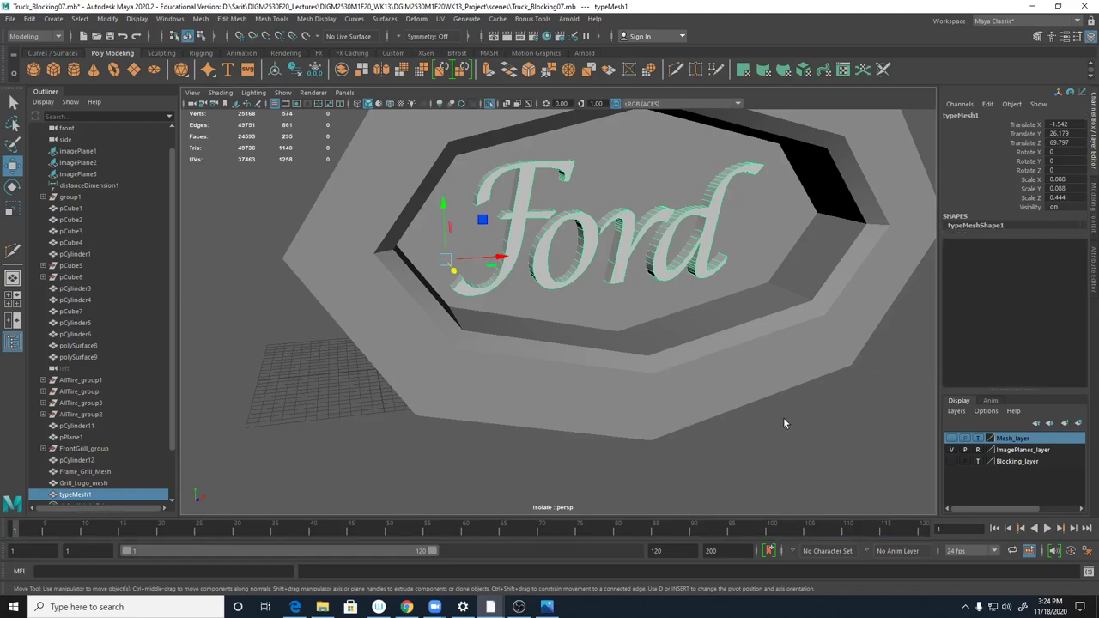
# - Centre the Ford text in the recess at Translate X -1.417 and enlarge it uniformly to 0.09 scale, 0.455 in Z
pyautogui.keyDown('alt'); pyautogui.moveTo(785, 419); pyautogui.dragTo(756, 422); pyautogui.keyUp('alt')
pyautogui.moveTo(531, 256); pyautogui.dragTo(543, 256)
pyautogui.press('space')
pyautogui.press('space')
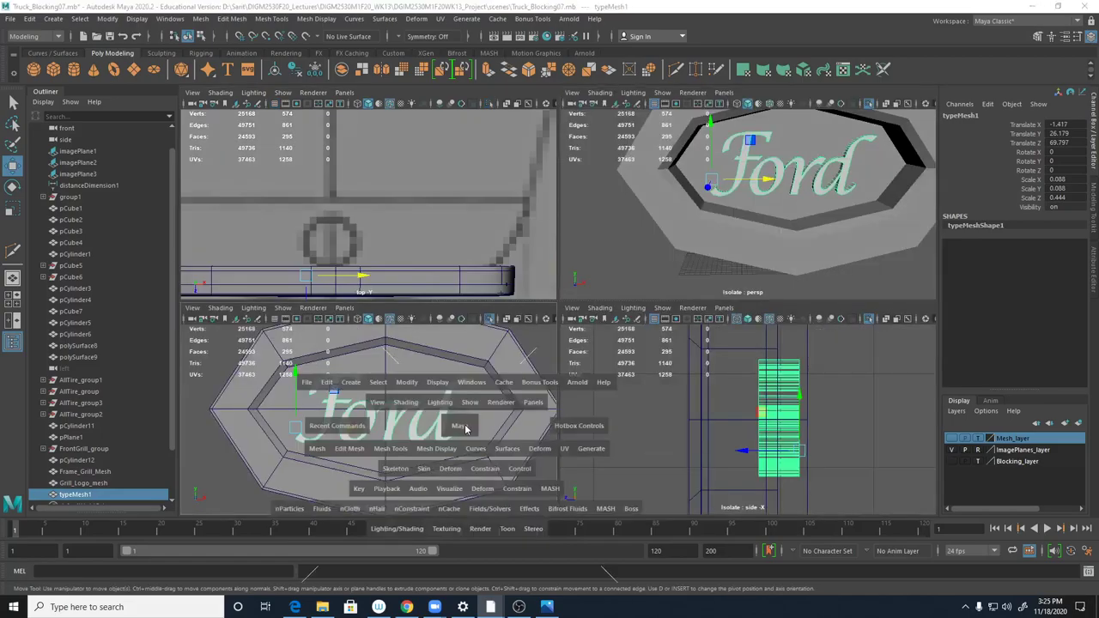
pyautogui.moveTo(468, 329); pyautogui.dragTo(476, 332)
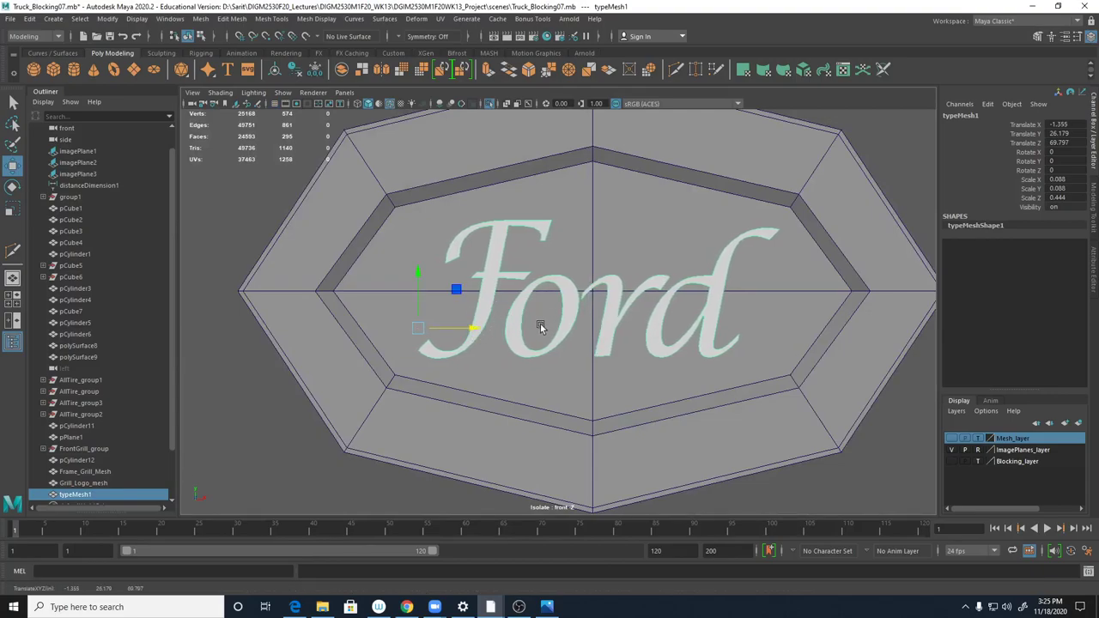
pyautogui.moveTo(417, 328); pyautogui.dragTo(471, 332)
pyautogui.press('w')
pyautogui.click(874, 445)
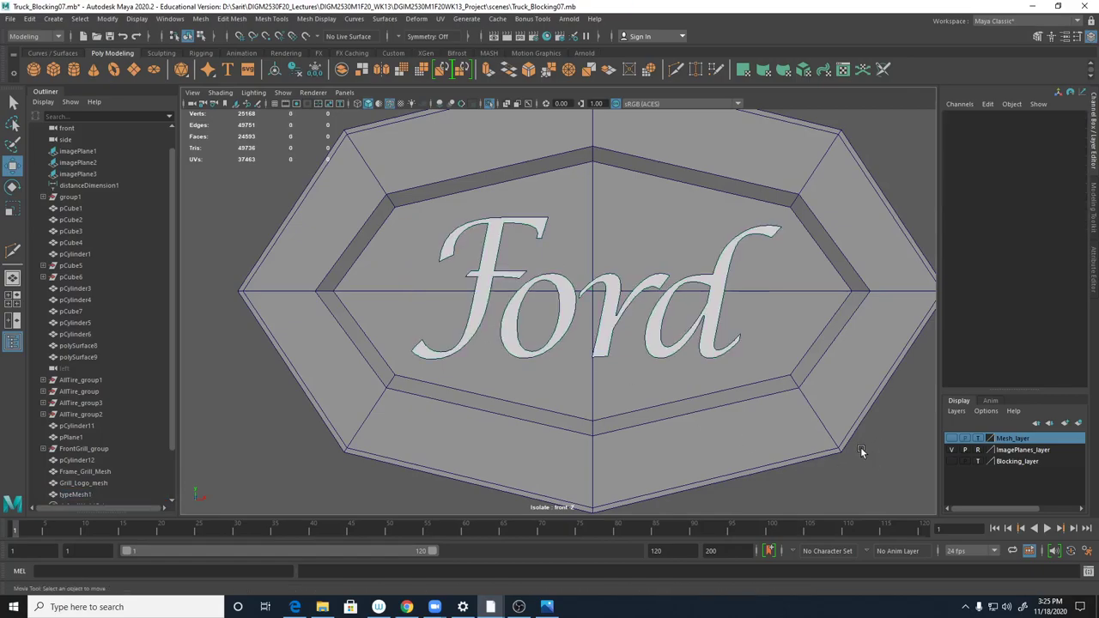
# - Select the badge and then the Ford text, and carve the lettering out of the badge with a Boolean Difference
pyautogui.press('space')
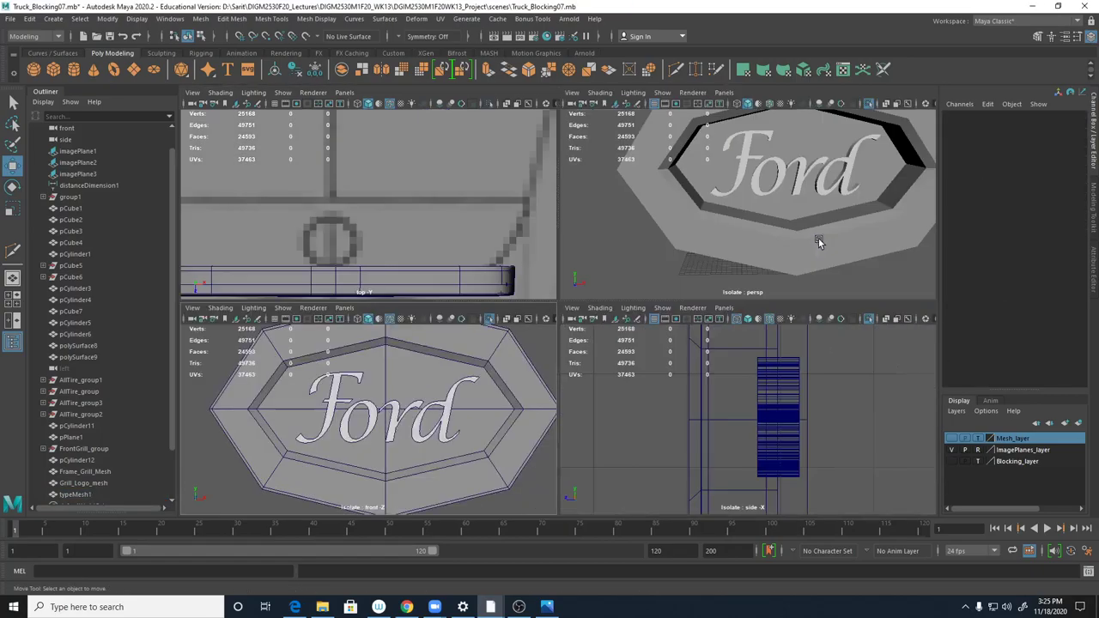
pyautogui.press('space')
pyautogui.keyDown('alt'); pyautogui.moveTo(709, 268); pyautogui.dragTo(623, 316); pyautogui.keyUp('alt')
pyautogui.keyDown('alt'); pyautogui.moveTo(623, 316); pyautogui.dragTo(628, 341, button='middle'); pyautogui.keyUp('alt')
pyautogui.keyDown('alt'); pyautogui.moveTo(628, 341); pyautogui.dragTo(655, 333, button='right'); pyautogui.keyUp('alt')
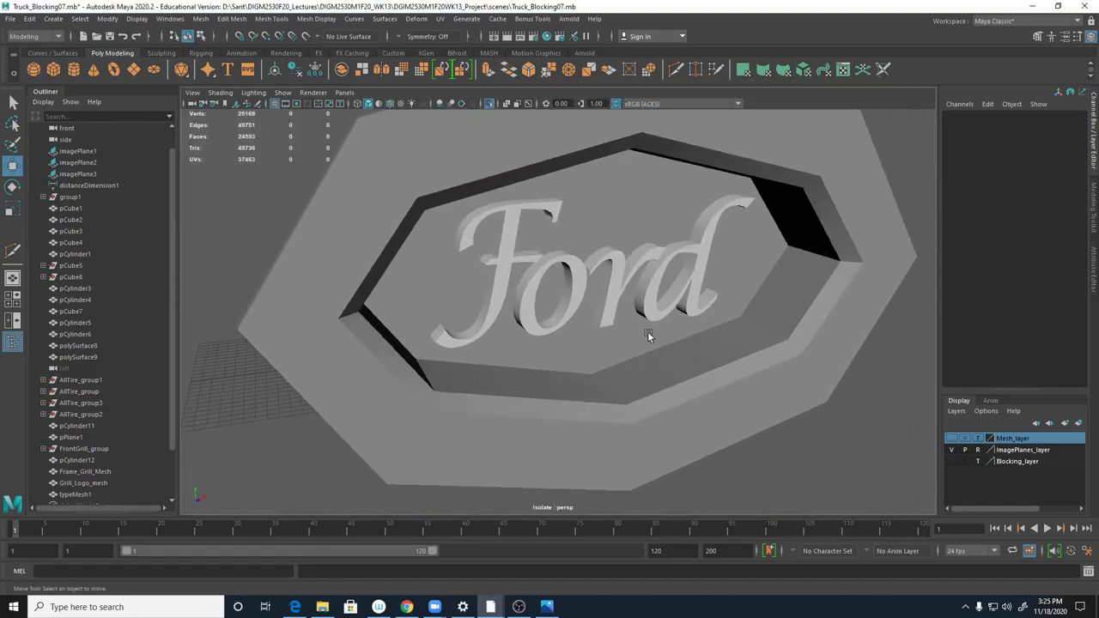
pyautogui.click(606, 273)
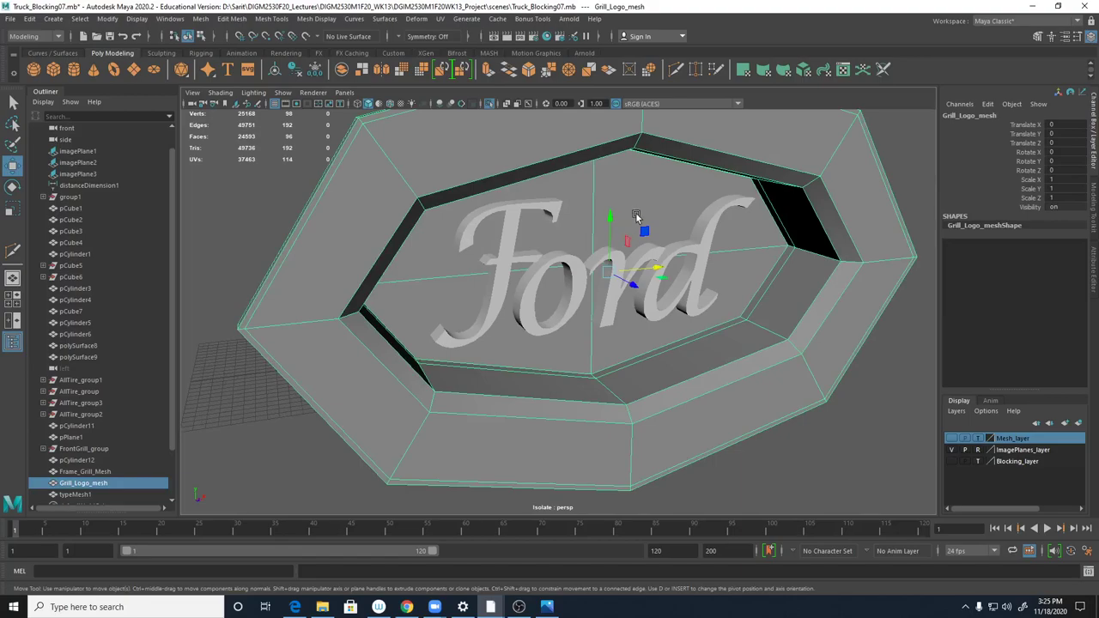
pyautogui.press('q')
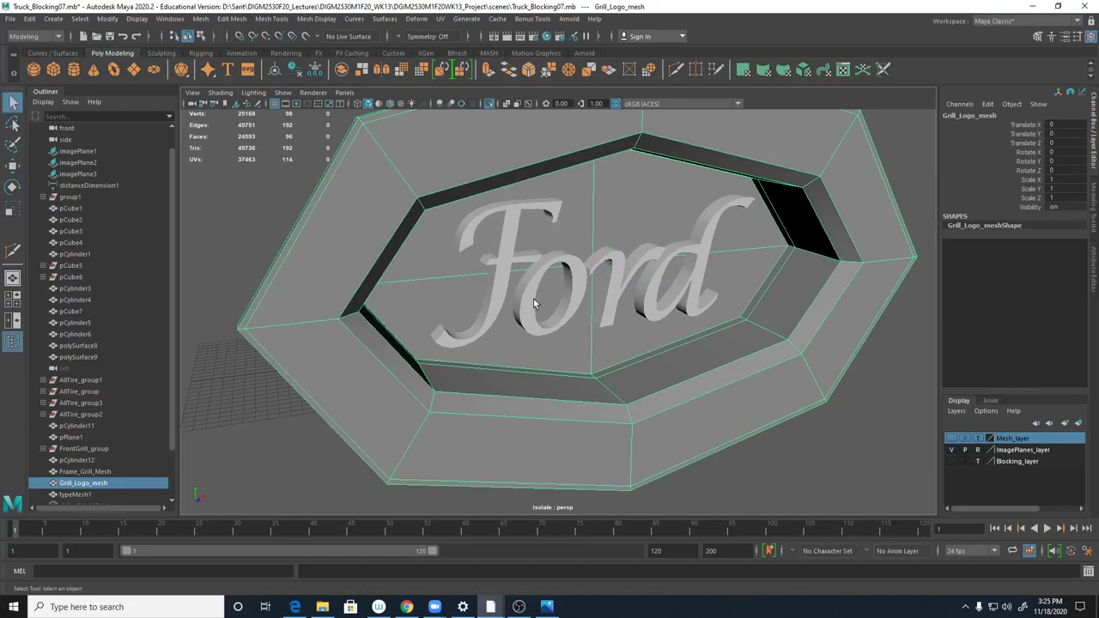
pyautogui.keyDown('shift'); pyautogui.click(533, 334); pyautogui.keyUp('shift')
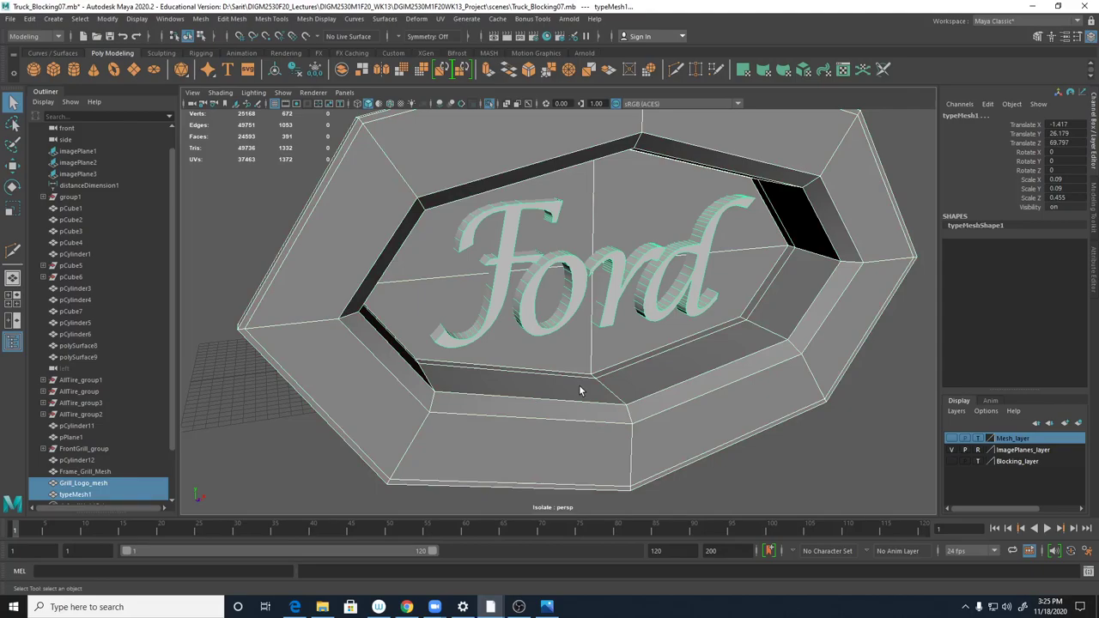
pyautogui.click(243, 21)
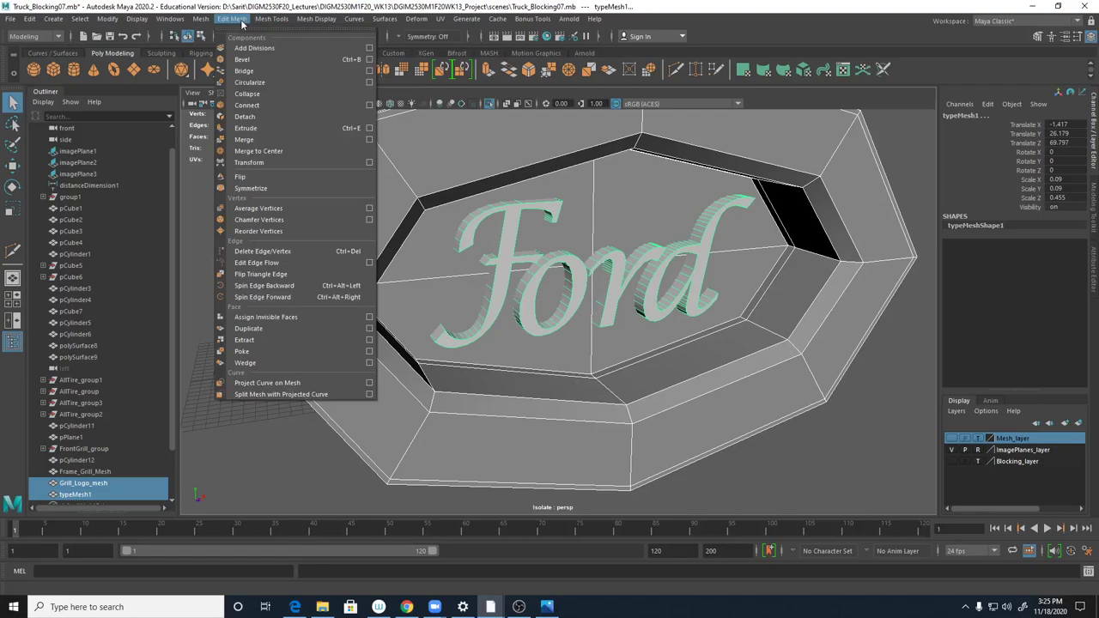
pyautogui.moveTo(201, 19)
pyautogui.moveTo(229, 48)
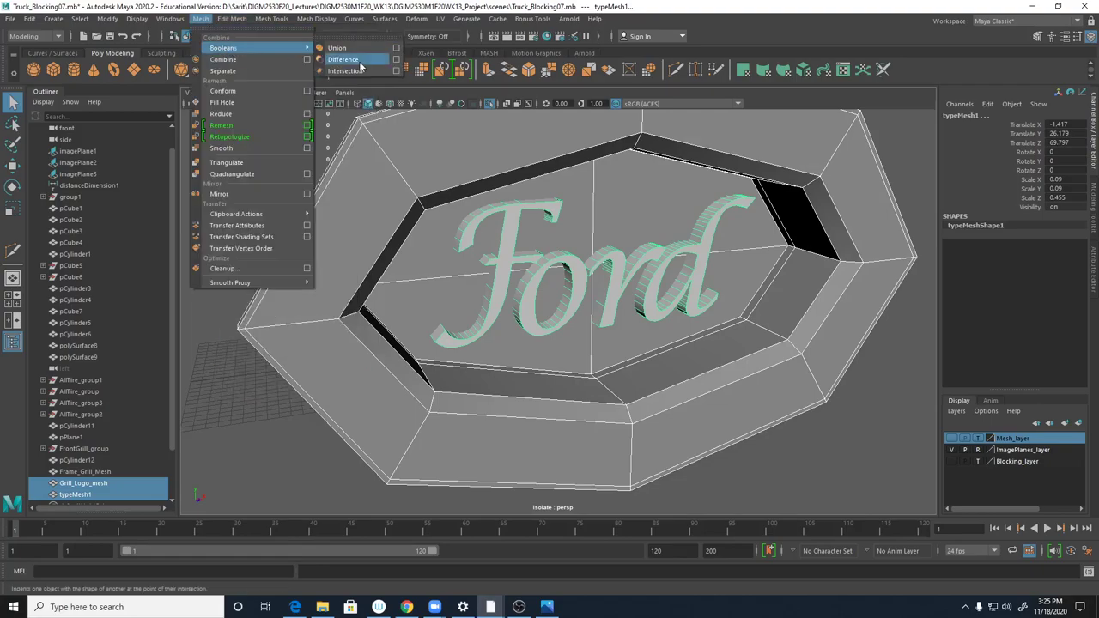
pyautogui.click(347, 60)
pyautogui.moveTo(801, 456)
pyautogui.keyDown('alt'); pyautogui.mouseDown()
pyautogui.moveTo(796, 439)
pyautogui.moveTo(764, 422)
pyautogui.moveTo(721, 444)
pyautogui.moveTo(726, 454)
pyautogui.moveTo(810, 455)
pyautogui.mouseUp(); pyautogui.keyUp('alt')
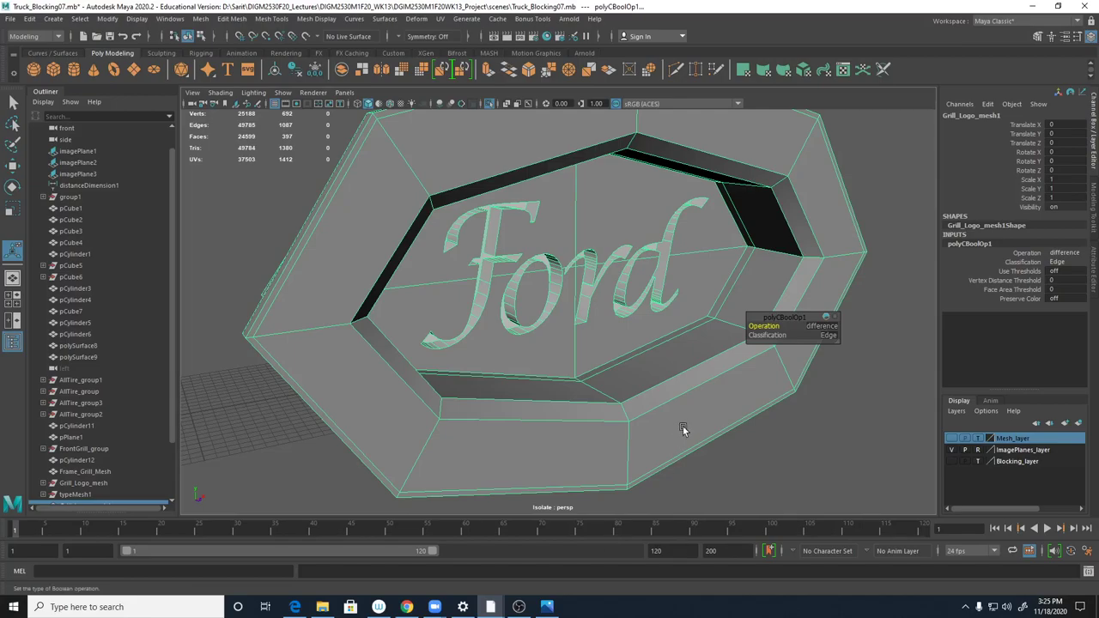
pyautogui.keyDown('alt'); pyautogui.moveTo(693, 351); pyautogui.dragTo(704, 292); pyautogui.keyUp('alt')
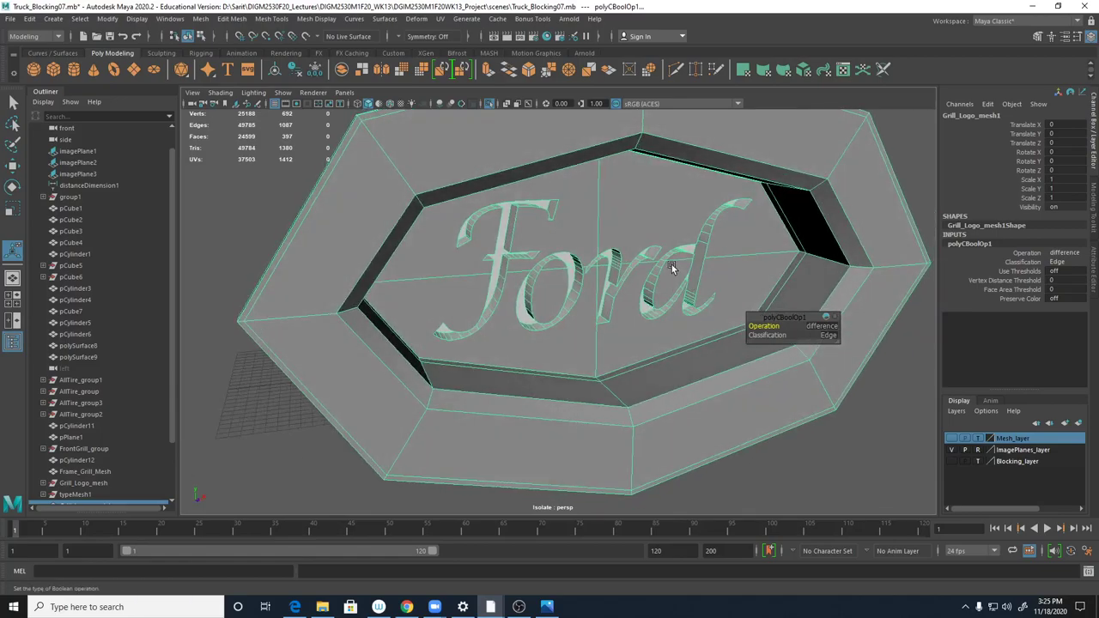
# - Run Cleanup on the carved badge to tessellate faces with more than 4 sides, then return to object mode
pyautogui.keyDown('shift'); pyautogui.rightClick(713, 285); pyautogui.keyUp('shift')
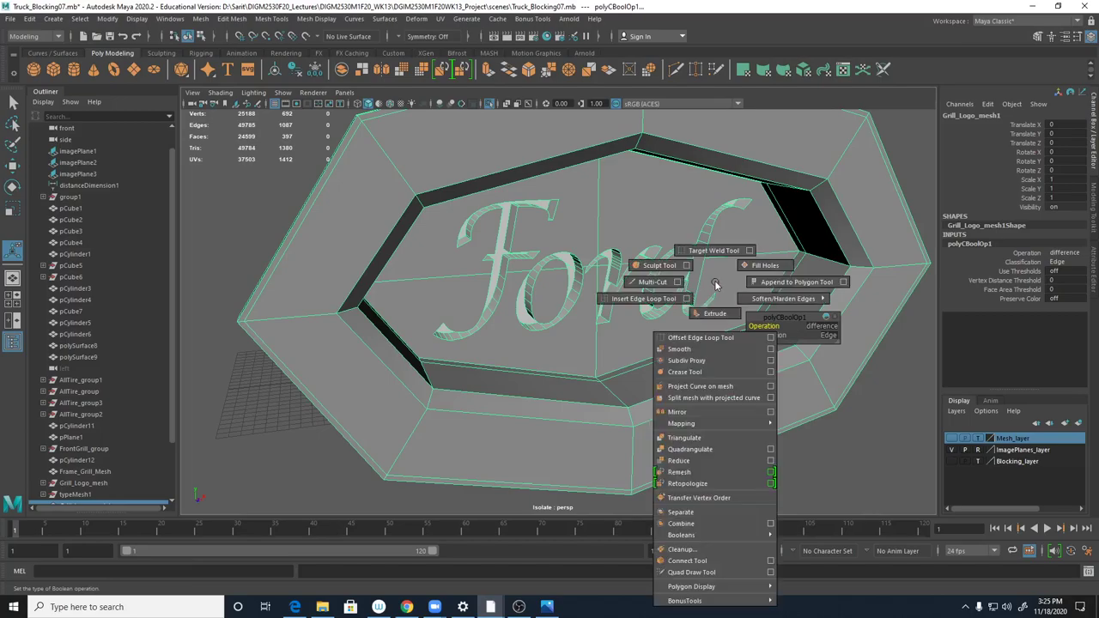
pyautogui.click(698, 550)
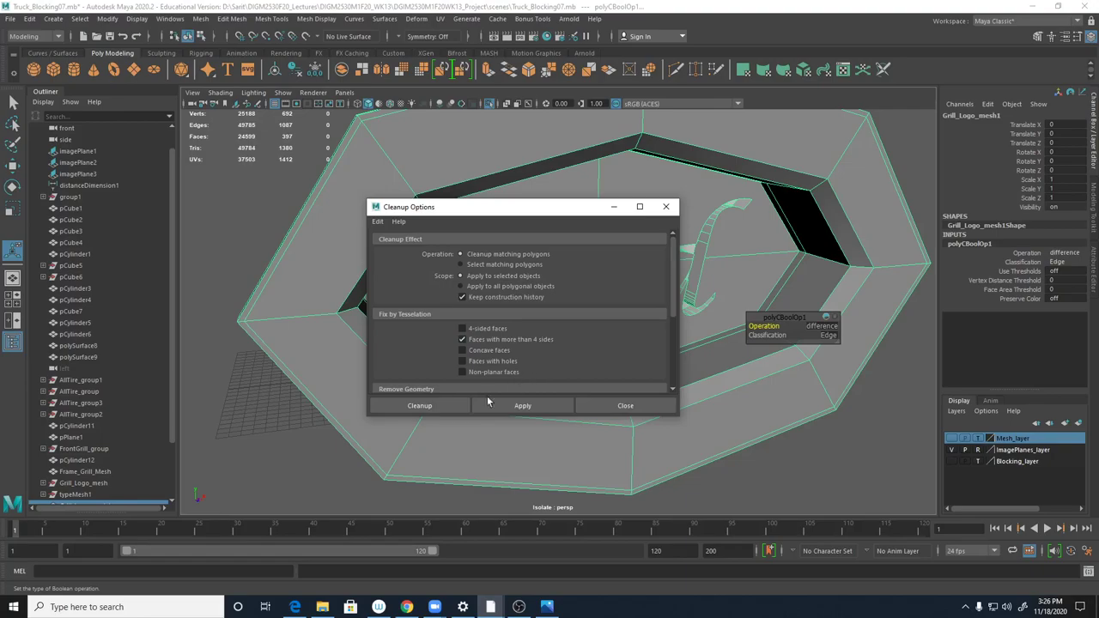
pyautogui.click(439, 404)
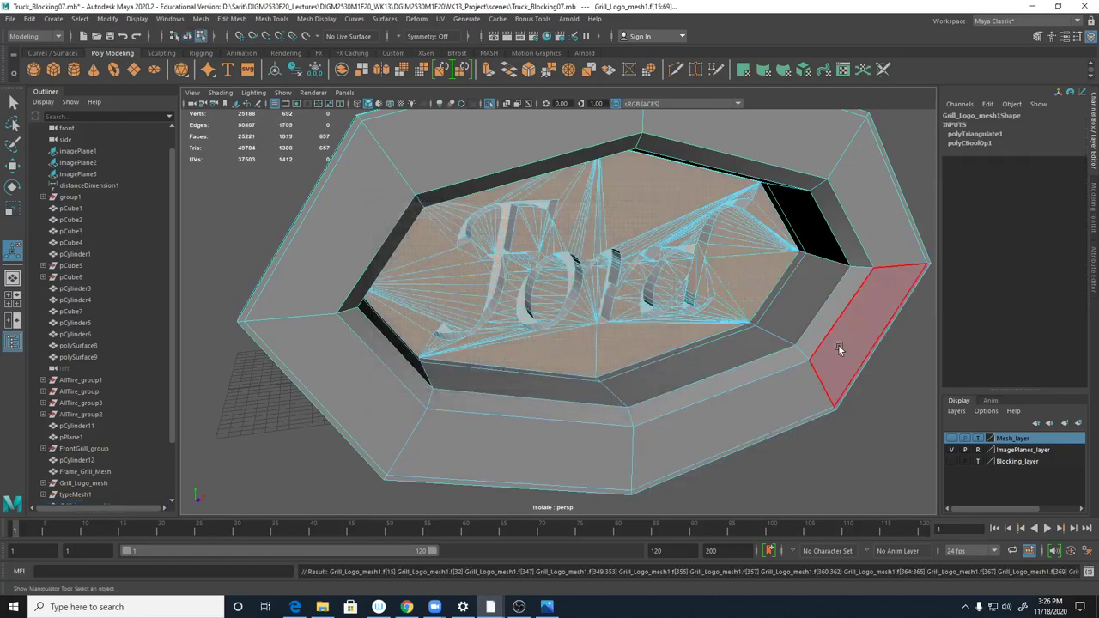
pyautogui.moveTo(727, 263); pyautogui.dragTo(792, 246, button='right')
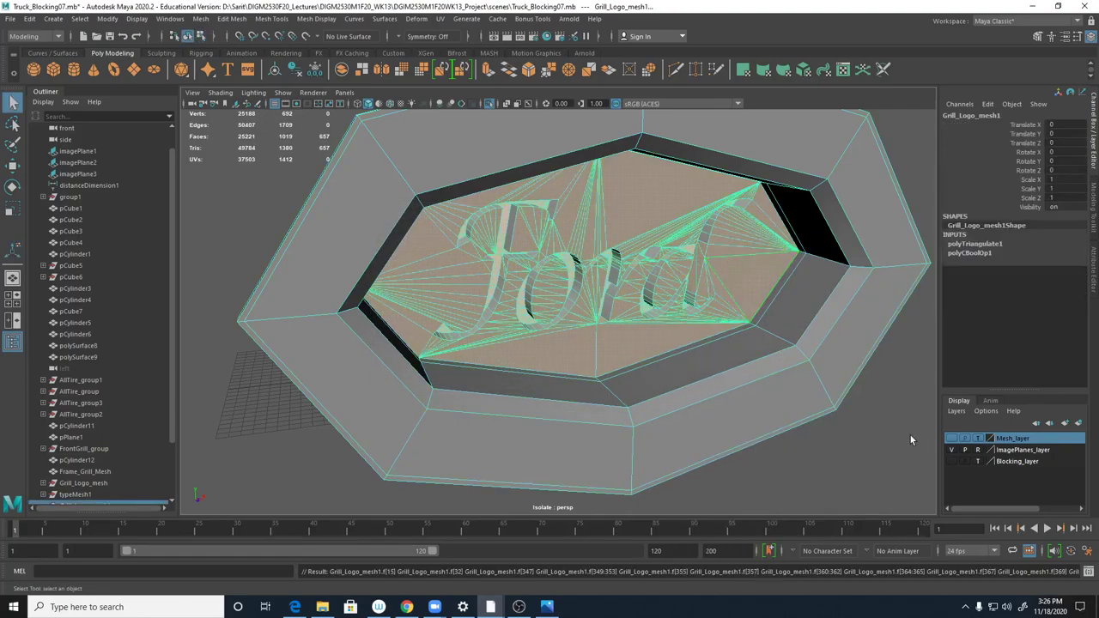
# - Assign the existing lambert1 material to the carved badge
pyautogui.click(912, 440)
pyautogui.keyDown('alt'); pyautogui.moveTo(822, 461); pyautogui.dragTo(769, 454); pyautogui.keyUp('alt')
pyautogui.click(796, 303)
pyautogui.keyDown('alt'); pyautogui.moveTo(785, 333); pyautogui.dragTo(790, 367); pyautogui.keyUp('alt')
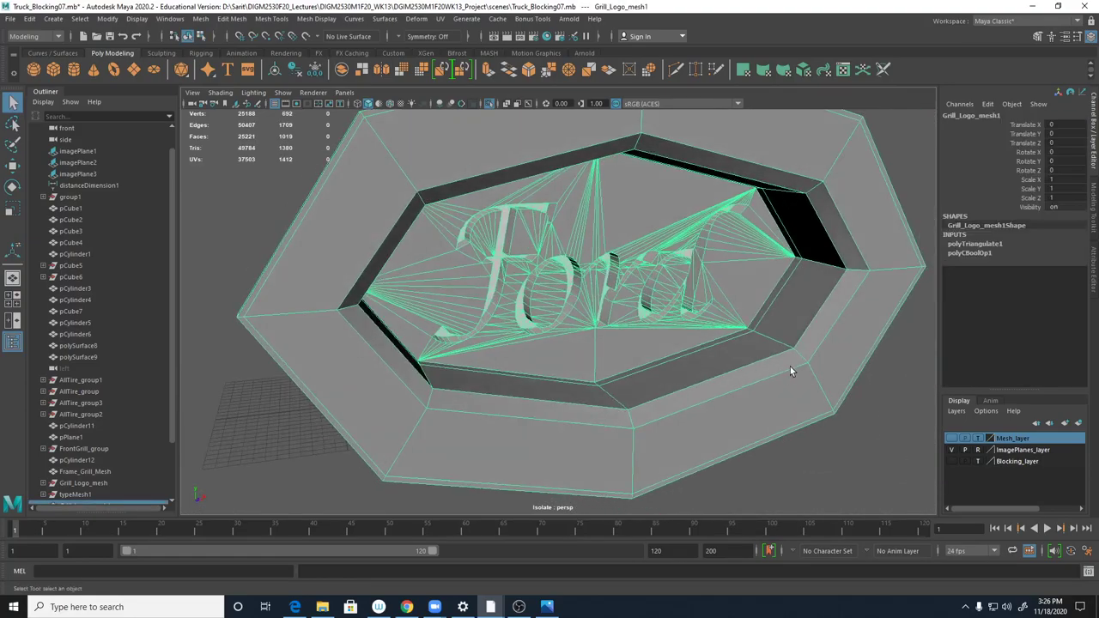
pyautogui.click(817, 460)
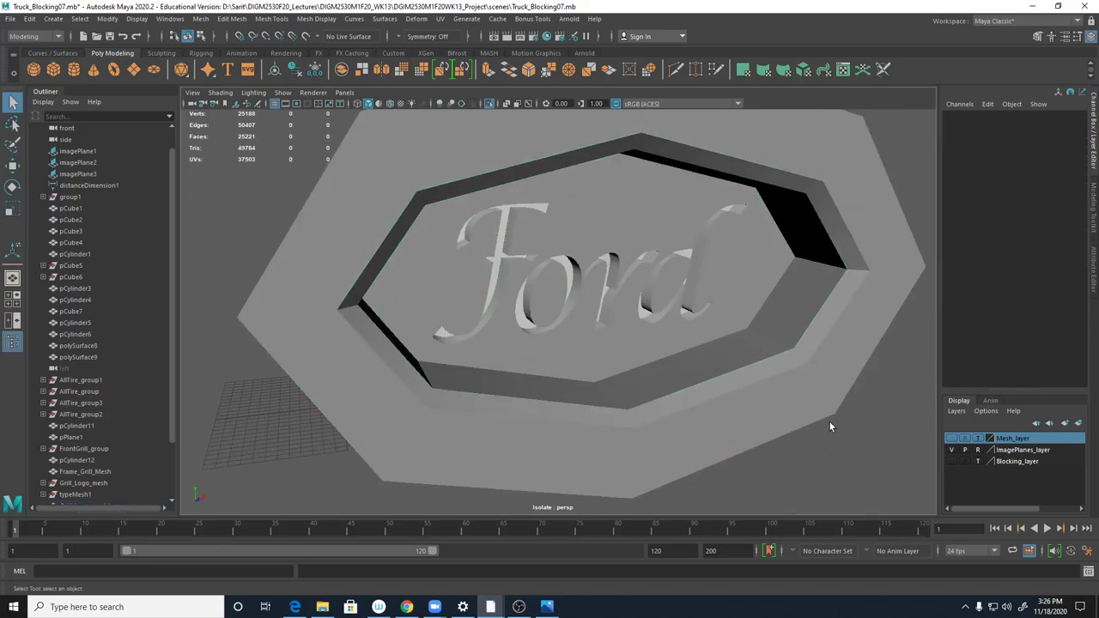
pyautogui.click(792, 286)
pyautogui.rightClick(794, 287)
pyautogui.moveTo(795, 603)
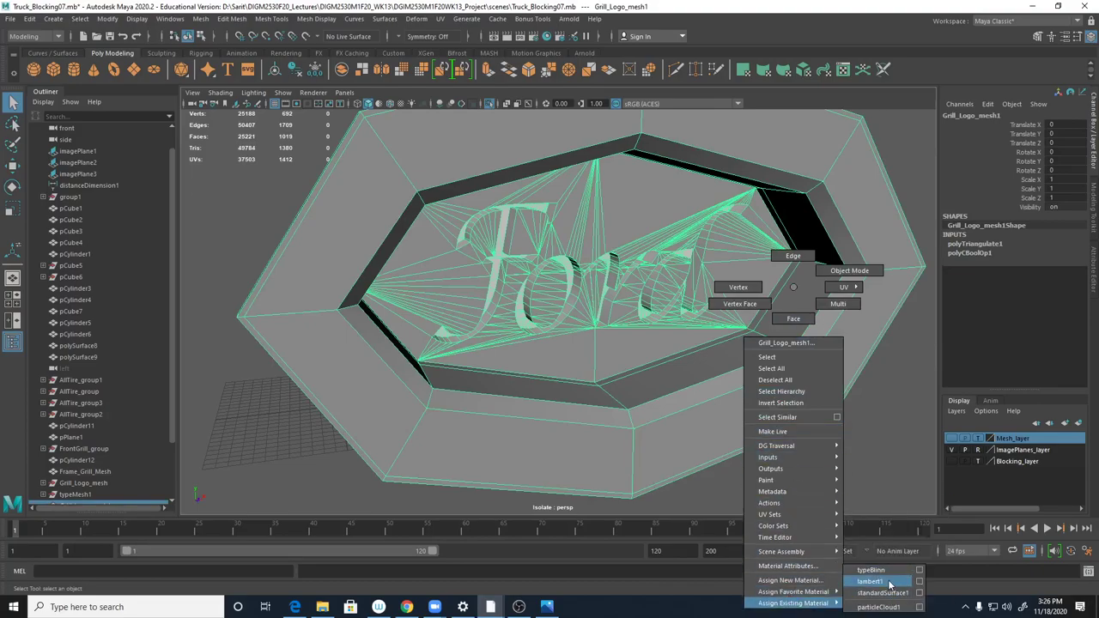
pyautogui.click(889, 585)
pyautogui.click(868, 418)
pyautogui.keyDown('alt'); pyautogui.moveTo(852, 461); pyautogui.dragTo(854, 429); pyautogui.keyUp('alt')
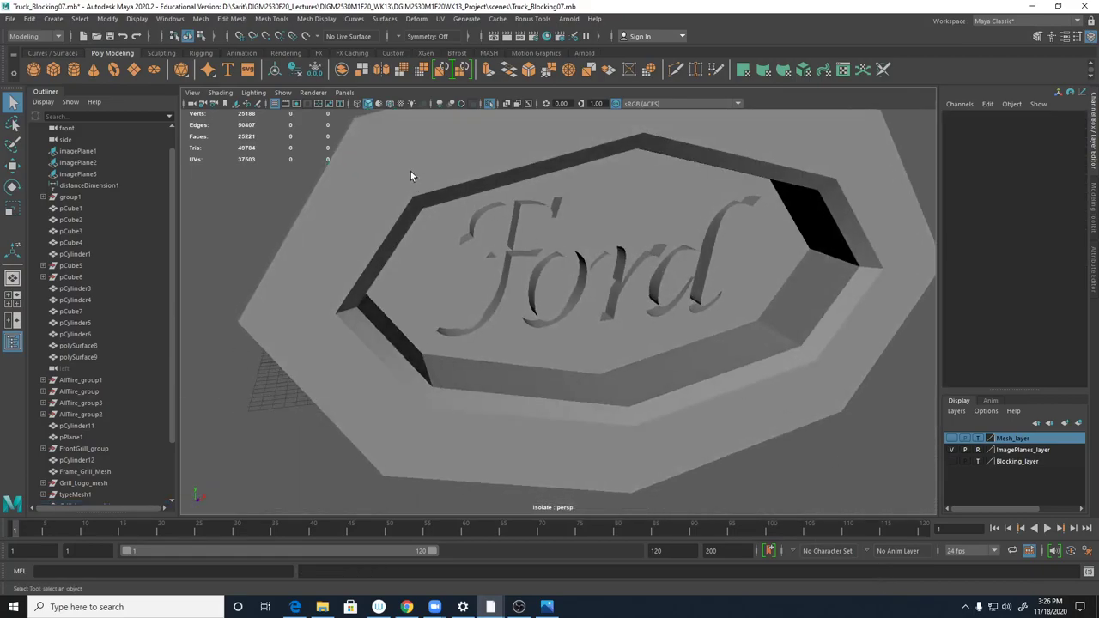
# - Turn on wireframe on shaded and preview the carved badge smoothed to check the shading around the lettering
pyautogui.click(390, 104)
pyautogui.moveTo(718, 344)
pyautogui.keyDown('alt'); pyautogui.mouseDown()
pyautogui.moveTo(662, 323)
pyautogui.moveTo(642, 339)
pyautogui.mouseUp(); pyautogui.keyUp('alt')
pyautogui.moveTo(674, 292)
pyautogui.keyDown('alt'); pyautogui.mouseDown()
pyautogui.moveTo(657, 302)
pyautogui.moveTo(675, 312)
pyautogui.mouseUp(); pyautogui.keyUp('alt')
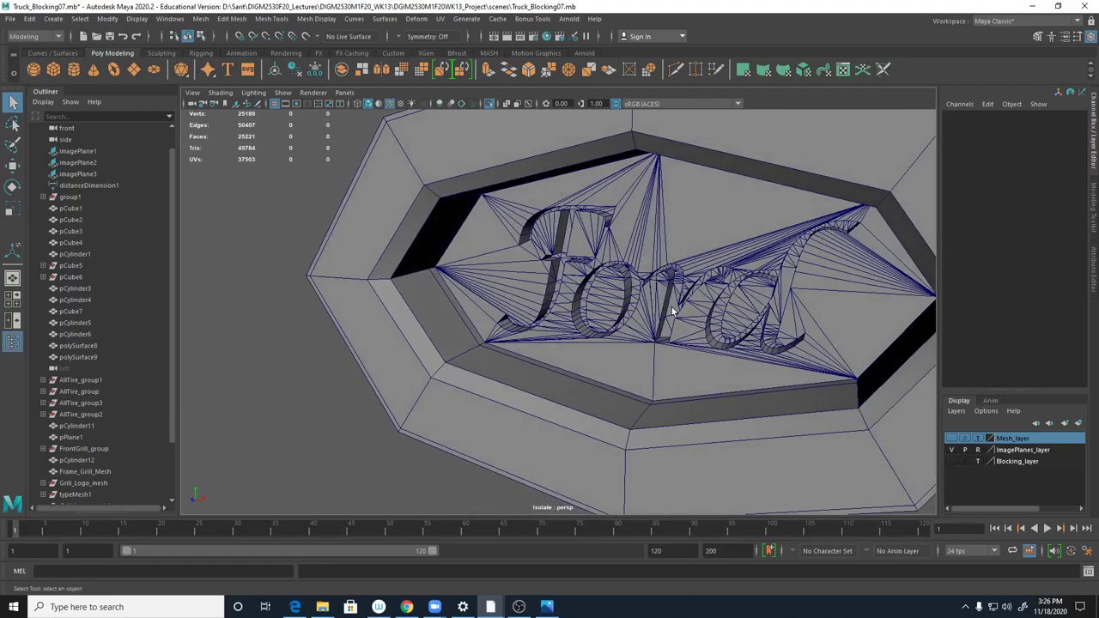
pyautogui.click(650, 243)
pyautogui.press('3')
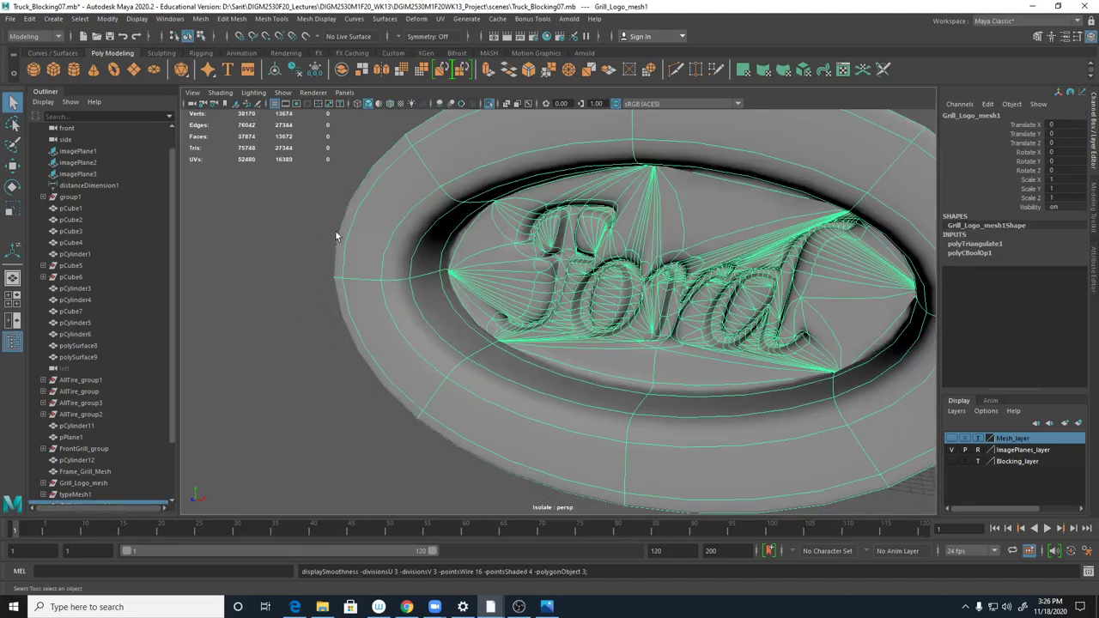
pyautogui.click(315, 428)
pyautogui.keyDown('alt'); pyautogui.moveTo(315, 427); pyautogui.dragTo(372, 453); pyautogui.keyUp('alt')
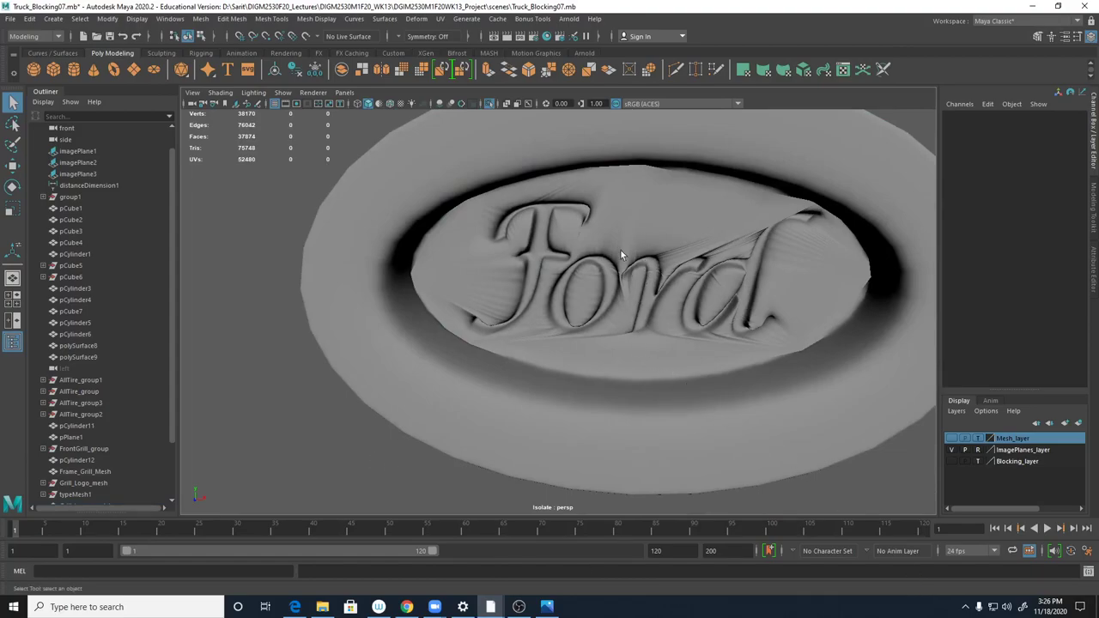
# - Turn off the badge's smooth preview and examine the carved faces and wall depth of the Ford lettering
pyautogui.click(595, 248)
pyautogui.scroll(5, 602, 253)
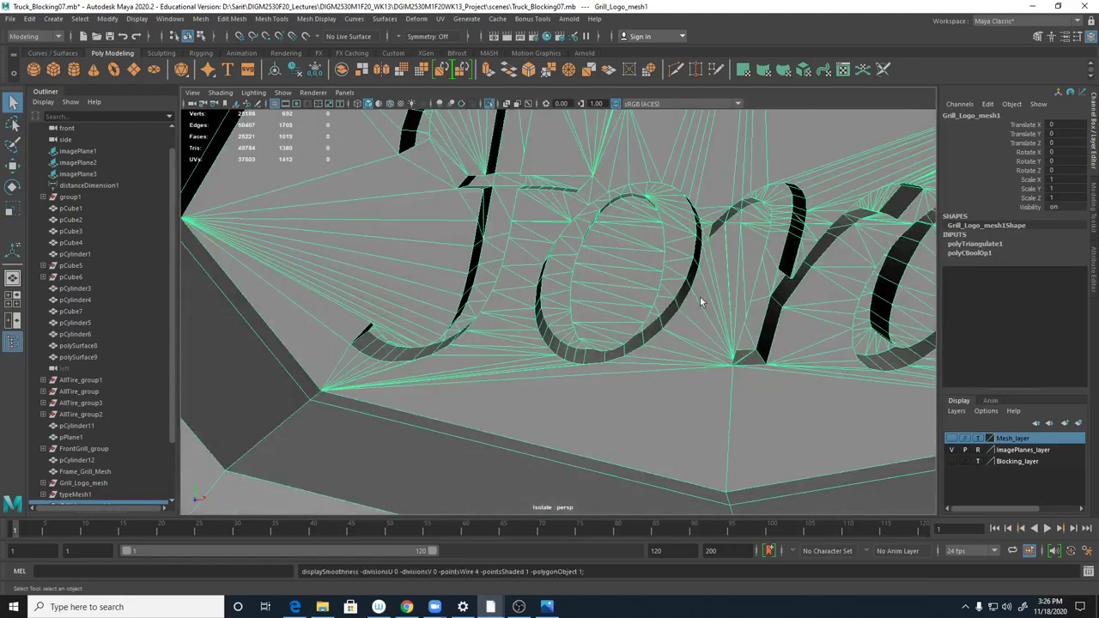
pyautogui.keyDown('alt'); pyautogui.moveTo(618, 262); pyautogui.dragTo(572, 203); pyautogui.keyUp('alt')
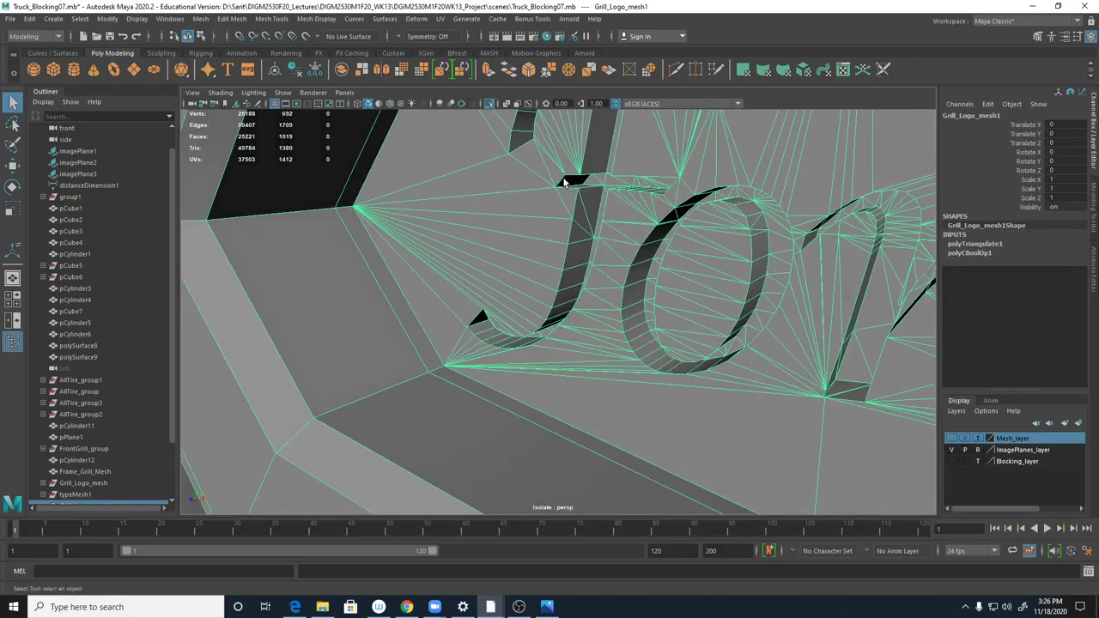
pyautogui.keyDown('alt'); pyautogui.moveTo(584, 254); pyautogui.dragTo(558, 266); pyautogui.keyUp('alt')
pyautogui.rightClick(575, 220)
pyautogui.click(571, 246)
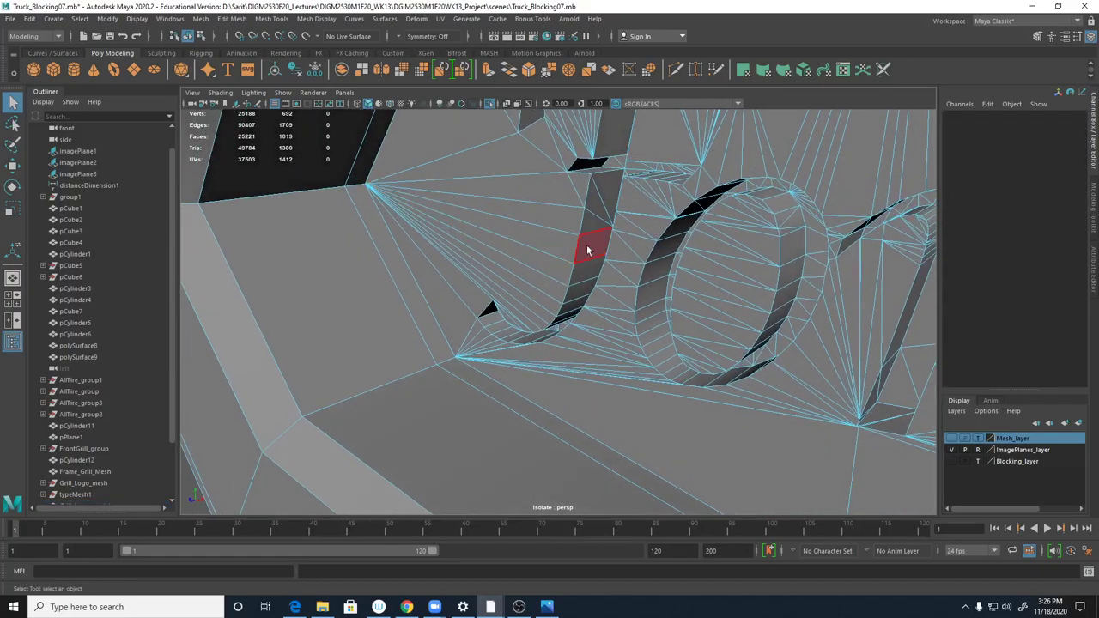
pyautogui.keyDown('alt'); pyautogui.moveTo(700, 246); pyautogui.dragTo(429, 278, button='right'); pyautogui.keyUp('alt')
pyautogui.keyDown('alt'); pyautogui.moveTo(488, 310); pyautogui.dragTo(550, 247); pyautogui.keyUp('alt')
pyautogui.moveTo(551, 248); pyautogui.dragTo(546, 151, button='right')
pyautogui.keyDown('alt'); pyautogui.moveTo(547, 151); pyautogui.dragTo(507, 331); pyautogui.keyUp('alt')
pyautogui.keyDown('alt'); pyautogui.moveTo(679, 339); pyautogui.dragTo(561, 327, button='right'); pyautogui.keyUp('alt')
pyautogui.keyDown('alt'); pyautogui.moveTo(561, 327); pyautogui.dragTo(585, 366); pyautogui.keyUp('alt')
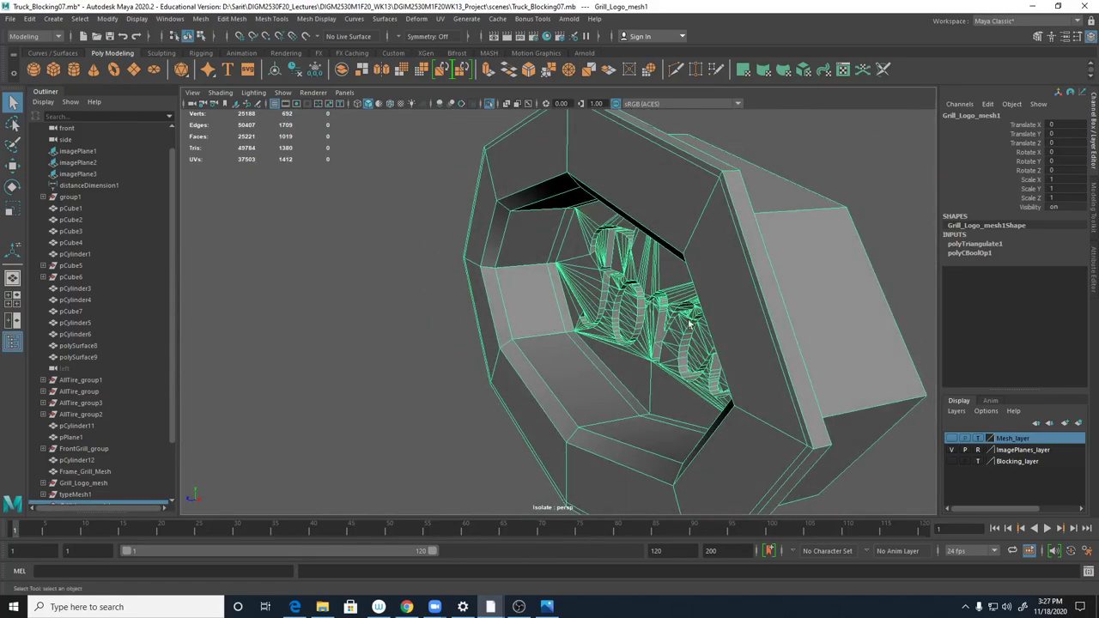
pyautogui.keyDown('alt'); pyautogui.moveTo(807, 370); pyautogui.dragTo(795, 383); pyautogui.keyUp('alt')
# - Examine the depth of the carved lettering in the side view and review the Boolean operations
pyautogui.press('space')
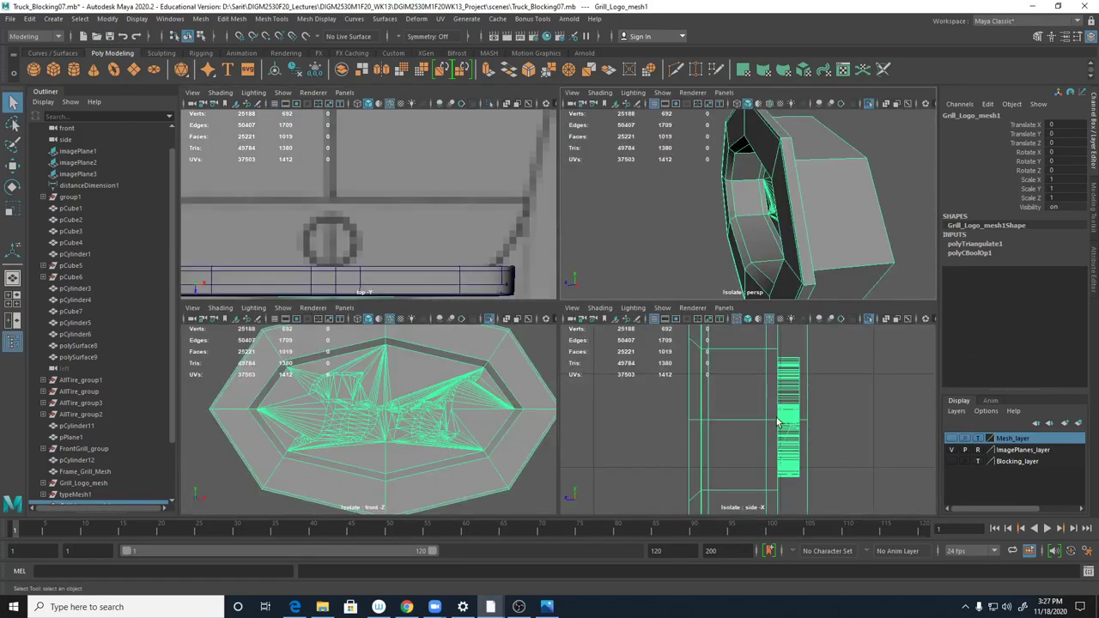
pyautogui.press('space')
pyautogui.keyDown('alt'); pyautogui.moveTo(842, 398); pyautogui.dragTo(829, 420, button='middle'); pyautogui.keyUp('alt')
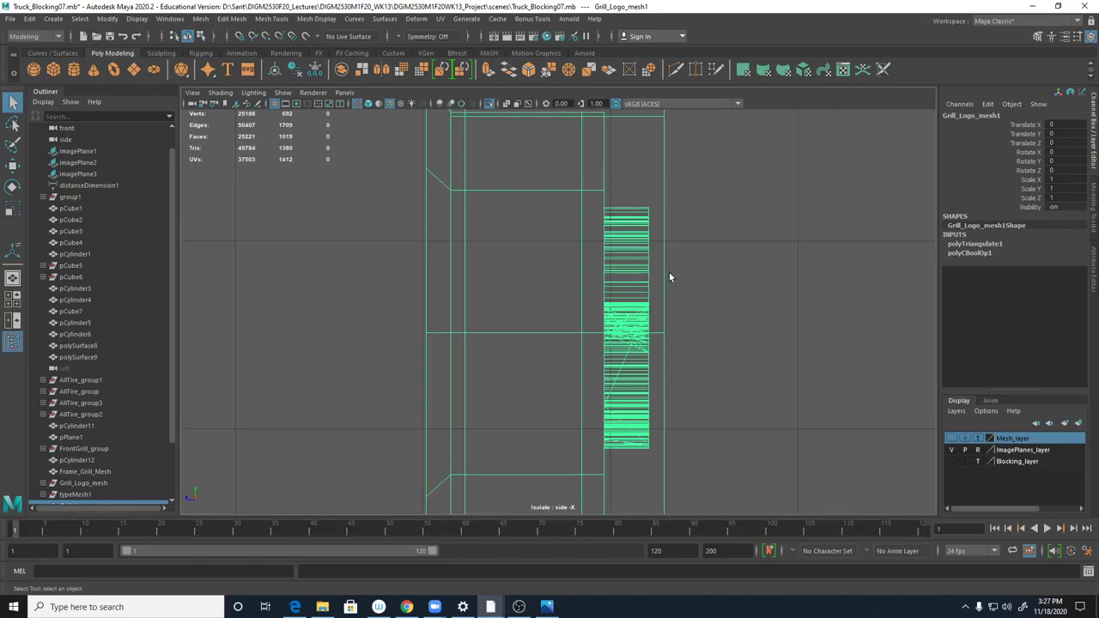
pyautogui.click(203, 21)
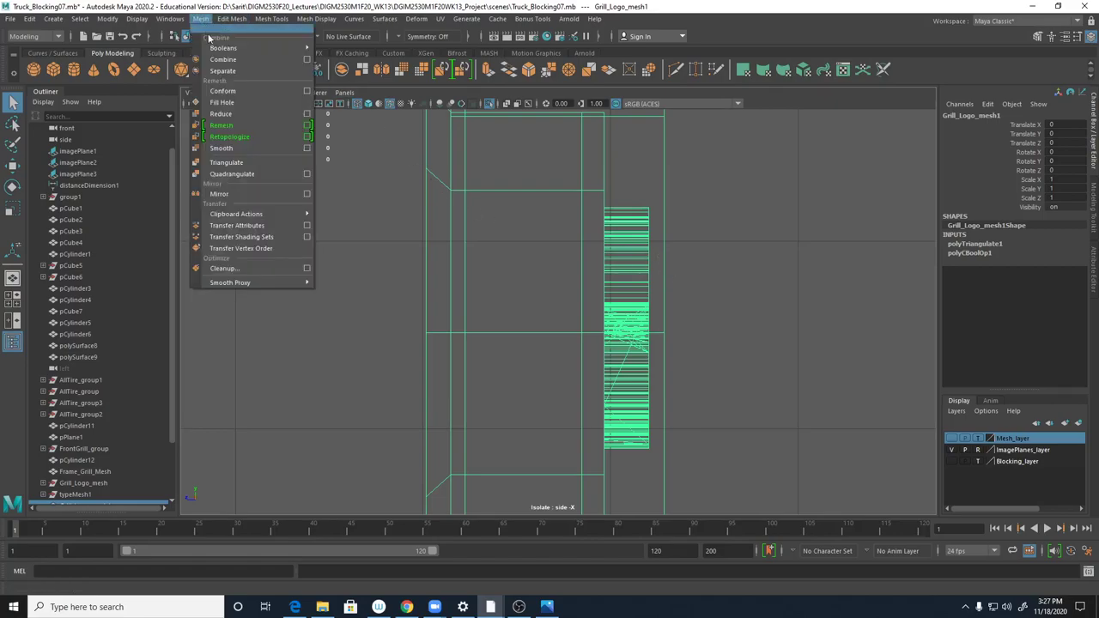
pyautogui.moveTo(249, 48)
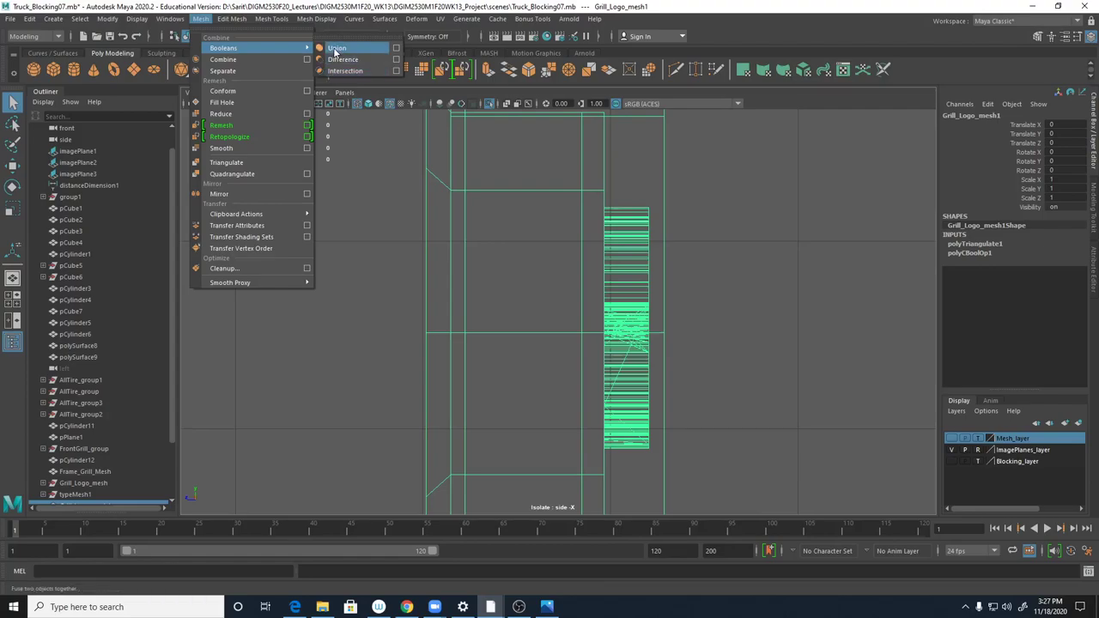
pyautogui.click(344, 59)
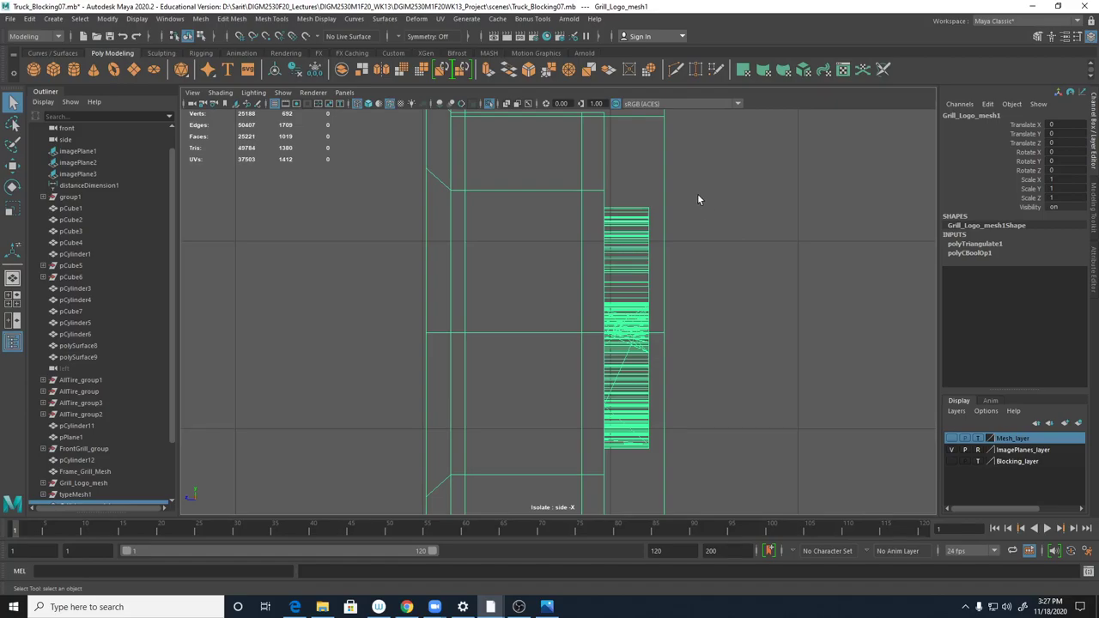
# - Review the Cleanup options for tessellating faces with more than 4 sides, without applying them
pyautogui.keyDown('shift'); pyautogui.moveTo(614, 226); pyautogui.dragTo(594, 491, button='right'); pyautogui.keyUp('shift')
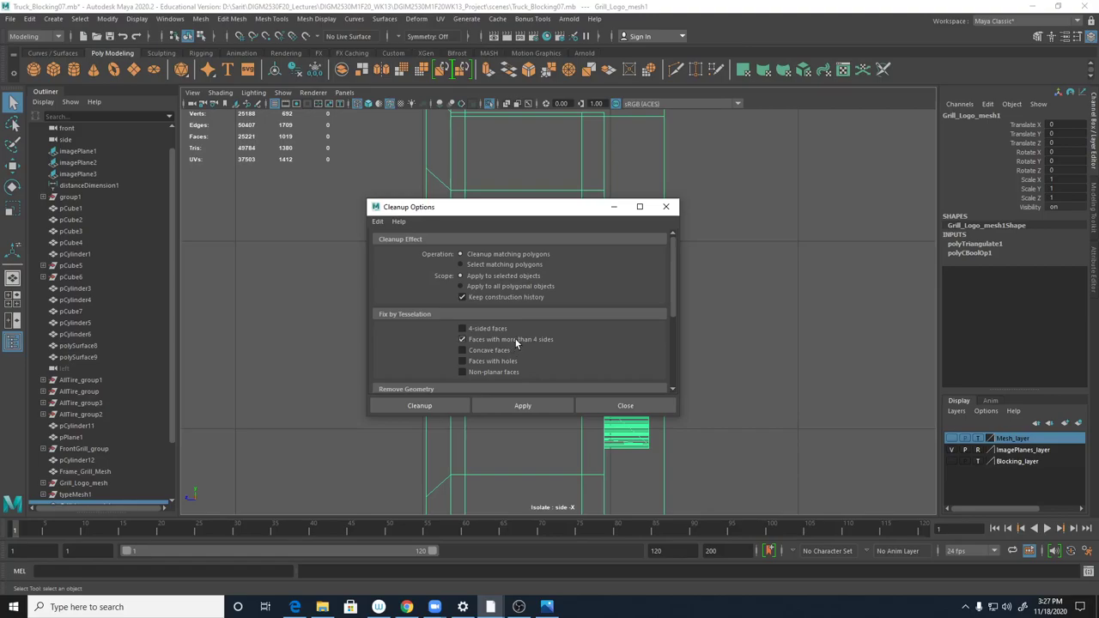
pyautogui.moveTo(562, 210); pyautogui.dragTo(758, 114)
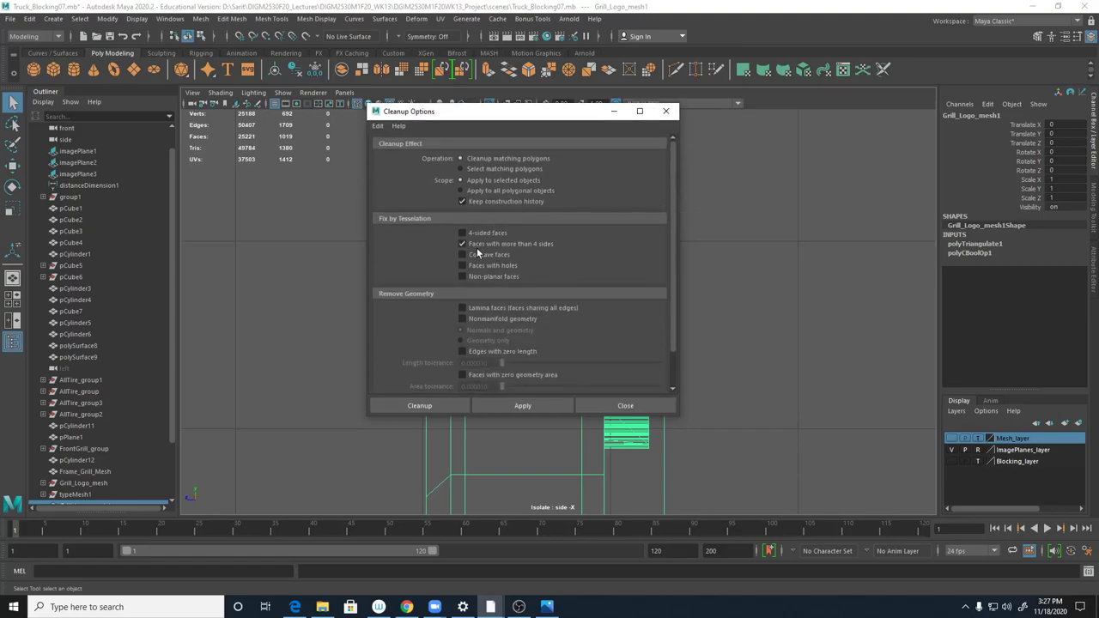
pyautogui.click(618, 411)
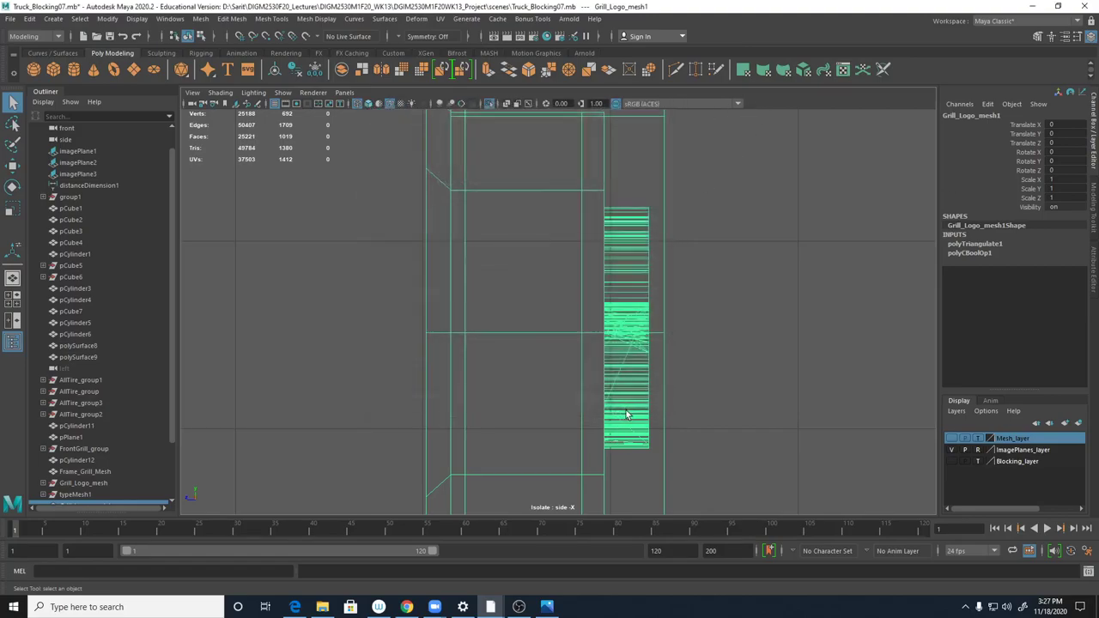
# - Deselect the badge and return to the perspective view with wireframe shown on the shaded mesh
pyautogui.click(742, 185)
pyautogui.press('space')
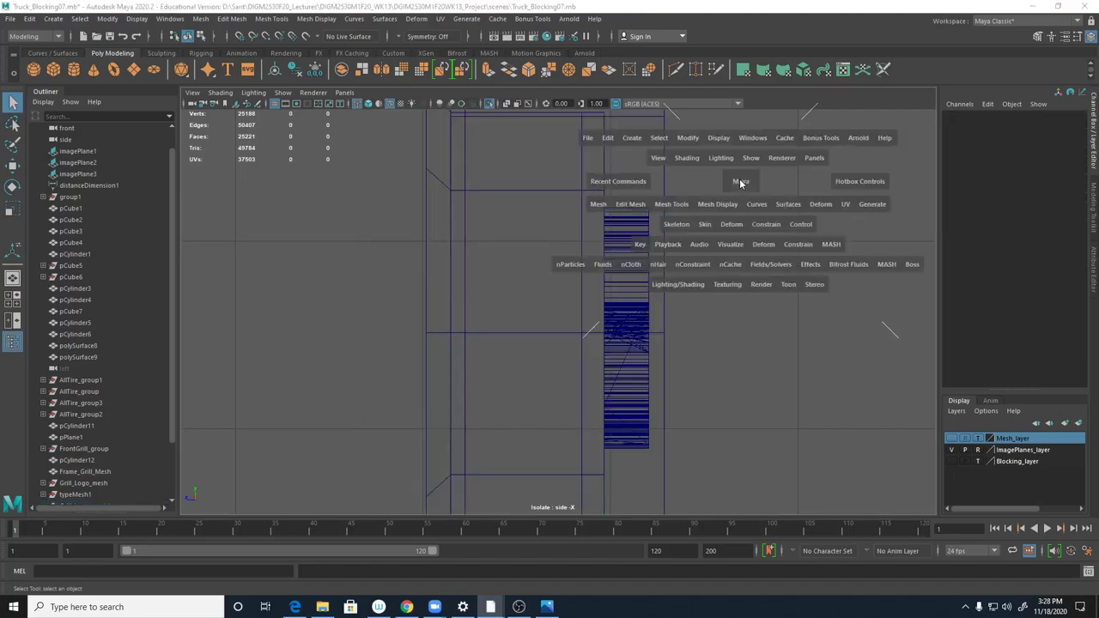
pyautogui.keyDown('alt'); pyautogui.moveTo(657, 260); pyautogui.dragTo(709, 292); pyautogui.keyUp('alt')
pyautogui.press('space')
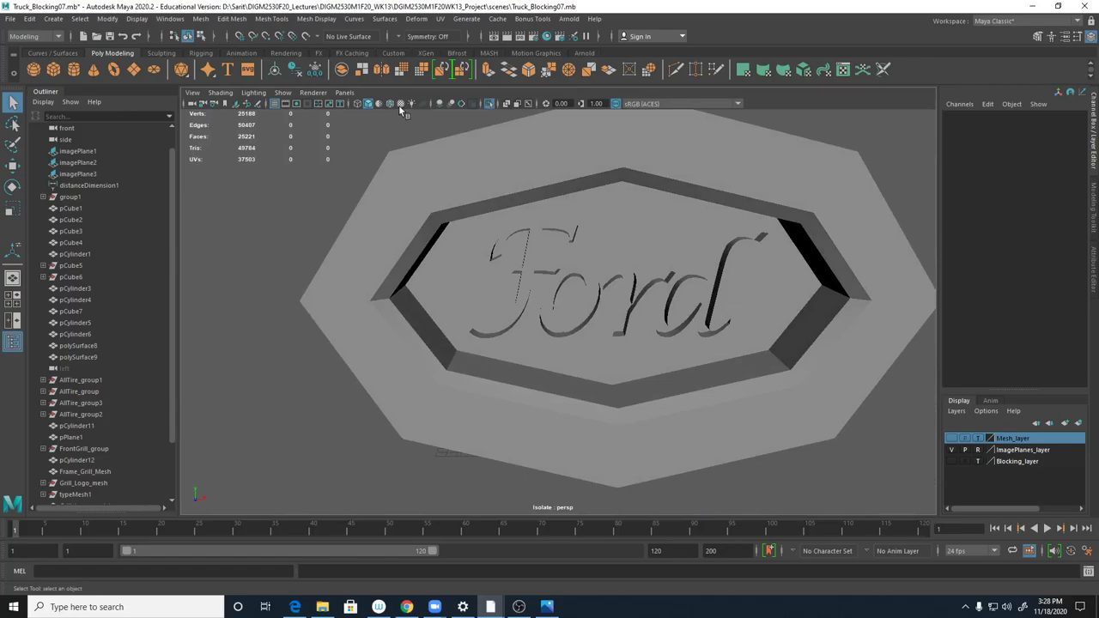
pyautogui.click(389, 103)
# - In face mode, select the strip of inner wall faces along the carved bowl of the letter d
pyautogui.moveTo(567, 320)
pyautogui.keyDown('alt'); pyautogui.mouseDown()
pyautogui.moveTo(541, 326)
pyautogui.moveTo(633, 318)
pyautogui.moveTo(604, 290)
pyautogui.mouseUp(); pyautogui.keyUp('alt')
pyautogui.keyDown('alt'); pyautogui.moveTo(604, 289); pyautogui.dragTo(730, 319, button='right'); pyautogui.keyUp('alt')
pyautogui.keyDown('alt'); pyautogui.moveTo(658, 356); pyautogui.dragTo(578, 389, button='middle'); pyautogui.keyUp('alt')
pyautogui.keyDown('alt'); pyautogui.moveTo(577, 389); pyautogui.dragTo(766, 373, button='right'); pyautogui.keyUp('alt')
pyautogui.click(598, 350)
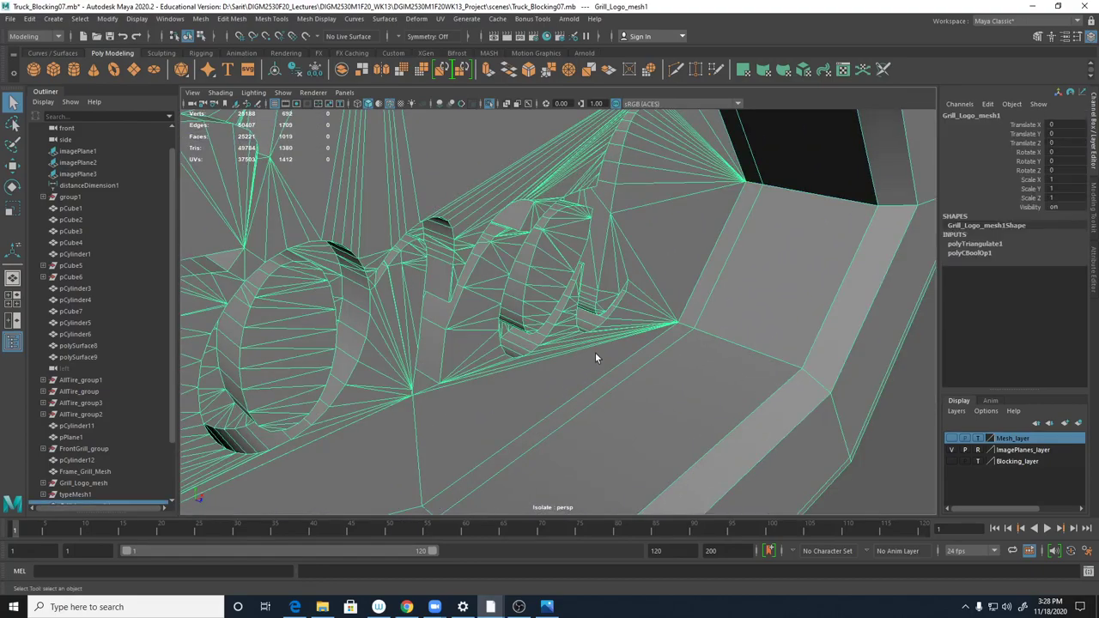
pyautogui.keyDown('alt'); pyautogui.moveTo(599, 357); pyautogui.dragTo(844, 355, button='right'); pyautogui.keyUp('alt')
pyautogui.keyDown('alt'); pyautogui.moveTo(844, 355); pyautogui.dragTo(724, 319); pyautogui.keyUp('alt')
pyautogui.keyDown('alt'); pyautogui.moveTo(724, 319); pyautogui.dragTo(677, 360, button='middle'); pyautogui.keyUp('alt')
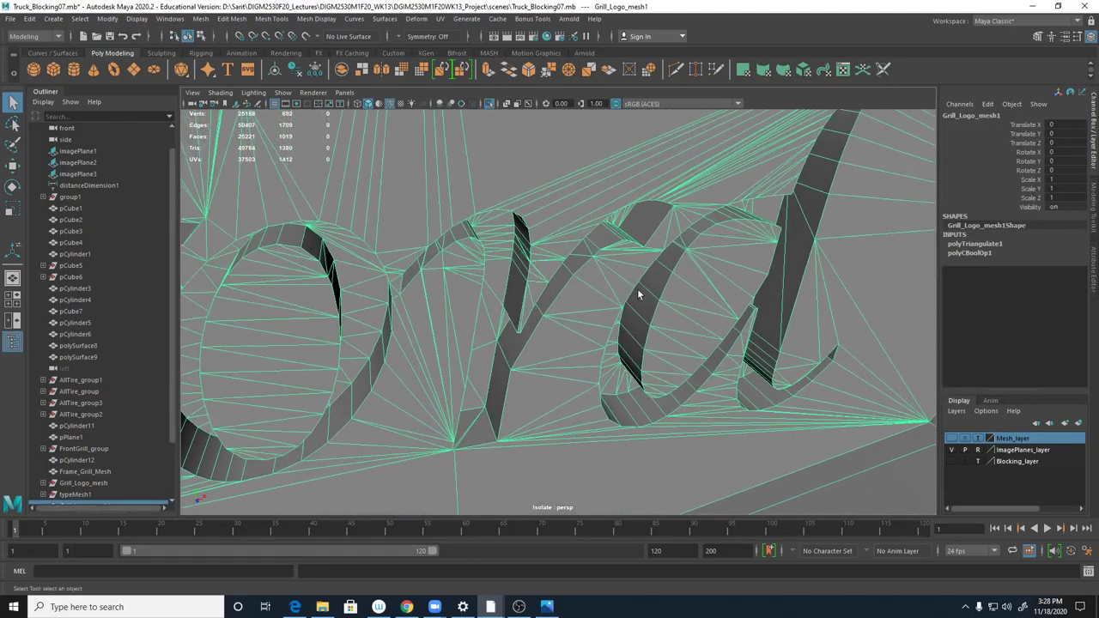
pyautogui.moveTo(674, 252); pyautogui.dragTo(934, 305, button='right')
pyautogui.doubleClick(659, 280)
pyautogui.keyDown('alt'); pyautogui.moveTo(919, 257); pyautogui.dragTo(647, 435, button='middle'); pyautogui.keyUp('alt')
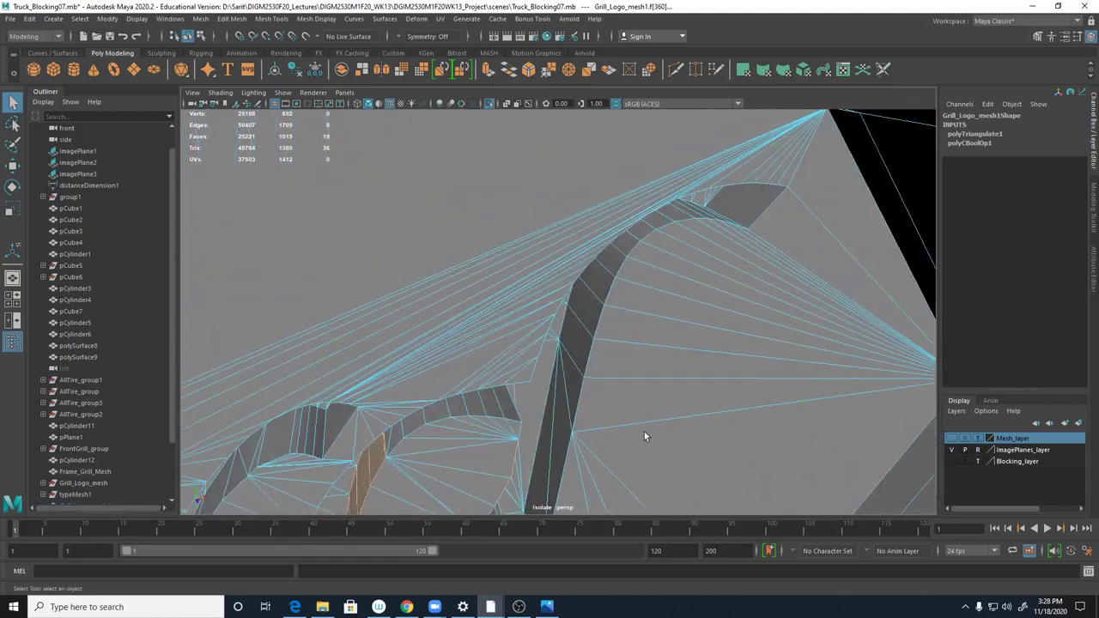
# - Add the remaining wall faces around the d's bowl to the selection, including the small triangle at its corner
pyautogui.keyDown('alt'); pyautogui.moveTo(647, 435); pyautogui.dragTo(689, 391, button='right'); pyautogui.keyUp('alt')
pyautogui.keyDown('alt'); pyautogui.moveTo(653, 381); pyautogui.dragTo(795, 285, button='middle'); pyautogui.keyUp('alt')
pyautogui.keyDown('shift'); pyautogui.click(663, 271); pyautogui.keyUp('shift')
pyautogui.keyDown('shift'); pyautogui.click(677, 267); pyautogui.keyUp('shift')
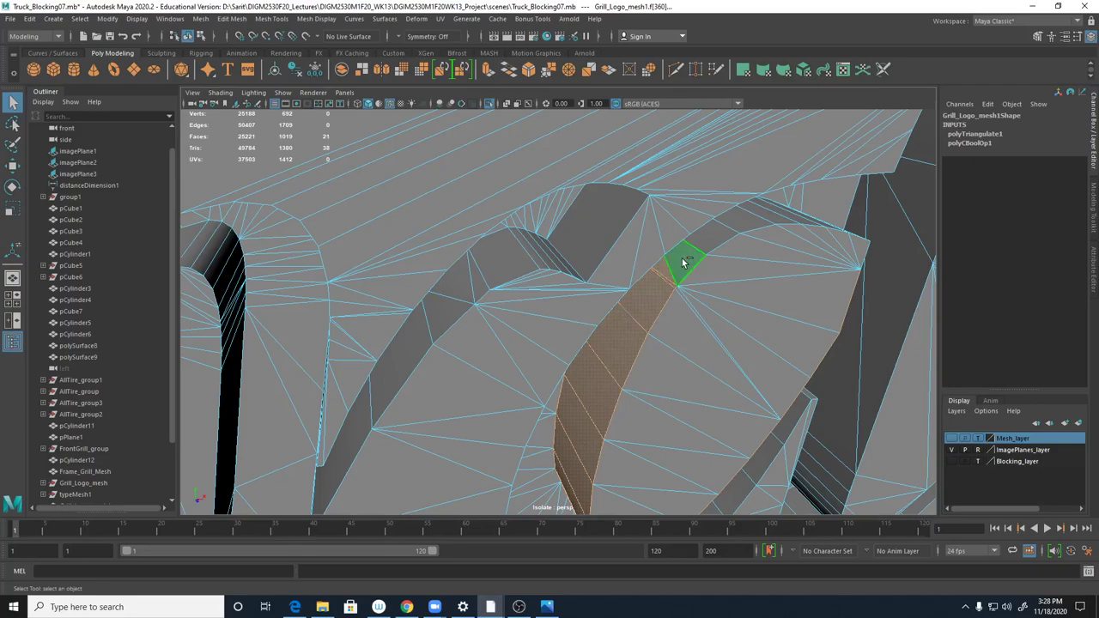
pyautogui.keyDown('shift'); pyautogui.click(702, 246); pyautogui.keyUp('shift')
pyautogui.keyDown('shift'); pyautogui.doubleClick(736, 224); pyautogui.keyUp('shift')
pyautogui.keyDown('alt'); pyautogui.moveTo(744, 225); pyautogui.dragTo(876, 268, button='middle'); pyautogui.keyUp('alt')
pyautogui.keyDown('alt'); pyautogui.moveTo(687, 316); pyautogui.dragTo(480, 189, button='middle'); pyautogui.keyUp('alt')
pyautogui.keyDown('alt'); pyautogui.moveTo(343, 220); pyautogui.dragTo(434, 301, button='middle'); pyautogui.keyUp('alt')
pyautogui.keyDown('alt'); pyautogui.moveTo(429, 189); pyautogui.dragTo(420, 201); pyautogui.keyUp('alt')
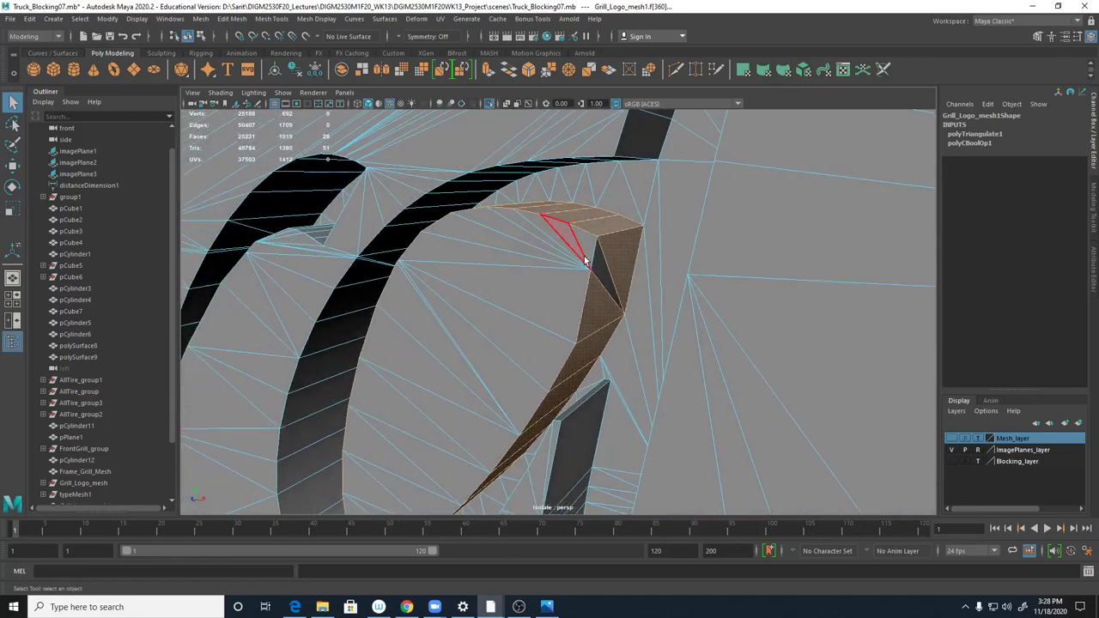
pyautogui.keyDown('shift'); pyautogui.click(598, 300); pyautogui.keyUp('shift')
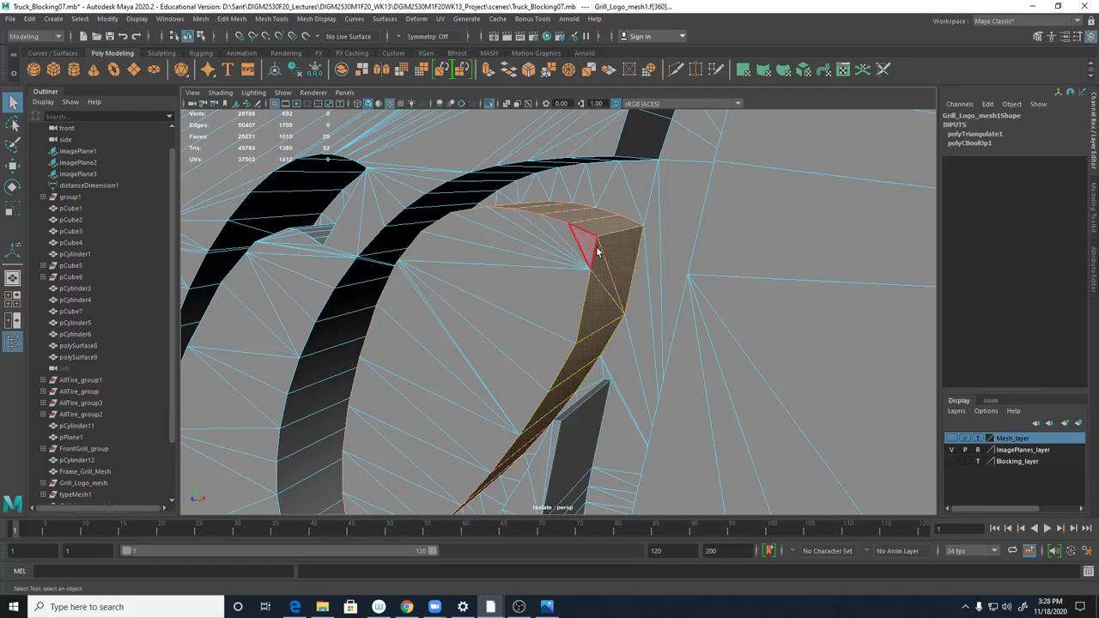
# - Extrude the selected wall faces of the d with an Offset of 0.05, after trying 1 and 0.1
pyautogui.keyDown('shift'); pyautogui.moveTo(617, 255); pyautogui.dragTo(617, 290, button='right'); pyautogui.keyUp('shift')
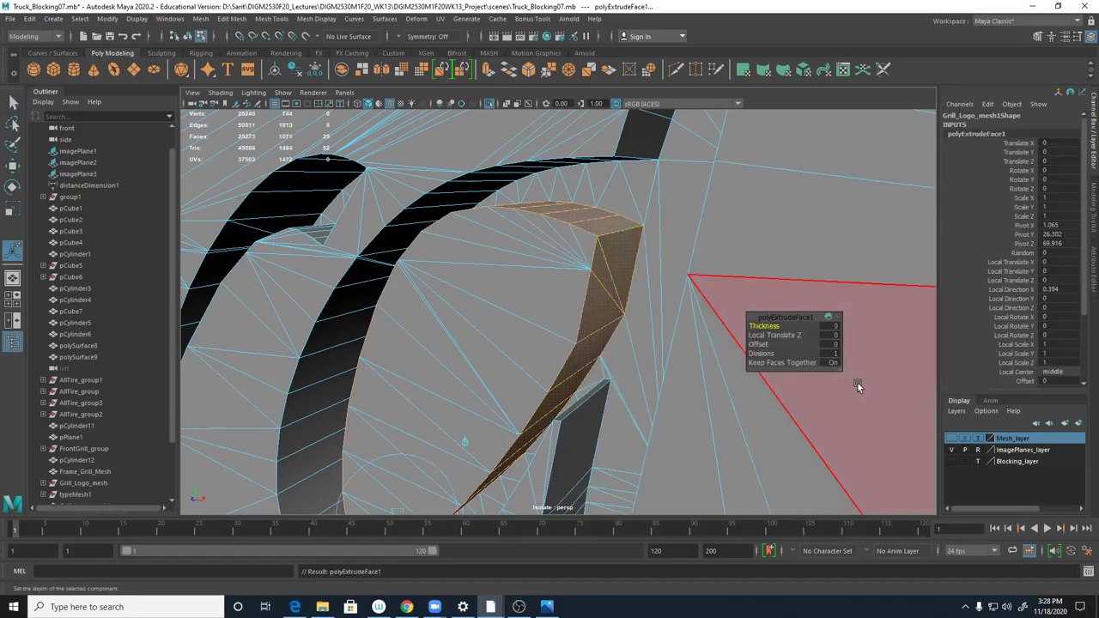
pyautogui.click(834, 345)
pyautogui.write('1')
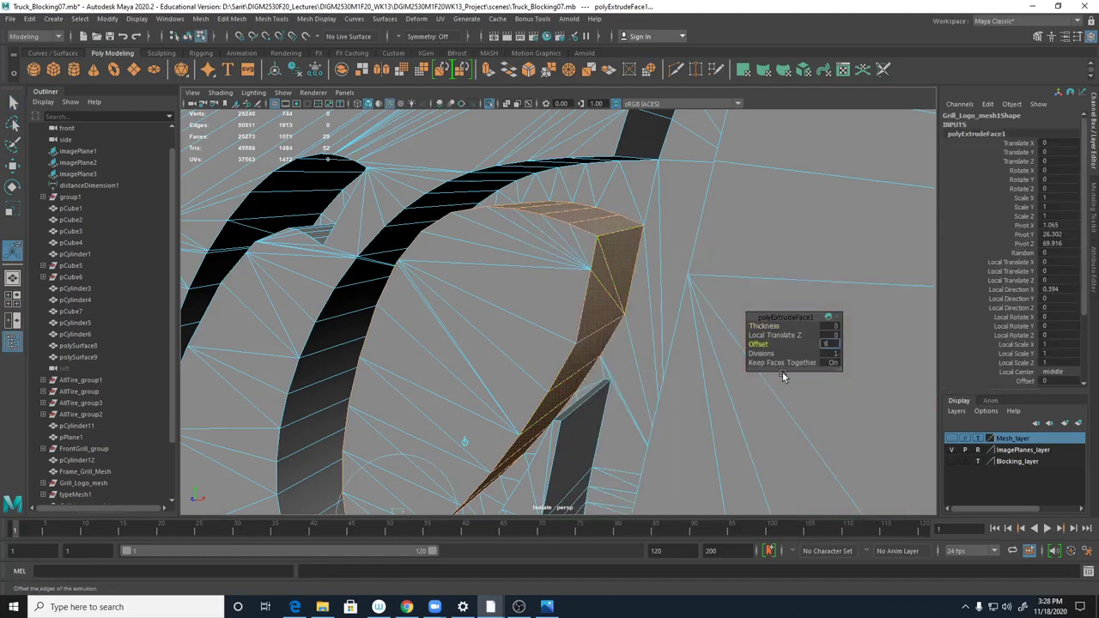
pyautogui.press('Return')
pyautogui.write('0.1')
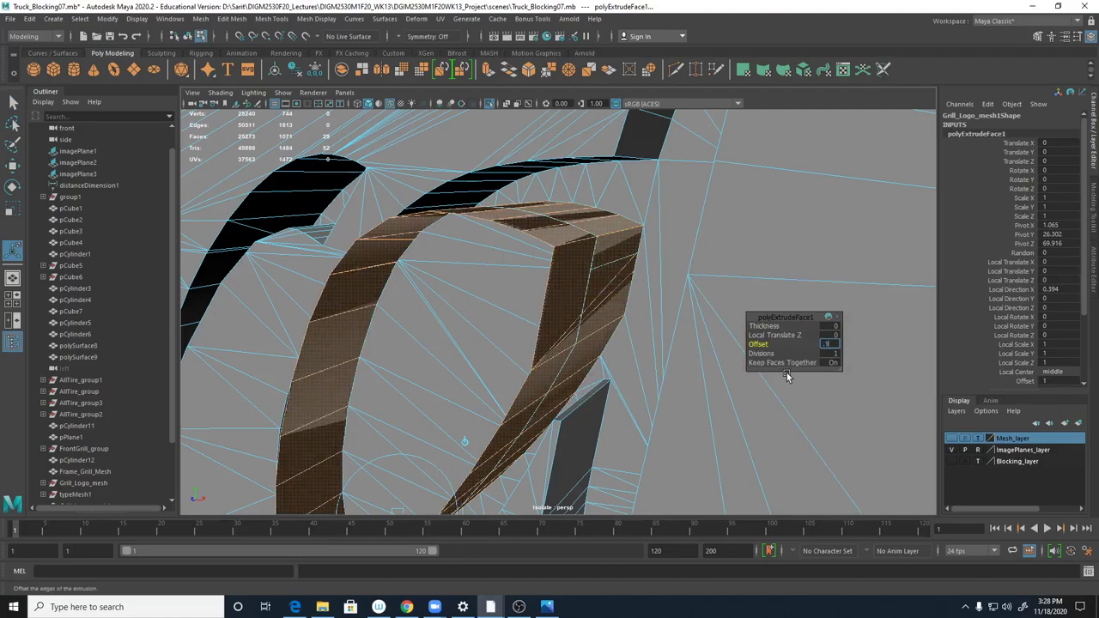
pyautogui.press('Return')
pyautogui.write('0.05')
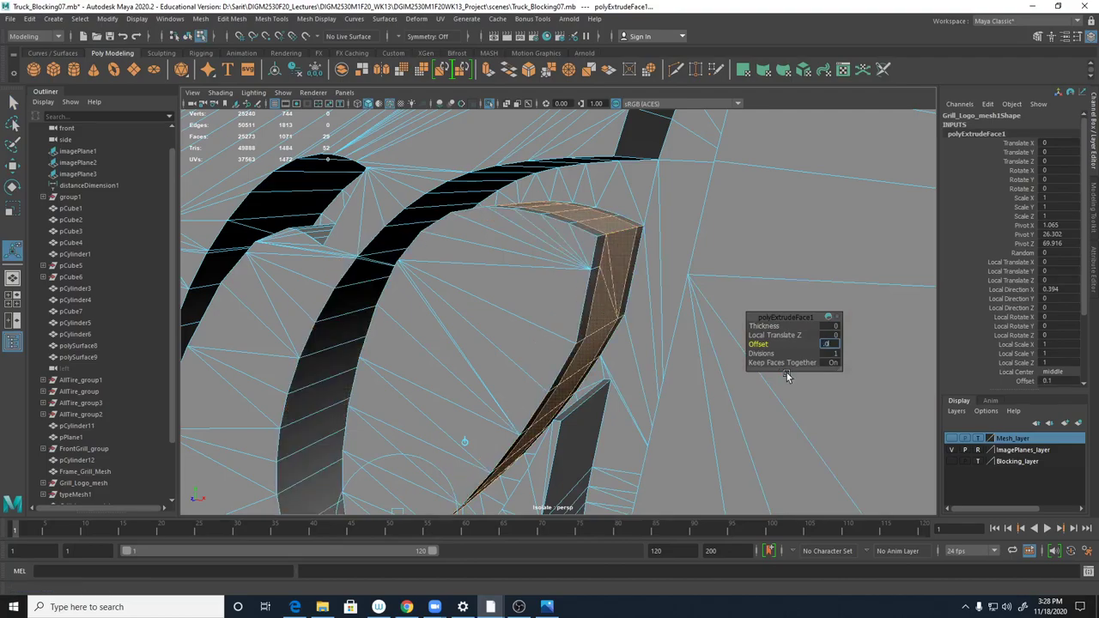
pyautogui.press('Return')
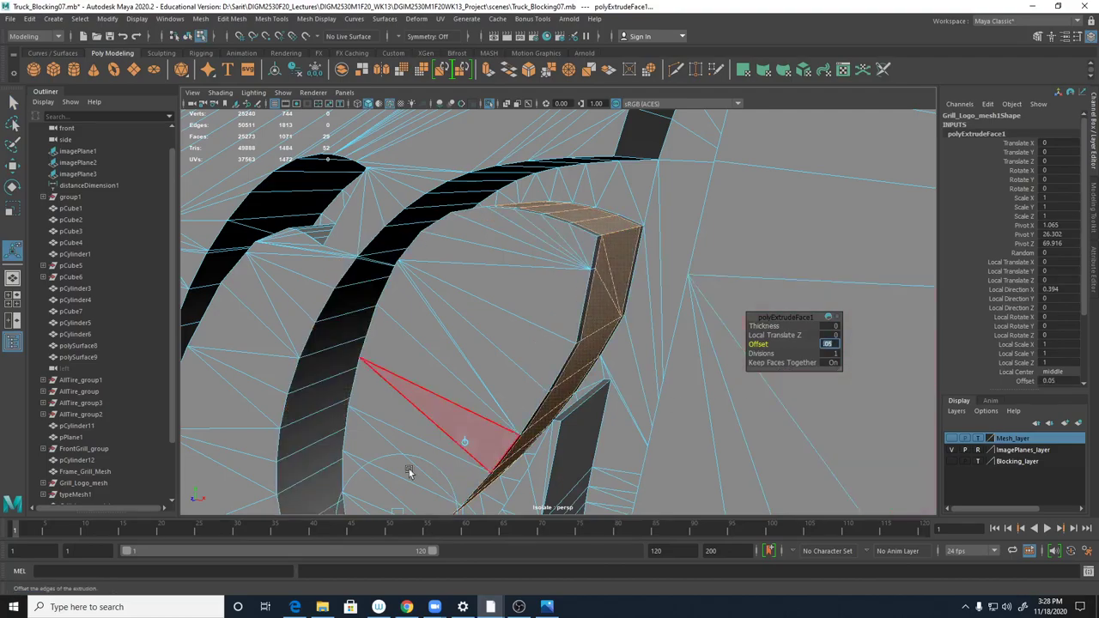
# - Turn on the badge's smooth preview to check the extruded edges of the d, and return to object mode
pyautogui.moveTo(563, 443)
pyautogui.keyDown('alt'); pyautogui.mouseDown()
pyautogui.moveTo(540, 433)
pyautogui.moveTo(547, 447)
pyautogui.mouseUp(); pyautogui.keyUp('alt')
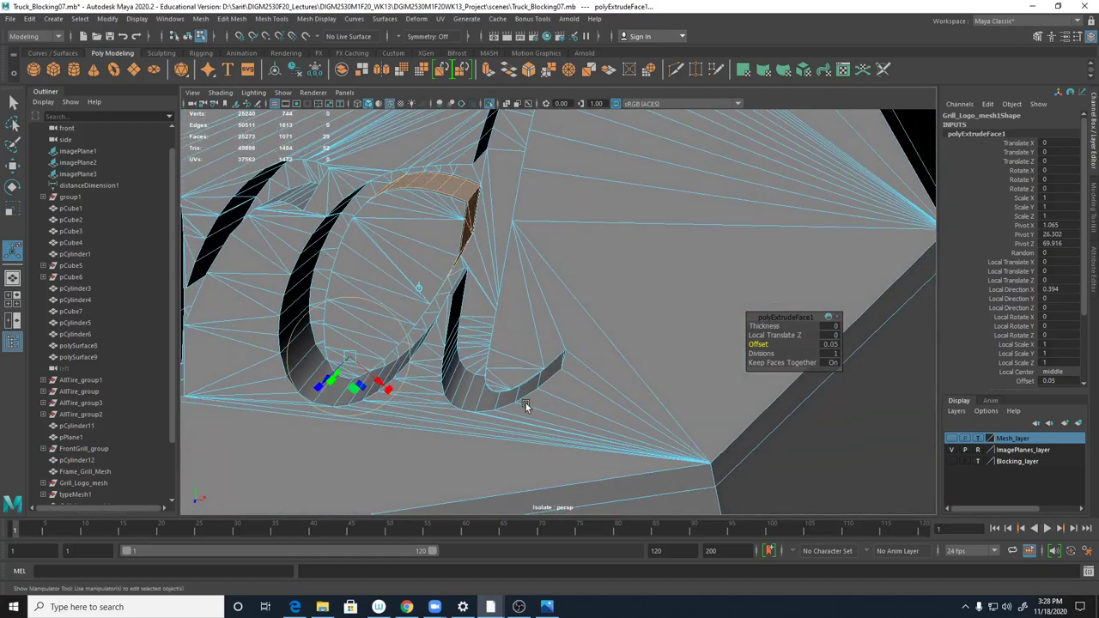
pyautogui.press('3')
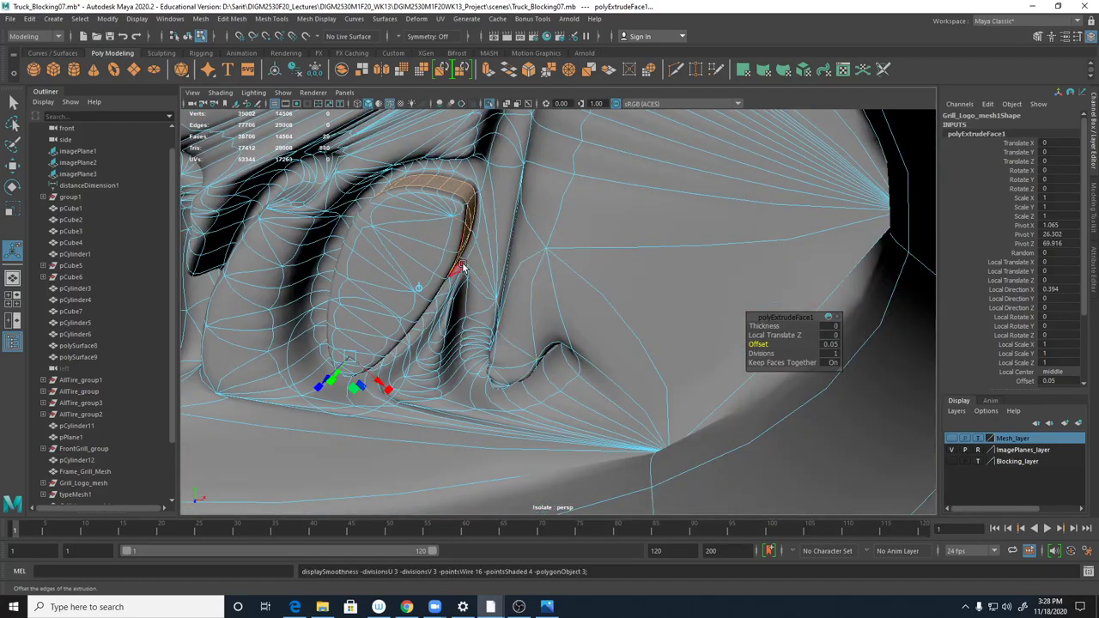
pyautogui.keyDown('alt'); pyautogui.moveTo(461, 266); pyautogui.dragTo(441, 271); pyautogui.keyUp('alt')
pyautogui.moveTo(437, 265); pyautogui.dragTo(501, 248, button='right')
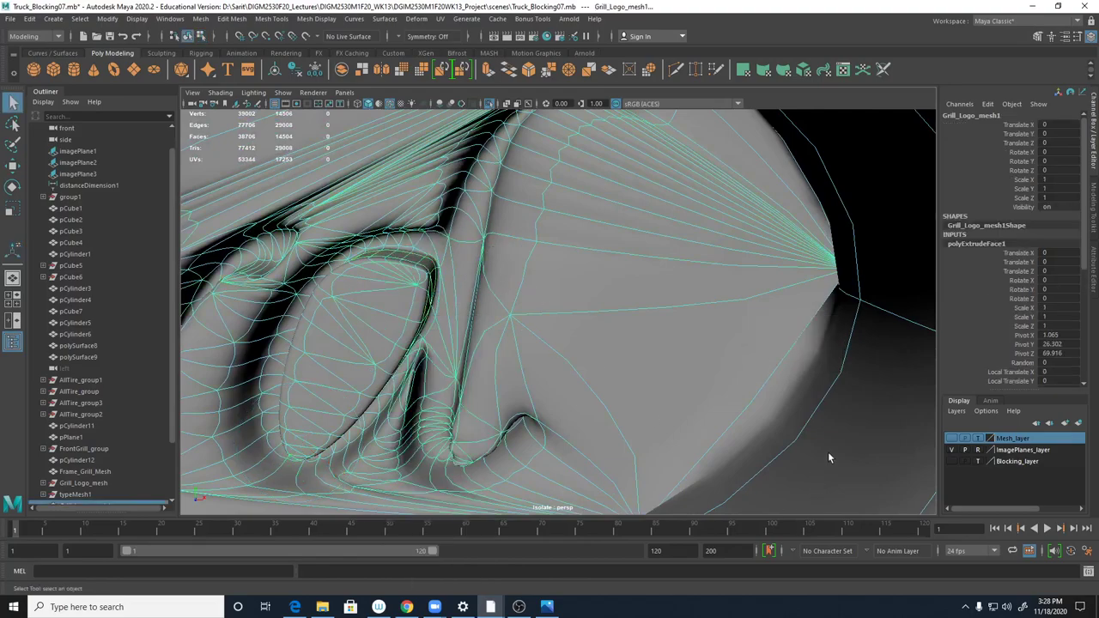
# - Deselect the badge and examine its smoothed Ford lettering from a wider view
pyautogui.keyDown('alt'); pyautogui.moveTo(808, 397); pyautogui.dragTo(395, 307, button='right'); pyautogui.keyUp('alt')
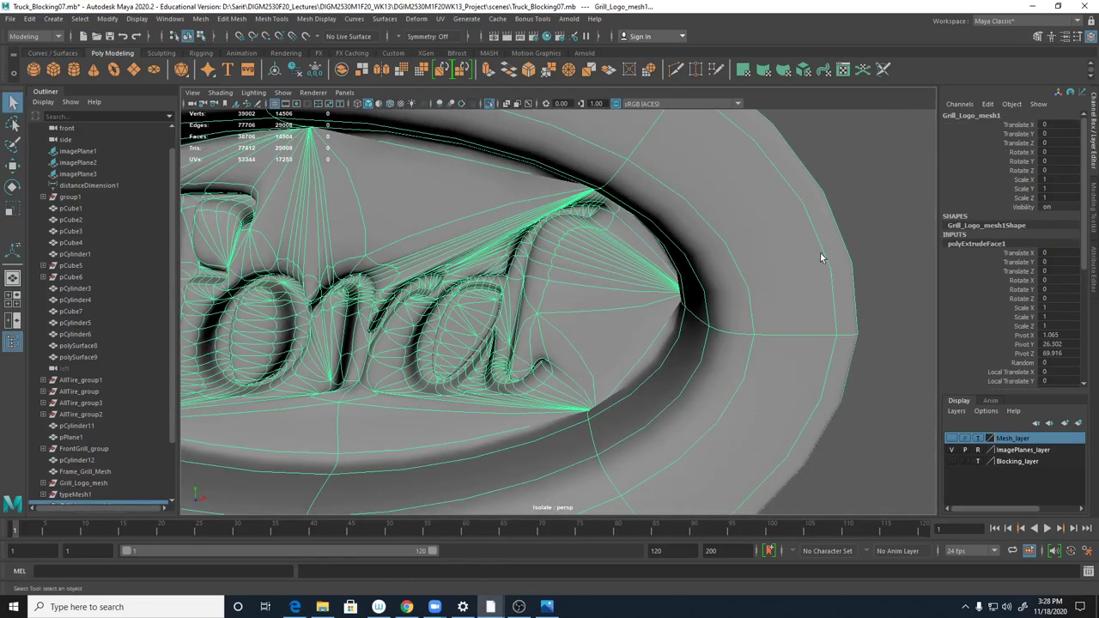
pyautogui.click(866, 223)
pyautogui.keyDown('alt'); pyautogui.moveTo(729, 381); pyautogui.dragTo(875, 334); pyautogui.keyUp('alt')
pyautogui.keyDown('alt'); pyautogui.moveTo(685, 352); pyautogui.dragTo(752, 351, button='right'); pyautogui.keyUp('alt')
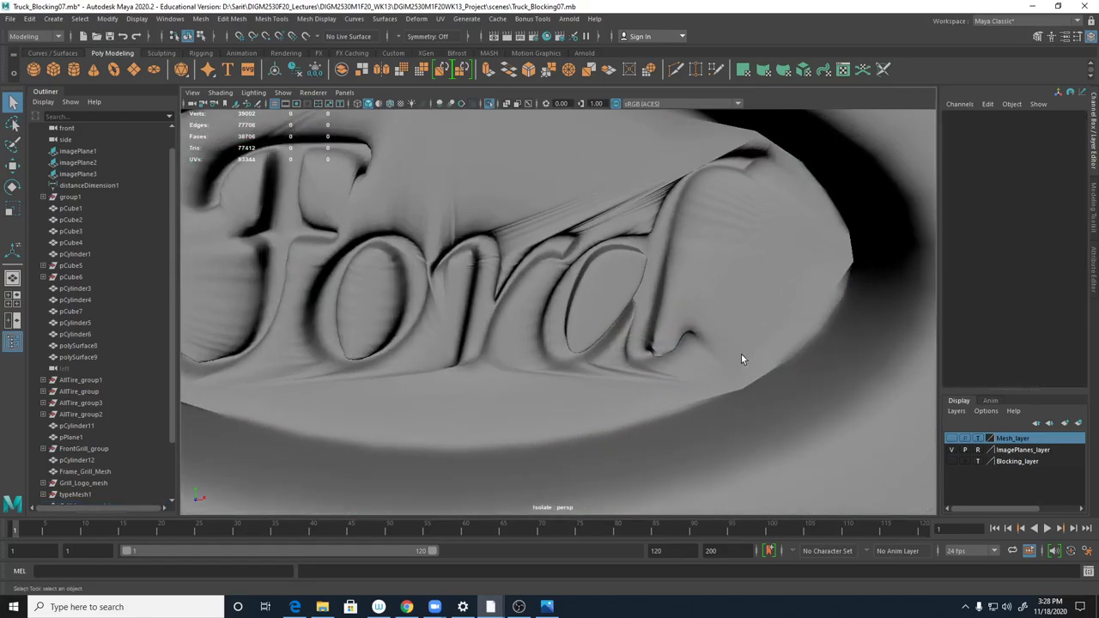
# - Return the badge to its unsmoothed display and, in face mode, select the faces in the upper part of the d's counter
pyautogui.click(622, 276)
pyautogui.keyDown('alt'); pyautogui.moveTo(627, 302); pyautogui.dragTo(902, 302, button='right'); pyautogui.keyUp('alt')
pyautogui.keyDown('alt'); pyautogui.moveTo(773, 296); pyautogui.dragTo(622, 347, button='middle'); pyautogui.keyUp('alt')
pyautogui.moveTo(596, 220); pyautogui.dragTo(593, 251, button='right')
pyautogui.click(591, 225)
pyautogui.keyDown('shift'); pyautogui.click(589, 225); pyautogui.keyUp('shift')
pyautogui.keyDown('shift'); pyautogui.click(580, 225); pyautogui.keyUp('shift')
pyautogui.keyDown('shift'); pyautogui.click(573, 226); pyautogui.keyUp('shift')
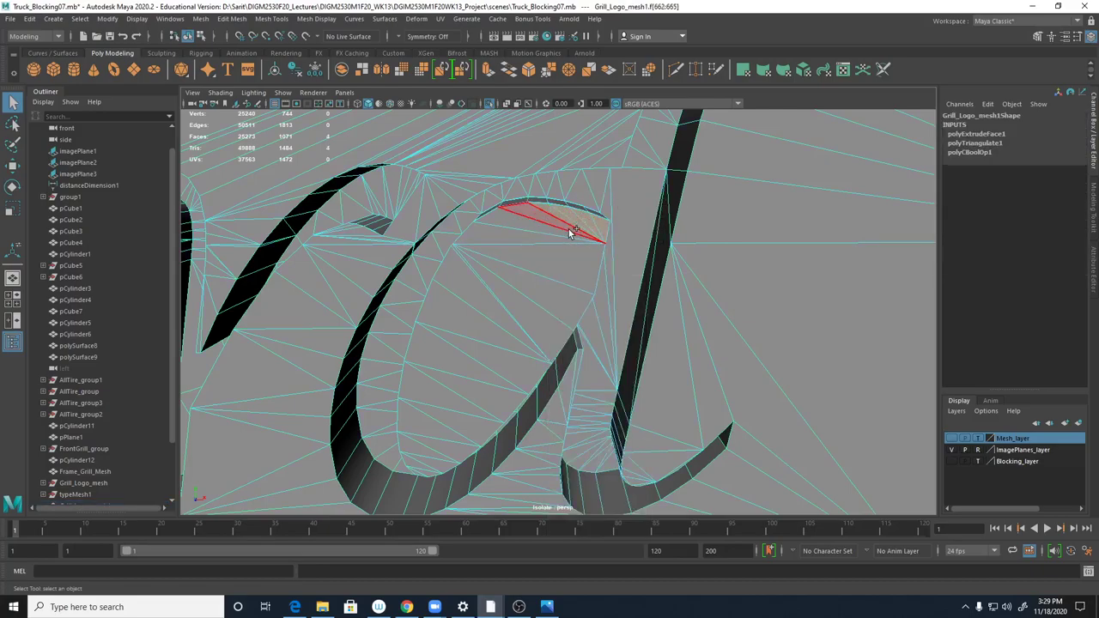
pyautogui.keyDown('shift'); pyautogui.click(562, 243); pyautogui.keyUp('shift')
pyautogui.keyDown('shift'); pyautogui.click(546, 283); pyautogui.keyUp('shift')
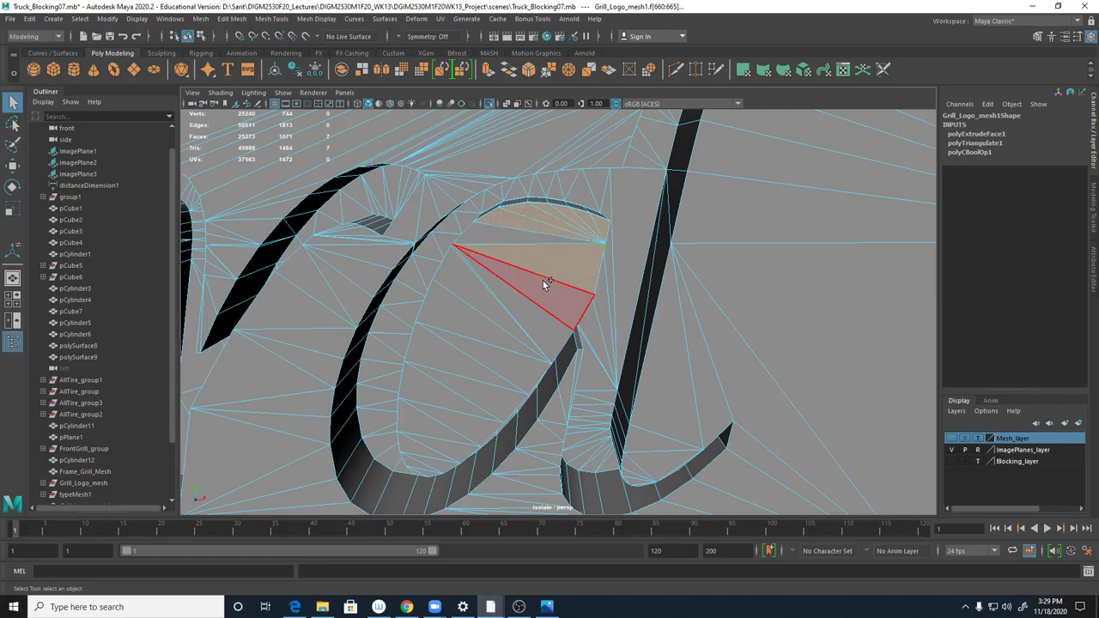
pyautogui.keyDown('shift'); pyautogui.click(502, 298); pyautogui.keyUp('shift')
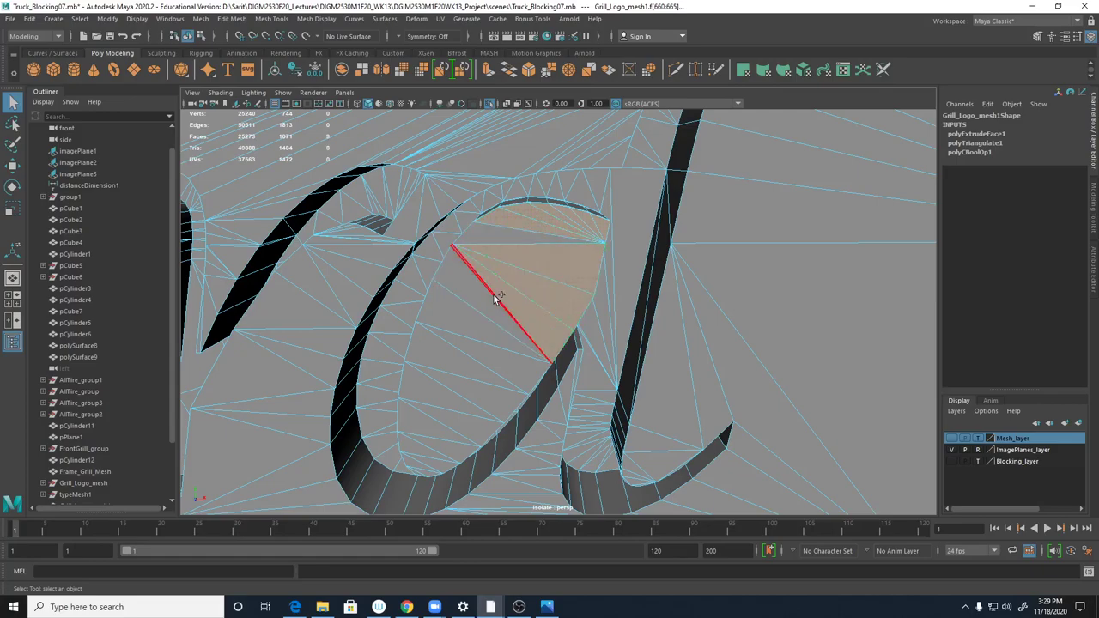
# - Add the remaining faces down to the lower tip of the d's counter to the selection, plus the missed one near its upper end
pyautogui.keyDown('shift'); pyautogui.click(475, 322); pyautogui.keyUp('shift')
pyautogui.keyDown('shift'); pyautogui.click(458, 371); pyautogui.keyUp('shift')
pyautogui.keyDown('shift'); pyautogui.click(452, 385); pyautogui.keyUp('shift')
pyautogui.keyDown('shift'); pyautogui.click(444, 398); pyautogui.keyUp('shift')
pyautogui.keyDown('shift'); pyautogui.click(442, 415); pyautogui.keyUp('shift')
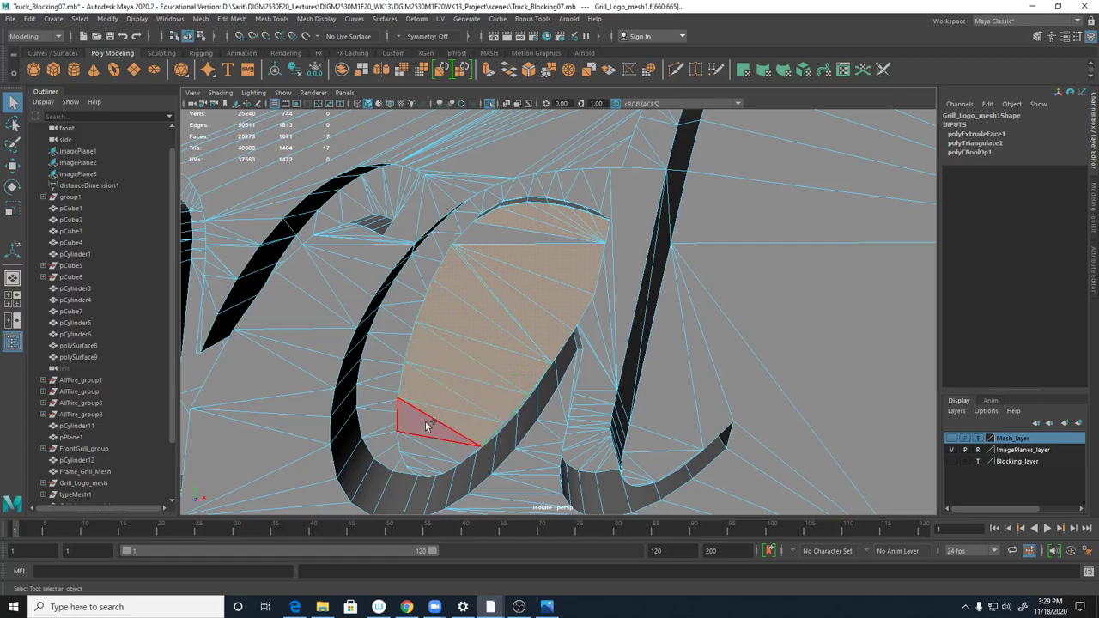
pyautogui.keyDown('shift'); pyautogui.click(427, 426); pyautogui.keyUp('shift')
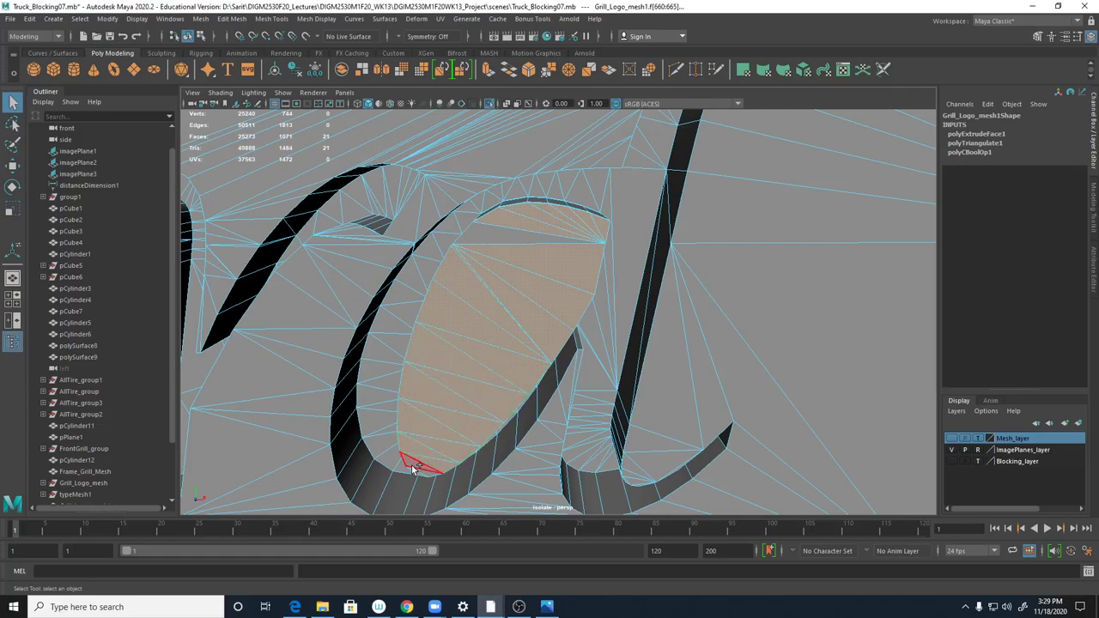
pyautogui.keyDown('shift'); pyautogui.click(414, 469); pyautogui.keyUp('shift')
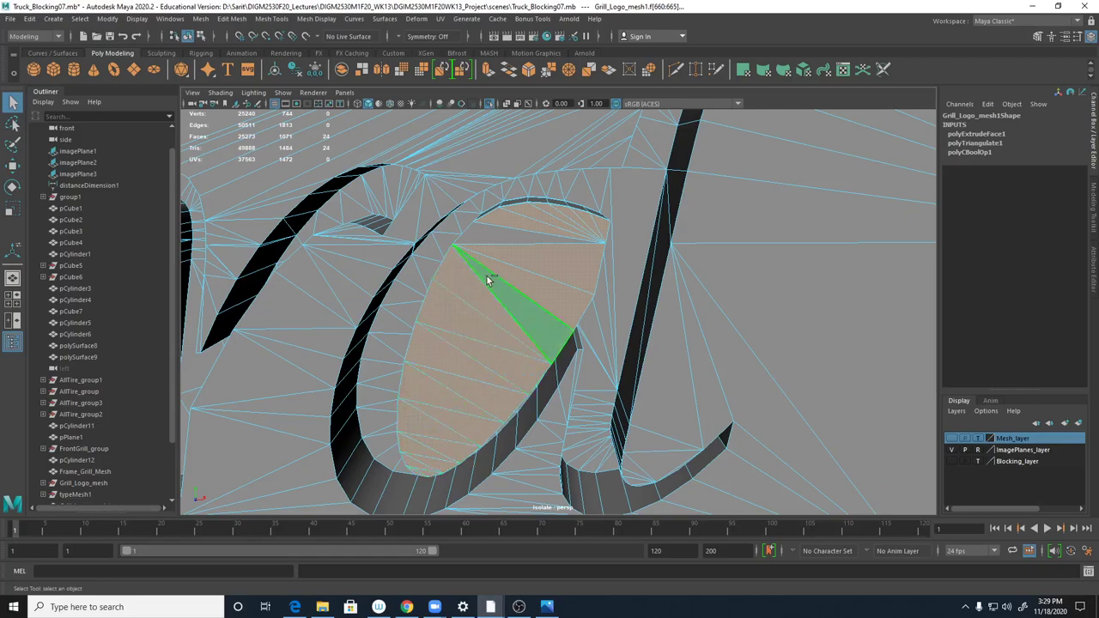
pyautogui.keyDown('shift'); pyautogui.click(502, 234); pyautogui.keyUp('shift')
# - Extrude the selected faces of the d's counter with an Offset of 0.025, after trying 0.05
pyautogui.keyDown('shift'); pyautogui.rightClick(506, 235); pyautogui.keyUp('shift')
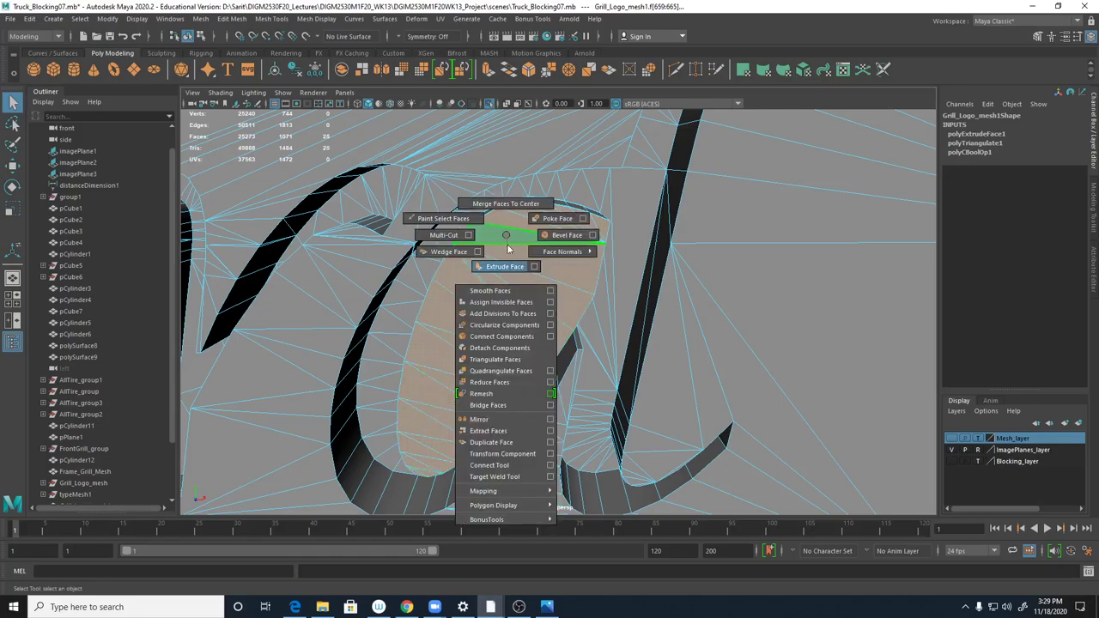
pyautogui.click(505, 266)
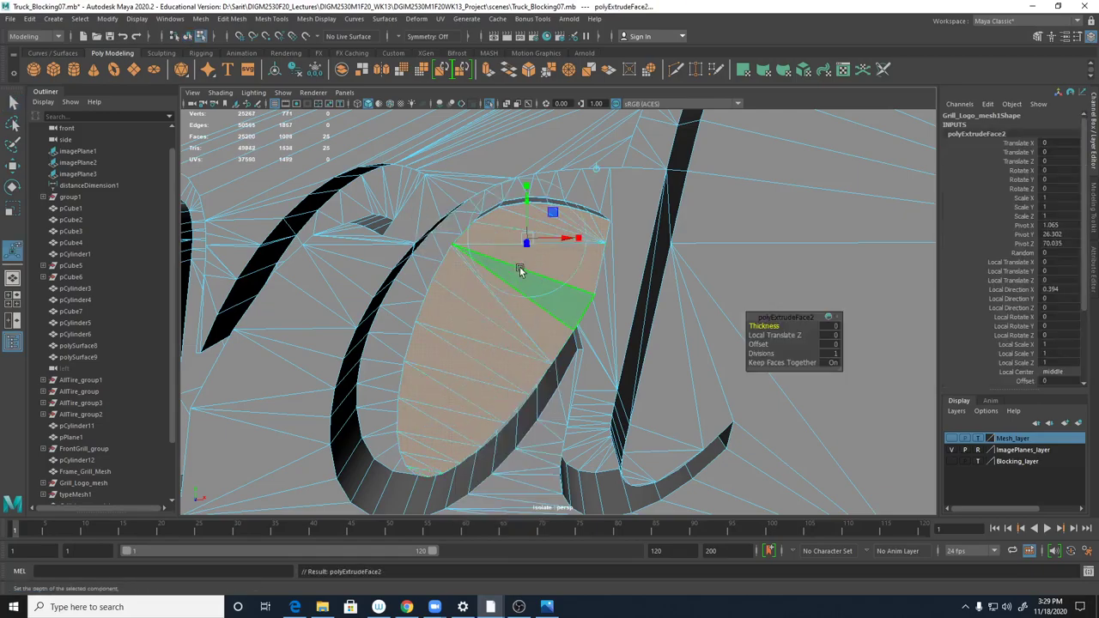
pyautogui.click(831, 344)
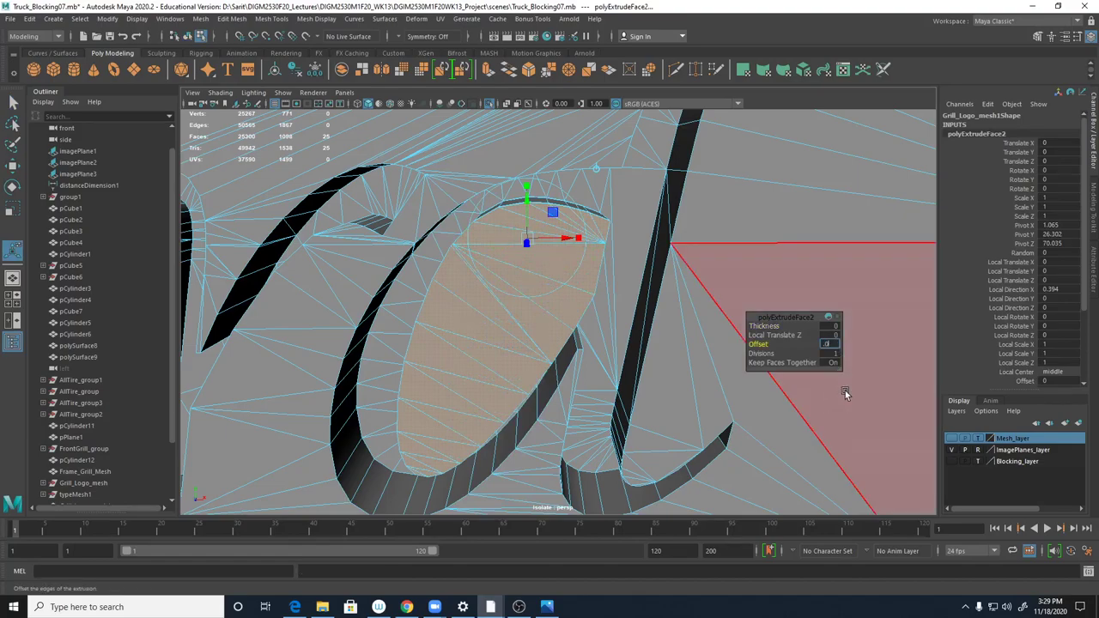
pyautogui.press('Return')
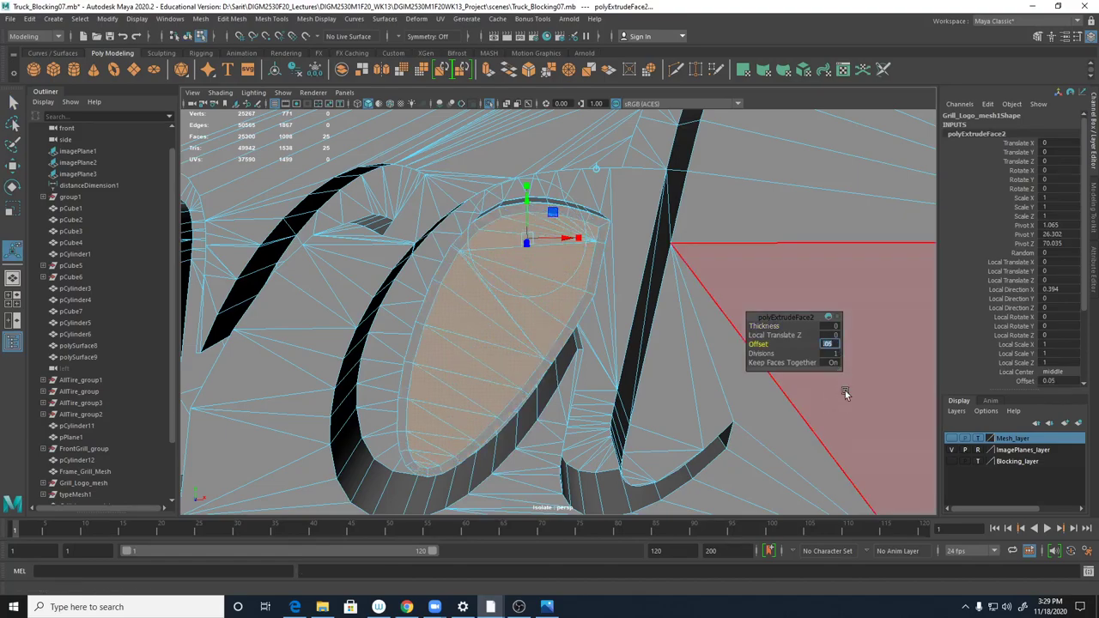
pyautogui.keyDown('alt'); pyautogui.moveTo(400, 370); pyautogui.dragTo(485, 372); pyautogui.keyUp('alt')
pyautogui.keyDown('alt'); pyautogui.moveTo(485, 372); pyautogui.dragTo(341, 362, button='right'); pyautogui.keyUp('alt')
pyautogui.moveTo(341, 362)
pyautogui.keyDown('alt'); pyautogui.mouseDown()
pyautogui.moveTo(322, 359)
pyautogui.moveTo(345, 366)
pyautogui.mouseUp(); pyautogui.keyUp('alt')
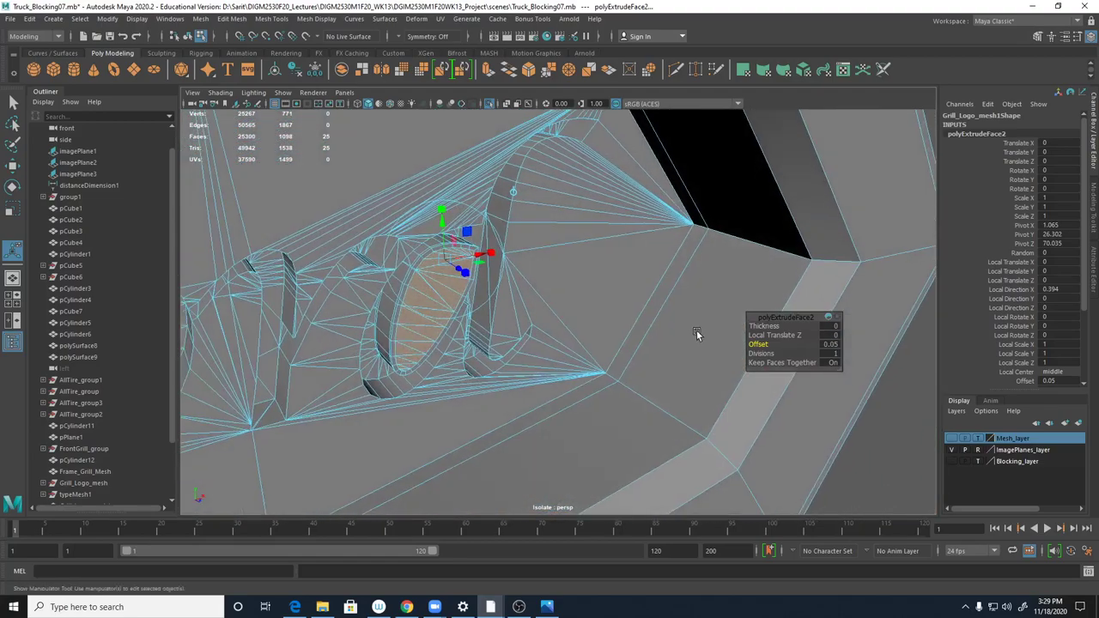
pyautogui.click(837, 345)
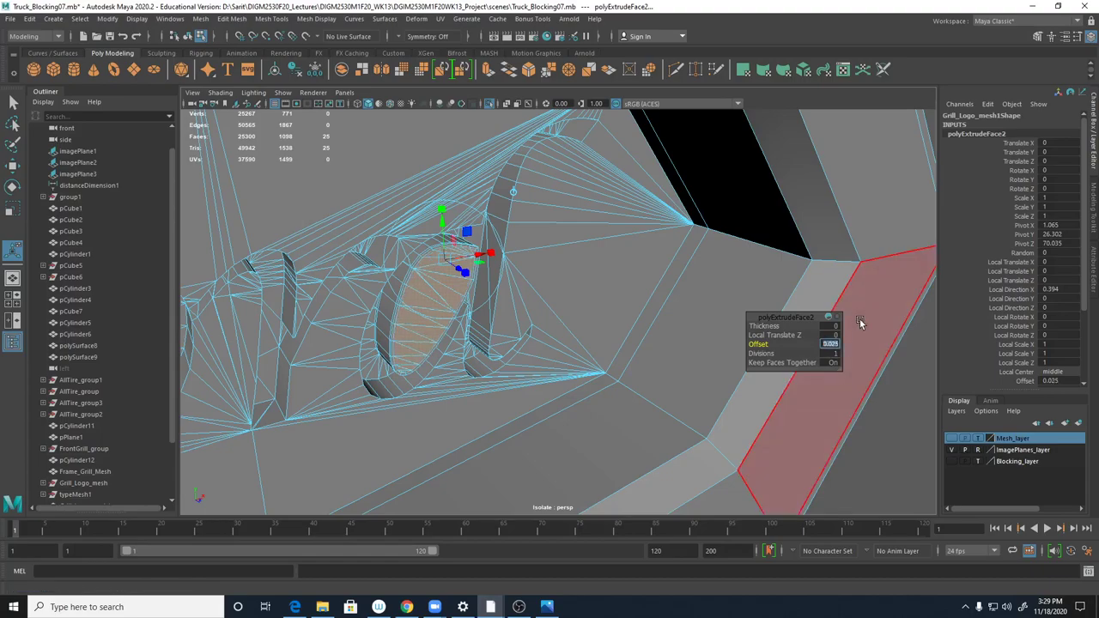
pyautogui.press('Return')
# - Shrink the Paint Selection brush and paint the faces of the o's counter into the selection
pyautogui.keyDown('alt'); pyautogui.moveTo(575, 284); pyautogui.dragTo(439, 265, button='right'); pyautogui.keyUp('alt')
pyautogui.keyDown('alt'); pyautogui.moveTo(439, 265); pyautogui.dragTo(486, 288); pyautogui.keyUp('alt')
pyautogui.keyDown('alt'); pyautogui.moveTo(486, 288); pyautogui.dragTo(714, 294, button='middle'); pyautogui.keyUp('alt')
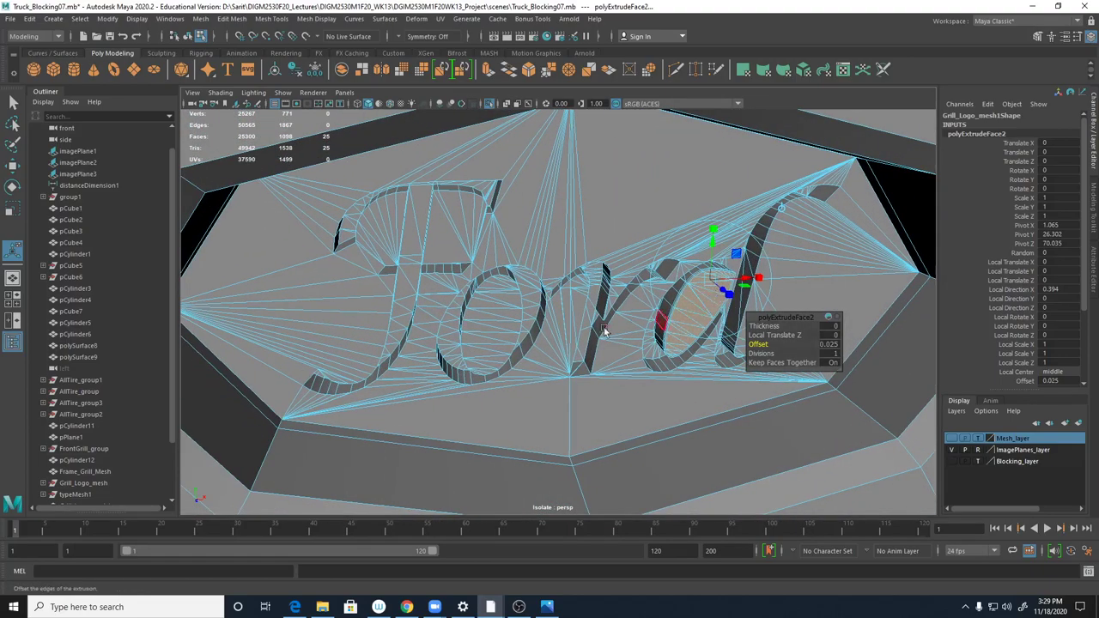
pyautogui.click(14, 146)
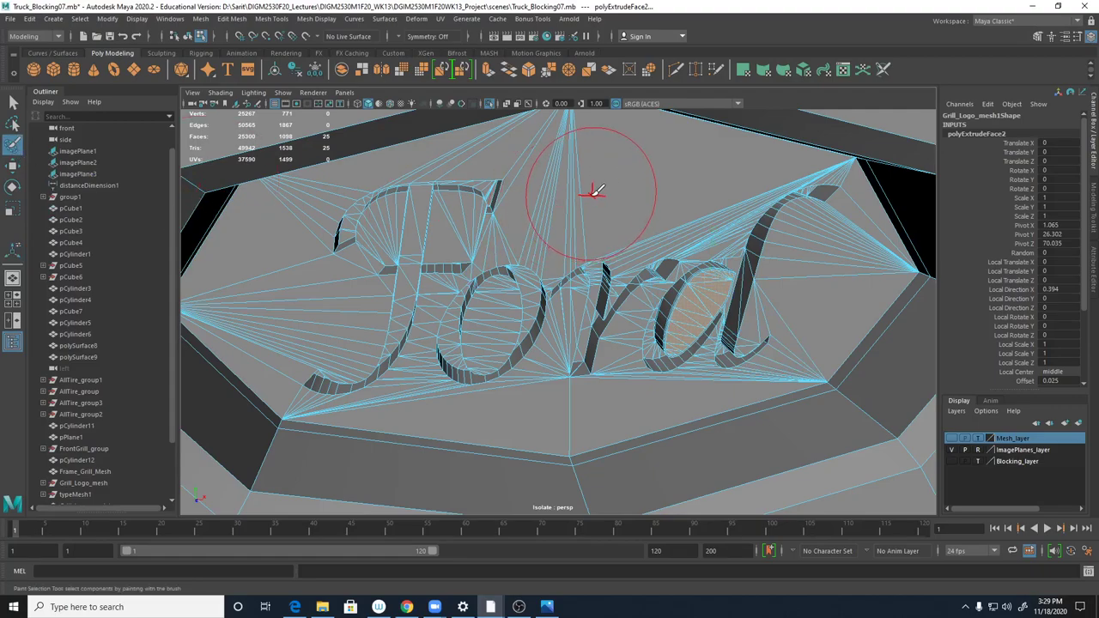
pyautogui.press('b')
pyautogui.moveTo(594, 192); pyautogui.dragTo(561, 195)
pyautogui.scroll(6, 599, 365)
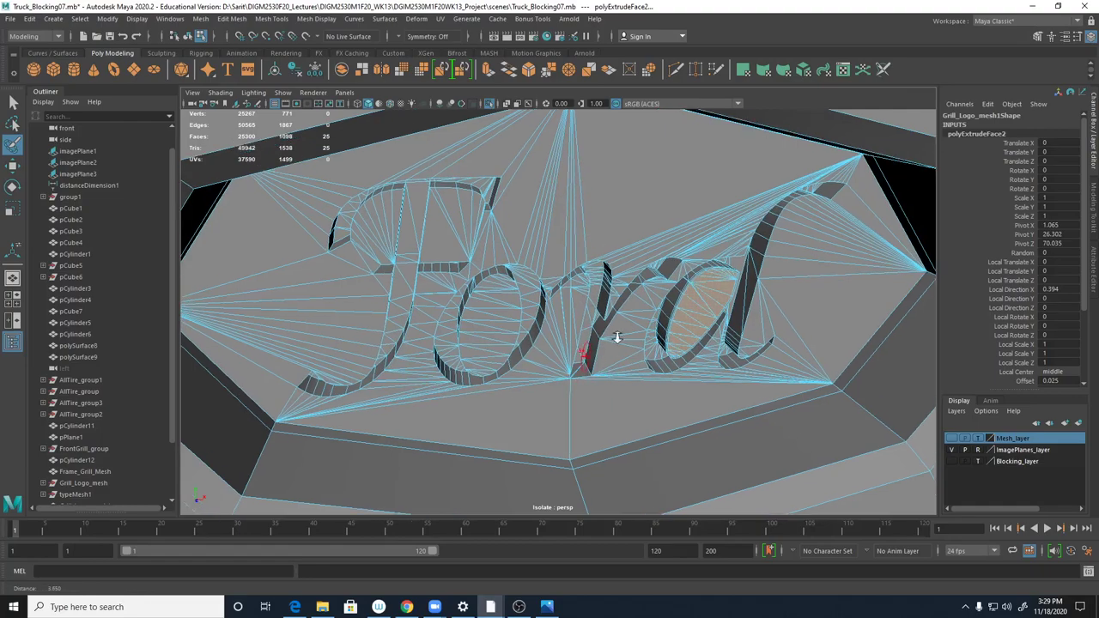
pyautogui.moveTo(440, 262); pyautogui.dragTo(409, 418)
pyautogui.click(455, 253)
pyautogui.keyDown('alt'); pyautogui.moveTo(764, 443); pyautogui.dragTo(795, 300); pyautogui.keyUp('alt')
# - Extrude the selected counter faces with an Offset of 0.025 and return to the Select tool
pyautogui.keyDown('shift'); pyautogui.moveTo(407, 267); pyautogui.dragTo(401, 304, button='right'); pyautogui.keyUp('shift')
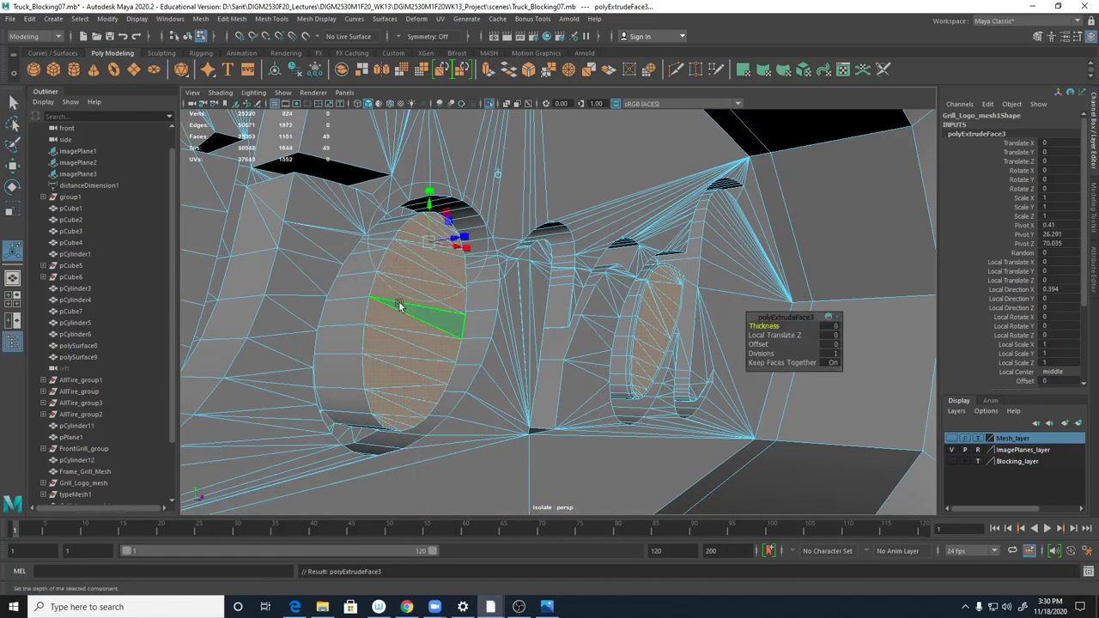
pyautogui.click(834, 345)
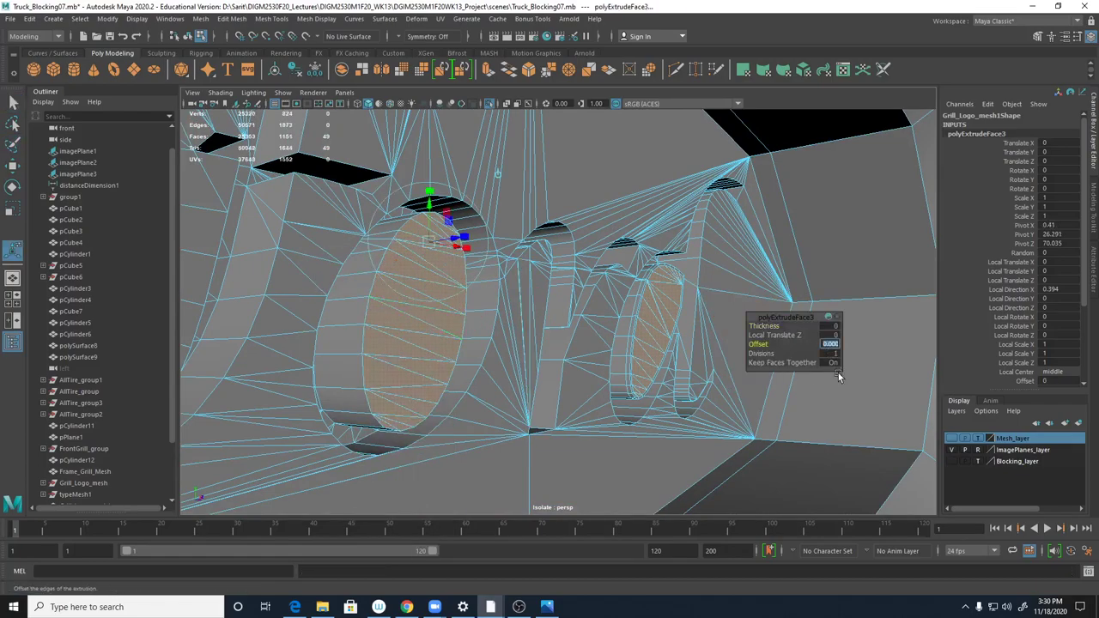
pyautogui.write('.025')
pyautogui.press('Return')
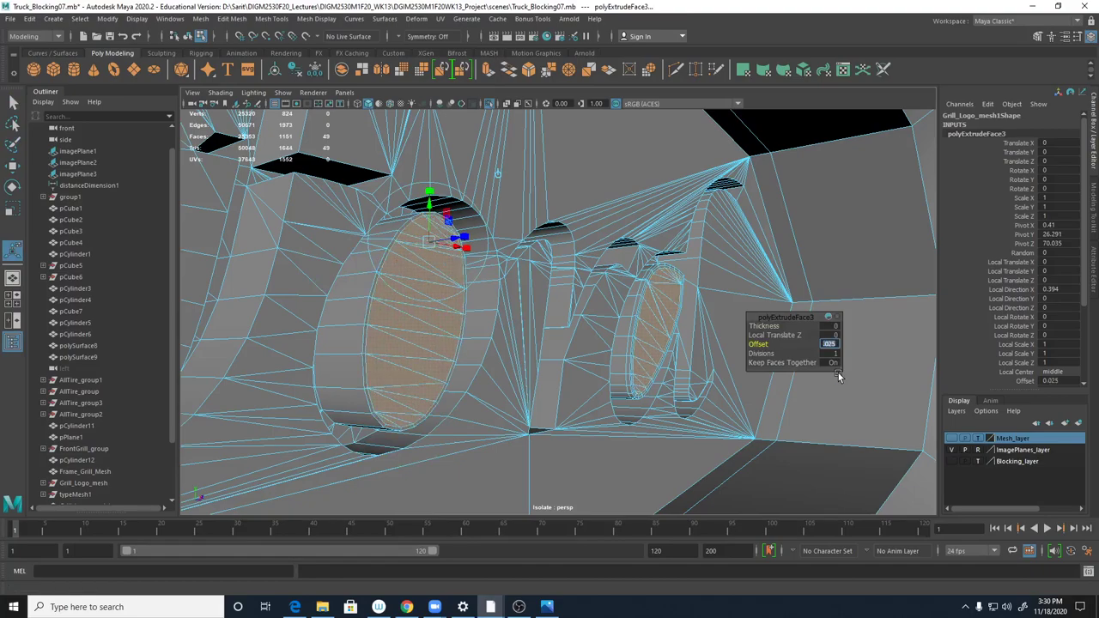
pyautogui.moveTo(350, 340)
pyautogui.keyDown('alt'); pyautogui.mouseDown()
pyautogui.moveTo(368, 339)
pyautogui.moveTo(343, 356)
pyautogui.mouseUp(); pyautogui.keyUp('alt')
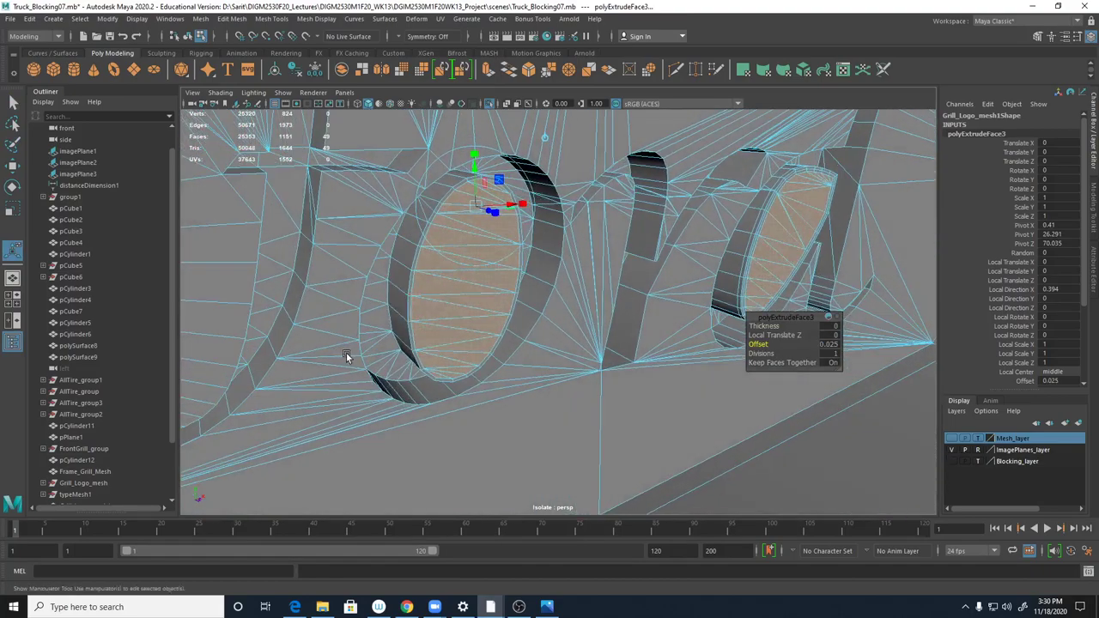
pyautogui.press('q')
# - Select the full ring of wall faces around the o's counter, including the small triangles at its corners
pyautogui.keyDown('alt'); pyautogui.moveTo(572, 381); pyautogui.dragTo(469, 249); pyautogui.keyUp('alt')
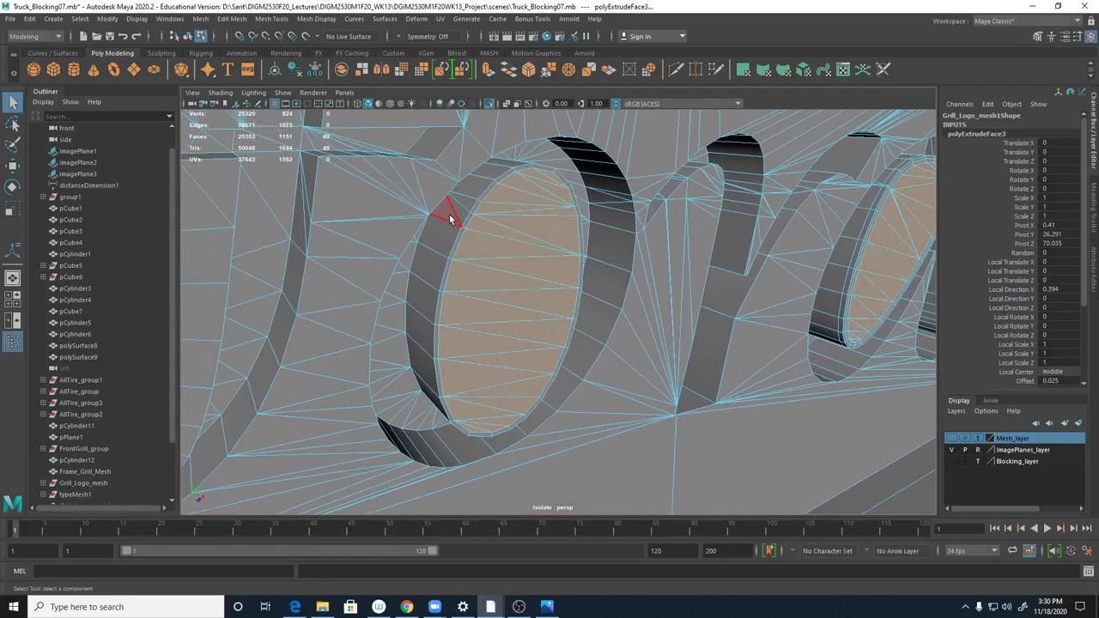
pyautogui.click(450, 215)
pyautogui.click(446, 234)
pyautogui.keyDown('shift'); pyautogui.doubleClick(439, 256); pyautogui.keyUp('shift')
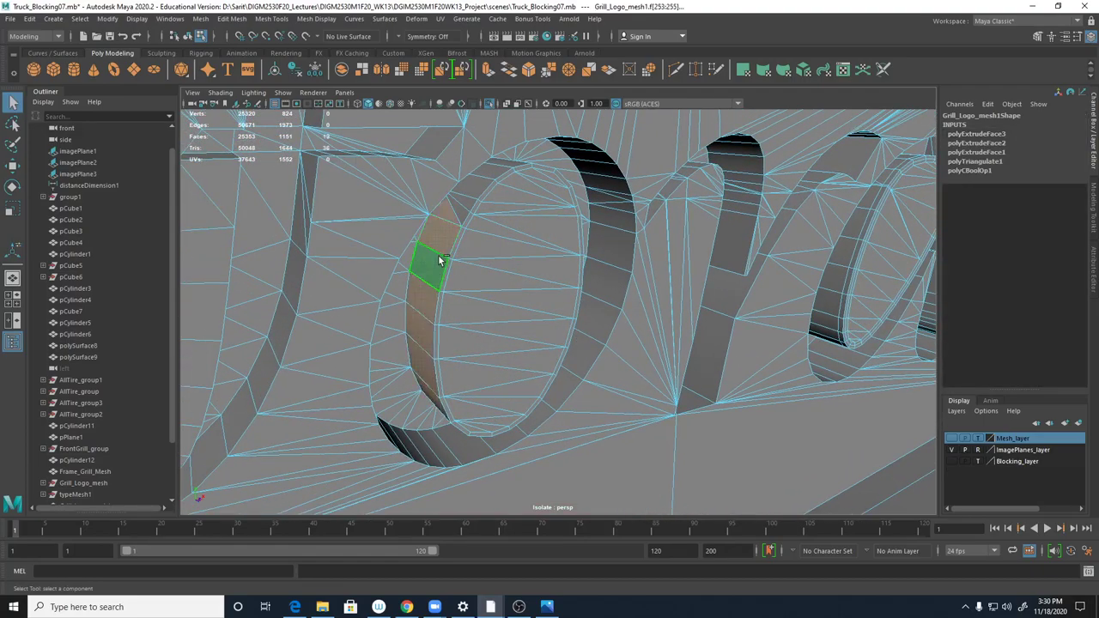
pyautogui.keyDown('shift'); pyautogui.click(460, 216); pyautogui.keyUp('shift')
pyautogui.keyDown('shift'); pyautogui.click(464, 205); pyautogui.keyUp('shift')
pyautogui.keyDown('shift'); pyautogui.click(471, 188); pyautogui.keyUp('shift')
pyautogui.keyDown('shift'); pyautogui.doubleClick(486, 174); pyautogui.keyUp('shift')
pyautogui.keyDown('alt'); pyautogui.moveTo(570, 210); pyautogui.dragTo(302, 308); pyautogui.keyUp('alt')
pyautogui.keyDown('shift'); pyautogui.click(790, 208); pyautogui.keyUp('shift')
pyautogui.keyDown('shift'); pyautogui.click(792, 211); pyautogui.keyUp('shift')
# - Extrude the selected inner wall faces of the o with an Offset of 0.05
pyautogui.keyDown('shift'); pyautogui.moveTo(807, 219); pyautogui.dragTo(806, 253, button='right'); pyautogui.keyUp('shift')
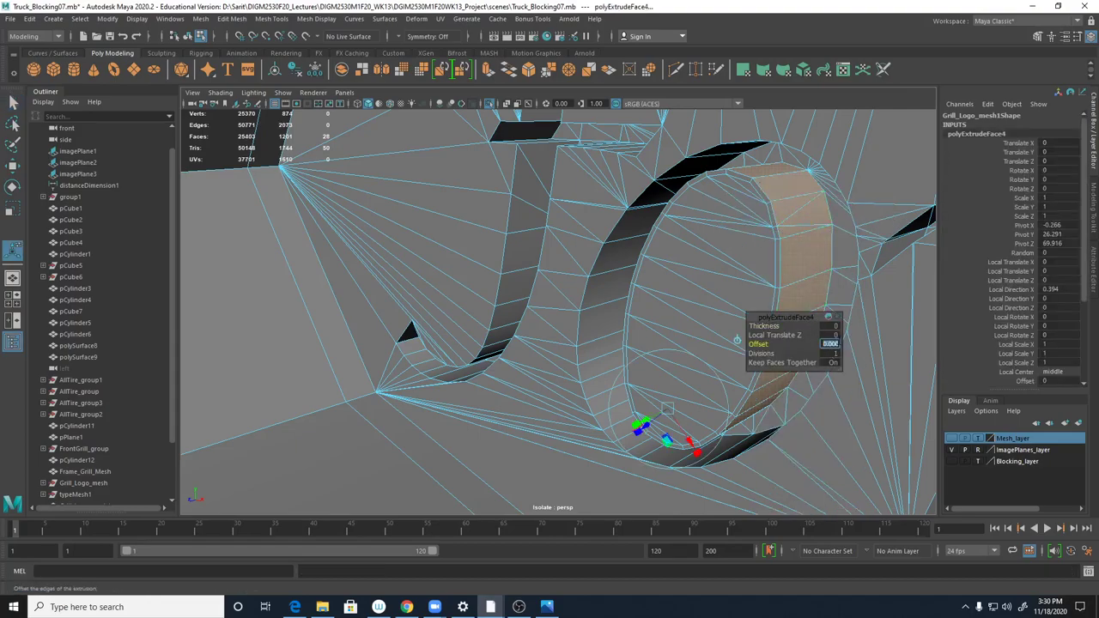
pyautogui.write('5')
pyautogui.press('Return')
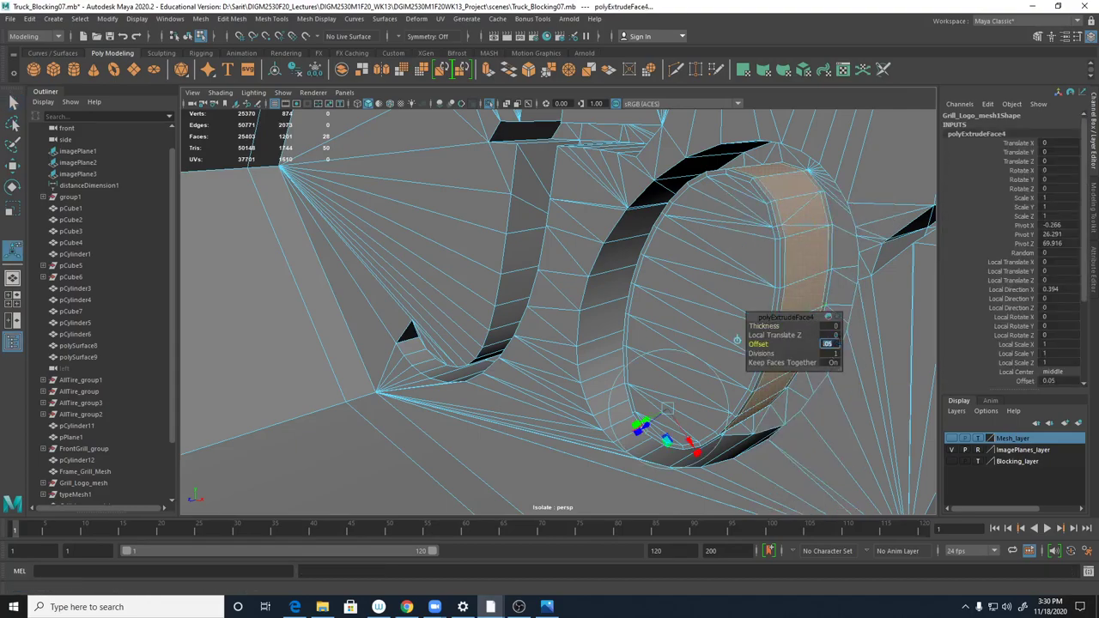
# - Select the ring of outer wall faces around the carved letter o
pyautogui.keyDown('alt'); pyautogui.moveTo(613, 278); pyautogui.dragTo(588, 262); pyautogui.keyUp('alt')
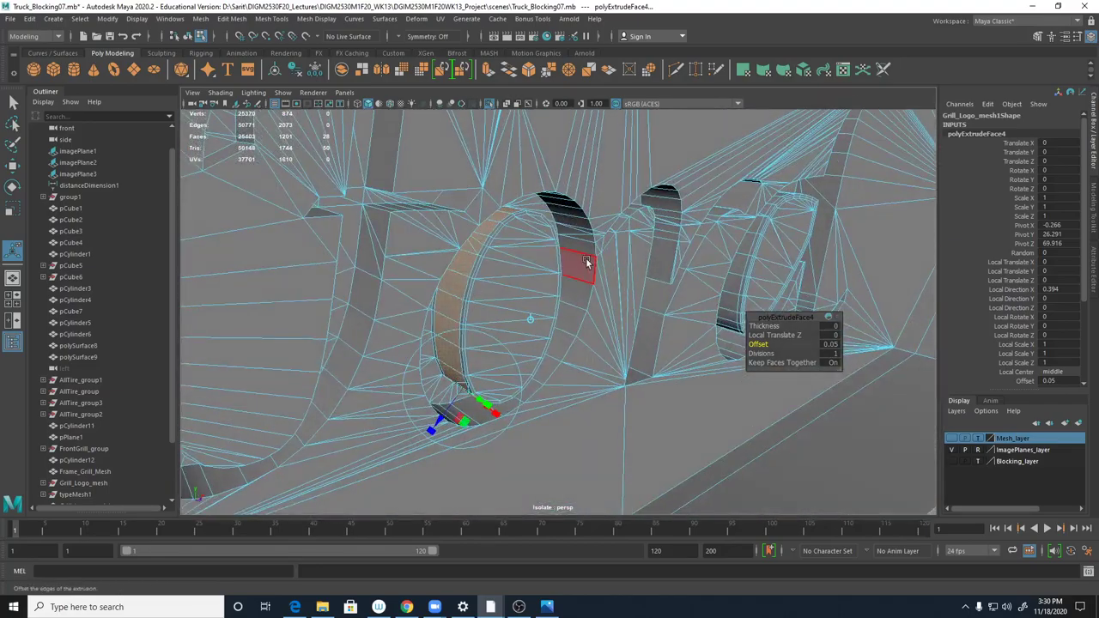
pyautogui.click(589, 264)
pyautogui.keyDown('shift'); pyautogui.doubleClick(584, 287); pyautogui.keyUp('shift')
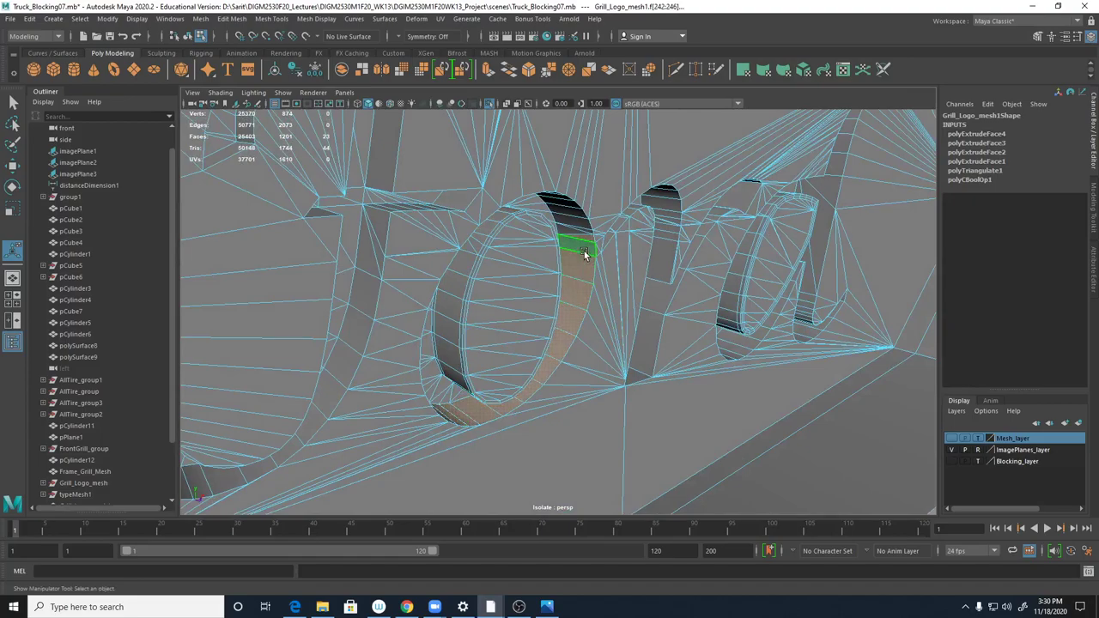
pyautogui.keyDown('alt'); pyautogui.moveTo(592, 248); pyautogui.dragTo(722, 256, button='right'); pyautogui.keyUp('alt')
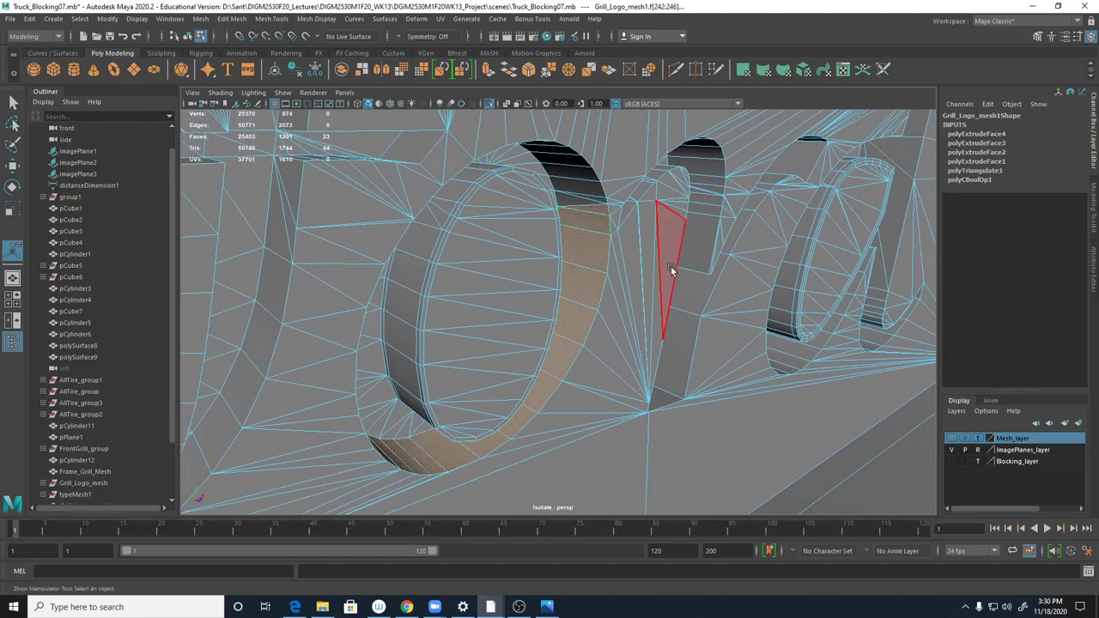
pyautogui.keyDown('shift'); pyautogui.doubleClick(595, 190); pyautogui.keyUp('shift')
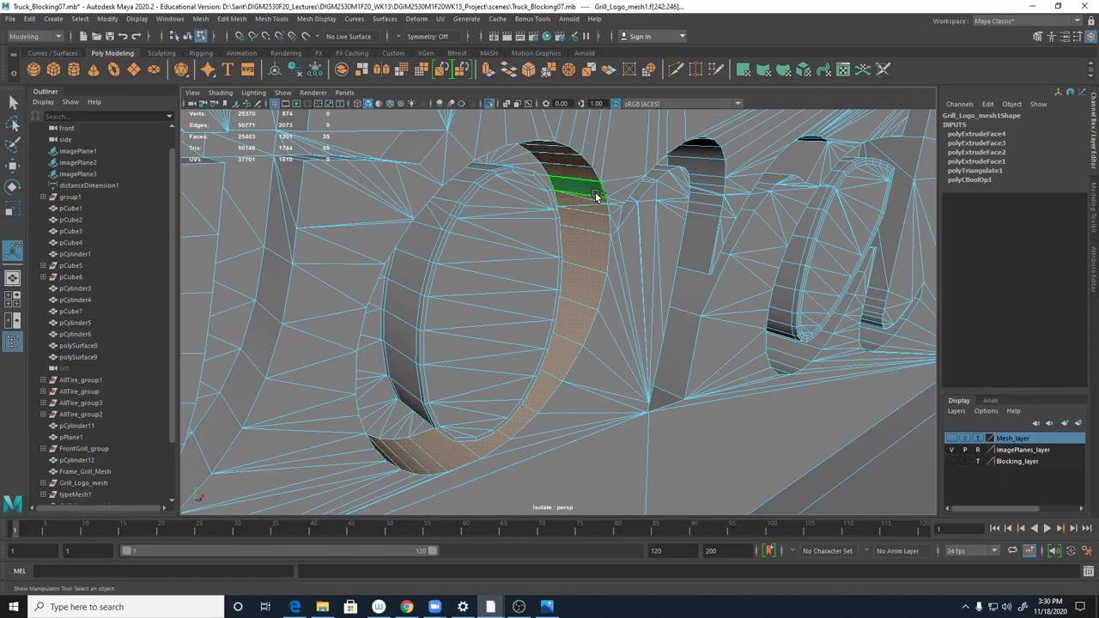
# - Extrude the selected outer wall faces of the o with an Offset of 0.025
pyautogui.keyDown('shift'); pyautogui.moveTo(597, 195); pyautogui.dragTo(603, 238, button='right'); pyautogui.keyUp('shift')
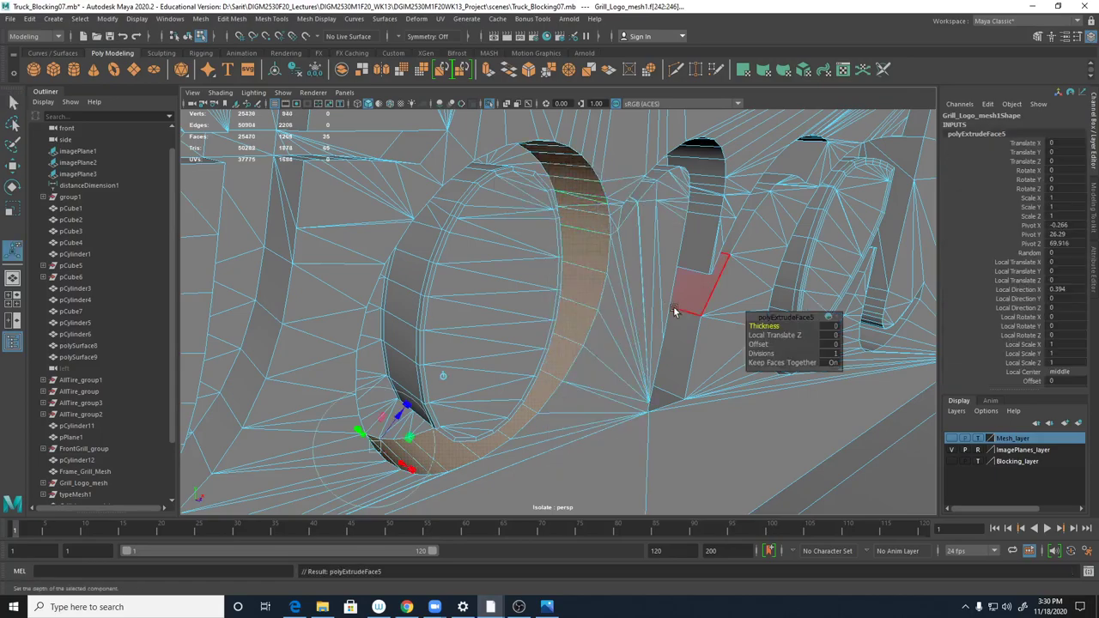
pyautogui.click(832, 345)
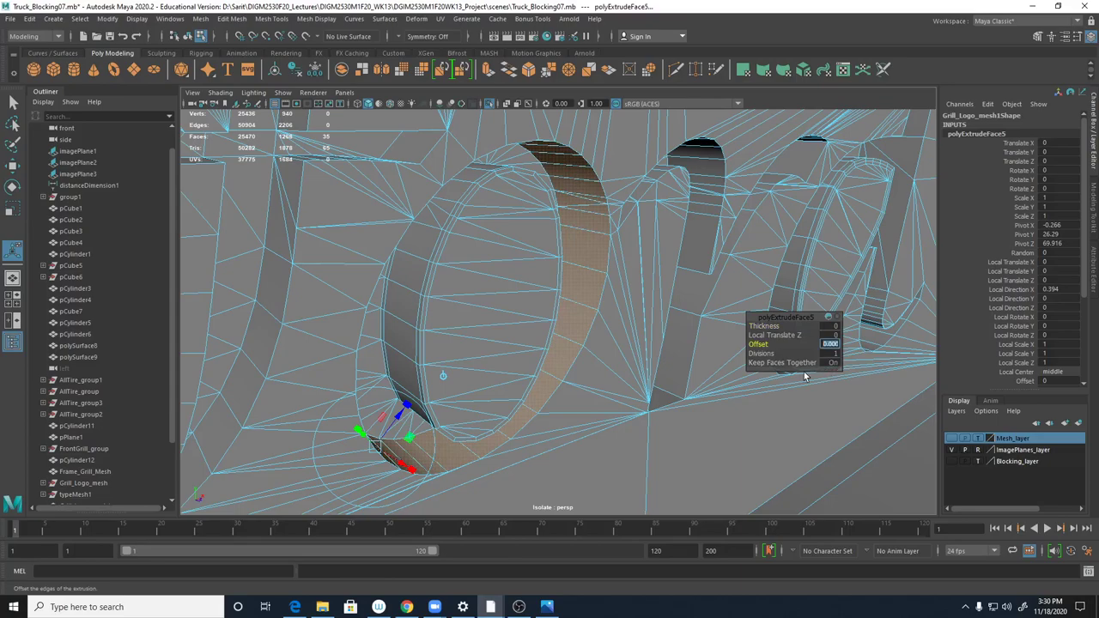
pyautogui.write('.025')
pyautogui.press('Return')
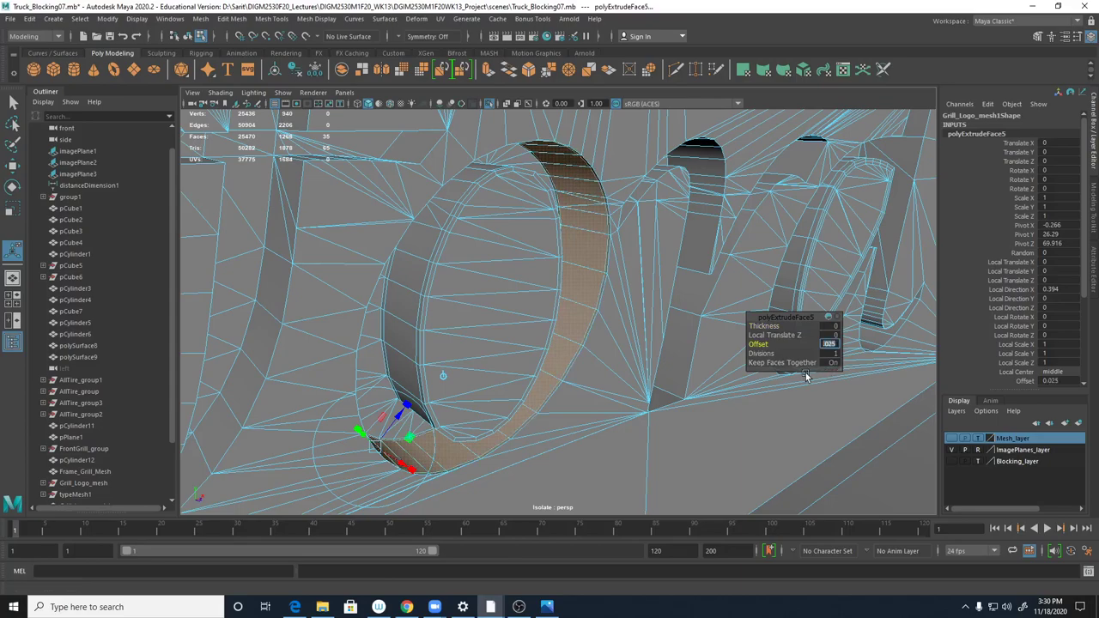
# - Save the scene, accepting the student version notice
pyautogui.keyDown('alt'); pyautogui.moveTo(623, 311); pyautogui.dragTo(498, 324); pyautogui.keyUp('alt')
pyautogui.hotkey('ctrl', 's')
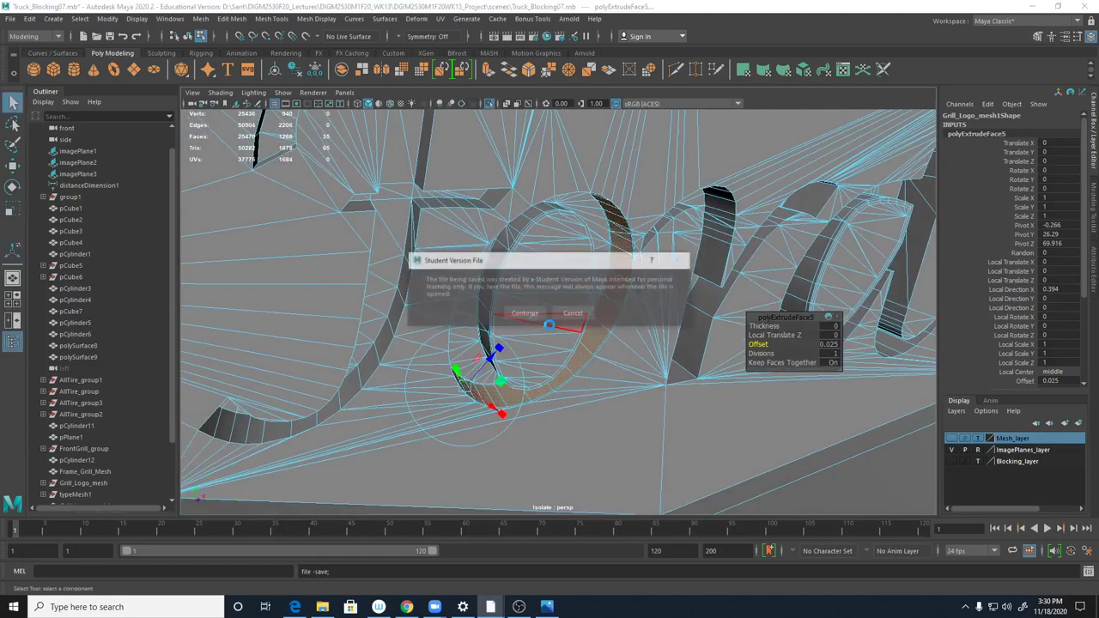
pyautogui.click(526, 313)
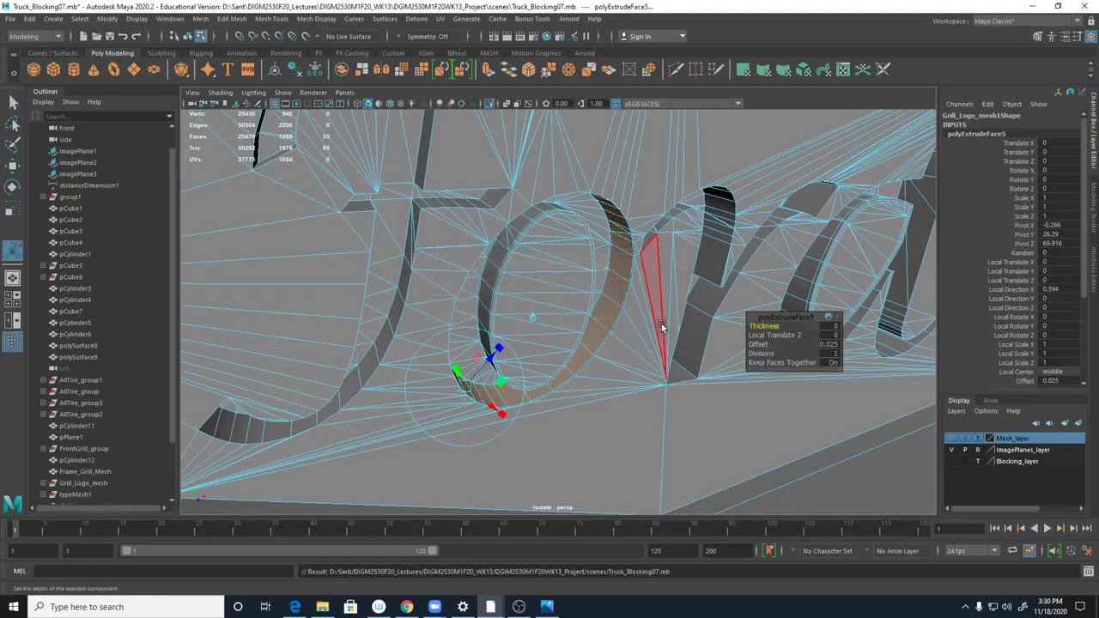
pyautogui.keyDown('alt'); pyautogui.moveTo(711, 260); pyautogui.dragTo(721, 331); pyautogui.keyUp('alt')
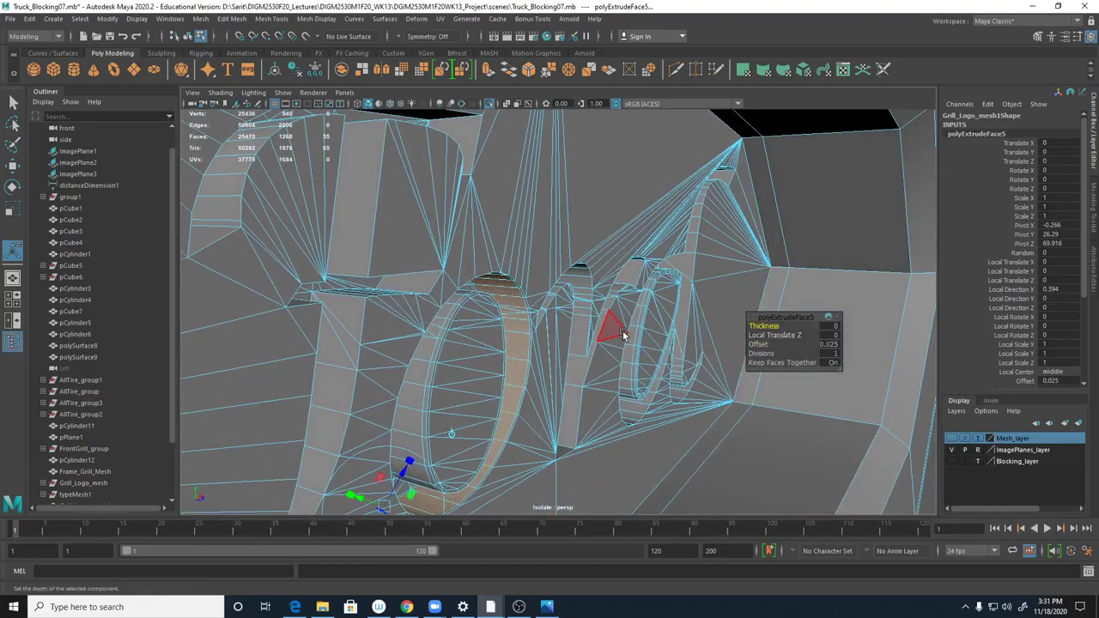
# - Select a run of wall faces along the upper curve and stem of the carved letter r
pyautogui.keyDown('alt'); pyautogui.moveTo(623, 333); pyautogui.dragTo(535, 286, button='middle'); pyautogui.keyUp('alt')
pyautogui.keyDown('alt'); pyautogui.moveTo(535, 287); pyautogui.dragTo(670, 343, button='right'); pyautogui.keyUp('alt')
pyautogui.keyDown('alt'); pyautogui.moveTo(670, 344); pyautogui.dragTo(592, 341); pyautogui.keyUp('alt')
pyautogui.keyDown('alt'); pyautogui.moveTo(592, 341); pyautogui.dragTo(615, 354, button='middle'); pyautogui.keyUp('alt')
pyautogui.keyDown('alt'); pyautogui.moveTo(615, 354); pyautogui.dragTo(587, 387); pyautogui.keyUp('alt')
pyautogui.click(550, 442)
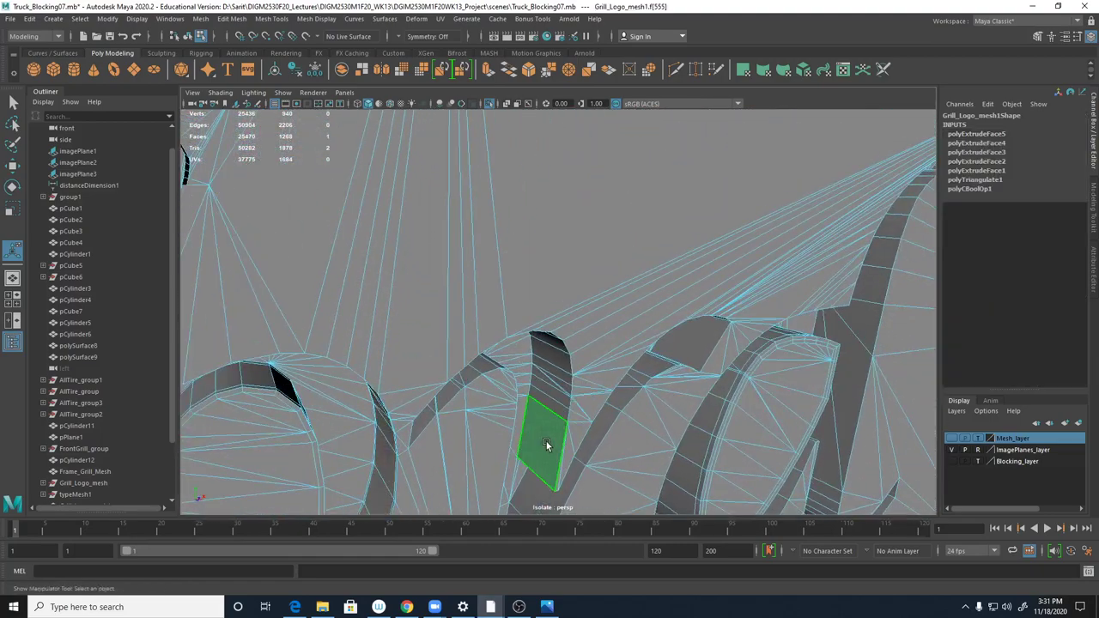
pyautogui.keyDown('shift'); pyautogui.click(569, 368); pyautogui.keyUp('shift')
pyautogui.keyDown('alt'); pyautogui.moveTo(615, 378); pyautogui.dragTo(633, 334); pyautogui.keyUp('alt')
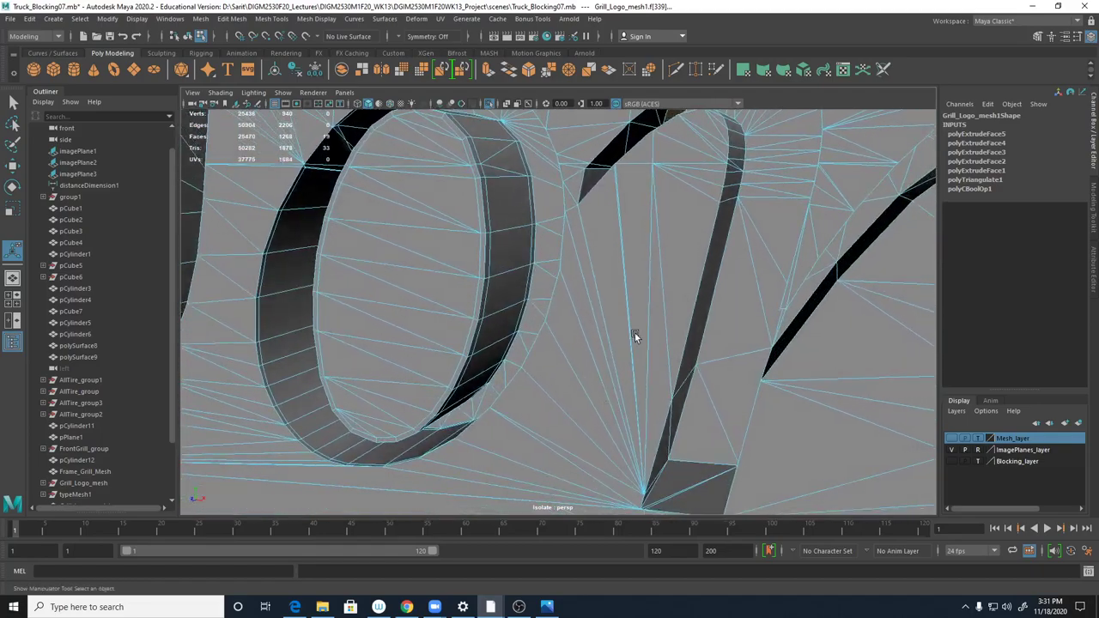
pyautogui.keyDown('alt'); pyautogui.moveTo(633, 335); pyautogui.dragTo(584, 491, button='right'); pyautogui.keyUp('alt')
pyautogui.keyDown('alt'); pyautogui.moveTo(584, 490); pyautogui.dragTo(630, 182, button='middle'); pyautogui.keyUp('alt')
pyautogui.keyDown('alt'); pyautogui.moveTo(629, 181); pyautogui.dragTo(615, 289); pyautogui.keyUp('alt')
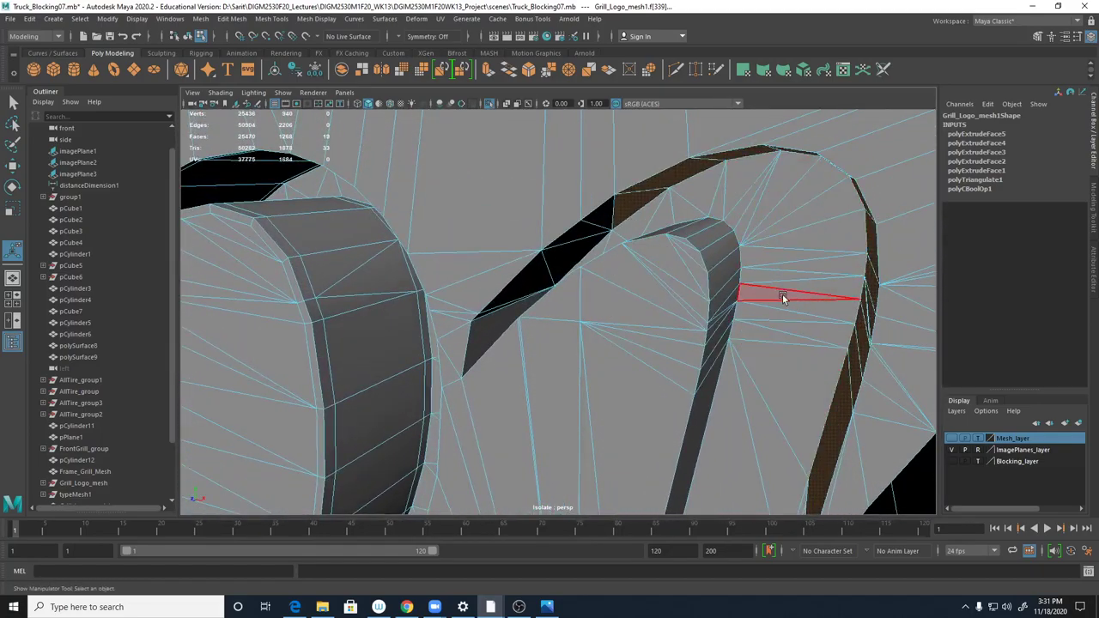
# - Add the wall faces along the top of the r's leading hook to the selection
pyautogui.keyDown('shift'); pyautogui.click(582, 231); pyautogui.keyUp('shift')
pyautogui.keyDown('shift'); pyautogui.click(579, 246); pyautogui.keyUp('shift')
pyautogui.keyDown('shift'); pyautogui.click(541, 268); pyautogui.keyUp('shift')
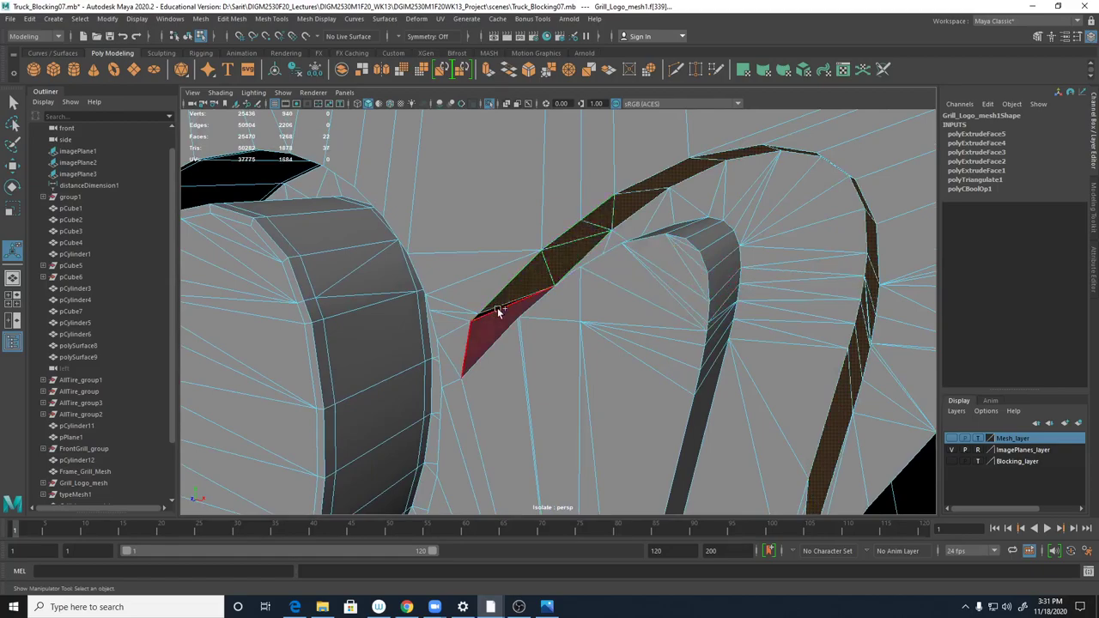
pyautogui.keyDown('shift'); pyautogui.moveTo(499, 312); pyautogui.dragTo(492, 314); pyautogui.keyUp('shift')
pyautogui.keyDown('alt'); pyautogui.moveTo(567, 301); pyautogui.dragTo(650, 351); pyautogui.keyUp('alt')
pyautogui.keyDown('alt'); pyautogui.moveTo(650, 351); pyautogui.dragTo(562, 318, button='middle'); pyautogui.keyUp('alt')
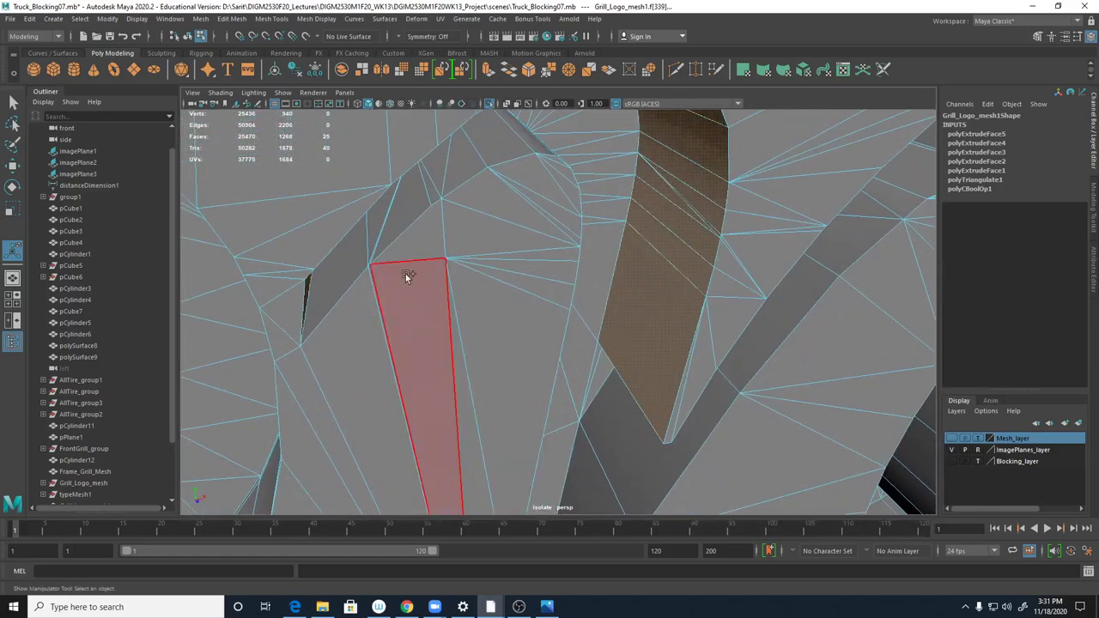
# - Add the wall faces along the underside of the r's leading hook to the selection
pyautogui.keyDown('shift'); pyautogui.click(336, 264); pyautogui.keyUp('shift')
pyautogui.keyDown('shift'); pyautogui.click(375, 240); pyautogui.keyUp('shift')
pyautogui.keyDown('shift'); pyautogui.click(376, 241); pyautogui.keyUp('shift')
pyautogui.keyDown('shift'); pyautogui.click(391, 239); pyautogui.keyUp('shift')
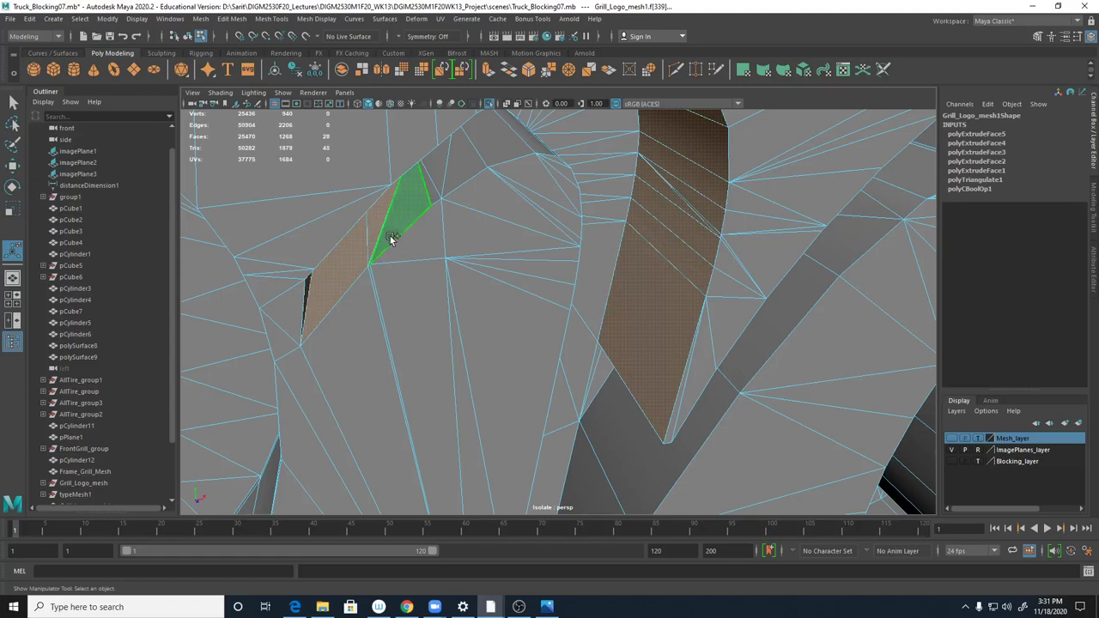
pyautogui.keyDown('shift'); pyautogui.click(445, 168); pyautogui.keyUp('shift')
pyautogui.keyDown('shift'); pyautogui.click(510, 146); pyautogui.keyUp('shift')
pyautogui.keyDown('shift'); pyautogui.click(530, 140); pyautogui.keyUp('shift')
# - Extend the selection over the inner curve where the hook meets the stem and down the stem wall
pyautogui.keyDown('alt'); pyautogui.moveTo(496, 187); pyautogui.dragTo(524, 192); pyautogui.keyUp('alt')
pyautogui.keyDown('alt'); pyautogui.moveTo(701, 262); pyautogui.dragTo(521, 243, button='middle'); pyautogui.keyUp('alt')
pyautogui.keyDown('alt'); pyautogui.moveTo(520, 243); pyautogui.dragTo(451, 250, button='right'); pyautogui.keyUp('alt')
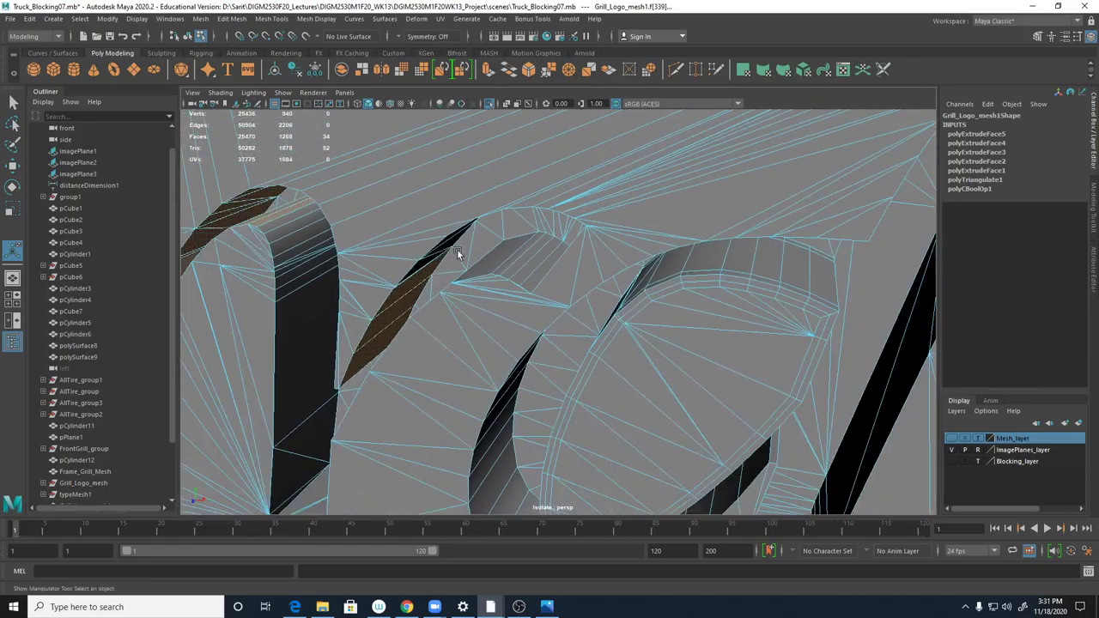
pyautogui.keyDown('alt'); pyautogui.moveTo(506, 292); pyautogui.dragTo(505, 286); pyautogui.keyUp('alt')
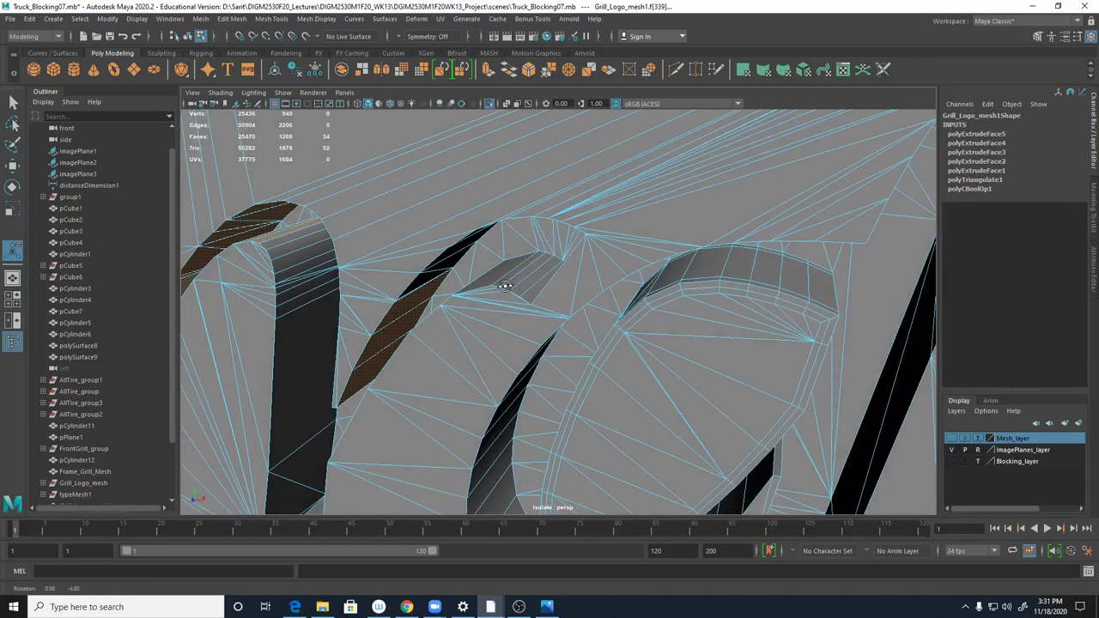
pyautogui.keyDown('shift'); pyautogui.click(291, 245); pyautogui.keyUp('shift')
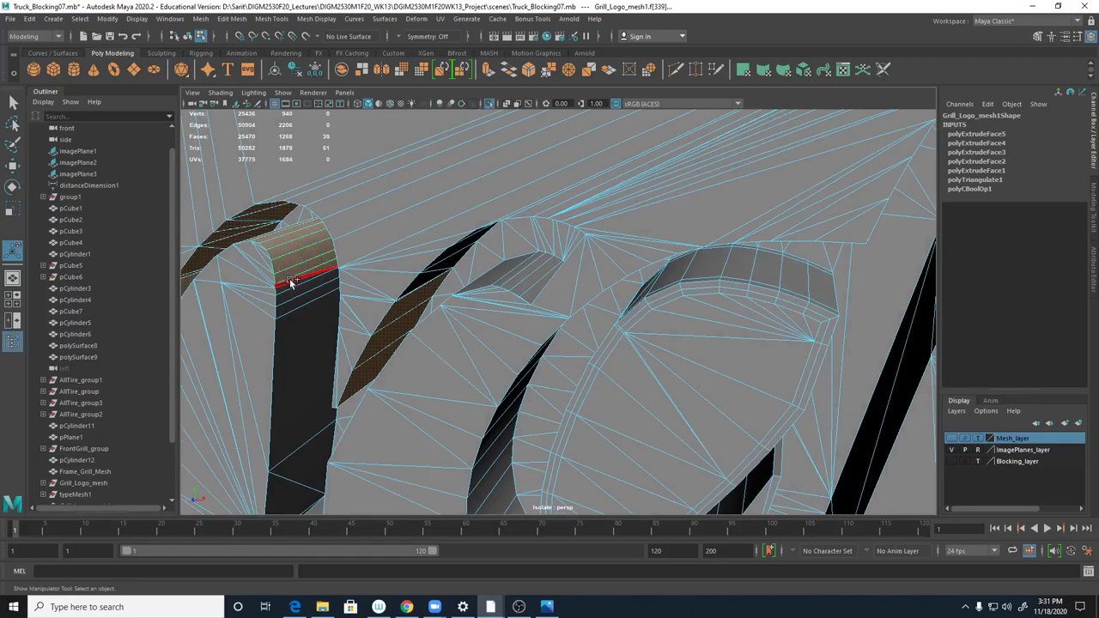
pyautogui.keyDown('shift'); pyautogui.click(291, 283); pyautogui.keyUp('shift')
pyautogui.keyDown('shift'); pyautogui.doubleClick(300, 304); pyautogui.keyUp('shift')
# - Add the wall faces around the foot of the r's stem and up its opposite side
pyautogui.keyDown('alt'); pyautogui.moveTo(284, 404); pyautogui.dragTo(391, 187, button='middle'); pyautogui.keyUp('alt')
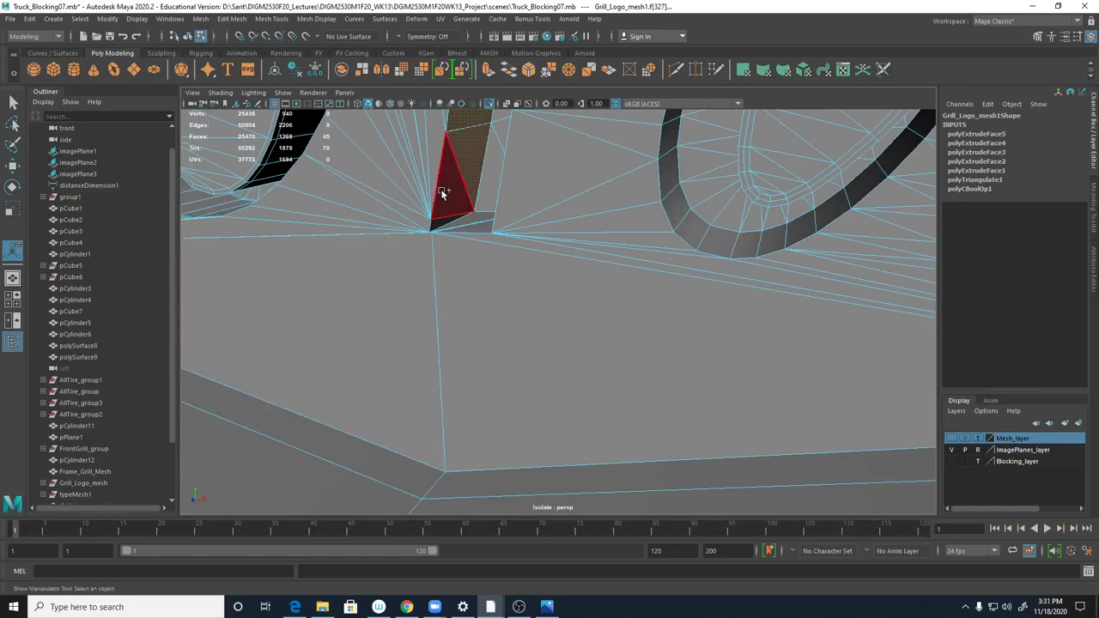
pyautogui.keyDown('shift'); pyautogui.click(437, 218); pyautogui.keyUp('shift')
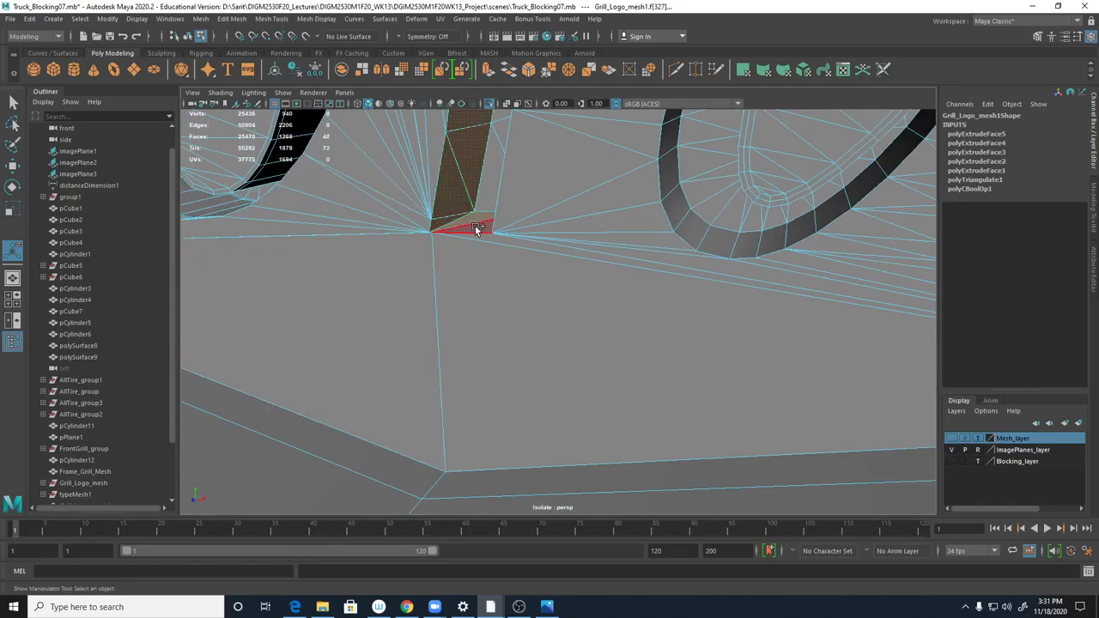
pyautogui.keyDown('shift'); pyautogui.click(477, 230); pyautogui.keyUp('shift')
pyautogui.scroll(5, 516, 258)
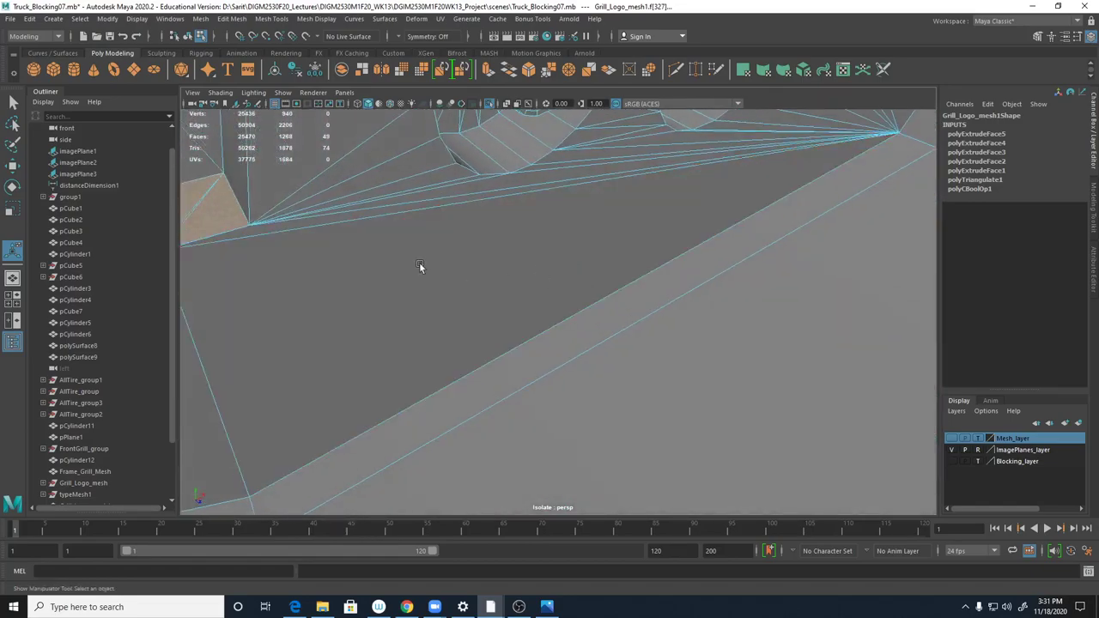
pyautogui.keyDown('alt'); pyautogui.moveTo(602, 352); pyautogui.dragTo(429, 273, button='middle'); pyautogui.keyUp('alt')
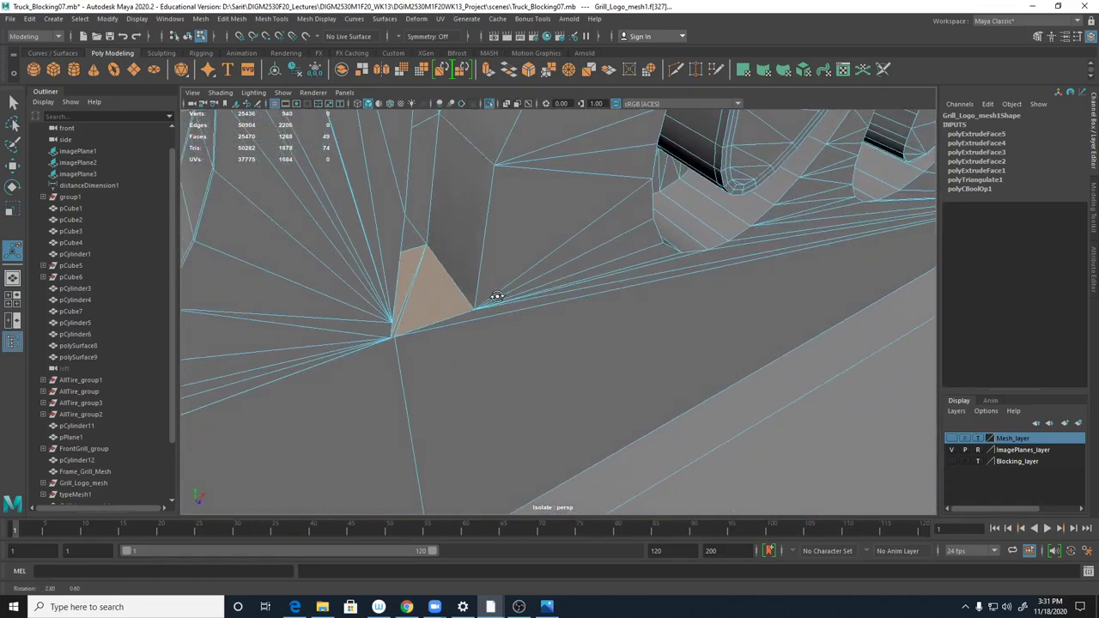
pyautogui.keyDown('shift'); pyautogui.click(403, 323); pyautogui.keyUp('shift')
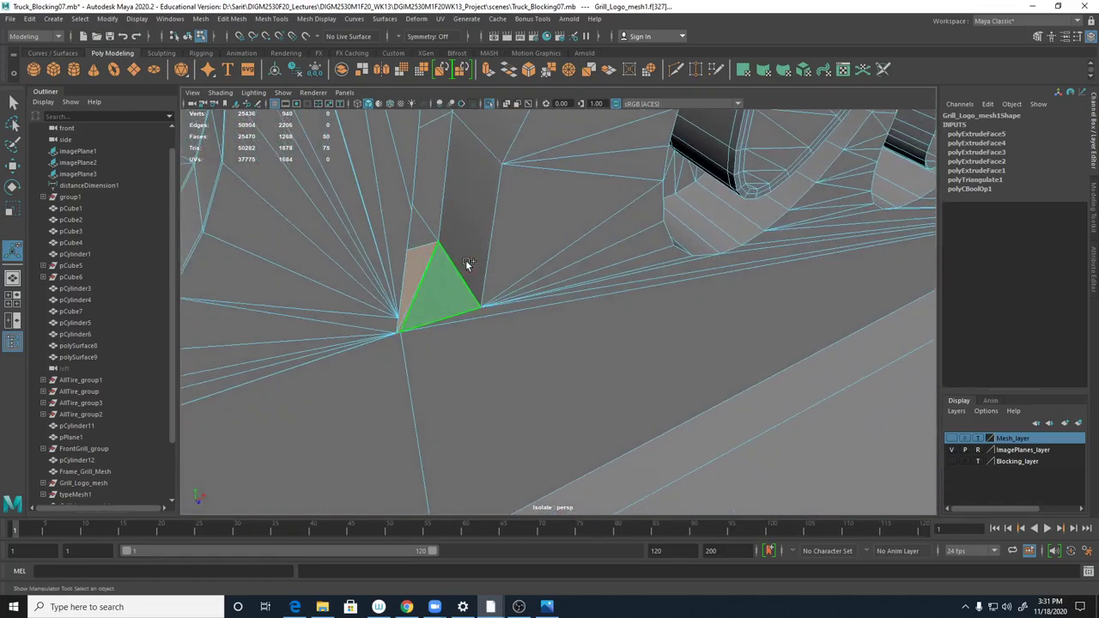
pyautogui.keyDown('shift'); pyautogui.click(488, 202); pyautogui.keyUp('shift')
pyautogui.keyDown('shift'); pyautogui.click(504, 180); pyautogui.keyUp('shift')
# - Add the remaining wall faces around the r's arm to complete the outline selection
pyautogui.scroll(-5, 693, 246)
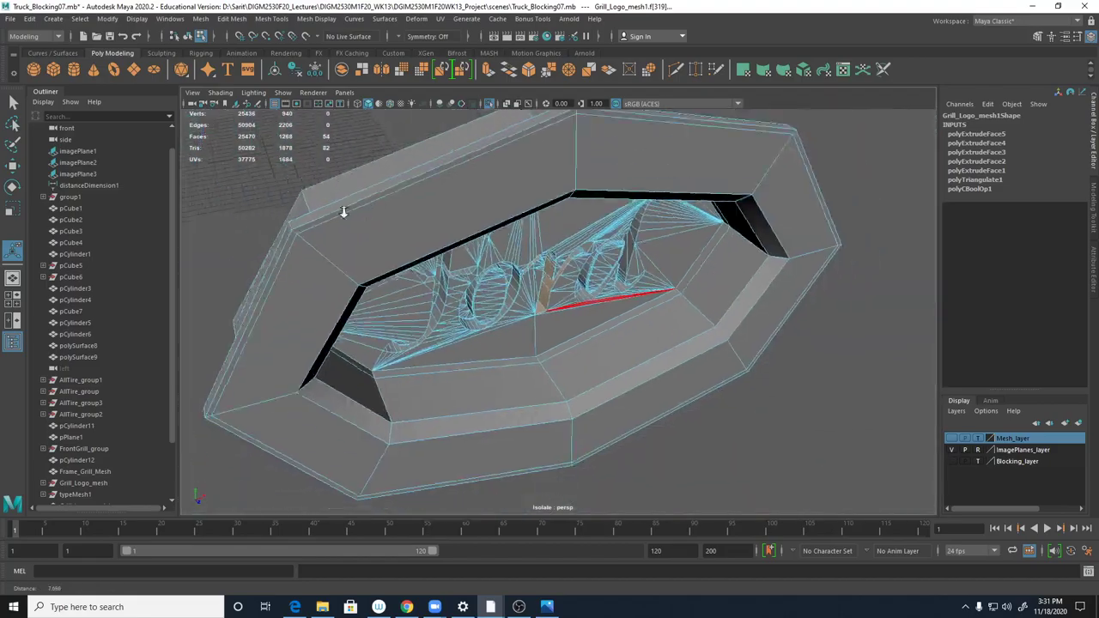
pyautogui.scroll(5, 579, 227)
pyautogui.keyDown('alt'); pyautogui.moveTo(579, 227); pyautogui.dragTo(621, 240); pyautogui.keyUp('alt')
pyautogui.keyDown('alt'); pyautogui.moveTo(621, 241); pyautogui.dragTo(672, 255, button='right'); pyautogui.keyUp('alt')
pyautogui.keyDown('alt'); pyautogui.moveTo(672, 256); pyautogui.dragTo(564, 420, button='middle'); pyautogui.keyUp('alt')
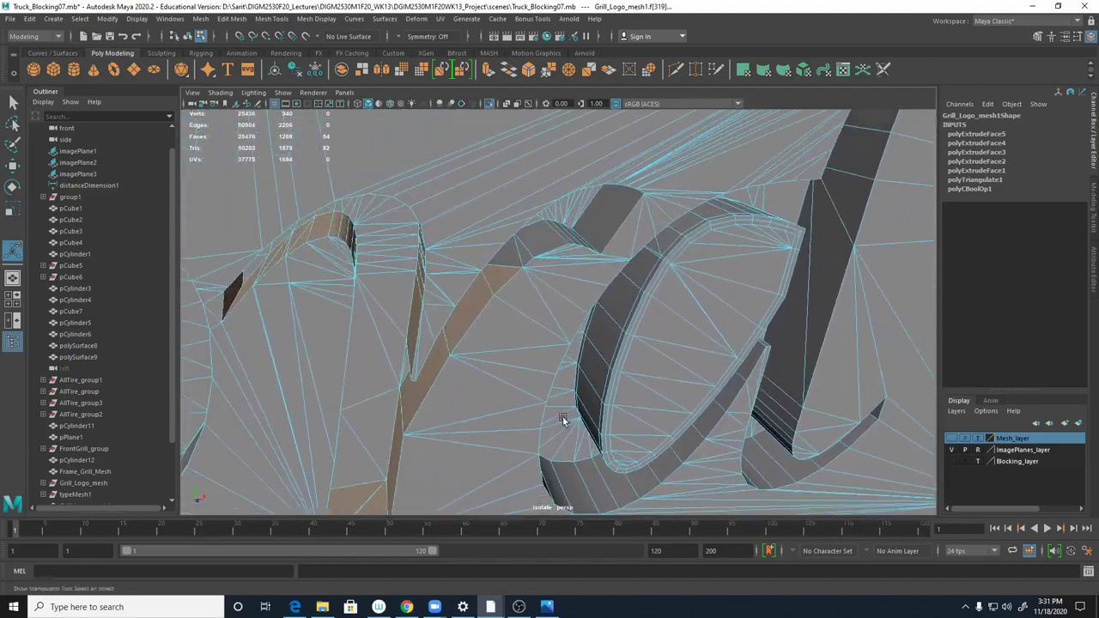
pyautogui.keyDown('shift'); pyautogui.click(536, 242); pyautogui.keyUp('shift')
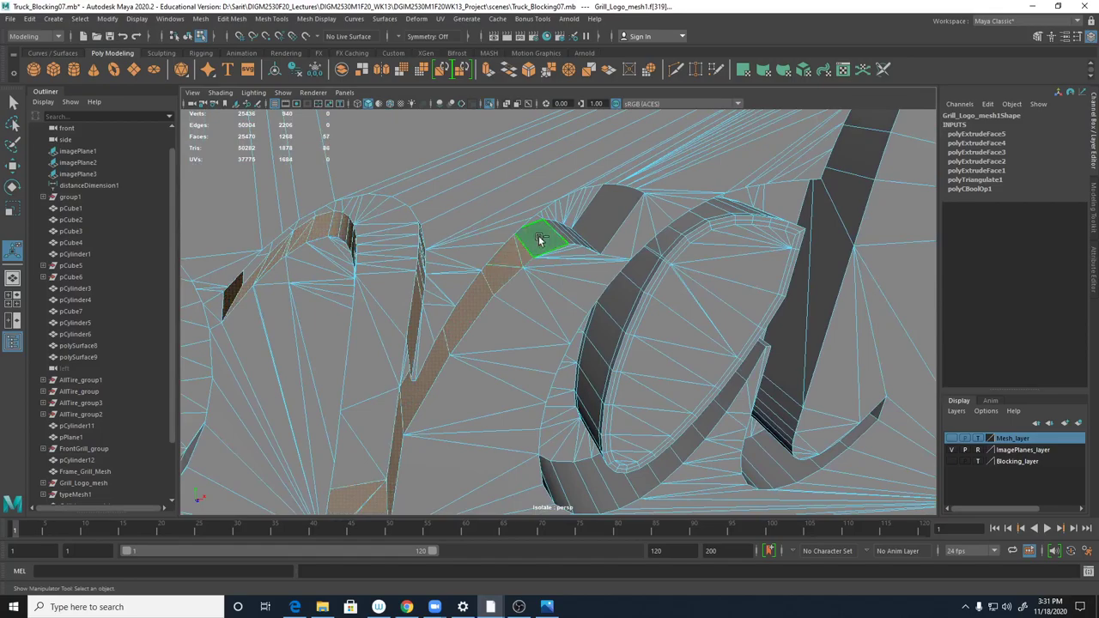
pyautogui.keyDown('shift'); pyautogui.click(557, 230); pyautogui.keyUp('shift')
pyautogui.keyDown('alt'); pyautogui.moveTo(557, 230); pyautogui.dragTo(535, 207); pyautogui.keyUp('alt')
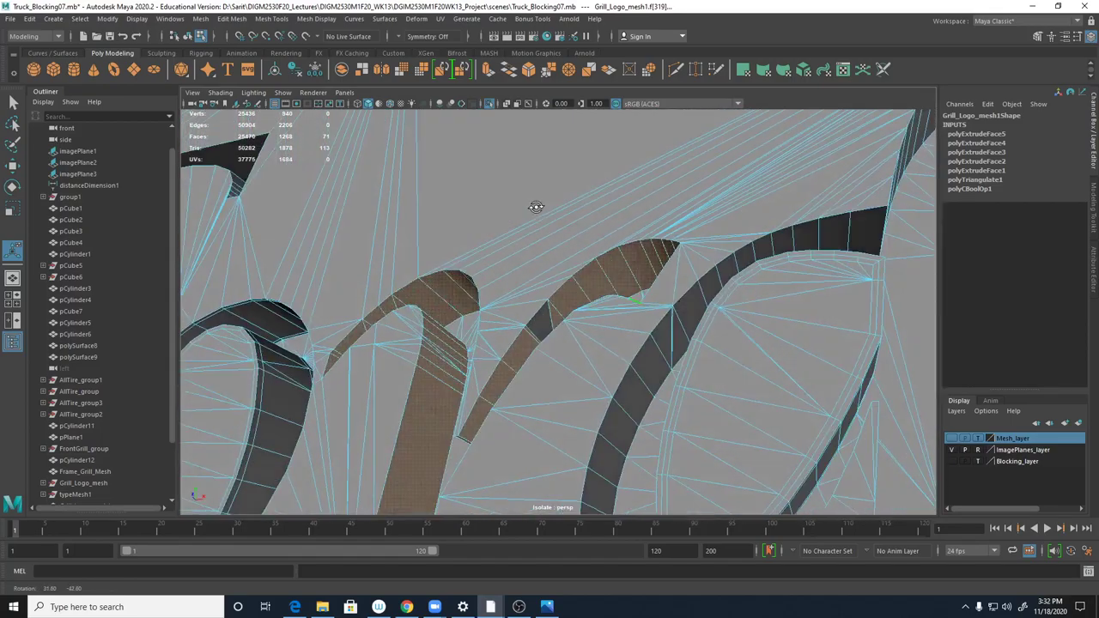
pyautogui.keyDown('shift'); pyautogui.click(538, 321); pyautogui.keyUp('shift')
# - Extrude the selected wall faces of the r with an Offset of 0.025
pyautogui.keyDown('alt'); pyautogui.moveTo(539, 321); pyautogui.dragTo(574, 378); pyautogui.keyUp('alt')
pyautogui.keyDown('shift'); pyautogui.moveTo(577, 243); pyautogui.dragTo(588, 273, button='right'); pyautogui.keyUp('shift')
pyautogui.click(828, 345)
pyautogui.write('.025')
pyautogui.press('Return')
pyautogui.keyDown('alt'); pyautogui.moveTo(535, 387); pyautogui.dragTo(516, 381); pyautogui.keyUp('alt')
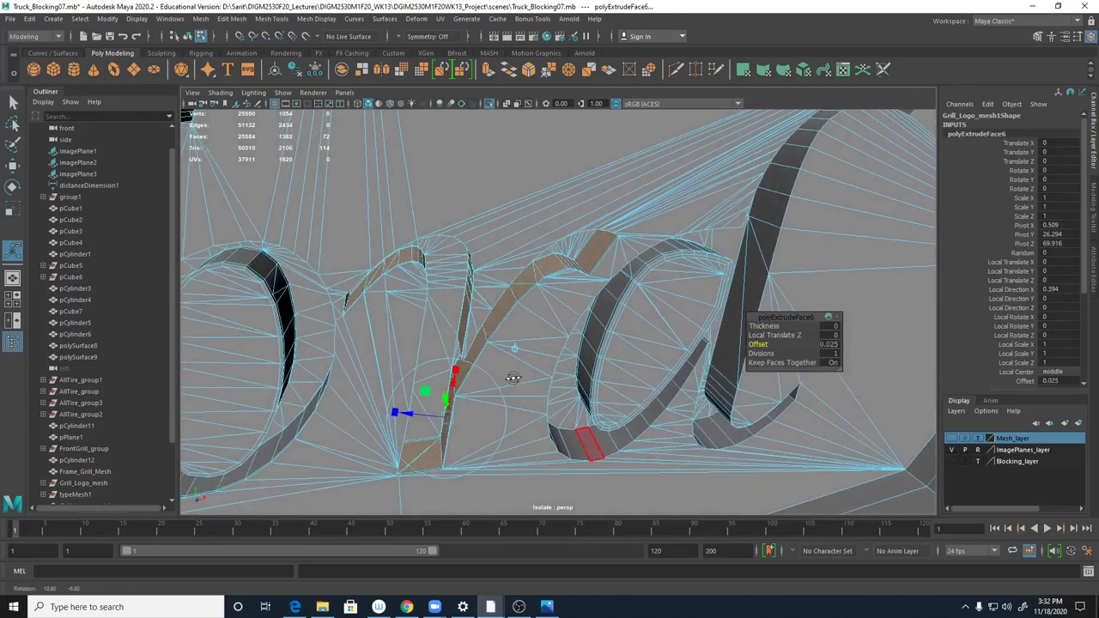
# - Inspect the lettering in wireframe and shaded display, and check the whole badge in smooth preview
pyautogui.press('4')
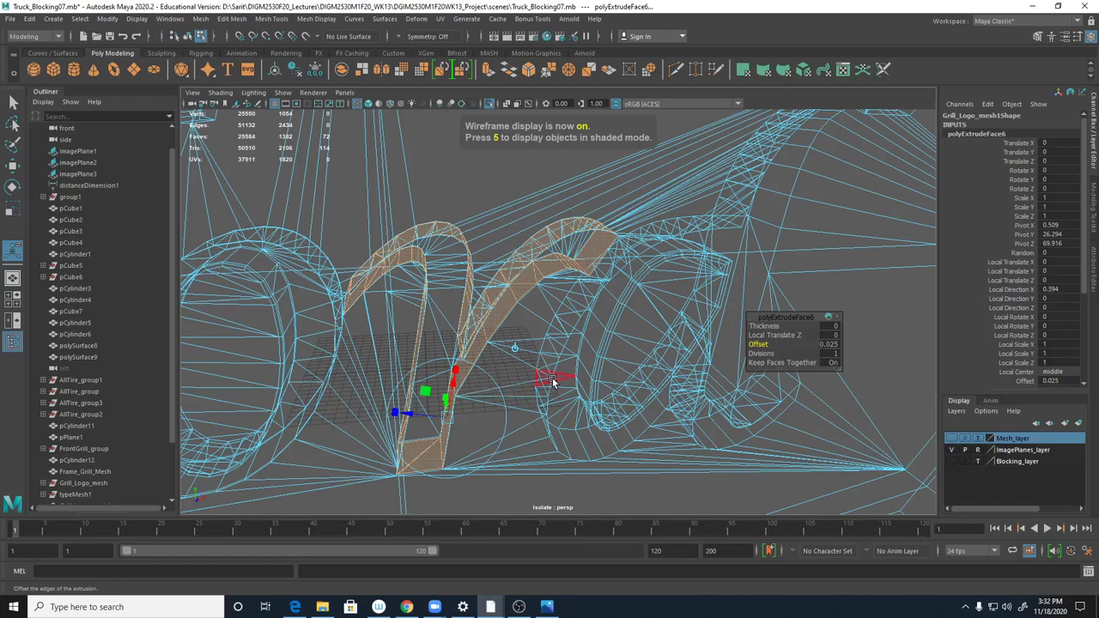
pyautogui.press('5')
pyautogui.moveTo(557, 379)
pyautogui.keyDown('alt'); pyautogui.mouseDown()
pyautogui.moveTo(643, 369)
pyautogui.moveTo(702, 422)
pyautogui.mouseUp(); pyautogui.keyUp('alt')
pyautogui.moveTo(694, 240); pyautogui.dragTo(743, 222, button='right')
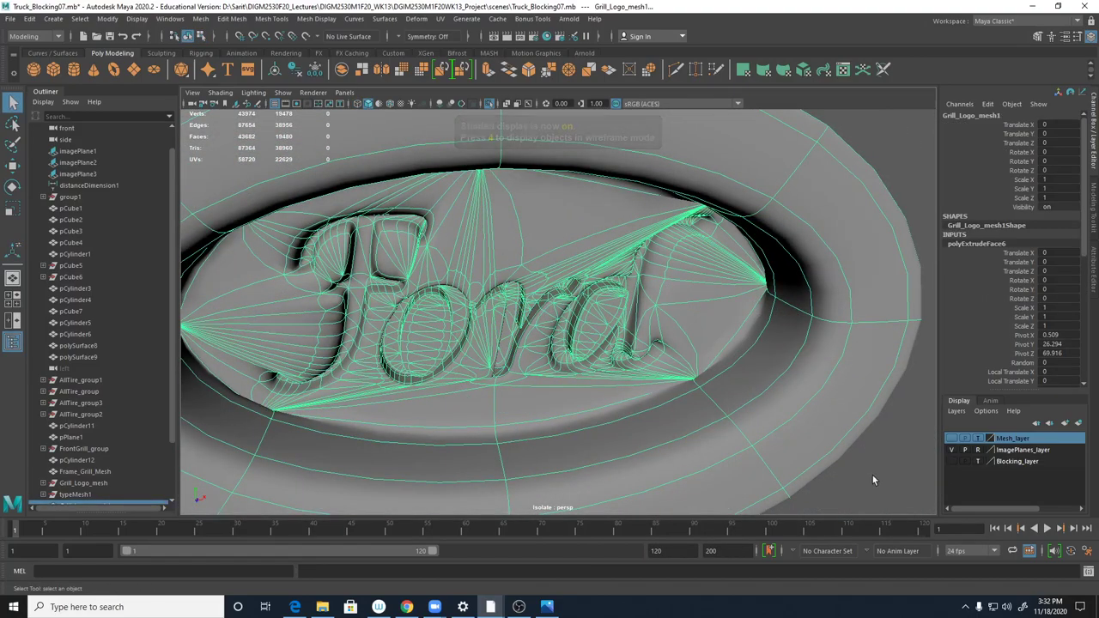
pyautogui.click(883, 458)
pyautogui.keyDown('alt'); pyautogui.moveTo(885, 462); pyautogui.dragTo(771, 470); pyautogui.keyUp('alt')
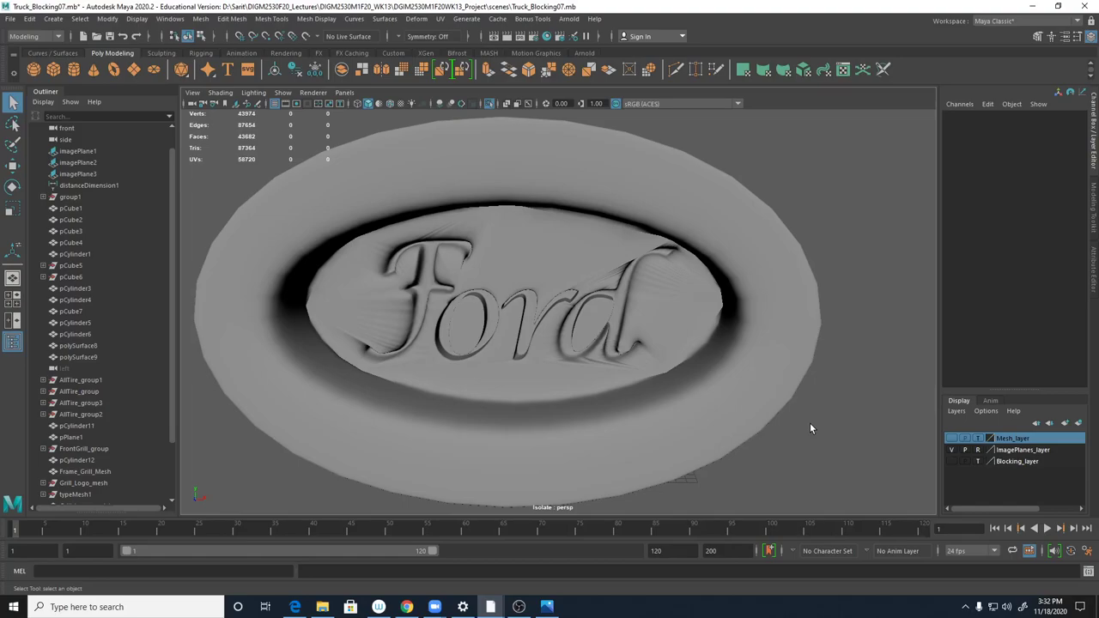
pyautogui.keyDown('alt'); pyautogui.moveTo(579, 361); pyautogui.dragTo(906, 376, button='right'); pyautogui.keyUp('alt')
pyautogui.keyDown('alt'); pyautogui.moveTo(906, 377); pyautogui.dragTo(616, 331); pyautogui.keyUp('alt')
# - Return the badge mesh to unsmoothed display and select the loop of outer wall faces on the d
pyautogui.click(602, 317)
pyautogui.press('1')
pyautogui.keyDown('alt'); pyautogui.moveTo(593, 335); pyautogui.dragTo(805, 375, button='right'); pyautogui.keyUp('alt')
pyautogui.keyDown('alt'); pyautogui.moveTo(804, 375); pyautogui.dragTo(578, 325); pyautogui.keyUp('alt')
pyautogui.moveTo(560, 290); pyautogui.dragTo(560, 319, button='right')
pyautogui.click(576, 266)
pyautogui.click(582, 282)
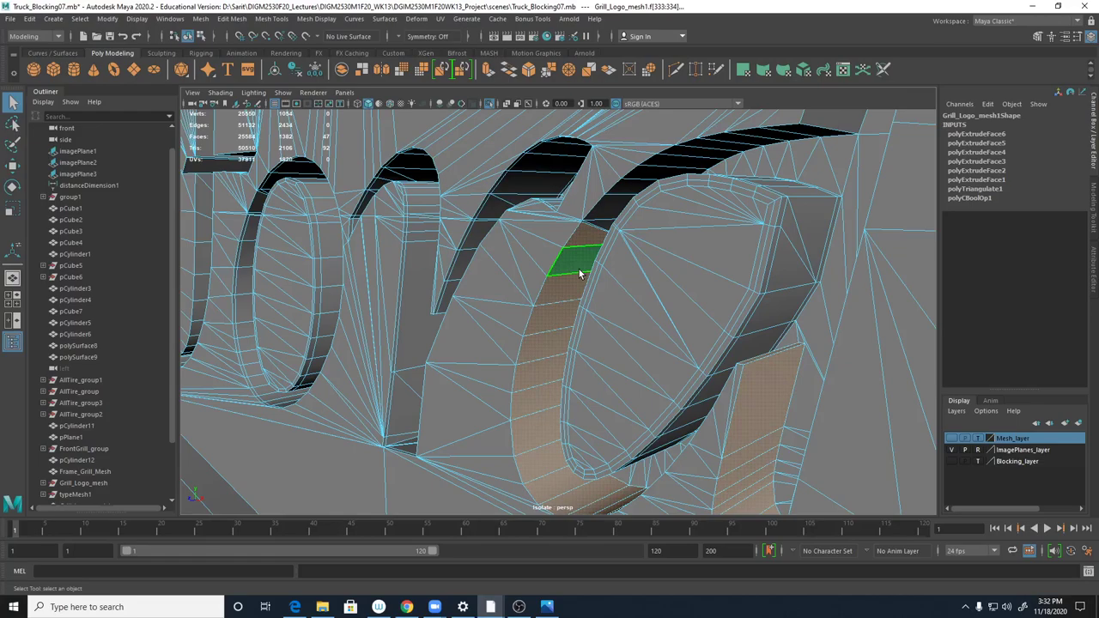
# - Bevel the selected wall faces of the d and close the Cleanup options without applying them
pyautogui.keyDown('alt'); pyautogui.moveTo(641, 290); pyautogui.dragTo(217, 245, button='right'); pyautogui.keyUp('alt')
pyautogui.keyDown('alt'); pyautogui.moveTo(532, 343); pyautogui.dragTo(601, 271); pyautogui.keyUp('alt')
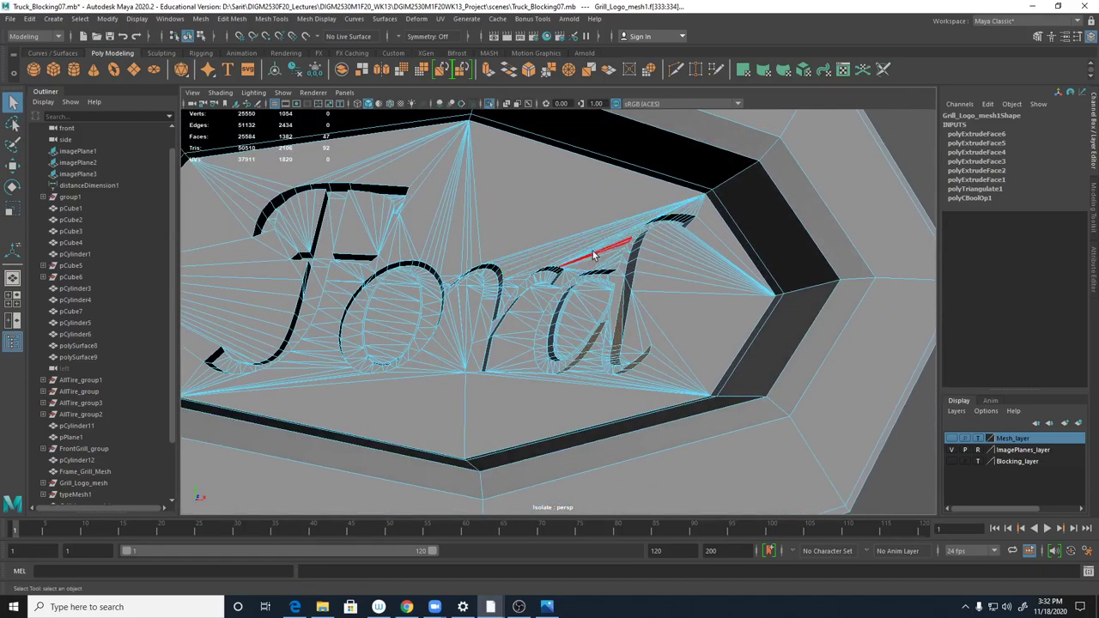
pyautogui.keyDown('shift'); pyautogui.moveTo(583, 218); pyautogui.dragTo(576, 513, button='right'); pyautogui.keyUp('shift')
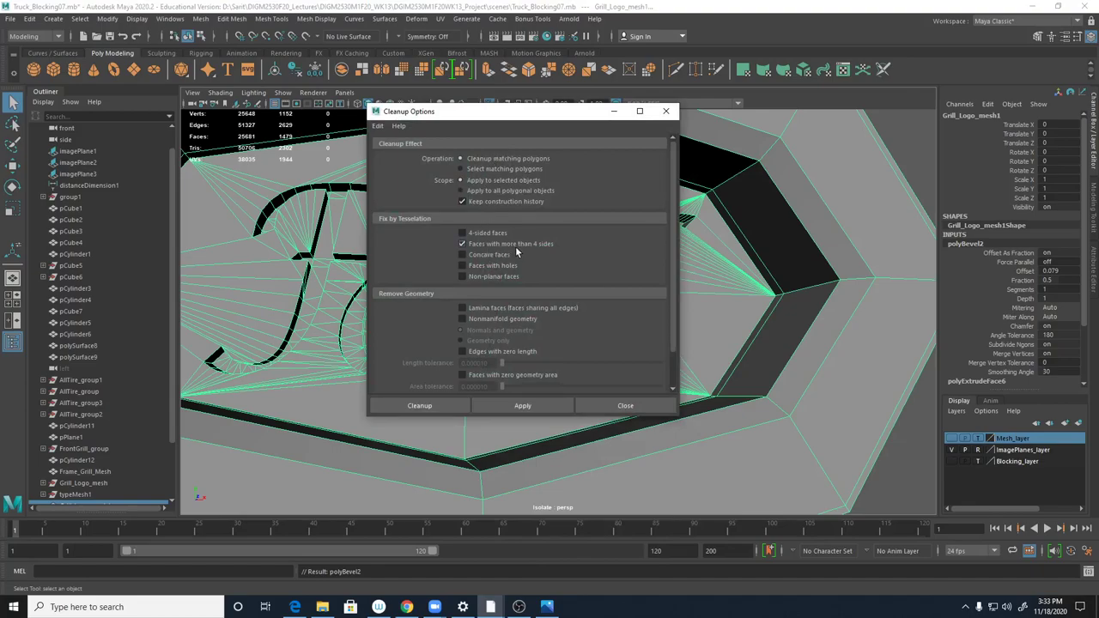
pyautogui.click(614, 406)
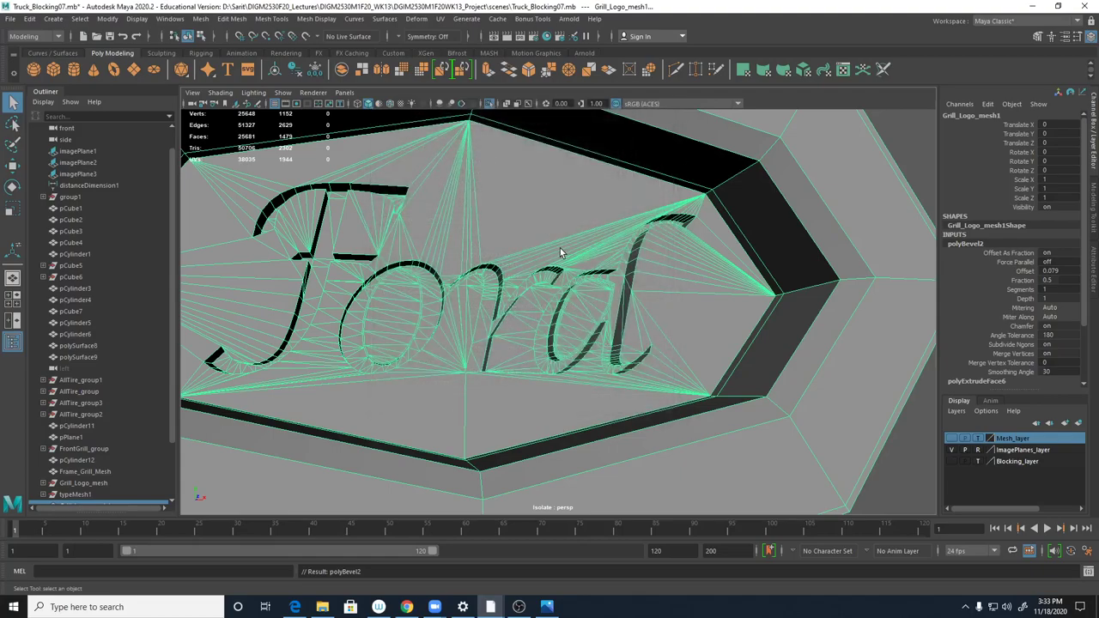
# - Reselect the loop of outer wall faces along the d's bowl and stem in face mode
pyautogui.keyDown('alt'); pyautogui.moveTo(563, 258); pyautogui.dragTo(844, 291, button='right'); pyautogui.keyUp('alt')
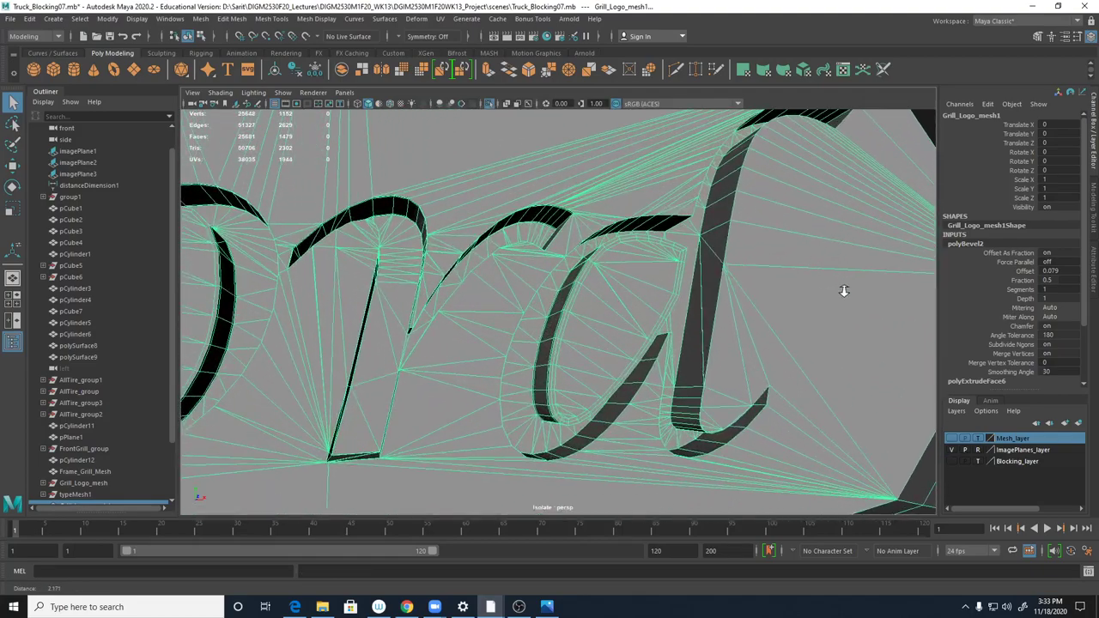
pyautogui.click(678, 331)
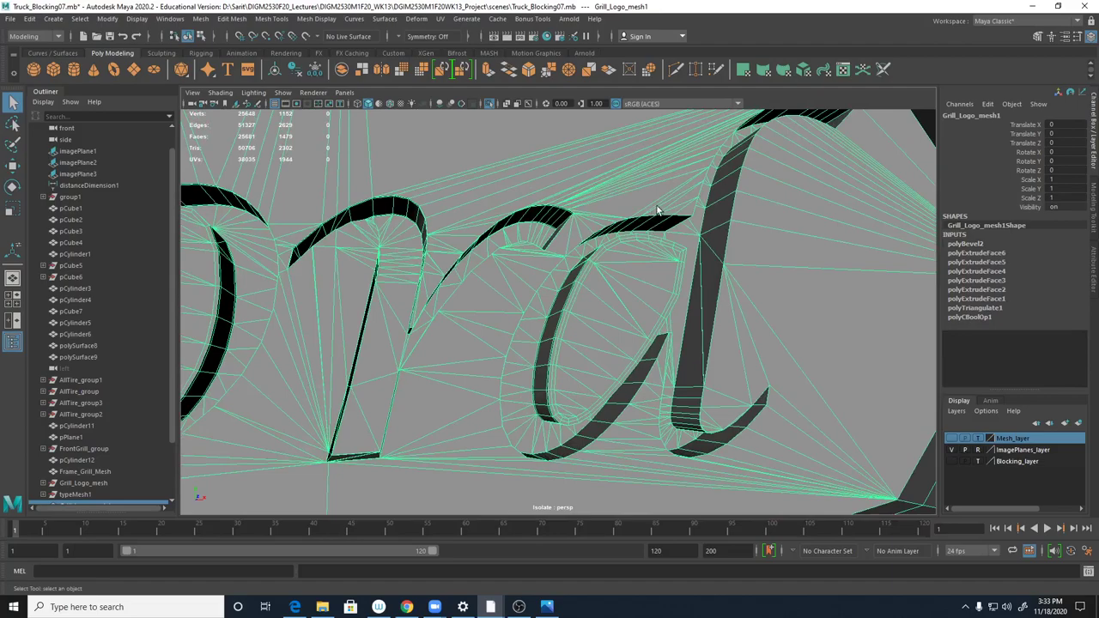
pyautogui.moveTo(658, 183); pyautogui.dragTo(653, 216, button='right')
pyautogui.keyDown('alt'); pyautogui.moveTo(652, 216); pyautogui.dragTo(552, 263); pyautogui.keyUp('alt')
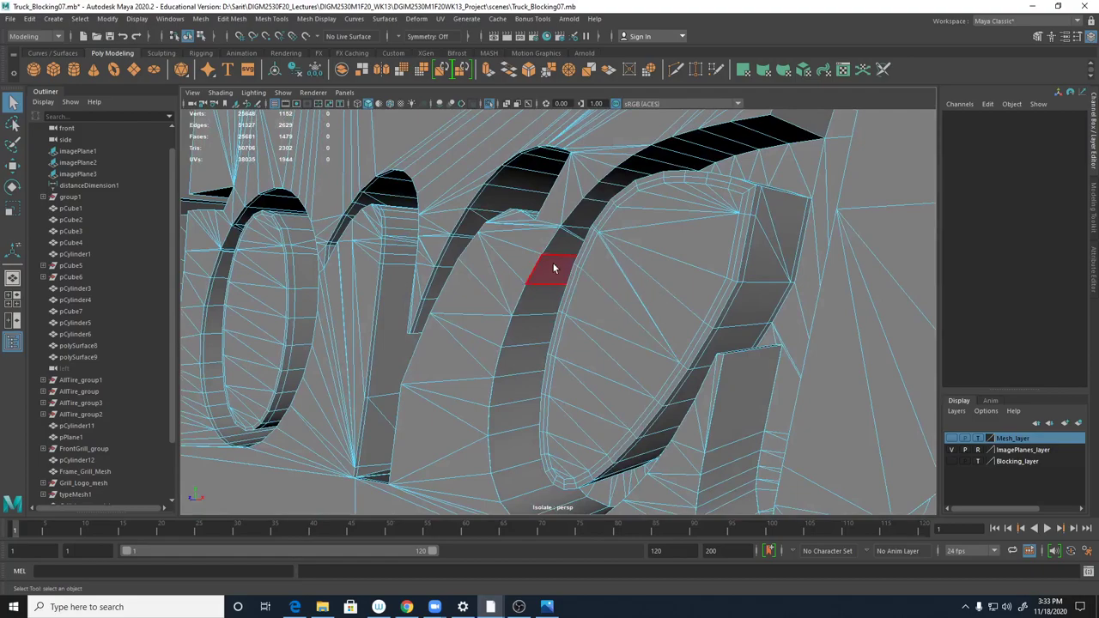
pyautogui.click(561, 258)
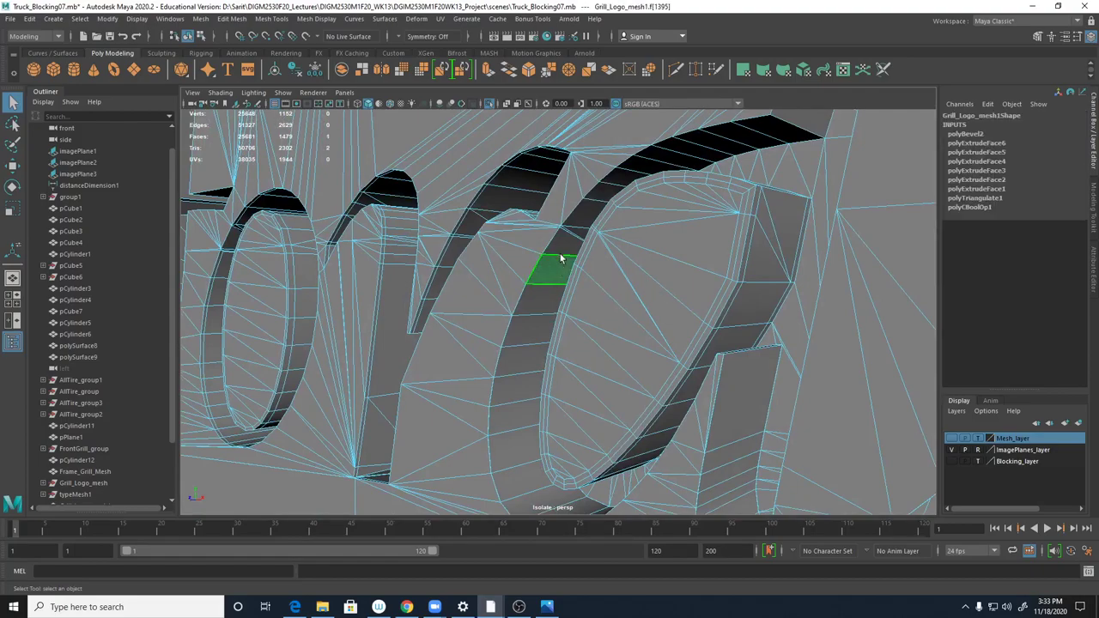
pyautogui.keyDown('shift'); pyautogui.doubleClick(541, 328); pyautogui.keyUp('shift')
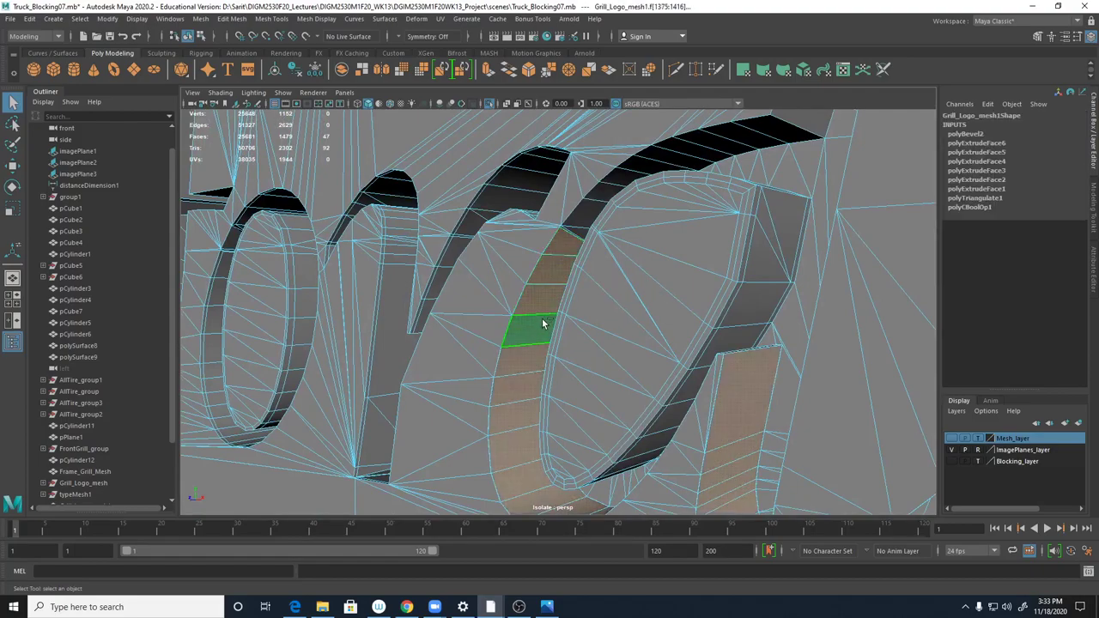
# - Add the missing wall faces along the top of the d's bowl and stem to the selection
pyautogui.keyDown('ctrl'); pyautogui.click(574, 239); pyautogui.keyUp('ctrl')
pyautogui.keyDown('shift'); pyautogui.click(569, 249); pyautogui.keyUp('shift')
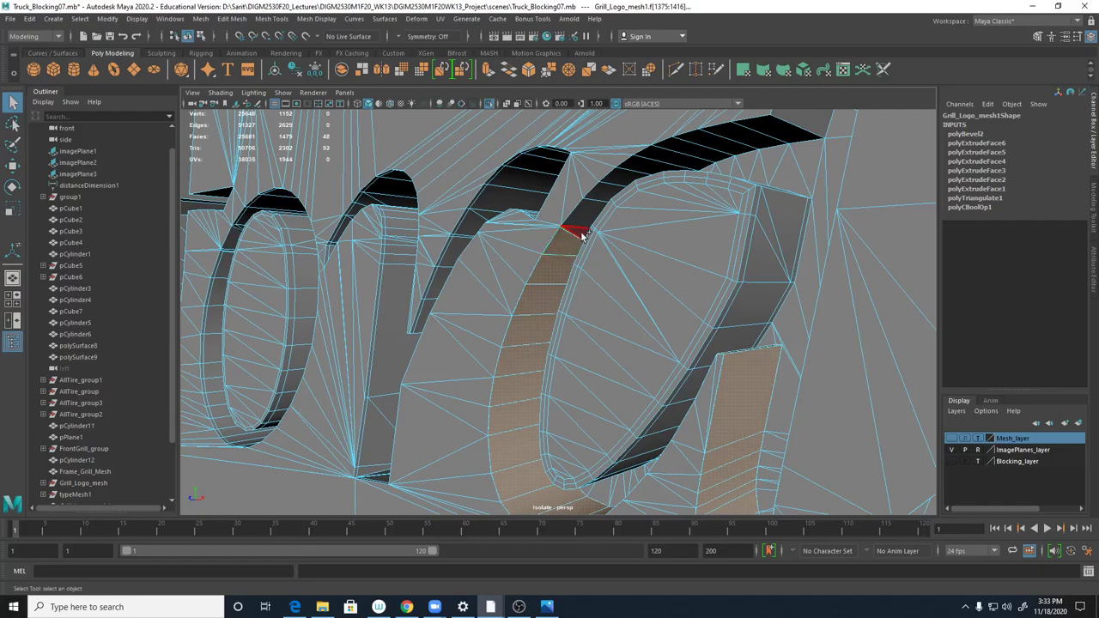
pyautogui.keyDown('shift'); pyautogui.doubleClick(604, 199); pyautogui.keyUp('shift')
pyautogui.keyDown('alt'); pyautogui.moveTo(797, 174); pyautogui.dragTo(719, 339); pyautogui.keyUp('alt')
pyautogui.keyDown('shift'); pyautogui.click(712, 214); pyautogui.keyUp('shift')
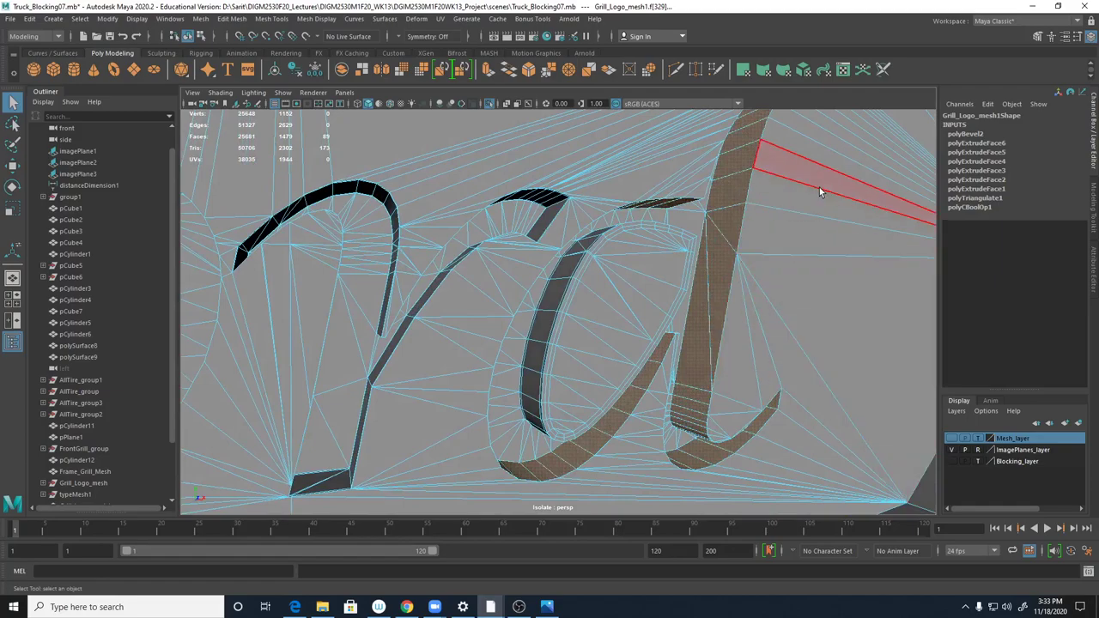
# - Try extruding the selected wall faces of the d with an offset of 0.025, and undo the offset
pyautogui.keyDown('shift'); pyautogui.moveTo(728, 228); pyautogui.dragTo(727, 258, button='right'); pyautogui.keyUp('shift')
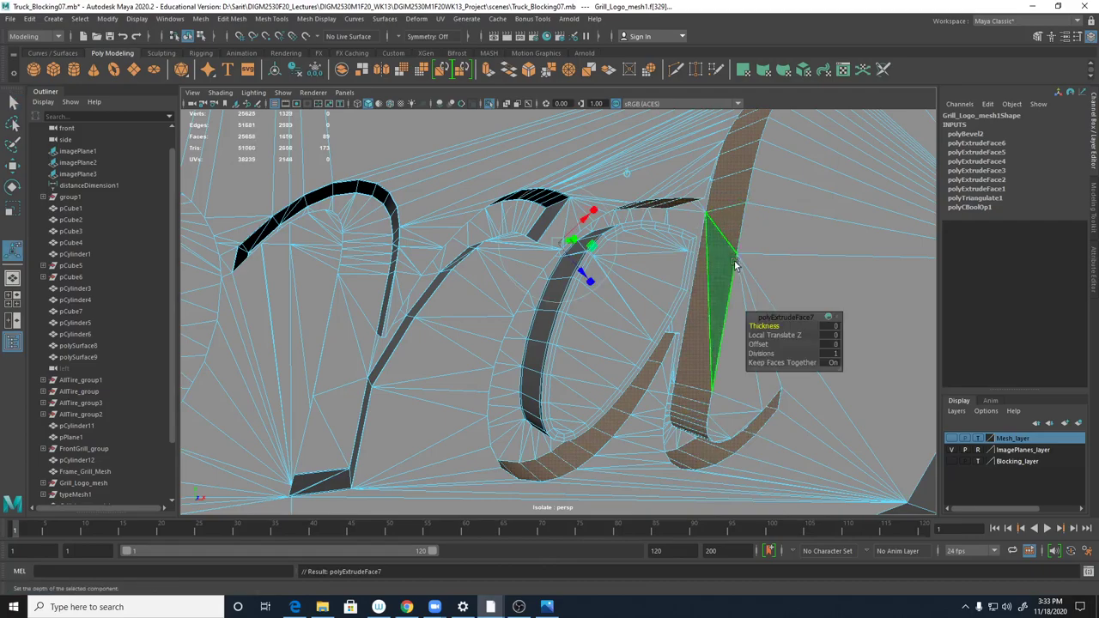
pyautogui.click(830, 346)
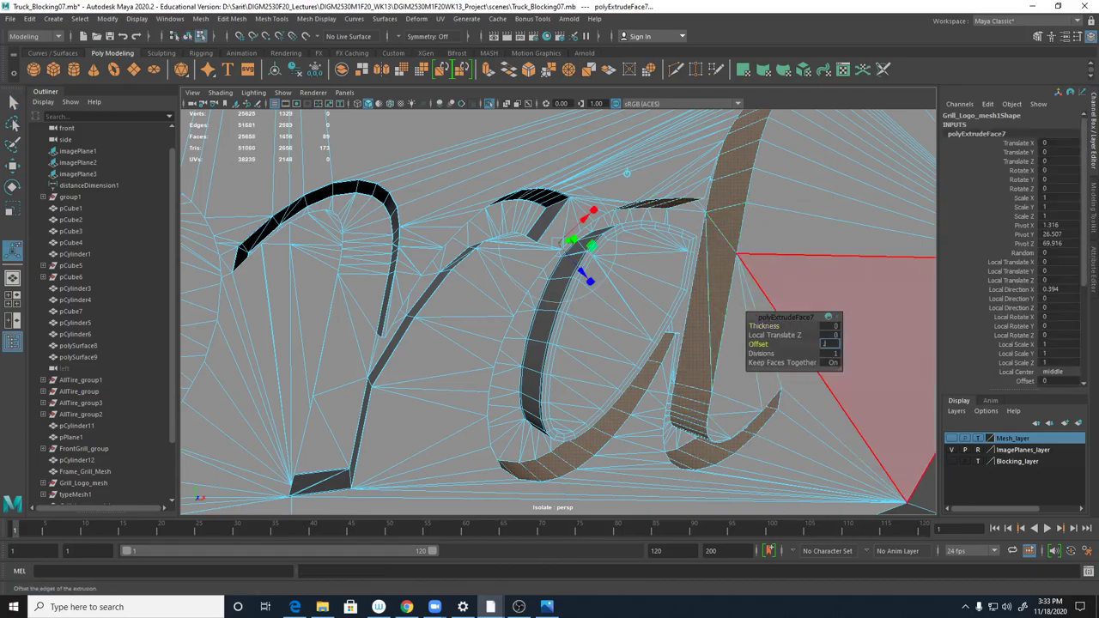
pyautogui.write('.025')
pyautogui.press('Return')
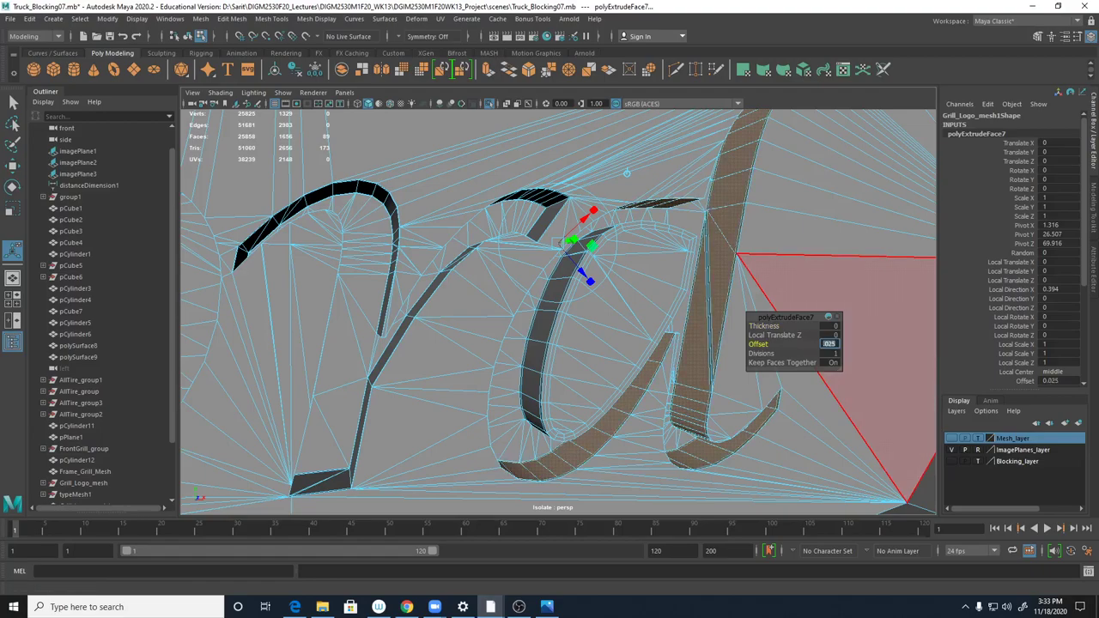
pyautogui.hotkey('ctrl', 'z')
# - Add the missed sliver face on the d's wall to the selection and extrude the faces with an offset of 0.025
pyautogui.keyDown('alt'); pyautogui.moveTo(736, 369); pyautogui.dragTo(1073, 377, button='right'); pyautogui.keyUp('alt')
pyautogui.moveTo(898, 370)
pyautogui.keyDown('alt'); pyautogui.mouseDown(button='middle')
pyautogui.moveTo(538, 255)
pyautogui.moveTo(534, 220)
pyautogui.mouseUp(button='middle'); pyautogui.keyUp('alt')
pyautogui.moveTo(533, 220)
pyautogui.keyDown('alt'); pyautogui.mouseDown(button='right')
pyautogui.moveTo(565, 274)
pyautogui.moveTo(651, 291)
pyautogui.mouseUp(button='right'); pyautogui.keyUp('alt')
pyautogui.keyDown('alt'); pyautogui.moveTo(651, 292); pyautogui.dragTo(698, 289); pyautogui.keyUp('alt')
pyautogui.moveTo(492, 314)
pyautogui.keyDown('alt'); pyautogui.mouseDown(button='middle')
pyautogui.moveTo(708, 315)
pyautogui.moveTo(608, 309)
pyautogui.mouseUp(button='middle'); pyautogui.keyUp('alt')
pyautogui.keyDown('alt'); pyautogui.moveTo(608, 310); pyautogui.dragTo(666, 316, button='right'); pyautogui.keyUp('alt')
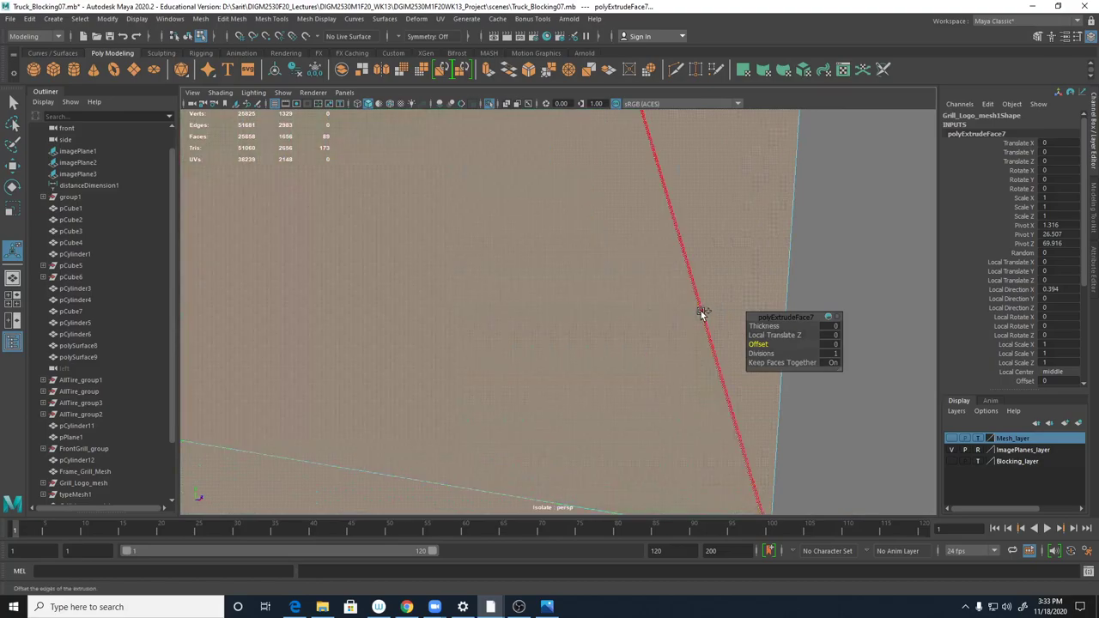
pyautogui.click(701, 321)
pyautogui.keyDown('shift'); pyautogui.moveTo(688, 325); pyautogui.dragTo(678, 354, button='right'); pyautogui.keyUp('shift')
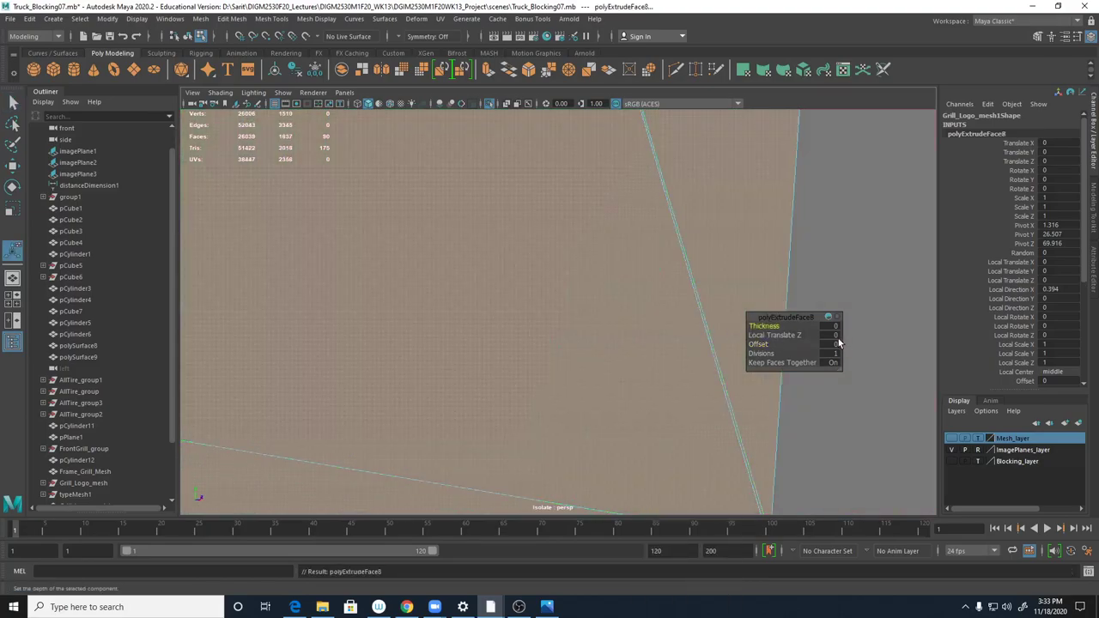
pyautogui.click(834, 344)
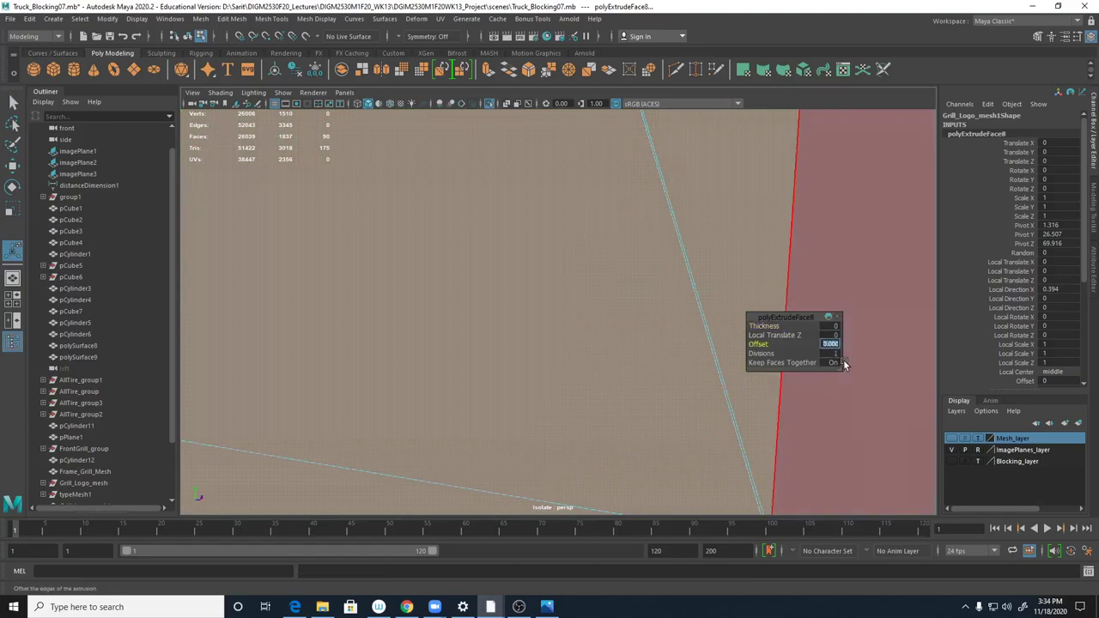
pyautogui.write('.025')
pyautogui.press('Return')
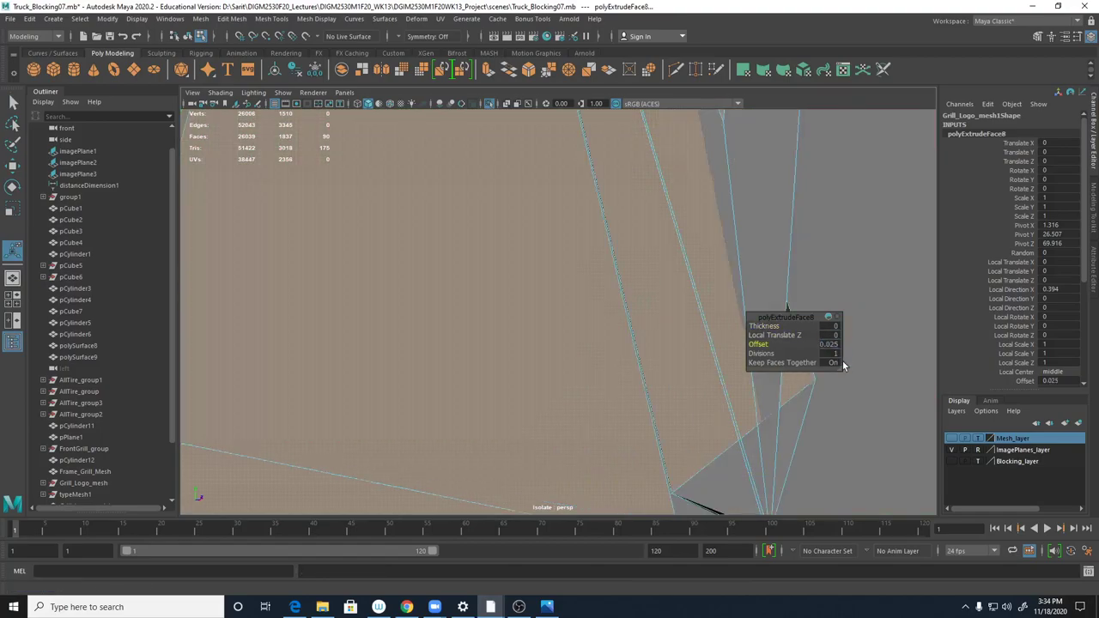
# - Preview the badge mesh smoothed and examine the crispness of the d against the other letters
pyautogui.keyDown('alt'); pyautogui.moveTo(716, 299); pyautogui.dragTo(391, 297, button='right'); pyautogui.keyUp('alt')
pyautogui.keyDown('alt'); pyautogui.moveTo(389, 298); pyautogui.dragTo(507, 353); pyautogui.keyUp('alt')
pyautogui.keyDown('alt'); pyautogui.moveTo(508, 353); pyautogui.dragTo(537, 367, button='right'); pyautogui.keyUp('alt')
pyautogui.keyDown('alt'); pyautogui.moveTo(538, 367); pyautogui.dragTo(602, 381, button='middle'); pyautogui.keyUp('alt')
pyautogui.press('3')
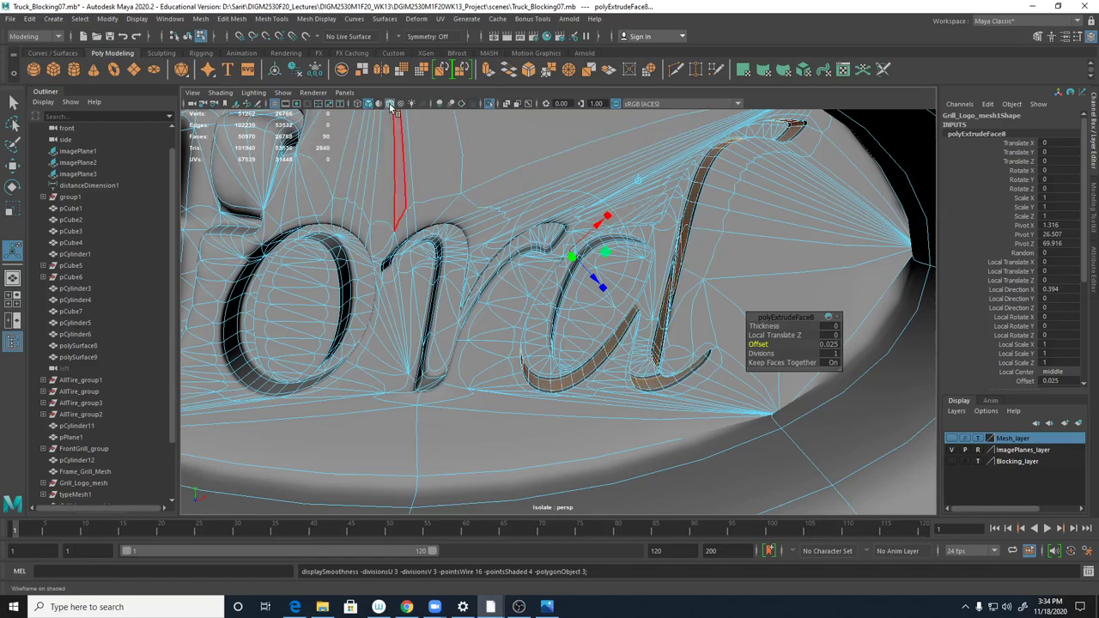
pyautogui.keyDown('alt'); pyautogui.moveTo(462, 148); pyautogui.dragTo(456, 147, button='right'); pyautogui.keyUp('alt')
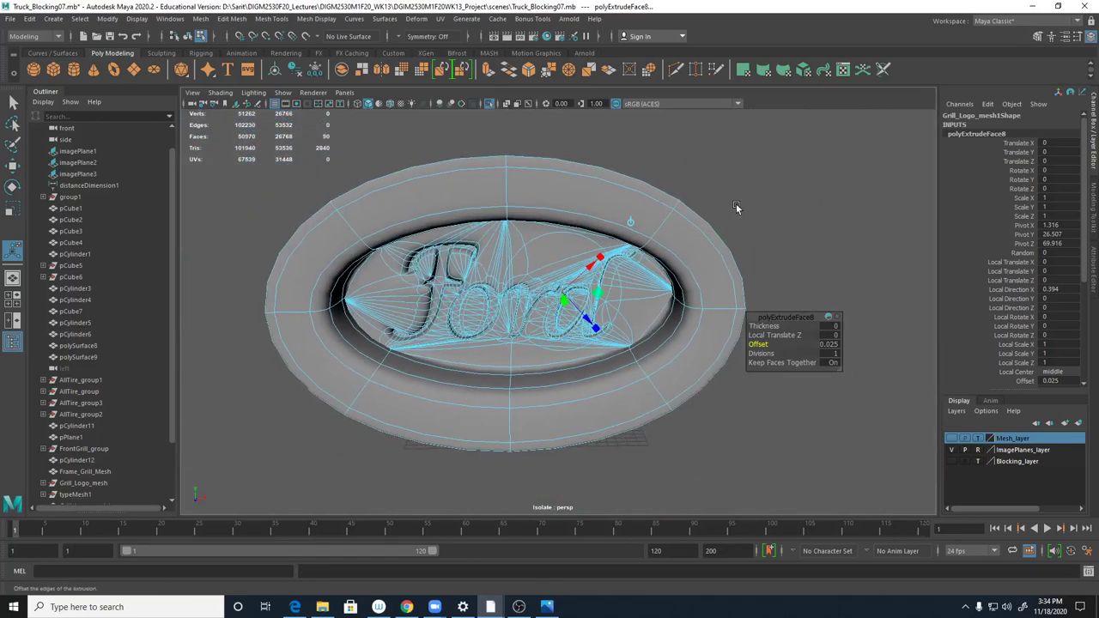
# - Reselect the whole badge mesh in object mode and return it to unsmoothed display at the F
pyautogui.click(736, 208)
pyautogui.moveTo(689, 230); pyautogui.dragTo(748, 212, button='right')
pyautogui.click(779, 345)
pyautogui.press('q')
pyautogui.keyDown('alt'); pyautogui.moveTo(780, 346); pyautogui.dragTo(776, 381); pyautogui.keyUp('alt')
pyautogui.keyDown('alt'); pyautogui.moveTo(775, 380); pyautogui.dragTo(586, 349, button='right'); pyautogui.keyUp('alt')
pyautogui.keyDown('alt'); pyautogui.moveTo(586, 349); pyautogui.dragTo(645, 346, button='middle'); pyautogui.keyUp('alt')
pyautogui.keyDown('alt'); pyautogui.moveTo(557, 341); pyautogui.dragTo(685, 363, button='right'); pyautogui.keyUp('alt')
pyautogui.click(608, 312)
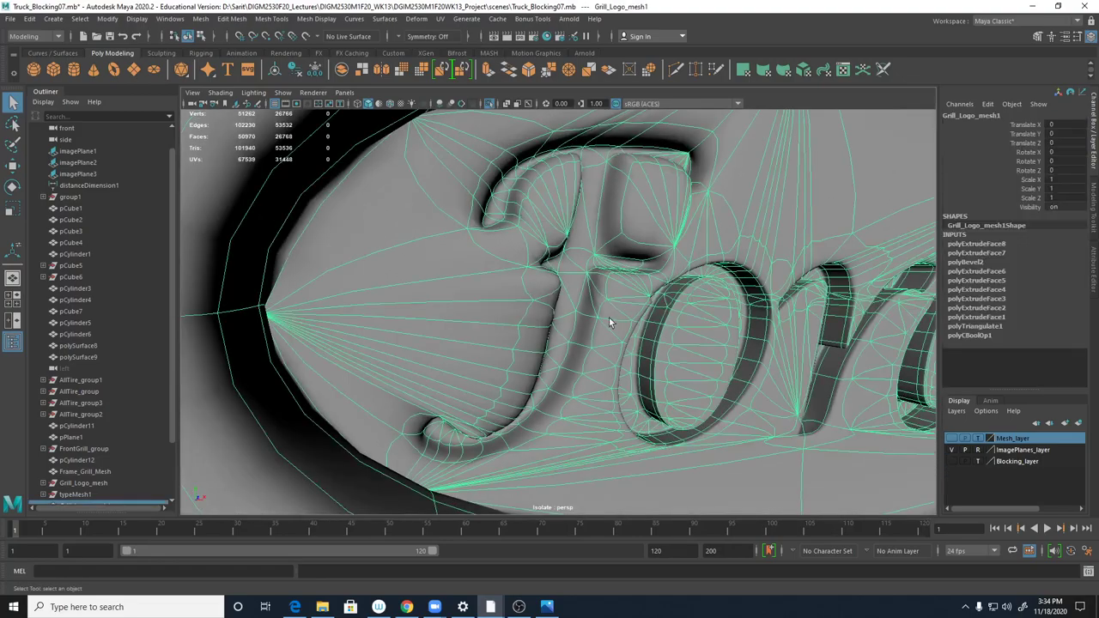
pyautogui.press('1')
# - Select the wall faces of the F's stem, lower hook, crossbar and top curve in face mode
pyautogui.keyDown('alt'); pyautogui.moveTo(593, 327); pyautogui.dragTo(532, 320); pyautogui.keyUp('alt')
pyautogui.moveTo(523, 310); pyautogui.dragTo(522, 295, button='right')
pyautogui.click(514, 305)
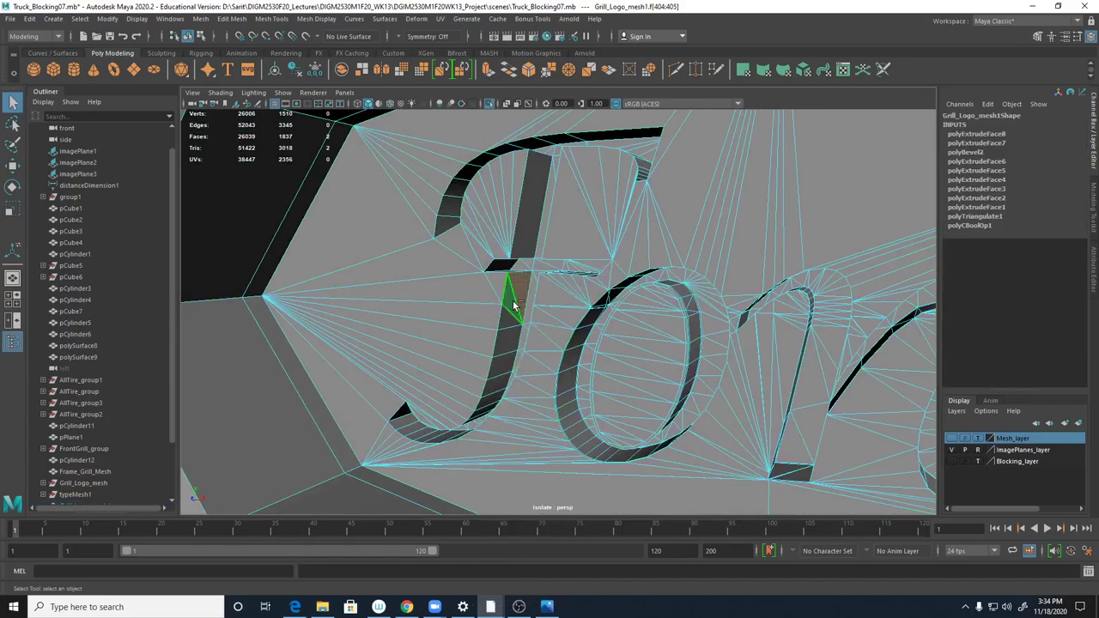
pyautogui.keyDown('shift'); pyautogui.doubleClick(508, 369); pyautogui.keyUp('shift')
pyautogui.keyDown('shift'); pyautogui.doubleClick(528, 230); pyautogui.keyUp('shift')
pyautogui.moveTo(532, 227)
pyautogui.keyDown('alt'); pyautogui.mouseDown()
pyautogui.moveTo(578, 223)
pyautogui.moveTo(535, 218)
pyautogui.mouseUp(); pyautogui.keyUp('alt')
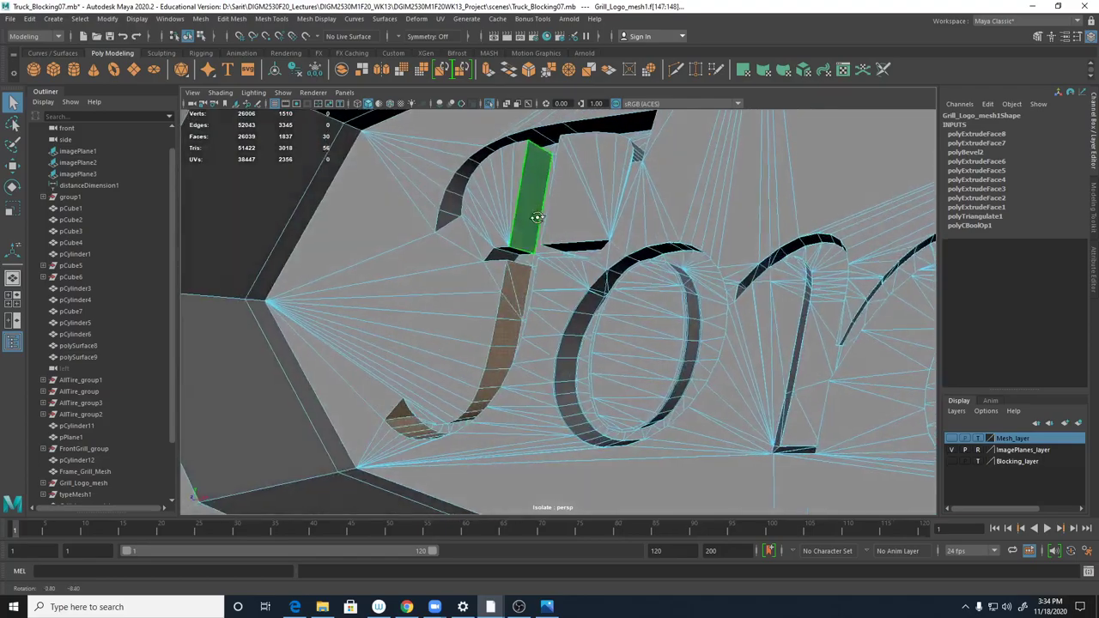
pyautogui.keyDown('shift'); pyautogui.doubleClick(505, 257); pyautogui.keyUp('shift')
pyautogui.keyDown('alt'); pyautogui.moveTo(505, 256); pyautogui.dragTo(520, 324); pyautogui.keyUp('alt')
pyautogui.keyDown('shift'); pyautogui.click(608, 316); pyautogui.keyUp('shift')
# - Extrude the selected wall faces of the F with an offset of 0.025
pyautogui.keyDown('shift'); pyautogui.moveTo(626, 184); pyautogui.dragTo(627, 214, button='right'); pyautogui.keyUp('shift')
pyautogui.click(833, 345)
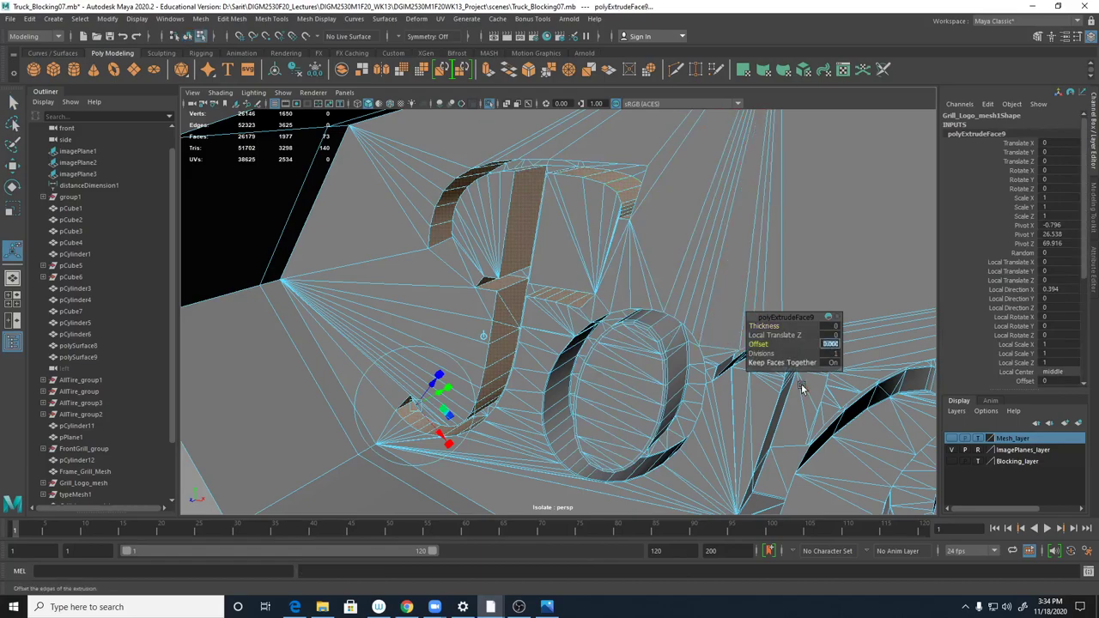
pyautogui.press('Return')
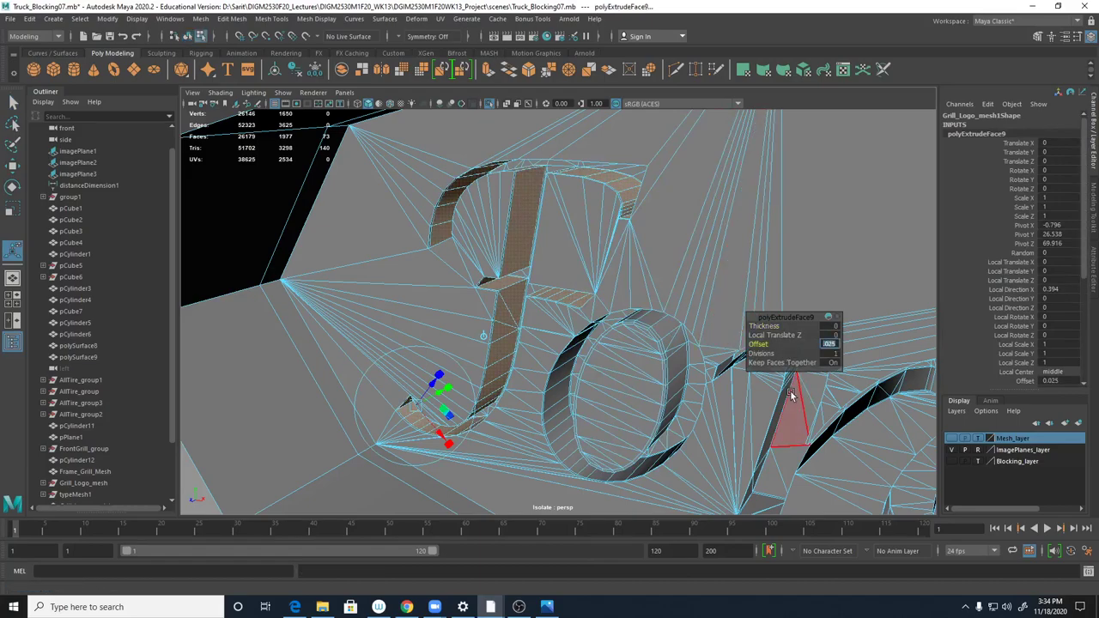
pyautogui.keyDown('alt'); pyautogui.moveTo(547, 317); pyautogui.dragTo(585, 308); pyautogui.keyUp('alt')
pyautogui.keyDown('alt'); pyautogui.moveTo(585, 308); pyautogui.dragTo(518, 321, button='right'); pyautogui.keyUp('alt')
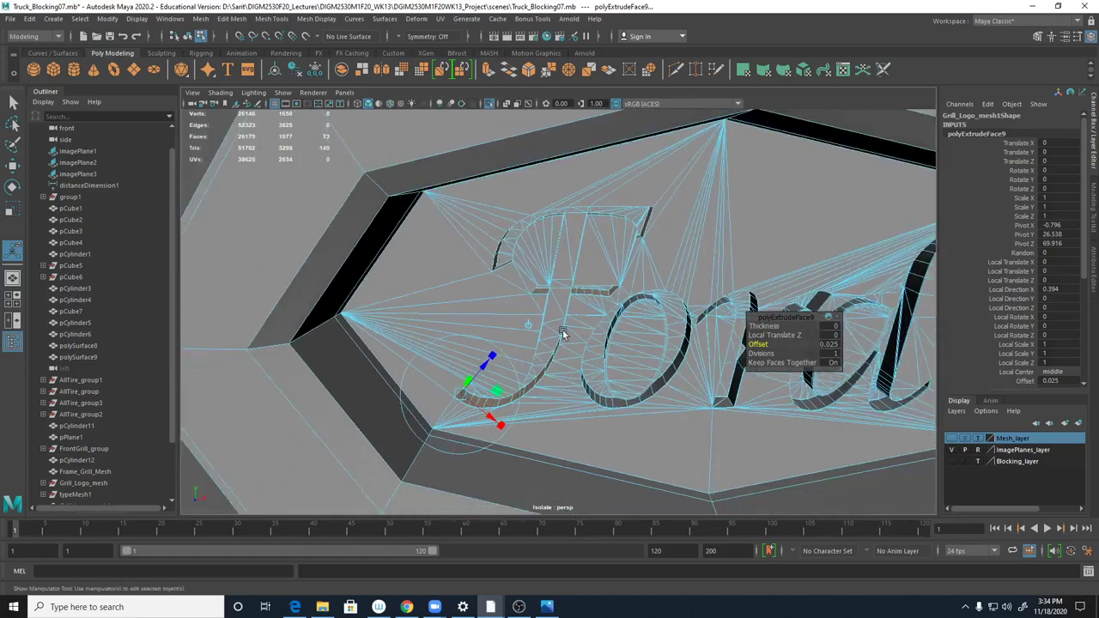
# - Paint-select the flat badge faces beside the upper part of the F, starting from a flat face below the r
pyautogui.click(780, 453)
pyautogui.keyDown('alt'); pyautogui.moveTo(640, 384); pyautogui.dragTo(548, 155); pyautogui.keyUp('alt')
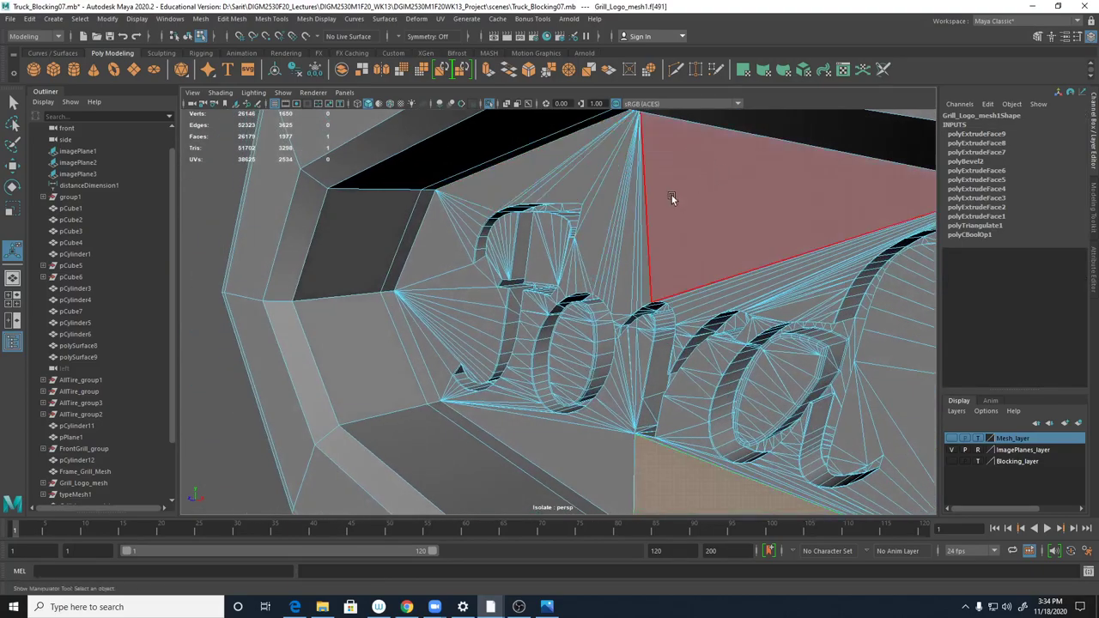
pyautogui.click(13, 146)
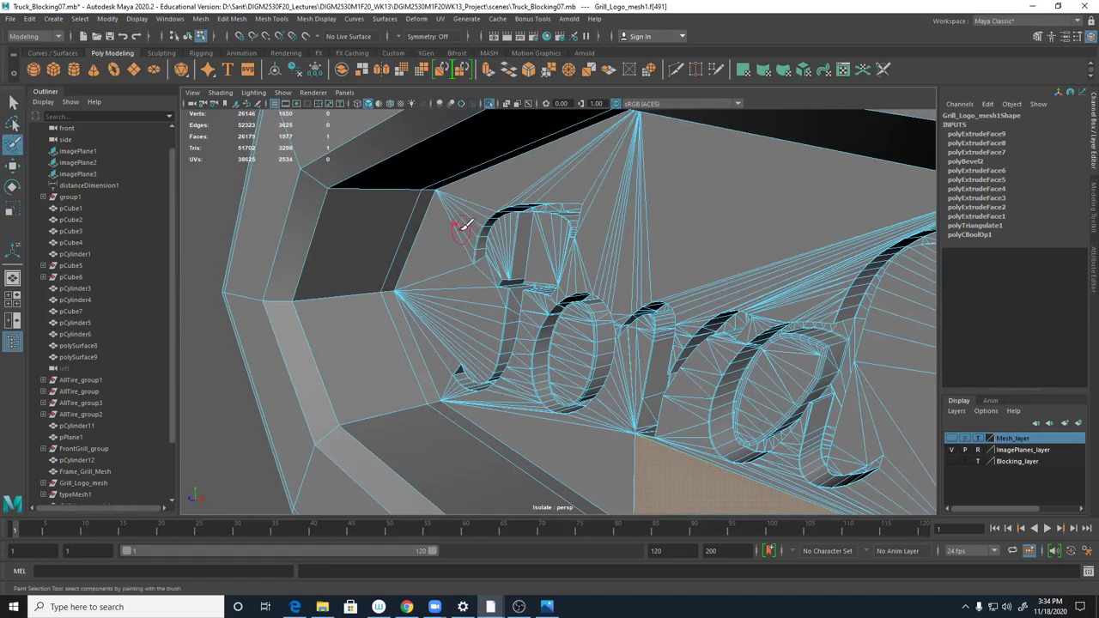
pyautogui.moveTo(463, 217); pyautogui.dragTo(467, 246, button='right')
pyautogui.moveTo(473, 206)
pyautogui.mouseDown()
pyautogui.moveTo(454, 215)
pyautogui.moveTo(443, 291)
pyautogui.mouseUp()
pyautogui.moveTo(450, 231); pyautogui.dragTo(435, 243)
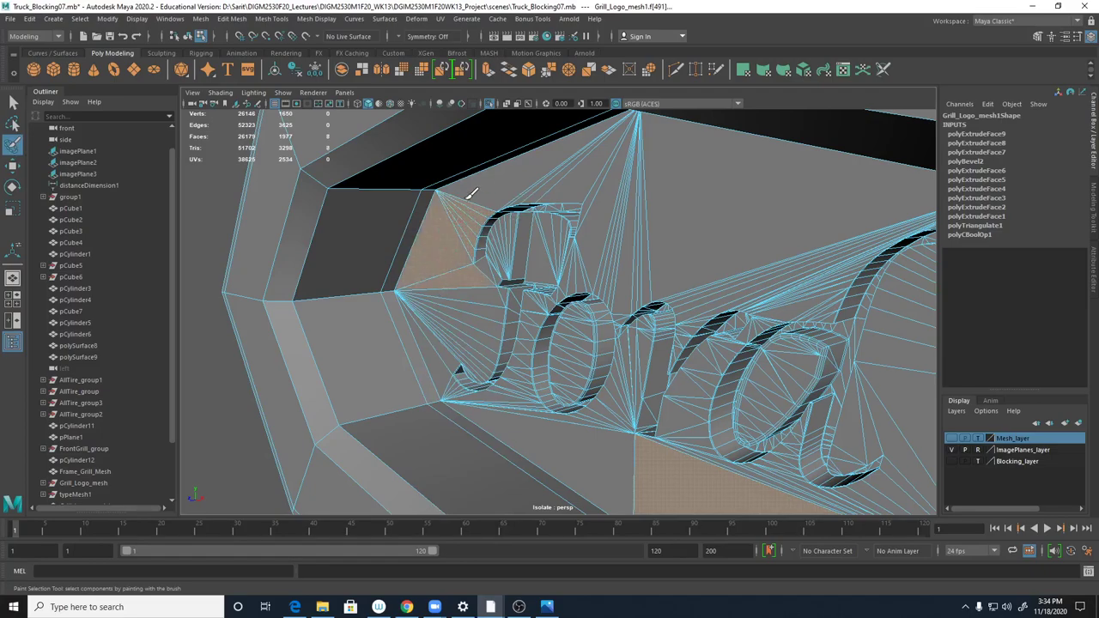
# - Extend the painted selection over the flat faces above the F and o and down the F's outer side, undoing the last stray stroke
pyautogui.moveTo(528, 172)
pyautogui.mouseDown()
pyautogui.moveTo(534, 183)
pyautogui.moveTo(647, 192)
pyautogui.moveTo(666, 221)
pyautogui.mouseUp()
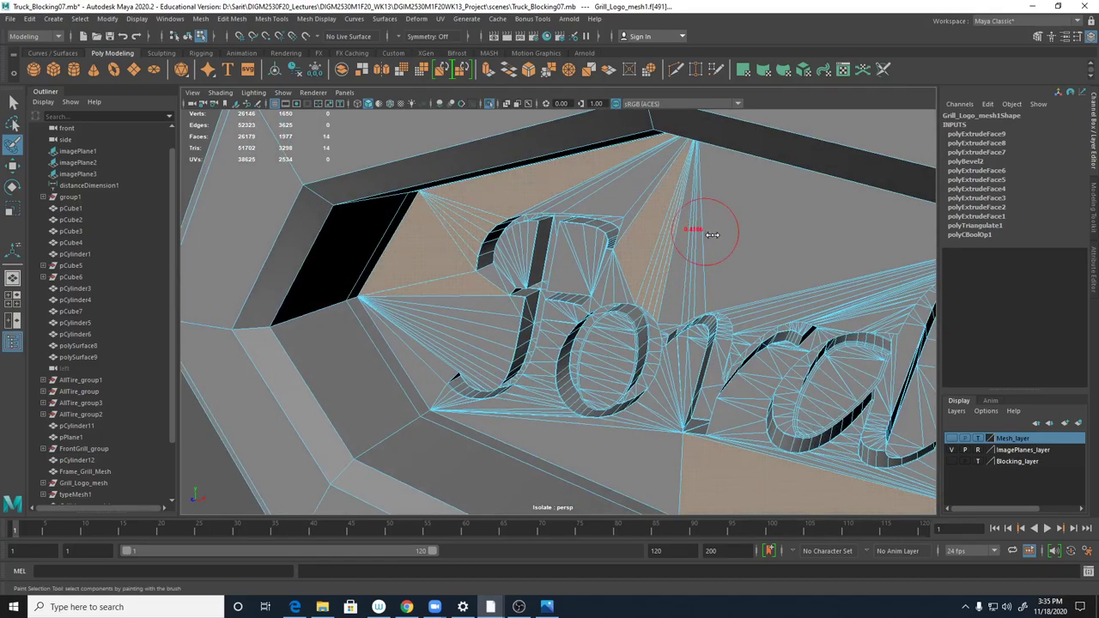
pyautogui.moveTo(736, 226); pyautogui.dragTo(684, 245)
pyautogui.moveTo(792, 219); pyautogui.dragTo(598, 152)
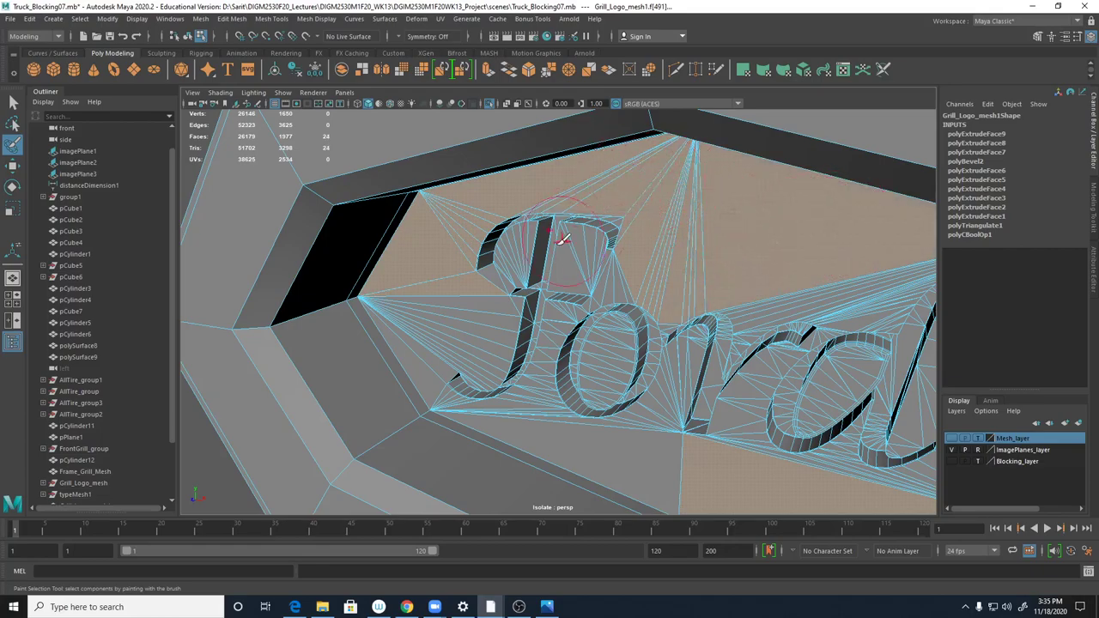
pyautogui.moveTo(449, 312)
pyautogui.mouseDown()
pyautogui.moveTo(410, 344)
pyautogui.moveTo(509, 403)
pyautogui.mouseUp()
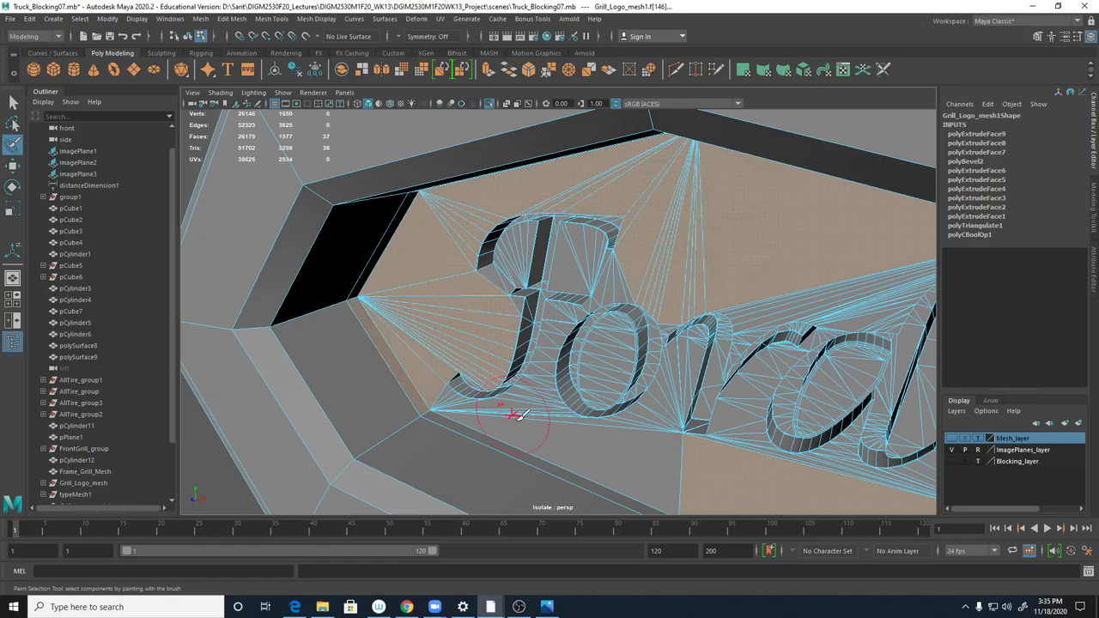
pyautogui.moveTo(633, 461)
pyautogui.keyDown('alt'); pyautogui.mouseDown()
pyautogui.moveTo(658, 456)
pyautogui.moveTo(485, 410)
pyautogui.mouseUp(); pyautogui.keyUp('alt')
pyautogui.hotkey('ctrl', 'z')
# - Reduce the selection brush size and add the flat faces between the F and o and beneath the F's hook
pyautogui.keyDown('alt'); pyautogui.moveTo(611, 444); pyautogui.dragTo(598, 433); pyautogui.keyUp('alt')
pyautogui.keyDown('alt'); pyautogui.moveTo(598, 432); pyautogui.dragTo(718, 416, button='right'); pyautogui.keyUp('alt')
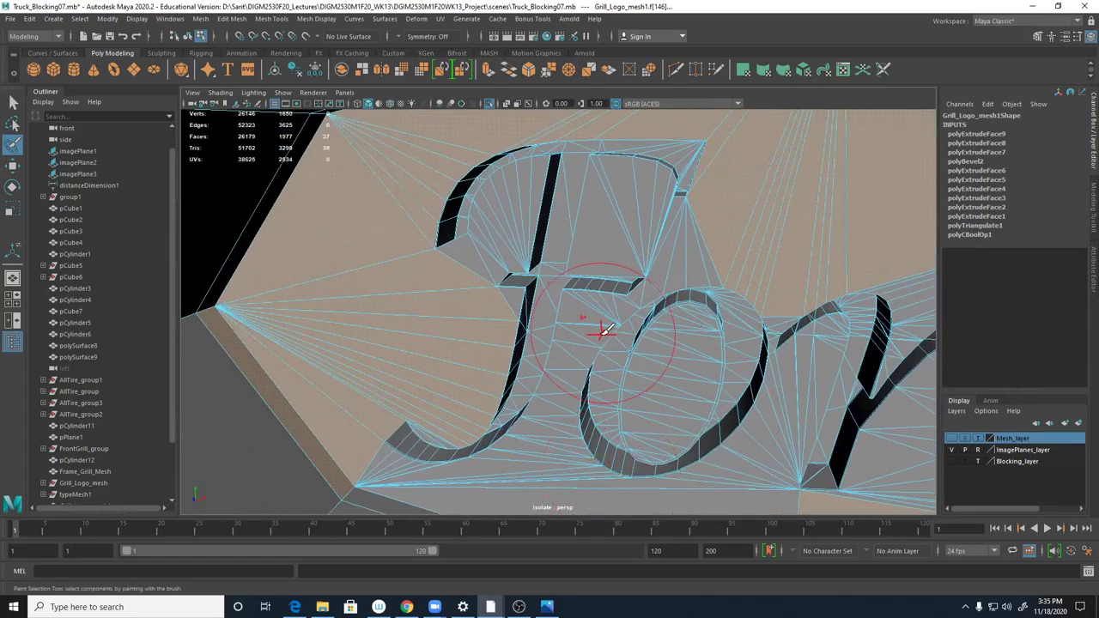
pyautogui.press('b')
pyautogui.moveTo(593, 331); pyautogui.dragTo(564, 332)
pyautogui.moveTo(614, 304)
pyautogui.mouseDown()
pyautogui.moveTo(579, 331)
pyautogui.moveTo(548, 431)
pyautogui.moveTo(504, 486)
pyautogui.moveTo(555, 483)
pyautogui.moveTo(572, 470)
pyautogui.mouseUp()
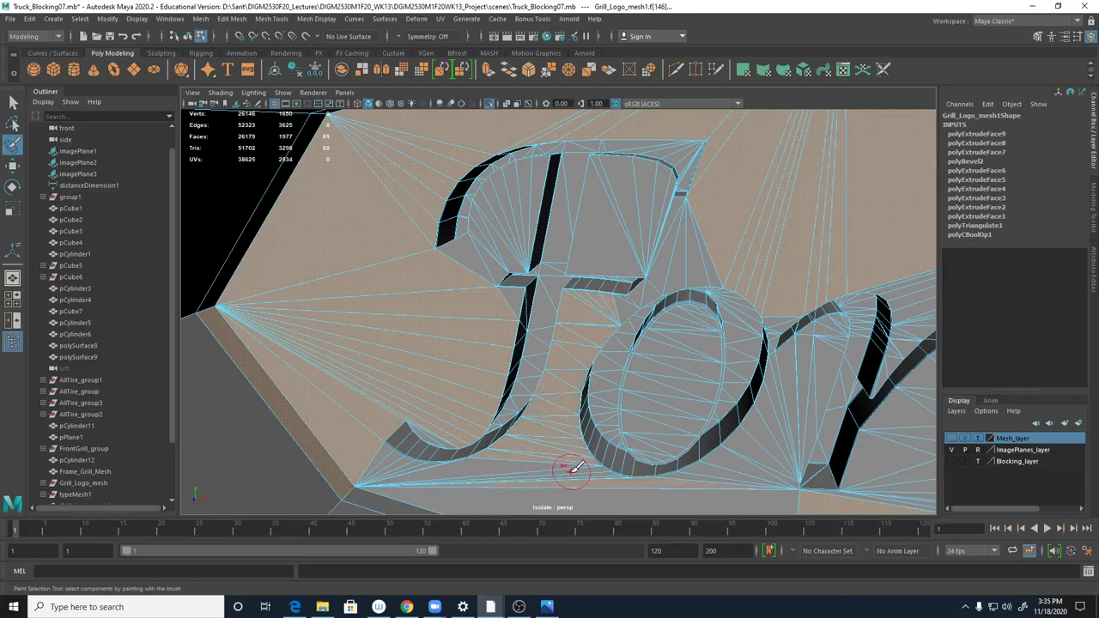
pyautogui.moveTo(465, 479); pyautogui.dragTo(399, 463)
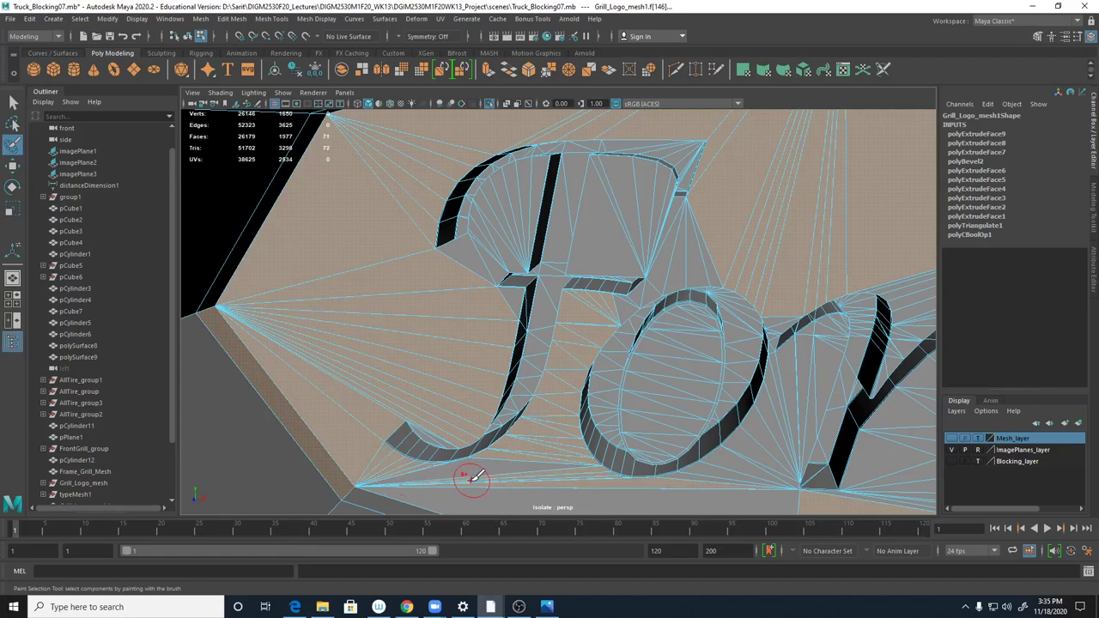
pyautogui.moveTo(467, 481); pyautogui.dragTo(460, 484)
pyautogui.click(481, 479)
# - Add the flat faces inside the F's top and around the outside of the o up to the r
pyautogui.moveTo(769, 511)
pyautogui.mouseDown()
pyautogui.moveTo(756, 456)
pyautogui.moveTo(813, 367)
pyautogui.moveTo(800, 400)
pyautogui.moveTo(749, 252)
pyautogui.moveTo(712, 228)
pyautogui.moveTo(687, 259)
pyautogui.moveTo(719, 196)
pyautogui.moveTo(727, 226)
pyautogui.moveTo(699, 225)
pyautogui.mouseUp()
pyautogui.moveTo(621, 225)
pyautogui.mouseDown()
pyautogui.moveTo(655, 179)
pyautogui.moveTo(679, 209)
pyautogui.mouseUp()
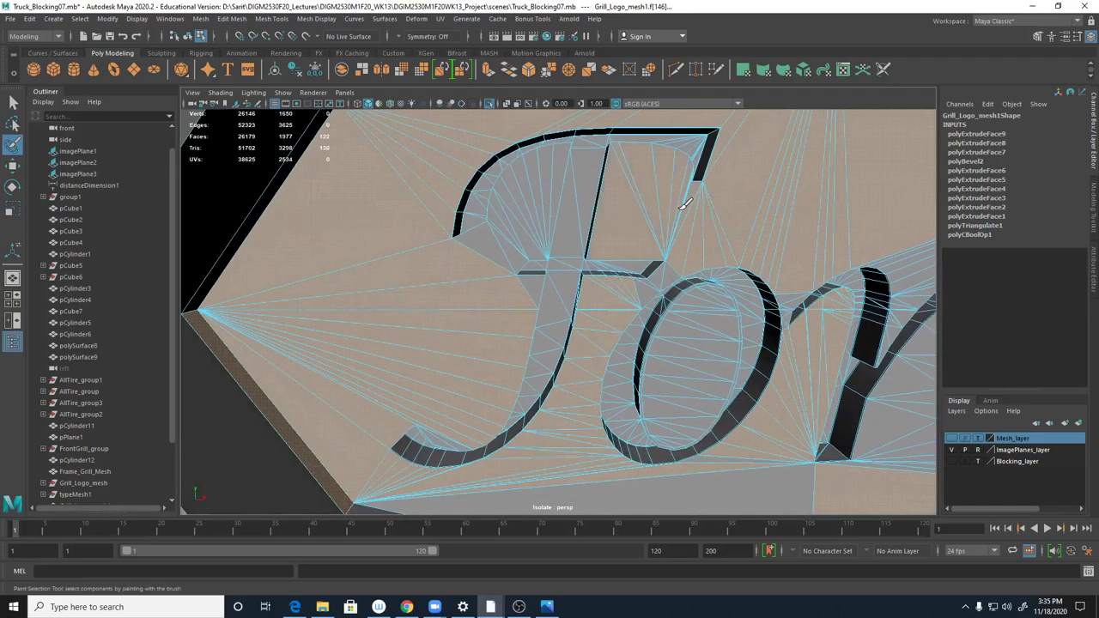
pyautogui.moveTo(545, 200)
pyautogui.keyDown('alt'); pyautogui.mouseDown()
pyautogui.moveTo(483, 282)
pyautogui.moveTo(534, 226)
pyautogui.moveTo(645, 263)
pyautogui.moveTo(535, 311)
pyautogui.mouseUp(); pyautogui.keyUp('alt')
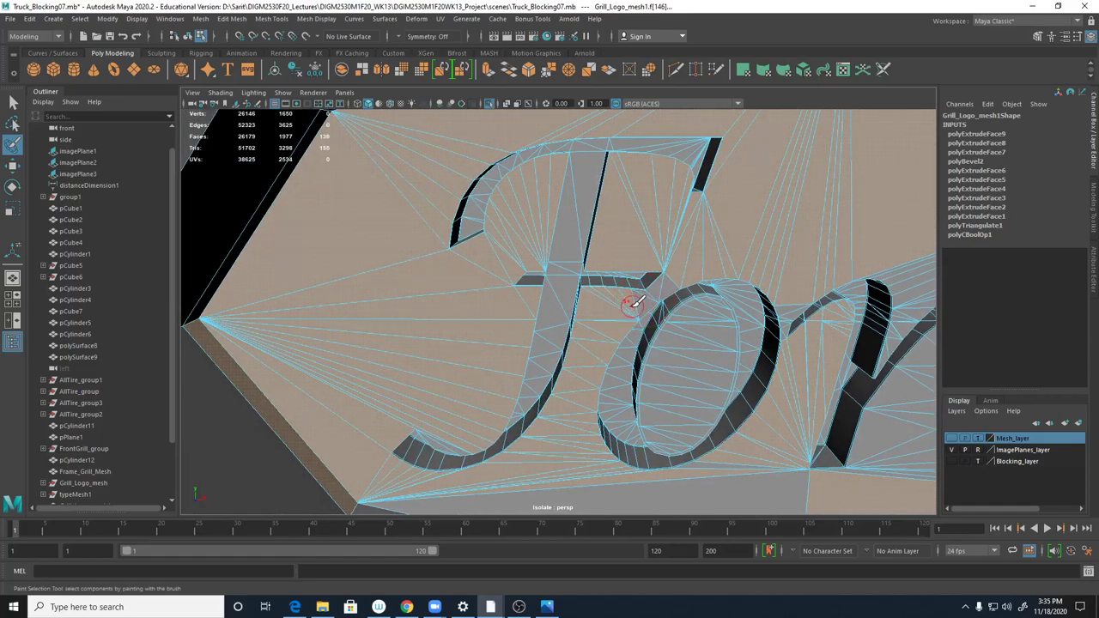
pyautogui.keyDown('alt'); pyautogui.moveTo(762, 427); pyautogui.dragTo(515, 430); pyautogui.keyUp('alt')
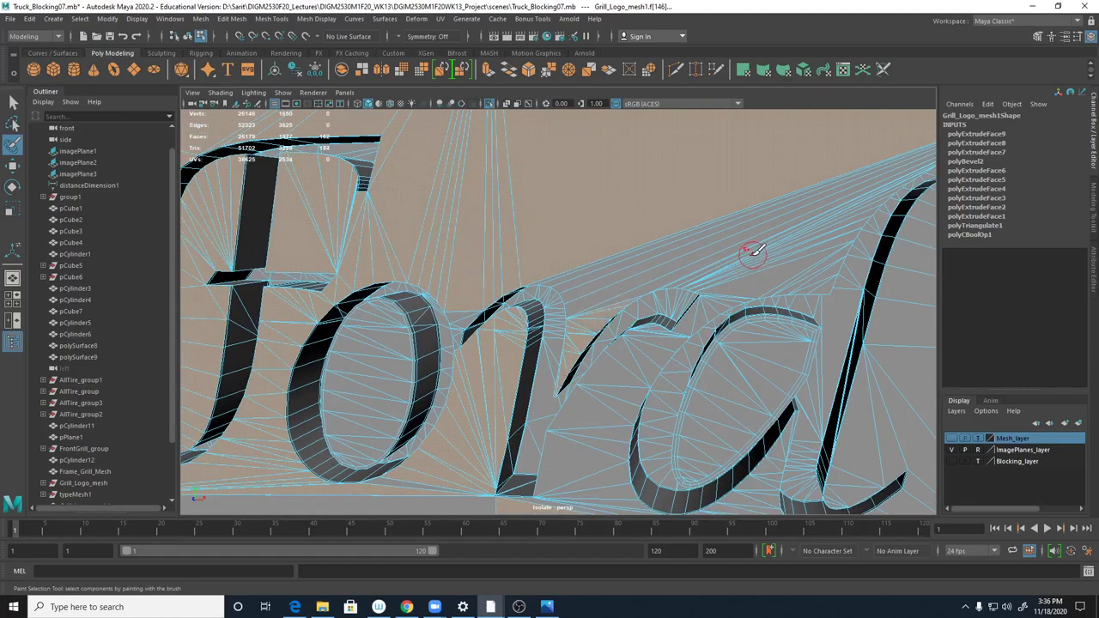
# - Add the fan of flat faces above the r and d and the flat faces beyond the d's stem
pyautogui.moveTo(756, 255)
pyautogui.mouseDown()
pyautogui.moveTo(776, 262)
pyautogui.moveTo(787, 247)
pyautogui.mouseUp()
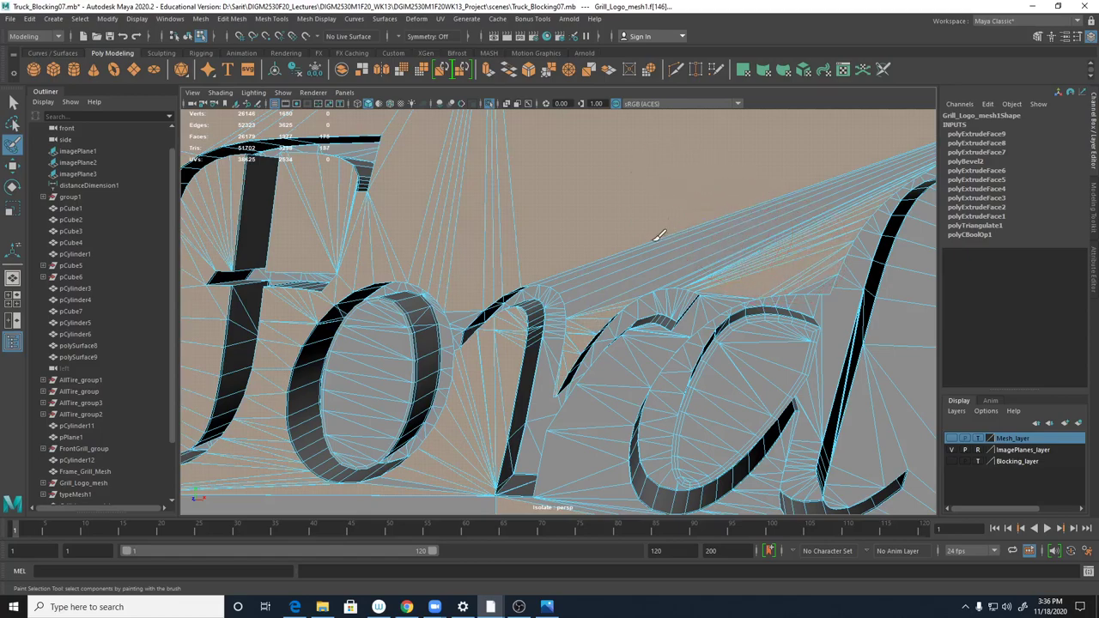
pyautogui.moveTo(844, 188)
pyautogui.mouseDown()
pyautogui.moveTo(748, 217)
pyautogui.moveTo(758, 223)
pyautogui.mouseUp()
pyautogui.keyDown('alt'); pyautogui.moveTo(778, 207); pyautogui.dragTo(593, 190, button='right'); pyautogui.keyUp('alt')
pyautogui.moveTo(809, 288)
pyautogui.mouseDown()
pyautogui.moveTo(824, 290)
pyautogui.moveTo(752, 324)
pyautogui.mouseUp()
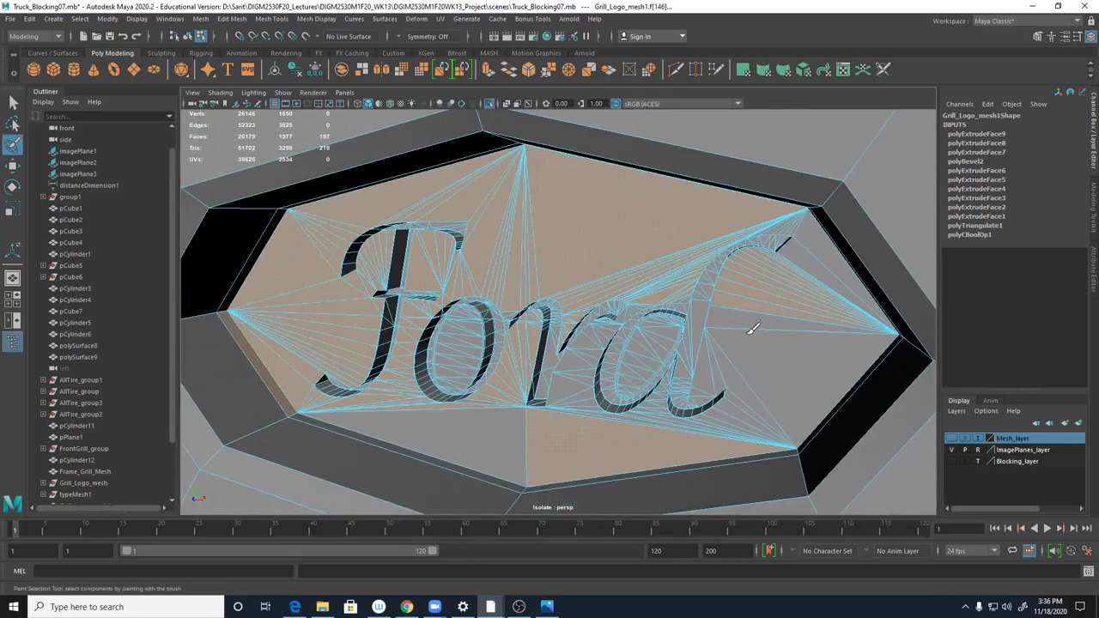
pyautogui.moveTo(763, 390)
pyautogui.mouseDown()
pyautogui.moveTo(748, 412)
pyautogui.moveTo(696, 439)
pyautogui.moveTo(769, 413)
pyautogui.mouseUp()
pyautogui.moveTo(754, 365)
pyautogui.mouseDown()
pyautogui.moveTo(719, 356)
pyautogui.moveTo(736, 333)
pyautogui.moveTo(788, 346)
pyautogui.moveTo(807, 307)
pyautogui.mouseUp()
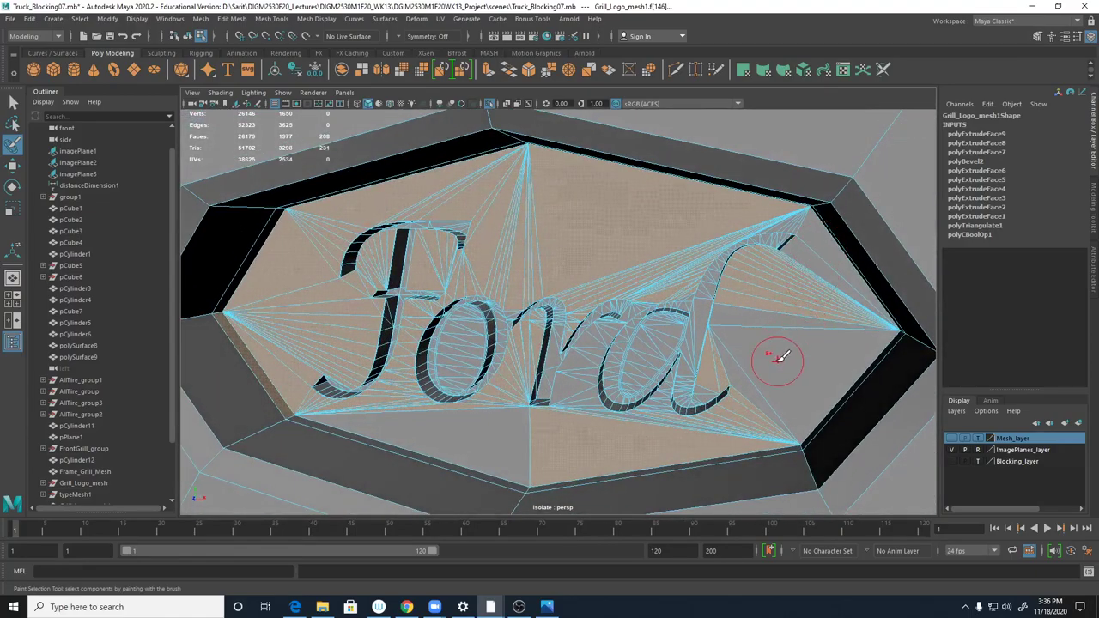
# - Add the flat faces between the r and the d's bowl to the painted selection, undoing the stray stroke
pyautogui.moveTo(567, 415); pyautogui.dragTo(575, 393)
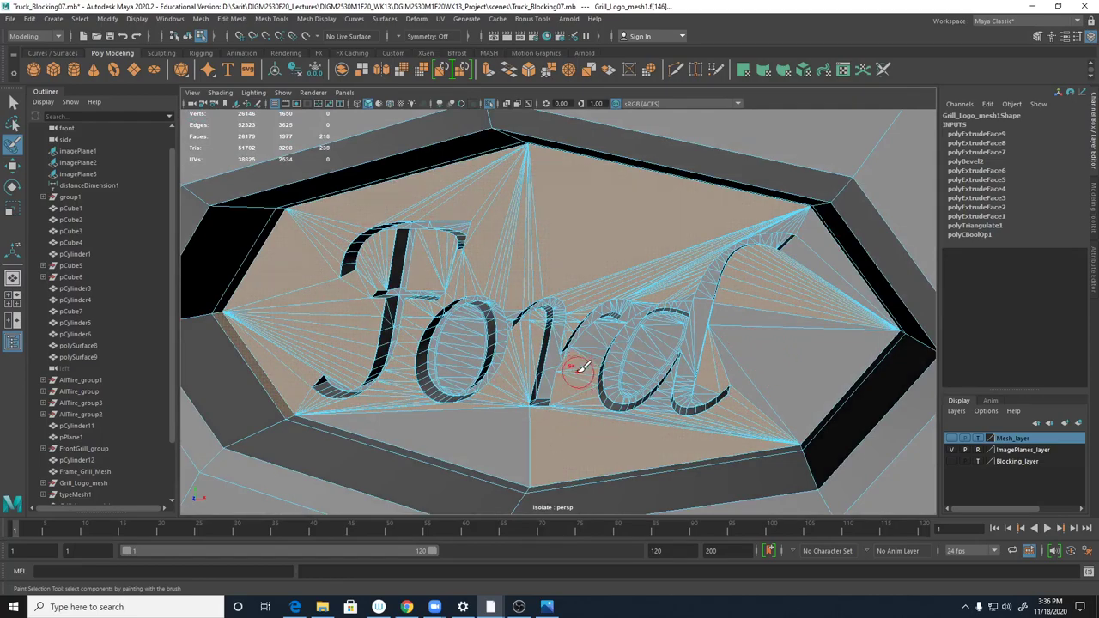
pyautogui.keyDown('alt'); pyautogui.moveTo(604, 339); pyautogui.dragTo(916, 387, button='right'); pyautogui.keyUp('alt')
pyautogui.keyDown('alt'); pyautogui.moveTo(742, 375); pyautogui.dragTo(677, 345, button='middle'); pyautogui.keyUp('alt')
pyautogui.moveTo(611, 344)
pyautogui.keyDown('alt'); pyautogui.mouseDown()
pyautogui.moveTo(672, 344)
pyautogui.moveTo(592, 318)
pyautogui.moveTo(662, 297)
pyautogui.moveTo(650, 316)
pyautogui.moveTo(592, 306)
pyautogui.mouseUp(); pyautogui.keyUp('alt')
pyautogui.hotkey('ctrl', 'z')
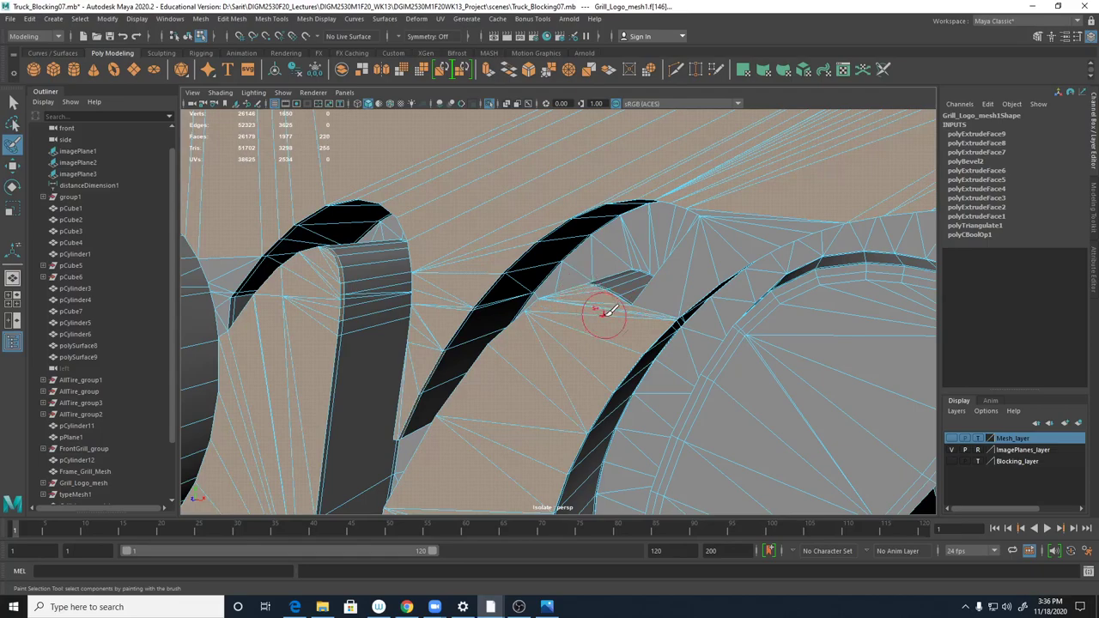
pyautogui.moveTo(678, 286); pyautogui.dragTo(776, 210)
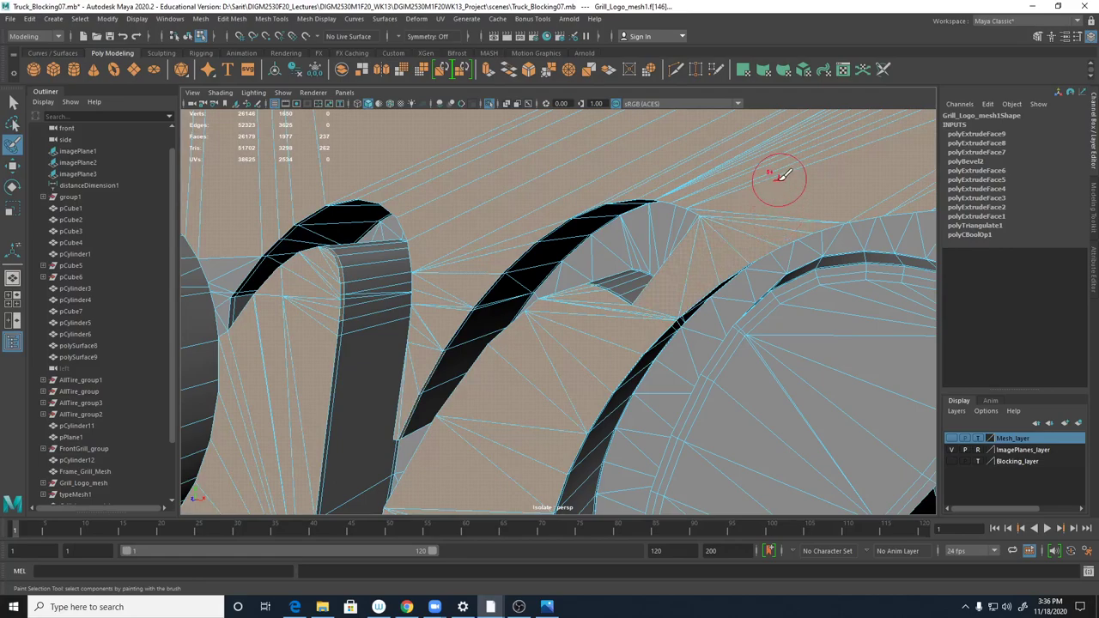
# - Add the flat faces in the lower gap between the d's bowl and stem to the painted selection
pyautogui.keyDown('alt'); pyautogui.moveTo(825, 223); pyautogui.dragTo(783, 243, button='right'); pyautogui.keyUp('alt')
pyautogui.keyDown('alt'); pyautogui.moveTo(791, 318); pyautogui.dragTo(777, 207, button='middle'); pyautogui.keyUp('alt')
pyautogui.keyDown('alt'); pyautogui.moveTo(761, 273); pyautogui.dragTo(779, 254); pyautogui.keyUp('alt')
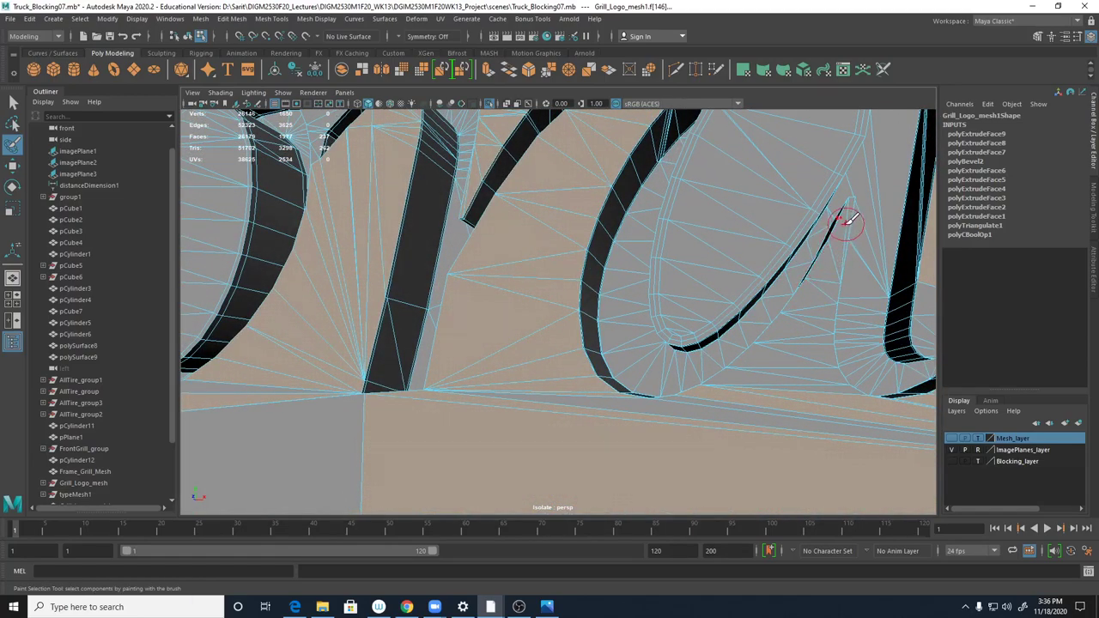
pyautogui.moveTo(834, 260); pyautogui.dragTo(804, 349)
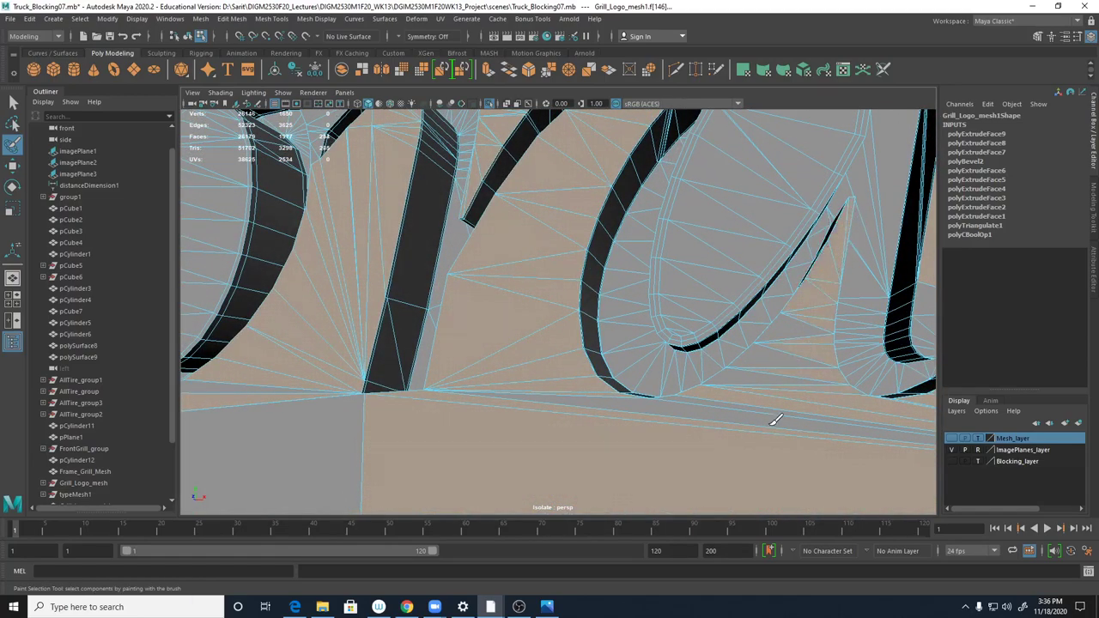
# - Add the thin flat faces below the d and the large flat faces beyond its stem to the painted selection
pyautogui.scroll(-5, 722, 408)
pyautogui.moveTo(668, 370); pyautogui.dragTo(726, 314)
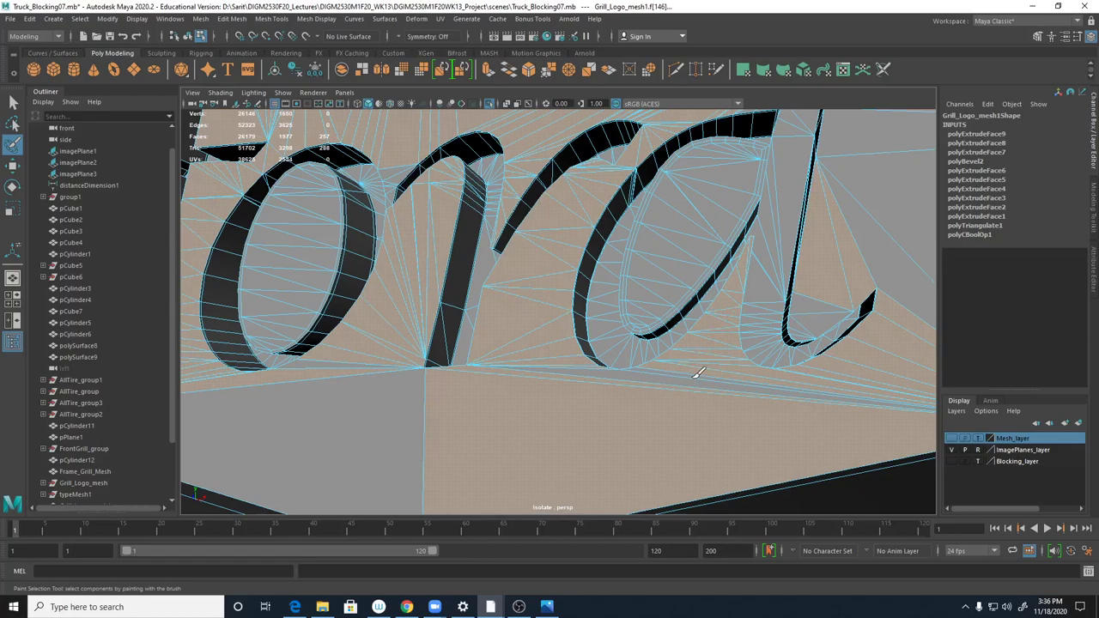
pyautogui.scroll(-4, 713, 391)
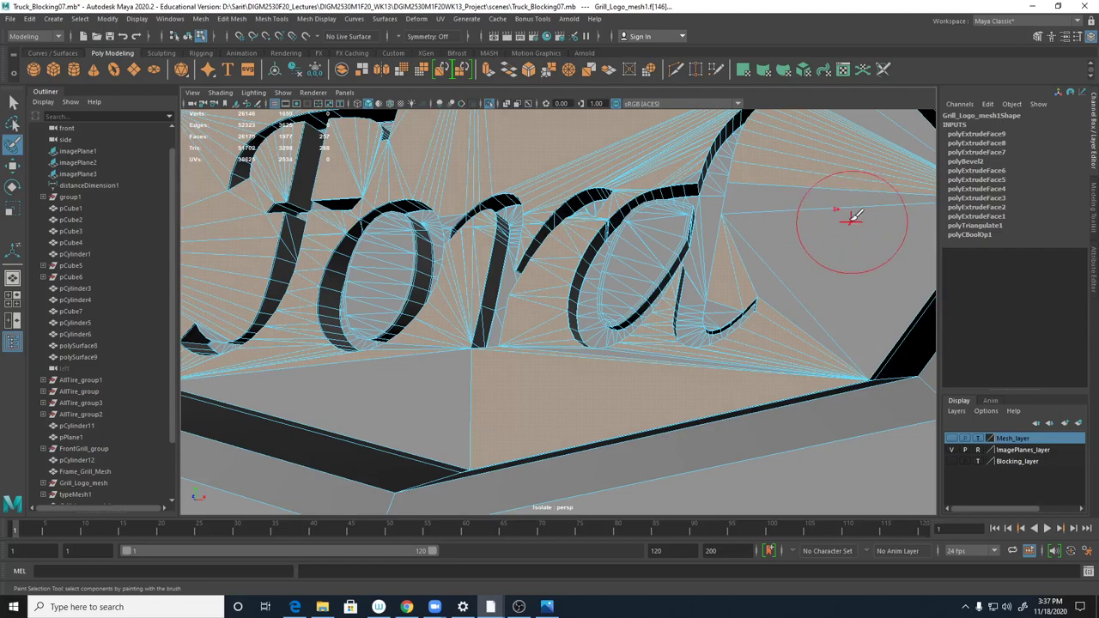
pyautogui.moveTo(834, 238); pyautogui.dragTo(820, 300)
pyautogui.keyDown('alt'); pyautogui.moveTo(859, 184); pyautogui.dragTo(761, 245); pyautogui.keyUp('alt')
pyautogui.moveTo(719, 392)
pyautogui.keyDown('alt'); pyautogui.mouseDown()
pyautogui.moveTo(736, 343)
pyautogui.moveTo(589, 364)
pyautogui.mouseUp(); pyautogui.keyUp('alt')
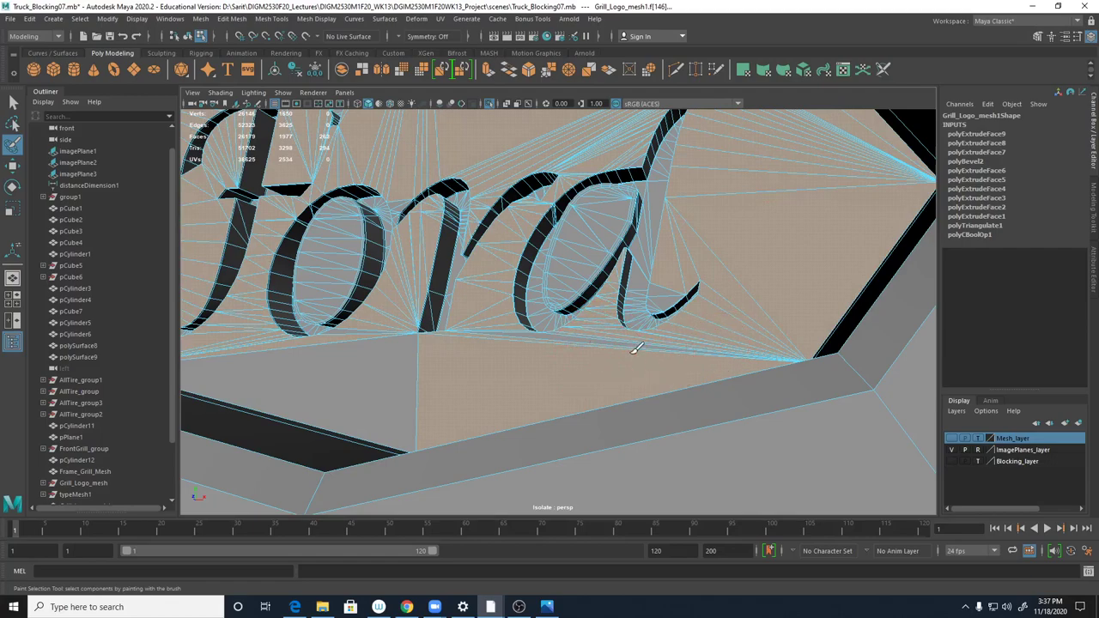
pyautogui.press('a')
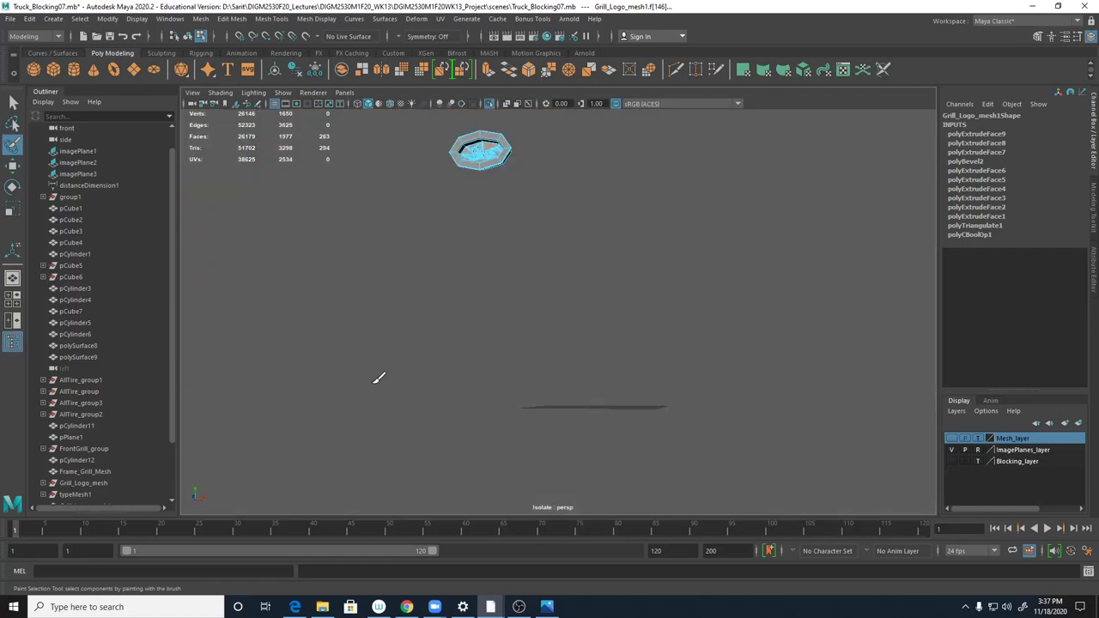
pyautogui.press('f')
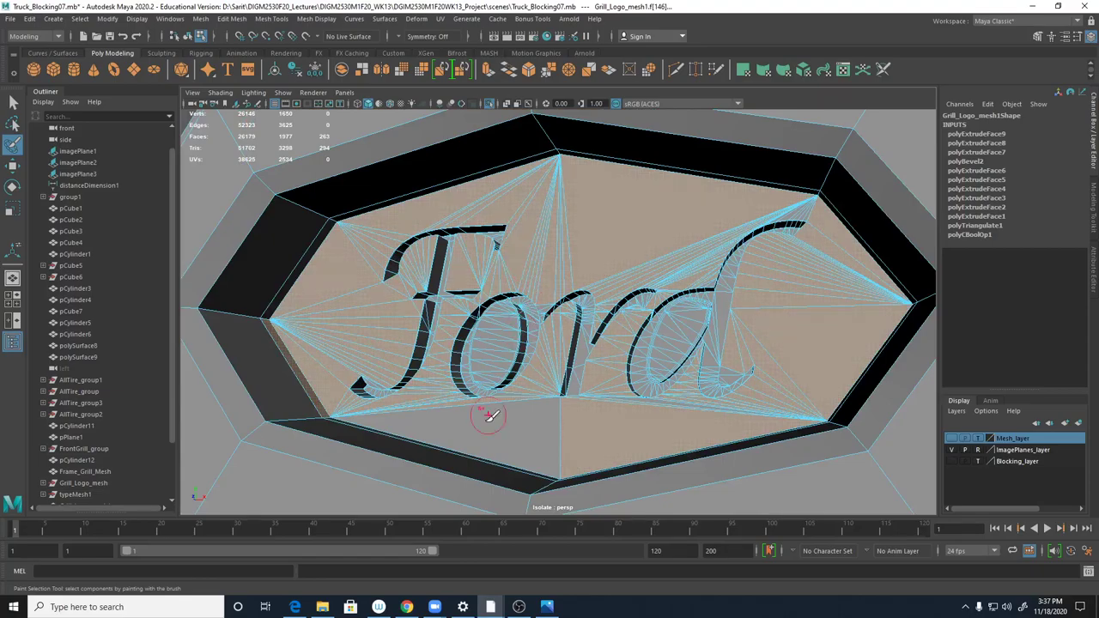
# - Add the large flat face below the F and o and the sliver directly above it to the selection
pyautogui.press('q')
pyautogui.click(493, 443)
pyautogui.keyDown('shift'); pyautogui.click(495, 436); pyautogui.keyUp('shift')
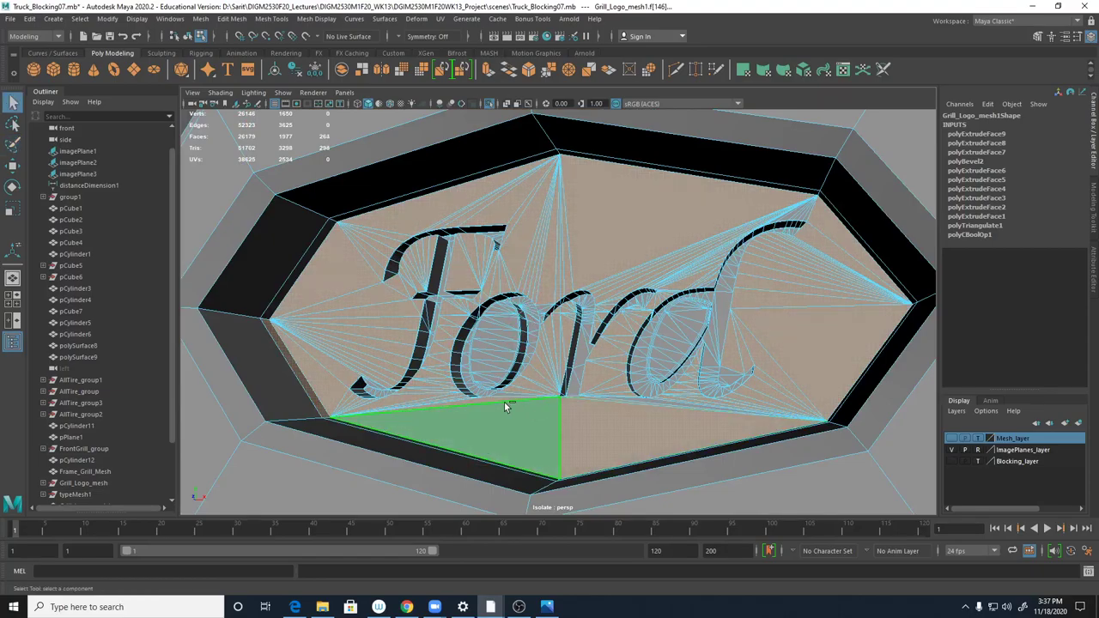
pyautogui.keyDown('shift'); pyautogui.click(508, 398); pyautogui.keyUp('shift')
# - Add the missed thin flat faces beneath the d that fan toward the badge's lower corner
pyautogui.keyDown('alt'); pyautogui.moveTo(583, 409); pyautogui.dragTo(797, 439, button='right'); pyautogui.keyUp('alt')
pyautogui.keyDown('alt'); pyautogui.moveTo(796, 434); pyautogui.dragTo(548, 192, button='middle'); pyautogui.keyUp('alt')
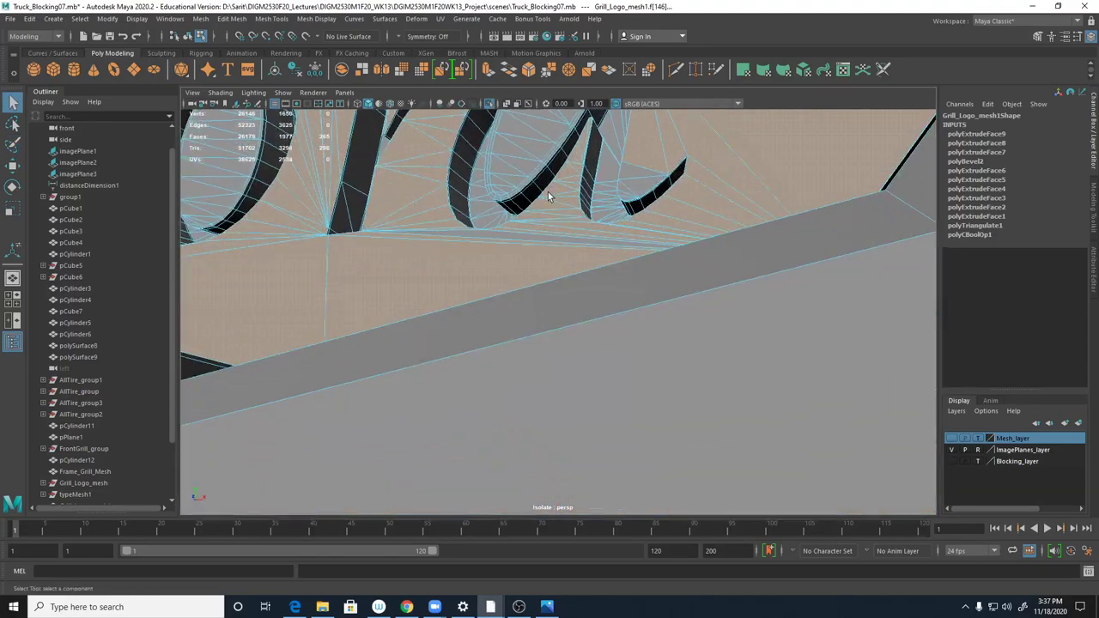
pyautogui.keyDown('alt'); pyautogui.moveTo(548, 192); pyautogui.dragTo(635, 253, button='right'); pyautogui.keyUp('alt')
pyautogui.keyDown('shift'); pyautogui.click(471, 202); pyautogui.keyUp('shift')
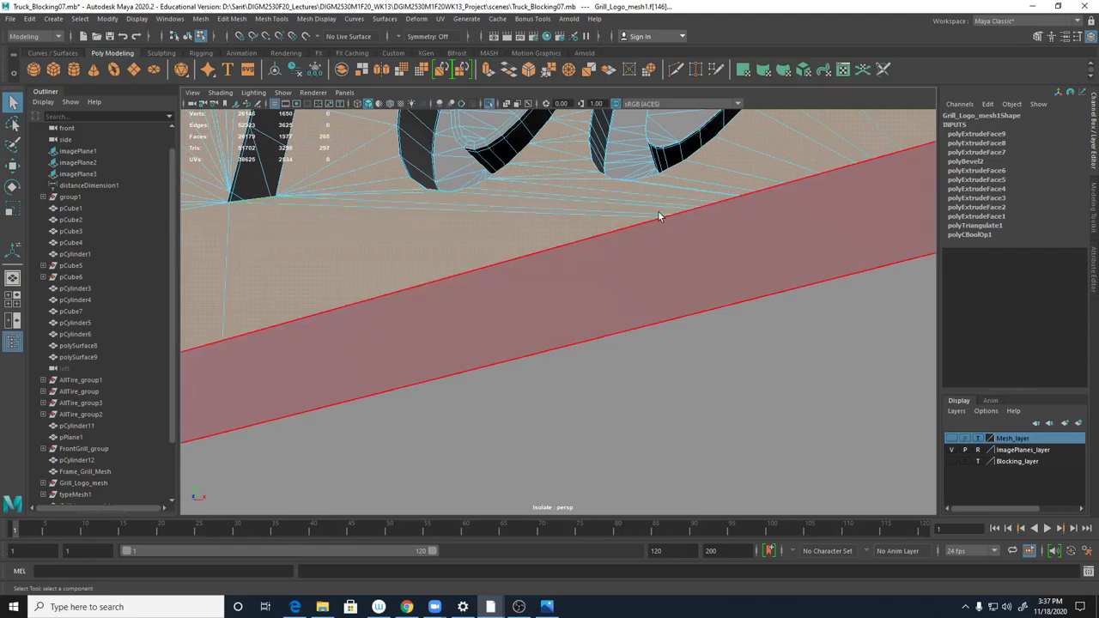
pyautogui.keyDown('alt'); pyautogui.moveTo(658, 214); pyautogui.dragTo(521, 441, button='middle'); pyautogui.keyUp('alt')
pyautogui.keyDown('alt'); pyautogui.moveTo(735, 283); pyautogui.dragTo(562, 335, button='right'); pyautogui.keyUp('alt')
pyautogui.keyDown('shift'); pyautogui.click(537, 344); pyautogui.keyUp('shift')
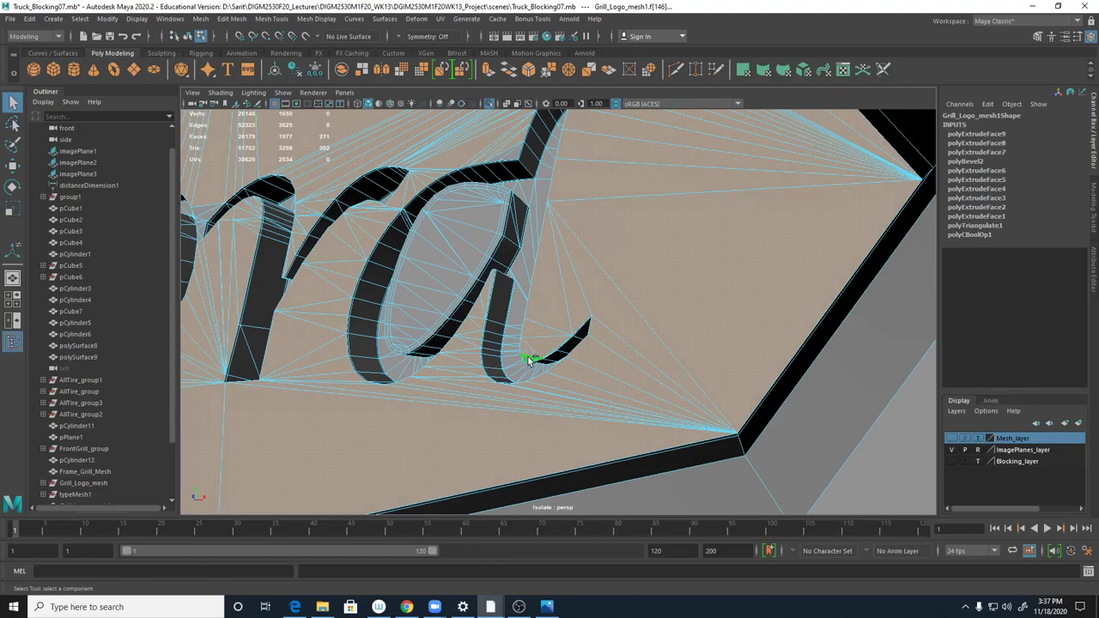
# - Add the missed small flat faces around the d's tail and bowl to the selection
pyautogui.keyDown('alt'); pyautogui.moveTo(584, 352); pyautogui.dragTo(536, 450); pyautogui.keyUp('alt')
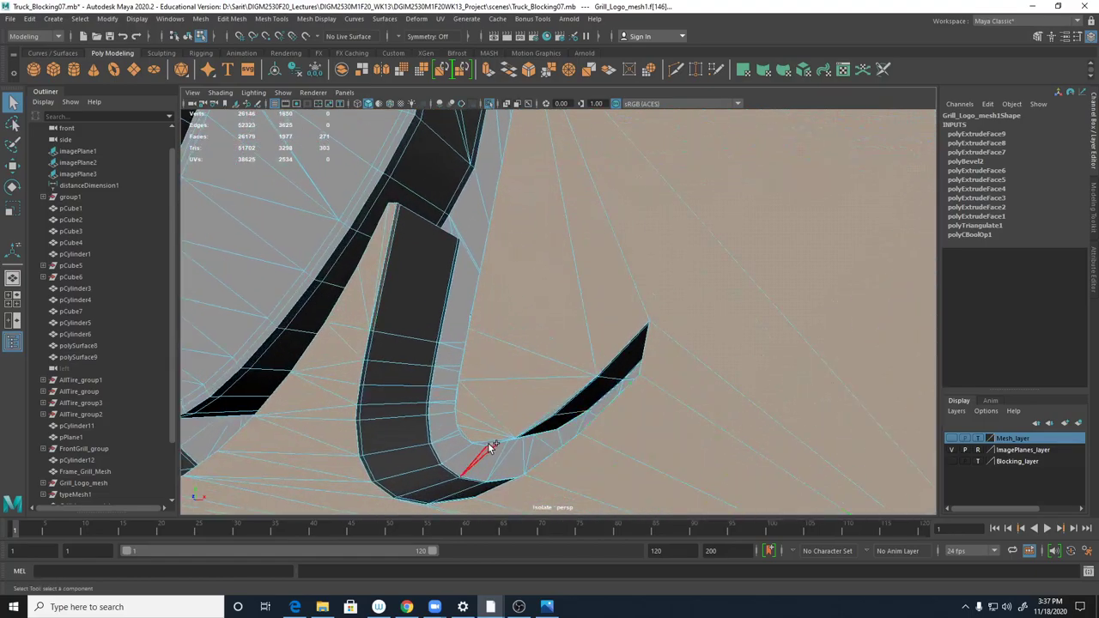
pyautogui.keyDown('shift'); pyautogui.click(462, 437); pyautogui.keyUp('shift')
pyautogui.keyDown('alt'); pyautogui.moveTo(462, 436); pyautogui.dragTo(438, 355); pyautogui.keyUp('alt')
pyautogui.keyDown('alt'); pyautogui.moveTo(444, 355); pyautogui.dragTo(464, 239); pyautogui.keyUp('alt')
pyautogui.keyDown('shift'); pyautogui.click(493, 160); pyautogui.keyUp('shift')
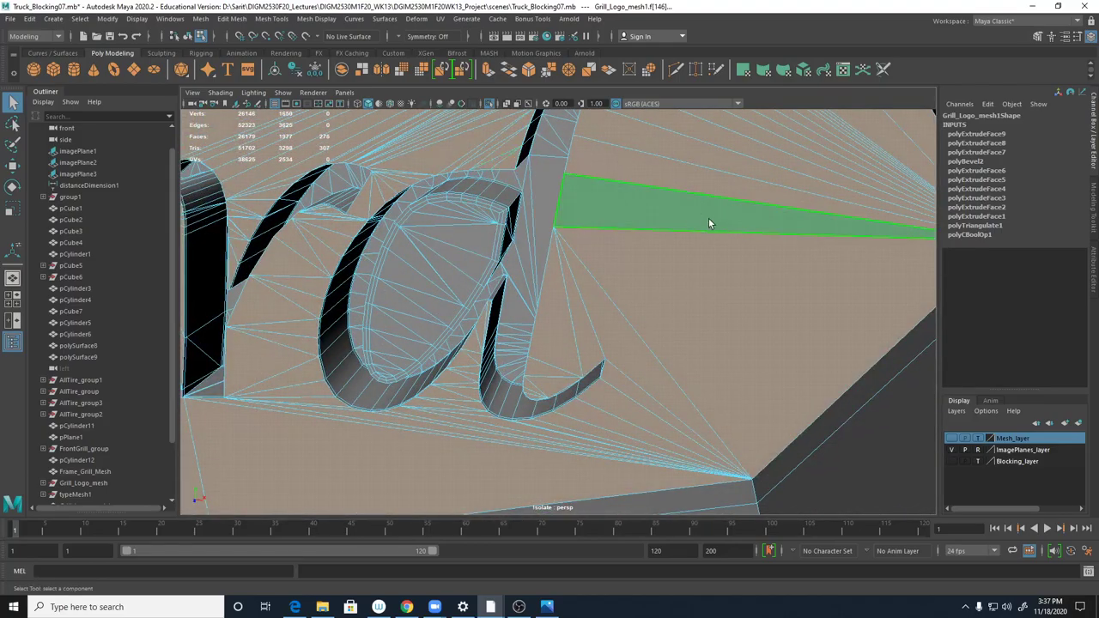
# - Add the missed flat slivers along the upper curve of the d's stem, deselecting the stray face there
pyautogui.keyDown('alt'); pyautogui.moveTo(708, 218); pyautogui.dragTo(466, 203, button='right'); pyautogui.keyUp('alt')
pyautogui.keyDown('alt'); pyautogui.moveTo(596, 241); pyautogui.dragTo(621, 231); pyautogui.keyUp('alt')
pyautogui.keyDown('alt'); pyautogui.moveTo(638, 209); pyautogui.dragTo(585, 295, button='middle'); pyautogui.keyUp('alt')
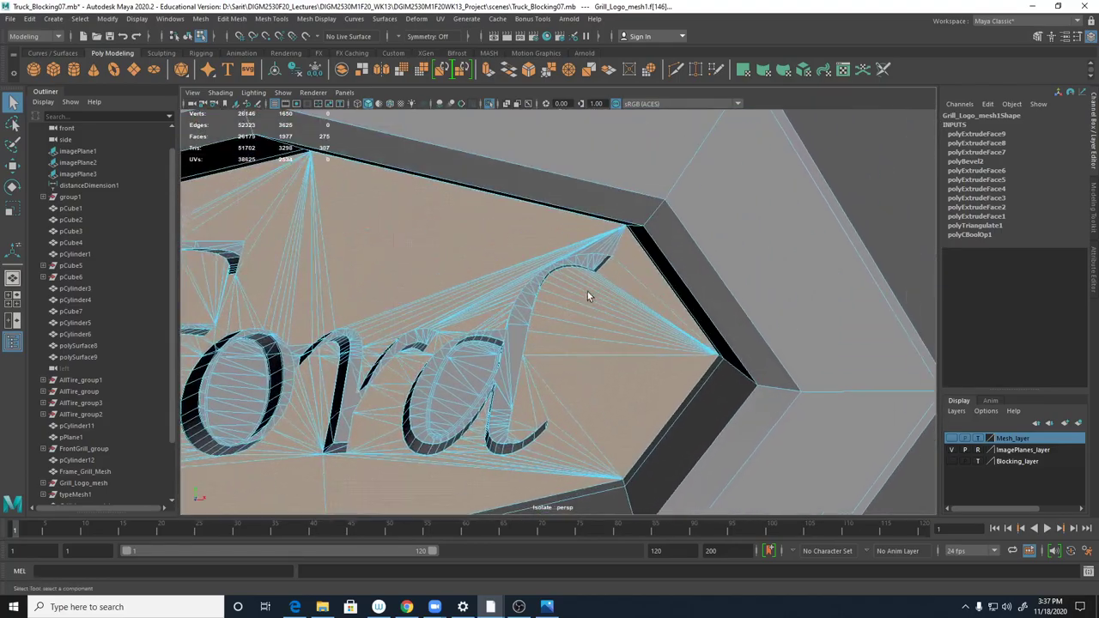
pyautogui.keyDown('alt'); pyautogui.moveTo(585, 295); pyautogui.dragTo(945, 312, button='right'); pyautogui.keyUp('alt')
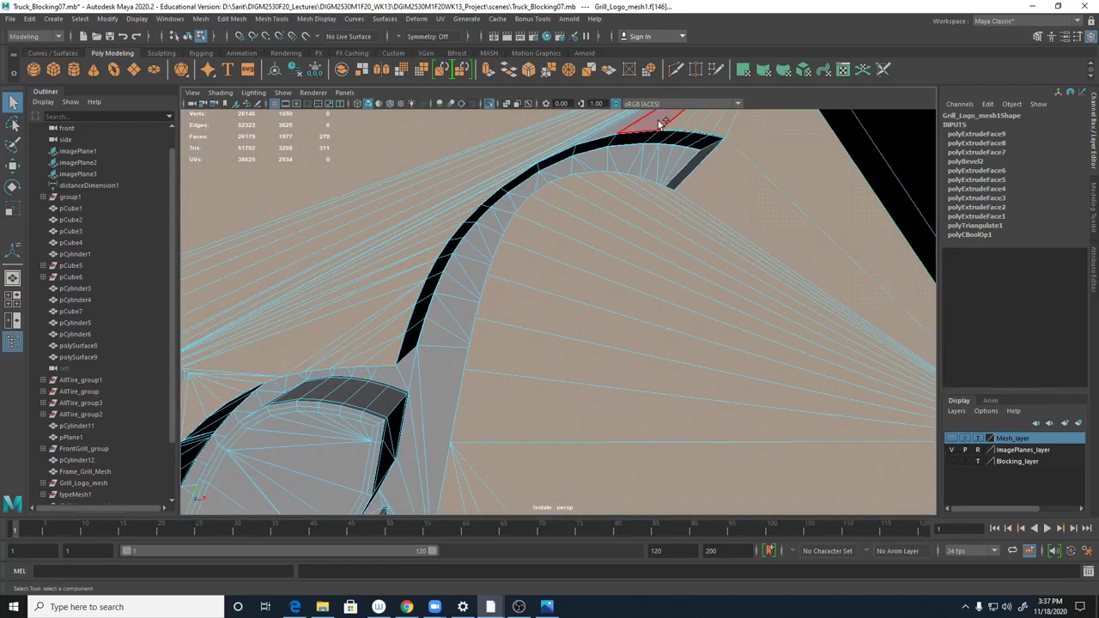
pyautogui.keyDown('shift'); pyautogui.click(629, 121); pyautogui.keyUp('shift')
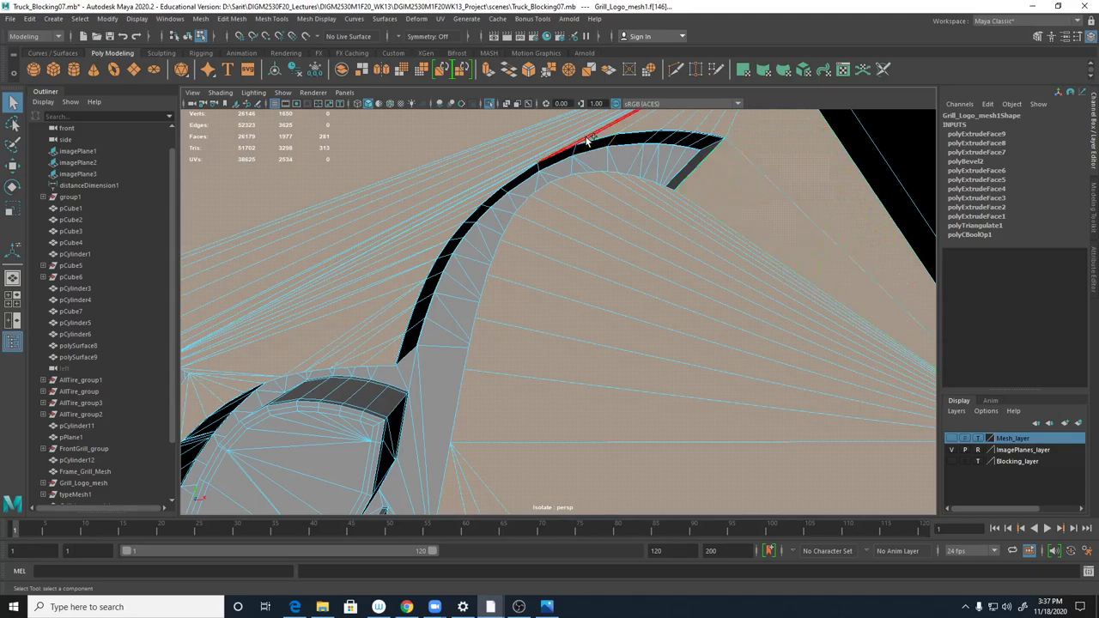
pyautogui.keyDown('alt'); pyautogui.moveTo(564, 233); pyautogui.dragTo(653, 204); pyautogui.keyUp('alt')
pyautogui.keyDown('shift'); pyautogui.click(620, 192); pyautogui.keyUp('shift')
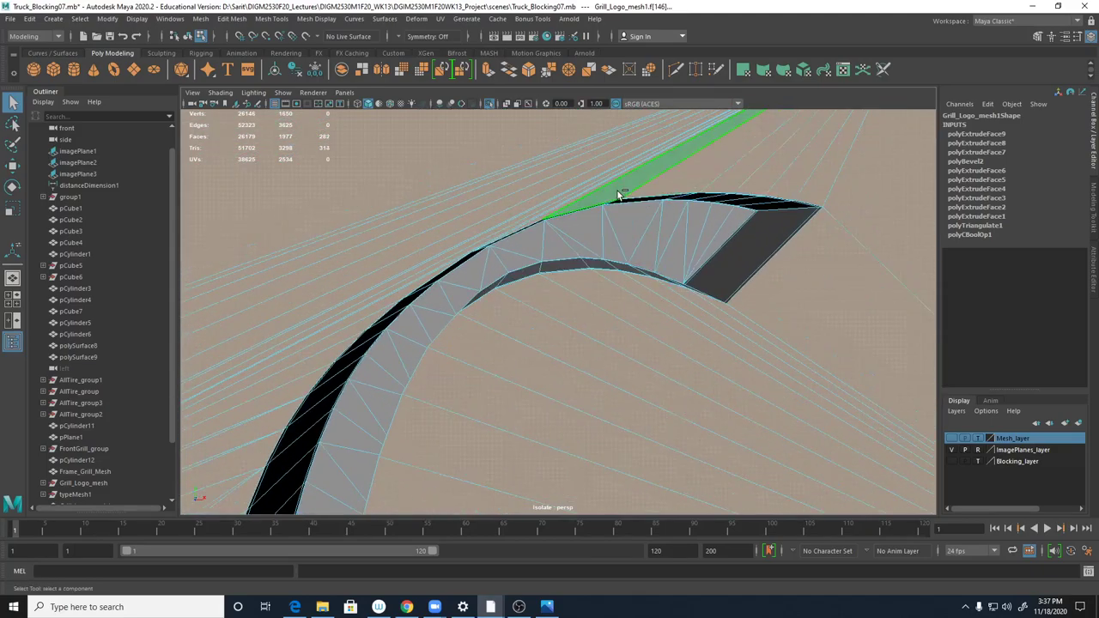
pyautogui.keyDown('ctrl'); pyautogui.click(523, 226); pyautogui.keyUp('ctrl')
# - Show the badge in wireframe and remove stray faces outside the flat lettering surface from the selection
pyautogui.keyDown('alt'); pyautogui.moveTo(756, 270); pyautogui.dragTo(311, 221, button='right'); pyautogui.keyUp('alt')
pyautogui.keyDown('alt'); pyautogui.moveTo(571, 313); pyautogui.dragTo(423, 295, button='right'); pyautogui.keyUp('alt')
pyautogui.keyDown('alt'); pyautogui.moveTo(423, 295); pyautogui.dragTo(584, 335); pyautogui.keyUp('alt')
pyautogui.press('4')
pyautogui.keyDown('shift'); pyautogui.click(469, 292); pyautogui.keyUp('shift')
pyautogui.keyDown('alt'); pyautogui.moveTo(466, 356); pyautogui.dragTo(541, 357); pyautogui.keyUp('alt')
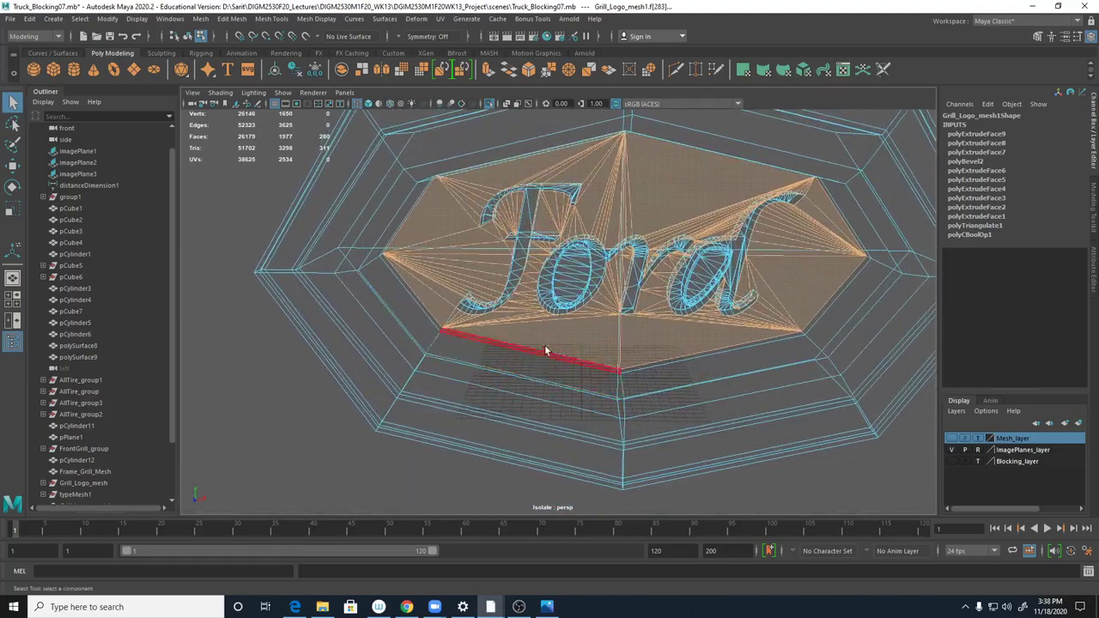
# - Switch to shaded display and add the missed small background faces between the letters o and r to the face selection
pyautogui.press('5')
pyautogui.moveTo(658, 275)
pyautogui.keyDown('alt'); pyautogui.mouseDown(button='right')
pyautogui.moveTo(795, 275)
pyautogui.moveTo(523, 410)
pyautogui.moveTo(790, 376)
pyautogui.mouseUp(button='right'); pyautogui.keyUp('alt')
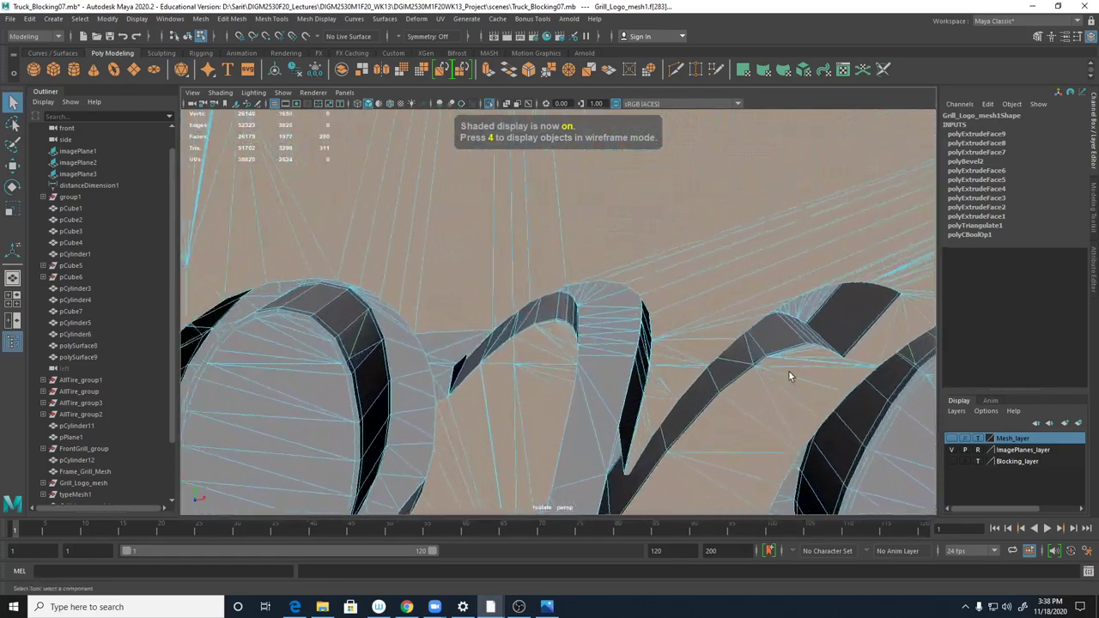
pyautogui.keyDown('shift'); pyautogui.click(437, 359); pyautogui.keyUp('shift')
pyautogui.keyDown('shift'); pyautogui.click(443, 353); pyautogui.keyUp('shift')
pyautogui.keyDown('shift'); pyautogui.click(437, 344); pyautogui.keyUp('shift')
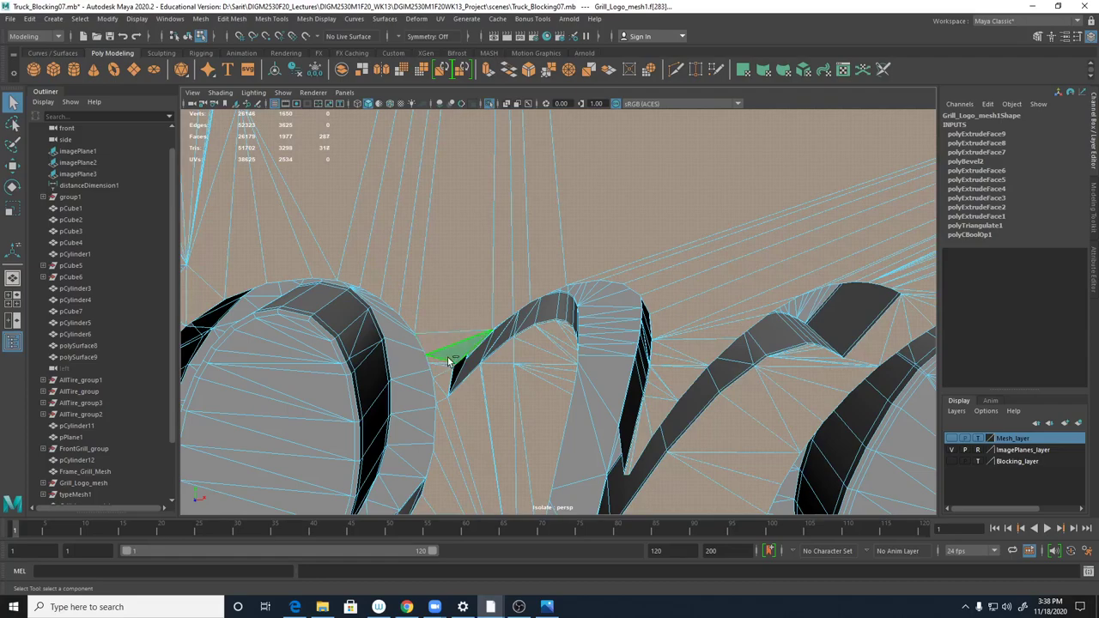
# - Extrude the selected background faces around the Ford lettering with an offset of 0.025
pyautogui.press('a')
pyautogui.keyDown('alt'); pyautogui.moveTo(378, 340); pyautogui.dragTo(437, 344); pyautogui.keyUp('alt')
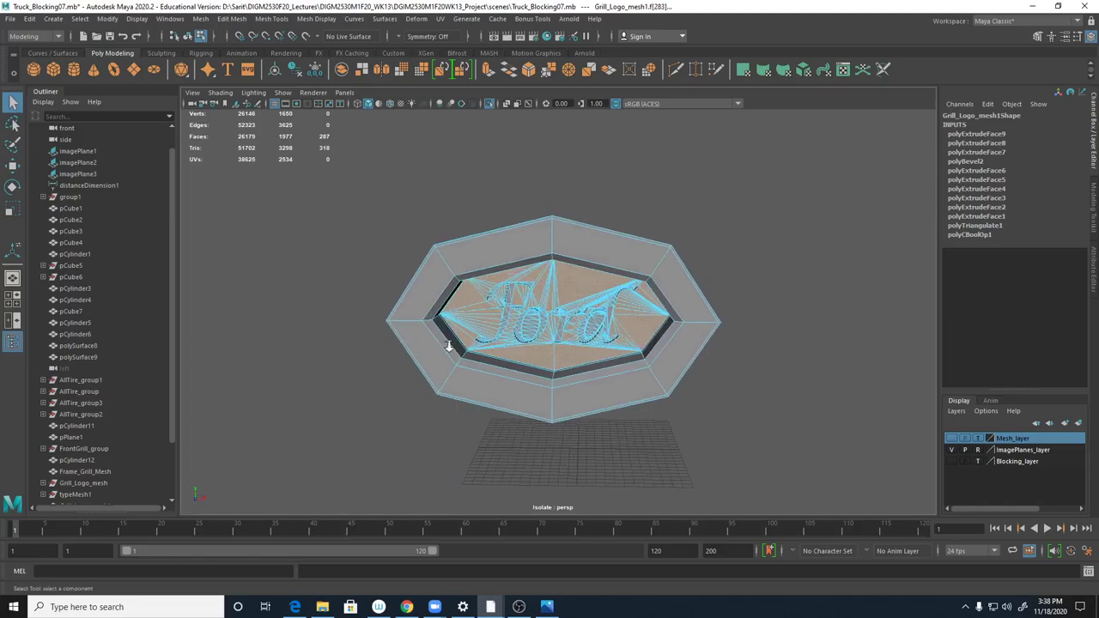
pyautogui.keyDown('alt'); pyautogui.moveTo(436, 344); pyautogui.dragTo(722, 384, button='right'); pyautogui.keyUp('alt')
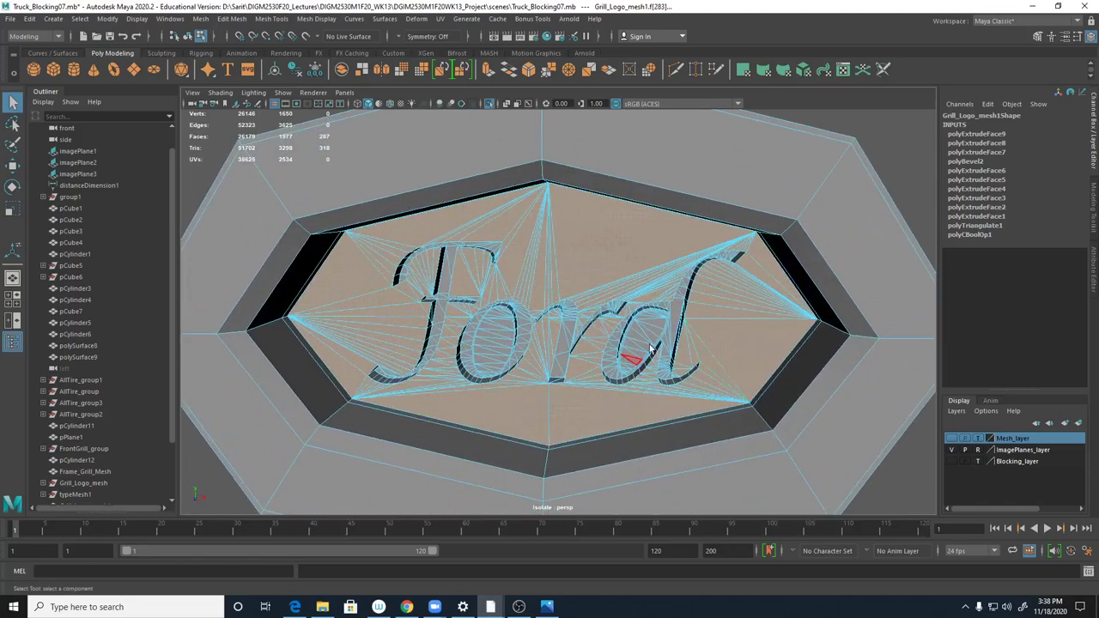
pyautogui.keyDown('shift'); pyautogui.moveTo(616, 254); pyautogui.dragTo(614, 288, button='right'); pyautogui.keyUp('shift')
pyautogui.click(833, 343)
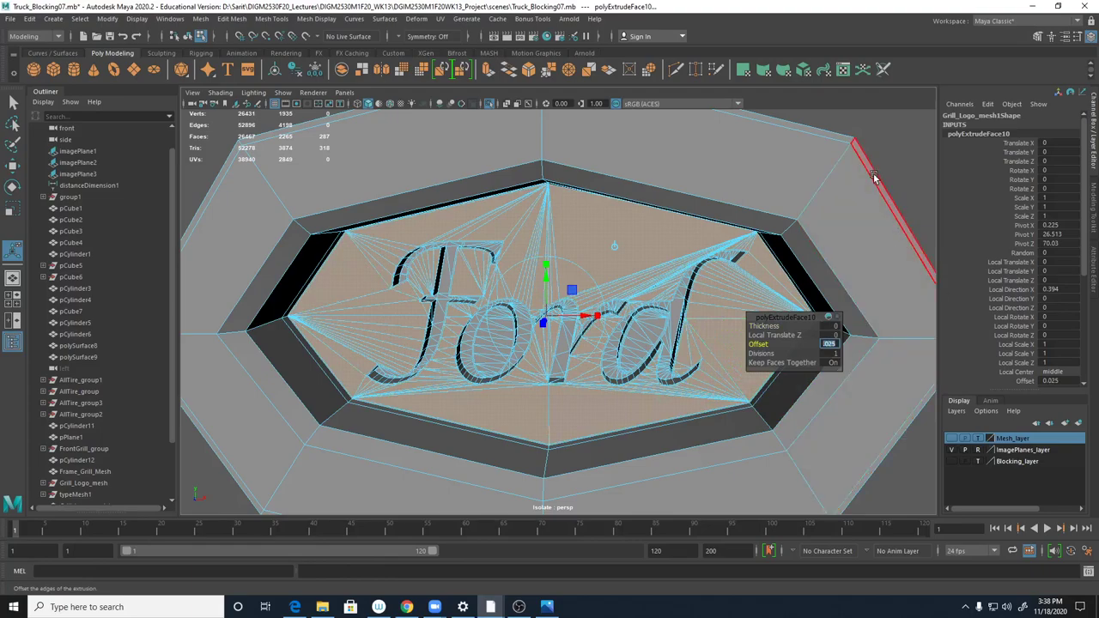
# - Return to object mode, preview the logo mesh smoothed, and examine the lettering up close
pyautogui.click(790, 254)
pyautogui.rightClick(757, 256)
pyautogui.click(812, 236)
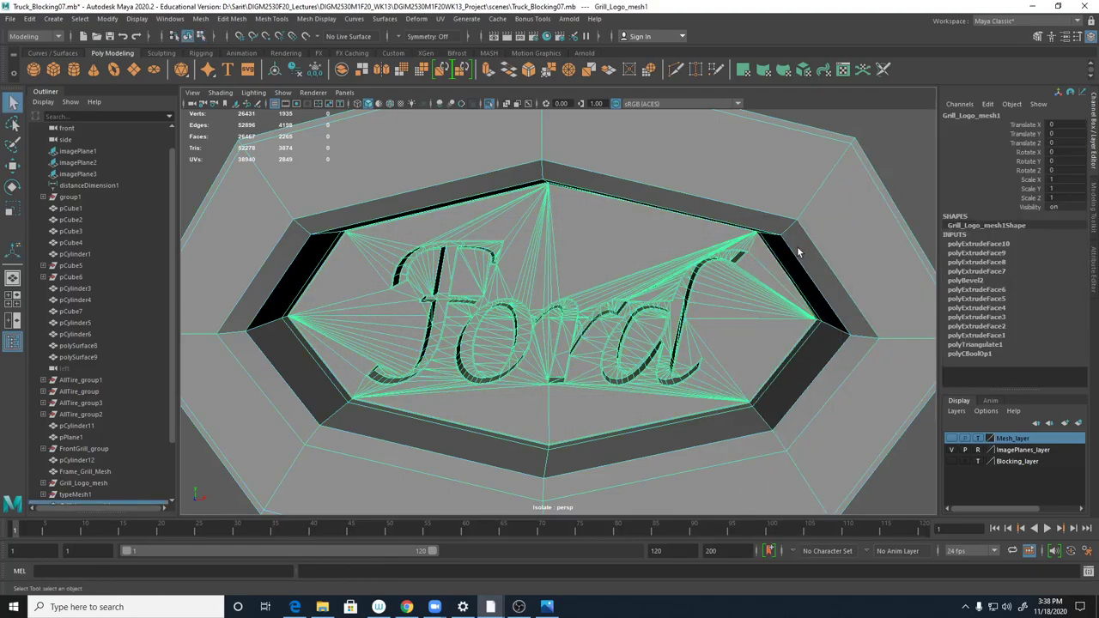
pyautogui.scroll(-5, 709, 330)
pyautogui.press('3')
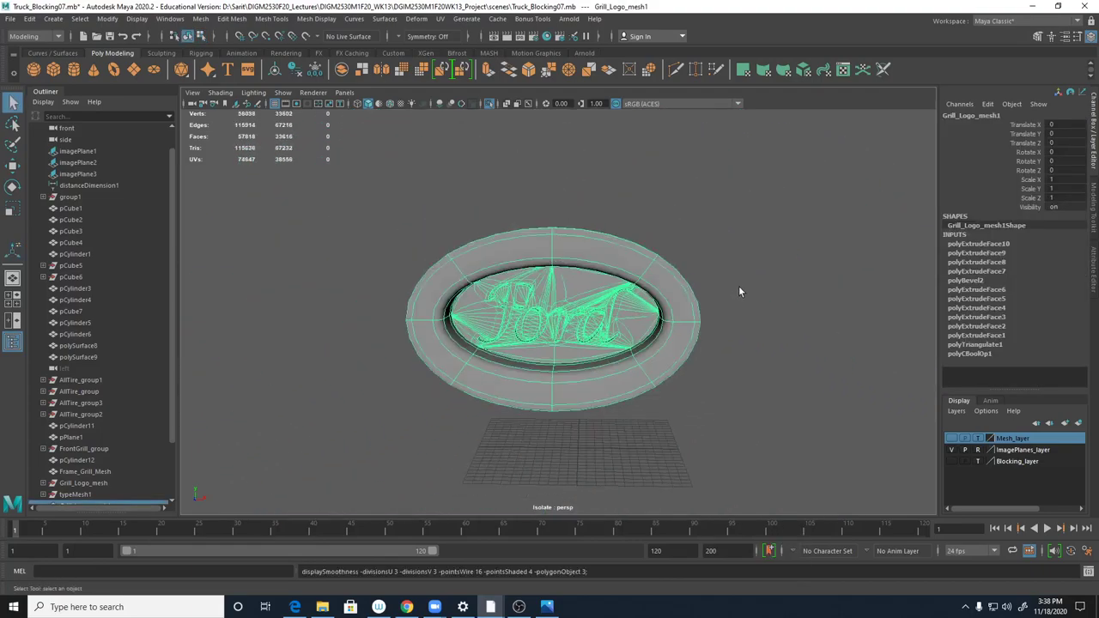
pyautogui.click(729, 424)
pyautogui.keyDown('alt'); pyautogui.moveTo(729, 423); pyautogui.dragTo(694, 433); pyautogui.keyUp('alt')
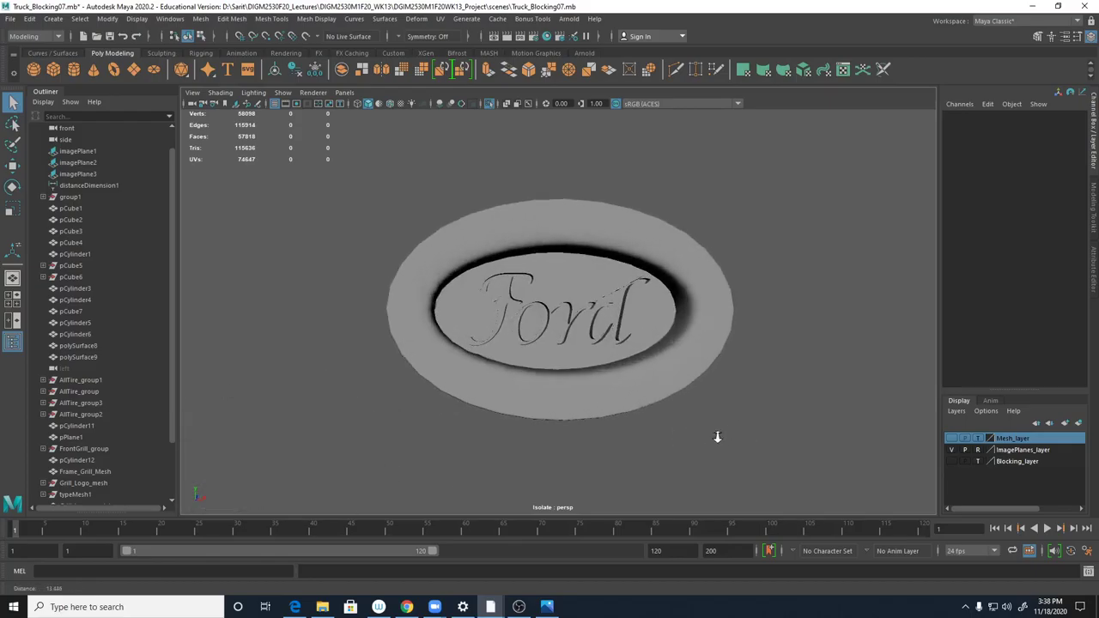
pyautogui.scroll(5, 694, 433)
pyautogui.keyDown('alt'); pyautogui.moveTo(803, 388); pyautogui.dragTo(728, 375); pyautogui.keyUp('alt')
pyautogui.click(671, 249)
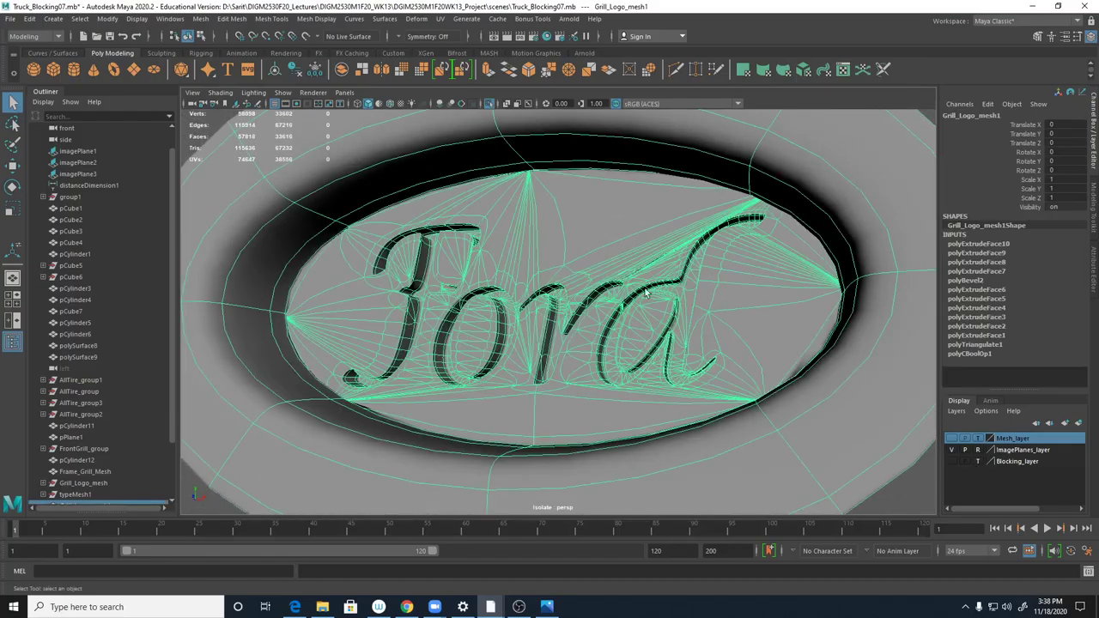
pyautogui.scroll(5, 671, 248)
pyautogui.scroll(3, 668, 358)
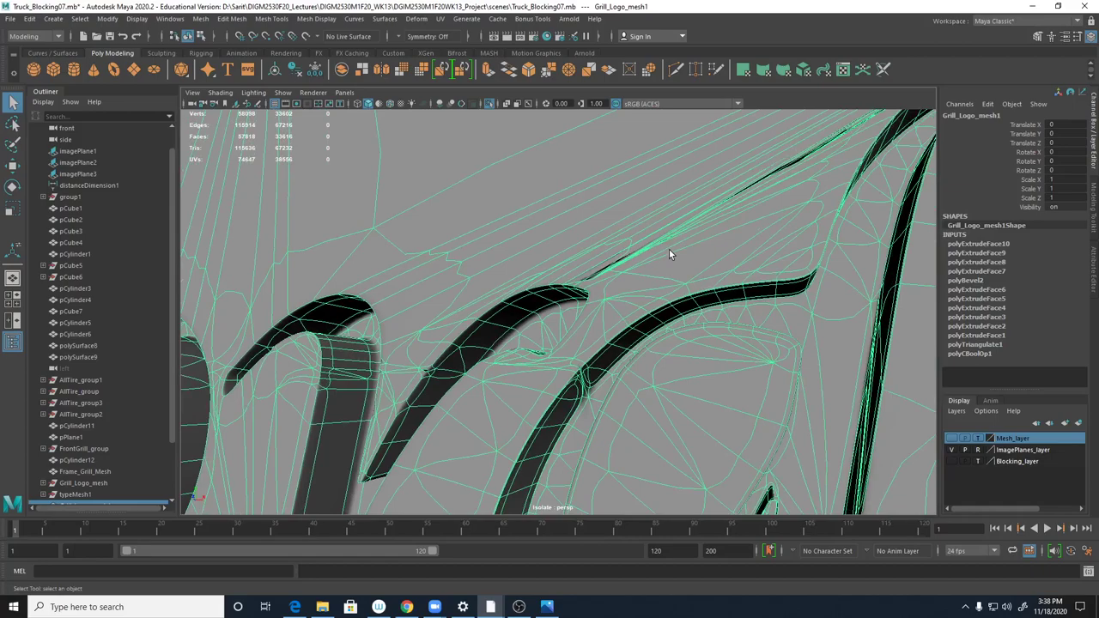
# - Undo the smooth preview and the 0.025 offset of the last face extrusion, returning to the background face selection
pyautogui.click(677, 278)
pyautogui.hotkey('ctrl', 'z')
pyautogui.press('F11')
pyautogui.hotkey('ctrl', 'z')
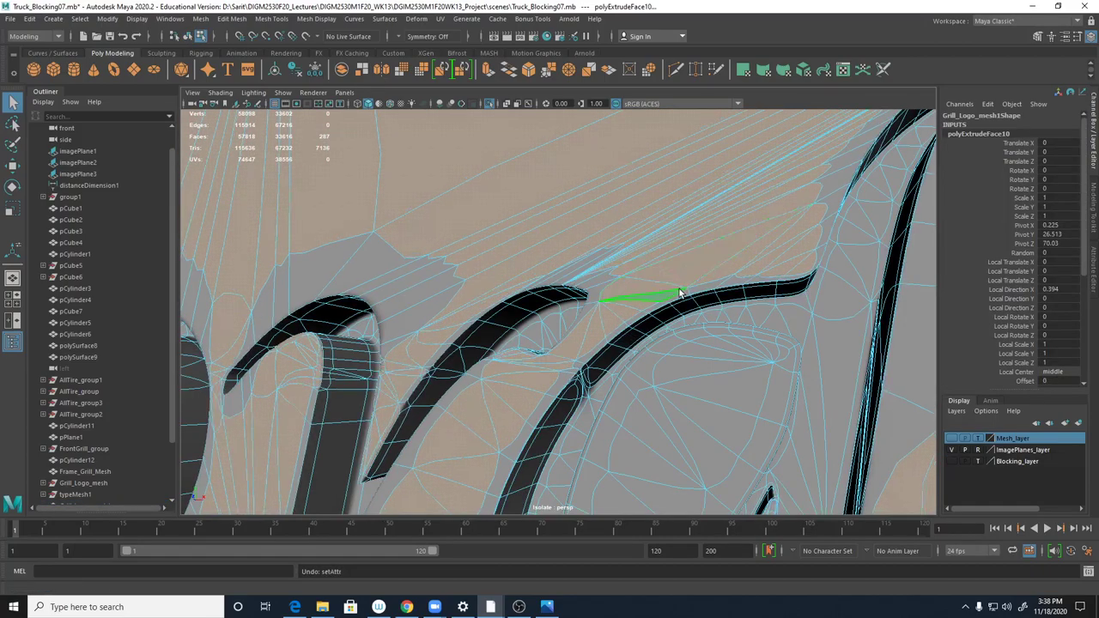
pyautogui.hotkey('ctrl', 'z')
# - Add the missed thin background faces above the letters r and d using the Paint Selection Tool
pyautogui.keyDown('alt'); pyautogui.moveTo(685, 263); pyautogui.dragTo(824, 304); pyautogui.keyUp('alt')
pyautogui.keyDown('alt'); pyautogui.moveTo(825, 304); pyautogui.dragTo(485, 183, button='middle'); pyautogui.keyUp('alt')
pyautogui.scroll(6, 485, 187)
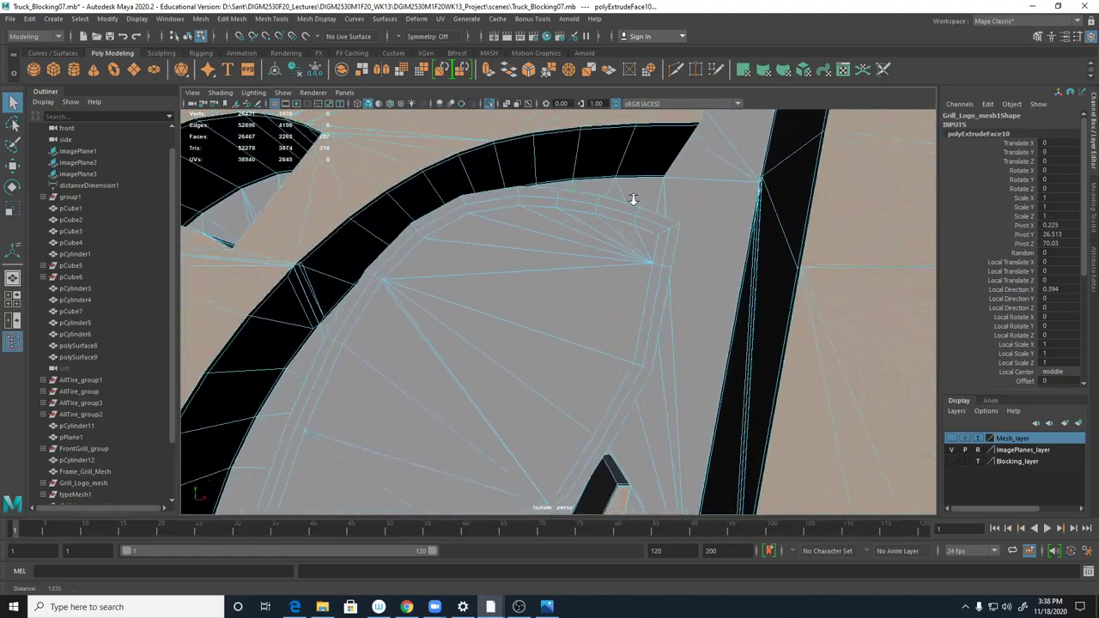
pyautogui.keyDown('alt'); pyautogui.moveTo(601, 272); pyautogui.dragTo(676, 273, button='middle'); pyautogui.keyUp('alt')
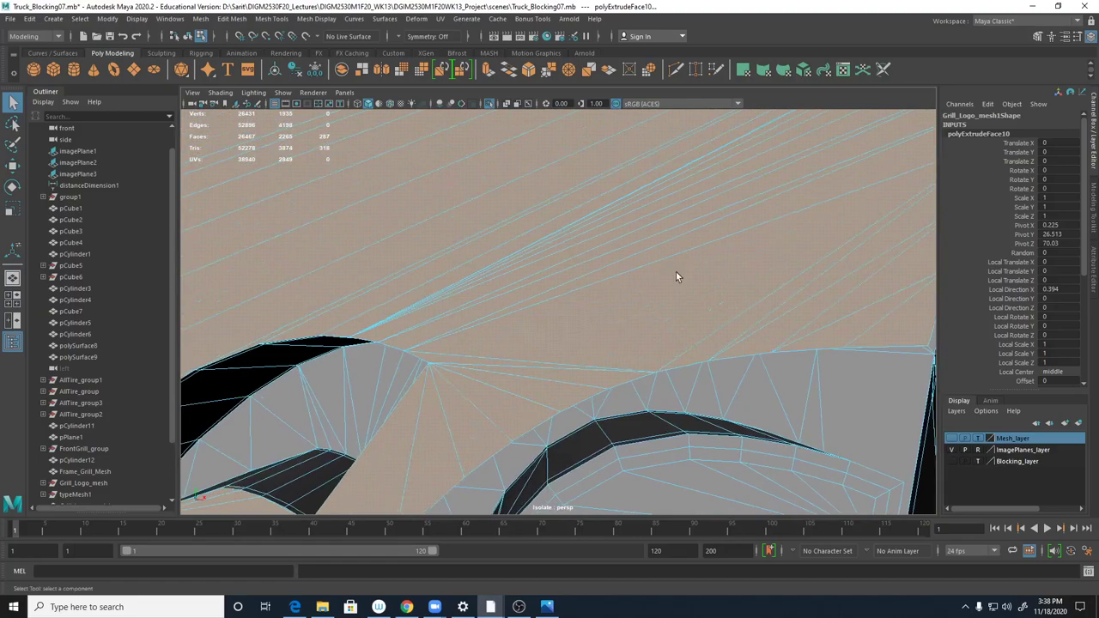
pyautogui.click(12, 147)
pyautogui.moveTo(731, 224)
pyautogui.keyDown('alt'); pyautogui.mouseDown()
pyautogui.moveTo(456, 166)
pyautogui.moveTo(567, 184)
pyautogui.mouseUp(); pyautogui.keyUp('alt')
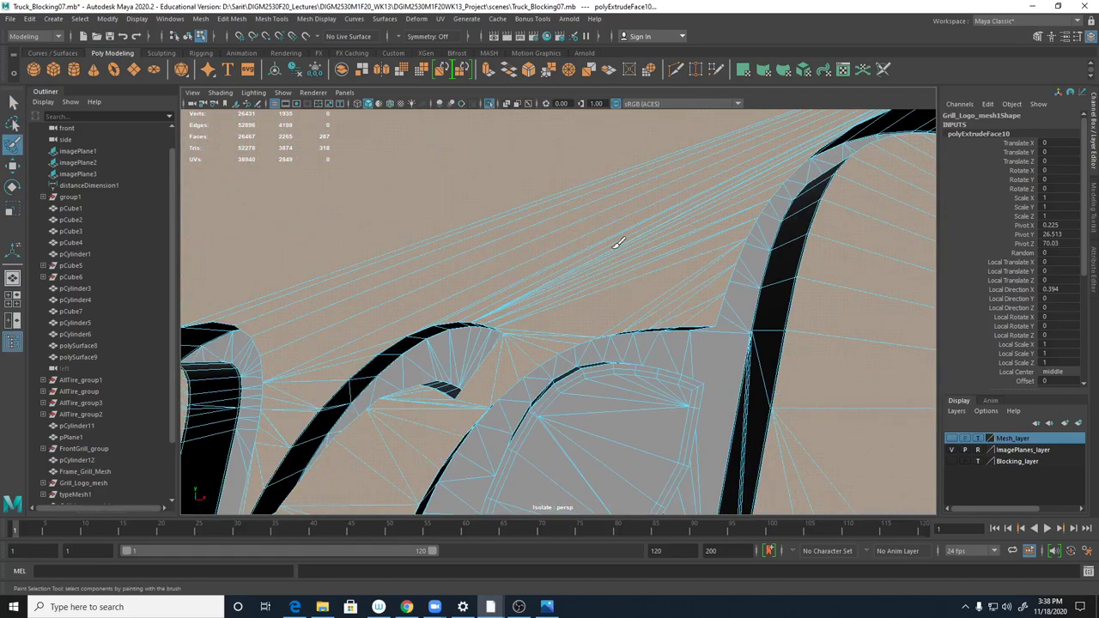
pyautogui.click(650, 244)
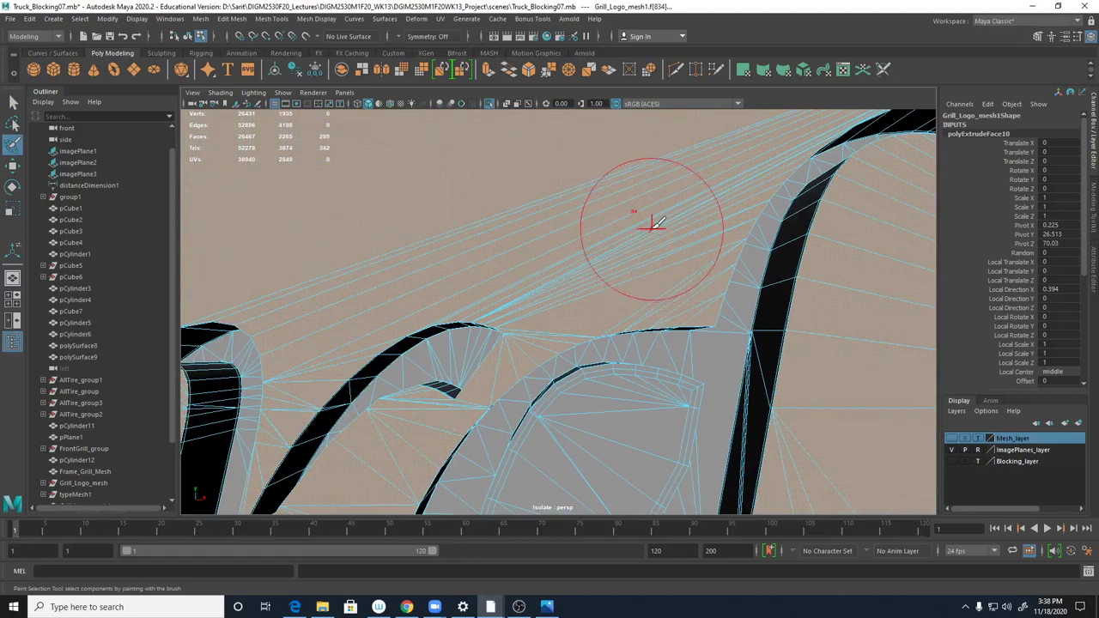
pyautogui.moveTo(658, 207)
pyautogui.mouseDown()
pyautogui.moveTo(704, 163)
pyautogui.moveTo(690, 178)
pyautogui.moveTo(695, 169)
pyautogui.mouseUp()
# - Extrude the selected background faces, trying an offset of 0.25 and replacing it with 0.025
pyautogui.keyDown('alt'); pyautogui.moveTo(687, 181); pyautogui.dragTo(639, 219, button='right'); pyautogui.keyUp('alt')
pyautogui.moveTo(639, 218)
pyautogui.keyDown('alt'); pyautogui.mouseDown()
pyautogui.moveTo(628, 235)
pyautogui.moveTo(659, 209)
pyautogui.moveTo(645, 221)
pyautogui.mouseUp(); pyautogui.keyUp('alt')
pyautogui.keyDown('shift'); pyautogui.rightClick(656, 216); pyautogui.keyUp('shift')
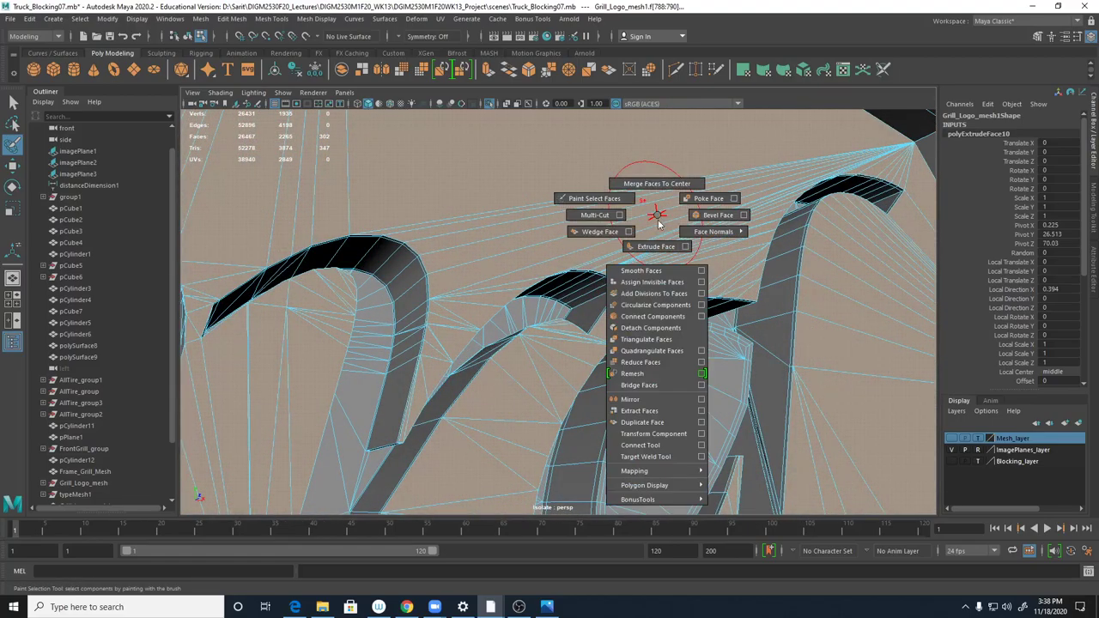
pyautogui.click(659, 247)
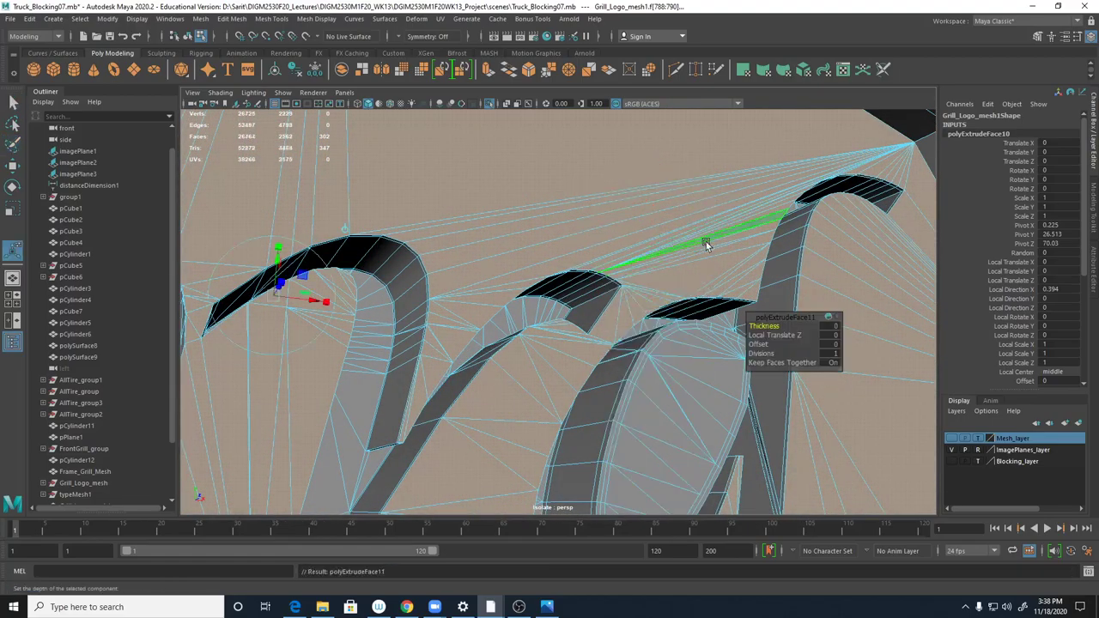
pyautogui.click(834, 345)
pyautogui.write('.')
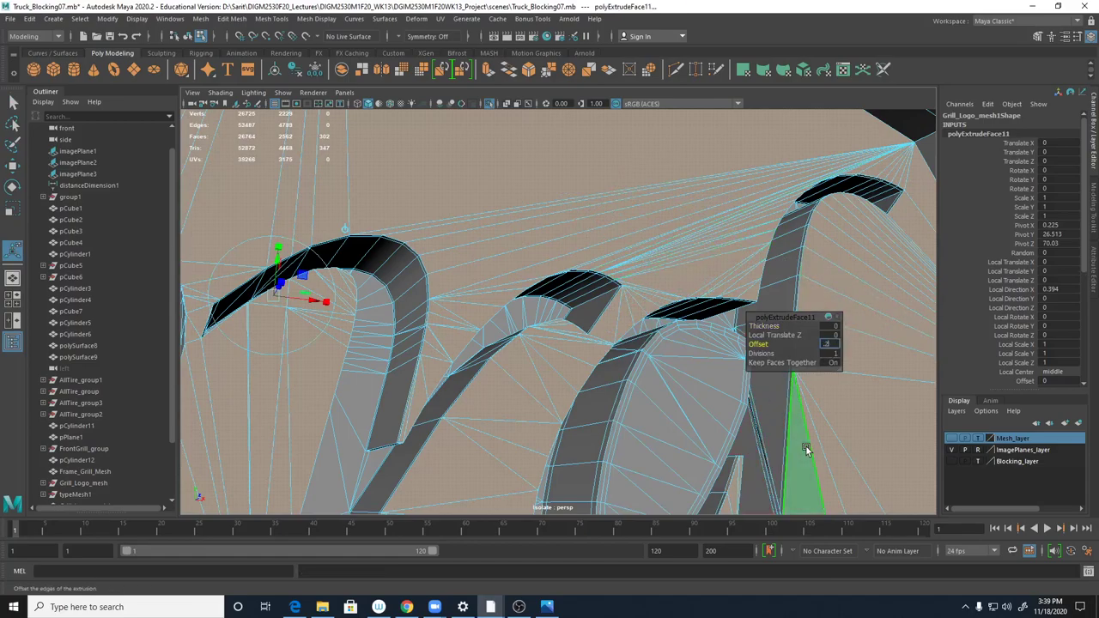
pyautogui.write('25')
pyautogui.press('Return')
pyautogui.write('.025')
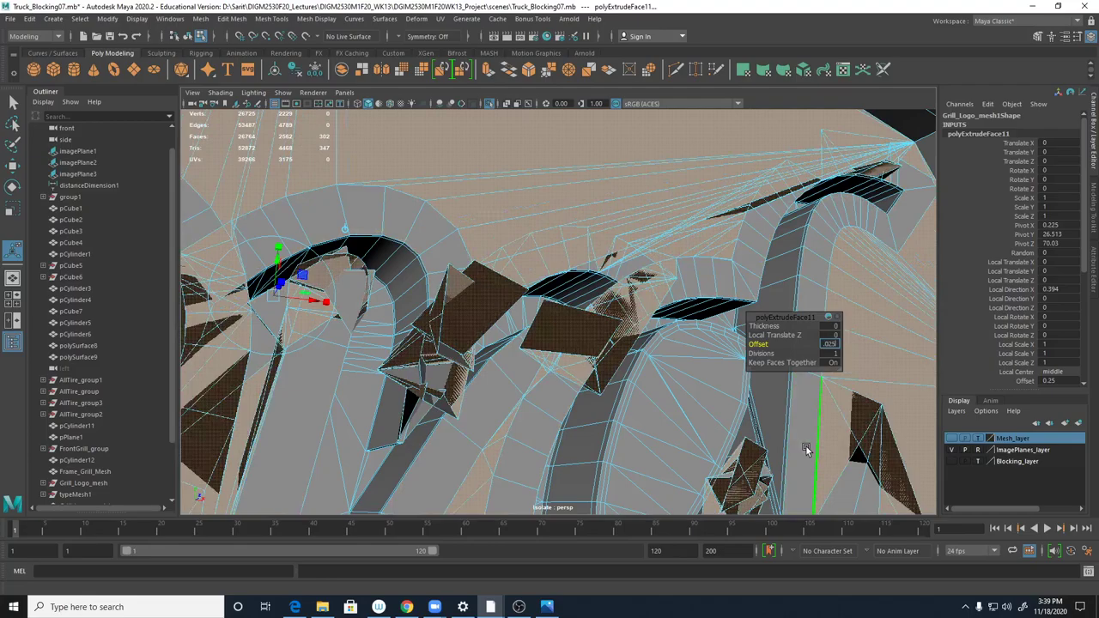
pyautogui.press('Return')
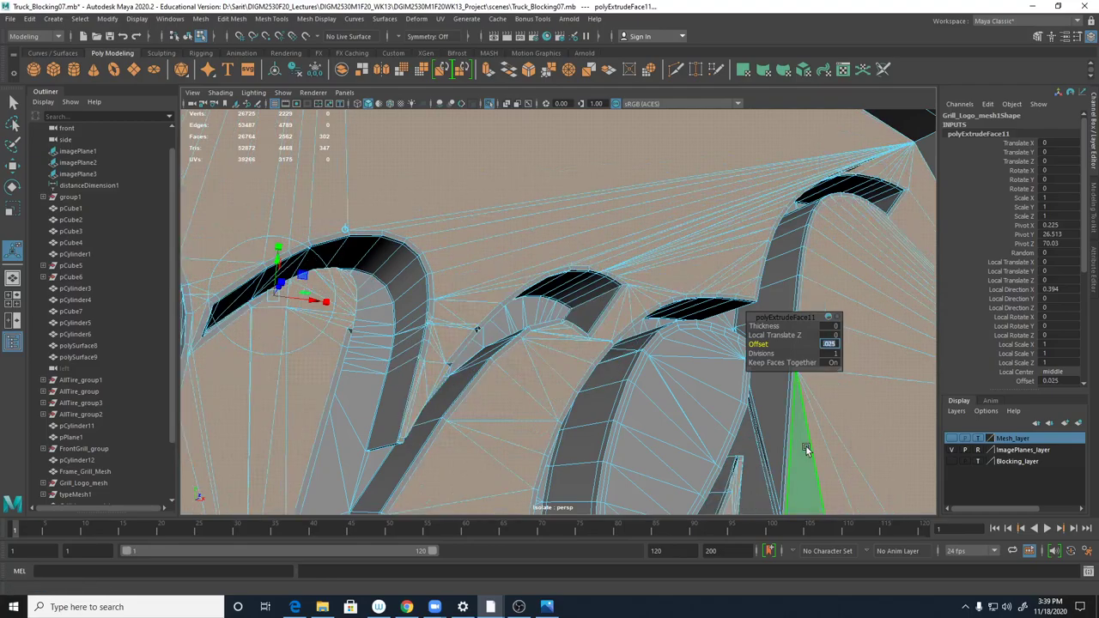
# - Undo both offset changes of the latest face extrusion after checking the tip of the letter r up close
pyautogui.keyDown('alt'); pyautogui.moveTo(608, 277); pyautogui.dragTo(873, 304, button='right'); pyautogui.keyUp('alt')
pyautogui.keyDown('alt'); pyautogui.moveTo(824, 222); pyautogui.dragTo(675, 276, button='middle'); pyautogui.keyUp('alt')
pyautogui.scroll(6, 650, 282)
pyautogui.keyDown('alt'); pyautogui.moveTo(609, 314); pyautogui.dragTo(602, 300, button='middle'); pyautogui.keyUp('alt')
pyautogui.hotkey('ctrl', 'z')
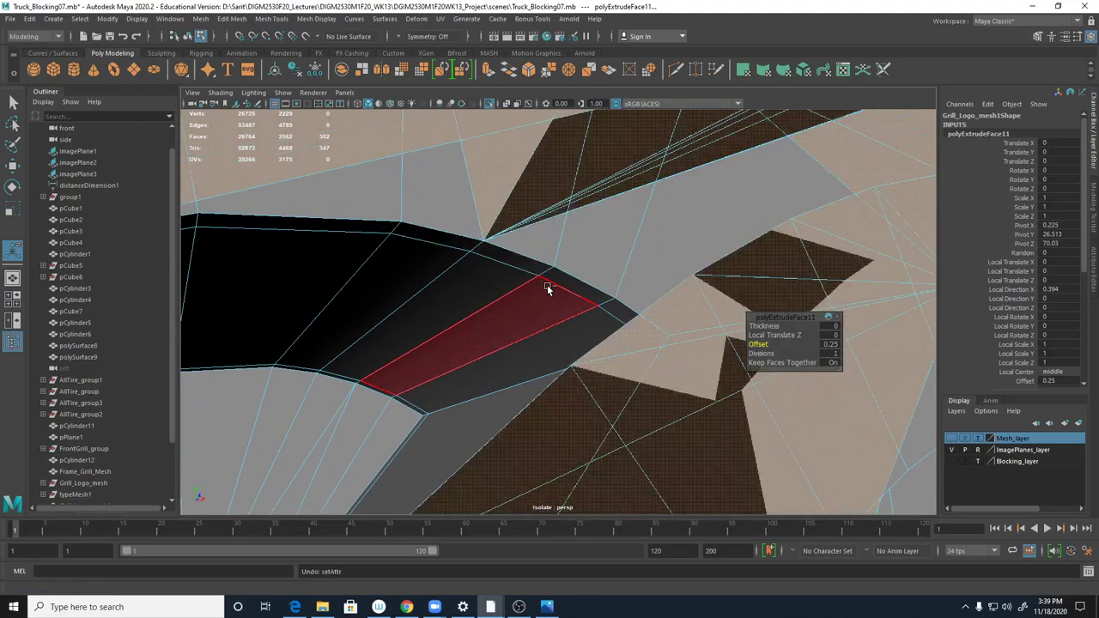
pyautogui.keyDown('alt'); pyautogui.moveTo(569, 290); pyautogui.dragTo(825, 327, button='right'); pyautogui.keyUp('alt')
pyautogui.scroll(1, 511, 300)
pyautogui.hotkey('ctrl', 'z')
# - Switch to wireframe display and correct the background face selection around the upper end of the letter r
pyautogui.keyDown('alt'); pyautogui.moveTo(515, 225); pyautogui.dragTo(618, 253, button='middle'); pyautogui.keyUp('alt')
pyautogui.keyDown('alt'); pyautogui.moveTo(618, 252); pyautogui.dragTo(573, 257, button='right'); pyautogui.keyUp('alt')
pyautogui.keyDown('alt'); pyautogui.moveTo(573, 267); pyautogui.dragTo(568, 265, button='middle'); pyautogui.keyUp('alt')
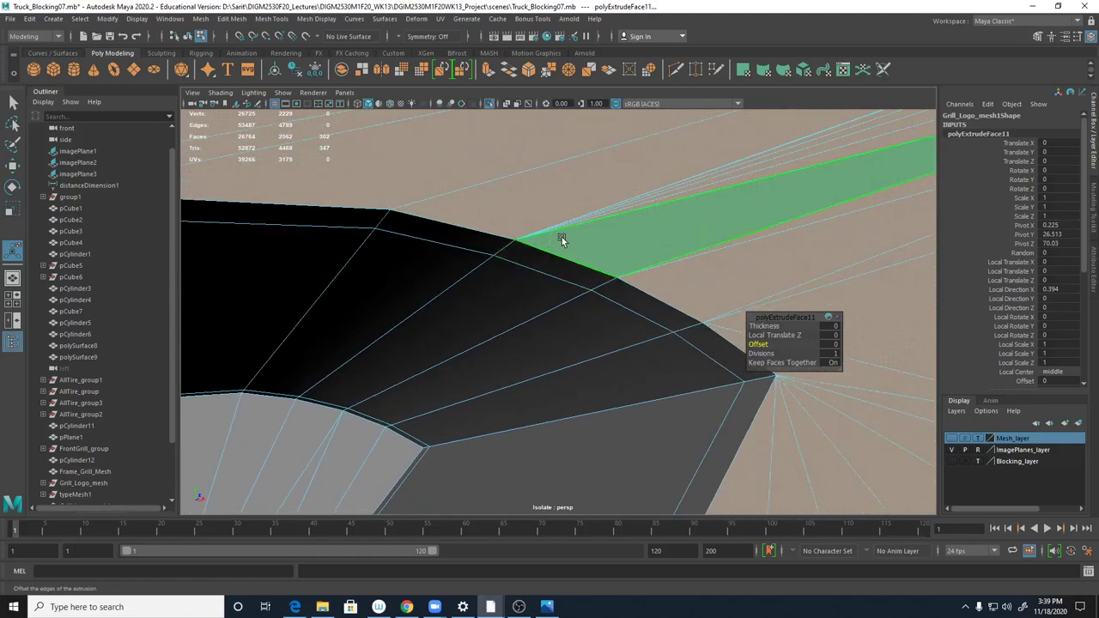
pyautogui.press('4')
pyautogui.keyDown('alt'); pyautogui.moveTo(555, 274); pyautogui.dragTo(552, 280); pyautogui.keyUp('alt')
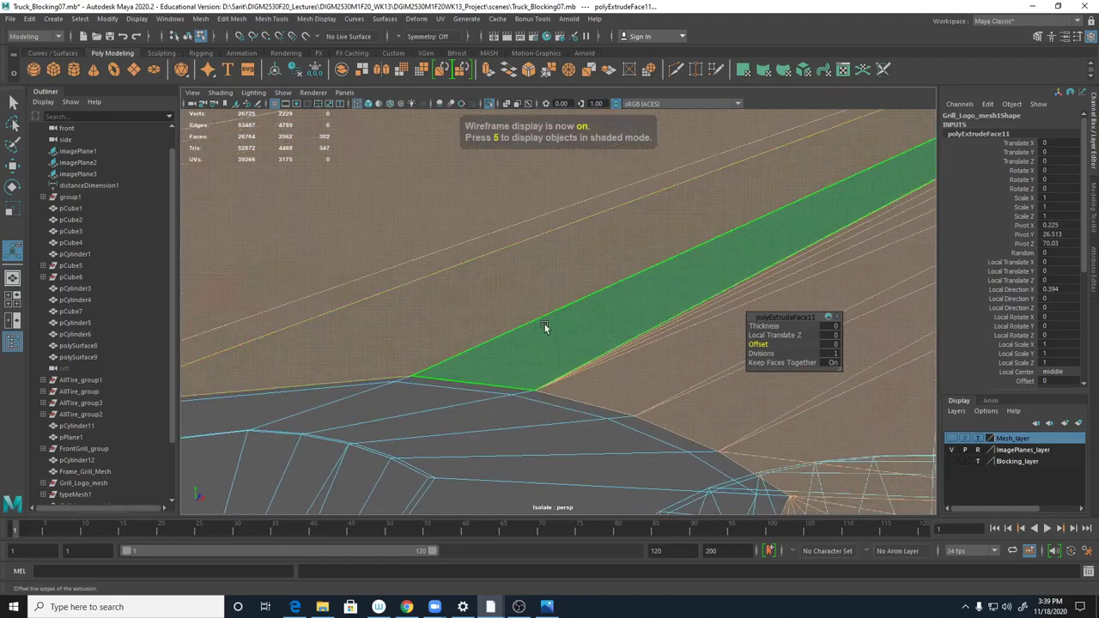
pyautogui.keyDown('alt'); pyautogui.moveTo(539, 329); pyautogui.dragTo(512, 337); pyautogui.keyUp('alt')
pyautogui.moveTo(413, 214); pyautogui.dragTo(533, 291)
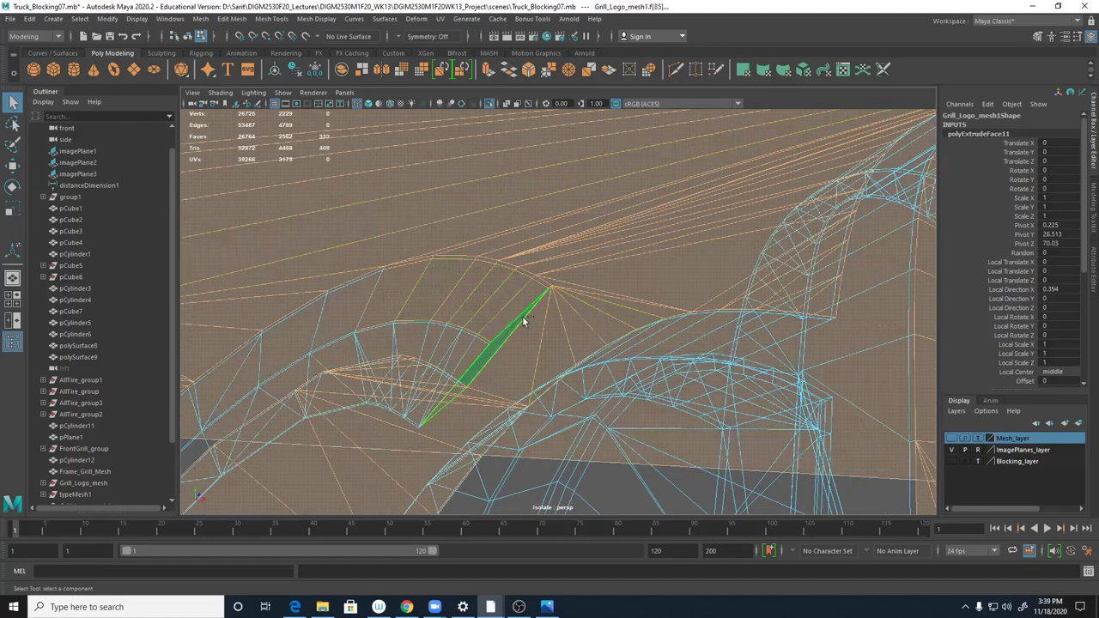
pyautogui.click(517, 307)
pyautogui.keyDown('shift'); pyautogui.moveTo(442, 219); pyautogui.dragTo(585, 301); pyautogui.keyUp('shift')
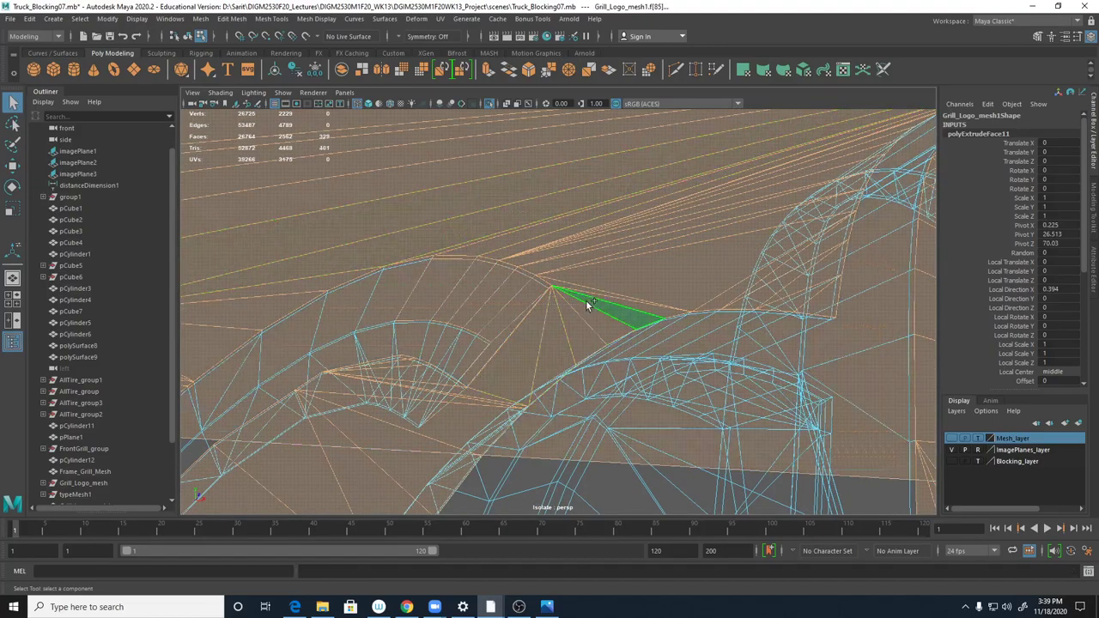
pyautogui.click(418, 294)
pyautogui.click(503, 314)
pyautogui.keyDown('alt'); pyautogui.moveTo(552, 445); pyautogui.dragTo(628, 238); pyautogui.keyUp('alt')
pyautogui.click(590, 206)
pyautogui.click(649, 288)
pyautogui.keyDown('alt'); pyautogui.moveTo(648, 287); pyautogui.dragTo(582, 263); pyautogui.keyUp('alt')
# - Extrude the corrected background face selection with an offset of 0.025
pyautogui.keyDown('shift'); pyautogui.rightClick(604, 166); pyautogui.keyUp('shift')
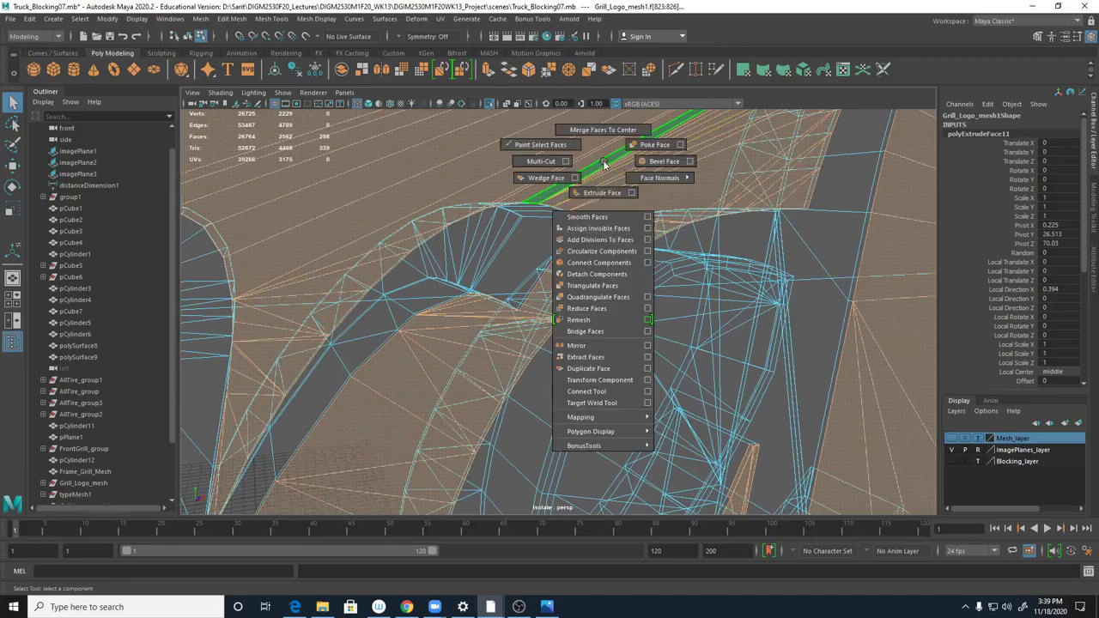
pyautogui.click(602, 192)
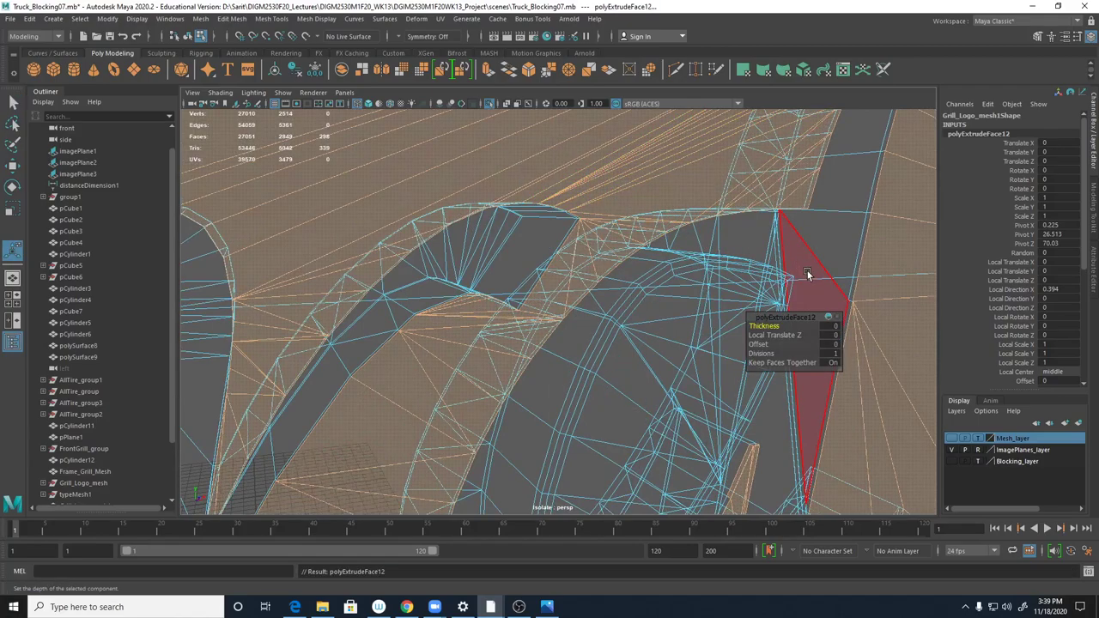
pyautogui.click(833, 345)
pyautogui.write('.025')
pyautogui.press('Return')
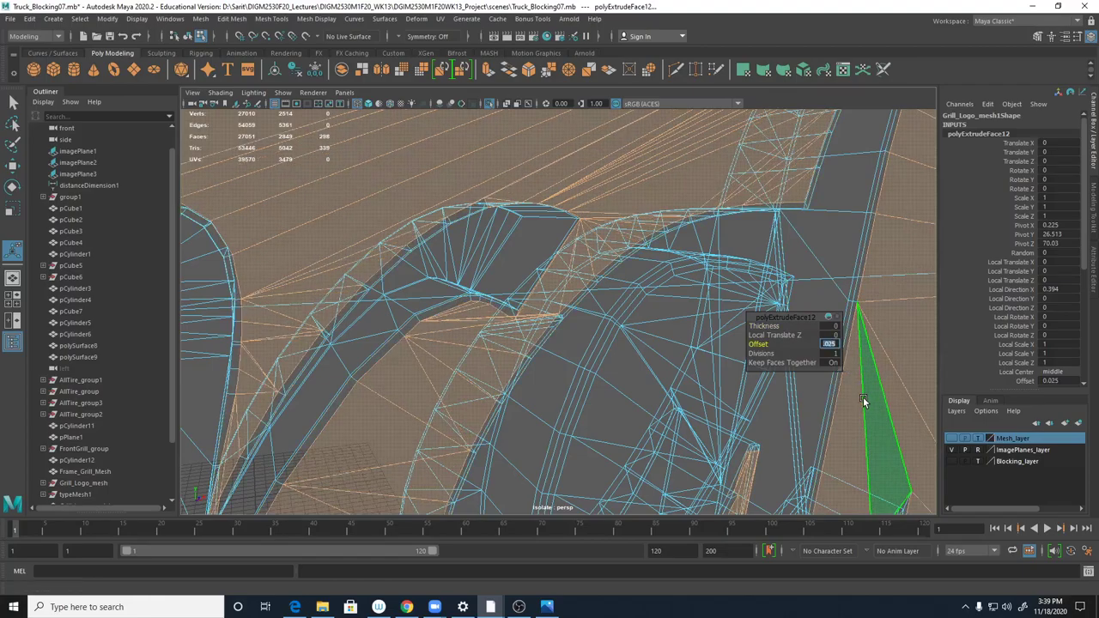
# - Switch back to shaded display and set the new extrusion's offset to 0.01
pyautogui.keyDown('alt'); pyautogui.moveTo(540, 433); pyautogui.dragTo(502, 313); pyautogui.keyUp('alt')
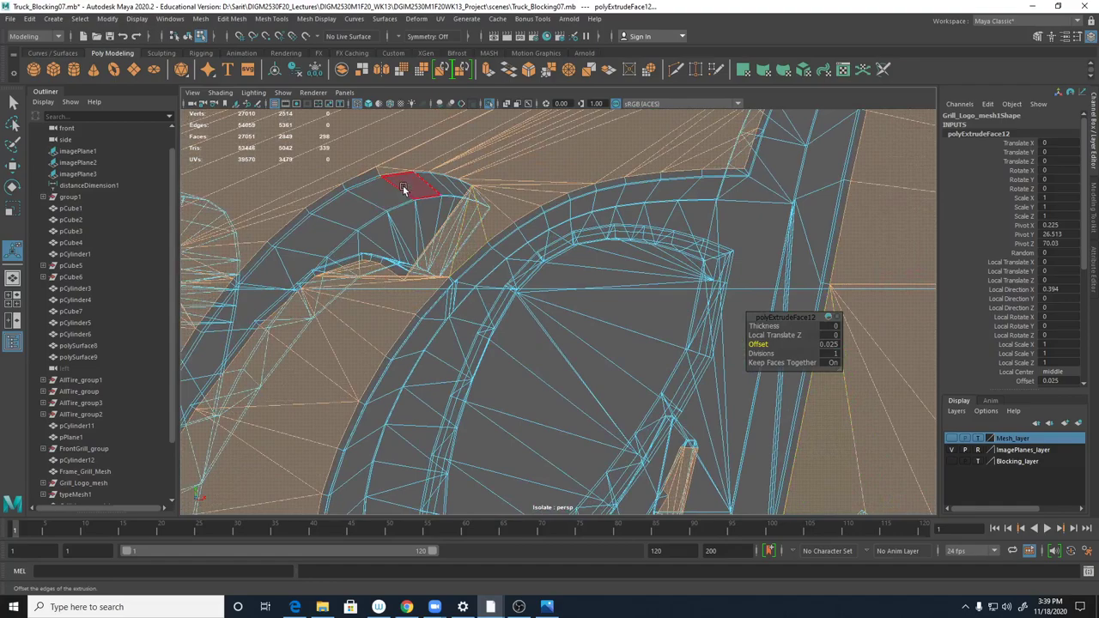
pyautogui.keyDown('alt'); pyautogui.moveTo(416, 216); pyautogui.dragTo(566, 287); pyautogui.keyUp('alt')
pyautogui.press('5')
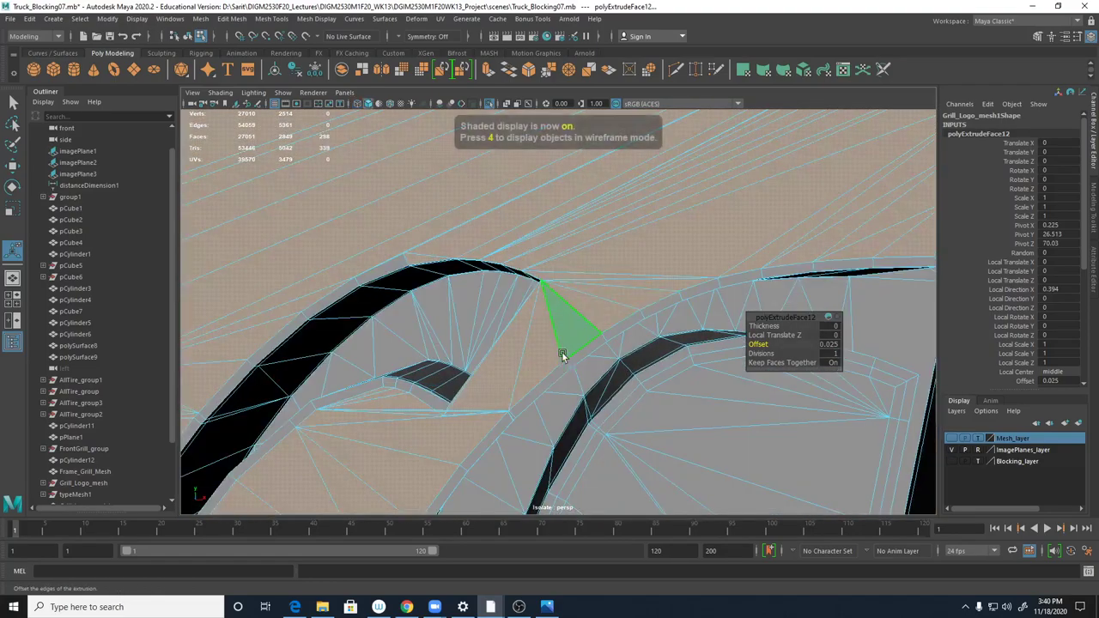
pyautogui.keyDown('alt'); pyautogui.moveTo(478, 317); pyautogui.dragTo(495, 319); pyautogui.keyUp('alt')
pyautogui.keyDown('alt'); pyautogui.moveTo(475, 268); pyautogui.dragTo(754, 407); pyautogui.keyUp('alt')
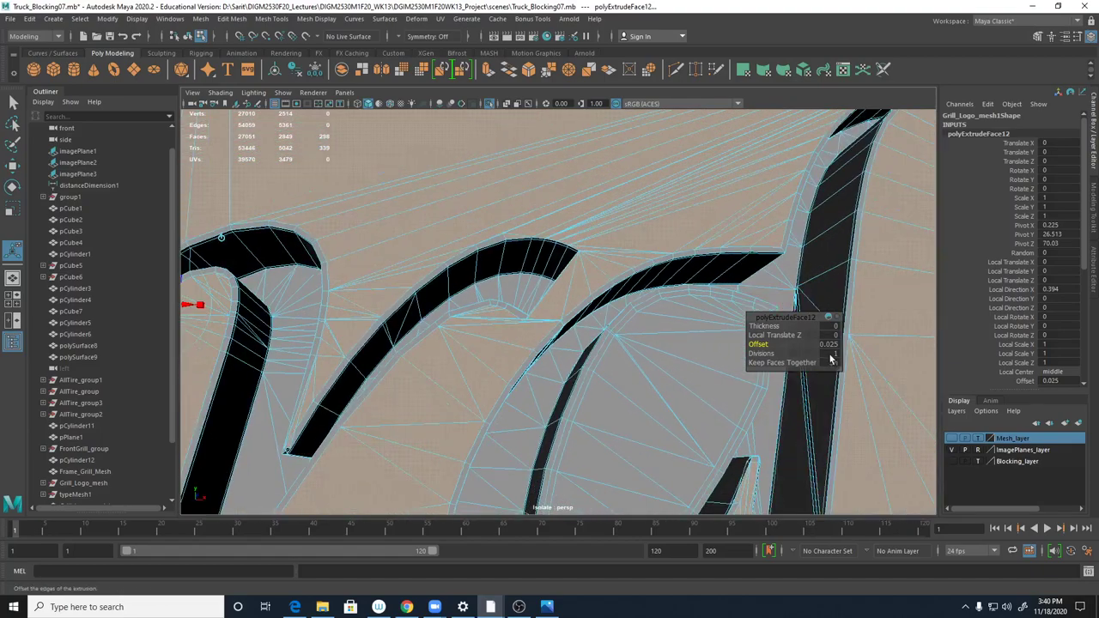
pyautogui.moveTo(832, 345); pyautogui.dragTo(857, 365)
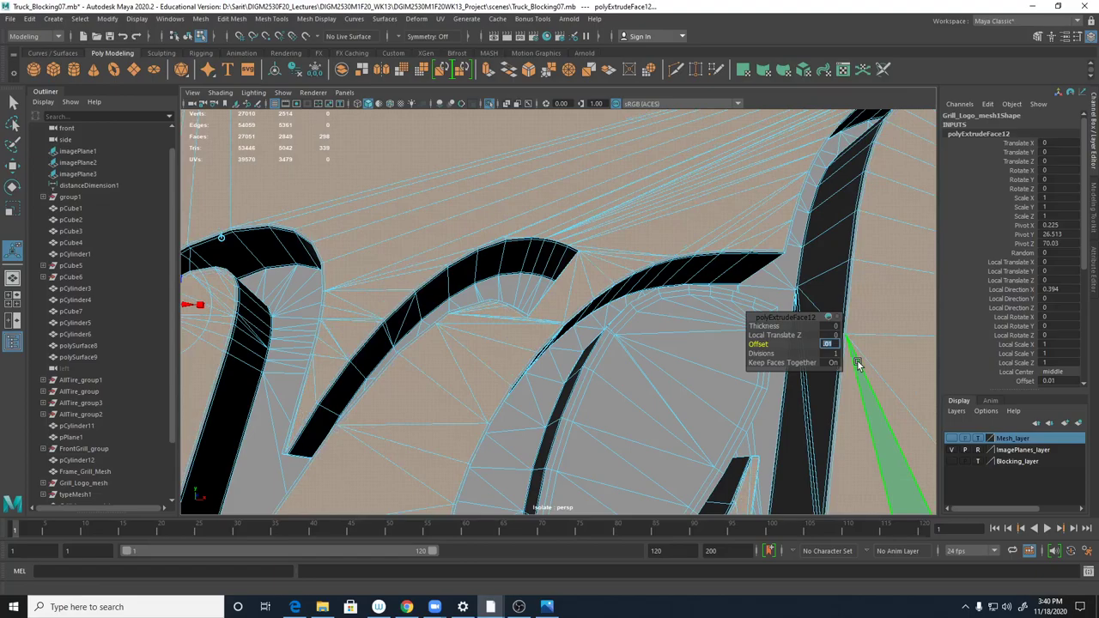
# - Examine the edges around the letters r and d from several angles for overlapping geometry
pyautogui.keyDown('alt'); pyautogui.moveTo(554, 292); pyautogui.dragTo(637, 370); pyautogui.keyUp('alt')
pyautogui.keyDown('alt'); pyautogui.moveTo(637, 370); pyautogui.dragTo(860, 429, button='right'); pyautogui.keyUp('alt')
pyautogui.keyDown('alt'); pyautogui.moveTo(671, 359); pyautogui.dragTo(643, 342, button='right'); pyautogui.keyUp('alt')
pyautogui.keyDown('alt'); pyautogui.moveTo(642, 342); pyautogui.dragTo(622, 330); pyautogui.keyUp('alt')
pyautogui.keyDown('alt'); pyautogui.moveTo(650, 265); pyautogui.dragTo(599, 295, button='right'); pyautogui.keyUp('alt')
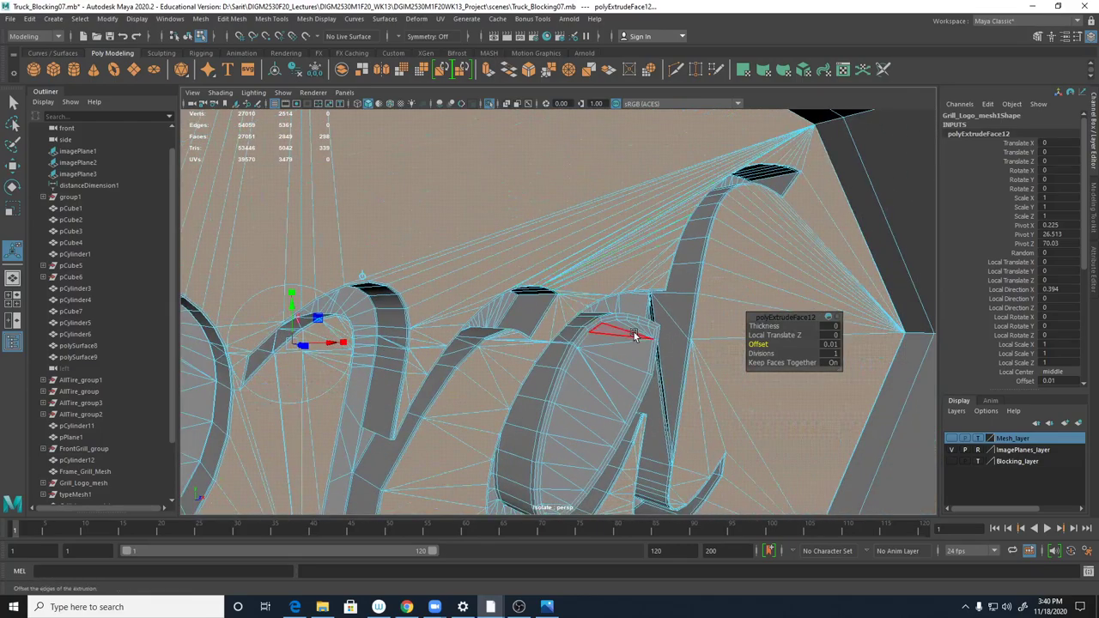
pyautogui.keyDown('alt'); pyautogui.moveTo(624, 299); pyautogui.dragTo(565, 294); pyautogui.keyUp('alt')
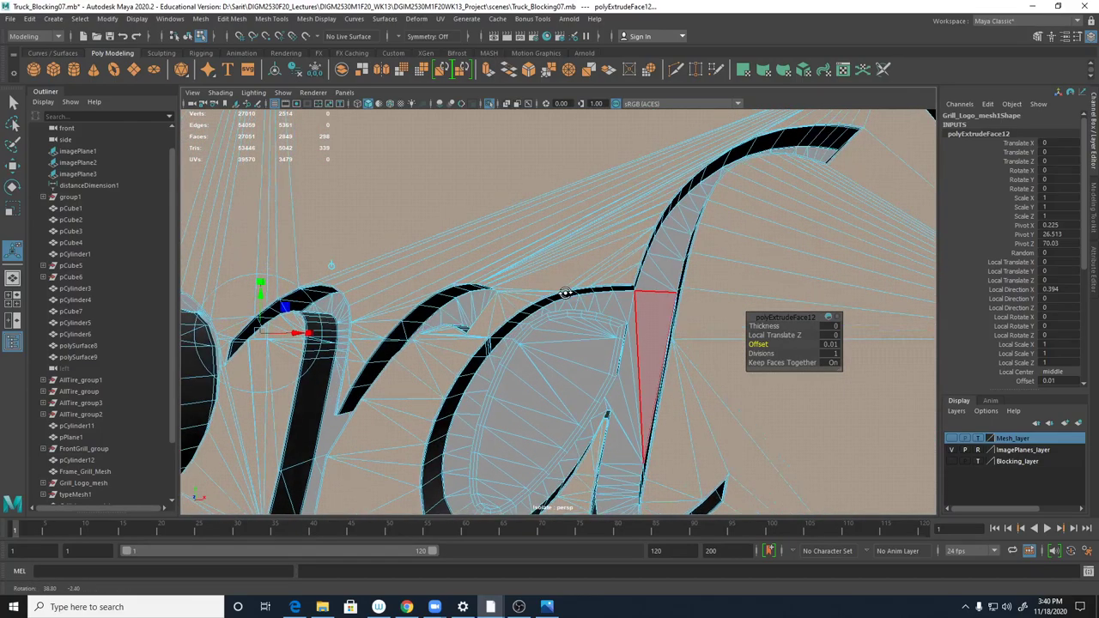
pyautogui.keyDown('alt'); pyautogui.moveTo(495, 316); pyautogui.dragTo(696, 334, button='right'); pyautogui.keyUp('alt')
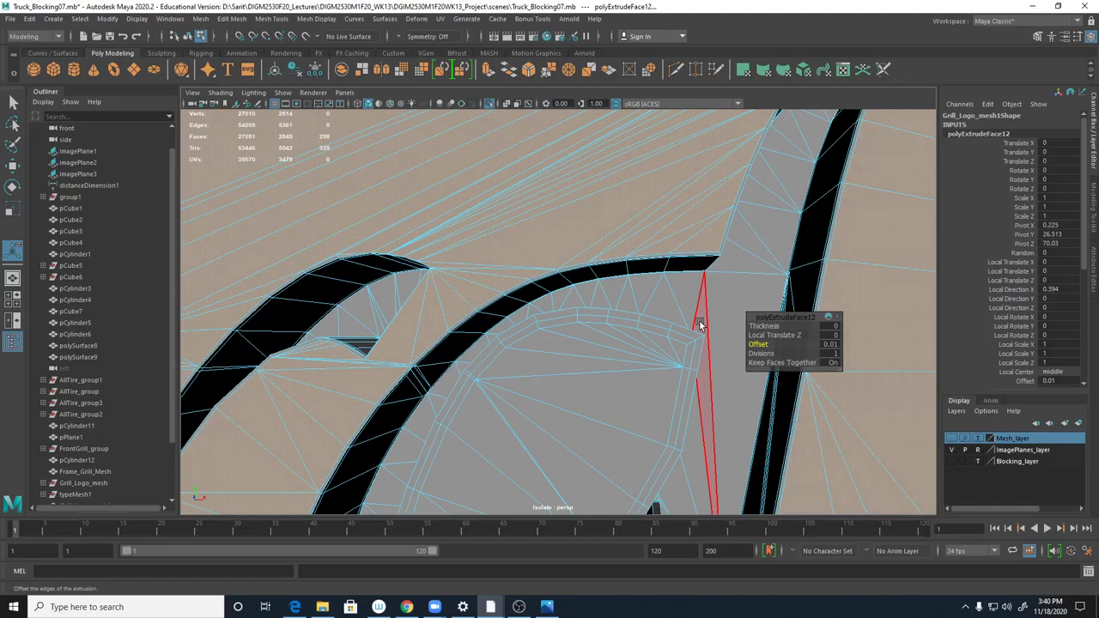
# - Undo the last offset extrusion of the background faces along with the latest face deselection around the letter r
pyautogui.keyDown('alt'); pyautogui.moveTo(439, 271); pyautogui.dragTo(535, 277, button='right'); pyautogui.keyUp('alt')
pyautogui.keyDown('alt'); pyautogui.moveTo(432, 305); pyautogui.dragTo(549, 334, button='middle'); pyautogui.keyUp('alt')
pyautogui.scroll(2, 407, 326)
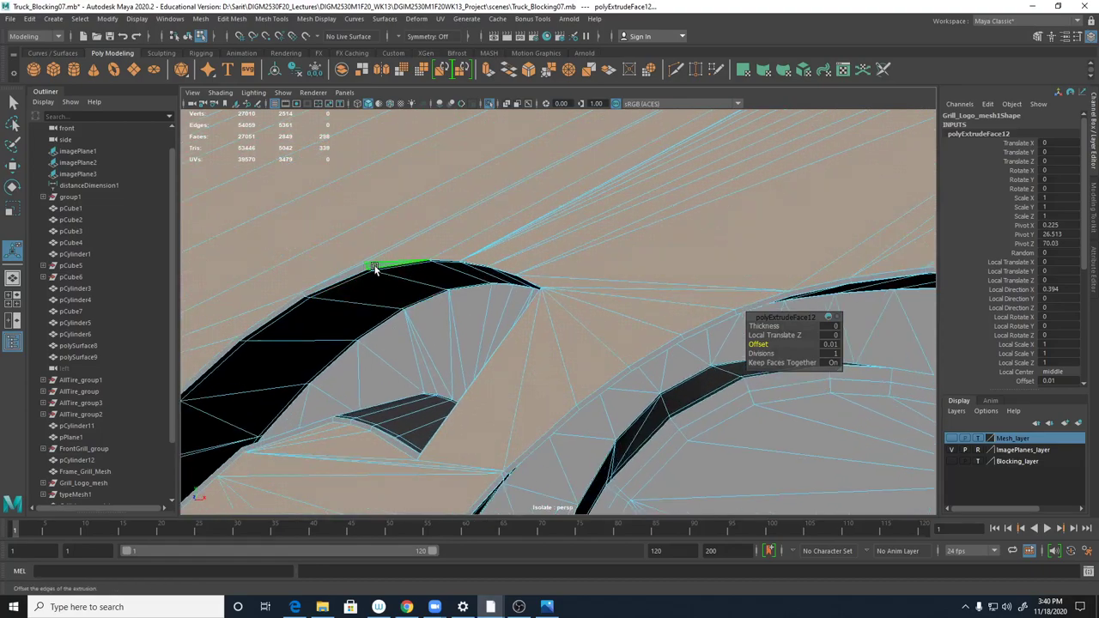
pyautogui.click(505, 343)
pyautogui.hotkey('ctrl', 'z')
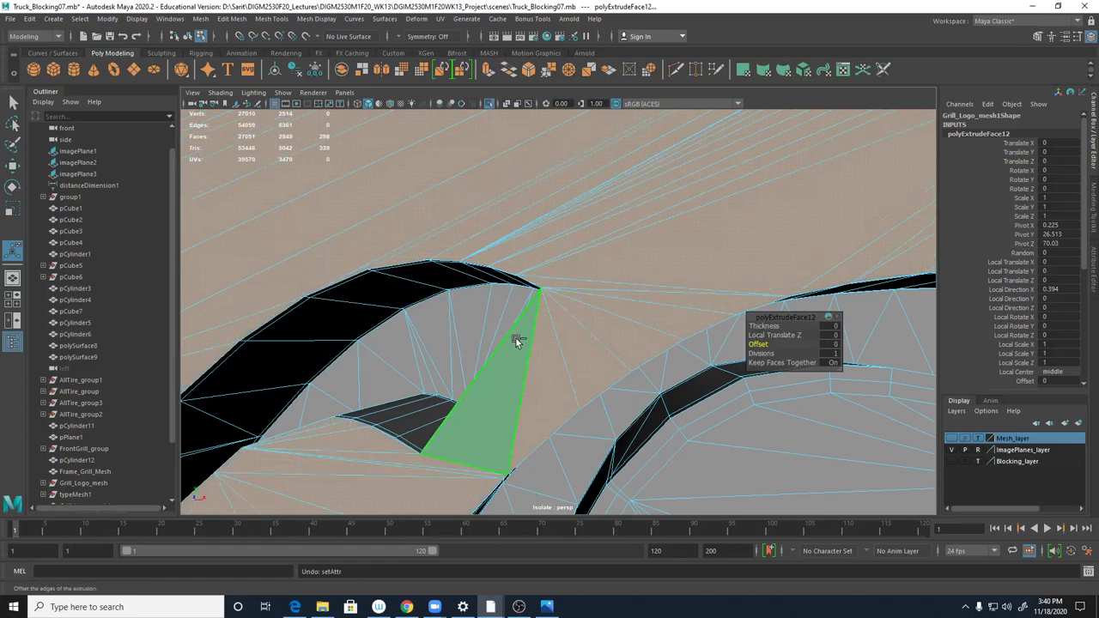
pyautogui.hotkey('ctrl', 'z')
pyautogui.hotkey('ctrl', 'z')
pyautogui.hotkey('shift', 'z')
pyautogui.hotkey('ctrl', 'z')
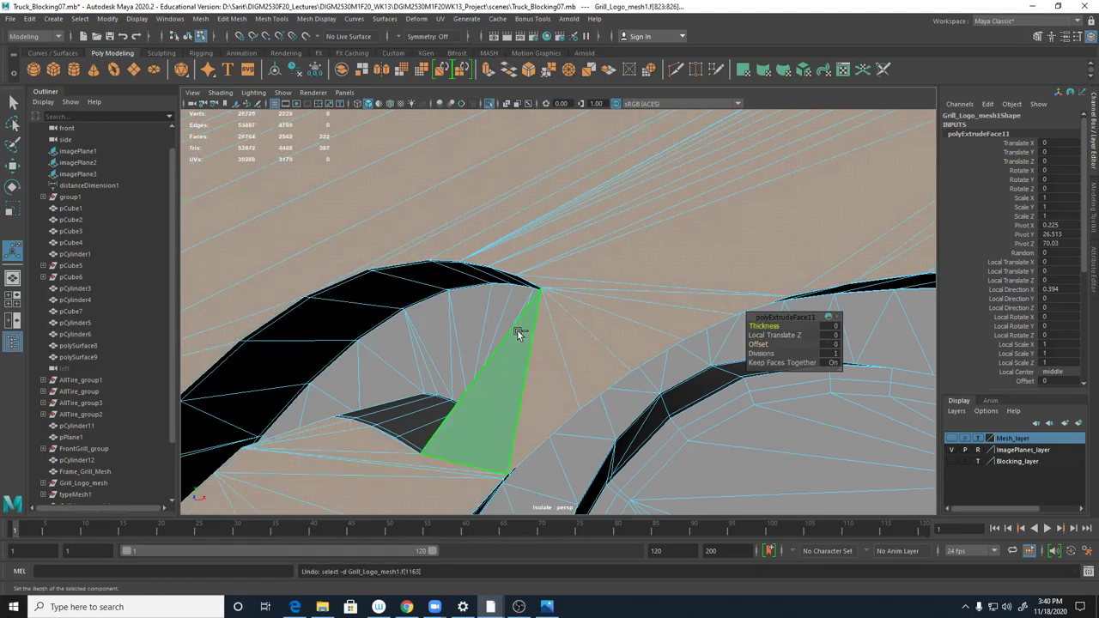
# - Remove the thin rim faces along the upper end of the letter r from the background face selection
pyautogui.keyDown('alt'); pyautogui.moveTo(493, 302); pyautogui.dragTo(510, 314); pyautogui.keyUp('alt')
pyautogui.keyDown('alt'); pyautogui.moveTo(522, 319); pyautogui.dragTo(515, 348); pyautogui.keyUp('alt')
pyautogui.press('q')
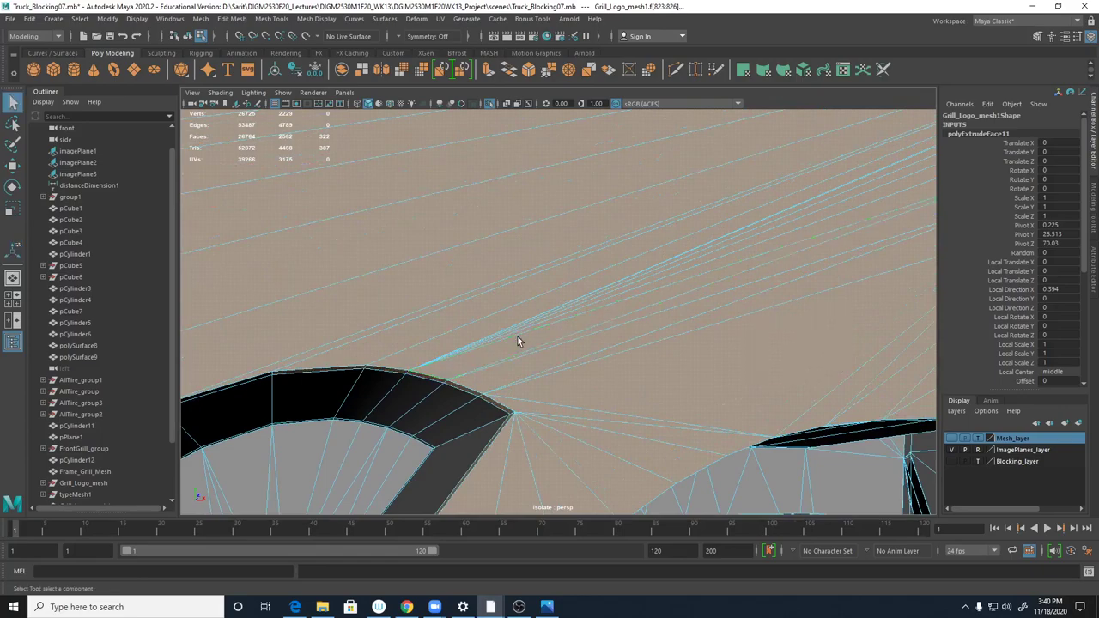
pyautogui.keyDown('alt'); pyautogui.moveTo(447, 378); pyautogui.dragTo(469, 364); pyautogui.keyUp('alt')
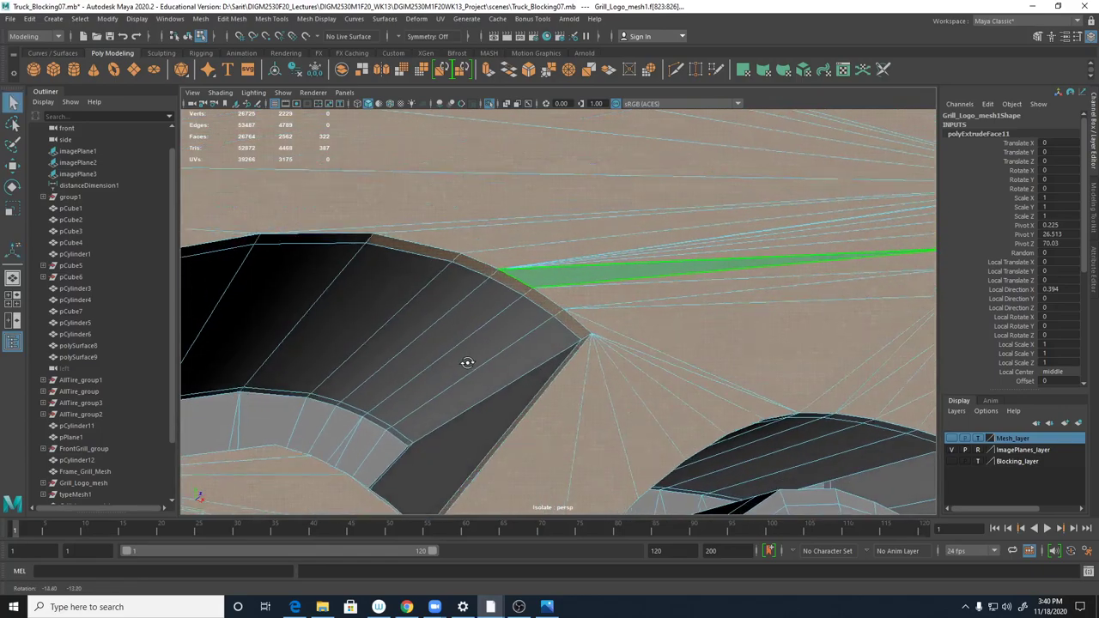
pyautogui.keyDown('ctrl'); pyautogui.click(379, 240); pyautogui.keyUp('ctrl')
pyautogui.keyDown('ctrl'); pyautogui.doubleClick(480, 270); pyautogui.keyUp('ctrl')
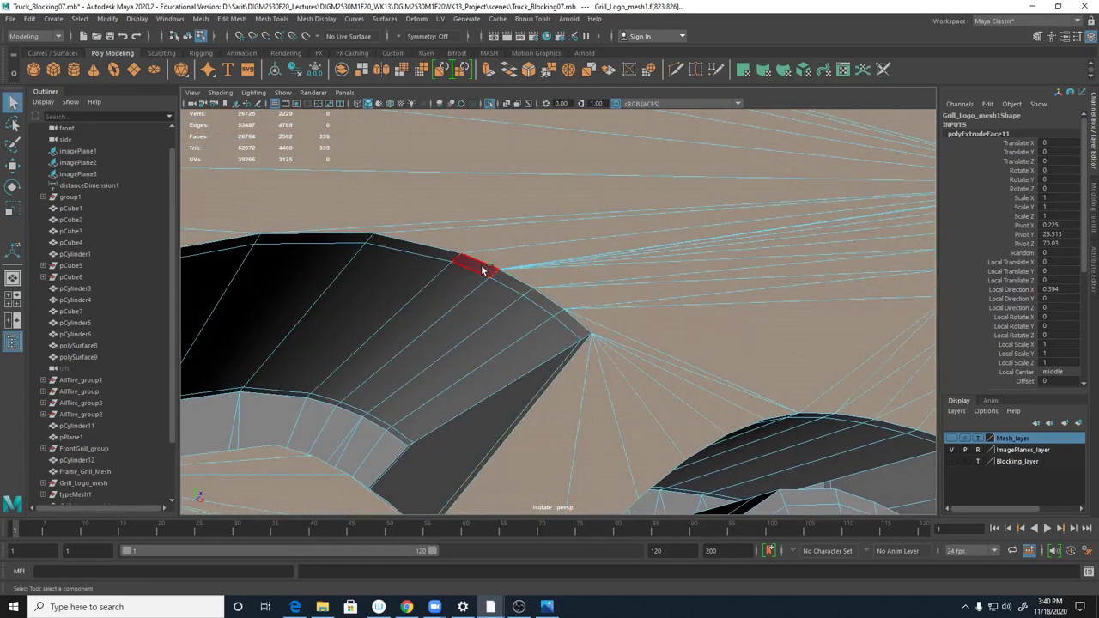
pyautogui.keyDown('alt'); pyautogui.moveTo(564, 340); pyautogui.dragTo(457, 336, button='right'); pyautogui.keyUp('alt')
pyautogui.keyDown('alt'); pyautogui.moveTo(457, 336); pyautogui.dragTo(429, 350); pyautogui.keyUp('alt')
pyautogui.keyDown('alt'); pyautogui.moveTo(412, 332); pyautogui.dragTo(546, 301, button='right'); pyautogui.keyUp('alt')
pyautogui.keyDown('alt'); pyautogui.moveTo(545, 301); pyautogui.dragTo(518, 336, button='middle'); pyautogui.keyUp('alt')
pyautogui.keyDown('alt'); pyautogui.moveTo(518, 335); pyautogui.dragTo(572, 363, button='right'); pyautogui.keyUp('alt')
pyautogui.keyDown('alt'); pyautogui.moveTo(572, 364); pyautogui.dragTo(508, 297, button='middle'); pyautogui.keyUp('alt')
pyautogui.keyDown('alt'); pyautogui.moveTo(730, 319); pyautogui.dragTo(658, 322, button='right'); pyautogui.keyUp('alt')
pyautogui.keyDown('alt'); pyautogui.moveTo(658, 322); pyautogui.dragTo(583, 344, button='middle'); pyautogui.keyUp('alt')
pyautogui.keyDown('alt'); pyautogui.moveTo(383, 342); pyautogui.dragTo(449, 337, button='right'); pyautogui.keyUp('alt')
pyautogui.keyDown('alt'); pyautogui.moveTo(449, 337); pyautogui.dragTo(483, 347, button='middle'); pyautogui.keyUp('alt')
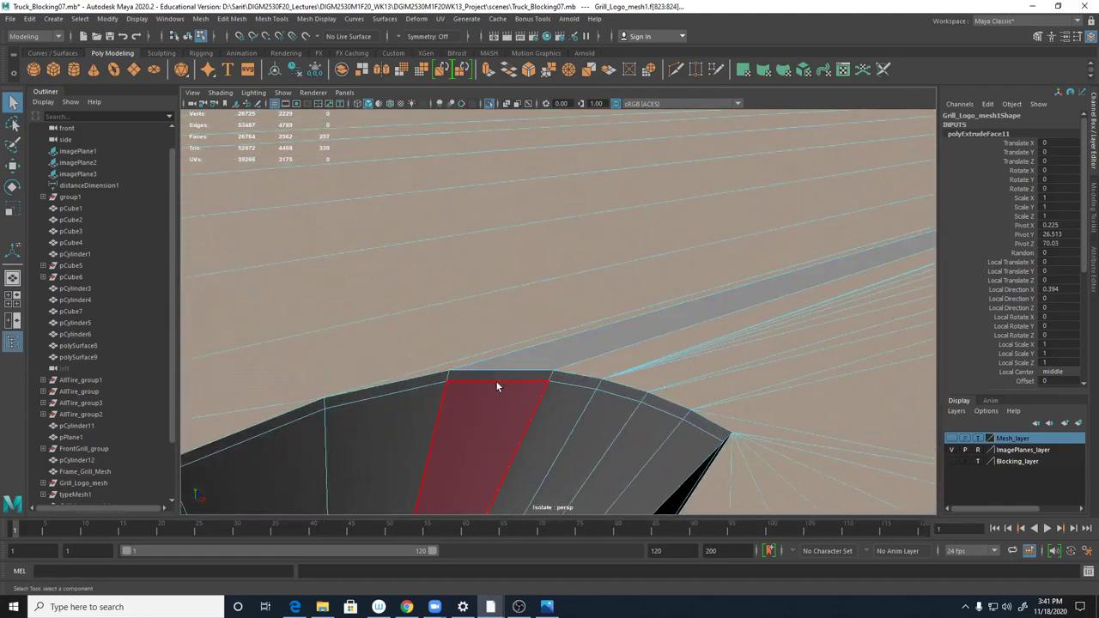
# - Toggle smooth preview on the logo to compare the rim at the top of the letter r
pyautogui.press('3')
pyautogui.keyDown('alt'); pyautogui.moveTo(529, 445); pyautogui.dragTo(574, 432, button='right'); pyautogui.keyUp('alt')
pyautogui.moveTo(574, 432)
pyautogui.keyDown('alt'); pyautogui.mouseDown(button='middle')
pyautogui.moveTo(579, 380)
pyautogui.moveTo(577, 414)
pyautogui.mouseUp(button='middle'); pyautogui.keyUp('alt')
pyautogui.keyDown('alt'); pyautogui.moveTo(577, 414); pyautogui.dragTo(567, 400, button='right'); pyautogui.keyUp('alt')
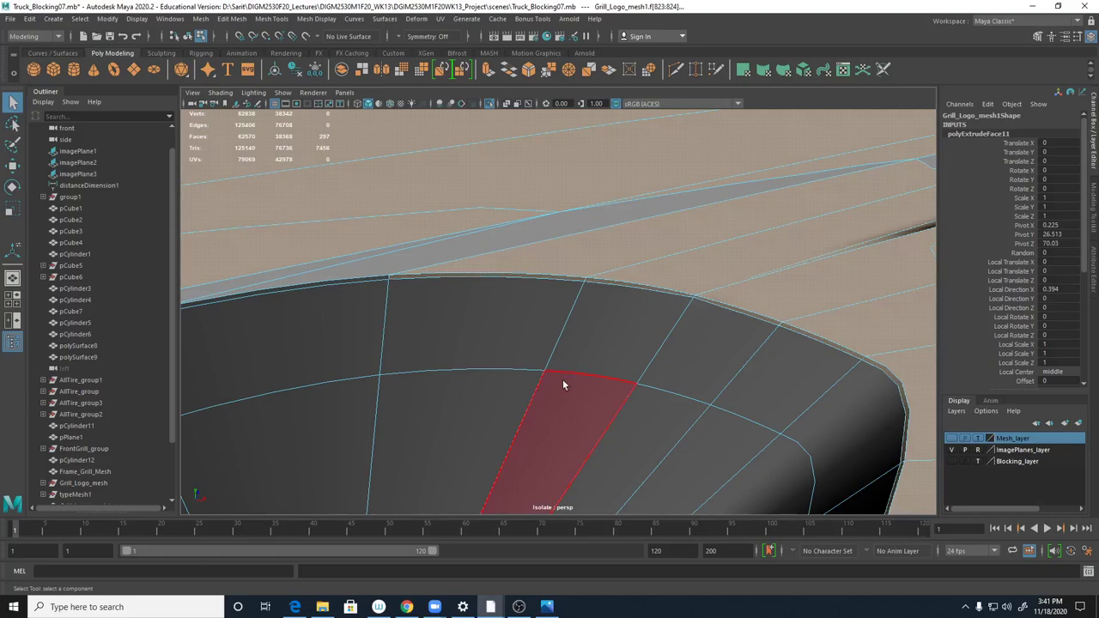
pyautogui.press('1')
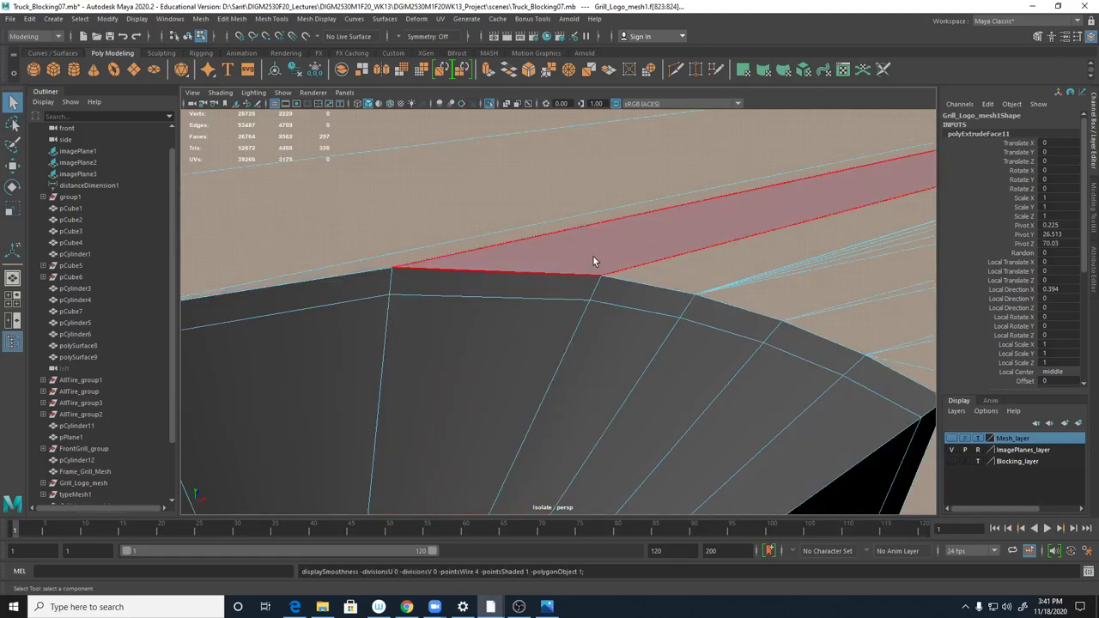
pyautogui.press('3')
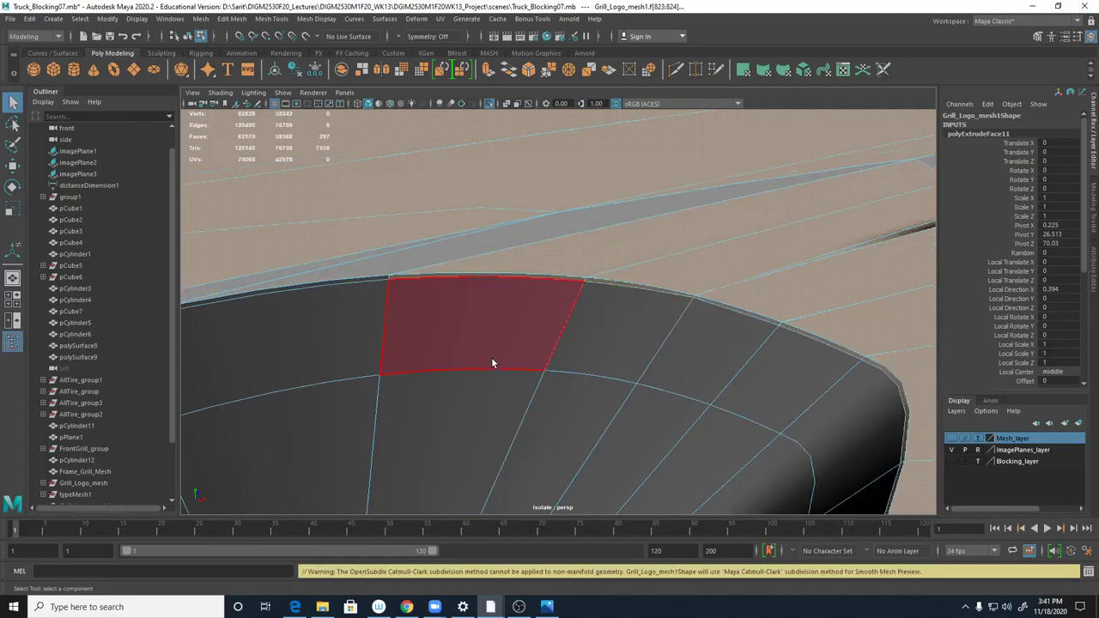
# - Deselect the remaining rim faces around the rounded end of the letter r in smooth preview
pyautogui.scroll(-2, 515, 327)
pyautogui.keyDown('alt'); pyautogui.moveTo(516, 341); pyautogui.dragTo(627, 409); pyautogui.keyUp('alt')
pyautogui.keyDown('alt'); pyautogui.moveTo(782, 505); pyautogui.dragTo(704, 424); pyautogui.keyUp('alt')
pyautogui.keyDown('alt'); pyautogui.moveTo(704, 425); pyautogui.dragTo(844, 455, button='right'); pyautogui.keyUp('alt')
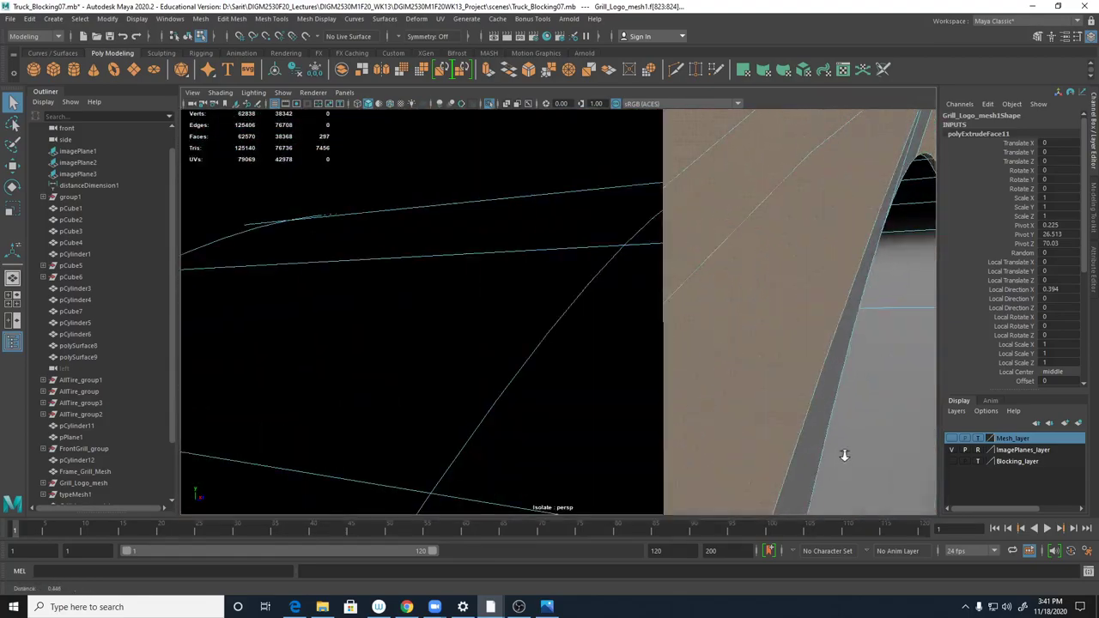
pyautogui.press('[')
pyautogui.press('[')
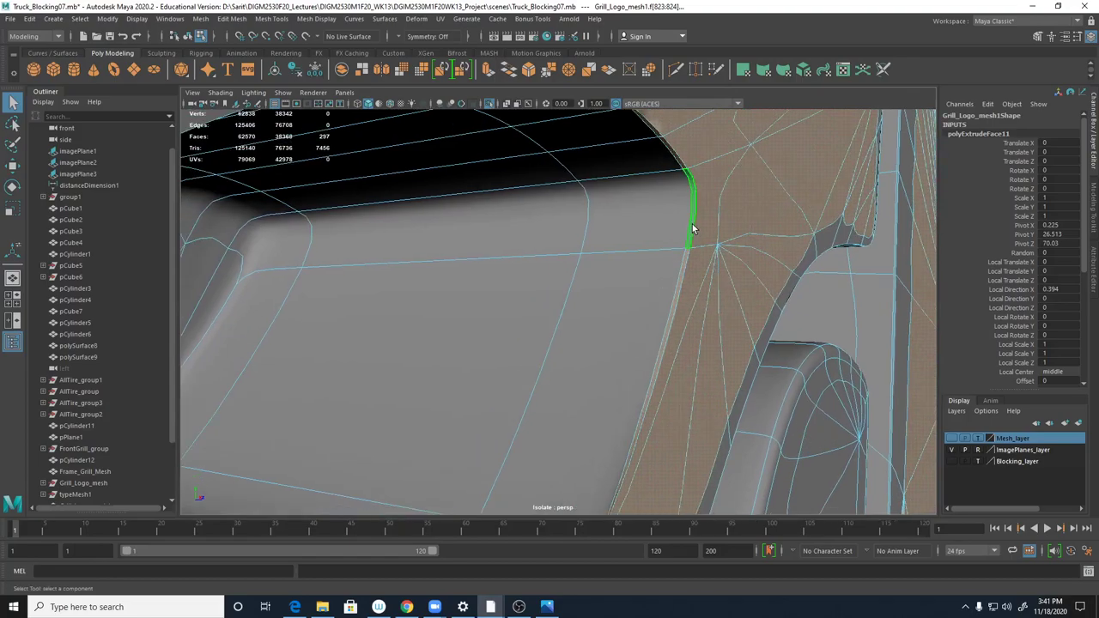
pyautogui.keyDown('alt'); pyautogui.moveTo(694, 255); pyautogui.dragTo(715, 221, button='middle'); pyautogui.keyUp('alt')
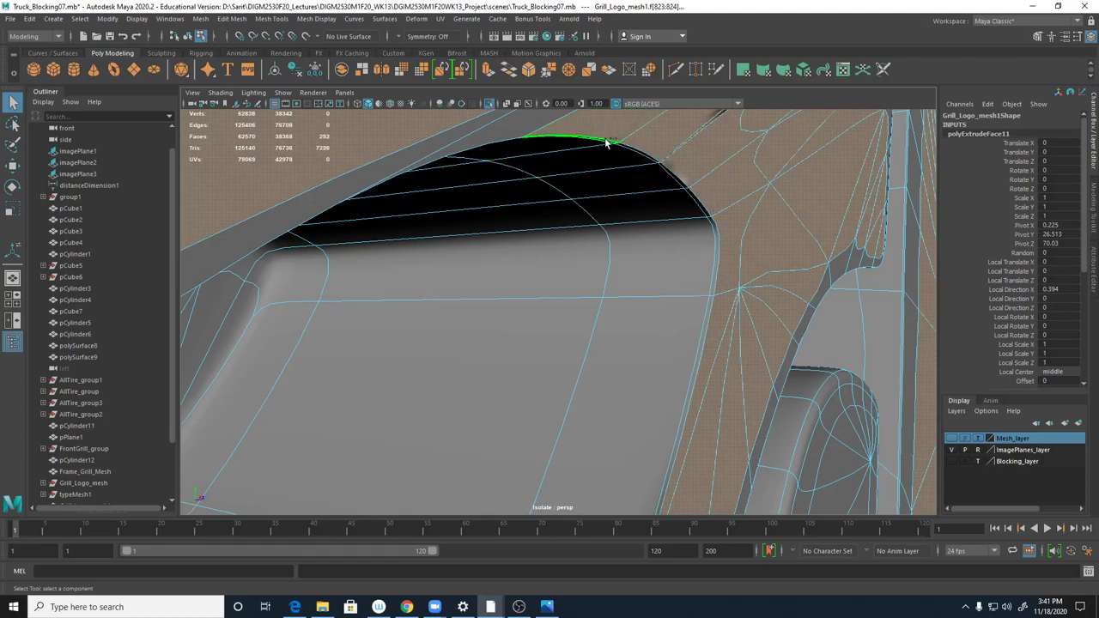
pyautogui.keyDown('alt'); pyautogui.moveTo(648, 201); pyautogui.dragTo(473, 244); pyautogui.keyUp('alt')
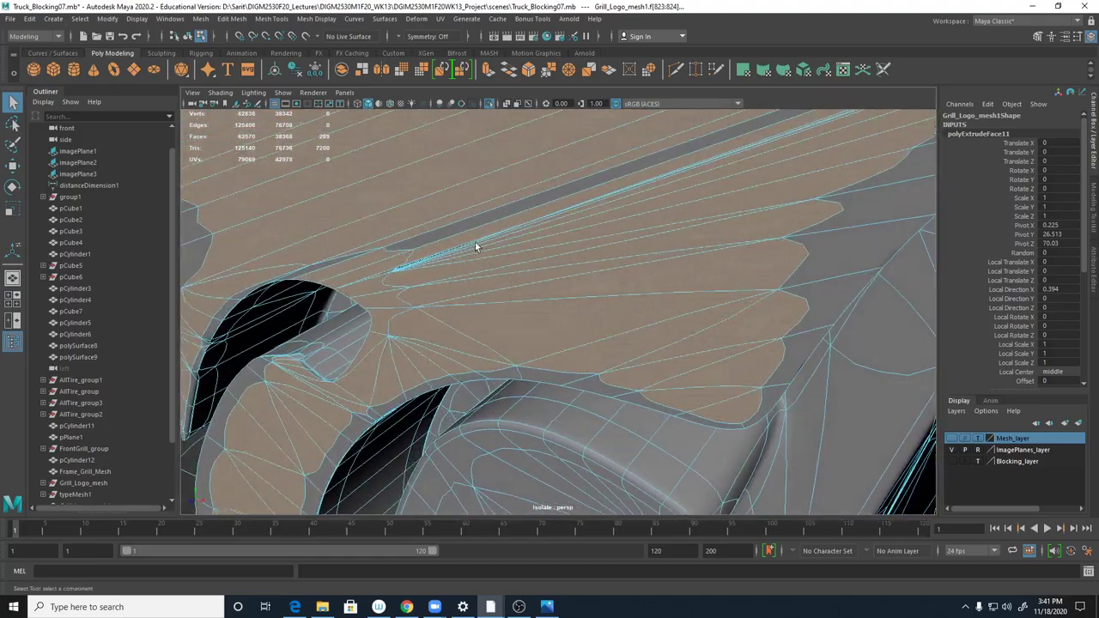
# - Add the missing background faces bordering the outer curve of the letter r to the selection, down to its lower tip
pyautogui.keyDown('shift'); pyautogui.click(484, 220); pyautogui.keyUp('shift')
pyautogui.moveTo(572, 246)
pyautogui.keyDown('alt'); pyautogui.mouseDown()
pyautogui.moveTo(450, 221)
pyautogui.moveTo(545, 244)
pyautogui.moveTo(576, 233)
pyautogui.moveTo(596, 206)
pyautogui.moveTo(579, 226)
pyautogui.mouseUp(); pyautogui.keyUp('alt')
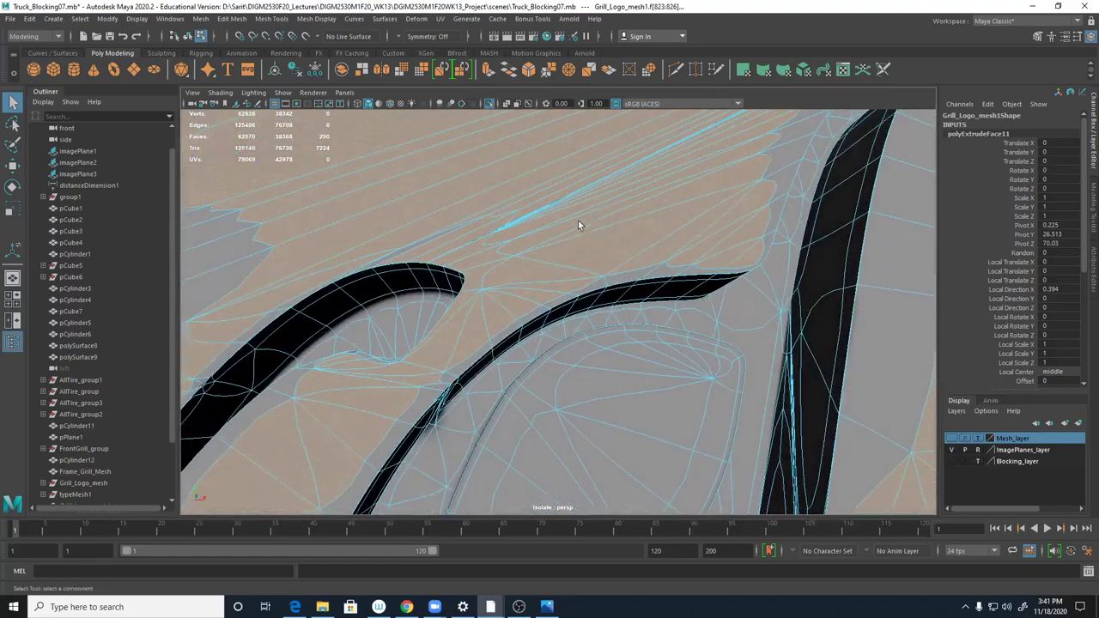
pyautogui.keyDown('shift'); pyautogui.click(410, 248); pyautogui.keyUp('shift')
pyautogui.keyDown('alt'); pyautogui.moveTo(409, 248); pyautogui.dragTo(374, 357); pyautogui.keyUp('alt')
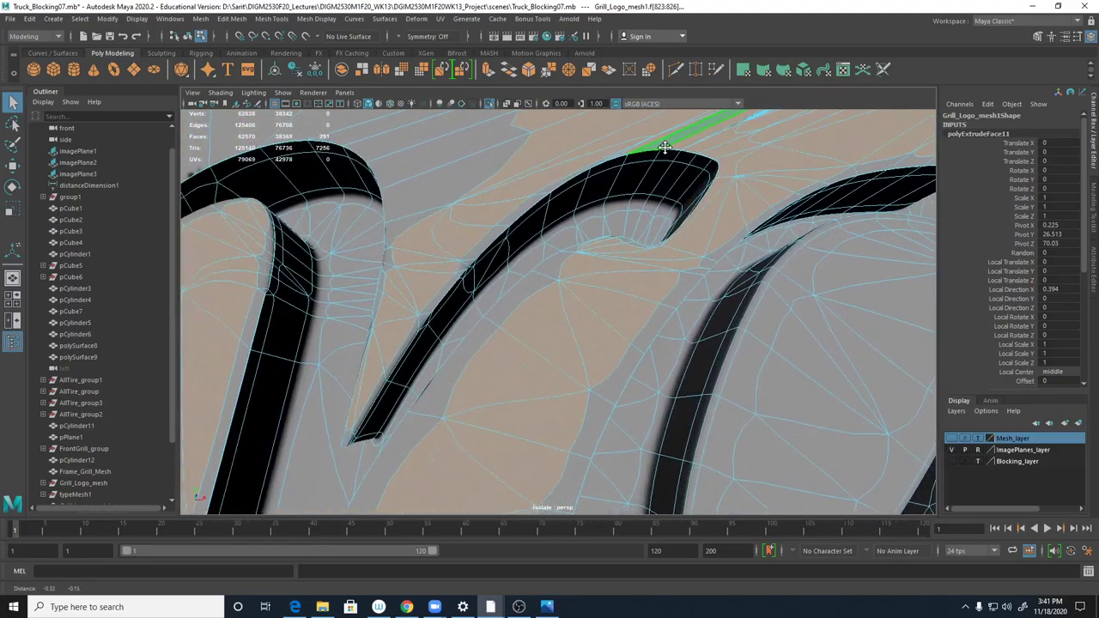
pyautogui.keyDown('shift'); pyautogui.click(345, 436); pyautogui.keyUp('shift')
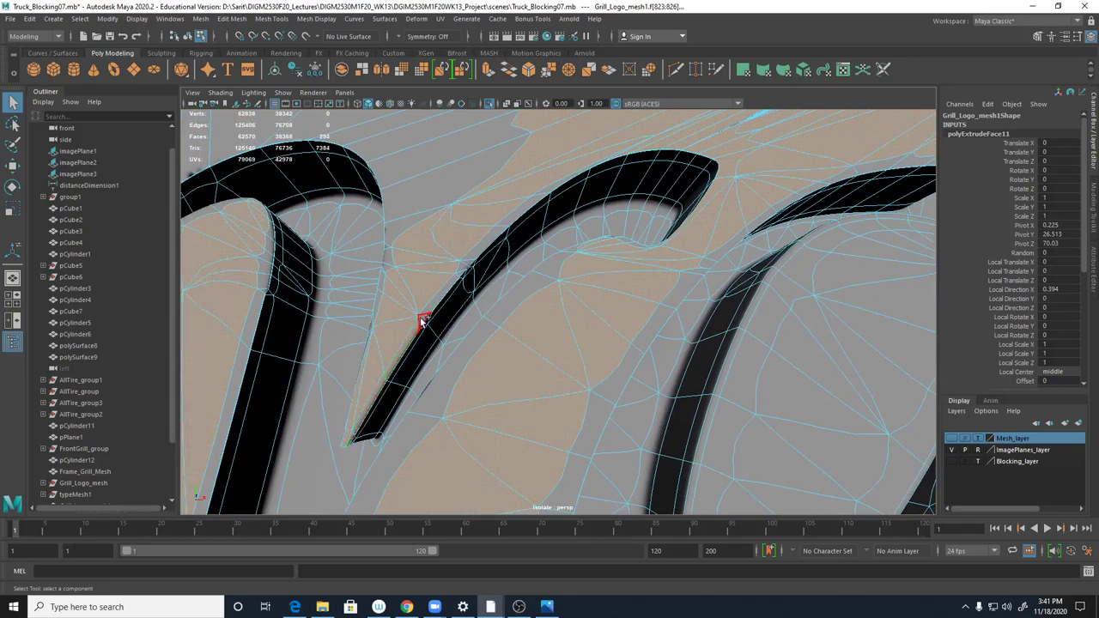
pyautogui.keyDown('shift'); pyautogui.click(436, 294); pyautogui.keyUp('shift')
pyautogui.keyDown('shift'); pyautogui.click(466, 263); pyautogui.keyUp('shift')
pyautogui.keyDown('shift'); pyautogui.click(477, 254); pyautogui.keyUp('shift')
pyautogui.keyDown('shift'); pyautogui.click(506, 222); pyautogui.keyUp('shift')
pyautogui.keyDown('shift'); pyautogui.click(554, 187); pyautogui.keyUp('shift')
pyautogui.keyDown('alt'); pyautogui.moveTo(633, 177); pyautogui.dragTo(538, 319); pyautogui.keyUp('alt')
# - Turn off smooth preview and extrude the selected background faces with an offset of 0.025
pyautogui.press('1')
pyautogui.keyDown('shift'); pyautogui.moveTo(584, 197); pyautogui.dragTo(584, 231, button='right'); pyautogui.keyUp('shift')
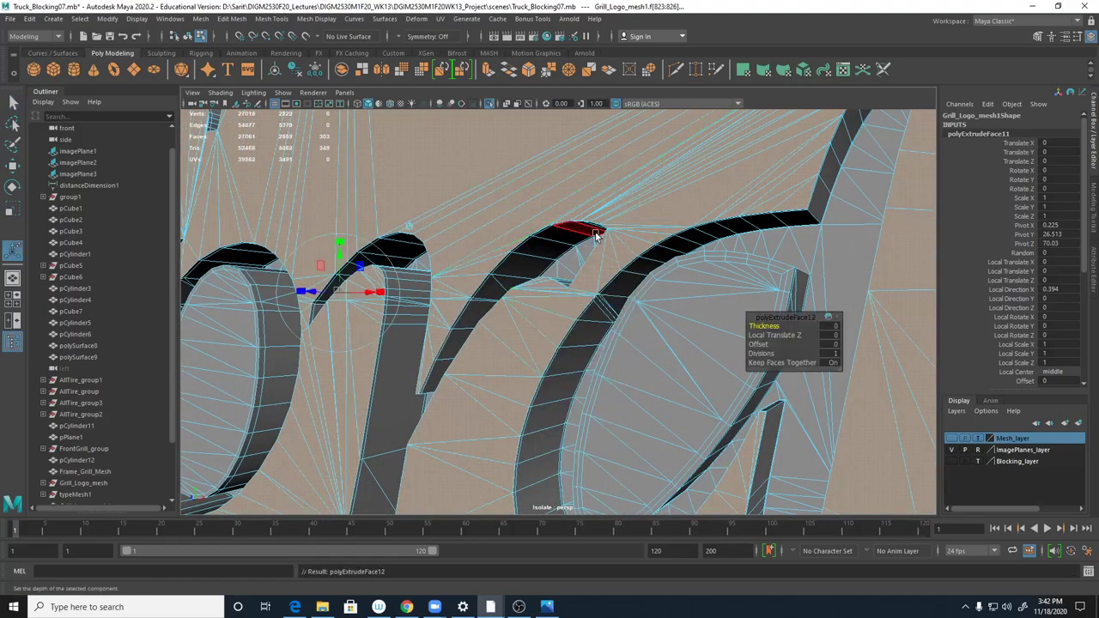
pyautogui.click(831, 344)
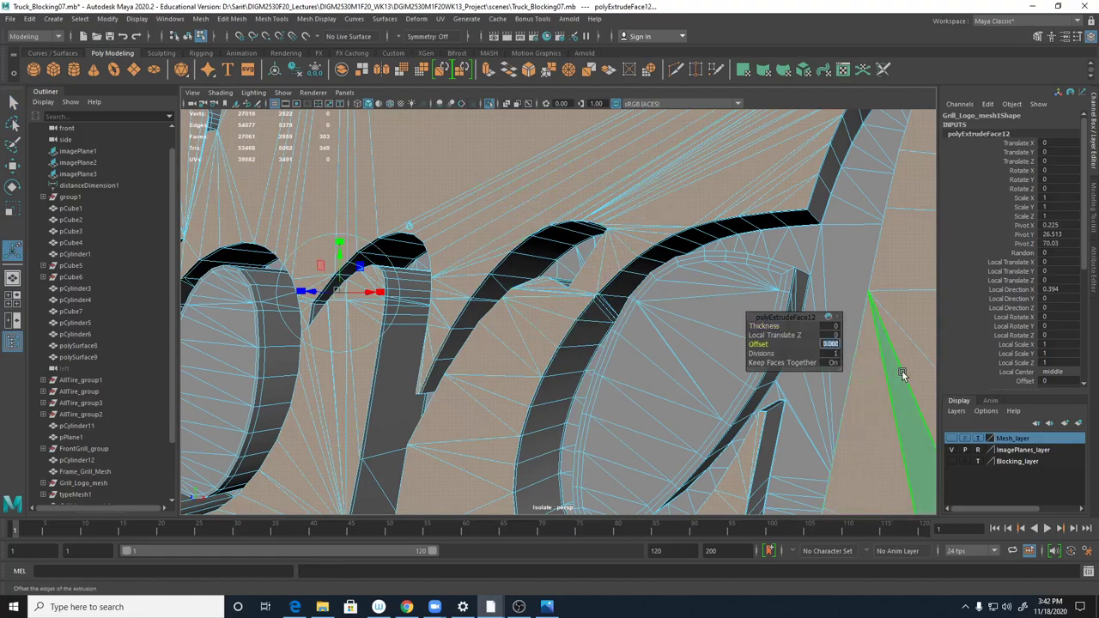
pyautogui.write('.25')
pyautogui.press('Return')
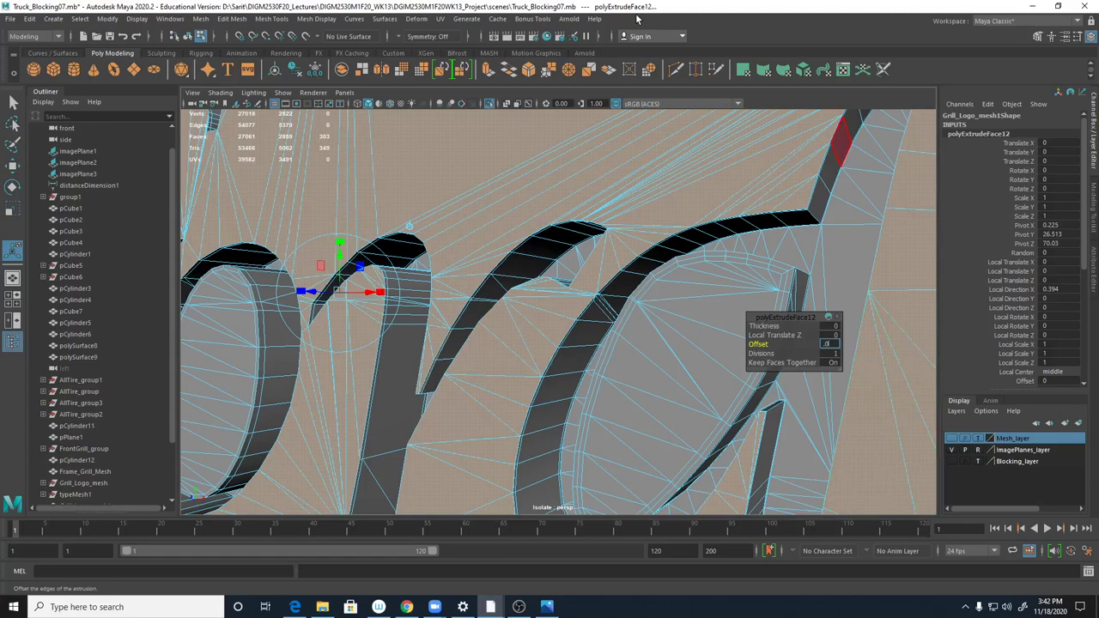
pyautogui.press('Return')
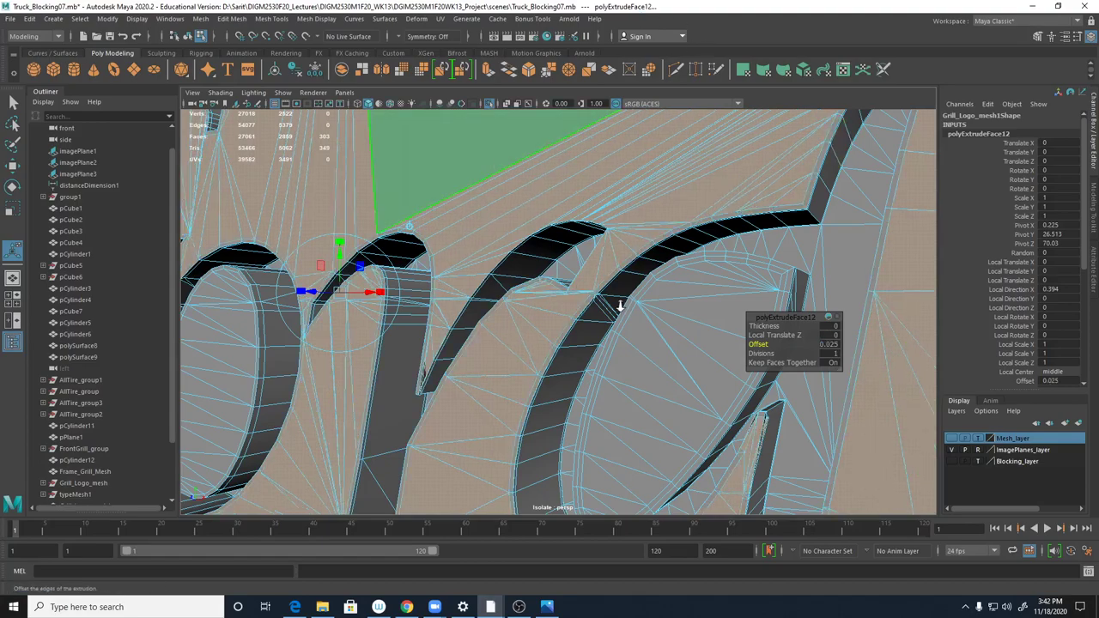
# - Turn on smooth preview, return to object mode and deselect the logo to review the extruded lettering
pyautogui.scroll(-2, 622, 308)
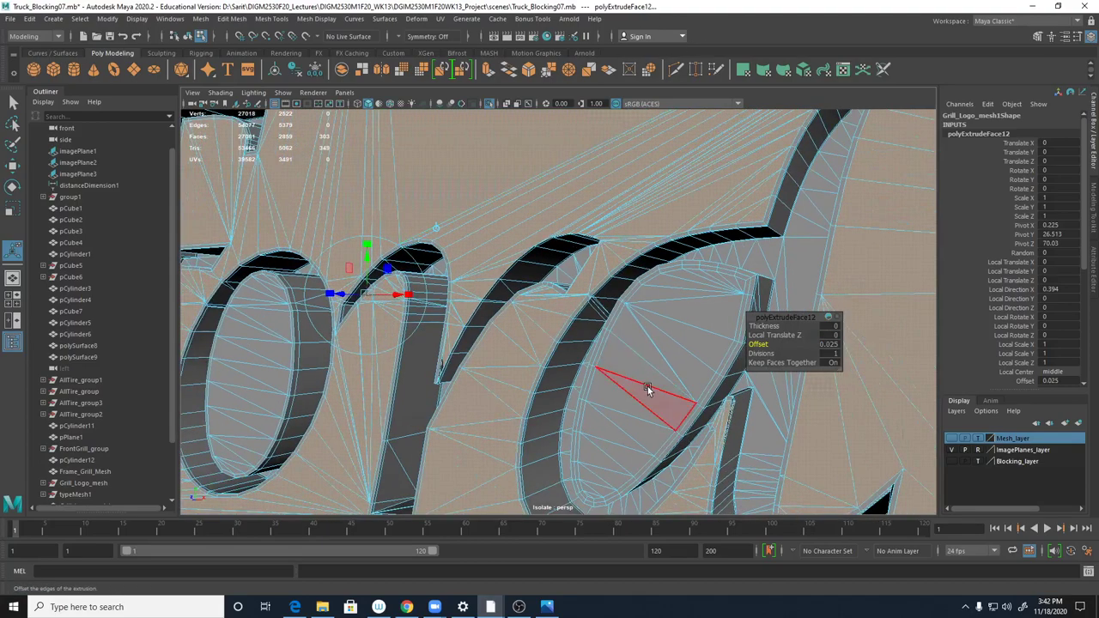
pyautogui.press('3')
pyautogui.keyDown('alt'); pyautogui.moveTo(638, 351); pyautogui.dragTo(685, 298); pyautogui.keyUp('alt')
pyautogui.moveTo(679, 257); pyautogui.dragTo(733, 230, button='right')
pyautogui.press('f')
pyautogui.click(790, 301)
pyautogui.keyDown('alt'); pyautogui.moveTo(790, 301); pyautogui.dragTo(819, 321); pyautogui.keyUp('alt')
pyautogui.keyDown('alt'); pyautogui.moveTo(820, 321); pyautogui.dragTo(881, 326, button='right'); pyautogui.keyUp('alt')
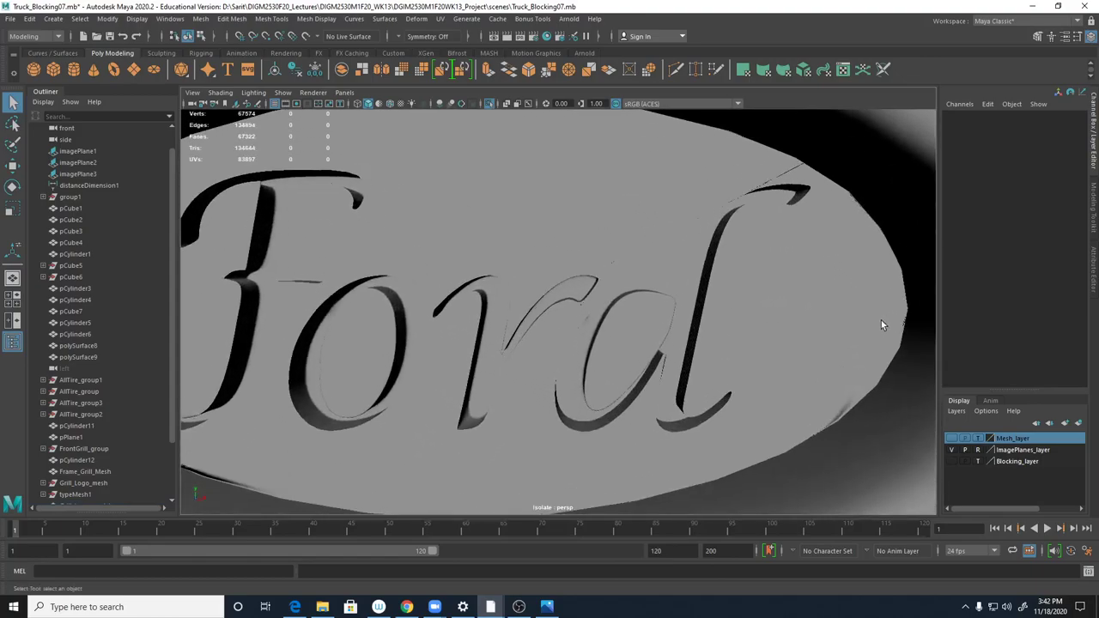
# - Examine the smoothed surface around the upper end of the letter d up close, and the whole logo from a distance
pyautogui.keyDown('alt'); pyautogui.moveTo(794, 171); pyautogui.dragTo(791, 177); pyautogui.keyUp('alt')
pyautogui.scroll(4, 792, 181)
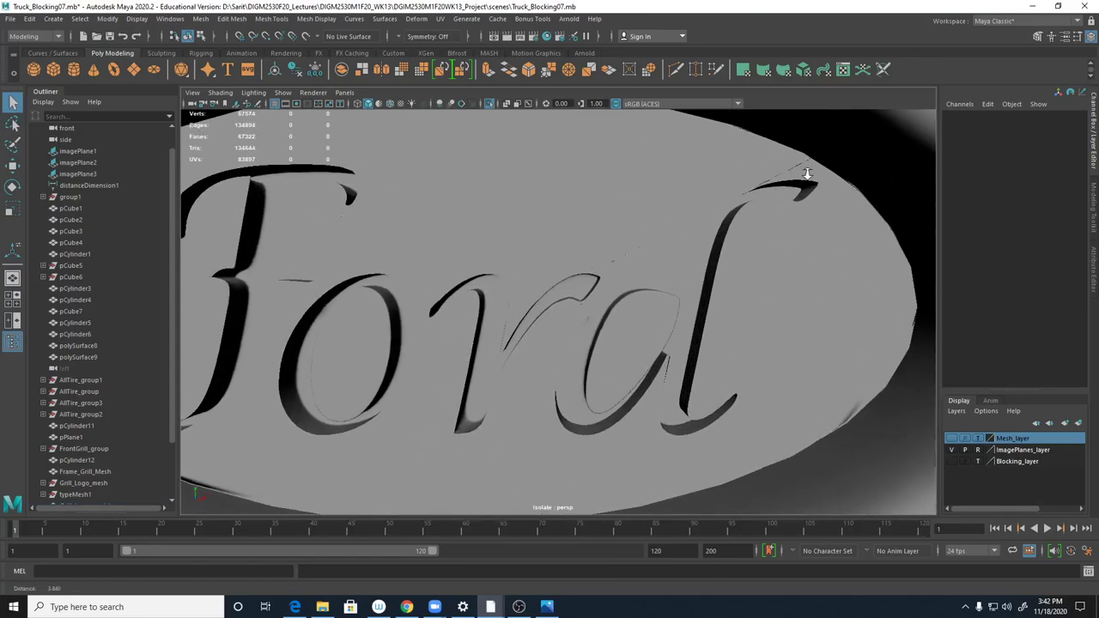
pyautogui.click(783, 159)
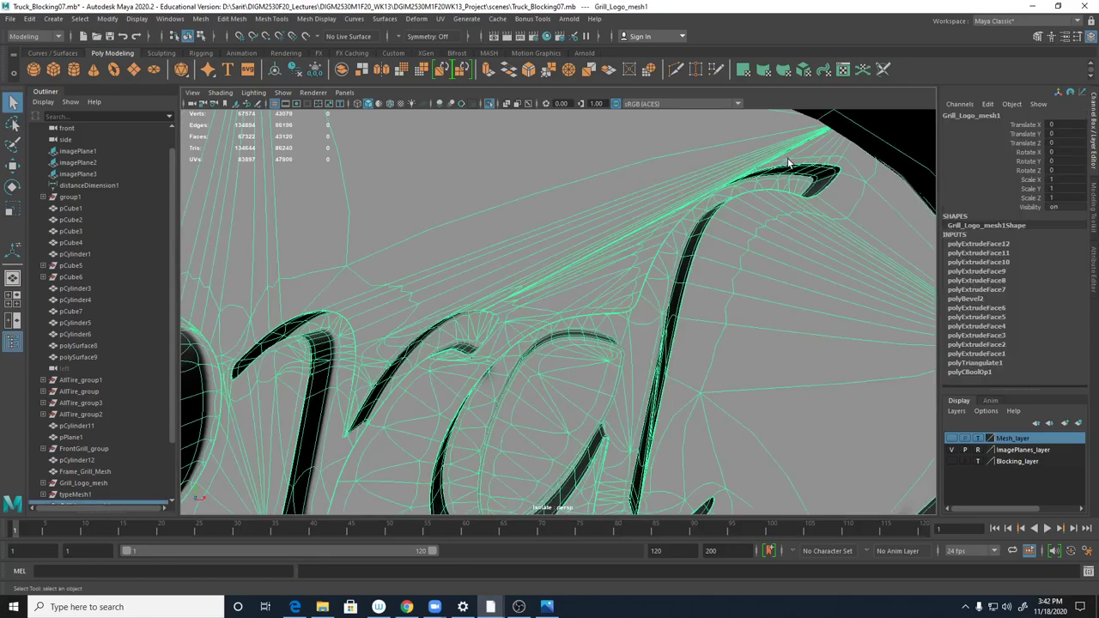
pyautogui.press('f')
pyautogui.moveTo(594, 283); pyautogui.dragTo(635, 258, button='right')
pyautogui.click(730, 250)
pyautogui.scroll(-5, 567, 322)
pyautogui.keyDown('alt'); pyautogui.moveTo(567, 321); pyautogui.dragTo(588, 264, button='middle'); pyautogui.keyUp('alt')
pyautogui.keyDown('alt'); pyautogui.moveTo(639, 262); pyautogui.dragTo(659, 324); pyautogui.keyUp('alt')
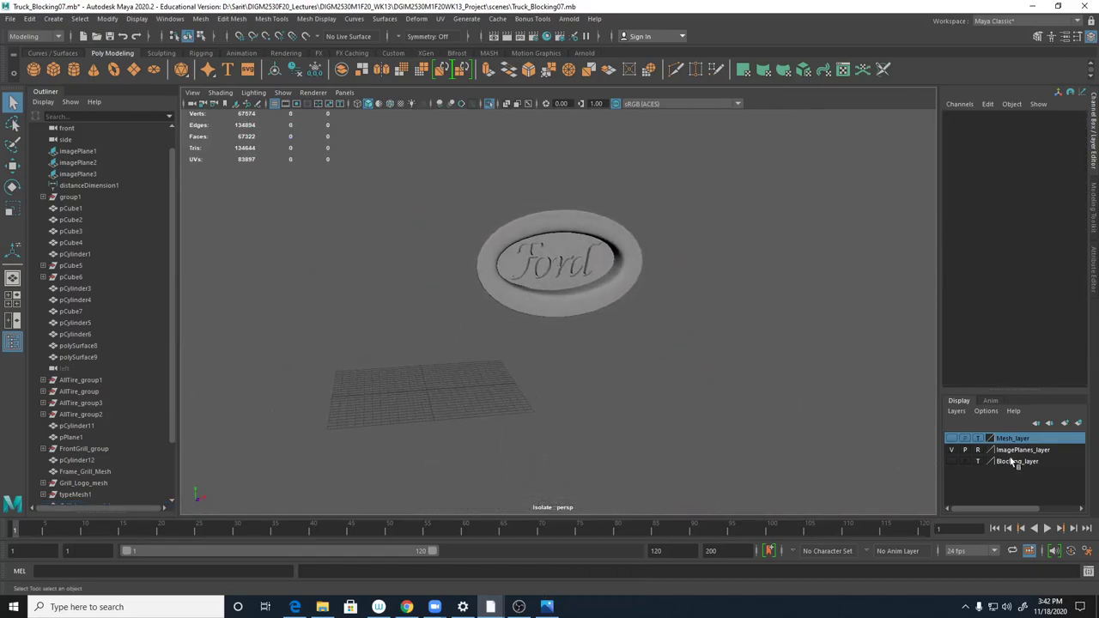
# - Exit isolation to show the whole grille and delete the construction history of the logo mesh
pyautogui.hotkey('ctrl', '1')
pyautogui.keyDown('alt'); pyautogui.moveTo(771, 359); pyautogui.dragTo(546, 288); pyautogui.keyUp('alt')
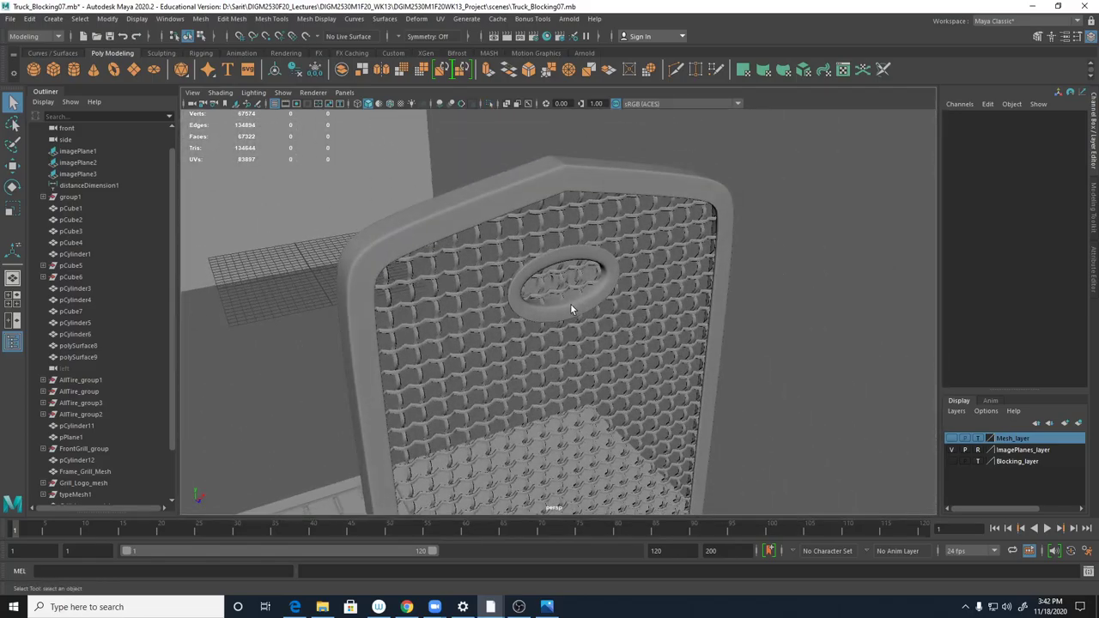
pyautogui.click(570, 303)
pyautogui.hotkey('alt', 'shift', 'd')
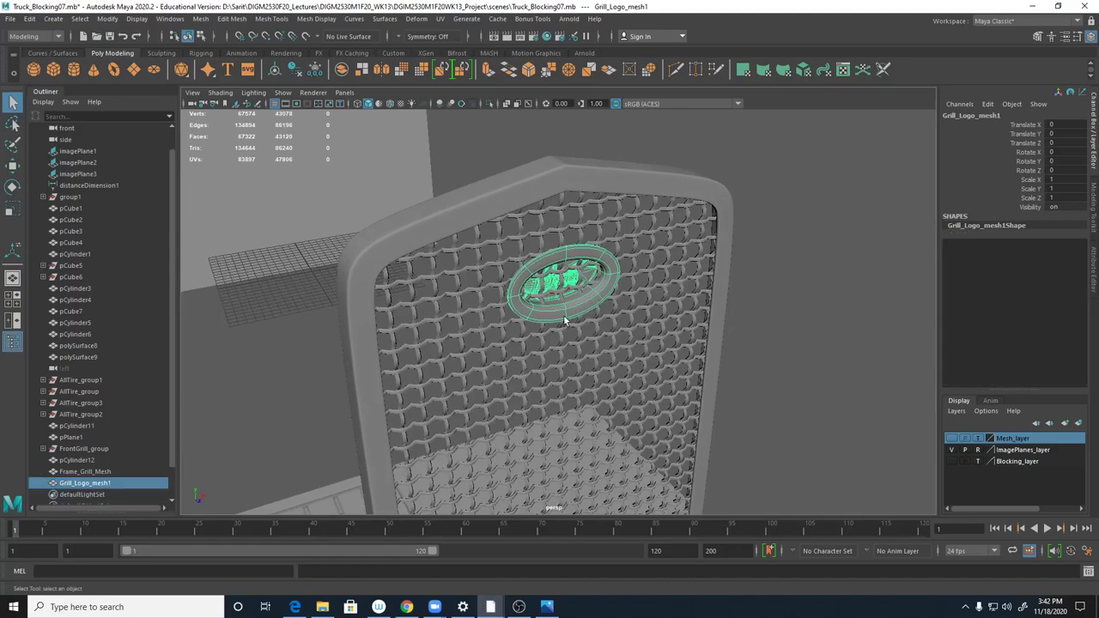
pyautogui.press('f')
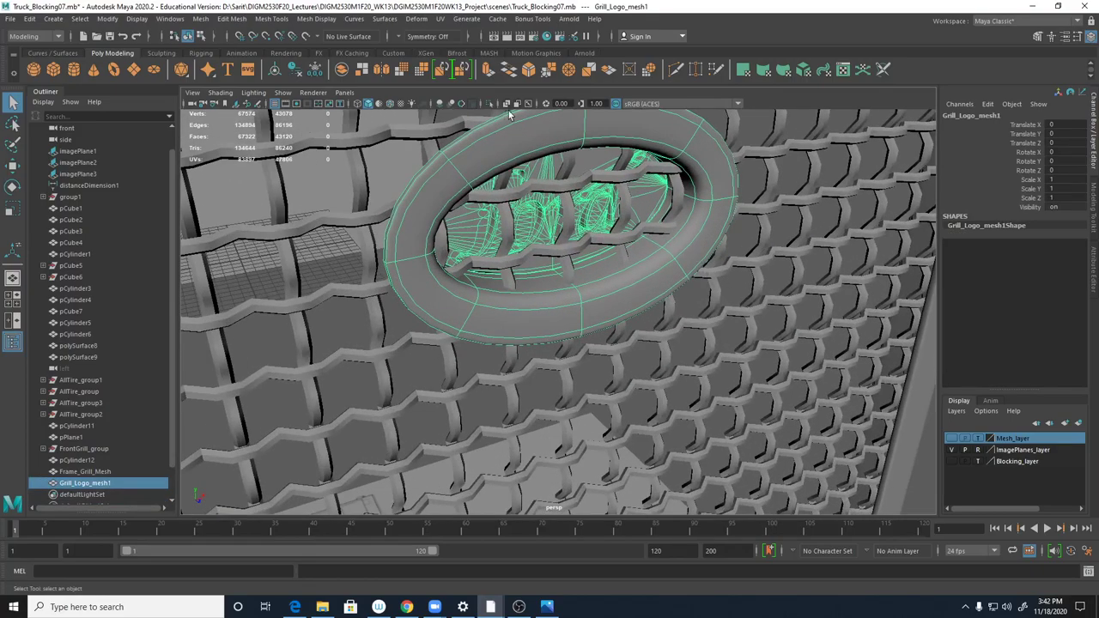
# - Show wireframe on shaded and delete the faces of the lower horizontal grille bar that cross the inside of the logo oval
pyautogui.click(399, 104)
pyautogui.keyDown('alt'); pyautogui.moveTo(592, 278); pyautogui.dragTo(587, 317); pyautogui.keyUp('alt')
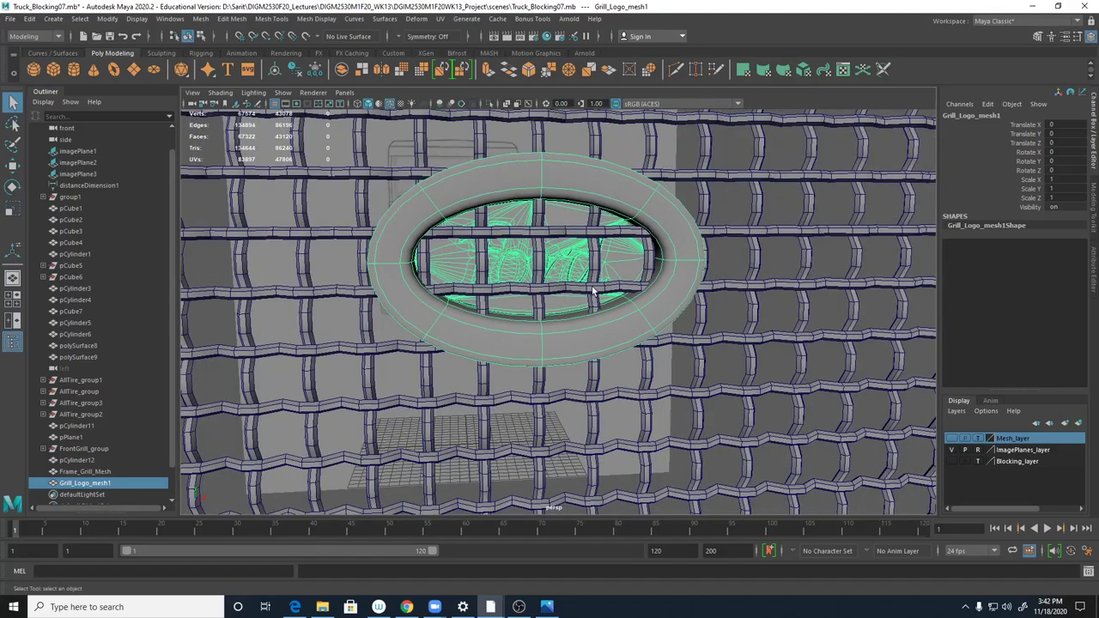
pyautogui.click(593, 290)
pyautogui.moveTo(602, 299); pyautogui.dragTo(561, 321, button='right')
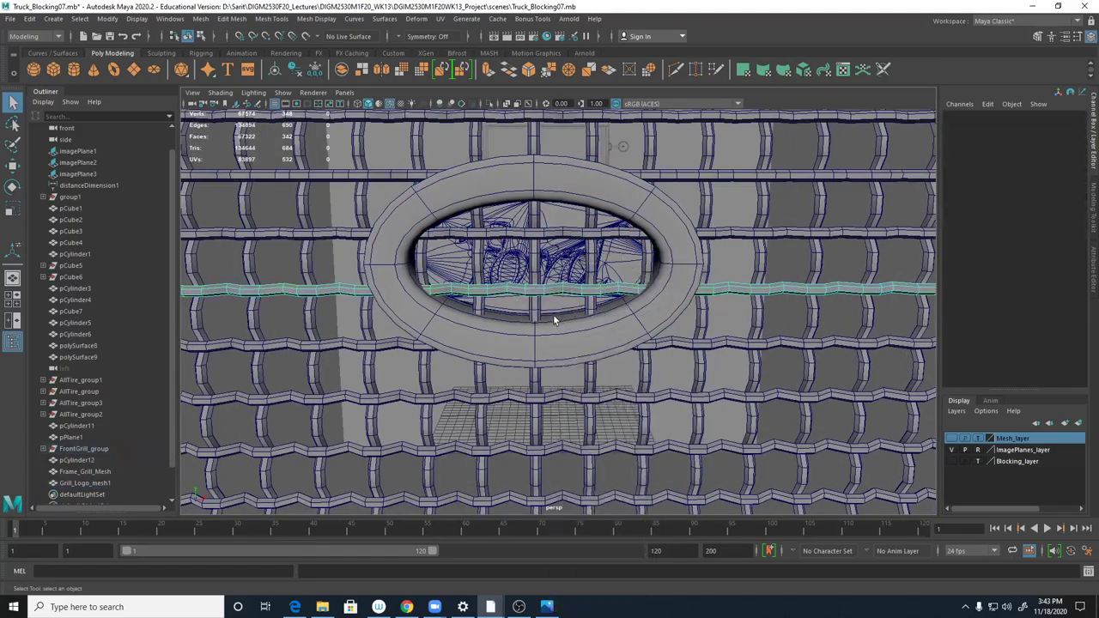
pyautogui.moveTo(428, 286); pyautogui.dragTo(644, 328)
pyautogui.press('Delete')
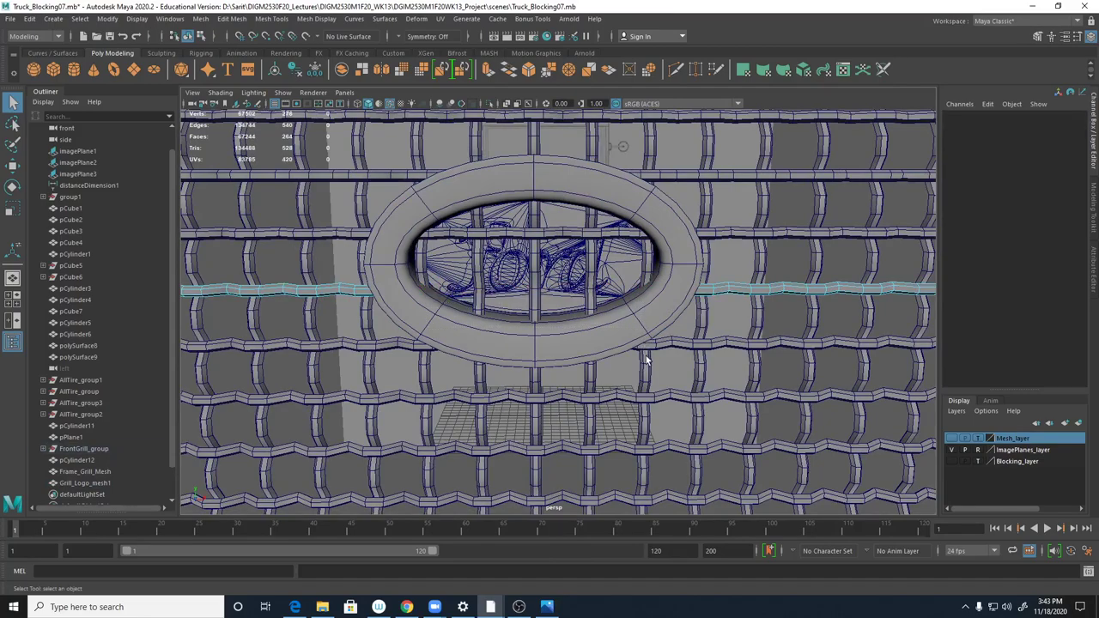
# - Delete the faces of the upper horizontal grille bar that cross the inside of the logo oval
pyautogui.click(630, 234)
pyautogui.moveTo(632, 236); pyautogui.dragTo(433, 227, button='right')
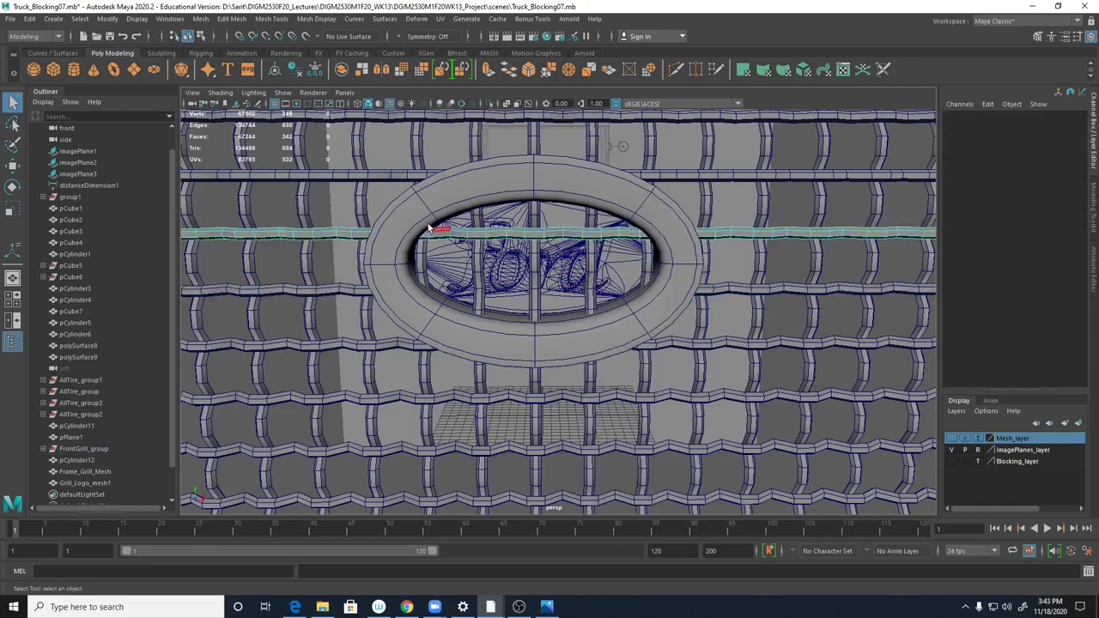
pyautogui.moveTo(472, 243); pyautogui.dragTo(648, 271)
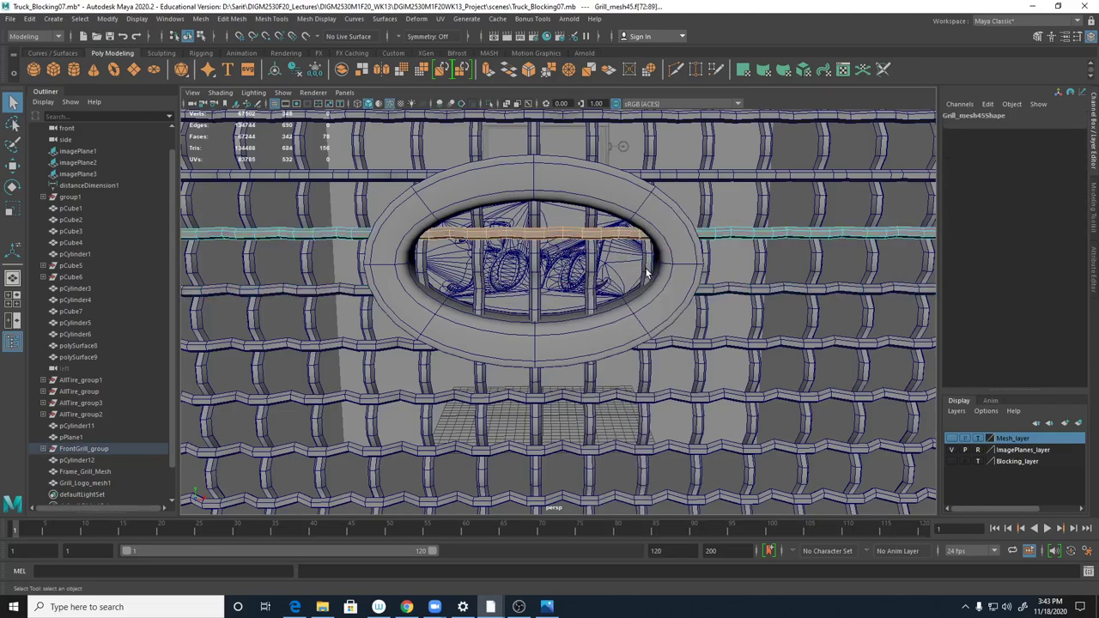
pyautogui.press('Delete')
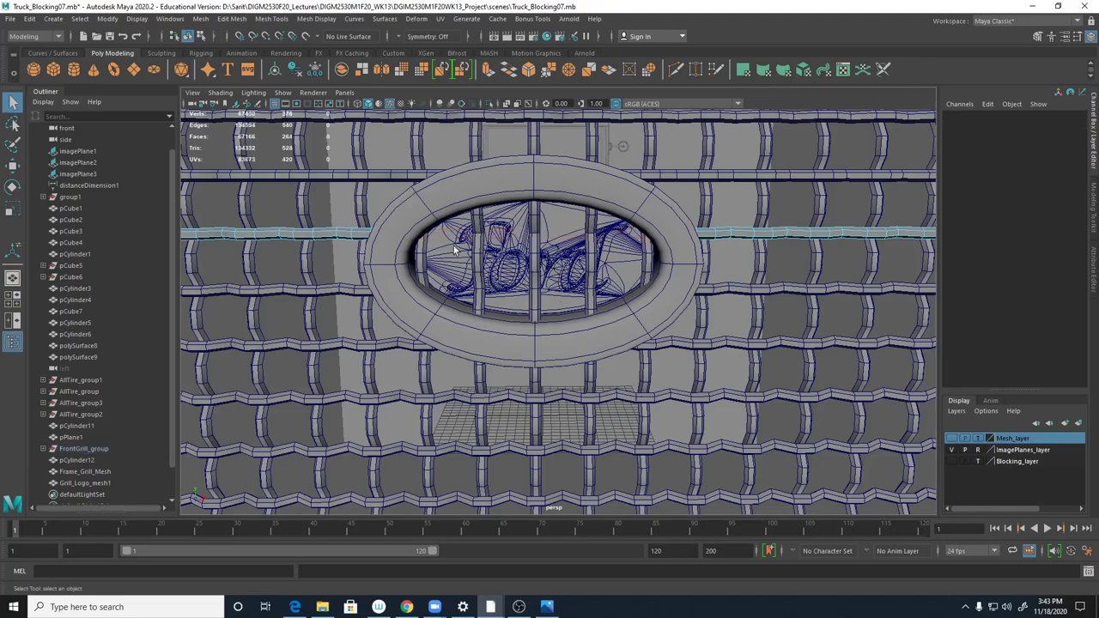
# - Delete the faces of the leftmost vertical grille bar that cross the inside of the logo oval, using wireframe display to reach them
pyautogui.click(423, 271)
pyautogui.moveTo(423, 257); pyautogui.dragTo(421, 255, button='right')
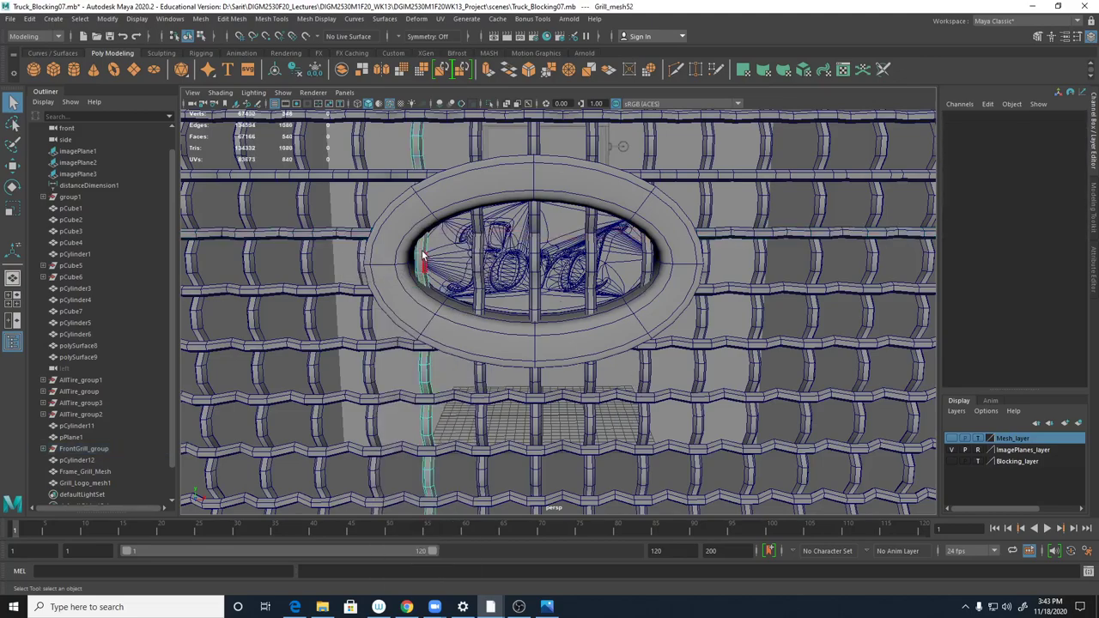
pyautogui.press('4')
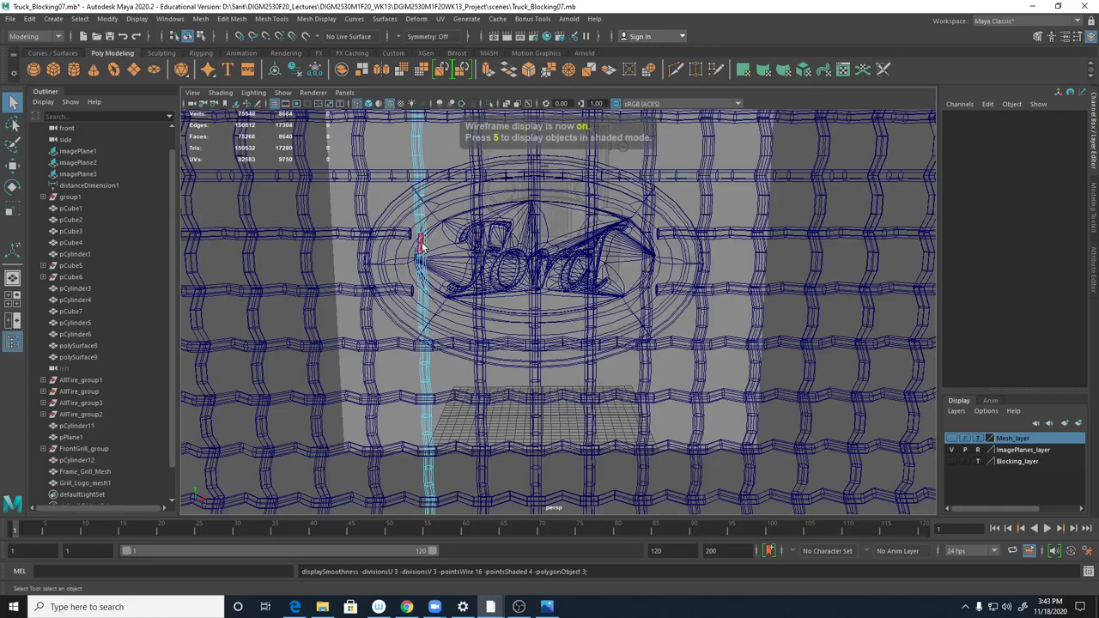
pyautogui.click(435, 294)
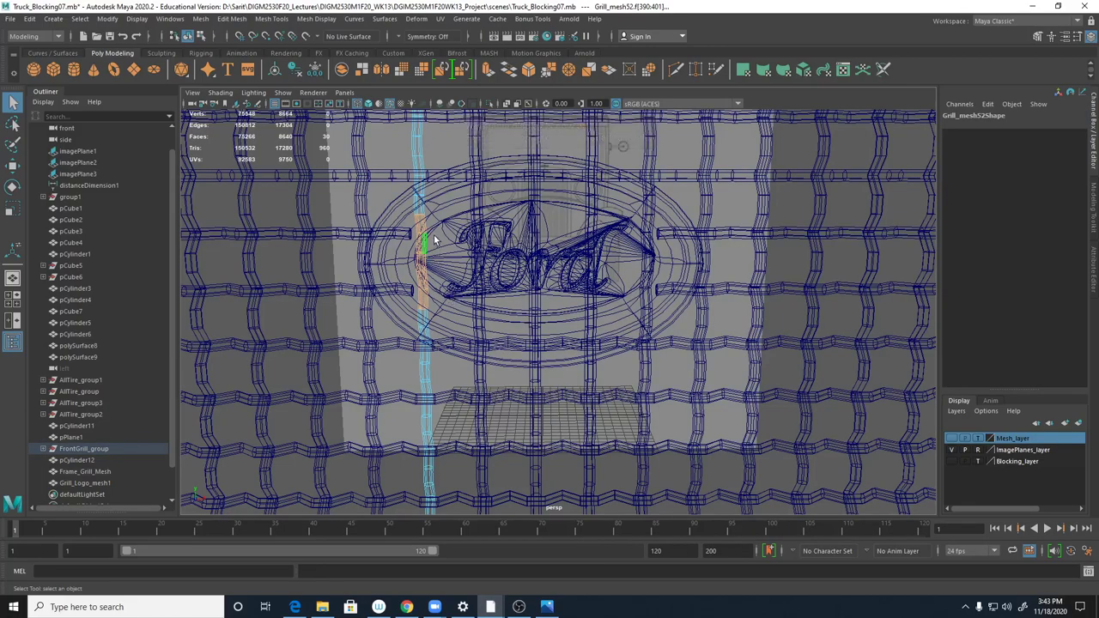
pyautogui.moveTo(403, 284); pyautogui.dragTo(403, 285)
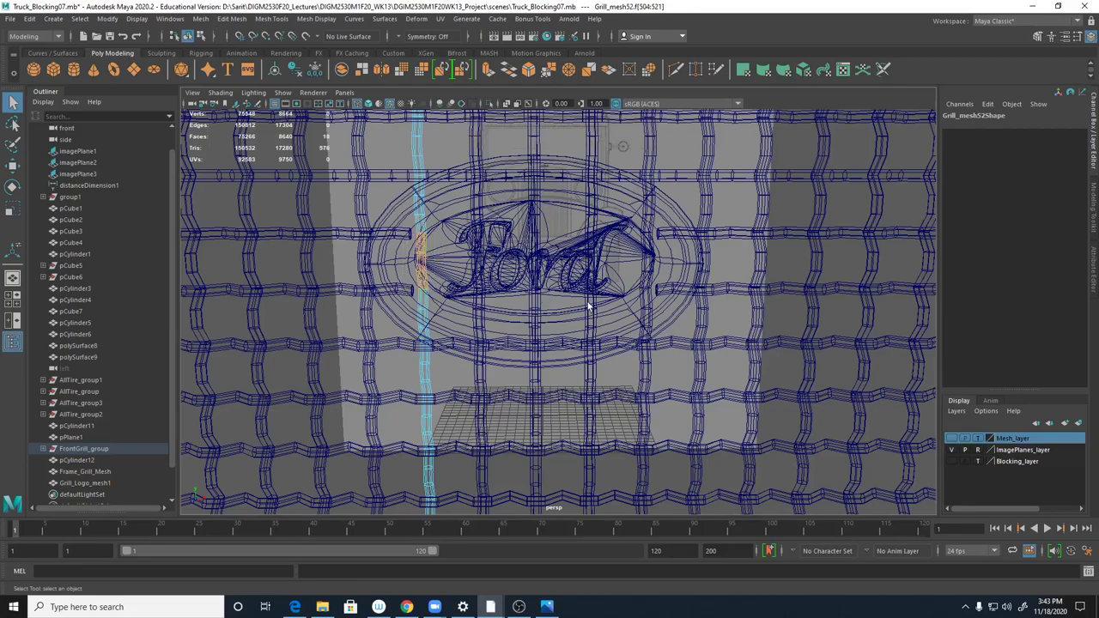
pyautogui.press('Delete')
pyautogui.press('3')
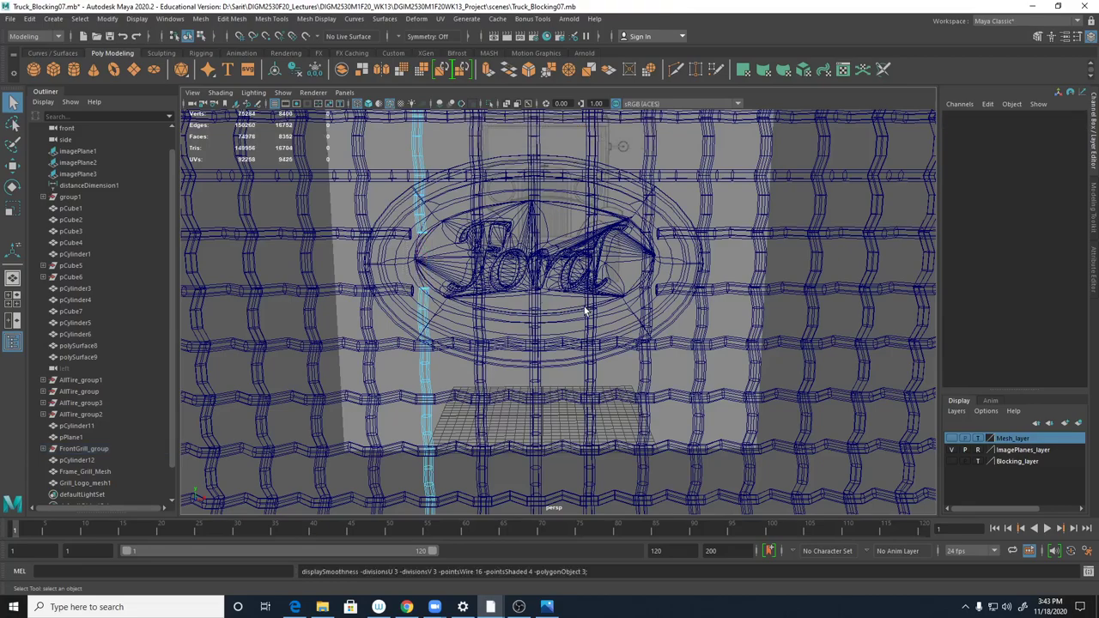
pyautogui.press('5')
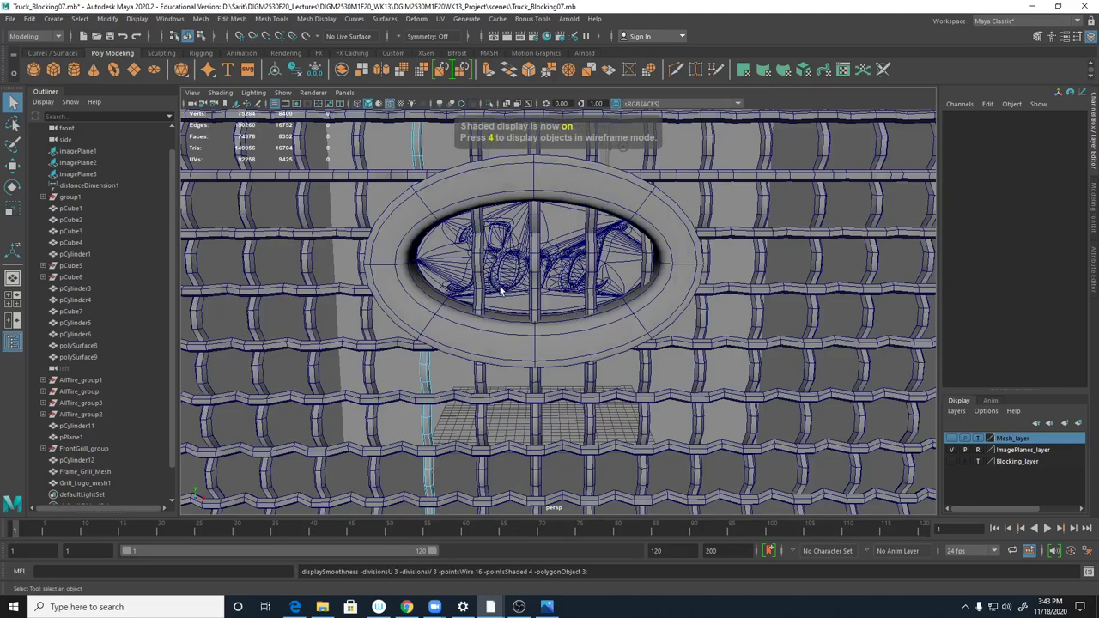
# - Delete the faces of the second vertical grille bar from the left that cross the inside of the logo oval
pyautogui.click(481, 274)
pyautogui.moveTo(479, 268); pyautogui.dragTo(472, 292, button='right')
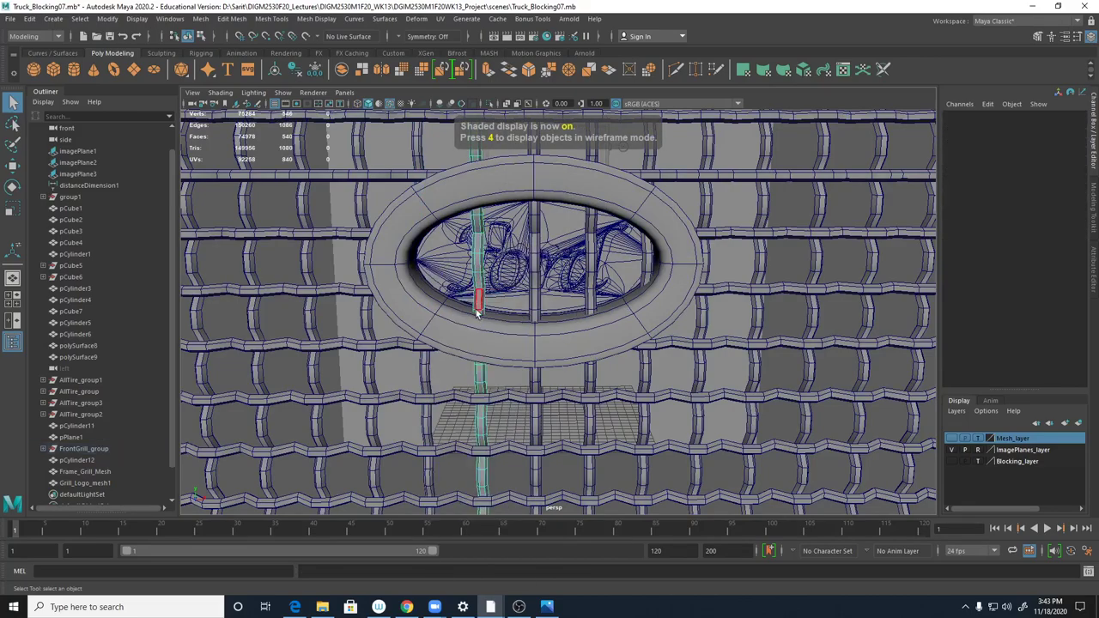
pyautogui.moveTo(469, 318); pyautogui.dragTo(489, 310)
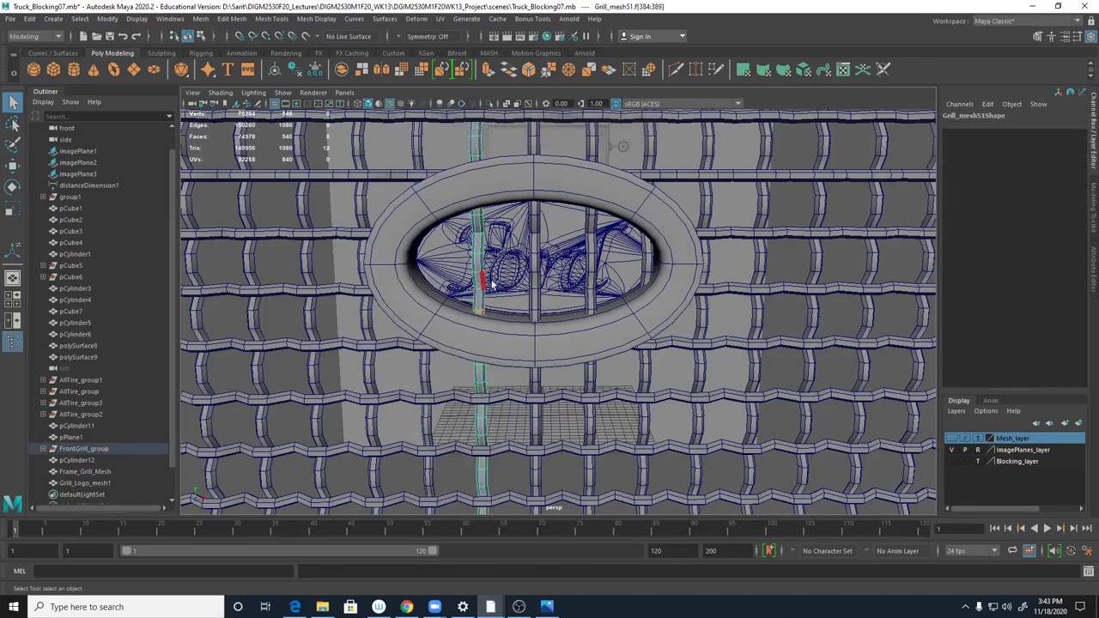
pyautogui.press('Delete')
pyautogui.doubleClick(481, 227)
pyautogui.press('Delete')
# - Delete the faces of the center vertical grille bar that cross the inside of the logo oval
pyautogui.click(537, 224)
pyautogui.moveTo(537, 222)
pyautogui.mouseDown(button='right')
pyautogui.moveTo(532, 245)
pyautogui.moveTo(537, 221)
pyautogui.mouseUp(button='right')
pyautogui.moveTo(536, 206); pyautogui.dragTo(531, 237)
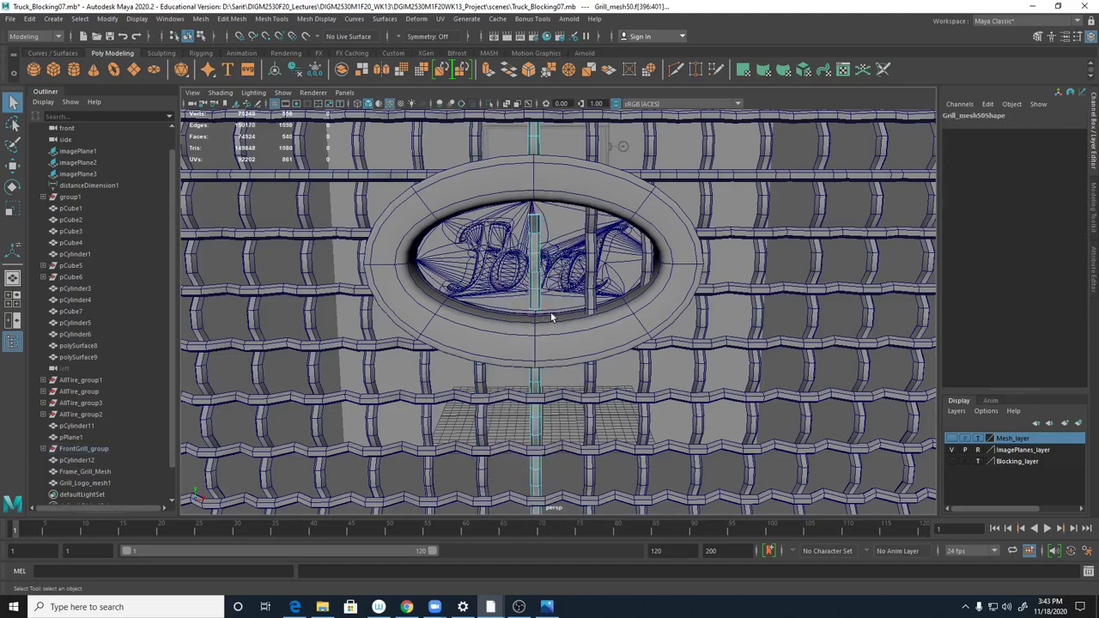
pyautogui.press('Delete')
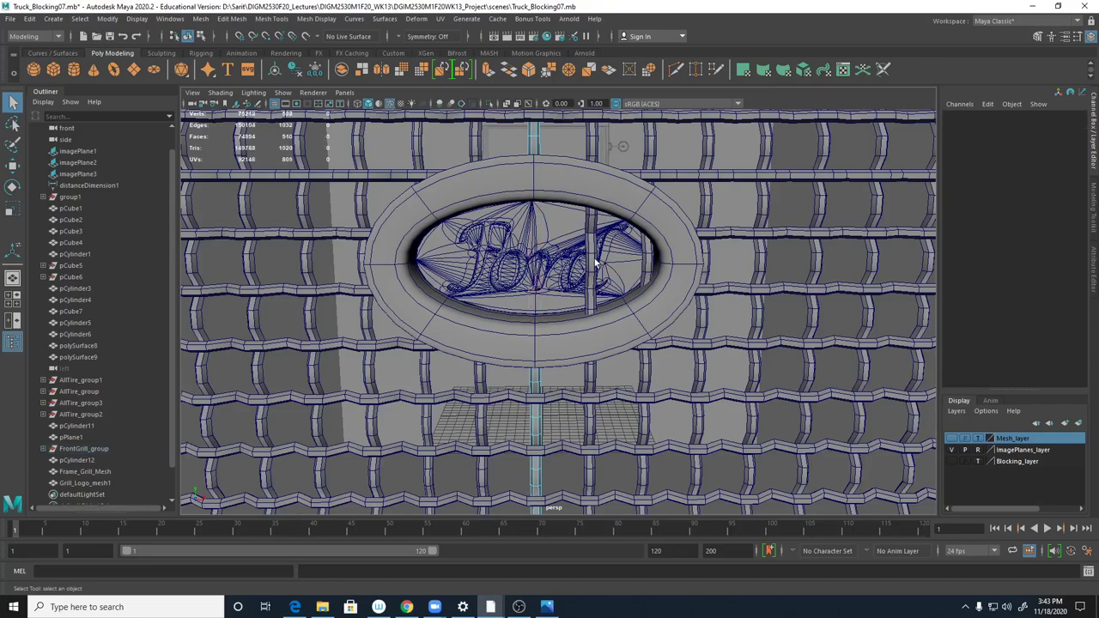
# - Delete the faces of the vertical grille bar over the letter d inside the logo oval
pyautogui.click(595, 262)
pyautogui.moveTo(595, 262); pyautogui.dragTo(599, 243, button='right')
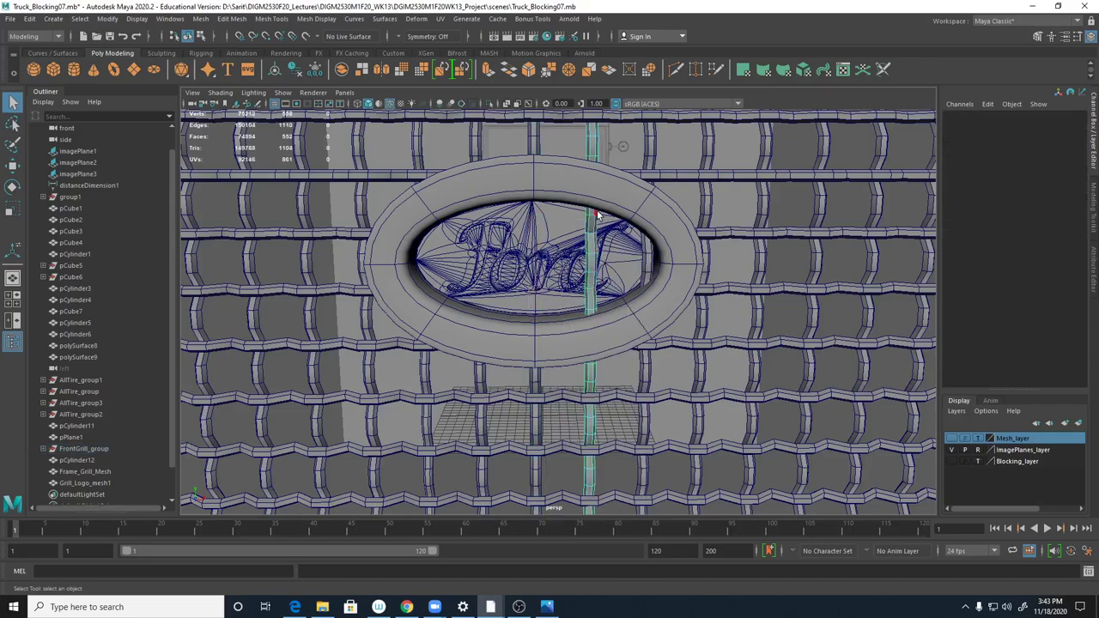
pyautogui.moveTo(578, 208); pyautogui.dragTo(601, 218)
pyautogui.press('Delete')
pyautogui.press('Delete')
pyautogui.click(591, 299)
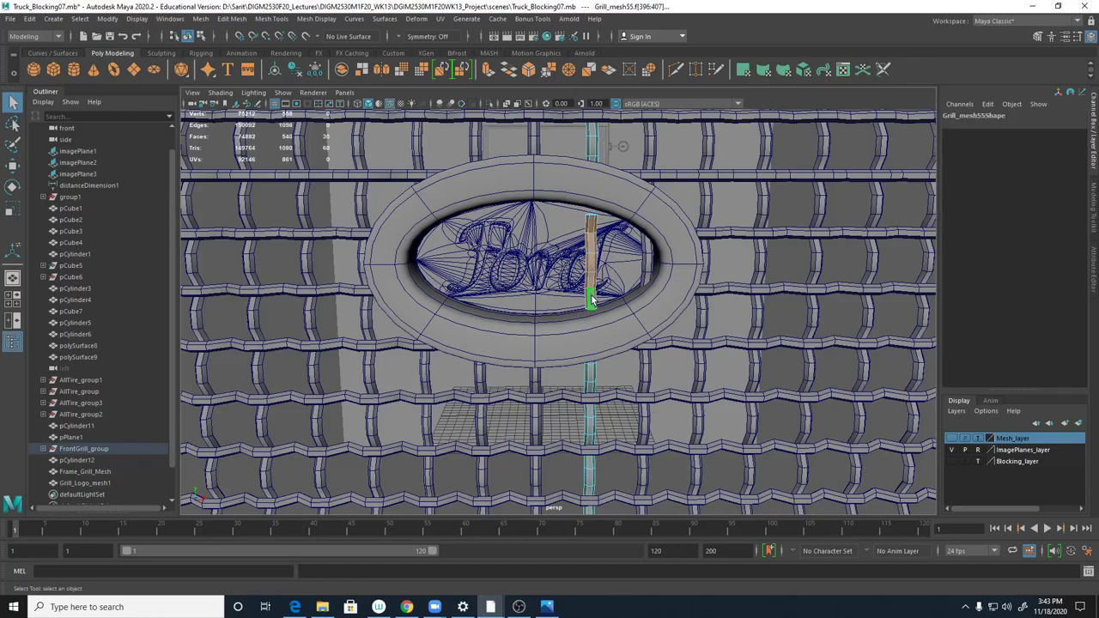
# - Delete the faces of the rightmost vertical grille bar that cross the inside of the logo oval
pyautogui.click(650, 264)
pyautogui.moveTo(651, 265); pyautogui.dragTo(650, 295, button='right')
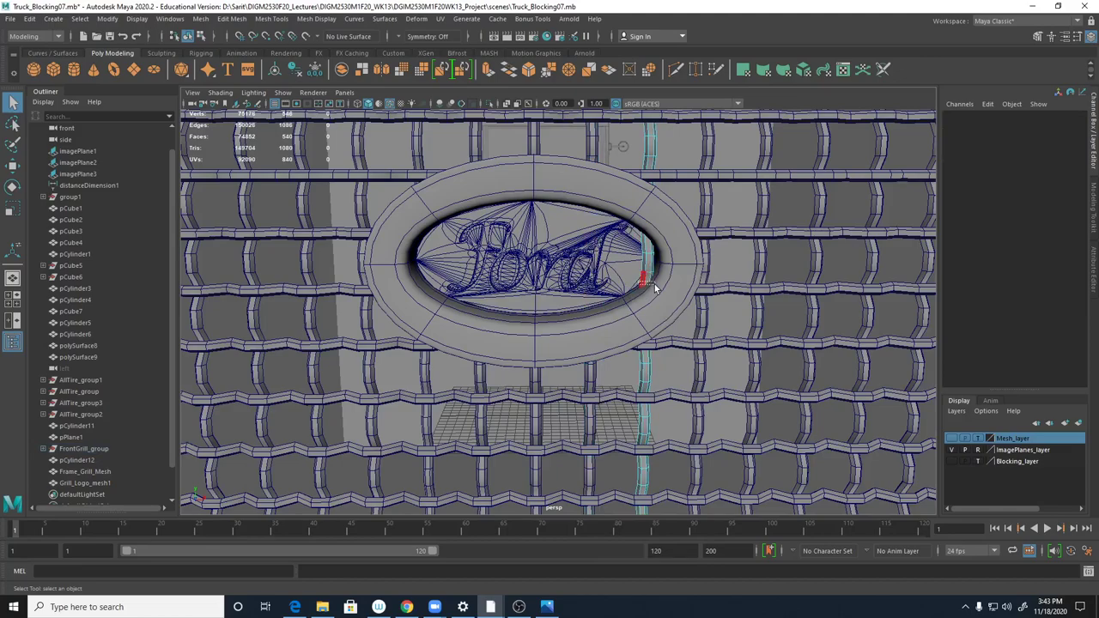
pyautogui.moveTo(662, 256); pyautogui.dragTo(663, 247)
pyautogui.press('Delete')
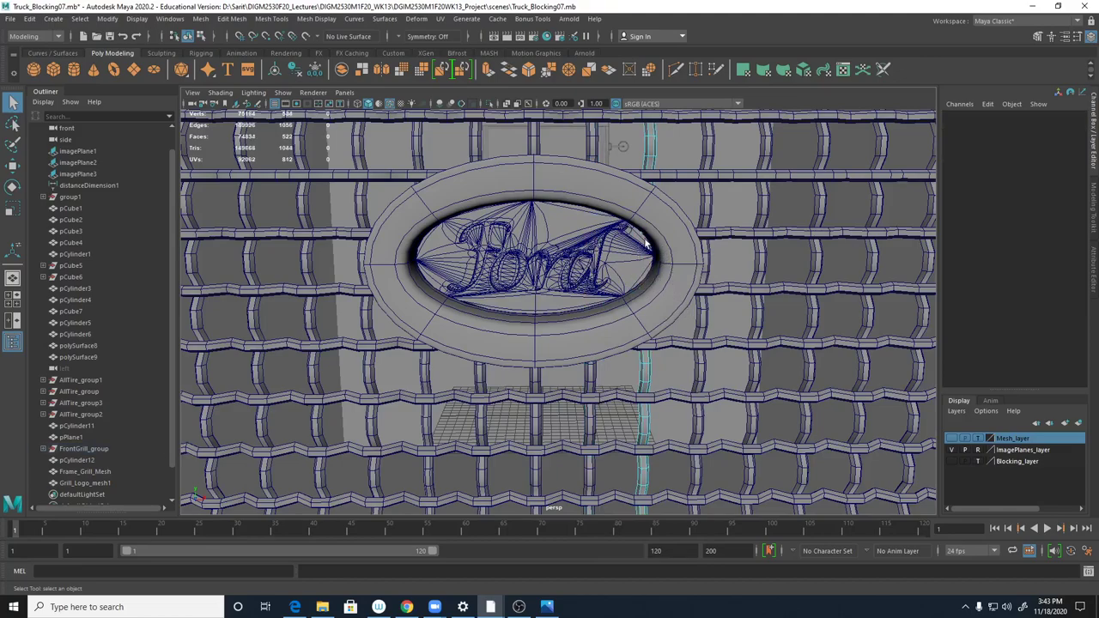
# - In wireframe display, trim the leftover face segments at both cut ends of the rightmost bar and return to object mode
pyautogui.press('4')
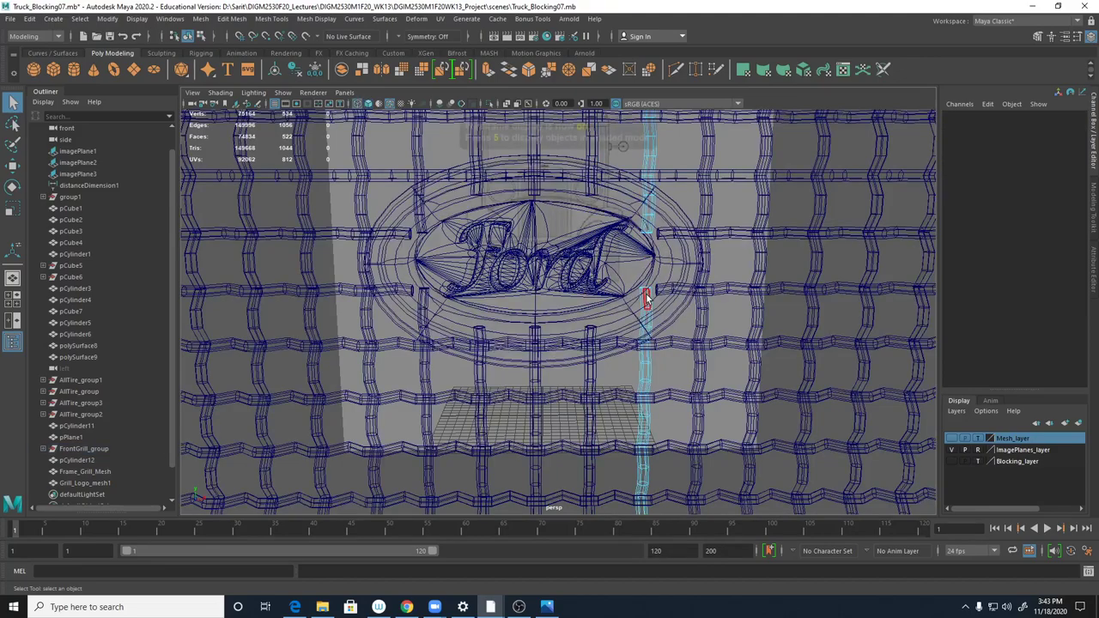
pyautogui.moveTo(644, 295); pyautogui.dragTo(655, 290)
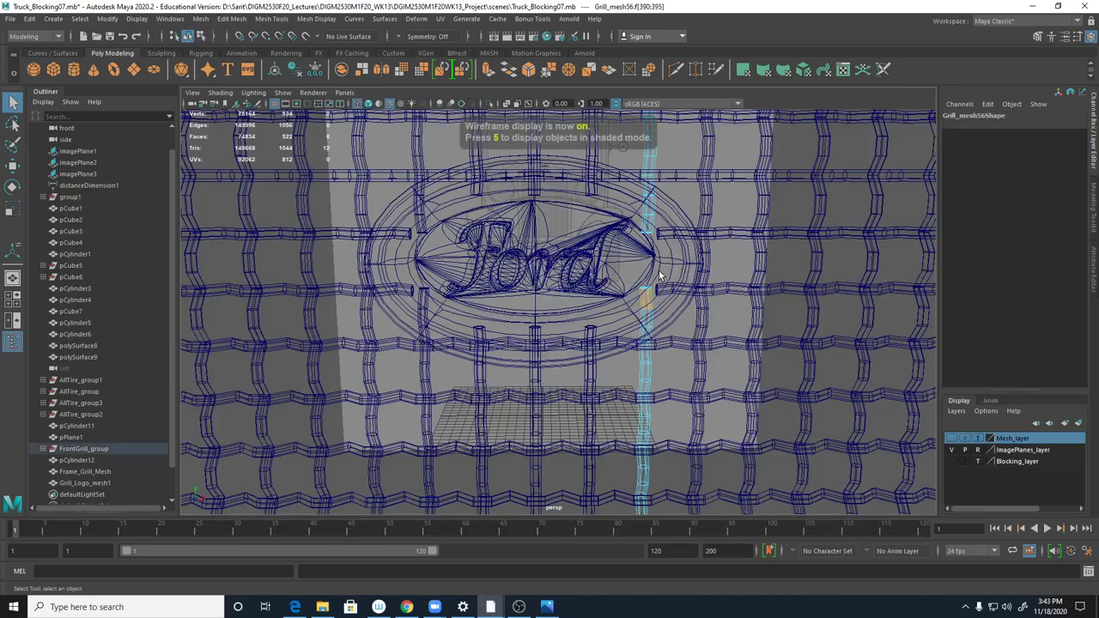
pyautogui.press('Delete')
pyautogui.click(655, 232)
pyautogui.press('Delete')
pyautogui.moveTo(651, 215); pyautogui.dragTo(691, 201, button='right')
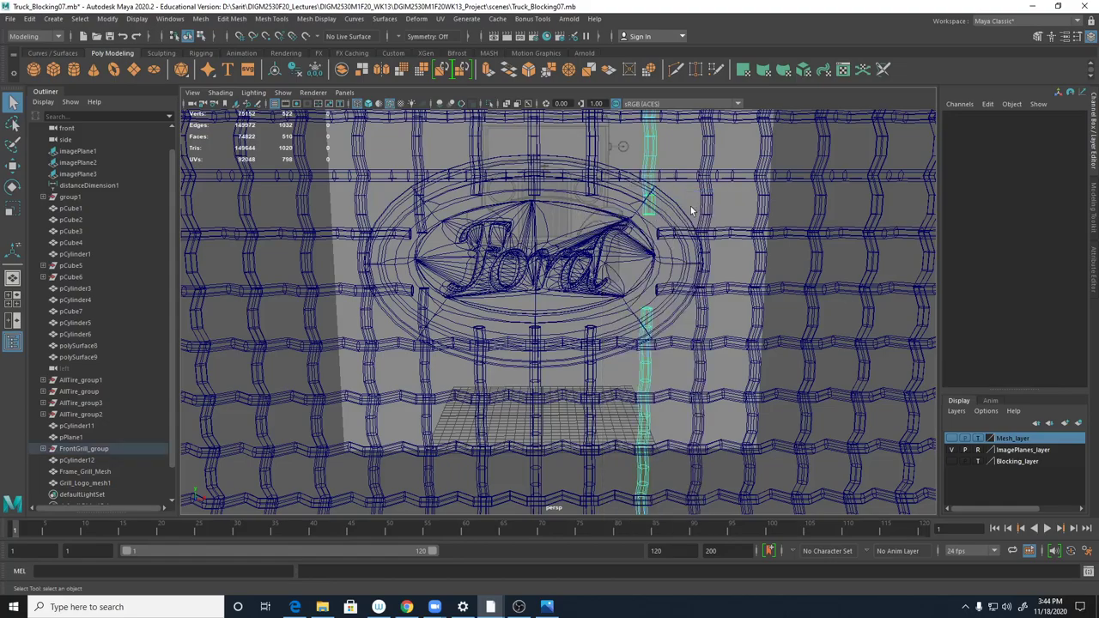
# - Return to shaded display, turn off wireframe on shaded, and view the whole grille at an angle
pyautogui.scroll(-6, 727, 413)
pyautogui.press('5')
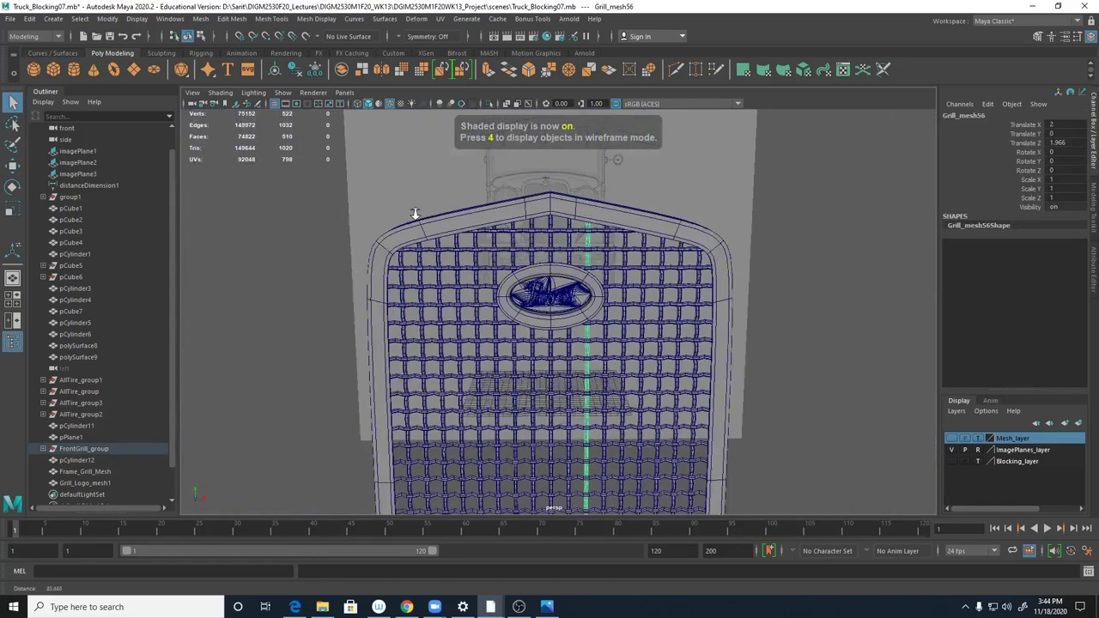
pyautogui.click(773, 267)
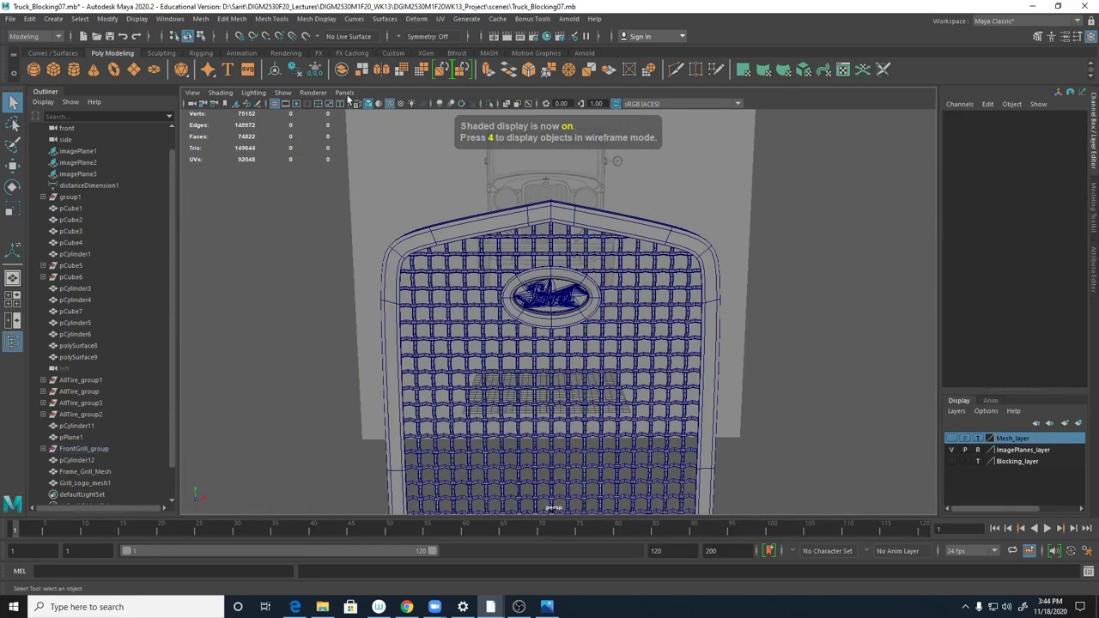
pyautogui.click(389, 104)
pyautogui.keyDown('alt'); pyautogui.moveTo(727, 371); pyautogui.dragTo(980, 372); pyautogui.keyUp('alt')
pyautogui.keyDown('alt'); pyautogui.moveTo(828, 360); pyautogui.dragTo(759, 370); pyautogui.keyUp('alt')
pyautogui.keyDown('alt'); pyautogui.moveTo(758, 371); pyautogui.dragTo(703, 355, button='right'); pyautogui.keyUp('alt')
# - Rename the grille logo mesh to Grill_Emblem_mesh
pyautogui.click(553, 228)
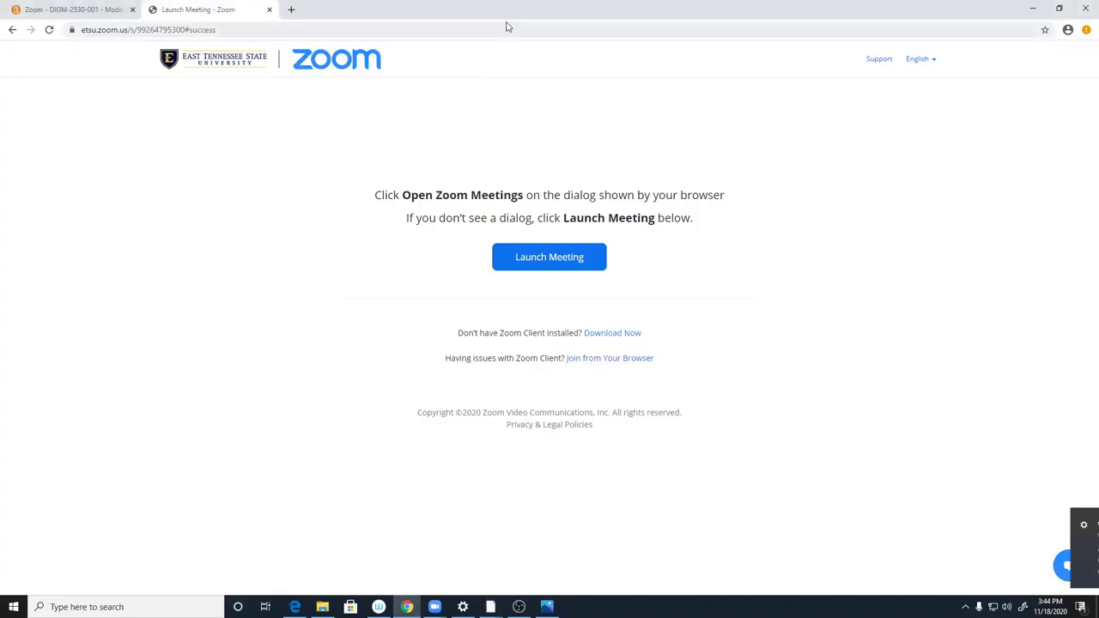
pyautogui.moveTo(507, 21); pyautogui.dragTo(0, 20)
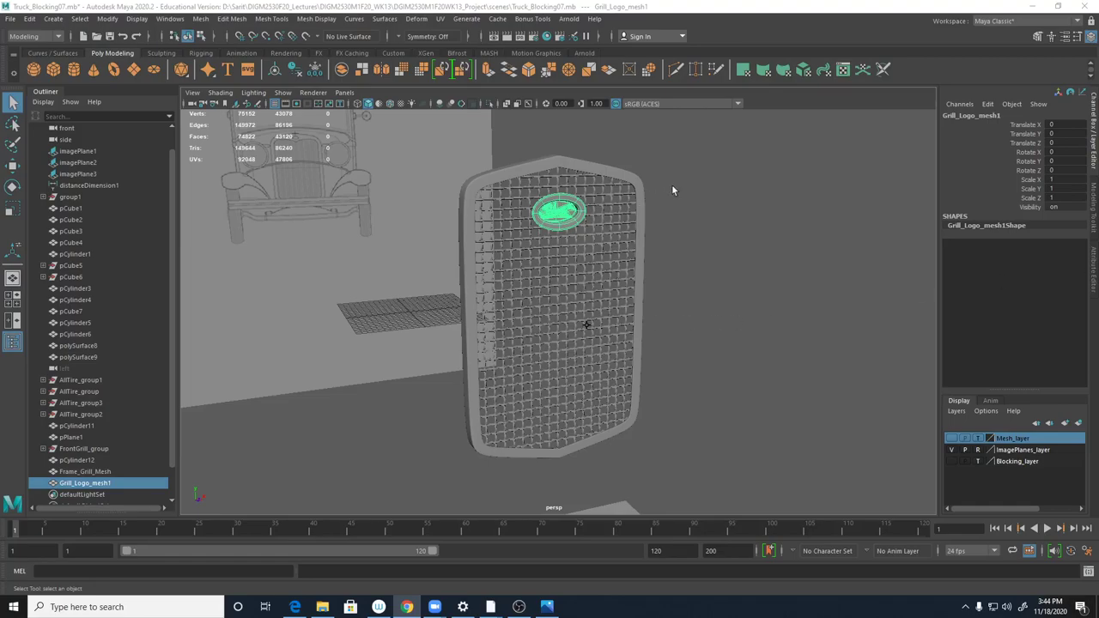
pyautogui.doubleClick(967, 116)
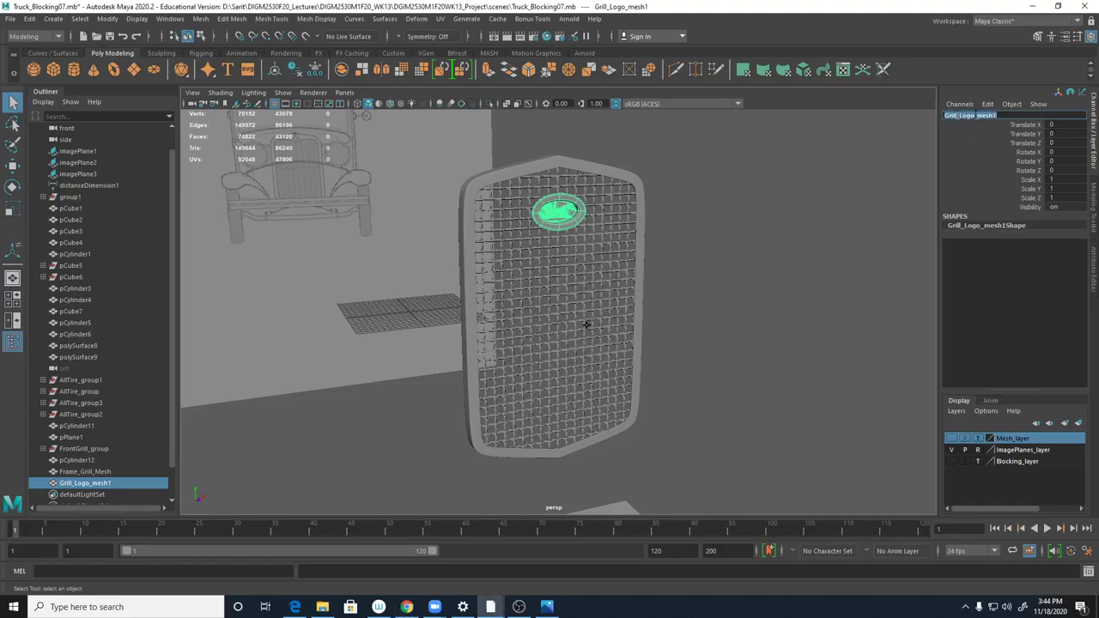
pyautogui.moveTo(999, 116); pyautogui.dragTo(966, 118)
pyautogui.write('Emblem_mesh')
pyautogui.press('Return')
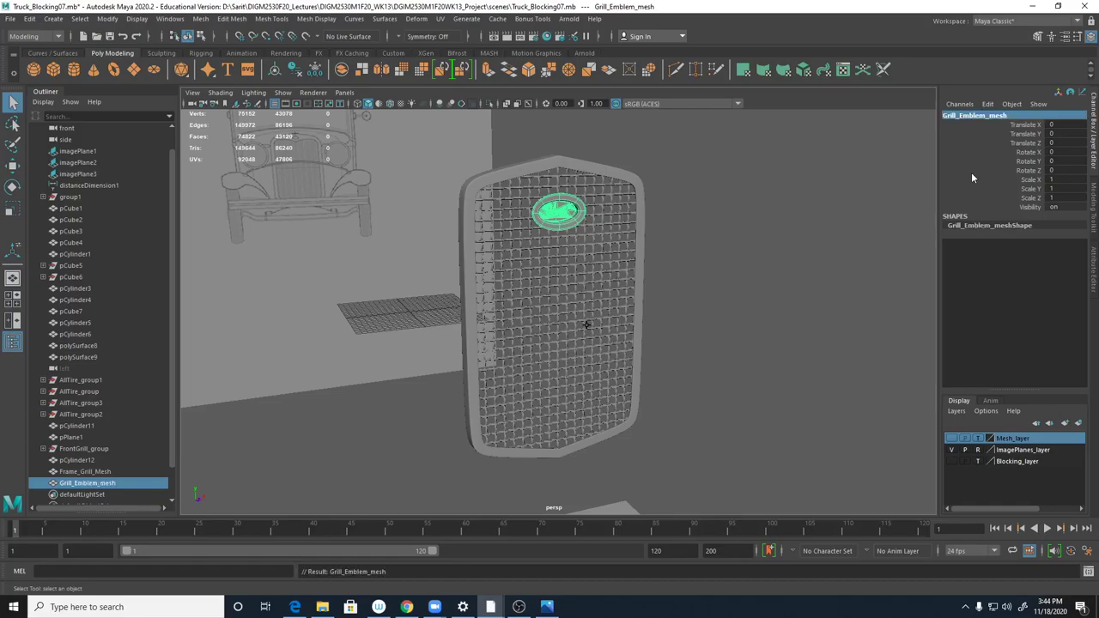
# - Parent the emblem mesh to FrontGrill_group
pyautogui.keyDown('alt'); pyautogui.moveTo(546, 389); pyautogui.dragTo(516, 369); pyautogui.keyUp('alt')
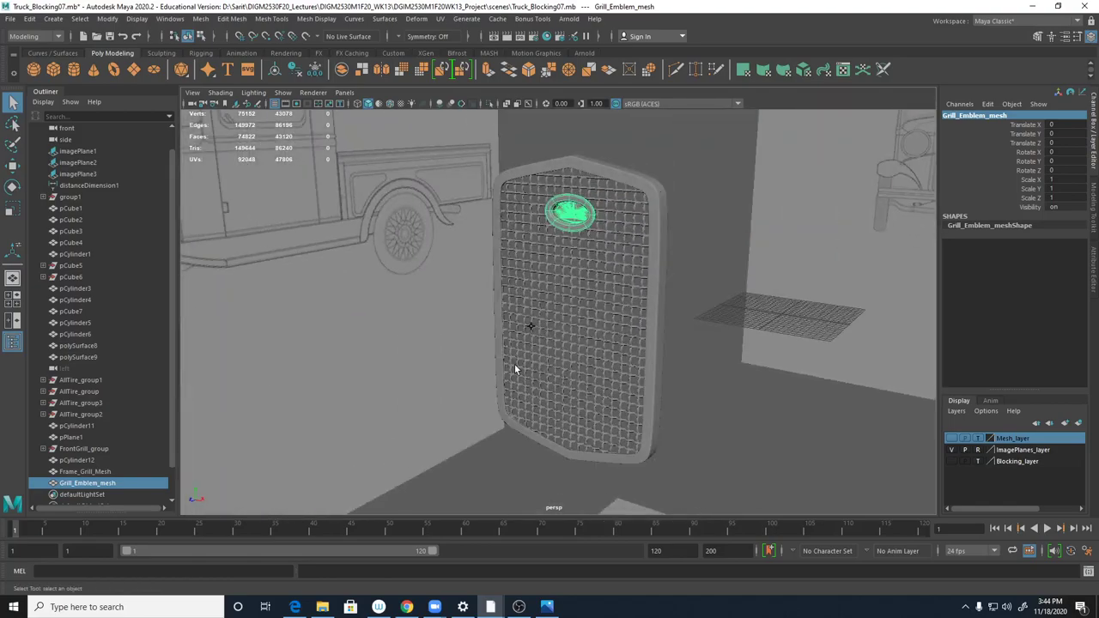
pyautogui.keyDown('alt'); pyautogui.moveTo(515, 369); pyautogui.dragTo(582, 326, button='right'); pyautogui.keyUp('alt')
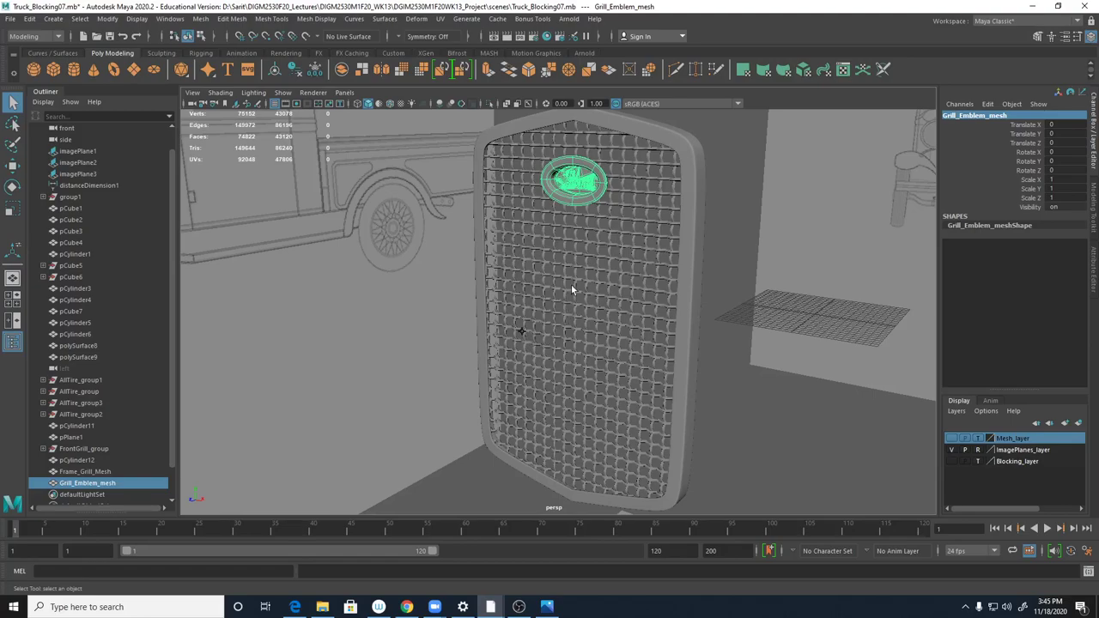
pyautogui.click(579, 188)
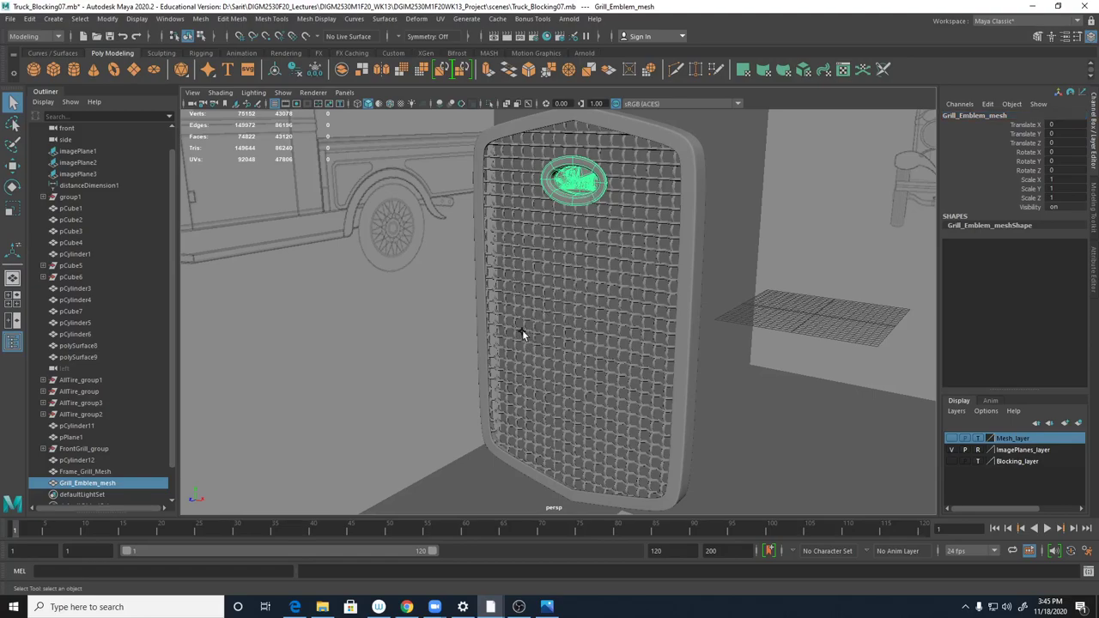
pyautogui.keyDown('shift'); pyautogui.click(521, 330); pyautogui.keyUp('shift')
pyautogui.press('p')
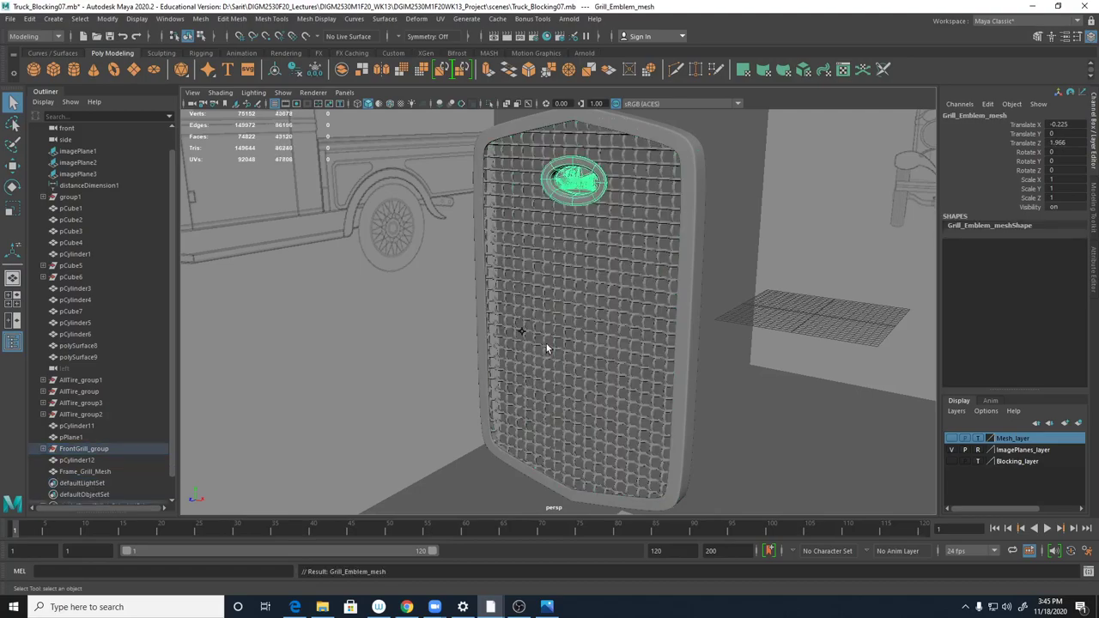
# - Test the parenting by moving FrontGrill_group forward out of the frame, and undo the move
pyautogui.click(522, 330)
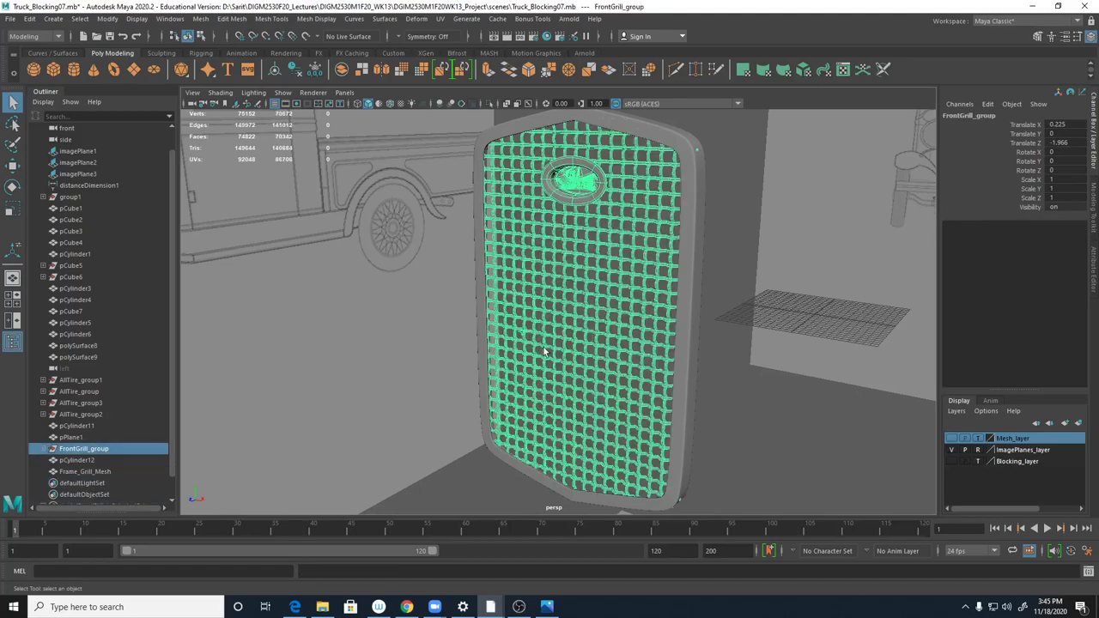
pyautogui.keyDown('alt'); pyautogui.moveTo(595, 347); pyautogui.dragTo(527, 361); pyautogui.keyUp('alt')
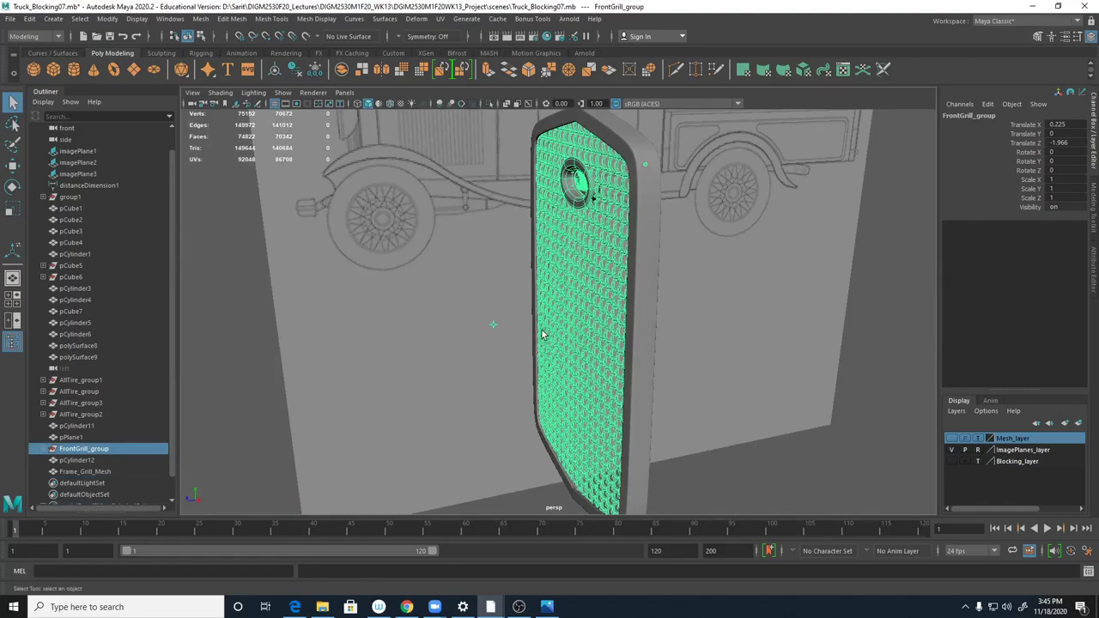
pyautogui.press('w')
pyautogui.click(461, 332)
pyautogui.click(521, 326)
pyautogui.moveTo(525, 320); pyautogui.dragTo(397, 335)
pyautogui.hotkey('ctrl', 'z')
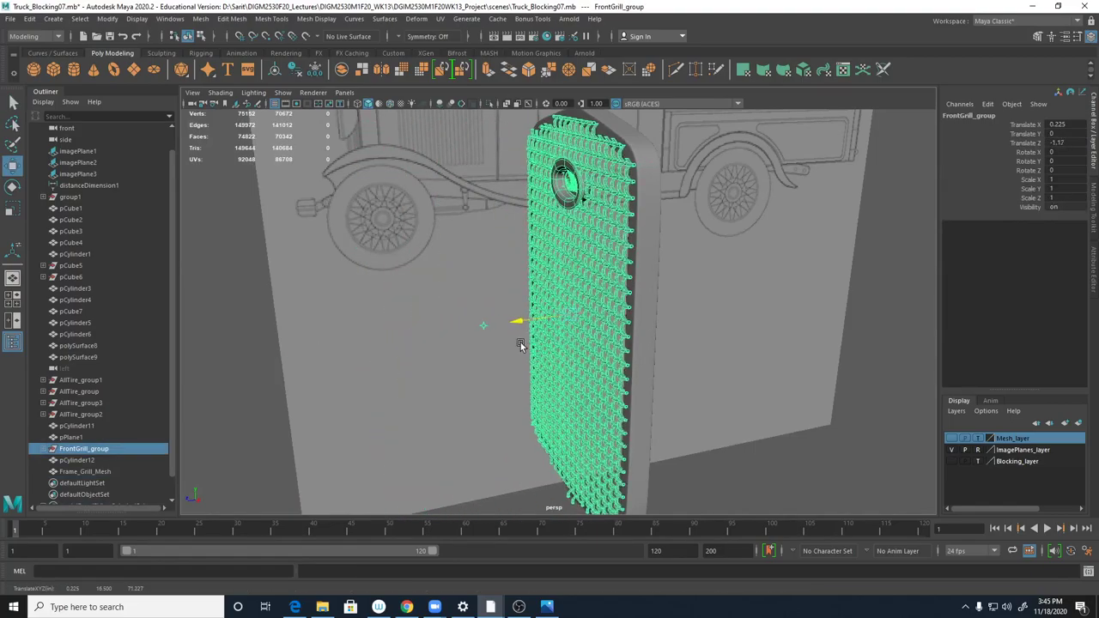
# - Delete the stray end faces of the Grill_mesh47 bar that poke through the frame's upper corner
pyautogui.scroll(5, 888, 286)
pyautogui.keyDown('alt'); pyautogui.moveTo(888, 286); pyautogui.dragTo(644, 462); pyautogui.keyUp('alt')
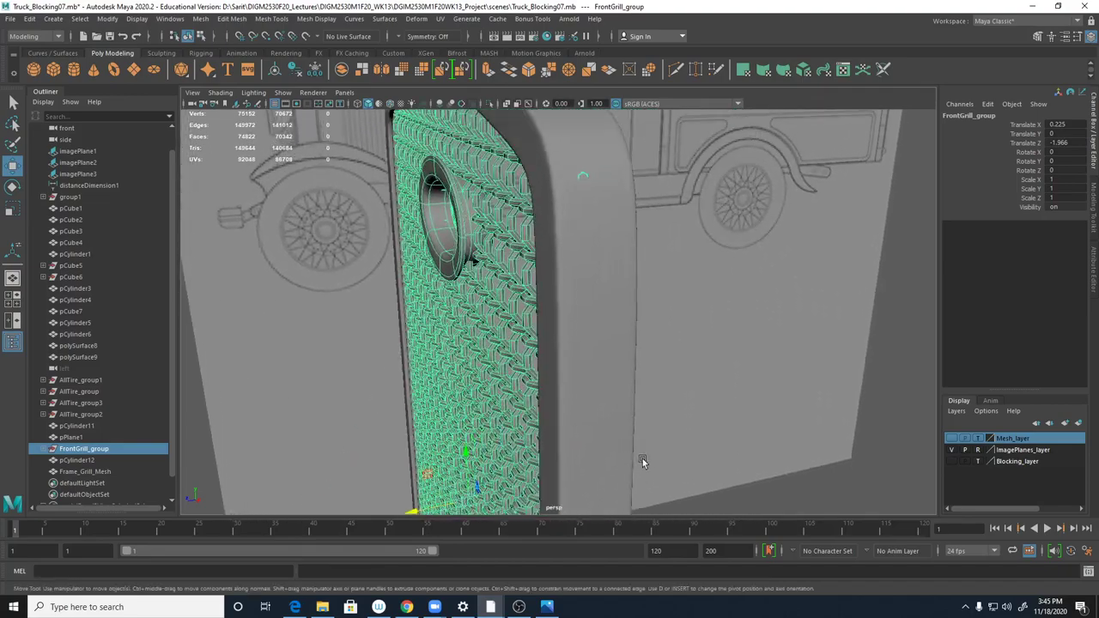
pyautogui.click(586, 170)
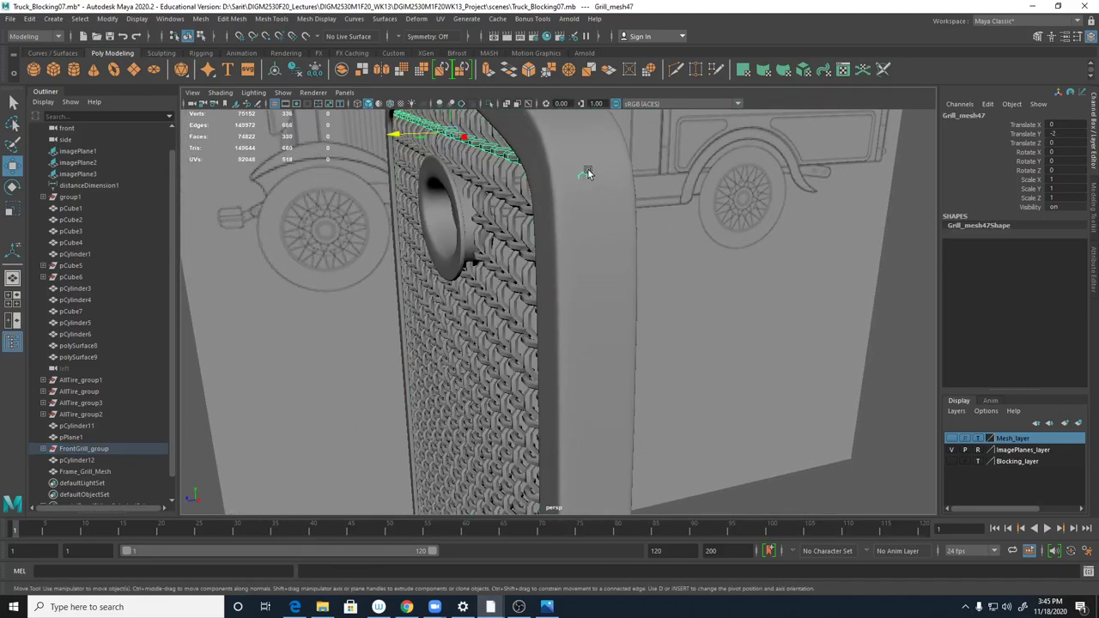
pyautogui.rightClick(589, 175)
pyautogui.moveTo(588, 174); pyautogui.dragTo(587, 206, button='right')
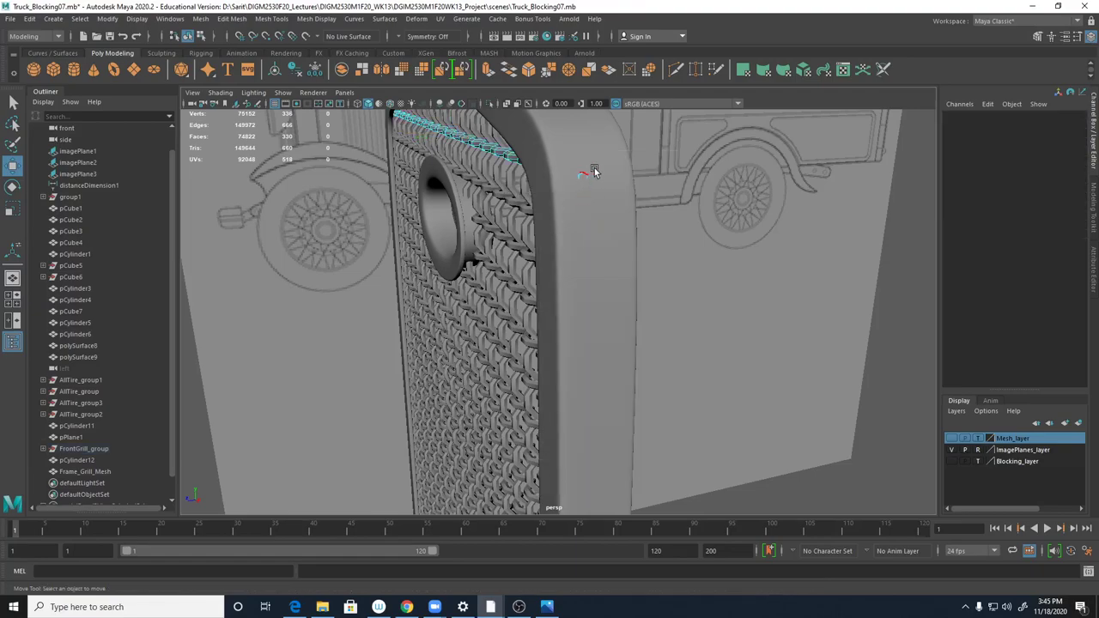
pyautogui.click(577, 184)
pyautogui.keyDown('alt'); pyautogui.moveTo(577, 184); pyautogui.dragTo(781, 204); pyautogui.keyUp('alt')
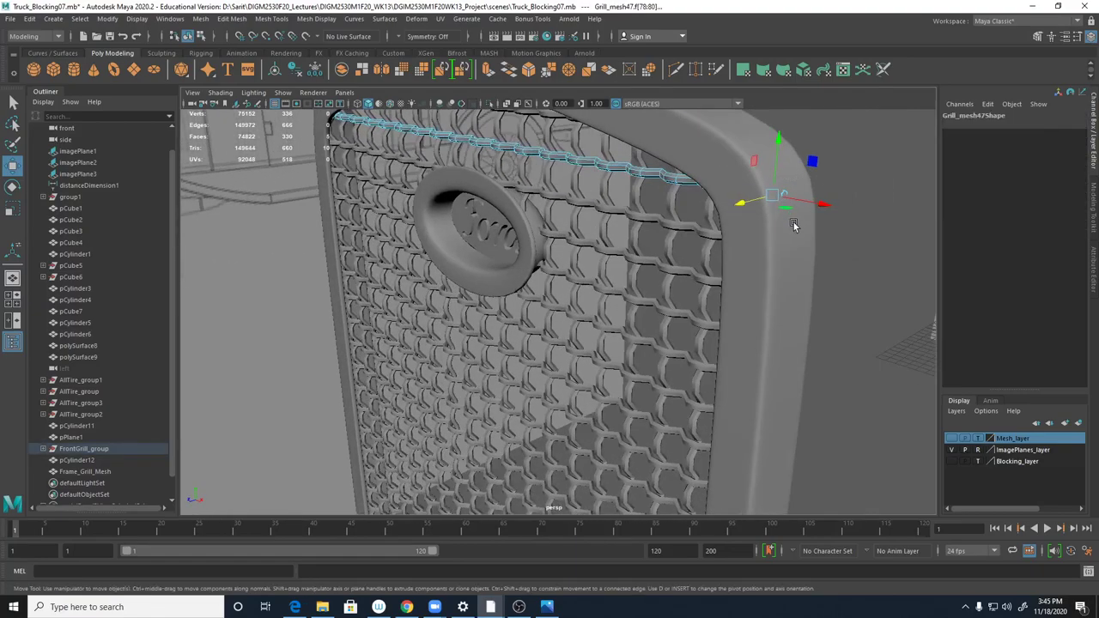
pyautogui.click(816, 217)
pyautogui.click(781, 193)
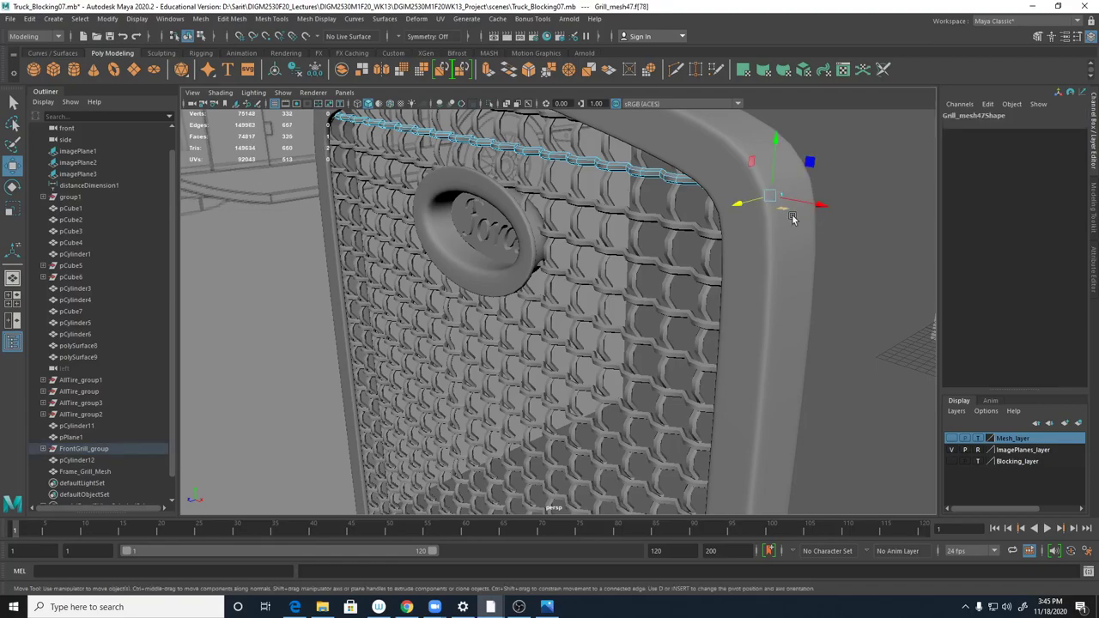
# - Switch to wireframe display, delete the leftover face at the end of the Grill_mesh47 bar, and return to object selection
pyautogui.press('4')
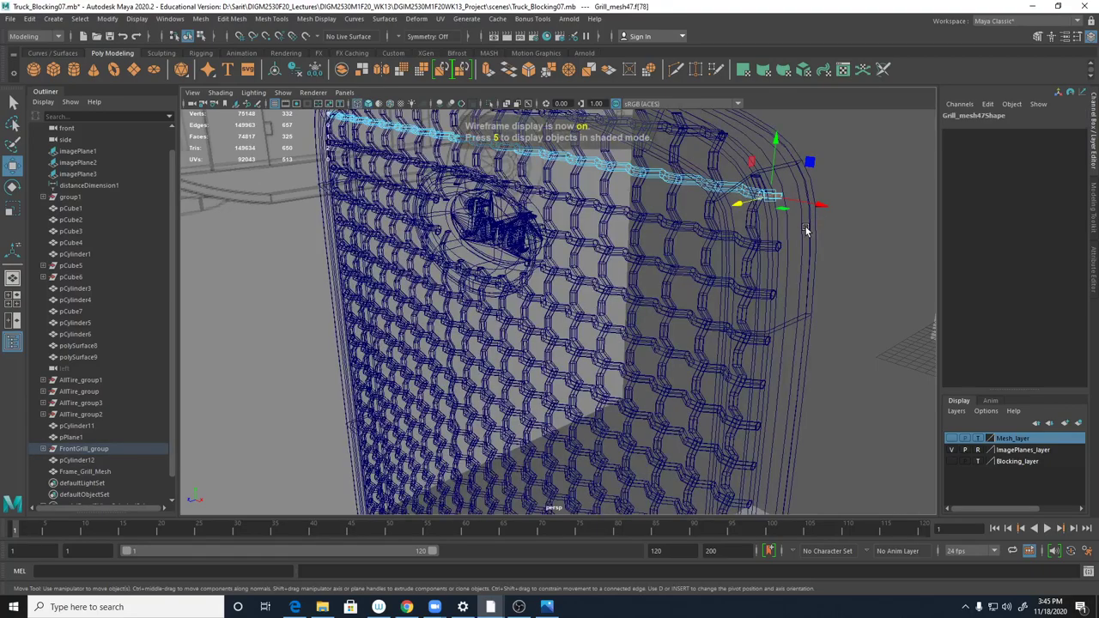
pyautogui.click(806, 215)
pyautogui.keyDown('alt'); pyautogui.moveTo(694, 193); pyautogui.dragTo(757, 174); pyautogui.keyUp('alt')
pyautogui.moveTo(757, 175); pyautogui.dragTo(799, 156, button='right')
# - Examine the whole front grille in wireframe, checking the bar ends along the frame
pyautogui.press('f')
pyautogui.click(688, 393)
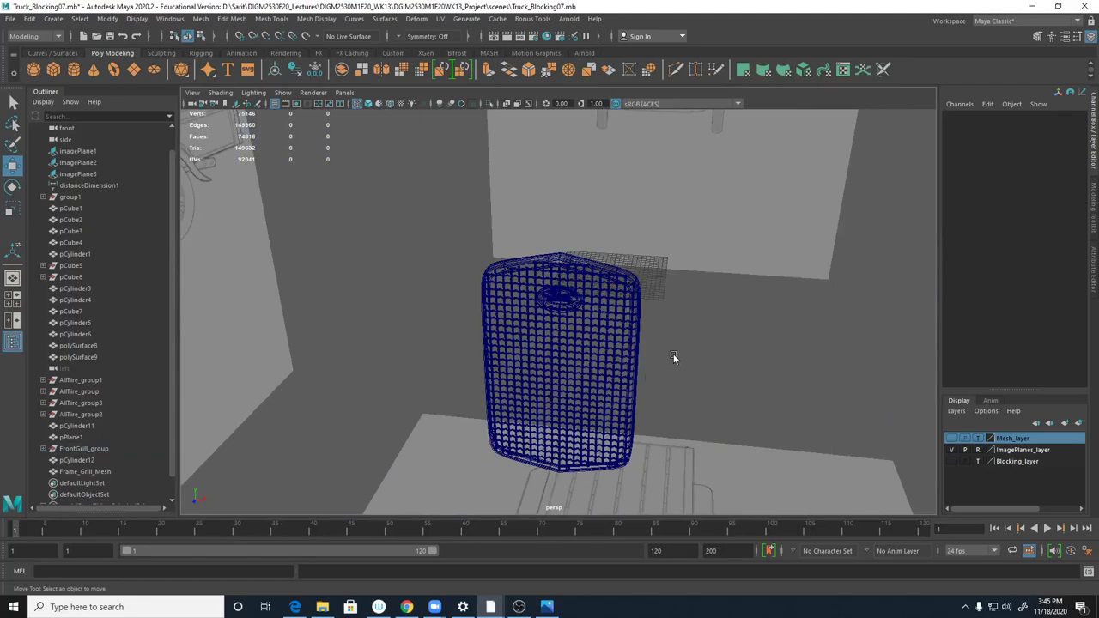
pyautogui.press('a')
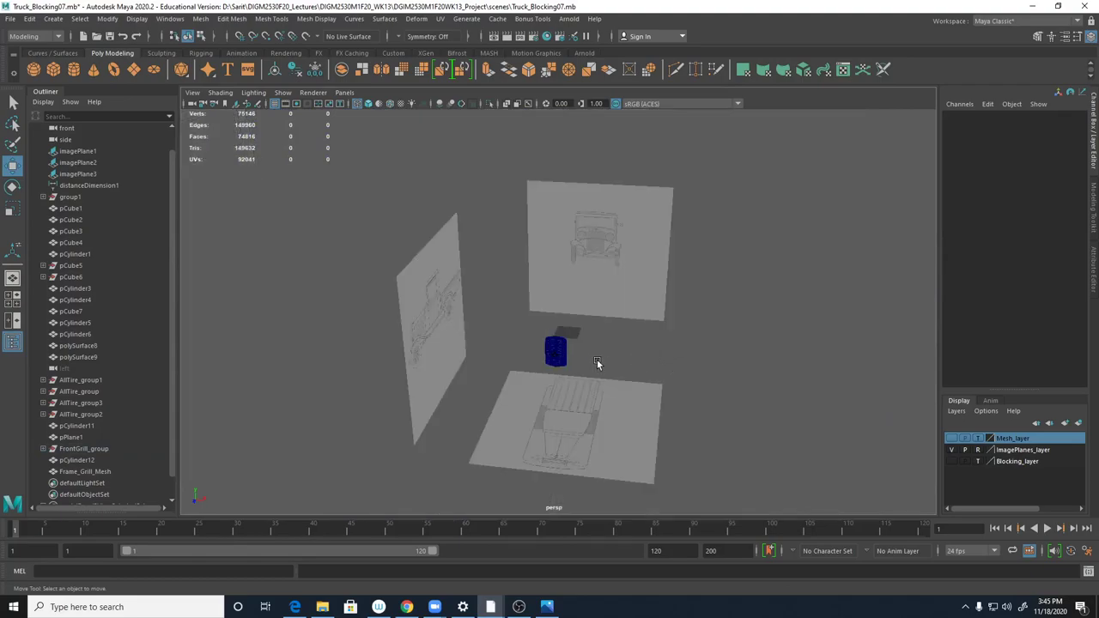
pyautogui.click(553, 355)
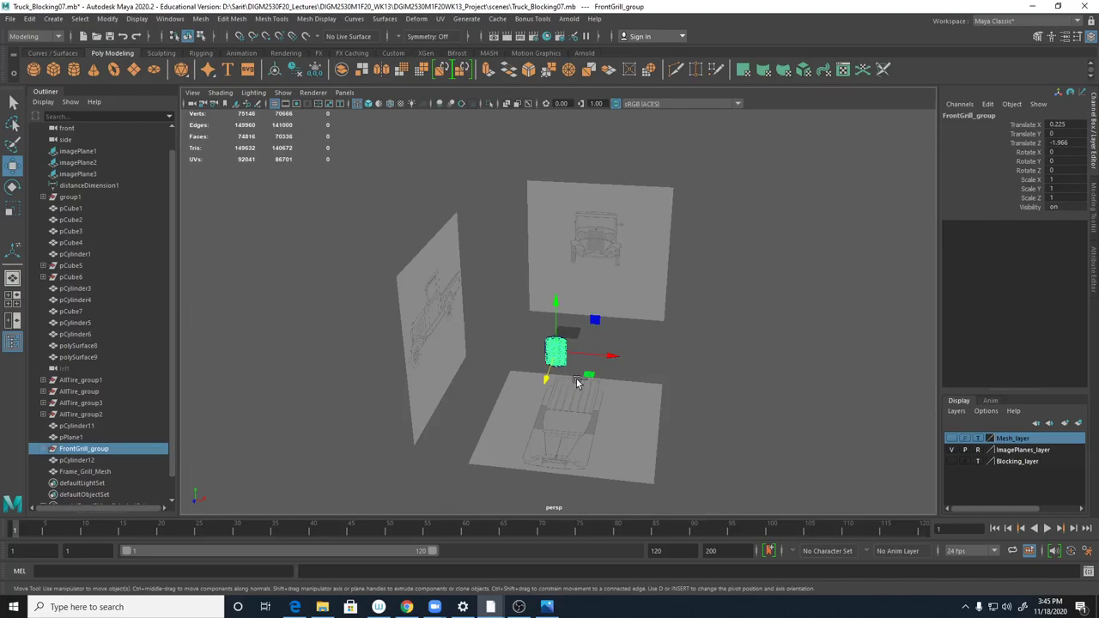
pyautogui.press('f')
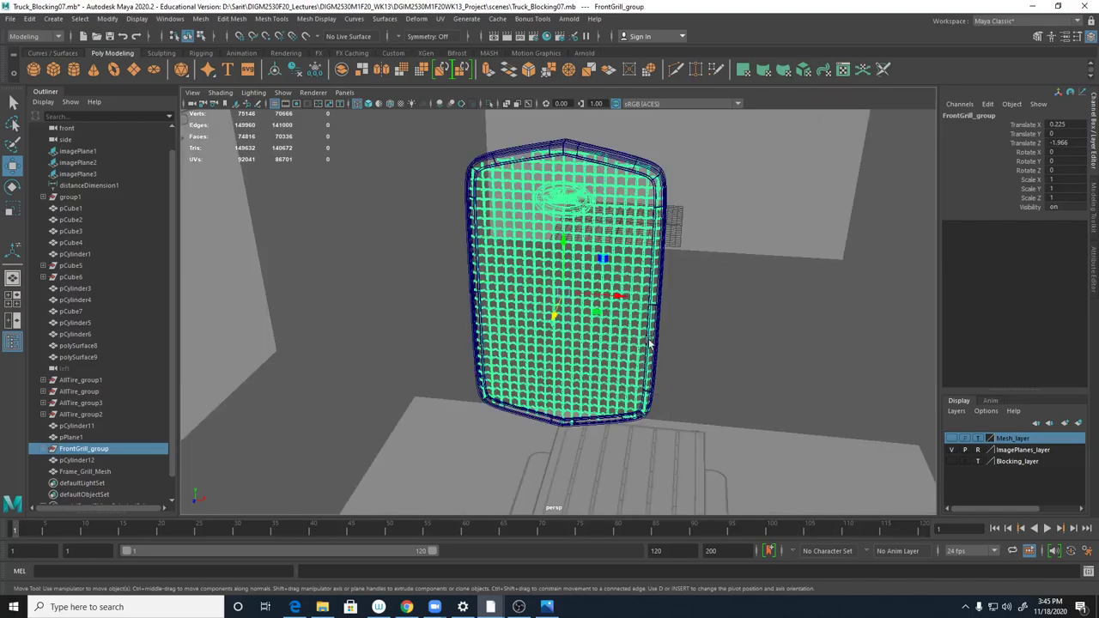
pyautogui.click(682, 353)
pyautogui.scroll(2, 750, 343)
pyautogui.keyDown('alt'); pyautogui.moveTo(751, 344); pyautogui.dragTo(533, 353); pyautogui.keyUp('alt')
pyautogui.keyDown('alt'); pyautogui.moveTo(533, 353); pyautogui.dragTo(674, 346, button='right'); pyautogui.keyUp('alt')
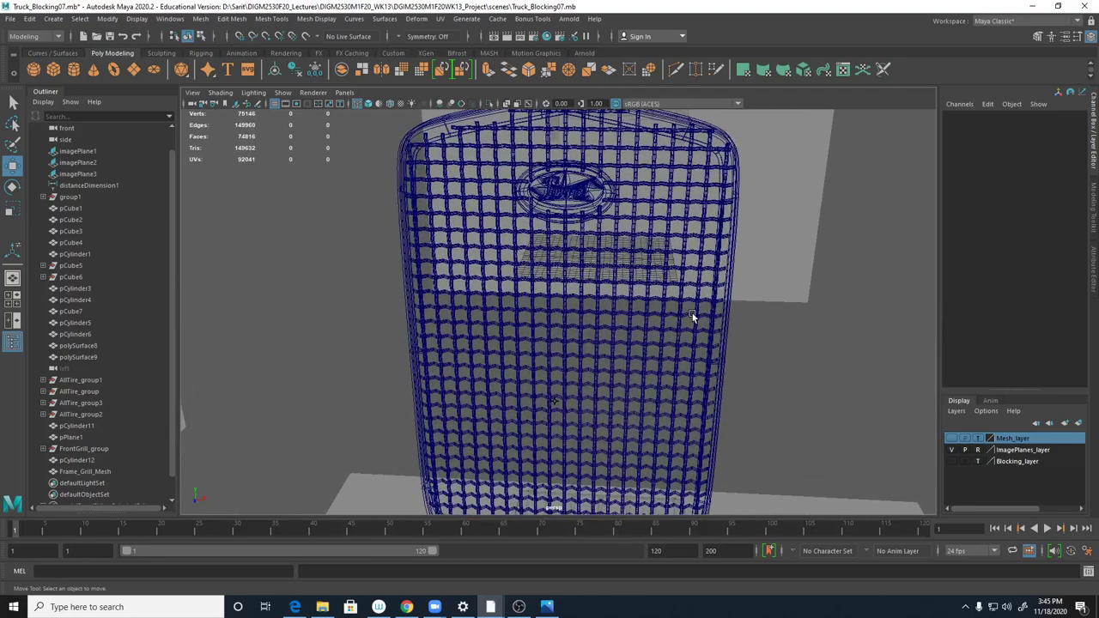
# - Return to shaded display and parent Frame_Grill_Mesh to FrontGrill_group
pyautogui.press('5')
pyautogui.moveTo(668, 253)
pyautogui.keyDown('alt'); pyautogui.mouseDown()
pyautogui.moveTo(589, 332)
pyautogui.moveTo(615, 392)
pyautogui.moveTo(668, 251)
pyautogui.mouseUp(); pyautogui.keyUp('alt')
pyautogui.click(669, 250)
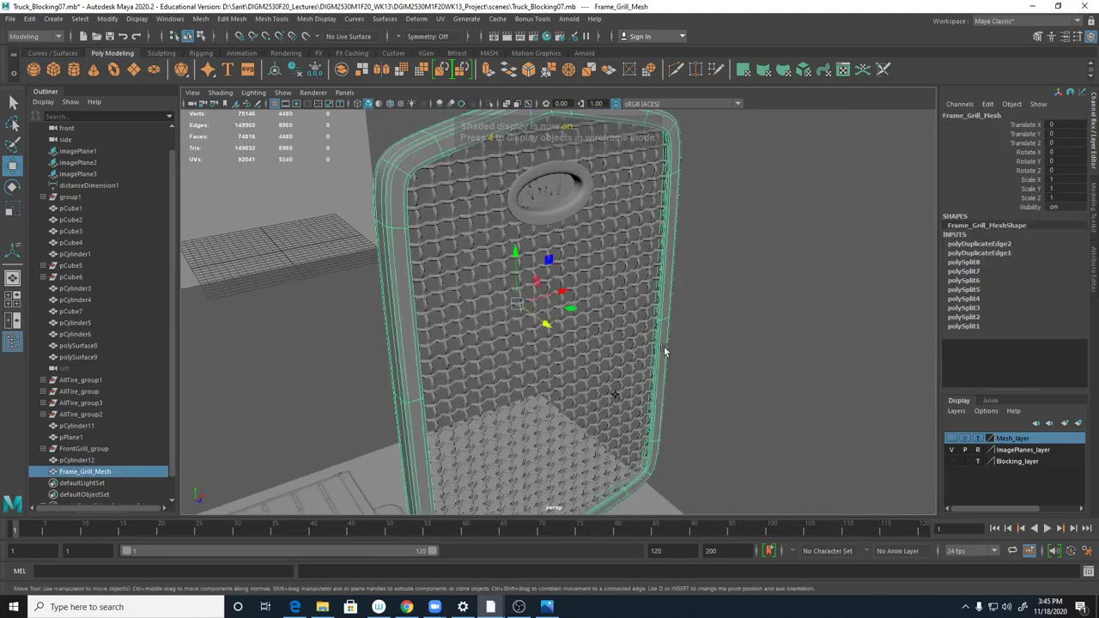
pyautogui.keyDown('shift'); pyautogui.click(615, 394); pyautogui.keyUp('shift')
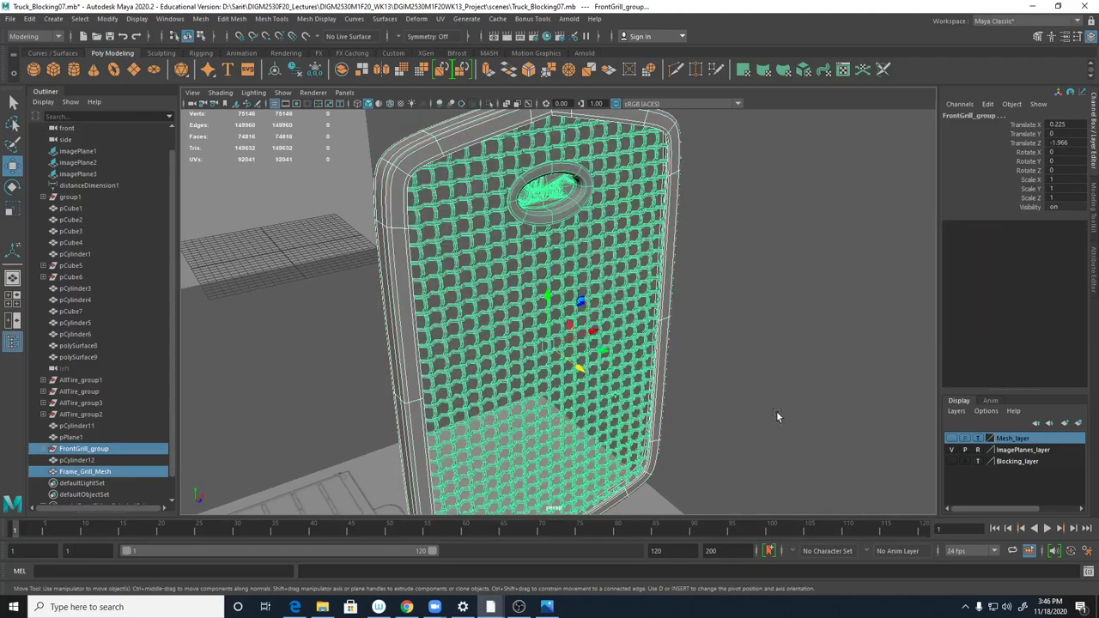
pyautogui.press('f')
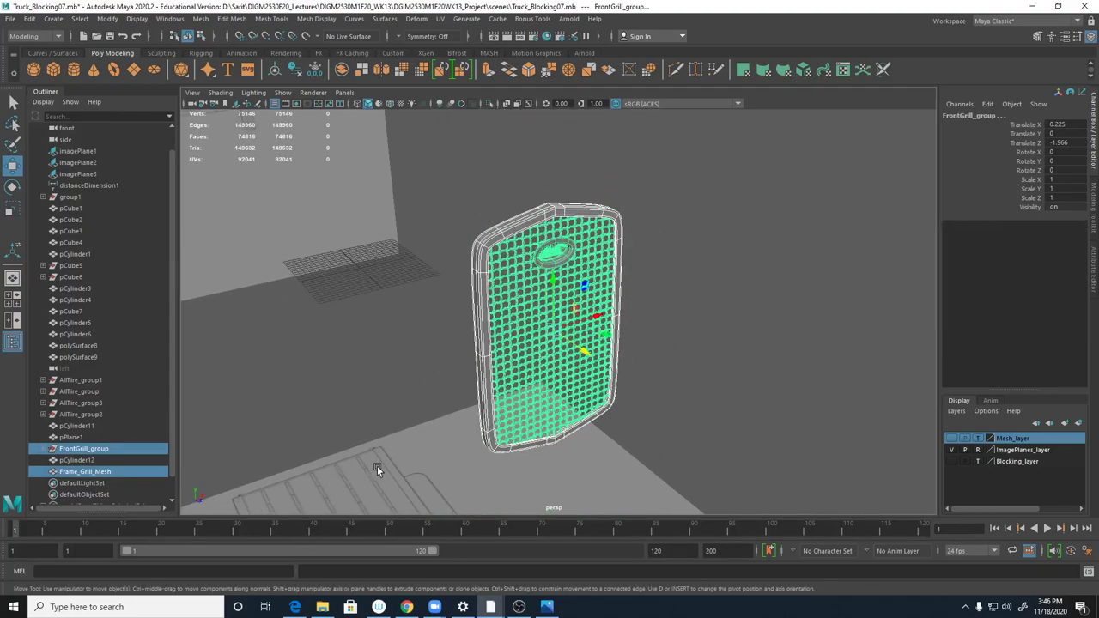
pyautogui.click(709, 335)
pyautogui.click(85, 450)
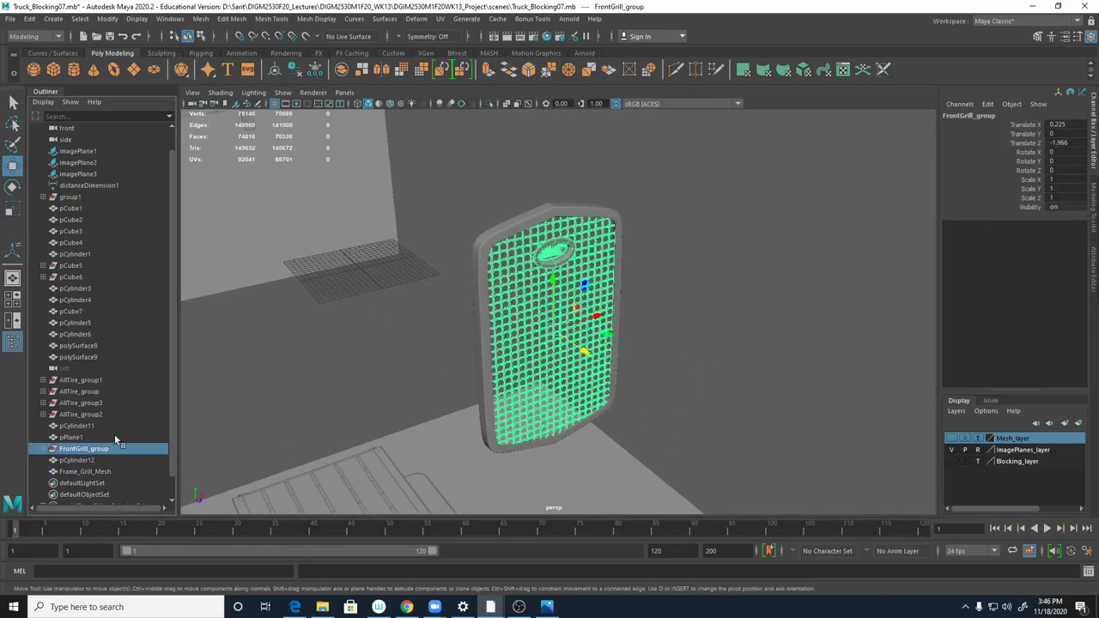
pyautogui.click(565, 213)
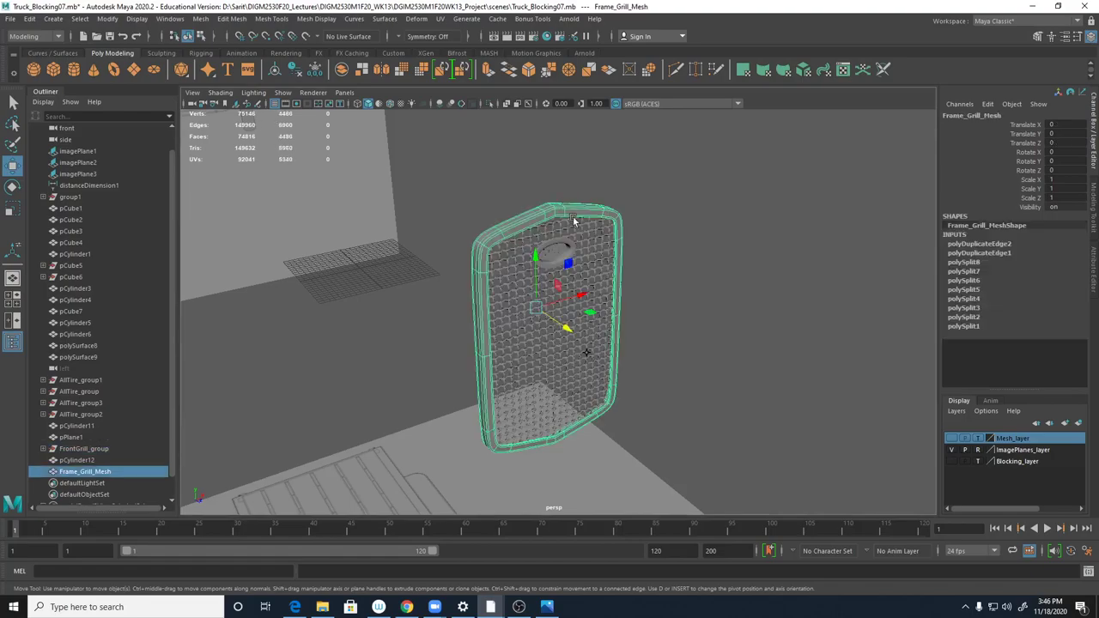
pyautogui.keyDown('alt'); pyautogui.moveTo(563, 387); pyautogui.dragTo(633, 381); pyautogui.keyUp('alt')
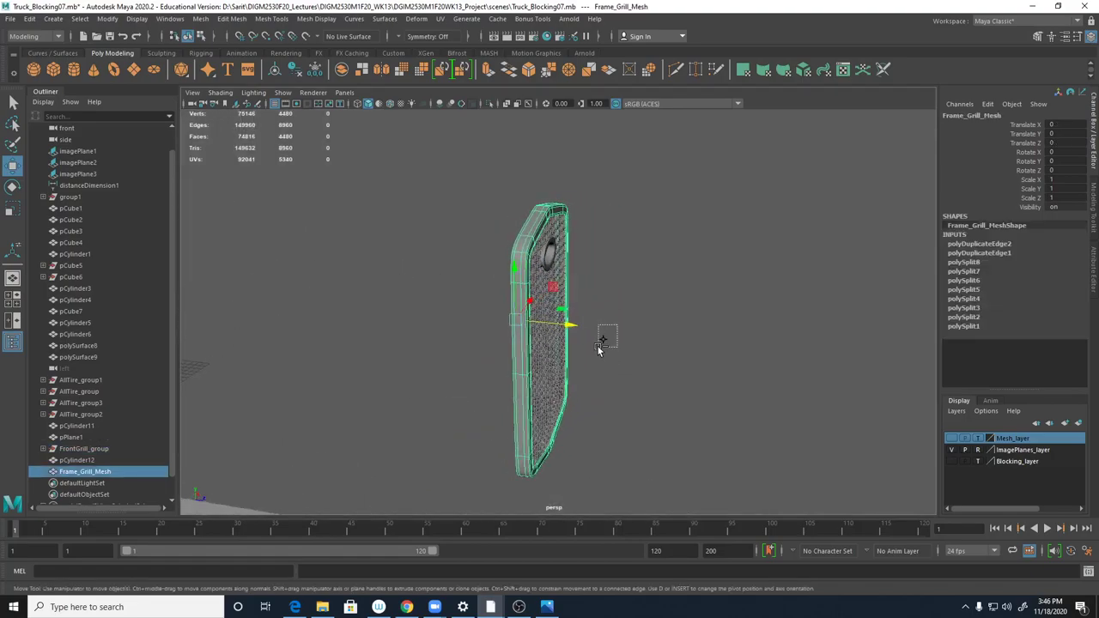
pyautogui.moveTo(597, 332); pyautogui.dragTo(618, 353)
pyautogui.hotkey('ctrl', 'z')
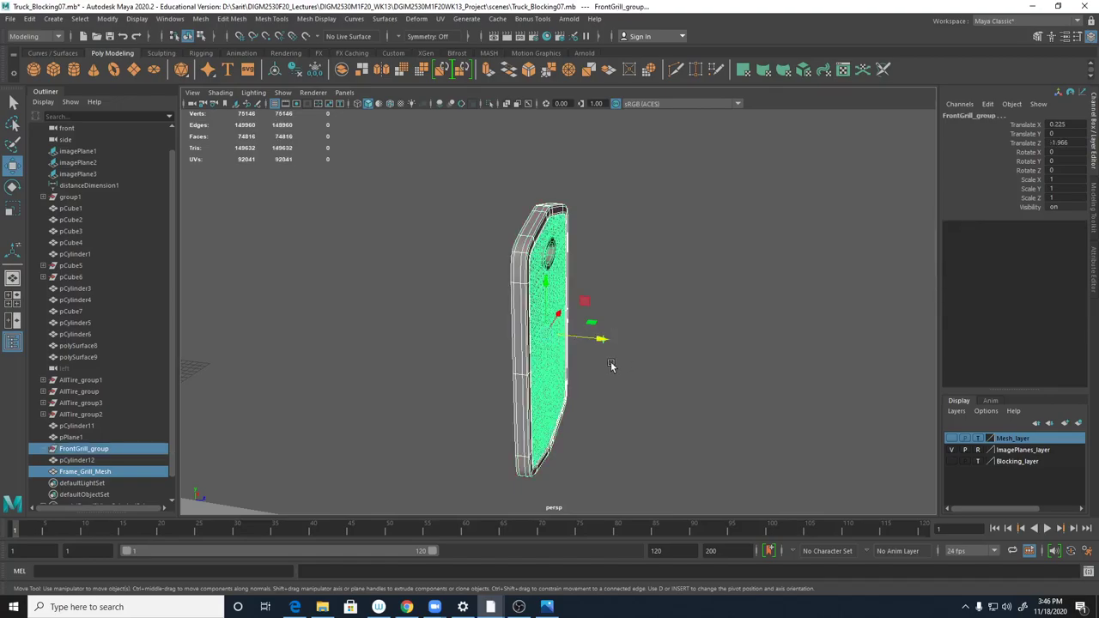
pyautogui.press('p')
pyautogui.press('Up')
pyautogui.keyDown('alt'); pyautogui.moveTo(612, 391); pyautogui.dragTo(574, 384); pyautogui.keyUp('alt')
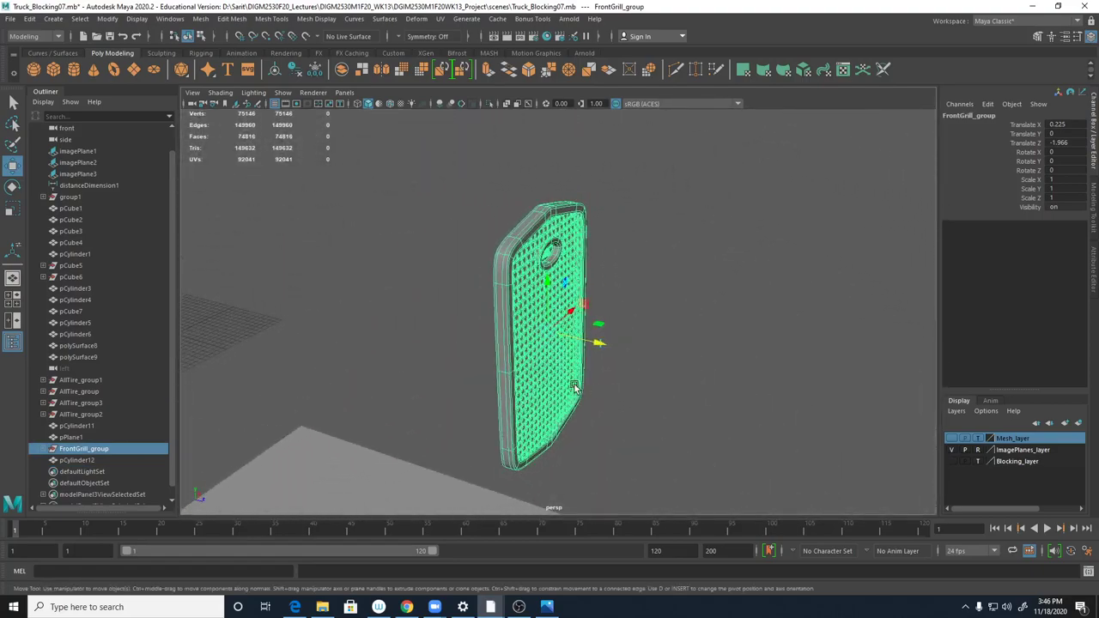
pyautogui.keyDown('alt'); pyautogui.moveTo(574, 384); pyautogui.dragTo(715, 297, button='right'); pyautogui.keyUp('alt')
pyautogui.click(715, 298)
# - Examine the lettering of Grill_Emblem_mesh up close
pyautogui.keyDown('alt'); pyautogui.moveTo(715, 297); pyautogui.dragTo(543, 316); pyautogui.keyUp('alt')
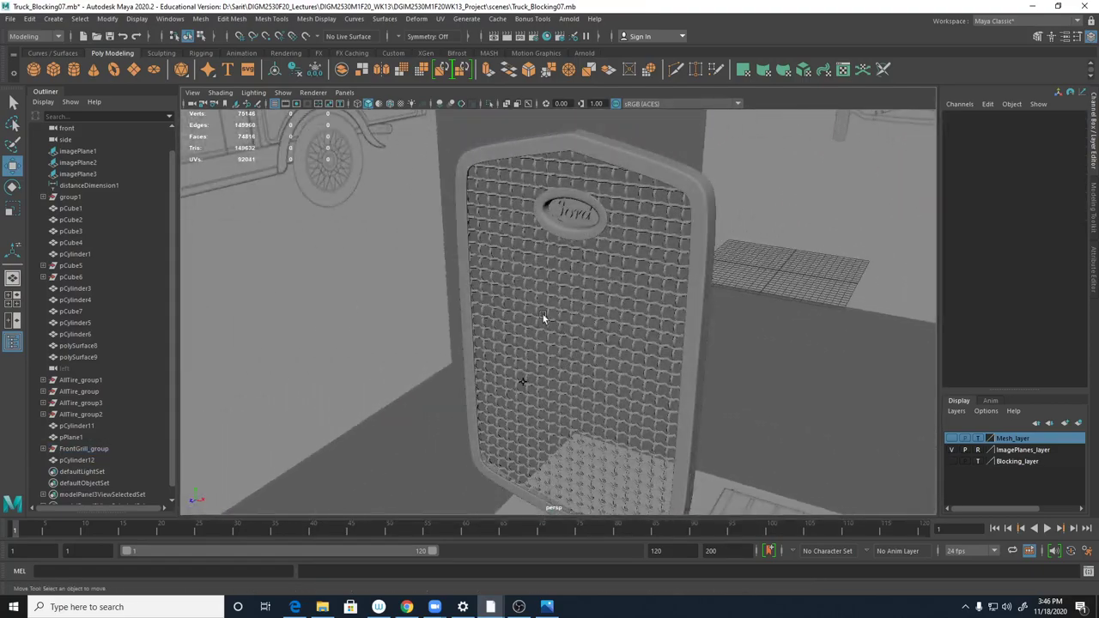
pyautogui.keyDown('alt'); pyautogui.moveTo(543, 316); pyautogui.dragTo(666, 250, button='right'); pyautogui.keyUp('alt')
pyautogui.keyDown('alt'); pyautogui.moveTo(666, 250); pyautogui.dragTo(567, 381); pyautogui.keyUp('alt')
pyautogui.keyDown('alt'); pyautogui.moveTo(567, 381); pyautogui.dragTo(947, 360, button='right'); pyautogui.keyUp('alt')
pyautogui.keyDown('alt'); pyautogui.moveTo(947, 364); pyautogui.dragTo(736, 361); pyautogui.keyUp('alt')
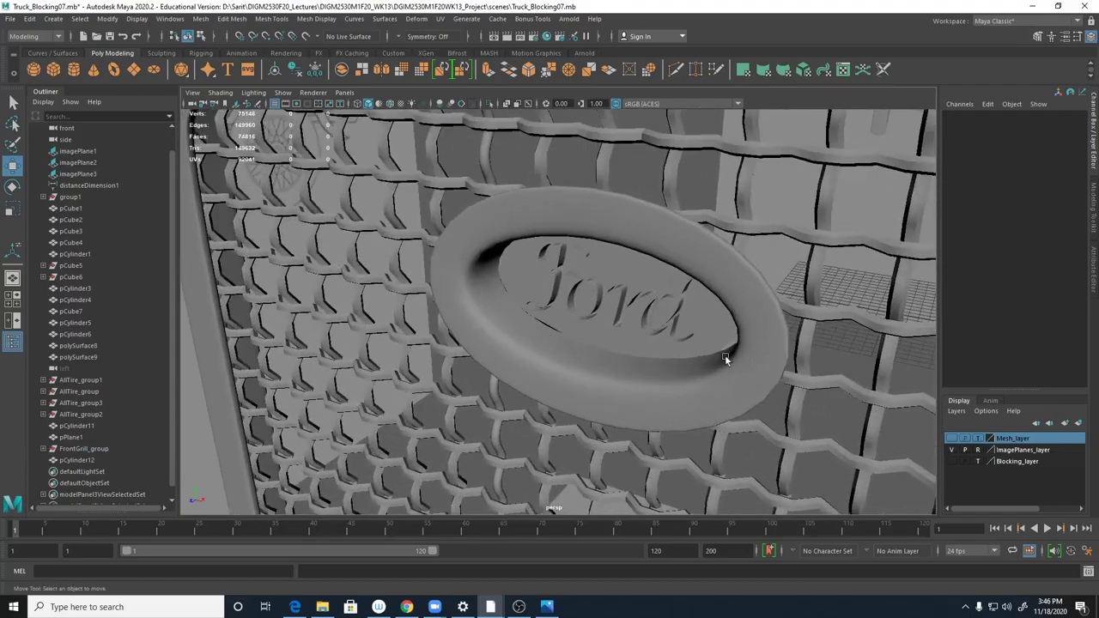
pyautogui.click(695, 308)
pyautogui.keyDown('alt'); pyautogui.moveTo(695, 308); pyautogui.dragTo(708, 284); pyautogui.keyUp('alt')
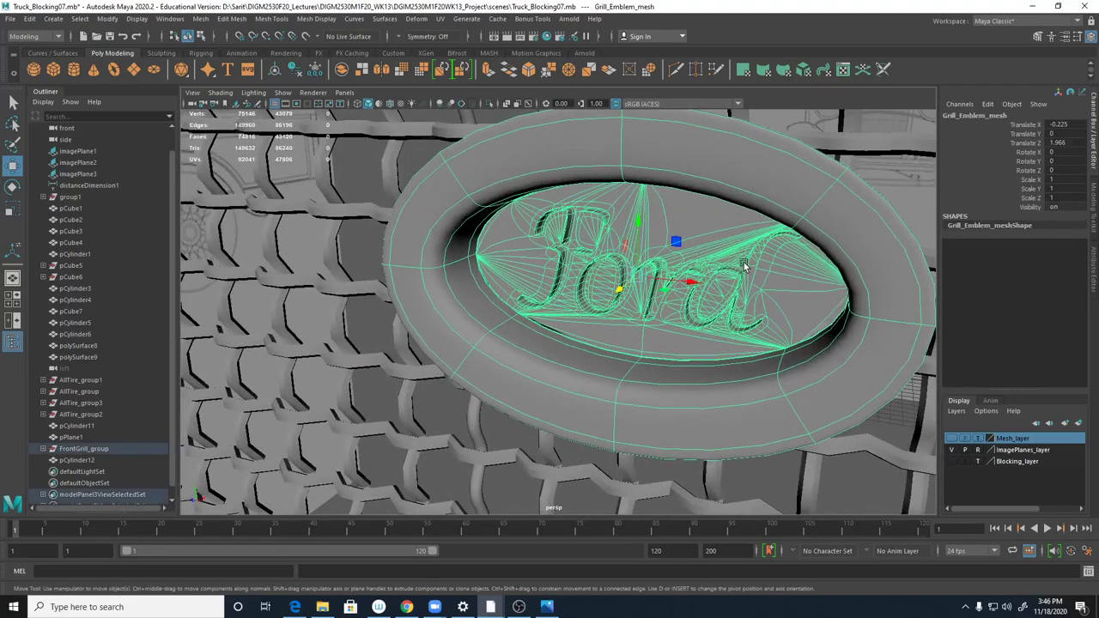
pyautogui.keyDown('alt'); pyautogui.moveTo(722, 268); pyautogui.dragTo(618, 402, button='right'); pyautogui.keyUp('alt')
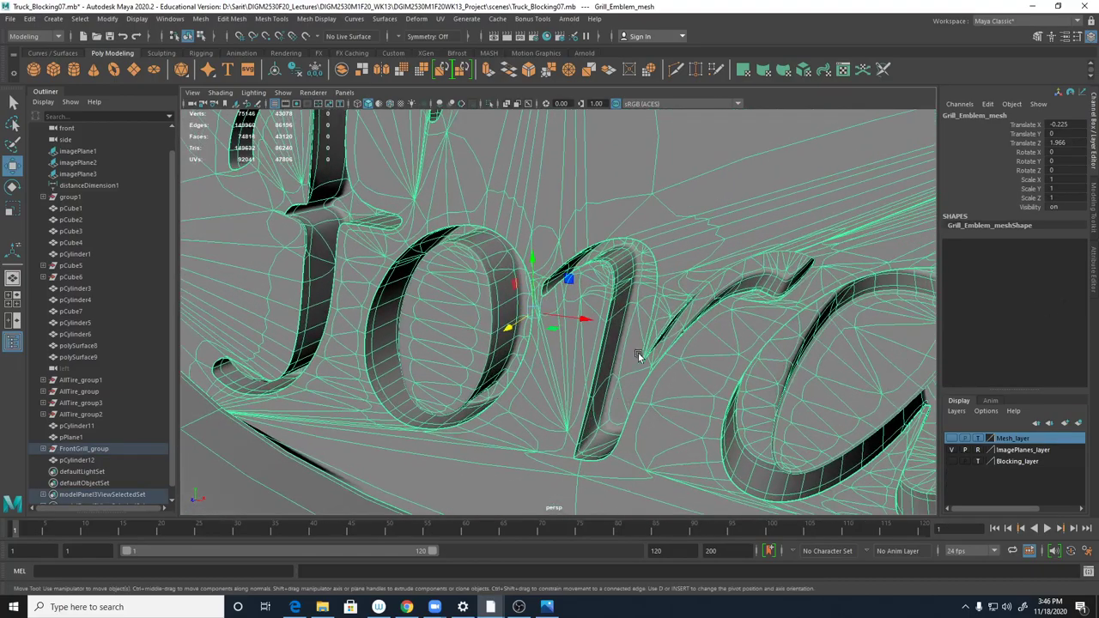
# - Compare the emblem lettering's faces with smooth preview off and on, and return to object selection
pyautogui.press('1')
pyautogui.moveTo(672, 237); pyautogui.dragTo(672, 269, button='right')
pyautogui.click(680, 268)
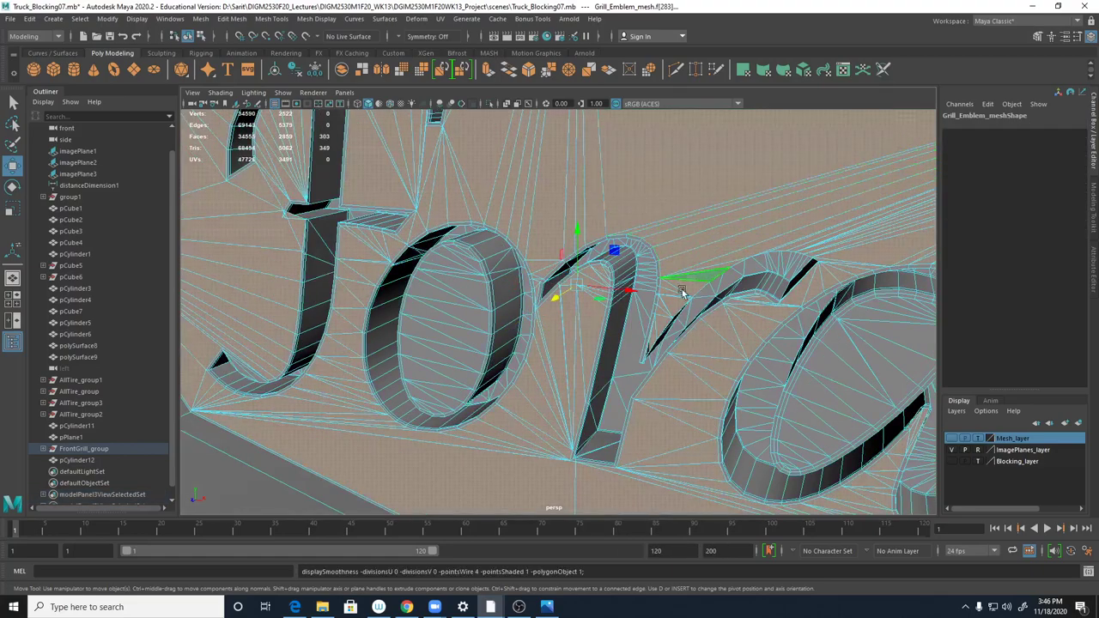
pyautogui.press('3')
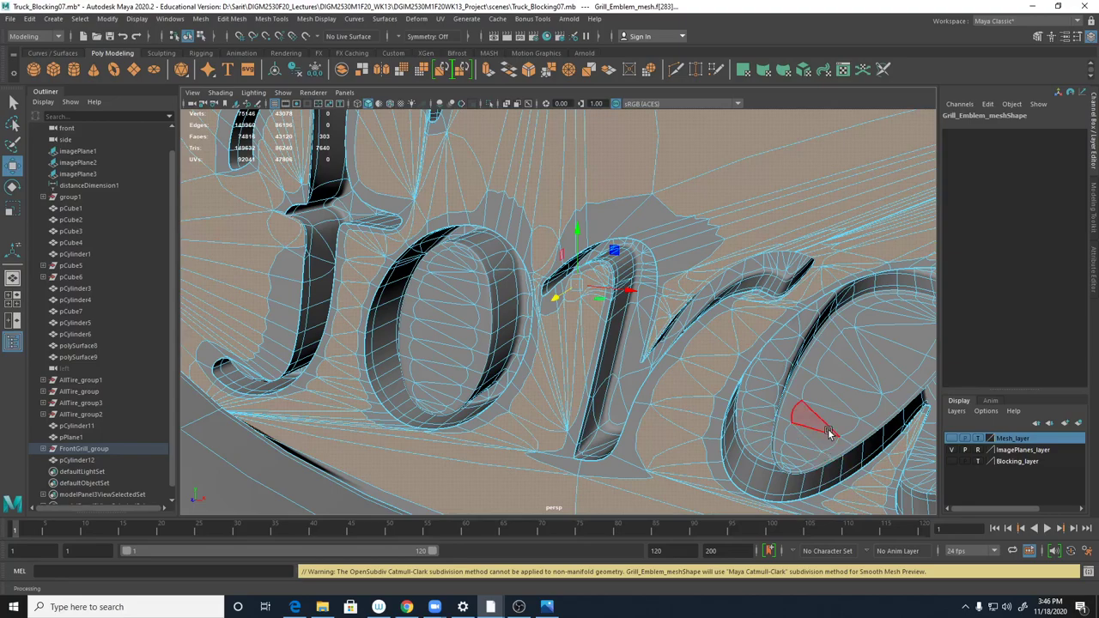
pyautogui.moveTo(700, 196)
pyautogui.mouseDown(button='right')
pyautogui.moveTo(731, 190)
pyautogui.moveTo(706, 203)
pyautogui.mouseUp(button='right')
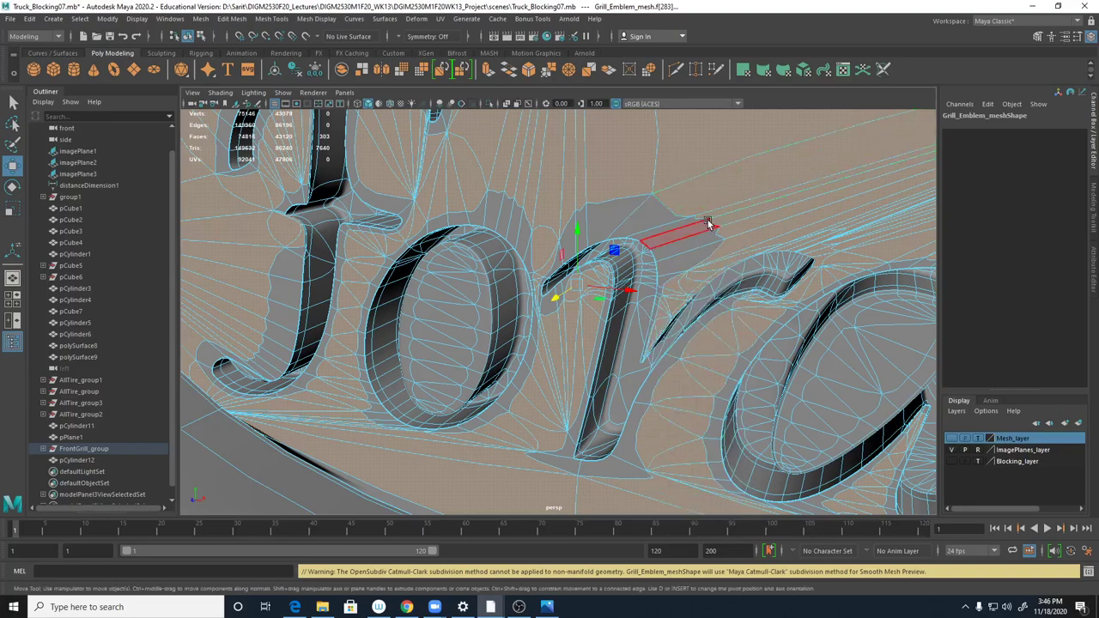
pyautogui.press('F8')
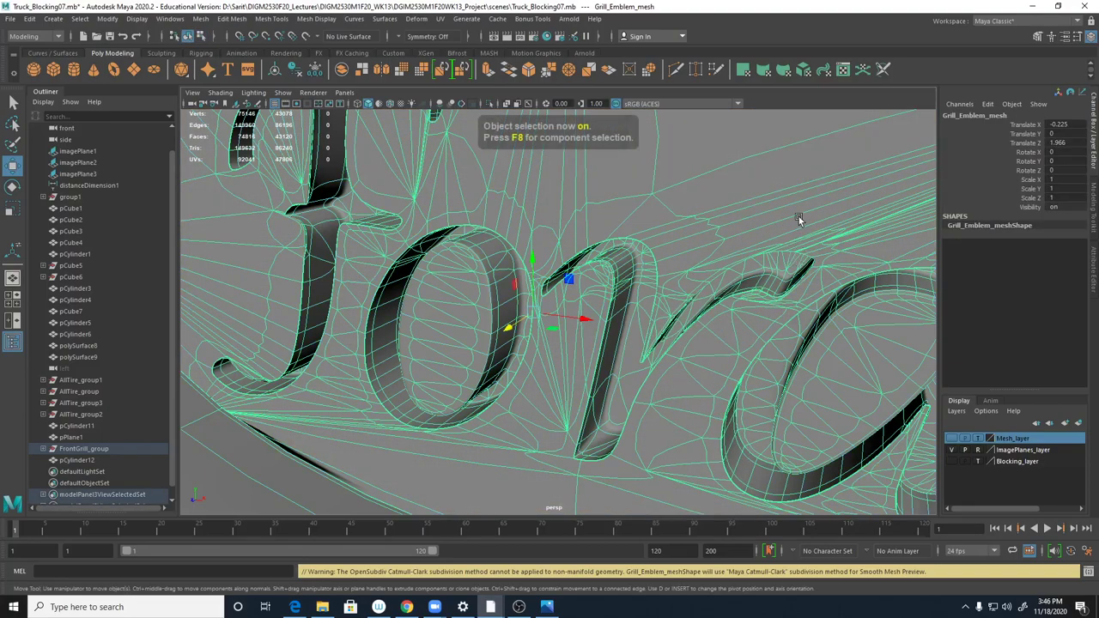
# - Look over the emblem ring and the surrounding grille mesh from several angles
pyautogui.keyDown('alt'); pyautogui.moveTo(813, 223); pyautogui.dragTo(491, 206, button='right'); pyautogui.keyUp('alt')
pyautogui.keyDown('alt'); pyautogui.moveTo(738, 243); pyautogui.dragTo(582, 233, button='right'); pyautogui.keyUp('alt')
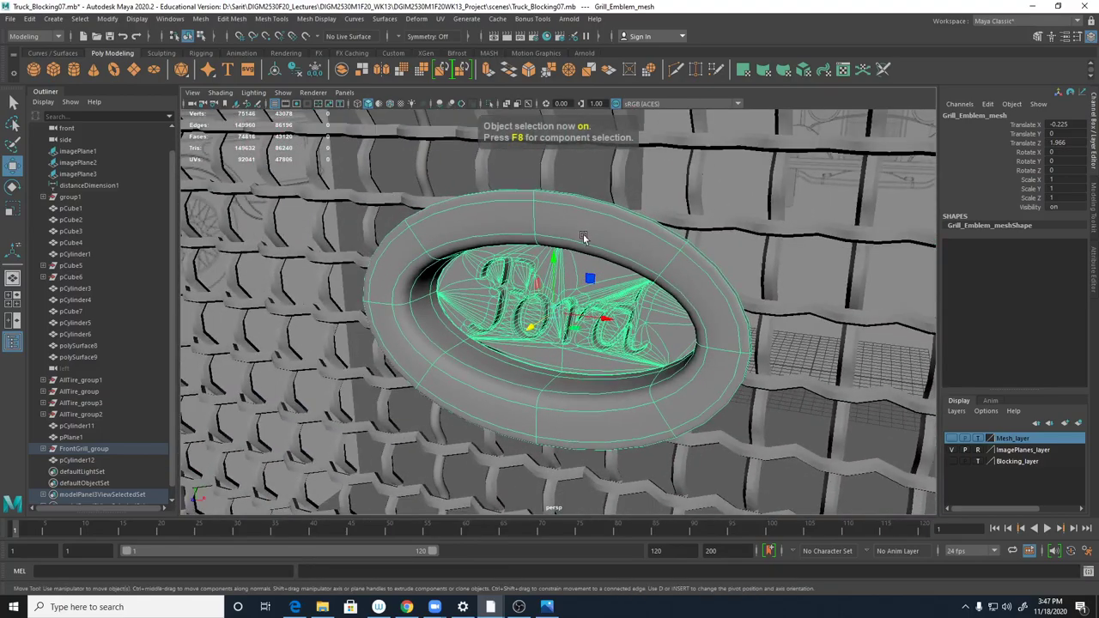
pyautogui.keyDown('alt'); pyautogui.moveTo(657, 286); pyautogui.dragTo(689, 276); pyautogui.keyUp('alt')
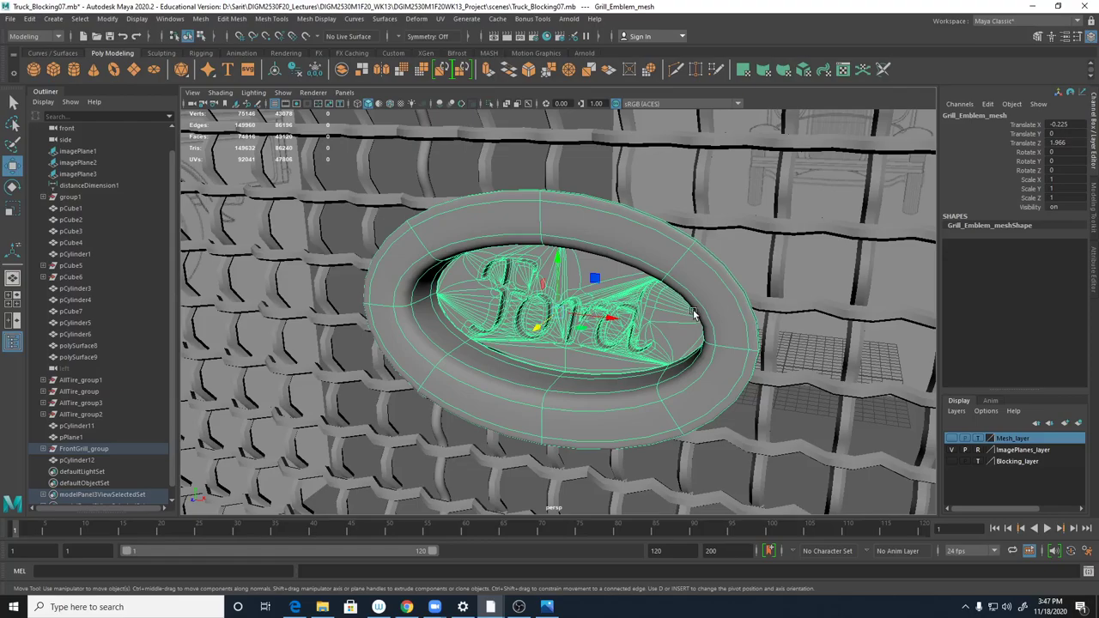
pyautogui.keyDown('alt'); pyautogui.moveTo(694, 312); pyautogui.dragTo(787, 242); pyautogui.keyUp('alt')
pyautogui.click(846, 302)
pyautogui.keyDown('alt'); pyautogui.moveTo(846, 303); pyautogui.dragTo(778, 363, button='right'); pyautogui.keyUp('alt')
pyautogui.keyDown('alt'); pyautogui.moveTo(779, 364); pyautogui.dragTo(757, 392); pyautogui.keyUp('alt')
pyautogui.keyDown('alt'); pyautogui.moveTo(757, 392); pyautogui.dragTo(811, 286, button='middle'); pyautogui.keyUp('alt')
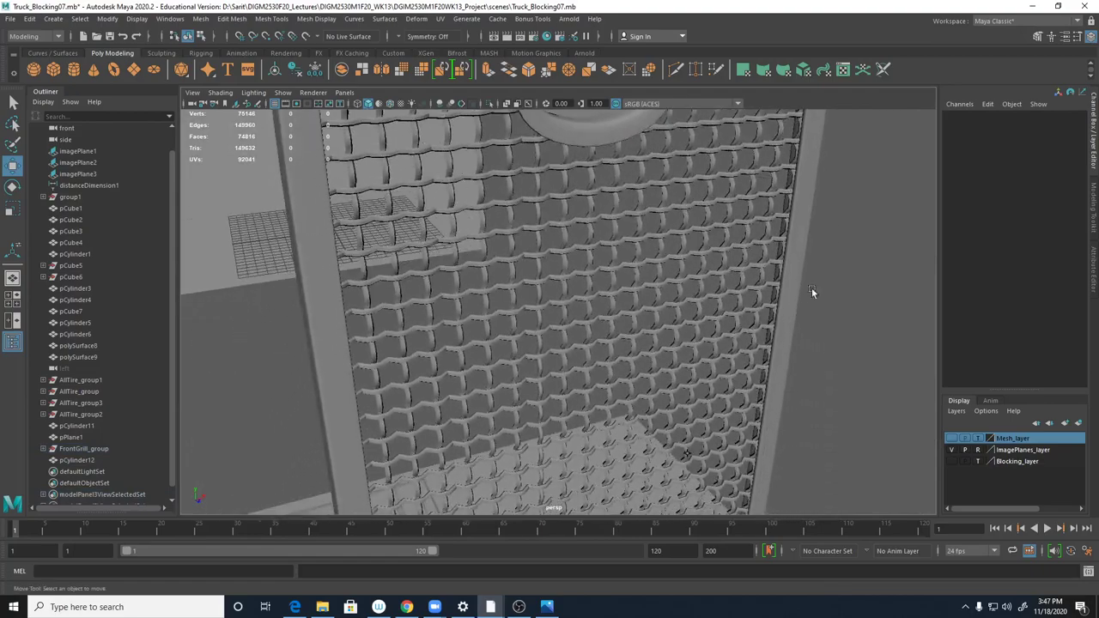
# - Turn on smooth mesh preview for the whole FrontGrill_group and view the emblem area
pyautogui.keyDown('alt'); pyautogui.moveTo(811, 286); pyautogui.dragTo(603, 361, button='right'); pyautogui.keyUp('alt')
pyautogui.click(600, 355)
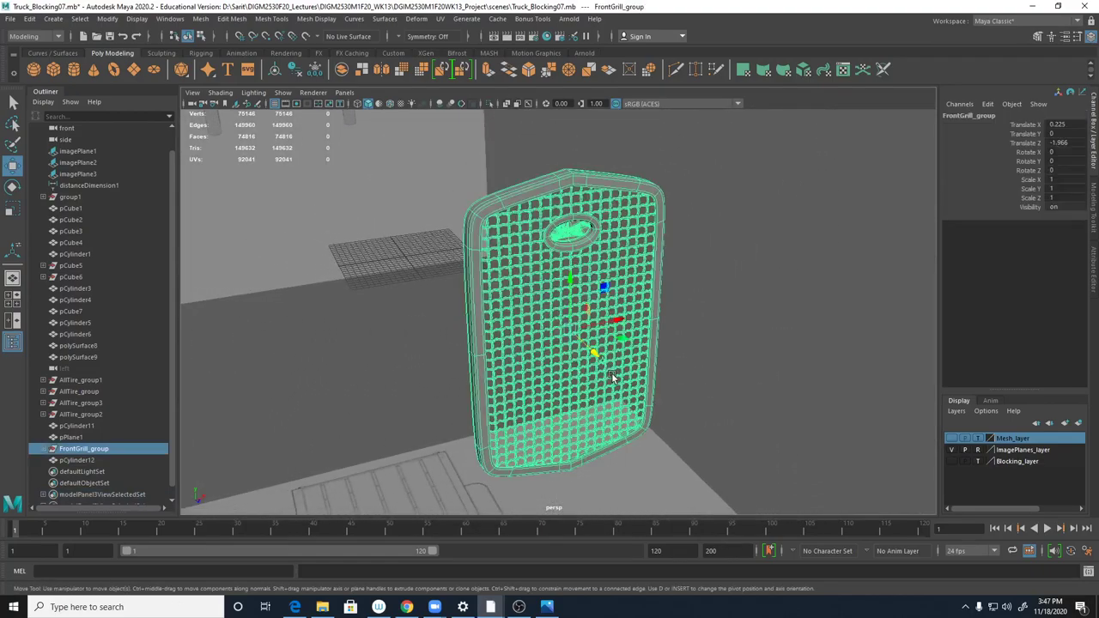
pyautogui.click(712, 289)
pyautogui.keyDown('alt'); pyautogui.moveTo(724, 346); pyautogui.dragTo(625, 354); pyautogui.keyUp('alt')
pyautogui.scroll(10, 625, 349)
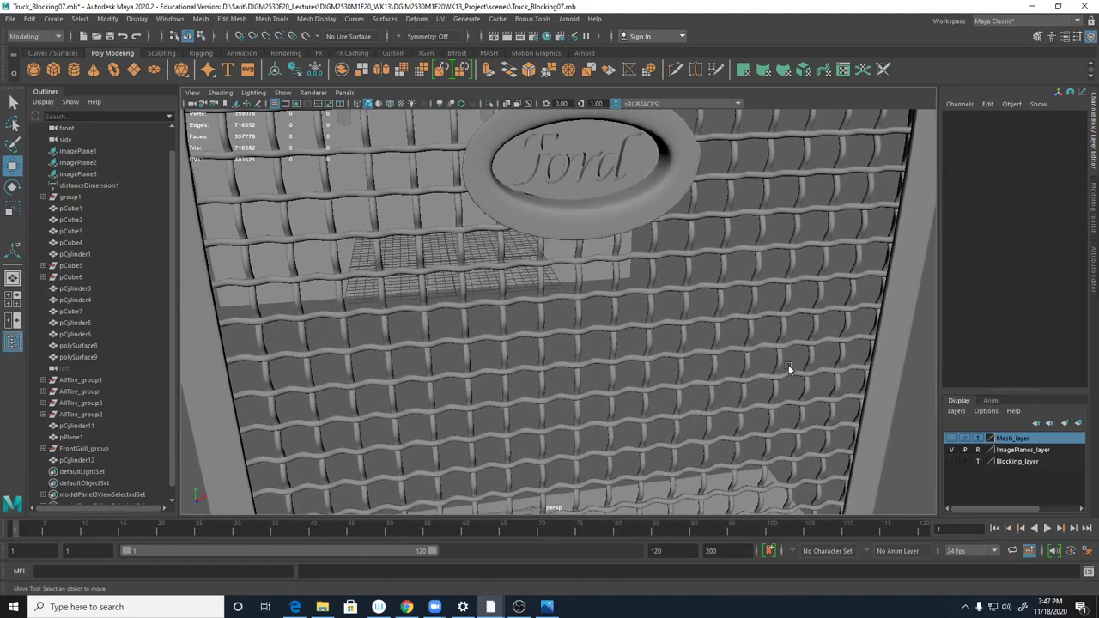
pyautogui.keyDown('alt'); pyautogui.moveTo(785, 363); pyautogui.dragTo(763, 447, button='middle'); pyautogui.keyUp('alt')
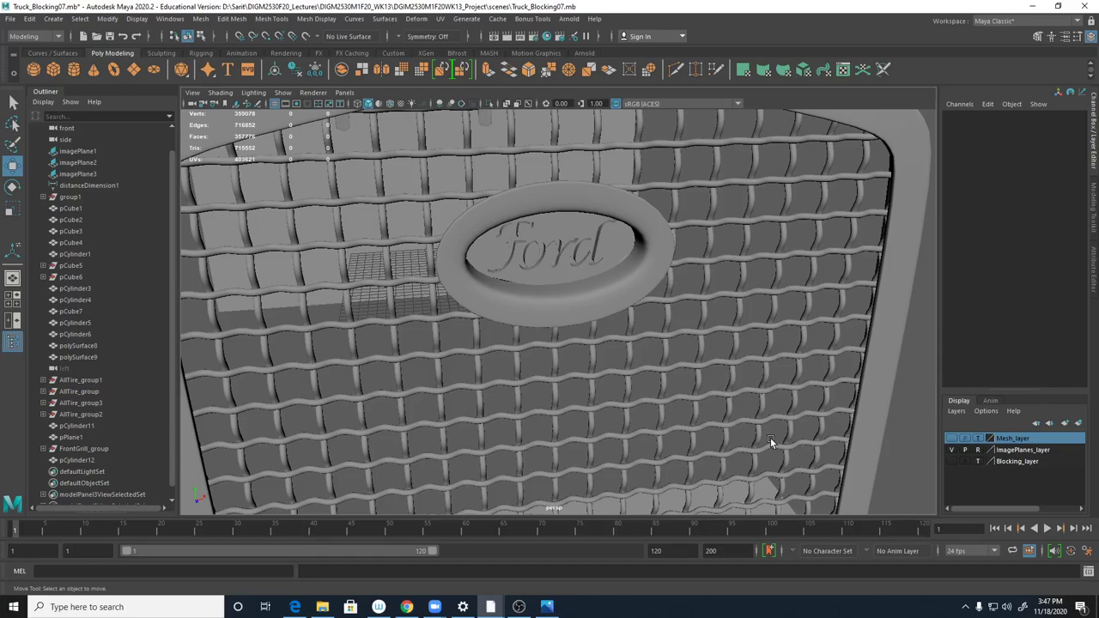
# - Save the scene Truck_Blocking07.mb, continuing past the student version notice
pyautogui.press('q')
pyautogui.hotkey('ctrl', 's')
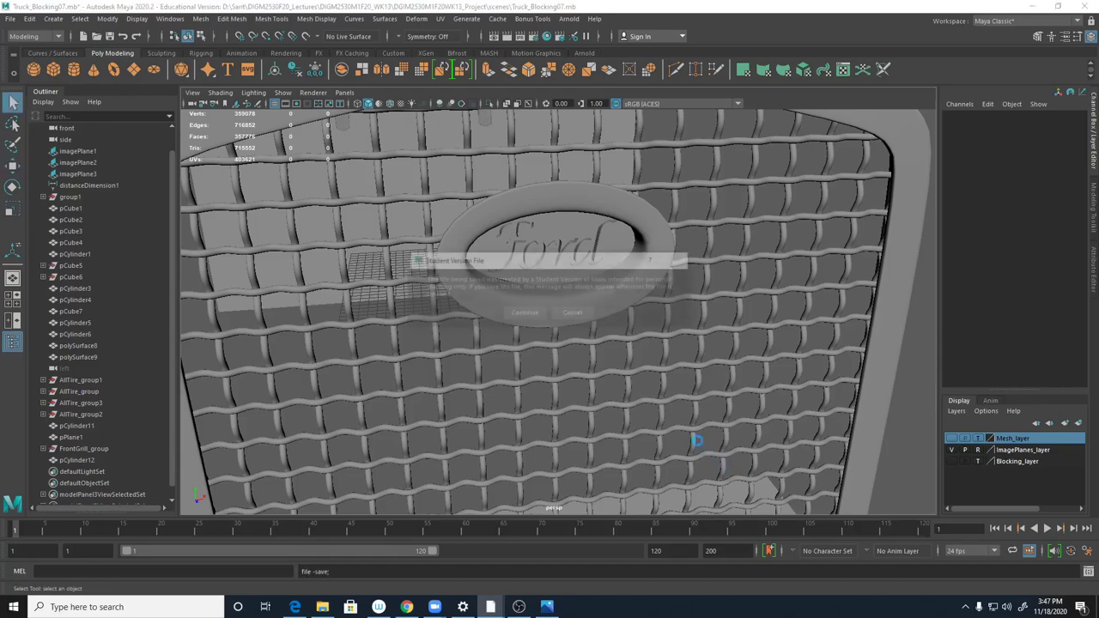
pyautogui.click(525, 314)
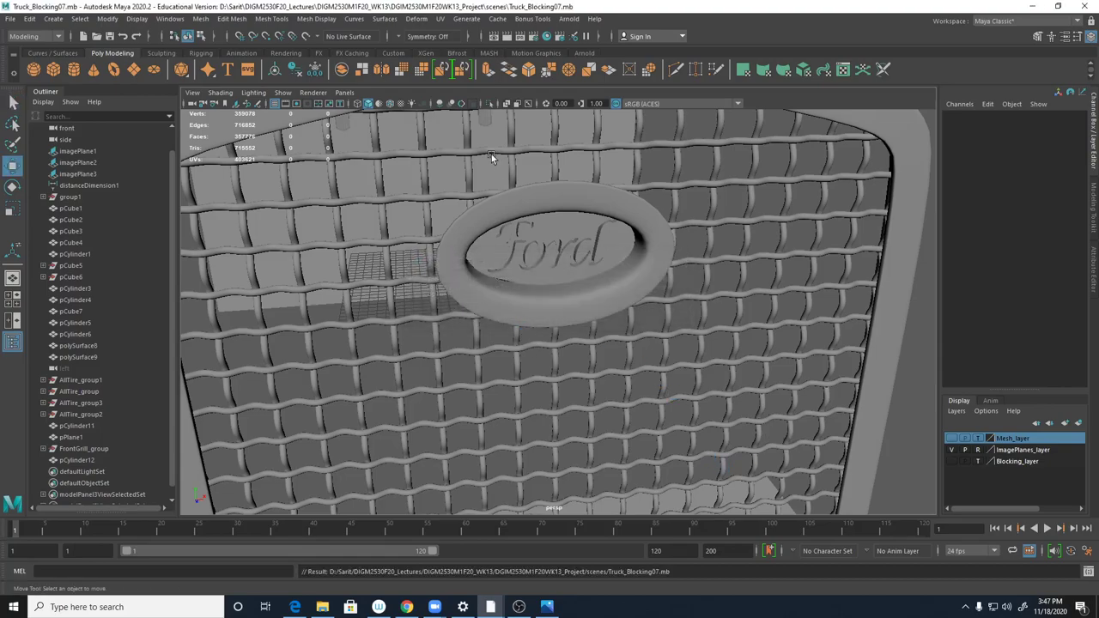
# - Turn on wireframe over the shaded view and look over the edges of the entire front grille
pyautogui.click(390, 104)
pyautogui.scroll(-5, 409, 326)
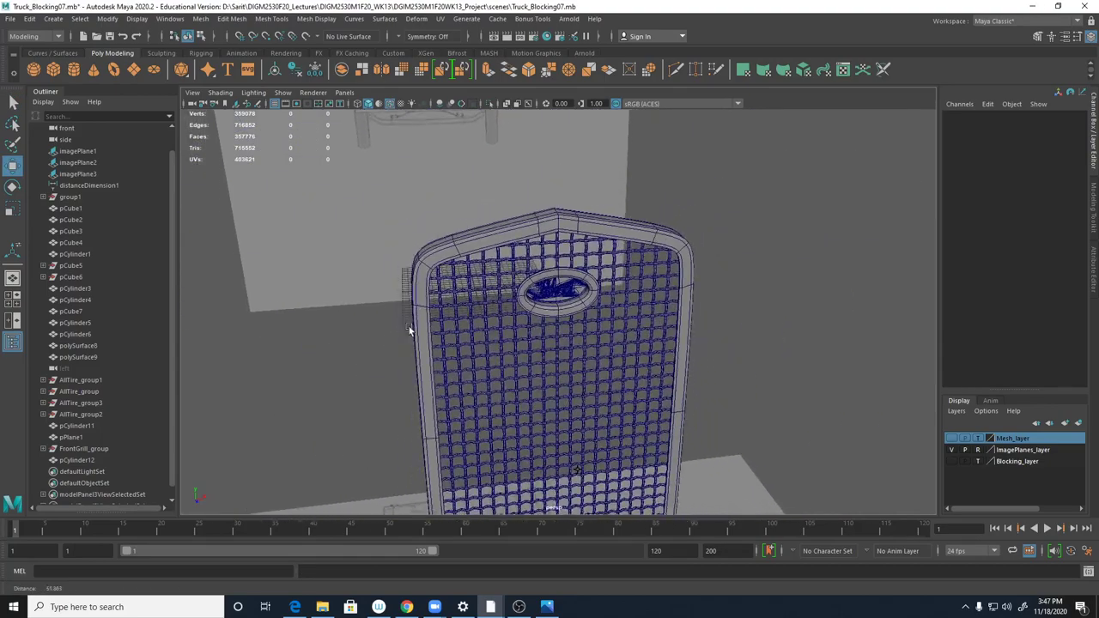
pyautogui.keyDown('alt'); pyautogui.moveTo(713, 436); pyautogui.dragTo(667, 365); pyautogui.keyUp('alt')
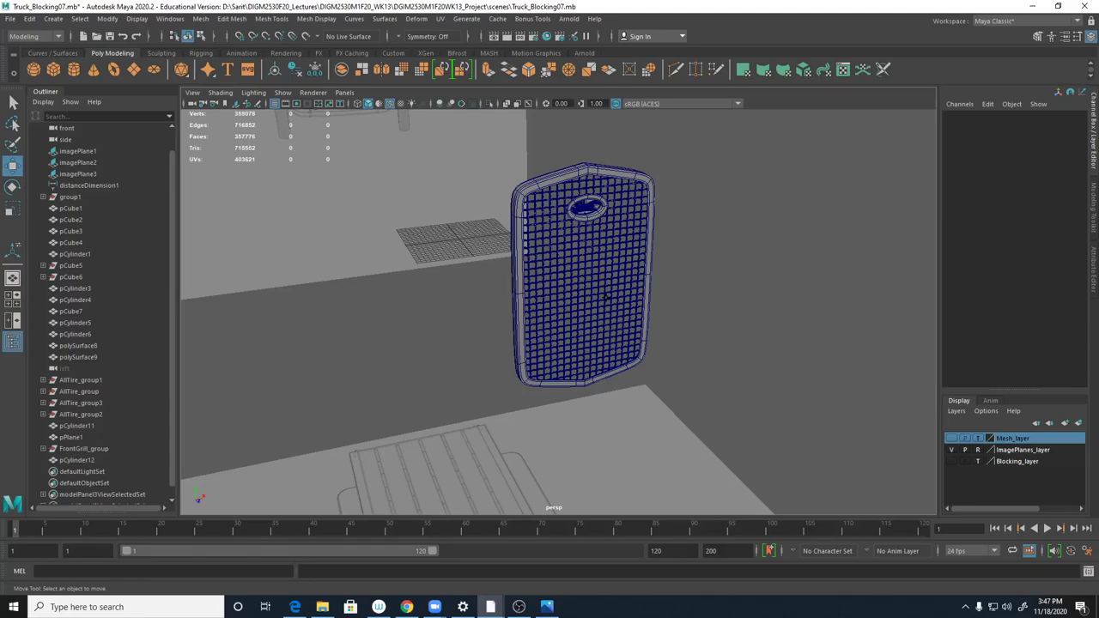
# - Switch to the Photos app, examine the grille and emblem in the 1931 Ford Model A pickup reference photos, and move the window aside
pyautogui.hotkey('alt', 'Tab')
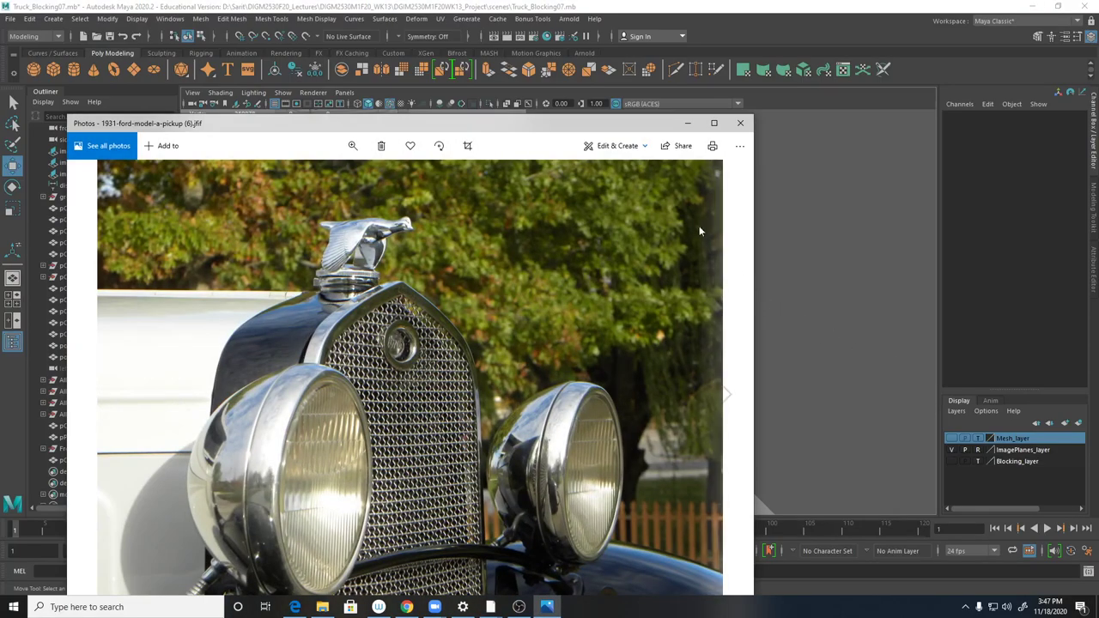
pyautogui.moveTo(558, 125); pyautogui.dragTo(1098, 225)
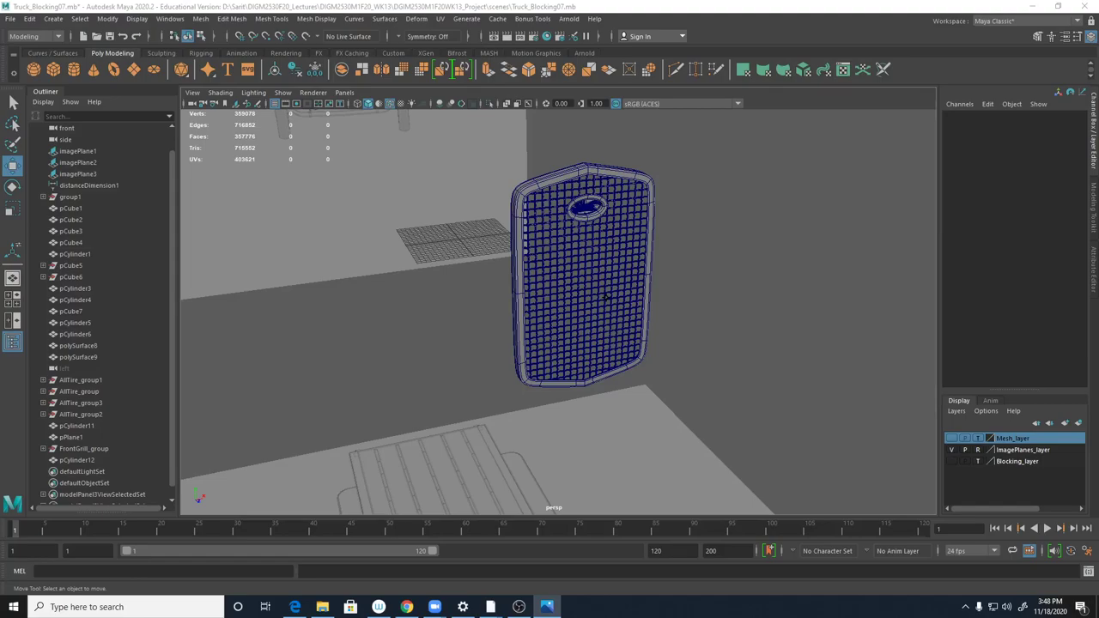
pyautogui.moveTo(1098, 61); pyautogui.dragTo(887, 63)
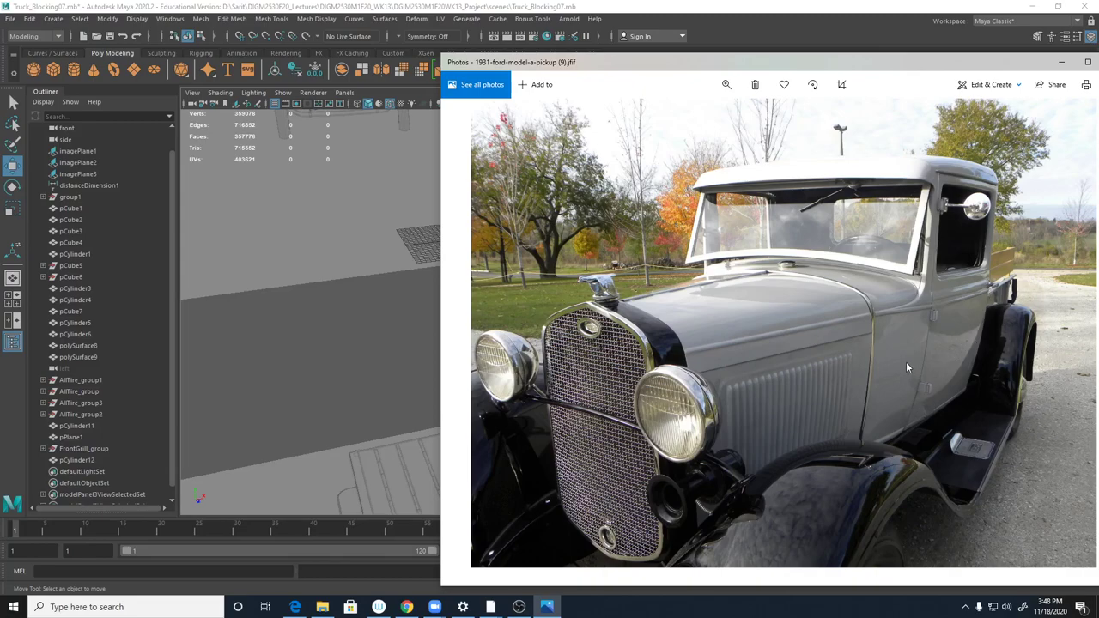
pyautogui.moveTo(866, 65); pyautogui.dragTo(1098, 67)
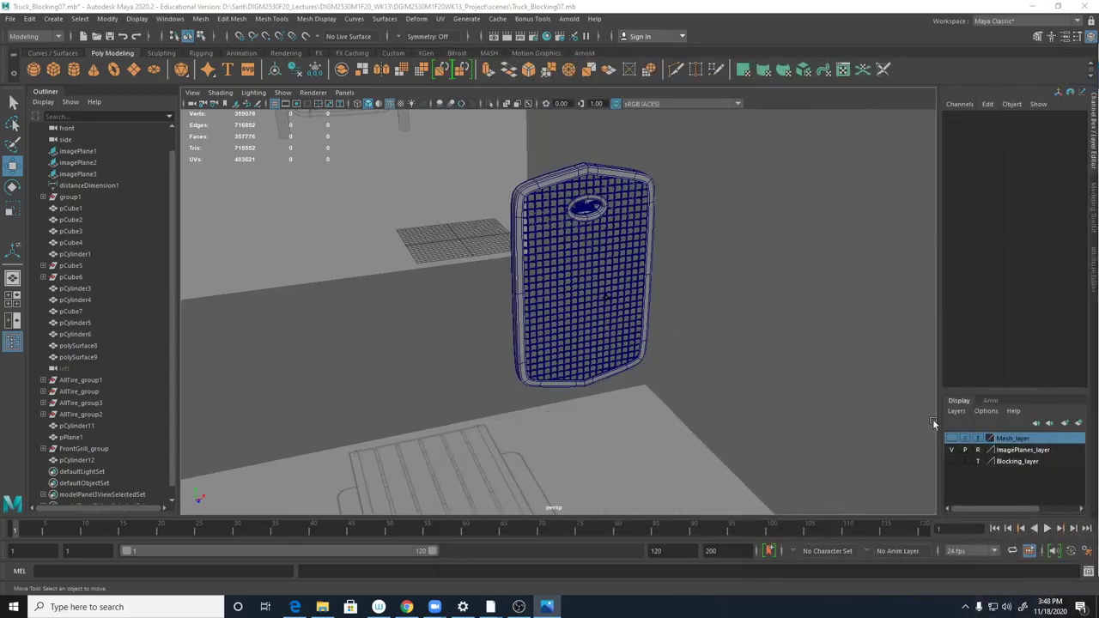
# - Examine the grille emblem's wireframe up close, selecting Grill_Emblem_mesh and framing it in the view
pyautogui.keyDown('alt'); pyautogui.moveTo(553, 290); pyautogui.dragTo(868, 286, button='right'); pyautogui.keyUp('alt')
pyautogui.keyDown('alt'); pyautogui.moveTo(762, 331); pyautogui.dragTo(686, 478, button='middle'); pyautogui.keyUp('alt')
pyautogui.keyDown('alt'); pyautogui.moveTo(601, 360); pyautogui.dragTo(846, 292, button='right'); pyautogui.keyUp('alt')
pyautogui.keyDown('alt'); pyautogui.moveTo(653, 215); pyautogui.dragTo(678, 417, button='middle'); pyautogui.keyUp('alt')
pyautogui.keyDown('alt'); pyautogui.moveTo(621, 384); pyautogui.dragTo(575, 386); pyautogui.keyUp('alt')
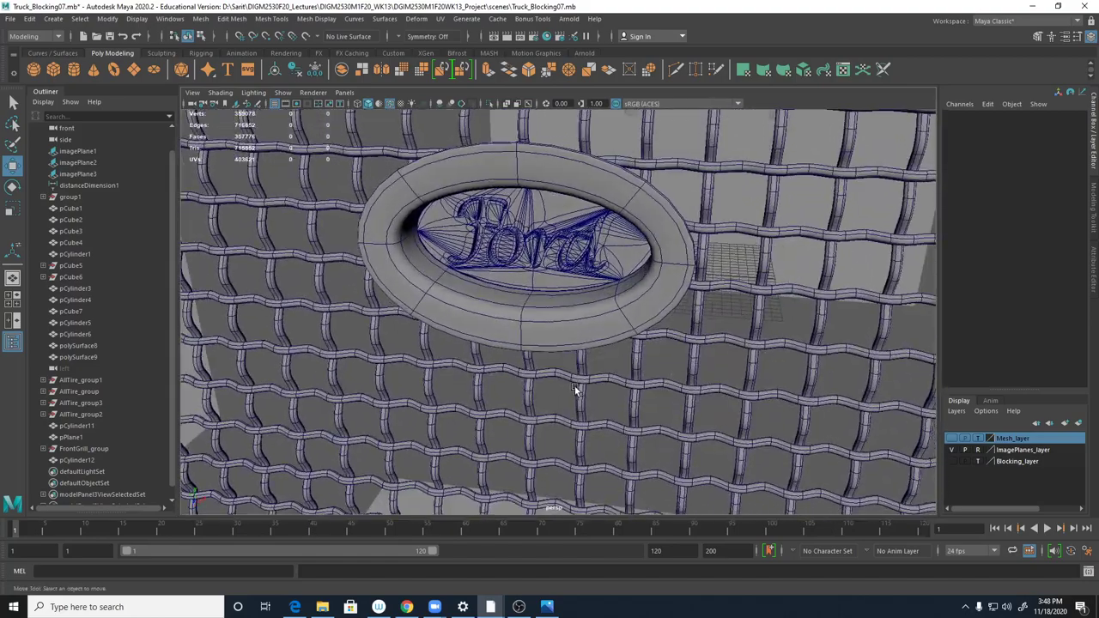
pyautogui.keyDown('alt'); pyautogui.moveTo(575, 385); pyautogui.dragTo(771, 370, button='right'); pyautogui.keyUp('alt')
pyautogui.keyDown('alt'); pyautogui.moveTo(771, 372); pyautogui.dragTo(625, 371); pyautogui.keyUp('alt')
pyautogui.click(659, 279)
pyautogui.press('f')
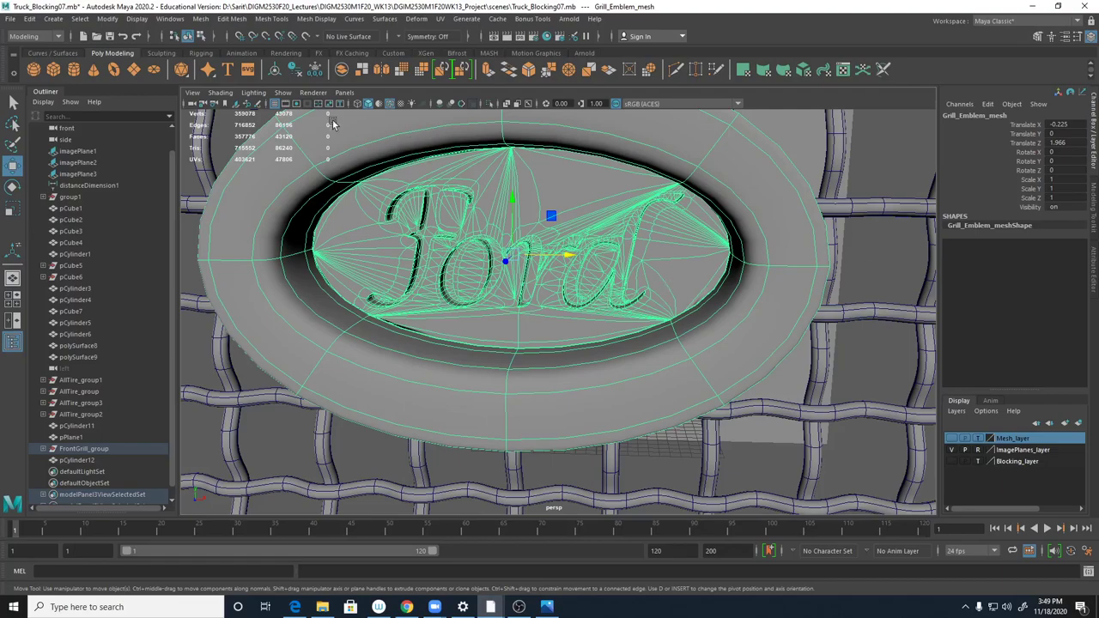
# - Turn off wireframe on shaded and examine the emblem's recessed lettering with the mesh deselected and selected
pyautogui.click(390, 102)
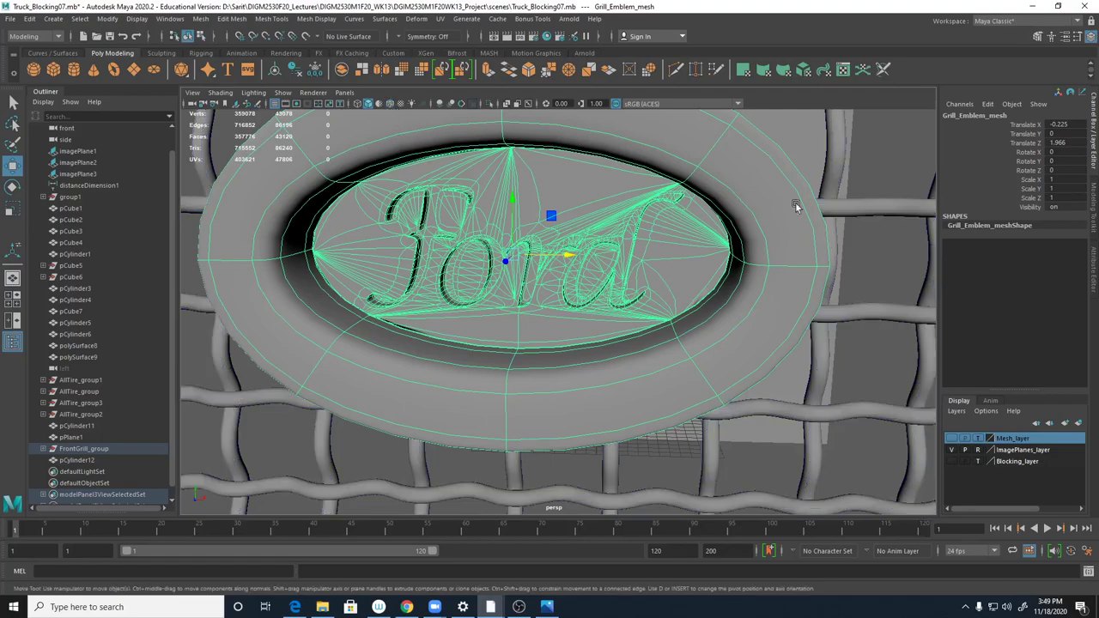
pyautogui.click(869, 170)
pyautogui.keyDown('alt'); pyautogui.moveTo(717, 312); pyautogui.dragTo(663, 303); pyautogui.keyUp('alt')
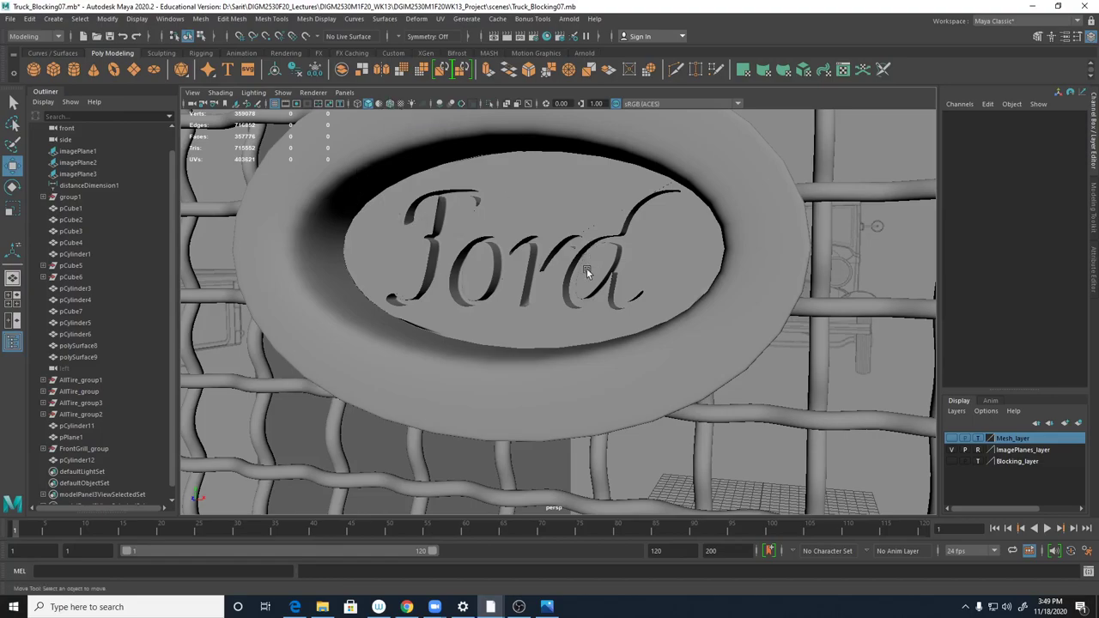
pyautogui.keyDown('alt'); pyautogui.moveTo(664, 281); pyautogui.dragTo(638, 284); pyautogui.keyUp('alt')
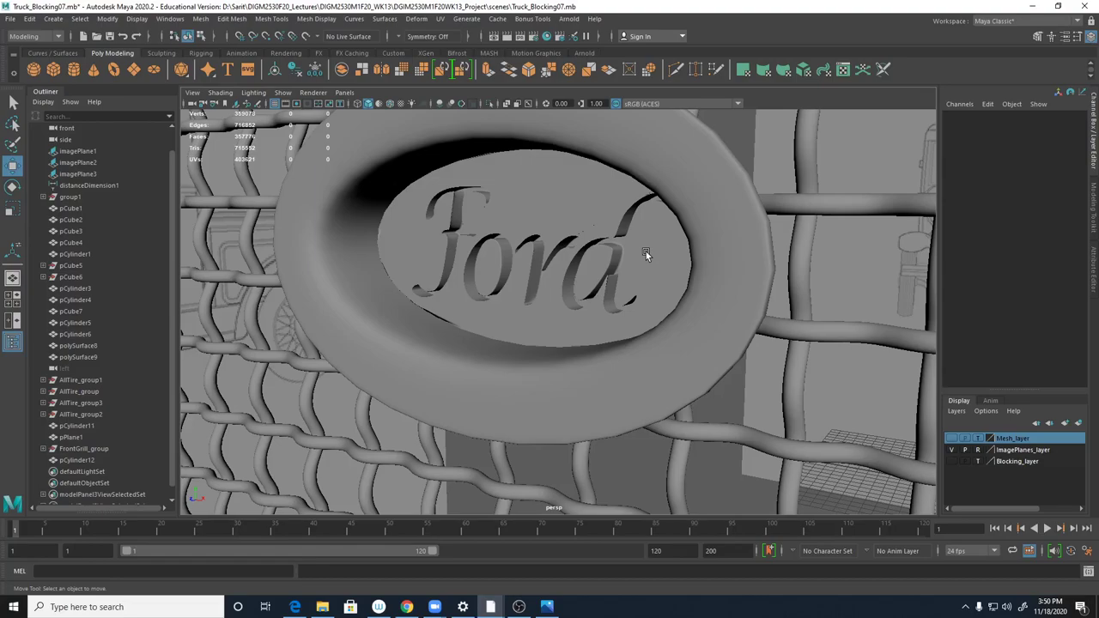
pyautogui.click(715, 276)
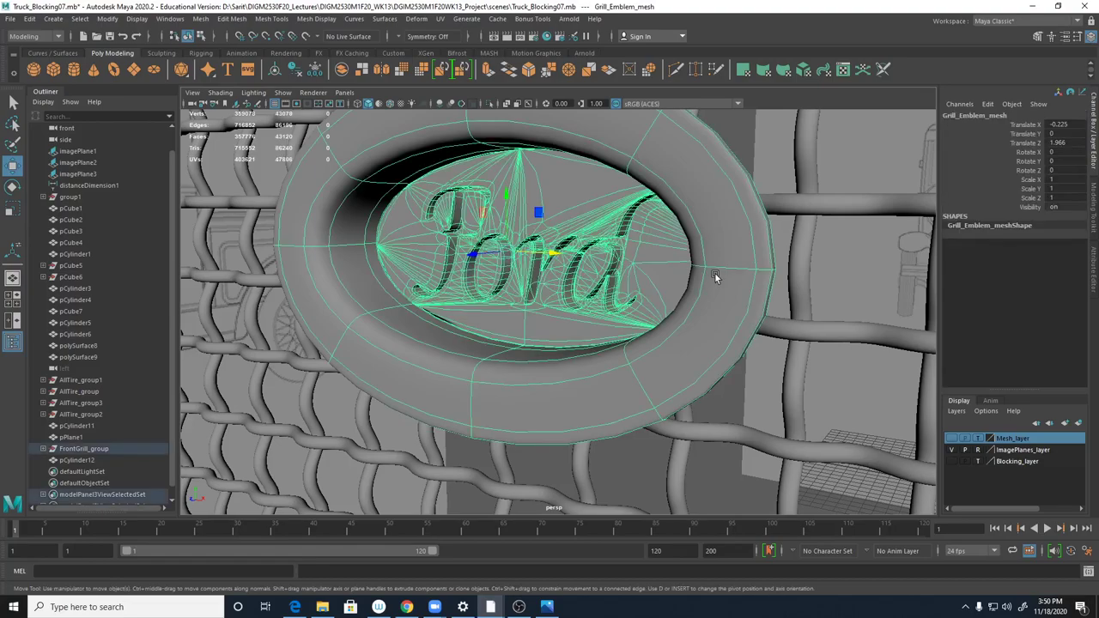
pyautogui.keyDown('alt'); pyautogui.moveTo(713, 286); pyautogui.dragTo(730, 296); pyautogui.keyUp('alt')
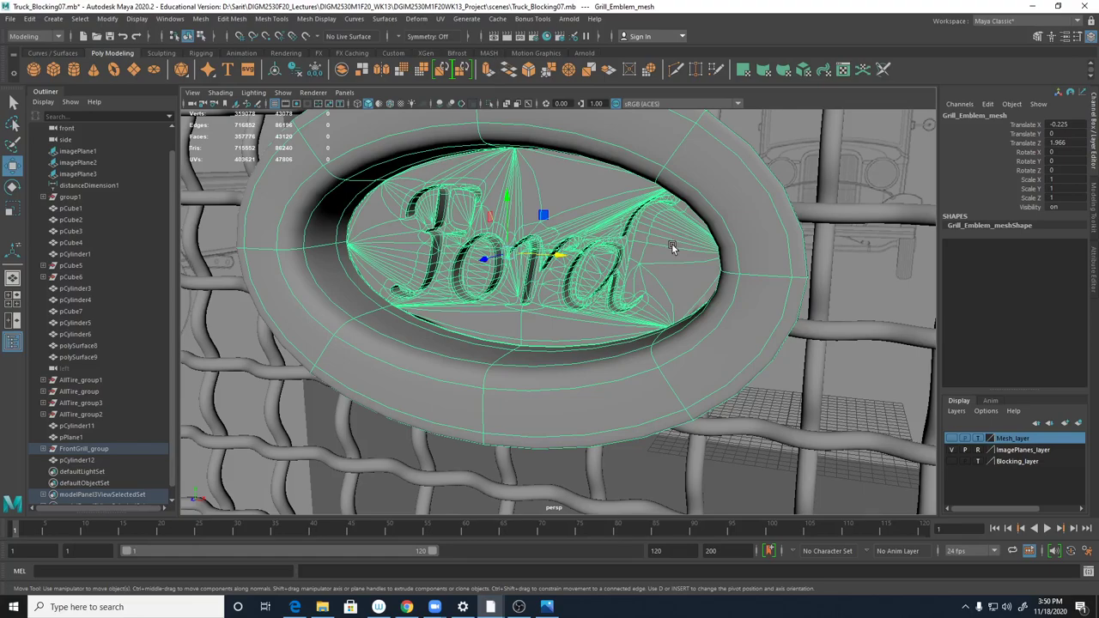
# - Clear the emblem selection and look over the smoothed lettering, ring, mesh bars and whole grille from near and far
pyautogui.moveTo(709, 241); pyautogui.dragTo(749, 204, button='right')
pyautogui.click(854, 289)
pyautogui.keyDown('alt'); pyautogui.moveTo(854, 289); pyautogui.dragTo(606, 313, button='right'); pyautogui.keyUp('alt')
pyautogui.keyDown('alt'); pyautogui.moveTo(605, 314); pyautogui.dragTo(649, 312); pyautogui.keyUp('alt')
pyautogui.keyDown('alt'); pyautogui.moveTo(649, 311); pyautogui.dragTo(499, 299, button='right'); pyautogui.keyUp('alt')
pyautogui.keyDown('alt'); pyautogui.moveTo(499, 299); pyautogui.dragTo(607, 275); pyautogui.keyUp('alt')
pyautogui.keyDown('alt'); pyautogui.moveTo(606, 275); pyautogui.dragTo(893, 316, button='right'); pyautogui.keyUp('alt')
pyautogui.keyDown('alt'); pyautogui.moveTo(548, 247); pyautogui.dragTo(799, 225, button='right'); pyautogui.keyUp('alt')
pyautogui.keyDown('alt'); pyautogui.moveTo(614, 219); pyautogui.dragTo(540, 383, button='middle'); pyautogui.keyUp('alt')
pyautogui.keyDown('alt'); pyautogui.moveTo(541, 383); pyautogui.dragTo(790, 246, button='right'); pyautogui.keyUp('alt')
pyautogui.keyDown('alt'); pyautogui.moveTo(791, 249); pyautogui.dragTo(694, 347); pyautogui.keyUp('alt')
pyautogui.keyDown('alt'); pyautogui.moveTo(694, 347); pyautogui.dragTo(389, 220, button='right'); pyautogui.keyUp('alt')
pyautogui.keyDown('alt'); pyautogui.moveTo(893, 335); pyautogui.dragTo(646, 359, button='right'); pyautogui.keyUp('alt')
pyautogui.keyDown('alt'); pyautogui.moveTo(566, 342); pyautogui.dragTo(834, 334, button='right'); pyautogui.keyUp('alt')
pyautogui.keyDown('alt'); pyautogui.moveTo(834, 335); pyautogui.dragTo(811, 352); pyautogui.keyUp('alt')
pyautogui.keyDown('alt'); pyautogui.moveTo(797, 366); pyautogui.dragTo(696, 371, button='right'); pyautogui.keyUp('alt')
pyautogui.keyDown('alt'); pyautogui.moveTo(696, 371); pyautogui.dragTo(751, 330, button='middle'); pyautogui.keyUp('alt')
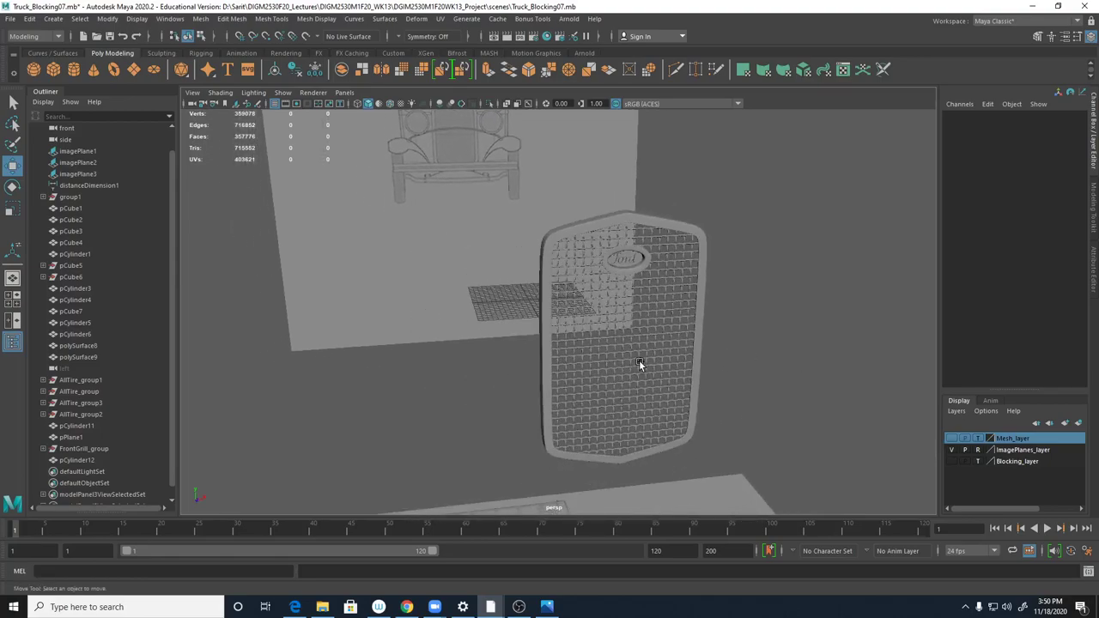
# - Add the whole FrontGrill_group to the Mesh_layer display layer
pyautogui.click(639, 362)
pyautogui.rightClick(1010, 442)
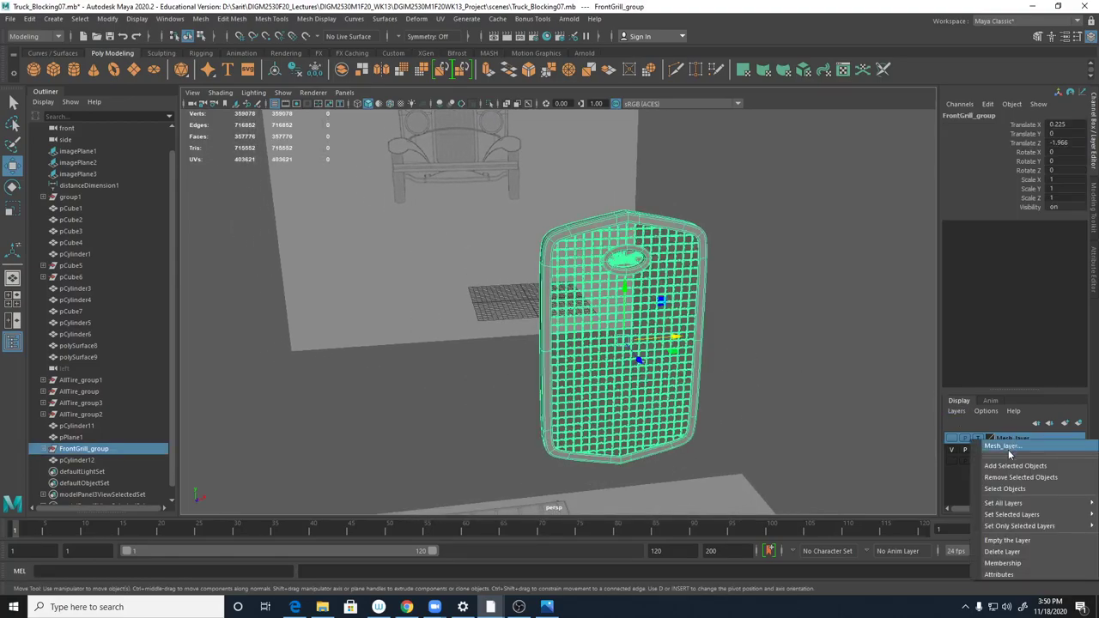
pyautogui.click(1012, 465)
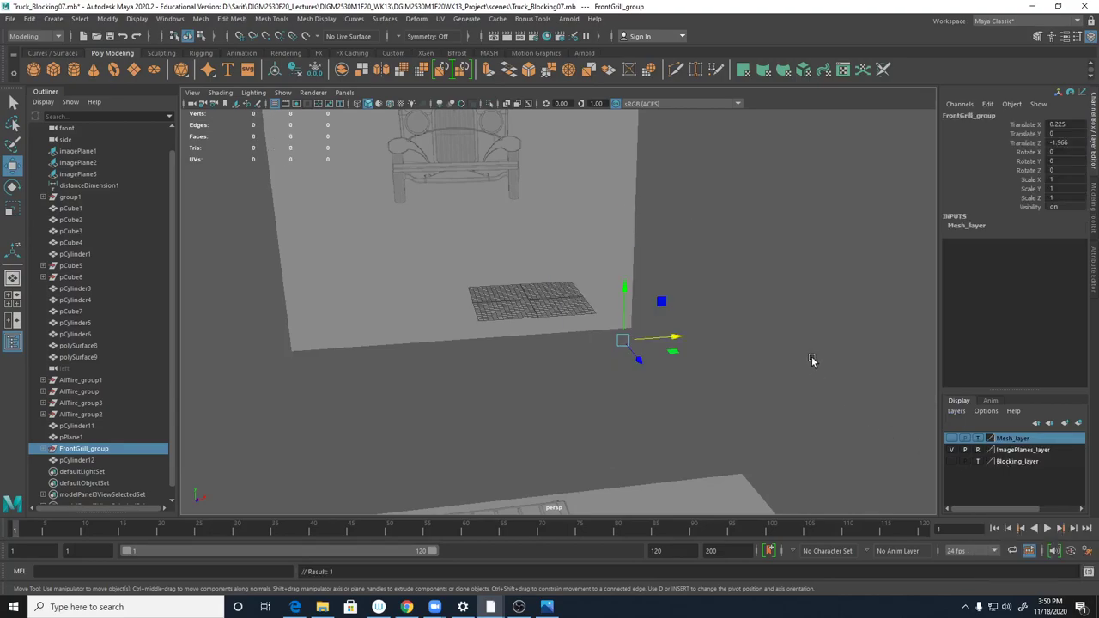
# - Show Mesh_layer, set it to reference display, and check how the grille fits the truck's hood from the front and side
pyautogui.click(950, 438)
pyautogui.click(891, 476)
pyautogui.keyDown('alt'); pyautogui.moveTo(891, 476); pyautogui.dragTo(932, 434); pyautogui.keyUp('alt')
pyautogui.click(977, 439)
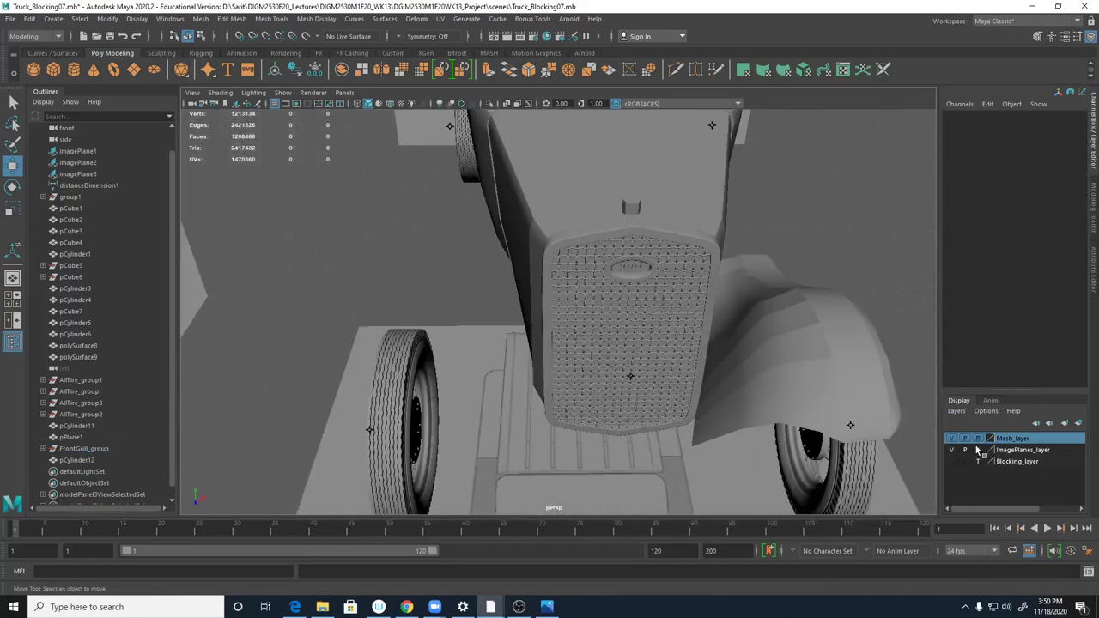
pyautogui.moveTo(761, 335)
pyautogui.keyDown('alt'); pyautogui.mouseDown()
pyautogui.moveTo(862, 332)
pyautogui.moveTo(848, 348)
pyautogui.mouseUp(); pyautogui.keyUp('alt')
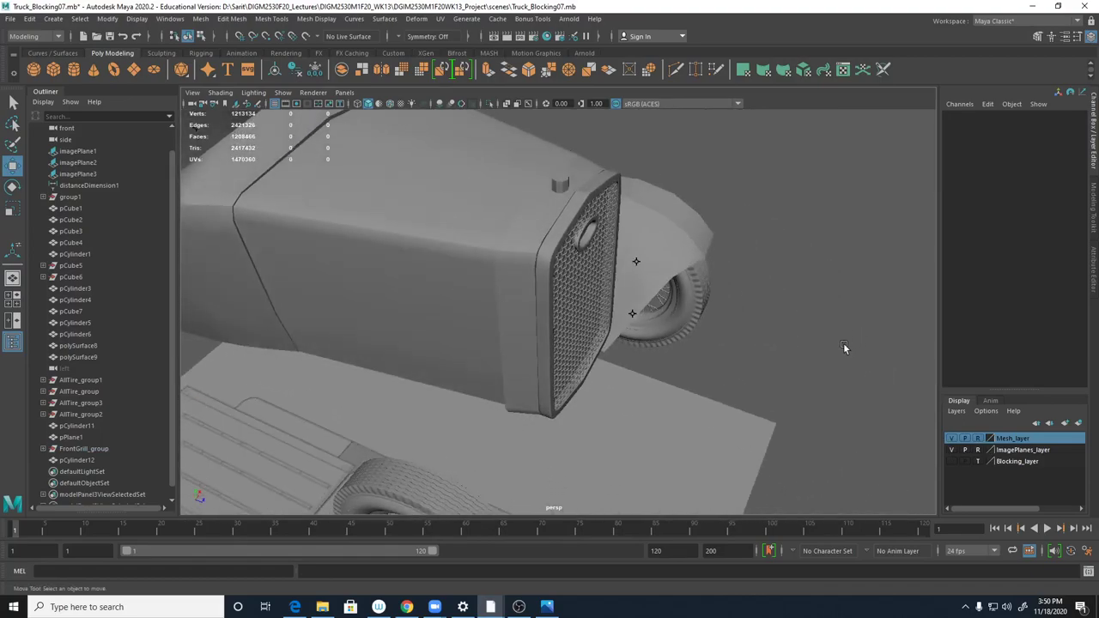
pyautogui.keyDown('alt'); pyautogui.moveTo(513, 304); pyautogui.dragTo(494, 294); pyautogui.keyUp('alt')
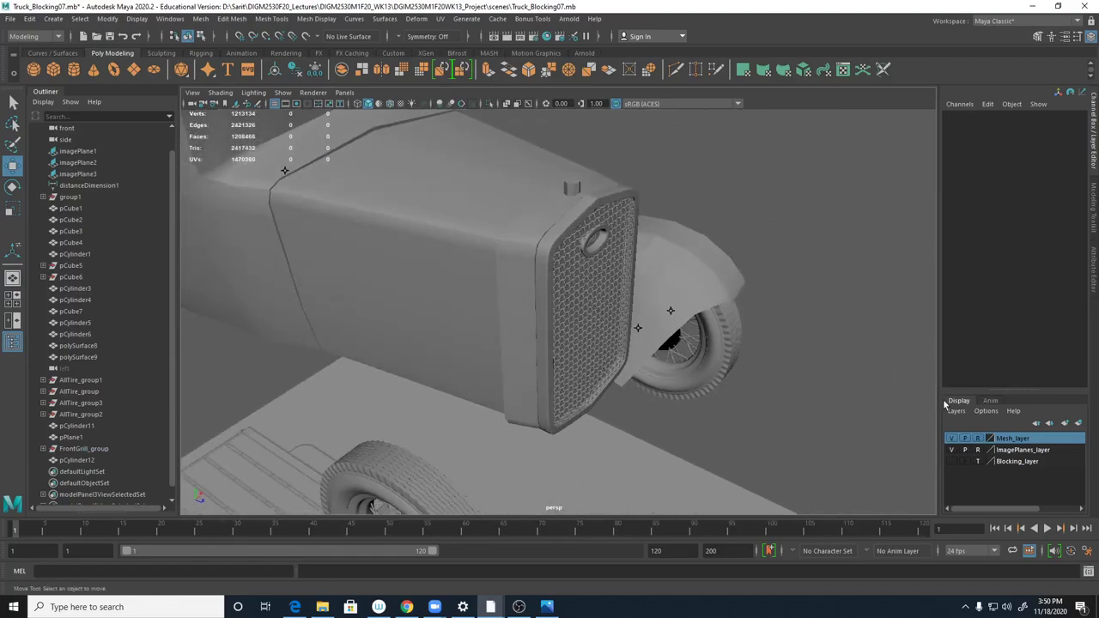
# - Make Mesh_layer selectable again, isolate the radiator shell polySurface9 behind the grille, and switch it to face selection
pyautogui.click(978, 440)
pyautogui.click(543, 273)
pyautogui.moveTo(522, 277)
pyautogui.keyDown('alt'); pyautogui.mouseDown()
pyautogui.moveTo(520, 318)
pyautogui.moveTo(538, 319)
pyautogui.moveTo(523, 296)
pyautogui.mouseUp(); pyautogui.keyUp('alt')
pyautogui.keyDown('alt'); pyautogui.moveTo(523, 293); pyautogui.dragTo(754, 326, button='right'); pyautogui.keyUp('alt')
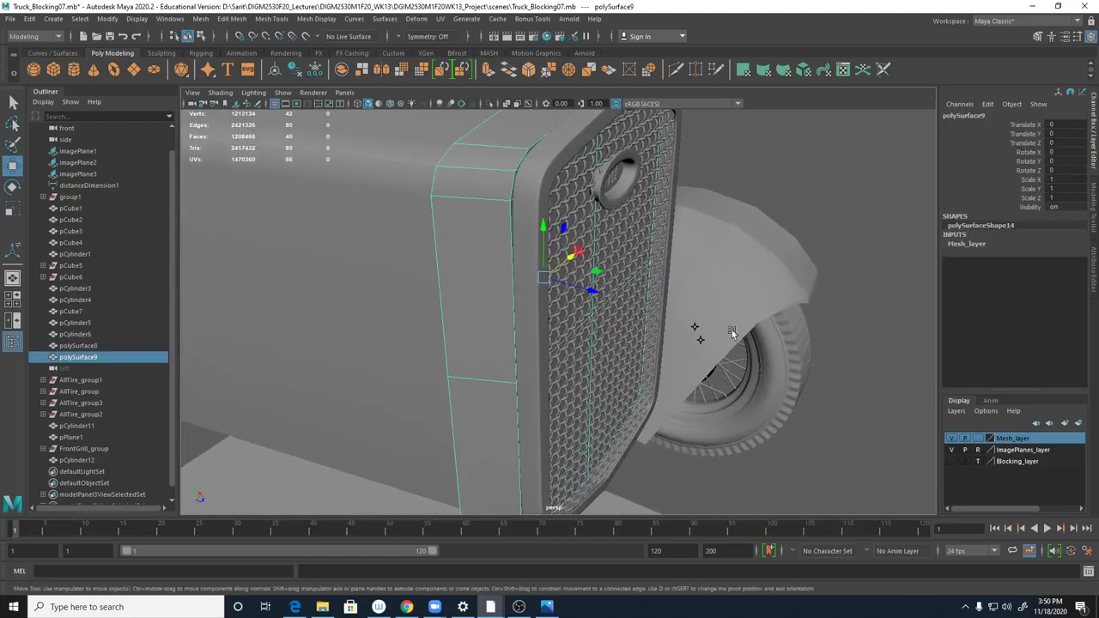
pyautogui.keyDown('alt'); pyautogui.moveTo(481, 278); pyautogui.dragTo(534, 354, button='middle'); pyautogui.keyUp('alt')
pyautogui.moveTo(534, 354)
pyautogui.keyDown('alt'); pyautogui.mouseDown()
pyautogui.moveTo(620, 363)
pyautogui.moveTo(523, 363)
pyautogui.moveTo(493, 351)
pyautogui.moveTo(519, 339)
pyautogui.mouseUp(); pyautogui.keyUp('alt')
pyautogui.hotkey('ctrl', '1')
pyautogui.moveTo(538, 251); pyautogui.dragTo(545, 277, button='right')
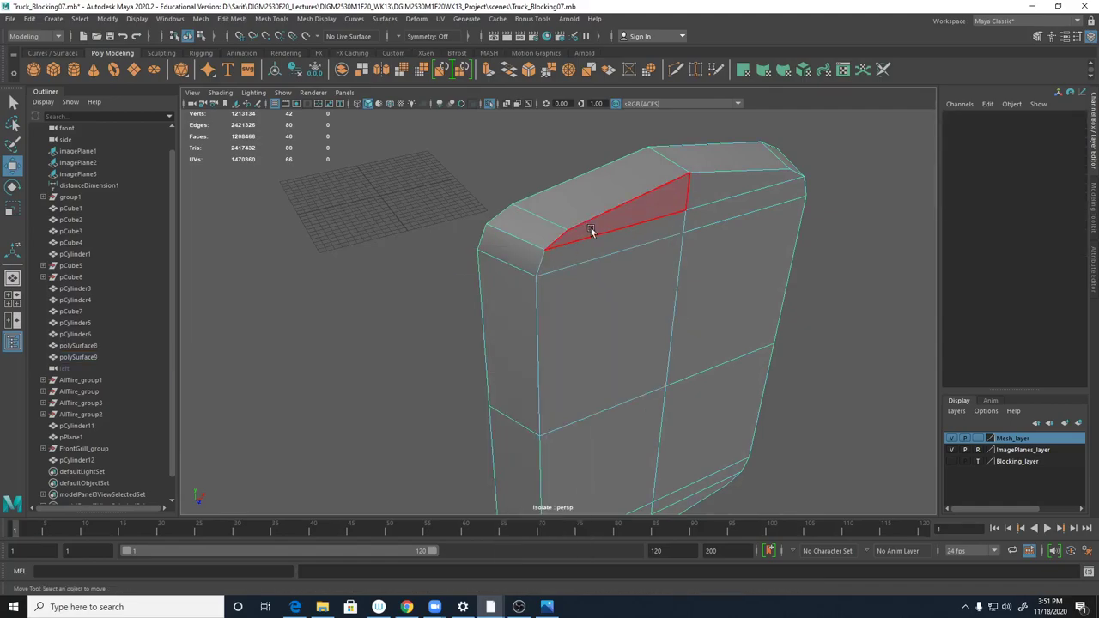
# - Select all the front faces of the isolated radiator shell, from the peaked top down to the bottom edge
pyautogui.click(590, 230)
pyautogui.keyDown('shift'); pyautogui.click(584, 253); pyautogui.keyUp('shift')
pyautogui.keyDown('shift'); pyautogui.click(581, 295); pyautogui.keyUp('shift')
pyautogui.keyDown('shift'); pyautogui.click(723, 191); pyautogui.keyUp('shift')
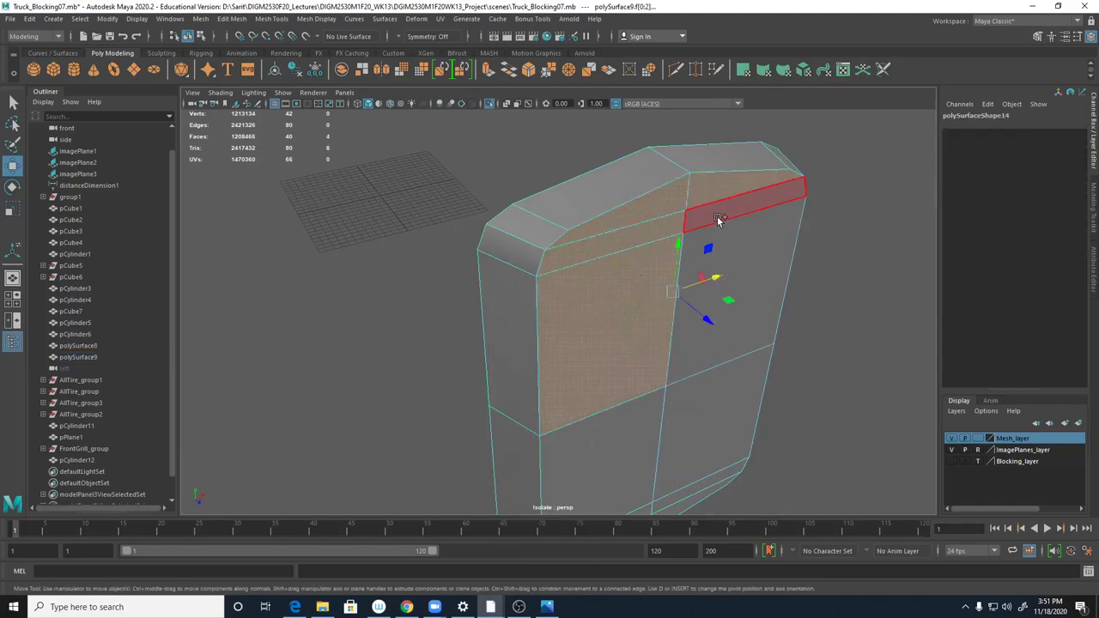
pyautogui.keyDown('shift'); pyautogui.click(718, 217); pyautogui.keyUp('shift')
pyautogui.press('q')
pyautogui.keyDown('shift'); pyautogui.click(710, 345); pyautogui.keyUp('shift')
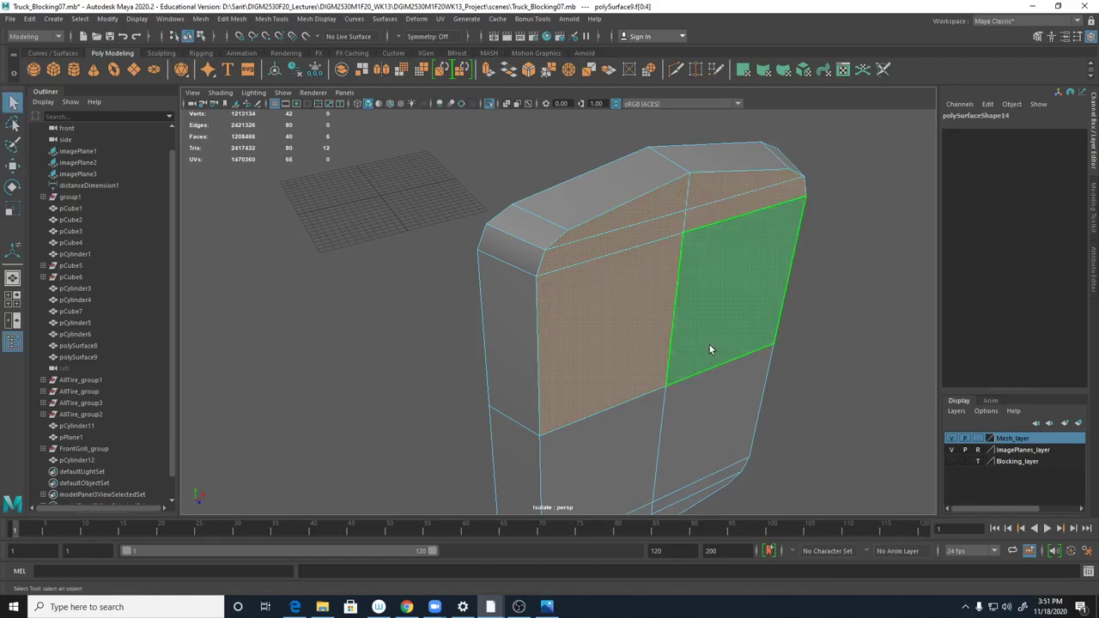
pyautogui.keyDown('shift'); pyautogui.click(704, 418); pyautogui.keyUp('shift')
pyautogui.keyDown('alt'); pyautogui.moveTo(704, 418); pyautogui.dragTo(641, 345); pyautogui.keyUp('alt')
pyautogui.keyDown('shift'); pyautogui.click(640, 346); pyautogui.keyUp('shift')
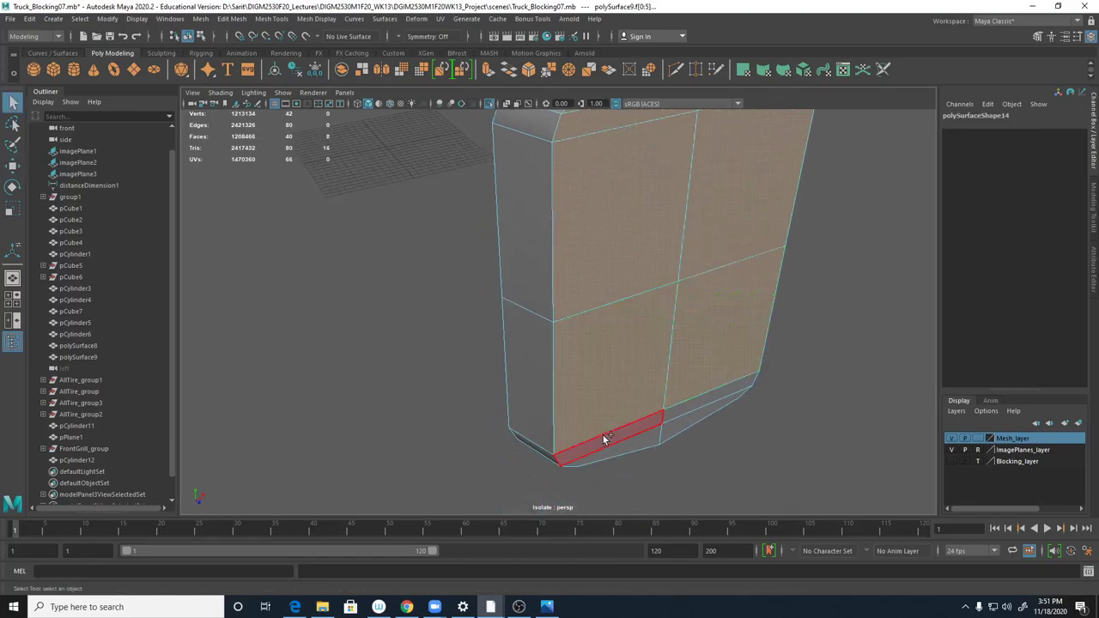
pyautogui.keyDown('shift'); pyautogui.click(603, 436); pyautogui.keyUp('shift')
pyautogui.keyDown('shift'); pyautogui.click(613, 451); pyautogui.keyUp('shift')
pyautogui.keyDown('shift'); pyautogui.click(664, 436); pyautogui.keyUp('shift')
pyautogui.keyDown('shift'); pyautogui.click(678, 406); pyautogui.keyUp('shift')
pyautogui.moveTo(712, 429)
pyautogui.keyDown('alt'); pyautogui.mouseDown()
pyautogui.moveTo(678, 429)
pyautogui.moveTo(714, 412)
pyautogui.mouseUp(); pyautogui.keyUp('alt')
pyautogui.click(619, 206)
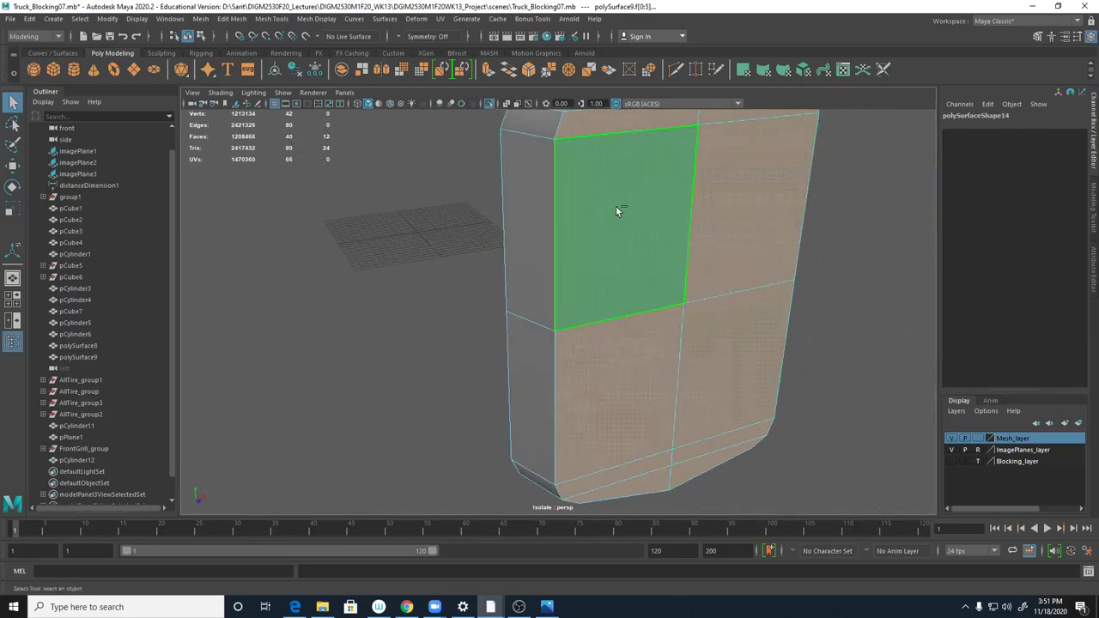
# - Extrude the selected front faces of the shell with an offset of 0.25, after trying 1 and 0.5
pyautogui.keyDown('shift'); pyautogui.rightClick(617, 207); pyautogui.keyUp('shift')
pyautogui.click(611, 239)
pyautogui.click(831, 343)
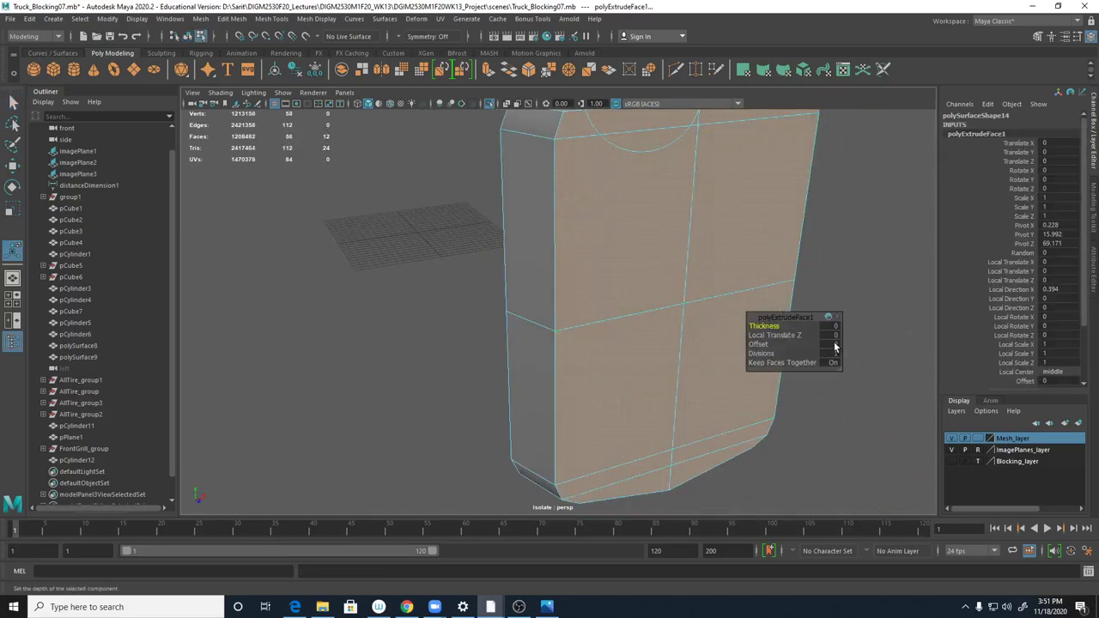
pyautogui.write('1')
pyautogui.press('Return')
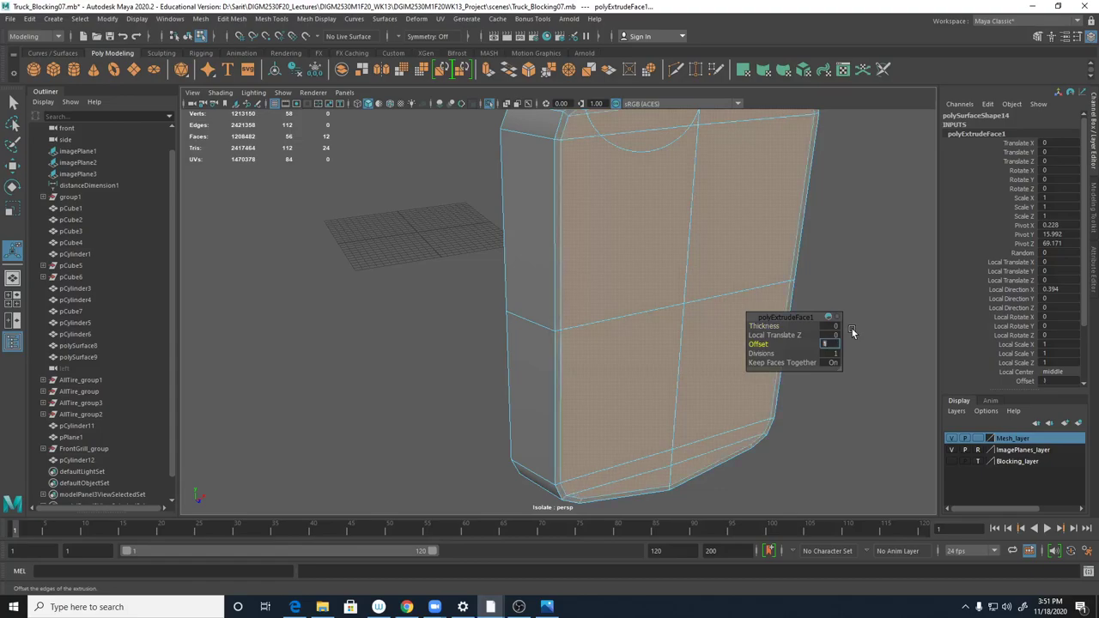
pyautogui.write('.5')
pyautogui.press('Return')
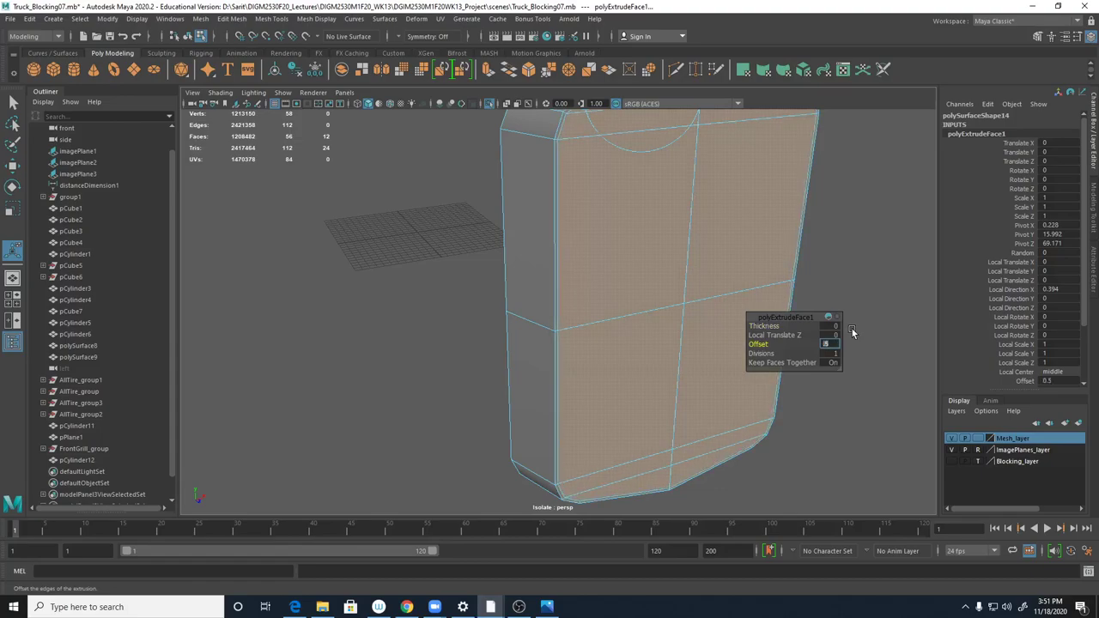
pyautogui.write('.25')
pyautogui.press('Return')
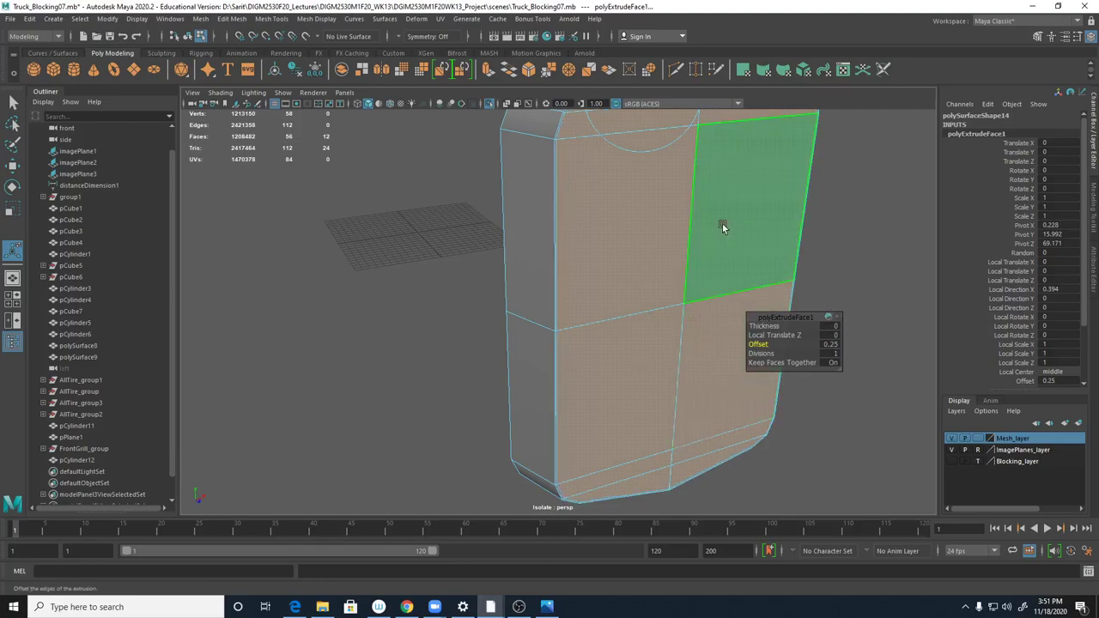
# - Set the front face extrusion's offset to 0.5 after checking the border along the shell's edge
pyautogui.keyDown('alt'); pyautogui.moveTo(723, 222); pyautogui.dragTo(717, 283); pyautogui.keyUp('alt')
pyautogui.keyDown('alt'); pyautogui.moveTo(599, 237); pyautogui.dragTo(574, 238); pyautogui.keyUp('alt')
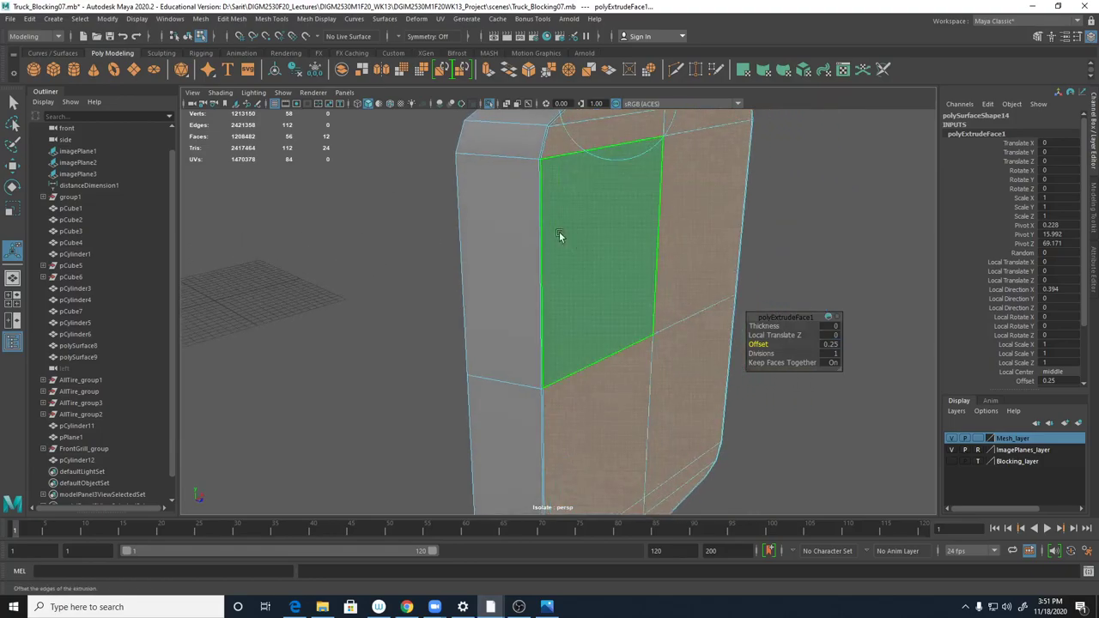
pyautogui.click(837, 346)
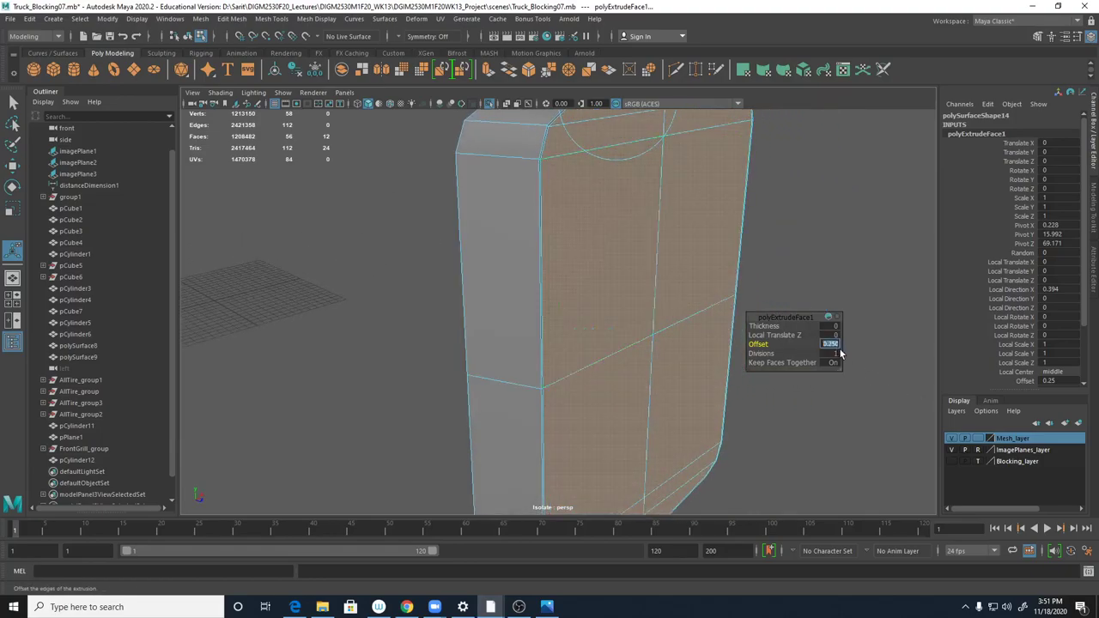
pyautogui.write('0.5')
pyautogui.press('Return')
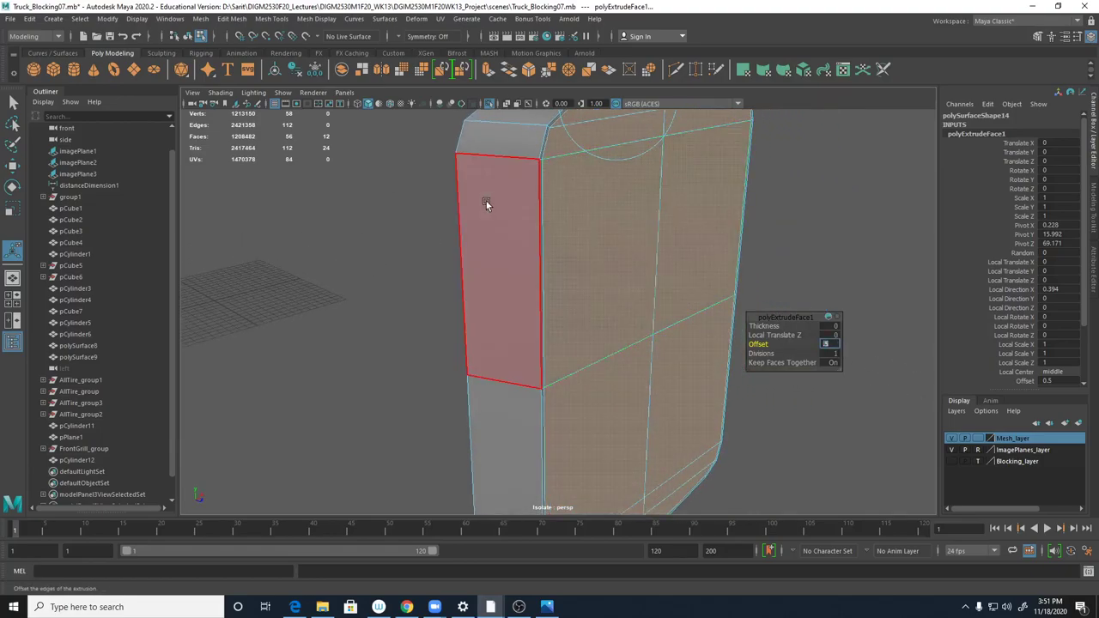
pyautogui.keyDown('shift'); pyautogui.moveTo(513, 206); pyautogui.dragTo(426, 216, button='right'); pyautogui.keyUp('shift')
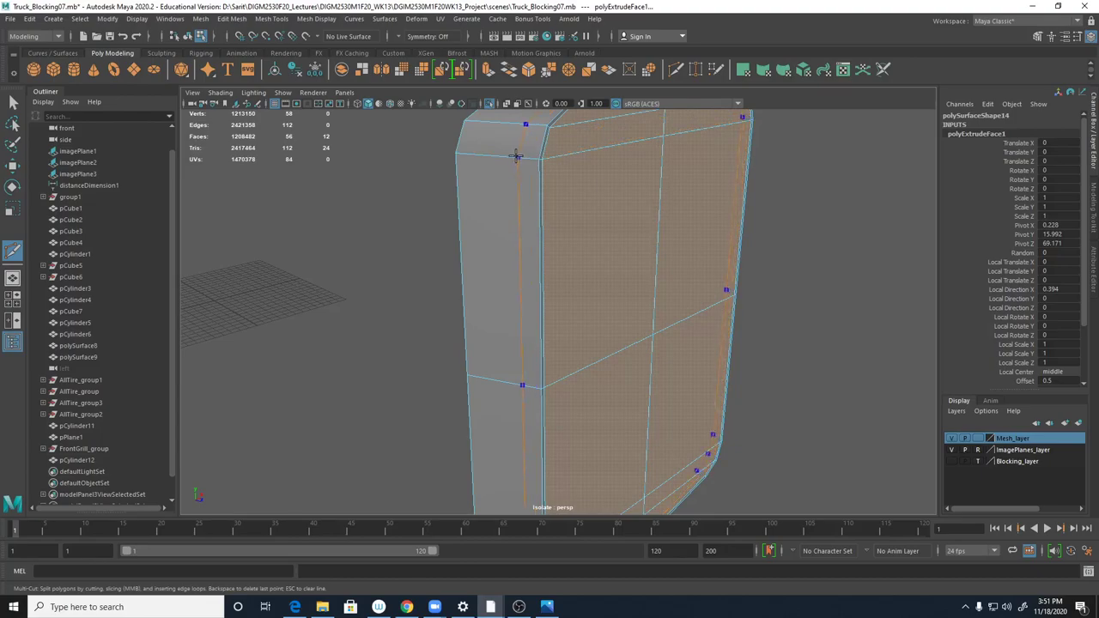
pyautogui.click(539, 160)
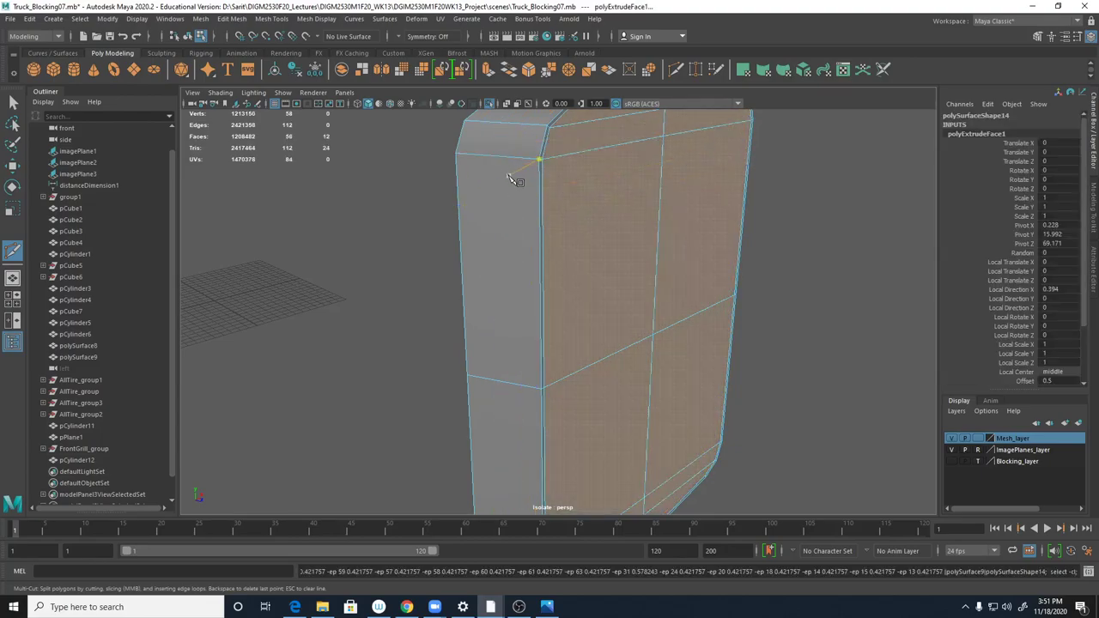
pyautogui.press('q')
# - Select the loop of side faces around the radiator shell and extrude it with an offset of 0.5
pyautogui.click(510, 191)
pyautogui.keyDown('shift'); pyautogui.doubleClick(511, 188); pyautogui.keyUp('shift')
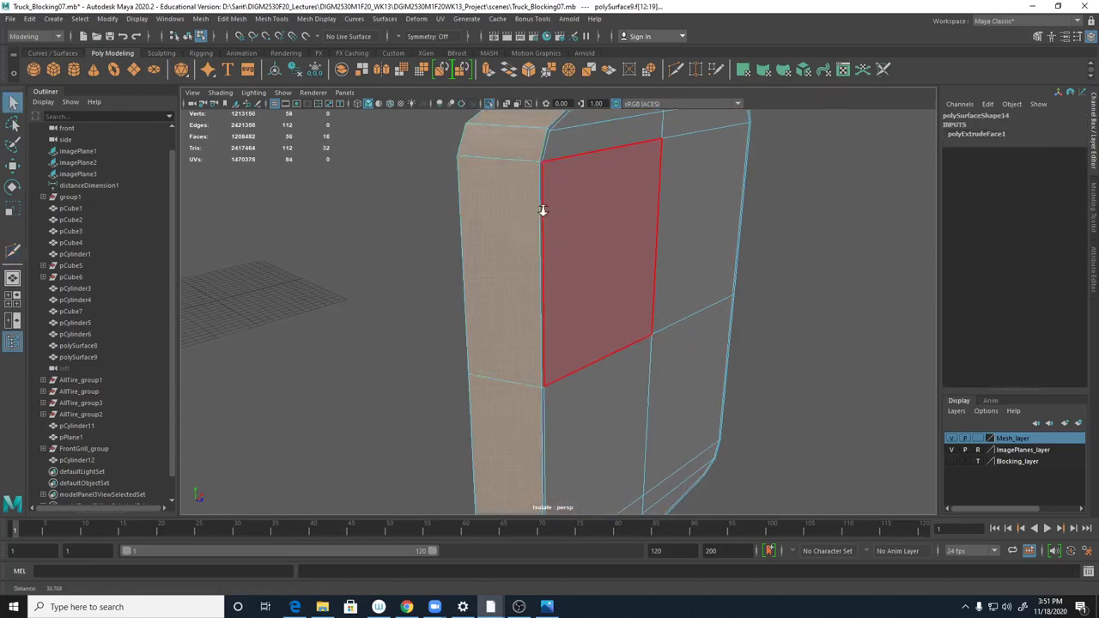
pyautogui.scroll(-2, 552, 211)
pyautogui.keyDown('shift'); pyautogui.moveTo(527, 216); pyautogui.dragTo(519, 251, button='right'); pyautogui.keyUp('shift')
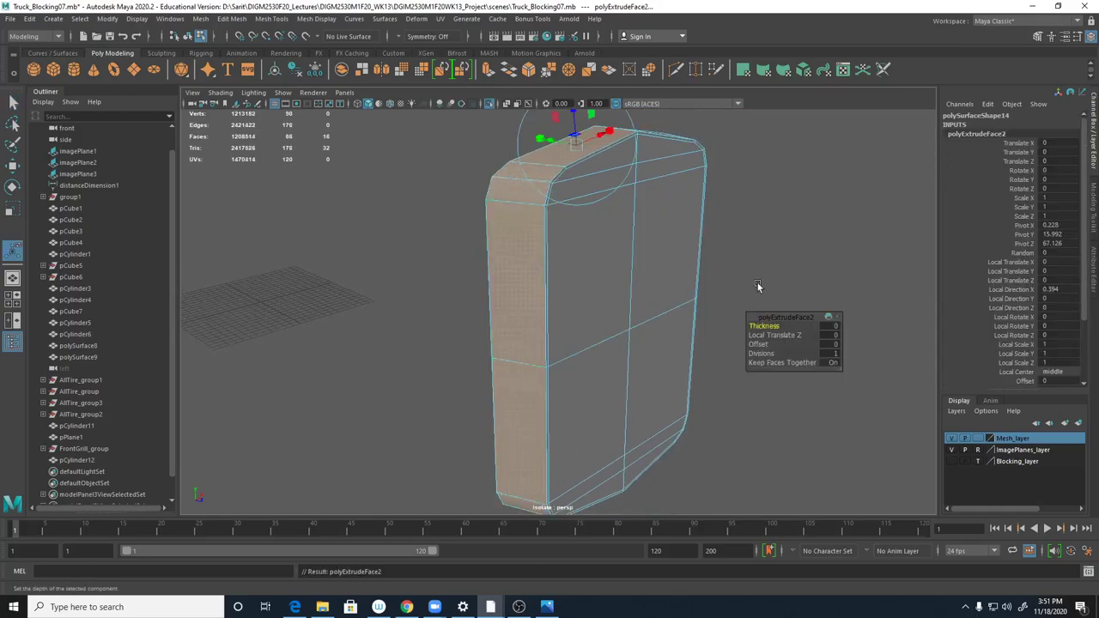
pyautogui.click(832, 344)
pyautogui.write('.5')
pyautogui.press('Return')
# - Select all the back faces of the radiator shell, from the peaked top down to the bottom edge
pyautogui.keyDown('alt'); pyautogui.moveTo(515, 263); pyautogui.dragTo(713, 267); pyautogui.keyUp('alt')
pyautogui.click(297, 182)
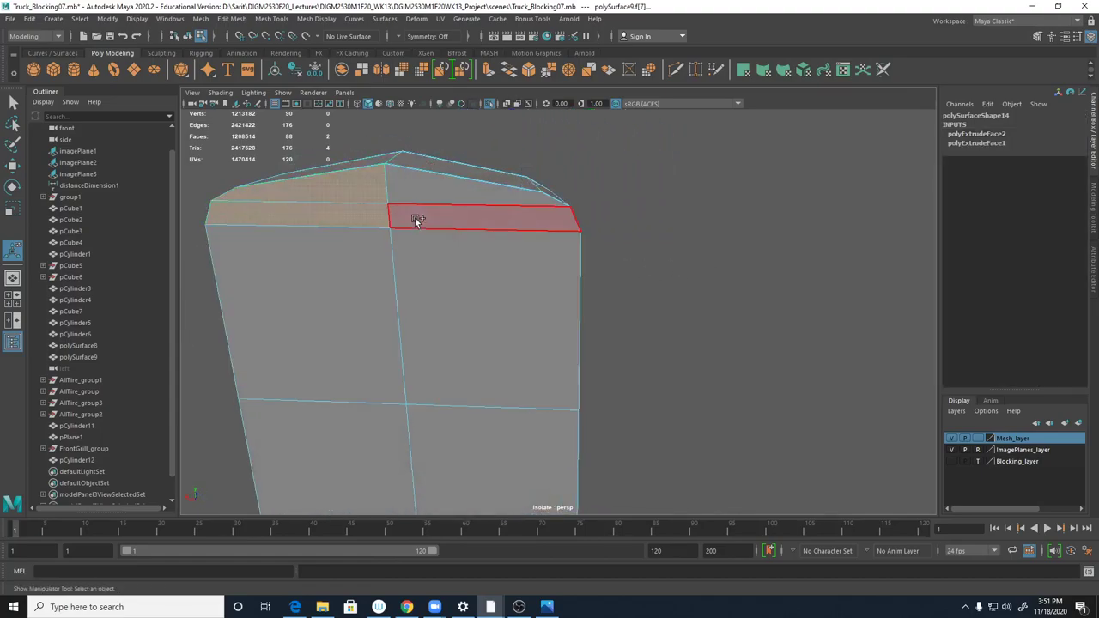
pyautogui.keyDown('shift'); pyautogui.click(431, 306); pyautogui.keyUp('shift')
pyautogui.keyDown('shift'); pyautogui.click(361, 344); pyautogui.keyUp('shift')
pyautogui.keyDown('shift'); pyautogui.click(352, 424); pyautogui.keyUp('shift')
pyautogui.keyDown('shift'); pyautogui.click(491, 444); pyautogui.keyUp('shift')
pyautogui.keyDown('alt'); pyautogui.moveTo(498, 446); pyautogui.dragTo(506, 362, button='middle'); pyautogui.keyUp('alt')
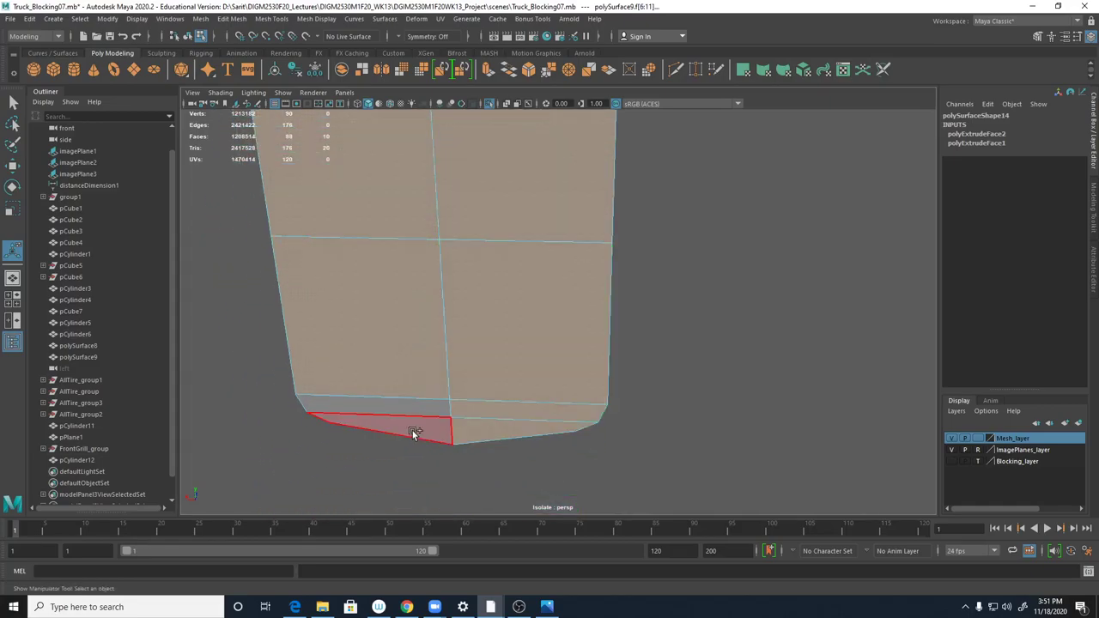
pyautogui.keyDown('shift'); pyautogui.click(404, 402); pyautogui.keyUp('shift')
pyautogui.keyDown('shift'); pyautogui.click(436, 378); pyautogui.keyUp('shift')
# - Extrude the selected back faces of the shell with an offset of 0.5
pyautogui.keyDown('shift'); pyautogui.moveTo(437, 376); pyautogui.dragTo(444, 359, button='right'); pyautogui.keyUp('shift')
pyautogui.click(830, 344)
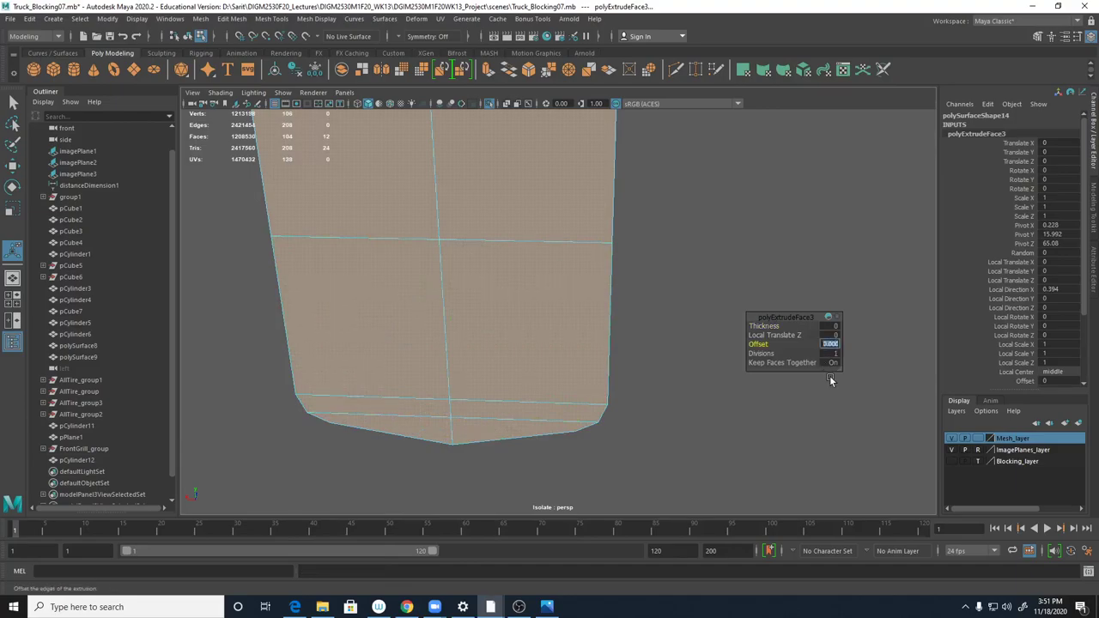
pyautogui.write('.5')
pyautogui.press('Return')
# - Show the shell in smooth preview in object mode and examine how it fits between the grille and the hood with isolation off
pyautogui.moveTo(576, 255); pyautogui.dragTo(638, 284, button='right')
pyautogui.press('3')
pyautogui.keyDown('alt'); pyautogui.moveTo(639, 285); pyautogui.dragTo(425, 287); pyautogui.keyUp('alt')
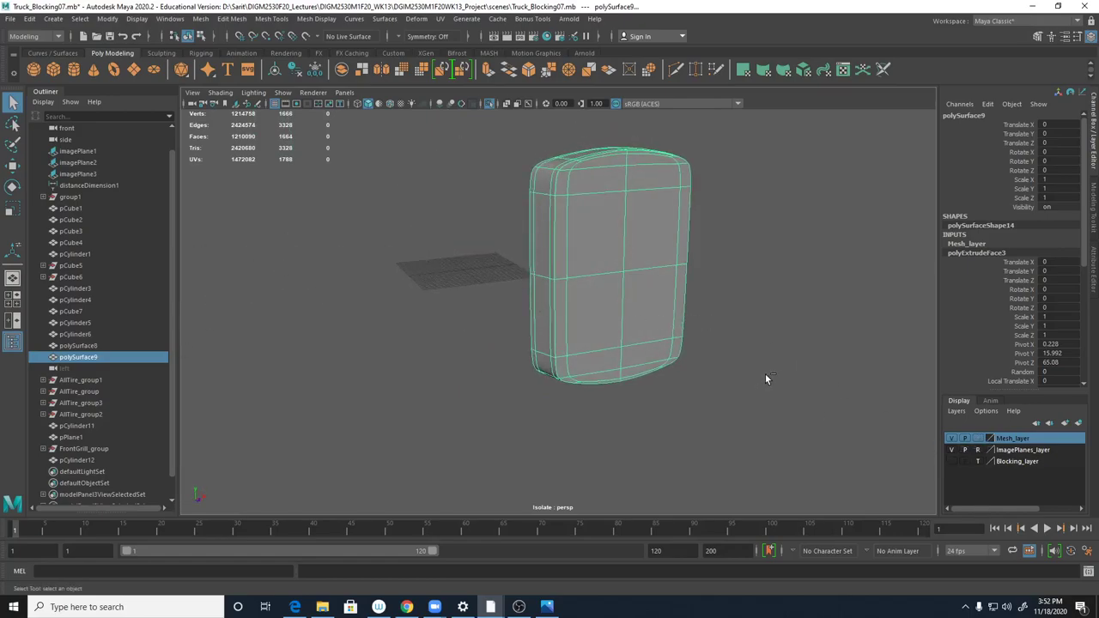
pyautogui.hotkey('ctrl', '1')
pyautogui.keyDown('alt'); pyautogui.moveTo(656, 383); pyautogui.dragTo(698, 431); pyautogui.keyUp('alt')
pyautogui.click(816, 321)
pyautogui.keyDown('alt'); pyautogui.moveTo(816, 322); pyautogui.dragTo(794, 339); pyautogui.keyUp('alt')
pyautogui.click(554, 178)
pyautogui.keyDown('alt'); pyautogui.moveTo(554, 179); pyautogui.dragTo(548, 222); pyautogui.keyUp('alt')
pyautogui.click(953, 450)
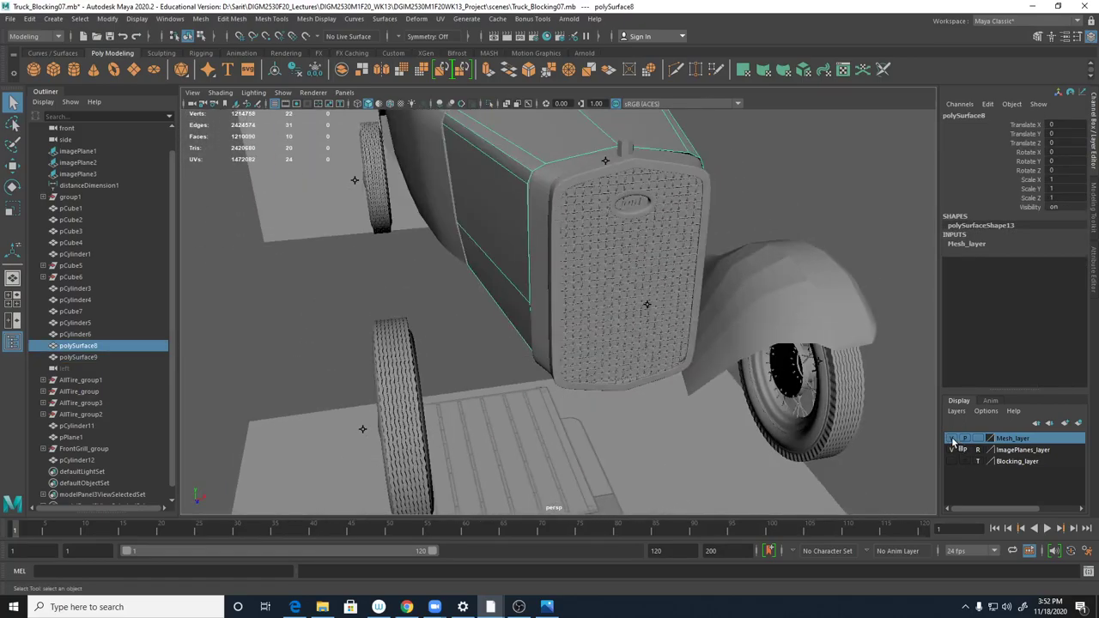
# - Isolate the shell polySurface9 without smoothing and add duplicate edge loops on both sides of its vertical centre edge
pyautogui.click(541, 210)
pyautogui.hotkey('ctrl', '1')
pyautogui.keyDown('alt'); pyautogui.moveTo(682, 202); pyautogui.dragTo(606, 318); pyautogui.keyUp('alt')
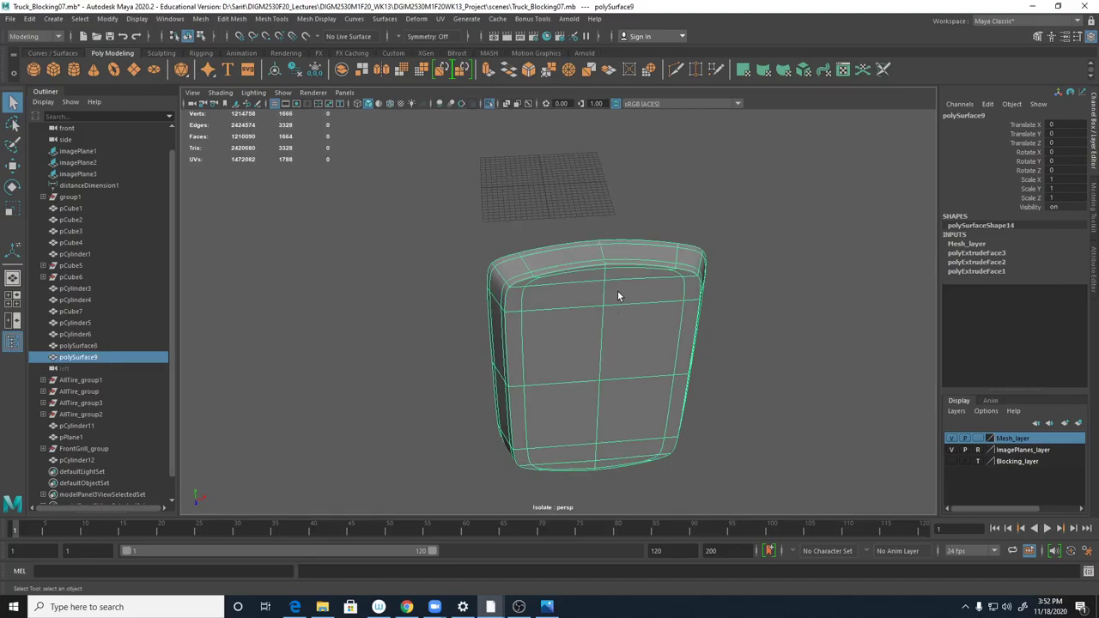
pyautogui.scroll(5, 617, 295)
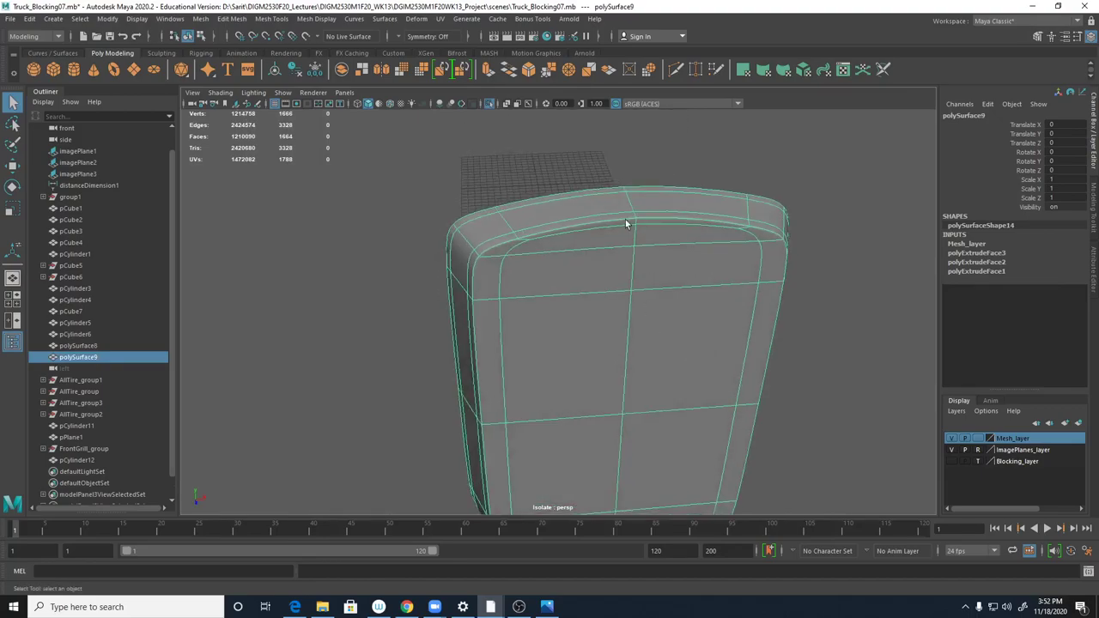
pyautogui.press('1')
pyautogui.keyDown('alt'); pyautogui.moveTo(639, 229); pyautogui.dragTo(626, 227); pyautogui.keyUp('alt')
pyautogui.keyDown('shift'); pyautogui.moveTo(628, 223); pyautogui.dragTo(616, 274, button='right'); pyautogui.keyUp('shift')
pyautogui.moveTo(627, 222); pyautogui.dragTo(543, 199)
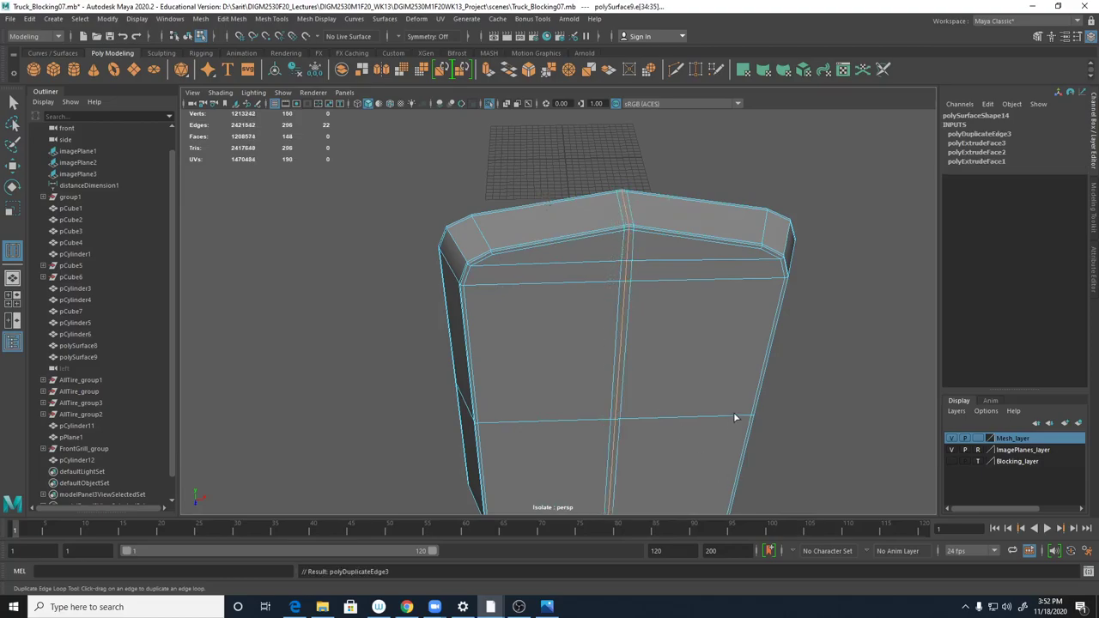
# - Turn the shell's smooth preview back on, end its isolation and return it to object selection
pyautogui.press('3')
pyautogui.keyDown('alt'); pyautogui.moveTo(737, 410); pyautogui.dragTo(530, 349, button='right'); pyautogui.keyUp('alt')
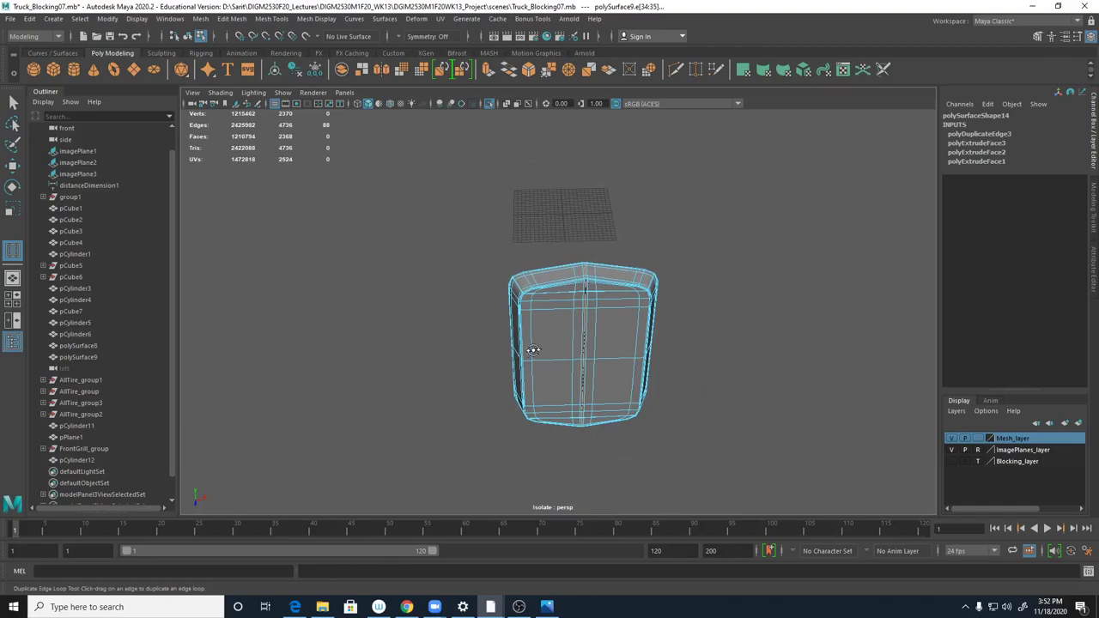
pyautogui.keyDown('alt'); pyautogui.moveTo(530, 349); pyautogui.dragTo(588, 347); pyautogui.keyUp('alt')
pyautogui.click(13, 101)
pyautogui.click(431, 409)
pyautogui.keyDown('alt'); pyautogui.moveTo(431, 409); pyautogui.dragTo(601, 370); pyautogui.keyUp('alt')
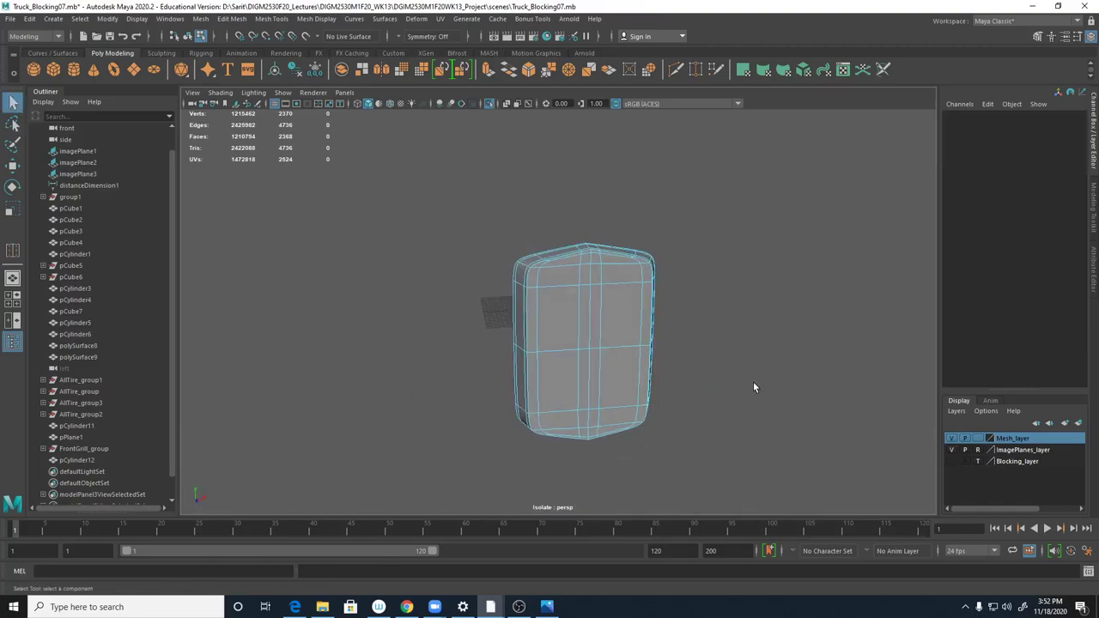
pyautogui.hotkey('ctrl', '1')
pyautogui.keyDown('alt'); pyautogui.moveTo(656, 341); pyautogui.dragTo(713, 356); pyautogui.keyUp('alt')
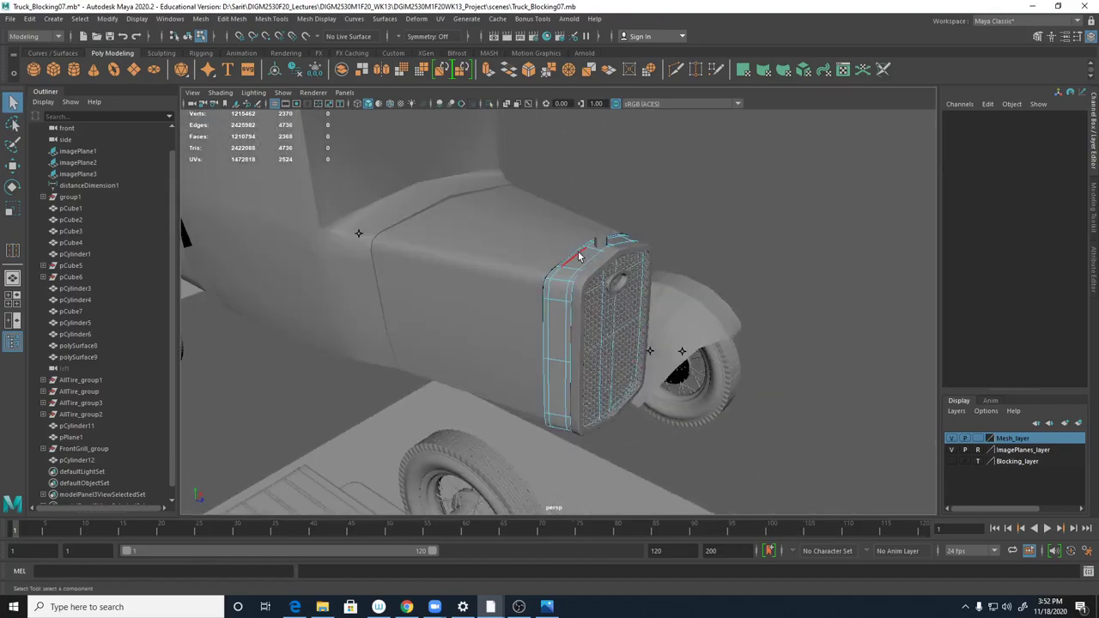
pyautogui.moveTo(578, 256); pyautogui.dragTo(642, 232, button='right')
pyautogui.keyDown('alt'); pyautogui.moveTo(643, 232); pyautogui.dragTo(730, 409); pyautogui.keyUp('alt')
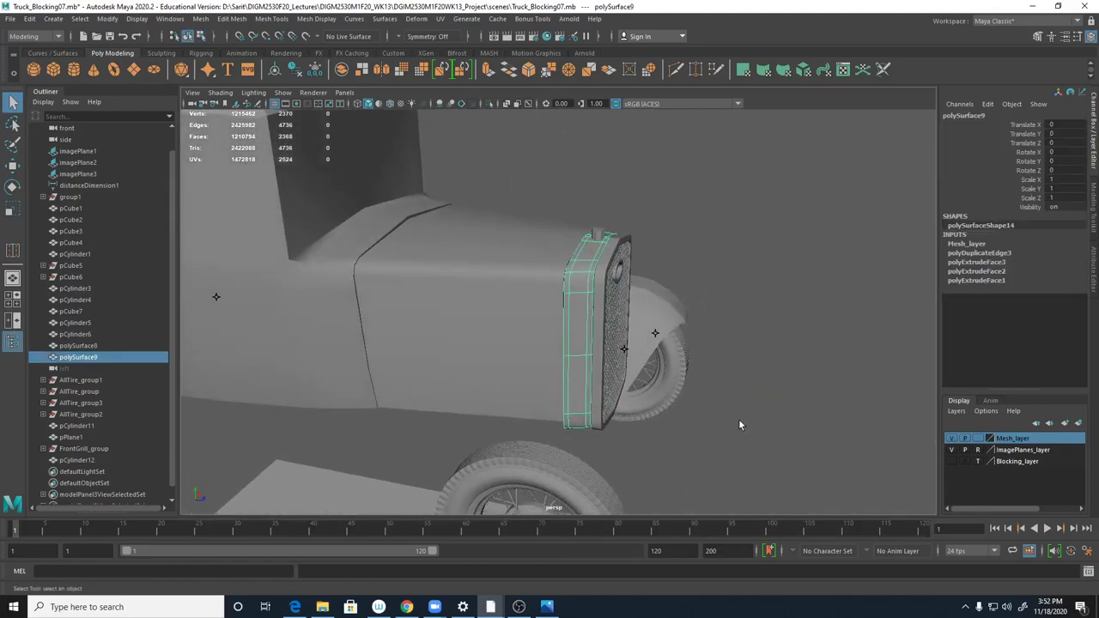
# - Select the hood polySurface8, then switch to Photos and examine the hood's side and creases in the 1931 Ford Model A reference photo
pyautogui.click(507, 298)
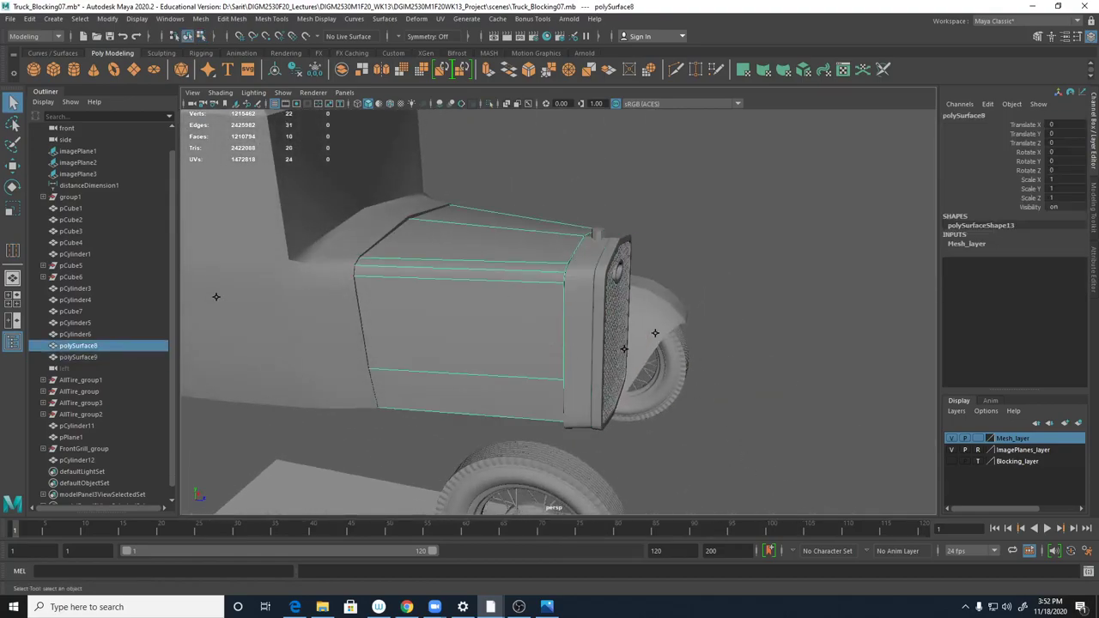
pyautogui.moveTo(1098, 68); pyautogui.dragTo(318, 0)
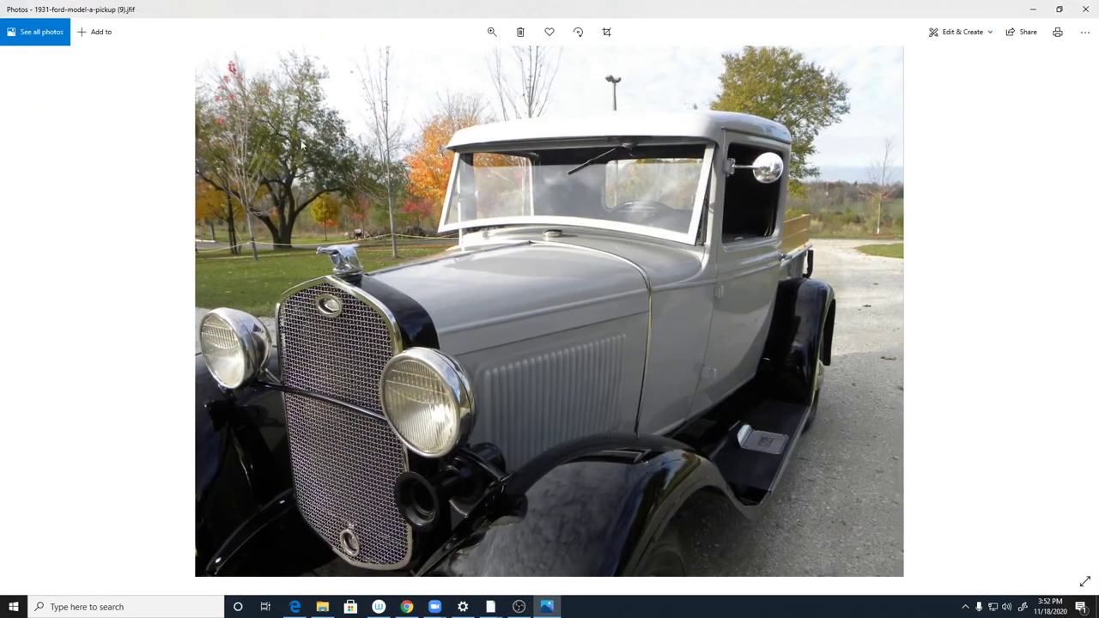
pyautogui.click(492, 32)
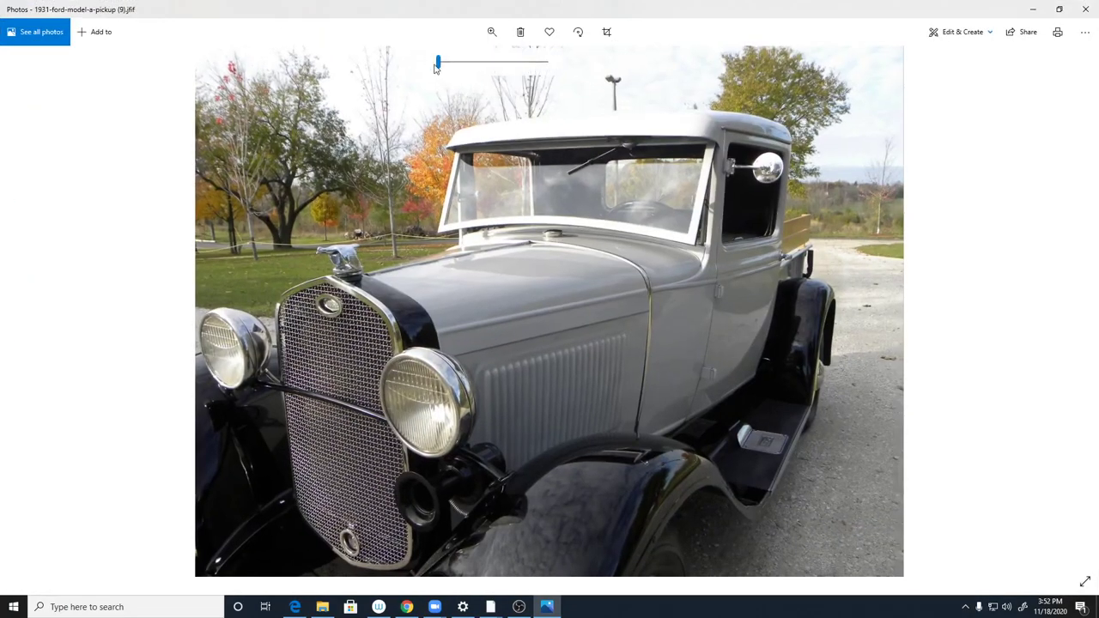
pyautogui.moveTo(440, 63); pyautogui.dragTo(463, 63)
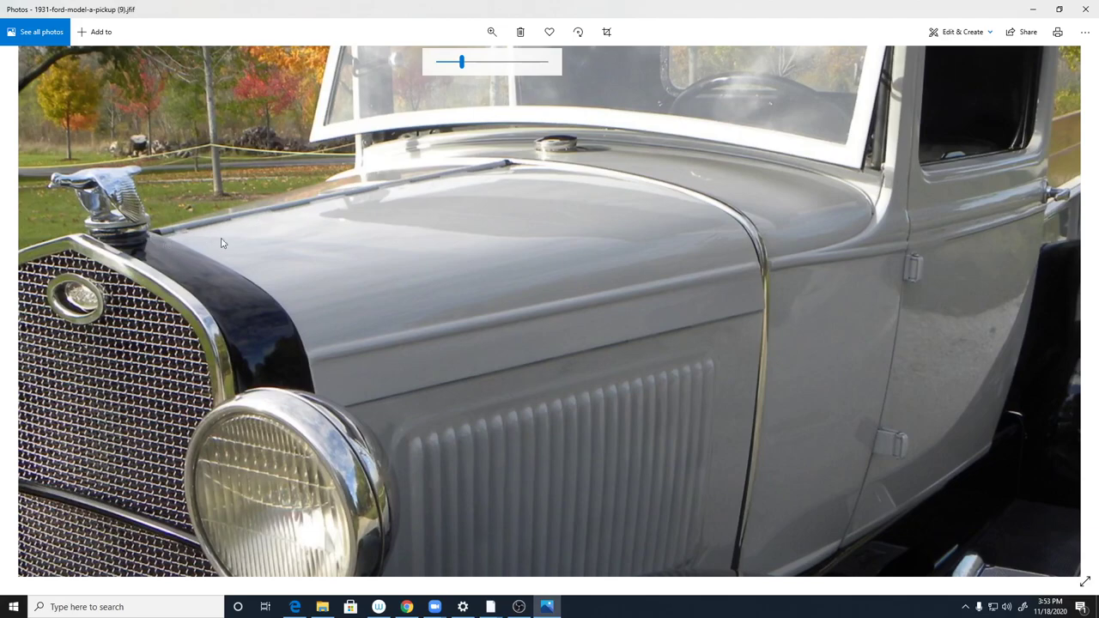
pyautogui.moveTo(910, 12); pyautogui.dragTo(824, 28)
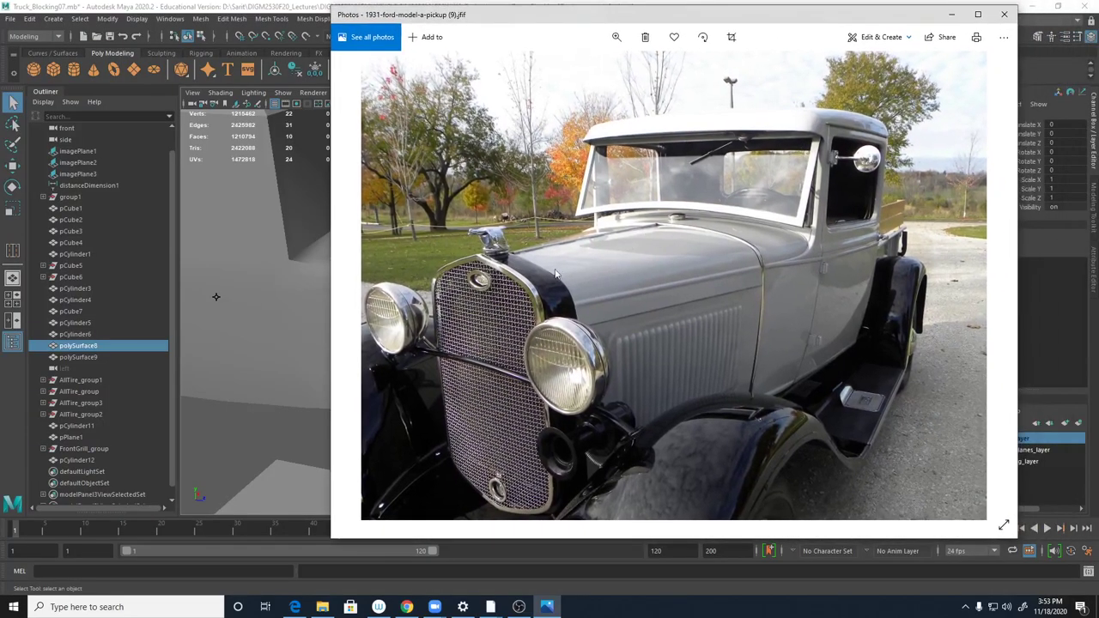
pyautogui.moveTo(882, 18); pyautogui.dragTo(1098, 15)
# - Switch the hood to face selection, start the Multi-Cut tool and compare the hood's side crease with the reference photo
pyautogui.keyDown('alt'); pyautogui.moveTo(655, 267); pyautogui.dragTo(539, 315); pyautogui.keyUp('alt')
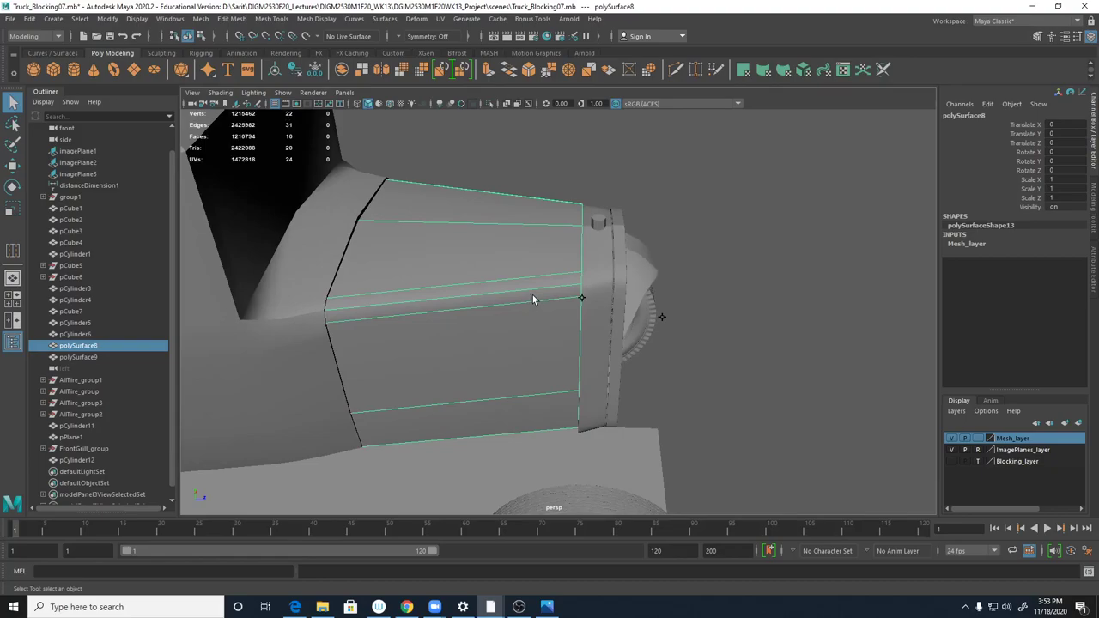
pyautogui.moveTo(532, 298); pyautogui.dragTo(534, 324, button='right')
pyautogui.keyDown('alt'); pyautogui.moveTo(537, 330); pyautogui.dragTo(464, 312); pyautogui.keyUp('alt')
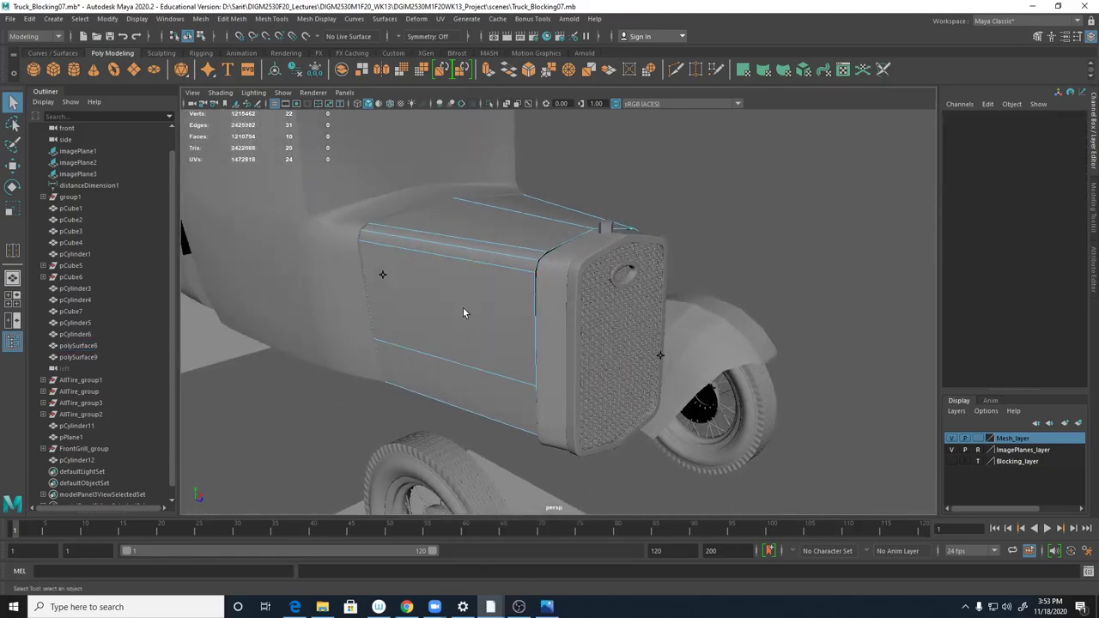
pyautogui.keyDown('shift'); pyautogui.rightClick(470, 287); pyautogui.keyUp('shift')
pyautogui.click(408, 286)
pyautogui.moveTo(409, 286)
pyautogui.keyDown('alt'); pyautogui.mouseDown()
pyautogui.moveTo(367, 301)
pyautogui.moveTo(410, 290)
pyautogui.mouseUp(); pyautogui.keyUp('alt')
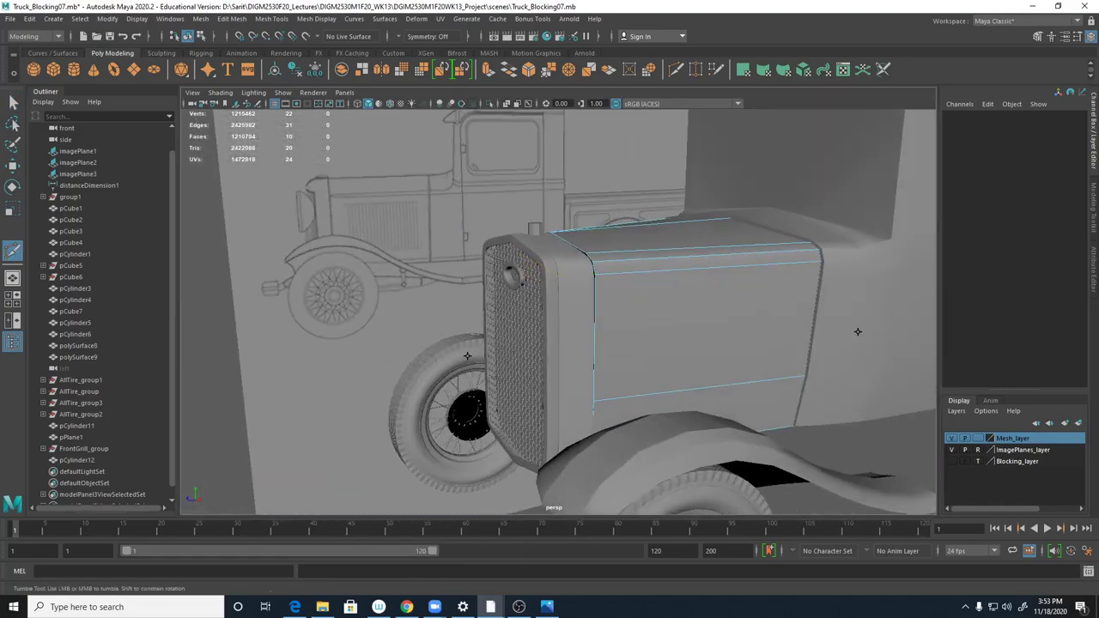
pyautogui.hotkey('alt', 'Tab')
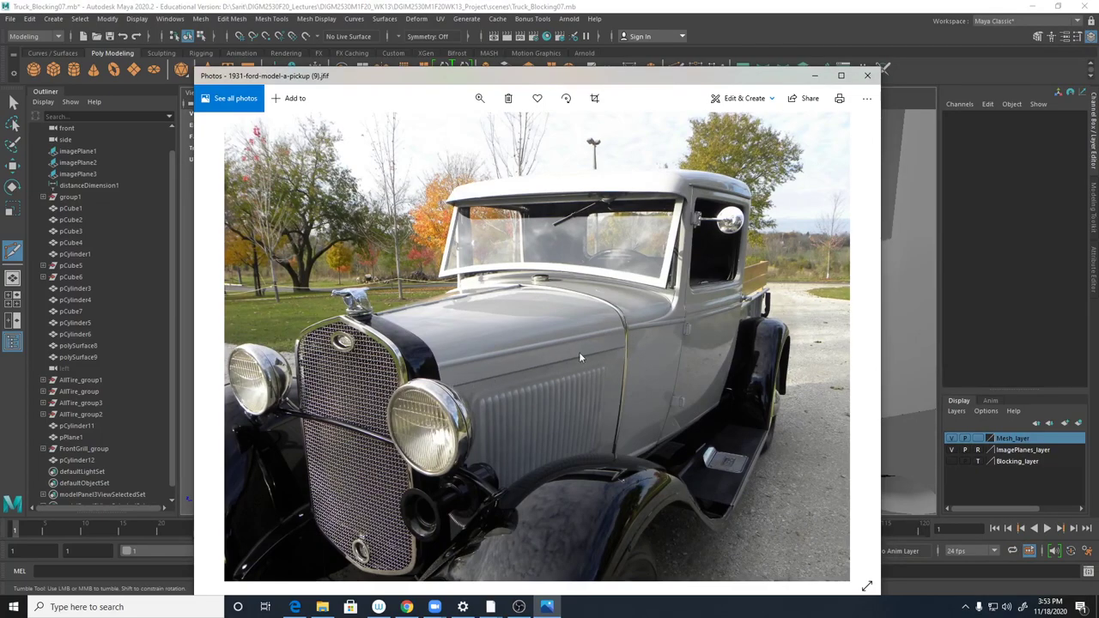
pyautogui.moveTo(667, 77); pyautogui.dragTo(1098, 111)
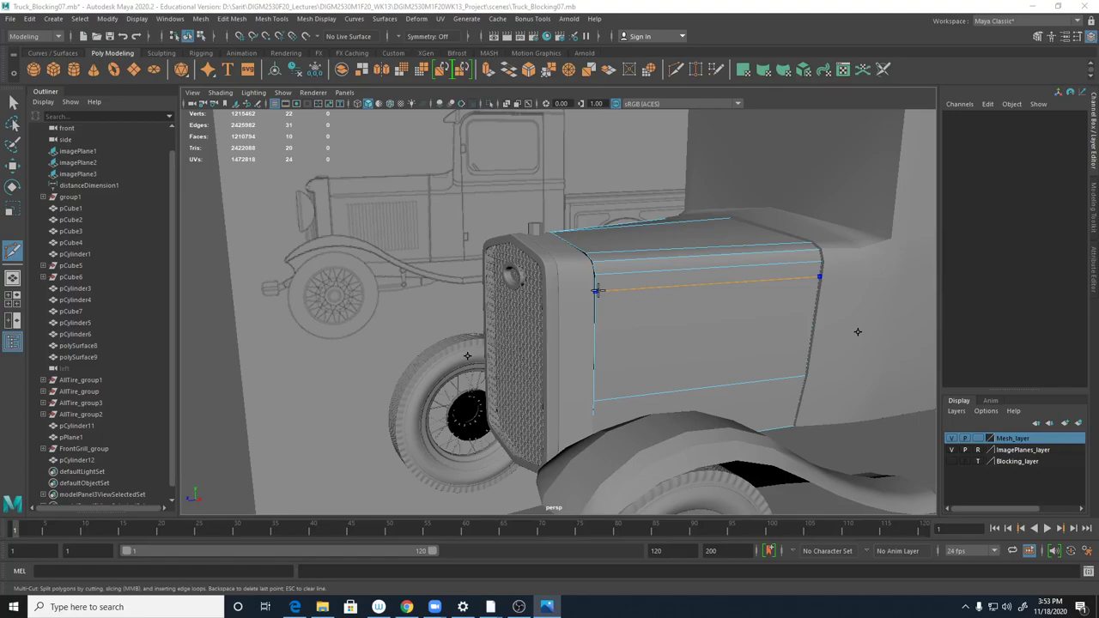
# - Set the modelling symmetry to Object X, show the scene in wireframe and activate Multi-Cut
pyautogui.doubleClick(13, 209)
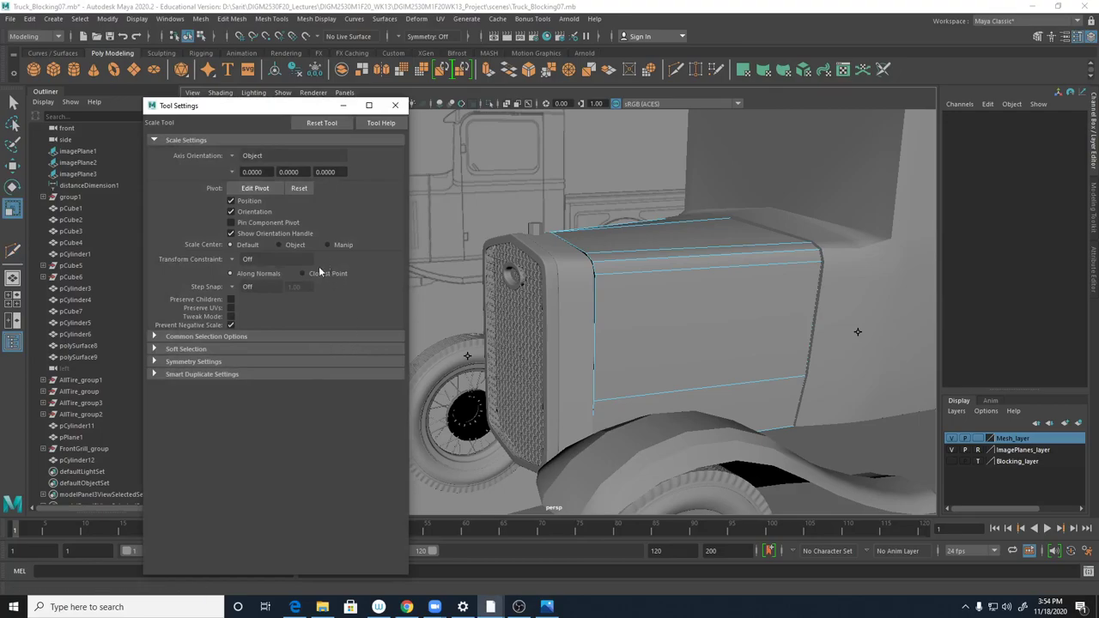
pyautogui.click(158, 364)
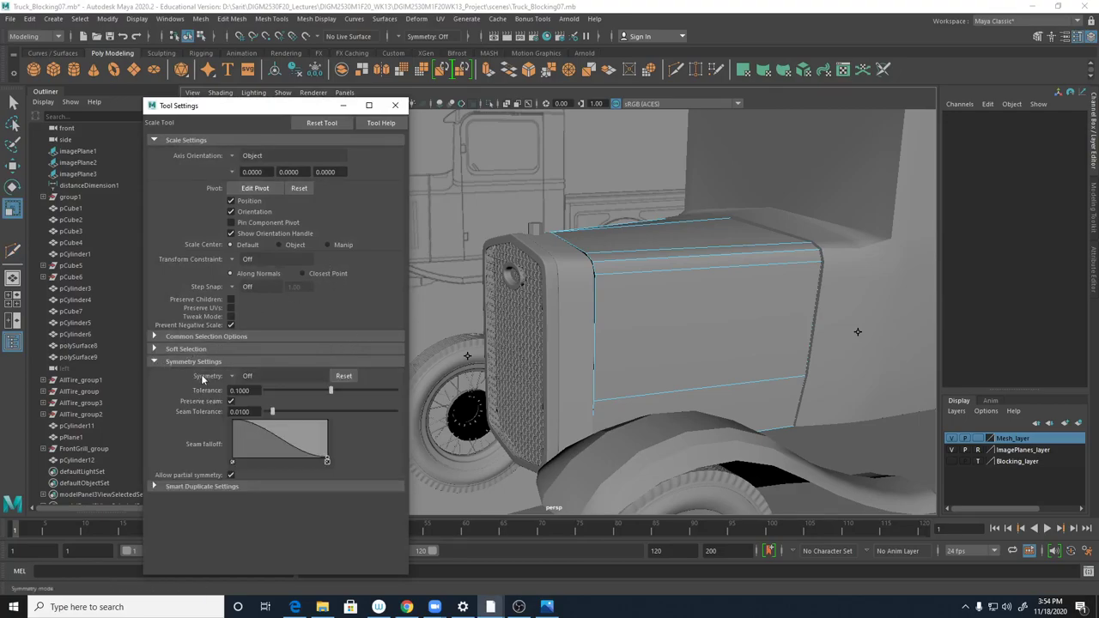
pyautogui.click(228, 376)
pyautogui.click(237, 395)
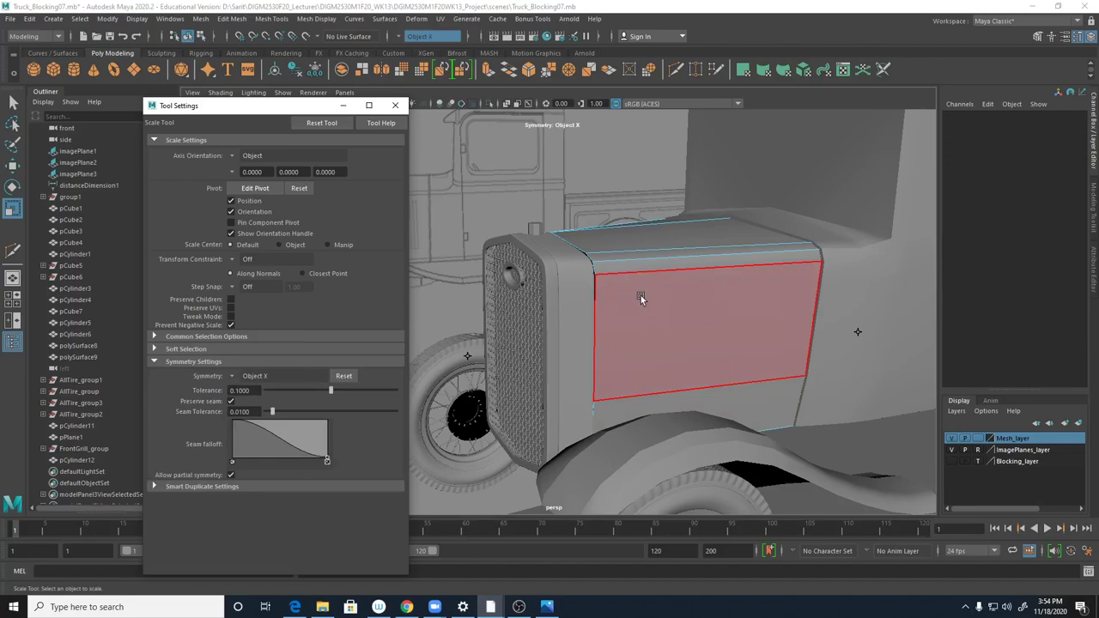
pyautogui.press('4')
pyautogui.click(12, 249)
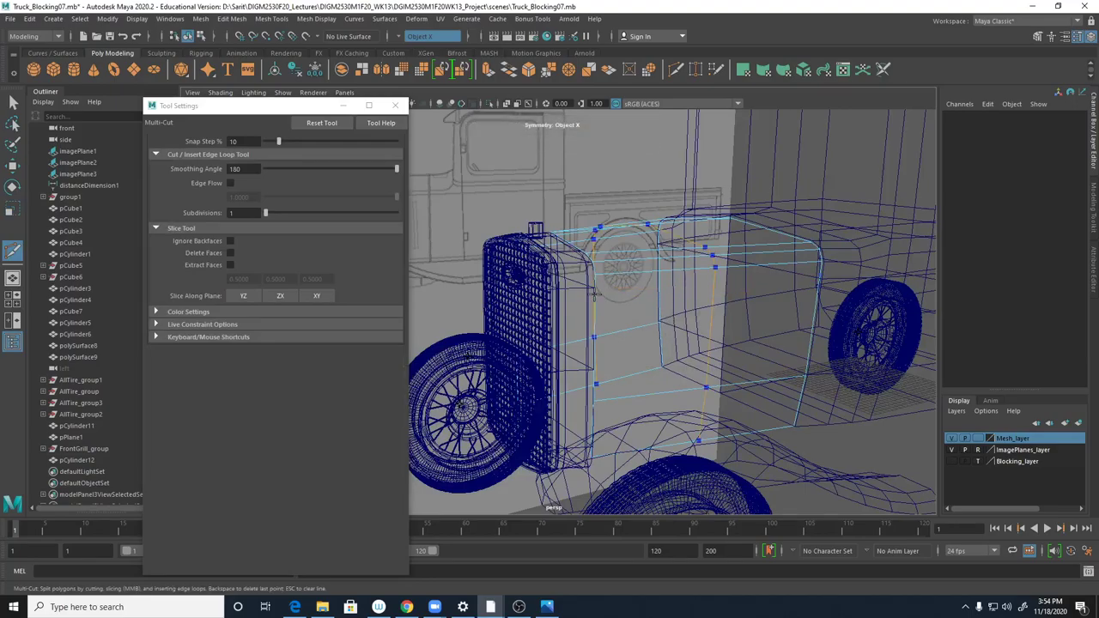
pyautogui.keyDown('alt'); pyautogui.moveTo(598, 287); pyautogui.dragTo(691, 324); pyautogui.keyUp('alt')
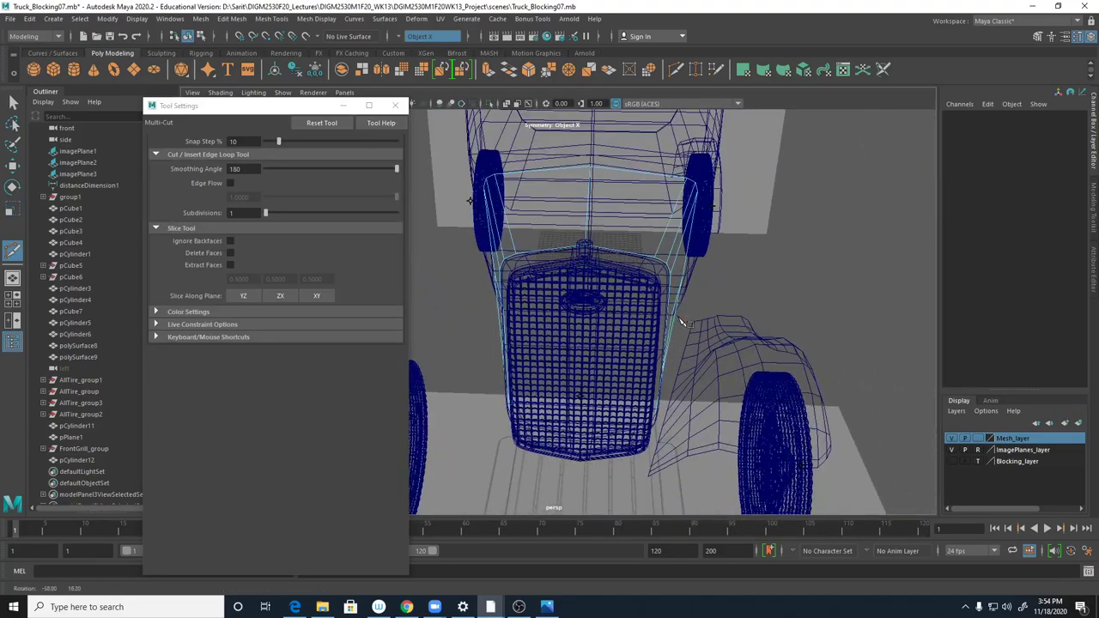
# - Return the hood polySurface8 to object mode and check the symmetry options in the Scale tool's settings
pyautogui.moveTo(293, 105); pyautogui.dragTo(252, 198)
pyautogui.press('q')
pyautogui.moveTo(591, 176); pyautogui.dragTo(646, 158, button='right')
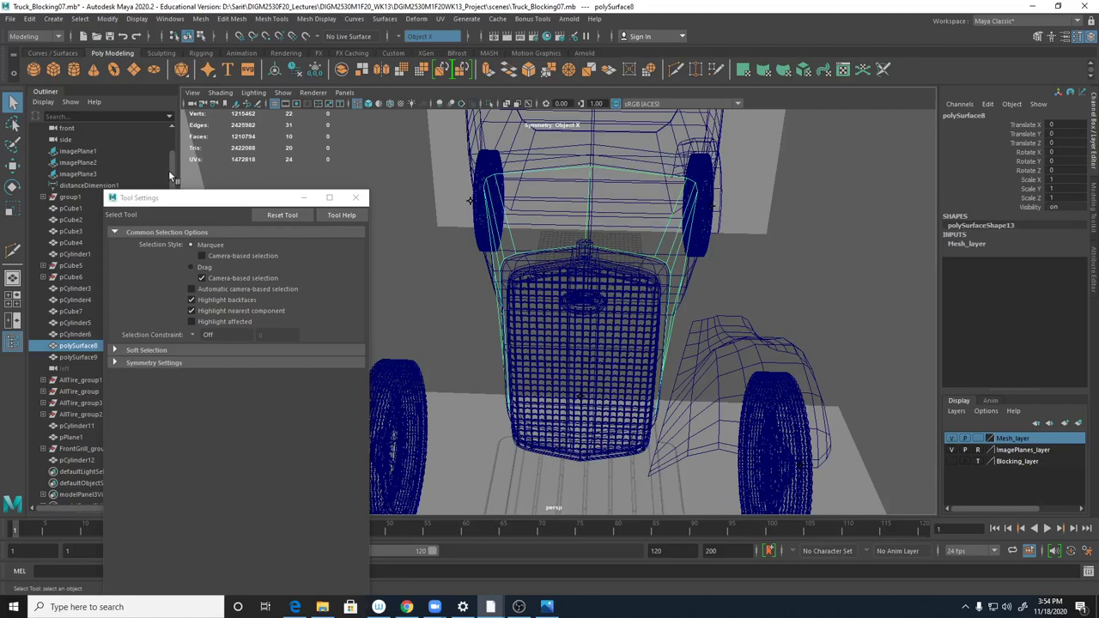
pyautogui.moveTo(188, 202); pyautogui.dragTo(257, 418)
pyautogui.press('r')
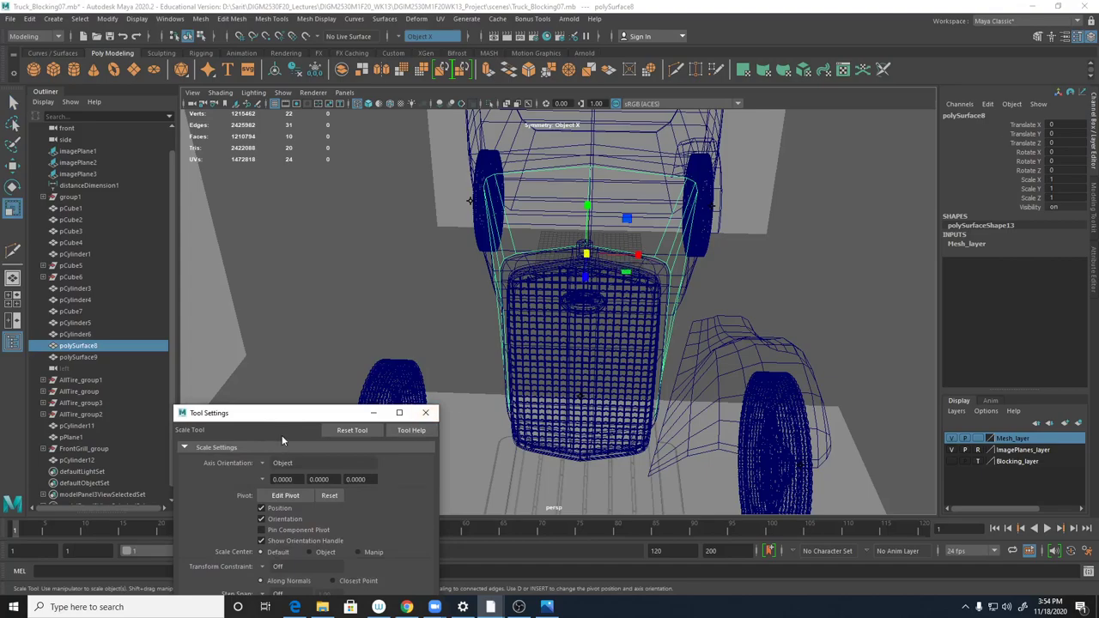
pyautogui.moveTo(288, 416); pyautogui.dragTo(276, 168)
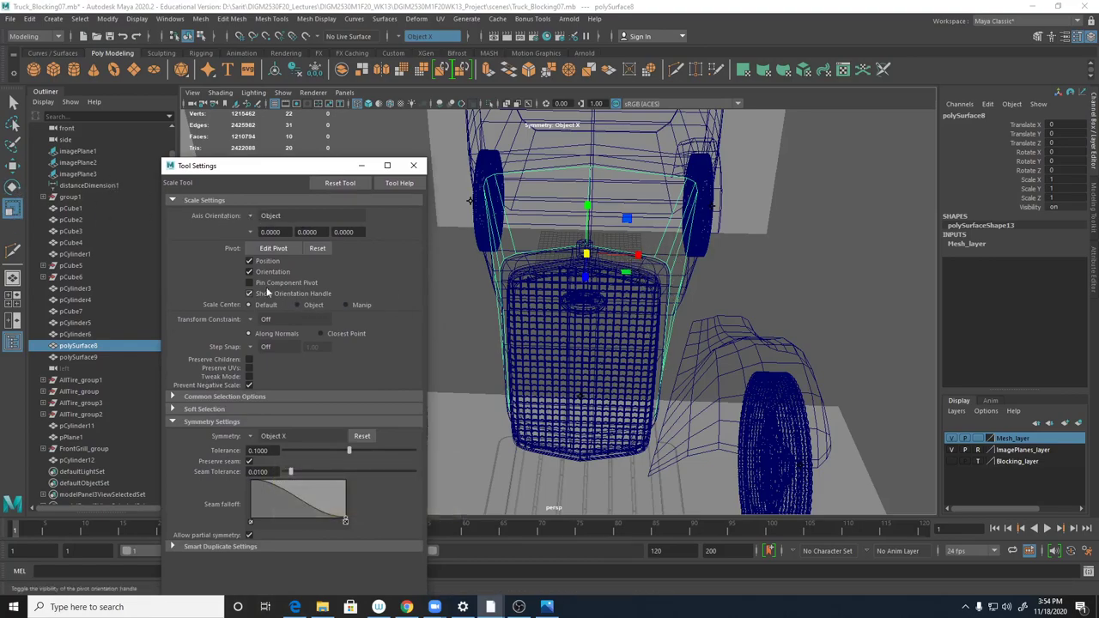
pyautogui.moveTo(256, 165); pyautogui.dragTo(152, 416)
# - Cut a new lengthwise edge across the hood's side face, from its front edge to its rear edge, with Multi-Cut
pyautogui.click(12, 250)
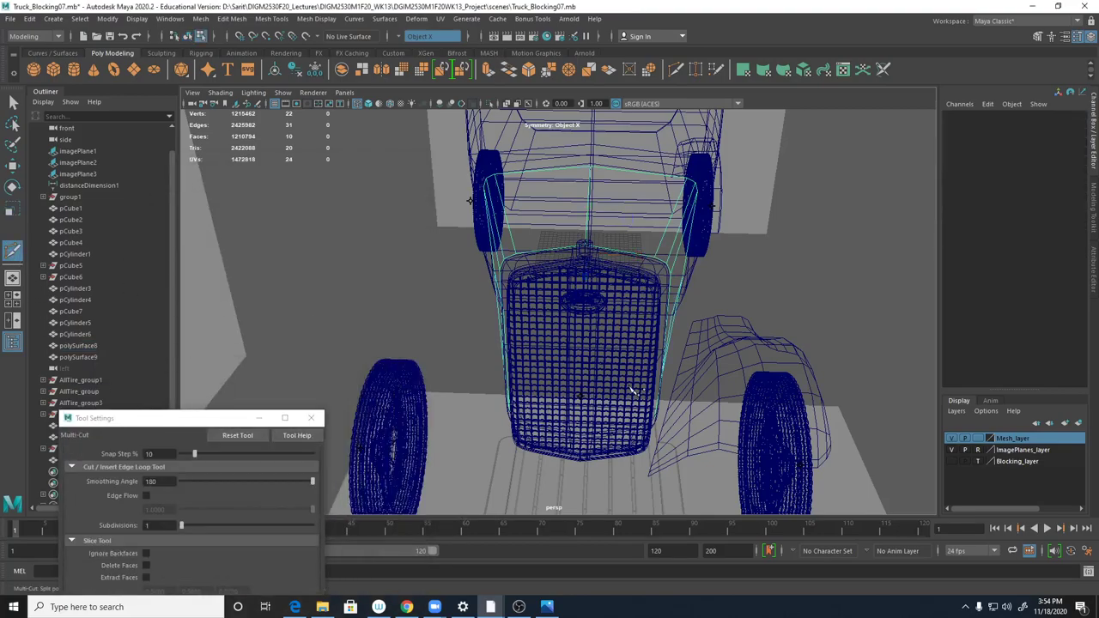
pyautogui.keyDown('alt'); pyautogui.moveTo(633, 390); pyautogui.dragTo(548, 380); pyautogui.keyUp('alt')
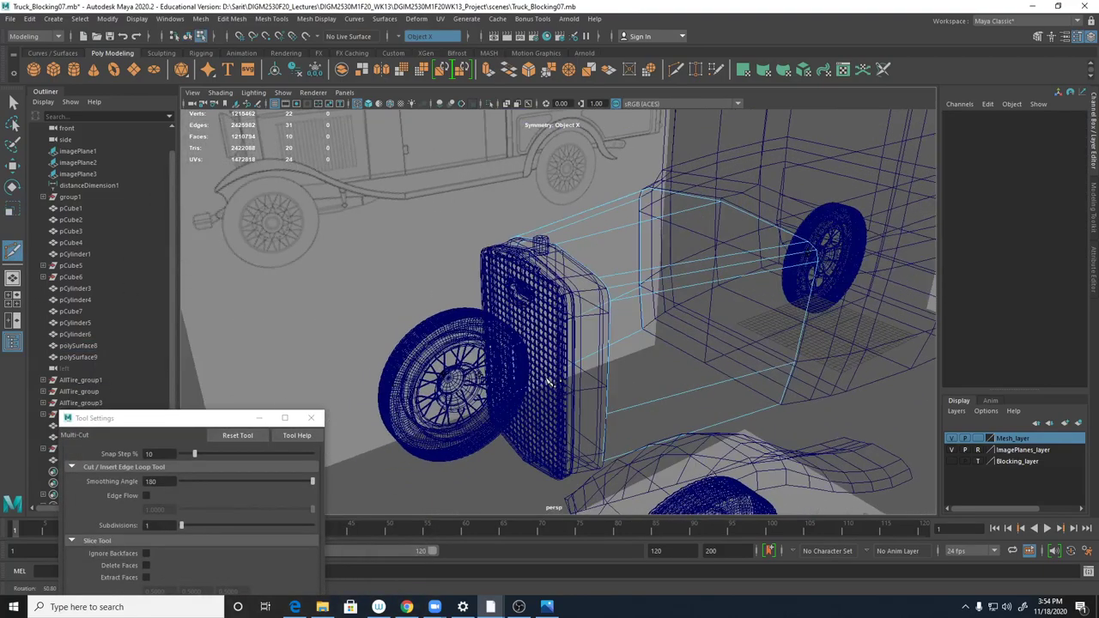
pyautogui.click(611, 325)
pyautogui.keyDown('alt'); pyautogui.moveTo(611, 325); pyautogui.dragTo(679, 421); pyautogui.keyUp('alt')
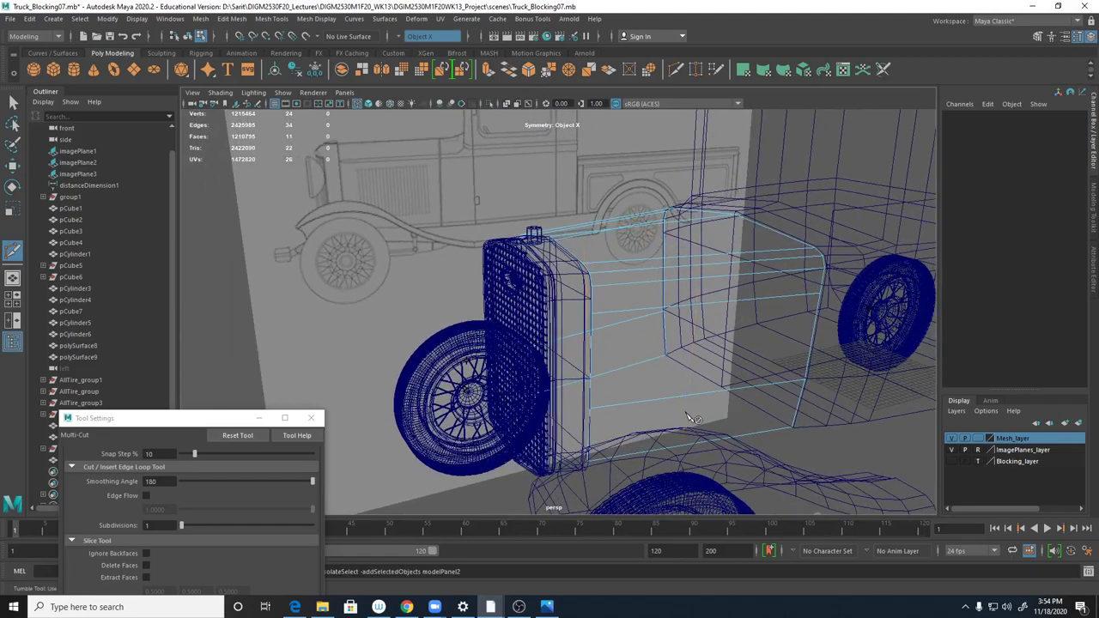
# - Undo the last cut on the hood side and set the Move tool's axis orientation to Object
pyautogui.hotkey('ctrl', 'z')
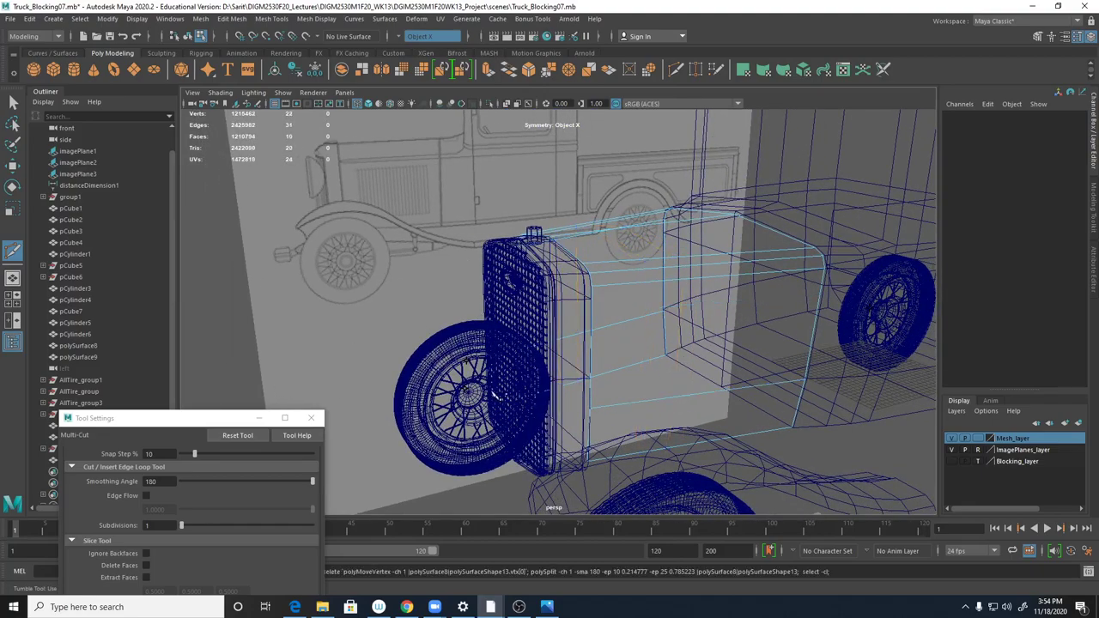
pyautogui.moveTo(182, 420); pyautogui.dragTo(199, 194)
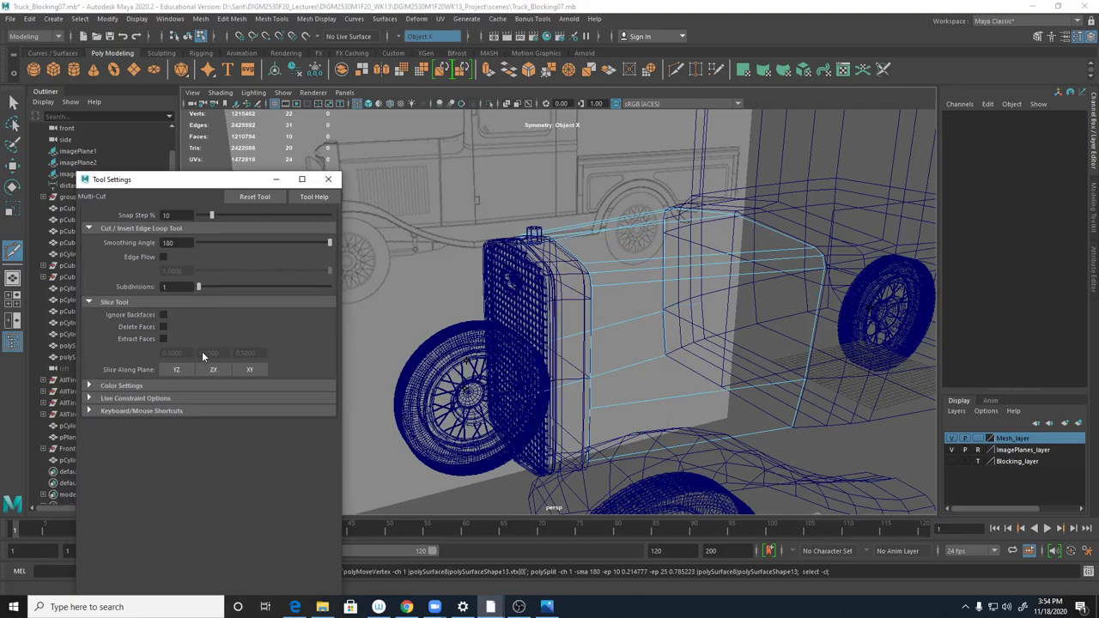
pyautogui.click(328, 178)
pyautogui.doubleClick(12, 251)
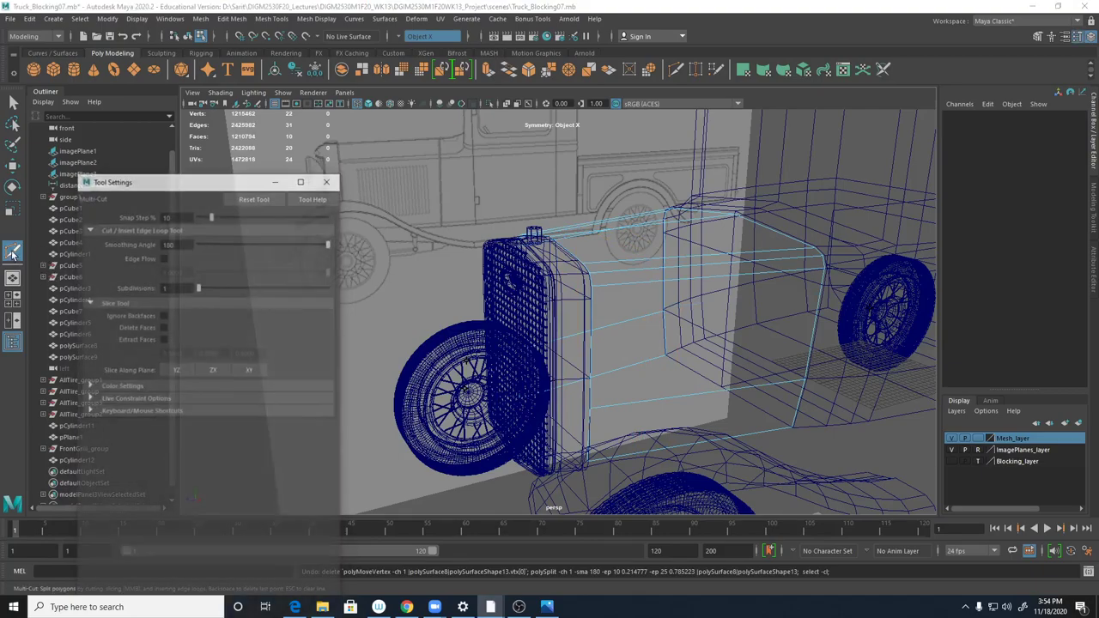
pyautogui.click(12, 187)
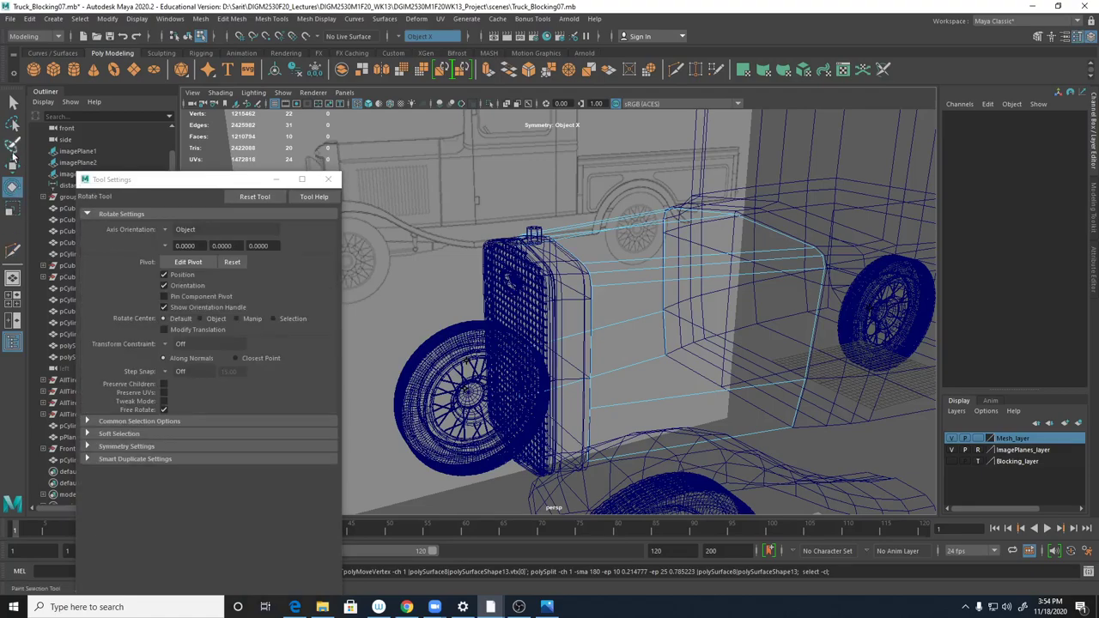
pyautogui.click(12, 165)
pyautogui.click(164, 228)
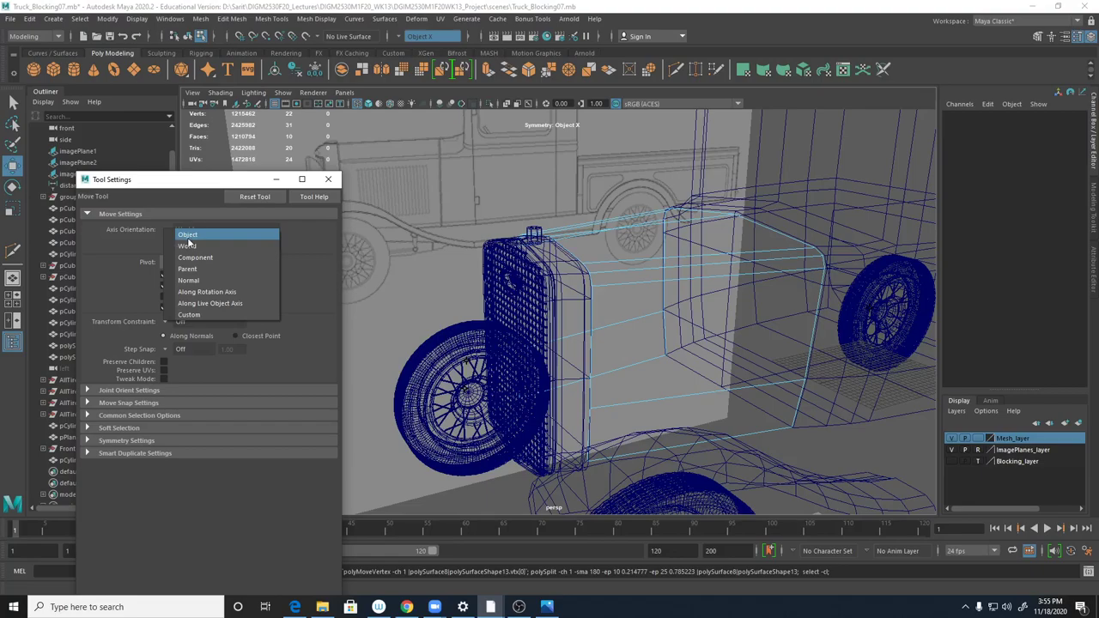
pyautogui.click(188, 236)
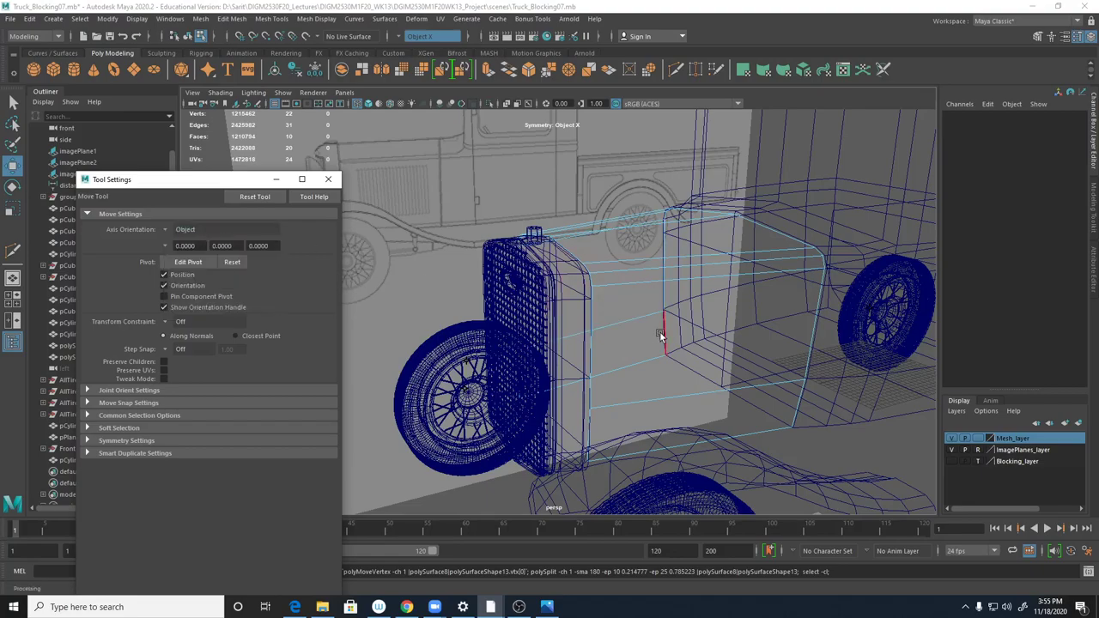
# - Return the hood to object mode and check the symmetry options in the Move tool's settings
pyautogui.keyDown('alt'); pyautogui.moveTo(751, 366); pyautogui.dragTo(535, 321, button='right'); pyautogui.keyUp('alt')
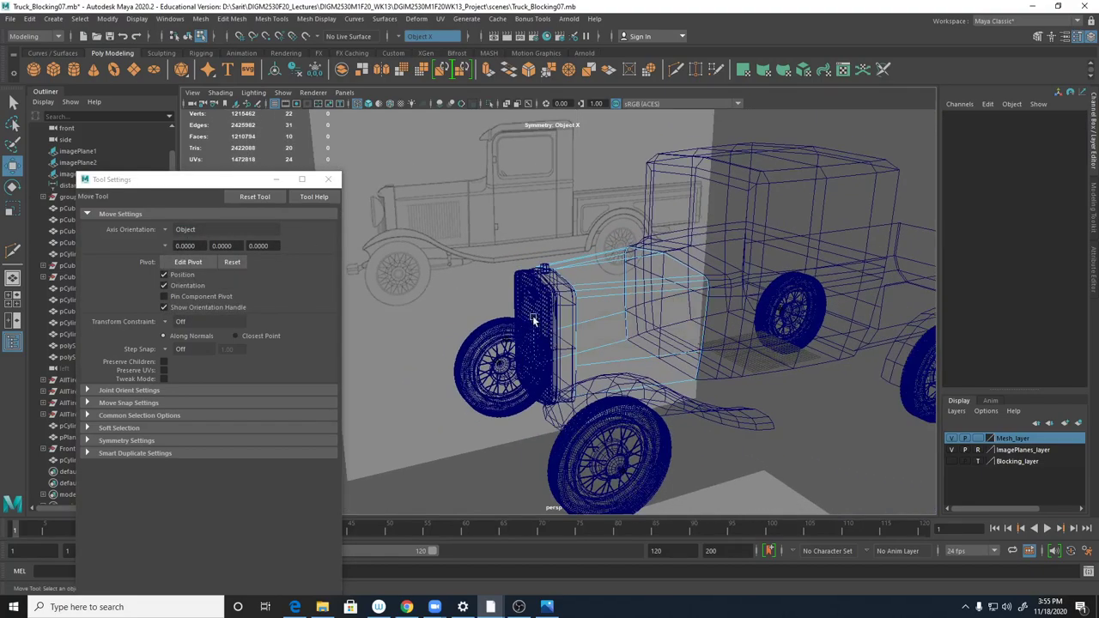
pyautogui.moveTo(632, 293); pyautogui.dragTo(672, 273, button='right')
pyautogui.keyDown('alt'); pyautogui.moveTo(664, 369); pyautogui.dragTo(723, 392); pyautogui.keyUp('alt')
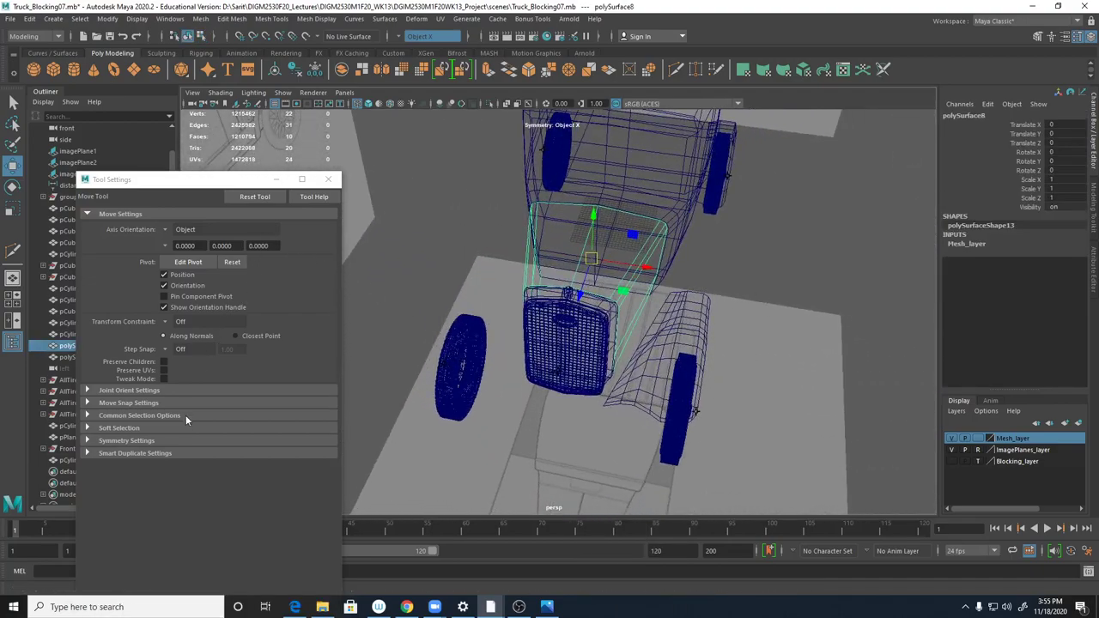
pyautogui.click(126, 440)
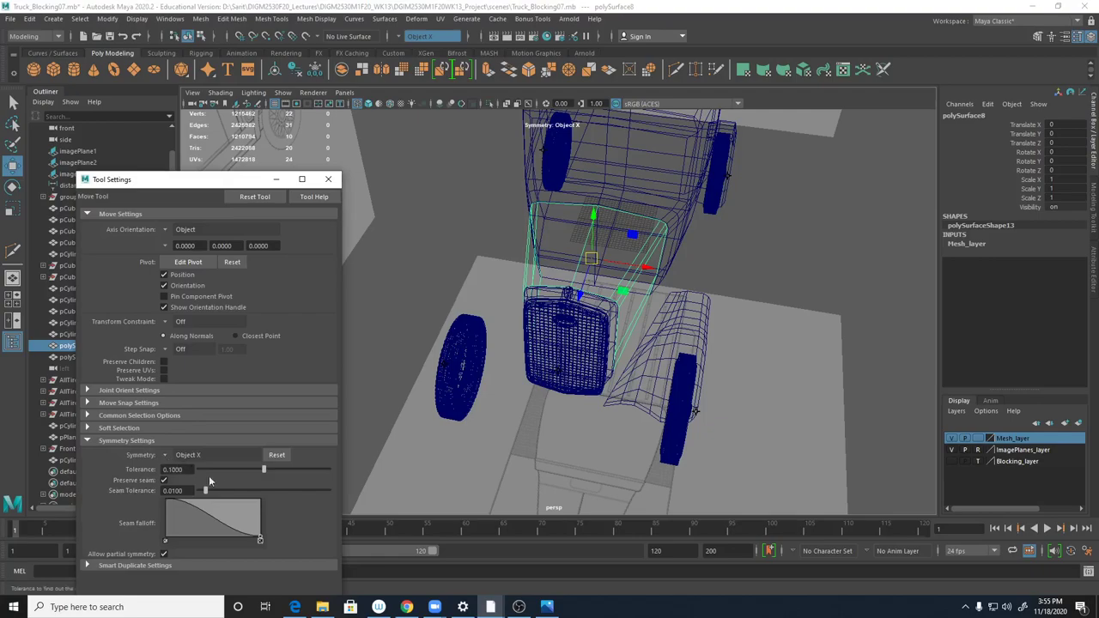
pyautogui.moveTo(208, 182); pyautogui.dragTo(398, 448)
# - With the model shaded, insert a lengthwise Multi-Cut edge along the upper part of each hood side face
pyautogui.click(12, 250)
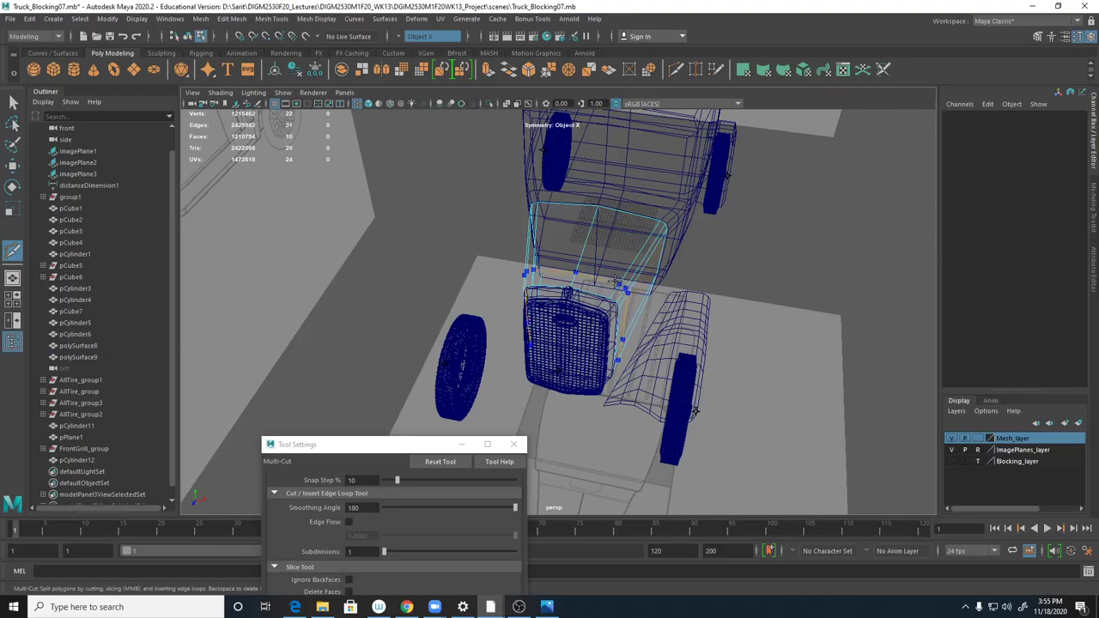
pyautogui.keyDown('alt'); pyautogui.moveTo(619, 319); pyautogui.dragTo(533, 307); pyautogui.keyUp('alt')
pyautogui.keyDown('alt'); pyautogui.moveTo(533, 307); pyautogui.dragTo(632, 336, button='right'); pyautogui.keyUp('alt')
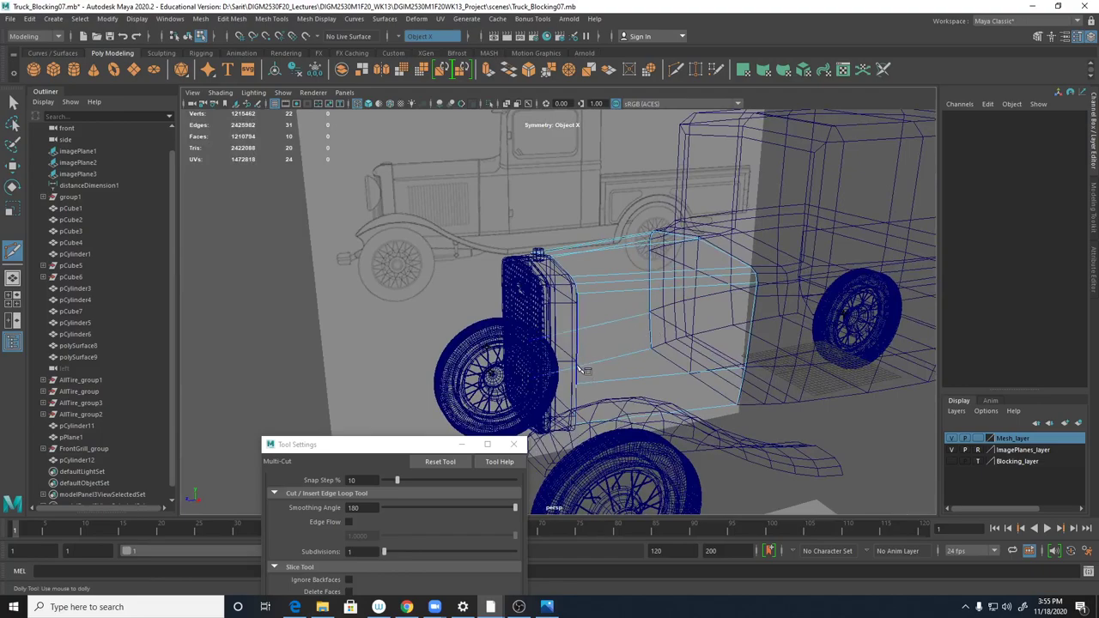
pyautogui.press('5')
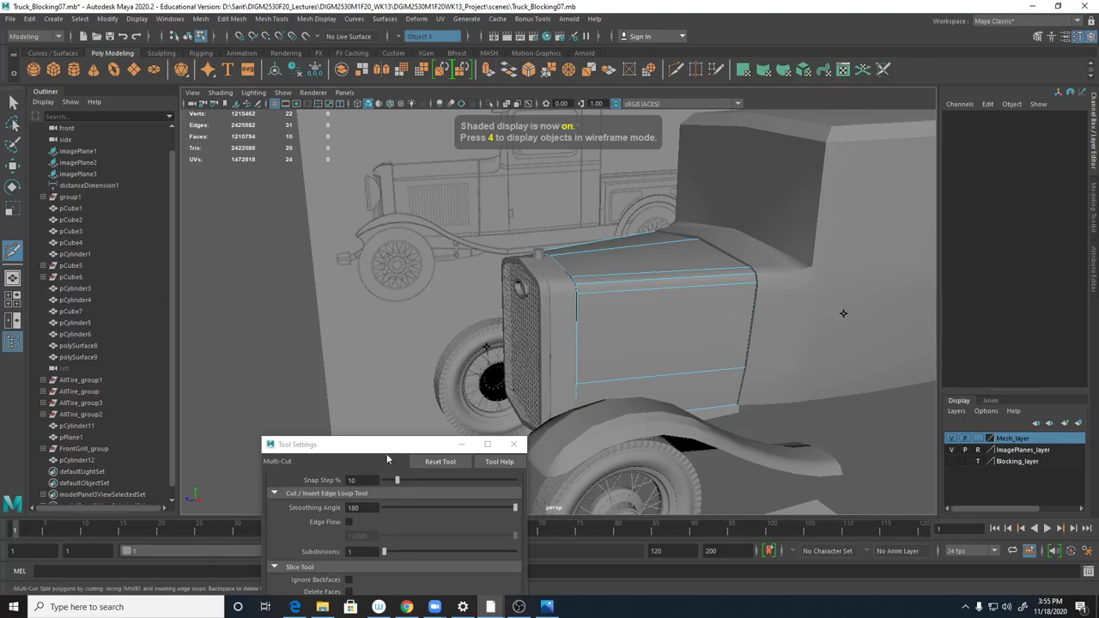
pyautogui.moveTo(384, 444); pyautogui.dragTo(368, 387)
pyautogui.click(497, 387)
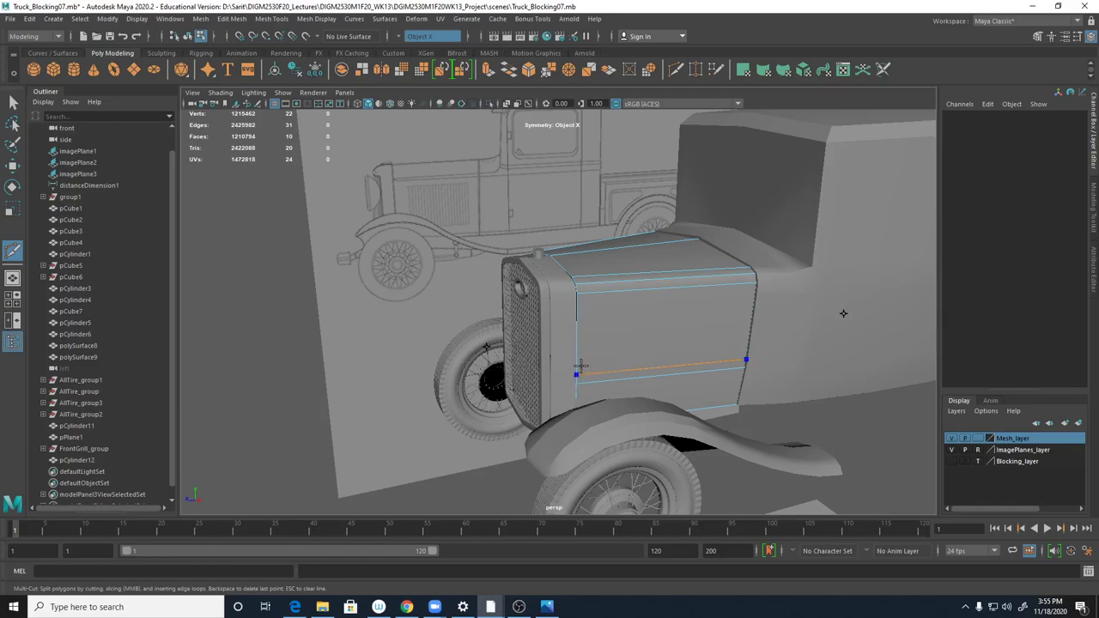
pyautogui.keyDown('ctrl'); pyautogui.click(581, 308); pyautogui.keyUp('ctrl')
pyautogui.keyDown('alt'); pyautogui.moveTo(530, 361); pyautogui.dragTo(684, 398); pyautogui.keyUp('alt')
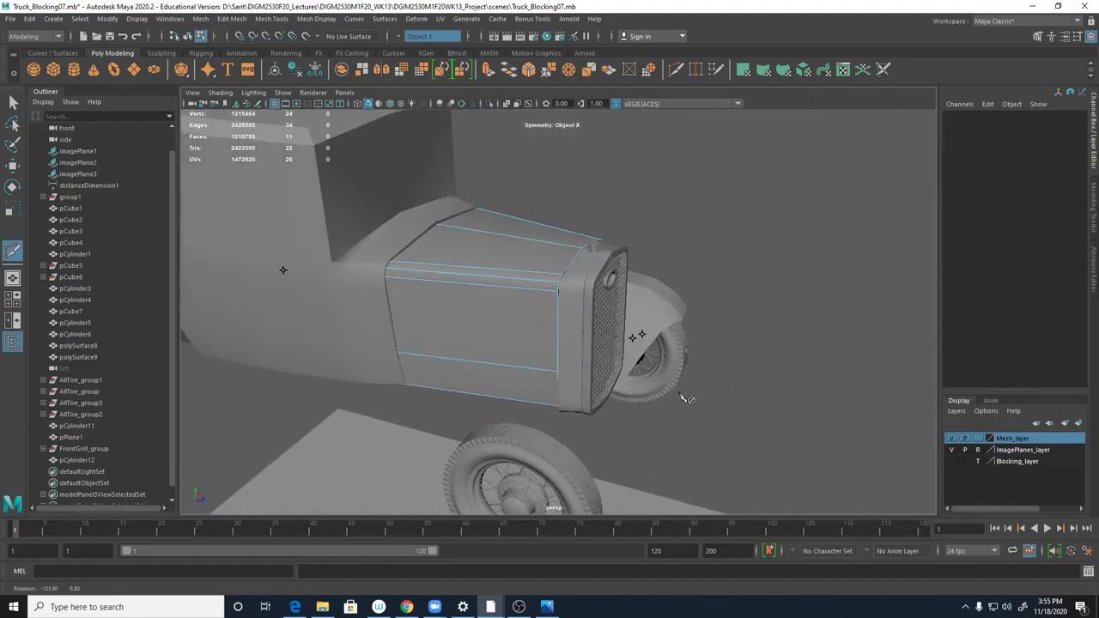
pyautogui.click(557, 306)
pyautogui.keyDown('alt'); pyautogui.moveTo(557, 306); pyautogui.dragTo(632, 337); pyautogui.keyUp('alt')
# - Extract the two lower side faces on both sides of the hood as separate pieces
pyautogui.press('q')
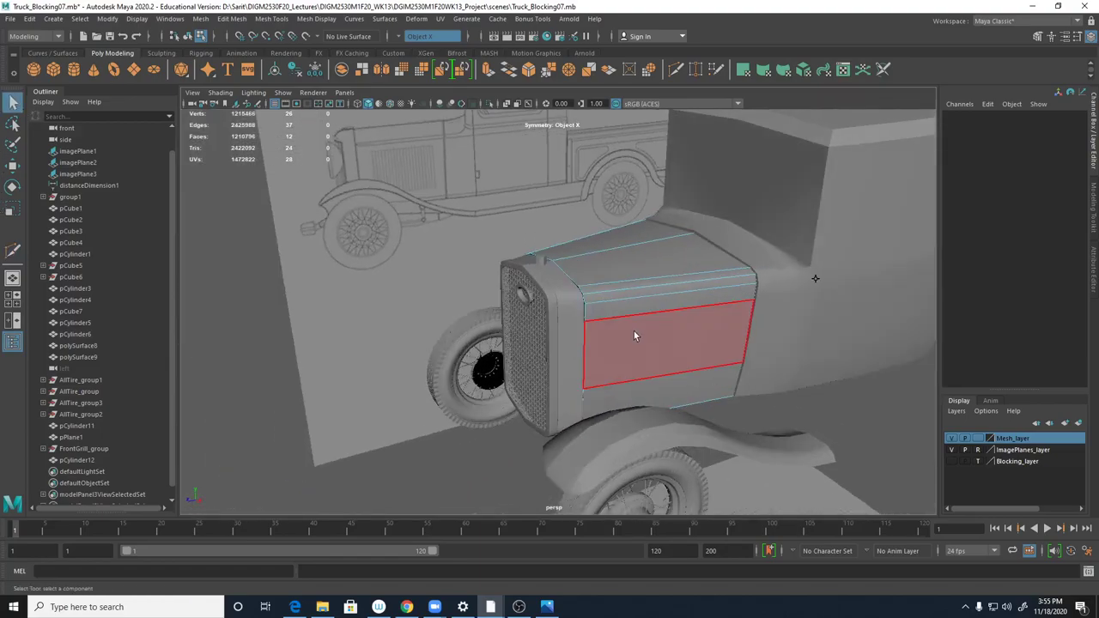
pyautogui.click(635, 327)
pyautogui.keyDown('shift'); pyautogui.click(678, 391); pyautogui.keyUp('shift')
pyautogui.keyDown('alt'); pyautogui.moveTo(678, 391); pyautogui.dragTo(802, 398); pyautogui.keyUp('alt')
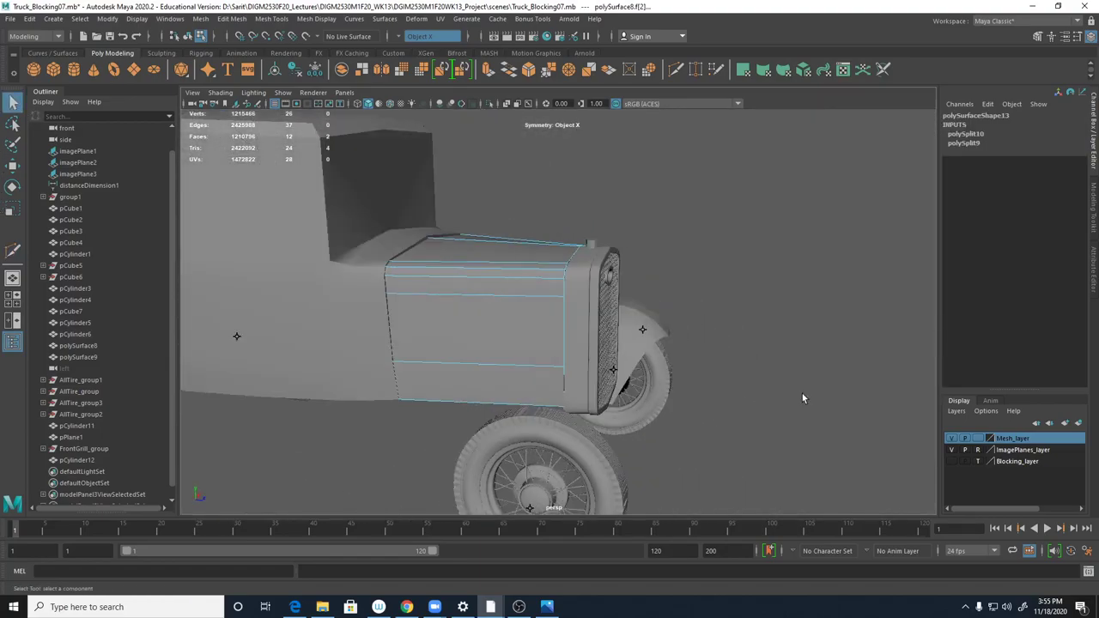
pyautogui.click(504, 319)
pyautogui.keyDown('shift'); pyautogui.click(504, 377); pyautogui.keyUp('shift')
pyautogui.keyDown('alt'); pyautogui.moveTo(503, 378); pyautogui.dragTo(473, 432); pyautogui.keyUp('alt')
pyautogui.keyDown('shift'); pyautogui.moveTo(655, 325); pyautogui.dragTo(636, 519, button='right'); pyautogui.keyUp('shift')
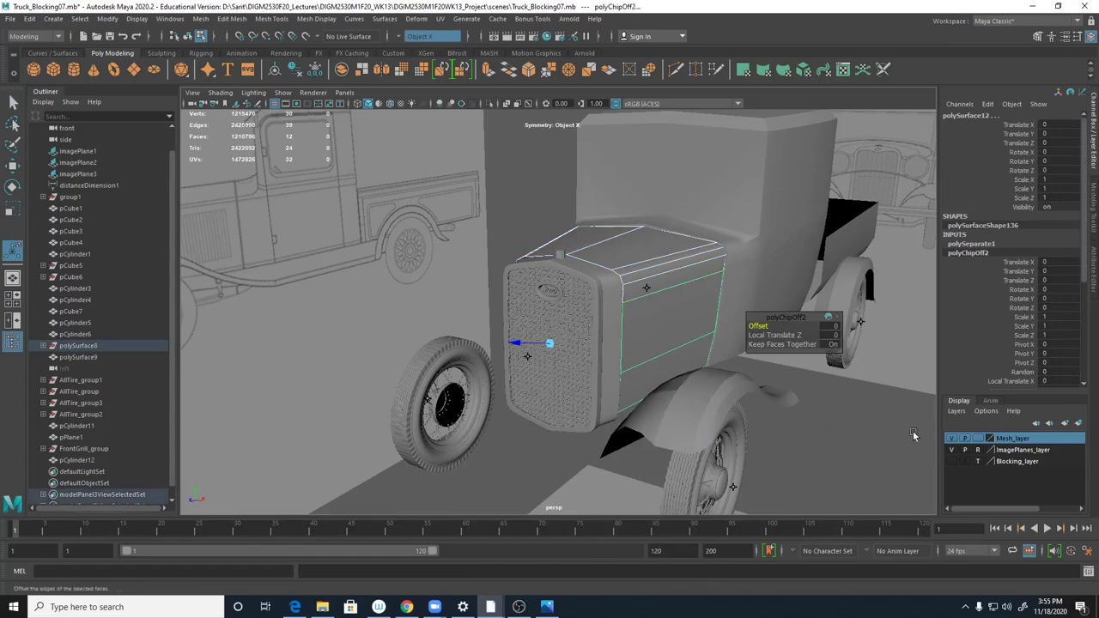
# - Check the extracted side panel's two faces, return it to object mode and turn on wireframe on shaded display
pyautogui.click(881, 450)
pyautogui.click(689, 310)
pyautogui.keyDown('shift'); pyautogui.click(695, 356); pyautogui.keyUp('shift')
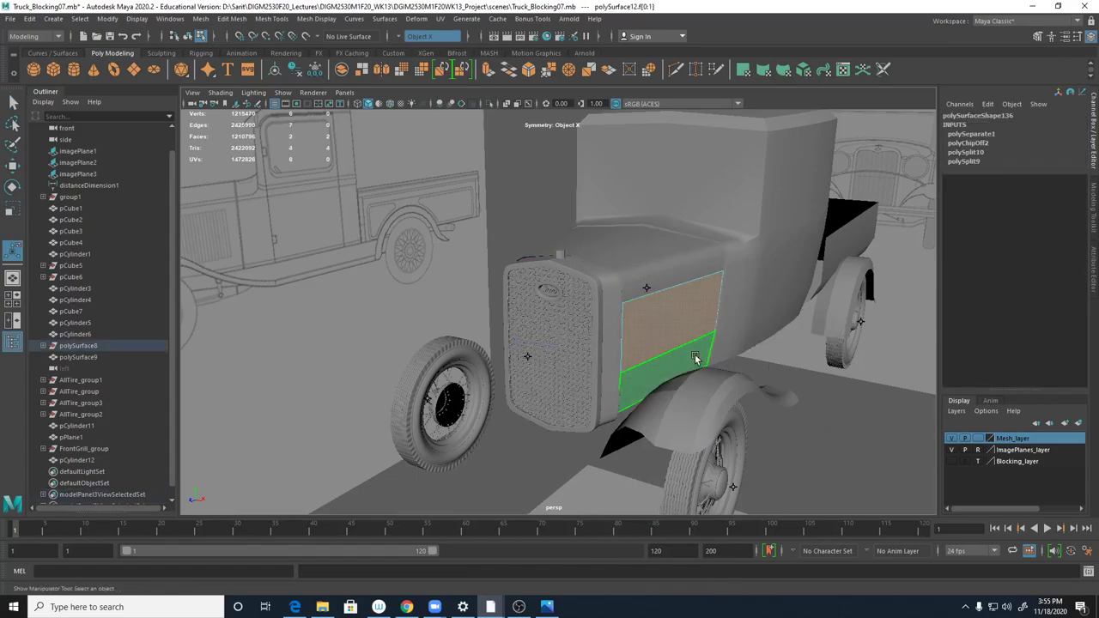
pyautogui.moveTo(687, 301); pyautogui.dragTo(735, 274, button='right')
pyautogui.click(386, 104)
# - Select each hood side panel and the hood top in turn to check that they are separate objects
pyautogui.keyDown('alt'); pyautogui.moveTo(618, 361); pyautogui.dragTo(777, 372); pyautogui.keyUp('alt')
pyautogui.click(496, 321)
pyautogui.keyDown('alt'); pyautogui.moveTo(531, 372); pyautogui.dragTo(386, 367); pyautogui.keyUp('alt')
pyautogui.click(691, 327)
pyautogui.keyDown('alt'); pyautogui.moveTo(692, 327); pyautogui.dragTo(756, 395); pyautogui.keyUp('alt')
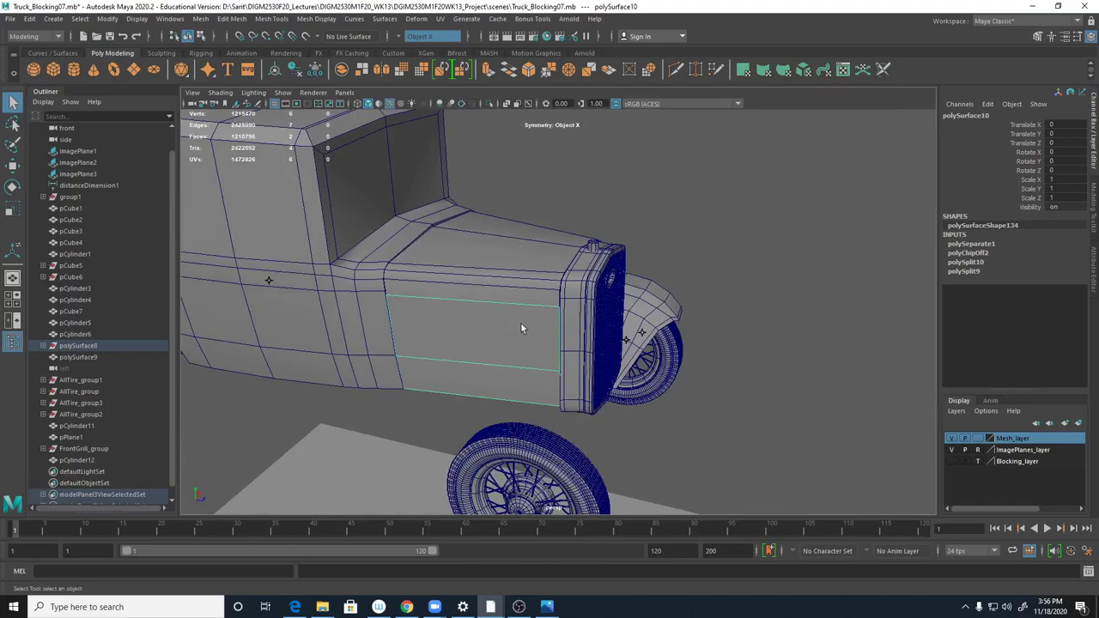
pyautogui.keyDown('alt'); pyautogui.moveTo(521, 369); pyautogui.dragTo(513, 315); pyautogui.keyUp('alt')
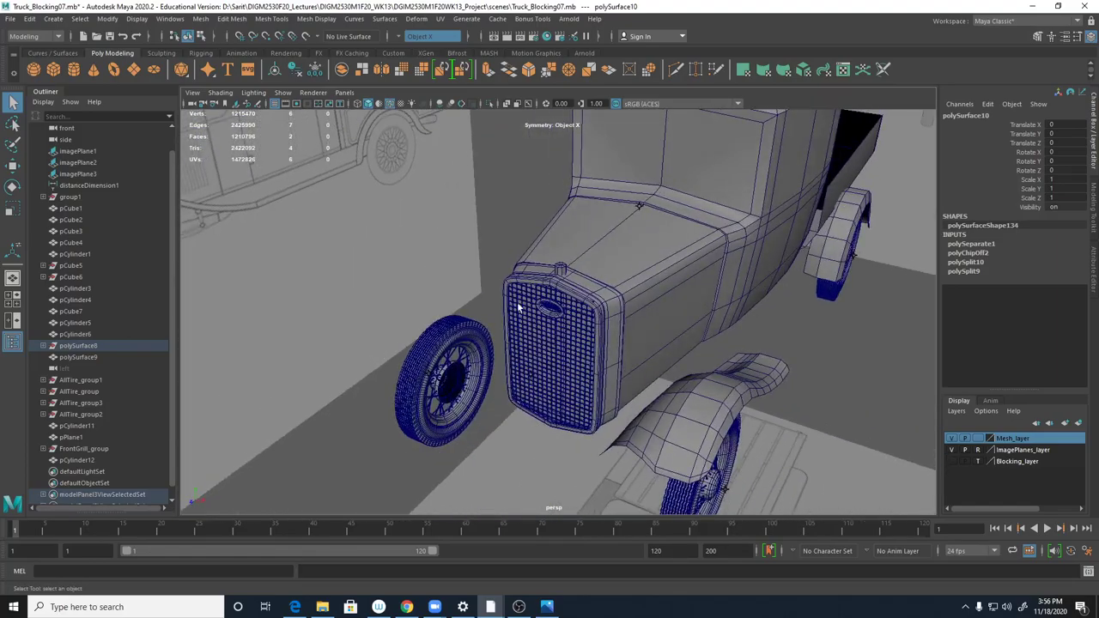
pyautogui.click(638, 268)
pyautogui.keyDown('alt'); pyautogui.moveTo(637, 268); pyautogui.dragTo(587, 302); pyautogui.keyUp('alt')
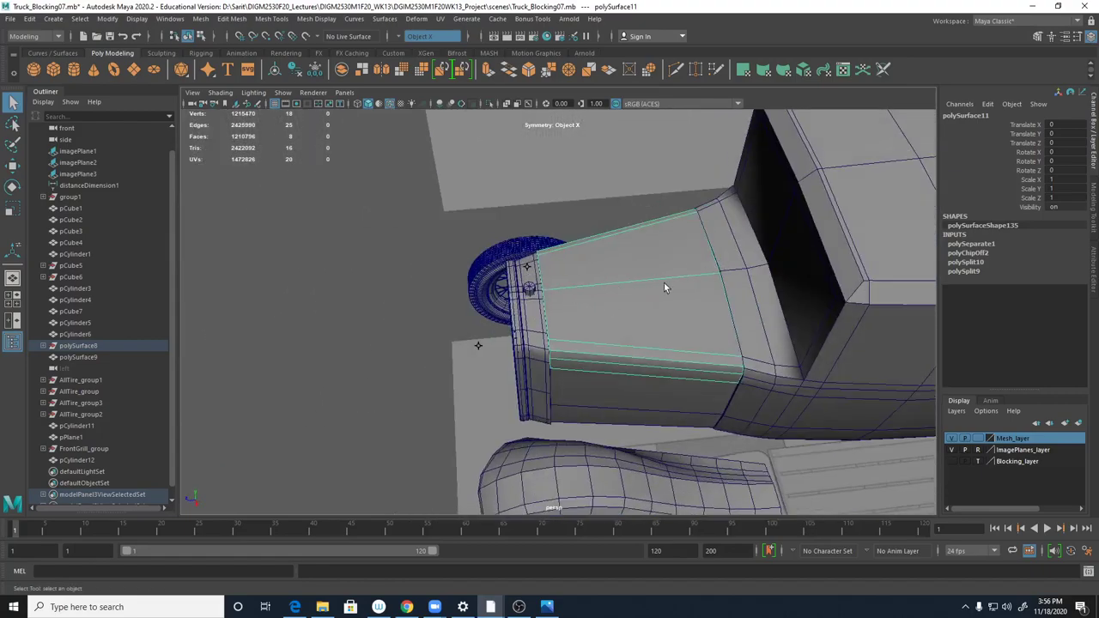
# - Switch to the Photos app to compare the hood top with the 1931 Ford Model A pickup photo, and return to Maya
pyautogui.hotkey('alt', 'Tab')
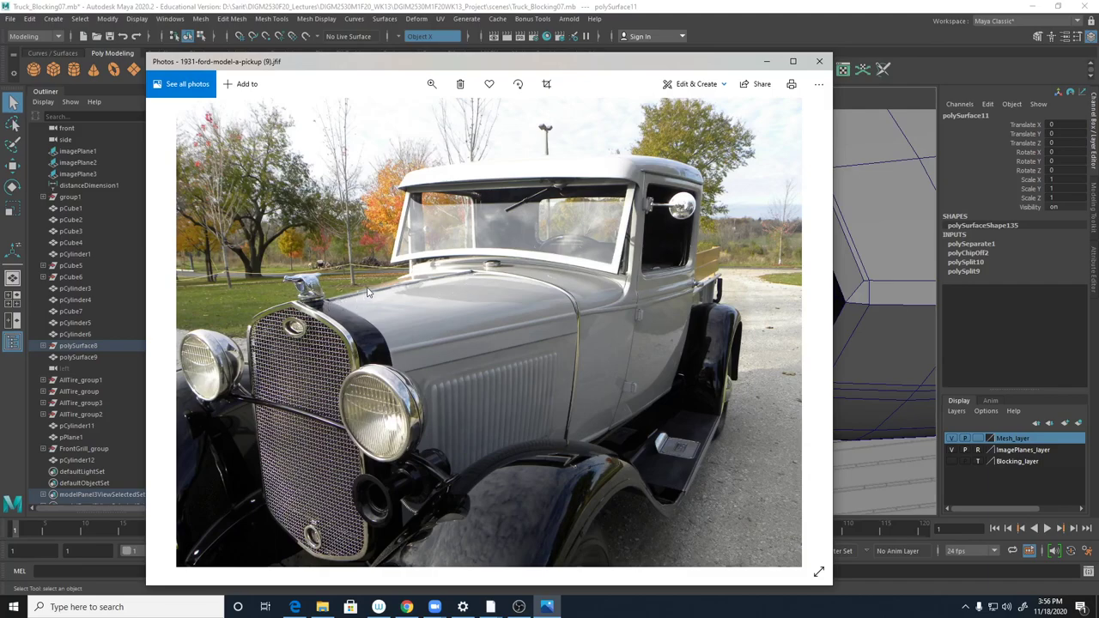
pyautogui.moveTo(715, 67); pyautogui.dragTo(1098, 129)
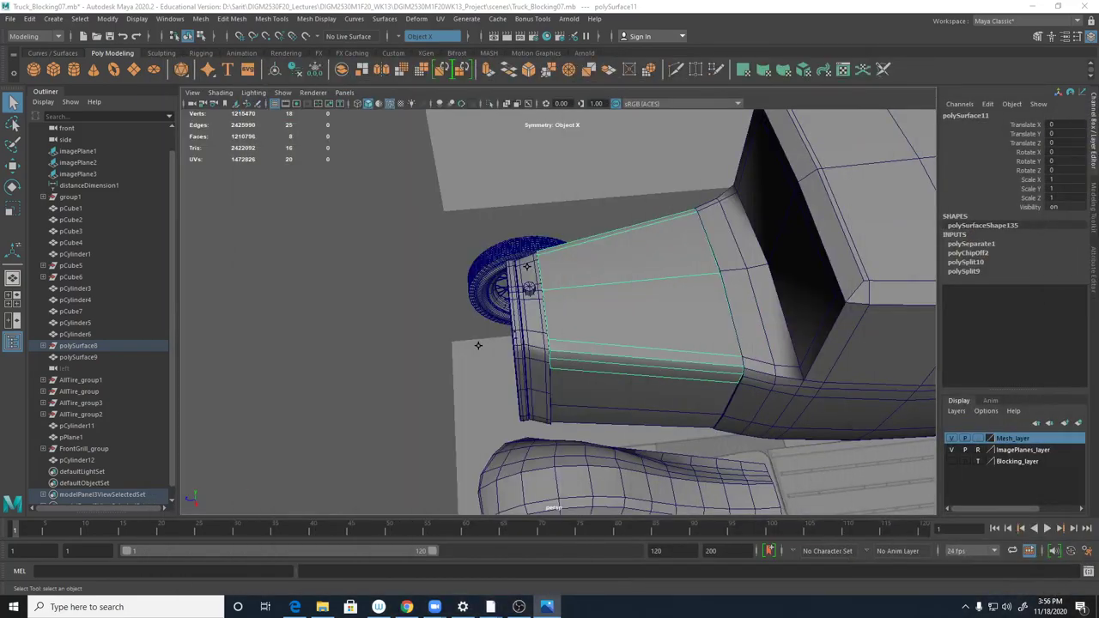
pyautogui.keyDown('alt'); pyautogui.moveTo(806, 339); pyautogui.dragTo(587, 284); pyautogui.keyUp('alt')
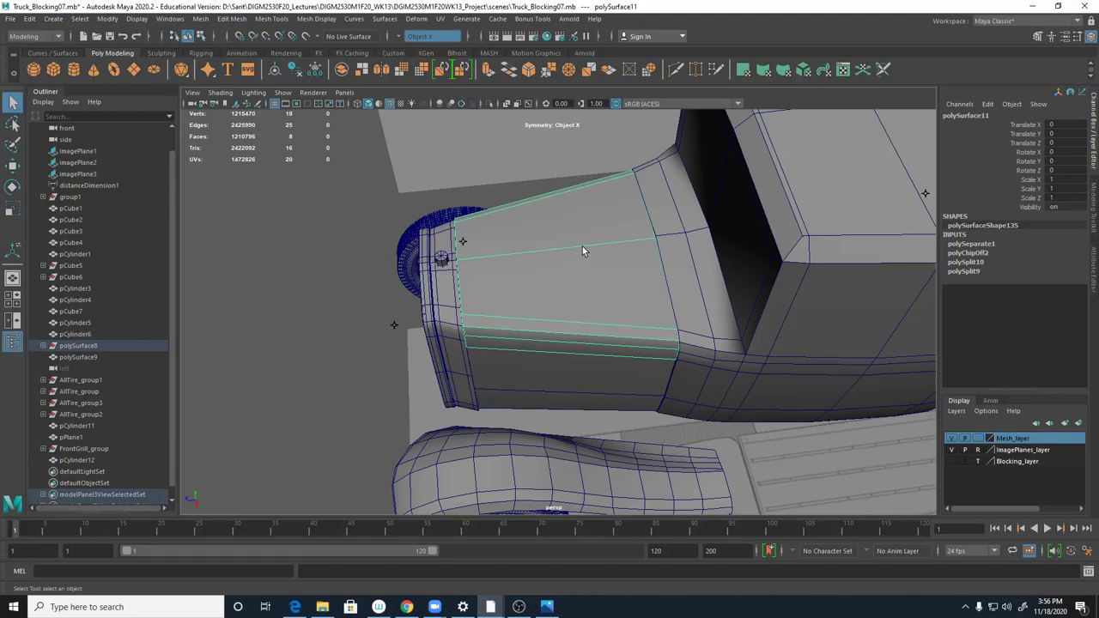
# - Try adding 20 evenly spaced edge loops across the hood top using the Insert Edge Loop Tool's Multiple edge loops option
pyautogui.keyDown('shift'); pyautogui.rightClick(578, 251); pyautogui.keyUp('shift')
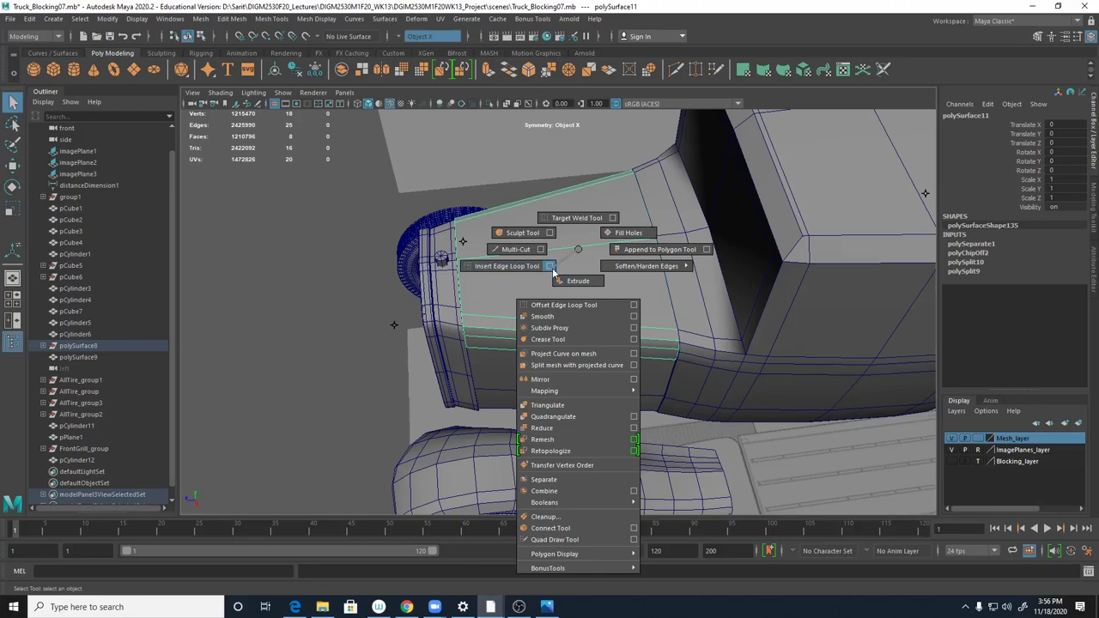
pyautogui.click(550, 266)
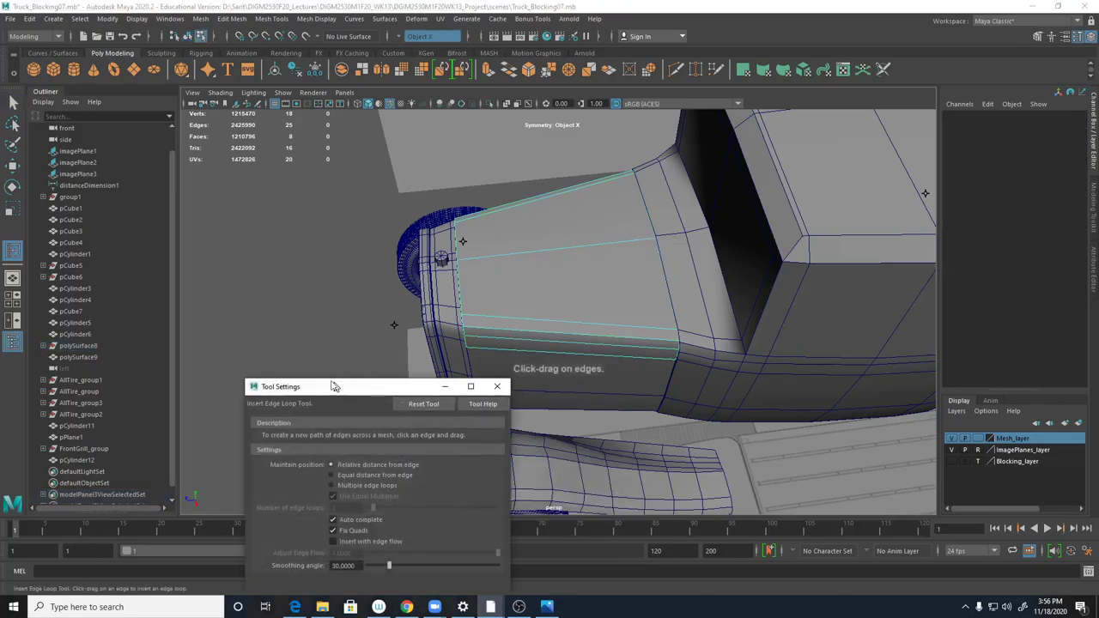
pyautogui.moveTo(335, 387); pyautogui.dragTo(255, 237)
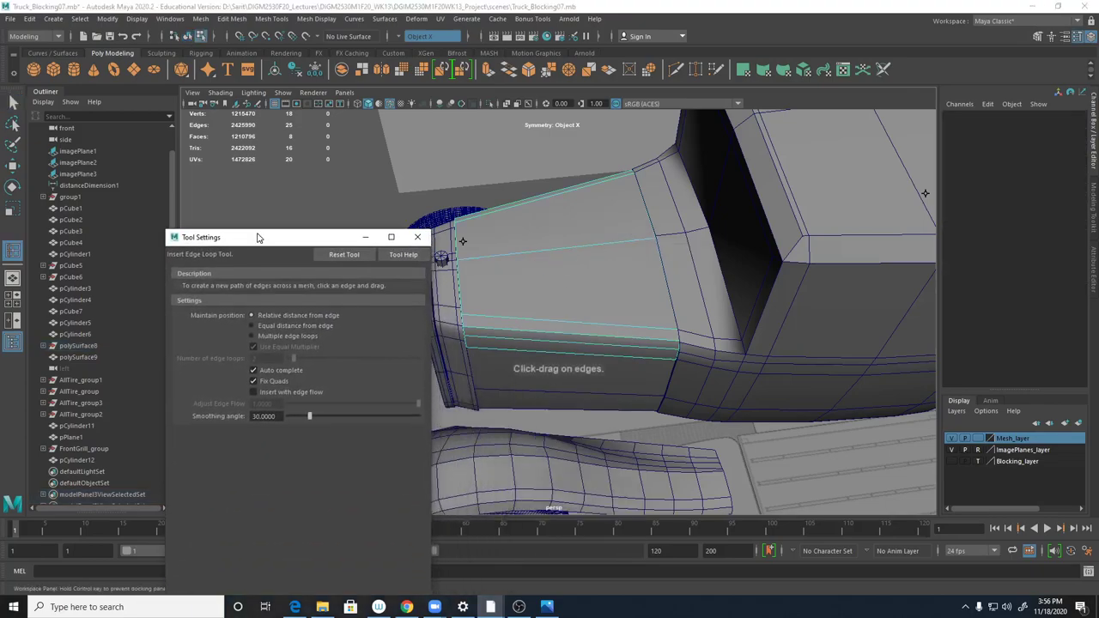
pyautogui.click(253, 336)
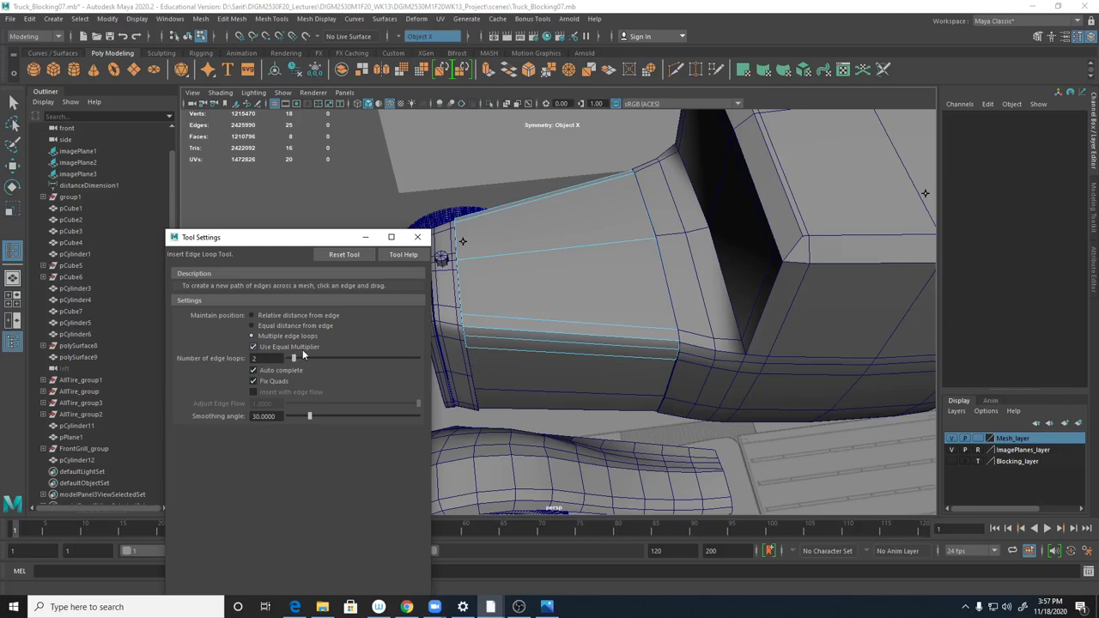
pyautogui.doubleClick(258, 358)
pyautogui.write('2')
pyautogui.click(555, 254)
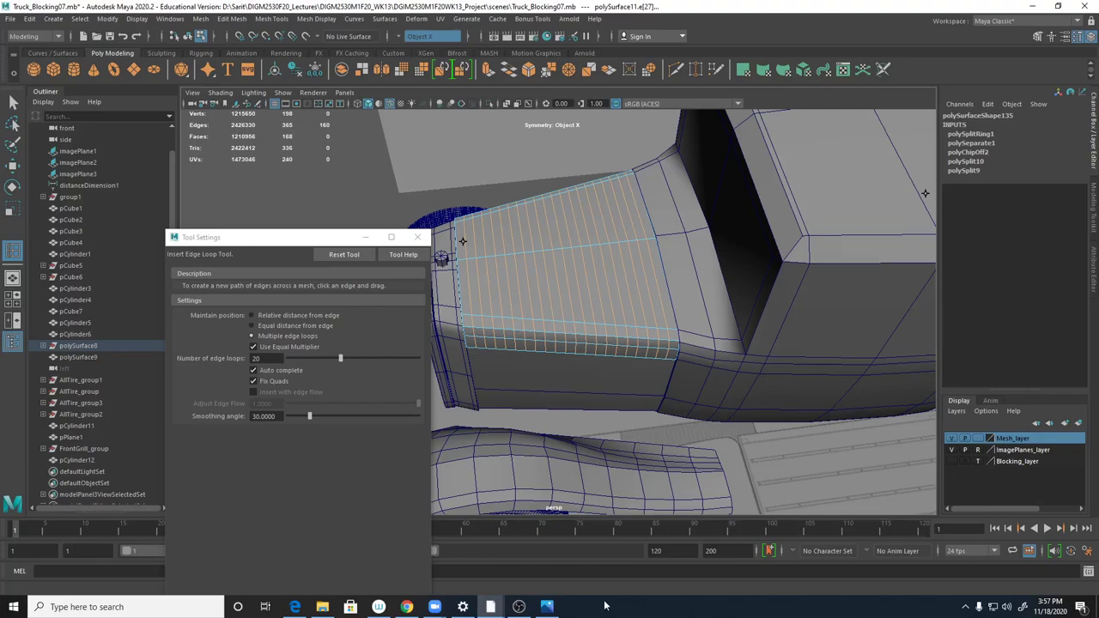
pyautogui.hotkey('ctrl', 'z')
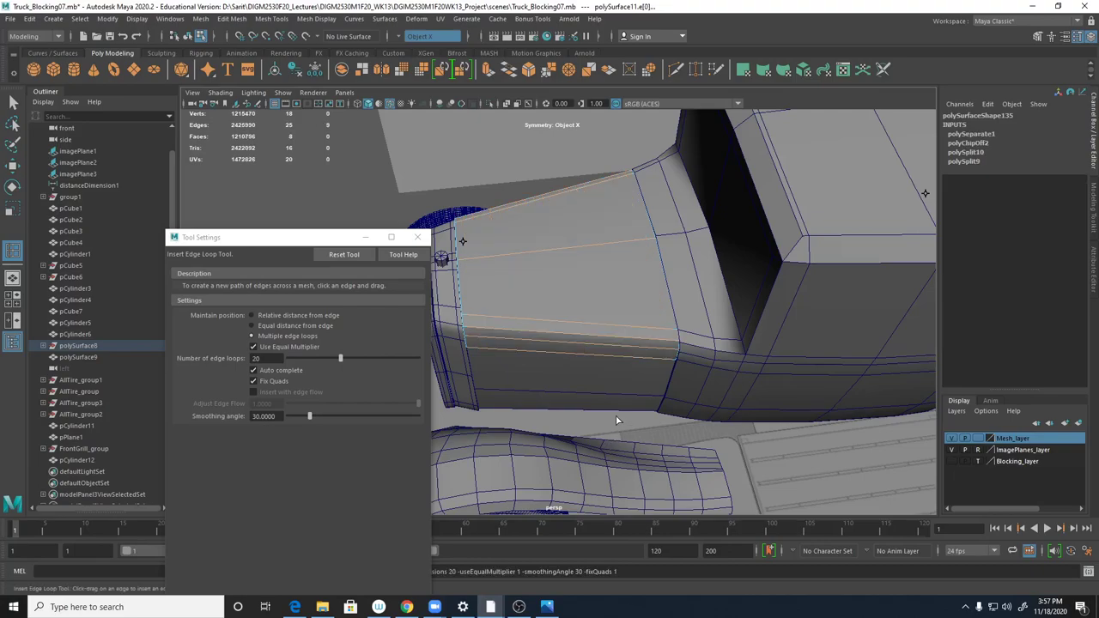
# - Reselect the hood top in object mode and reset the Insert Edge Loop Tool's settings to their defaults
pyautogui.click(419, 238)
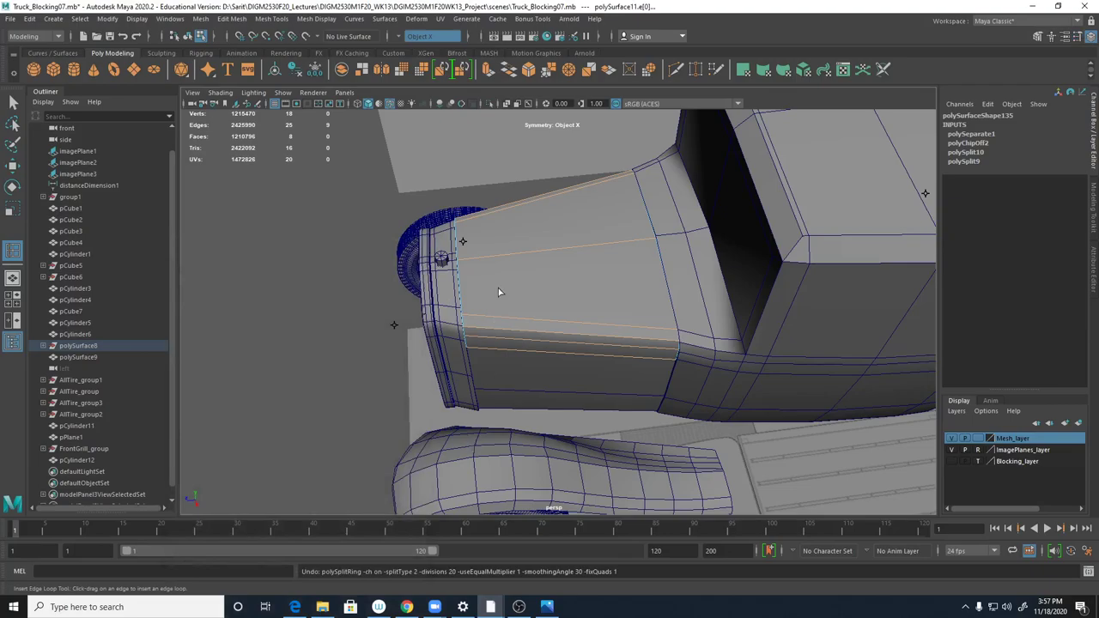
pyautogui.click(385, 292)
pyautogui.moveTo(511, 255); pyautogui.dragTo(553, 253, button='right')
pyautogui.press('q')
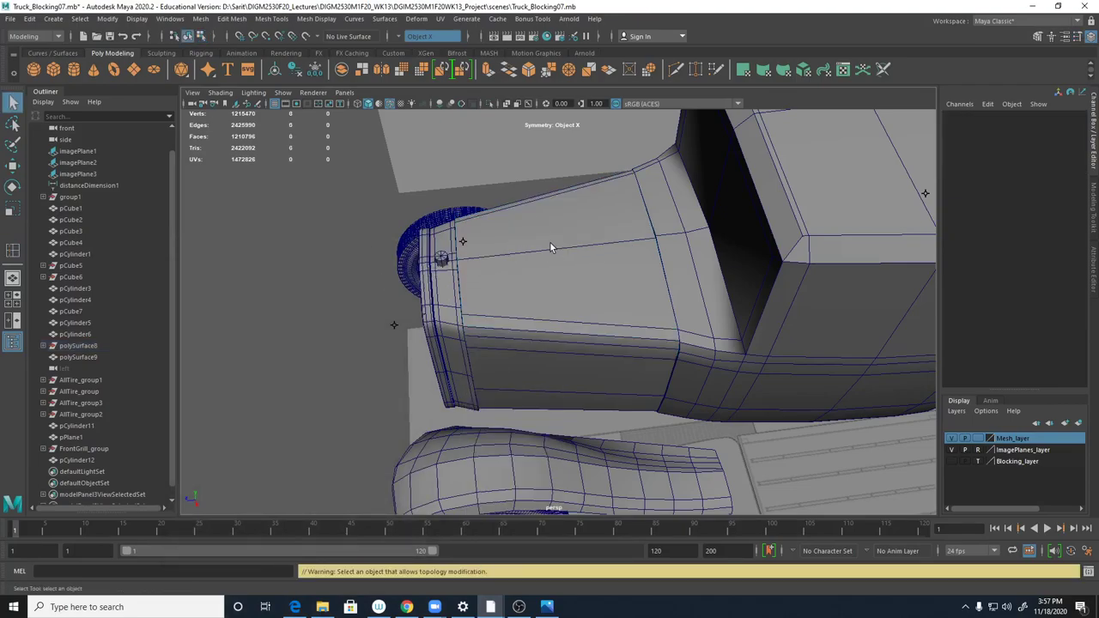
pyautogui.hotkey('ctrl', 'z')
pyautogui.keyDown('shift'); pyautogui.rightClick(553, 255); pyautogui.keyUp('shift')
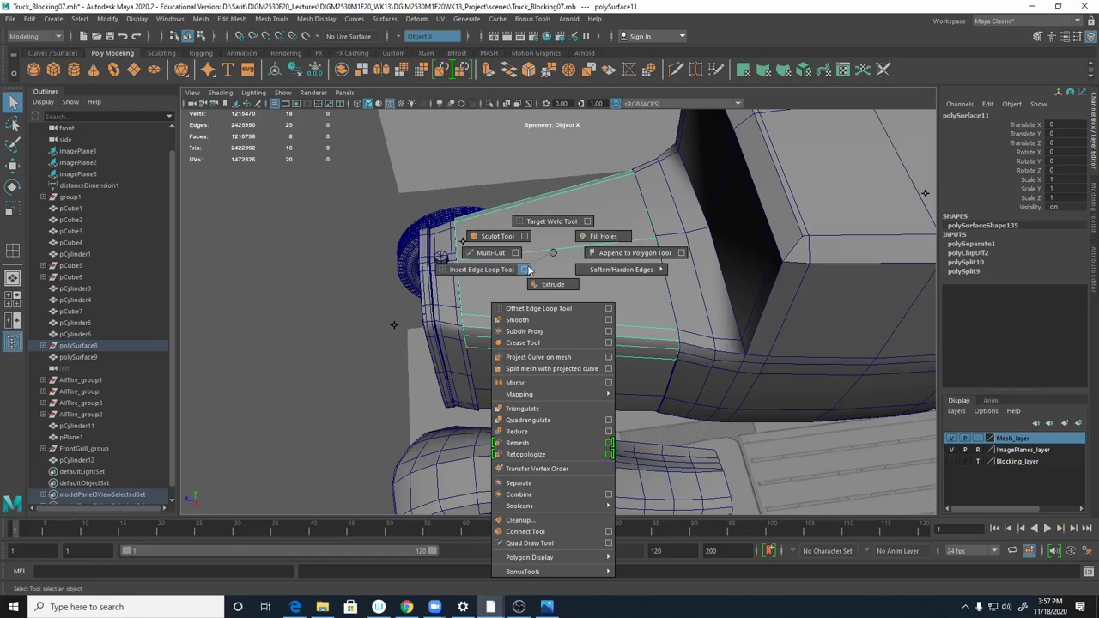
pyautogui.click(526, 269)
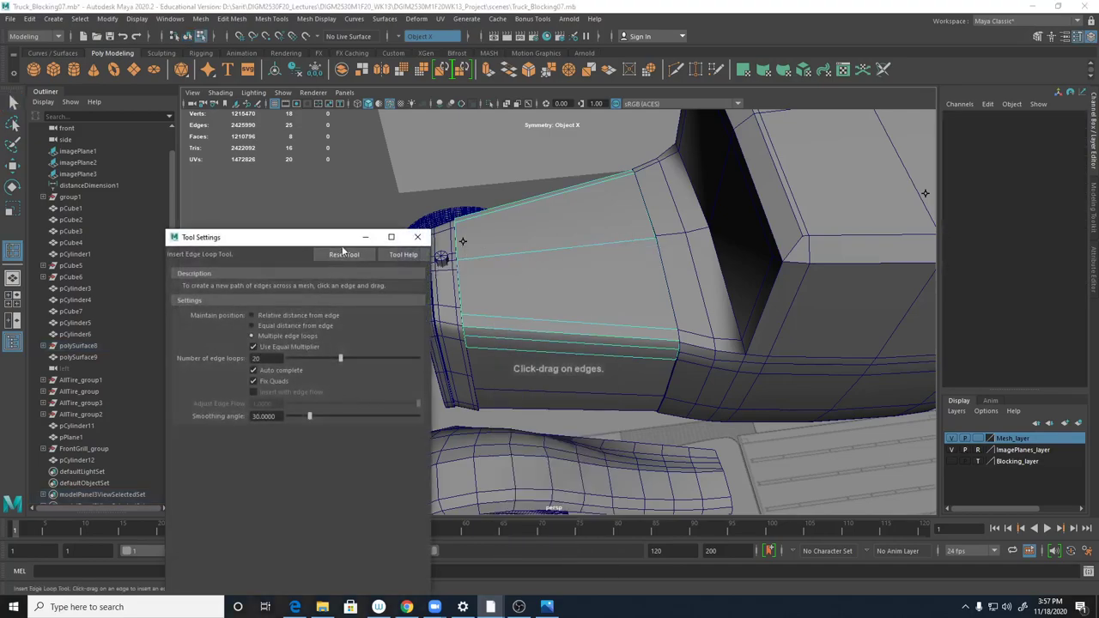
pyautogui.click(343, 255)
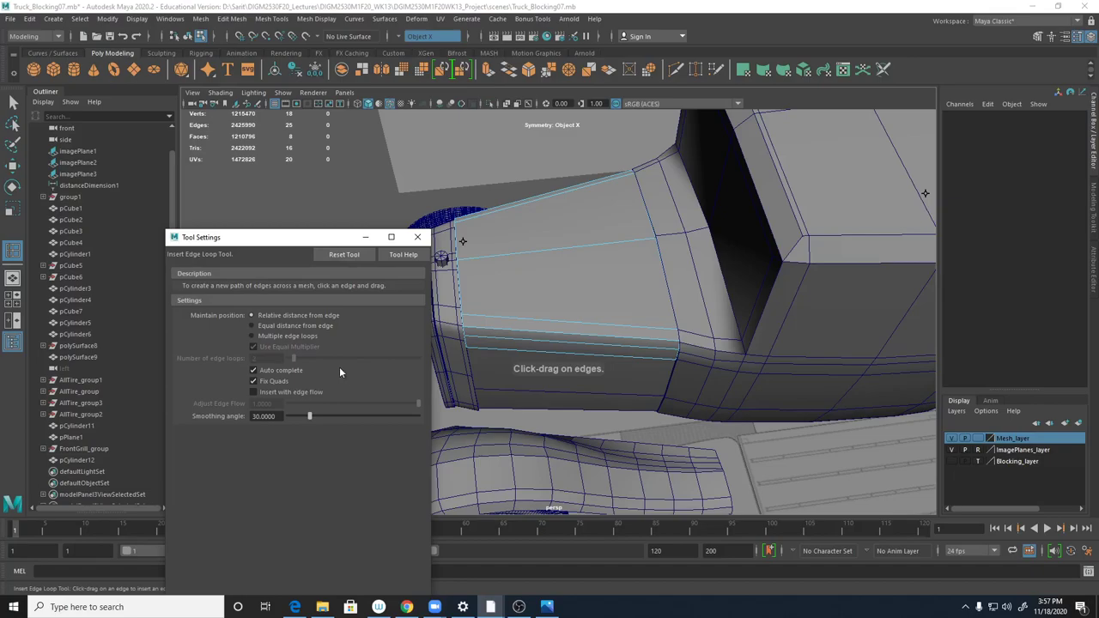
# - Insert 20 evenly spaced edge loops across the hood top using the Multiple edge loops option, and reset the tool settings to their defaults
pyautogui.click(258, 338)
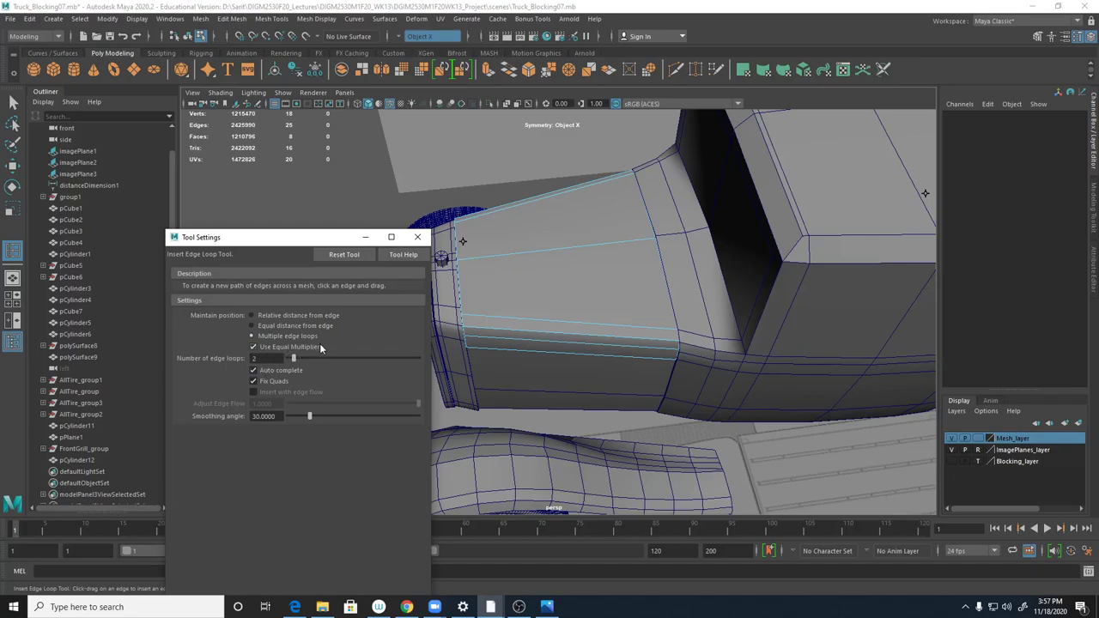
pyautogui.doubleClick(256, 358)
pyautogui.write('20')
pyautogui.press('Return')
pyautogui.click(558, 252)
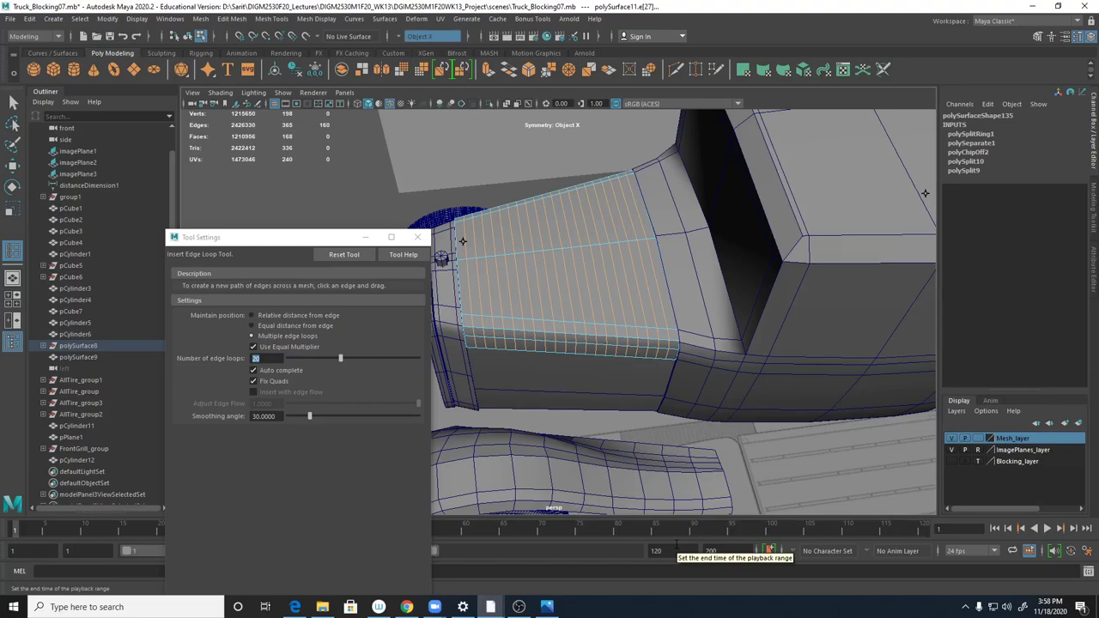
pyautogui.click(342, 256)
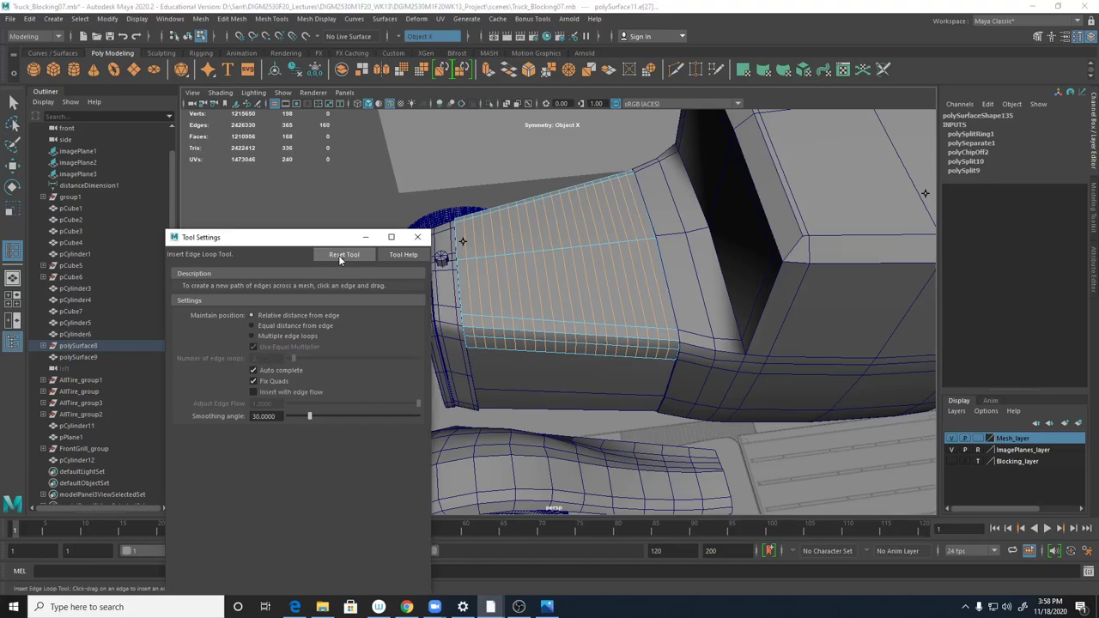
pyautogui.click(421, 238)
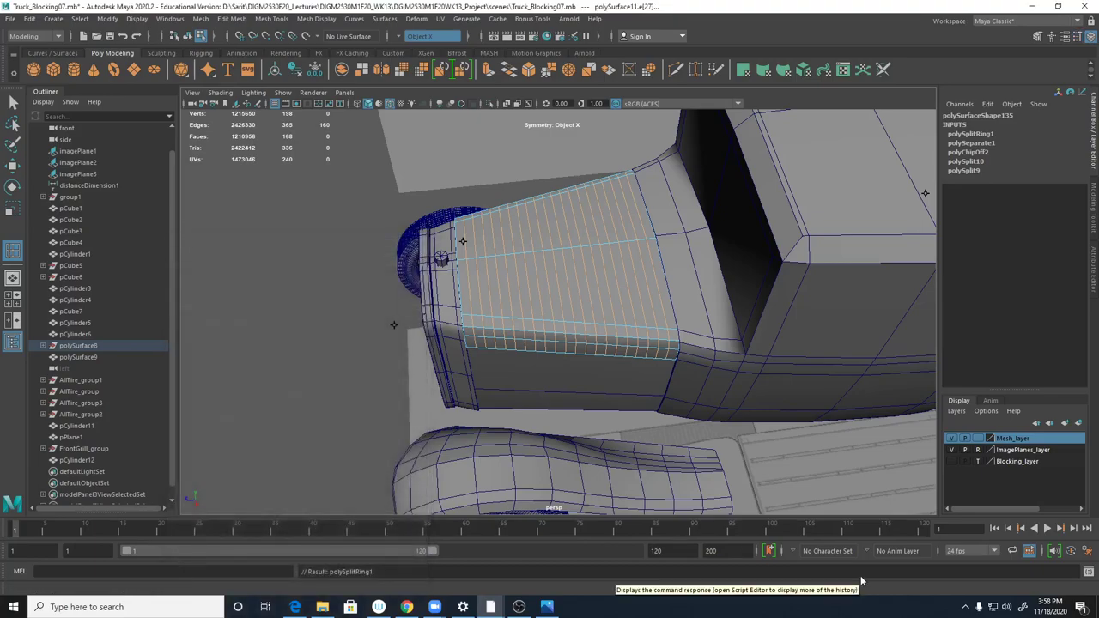
# - Examine the subdivided hood top and compare its shape with the 1931 Ford Model A pickup photo in the Photos app, returning to Maya
pyautogui.keyDown('alt'); pyautogui.moveTo(787, 370); pyautogui.dragTo(673, 255); pyautogui.keyUp('alt')
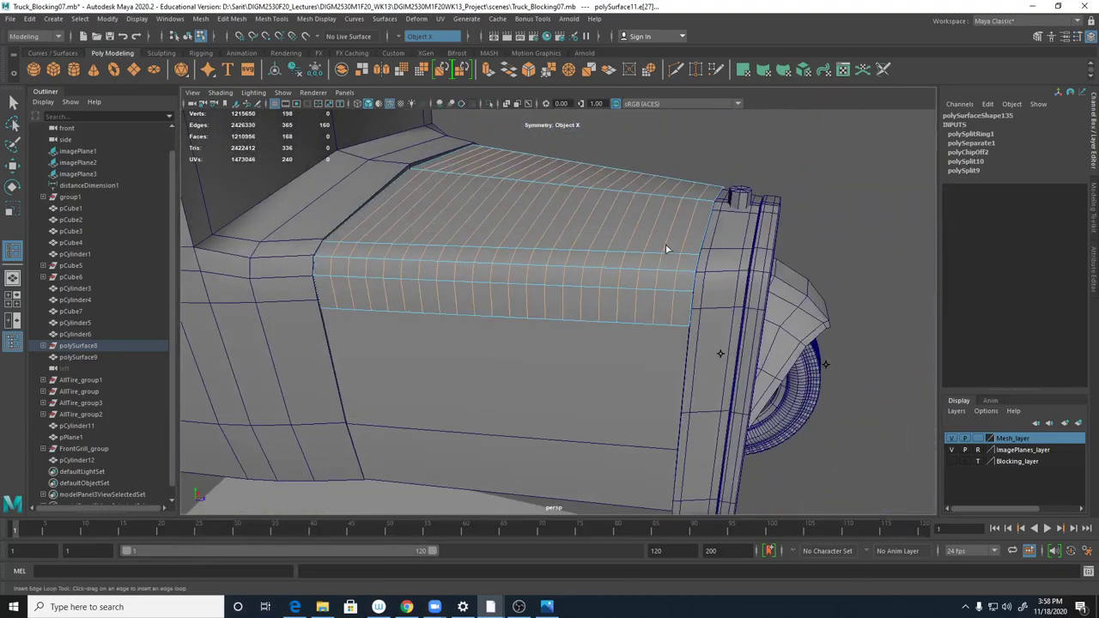
pyautogui.keyDown('alt'); pyautogui.moveTo(720, 283); pyautogui.dragTo(484, 323); pyautogui.keyUp('alt')
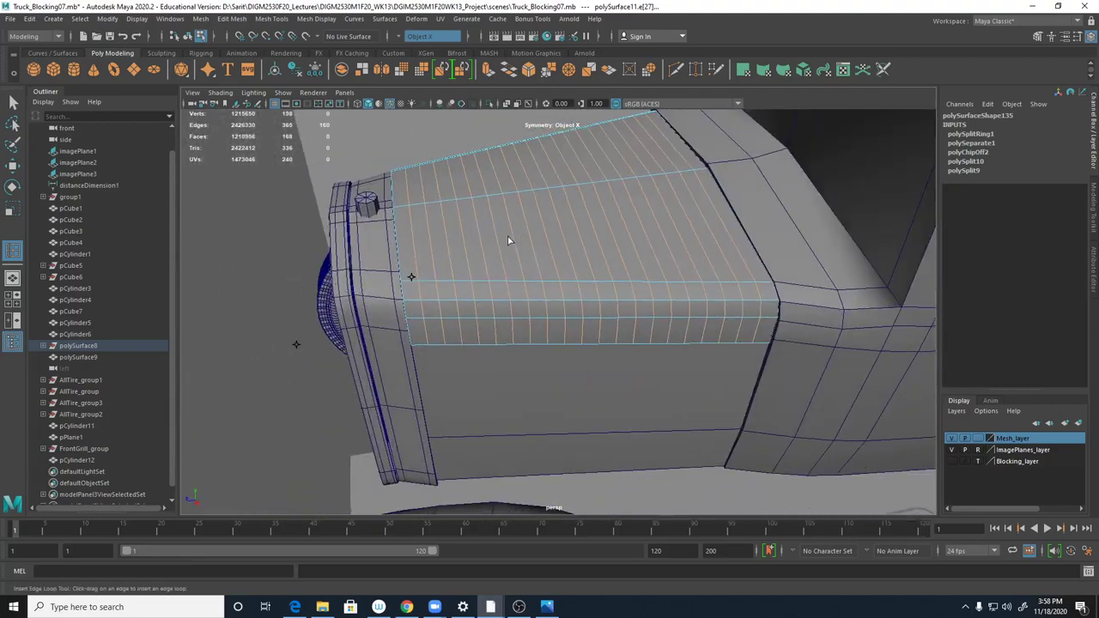
pyautogui.keyDown('alt'); pyautogui.moveTo(527, 223); pyautogui.dragTo(544, 227); pyautogui.keyUp('alt')
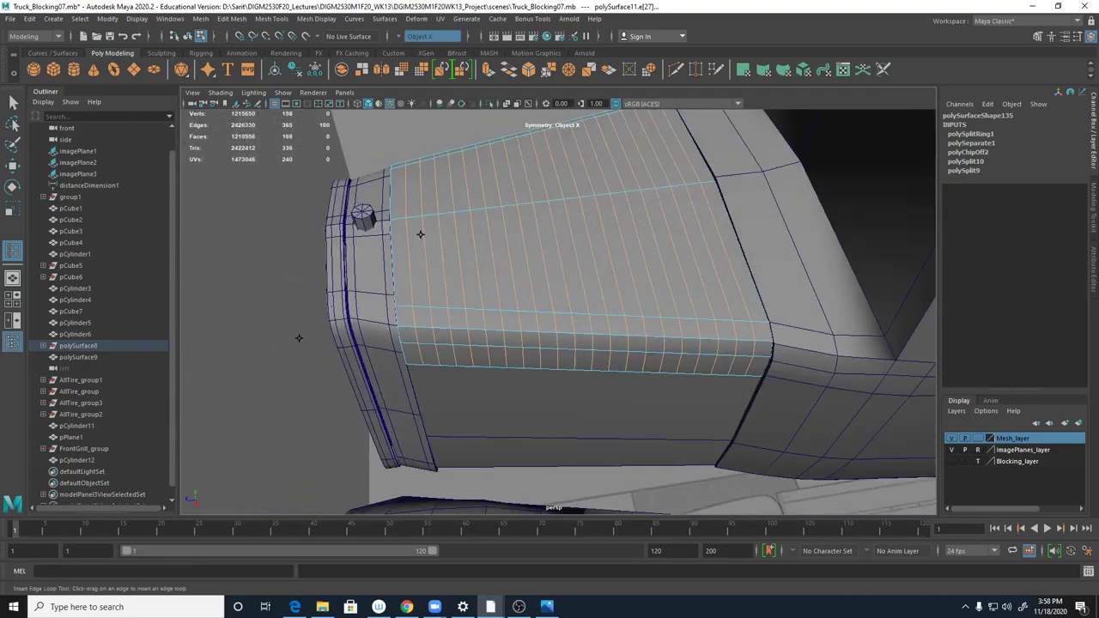
pyautogui.hotkey('alt', 'Tab')
pyautogui.moveTo(605, 140); pyautogui.dragTo(427, 127)
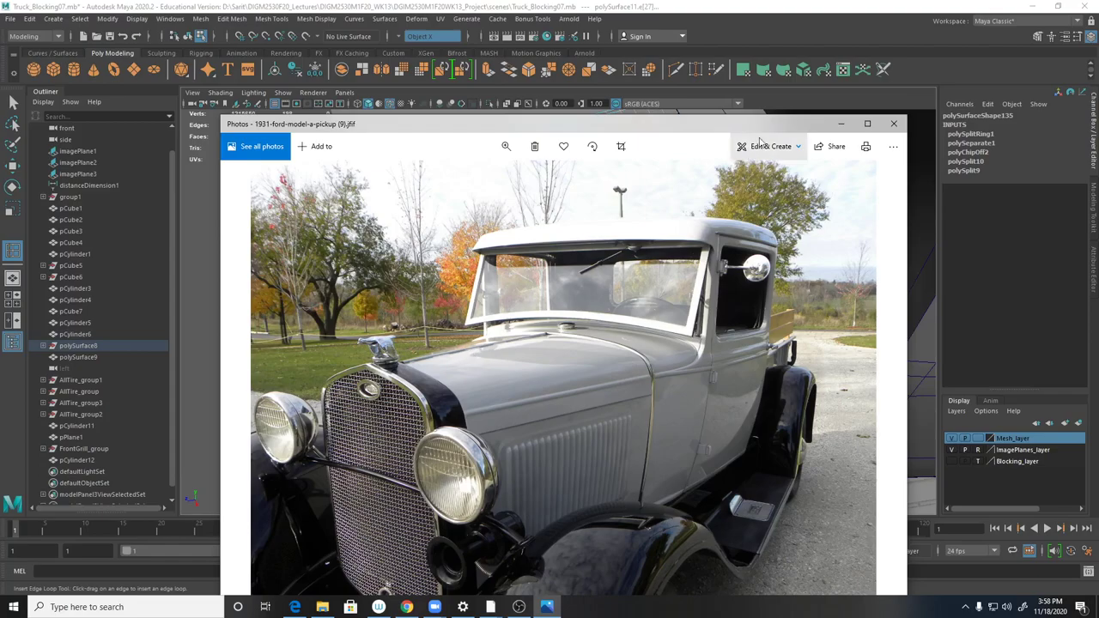
pyautogui.moveTo(744, 128); pyautogui.dragTo(1098, 114)
pyautogui.keyDown('alt'); pyautogui.moveTo(420, 233); pyautogui.dragTo(657, 222); pyautogui.keyUp('alt')
# - Try to select the faces on one half of the hood top with a region selection while the whole truck is visible
pyautogui.rightClick(657, 226)
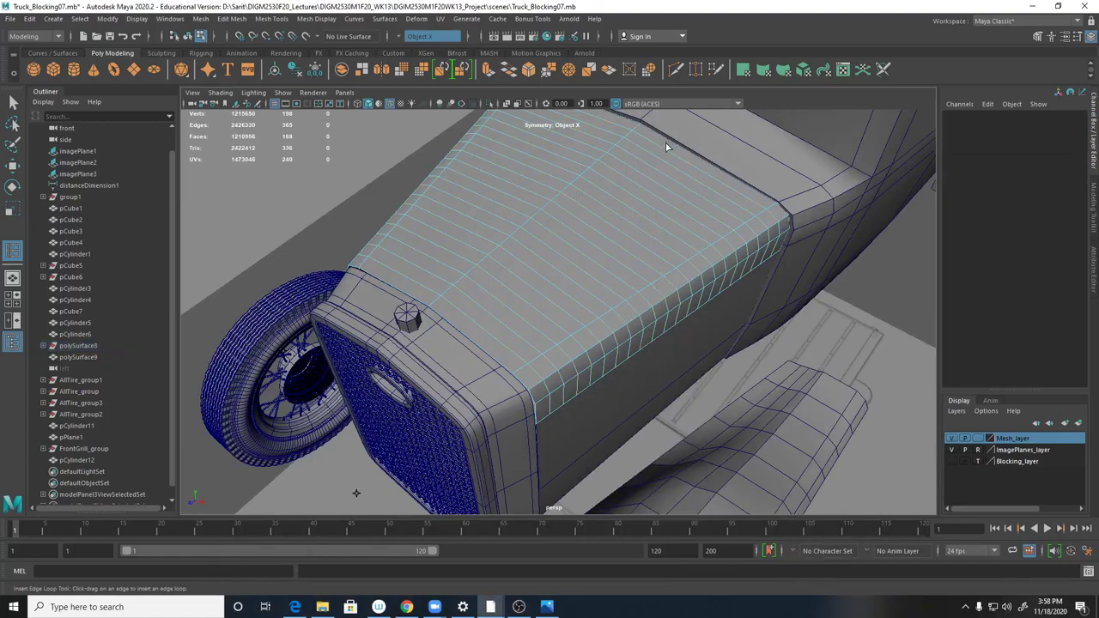
pyautogui.press('F8')
pyautogui.moveTo(667, 147); pyautogui.dragTo(667, 182, button='right')
pyautogui.keyDown('alt'); pyautogui.moveTo(664, 219); pyautogui.dragTo(618, 201); pyautogui.keyUp('alt')
pyautogui.moveTo(565, 138); pyautogui.dragTo(628, 233)
pyautogui.click(733, 391)
pyautogui.click(630, 222)
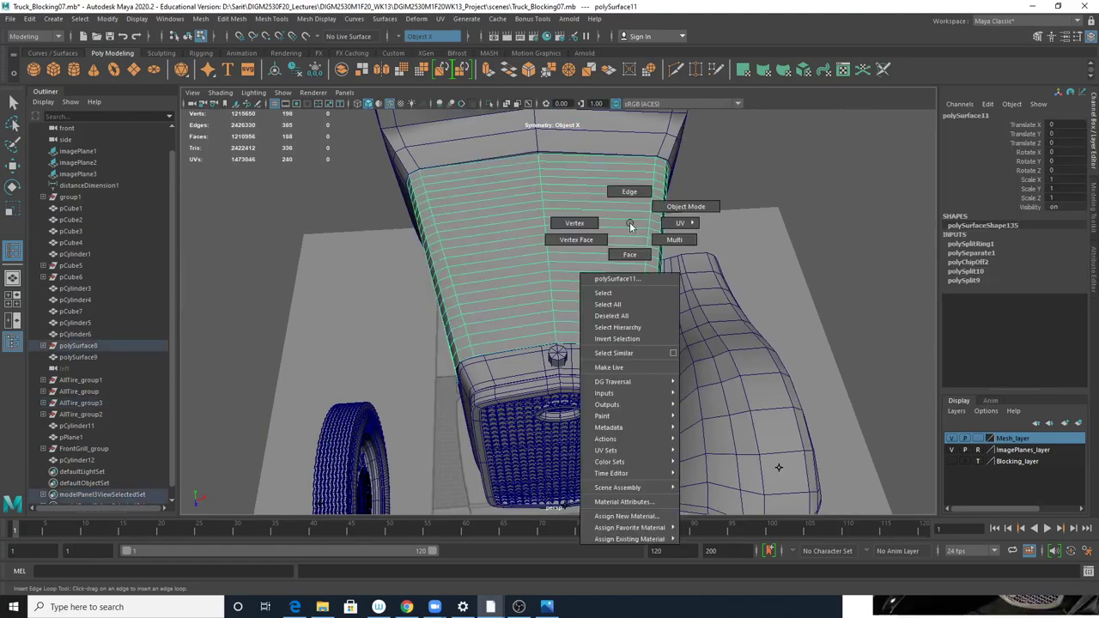
pyautogui.moveTo(593, 146); pyautogui.dragTo(712, 365)
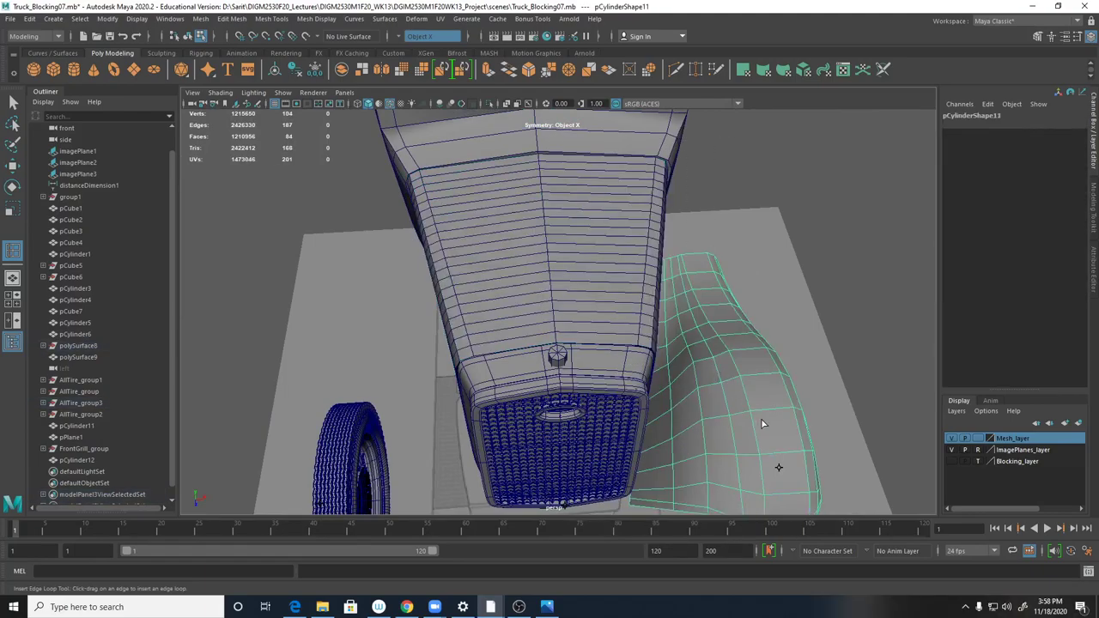
# - Isolate the hood top and select all faces on one side of its center line with the Select Tool
pyautogui.click(640, 286)
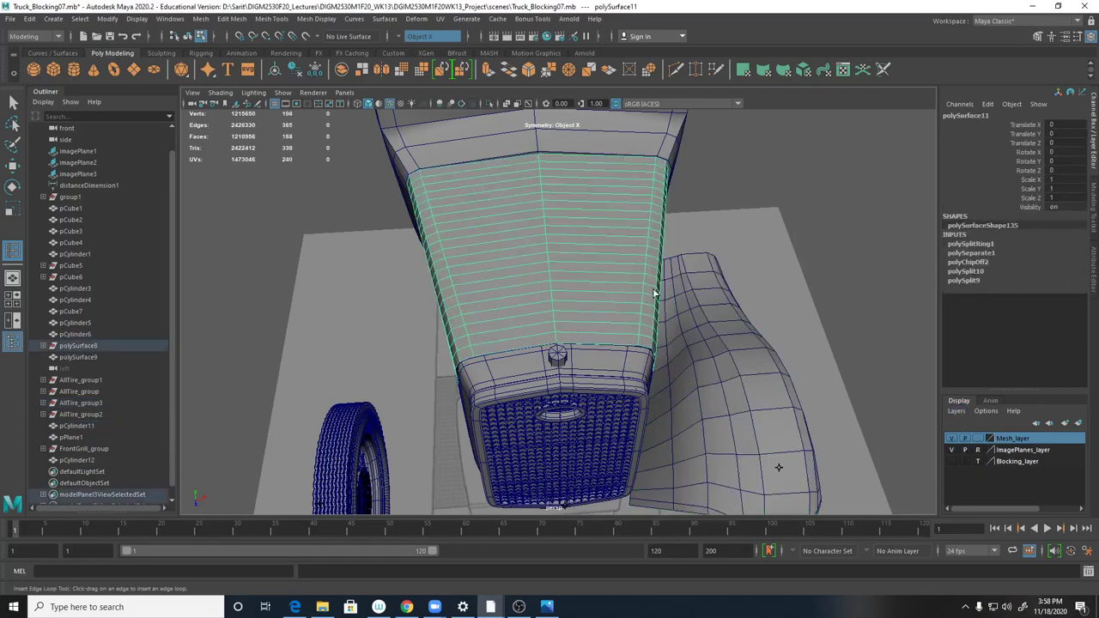
pyautogui.hotkey('ctrl', '1')
pyautogui.moveTo(614, 269); pyautogui.dragTo(619, 307, button='right')
pyautogui.moveTo(712, 143); pyautogui.dragTo(604, 385)
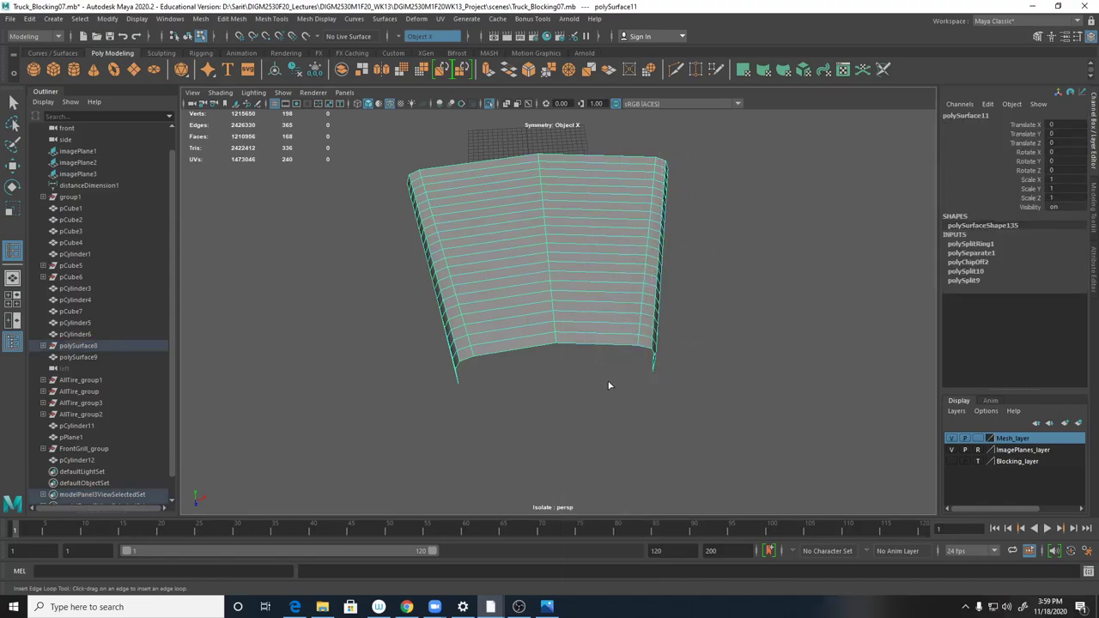
pyautogui.moveTo(626, 225); pyautogui.dragTo(626, 260, button='right')
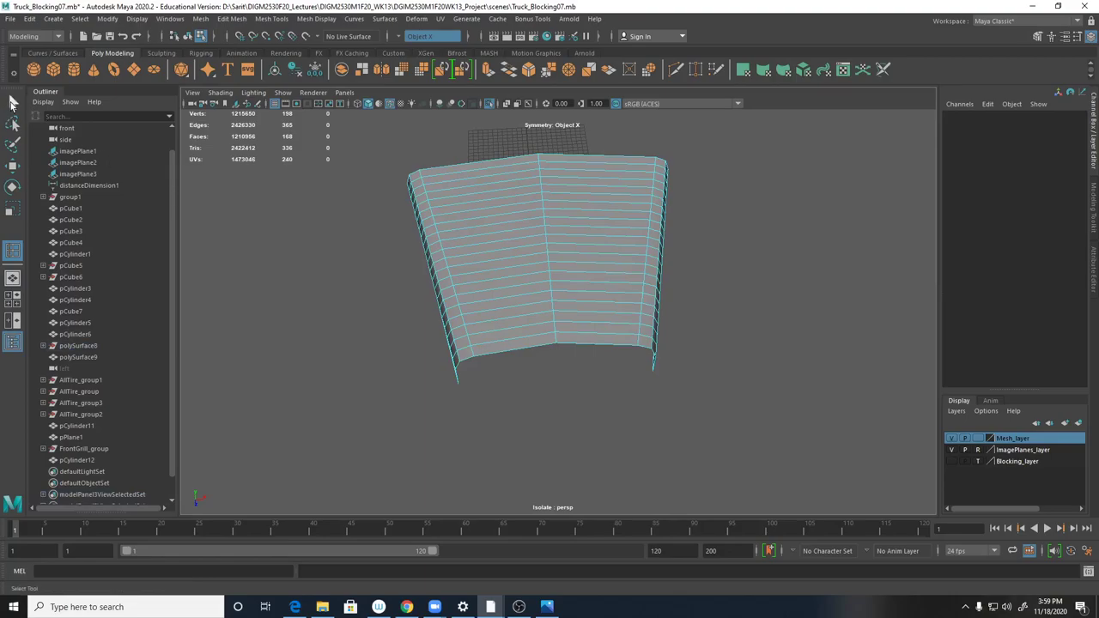
pyautogui.press('q')
pyautogui.moveTo(585, 157); pyautogui.dragTo(692, 344)
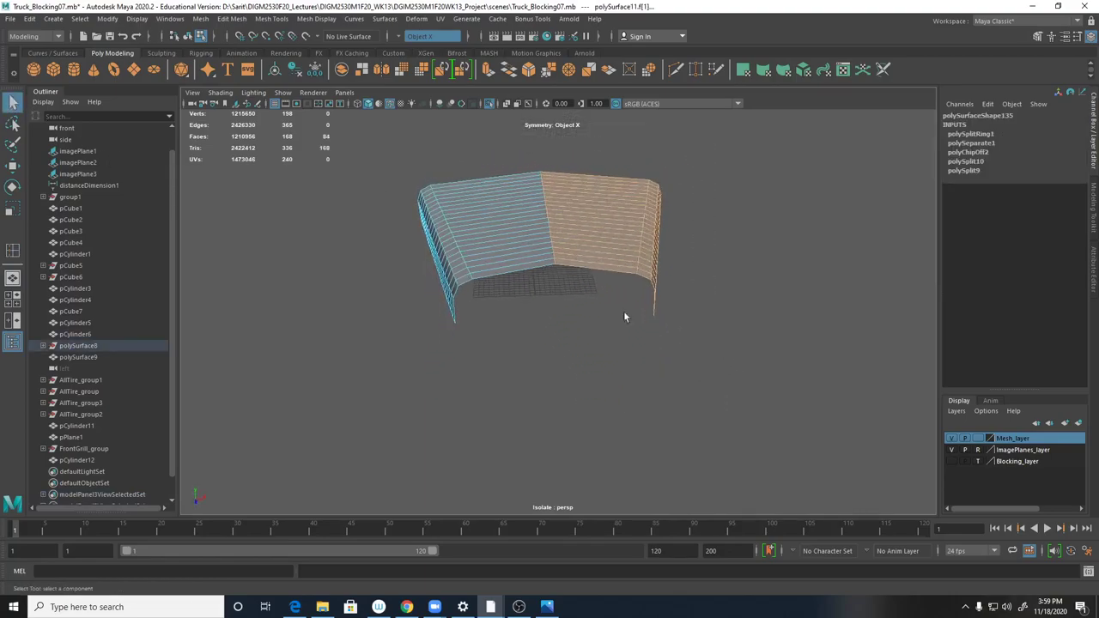
# - Extract the selected faces so the hood top splits along its center line, and select each half in turn to check the separation
pyautogui.keyDown('shift'); pyautogui.moveTo(571, 210); pyautogui.dragTo(570, 409, button='right'); pyautogui.keyUp('shift')
pyautogui.moveTo(609, 213); pyautogui.dragTo(666, 195, button='right')
pyautogui.click(820, 205)
pyautogui.keyDown('alt'); pyautogui.moveTo(630, 355); pyautogui.dragTo(806, 399); pyautogui.keyUp('alt')
pyautogui.click(577, 300)
pyautogui.click(495, 287)
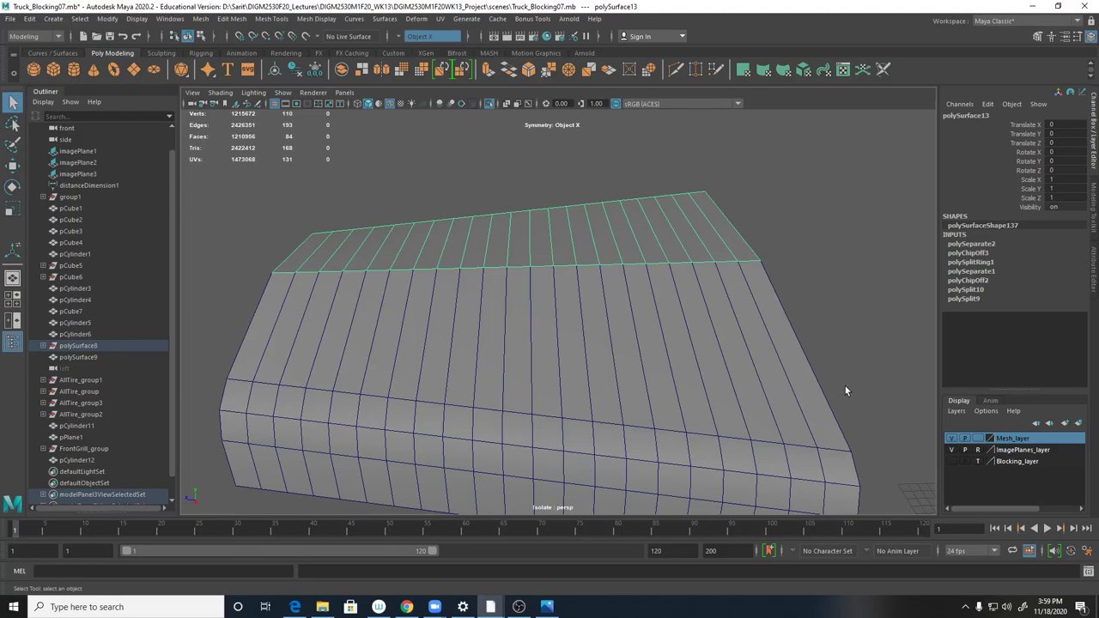
# - Select every other crosswise edge loop on one half of the hood top and delete these edges
pyautogui.moveTo(686, 260); pyautogui.dragTo(753, 256, button='right')
pyautogui.click(753, 292)
pyautogui.doubleClick(753, 291)
pyautogui.keyDown('shift'); pyautogui.doubleClick(711, 321); pyautogui.keyUp('shift')
pyautogui.keyDown('shift'); pyautogui.doubleClick(661, 319); pyautogui.keyUp('shift')
pyautogui.keyDown('shift'); pyautogui.doubleClick(608, 327); pyautogui.keyUp('shift')
pyautogui.keyDown('shift'); pyautogui.doubleClick(557, 333); pyautogui.keyUp('shift')
pyautogui.keyDown('shift'); pyautogui.doubleClick(508, 335); pyautogui.keyUp('shift')
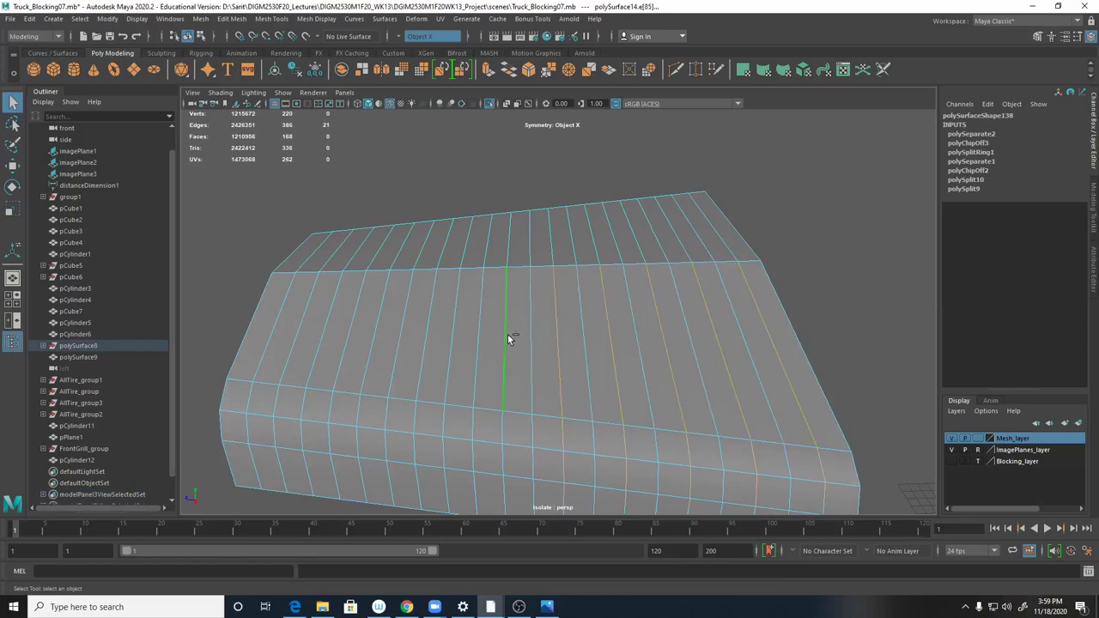
pyautogui.keyDown('shift'); pyautogui.click(453, 336); pyautogui.keyUp('shift')
pyautogui.keyDown('shift'); pyautogui.doubleClick(451, 335); pyautogui.keyUp('shift')
pyautogui.keyDown('shift'); pyautogui.doubleClick(398, 340); pyautogui.keyUp('shift')
pyautogui.keyDown('shift'); pyautogui.click(351, 341); pyautogui.keyUp('shift')
pyautogui.keyDown('shift'); pyautogui.doubleClick(349, 341); pyautogui.keyUp('shift')
pyautogui.keyDown('shift'); pyautogui.click(299, 345); pyautogui.keyUp('shift')
pyautogui.keyDown('shift'); pyautogui.moveTo(296, 346); pyautogui.dragTo(257, 367, button='right'); pyautogui.keyUp('shift')
# - Thin out the opposite half of the hood top by deleting every other crosswise edge loop, matching the spacing of the first half
pyautogui.keyDown('alt'); pyautogui.moveTo(718, 449); pyautogui.dragTo(675, 249); pyautogui.keyUp('alt')
pyautogui.click(629, 229)
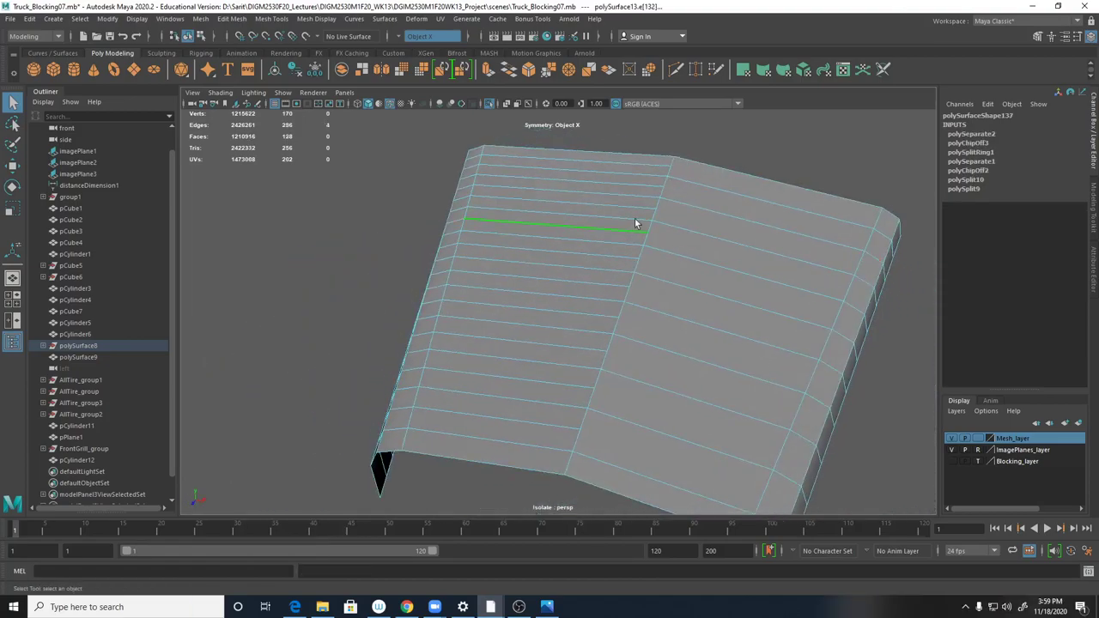
pyautogui.keyDown('shift'); pyautogui.click(637, 203); pyautogui.keyUp('shift')
pyautogui.keyDown('shift'); pyautogui.click(647, 190); pyautogui.keyUp('shift')
pyautogui.keyDown('shift'); pyautogui.click(649, 180); pyautogui.keyUp('shift')
pyautogui.keyDown('shift'); pyautogui.click(654, 170); pyautogui.keyUp('shift')
pyautogui.keyDown('shift'); pyautogui.doubleClick(656, 165); pyautogui.keyUp('shift')
pyautogui.keyDown('shift'); pyautogui.doubleClick(624, 258); pyautogui.keyUp('shift')
pyautogui.keyDown('shift'); pyautogui.doubleClick(611, 287); pyautogui.keyUp('shift')
pyautogui.keyDown('shift'); pyautogui.doubleClick(602, 316); pyautogui.keyUp('shift')
pyautogui.keyDown('shift'); pyautogui.doubleClick(584, 347); pyautogui.keyUp('shift')
pyautogui.keyDown('shift'); pyautogui.click(574, 369); pyautogui.keyUp('shift')
pyautogui.keyDown('shift'); pyautogui.click(564, 384); pyautogui.keyUp('shift')
pyautogui.keyDown('shift'); pyautogui.click(554, 402); pyautogui.keyUp('shift')
pyautogui.keyDown('shift'); pyautogui.click(545, 423); pyautogui.keyUp('shift')
pyautogui.keyDown('shift'); pyautogui.moveTo(552, 431); pyautogui.dragTo(511, 403, button='right'); pyautogui.keyUp('shift')
pyautogui.keyDown('alt'); pyautogui.moveTo(668, 465); pyautogui.dragTo(775, 408); pyautogui.keyUp('alt')
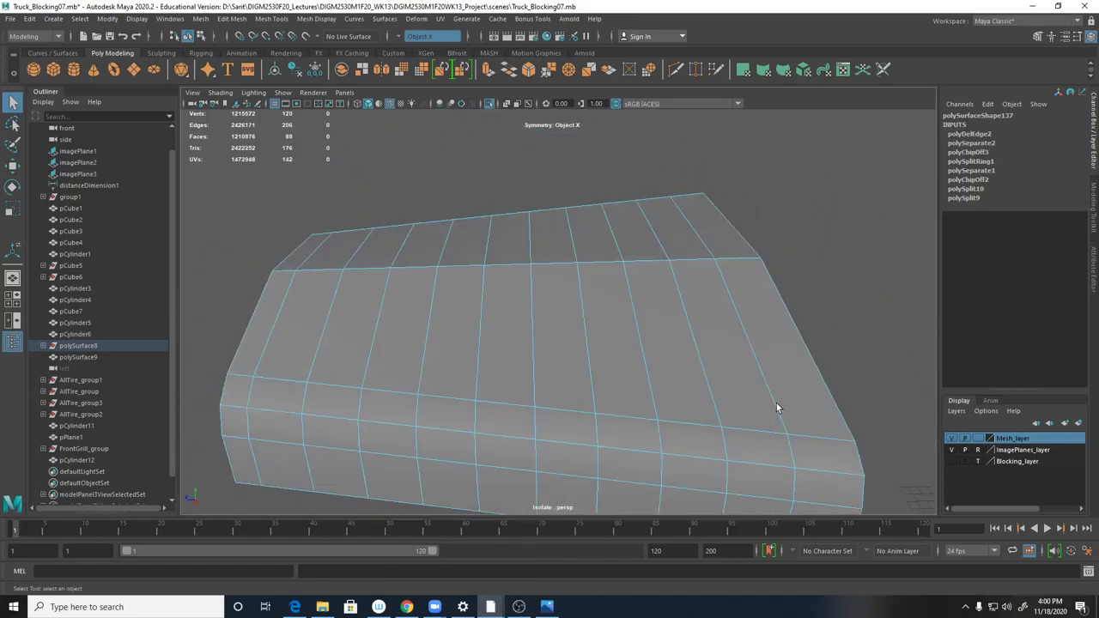
pyautogui.keyDown('alt'); pyautogui.moveTo(875, 341); pyautogui.dragTo(830, 408); pyautogui.keyUp('alt')
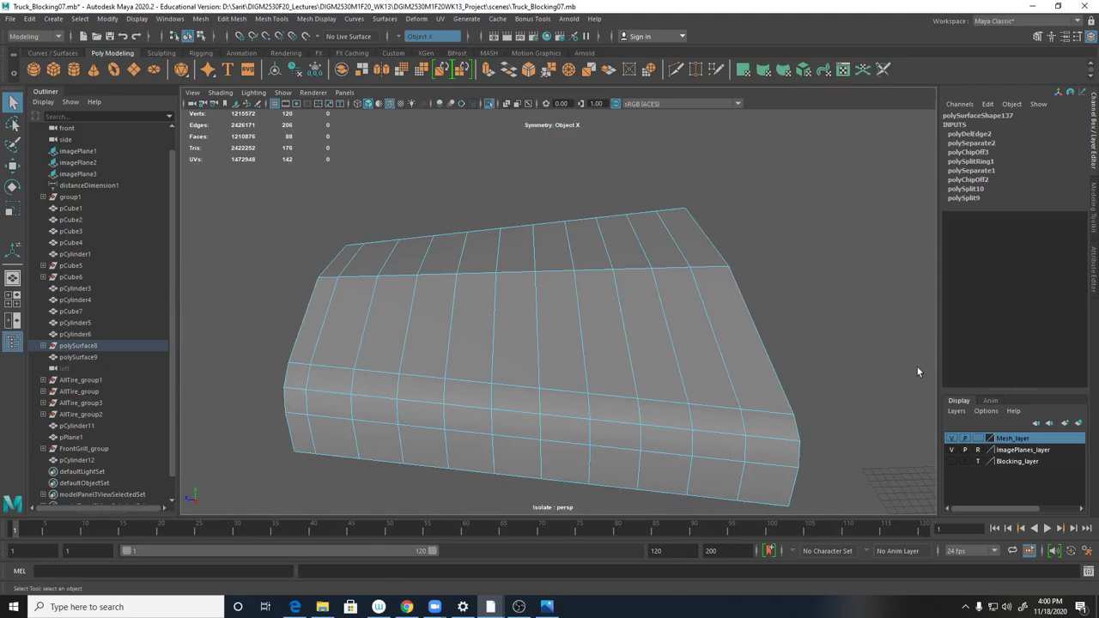
# - Create a polygon cylinder and move it to the hood's center seam at about Translate Y 33.869 and Translate Z 43.507
pyautogui.click(73, 70)
pyautogui.scroll(-3, 602, 326)
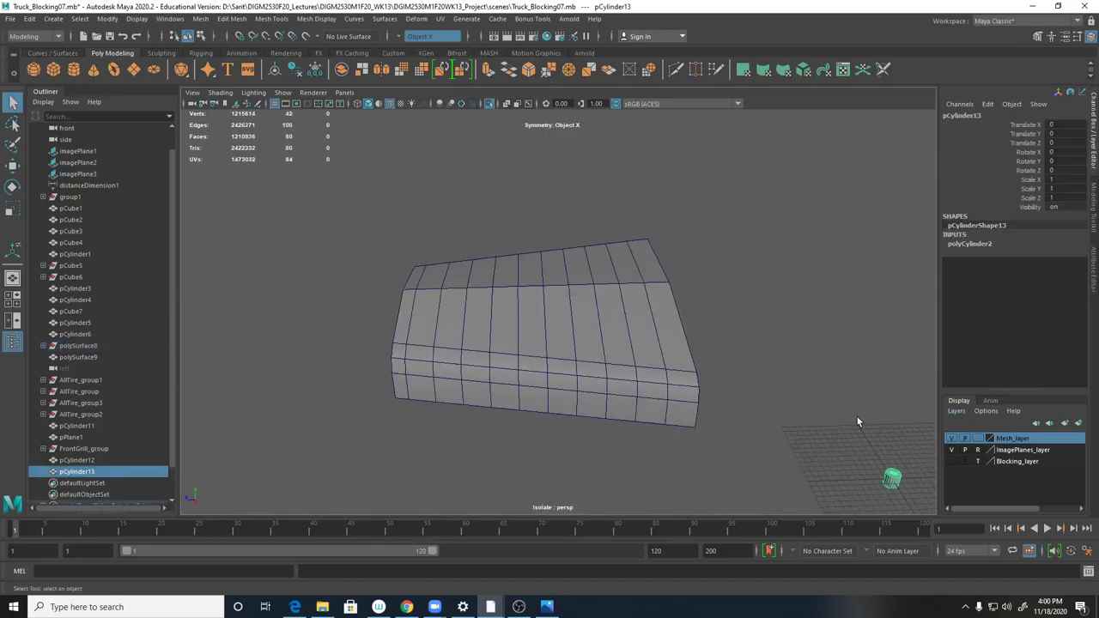
pyautogui.press('w')
pyautogui.moveTo(885, 479); pyautogui.dragTo(589, 242)
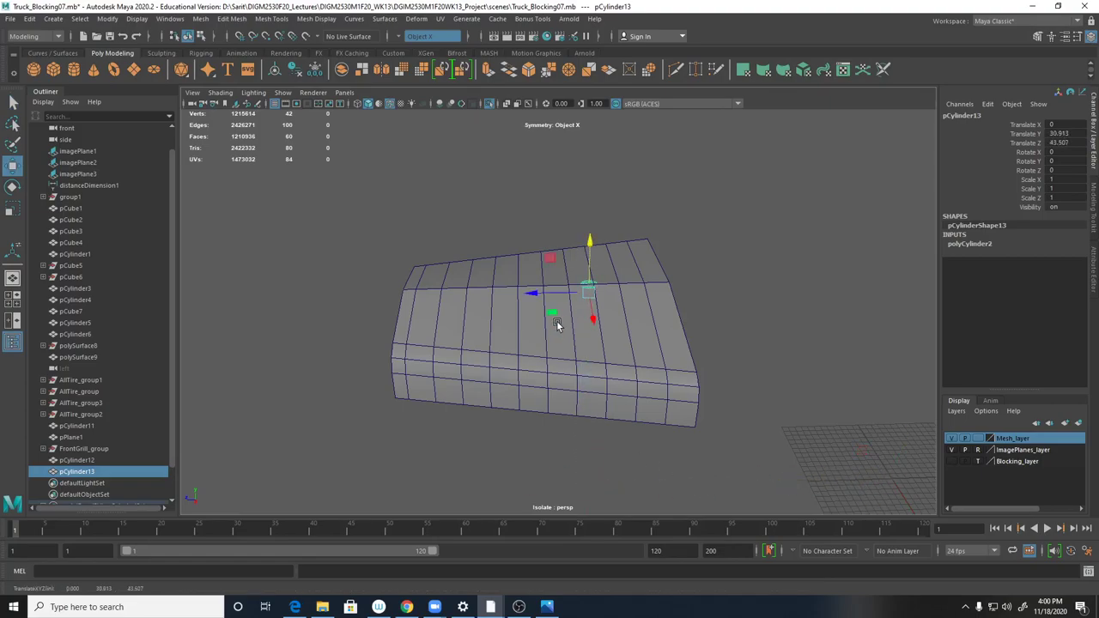
pyautogui.scroll(5, 782, 341)
pyautogui.keyDown('alt'); pyautogui.moveTo(782, 341); pyautogui.dragTo(814, 317); pyautogui.keyUp('alt')
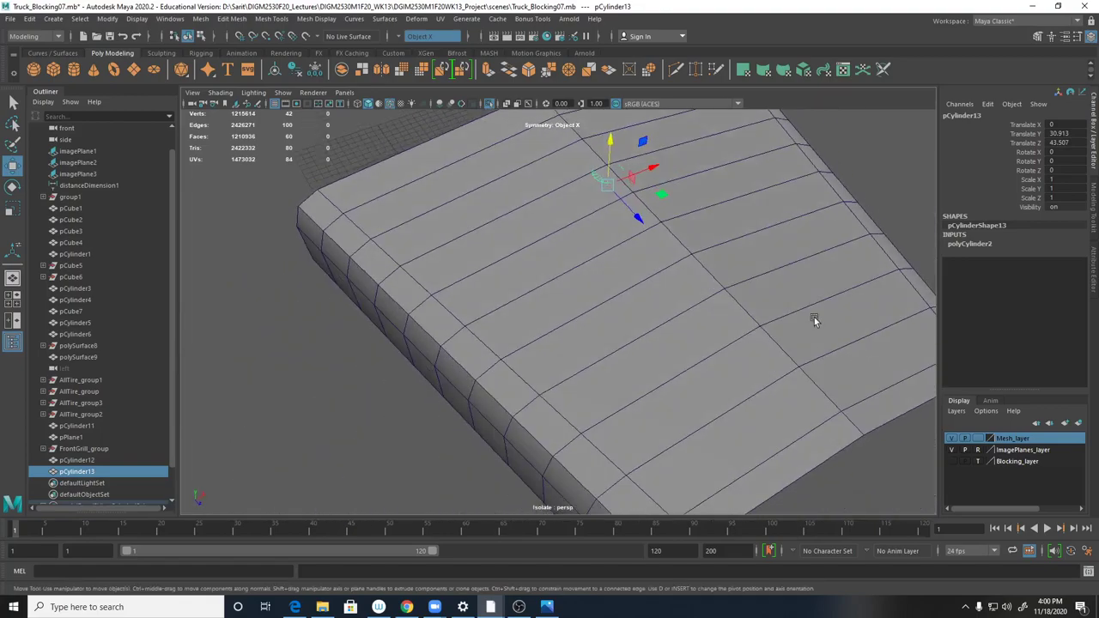
pyautogui.click(717, 226)
pyautogui.moveTo(720, 223)
pyautogui.keyDown('shift'); pyautogui.mouseDown(button='right')
pyautogui.moveTo(713, 489)
pyautogui.moveTo(725, 389)
pyautogui.moveTo(719, 212)
pyautogui.moveTo(723, 222)
pyautogui.mouseUp(button='right'); pyautogui.keyUp('shift')
pyautogui.keyDown('alt'); pyautogui.moveTo(722, 223); pyautogui.dragTo(715, 267); pyautogui.keyUp('alt')
pyautogui.click(609, 247)
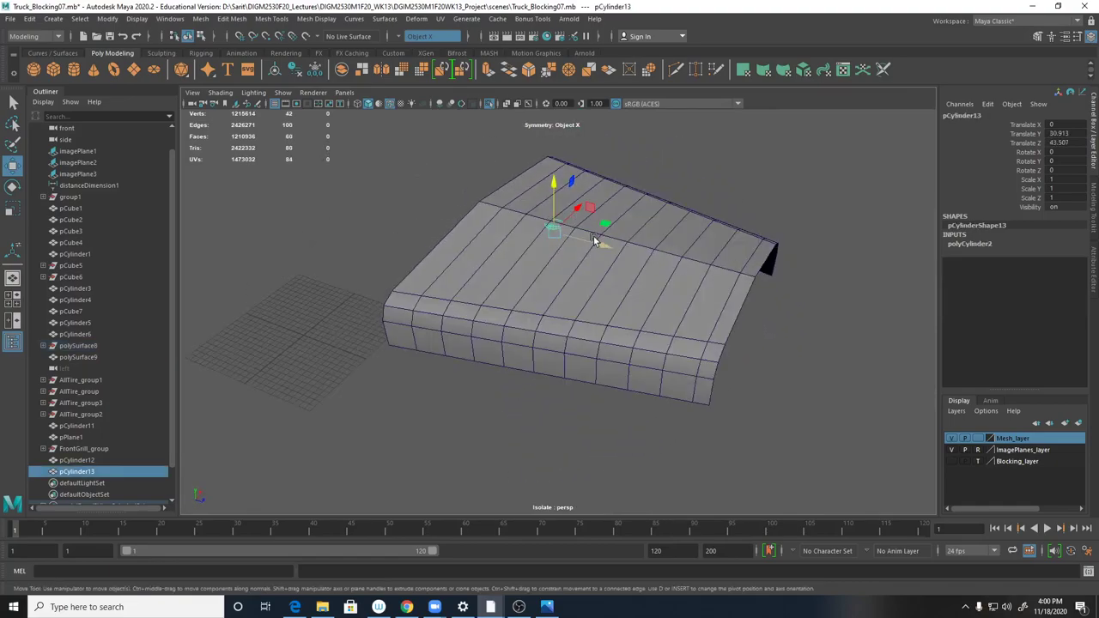
pyautogui.moveTo(551, 206); pyautogui.dragTo(558, 188)
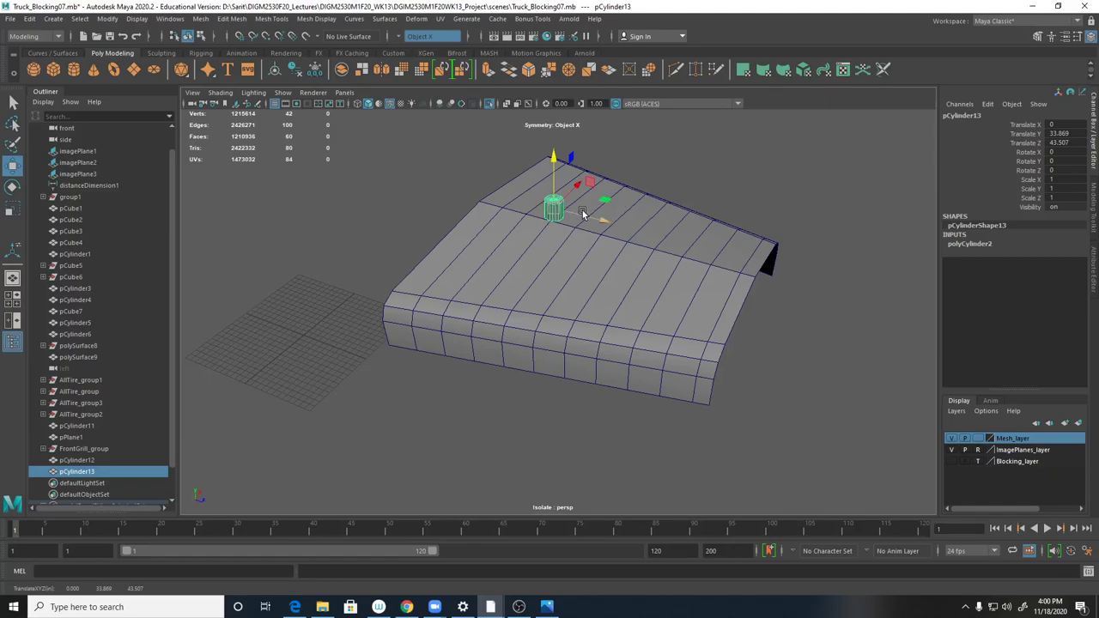
# - Rotate the cylinder to lie along the hood's center seam by setting Rotate X to 90
pyautogui.press('e')
pyautogui.moveTo(582, 189); pyautogui.dragTo(606, 238)
pyautogui.click(1075, 152)
pyautogui.write('90')
pyautogui.press('Return')
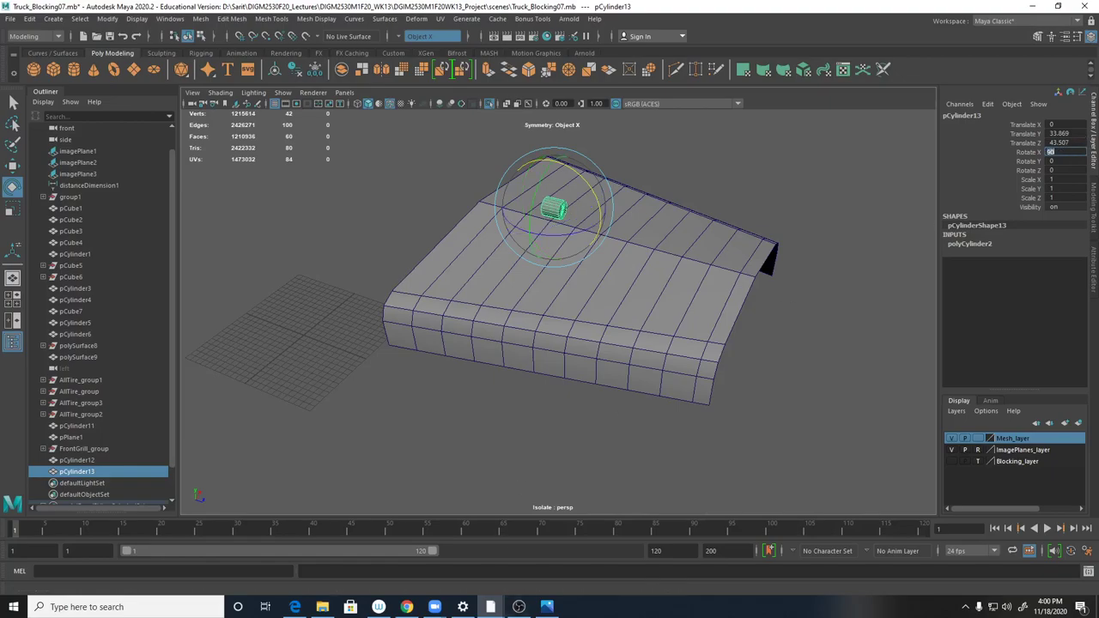
# - Check the center seam of the hood in the pickup photo in the Photos app and compare it with the cylinder in Maya
pyautogui.moveTo(1098, 134); pyautogui.dragTo(489, 65)
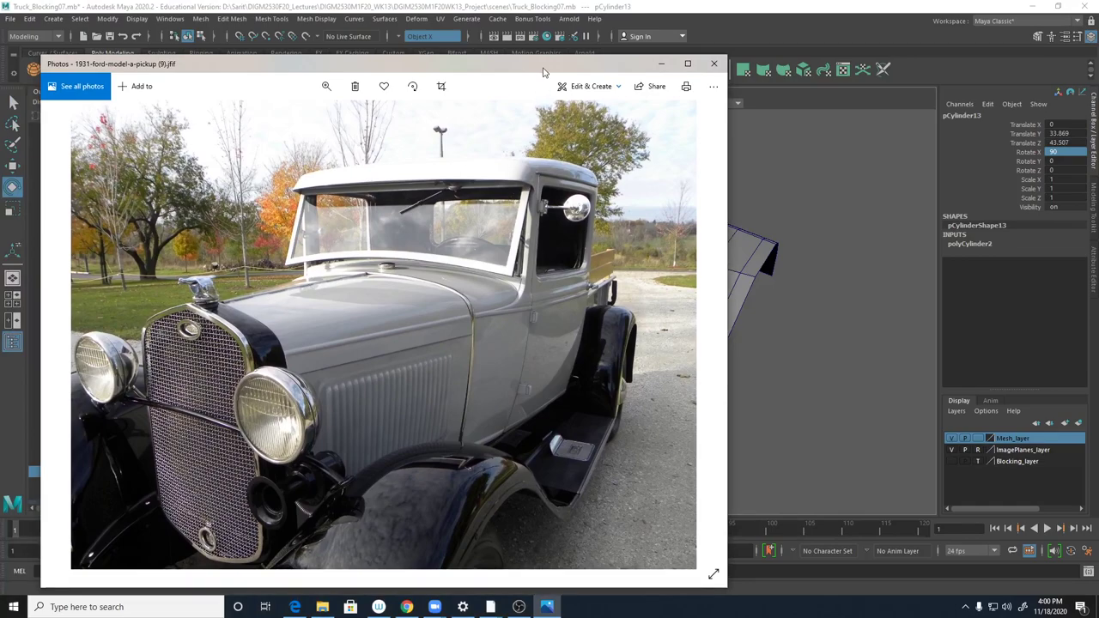
pyautogui.moveTo(541, 67); pyautogui.dragTo(1098, 74)
pyautogui.keyDown('alt'); pyautogui.moveTo(773, 199); pyautogui.dragTo(880, 208, button='right'); pyautogui.keyUp('alt')
pyautogui.keyDown('alt'); pyautogui.moveTo(794, 232); pyautogui.dragTo(740, 306, button='middle'); pyautogui.keyUp('alt')
pyautogui.keyDown('alt'); pyautogui.moveTo(556, 350); pyautogui.dragTo(855, 338); pyautogui.keyUp('alt')
pyautogui.scroll(1, 750, 349)
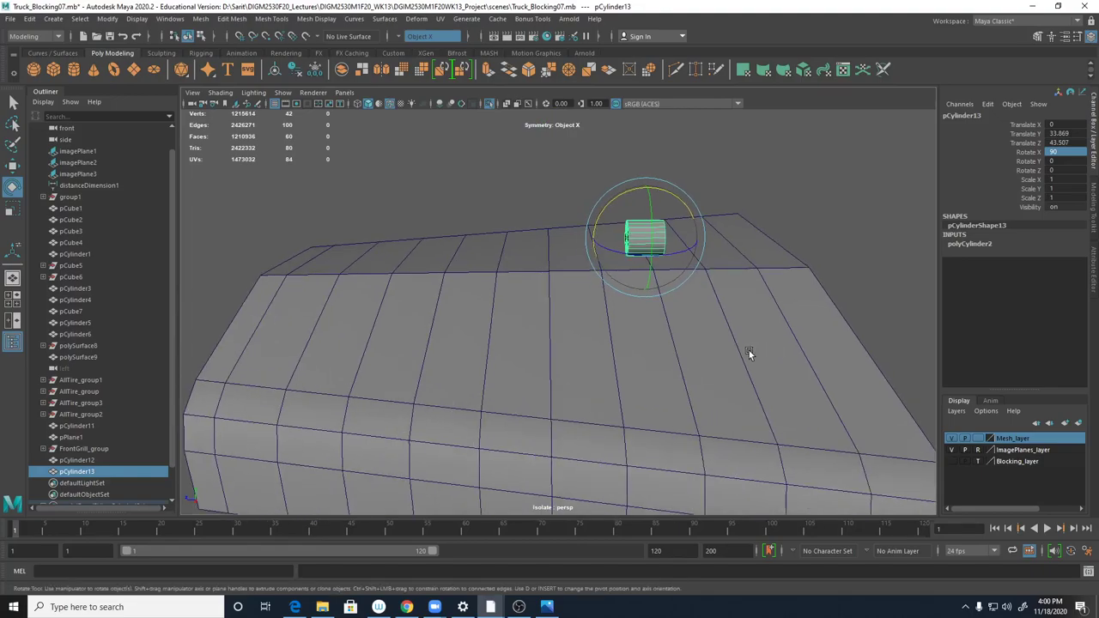
# - Lower the cylinder onto the hood's center seam in the side view, to about Translate Y 32.023
pyautogui.press('w')
pyautogui.moveTo(642, 289); pyautogui.dragTo(643, 304)
pyautogui.press('space')
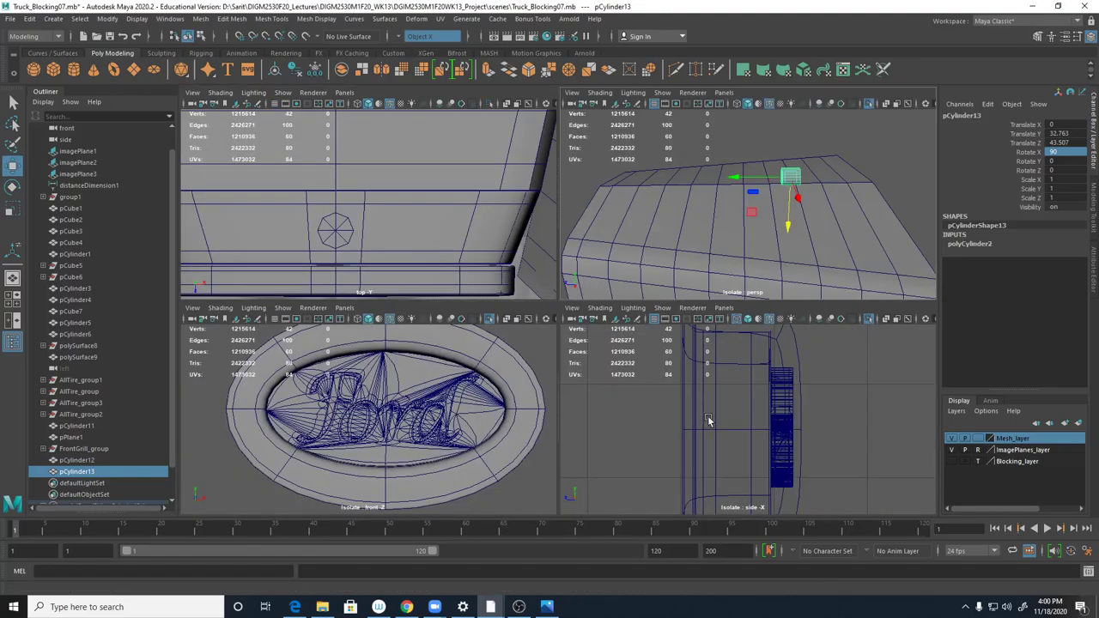
pyautogui.press('space')
pyautogui.scroll(-2, 379, 281)
pyautogui.keyDown('alt'); pyautogui.moveTo(379, 281); pyautogui.dragTo(206, 266, button='right'); pyautogui.keyUp('alt')
pyautogui.keyDown('alt'); pyautogui.moveTo(682, 297); pyautogui.dragTo(428, 465, button='middle'); pyautogui.keyUp('alt')
pyautogui.keyDown('alt'); pyautogui.moveTo(666, 359); pyautogui.dragTo(65, 258, button='right'); pyautogui.keyUp('alt')
pyautogui.keyDown('alt'); pyautogui.moveTo(657, 359); pyautogui.dragTo(397, 340, button='middle'); pyautogui.keyUp('alt')
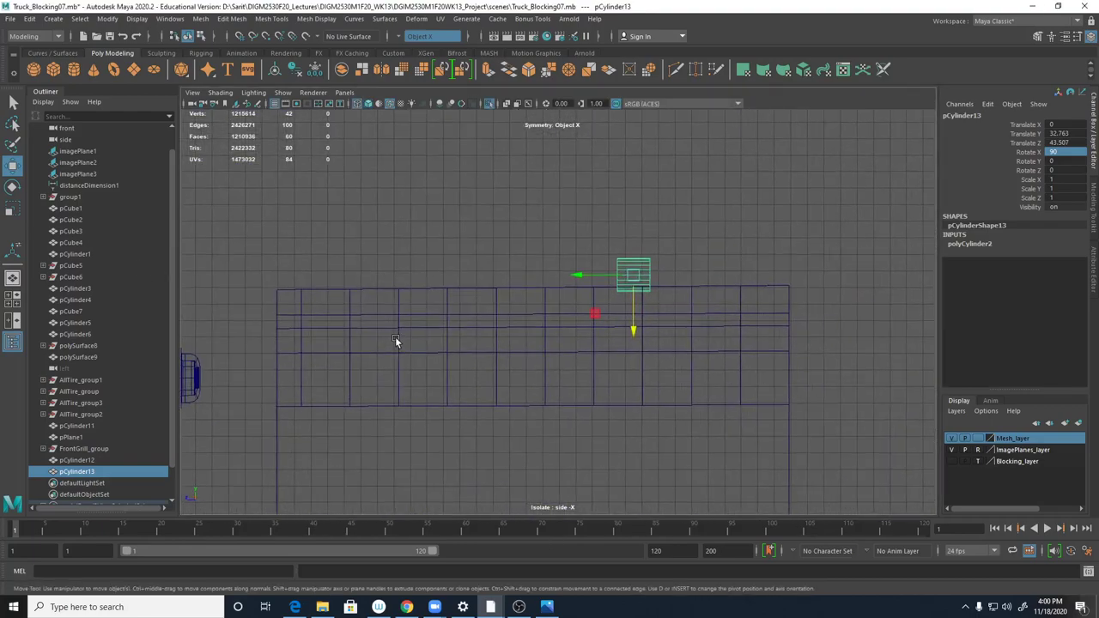
pyautogui.scroll(2, 742, 388)
pyautogui.moveTo(700, 267); pyautogui.dragTo(700, 290)
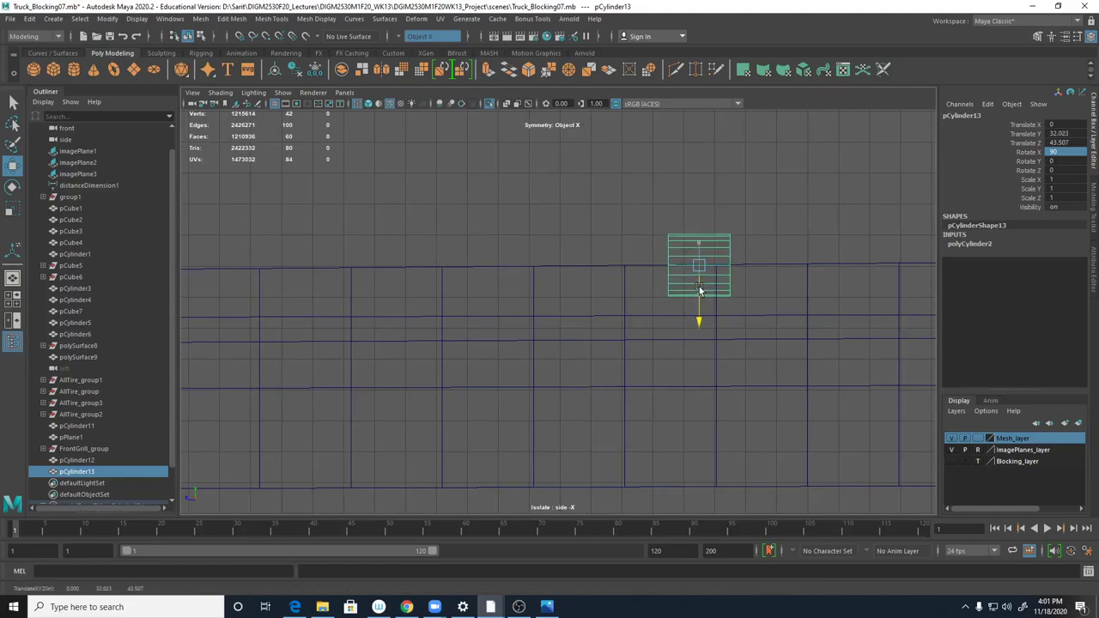
pyautogui.moveTo(699, 288); pyautogui.dragTo(702, 284)
pyautogui.hotkey('ctrl', 'z')
pyautogui.hotkey('ctrl', 'z')
pyautogui.hotkey('ctrl', 'z')
# - Reduce the cylinder's Radius to 0.2 and set its Subdivisions Axis to 6
pyautogui.click(993, 246)
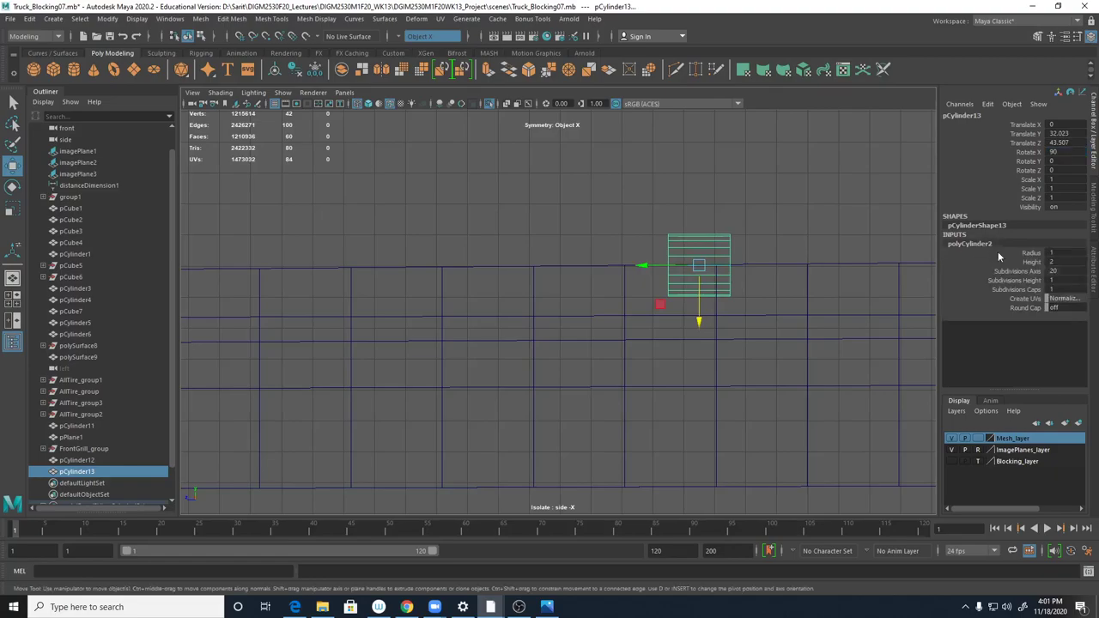
pyautogui.click(1032, 253)
pyautogui.moveTo(760, 263); pyautogui.dragTo(765, 261, button='middle')
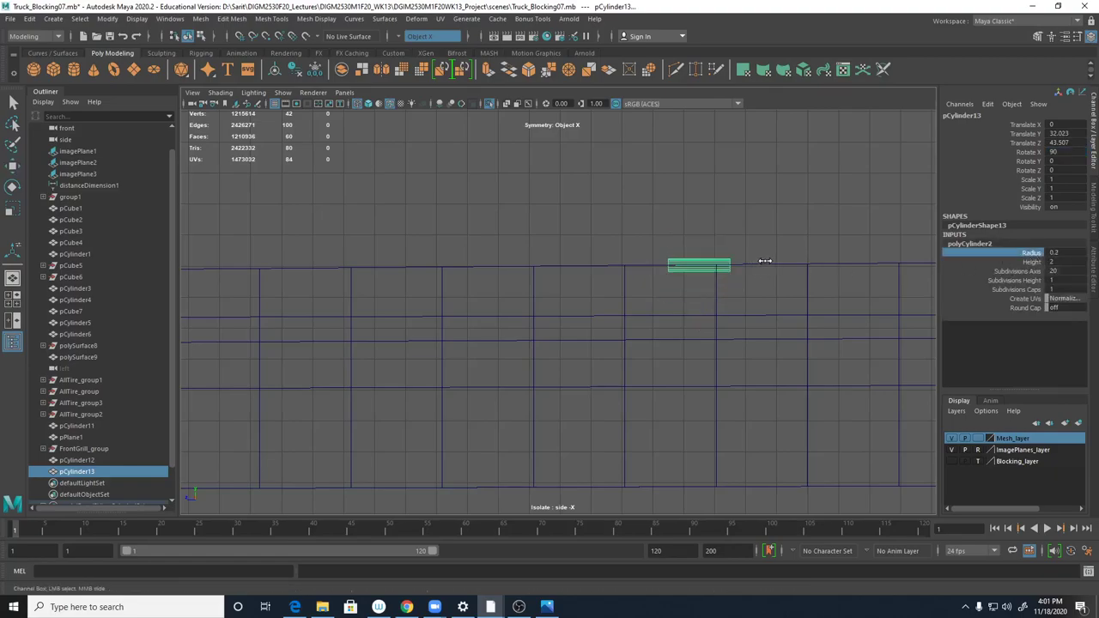
pyautogui.click(1053, 270)
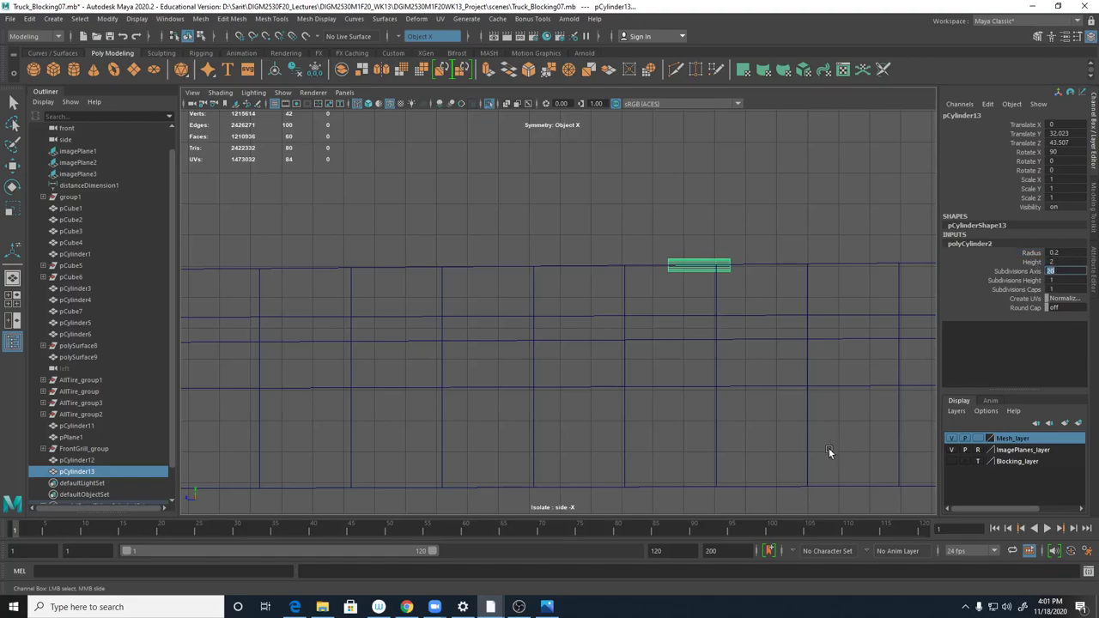
pyautogui.press('Return')
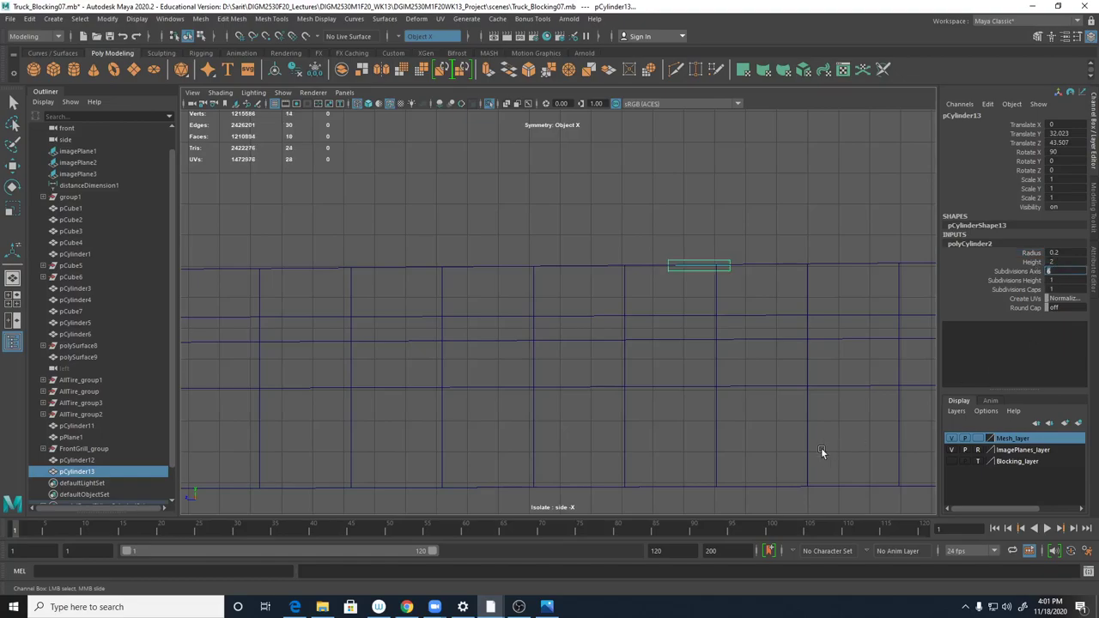
# - Set the cylinder's Subdivisions Axis to 6 and its Subdivisions Caps to 0
pyautogui.write('1')
pyautogui.press('Return')
pyautogui.press('space')
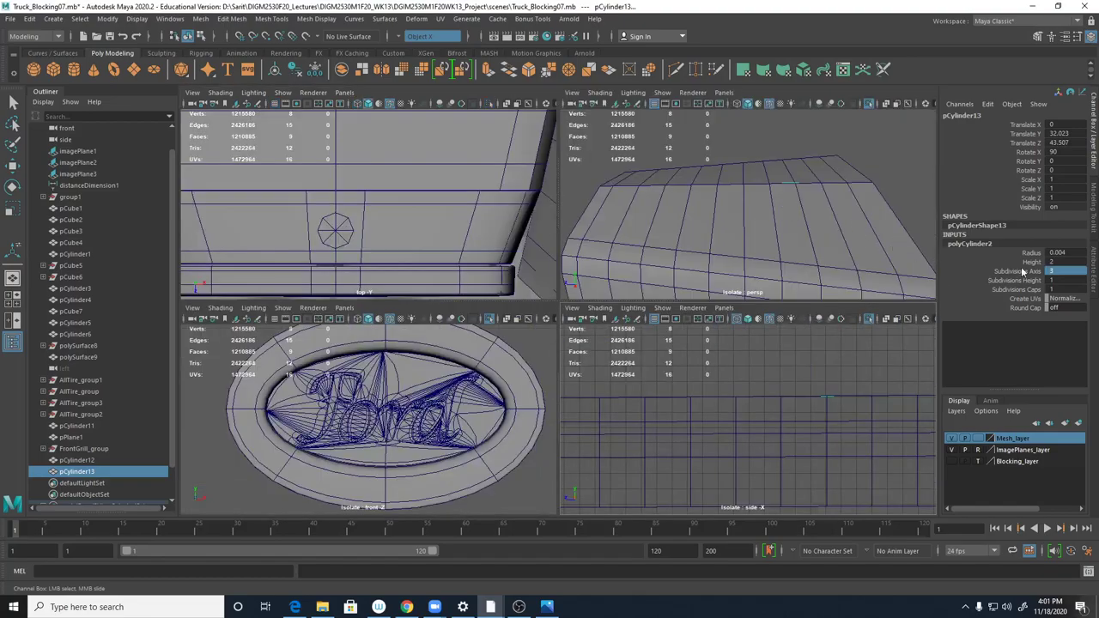
pyautogui.doubleClick(1060, 272)
pyautogui.press('Return')
pyautogui.click(1058, 289)
pyautogui.write('0')
pyautogui.press('Return')
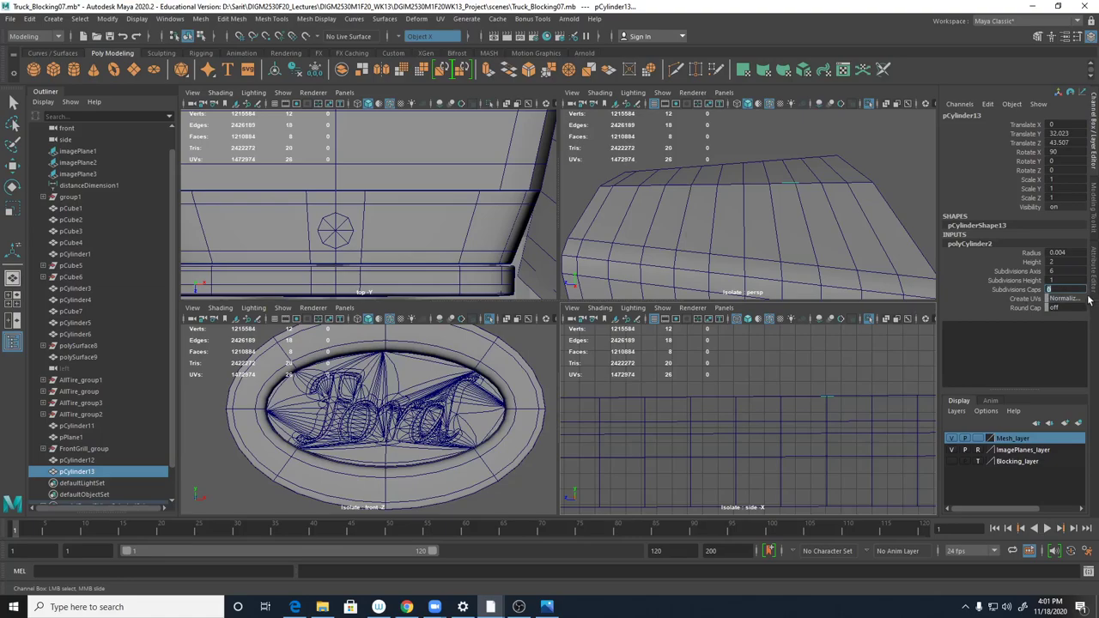
# - Set the cylinder's Radius to 0.1 to compare its thickness with the hood's center seam
pyautogui.keyDown('alt'); pyautogui.moveTo(791, 192); pyautogui.dragTo(775, 215); pyautogui.keyUp('alt')
pyautogui.keyDown('alt'); pyautogui.moveTo(776, 215); pyautogui.dragTo(891, 215, button='right'); pyautogui.keyUp('alt')
pyautogui.keyDown('alt'); pyautogui.moveTo(891, 215); pyautogui.dragTo(729, 235, button='middle'); pyautogui.keyUp('alt')
pyautogui.keyDown('alt'); pyautogui.moveTo(730, 235); pyautogui.dragTo(879, 221, button='right'); pyautogui.keyUp('alt')
pyautogui.keyDown('alt'); pyautogui.moveTo(879, 221); pyautogui.dragTo(775, 255, button='middle'); pyautogui.keyUp('alt')
pyautogui.keyDown('alt'); pyautogui.moveTo(776, 255); pyautogui.dragTo(826, 242, button='right'); pyautogui.keyUp('alt')
pyautogui.scroll(6, 871, 233)
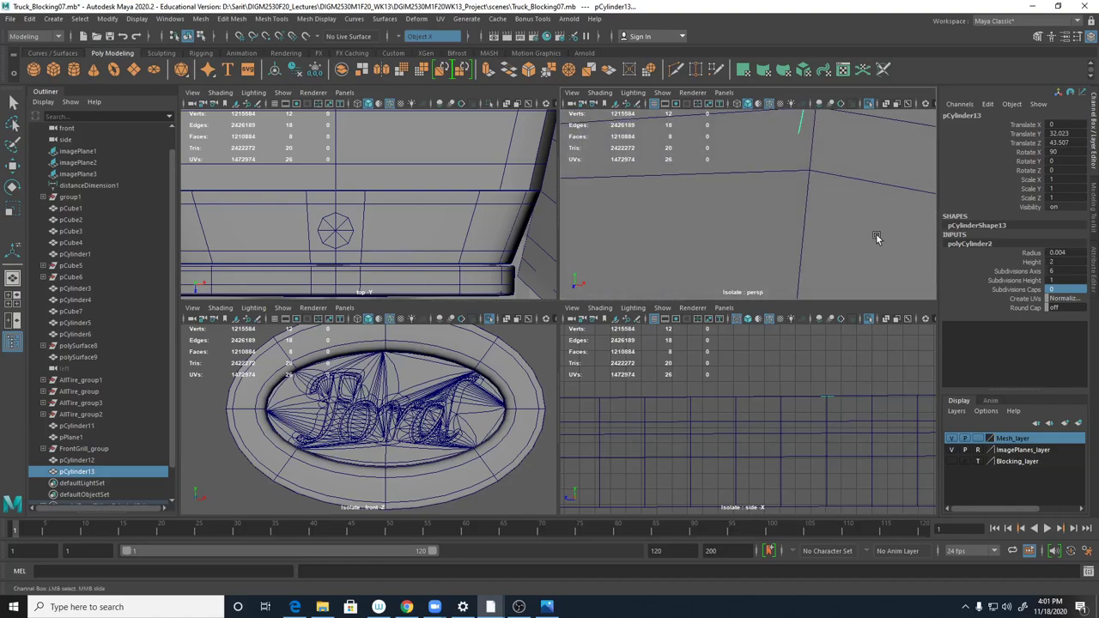
pyautogui.keyDown('alt'); pyautogui.moveTo(859, 216); pyautogui.dragTo(798, 227); pyautogui.keyUp('alt')
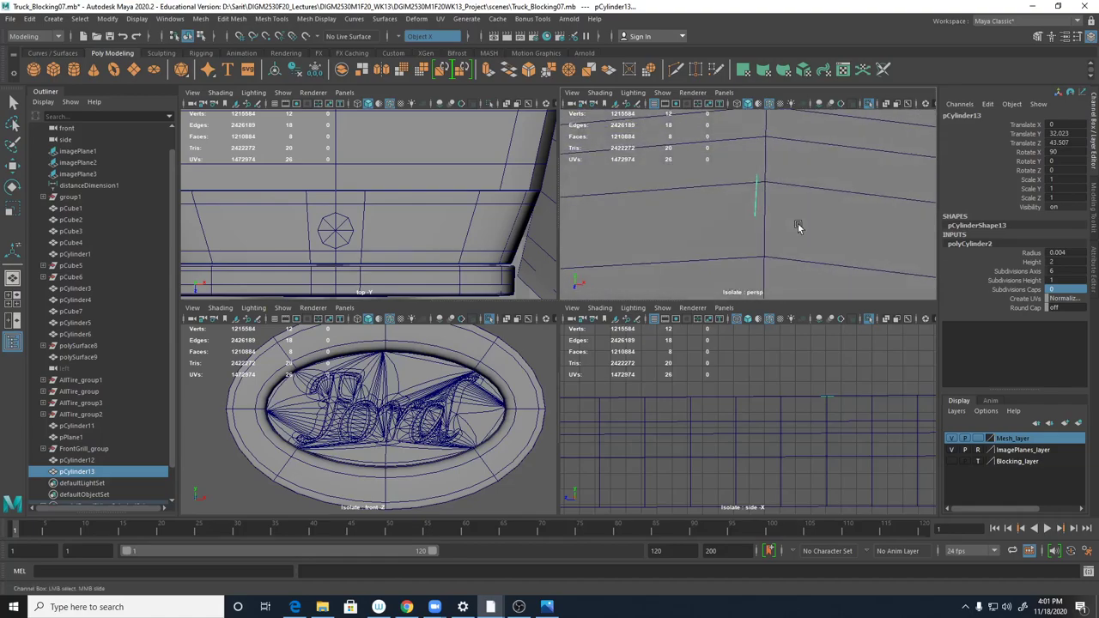
pyautogui.click(1062, 252)
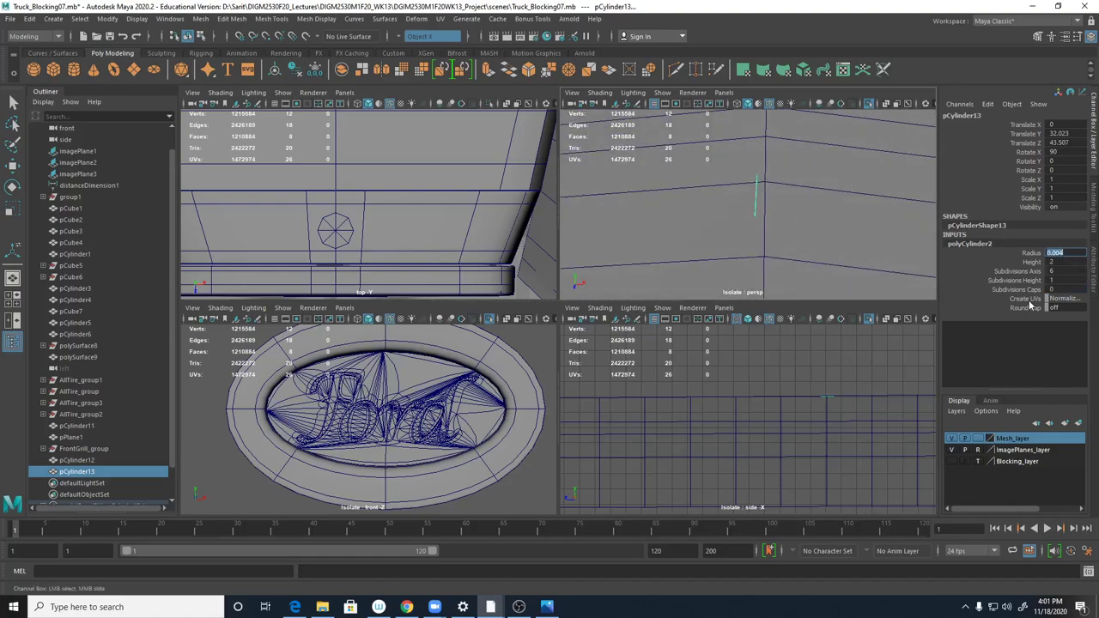
pyautogui.write('0.1')
pyautogui.press('Return')
# - Move the cylinder sideways onto the hood's center seam in the top view, to about Translate X 0.237
pyautogui.press('w')
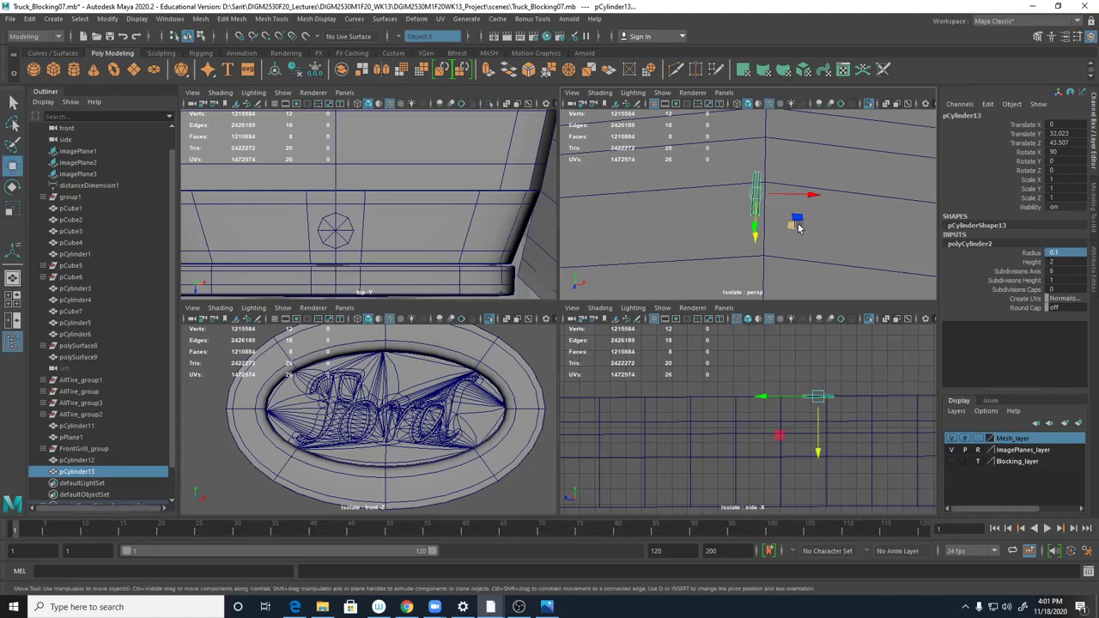
pyautogui.moveTo(795, 196); pyautogui.dragTo(802, 193)
pyautogui.press('space')
pyautogui.keyDown('alt'); pyautogui.moveTo(637, 244); pyautogui.dragTo(238, 216, button='right'); pyautogui.keyUp('alt')
pyautogui.keyDown('alt'); pyautogui.moveTo(609, 292); pyautogui.dragTo(579, 609, button='middle'); pyautogui.keyUp('alt')
pyautogui.keyDown('alt'); pyautogui.moveTo(541, 387); pyautogui.dragTo(589, 387, button='right'); pyautogui.keyUp('alt')
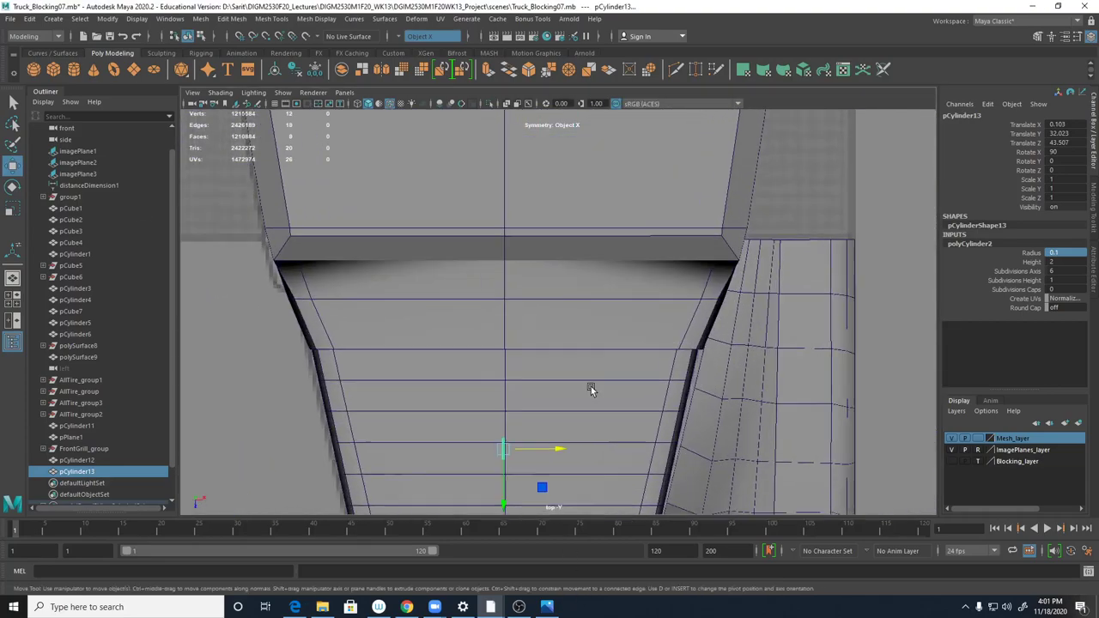
pyautogui.keyDown('alt'); pyautogui.moveTo(605, 287); pyautogui.dragTo(501, 258, button='right'); pyautogui.keyUp('alt')
pyautogui.keyDown('alt'); pyautogui.moveTo(534, 370); pyautogui.dragTo(572, 256, button='middle'); pyautogui.keyUp('alt')
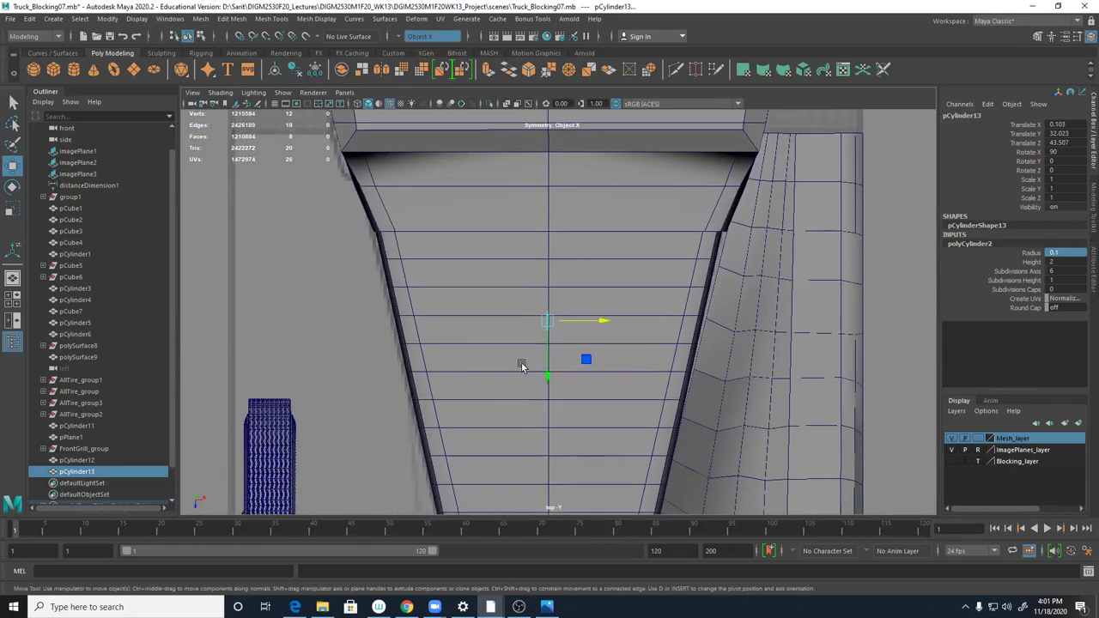
pyautogui.scroll(5, 521, 367)
pyautogui.moveTo(567, 353); pyautogui.dragTo(572, 352)
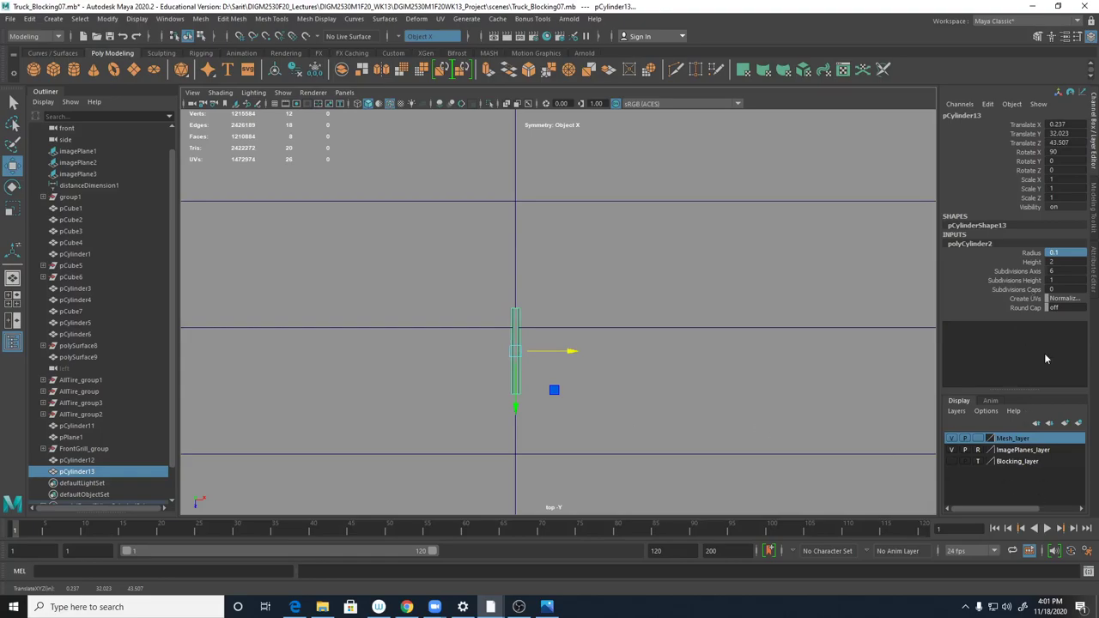
# - Set the cylinder's Radius to 0.15
pyautogui.click(1066, 253)
pyautogui.write('.15')
pyautogui.press('Return')
pyautogui.scroll(-3, 676, 245)
pyautogui.scroll(-4, 676, 244)
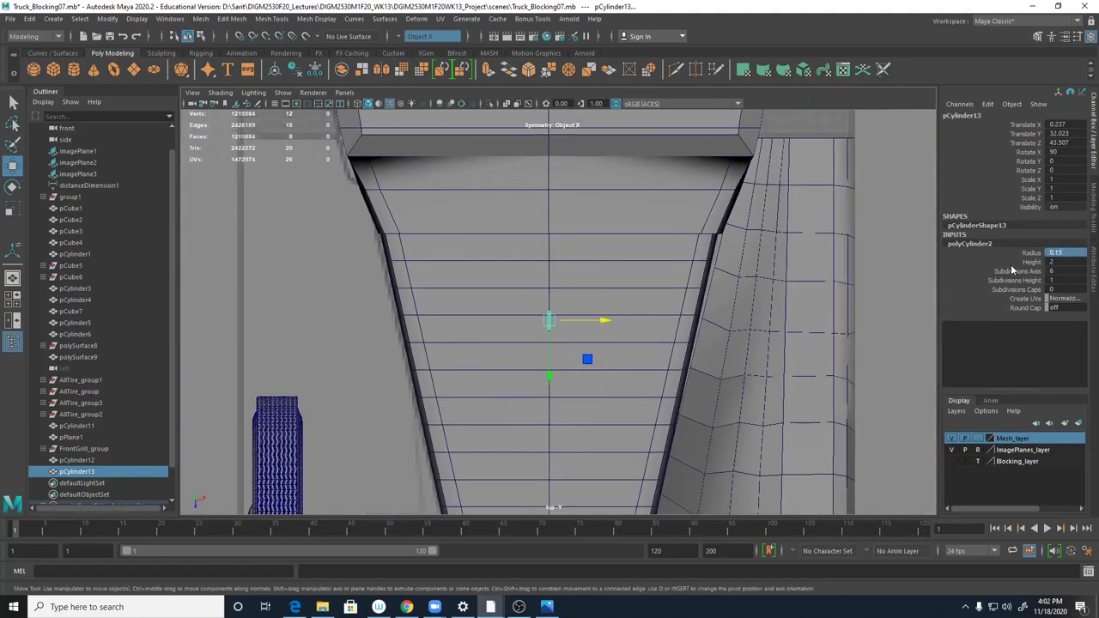
# - Lengthen the cylinder to a Height of about 33.1 and slide it to the hood's front end, at about Translate Z 49.568
pyautogui.click(1028, 262)
pyautogui.moveTo(701, 305); pyautogui.dragTo(863, 306, button='middle')
pyautogui.press('space')
pyautogui.press('f')
pyautogui.press('space')
pyautogui.keyDown('alt'); pyautogui.moveTo(825, 427); pyautogui.dragTo(730, 407, button='middle'); pyautogui.keyUp('alt')
pyautogui.keyDown('alt'); pyautogui.moveTo(730, 407); pyautogui.dragTo(547, 361, button='right'); pyautogui.keyUp('alt')
pyautogui.keyDown('alt'); pyautogui.moveTo(473, 345); pyautogui.dragTo(797, 386, button='middle'); pyautogui.keyUp('alt')
pyautogui.press('w')
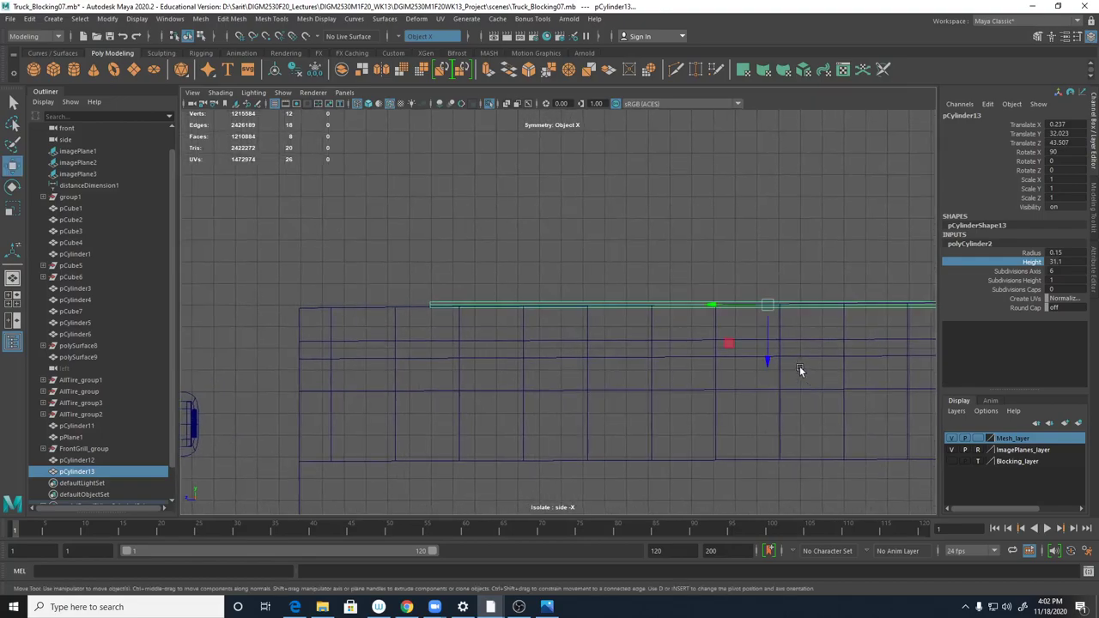
pyautogui.moveTo(747, 309); pyautogui.dragTo(615, 308)
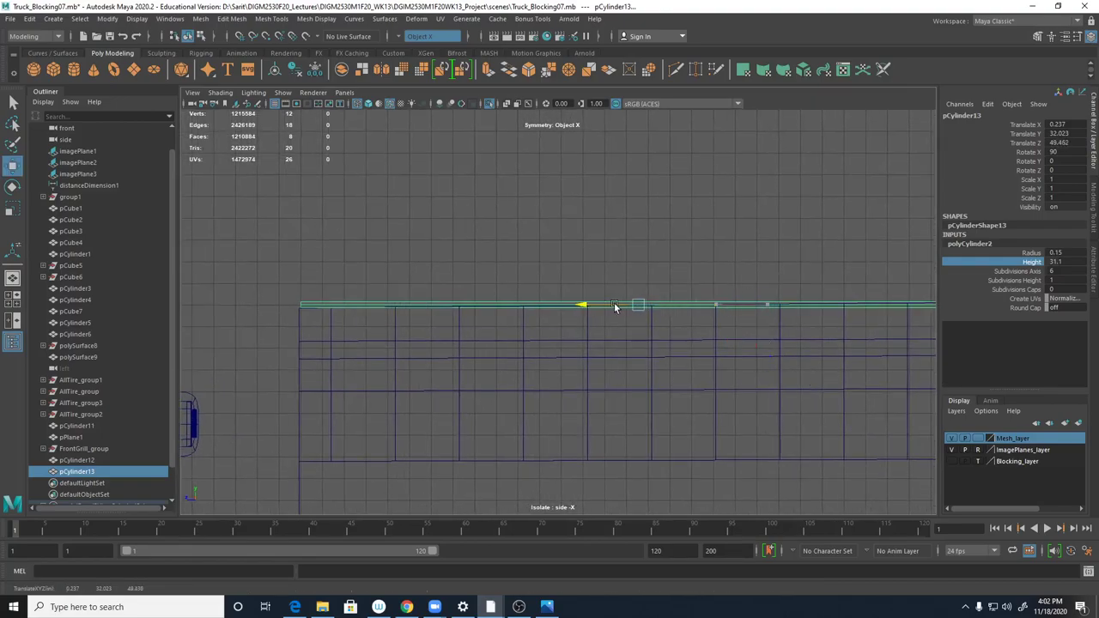
# - Shorten the cylinder by scaling it along its length to about 0.978 and setting its Height to 32
pyautogui.keyDown('alt'); pyautogui.moveTo(739, 364); pyautogui.dragTo(564, 341, button='middle'); pyautogui.keyUp('alt')
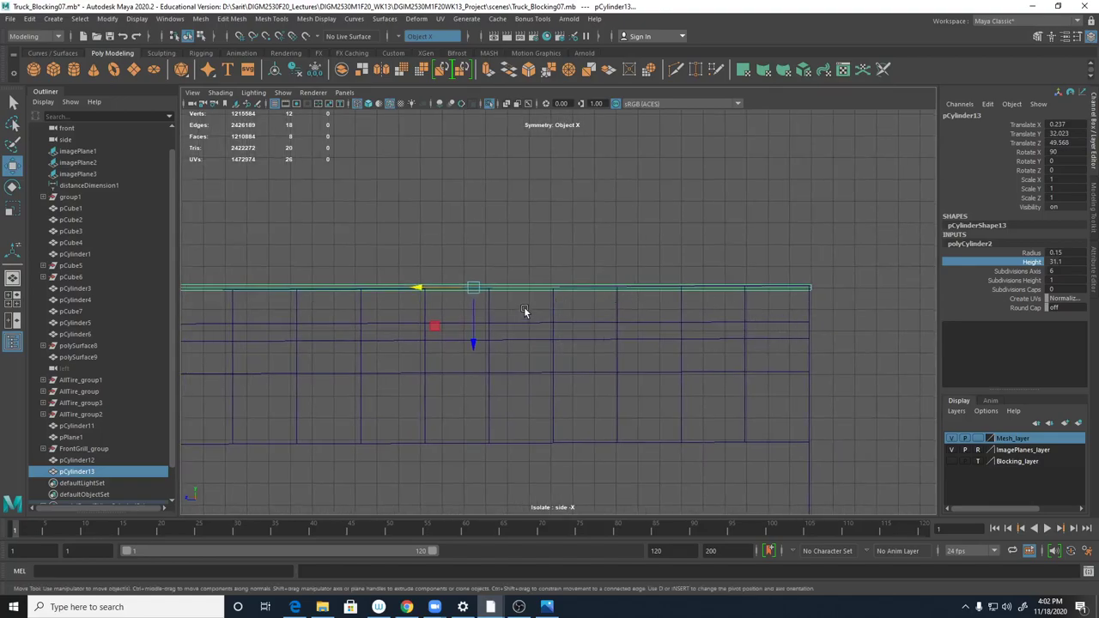
pyautogui.press('r')
pyautogui.moveTo(421, 288); pyautogui.dragTo(423, 287)
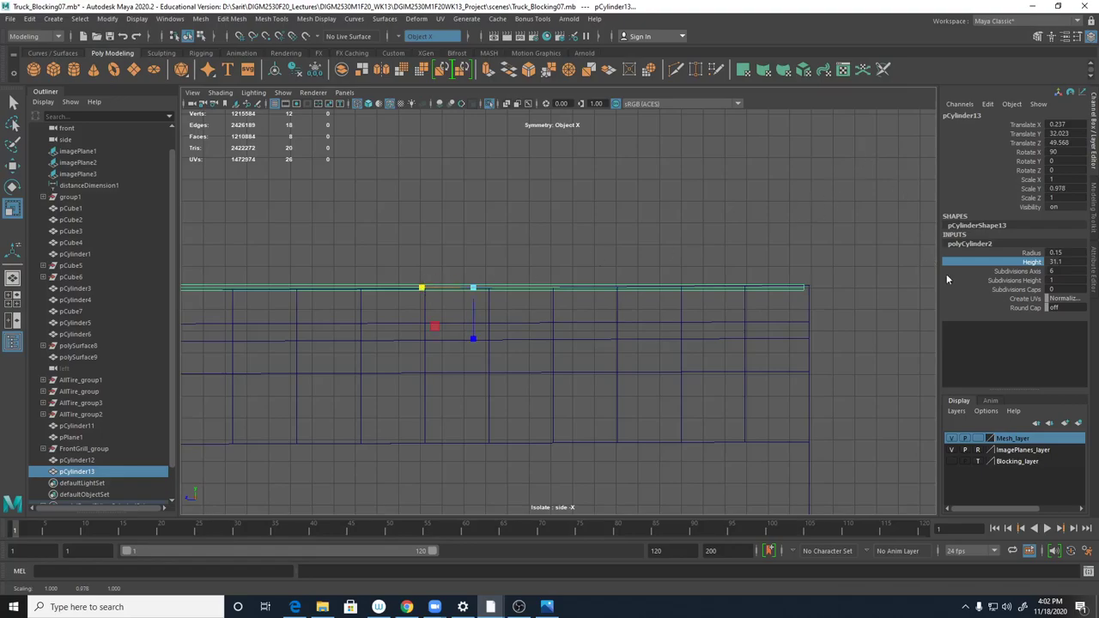
pyautogui.click(1071, 262)
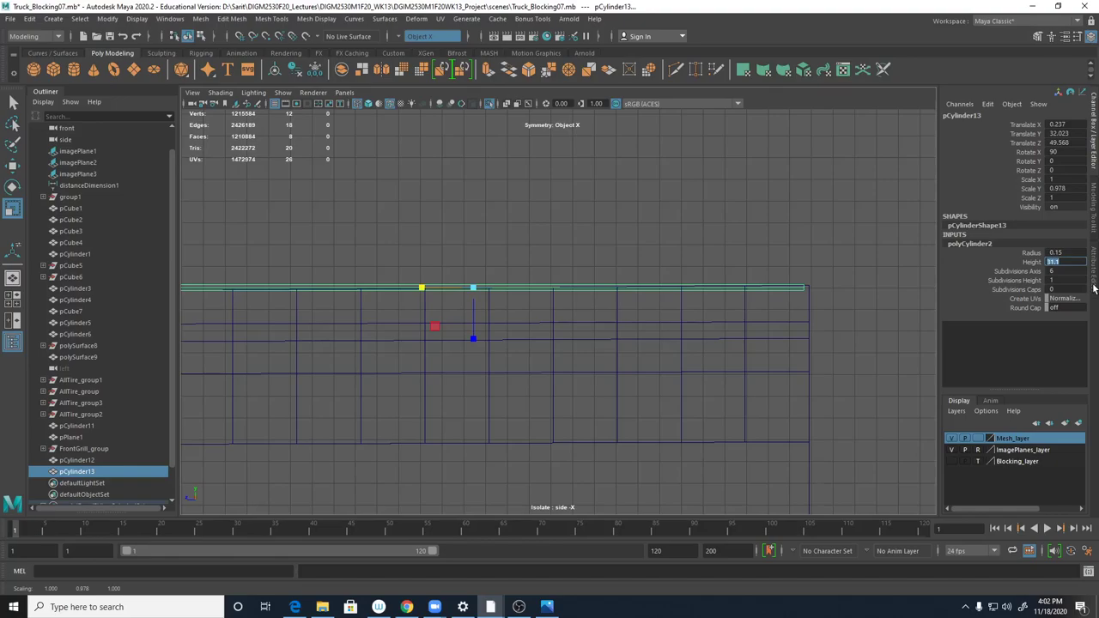
pyautogui.write('32')
pyautogui.press('Return')
# - Readjust the cylinder's length along the seam to about Scale Y 0.994
pyautogui.keyDown('alt'); pyautogui.moveTo(683, 307); pyautogui.dragTo(457, 277, button='right'); pyautogui.keyUp('alt')
pyautogui.keyDown('alt'); pyautogui.moveTo(495, 297); pyautogui.dragTo(577, 283, button='middle'); pyautogui.keyUp('alt')
pyautogui.press('space')
pyautogui.press('space')
pyautogui.moveTo(587, 280)
pyautogui.keyDown('alt'); pyautogui.mouseDown()
pyautogui.moveTo(702, 319)
pyautogui.moveTo(771, 282)
pyautogui.moveTo(769, 256)
pyautogui.moveTo(755, 284)
pyautogui.moveTo(841, 309)
pyautogui.moveTo(782, 306)
pyautogui.mouseUp(); pyautogui.keyUp('alt')
pyautogui.keyDown('alt'); pyautogui.moveTo(781, 302); pyautogui.dragTo(756, 322, button='right'); pyautogui.keyUp('alt')
pyautogui.moveTo(721, 328); pyautogui.dragTo(718, 334, button='middle')
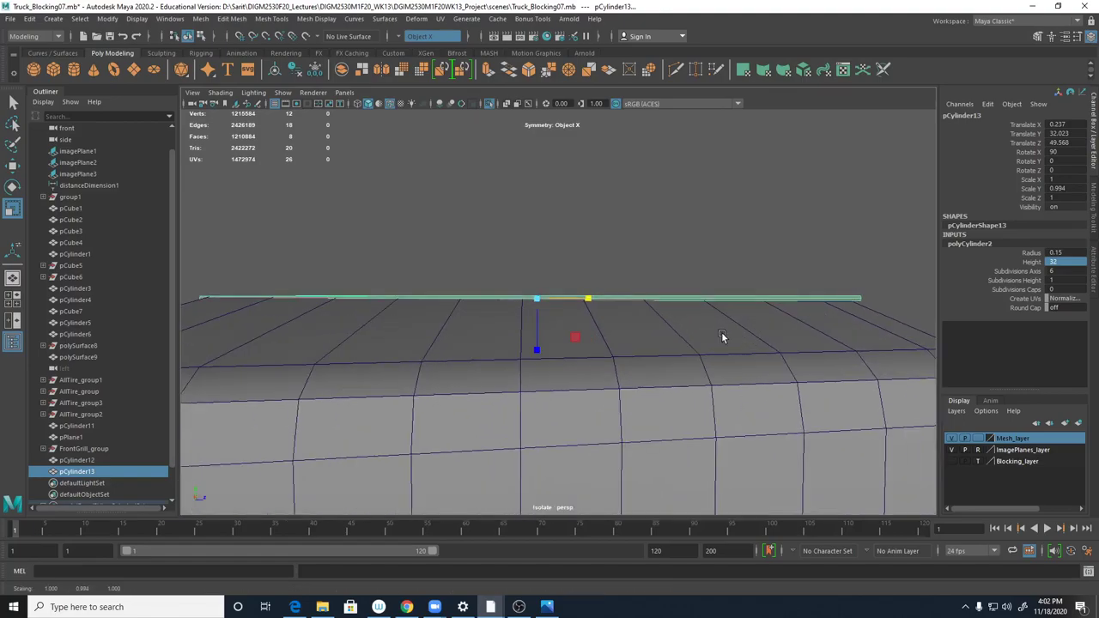
# - Snap the cylinder's pivot to the lower vertex of its front end in the side view
pyautogui.press('e')
pyautogui.press('space')
pyautogui.press('space')
pyautogui.scroll(1, 477, 342)
pyautogui.keyDown('alt'); pyautogui.moveTo(476, 340); pyautogui.dragTo(936, 396, button='right'); pyautogui.keyUp('alt')
pyautogui.keyDown('alt'); pyautogui.moveTo(801, 346); pyautogui.dragTo(816, 391, button='middle'); pyautogui.keyUp('alt')
pyautogui.keyDown('alt'); pyautogui.moveTo(816, 391); pyautogui.dragTo(756, 370, button='right'); pyautogui.keyUp('alt')
pyautogui.keyDown('alt'); pyautogui.moveTo(630, 312); pyautogui.dragTo(919, 405, button='middle'); pyautogui.keyUp('alt')
pyautogui.keyDown('alt'); pyautogui.moveTo(919, 409); pyautogui.dragTo(408, 335, button='right'); pyautogui.keyUp('alt')
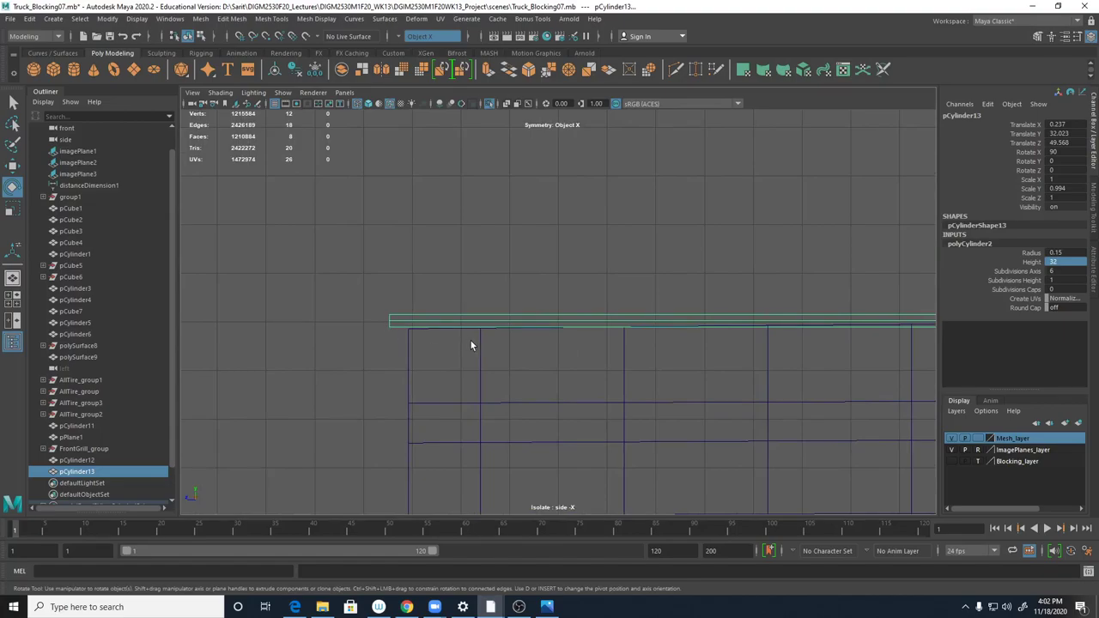
pyautogui.press('d')
pyautogui.press('v')
pyautogui.click(388, 327)
pyautogui.moveTo(387, 328); pyautogui.dragTo(388, 326)
# - Snap the cylinder's front end to the hood's upper front corner vertex and turn on shaded display
pyautogui.press('w')
pyautogui.keyDown('alt'); pyautogui.moveTo(429, 360); pyautogui.dragTo(632, 370, button='right'); pyautogui.keyUp('alt')
pyautogui.keyDown('alt'); pyautogui.moveTo(395, 380); pyautogui.dragTo(462, 342, button='middle'); pyautogui.keyUp('alt')
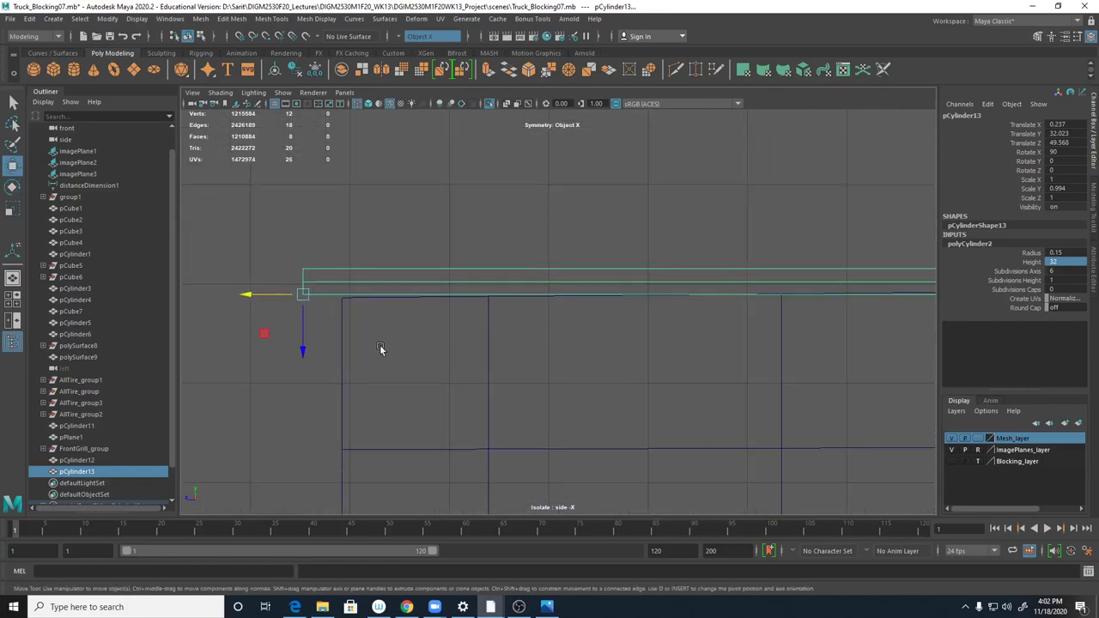
pyautogui.press('v')
pyautogui.moveTo(302, 296); pyautogui.dragTo(343, 300)
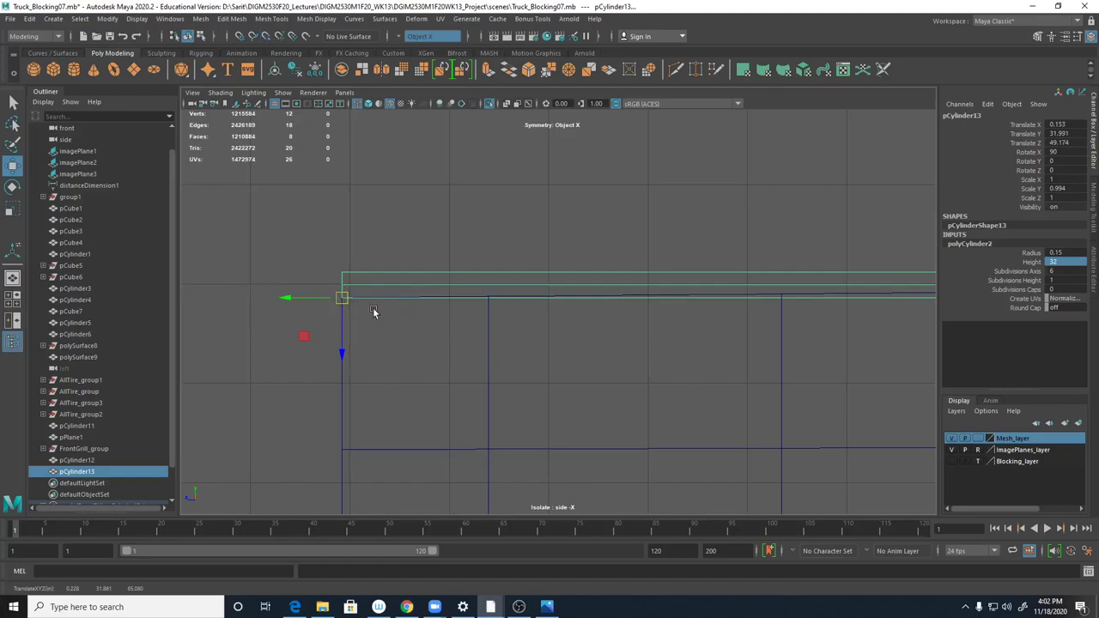
pyautogui.press('5')
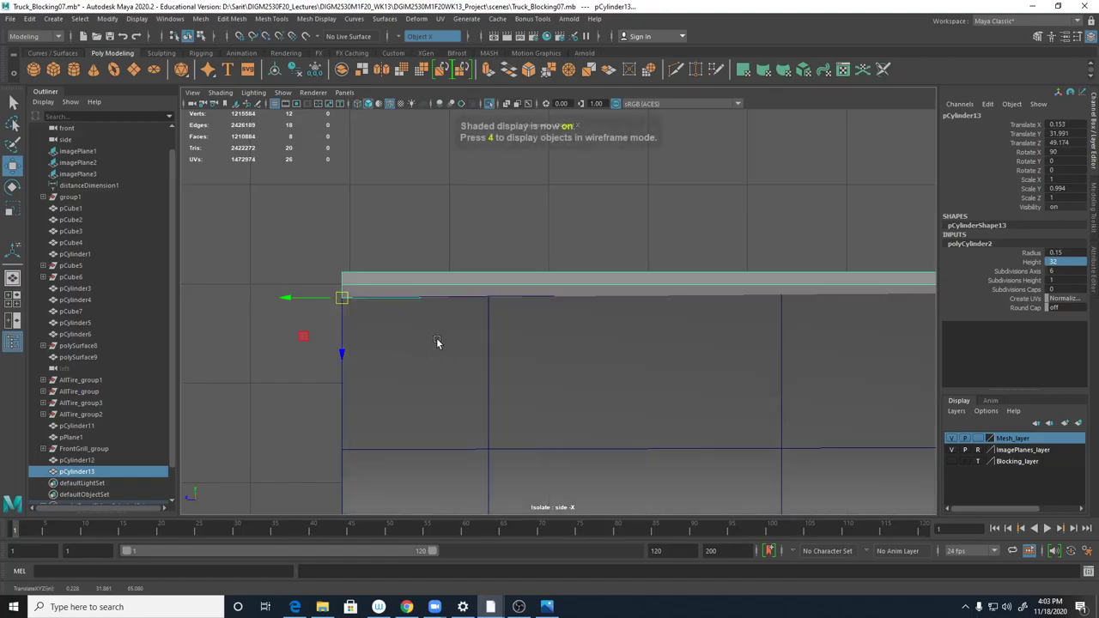
# - Freeze the cylinder's transformations so that its rotation values reset to zero
pyautogui.press('e')
pyautogui.keyDown('alt'); pyautogui.moveTo(576, 359); pyautogui.dragTo(228, 331, button='middle'); pyautogui.keyUp('alt')
pyautogui.scroll(-5, 431, 340)
pyautogui.scroll(-1, 431, 340)
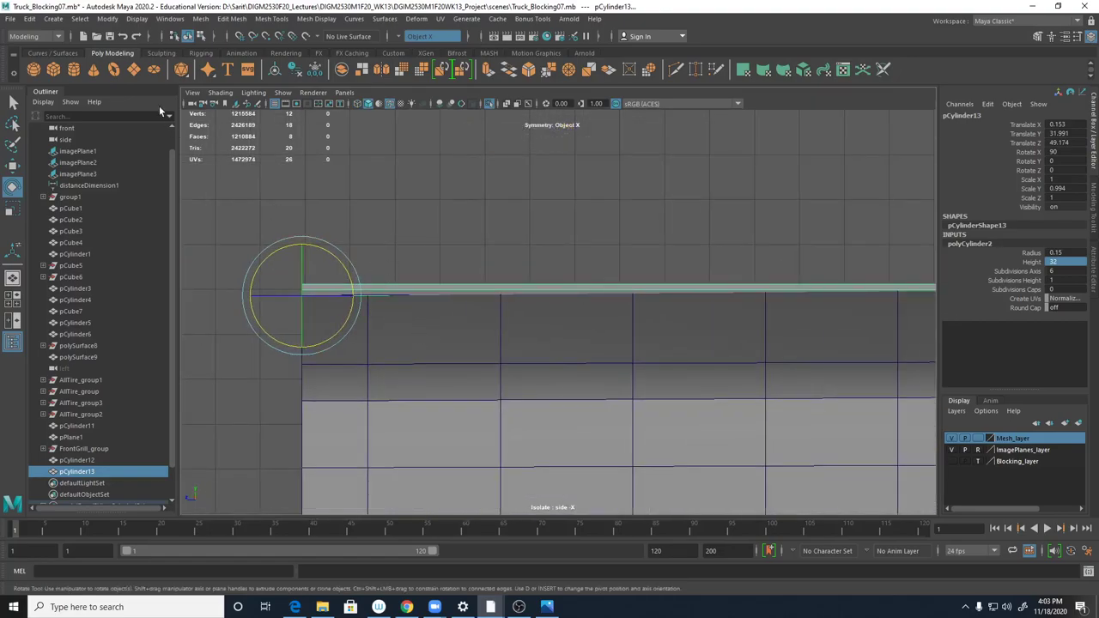
pyautogui.click(108, 19)
pyautogui.click(117, 71)
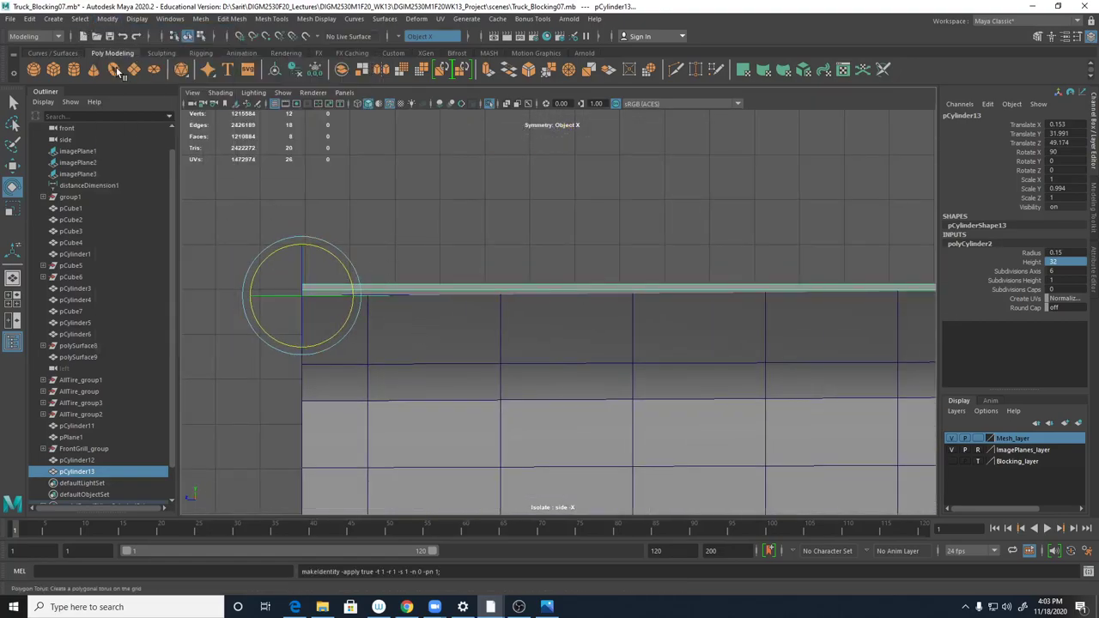
# - Tilt the cylinder along the hood's slope by setting Rotate X to 0.5
pyautogui.keyDown('alt'); pyautogui.moveTo(768, 371); pyautogui.dragTo(490, 329, button='middle'); pyautogui.keyUp('alt')
pyautogui.scroll(-3, 542, 317)
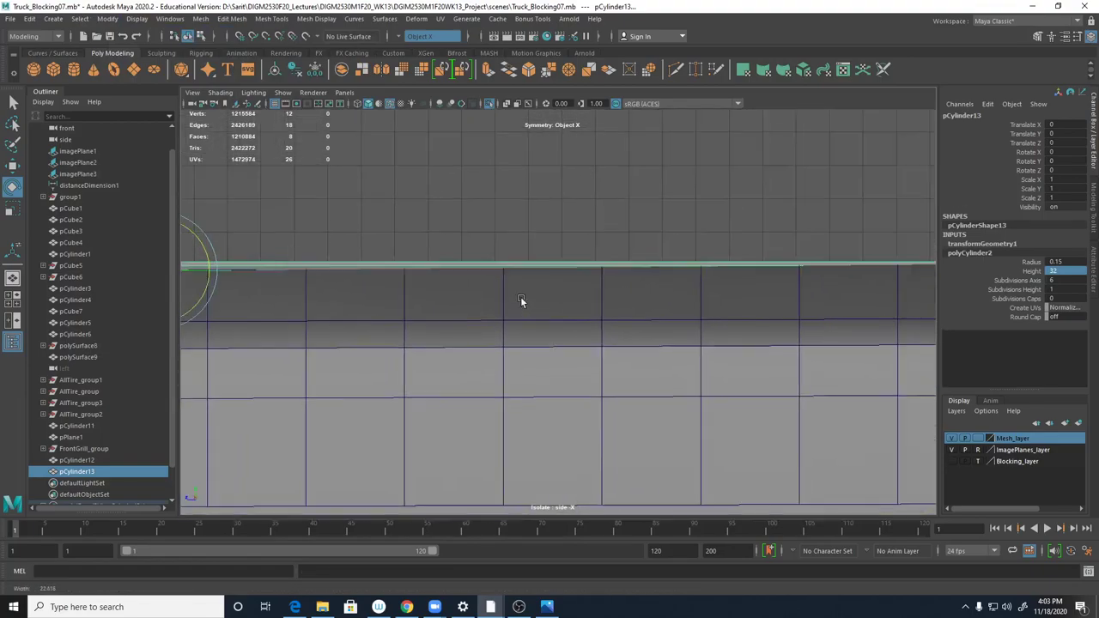
pyautogui.scroll(-1, 529, 303)
pyautogui.moveTo(276, 261); pyautogui.dragTo(278, 263)
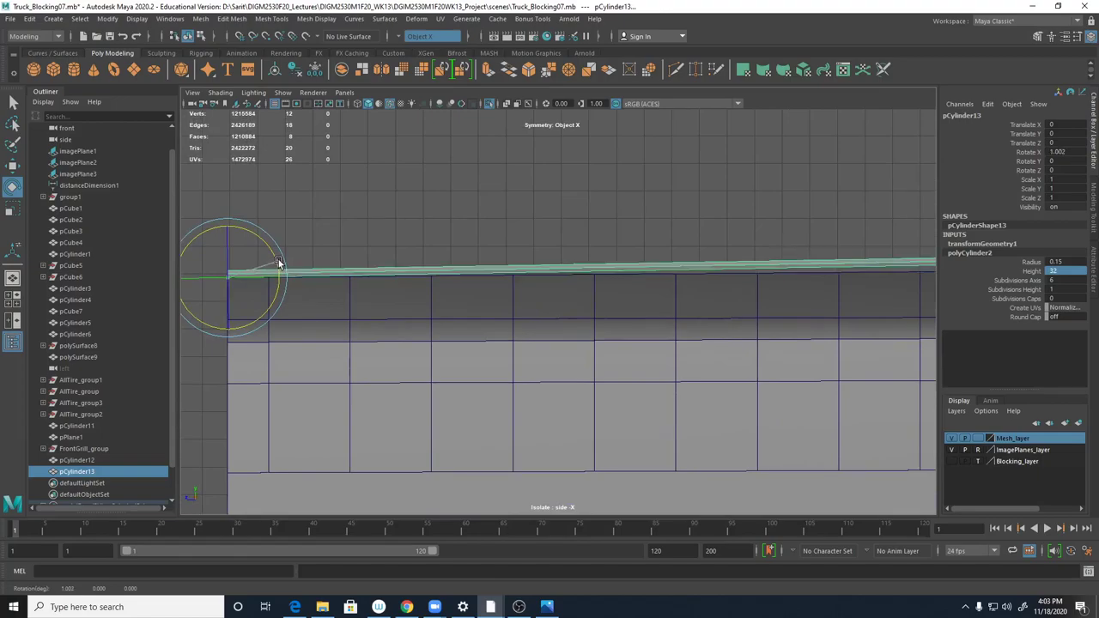
pyautogui.doubleClick(1065, 152)
pyautogui.press('BackSpace')
pyautogui.write('0.5')
pyautogui.press('Return')
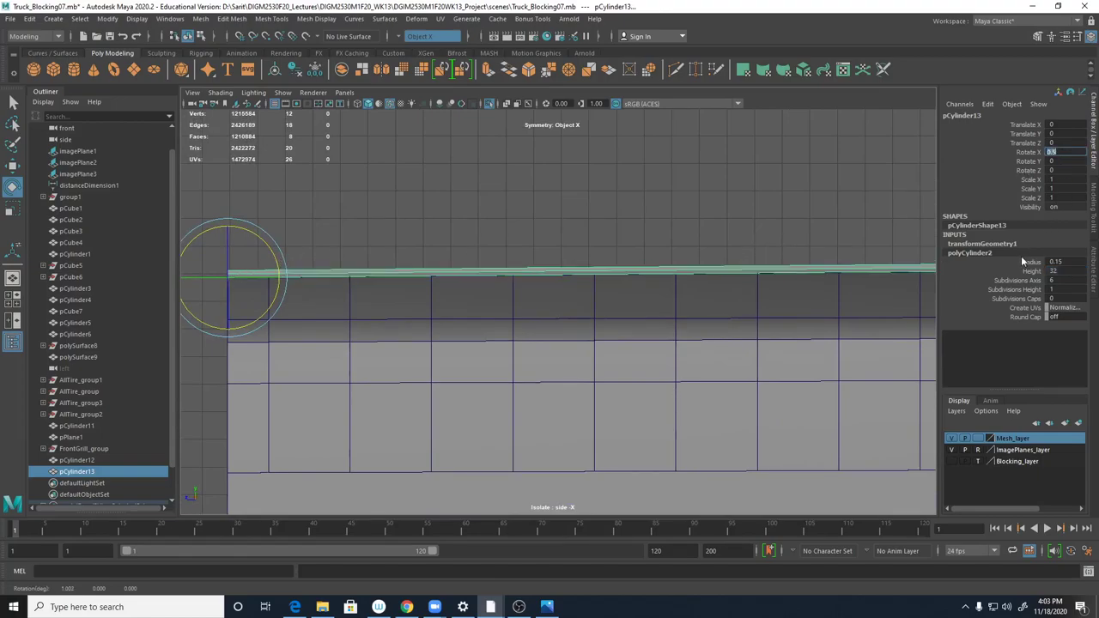
# - Check the cylinder's fit at the hood's rear end and fine-tune its Rotate X to 0.48
pyautogui.keyDown('alt'); pyautogui.moveTo(777, 331); pyautogui.dragTo(658, 312, button='right'); pyautogui.keyUp('alt')
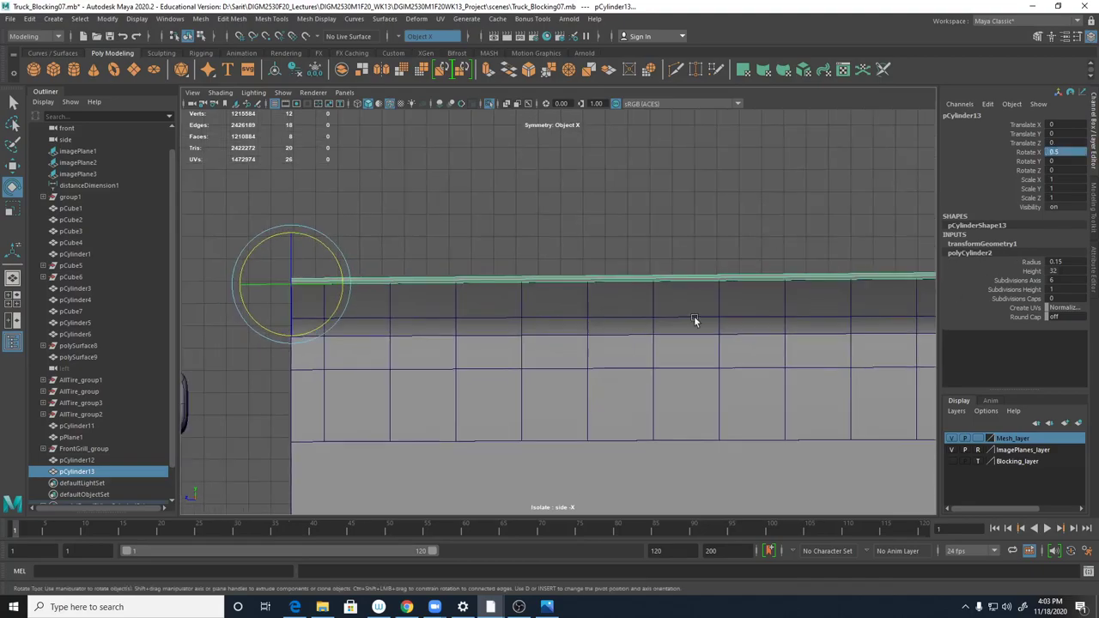
pyautogui.keyDown('alt'); pyautogui.moveTo(686, 332); pyautogui.dragTo(437, 313, button='middle'); pyautogui.keyUp('alt')
pyautogui.keyDown('alt'); pyautogui.moveTo(706, 336); pyautogui.dragTo(853, 298, button='right'); pyautogui.keyUp('alt')
pyautogui.keyDown('alt'); pyautogui.moveTo(853, 298); pyautogui.dragTo(568, 361, button='middle'); pyautogui.keyUp('alt')
pyautogui.keyDown('alt'); pyautogui.moveTo(837, 356); pyautogui.dragTo(1022, 351, button='right'); pyautogui.keyUp('alt')
pyautogui.keyDown('alt'); pyautogui.moveTo(828, 281); pyautogui.dragTo(651, 361, button='middle'); pyautogui.keyUp('alt')
pyautogui.keyDown('alt'); pyautogui.moveTo(651, 361); pyautogui.dragTo(893, 385, button='right'); pyautogui.keyUp('alt')
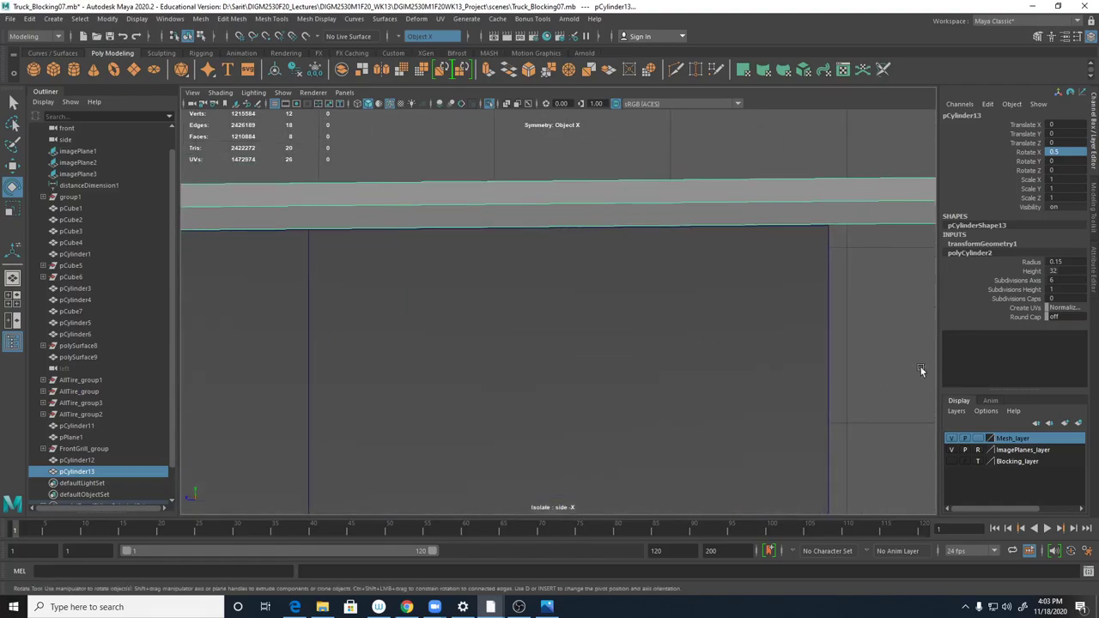
pyautogui.click(1059, 152)
pyautogui.write('.4')
pyautogui.press('Return')
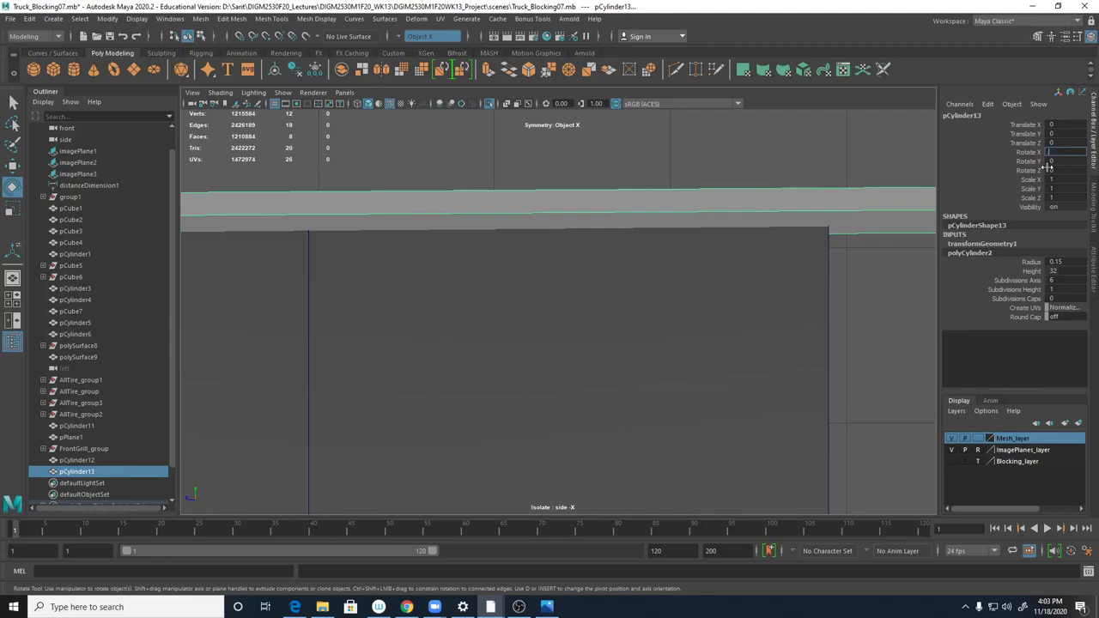
pyautogui.write('5')
pyautogui.press('Return')
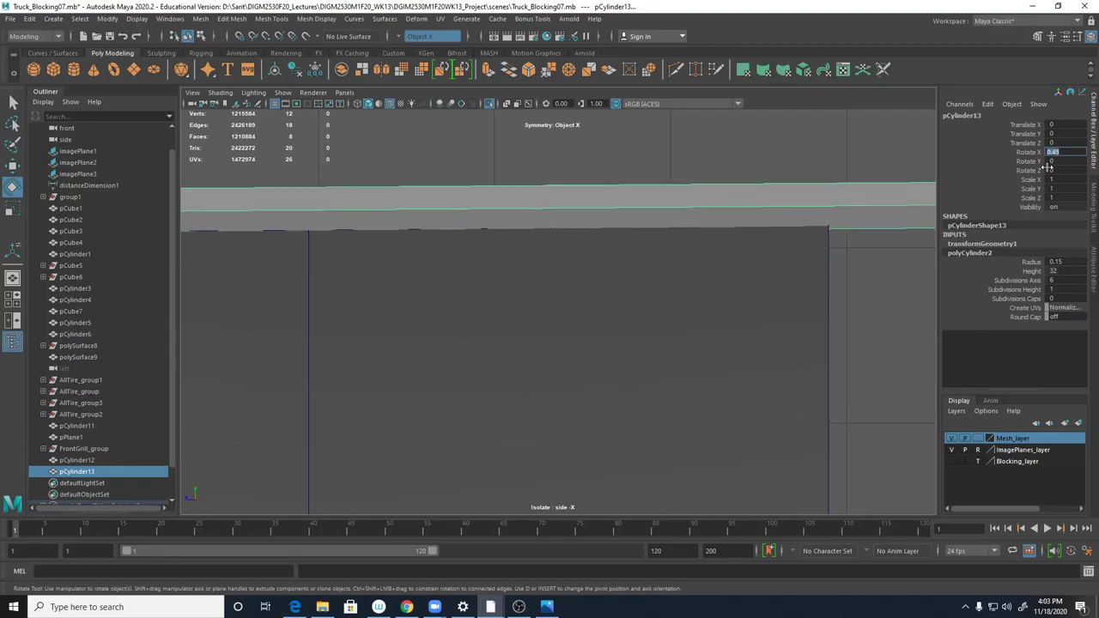
pyautogui.write('.48')
pyautogui.press('Return')
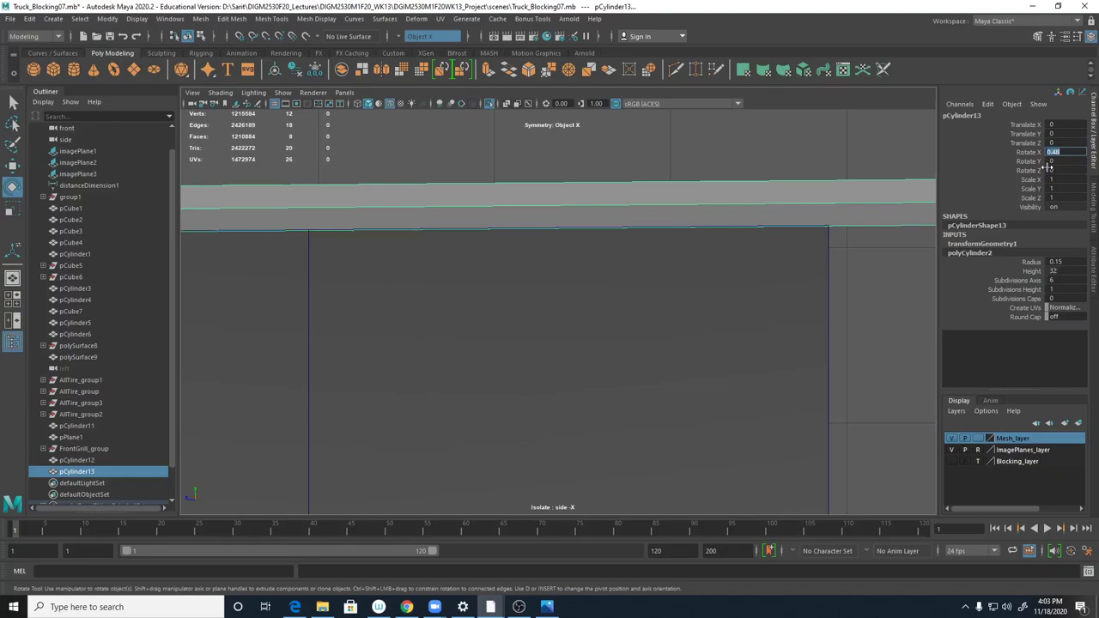
# - Inspect the cylinder's overhang past the hood's rear edge in perspective and set its Height to 0.31
pyautogui.scroll(-5, 270, 257)
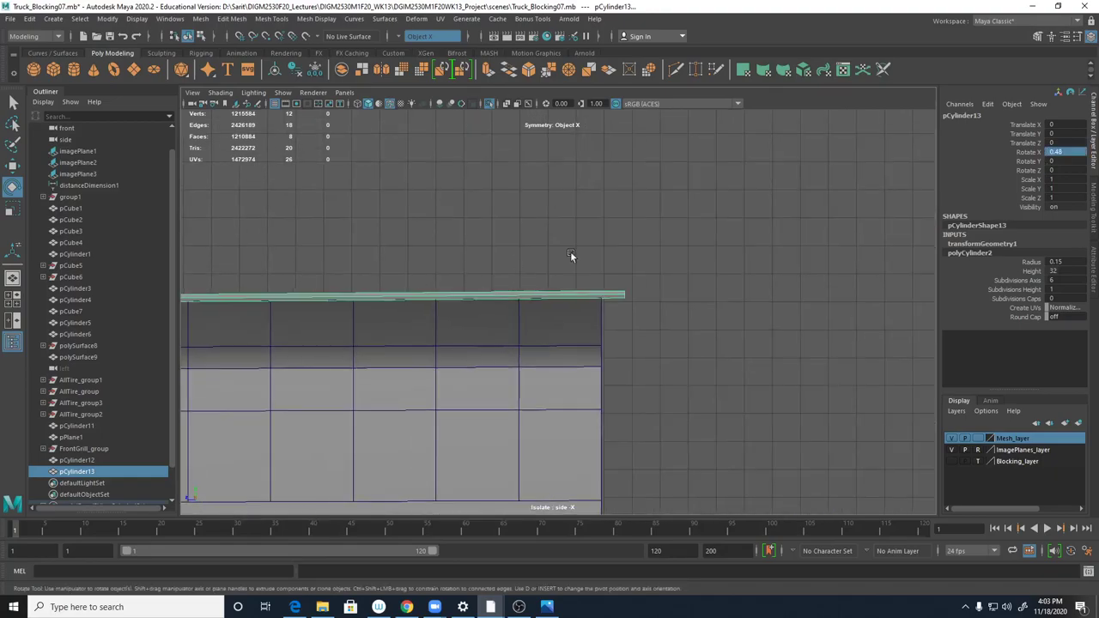
pyautogui.press('space')
pyautogui.keyDown('alt'); pyautogui.moveTo(782, 263); pyautogui.dragTo(885, 267); pyautogui.keyUp('alt')
pyautogui.scroll(-5, 887, 267)
pyautogui.keyDown('alt'); pyautogui.moveTo(647, 226); pyautogui.dragTo(831, 226); pyautogui.keyUp('alt')
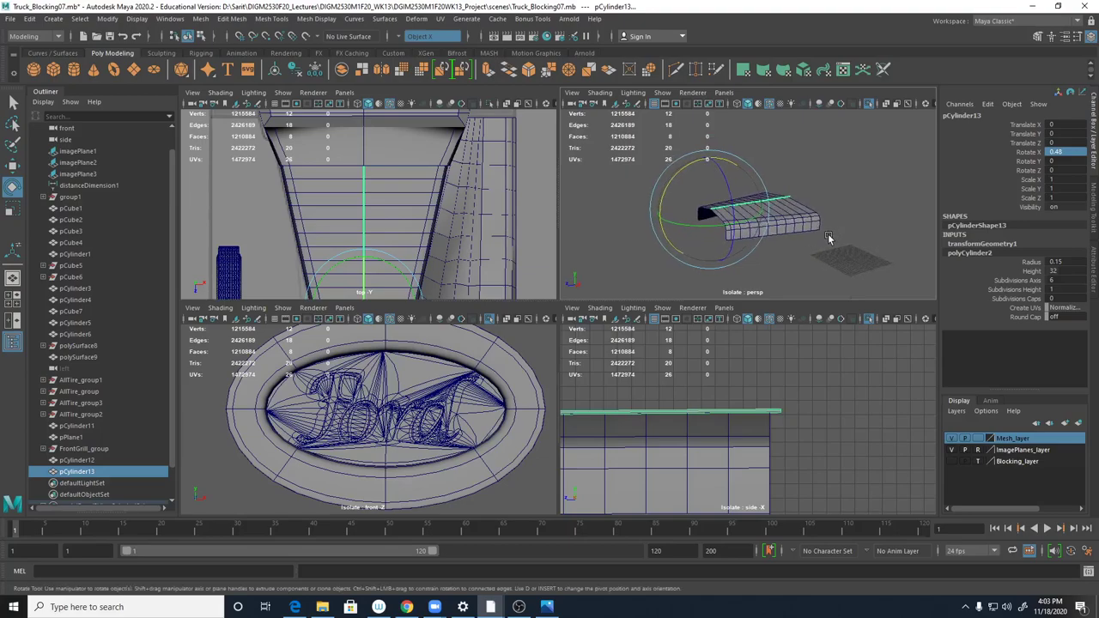
pyautogui.moveTo(799, 253)
pyautogui.keyDown('alt'); pyautogui.mouseDown()
pyautogui.moveTo(747, 249)
pyautogui.moveTo(791, 258)
pyautogui.mouseUp(); pyautogui.keyUp('alt')
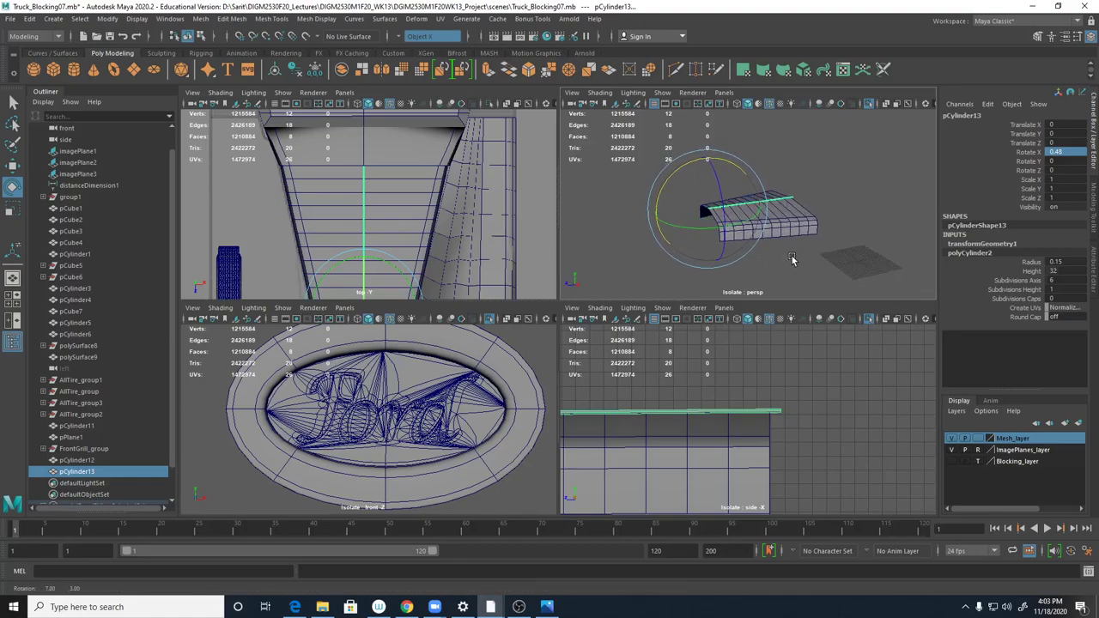
pyautogui.press('space')
pyautogui.press('f')
pyautogui.keyDown('alt'); pyautogui.moveTo(976, 376); pyautogui.dragTo(757, 341); pyautogui.keyUp('alt')
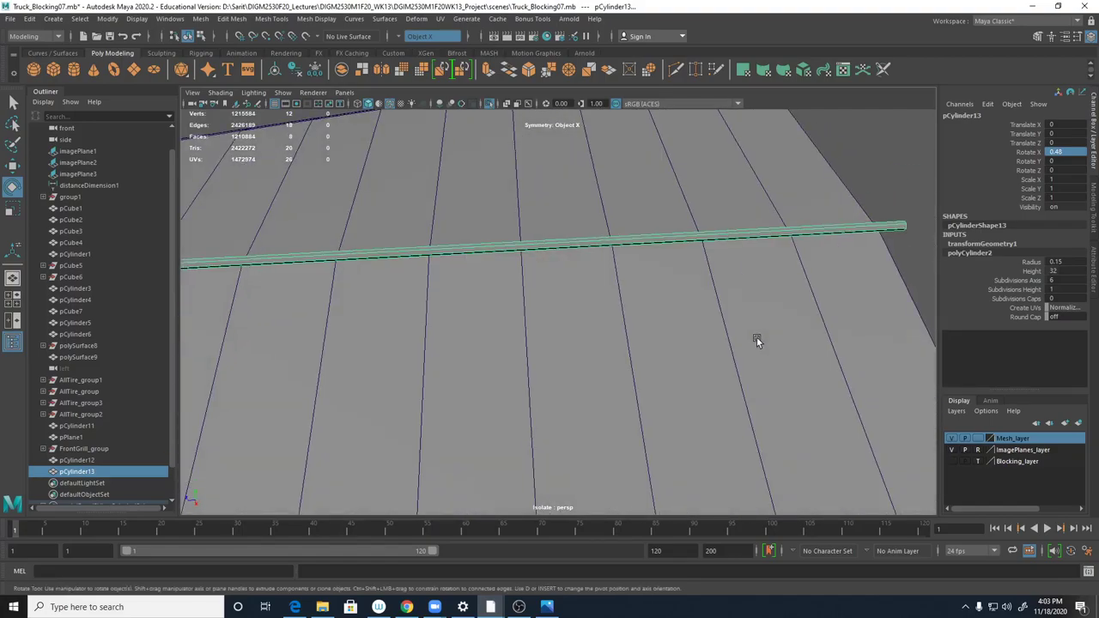
pyautogui.click(1062, 271)
pyautogui.write('.31')
pyautogui.press('Return')
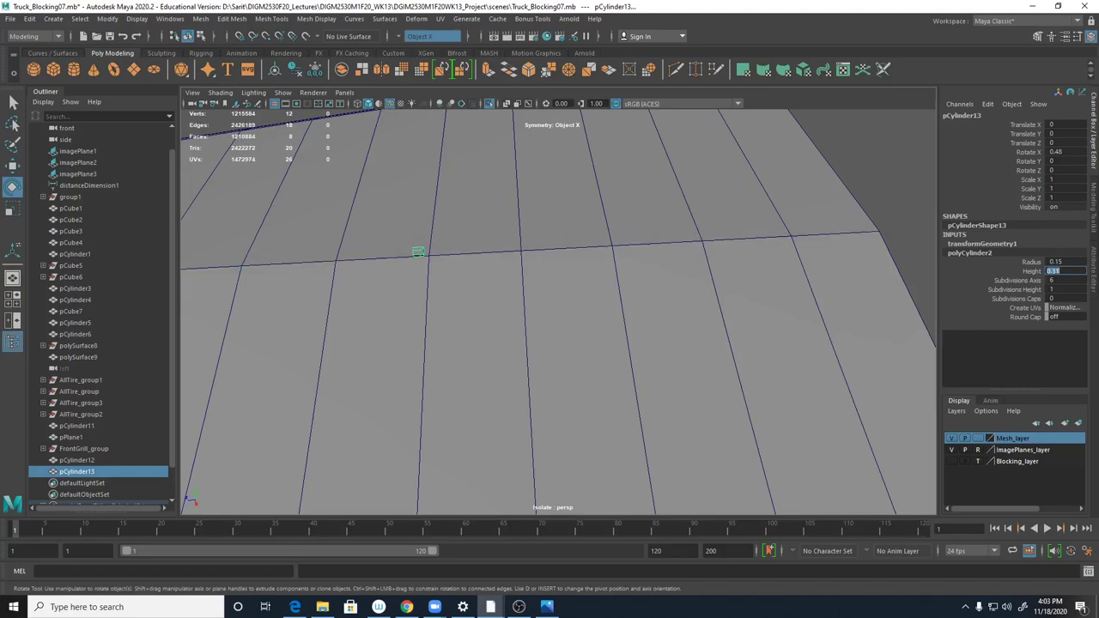
# - Try a cylinder Height of 31, check its end against the hood's edge, and undo the last two height changes
pyautogui.write('31')
pyautogui.press('Return')
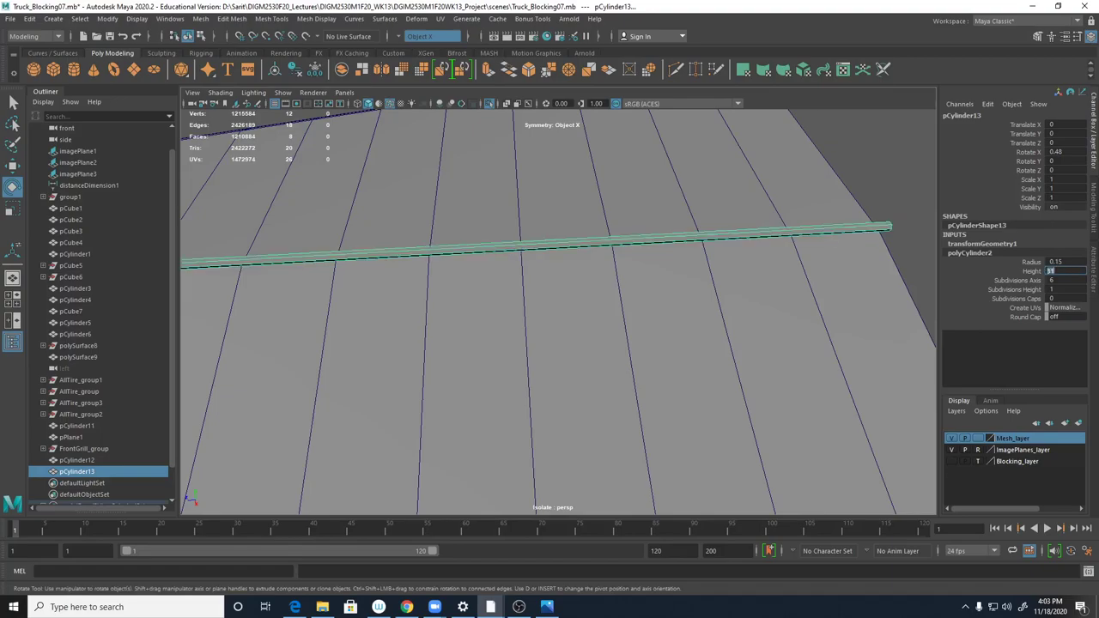
pyautogui.keyDown('alt'); pyautogui.moveTo(716, 254); pyautogui.dragTo(638, 234, button='right'); pyautogui.keyUp('alt')
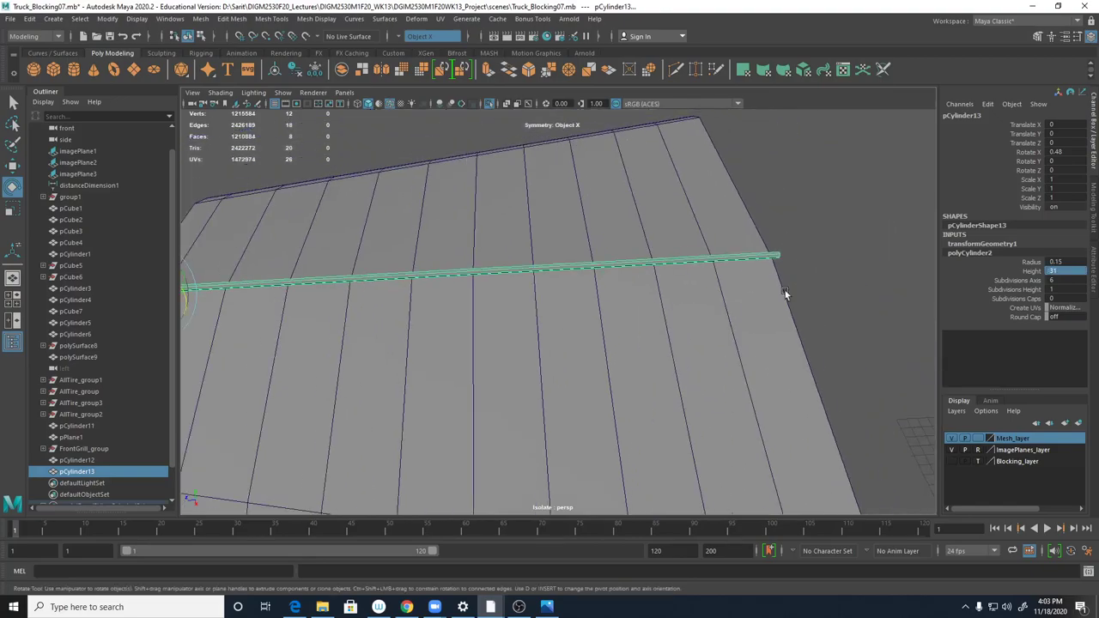
pyautogui.keyDown('alt'); pyautogui.moveTo(584, 283); pyautogui.dragTo(993, 170, button='middle'); pyautogui.keyUp('alt')
pyautogui.hotkey('ctrl', 'z')
pyautogui.hotkey('ctrl', 'z')
pyautogui.keyDown('alt'); pyautogui.moveTo(793, 213); pyautogui.dragTo(786, 216, button='middle'); pyautogui.keyUp('alt')
pyautogui.keyDown('alt'); pyautogui.moveTo(786, 220); pyautogui.dragTo(734, 297); pyautogui.keyUp('alt')
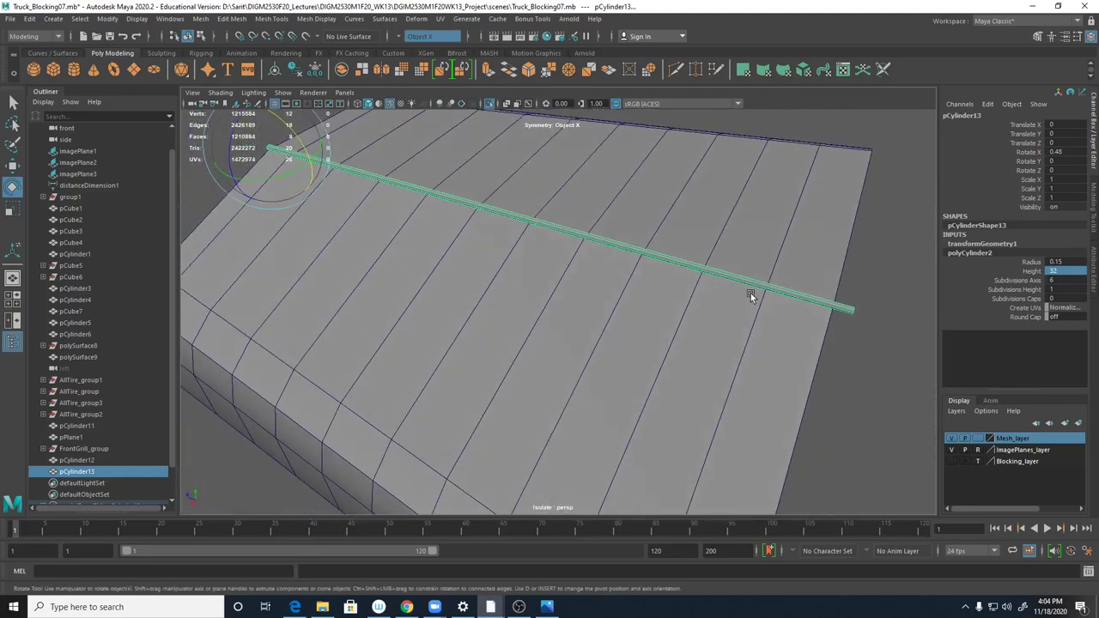
# - Scale the cylinder along Z to about 0.985 to reduce its overhang past the hood's edge
pyautogui.press('r')
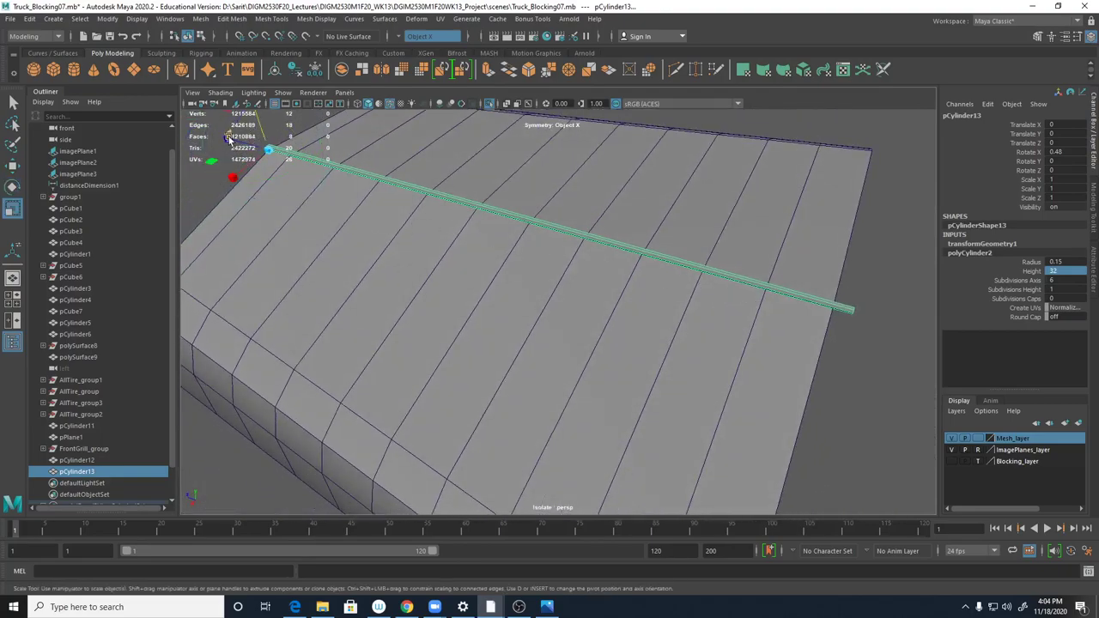
pyautogui.moveTo(228, 139); pyautogui.dragTo(228, 147)
pyautogui.hotkey('ctrl', 'z')
pyautogui.moveTo(229, 146); pyautogui.dragTo(235, 148)
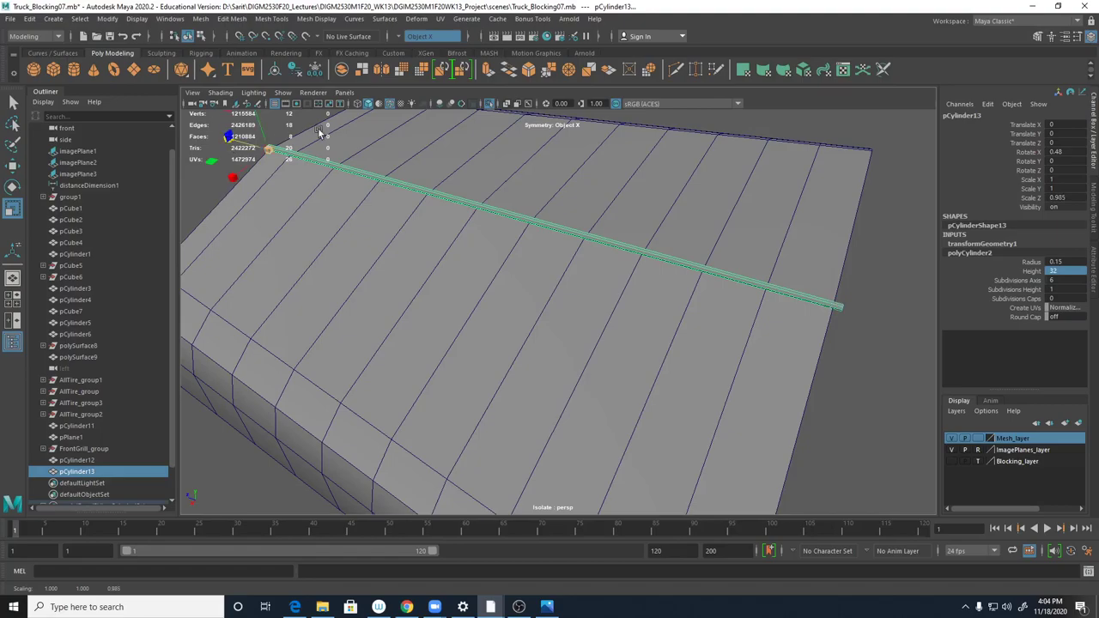
# - Try Scale Z values such as 0.99 and 0.97 to match the cylinder's length to the hood seam
pyautogui.doubleClick(1056, 197)
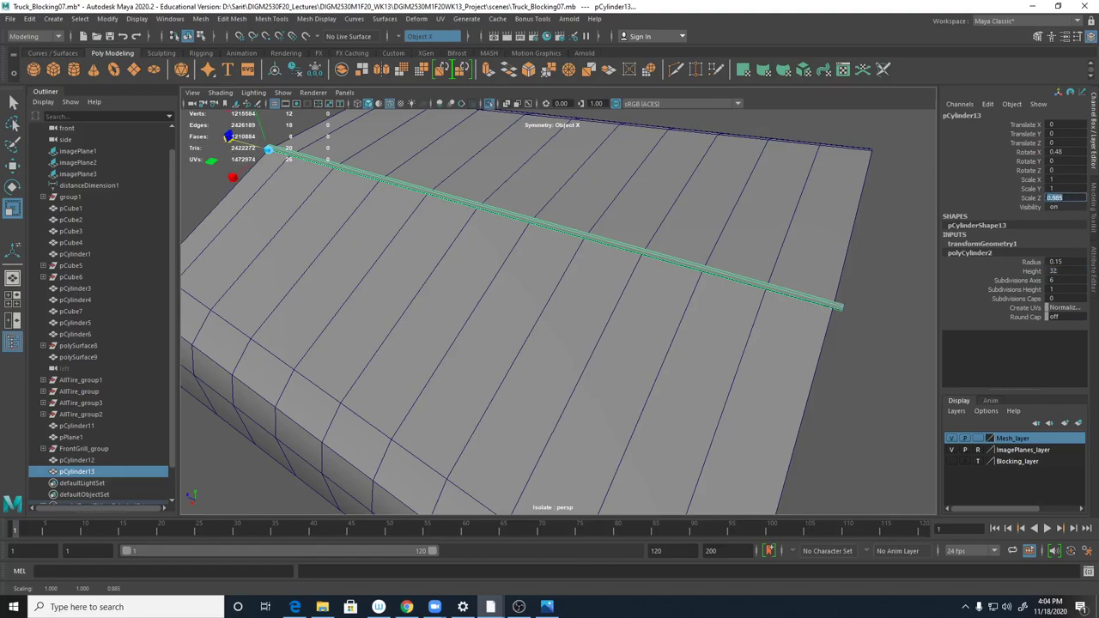
pyautogui.write('0.8')
pyautogui.press('Return')
pyautogui.write('0.99')
pyautogui.press('Return')
pyautogui.write('8')
pyautogui.press('Return')
pyautogui.write('.97')
pyautogui.press('Return')
# - Set the cylinder's Scale Z to 0.973 and check its ends against the hood's edges
pyautogui.write('.9')
pyautogui.write('725')
pyautogui.press('Return')
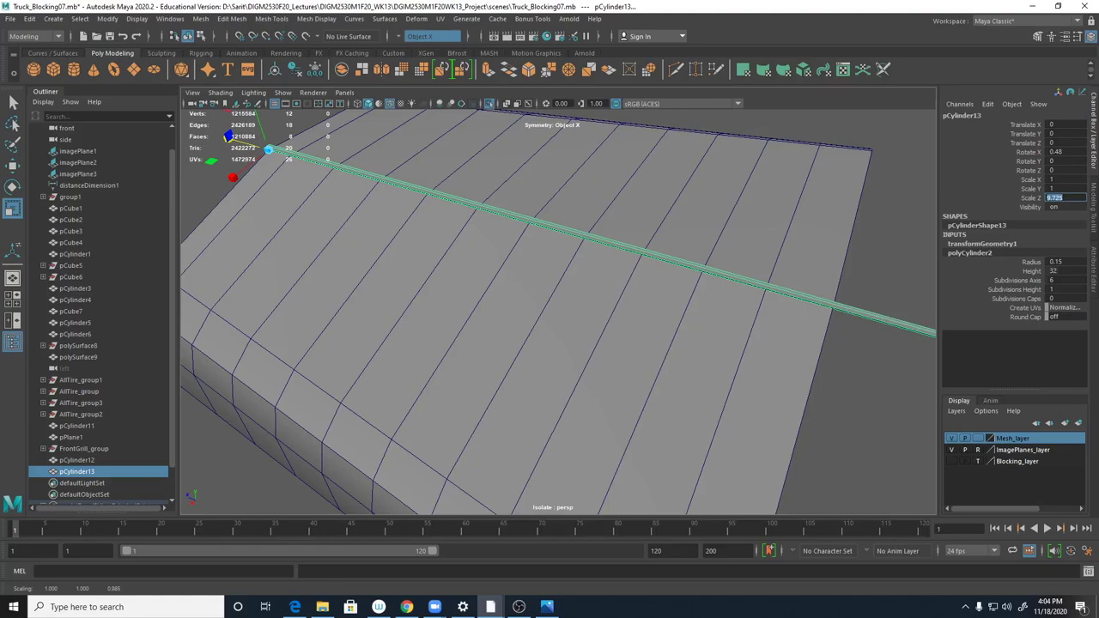
pyautogui.write('973')
pyautogui.press('Return')
pyautogui.keyDown('alt'); pyautogui.moveTo(825, 275); pyautogui.dragTo(566, 287); pyautogui.keyUp('alt')
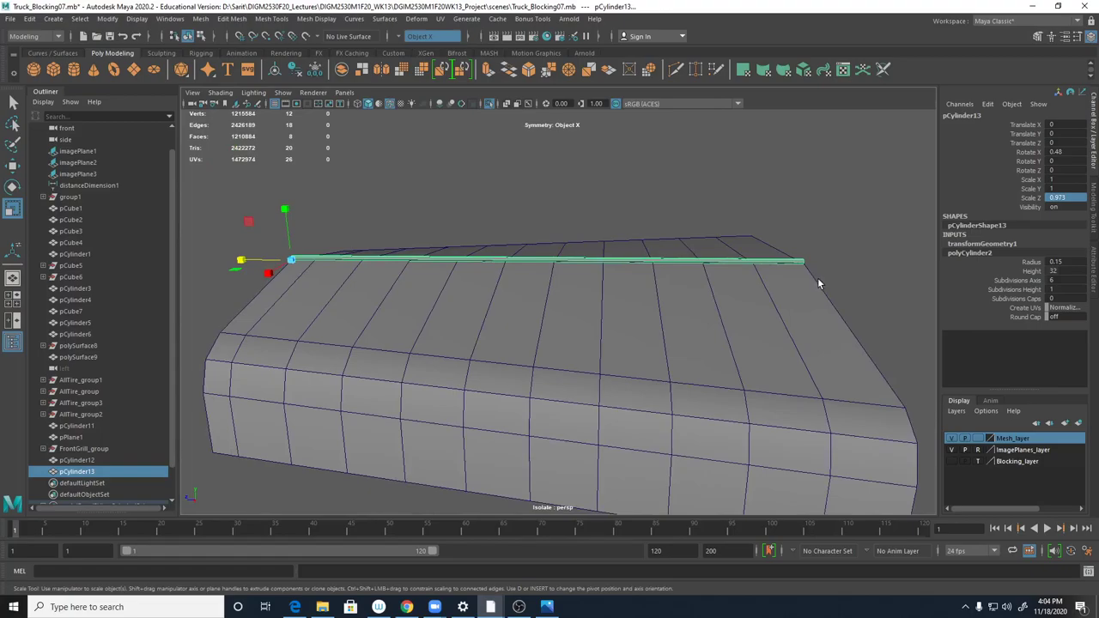
pyautogui.click(789, 285)
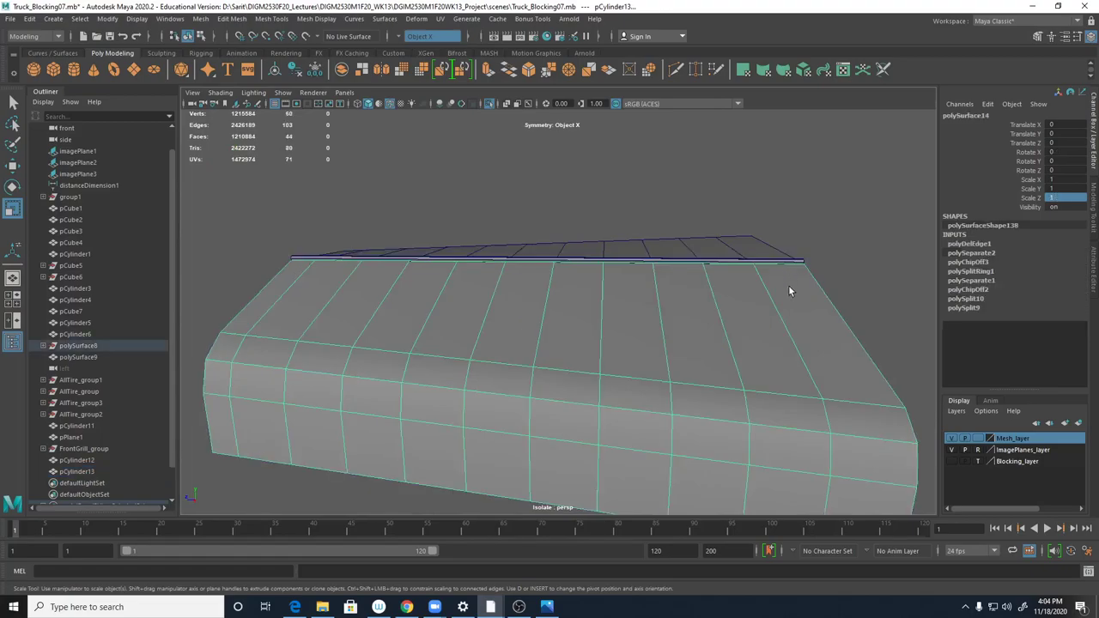
pyautogui.click(800, 267)
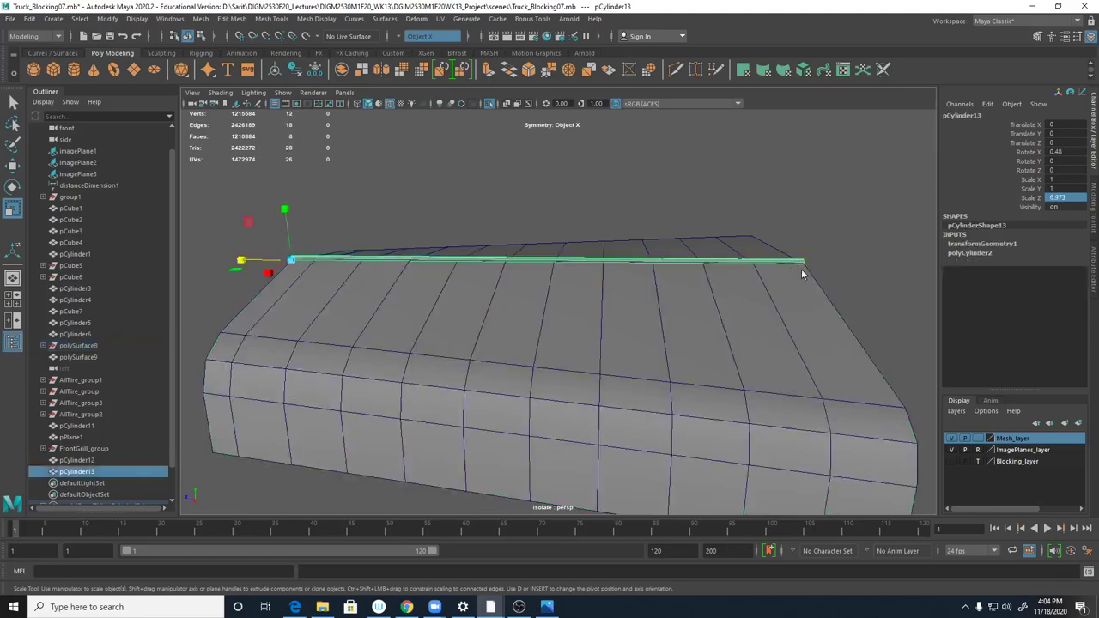
pyautogui.moveTo(794, 297)
pyautogui.keyDown('alt'); pyautogui.mouseDown()
pyautogui.moveTo(800, 317)
pyautogui.moveTo(800, 304)
pyautogui.mouseUp(); pyautogui.keyUp('alt')
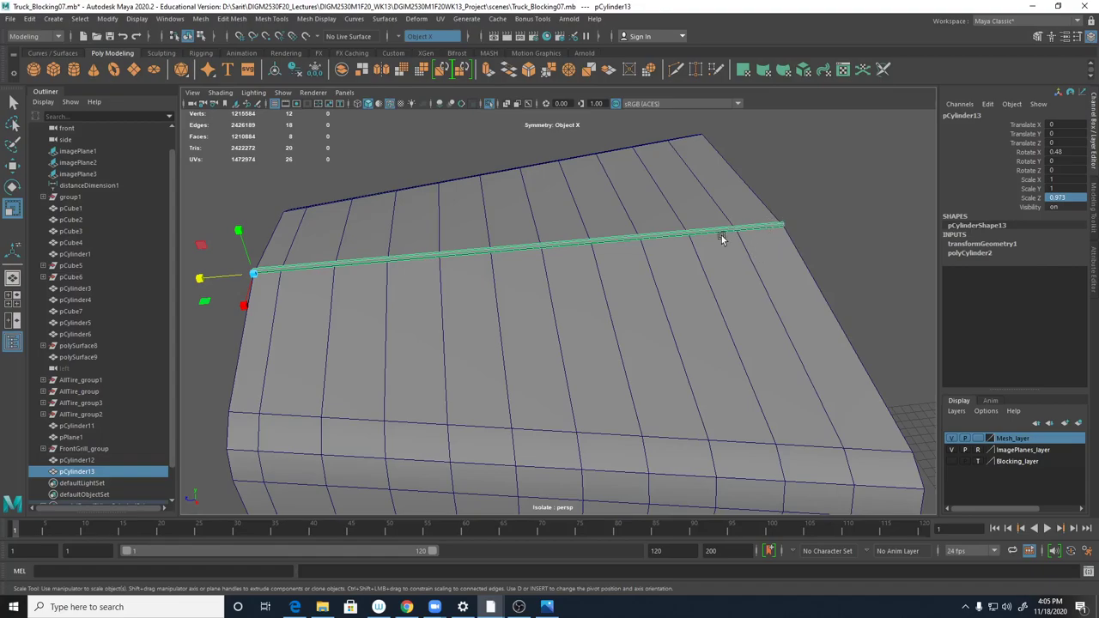
# - Set the hinge cylinder's Subdivisions Height to 11
pyautogui.click(975, 253)
pyautogui.click(1065, 291)
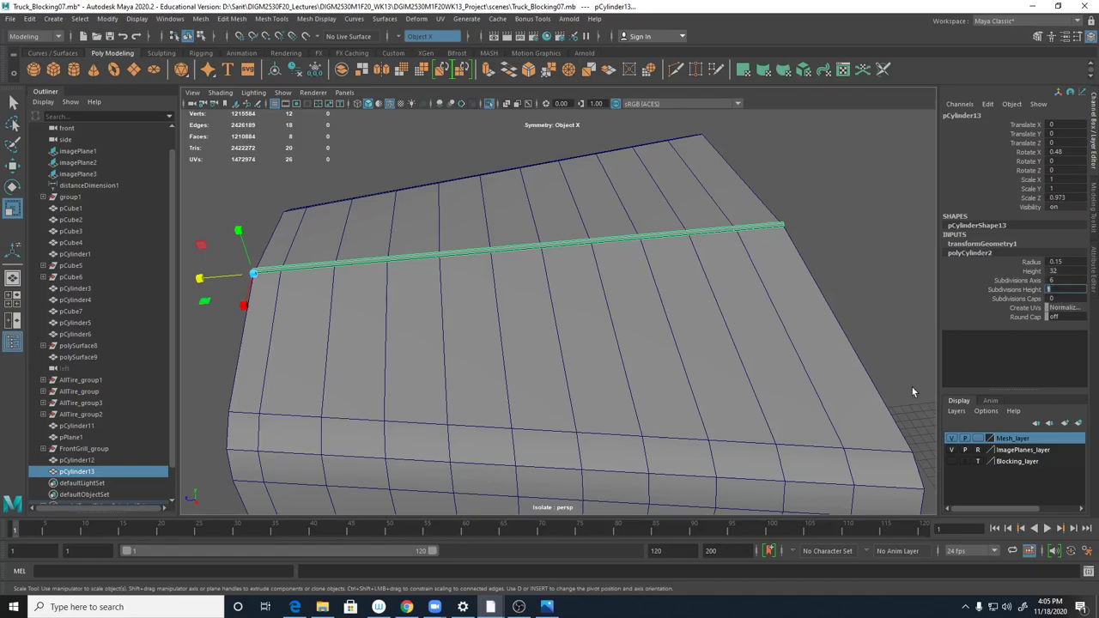
pyautogui.write('0')
pyautogui.press('Return')
pyautogui.click(1063, 291)
pyautogui.doubleClick(1053, 290)
pyautogui.write('11')
pyautogui.press('Return')
# - Select the cylinder's edge loop nearest the hood's rear end and move it along Z in top view onto the hood's first cross edge
pyautogui.scroll(3, 874, 229)
pyautogui.keyDown('alt'); pyautogui.moveTo(853, 240); pyautogui.dragTo(736, 253); pyautogui.keyUp('alt')
pyautogui.rightClick(854, 292)
pyautogui.click(854, 260)
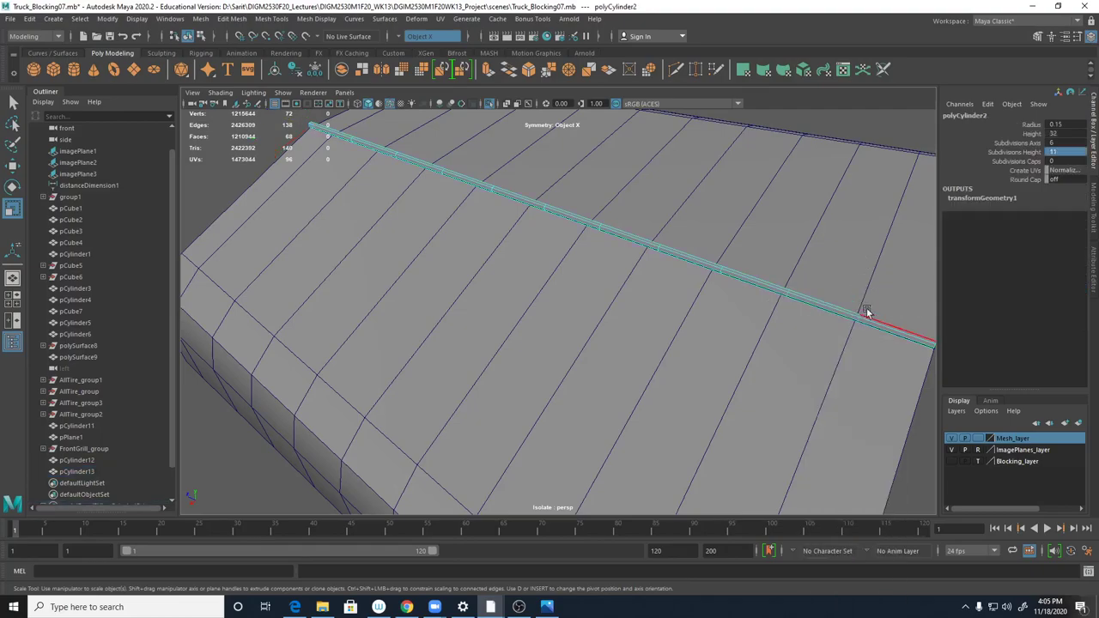
pyautogui.doubleClick(859, 319)
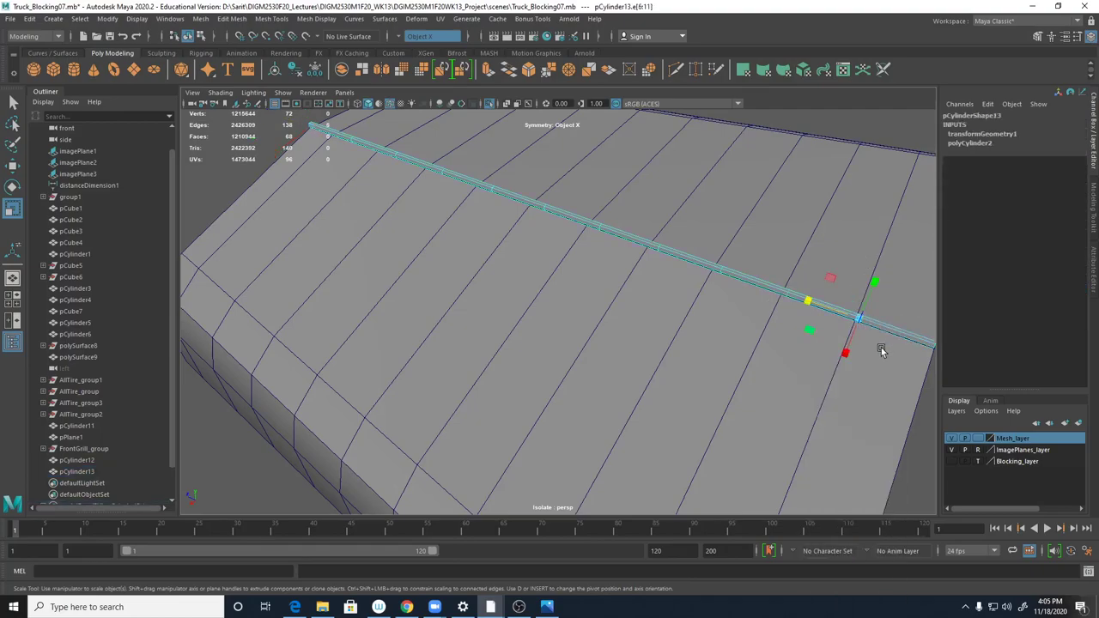
pyautogui.press('w')
pyautogui.press('space')
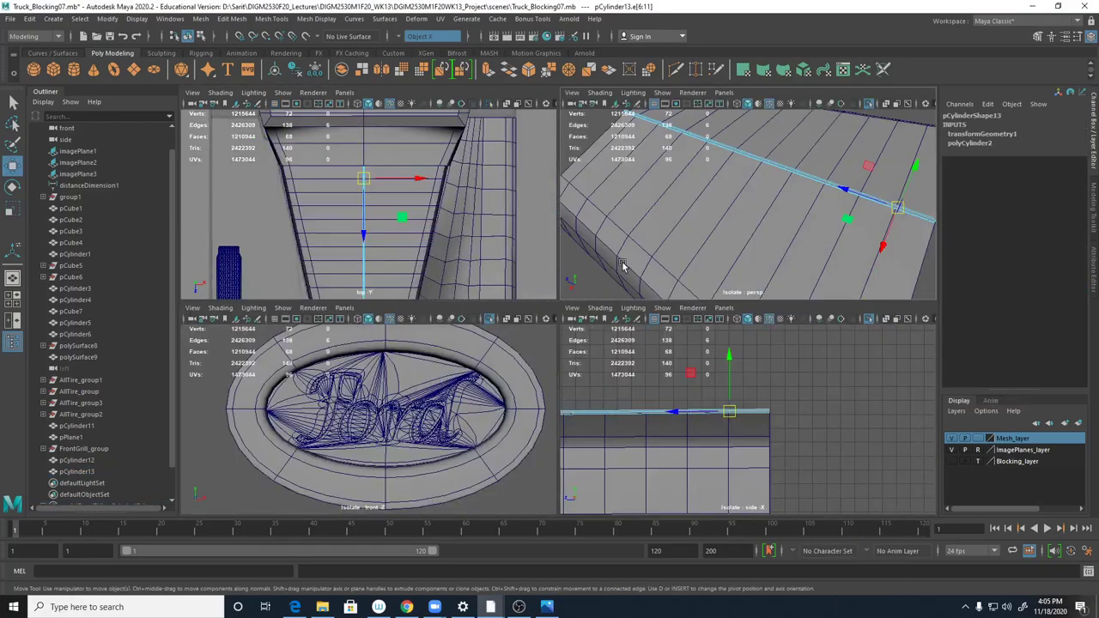
pyautogui.press('space')
pyautogui.keyDown('alt'); pyautogui.moveTo(471, 250); pyautogui.dragTo(836, 297, button='right'); pyautogui.keyUp('alt')
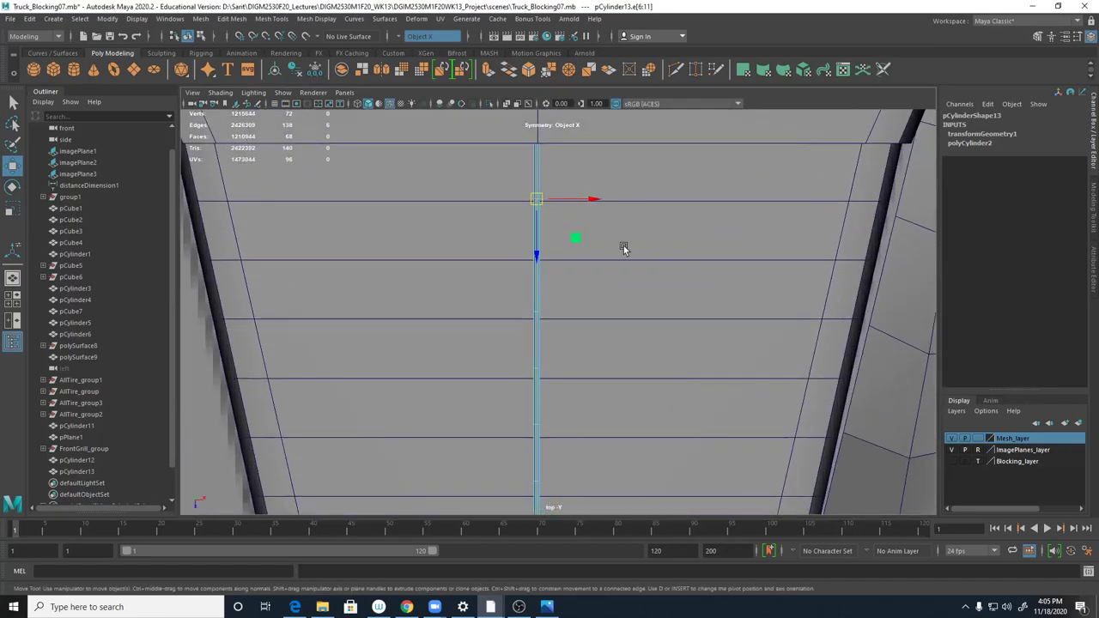
pyautogui.keyDown('alt'); pyautogui.moveTo(543, 245); pyautogui.dragTo(548, 270, button='middle'); pyautogui.keyUp('alt')
pyautogui.moveTo(542, 275); pyautogui.dragTo(545, 279)
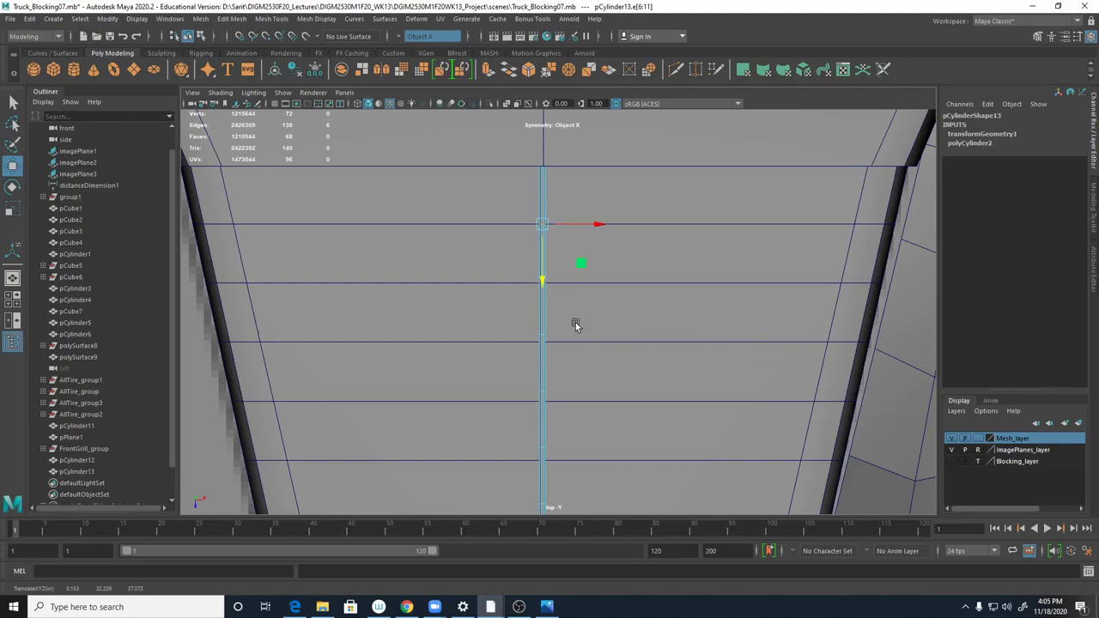
# - Move the cylinder's next two edge loops along Z to line up with the hood's following cross edges
pyautogui.scroll(5, 643, 309)
pyautogui.click(524, 245)
pyautogui.click(526, 281)
pyautogui.moveTo(526, 280); pyautogui.dragTo(528, 292)
pyautogui.click(525, 361)
pyautogui.moveTo(525, 394); pyautogui.dragTo(528, 413)
pyautogui.keyDown('alt'); pyautogui.moveTo(551, 430); pyautogui.dragTo(566, 275, button='middle'); pyautogui.keyUp('alt')
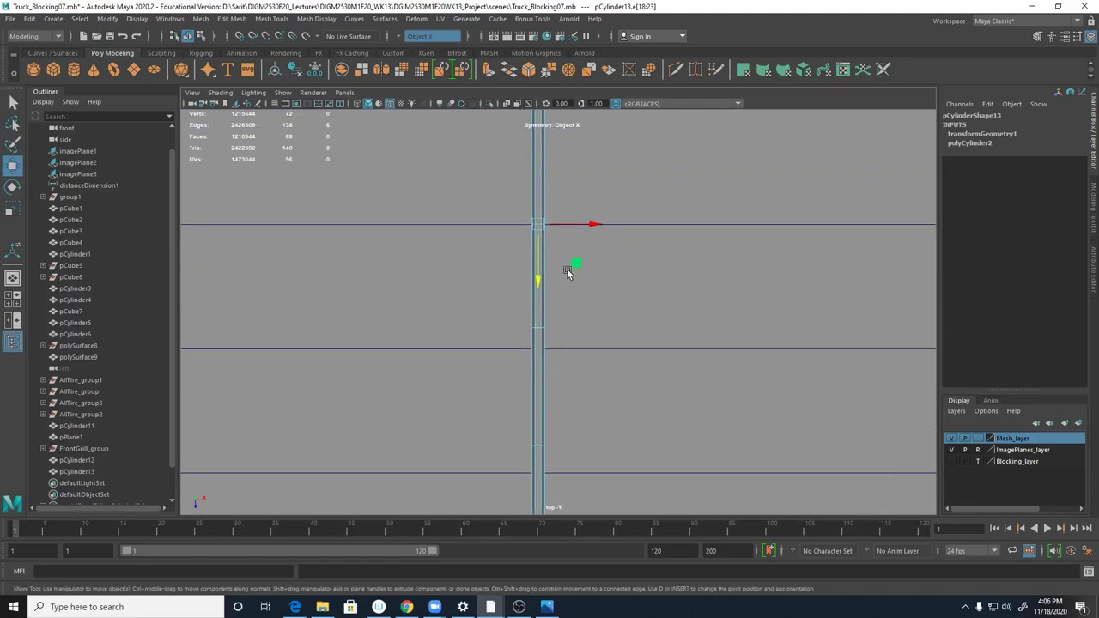
# - Move edge loops e[24:29] and e[30:35] of the thin hinge cylinder along its length onto the matching crosswise hood edges
pyautogui.click(539, 329)
pyautogui.moveTo(539, 329); pyautogui.dragTo(540, 380)
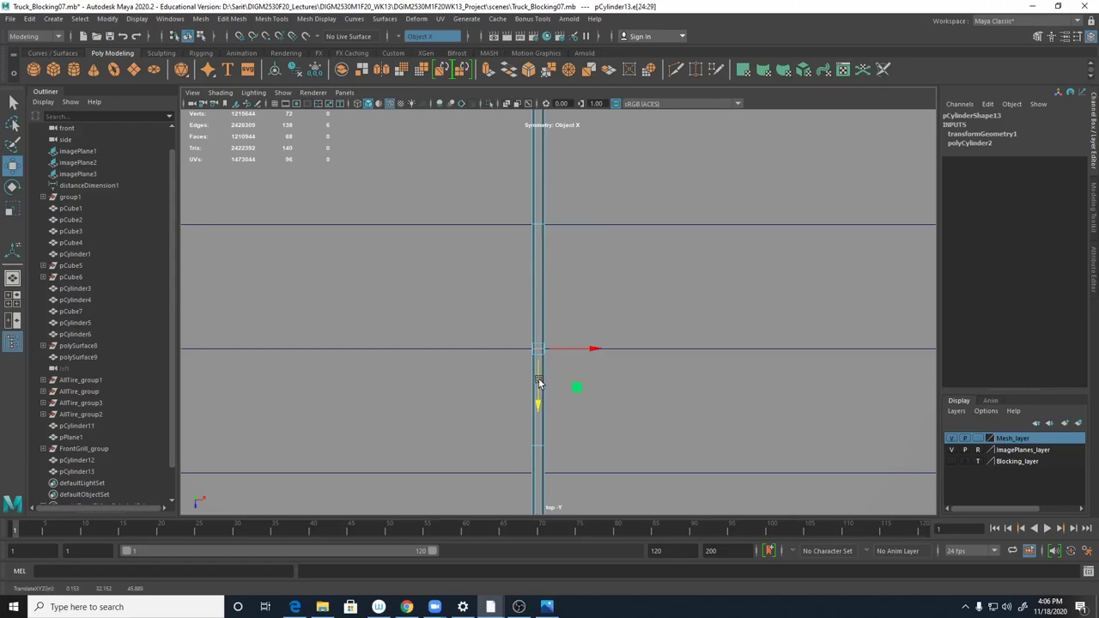
pyautogui.keyDown('alt'); pyautogui.moveTo(592, 424); pyautogui.dragTo(590, 342, button='middle'); pyautogui.keyUp('alt')
pyautogui.scroll(1, 550, 367)
pyautogui.click(538, 368)
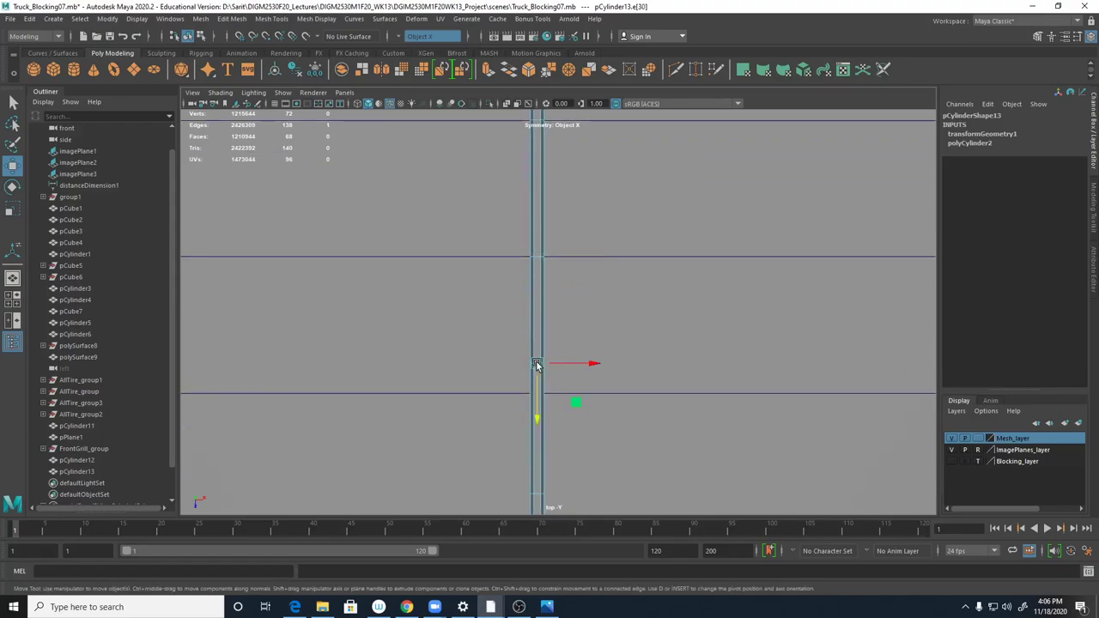
pyautogui.moveTo(541, 413); pyautogui.dragTo(538, 448)
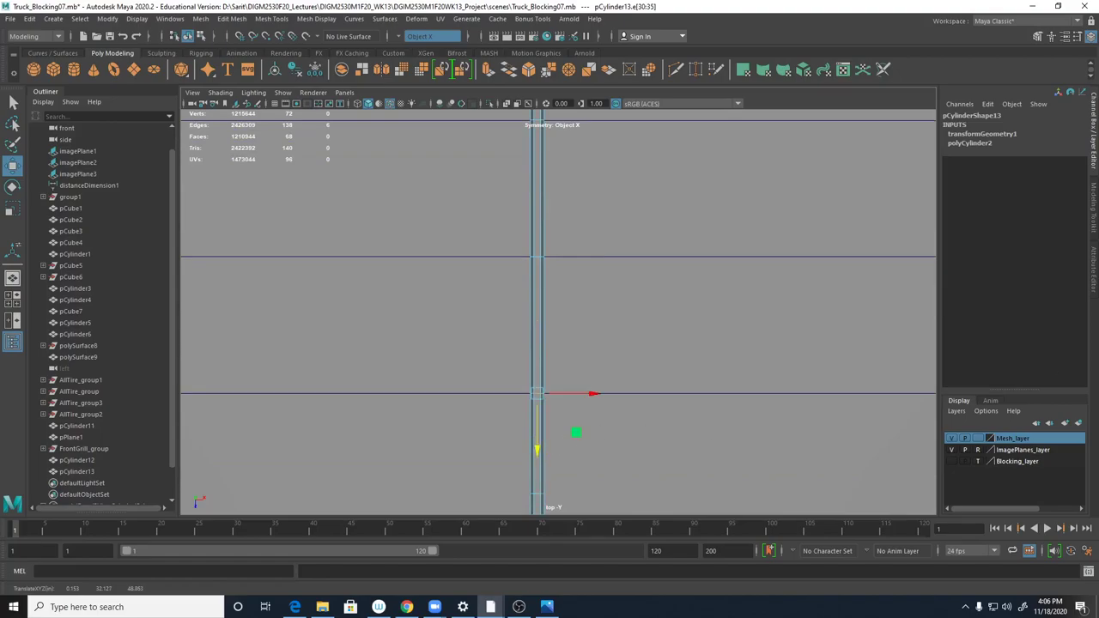
# - Align the hinge cylinder's edge loops e[36:41] and e[42:47] with the next two crosswise hood edges
pyautogui.click(980, 145)
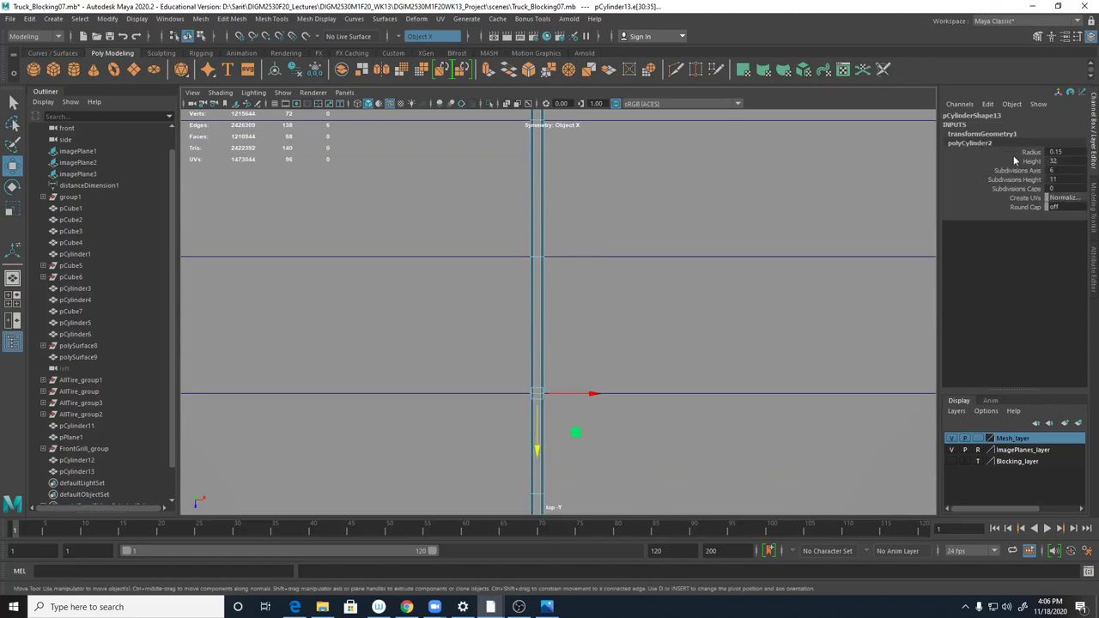
pyautogui.keyDown('alt'); pyautogui.moveTo(662, 336); pyautogui.dragTo(664, 153, button='middle'); pyautogui.keyUp('alt')
pyautogui.doubleClick(537, 310)
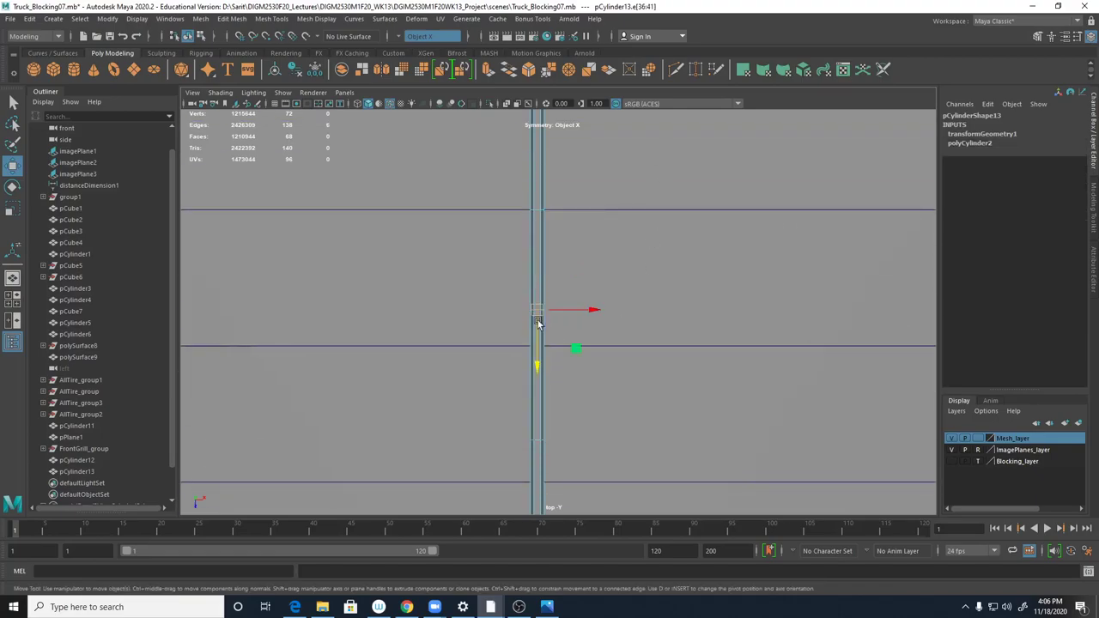
pyautogui.moveTo(535, 339); pyautogui.dragTo(538, 378)
pyautogui.doubleClick(537, 444)
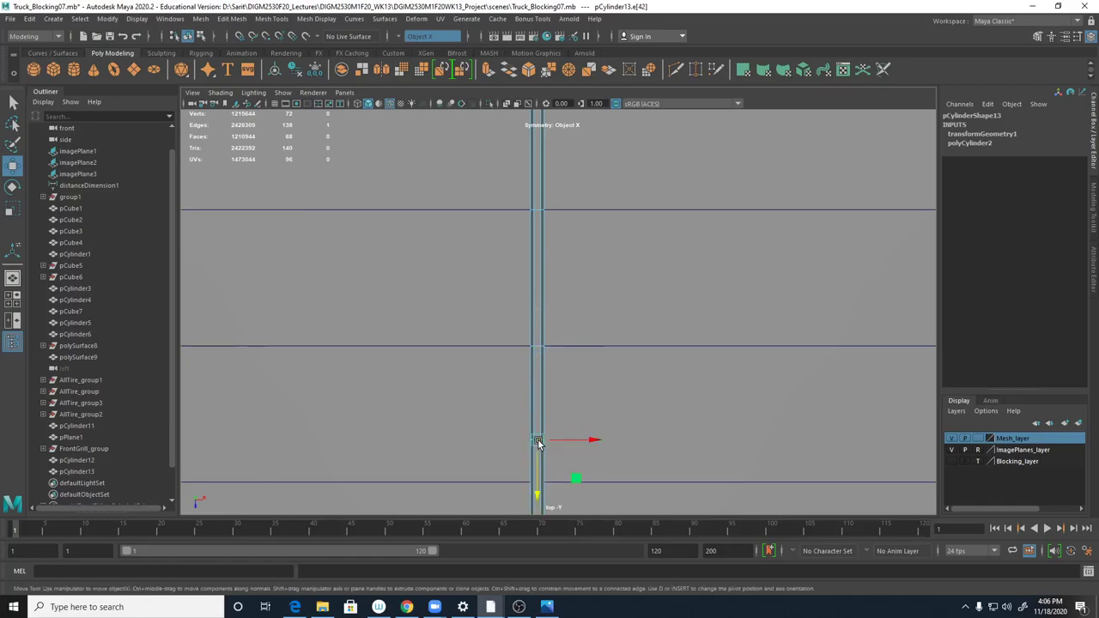
pyautogui.moveTo(536, 457); pyautogui.dragTo(538, 501)
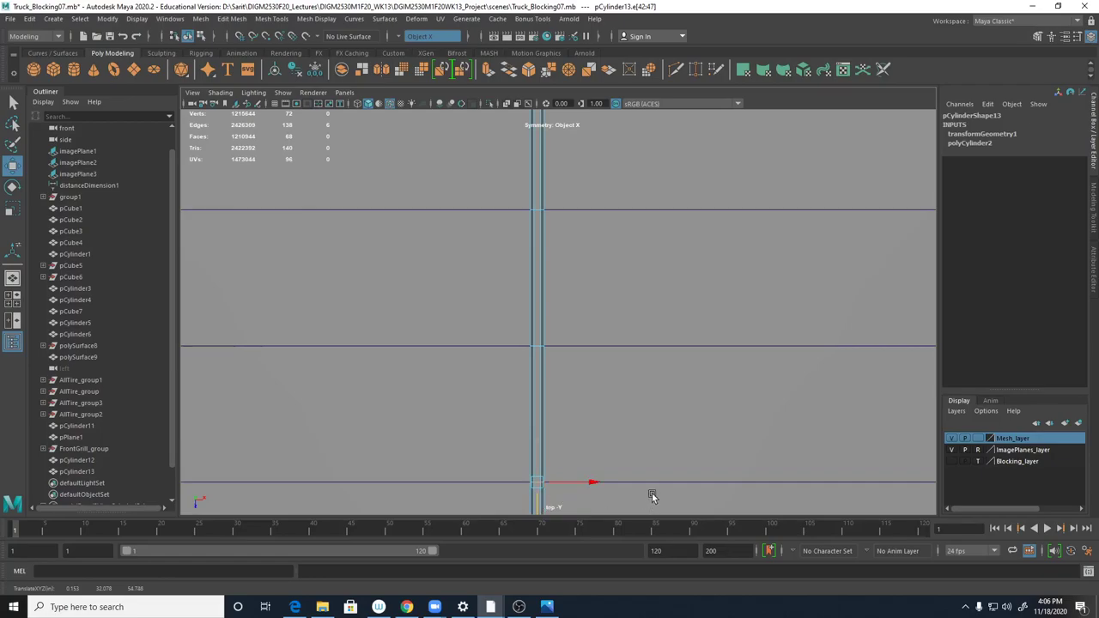
# - Align the hinge cylinder's last three edge loops, e[48:53], e[54:59] and e[60:65], with the remaining crosswise hood edges
pyautogui.keyDown('alt'); pyautogui.moveTo(650, 498); pyautogui.dragTo(694, 142, button='middle'); pyautogui.keyUp('alt')
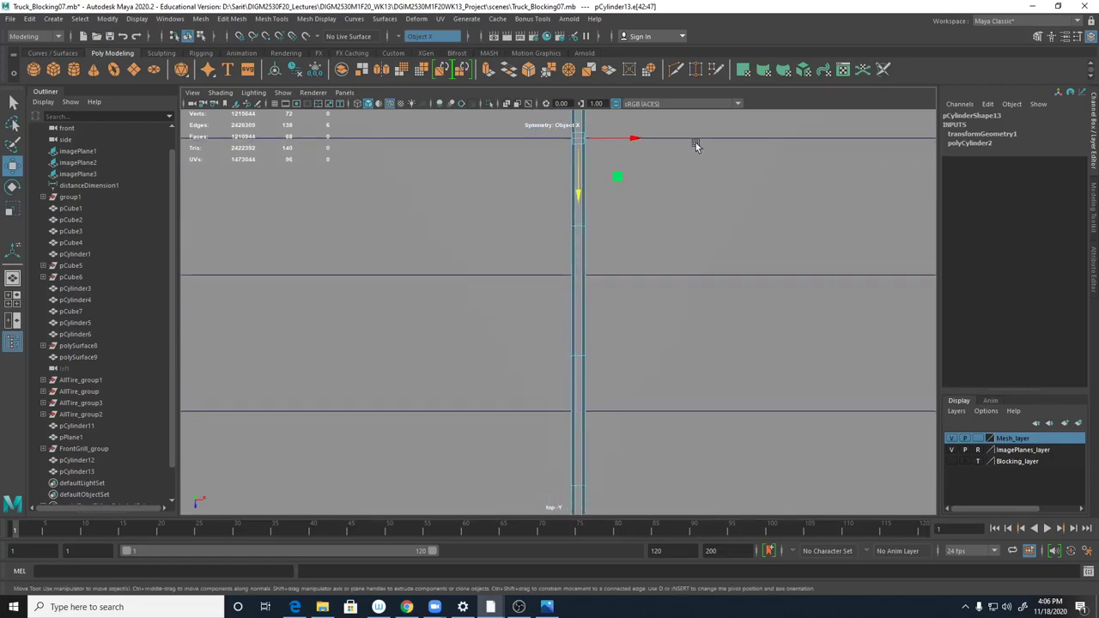
pyautogui.click(581, 229)
pyautogui.moveTo(580, 258); pyautogui.dragTo(582, 307)
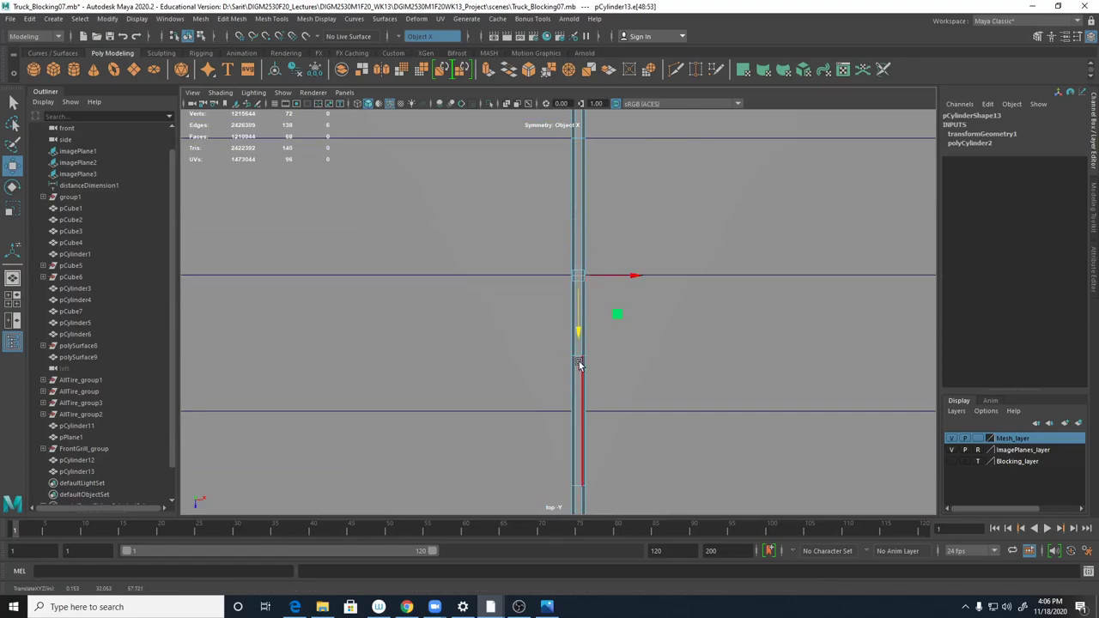
pyautogui.click(580, 359)
pyautogui.moveTo(580, 409); pyautogui.dragTo(588, 466)
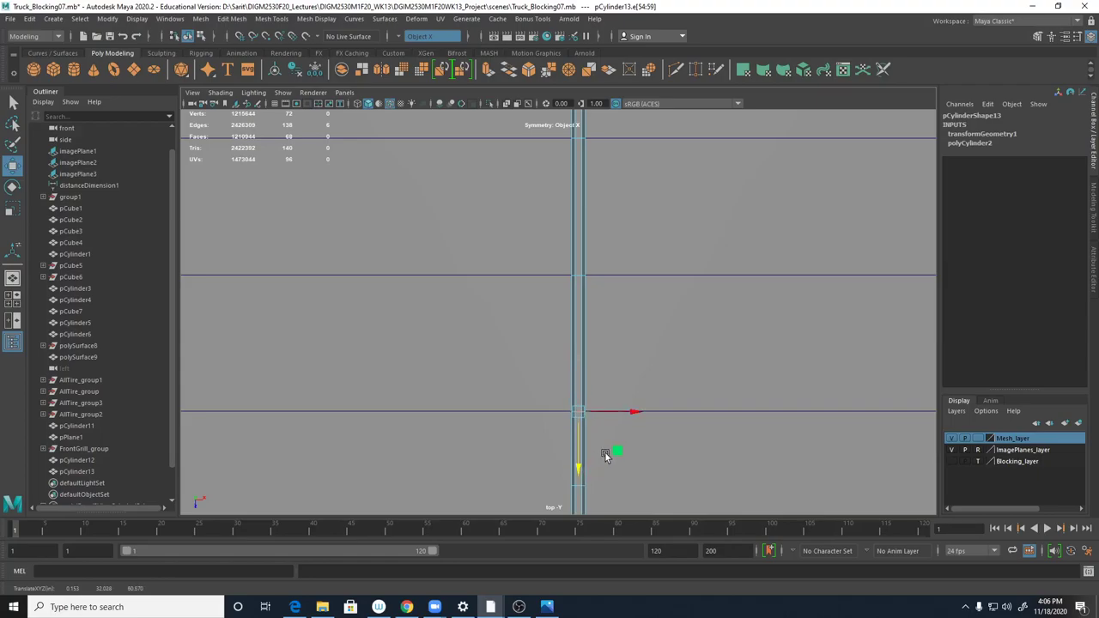
pyautogui.press('f')
pyautogui.moveTo(594, 339); pyautogui.dragTo(602, 406)
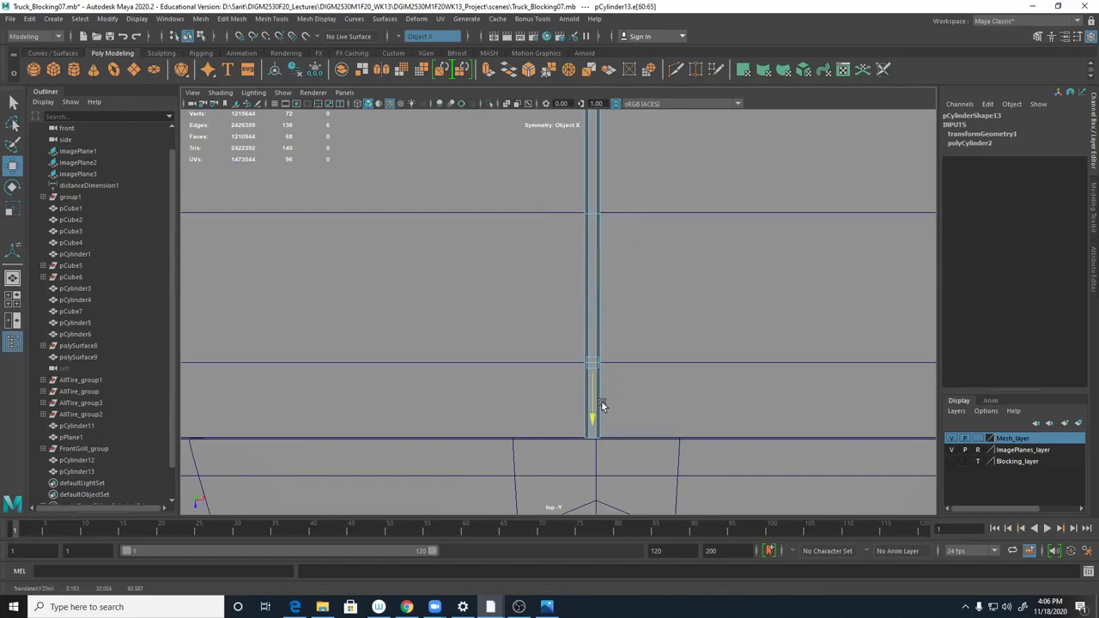
# - Examine the segmented hinge cylinder on the hood in perspective and compare it with the 1931 Ford Model A pickup photo
pyautogui.press('space')
pyautogui.press('space')
pyautogui.scroll(-2, 671, 312)
pyautogui.keyDown('alt'); pyautogui.moveTo(671, 312); pyautogui.dragTo(756, 327); pyautogui.keyUp('alt')
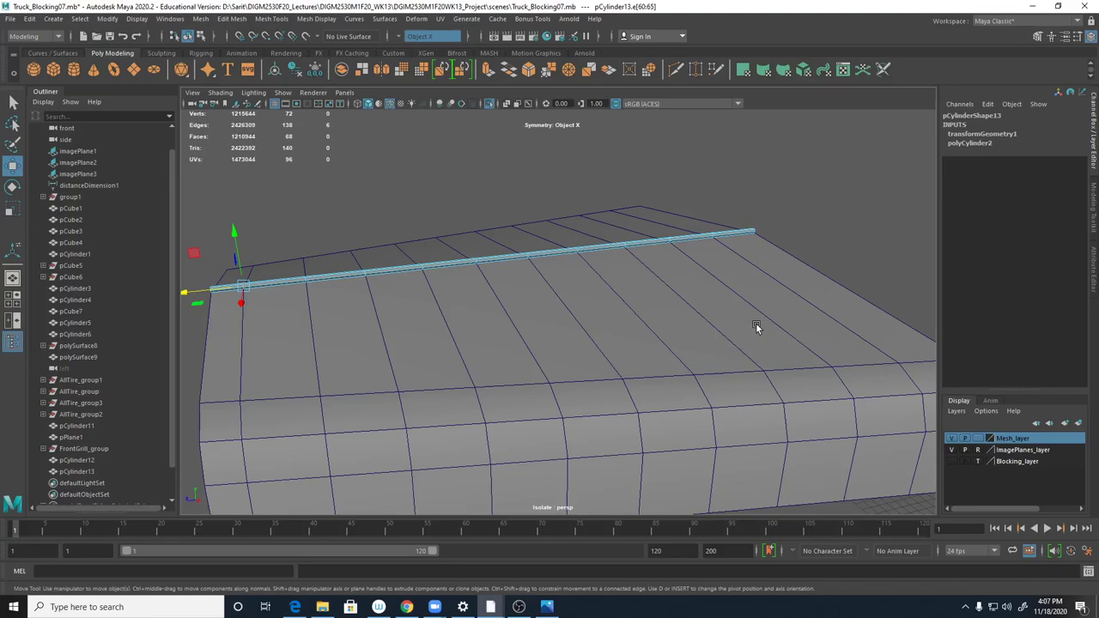
pyautogui.keyDown('alt'); pyautogui.moveTo(667, 270); pyautogui.dragTo(985, 405); pyautogui.keyUp('alt')
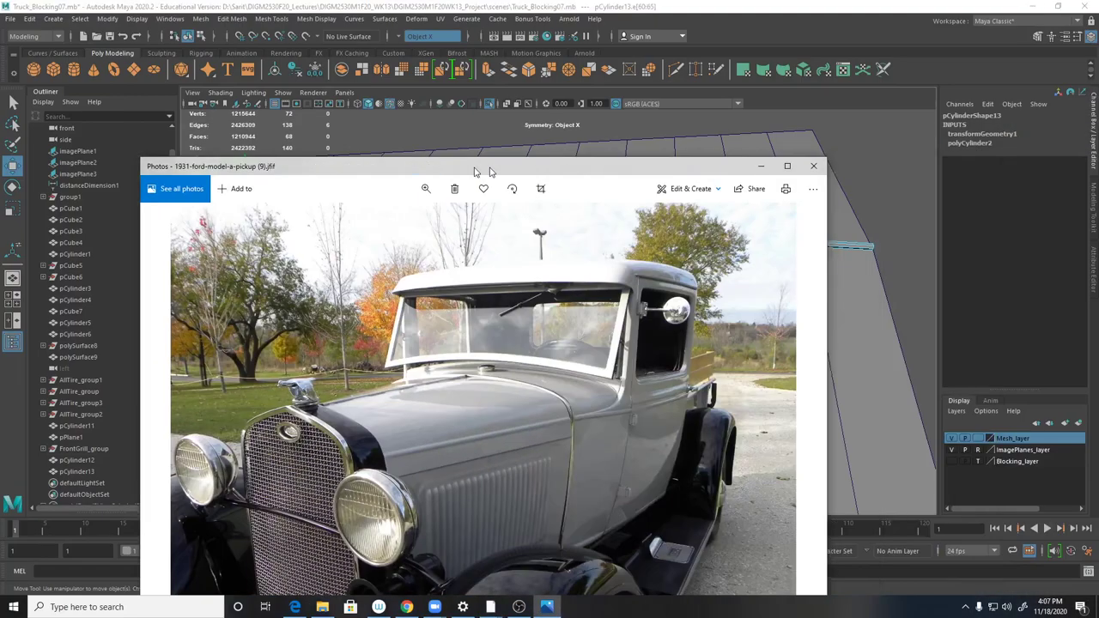
pyautogui.moveTo(491, 170); pyautogui.dragTo(460, 160)
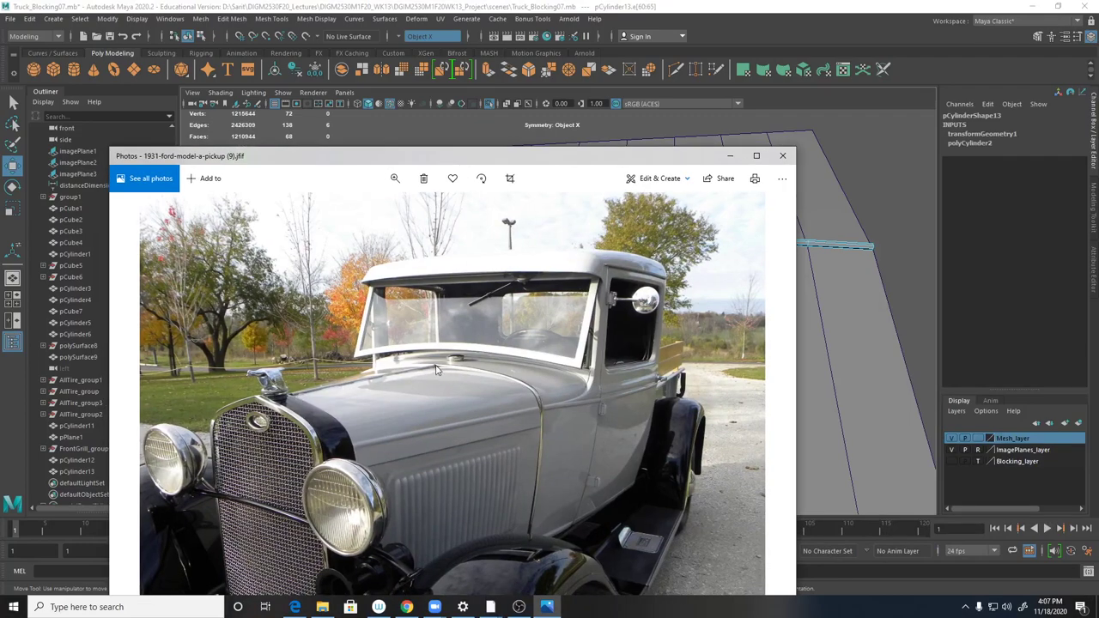
pyautogui.moveTo(575, 160); pyautogui.dragTo(1098, 50)
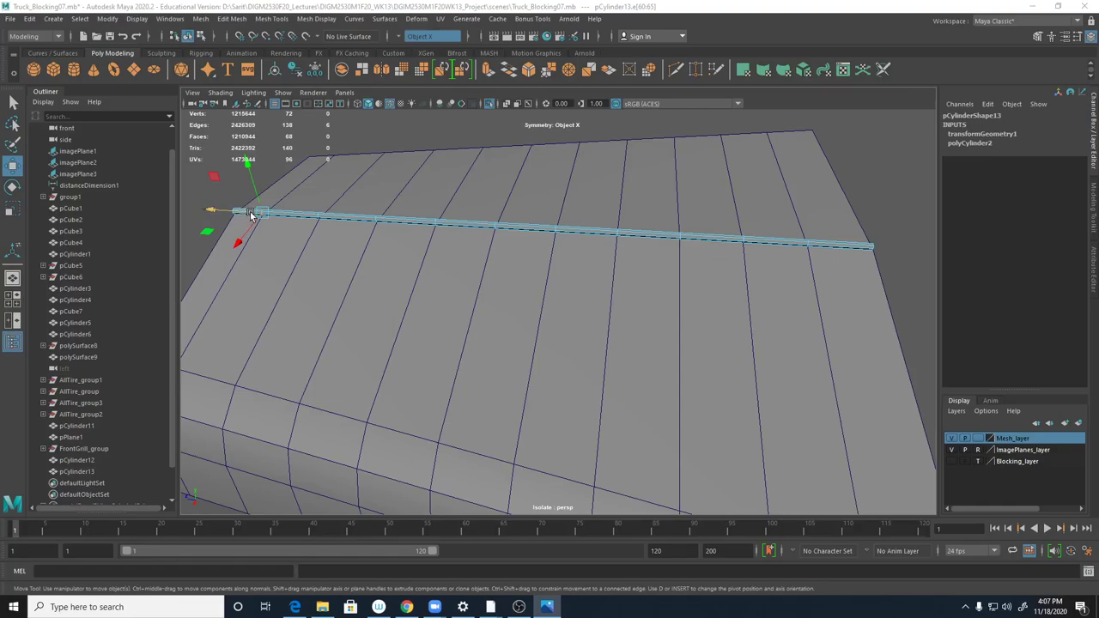
# - Select the faces of five alternating hinge cylinder segments and extract them from the rest of the cylinder
pyautogui.keyDown('alt'); pyautogui.moveTo(251, 215); pyautogui.dragTo(795, 347); pyautogui.keyUp('alt')
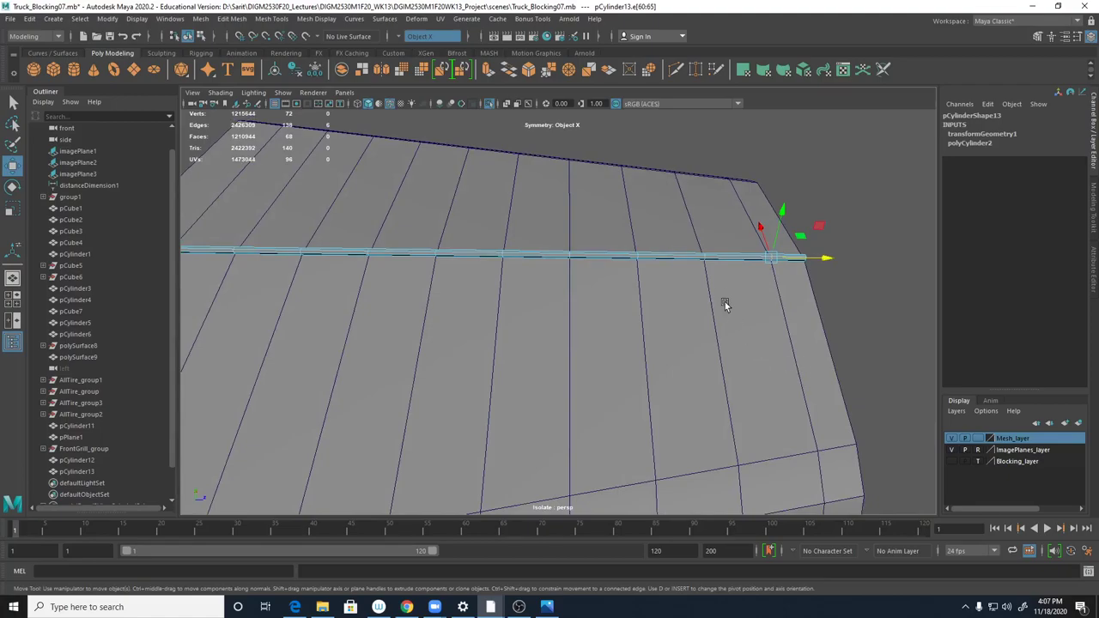
pyautogui.moveTo(731, 248); pyautogui.dragTo(728, 275, button='right')
pyautogui.moveTo(730, 242); pyautogui.dragTo(729, 276)
pyautogui.keyDown('shift'); pyautogui.moveTo(606, 242); pyautogui.dragTo(576, 283); pyautogui.keyUp('shift')
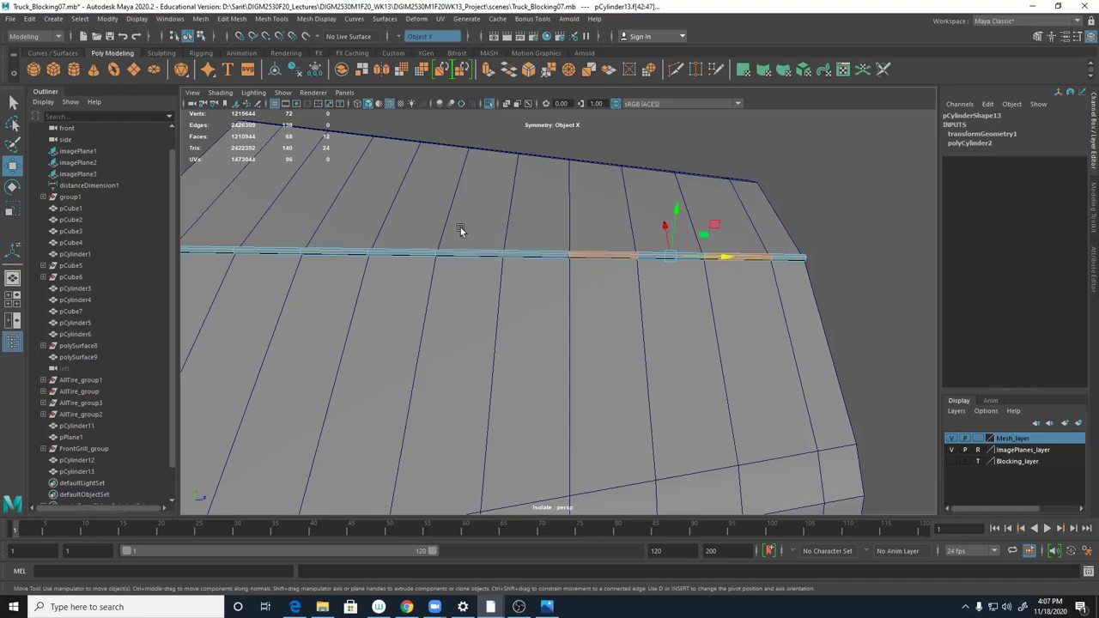
pyautogui.keyDown('shift'); pyautogui.doubleClick(328, 252); pyautogui.keyUp('shift')
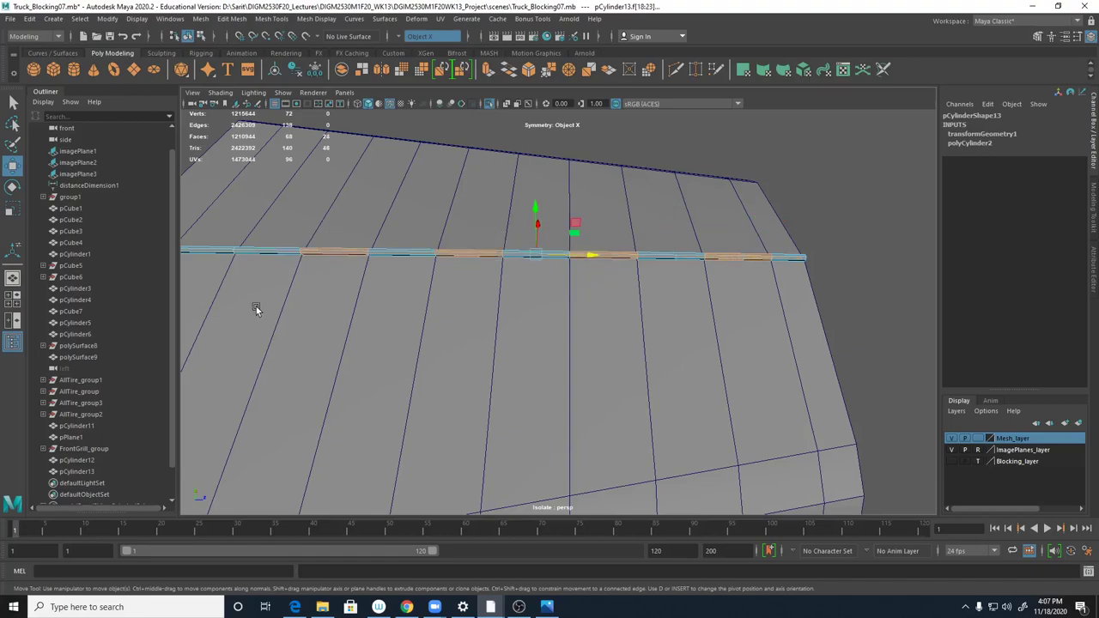
pyautogui.keyDown('alt'); pyautogui.moveTo(256, 307); pyautogui.dragTo(355, 285); pyautogui.keyUp('alt')
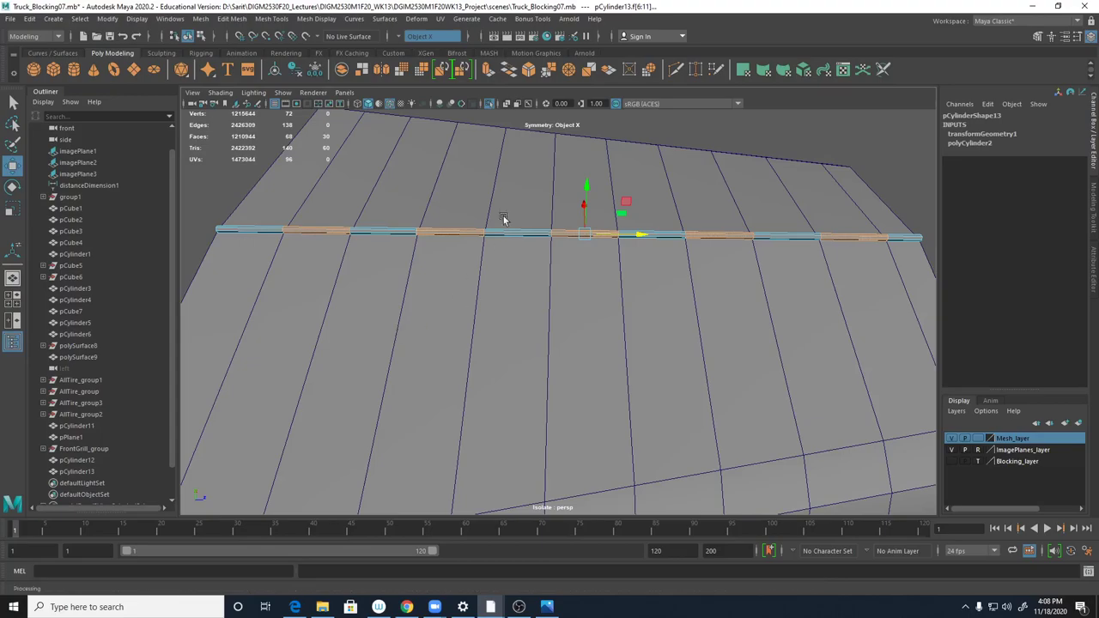
pyautogui.keyDown('shift'); pyautogui.moveTo(470, 232); pyautogui.dragTo(468, 430, button='right'); pyautogui.keyUp('shift')
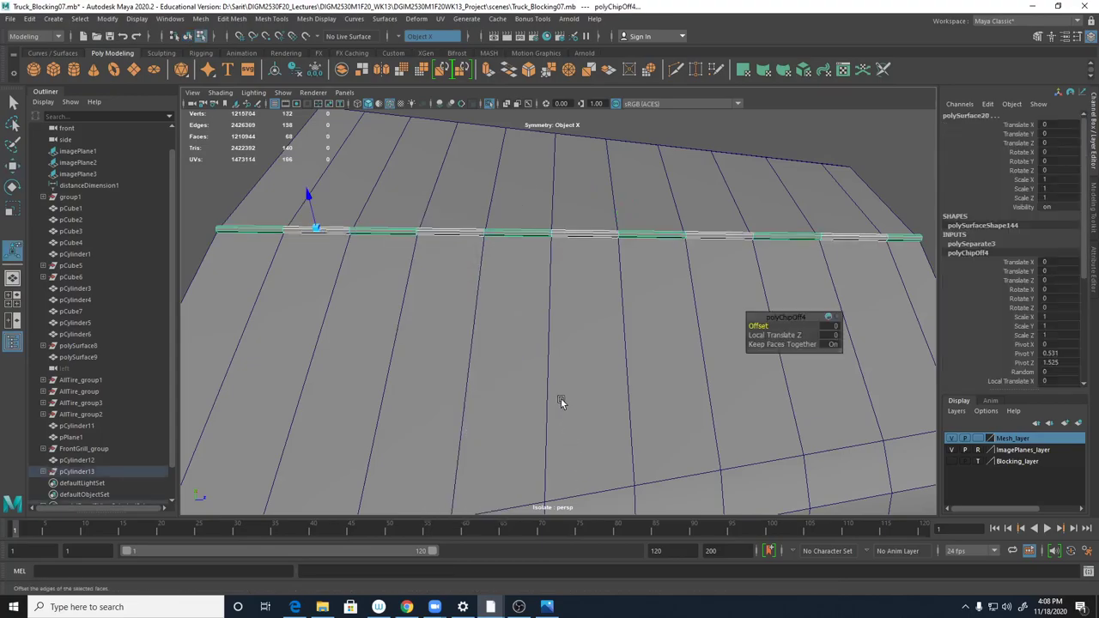
# - Select the combined mesh of the non-extracted hinge segments in object mode and center its pivot
pyautogui.click(529, 241)
pyautogui.click(521, 234)
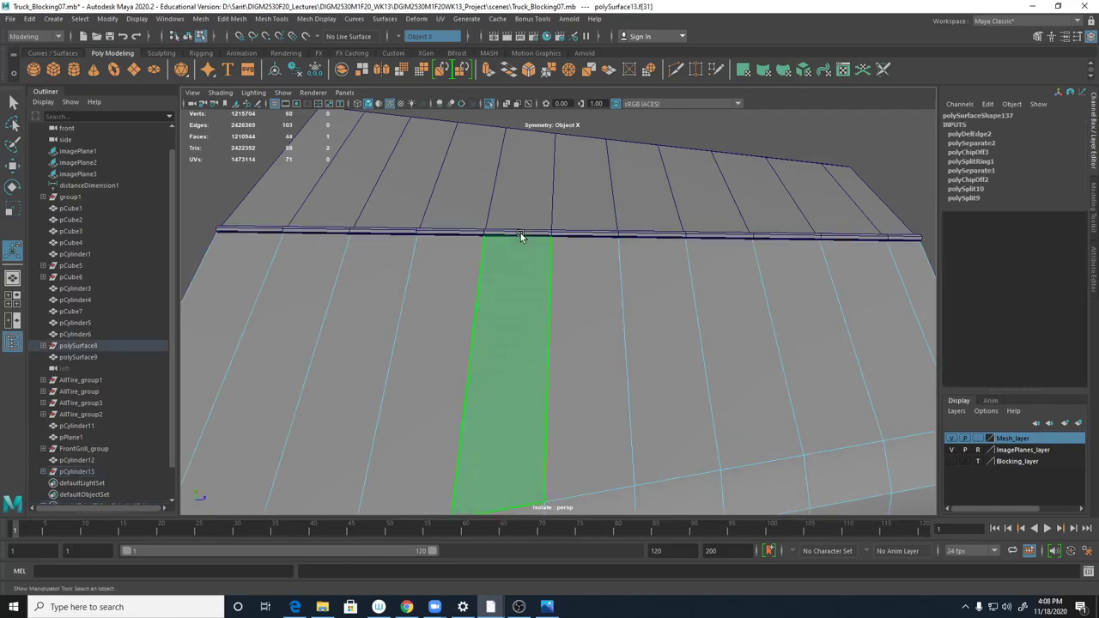
pyautogui.rightClick(532, 229)
pyautogui.moveTo(539, 232); pyautogui.dragTo(290, 316, button='right')
pyautogui.click(535, 232)
pyautogui.press('w')
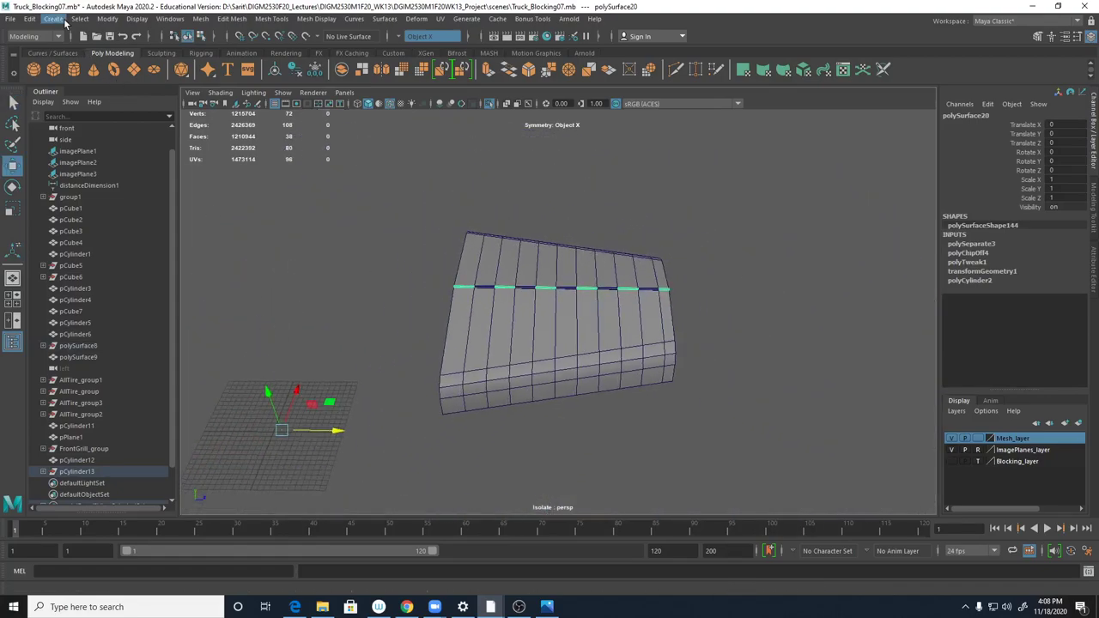
pyautogui.click(108, 19)
pyautogui.click(123, 103)
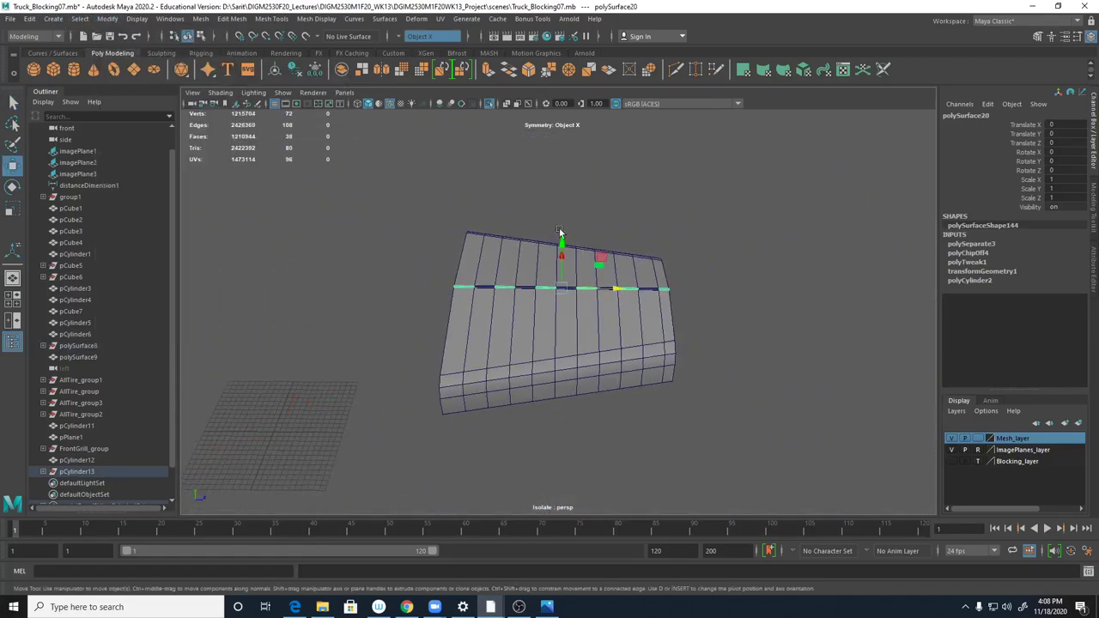
# - Try raising the combined hinge segments about 8.5 units along Y above the hood
pyautogui.moveTo(562, 236); pyautogui.dragTo(563, 185)
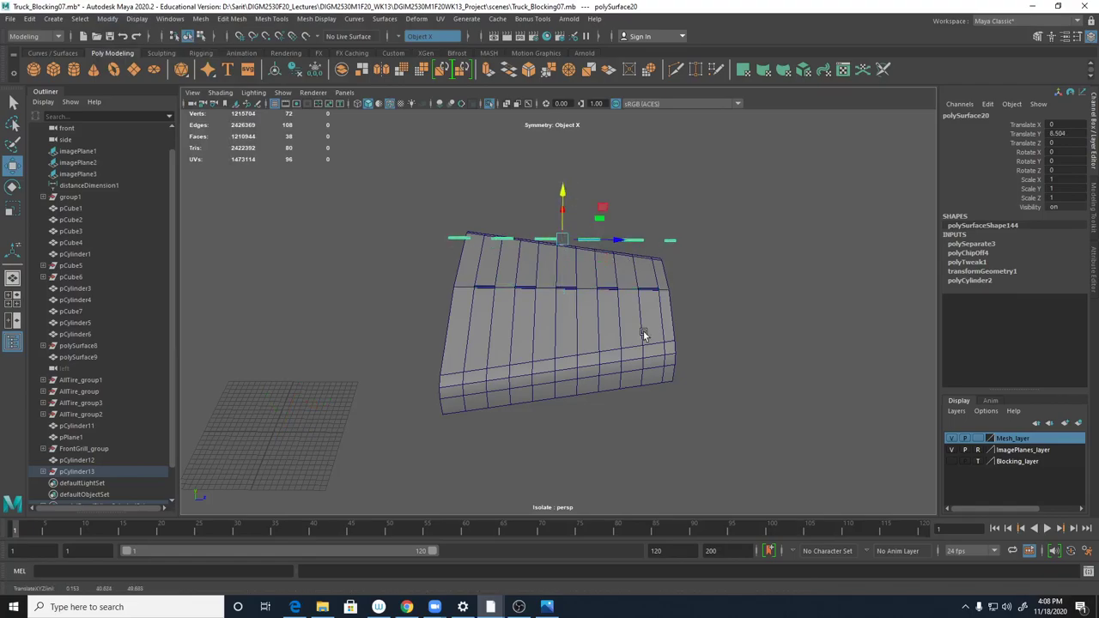
pyautogui.keyDown('alt'); pyautogui.moveTo(644, 328); pyautogui.dragTo(625, 361); pyautogui.keyUp('alt')
pyautogui.keyDown('alt'); pyautogui.moveTo(625, 361); pyautogui.dragTo(859, 332, button='right'); pyautogui.keyUp('alt')
pyautogui.moveTo(757, 357)
pyautogui.keyDown('alt'); pyautogui.mouseDown()
pyautogui.moveTo(755, 375)
pyautogui.moveTo(755, 360)
pyautogui.mouseUp(); pyautogui.keyUp('alt')
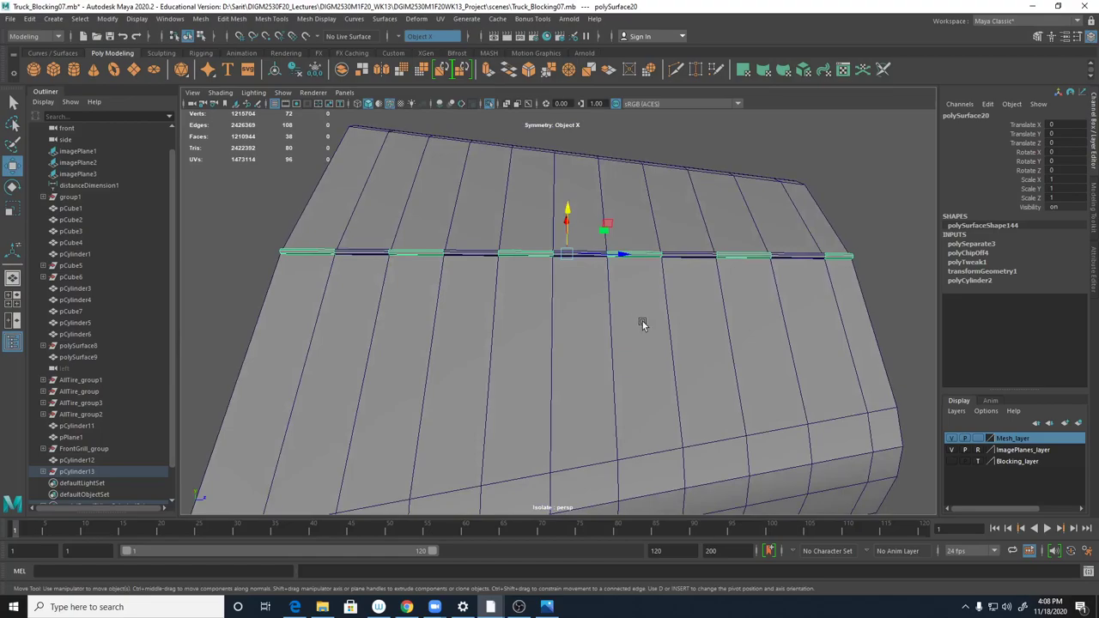
# - Separate the combined hinge mesh into individual segments and select several segments one by one to check the separation
pyautogui.keyDown('shift'); pyautogui.moveTo(525, 251); pyautogui.dragTo(517, 482, button='right'); pyautogui.keyUp('shift')
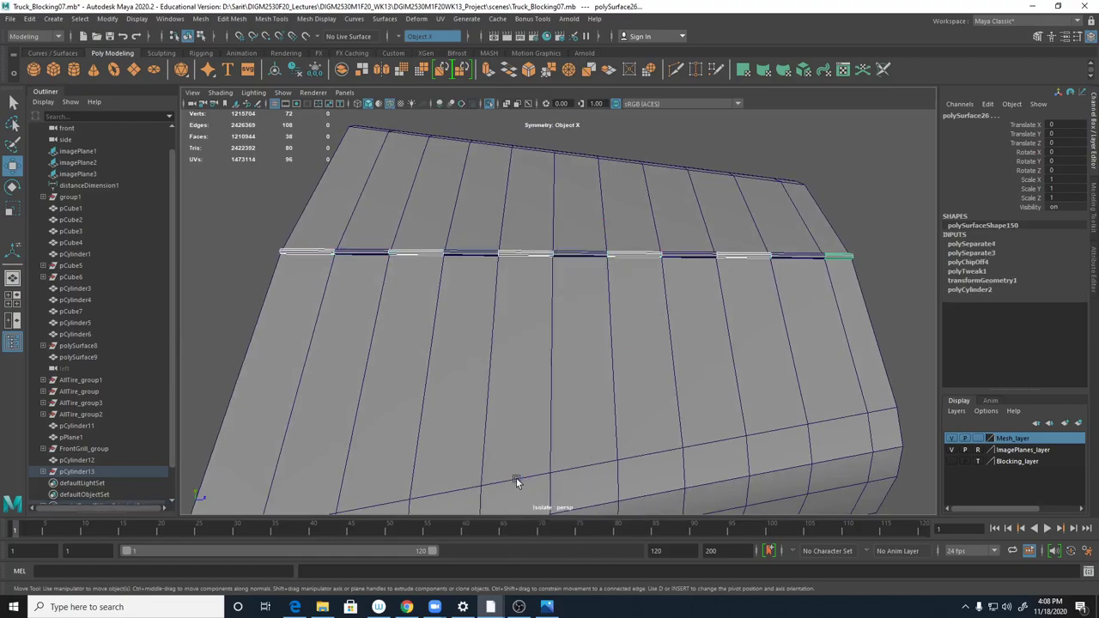
pyautogui.click(472, 251)
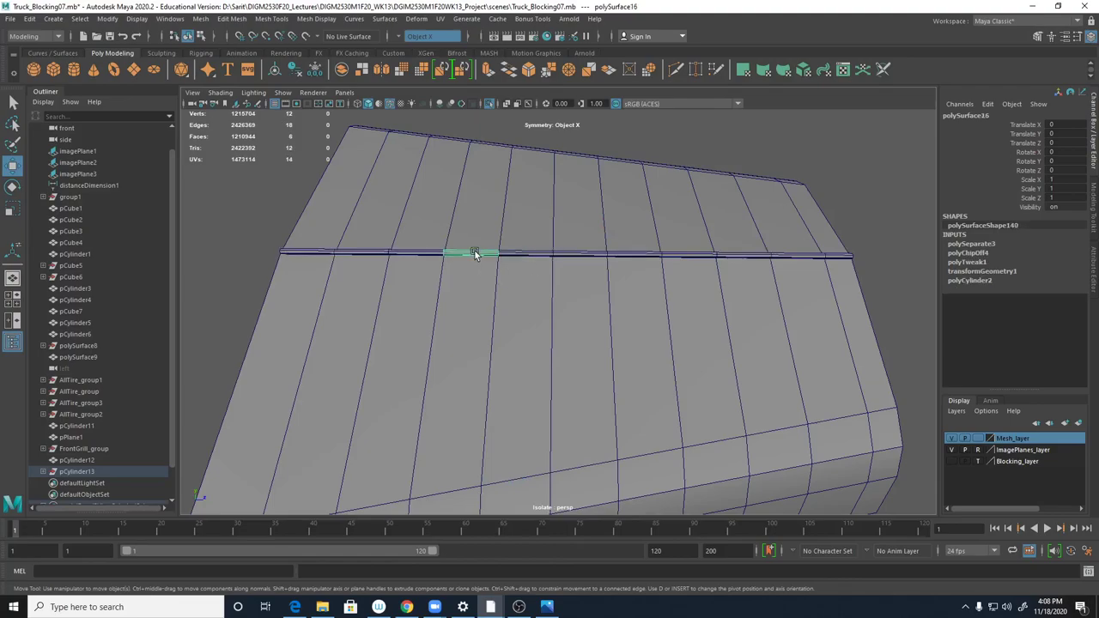
pyautogui.click(364, 250)
pyautogui.click(589, 254)
# - Inspect the individual hinge segments and the two hood panels by selecting them, viewing the hood from above and from its open end
pyautogui.keyDown('alt'); pyautogui.moveTo(535, 253); pyautogui.dragTo(413, 284); pyautogui.keyUp('alt')
pyautogui.scroll(4, 549, 216)
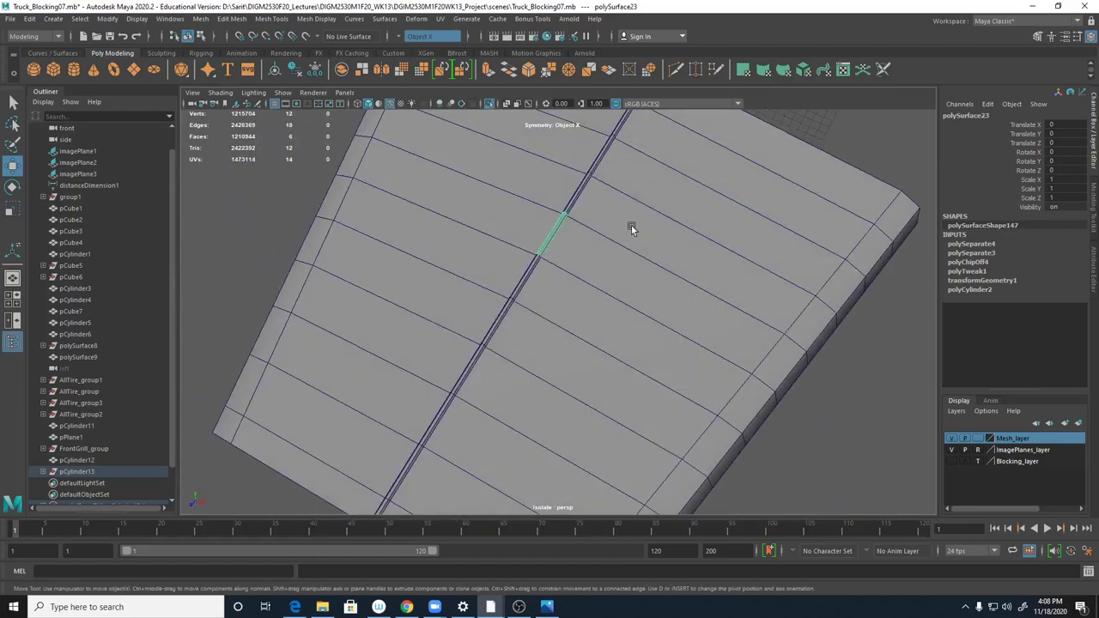
pyautogui.keyDown('alt'); pyautogui.moveTo(631, 225); pyautogui.dragTo(710, 126, button='middle'); pyautogui.keyUp('alt')
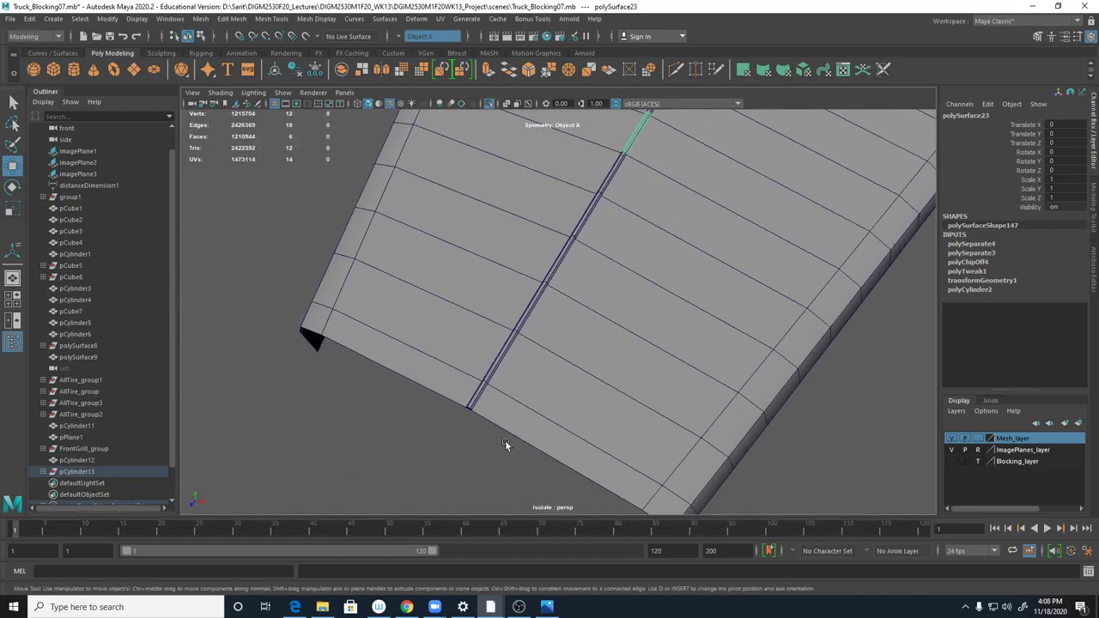
pyautogui.click(482, 401)
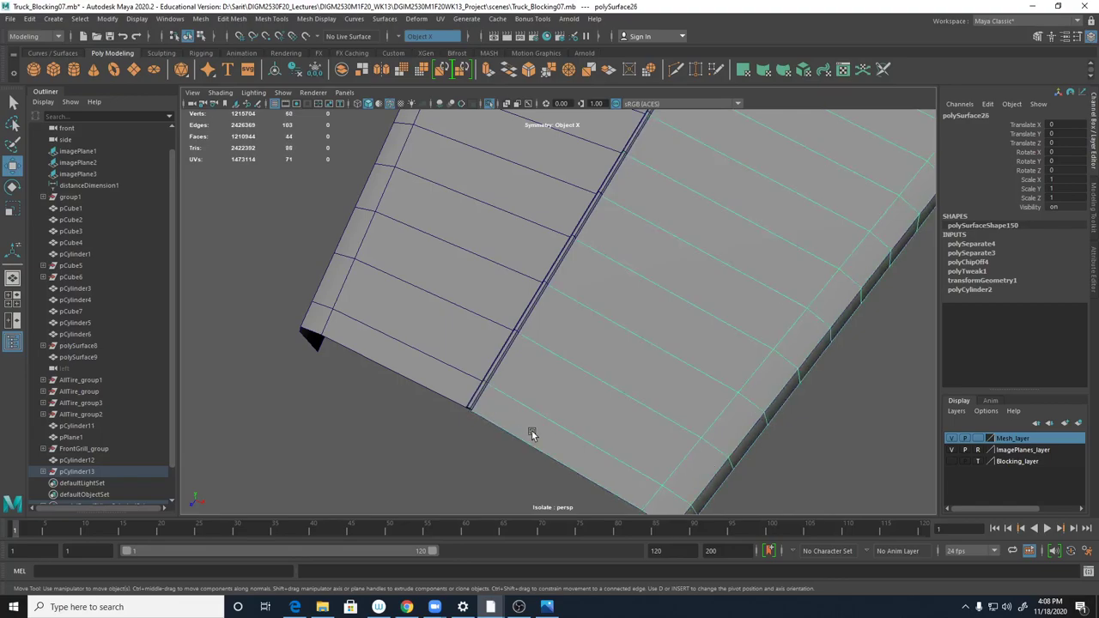
pyautogui.press('Delete')
pyautogui.click(502, 360)
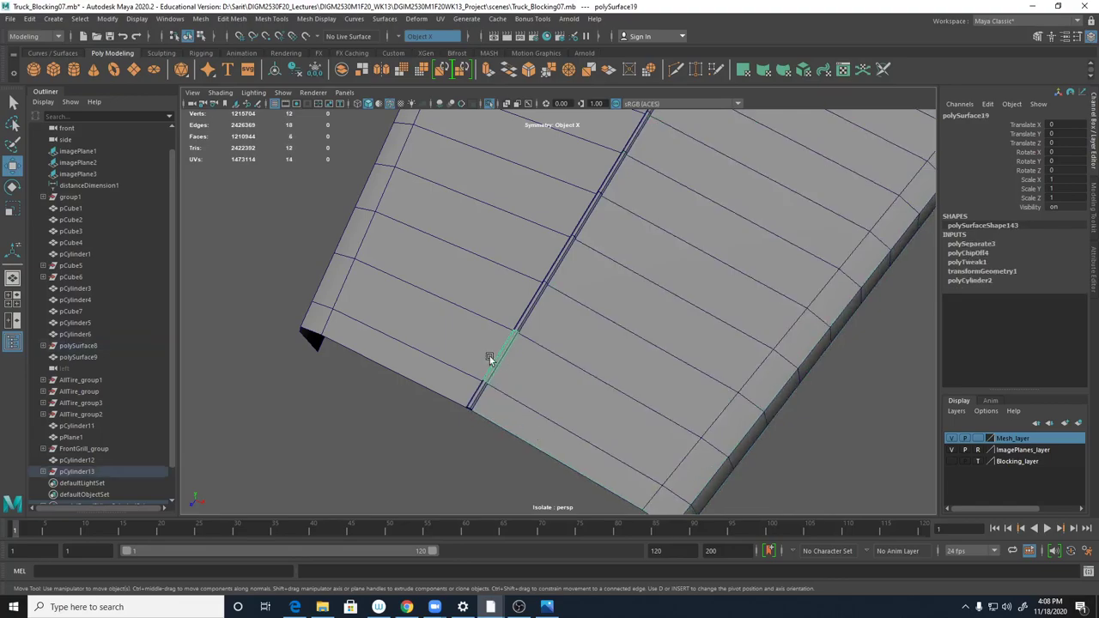
pyautogui.click(440, 335)
pyautogui.click(524, 312)
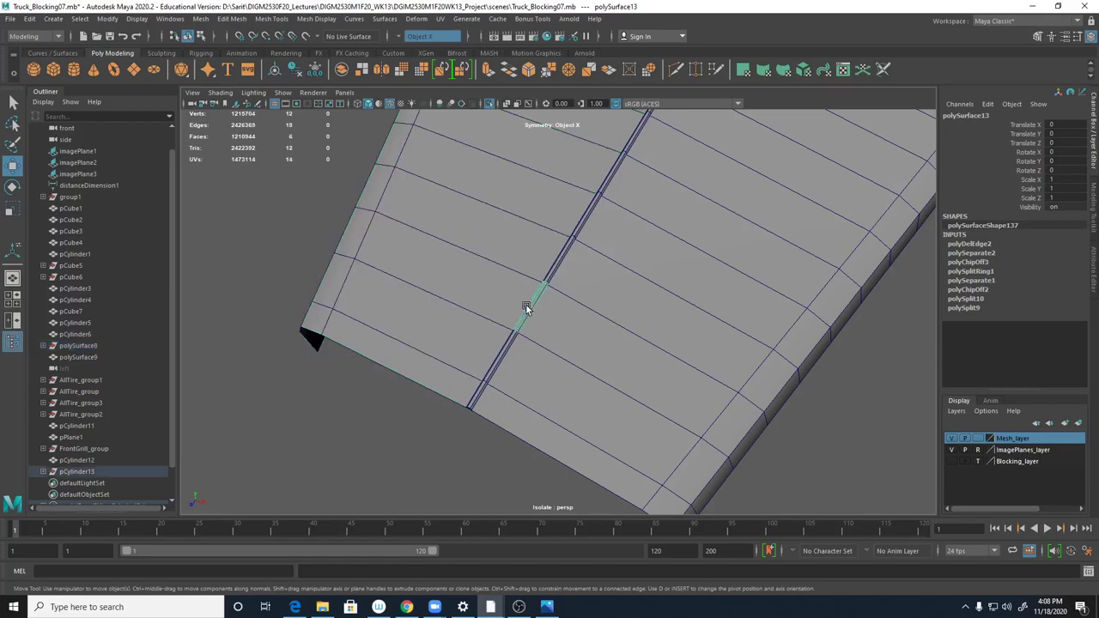
pyautogui.click(589, 341)
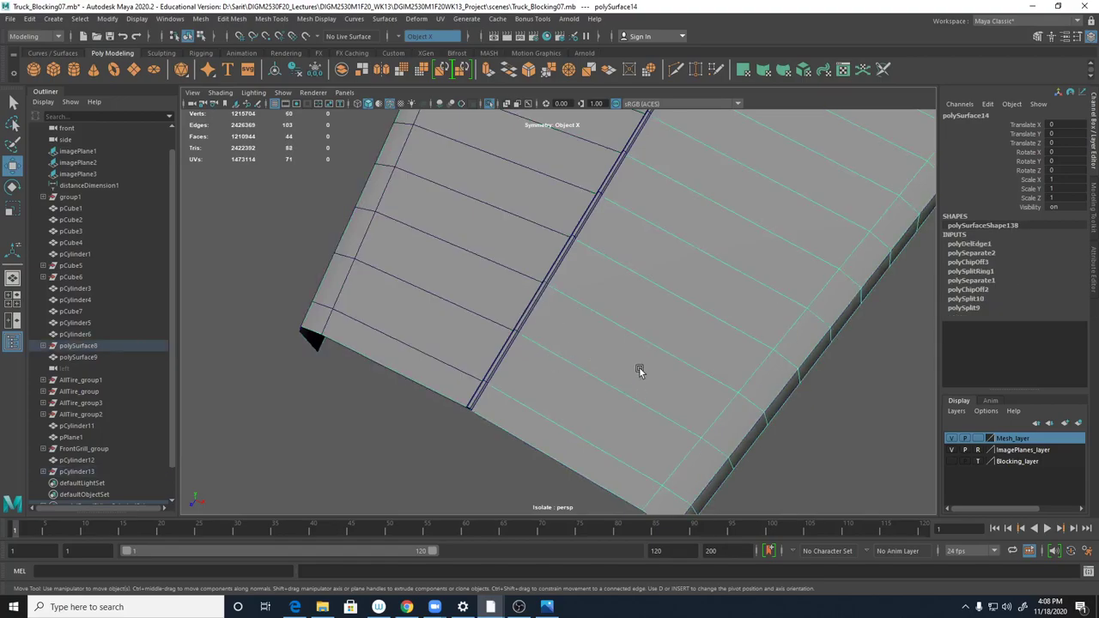
pyautogui.keyDown('alt'); pyautogui.moveTo(658, 351); pyautogui.dragTo(675, 306); pyautogui.keyUp('alt')
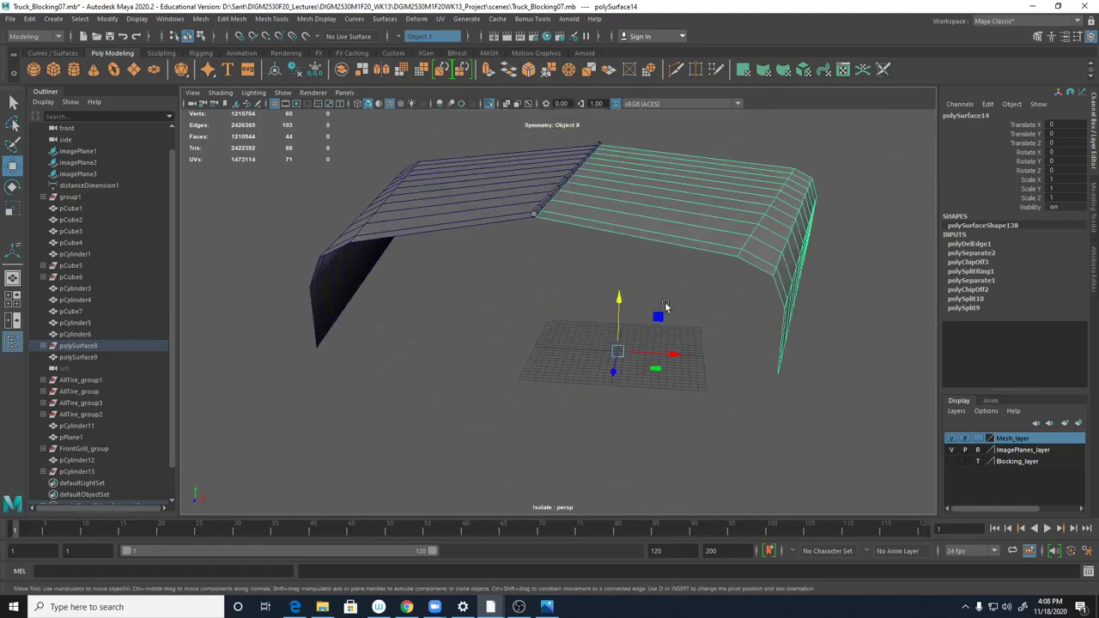
pyautogui.keyDown('alt'); pyautogui.moveTo(675, 307); pyautogui.dragTo(761, 304, button='right'); pyautogui.keyUp('alt')
pyautogui.keyDown('alt'); pyautogui.moveTo(761, 303); pyautogui.dragTo(745, 261); pyautogui.keyUp('alt')
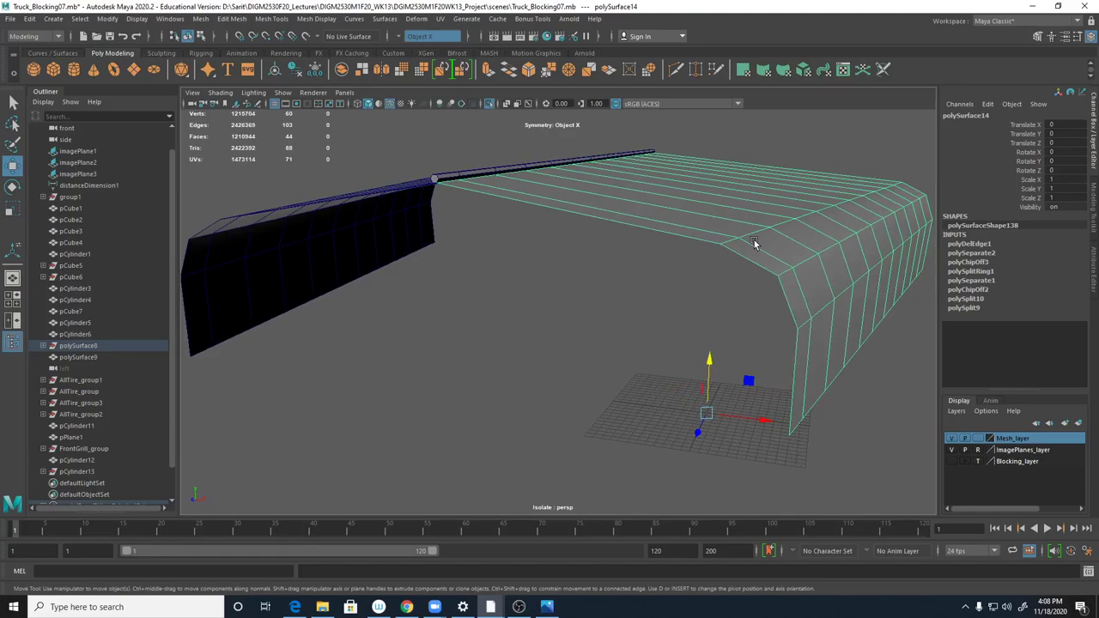
# - Extrude all faces of the selected hood panel, trying a Local Translate Z of 1 and reducing it to 0.1
pyautogui.scroll(5, 413, 164)
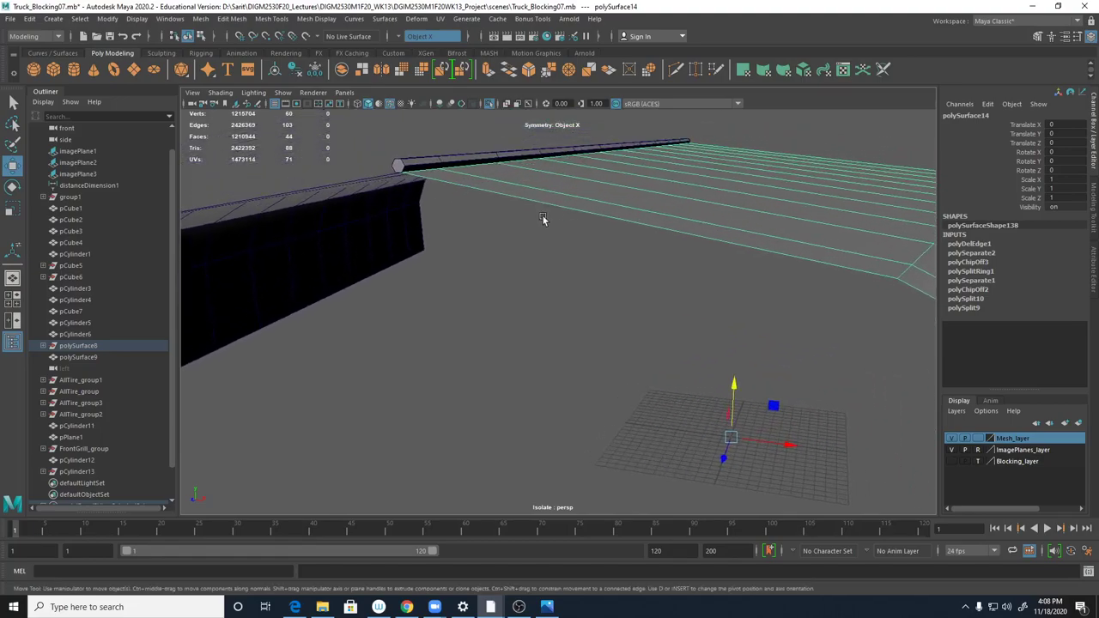
pyautogui.keyDown('alt'); pyautogui.moveTo(543, 215); pyautogui.dragTo(640, 283); pyautogui.keyUp('alt')
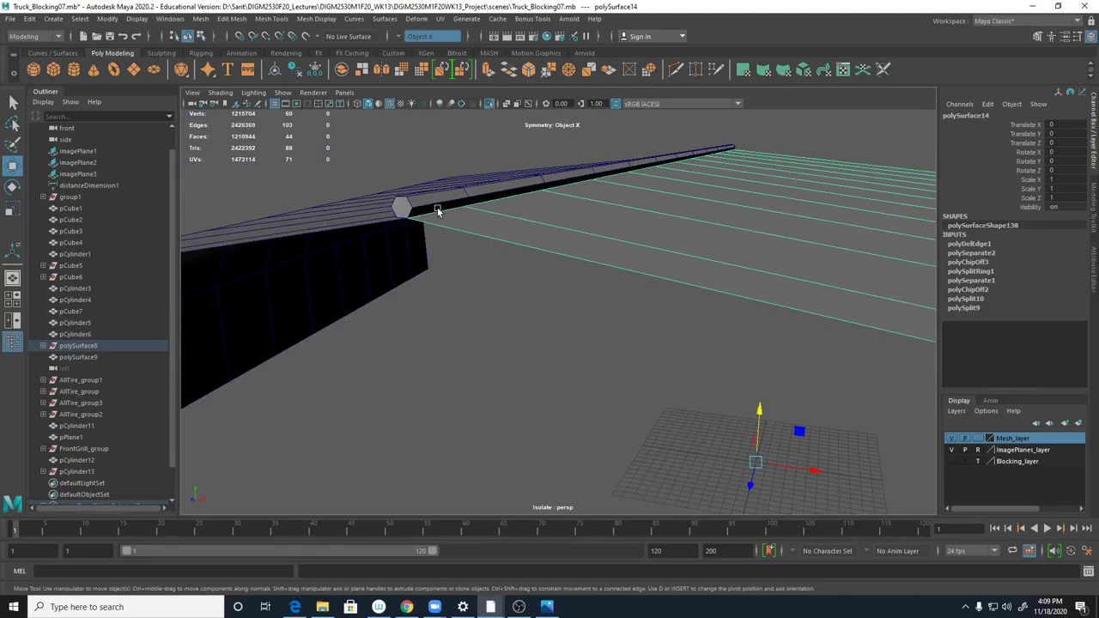
pyautogui.keyDown('shift'); pyautogui.moveTo(583, 244); pyautogui.dragTo(587, 272, button='right'); pyautogui.keyUp('shift')
pyautogui.keyDown('alt'); pyautogui.moveTo(702, 279); pyautogui.dragTo(748, 302); pyautogui.keyUp('alt')
pyautogui.click(804, 337)
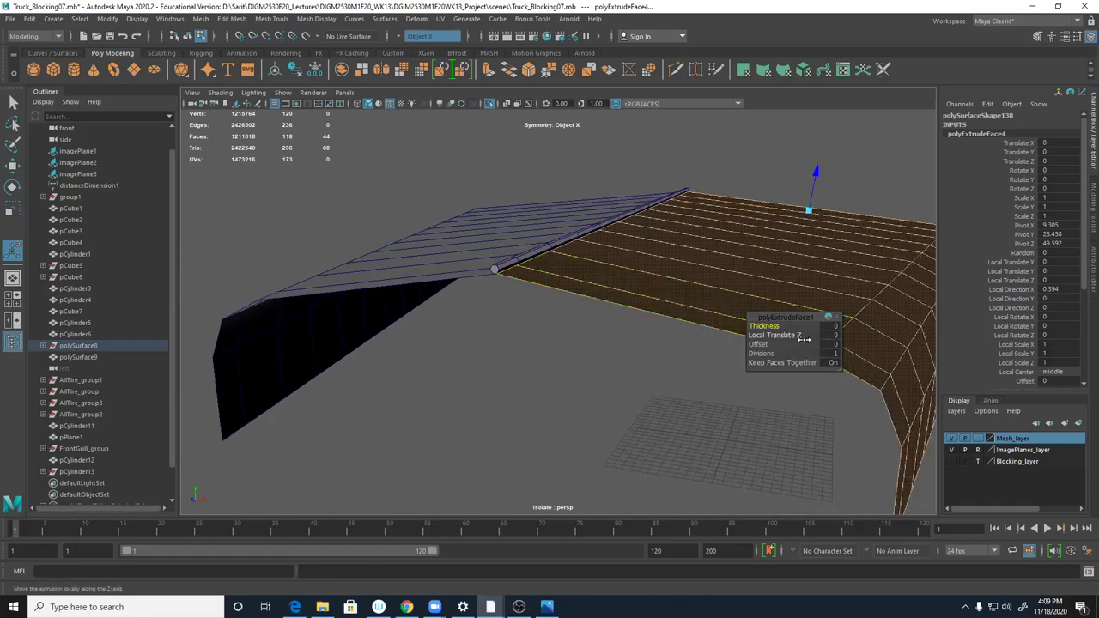
pyautogui.click(830, 335)
pyautogui.write('1')
pyautogui.press('Return')
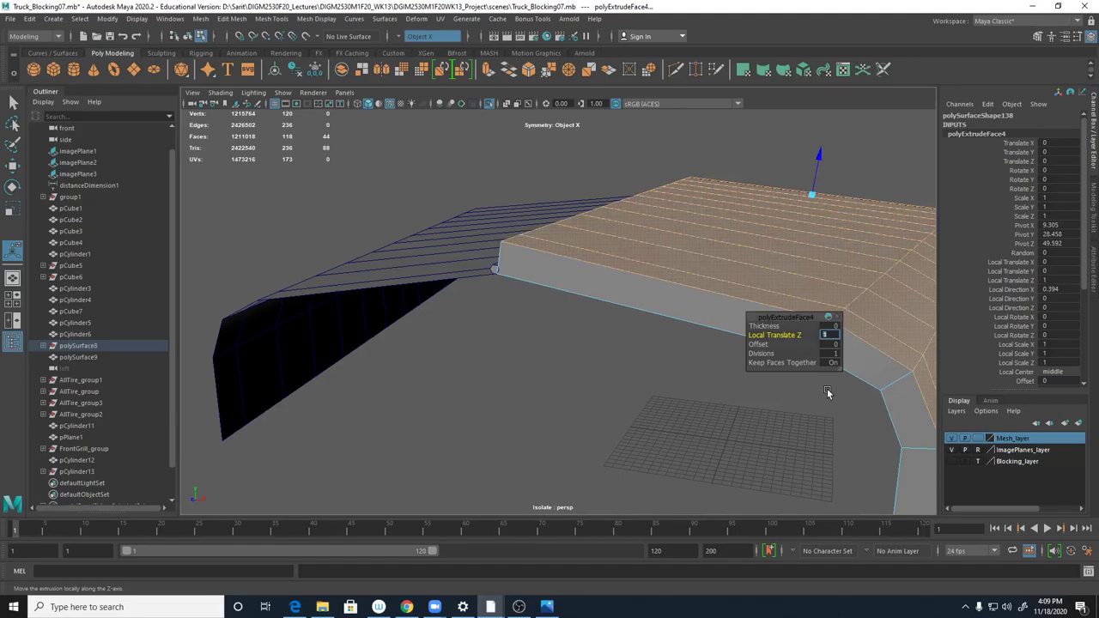
pyautogui.write('0.1')
pyautogui.press('Return')
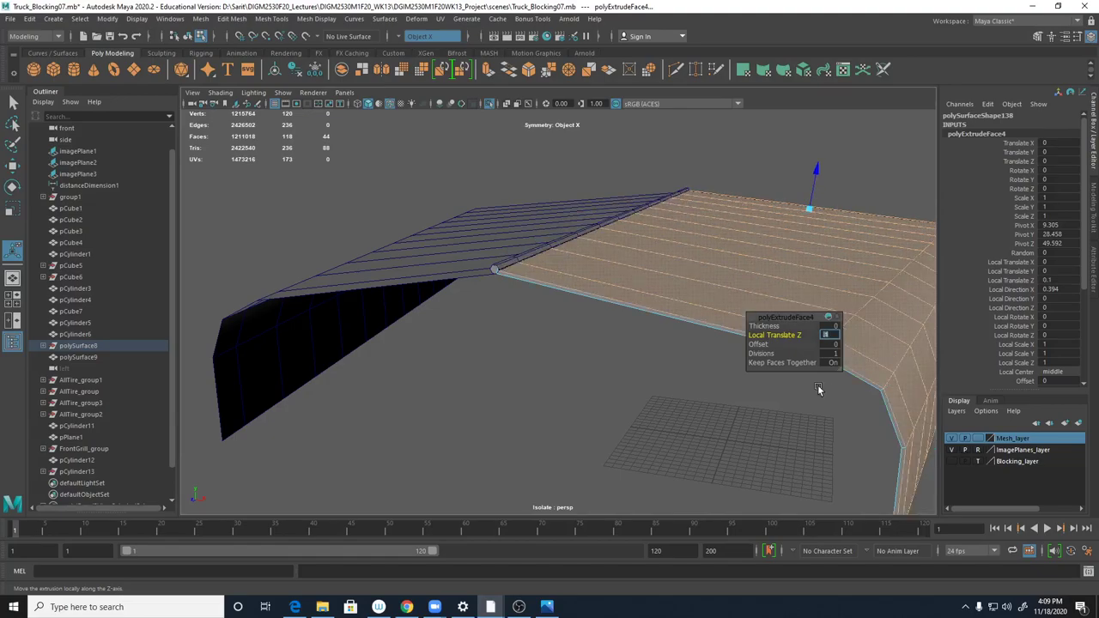
# - Compare the extruded panel's thickness with the hinge cylinder, trying a Local Translate Z of 0.15 and settling on 0.125
pyautogui.moveTo(655, 317)
pyautogui.keyDown('alt'); pyautogui.mouseDown()
pyautogui.moveTo(544, 307)
pyautogui.moveTo(662, 305)
pyautogui.mouseUp(); pyautogui.keyUp('alt')
pyautogui.keyDown('alt'); pyautogui.moveTo(662, 305); pyautogui.dragTo(583, 231, button='right'); pyautogui.keyUp('alt')
pyautogui.keyDown('alt'); pyautogui.moveTo(584, 231); pyautogui.dragTo(570, 255, button='middle'); pyautogui.keyUp('alt')
pyautogui.keyDown('alt'); pyautogui.moveTo(570, 254); pyautogui.dragTo(579, 263, button='right'); pyautogui.keyUp('alt')
pyautogui.keyDown('alt'); pyautogui.moveTo(579, 263); pyautogui.dragTo(583, 281, button='middle'); pyautogui.keyUp('alt')
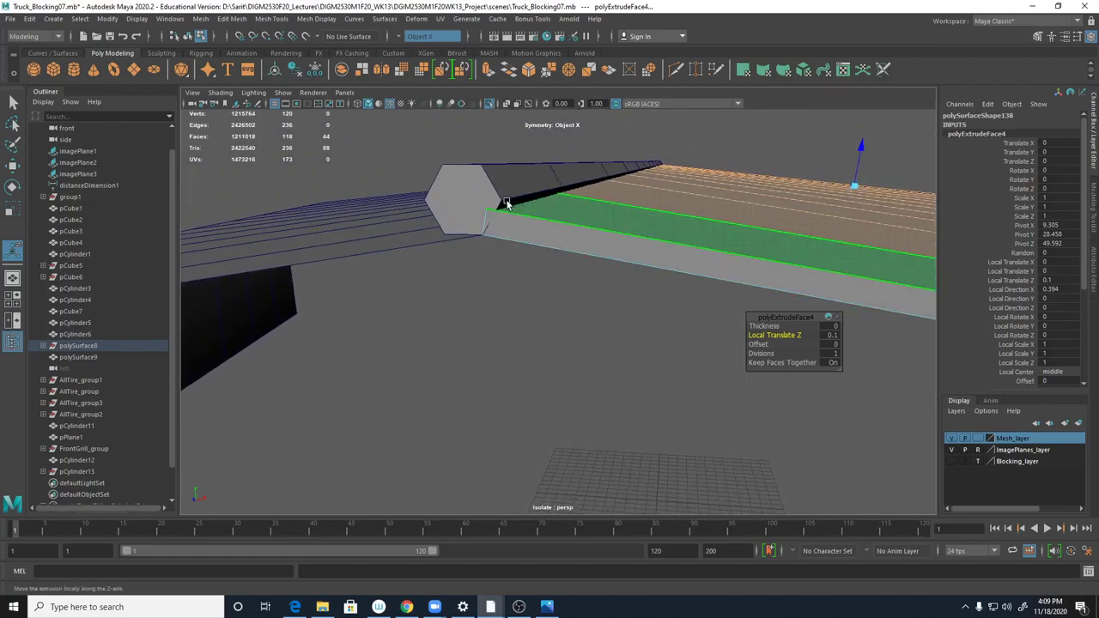
pyautogui.click(832, 336)
pyautogui.write('.15')
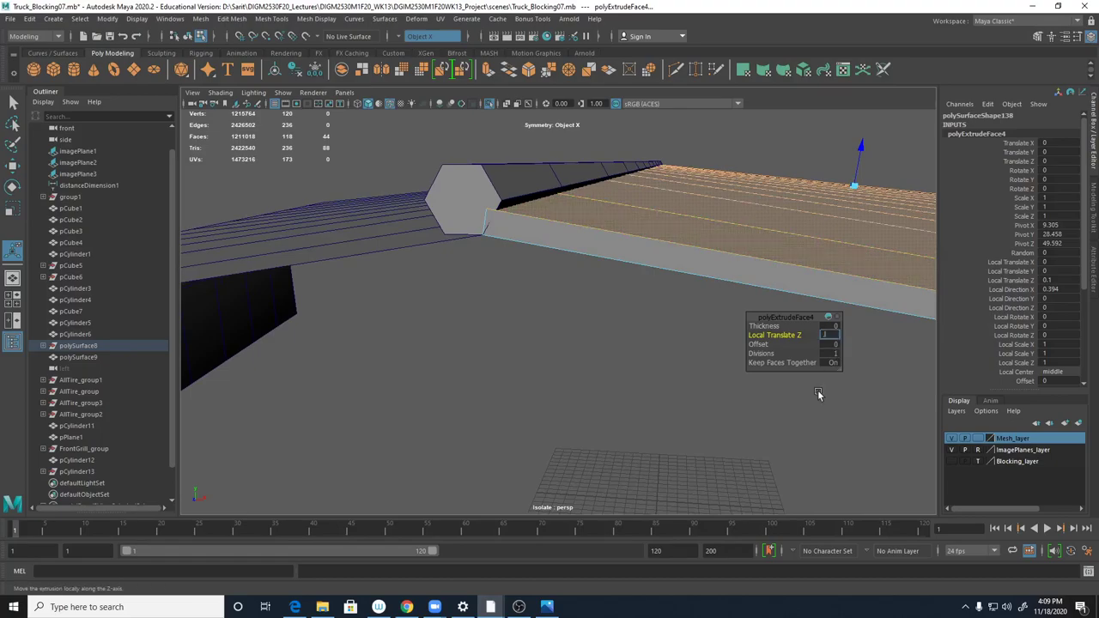
pyautogui.press('Return')
pyautogui.write('.')
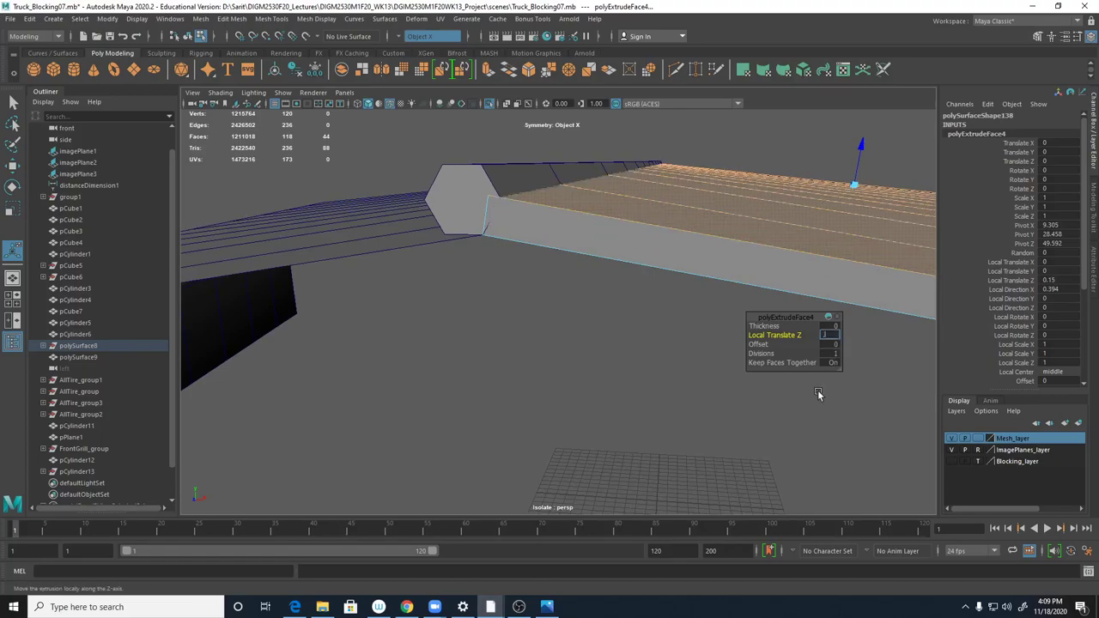
pyautogui.write('125')
pyautogui.press('Return')
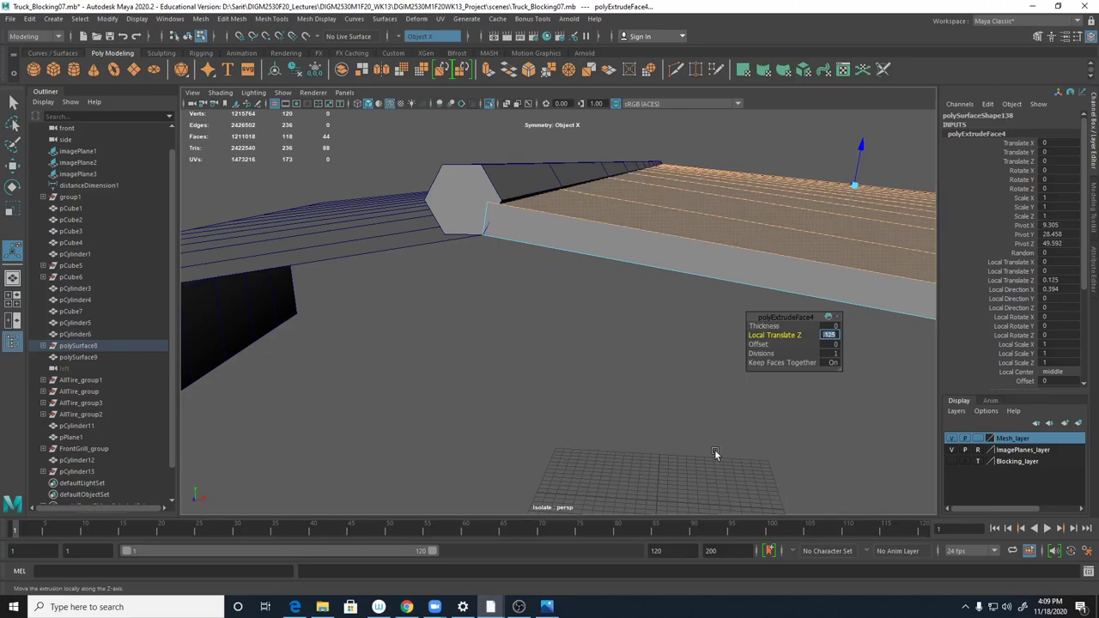
# - Extrude the opposite hood panel's faces with a Local Translate Z of 0.125 and return to object mode
pyautogui.scroll(-3, 515, 225)
pyautogui.keyDown('alt'); pyautogui.moveTo(553, 263); pyautogui.dragTo(517, 188); pyautogui.keyUp('alt')
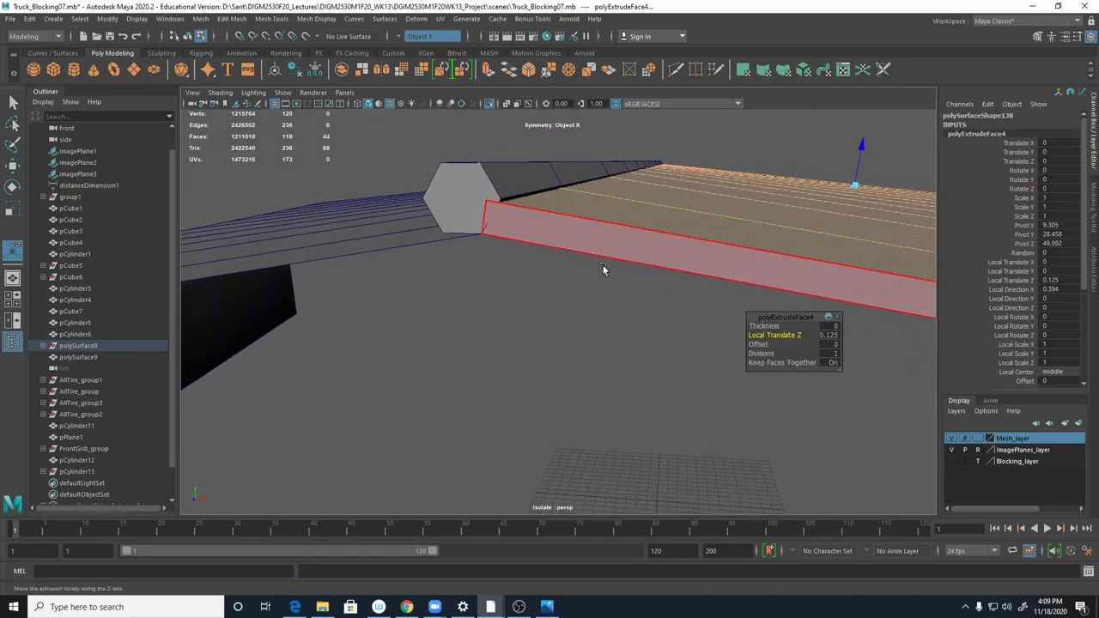
pyautogui.keyDown('alt'); pyautogui.moveTo(601, 267); pyautogui.dragTo(560, 266); pyautogui.keyUp('alt')
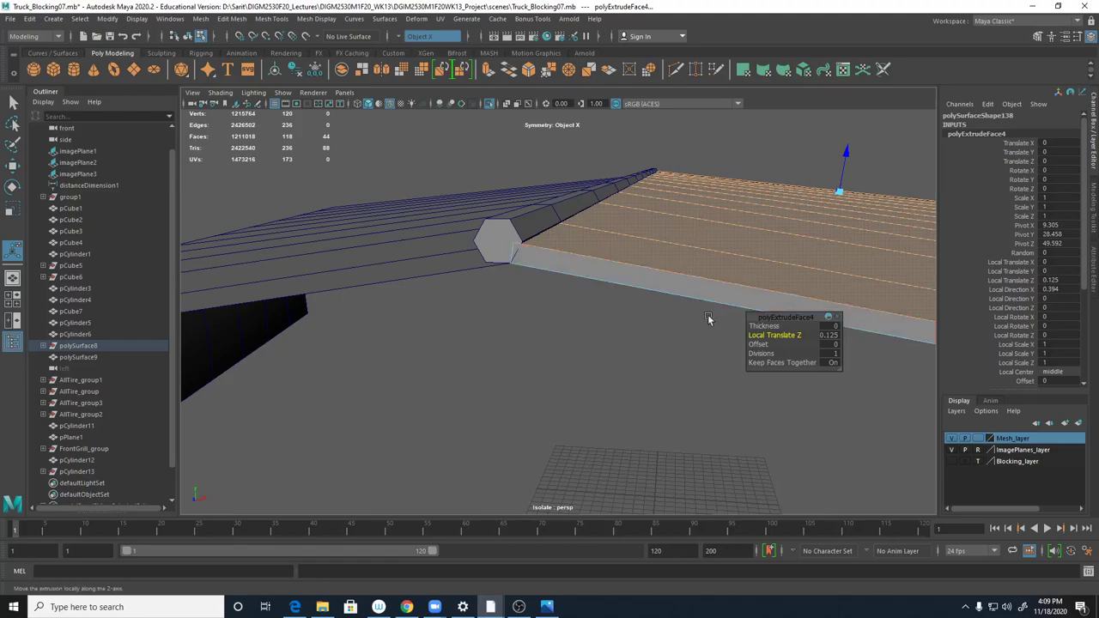
pyautogui.click(421, 260)
pyautogui.moveTo(422, 256); pyautogui.dragTo(468, 296, button='right')
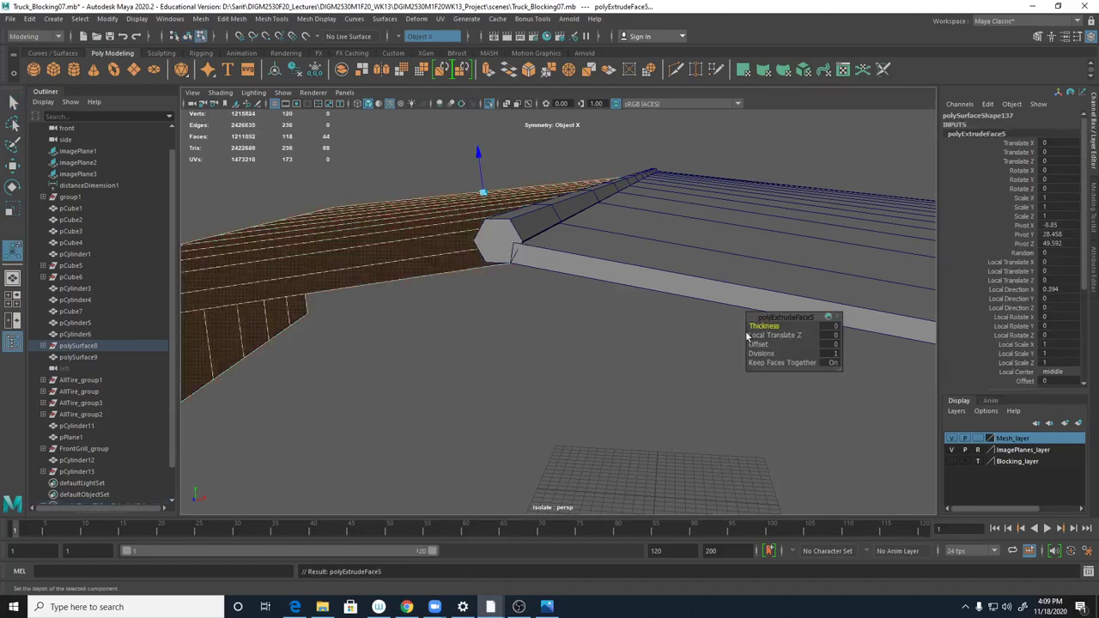
pyautogui.click(831, 344)
pyautogui.click(831, 335)
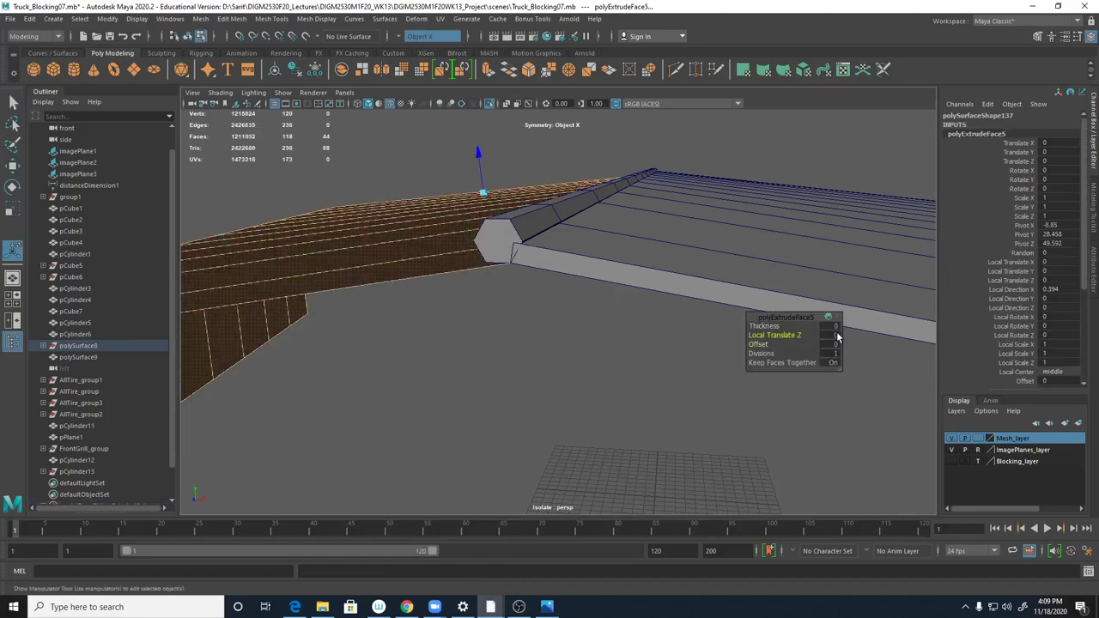
pyautogui.write('125')
pyautogui.press('Return')
pyautogui.keyDown('alt'); pyautogui.moveTo(564, 327); pyautogui.dragTo(518, 317); pyautogui.keyUp('alt')
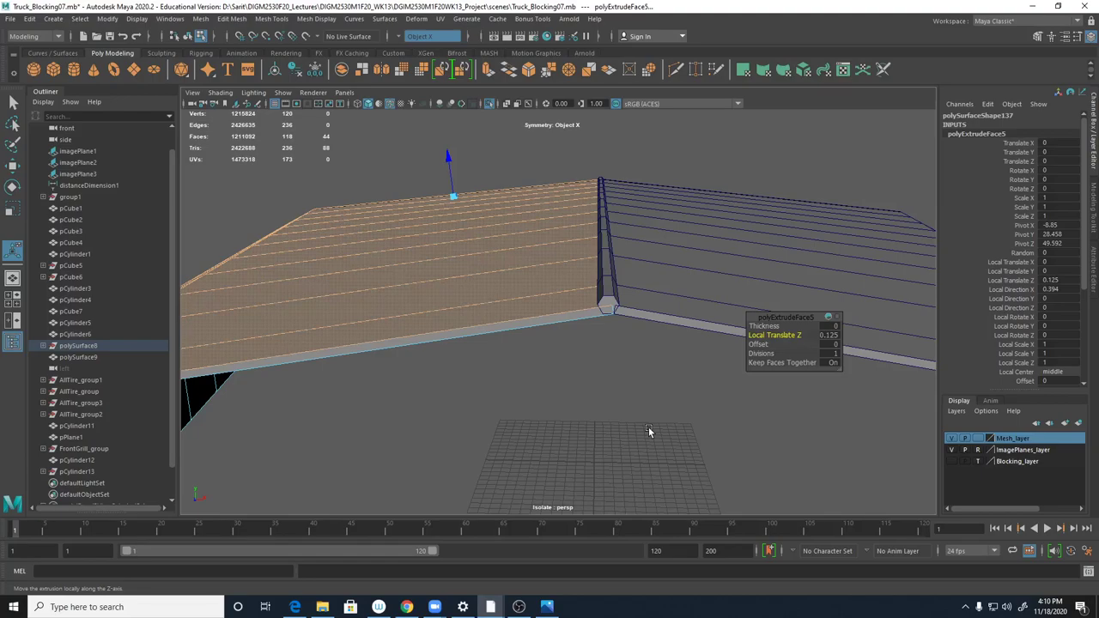
pyautogui.moveTo(515, 239); pyautogui.dragTo(552, 220, button='right')
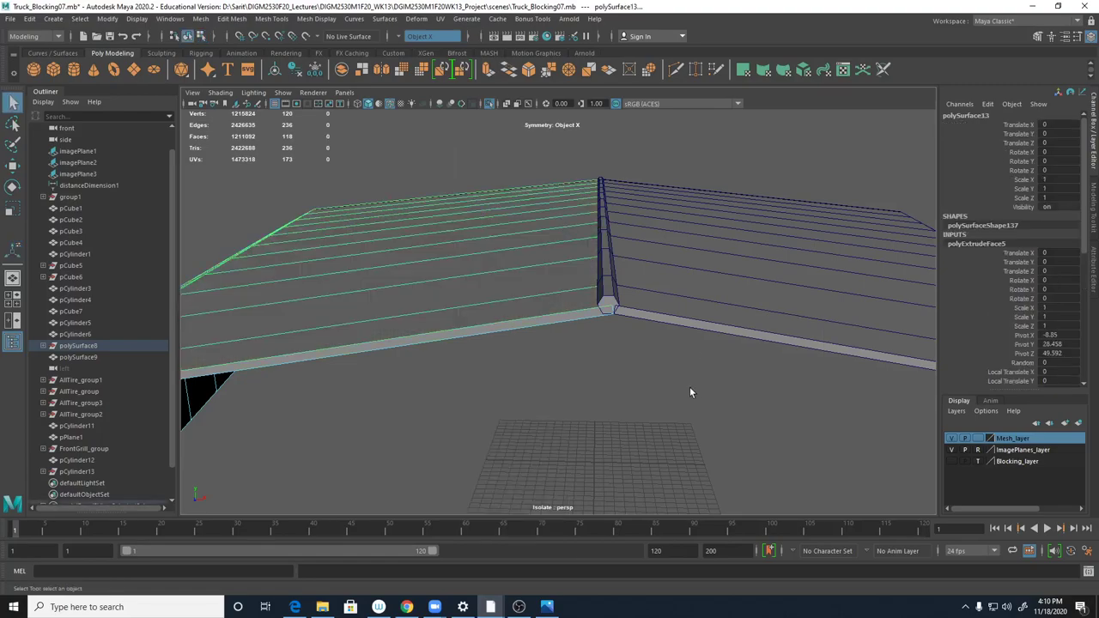
# - Select the hood panel that was extruded first together with six alternating hinge segments along the center seam
pyautogui.keyDown('alt'); pyautogui.moveTo(685, 389); pyautogui.dragTo(701, 406); pyautogui.keyUp('alt')
pyautogui.keyDown('alt'); pyautogui.moveTo(700, 406); pyautogui.dragTo(549, 314, button='right'); pyautogui.keyUp('alt')
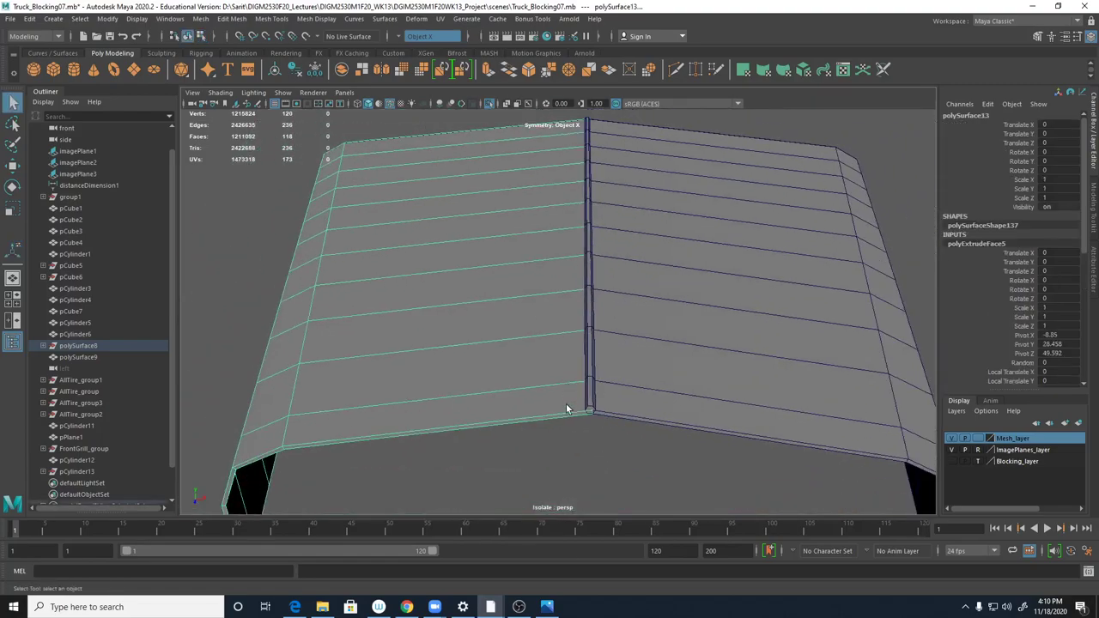
pyautogui.scroll(-5, 575, 391)
pyautogui.keyDown('alt'); pyautogui.moveTo(572, 348); pyautogui.dragTo(636, 341); pyautogui.keyUp('alt')
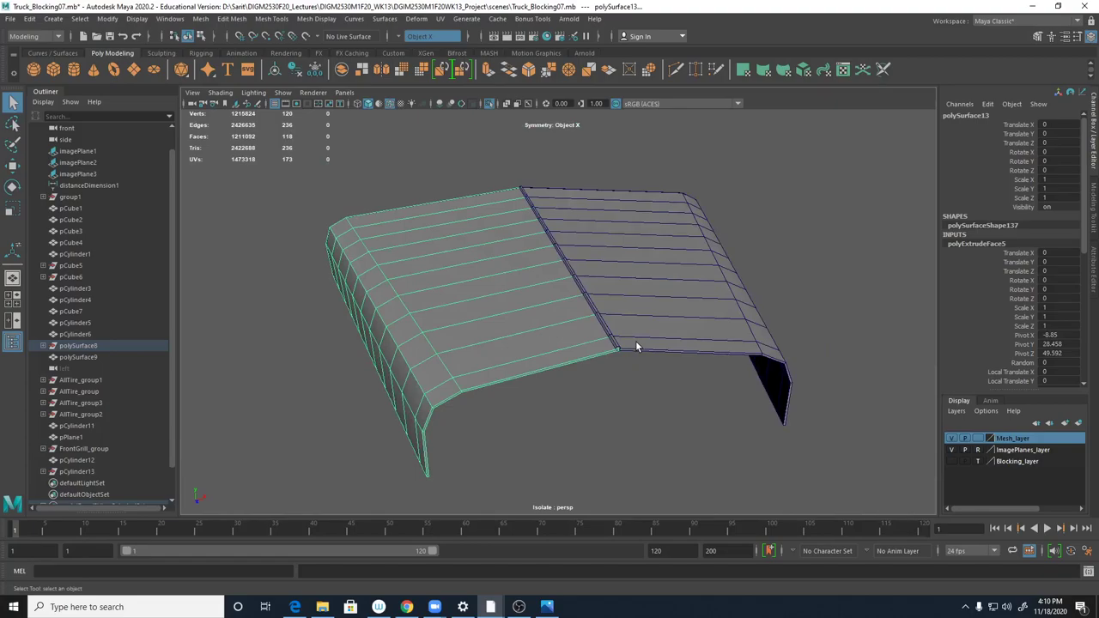
pyautogui.click(635, 343)
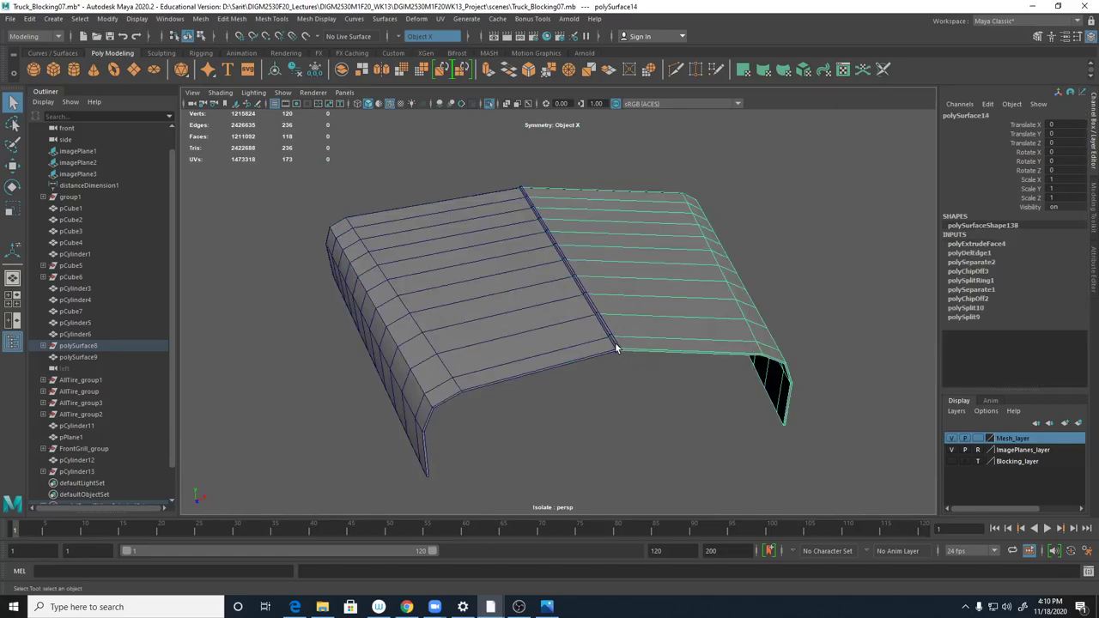
pyautogui.keyDown('shift'); pyautogui.click(615, 342); pyautogui.keyUp('shift')
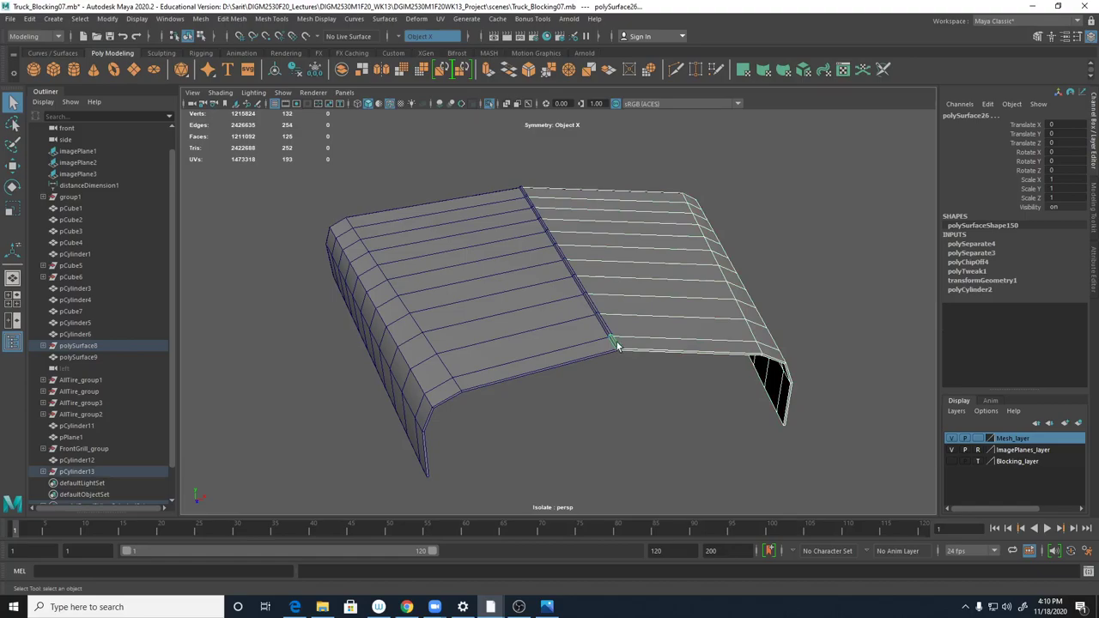
pyautogui.keyDown('shift'); pyautogui.click(590, 305); pyautogui.keyUp('shift')
pyautogui.keyDown('shift'); pyautogui.click(567, 265); pyautogui.keyUp('shift')
pyautogui.keyDown('shift'); pyautogui.click(550, 239); pyautogui.keyUp('shift')
pyautogui.keyDown('shift'); pyautogui.click(535, 214); pyautogui.keyUp('shift')
pyautogui.keyDown('shift'); pyautogui.click(524, 195); pyautogui.keyUp('shift')
# - Create a display layer from the selected panel and hinge segments, test its visibility and leave it hidden
pyautogui.keyDown('alt'); pyautogui.moveTo(666, 401); pyautogui.dragTo(642, 407); pyautogui.keyUp('alt')
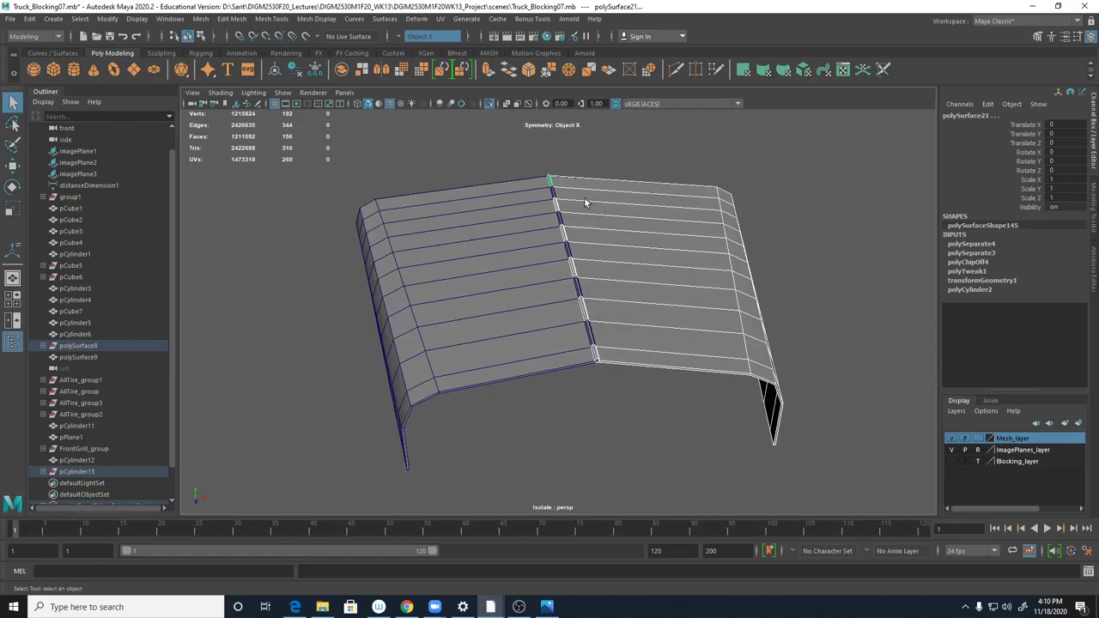
pyautogui.click(1079, 426)
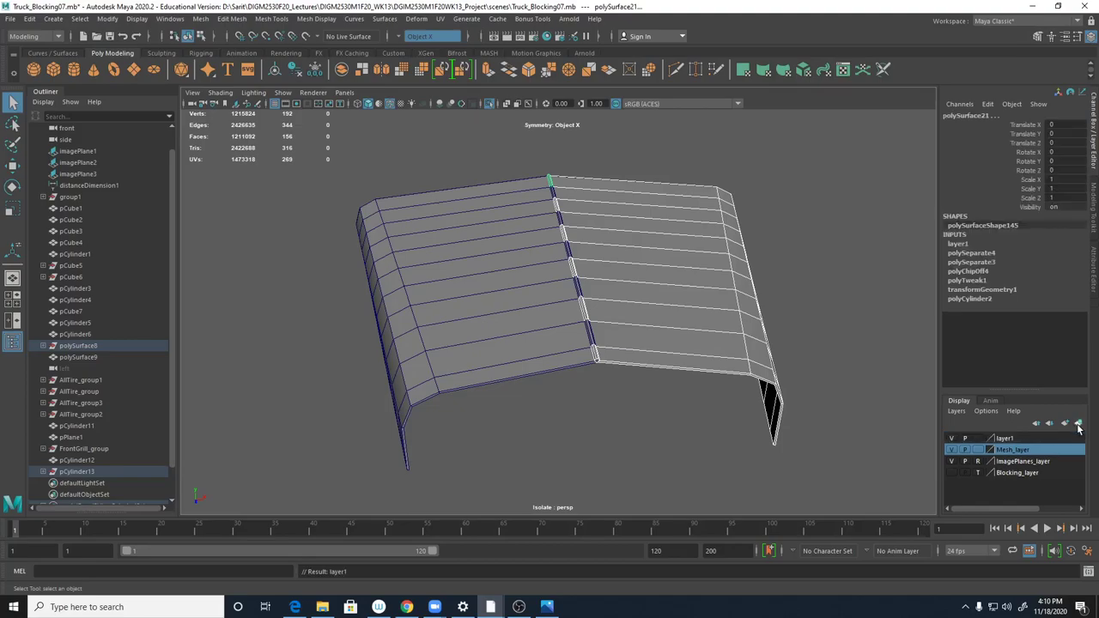
pyautogui.click(951, 438)
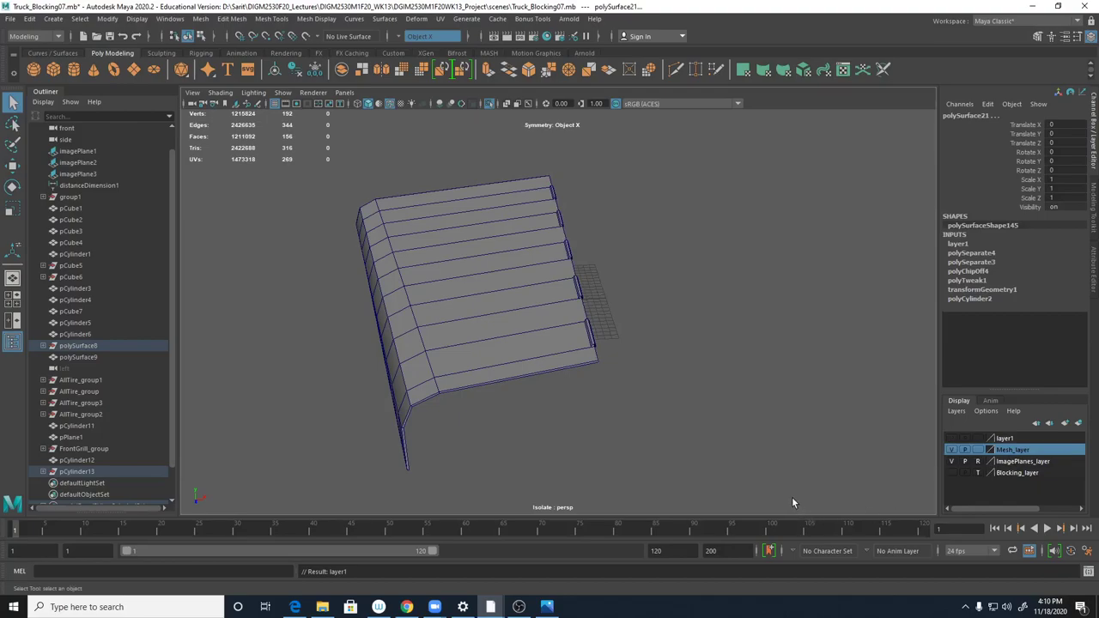
pyautogui.click(951, 439)
pyautogui.click(952, 439)
pyautogui.click(952, 439)
pyautogui.click(952, 438)
pyautogui.click(951, 438)
# - Try to place an edge loop near the visible hood panel's hinge-side edge with Multi-Cut
pyautogui.keyDown('alt'); pyautogui.moveTo(584, 369); pyautogui.dragTo(808, 379, button='right'); pyautogui.keyUp('alt')
pyautogui.keyDown('alt'); pyautogui.moveTo(733, 441); pyautogui.dragTo(652, 341, button='middle'); pyautogui.keyUp('alt')
pyautogui.keyDown('alt'); pyautogui.moveTo(652, 341); pyautogui.dragTo(643, 389, button='right'); pyautogui.keyUp('alt')
pyautogui.keyDown('alt'); pyautogui.moveTo(645, 396); pyautogui.dragTo(624, 428); pyautogui.keyUp('alt')
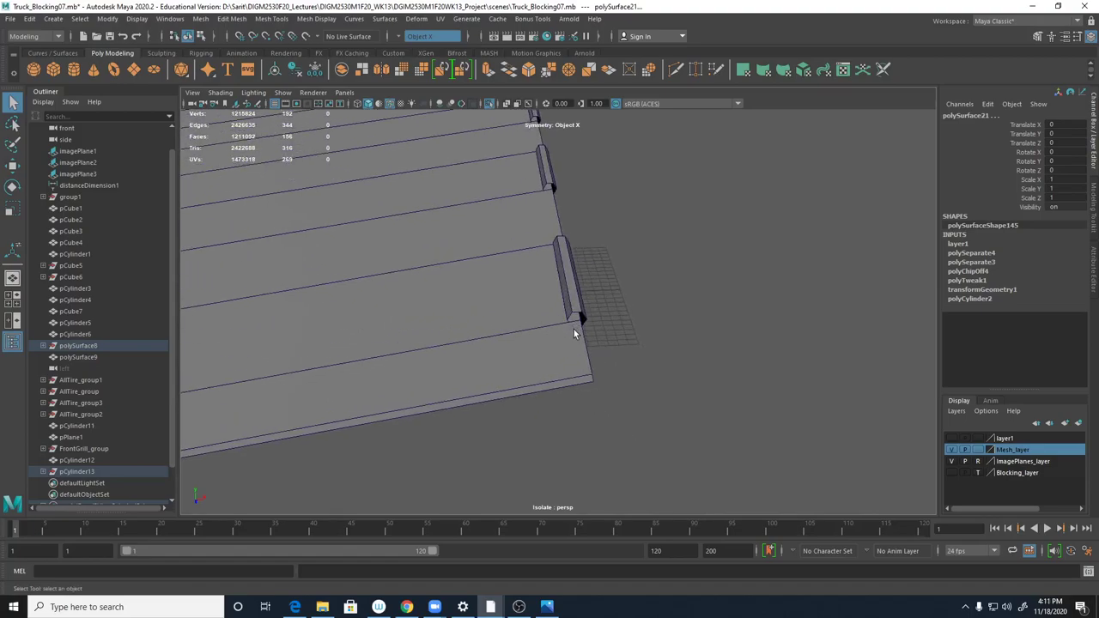
pyautogui.keyDown('alt'); pyautogui.moveTo(574, 329); pyautogui.dragTo(569, 318); pyautogui.keyUp('alt')
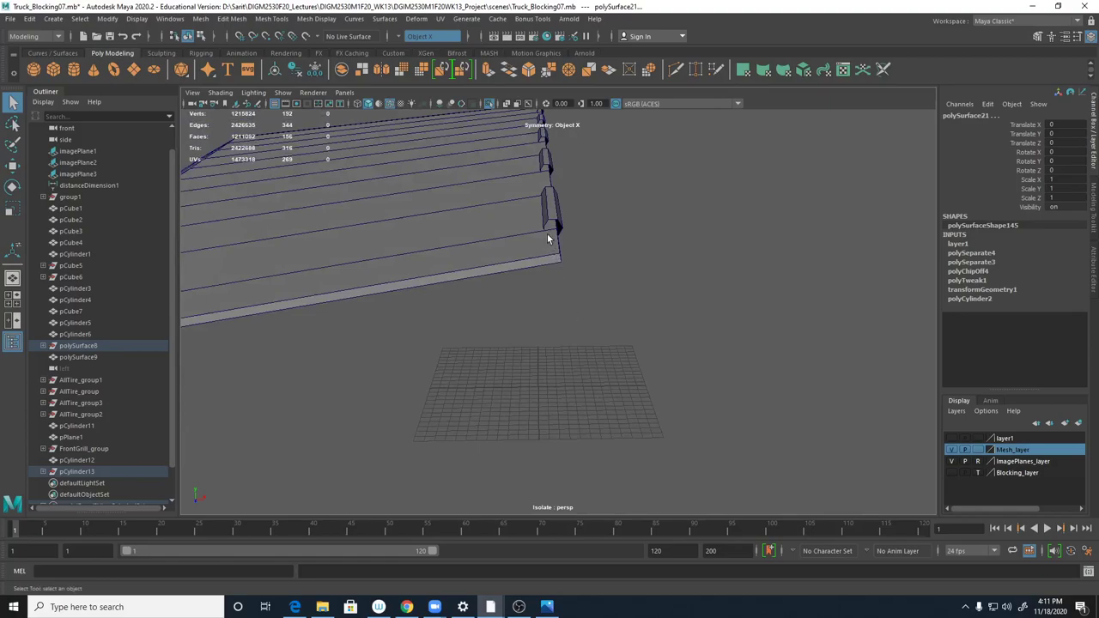
pyautogui.keyDown('shift'); pyautogui.moveTo(550, 261); pyautogui.dragTo(468, 254, button='right'); pyautogui.keyUp('shift')
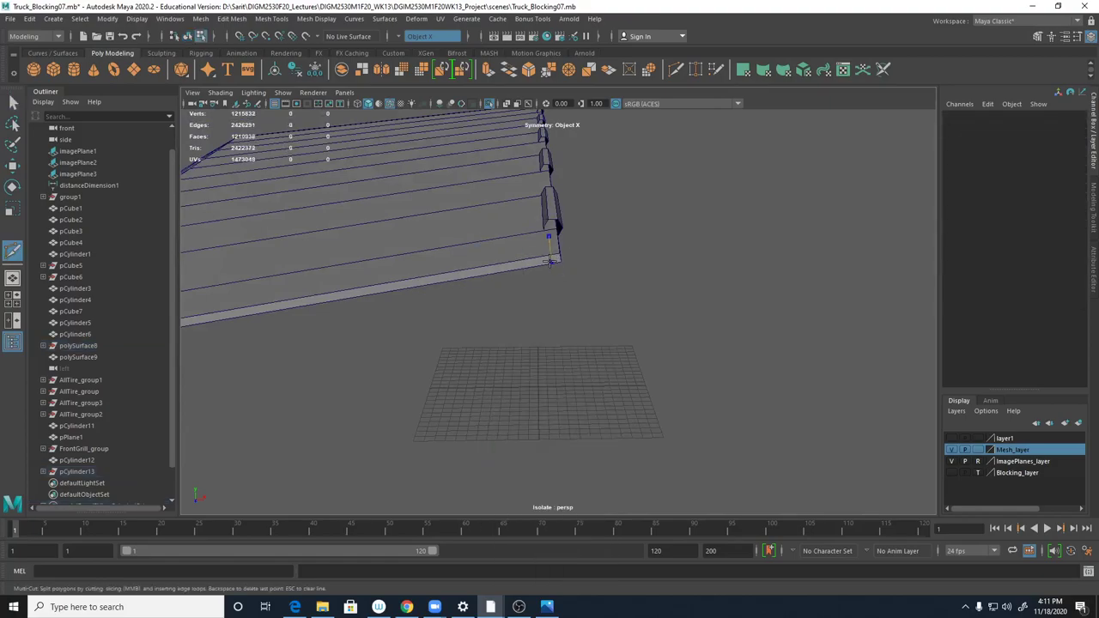
pyautogui.press('1')
pyautogui.press('q')
pyautogui.click(522, 255)
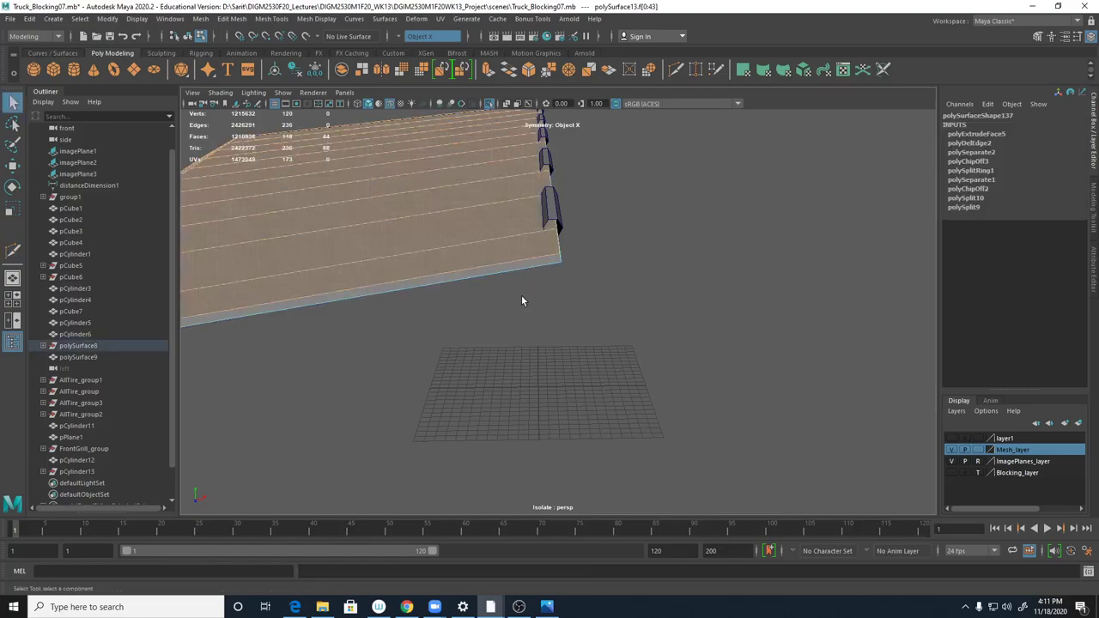
pyautogui.moveTo(542, 261); pyautogui.dragTo(474, 273, button='right')
pyautogui.press('ctrl')
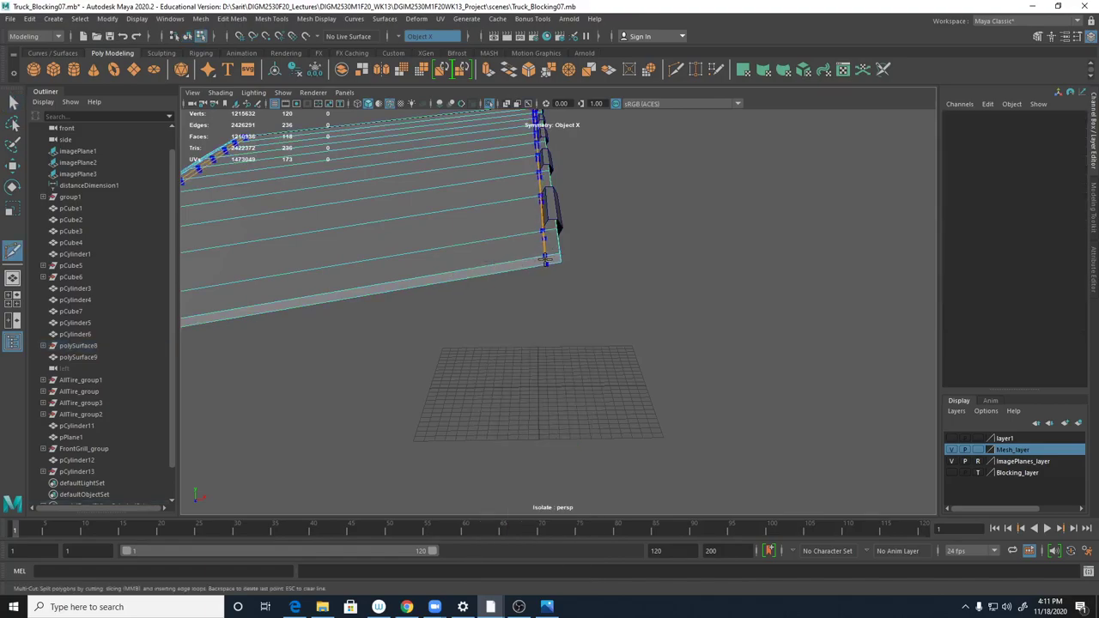
pyautogui.keyDown('alt'); pyautogui.moveTo(606, 283); pyautogui.dragTo(527, 326, button='right'); pyautogui.keyUp('alt')
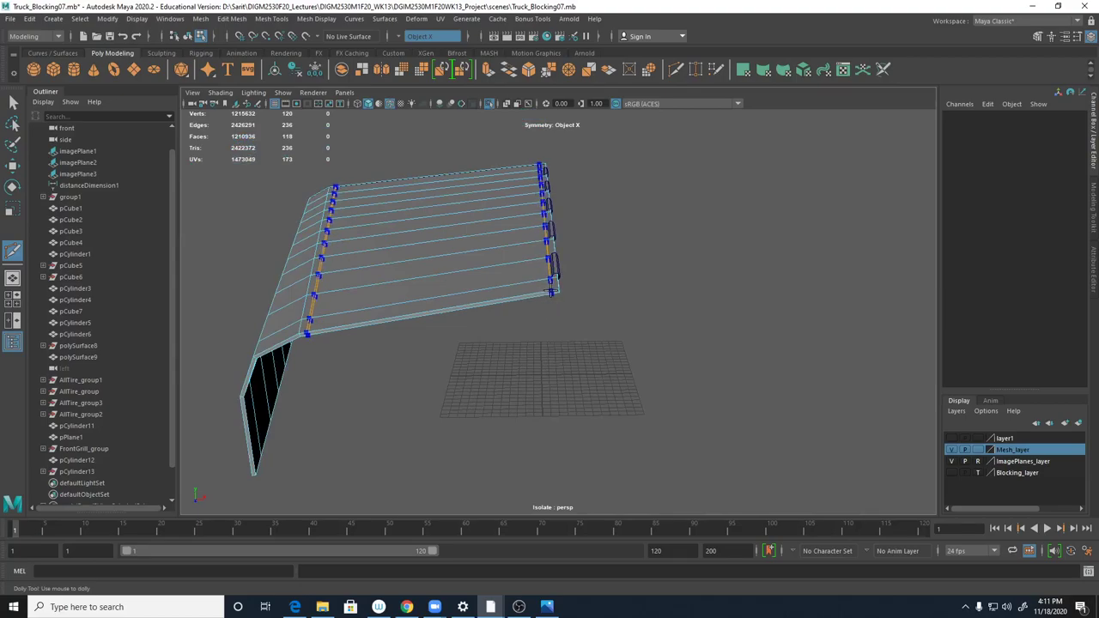
# - Set the modeling tools' symmetry to Off and reactivate Multi-Cut near the panel's hinge-side edge
pyautogui.doubleClick(12, 208)
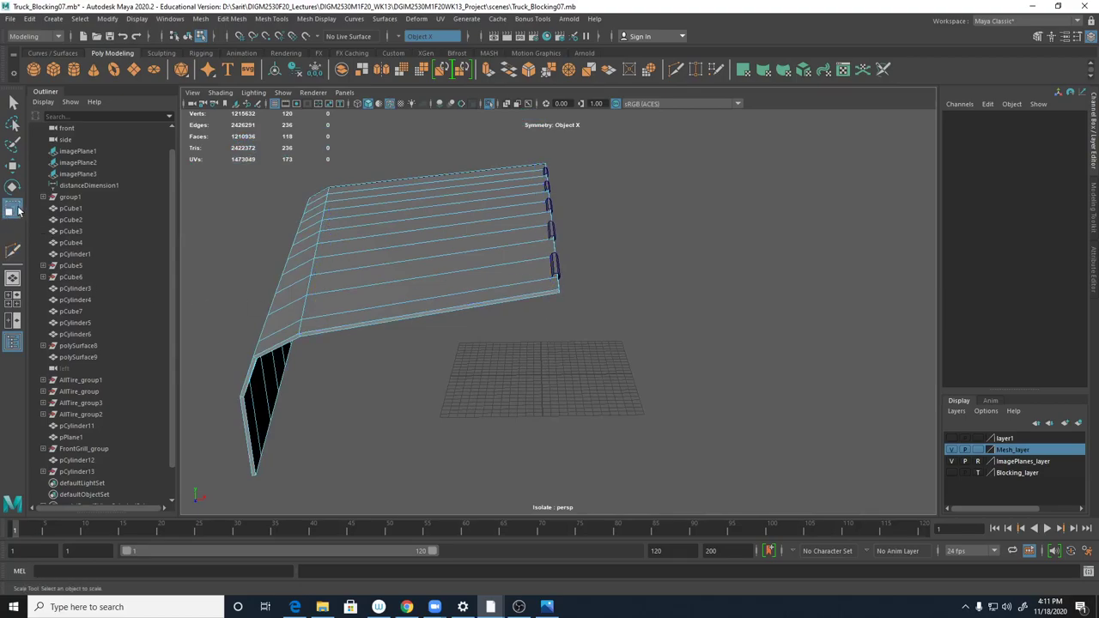
pyautogui.click(177, 494)
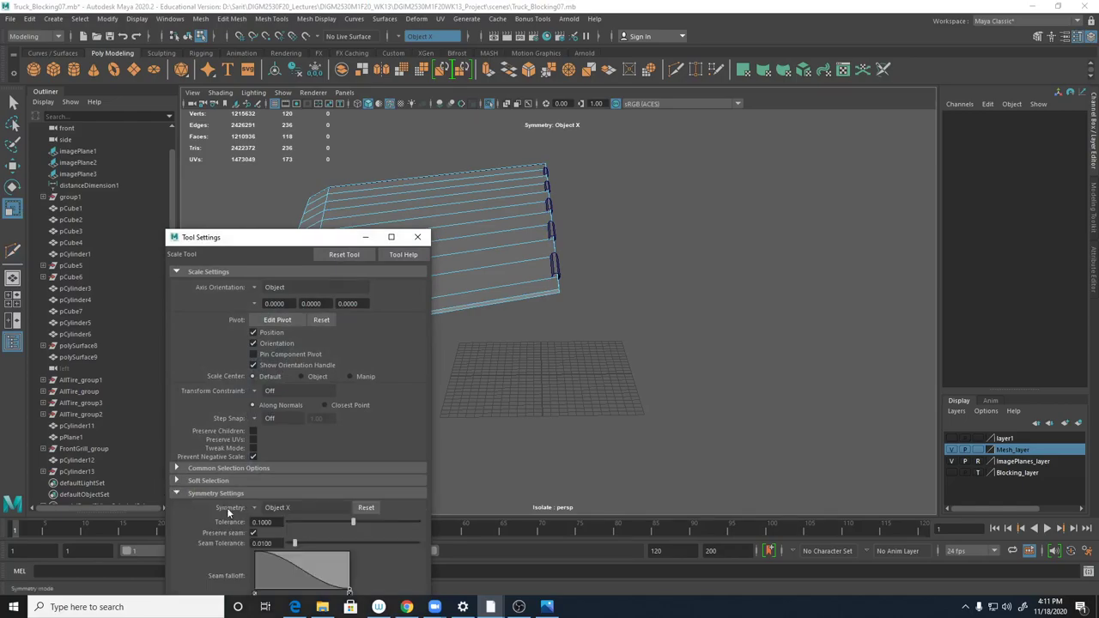
pyautogui.click(254, 507)
pyautogui.click(258, 513)
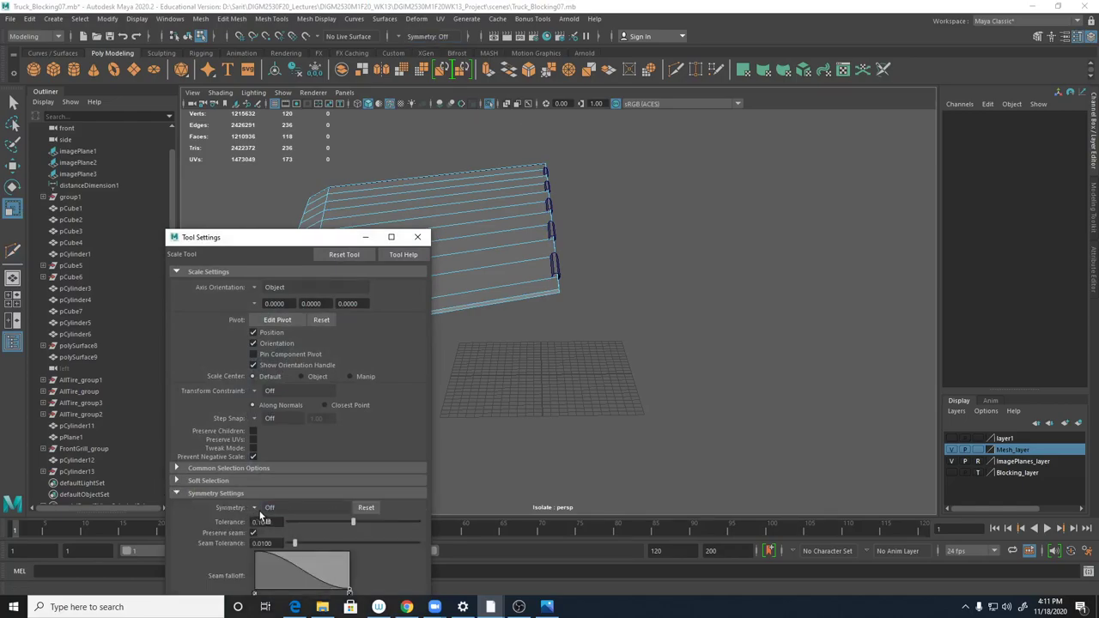
pyautogui.click(417, 237)
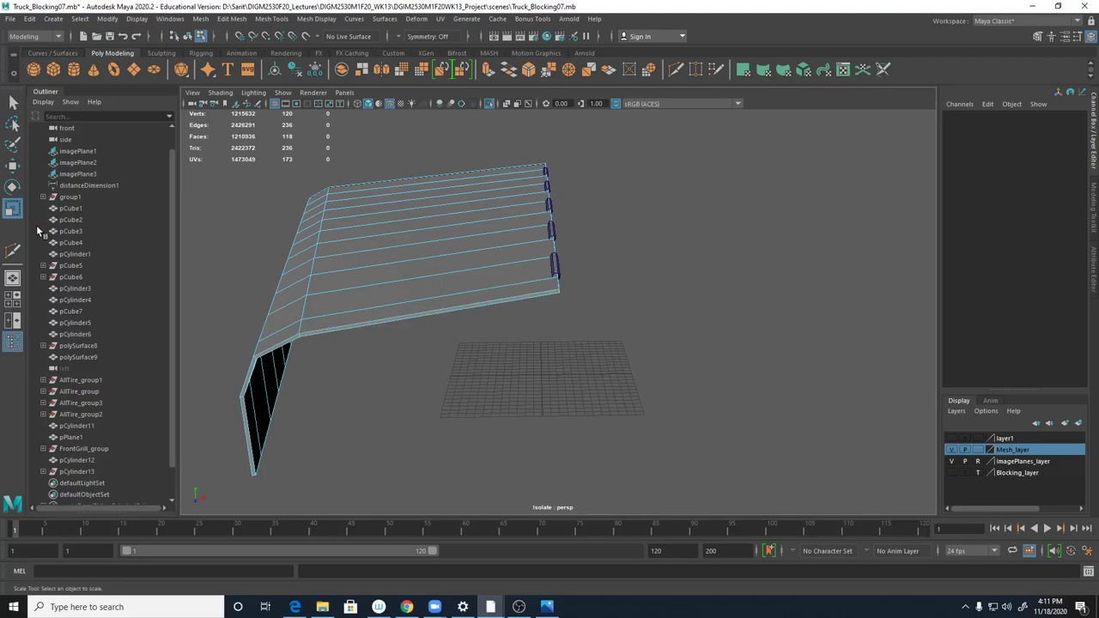
pyautogui.click(11, 254)
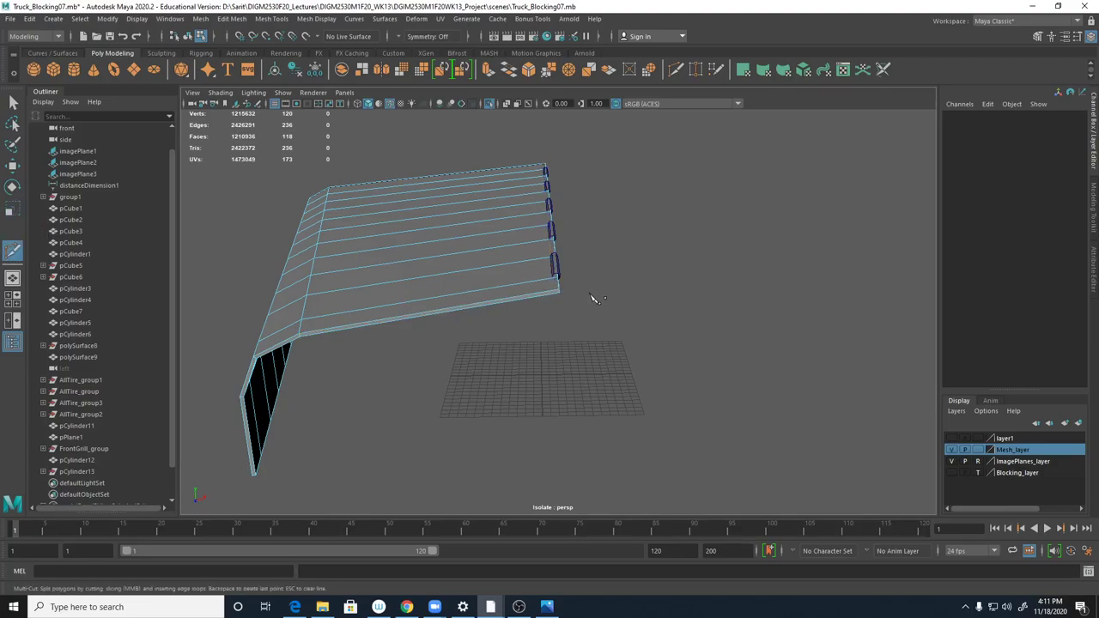
pyautogui.scroll(6, 593, 300)
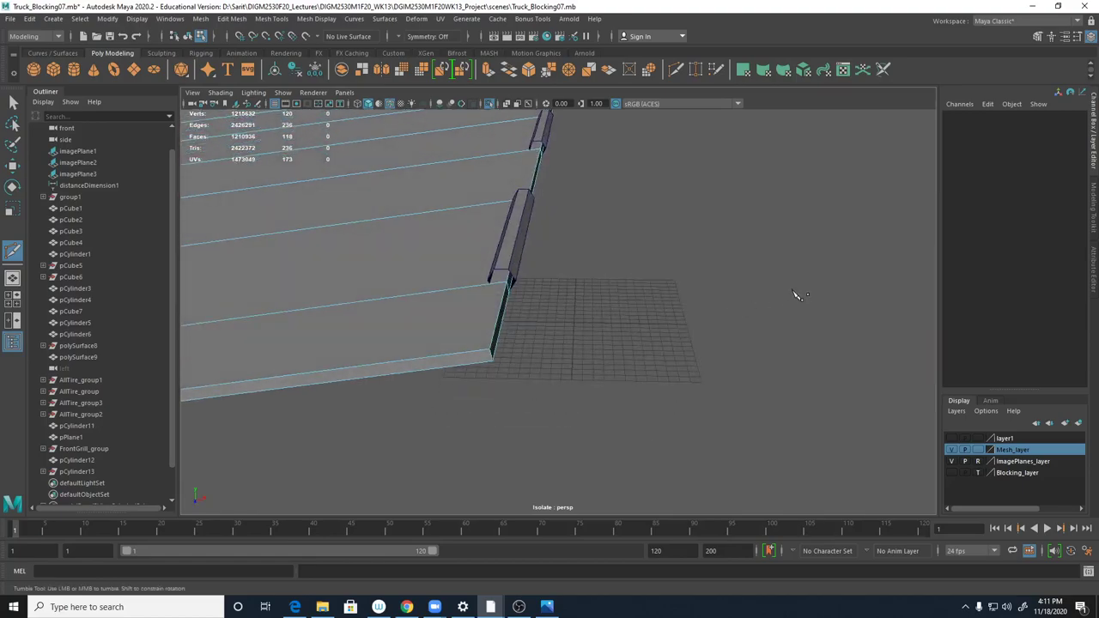
# - Select the whole strip of thin side faces along the visible hood panel's hinge-side edge
pyautogui.press('q')
pyautogui.keyDown('alt'); pyautogui.moveTo(572, 287); pyautogui.dragTo(455, 282); pyautogui.keyUp('alt')
pyautogui.moveTo(420, 245); pyautogui.dragTo(415, 261, button='right')
pyautogui.click(418, 252)
pyautogui.keyDown('shift'); pyautogui.doubleClick(443, 227); pyautogui.keyUp('shift')
pyautogui.click(405, 260)
pyautogui.scroll(-5, 379, 240)
pyautogui.keyDown('alt'); pyautogui.moveTo(378, 240); pyautogui.dragTo(803, 241); pyautogui.keyUp('alt')
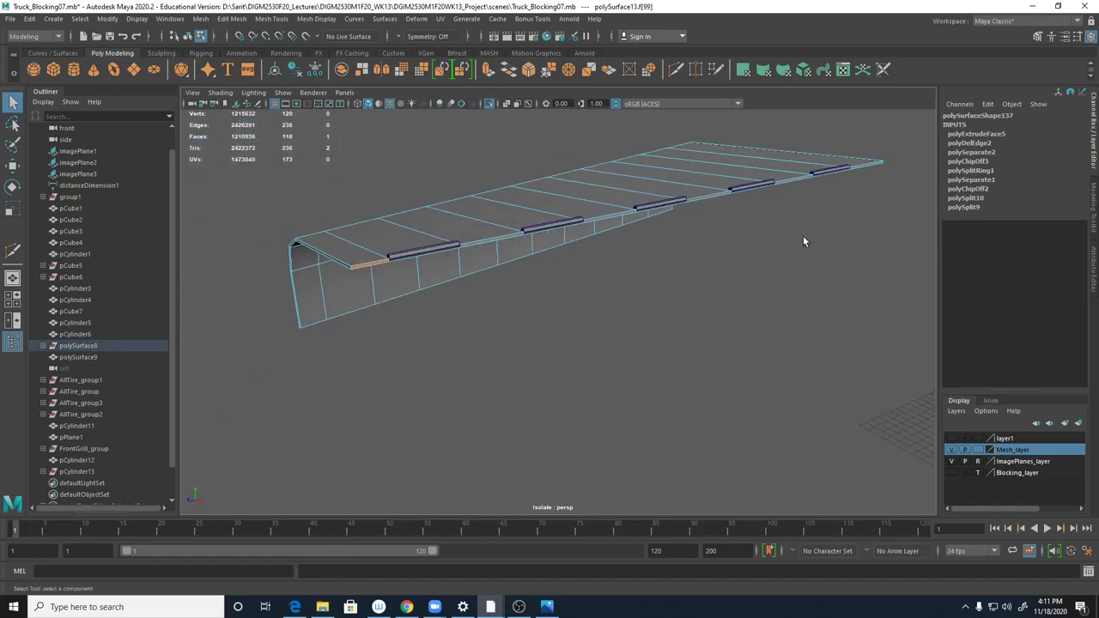
pyautogui.keyDown('shift'); pyautogui.doubleClick(874, 165); pyautogui.keyUp('shift')
pyautogui.keyDown('alt'); pyautogui.moveTo(871, 164); pyautogui.dragTo(768, 275); pyautogui.keyUp('alt')
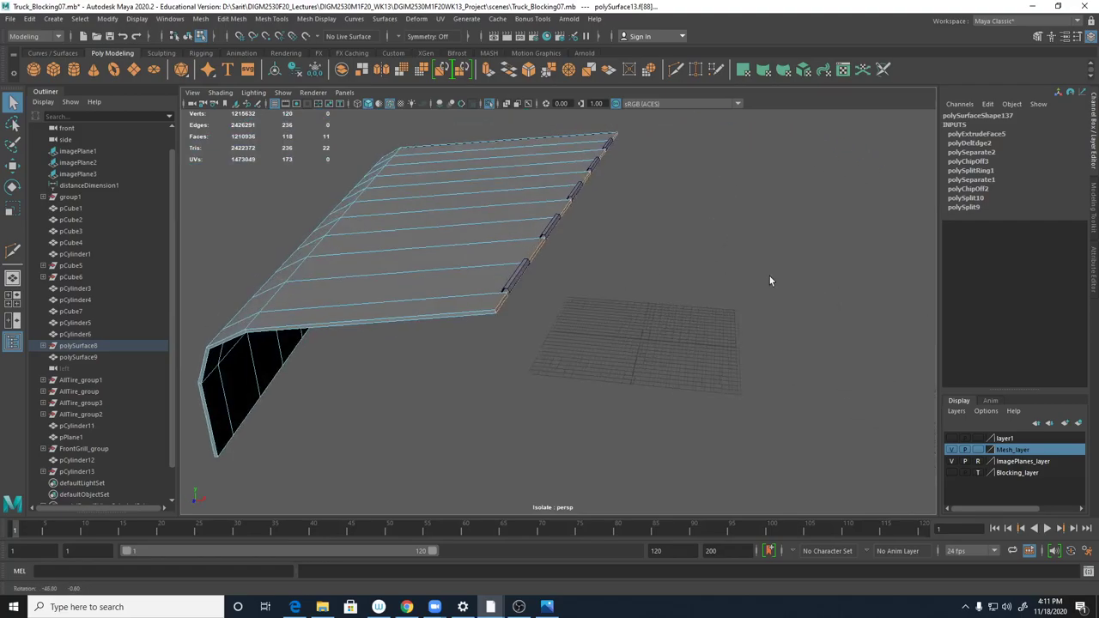
pyautogui.keyDown('alt'); pyautogui.moveTo(638, 320); pyautogui.dragTo(665, 320); pyautogui.keyUp('alt')
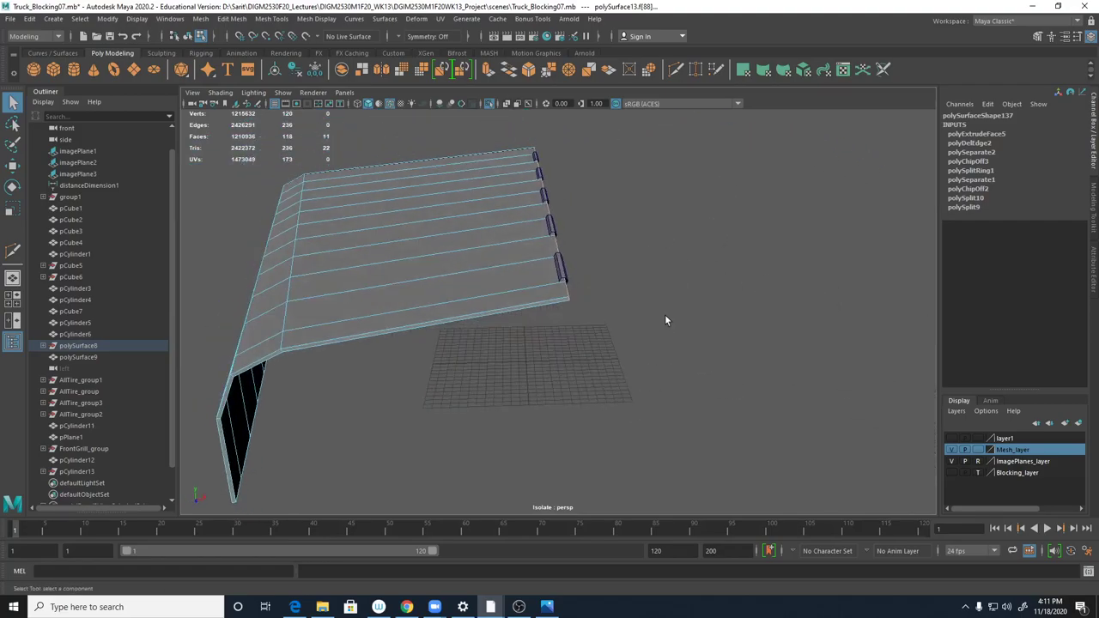
# - In the front view, orient the move axis of the selected faces to the hood panel's sloped front edge
pyautogui.press('w')
pyautogui.press('space')
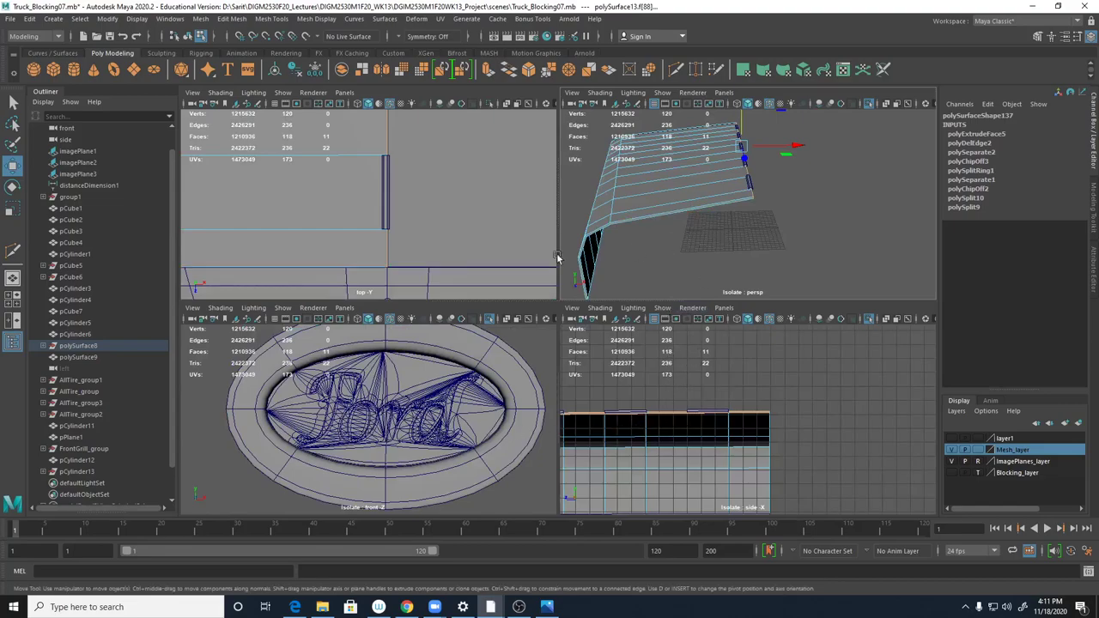
pyautogui.press('space')
pyautogui.scroll(5, 669, 292)
pyautogui.keyDown('alt'); pyautogui.moveTo(716, 320); pyautogui.dragTo(194, 174, button='right'); pyautogui.keyUp('alt')
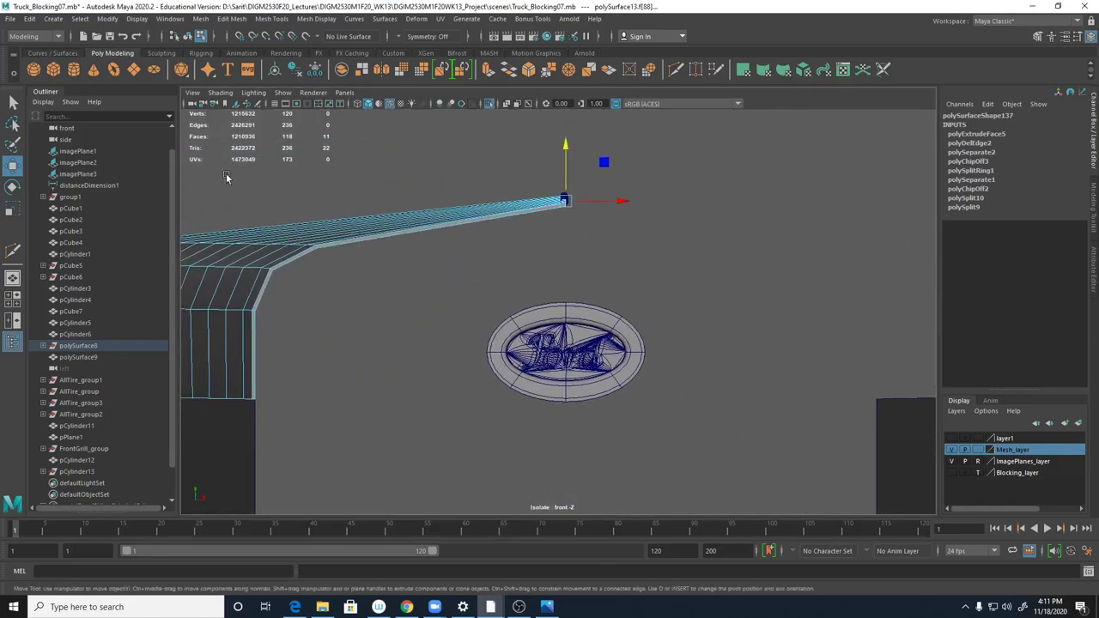
pyautogui.keyDown('alt'); pyautogui.moveTo(461, 241); pyautogui.dragTo(449, 299, button='middle'); pyautogui.keyUp('alt')
pyautogui.keyDown('alt'); pyautogui.moveTo(450, 299); pyautogui.dragTo(932, 344, button='right'); pyautogui.keyUp('alt')
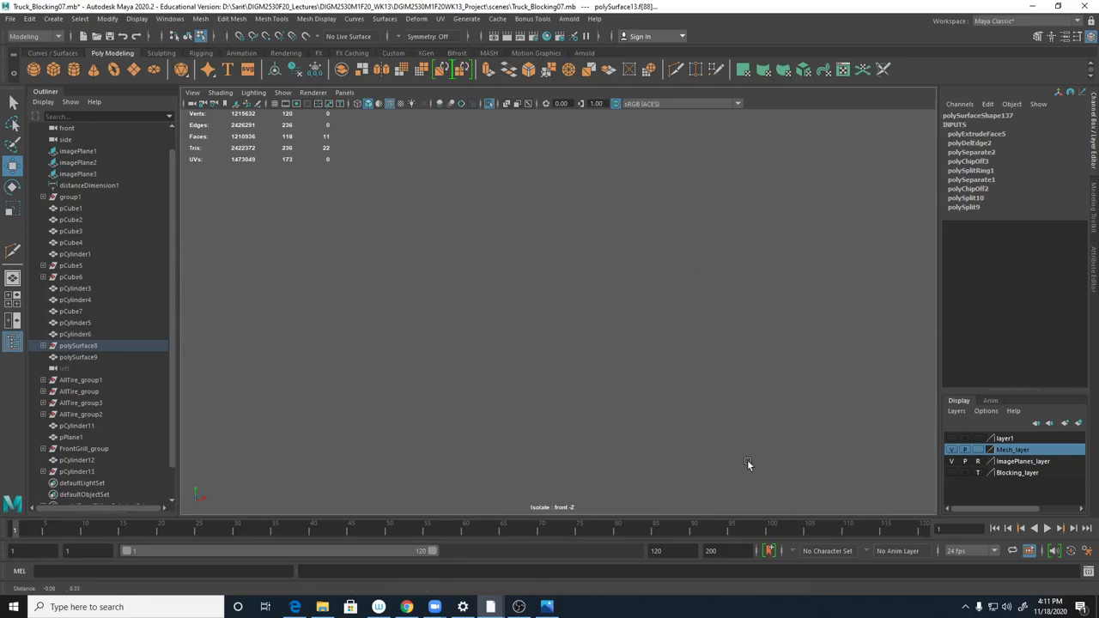
pyautogui.scroll(-4, 457, 221)
pyautogui.keyDown('alt'); pyautogui.moveTo(457, 220); pyautogui.dragTo(576, 240, button='right'); pyautogui.keyUp('alt')
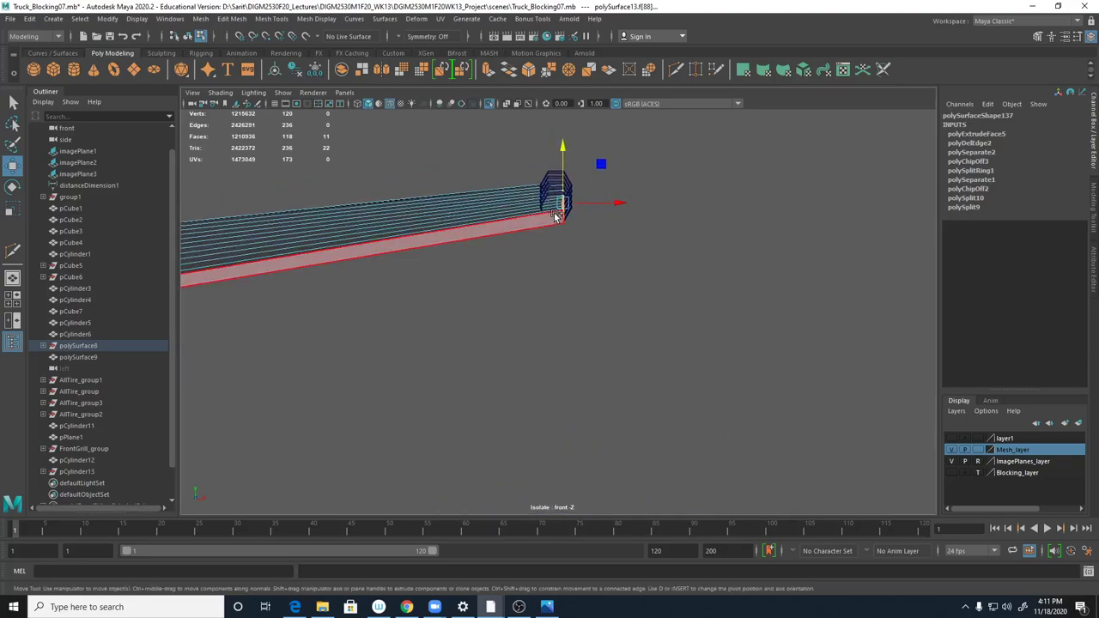
pyautogui.keyDown('shift'); pyautogui.rightClick(556, 216); pyautogui.keyUp('shift')
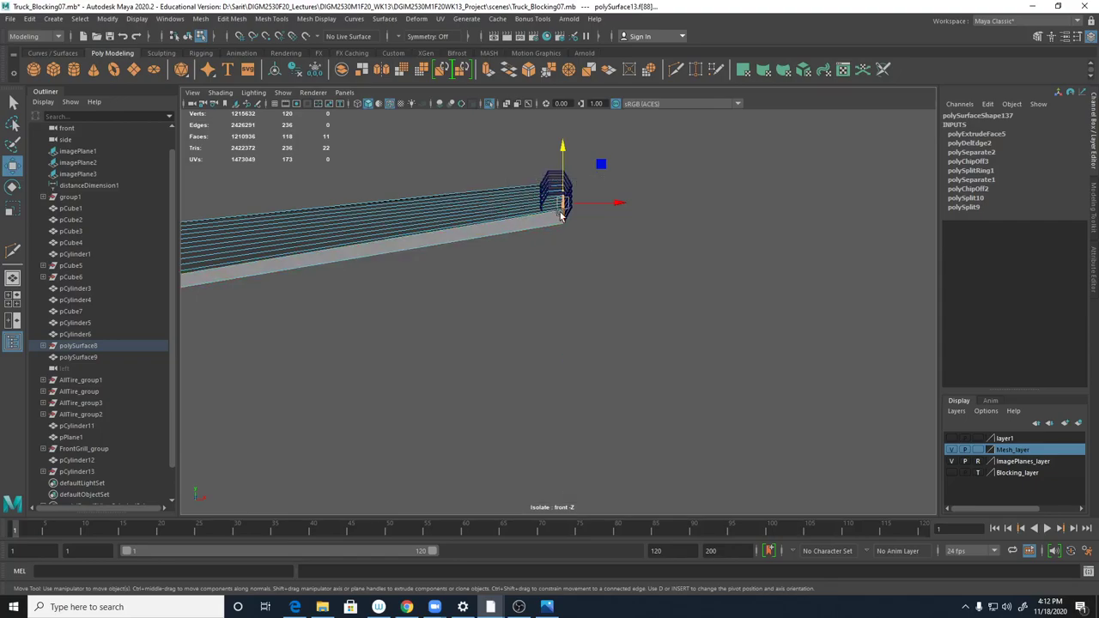
pyautogui.keyDown('ctrl'); pyautogui.keyDown('shift'); pyautogui.rightClick(561, 215); pyautogui.keyUp('shift'); pyautogui.keyUp('ctrl')
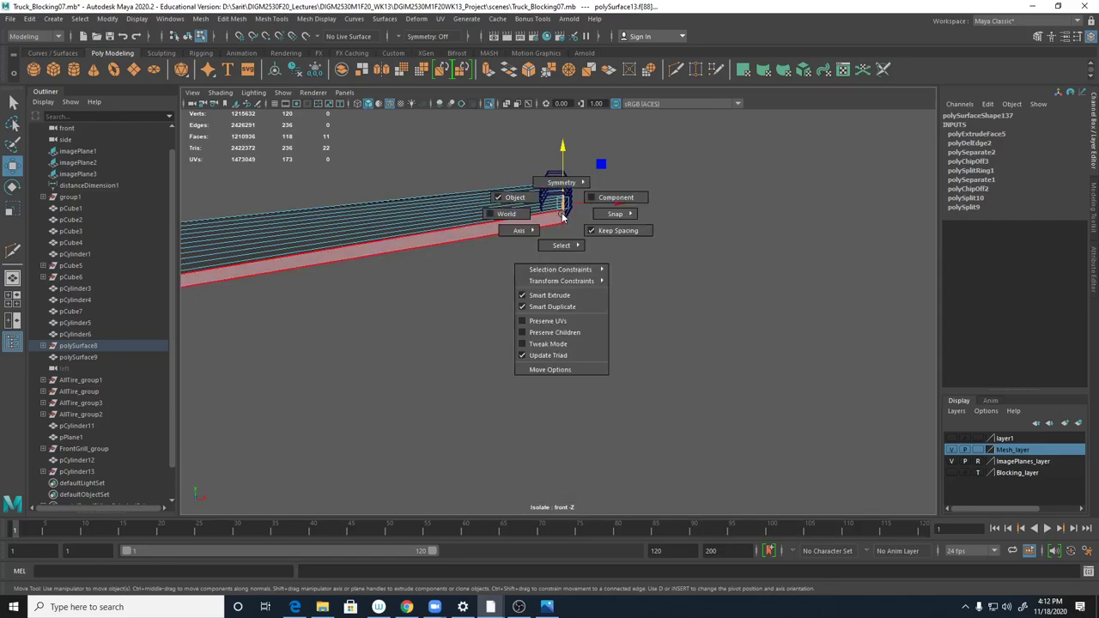
pyautogui.keyDown('ctrl'); pyautogui.keyDown('shift'); pyautogui.moveTo(562, 213); pyautogui.dragTo(484, 248, button='right'); pyautogui.keyUp('shift'); pyautogui.keyUp('ctrl')
pyautogui.moveTo(484, 251); pyautogui.dragTo(488, 283)
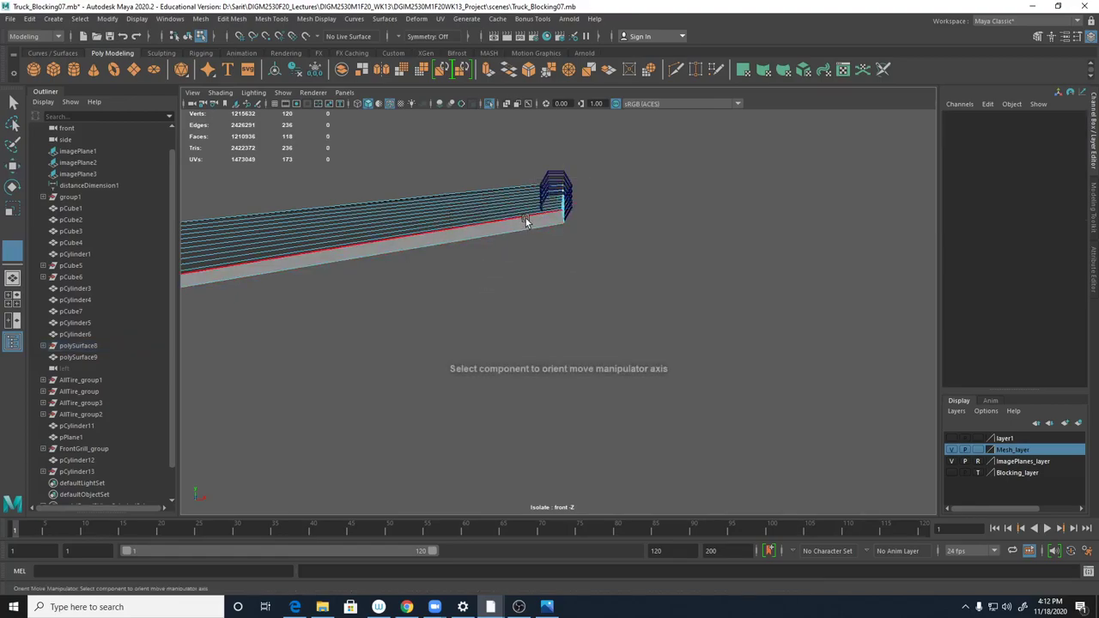
pyautogui.click(527, 221)
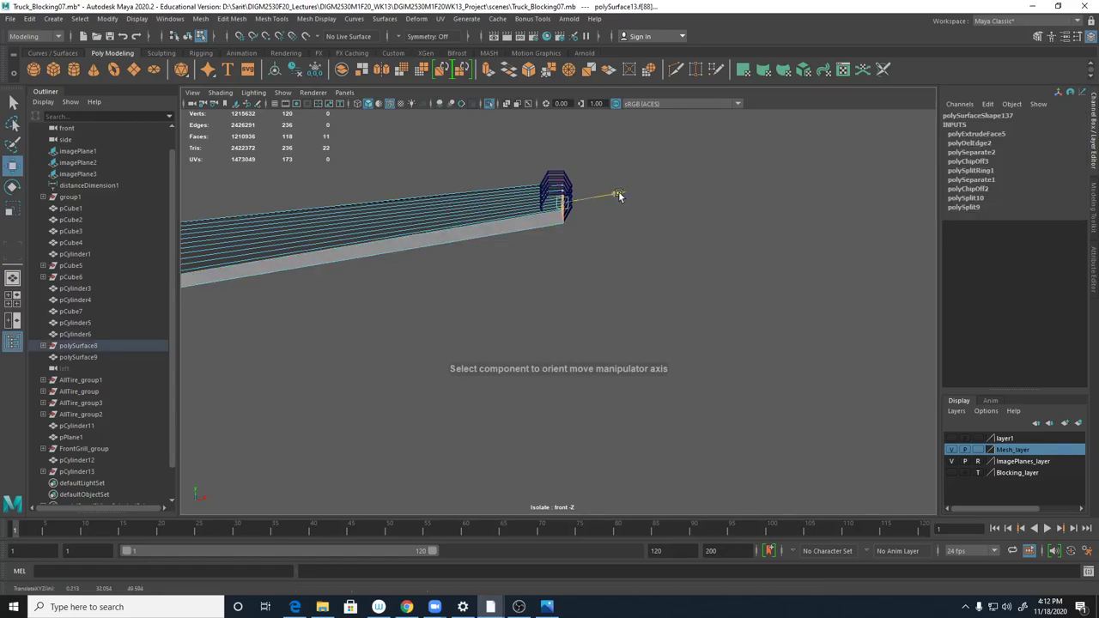
# - Move the selected faces slightly inward along the panel's slope to leave a small gap beside the hinge segments
pyautogui.moveTo(615, 197); pyautogui.dragTo(601, 197)
pyautogui.press('space')
pyautogui.press('space')
pyautogui.keyDown('alt'); pyautogui.moveTo(662, 233); pyautogui.dragTo(622, 266); pyautogui.keyUp('alt')
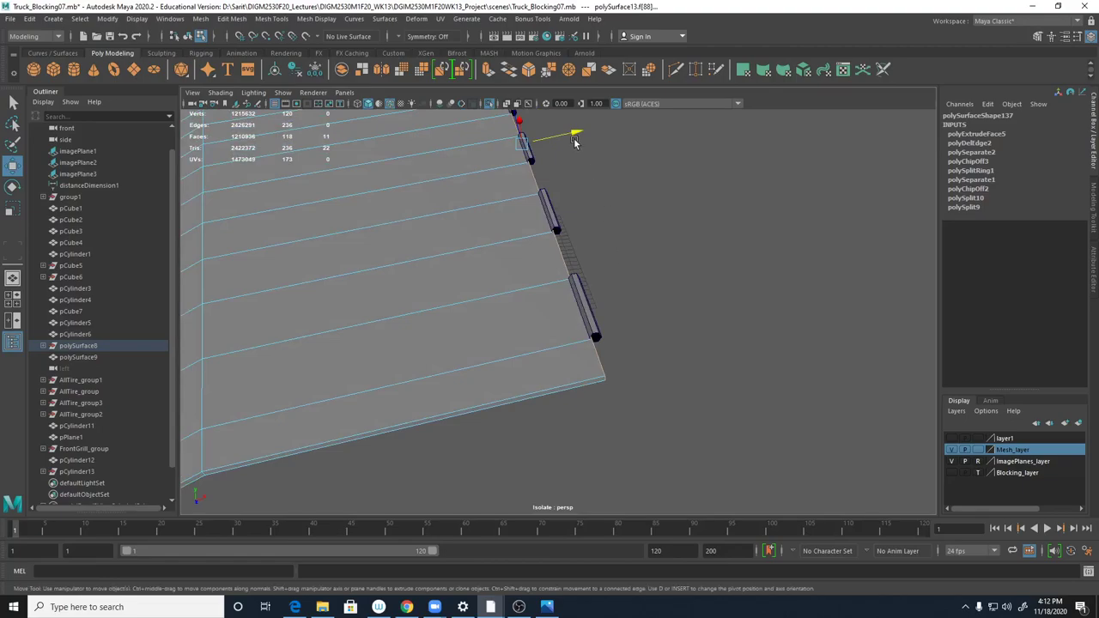
pyautogui.moveTo(576, 136); pyautogui.dragTo(576, 138)
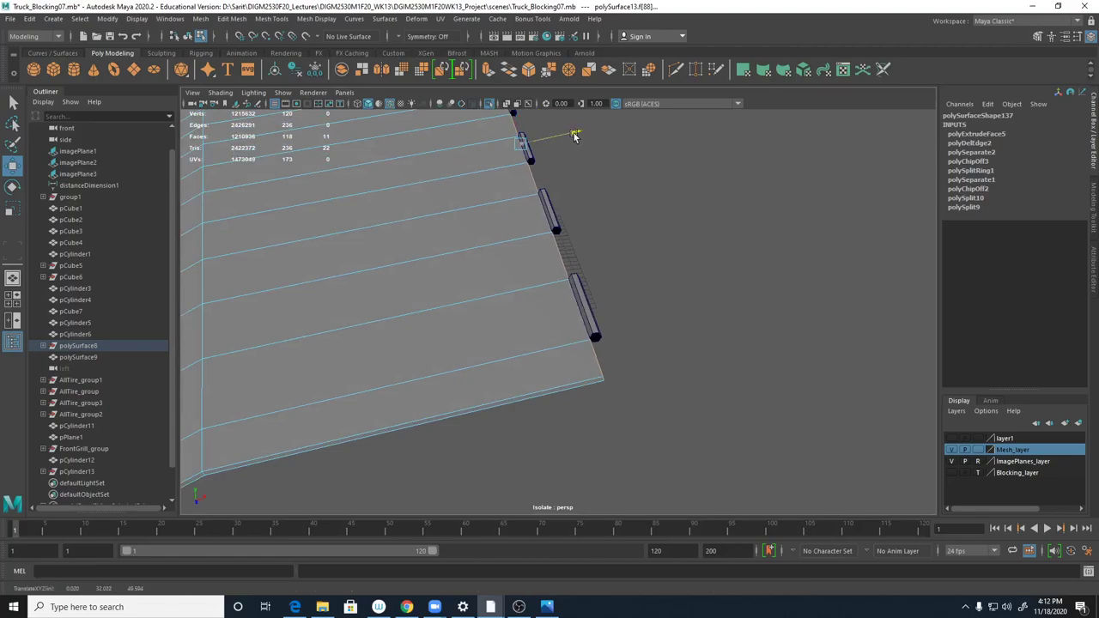
pyautogui.keyDown('alt'); pyautogui.moveTo(607, 188); pyautogui.dragTo(653, 232); pyautogui.keyUp('alt')
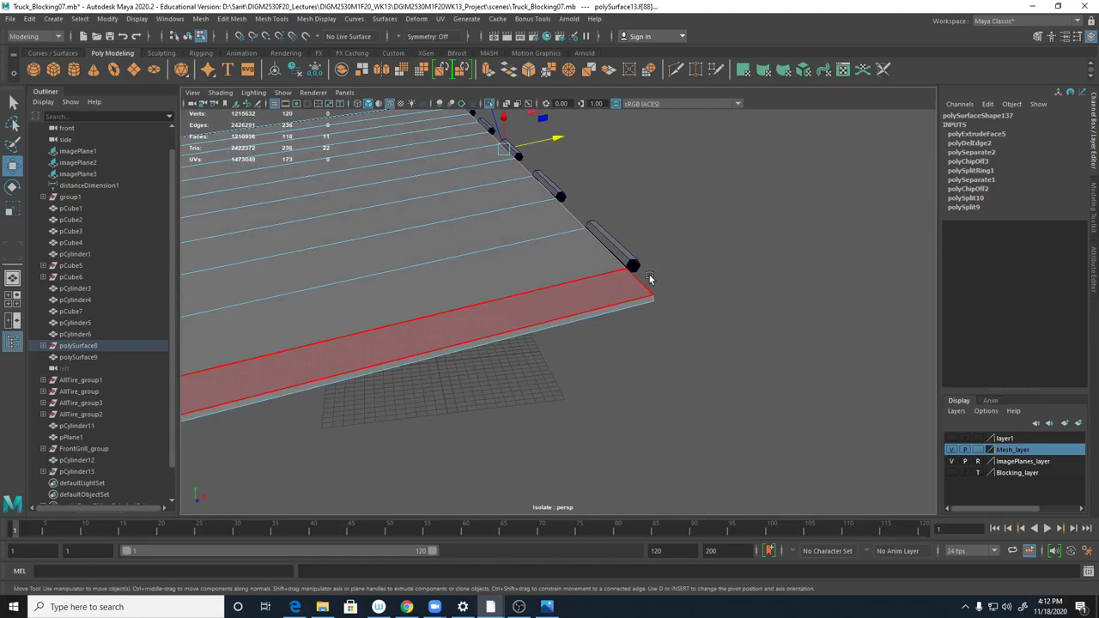
pyautogui.keyDown('alt'); pyautogui.moveTo(691, 317); pyautogui.dragTo(651, 329); pyautogui.keyUp('alt')
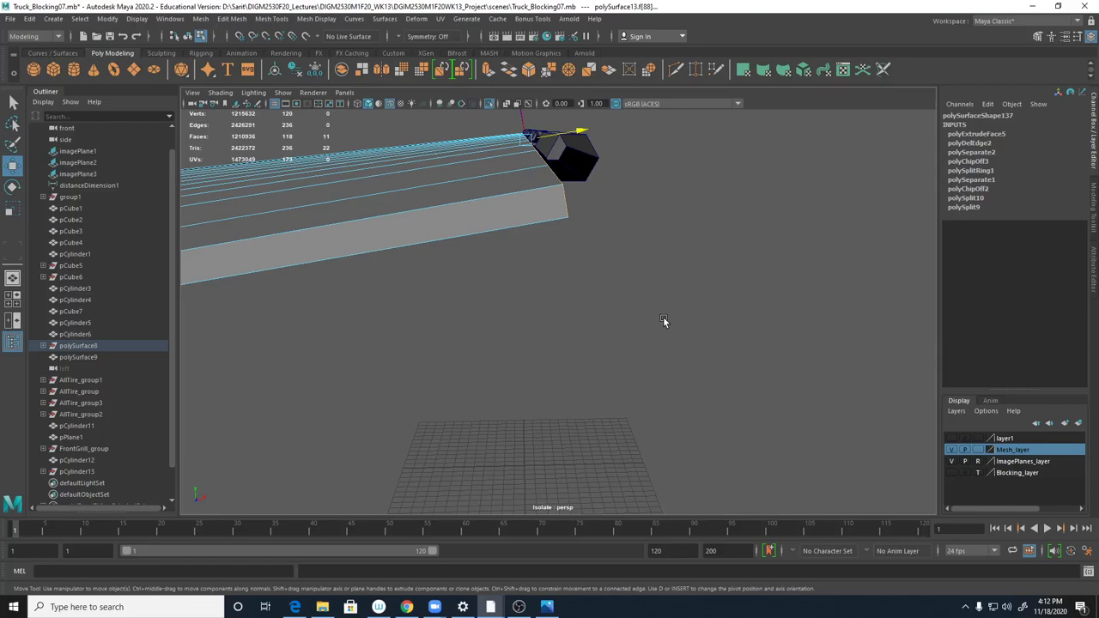
pyautogui.moveTo(626, 300)
pyautogui.keyDown('alt'); pyautogui.mouseDown()
pyautogui.moveTo(616, 280)
pyautogui.moveTo(658, 272)
pyautogui.moveTo(656, 296)
pyautogui.moveTo(639, 303)
pyautogui.mouseUp(); pyautogui.keyUp('alt')
# - Select the visible hood panel with all its hinge segments as objects and combine them into one mesh
pyautogui.click(648, 294)
pyautogui.moveTo(542, 214); pyautogui.dragTo(601, 197, button='right')
pyautogui.keyDown('alt'); pyautogui.moveTo(661, 278); pyautogui.dragTo(635, 330); pyautogui.keyUp('alt')
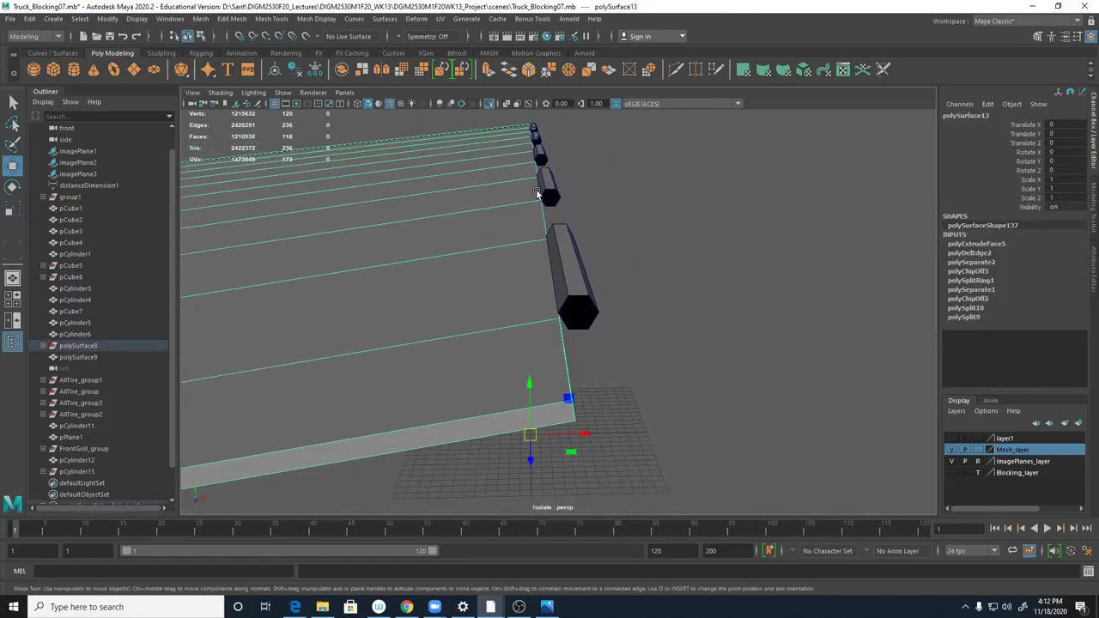
pyautogui.scroll(-3, 549, 200)
pyautogui.moveTo(493, 147); pyautogui.dragTo(660, 372)
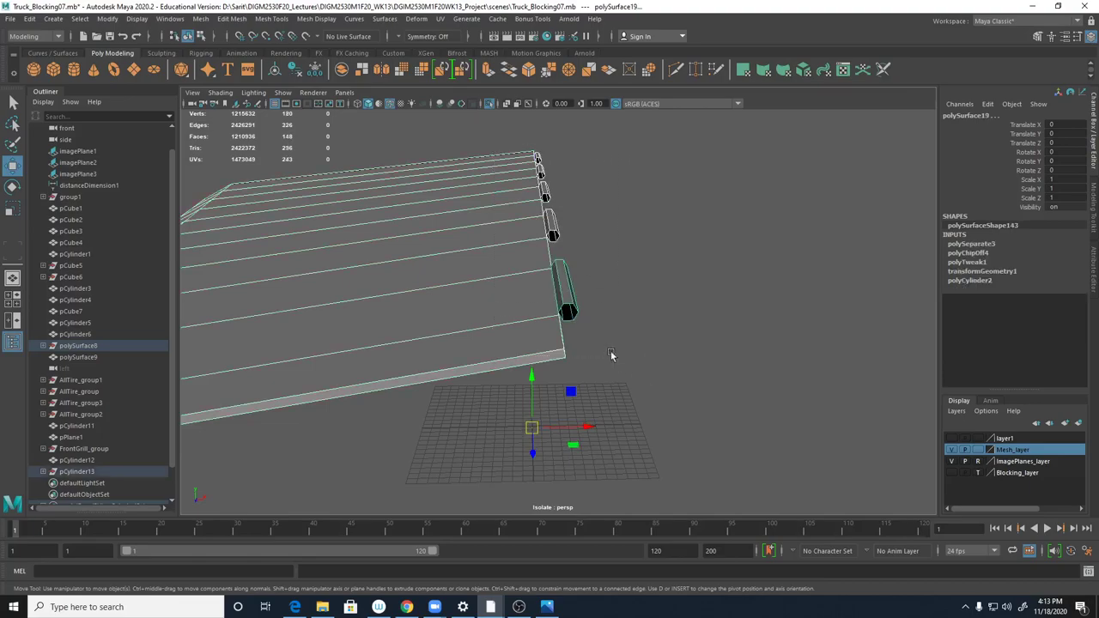
pyautogui.keyDown('shift'); pyautogui.moveTo(531, 293); pyautogui.dragTo(516, 532, button='right'); pyautogui.keyUp('shift')
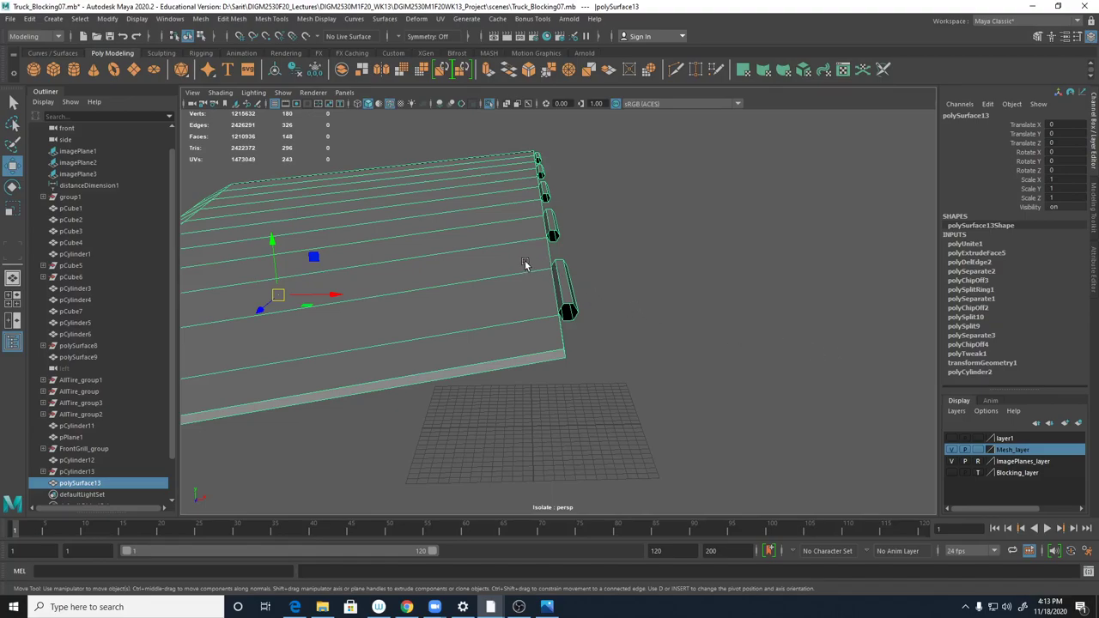
# - Delete the combined mesh's construction history and save the scene, accepting the Student Version notice
pyautogui.hotkey('alt', 'shift', 'd')
pyautogui.hotkey('ctrl', 's')
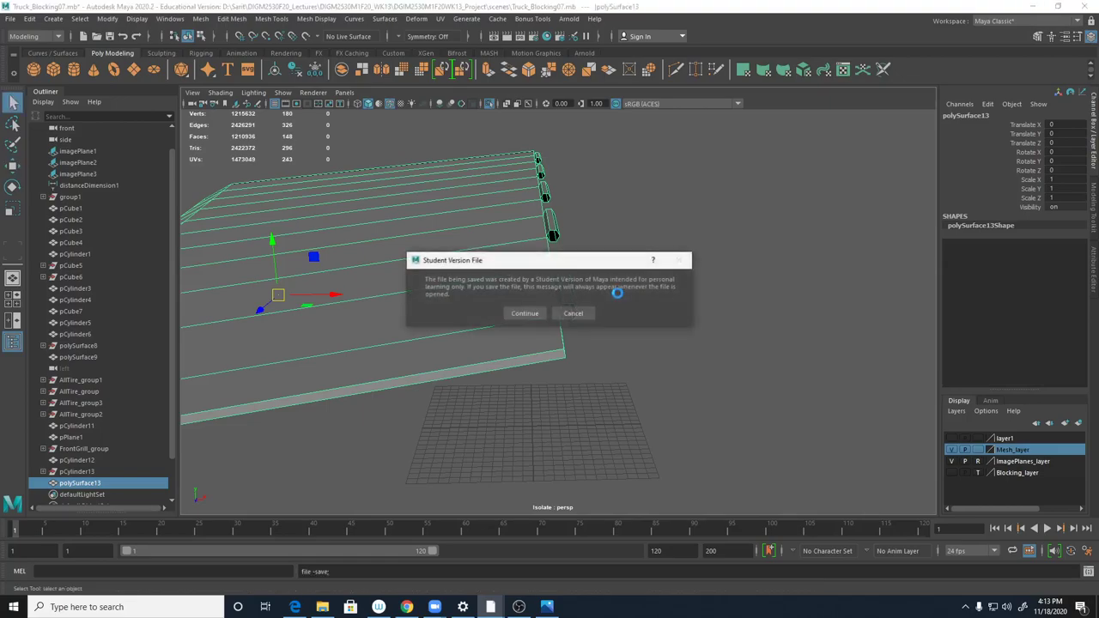
pyautogui.click(524, 314)
# - Try to bridge the frontmost hinge segment's inner face to the facing side face of the hood panel
pyautogui.keyDown('alt'); pyautogui.moveTo(540, 339); pyautogui.dragTo(824, 357, button='right'); pyautogui.keyUp('alt')
pyautogui.keyDown('alt'); pyautogui.moveTo(825, 356); pyautogui.dragTo(662, 336); pyautogui.keyUp('alt')
pyautogui.scroll(1, 663, 335)
pyautogui.scroll(-1, 663, 335)
pyautogui.keyDown('alt'); pyautogui.moveTo(662, 335); pyautogui.dragTo(653, 333, button='right'); pyautogui.keyUp('alt')
pyautogui.scroll(-6, 652, 332)
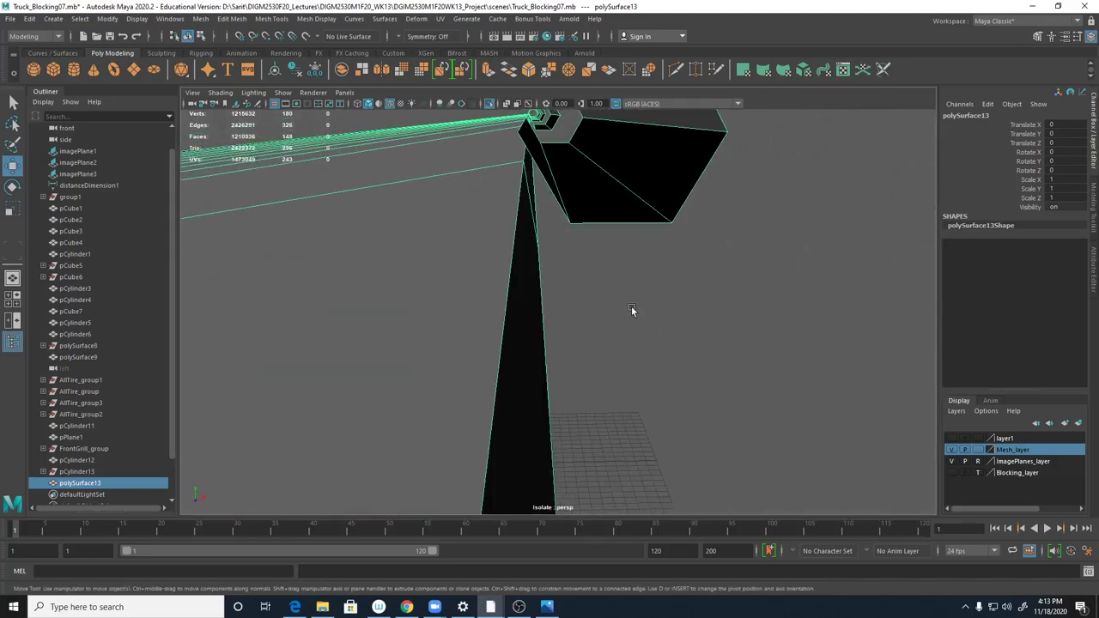
pyautogui.moveTo(545, 158); pyautogui.dragTo(544, 189, button='right')
pyautogui.click(543, 163)
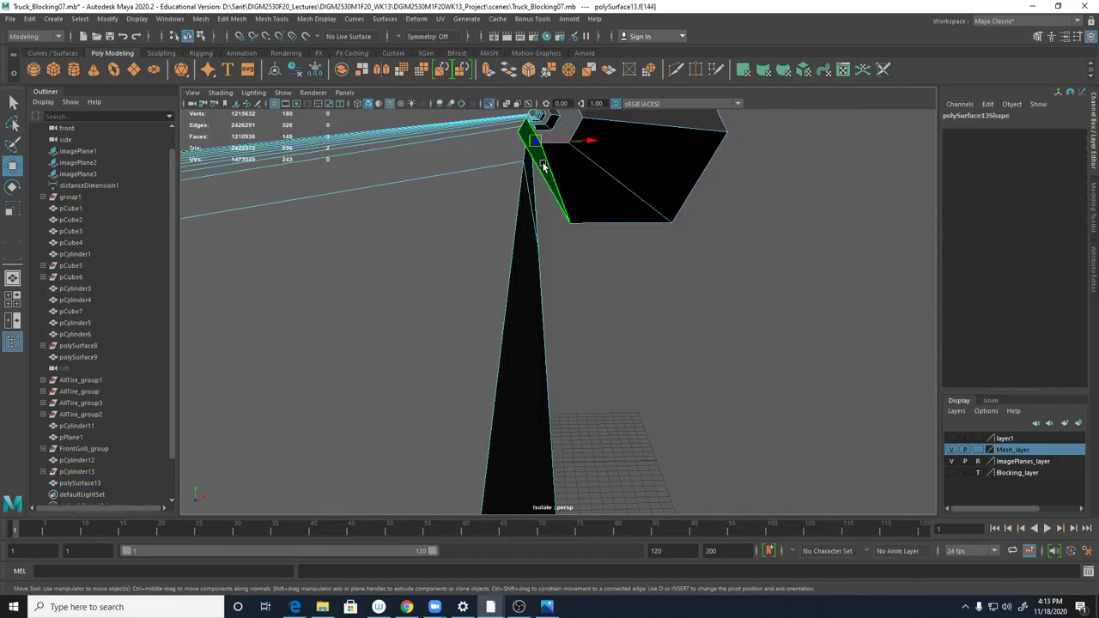
pyautogui.keyDown('shift'); pyautogui.click(533, 184); pyautogui.keyUp('shift')
pyautogui.moveTo(603, 264)
pyautogui.keyDown('alt'); pyautogui.mouseDown()
pyautogui.moveTo(588, 260)
pyautogui.moveTo(609, 268)
pyautogui.mouseUp(); pyautogui.keyUp('alt')
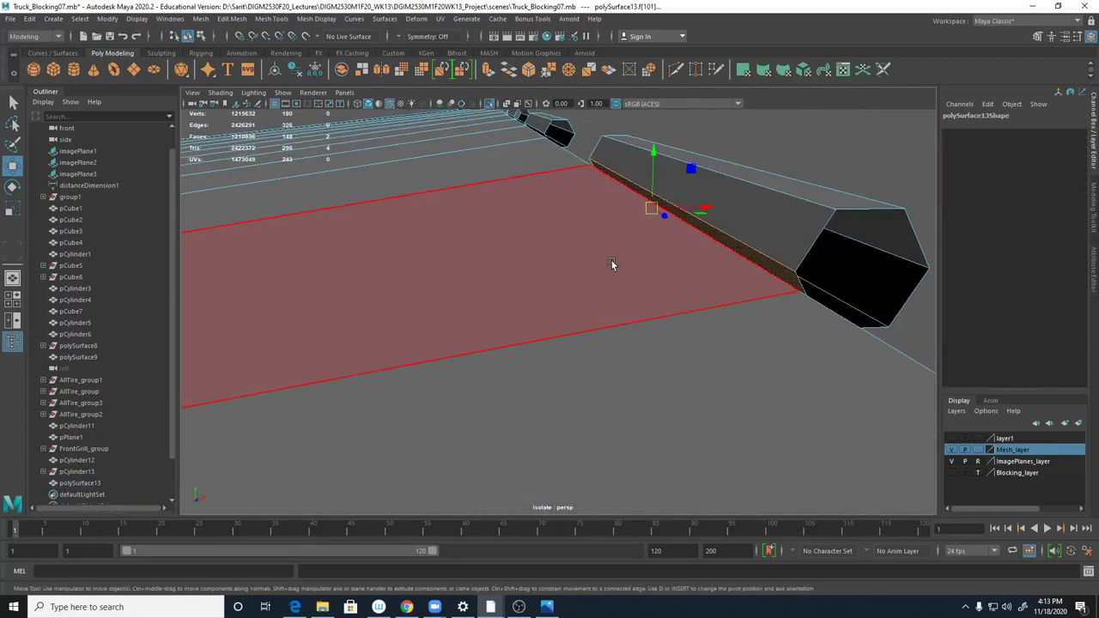
pyautogui.keyDown('alt'); pyautogui.moveTo(819, 311); pyautogui.dragTo(731, 287, button='right'); pyautogui.keyUp('alt')
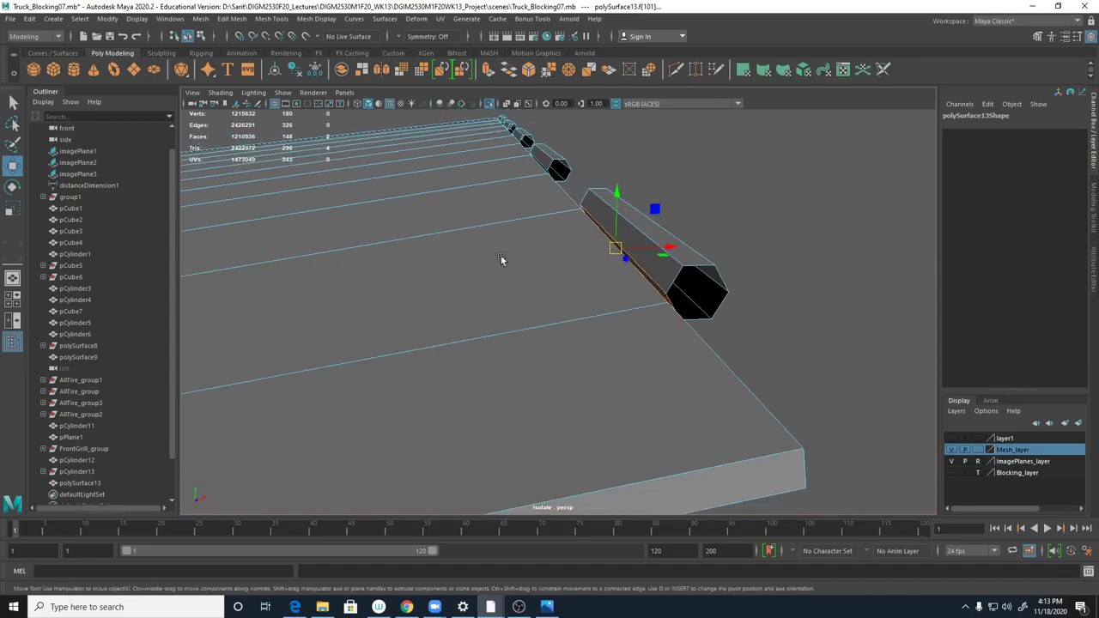
pyautogui.keyDown('shift'); pyautogui.rightClick(657, 293); pyautogui.keyUp('shift')
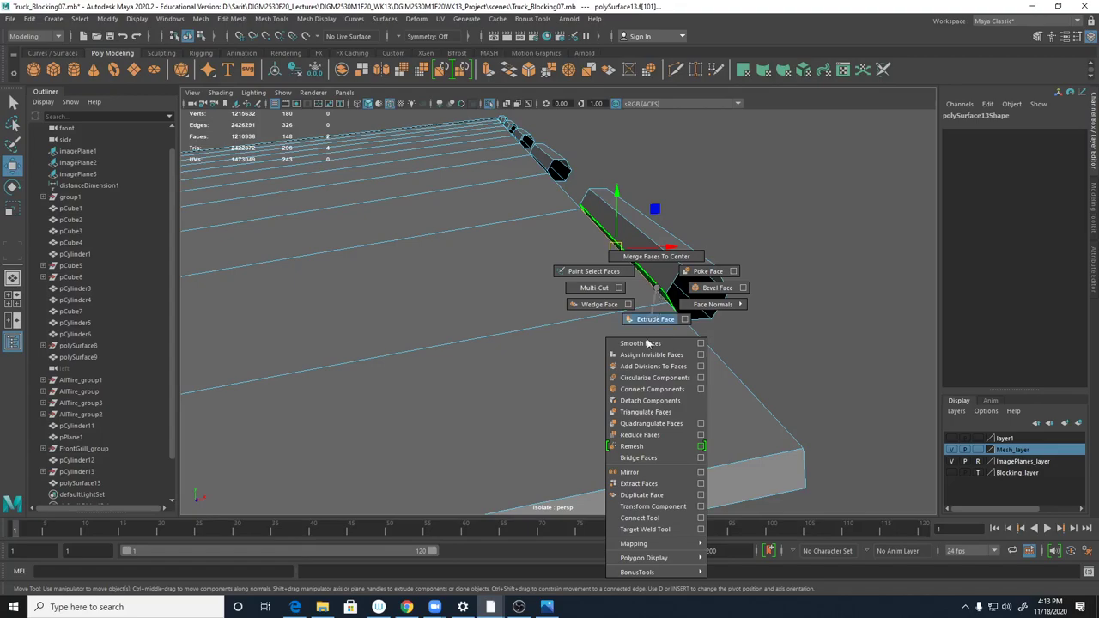
pyautogui.click(640, 458)
pyautogui.keyDown('alt'); pyautogui.moveTo(761, 306); pyautogui.dragTo(754, 304); pyautogui.keyUp('alt')
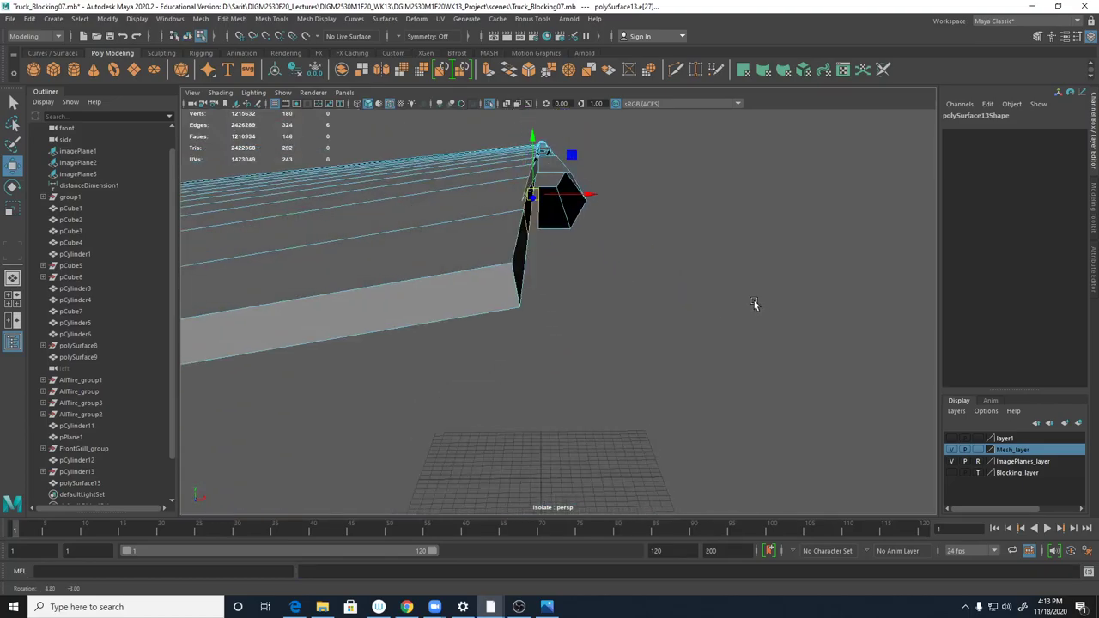
# - Undo the face bridge between the frontmost hinge segment and the hood panel
pyautogui.hotkey('ctrl', 'z')
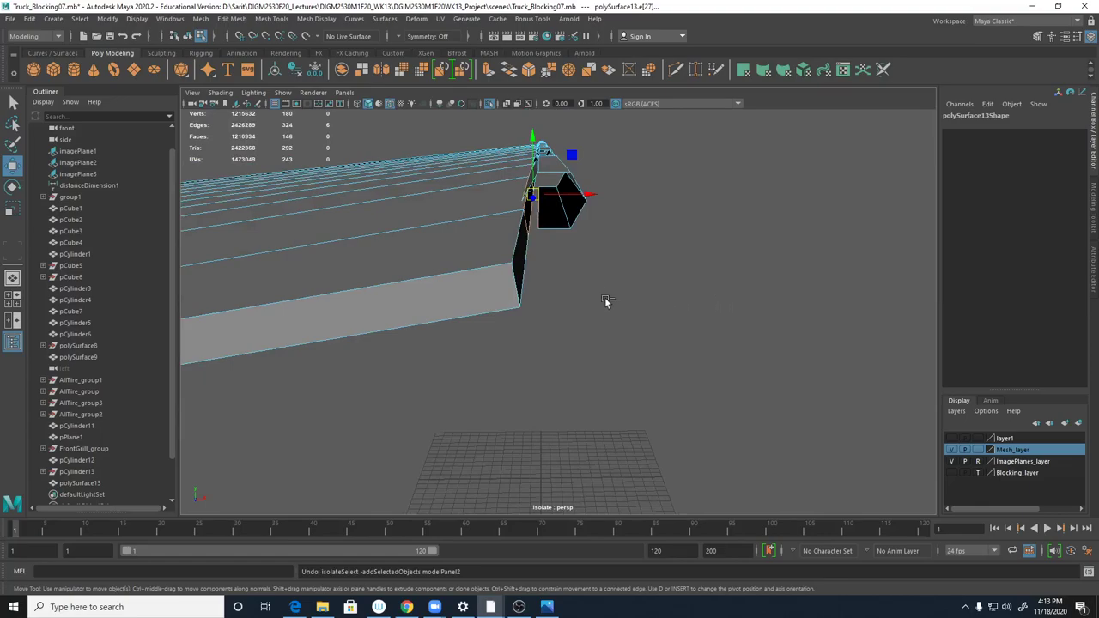
pyautogui.hotkey('ctrl', 'z')
pyautogui.hotkey('ctrl', 'z')
pyautogui.keyDown('alt'); pyautogui.moveTo(611, 304); pyautogui.dragTo(627, 304); pyautogui.keyUp('alt')
# - Close the open ends of the hinge segments by filling their border holes
pyautogui.moveTo(851, 395); pyautogui.dragTo(848, 334, button='right')
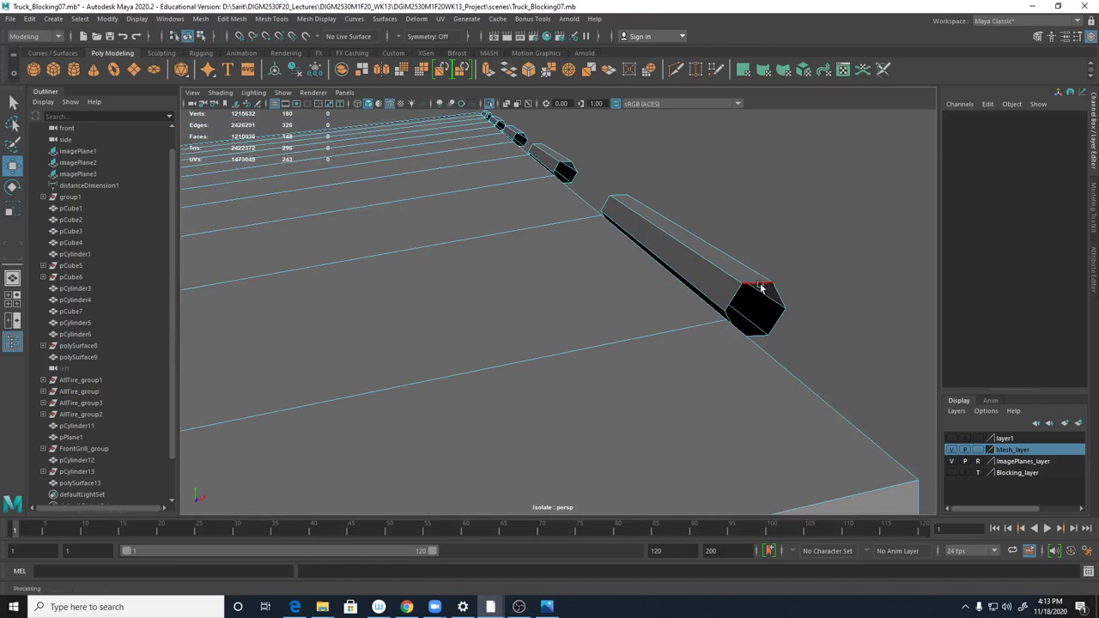
pyautogui.keyDown('alt'); pyautogui.moveTo(790, 338); pyautogui.dragTo(599, 300); pyautogui.keyUp('alt')
pyautogui.moveTo(556, 276); pyautogui.dragTo(606, 250, button='right')
pyautogui.keyDown('alt'); pyautogui.moveTo(587, 333); pyautogui.dragTo(575, 283); pyautogui.keyUp('alt')
pyautogui.scroll(4, 580, 249)
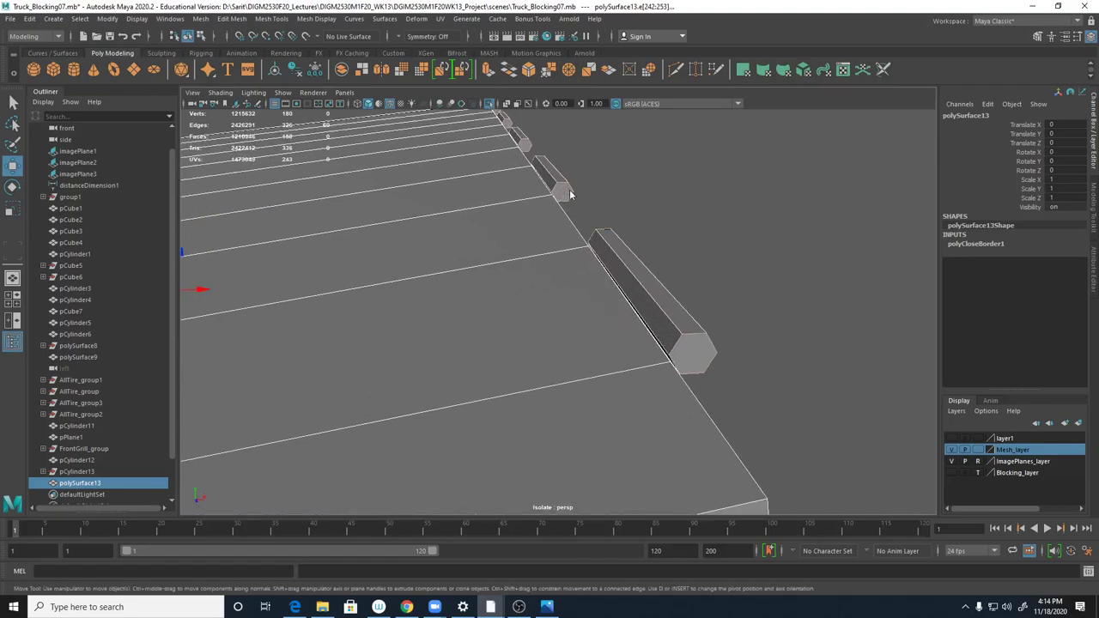
# - Use Multi-Cut to cut an edge from upper to lower corner across the front caps of the two frontmost hinge segments
pyautogui.keyDown('shift'); pyautogui.moveTo(570, 189); pyautogui.dragTo(545, 190, button='right'); pyautogui.keyUp('shift')
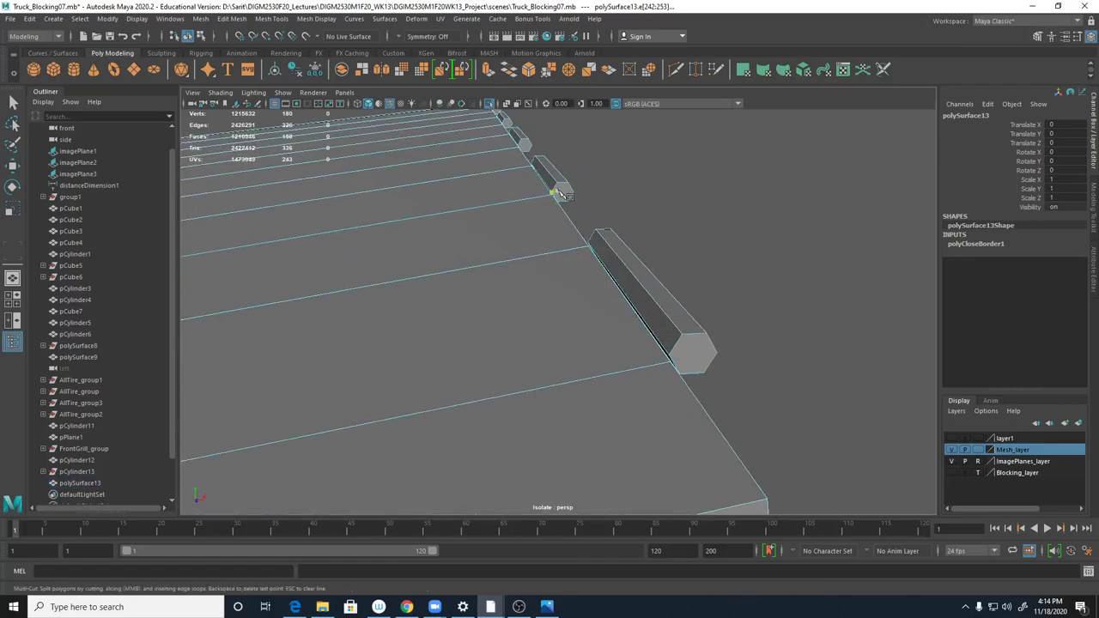
pyautogui.click(556, 183)
pyautogui.click(567, 201)
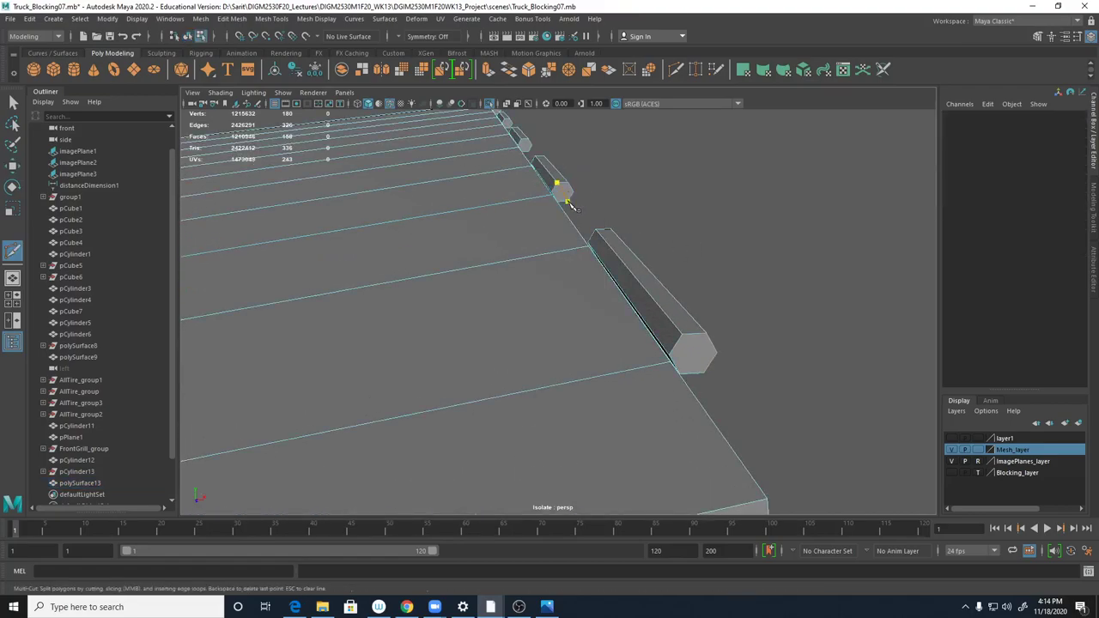
pyautogui.rightClick(698, 349)
pyautogui.click(682, 334)
pyautogui.rightClick(702, 359)
# - Continue using Multi-Cut to add upper-to-lower corner edges across the near-end caps of the hinge segments farther along the hood edge
pyautogui.keyDown('alt'); pyautogui.moveTo(694, 262); pyautogui.dragTo(530, 295); pyautogui.keyUp('alt')
pyautogui.keyDown('alt'); pyautogui.moveTo(648, 289); pyautogui.dragTo(475, 239, button='middle'); pyautogui.keyUp('alt')
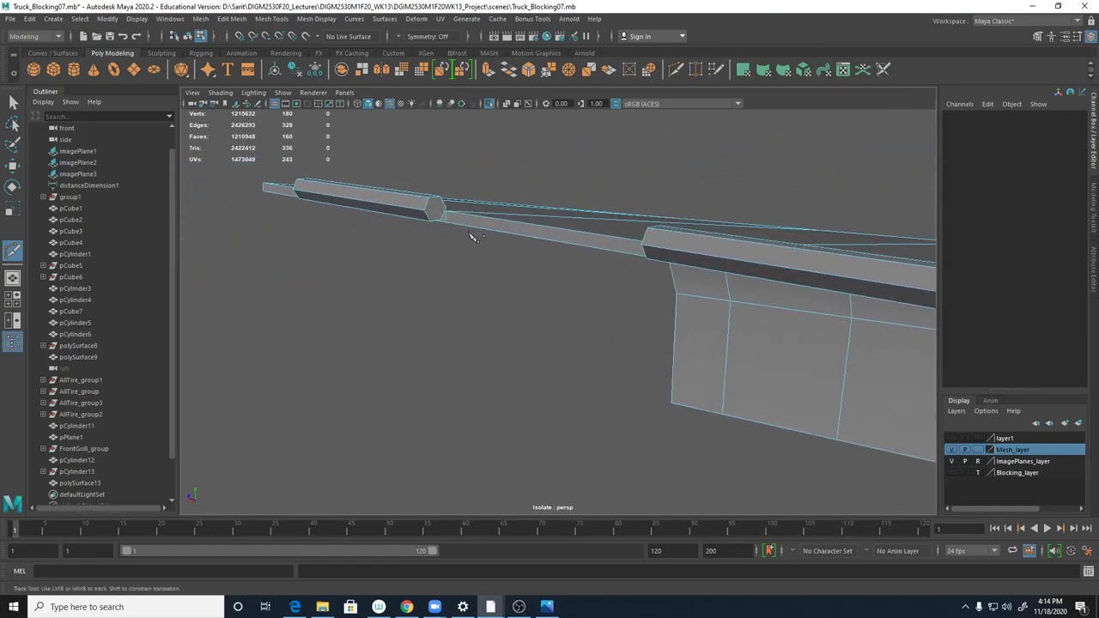
pyautogui.keyDown('alt'); pyautogui.moveTo(444, 220); pyautogui.dragTo(591, 249); pyautogui.keyUp('alt')
pyautogui.keyDown('alt'); pyautogui.moveTo(557, 330); pyautogui.dragTo(410, 330); pyautogui.keyUp('alt')
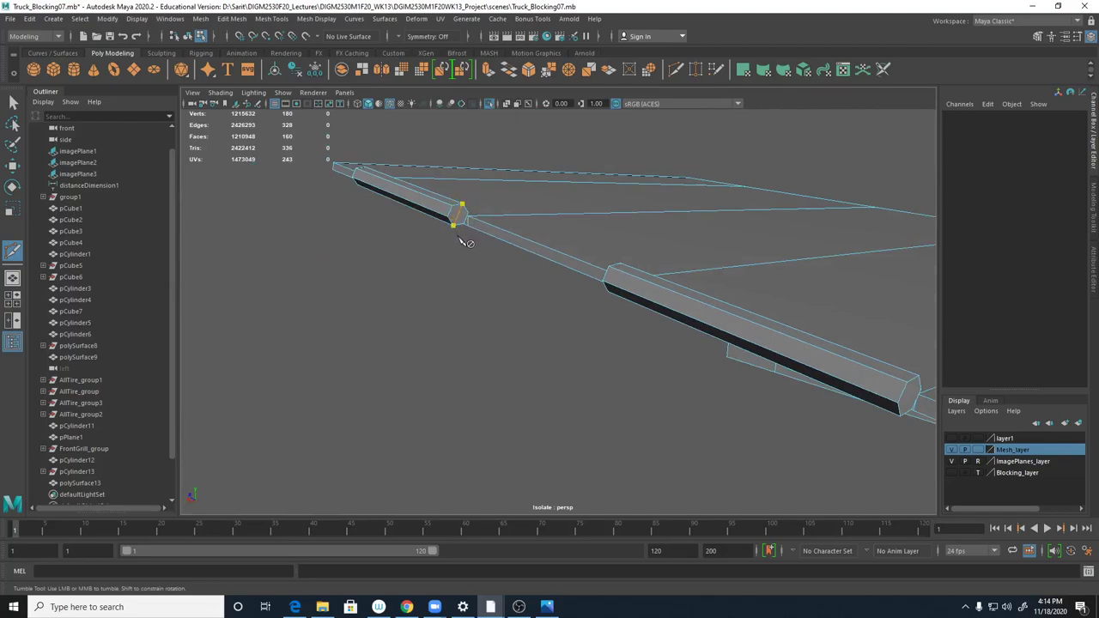
pyautogui.keyDown('alt'); pyautogui.moveTo(678, 376); pyautogui.dragTo(599, 256, button='middle'); pyautogui.keyUp('alt')
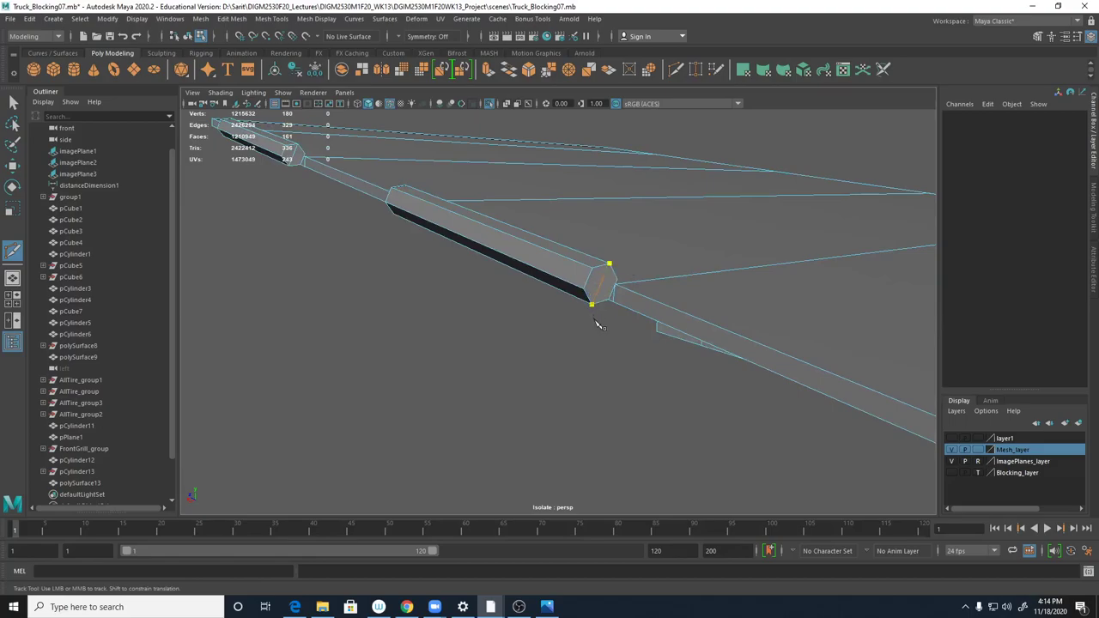
pyautogui.keyDown('alt'); pyautogui.moveTo(821, 425); pyautogui.dragTo(658, 361, button='right'); pyautogui.keyUp('alt')
pyautogui.keyDown('alt'); pyautogui.moveTo(658, 361); pyautogui.dragTo(629, 360, button='middle'); pyautogui.keyUp('alt')
pyautogui.click(630, 293)
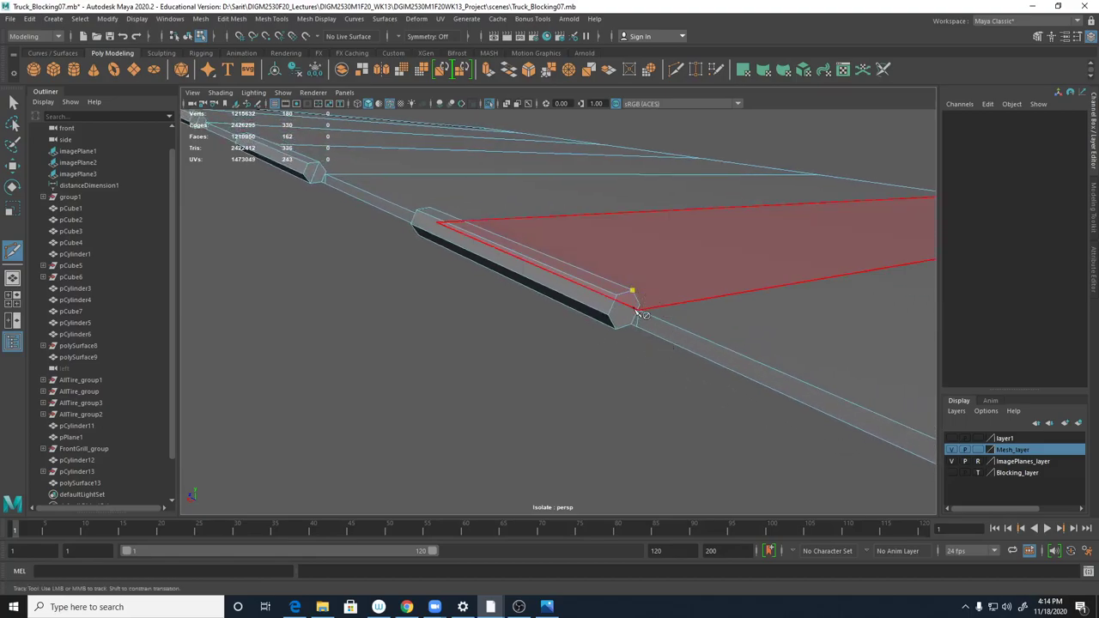
# - Cut corner-to-corner edges across the opposite end caps of the middle hinge segments
pyautogui.keyDown('alt'); pyautogui.moveTo(590, 347); pyautogui.dragTo(696, 370); pyautogui.keyUp('alt')
pyautogui.keyDown('alt'); pyautogui.moveTo(885, 302); pyautogui.dragTo(674, 342); pyautogui.keyUp('alt')
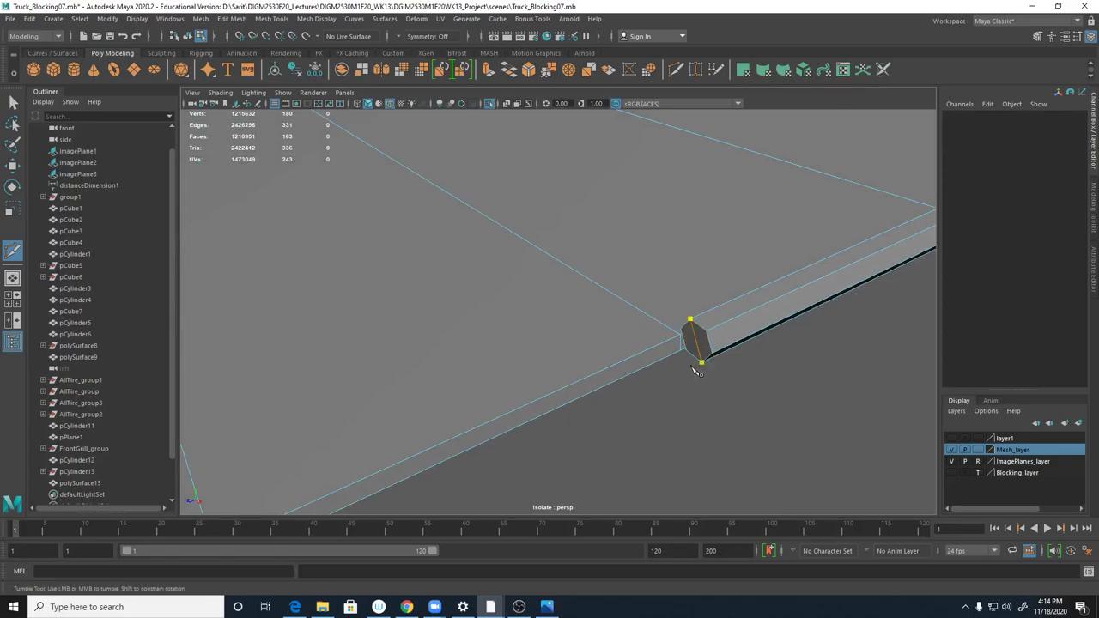
pyautogui.keyDown('alt'); pyautogui.moveTo(846, 375); pyautogui.dragTo(688, 371, button='right'); pyautogui.keyUp('alt')
pyautogui.moveTo(909, 381)
pyautogui.keyDown('alt'); pyautogui.mouseDown()
pyautogui.moveTo(848, 372)
pyautogui.moveTo(907, 380)
pyautogui.mouseUp(); pyautogui.keyUp('alt')
pyautogui.keyDown('alt'); pyautogui.moveTo(907, 380); pyautogui.dragTo(763, 370, button='middle'); pyautogui.keyUp('alt')
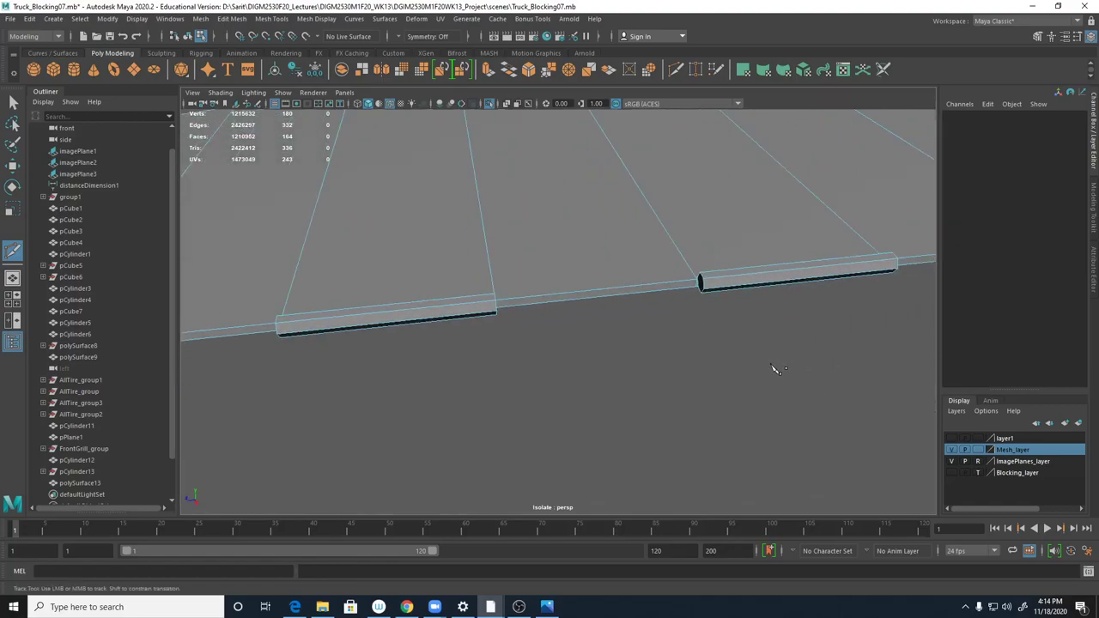
pyautogui.keyDown('alt'); pyautogui.moveTo(713, 366); pyautogui.dragTo(692, 378); pyautogui.keyUp('alt')
pyautogui.keyDown('alt'); pyautogui.moveTo(693, 378); pyautogui.dragTo(750, 358, button='right'); pyautogui.keyUp('alt')
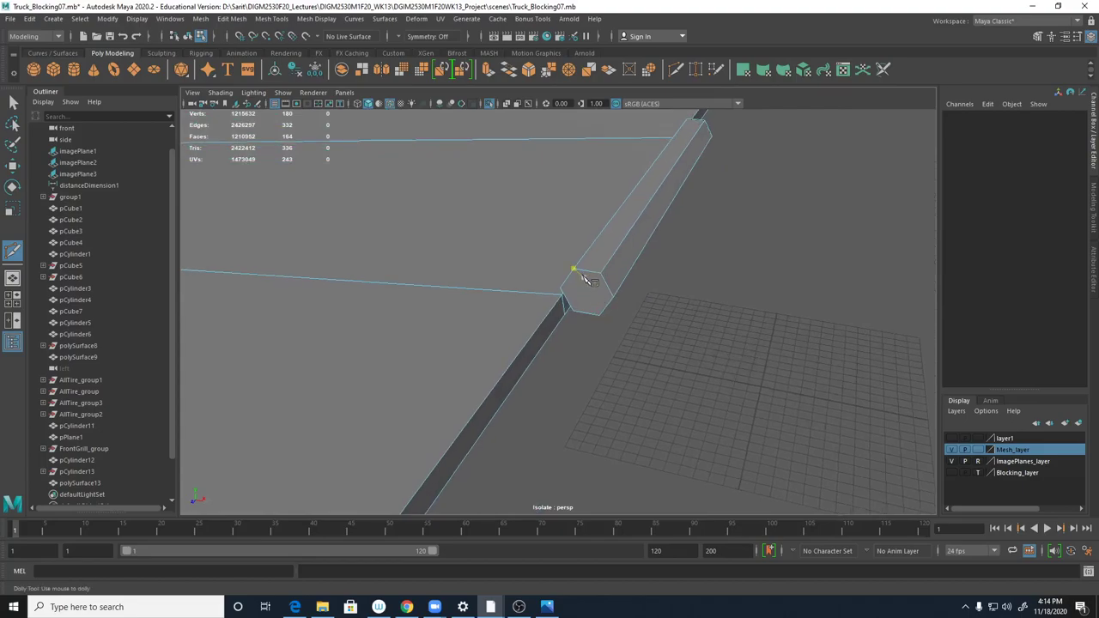
# - Split the remaining hinge segment end caps with upper-to-lower corner edges and leave the Multi-Cut tool
pyautogui.keyDown('alt'); pyautogui.moveTo(590, 326); pyautogui.dragTo(472, 351); pyautogui.keyUp('alt')
pyautogui.click(531, 251)
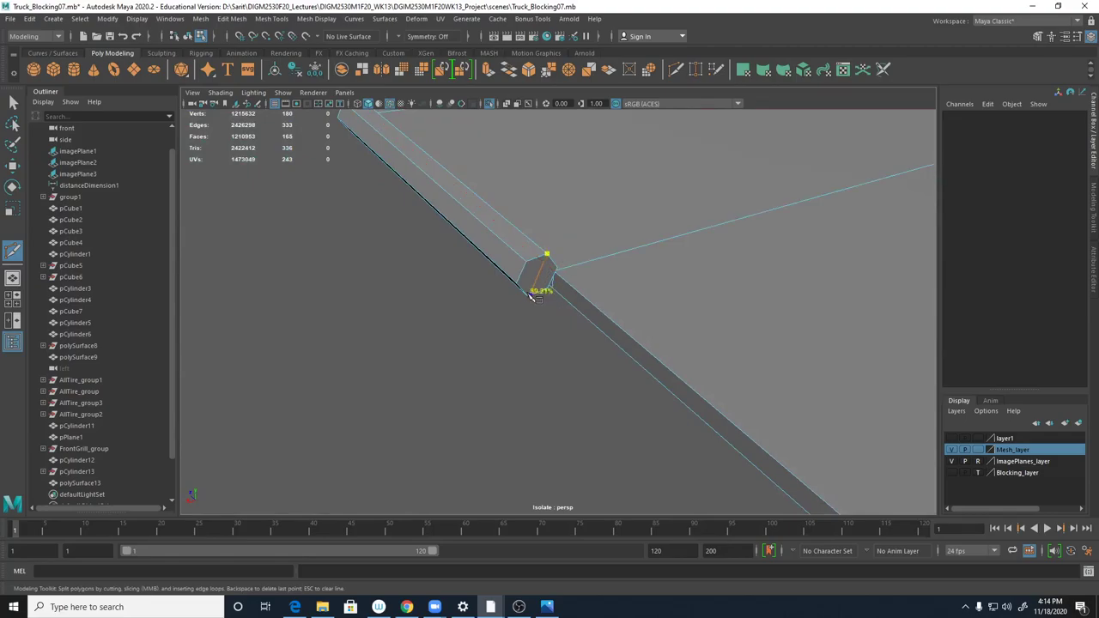
pyautogui.keyDown('alt'); pyautogui.moveTo(731, 399); pyautogui.dragTo(610, 200); pyautogui.keyUp('alt')
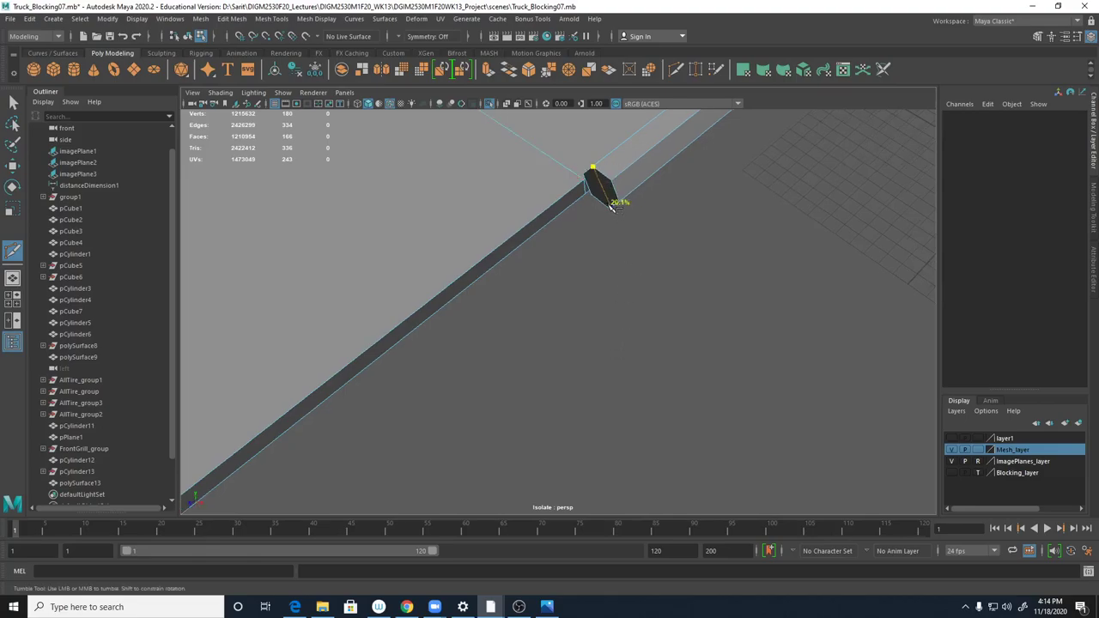
pyautogui.keyDown('alt'); pyautogui.moveTo(679, 246); pyautogui.dragTo(550, 376); pyautogui.keyUp('alt')
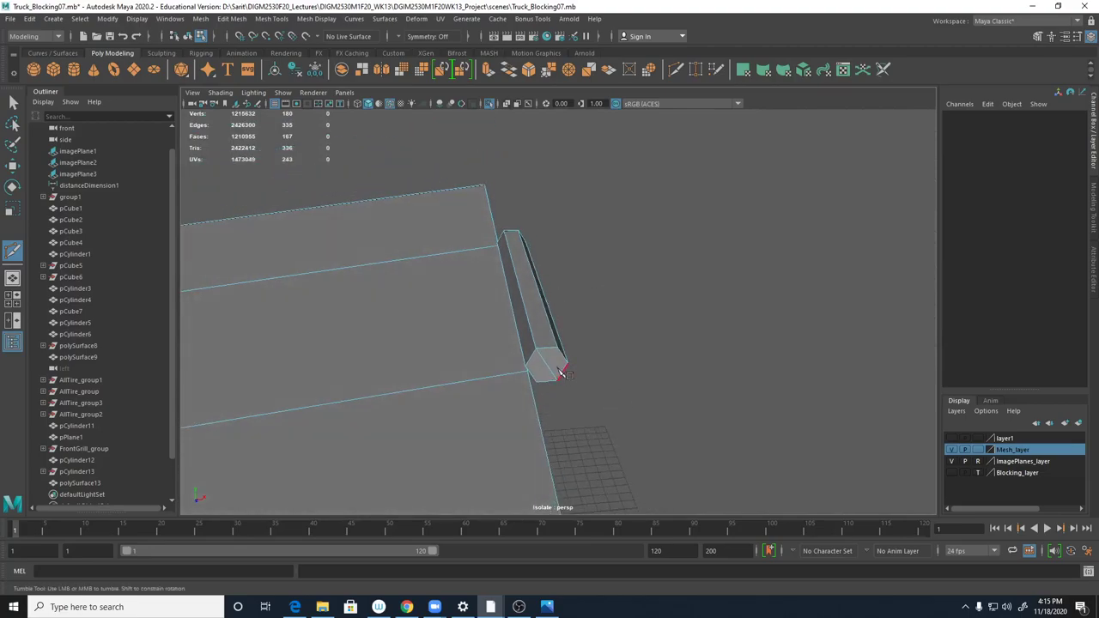
pyautogui.keyDown('alt'); pyautogui.moveTo(668, 350); pyautogui.dragTo(559, 335); pyautogui.keyUp('alt')
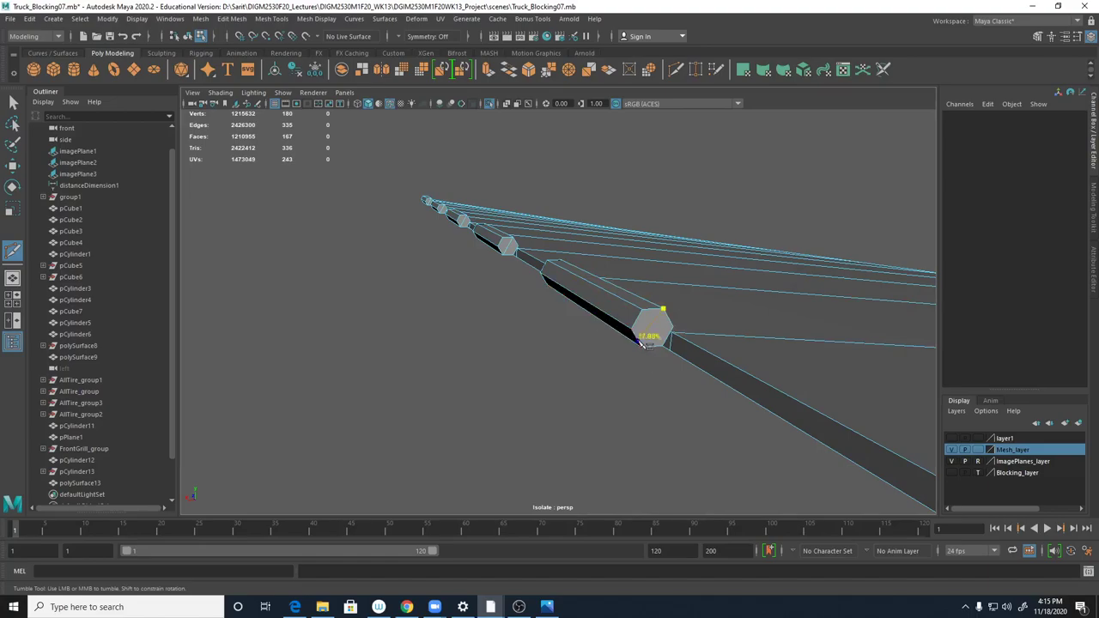
pyautogui.keyDown('alt'); pyautogui.moveTo(664, 397); pyautogui.dragTo(758, 415); pyautogui.keyUp('alt')
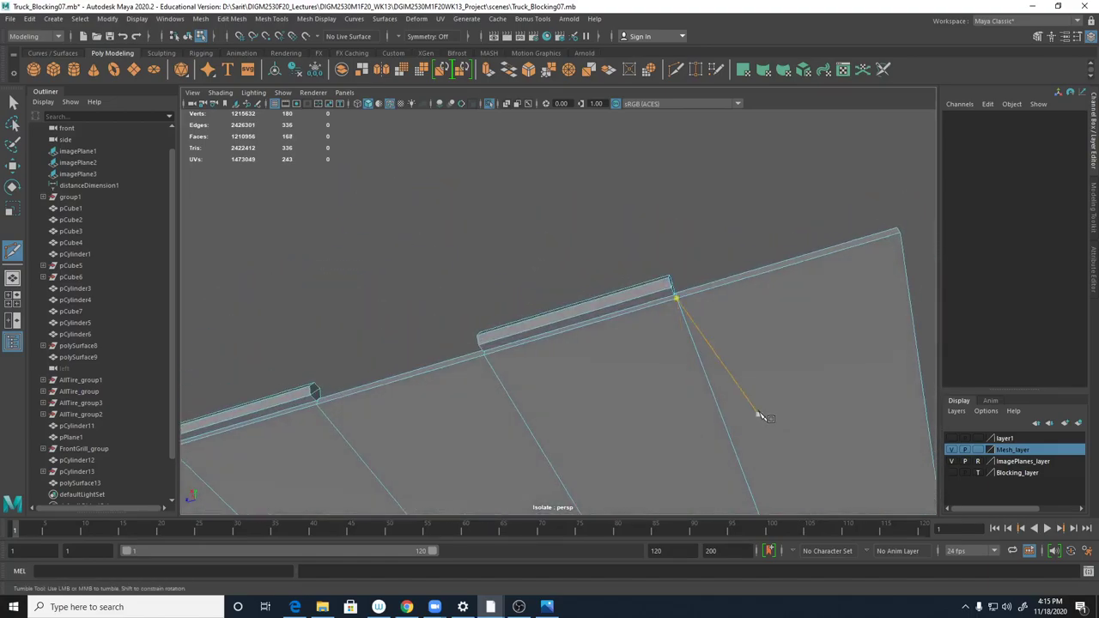
pyautogui.press('q')
# - Bridge the inner face of the first hinge segment at the hood's end to the facing side face of the panel
pyautogui.keyDown('alt'); pyautogui.moveTo(622, 370); pyautogui.dragTo(662, 372); pyautogui.keyUp('alt')
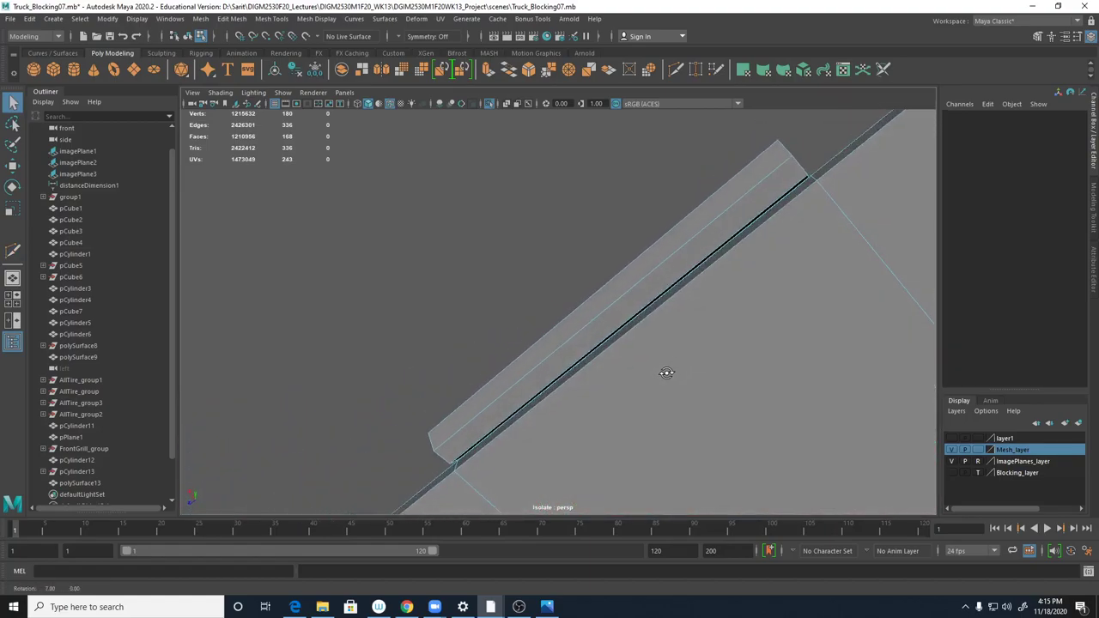
pyautogui.moveTo(664, 298); pyautogui.dragTo(660, 321, button='right')
pyautogui.click(664, 301)
pyautogui.keyDown('alt'); pyautogui.moveTo(665, 299); pyautogui.dragTo(633, 287); pyautogui.keyUp('alt')
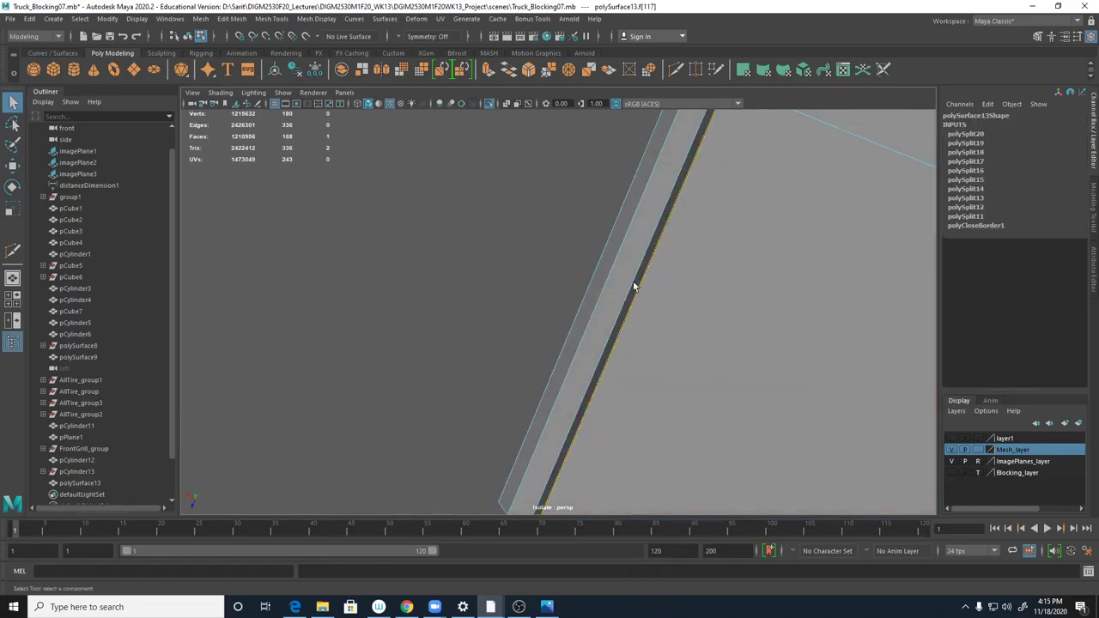
pyautogui.keyDown('shift'); pyautogui.moveTo(638, 276); pyautogui.dragTo(614, 445, button='right'); pyautogui.keyUp('shift')
# - Bridge the second hinge segment's inner face to the facing side face of the hood panel
pyautogui.keyDown('alt'); pyautogui.moveTo(641, 386); pyautogui.dragTo(650, 361); pyautogui.keyUp('alt')
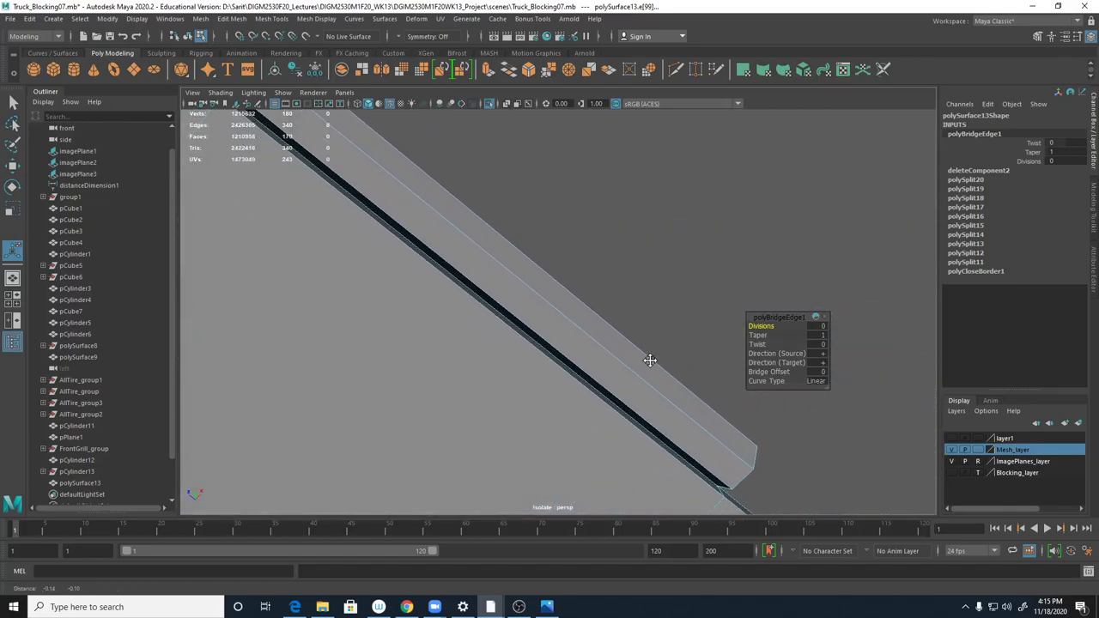
pyautogui.click(563, 364)
pyautogui.press('g')
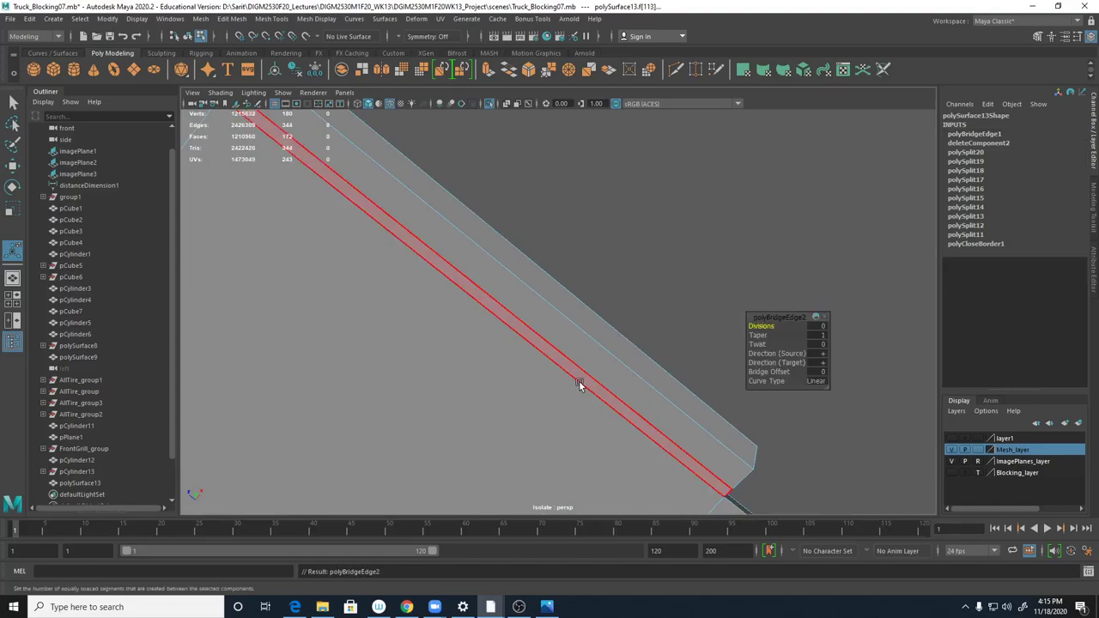
# - Try to bridge the third hinge segment's face to the hood panel and undo the bridge
pyautogui.keyDown('alt'); pyautogui.moveTo(684, 315); pyautogui.dragTo(430, 273, button='right'); pyautogui.keyUp('alt')
pyautogui.keyDown('alt'); pyautogui.moveTo(429, 272); pyautogui.dragTo(723, 514, button='middle'); pyautogui.keyUp('alt')
pyautogui.keyDown('alt'); pyautogui.moveTo(723, 512); pyautogui.dragTo(484, 318); pyautogui.keyUp('alt')
pyautogui.click(473, 270)
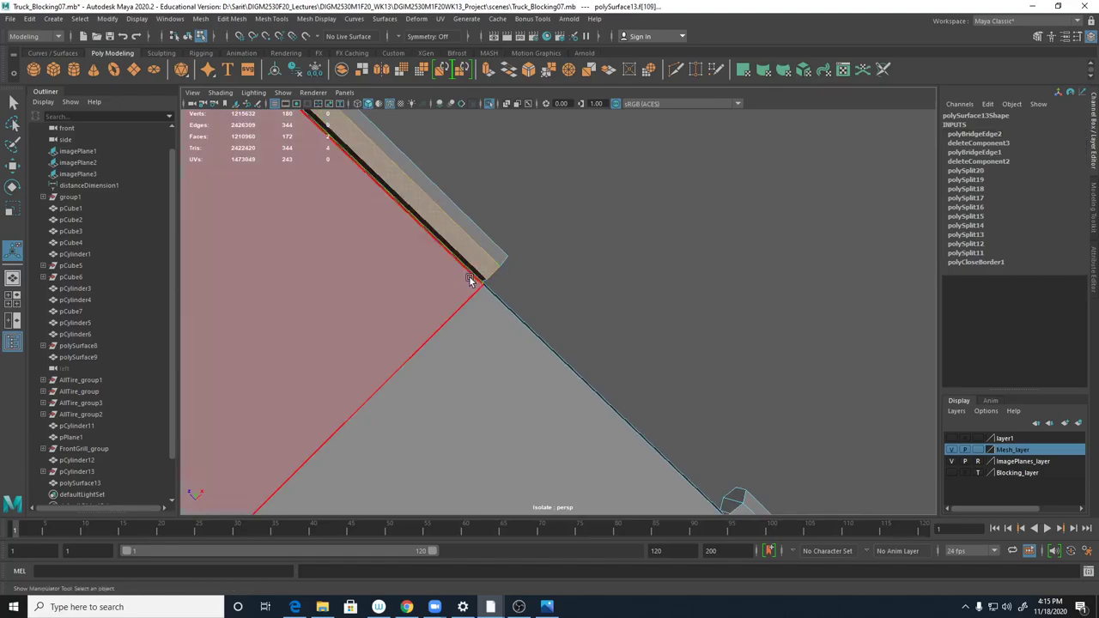
pyautogui.press('g')
pyautogui.keyDown('alt'); pyautogui.moveTo(616, 250); pyautogui.dragTo(405, 223, button='right'); pyautogui.keyUp('alt')
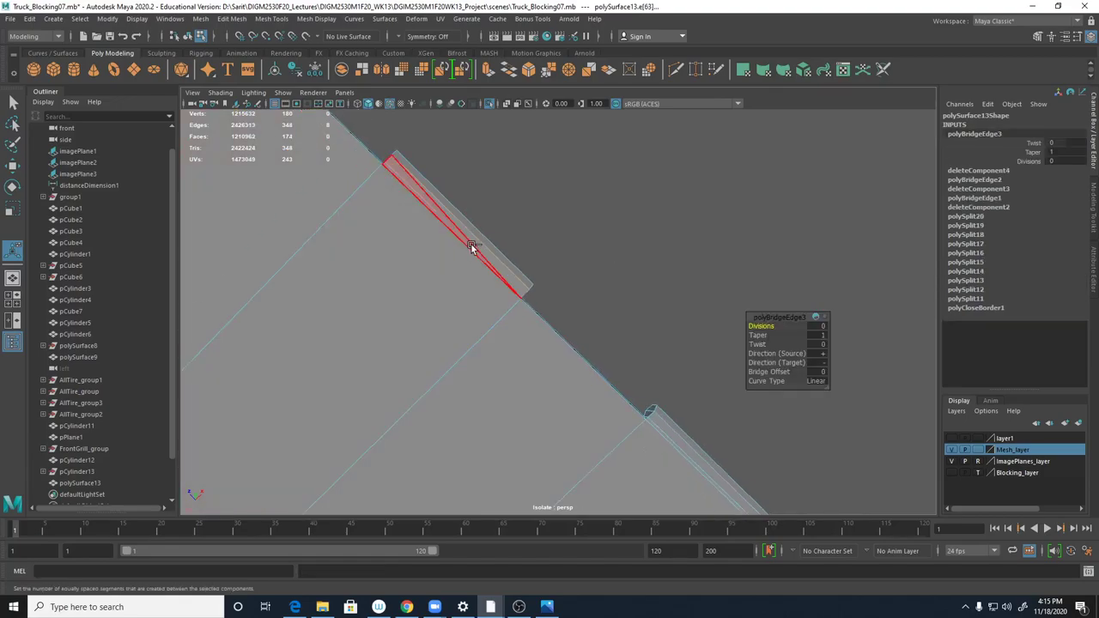
pyautogui.hotkey('ctrl', 'z')
# - Reselect the third hinge segment's inner face with the panel's facing side face and bridge them
pyautogui.keyDown('alt'); pyautogui.moveTo(535, 266); pyautogui.dragTo(639, 329); pyautogui.keyUp('alt')
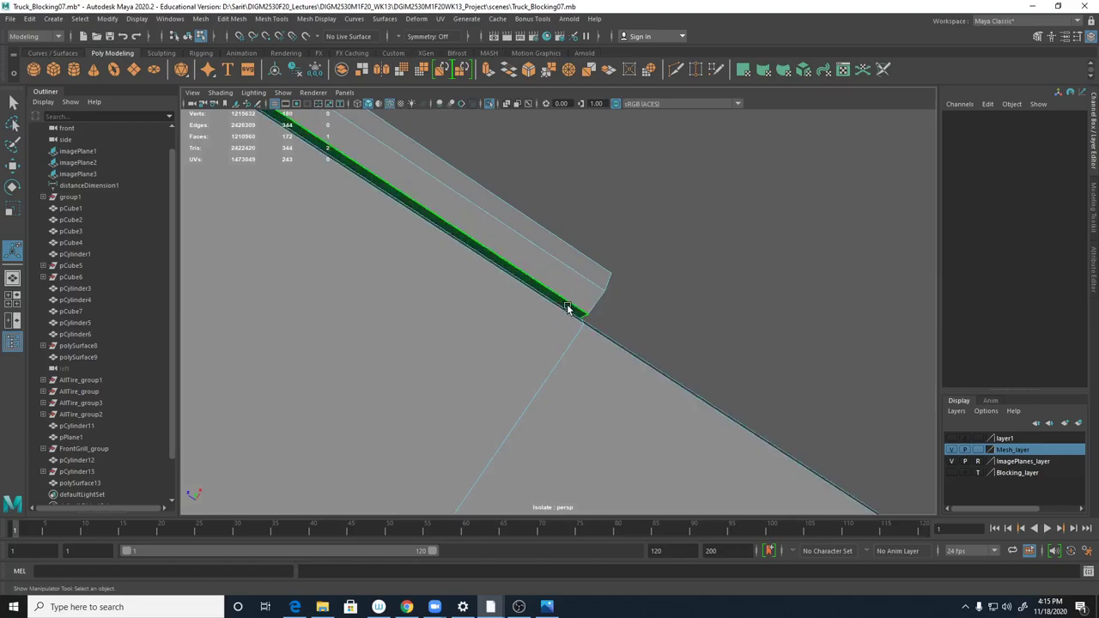
pyautogui.click(567, 308)
pyautogui.keyDown('alt'); pyautogui.moveTo(563, 313); pyautogui.dragTo(738, 325); pyautogui.keyUp('alt')
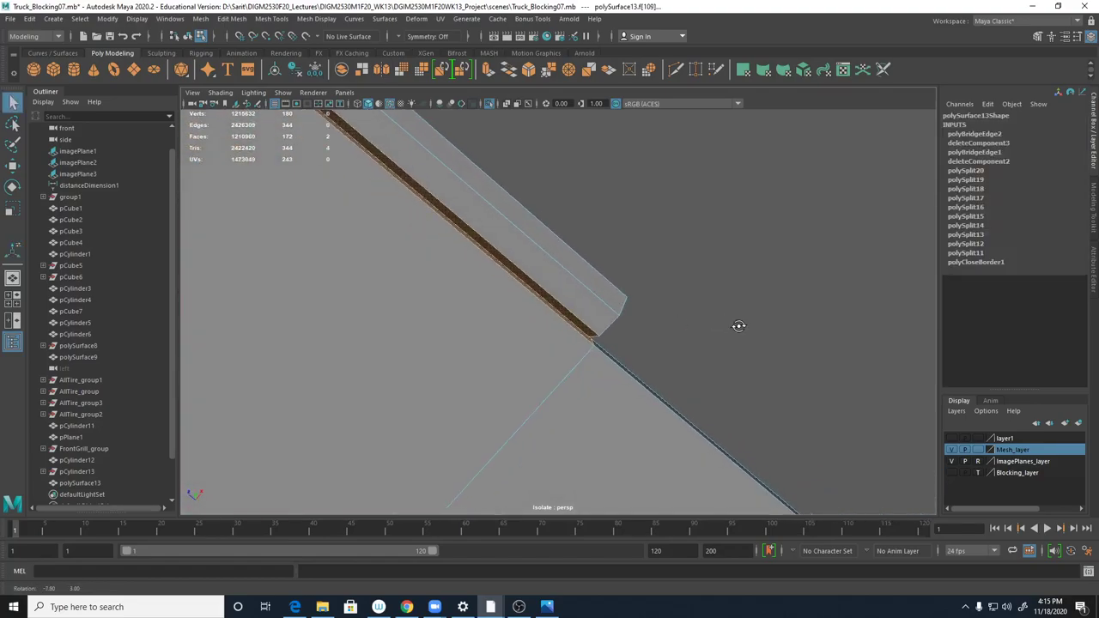
pyautogui.click(581, 327)
pyautogui.keyDown('shift'); pyautogui.rightClick(581, 327); pyautogui.keyUp('shift')
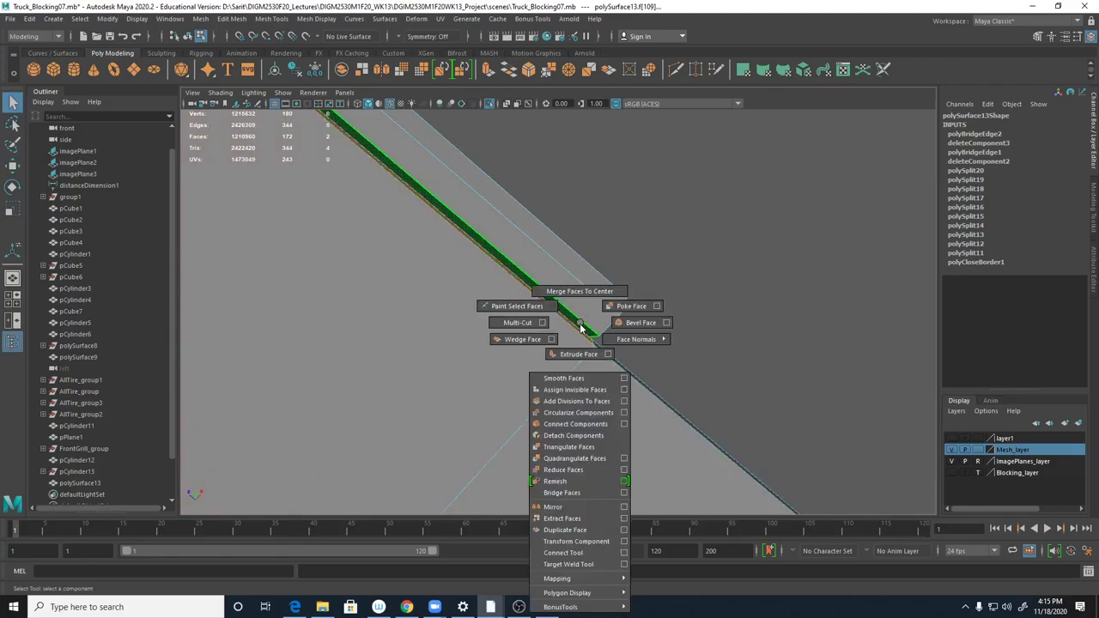
pyautogui.click(564, 493)
# - Bridge the fourth hinge segment's inner face to the facing side face of the hood panel
pyautogui.keyDown('alt'); pyautogui.moveTo(680, 257); pyautogui.dragTo(358, 248, button='right'); pyautogui.keyUp('alt')
pyautogui.keyDown('alt'); pyautogui.moveTo(761, 433); pyautogui.dragTo(607, 383, button='middle'); pyautogui.keyUp('alt')
pyautogui.keyDown('alt'); pyautogui.moveTo(519, 270); pyautogui.dragTo(601, 290, button='middle'); pyautogui.keyUp('alt')
pyautogui.keyDown('alt'); pyautogui.moveTo(601, 291); pyautogui.dragTo(823, 289, button='right'); pyautogui.keyUp('alt')
pyautogui.keyDown('alt'); pyautogui.moveTo(515, 256); pyautogui.dragTo(554, 278, button='middle'); pyautogui.keyUp('alt')
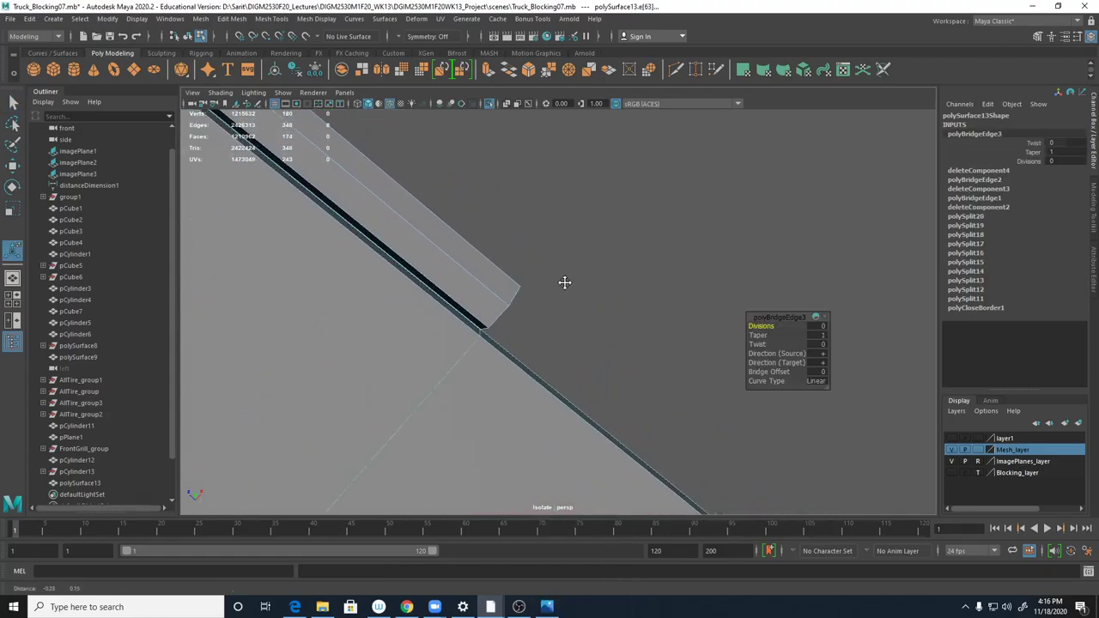
pyautogui.scroll(2, 621, 294)
pyautogui.click(572, 325)
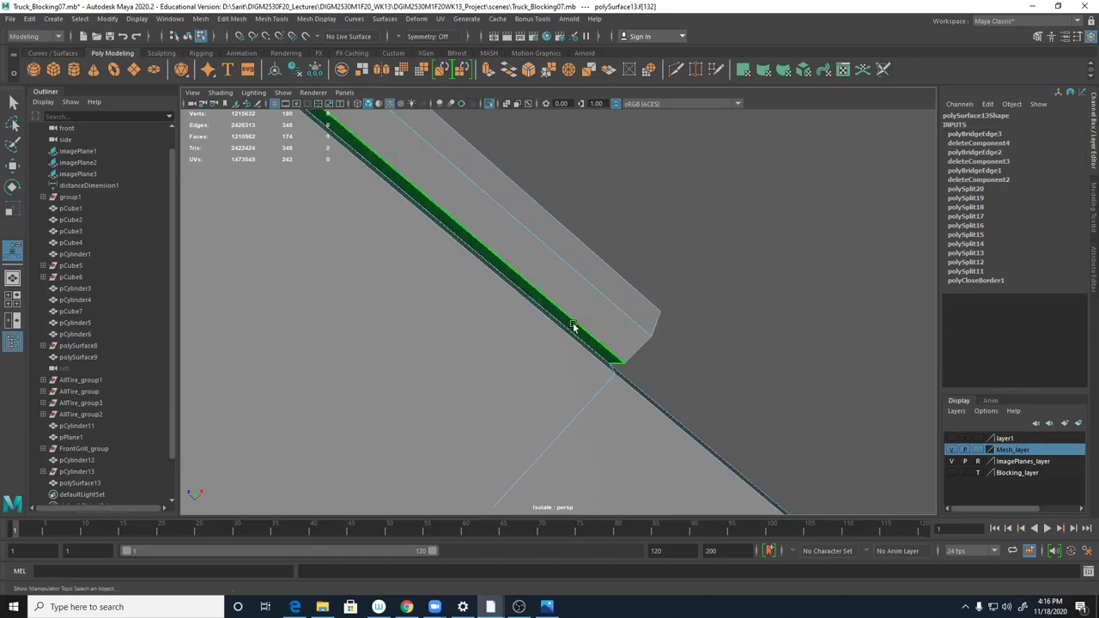
pyautogui.scroll(-1, 571, 324)
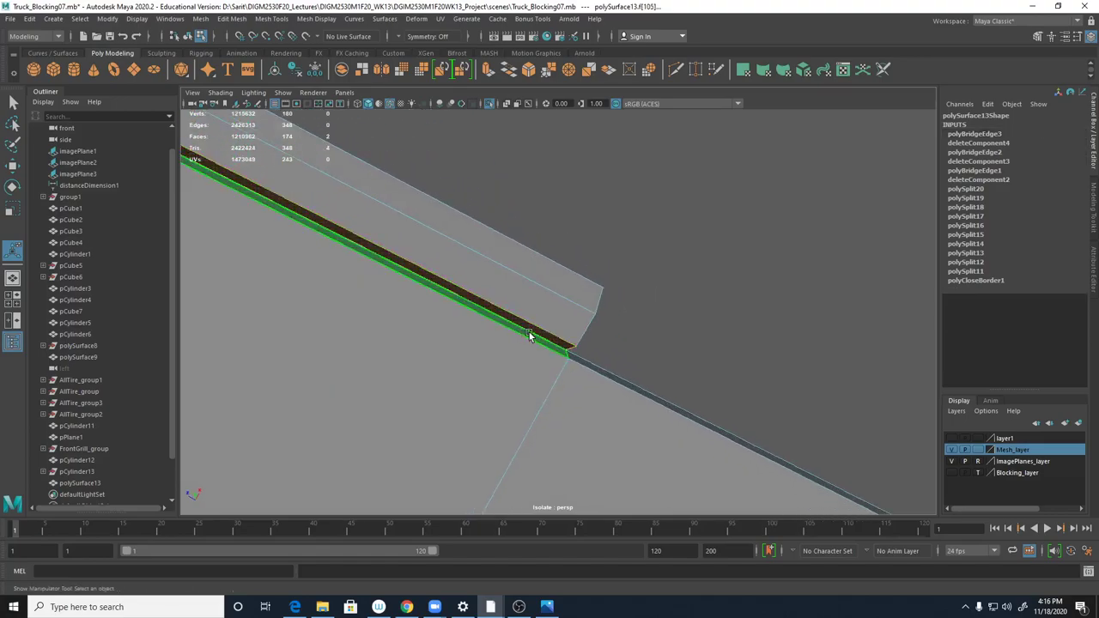
pyautogui.keyDown('shift'); pyautogui.moveTo(542, 338); pyautogui.dragTo(667, 337, button='right'); pyautogui.keyUp('shift')
# - Bridge the last hinge segment's inner face to the facing side face of the hood panel
pyautogui.keyDown('alt'); pyautogui.moveTo(676, 244); pyautogui.dragTo(304, 216, button='right'); pyautogui.keyUp('alt')
pyautogui.keyDown('alt'); pyautogui.moveTo(481, 234); pyautogui.dragTo(688, 293, button='middle'); pyautogui.keyUp('alt')
pyautogui.keyDown('alt'); pyautogui.moveTo(688, 293); pyautogui.dragTo(793, 314, button='right'); pyautogui.keyUp('alt')
pyautogui.keyDown('alt'); pyautogui.moveTo(793, 314); pyautogui.dragTo(603, 322); pyautogui.keyUp('alt')
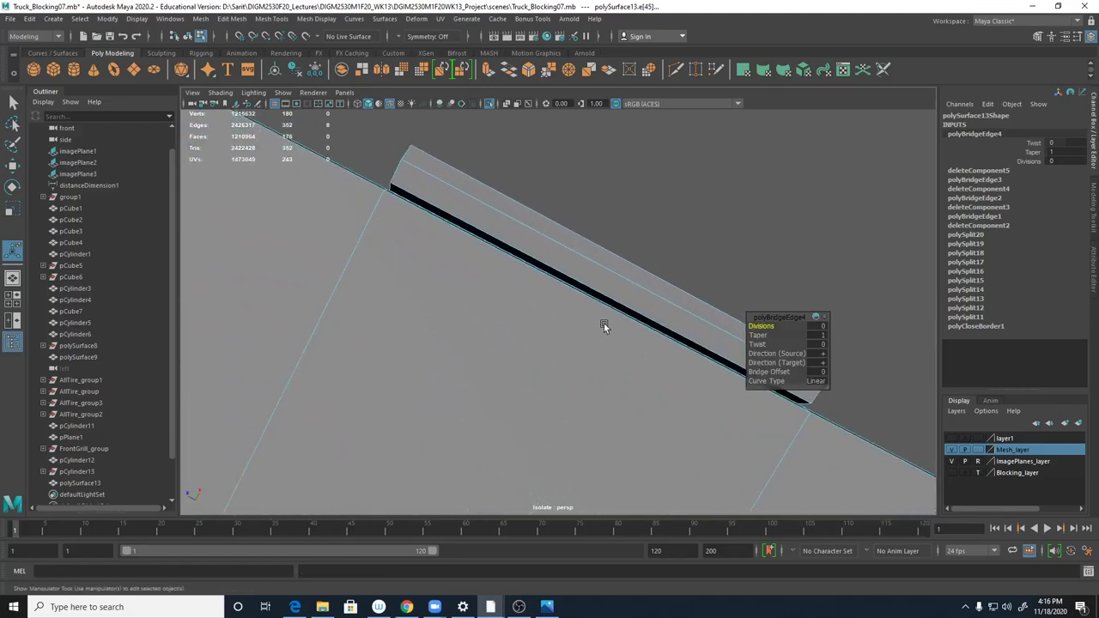
pyautogui.click(601, 298)
pyautogui.click(602, 304)
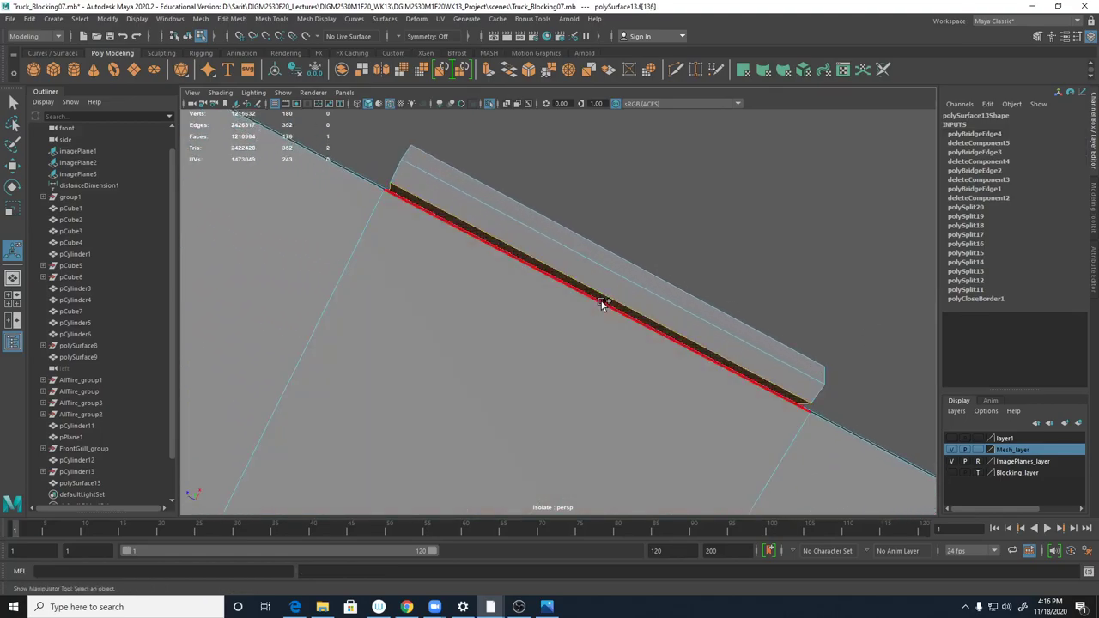
pyautogui.keyDown('shift'); pyautogui.click(607, 479); pyautogui.keyUp('shift')
pyautogui.press('g')
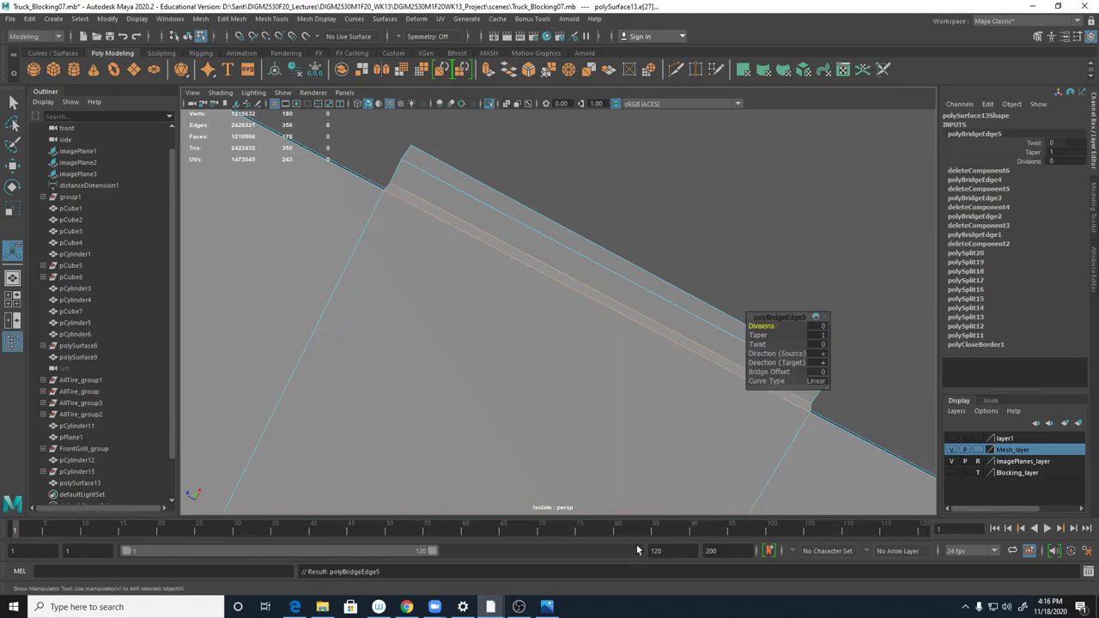
# - Return the hood panel to object mode, clear the selection and make layer1 with the other hood half visible
pyautogui.keyDown('alt'); pyautogui.moveTo(721, 227); pyautogui.dragTo(641, 406); pyautogui.keyUp('alt')
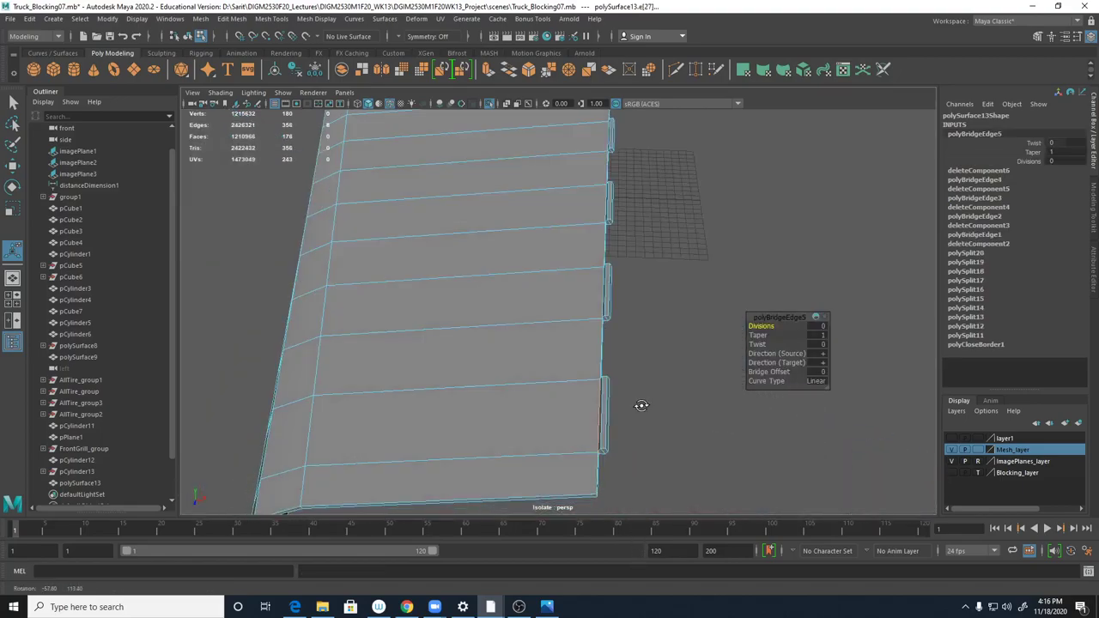
pyautogui.keyDown('alt'); pyautogui.moveTo(654, 399); pyautogui.dragTo(554, 341, button='right'); pyautogui.keyUp('alt')
pyautogui.moveTo(565, 263); pyautogui.dragTo(595, 244, button='right')
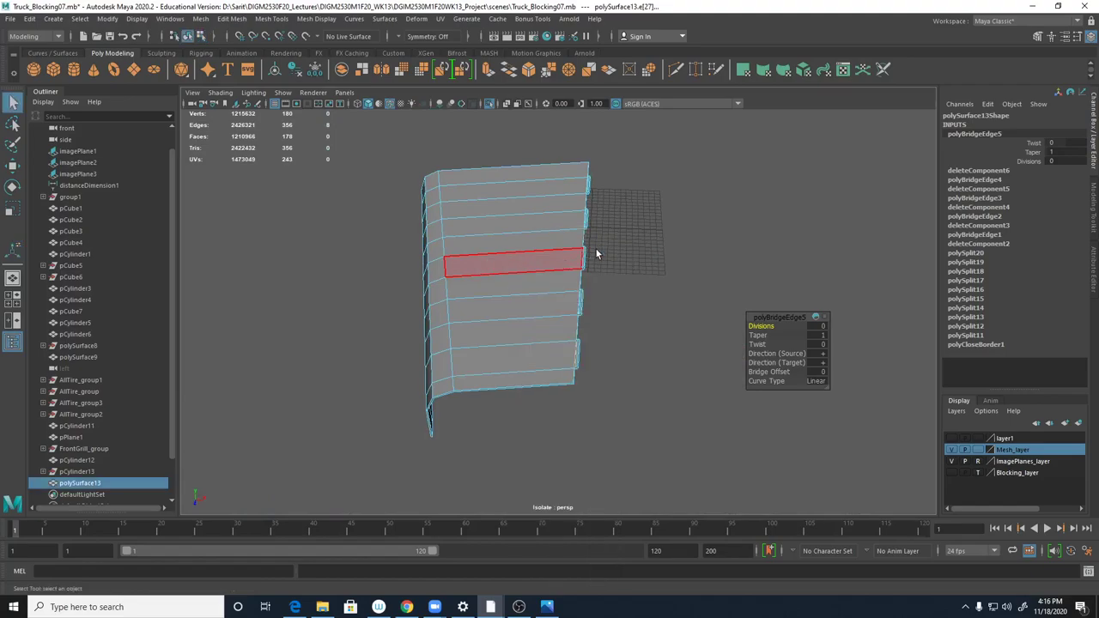
pyautogui.click(609, 342)
pyautogui.keyDown('alt'); pyautogui.moveTo(611, 345); pyautogui.dragTo(637, 342); pyautogui.keyUp('alt')
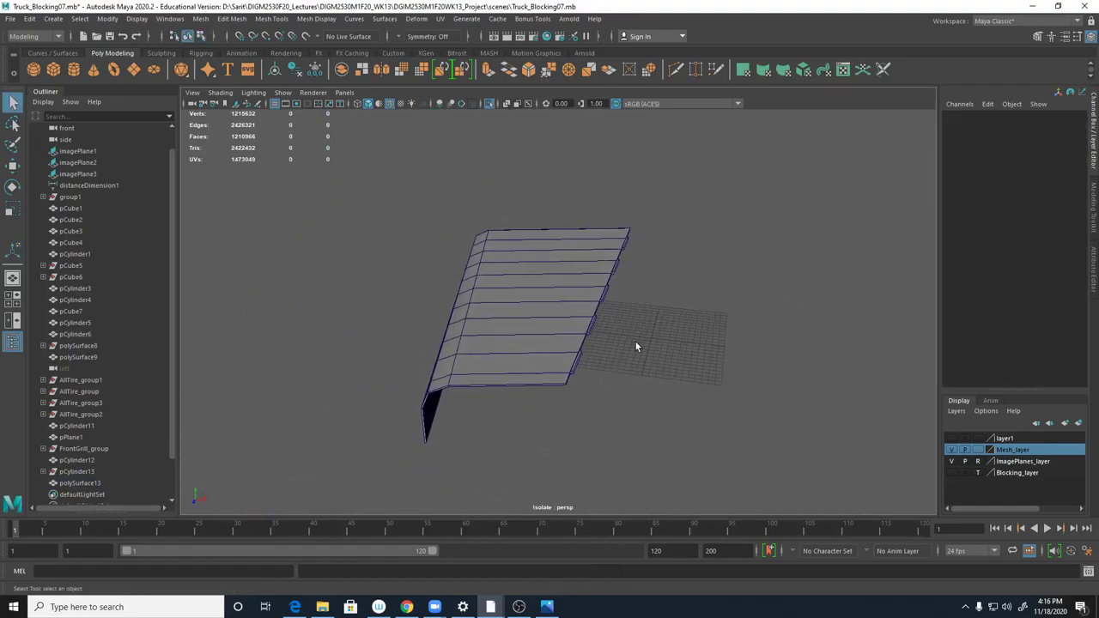
pyautogui.click(953, 439)
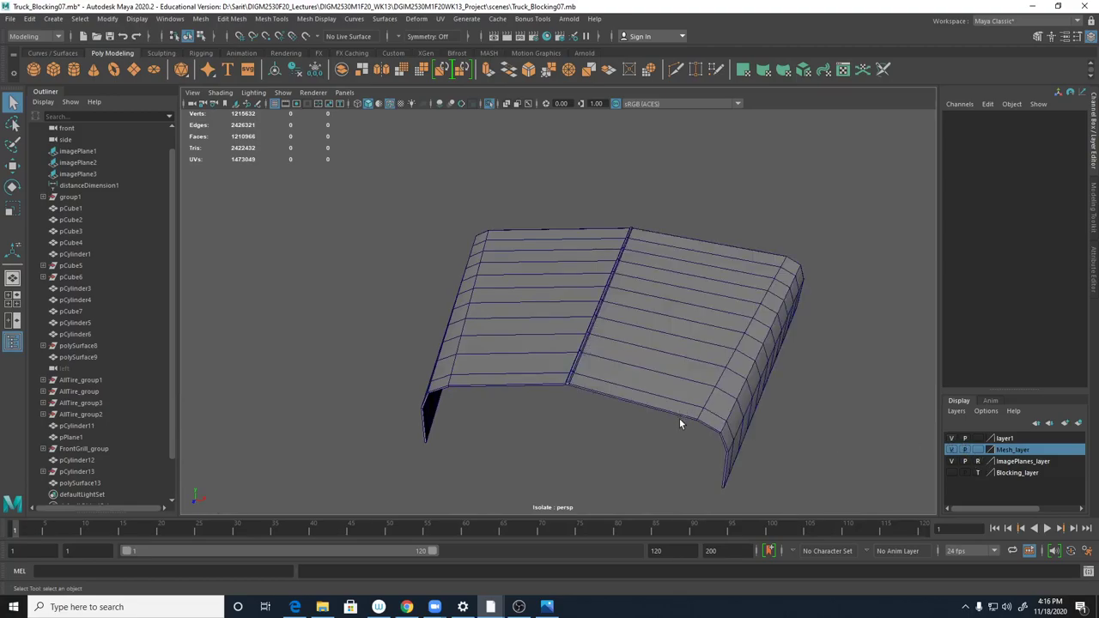
# - Select the hood panel with the bridged hinge segments and add it to layer1
pyautogui.keyDown('alt'); pyautogui.moveTo(680, 417); pyautogui.dragTo(666, 359); pyautogui.keyUp('alt')
pyautogui.click(667, 359)
pyautogui.click(475, 371)
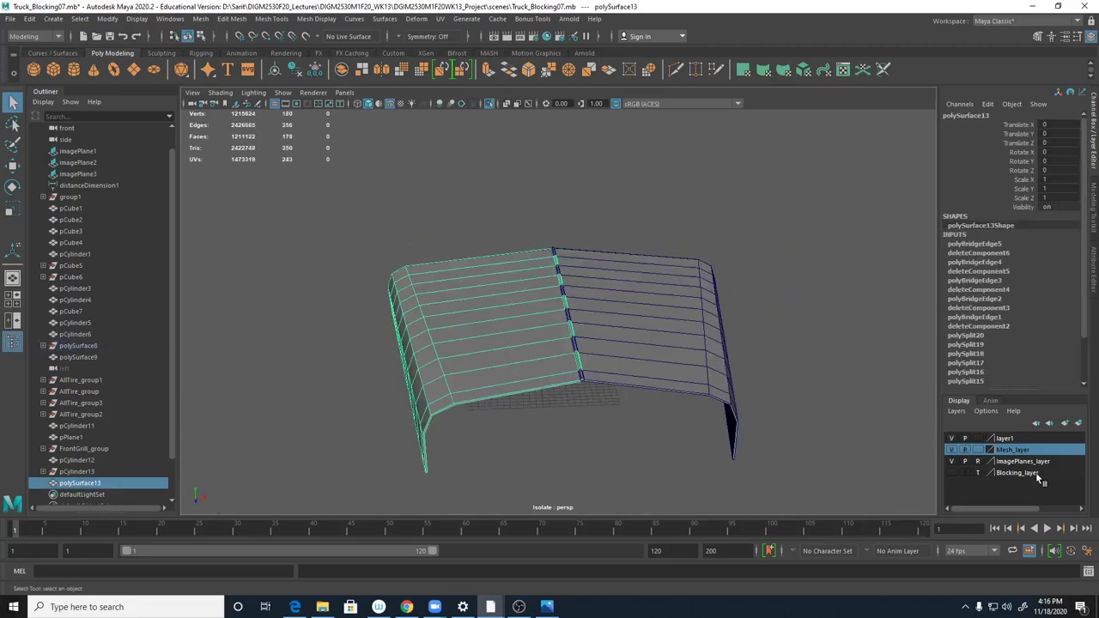
pyautogui.rightClick(1010, 442)
pyautogui.click(1015, 468)
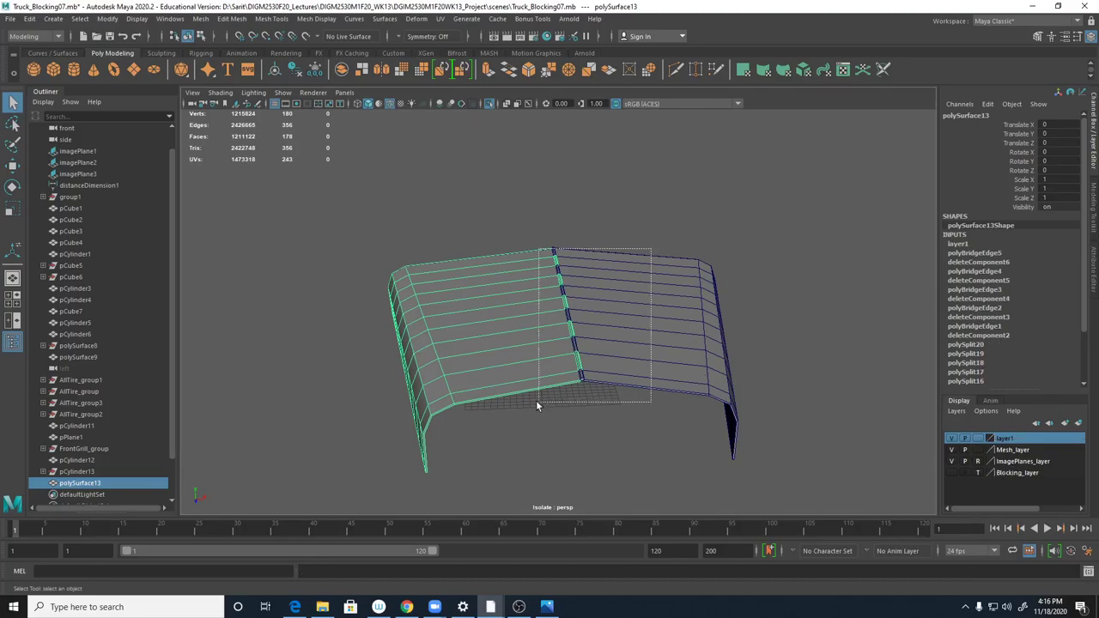
# - Select the other hood panel with its separate hinge segments and remove them from layer1
pyautogui.moveTo(539, 402); pyautogui.dragTo(537, 400)
pyautogui.keyDown('shift'); pyautogui.click(493, 364); pyautogui.keyUp('shift')
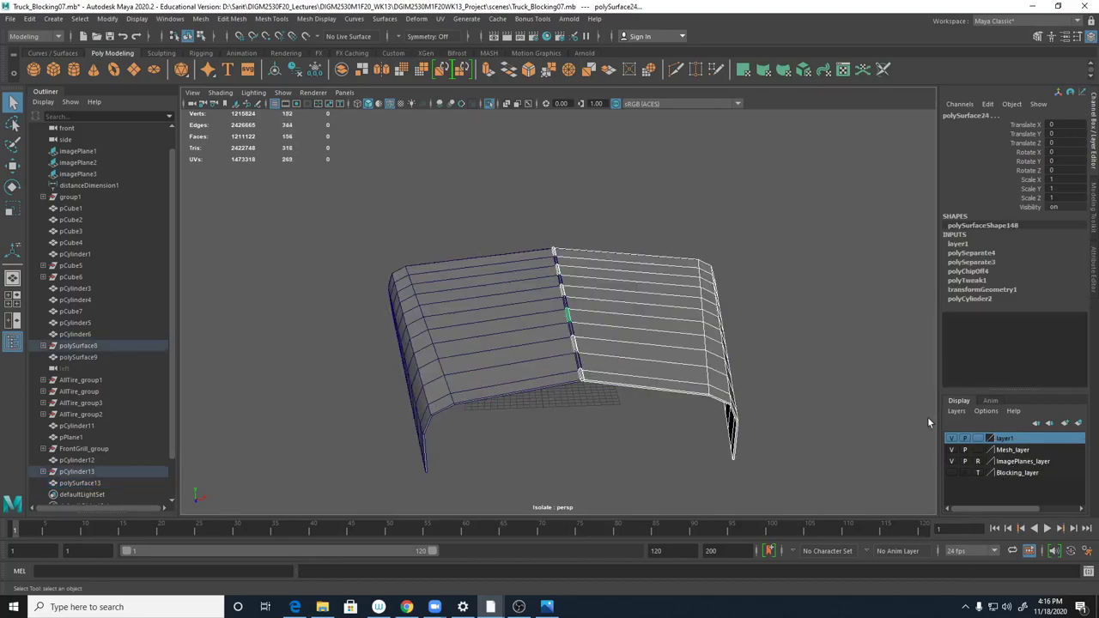
pyautogui.rightClick(1001, 440)
pyautogui.click(1002, 477)
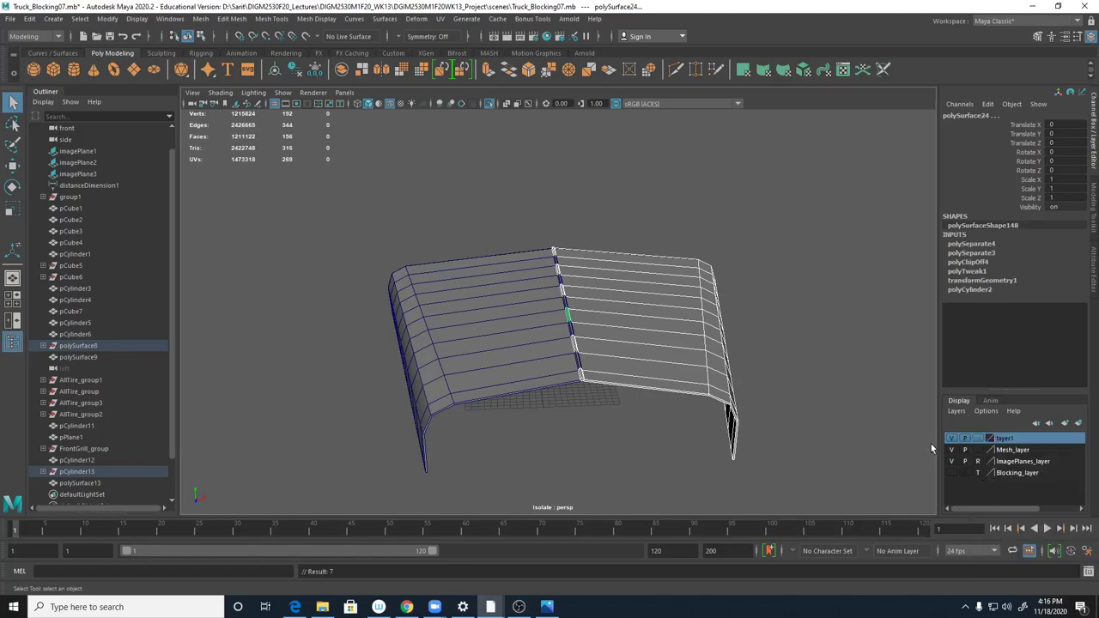
# - Hide layer1 with the finished hood half, clear the selection and select the other hood panel
pyautogui.click(951, 439)
pyautogui.click(791, 381)
pyautogui.keyDown('alt'); pyautogui.moveTo(791, 380); pyautogui.dragTo(720, 341); pyautogui.keyUp('alt')
pyautogui.click(569, 307)
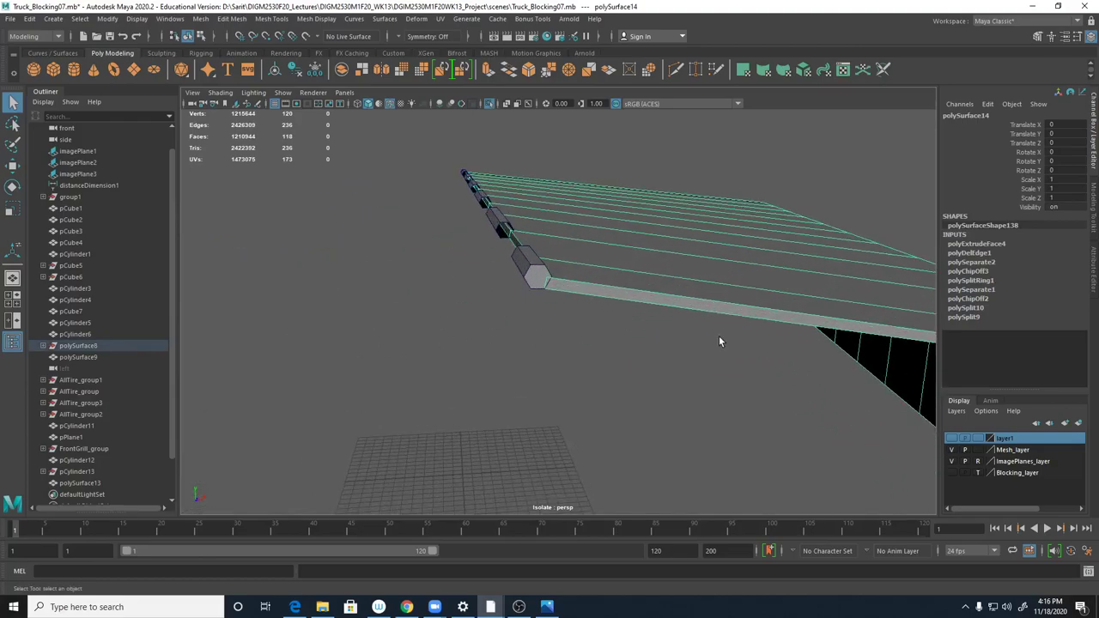
# - Isolate the hood panel and select the whole strip of side faces along its hinge edge
pyautogui.moveTo(521, 251); pyautogui.dragTo(534, 281, button='right')
pyautogui.keyDown('alt'); pyautogui.moveTo(534, 281); pyautogui.dragTo(630, 282); pyautogui.keyUp('alt')
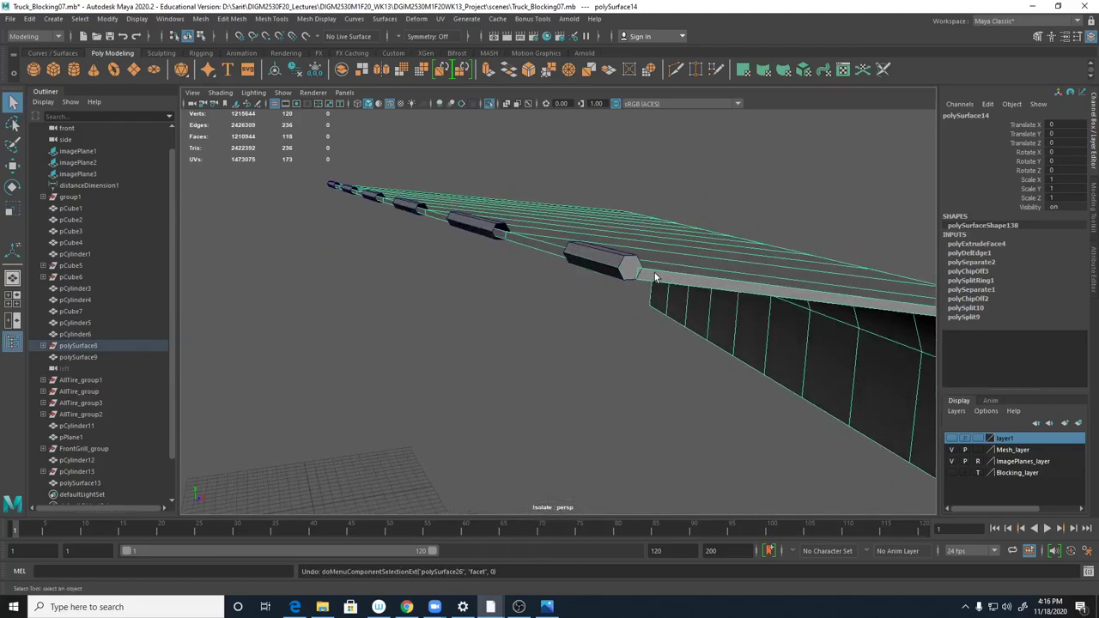
pyautogui.hotkey('ctrl', '1')
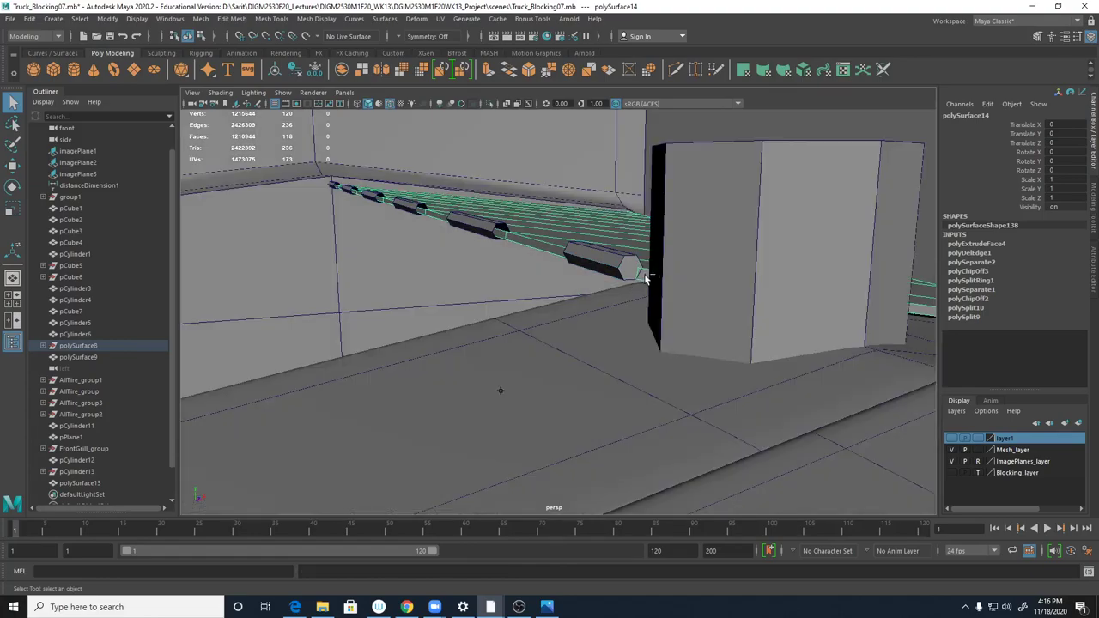
pyautogui.hotkey('ctrl', '1')
pyautogui.moveTo(624, 271); pyautogui.dragTo(624, 301, button='right')
pyautogui.click(624, 273)
pyautogui.keyDown('alt'); pyautogui.moveTo(489, 244); pyautogui.dragTo(510, 256); pyautogui.keyUp('alt')
pyautogui.keyDown('alt'); pyautogui.moveTo(510, 256); pyautogui.dragTo(887, 340, button='middle'); pyautogui.keyUp('alt')
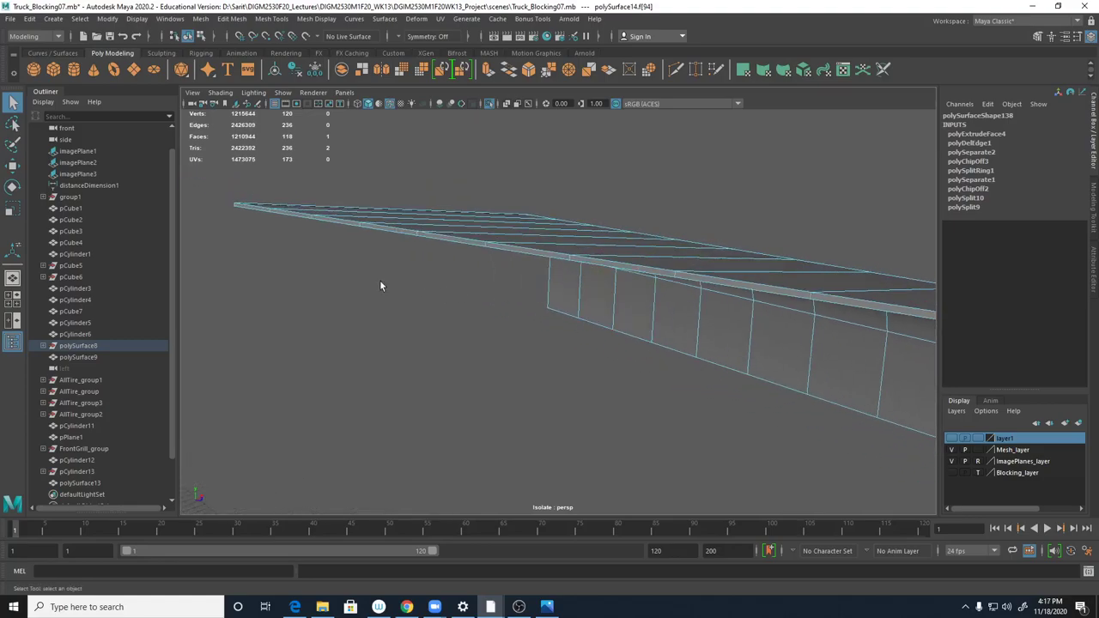
pyautogui.keyDown('shift'); pyautogui.doubleClick(251, 207); pyautogui.keyUp('shift')
pyautogui.keyDown('alt'); pyautogui.moveTo(253, 205); pyautogui.dragTo(395, 287); pyautogui.keyUp('alt')
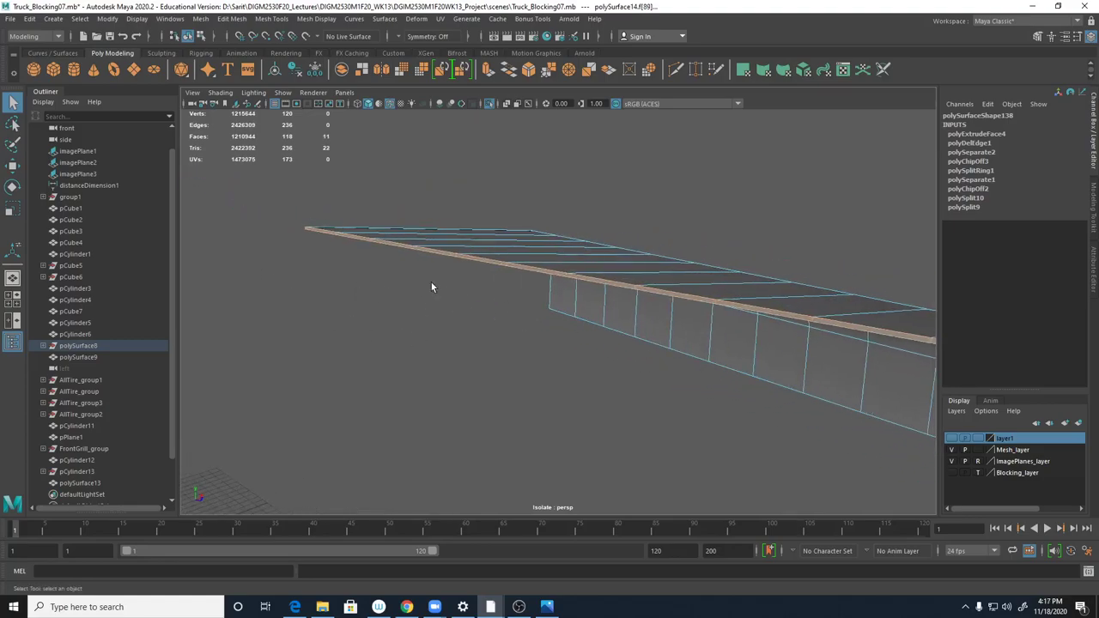
# - Show the whole truck again and check which objects belong to Mesh_layer by toggling its visibility
pyautogui.keyDown('alt'); pyautogui.moveTo(587, 351); pyautogui.dragTo(835, 480); pyautogui.keyUp('alt')
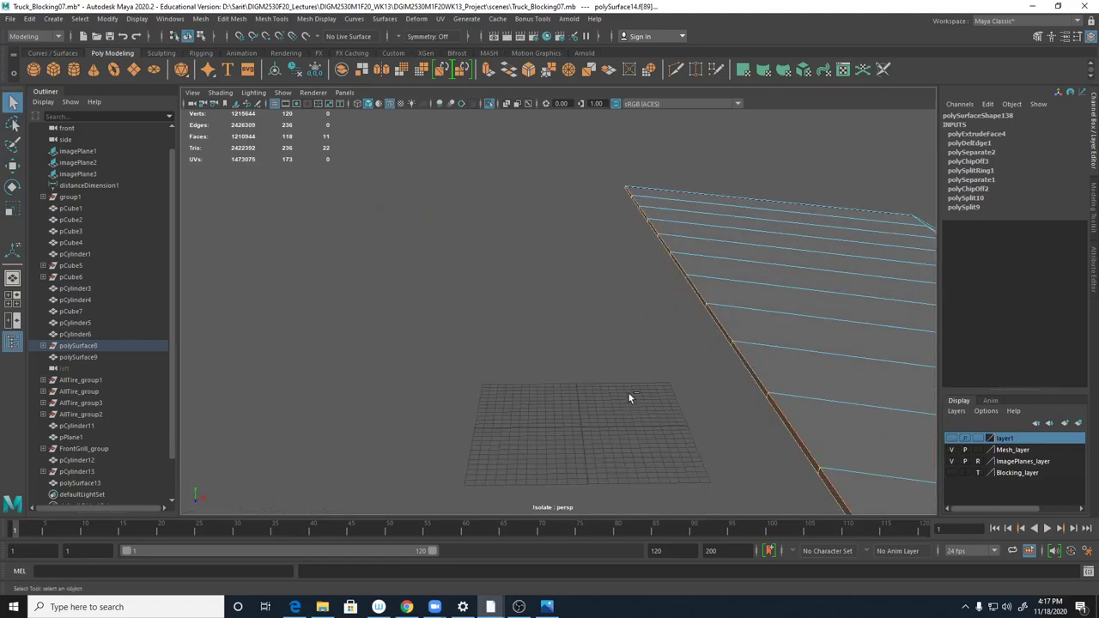
pyautogui.hotkey('ctrl', '1')
pyautogui.keyDown('alt'); pyautogui.moveTo(643, 387); pyautogui.dragTo(651, 415, button='right'); pyautogui.keyUp('alt')
pyautogui.keyDown('alt'); pyautogui.moveTo(650, 415); pyautogui.dragTo(687, 369); pyautogui.keyUp('alt')
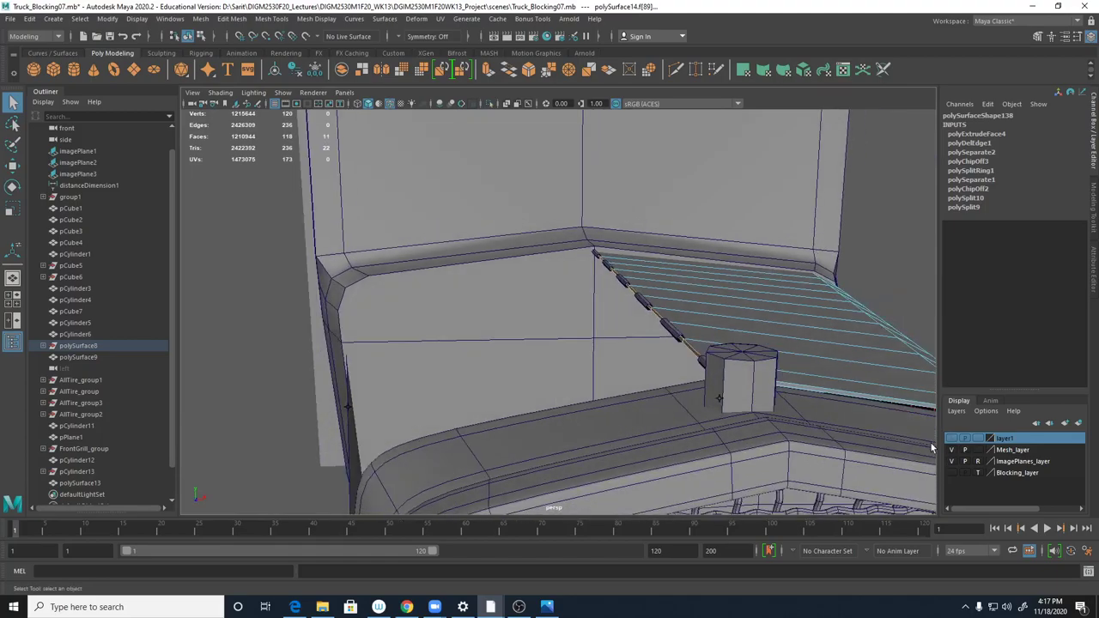
pyautogui.click(953, 450)
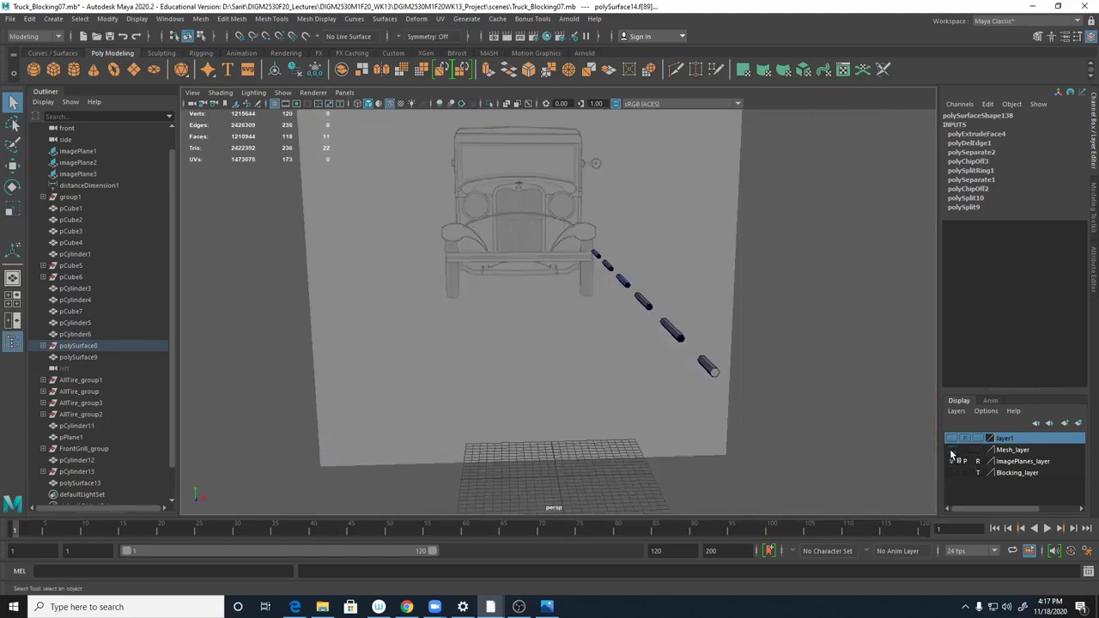
pyautogui.click(952, 450)
# - Align the Move tool's axis to the hood panel's lower front edge and slide the selected strip of faces back clear of the hinge segments
pyautogui.moveTo(696, 400)
pyautogui.keyDown('alt'); pyautogui.mouseDown()
pyautogui.moveTo(668, 396)
pyautogui.moveTo(696, 395)
pyautogui.mouseUp(); pyautogui.keyUp('alt')
pyautogui.press('w')
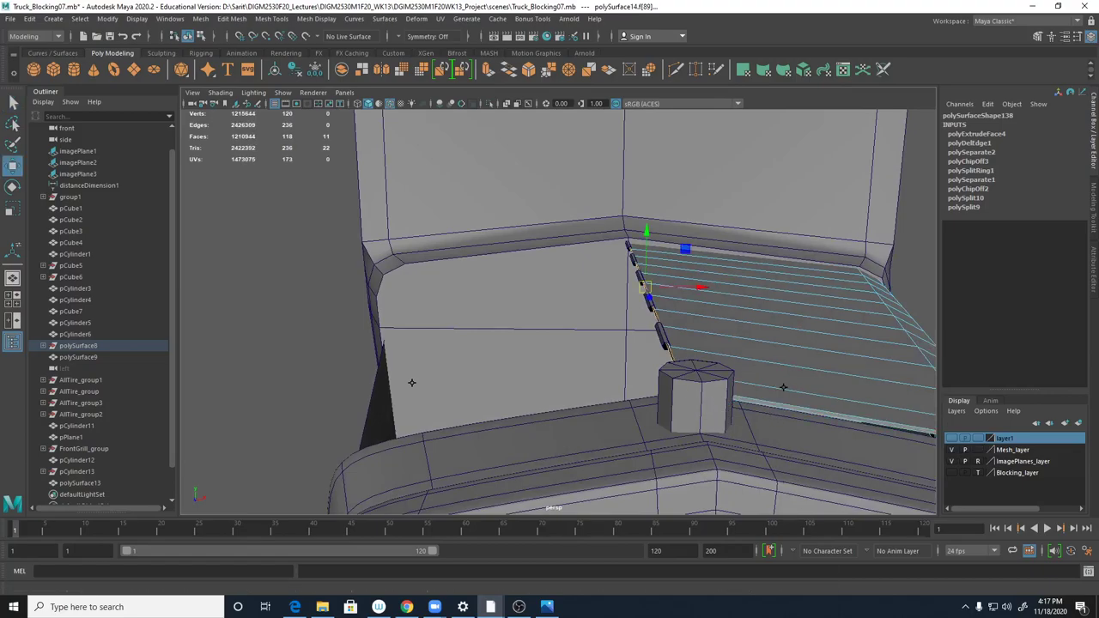
pyautogui.keyDown('alt'); pyautogui.moveTo(661, 352); pyautogui.dragTo(645, 354); pyautogui.keyUp('alt')
pyautogui.press('space')
pyautogui.press('space')
pyautogui.keyDown('alt'); pyautogui.moveTo(563, 366); pyautogui.dragTo(523, 426, button='middle'); pyautogui.keyUp('alt')
pyautogui.keyDown('alt'); pyautogui.moveTo(627, 411); pyautogui.dragTo(893, 404, button='right'); pyautogui.keyUp('alt')
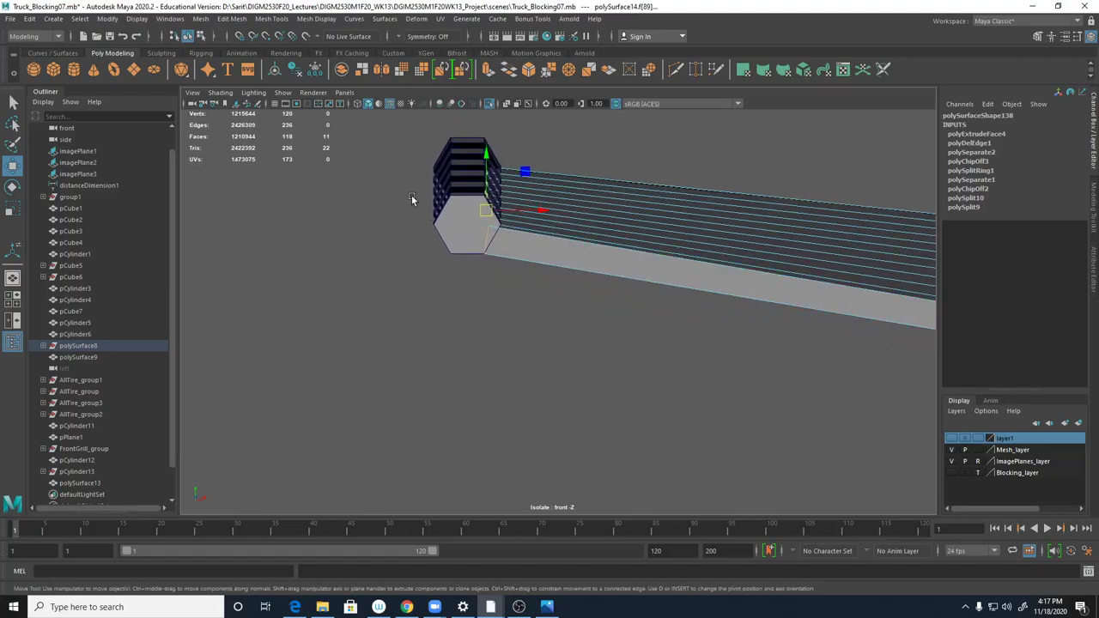
pyautogui.click(485, 212)
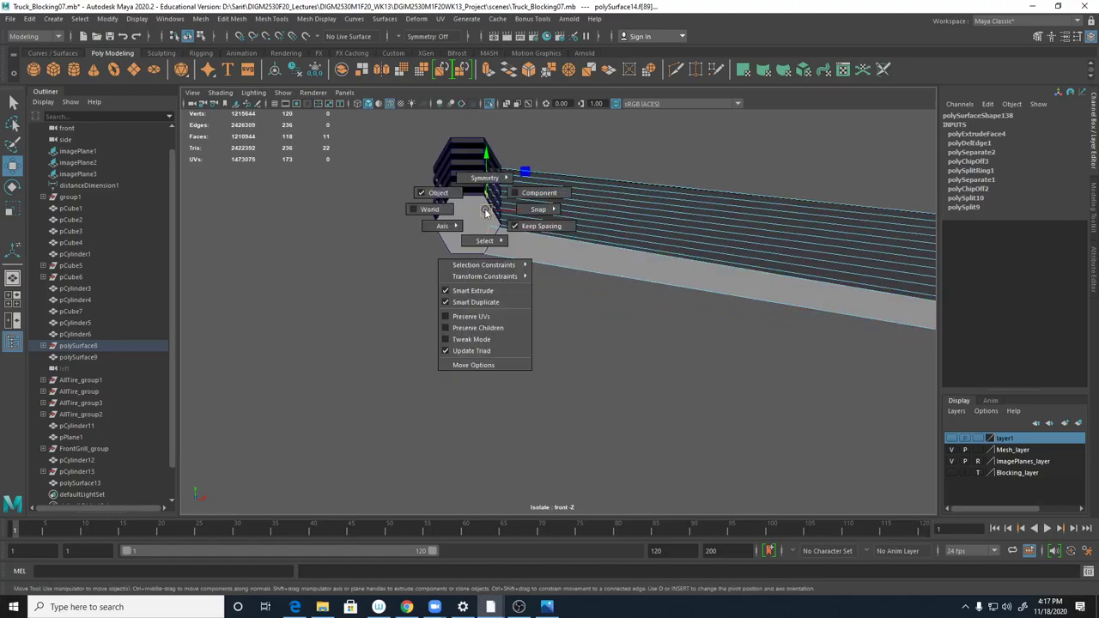
pyautogui.moveTo(439, 225)
pyautogui.moveTo(409, 241)
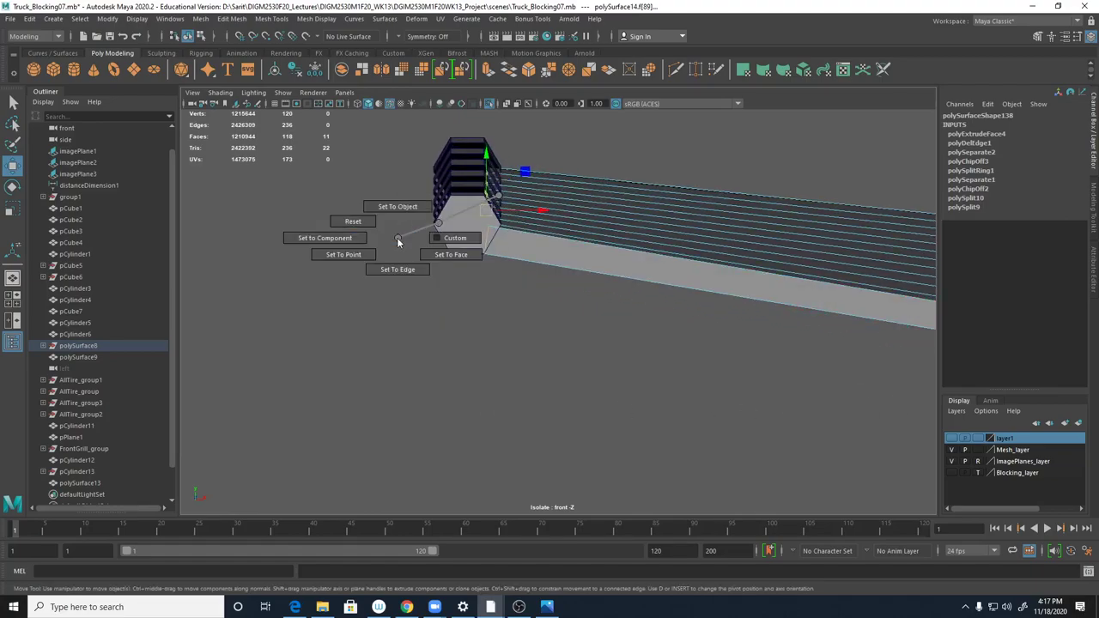
pyautogui.click(398, 269)
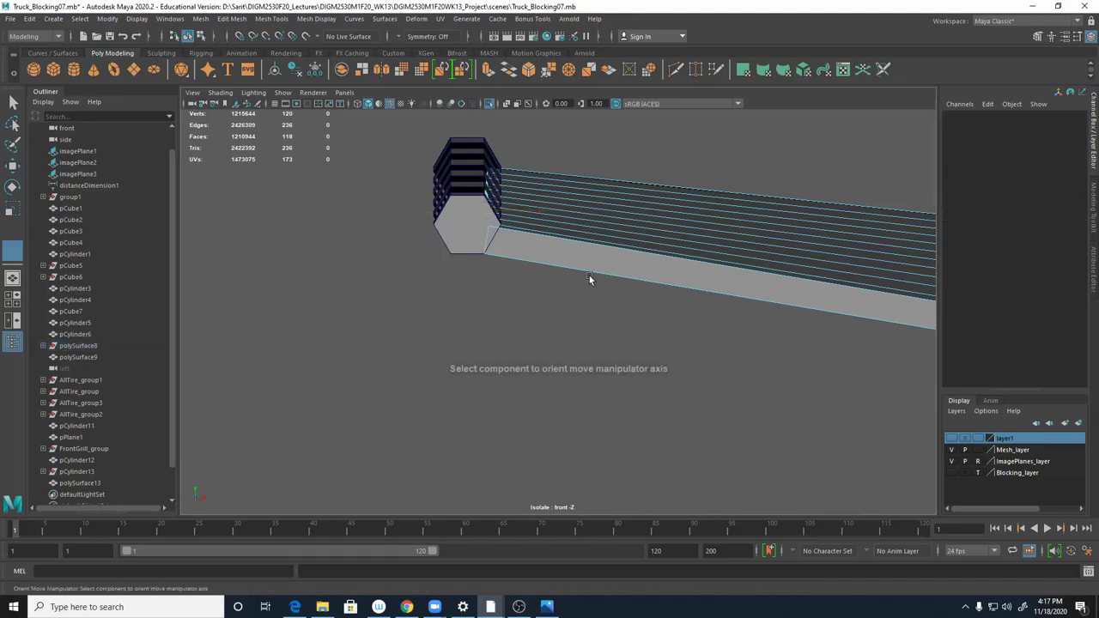
pyautogui.click(566, 267)
pyautogui.click(473, 210)
# - Select the hood panel with its six hinge segments in object mode, isolate them and clear the selection
pyautogui.keyDown('alt'); pyautogui.moveTo(473, 212); pyautogui.dragTo(512, 273); pyautogui.keyUp('alt')
pyautogui.press('space')
pyautogui.press('space')
pyautogui.keyDown('alt'); pyautogui.moveTo(661, 208); pyautogui.dragTo(626, 277); pyautogui.keyUp('alt')
pyautogui.keyDown('alt'); pyautogui.moveTo(624, 260); pyautogui.dragTo(815, 339); pyautogui.keyUp('alt')
pyautogui.keyDown('alt'); pyautogui.moveTo(815, 338); pyautogui.dragTo(849, 353, button='right'); pyautogui.keyUp('alt')
pyautogui.keyDown('alt'); pyautogui.moveTo(849, 353); pyautogui.dragTo(659, 335); pyautogui.keyUp('alt')
pyautogui.moveTo(664, 250); pyautogui.dragTo(687, 243, button='right')
pyautogui.click(578, 240)
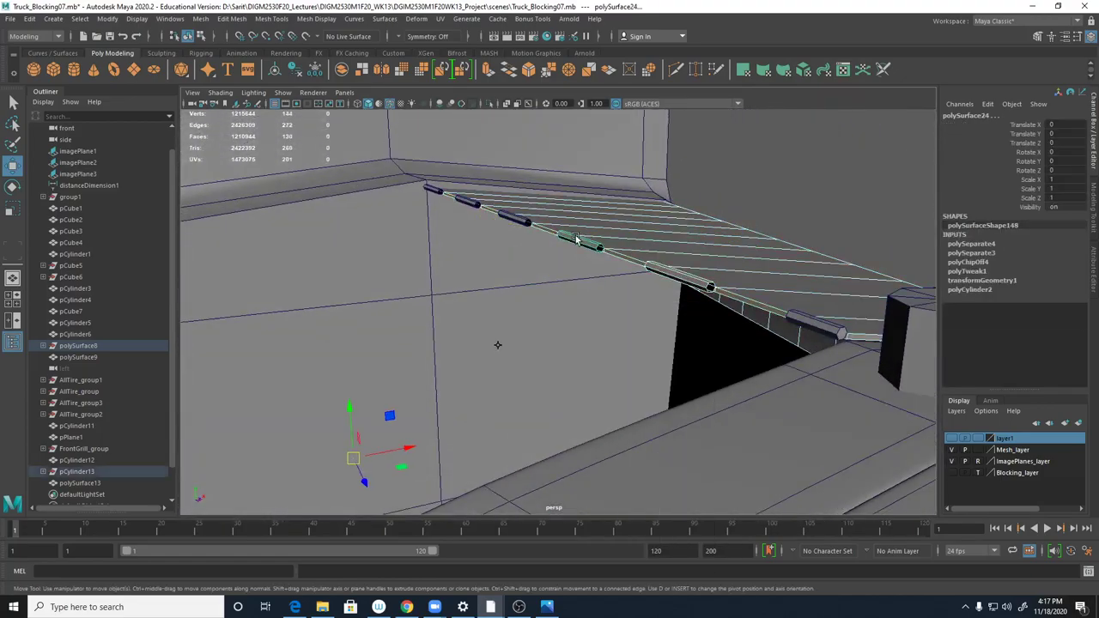
pyautogui.click(516, 220)
pyautogui.click(468, 201)
pyautogui.click(434, 189)
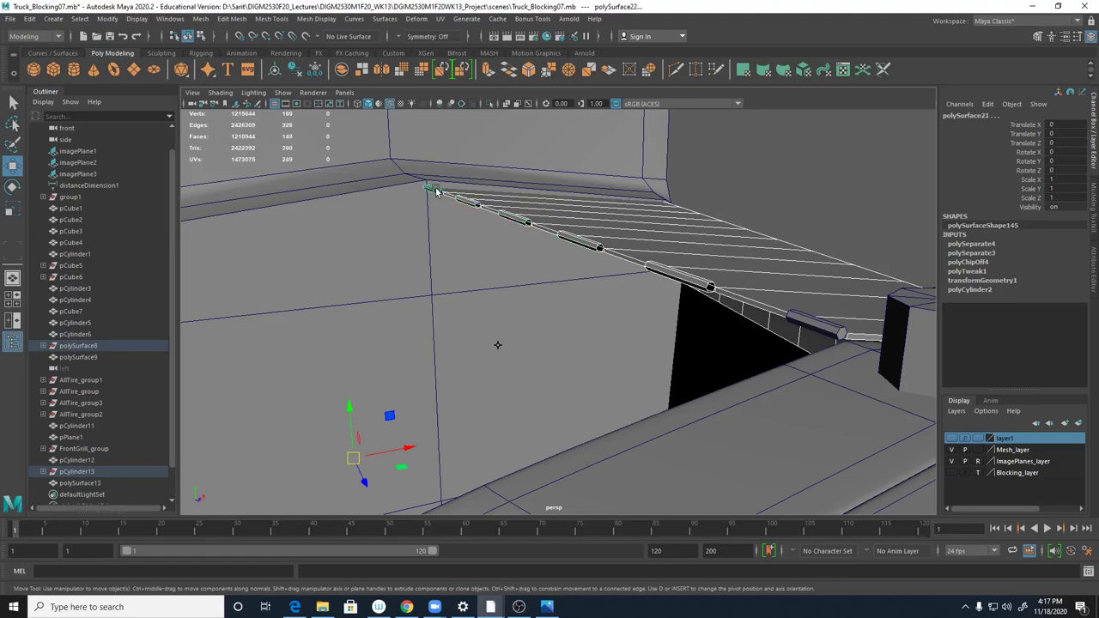
pyautogui.click(807, 321)
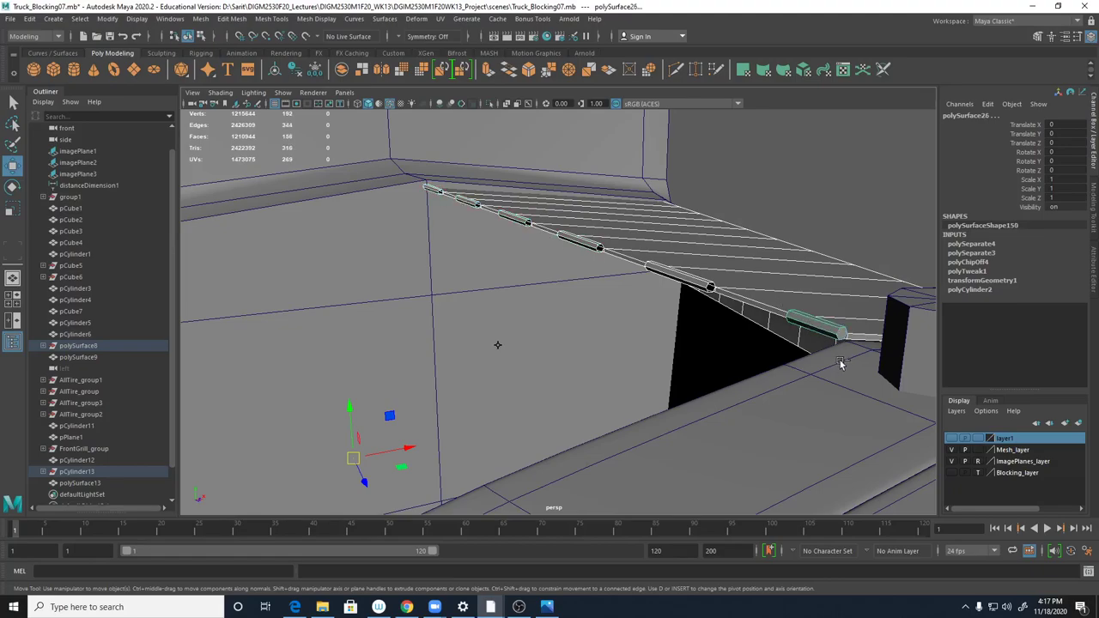
pyautogui.hotkey('ctrl', '1')
pyautogui.keyDown('alt'); pyautogui.moveTo(771, 373); pyautogui.dragTo(729, 378); pyautogui.keyUp('alt')
pyautogui.click(637, 377)
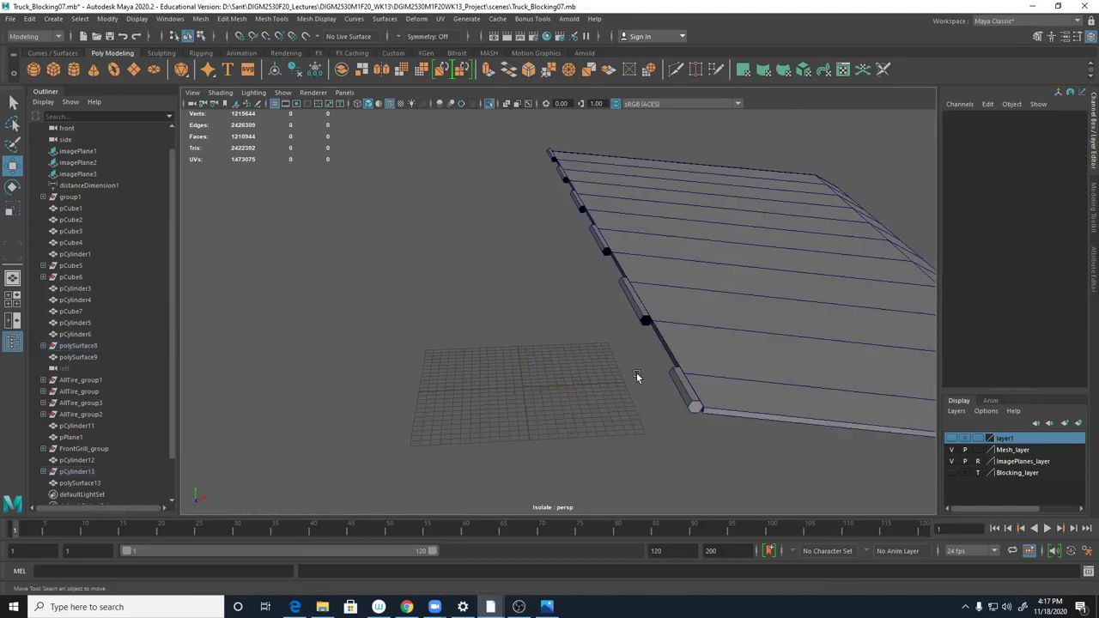
# - Combine the hood panel and its hinge segments into one mesh and fill the segments' open ends
pyautogui.click(666, 335)
pyautogui.keyDown('alt'); pyautogui.moveTo(661, 359); pyautogui.dragTo(642, 351); pyautogui.keyUp('alt')
pyautogui.moveTo(526, 138); pyautogui.dragTo(778, 495)
pyautogui.keyDown('shift'); pyautogui.moveTo(699, 330); pyautogui.dragTo(694, 527, button='right'); pyautogui.keyUp('shift')
pyautogui.keyDown('shift'); pyautogui.moveTo(665, 290); pyautogui.dragTo(715, 273, button='right'); pyautogui.keyUp('shift')
pyautogui.keyDown('alt'); pyautogui.moveTo(593, 367); pyautogui.dragTo(636, 240); pyautogui.keyUp('alt')
pyautogui.scroll(-3, 560, 373)
pyautogui.click(558, 352)
# - Split the front caps of the second and third hinge segments horizontally from corner to corner with Multi-Cut
pyautogui.moveTo(634, 217); pyautogui.dragTo(593, 227, button='right')
pyautogui.click(593, 225)
pyautogui.click(660, 228)
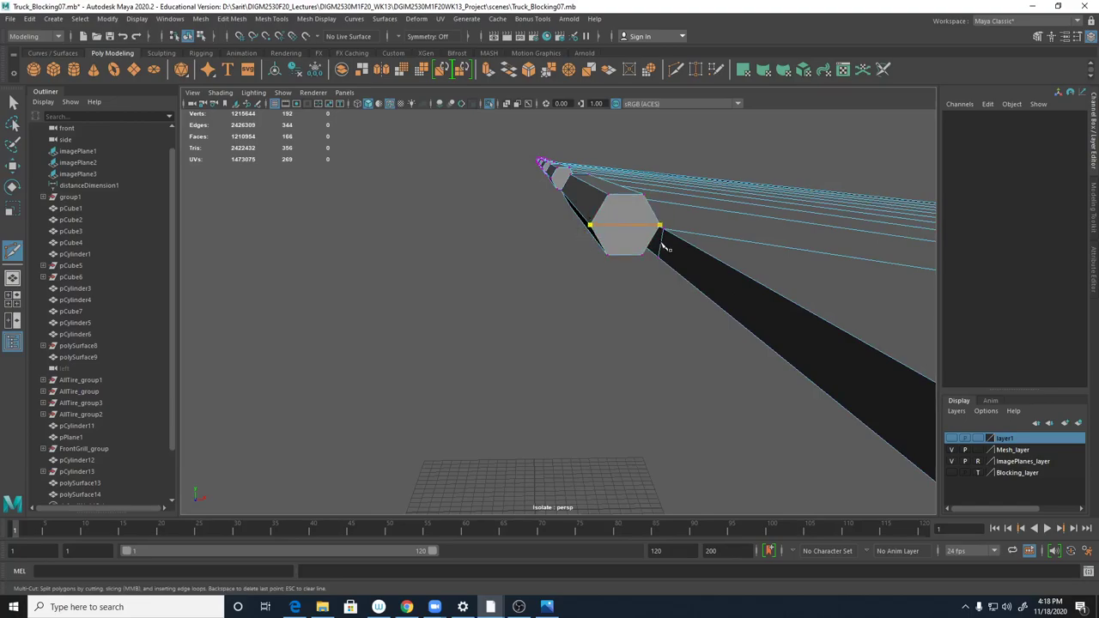
pyautogui.press('Return')
pyautogui.keyDown('alt'); pyautogui.moveTo(601, 262); pyautogui.dragTo(563, 181); pyautogui.keyUp('alt')
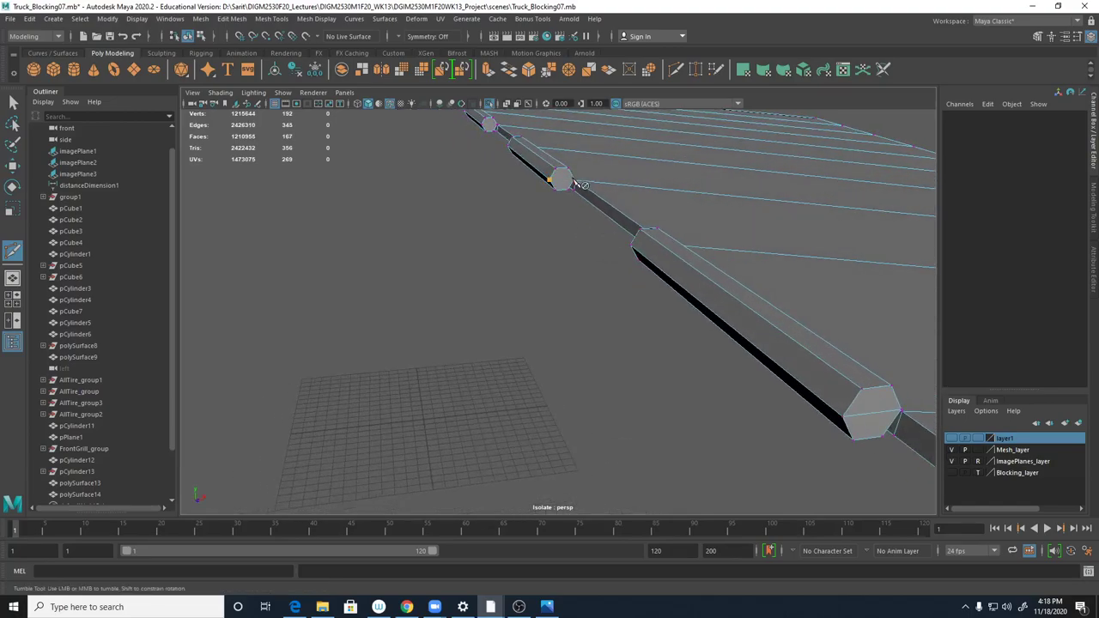
pyautogui.click(574, 179)
pyautogui.press('Return')
pyautogui.keyDown('alt'); pyautogui.moveTo(508, 199); pyautogui.dragTo(524, 285, button='middle'); pyautogui.keyUp('alt')
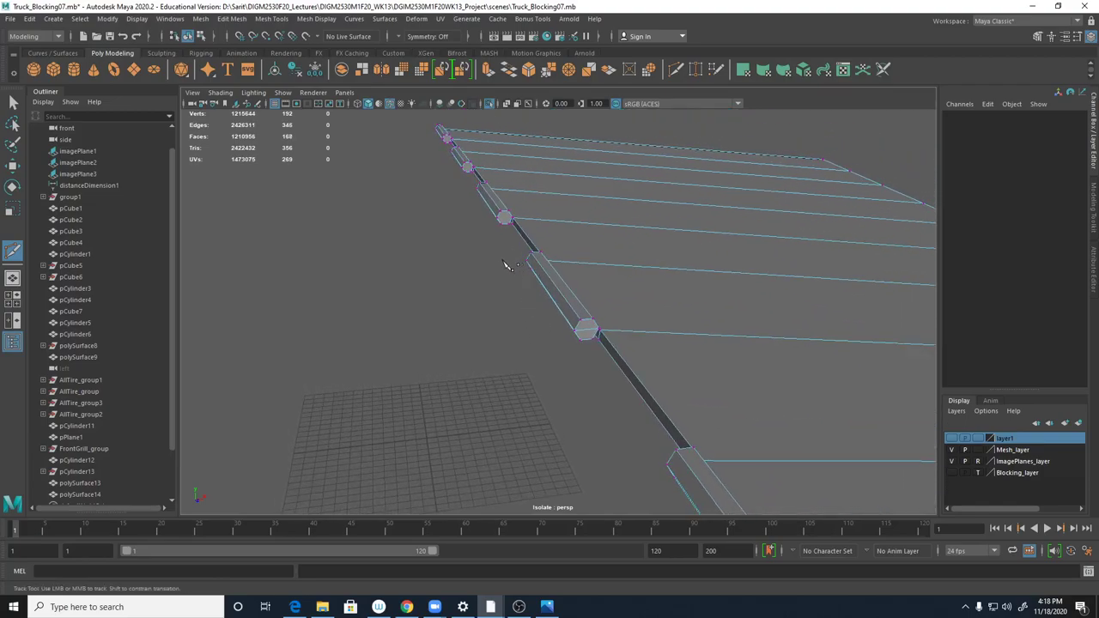
pyautogui.keyDown('alt'); pyautogui.moveTo(507, 265); pyautogui.dragTo(870, 300, button='right'); pyautogui.keyUp('alt')
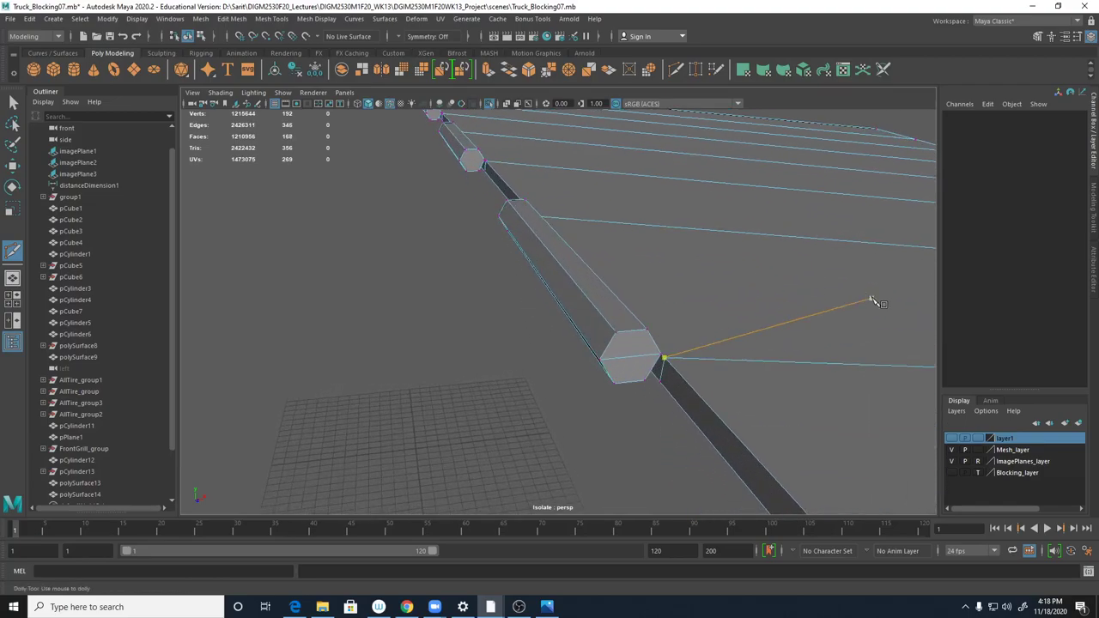
pyautogui.click(461, 162)
pyautogui.moveTo(493, 199)
pyautogui.keyDown('alt'); pyautogui.mouseDown()
pyautogui.moveTo(454, 216)
pyautogui.moveTo(473, 201)
pyautogui.mouseUp(); pyautogui.keyUp('alt')
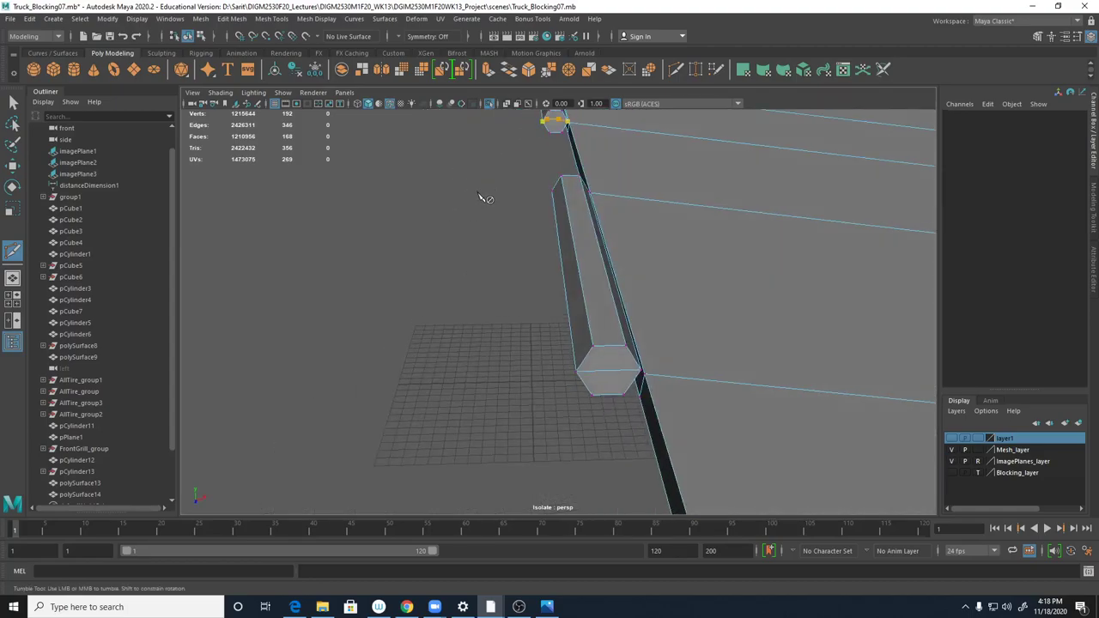
pyautogui.keyDown('alt'); pyautogui.moveTo(558, 133); pyautogui.dragTo(559, 207, button='middle'); pyautogui.keyUp('alt')
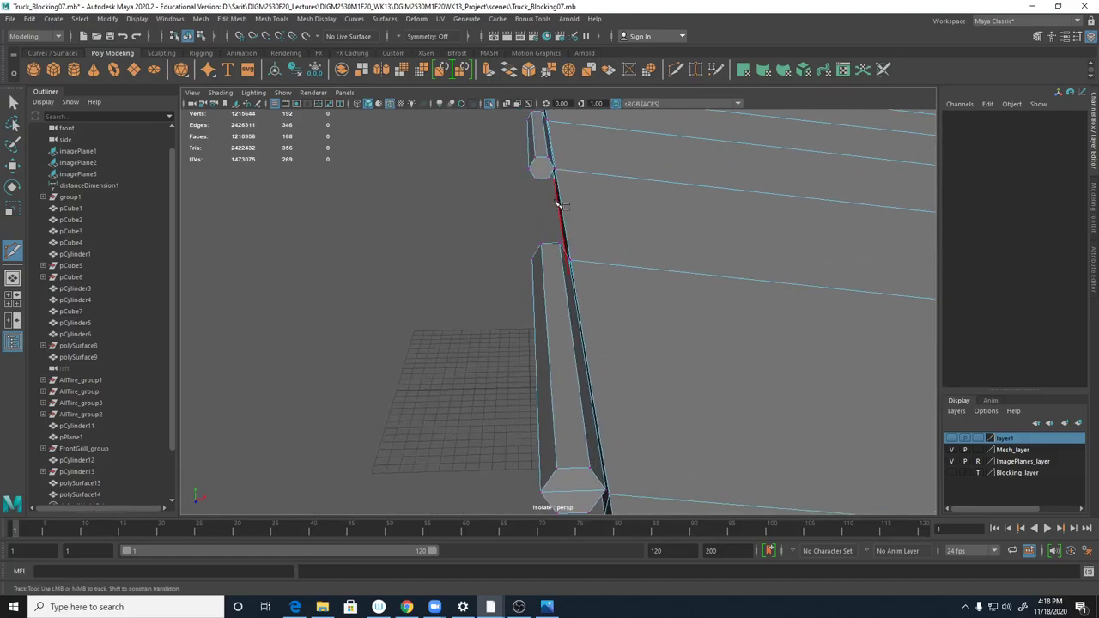
pyautogui.moveTo(591, 182); pyautogui.dragTo(585, 202, button='right')
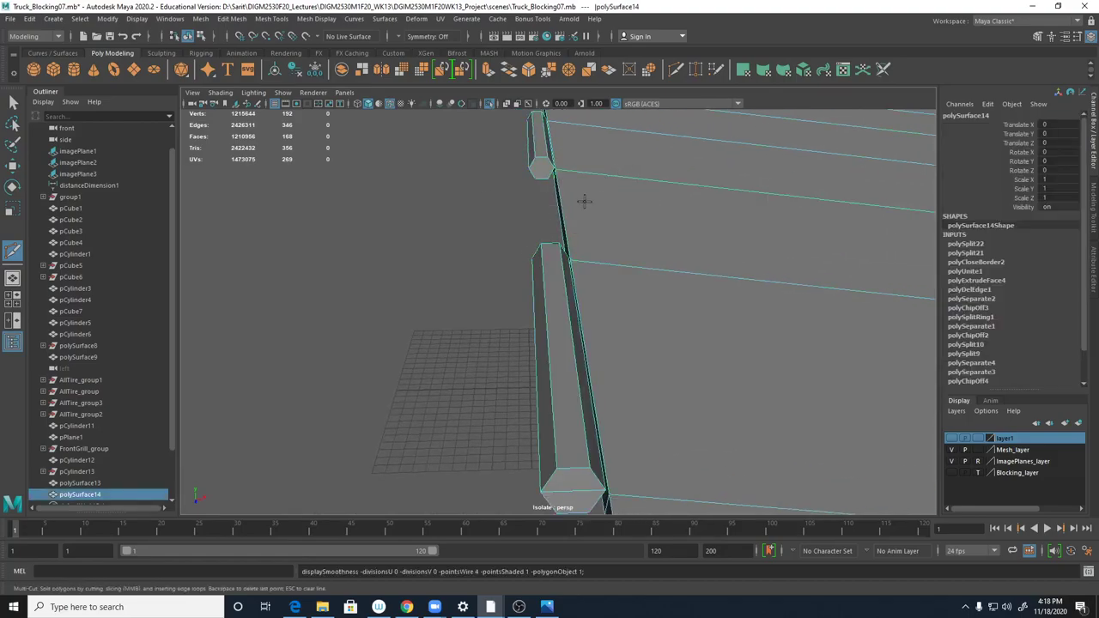
pyautogui.press('q')
pyautogui.click(540, 167)
pyautogui.click(539, 174)
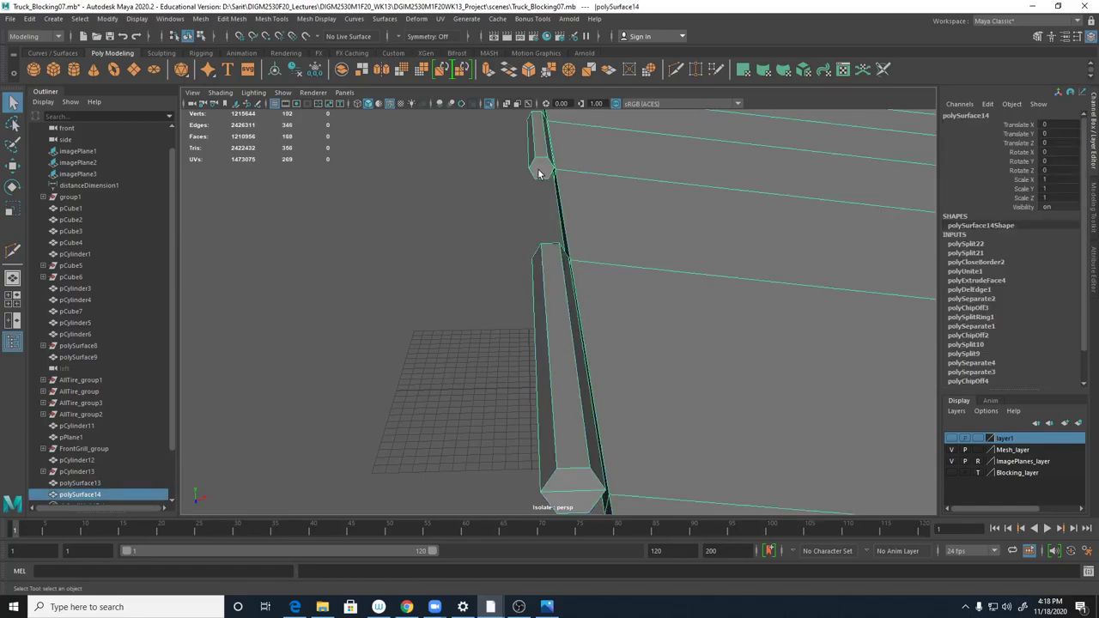
# - Cut an edge across the middle corners of the fourth and fifth hinge segments' front caps with Multi-Cut
pyautogui.keyDown('shift'); pyautogui.moveTo(539, 173); pyautogui.dragTo(841, 227, button='right'); pyautogui.keyUp('shift')
pyautogui.keyDown('alt'); pyautogui.moveTo(617, 193); pyautogui.dragTo(619, 481, button='middle'); pyautogui.keyUp('alt')
pyautogui.click(516, 181)
pyautogui.click(516, 181)
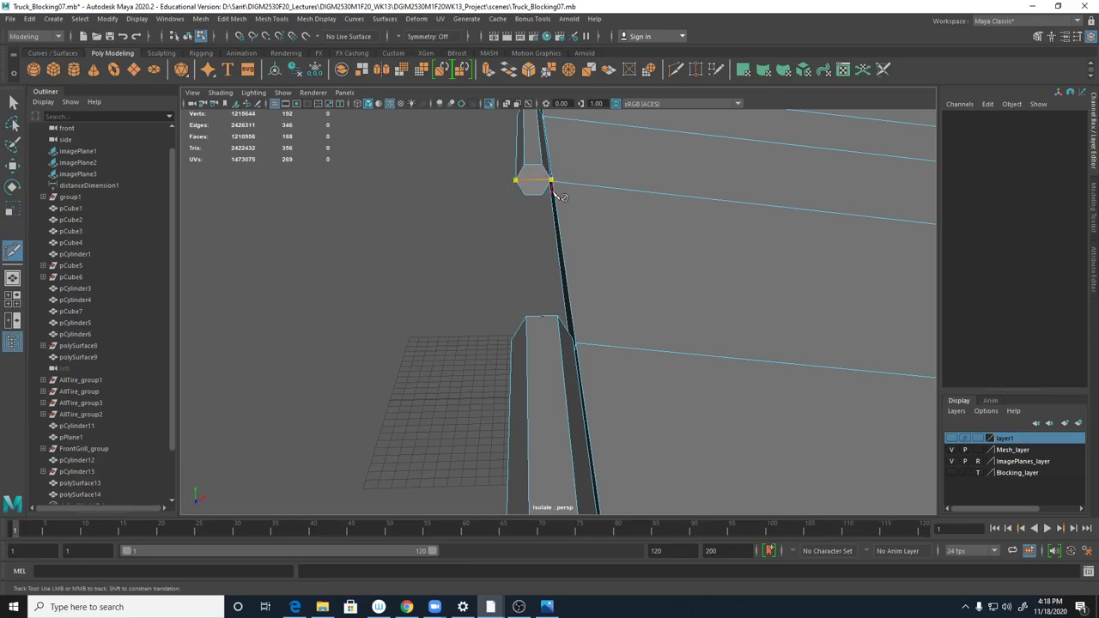
pyautogui.rightClick(550, 185)
pyautogui.keyDown('alt'); pyautogui.moveTo(538, 200); pyautogui.dragTo(581, 404, button='middle'); pyautogui.keyUp('alt')
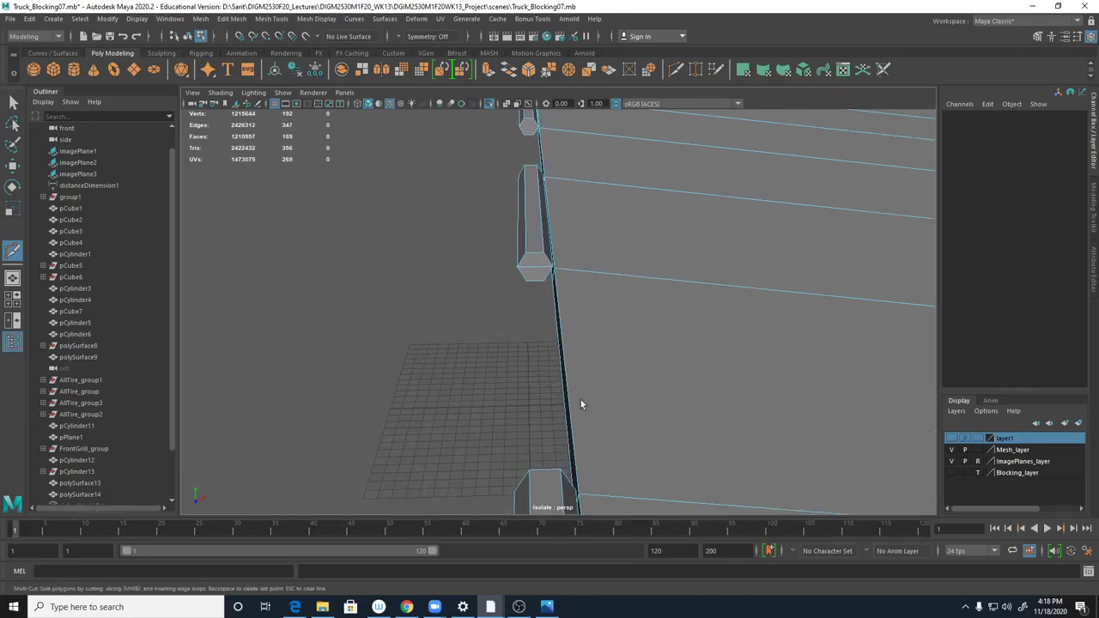
pyautogui.click(534, 127)
# - Split the front cap of the last, rearmost hinge segment horizontally between its opposite corners
pyautogui.keyDown('alt'); pyautogui.moveTo(600, 153); pyautogui.dragTo(630, 523, button='middle'); pyautogui.keyUp('alt')
pyautogui.keyDown('alt'); pyautogui.moveTo(670, 258); pyautogui.dragTo(341, 175, button='right'); pyautogui.keyUp('alt')
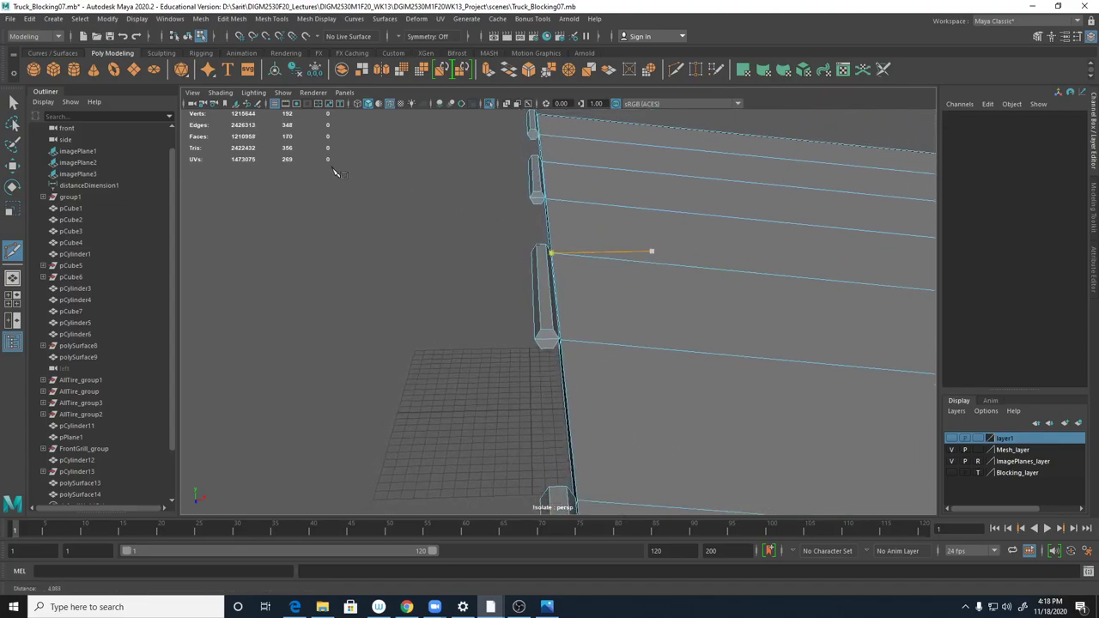
pyautogui.keyDown('alt'); pyautogui.moveTo(464, 207); pyautogui.dragTo(492, 386, button='middle'); pyautogui.keyUp('alt')
pyautogui.keyDown('alt'); pyautogui.moveTo(493, 386); pyautogui.dragTo(747, 225, button='right'); pyautogui.keyUp('alt')
pyautogui.keyDown('alt'); pyautogui.moveTo(498, 230); pyautogui.dragTo(590, 158, button='right'); pyautogui.keyUp('alt')
pyautogui.keyDown('alt'); pyautogui.moveTo(585, 157); pyautogui.dragTo(616, 365, button='middle'); pyautogui.keyUp('alt')
pyautogui.keyDown('alt'); pyautogui.moveTo(616, 366); pyautogui.dragTo(498, 252, button='right'); pyautogui.keyUp('alt')
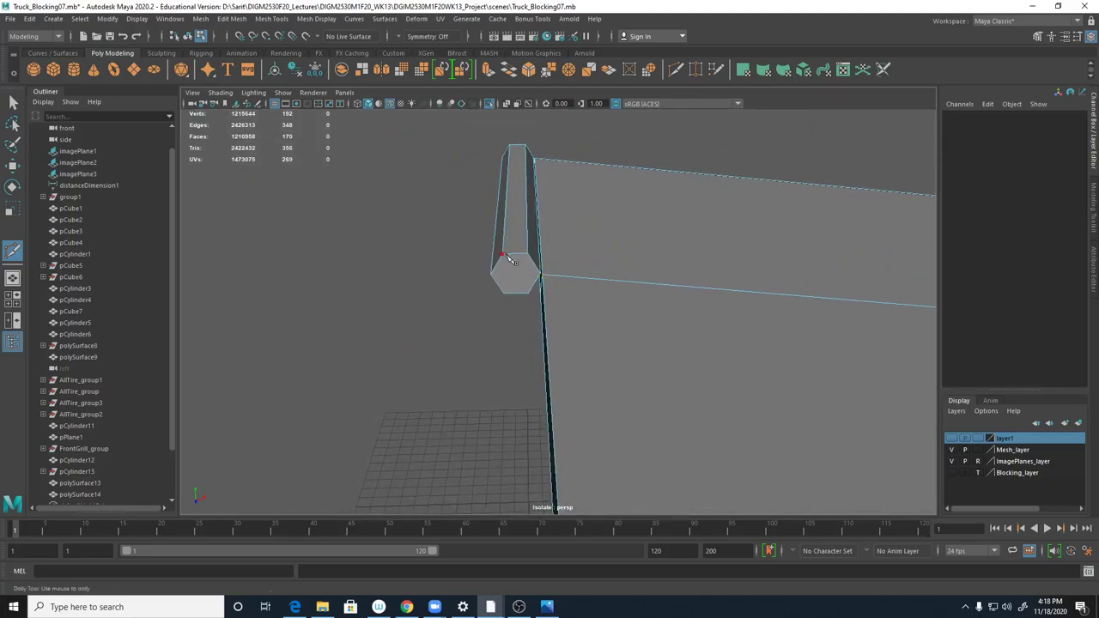
pyautogui.click(491, 273)
pyautogui.click(539, 275)
pyautogui.press('Return')
# - Split the rear end cap of the rearmost hinge segment between its opposite middle corners
pyautogui.keyDown('alt'); pyautogui.moveTo(606, 295); pyautogui.dragTo(616, 362); pyautogui.keyUp('alt')
pyautogui.click(569, 340)
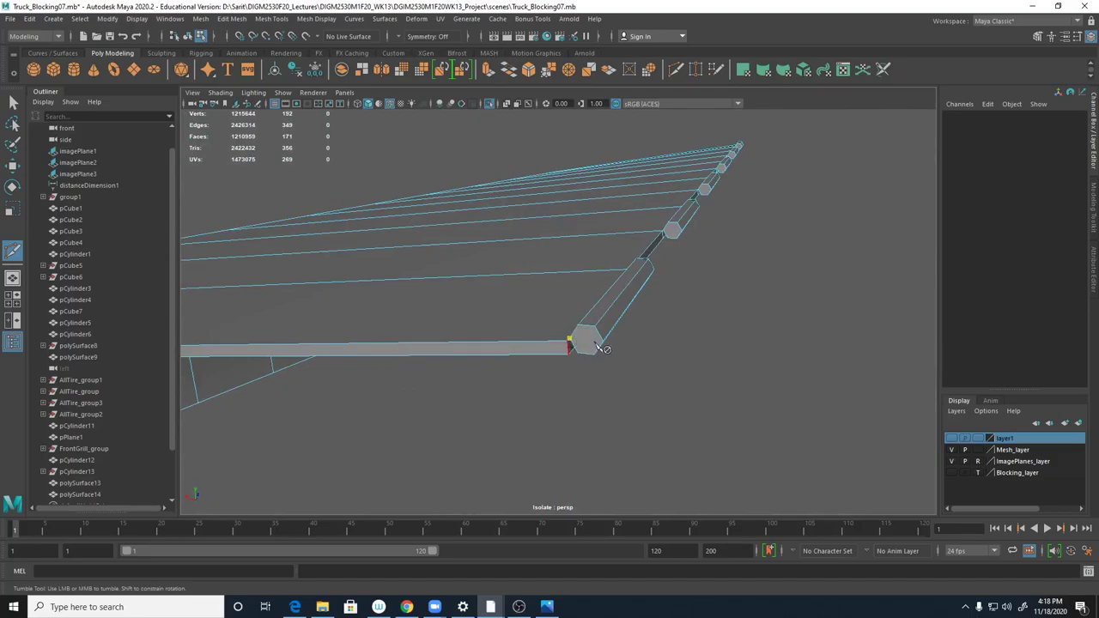
pyautogui.click(599, 336)
pyautogui.press('Return')
# - Cut the rear end cap of the next hinge segment along the hood across its middle corners
pyautogui.moveTo(678, 275)
pyautogui.keyDown('alt'); pyautogui.mouseDown()
pyautogui.moveTo(664, 287)
pyautogui.moveTo(687, 280)
pyautogui.mouseUp(); pyautogui.keyUp('alt')
pyautogui.keyDown('alt'); pyautogui.moveTo(687, 280); pyautogui.dragTo(619, 385, button='middle'); pyautogui.keyUp('alt')
pyautogui.keyDown('alt'); pyautogui.moveTo(618, 385); pyautogui.dragTo(632, 397, button='right'); pyautogui.keyUp('alt')
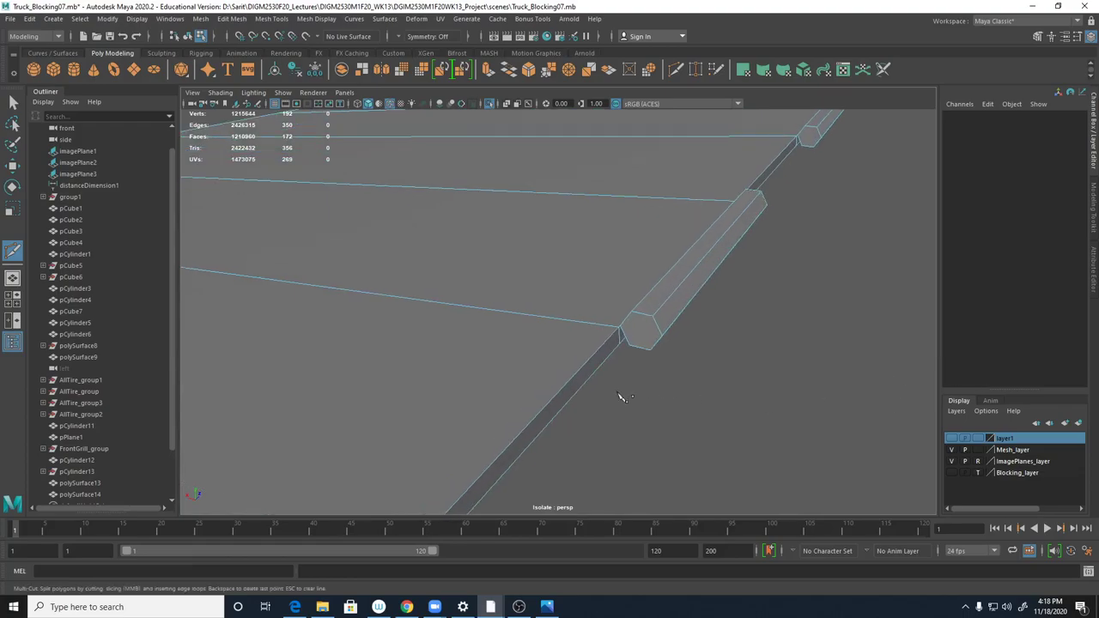
pyautogui.click(618, 327)
pyautogui.keyDown('alt'); pyautogui.moveTo(692, 355); pyautogui.dragTo(699, 344); pyautogui.keyUp('alt')
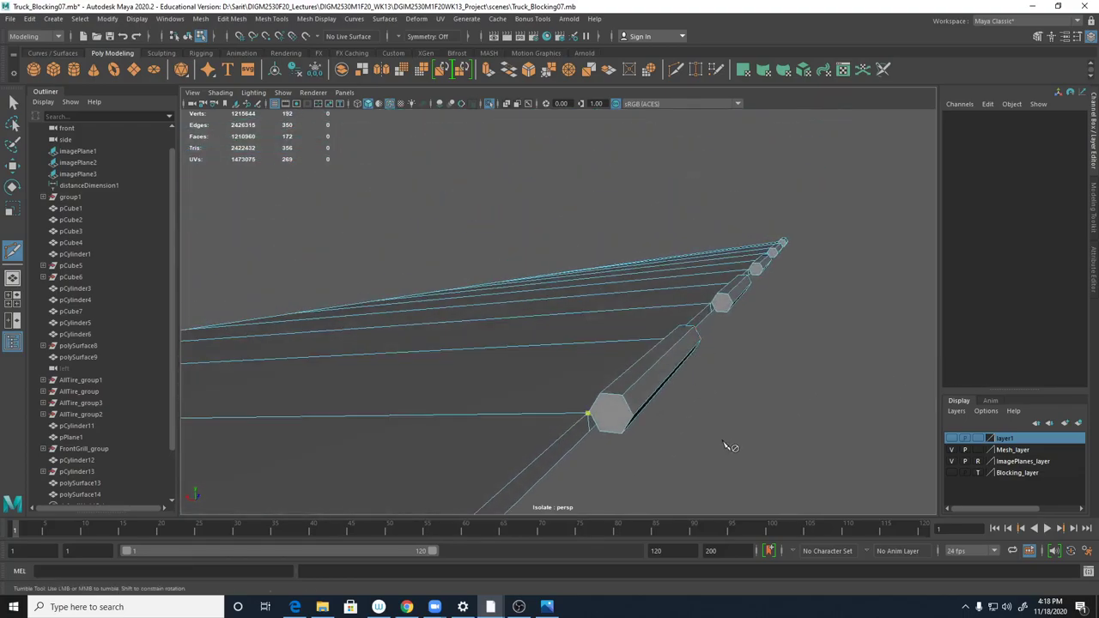
pyautogui.click(631, 410)
pyautogui.keyDown('alt'); pyautogui.moveTo(756, 366); pyautogui.dragTo(652, 484, button='middle'); pyautogui.keyUp('alt')
pyautogui.keyDown('alt'); pyautogui.moveTo(665, 367); pyautogui.dragTo(920, 369, button='right'); pyautogui.keyUp('alt')
# - Switch to the reference photo 1931-ford-model-a-pickup (9).jfif in Photos and examine the truck's front grille up close
pyautogui.click(546, 607)
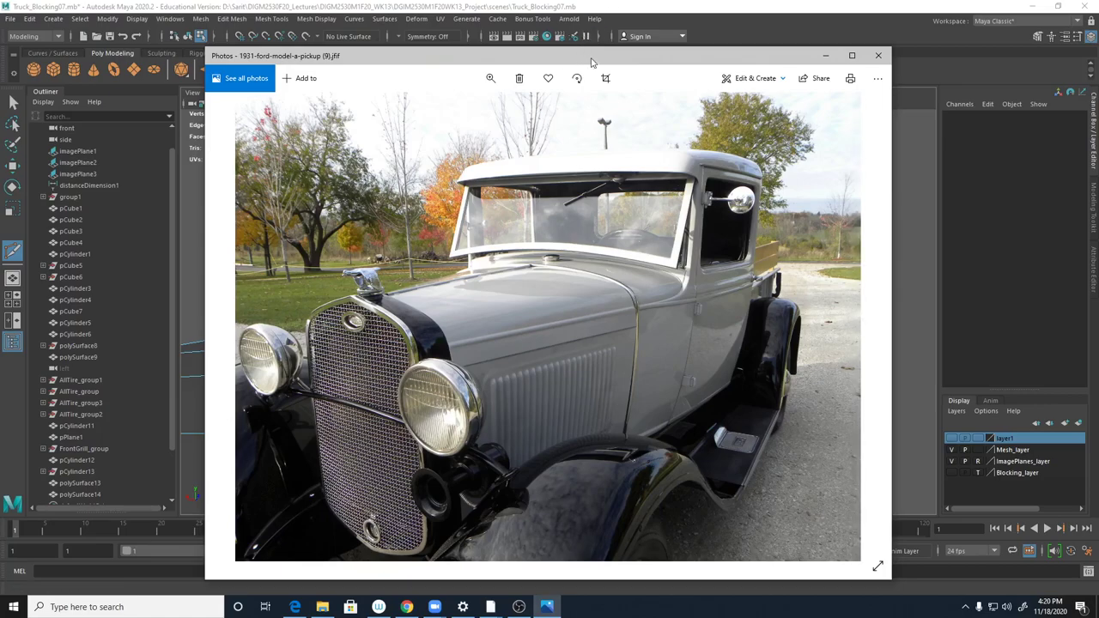
pyautogui.moveTo(589, 80); pyautogui.dragTo(651, 56)
pyautogui.click(552, 54)
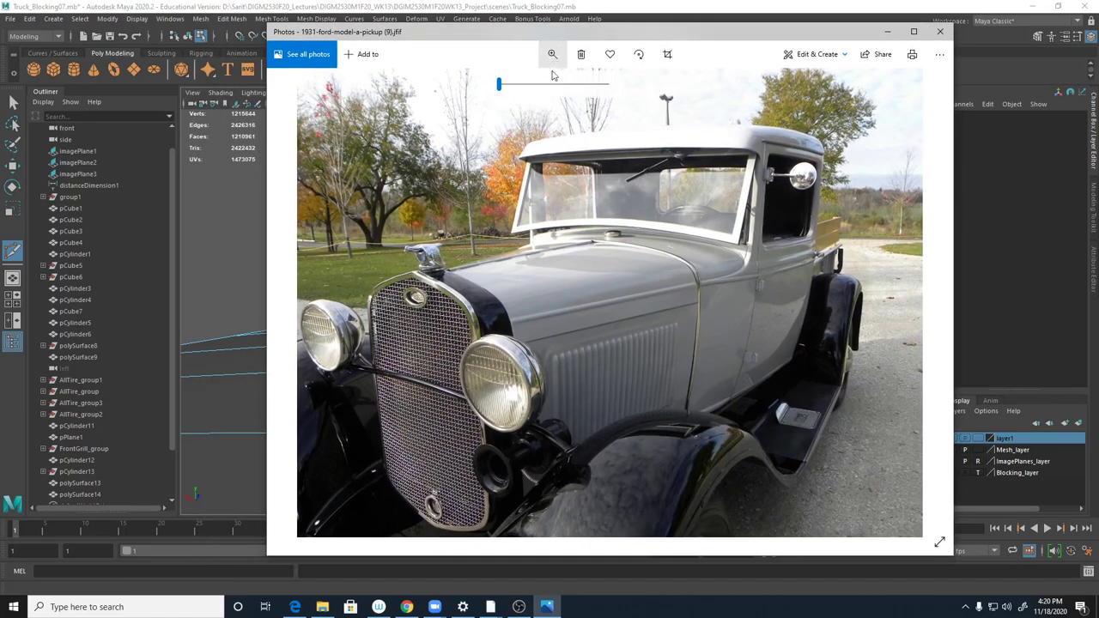
pyautogui.moveTo(499, 84); pyautogui.dragTo(536, 88)
pyautogui.moveTo(526, 341); pyautogui.dragTo(762, 110)
pyautogui.moveTo(655, 517); pyautogui.dragTo(886, 150)
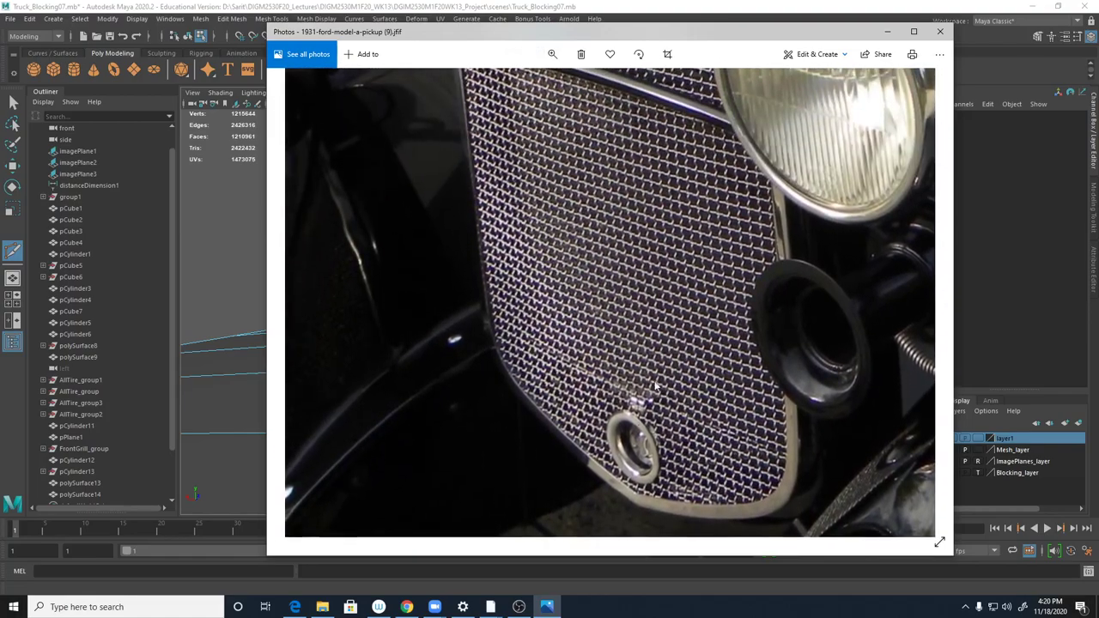
# - Examine the grille and the whole truck in the reference photo, and return to the hood model in Maya
pyautogui.moveTo(646, 367)
pyautogui.mouseDown()
pyautogui.moveTo(644, 350)
pyautogui.moveTo(626, 365)
pyautogui.mouseUp()
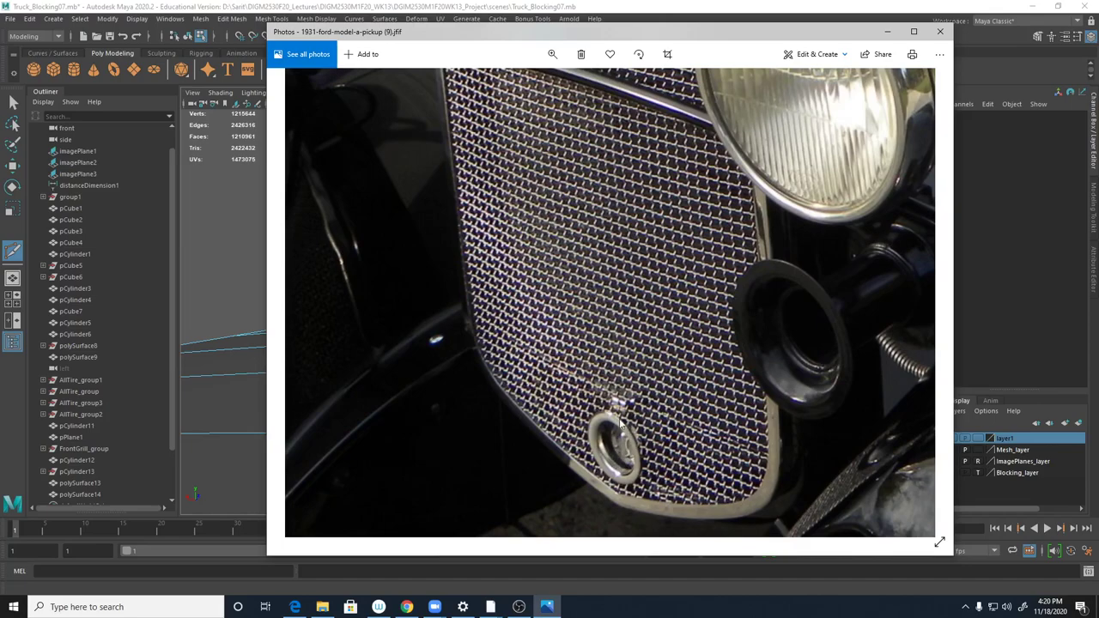
pyautogui.moveTo(731, 34); pyautogui.dragTo(844, 101)
pyautogui.doubleClick(842, 96)
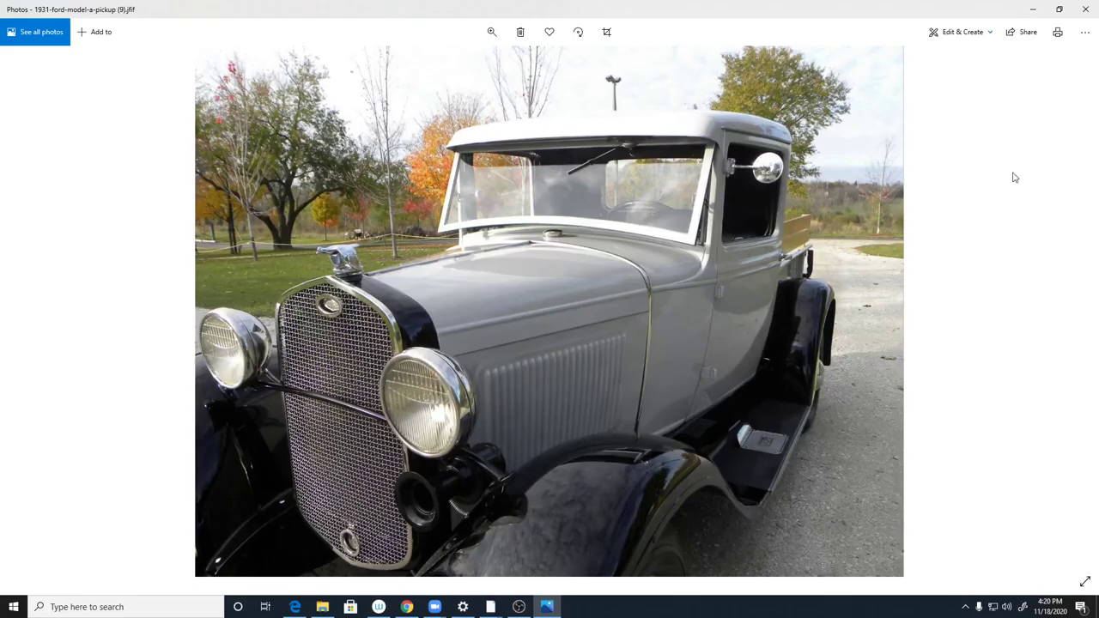
pyautogui.click(1059, 10)
pyautogui.moveTo(797, 96); pyautogui.dragTo(1098, 95)
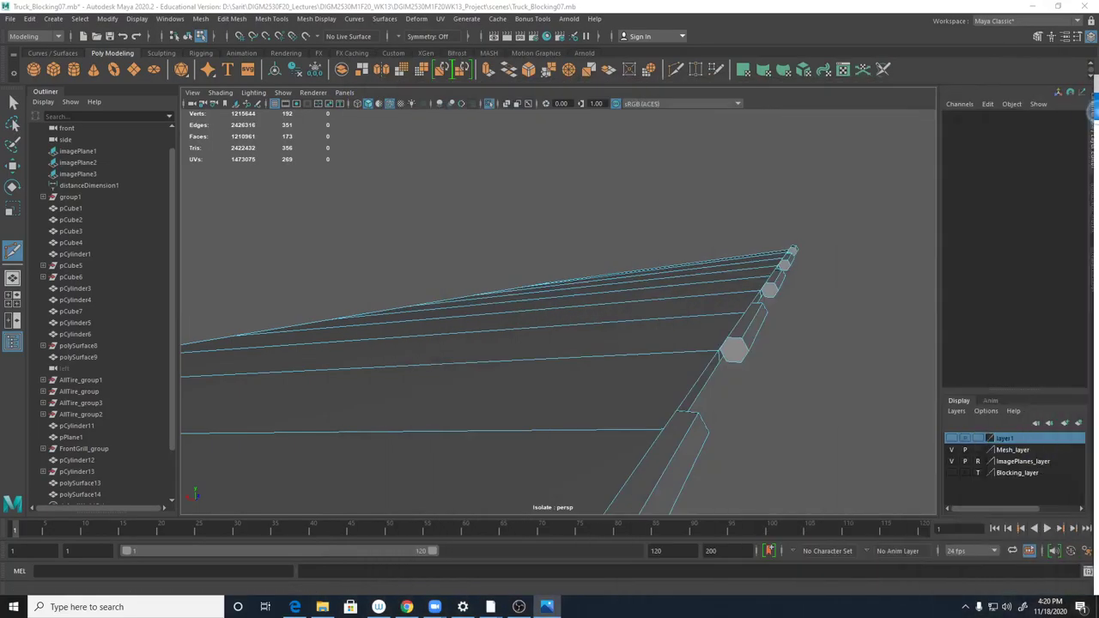
# - Split the end cap of the next hinge segment along the hood between its opposite middle corners
pyautogui.keyDown('alt'); pyautogui.moveTo(896, 315); pyautogui.dragTo(690, 372); pyautogui.keyUp('alt')
pyautogui.keyDown('alt'); pyautogui.moveTo(690, 373); pyautogui.dragTo(846, 391, button='right'); pyautogui.keyUp('alt')
pyautogui.keyDown('alt'); pyautogui.moveTo(589, 356); pyautogui.dragTo(1072, 391, button='right'); pyautogui.keyUp('alt')
pyautogui.hotkey('ctrl', 'shift', 'x')
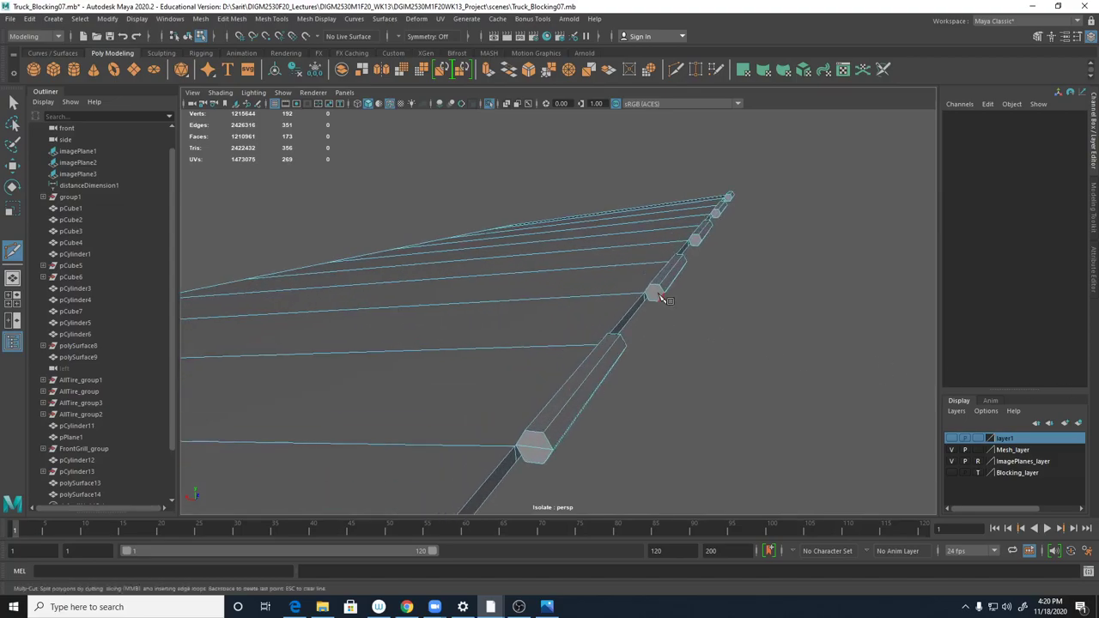
pyautogui.click(664, 294)
# - Cut the end caps of the two following hinge segments across their opposite middle corners
pyautogui.keyDown('alt'); pyautogui.moveTo(735, 281); pyautogui.dragTo(903, 280, button='right'); pyautogui.keyUp('alt')
pyautogui.keyDown('alt'); pyautogui.moveTo(773, 361); pyautogui.dragTo(670, 458, button='middle'); pyautogui.keyUp('alt')
pyautogui.keyDown('alt'); pyautogui.moveTo(670, 458); pyautogui.dragTo(1020, 305, button='right'); pyautogui.keyUp('alt')
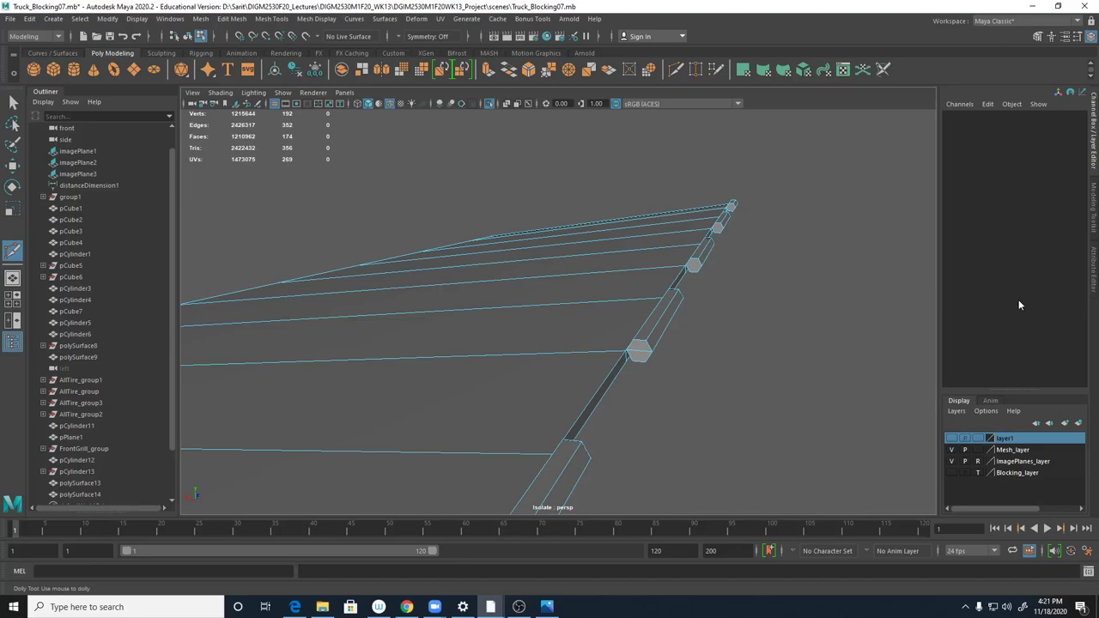
pyautogui.hotkey('ctrl', 'shift', 'x')
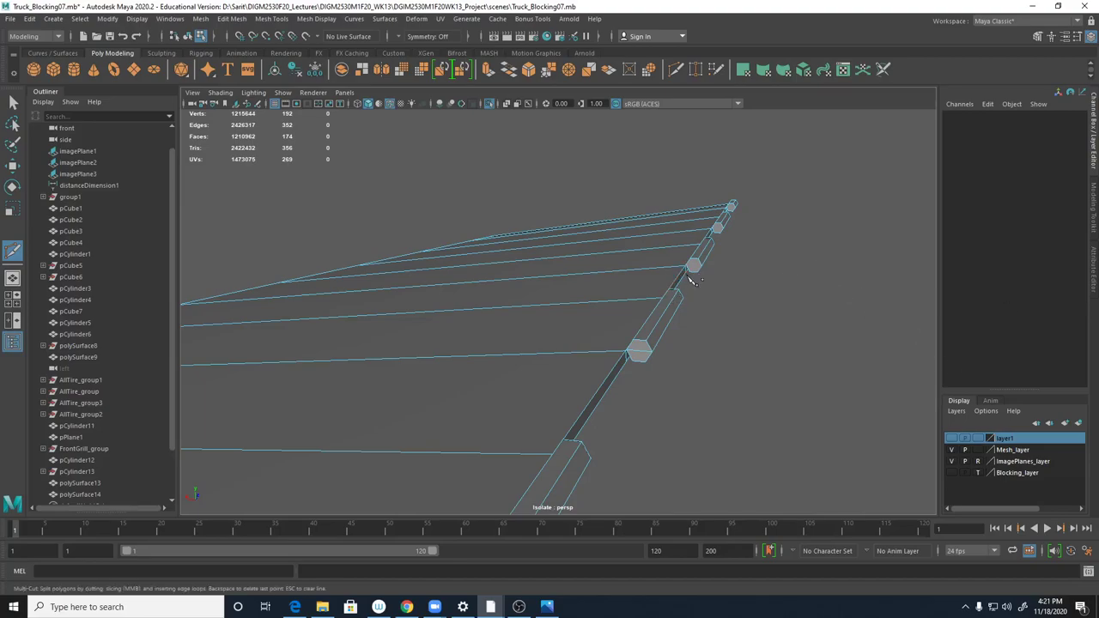
pyautogui.keyDown('alt'); pyautogui.moveTo(700, 281); pyautogui.dragTo(884, 287, button='right'); pyautogui.keyUp('alt')
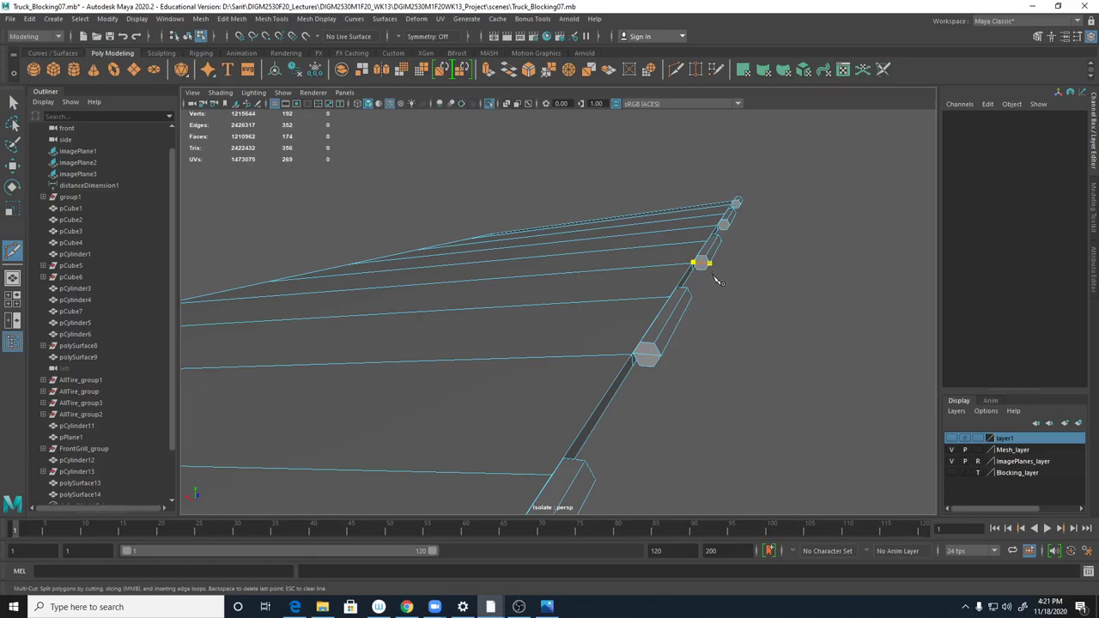
pyautogui.keyDown('alt'); pyautogui.moveTo(725, 237); pyautogui.dragTo(737, 300, button='right'); pyautogui.keyUp('alt')
pyautogui.keyDown('alt'); pyautogui.moveTo(737, 301); pyautogui.dragTo(735, 334, button='middle'); pyautogui.keyUp('alt')
pyautogui.keyDown('alt'); pyautogui.moveTo(737, 335); pyautogui.dragTo(811, 335, button='right'); pyautogui.keyUp('alt')
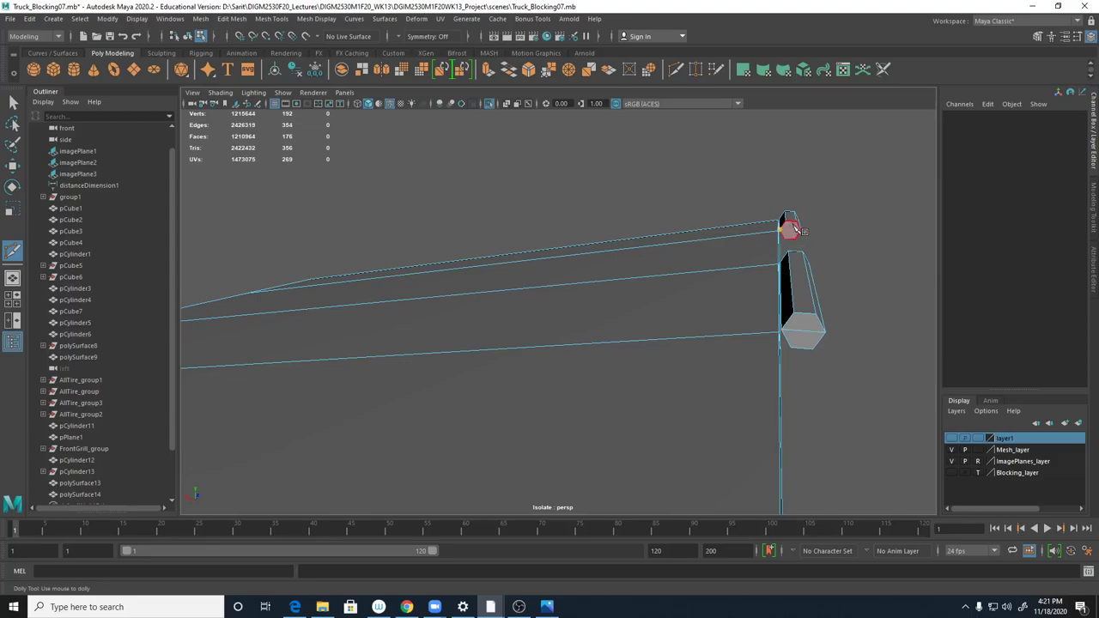
# - Split the remaining uncut hinge segment end caps between their opposite middle corners
pyautogui.keyDown('alt'); pyautogui.moveTo(846, 273); pyautogui.dragTo(749, 267); pyautogui.keyUp('alt')
pyautogui.press('a')
pyautogui.press('space')
pyautogui.press('space')
pyautogui.keyDown('alt'); pyautogui.moveTo(749, 267); pyautogui.dragTo(796, 287, button='right'); pyautogui.keyUp('alt')
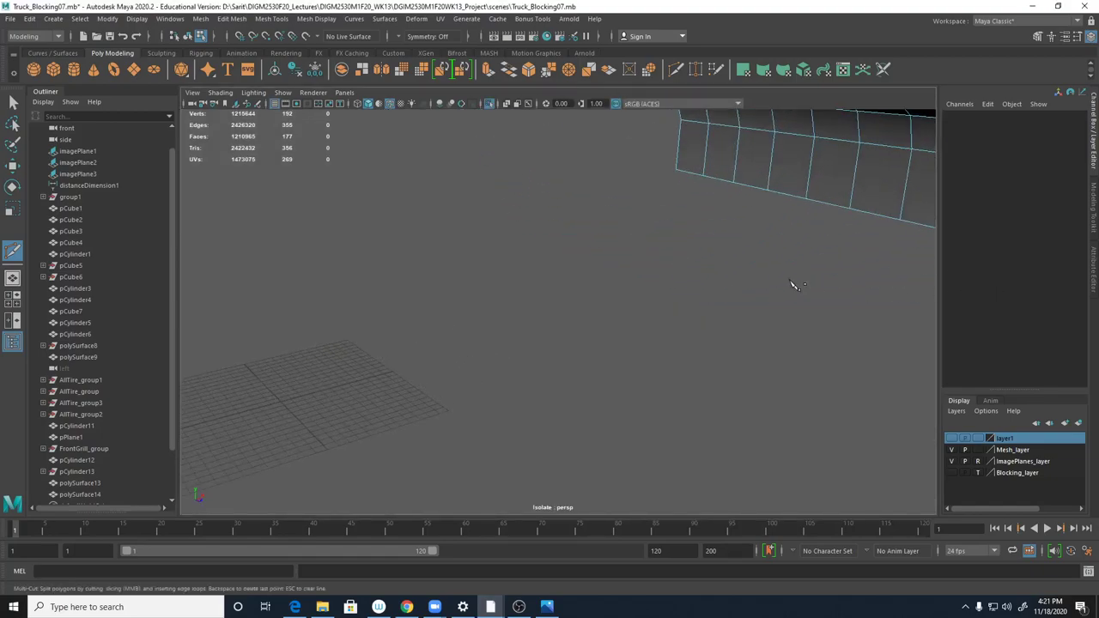
pyautogui.keyDown('alt'); pyautogui.moveTo(795, 287); pyautogui.dragTo(590, 369, button='middle'); pyautogui.keyUp('alt')
pyautogui.keyDown('alt'); pyautogui.moveTo(589, 369); pyautogui.dragTo(678, 360, button='right'); pyautogui.keyUp('alt')
pyautogui.keyDown('alt'); pyautogui.moveTo(677, 360); pyautogui.dragTo(582, 392); pyautogui.keyUp('alt')
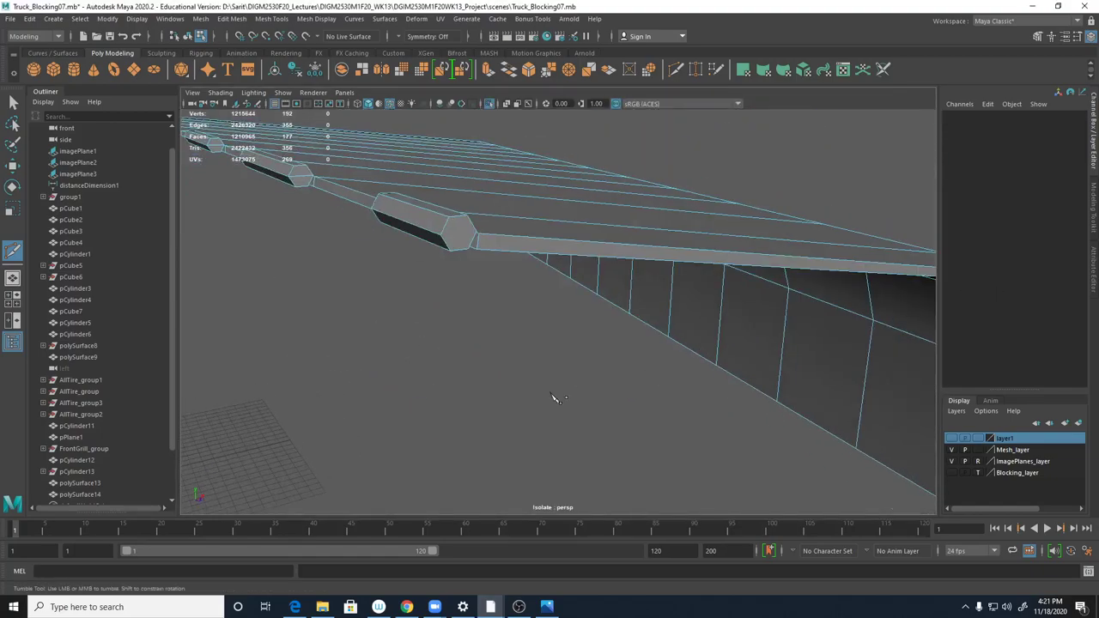
pyautogui.rightClick(491, 250)
pyautogui.keyDown('alt'); pyautogui.moveTo(427, 251); pyautogui.dragTo(550, 319, button='middle'); pyautogui.keyUp('alt')
pyautogui.press('q')
# - Delete the construction history of the hood half with the hinge segments
pyautogui.moveTo(627, 292); pyautogui.dragTo(668, 275, button='right')
pyautogui.moveTo(618, 344)
pyautogui.keyDown('alt'); pyautogui.mouseDown()
pyautogui.moveTo(751, 318)
pyautogui.moveTo(717, 388)
pyautogui.moveTo(644, 401)
pyautogui.moveTo(692, 345)
pyautogui.moveTo(627, 369)
pyautogui.moveTo(773, 387)
pyautogui.moveTo(712, 383)
pyautogui.moveTo(479, 317)
pyautogui.moveTo(687, 336)
pyautogui.moveTo(641, 339)
pyautogui.moveTo(584, 321)
pyautogui.moveTo(638, 304)
pyautogui.moveTo(695, 323)
pyautogui.moveTo(567, 429)
pyautogui.moveTo(599, 387)
pyautogui.moveTo(623, 269)
pyautogui.mouseUp(); pyautogui.keyUp('alt')
pyautogui.hotkey('alt', 'shift', 'd')
# - Bridge the hood panel's narrow edge face to the facing side of the endmost hinge segment
pyautogui.rightClick(607, 245)
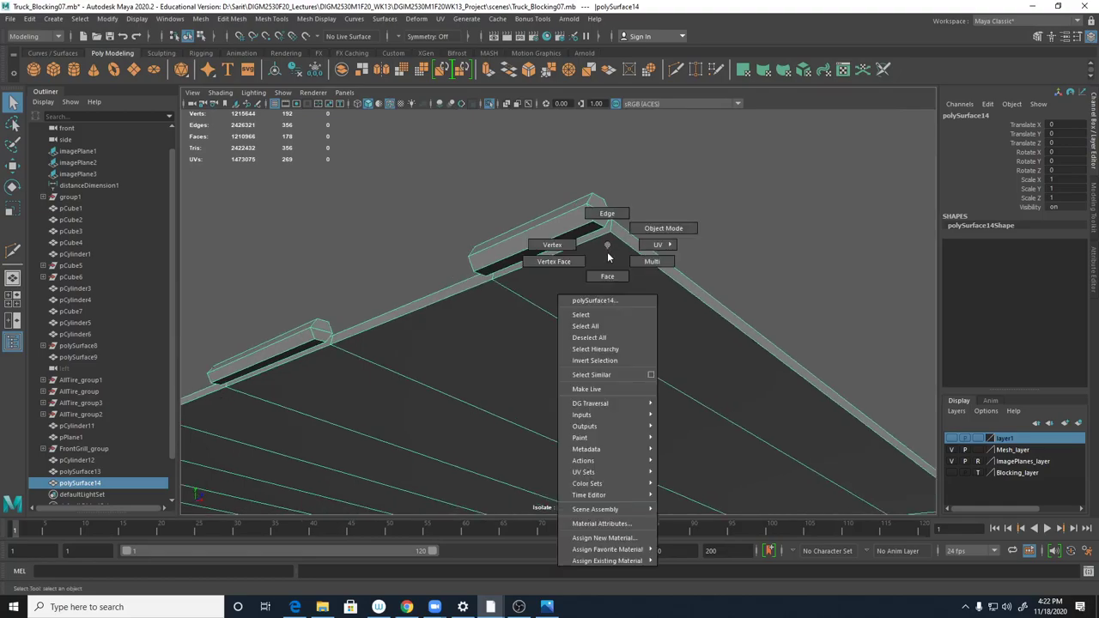
pyautogui.click(607, 276)
pyautogui.click(589, 240)
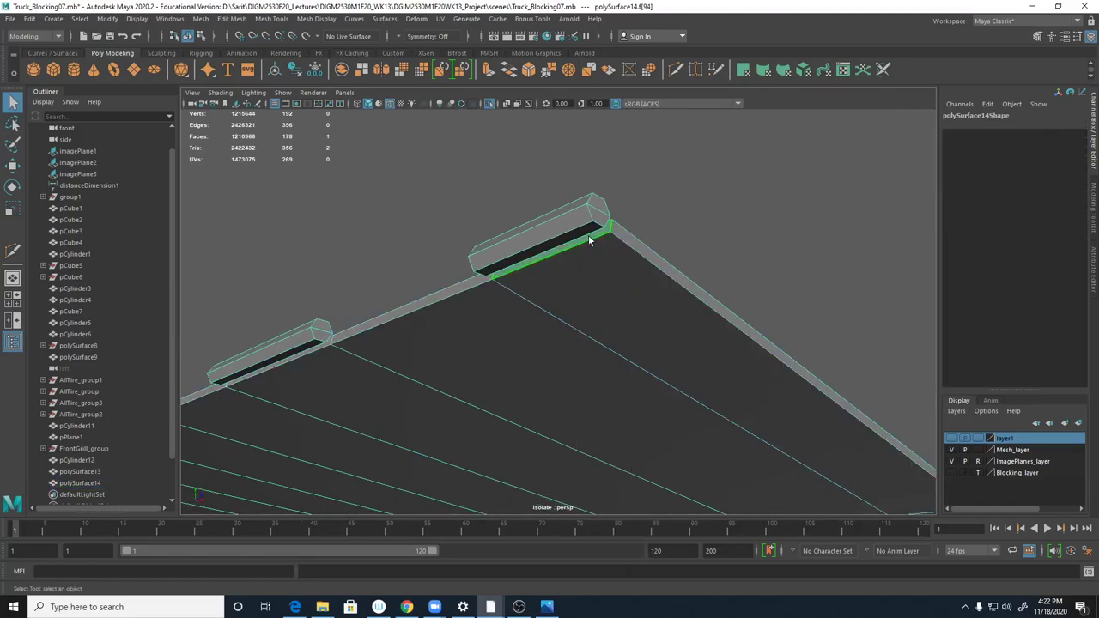
pyautogui.press('f')
pyautogui.keyDown('alt'); pyautogui.moveTo(601, 241); pyautogui.dragTo(635, 215); pyautogui.keyUp('alt')
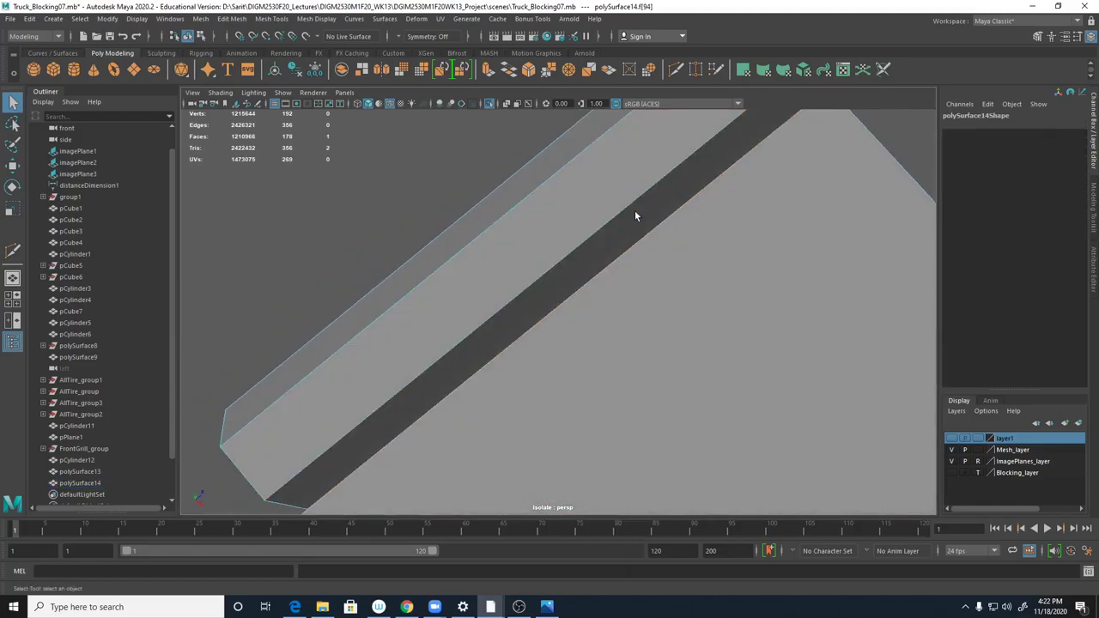
pyautogui.keyDown('shift'); pyautogui.moveTo(634, 218); pyautogui.dragTo(620, 396, button='right'); pyautogui.keyUp('shift')
pyautogui.keyDown('alt'); pyautogui.moveTo(633, 372); pyautogui.dragTo(588, 363); pyautogui.keyUp('alt')
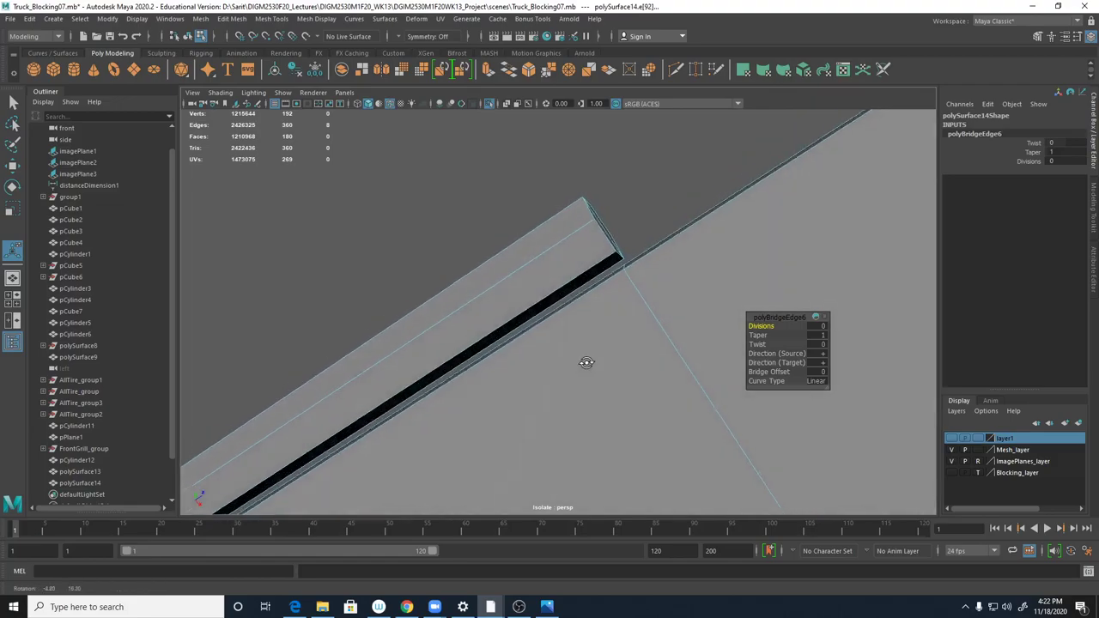
# - Try bridging the next hinge segment's facing side to the hood's edge face, and undo the bridge
pyautogui.click(565, 287)
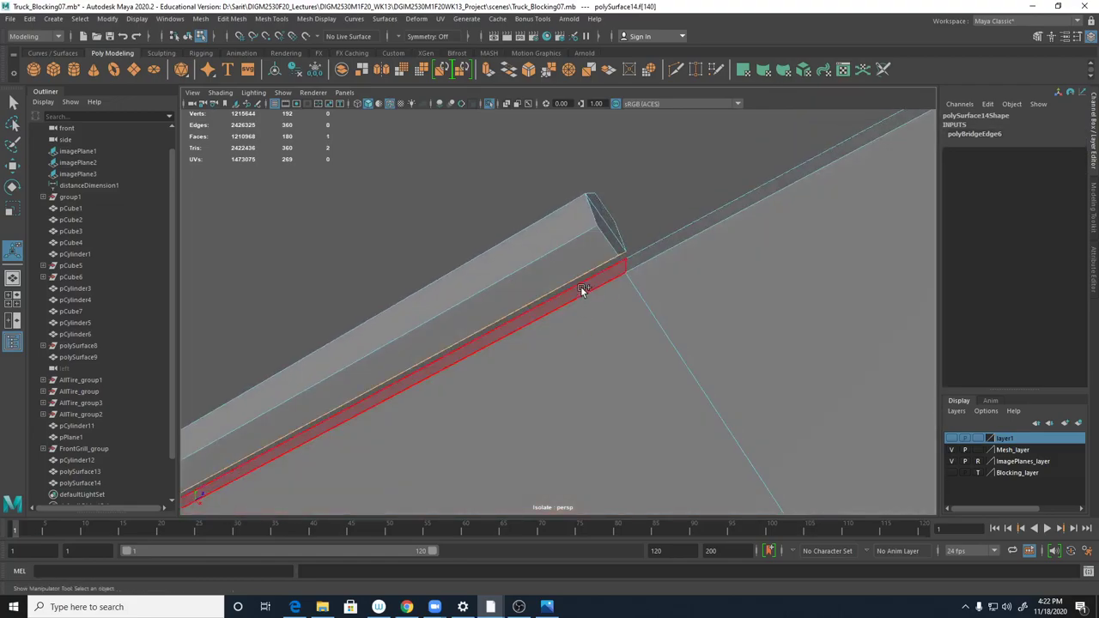
pyautogui.keyDown('shift'); pyautogui.click(580, 288); pyautogui.keyUp('shift')
pyautogui.press('g')
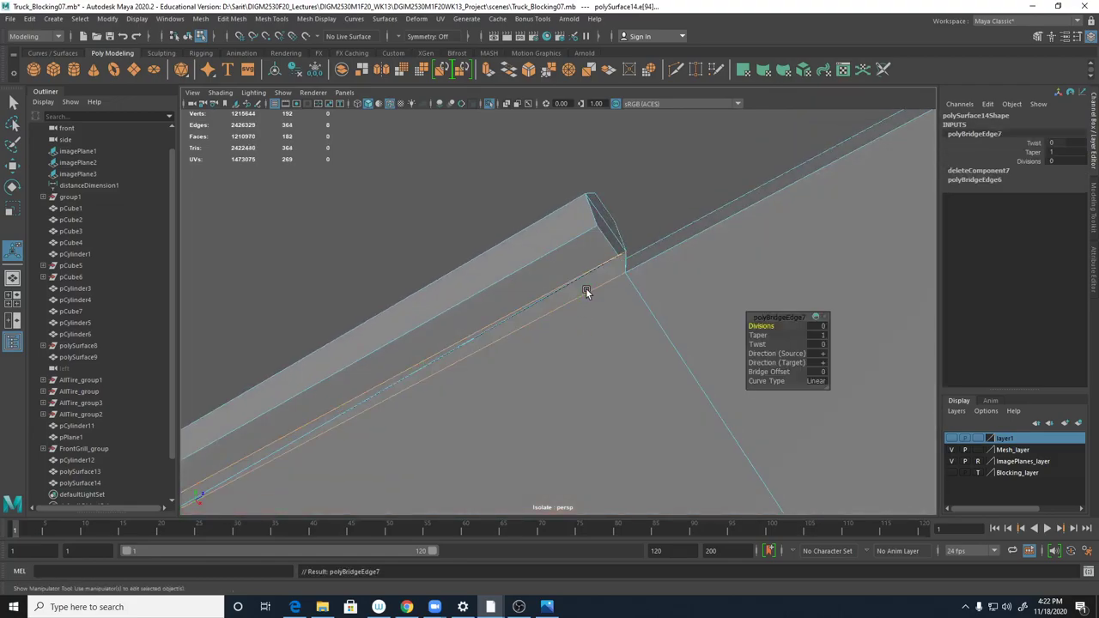
pyautogui.press('q')
pyautogui.keyDown('alt'); pyautogui.moveTo(569, 353); pyautogui.dragTo(594, 290, button='middle'); pyautogui.keyUp('alt')
pyautogui.keyDown('alt'); pyautogui.moveTo(594, 290); pyautogui.dragTo(584, 209); pyautogui.keyUp('alt')
pyautogui.hotkey('ctrl', 'z')
pyautogui.hotkey('ctrl', 'z')
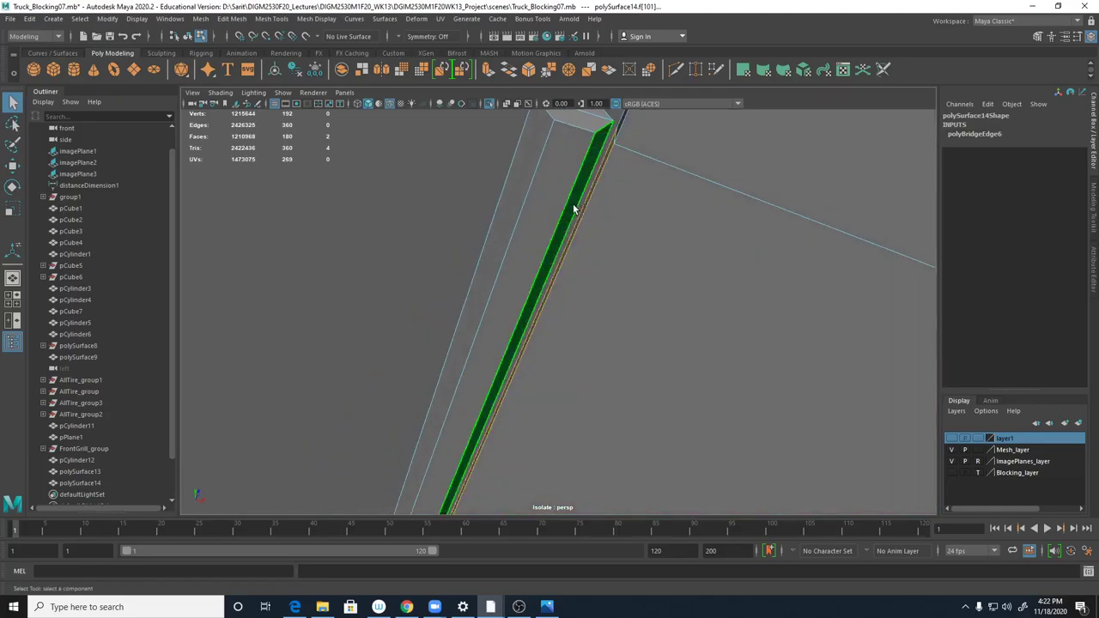
# - Repeat the bridge between the hood edge and that hinge segment, inspect it along the edge, and undo it
pyautogui.press('g')
pyautogui.keyDown('alt'); pyautogui.moveTo(595, 273); pyautogui.dragTo(781, 246); pyautogui.keyUp('alt')
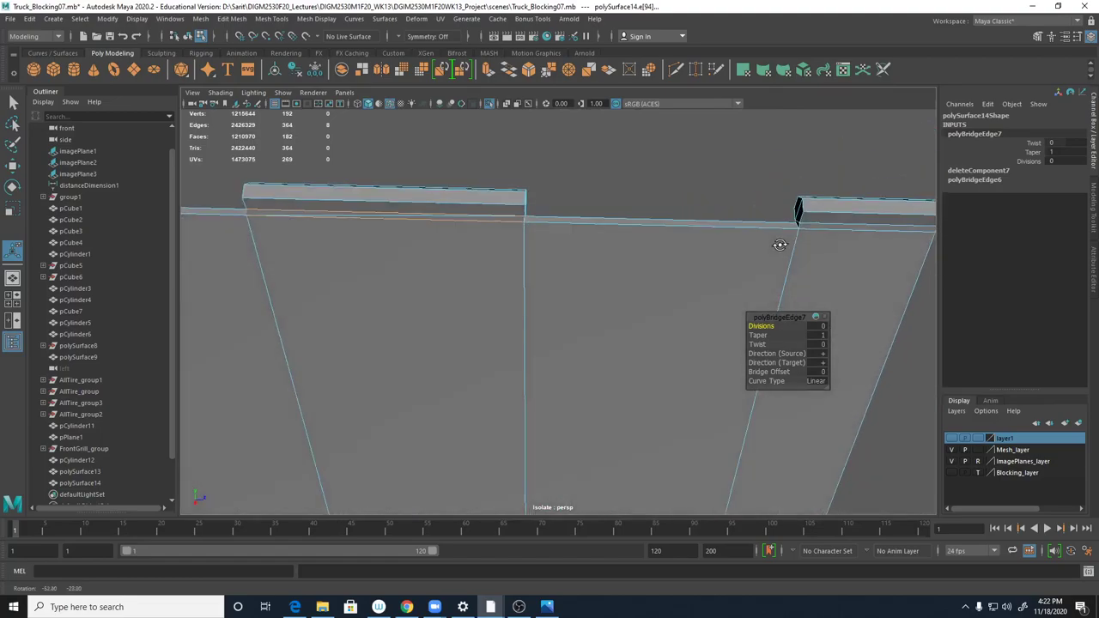
pyautogui.hotkey('ctrl', 'z')
pyautogui.hotkey('ctrl', 'z')
pyautogui.moveTo(672, 265)
pyautogui.keyDown('alt'); pyautogui.mouseDown()
pyautogui.moveTo(559, 258)
pyautogui.moveTo(640, 286)
pyautogui.moveTo(682, 264)
pyautogui.mouseUp(); pyautogui.keyUp('alt')
pyautogui.click(744, 241)
pyautogui.keyDown('alt'); pyautogui.moveTo(744, 240); pyautogui.dragTo(834, 292); pyautogui.keyUp('alt')
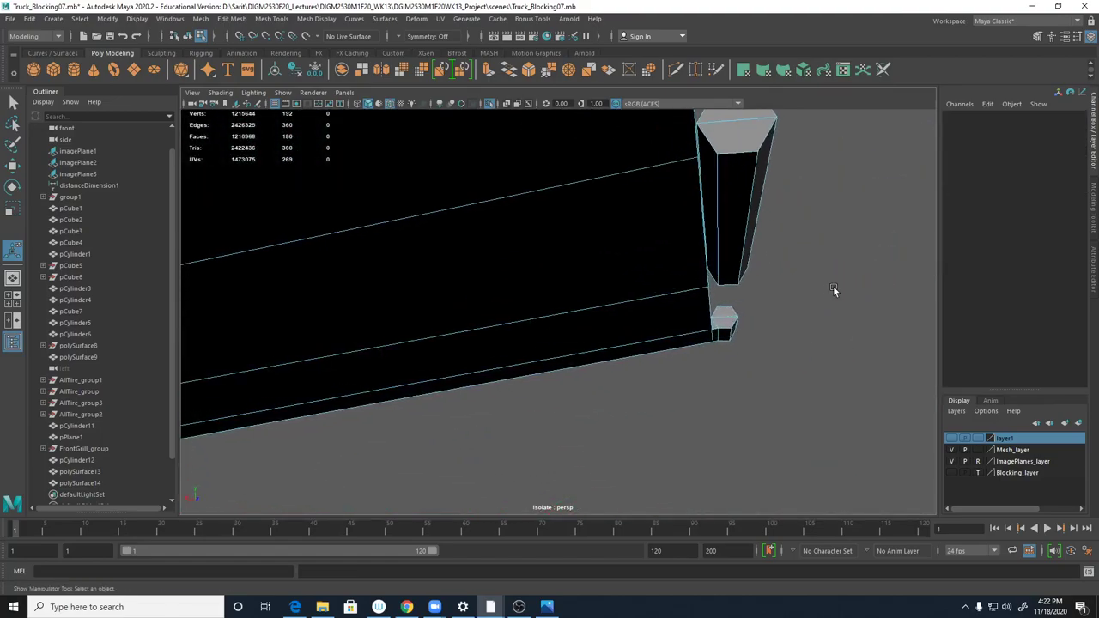
# - Try the same hinge bridge again with its target direction switched between - and +, and undo the attempt
pyautogui.keyDown('alt'); pyautogui.moveTo(734, 254); pyautogui.dragTo(731, 255); pyautogui.keyUp('alt')
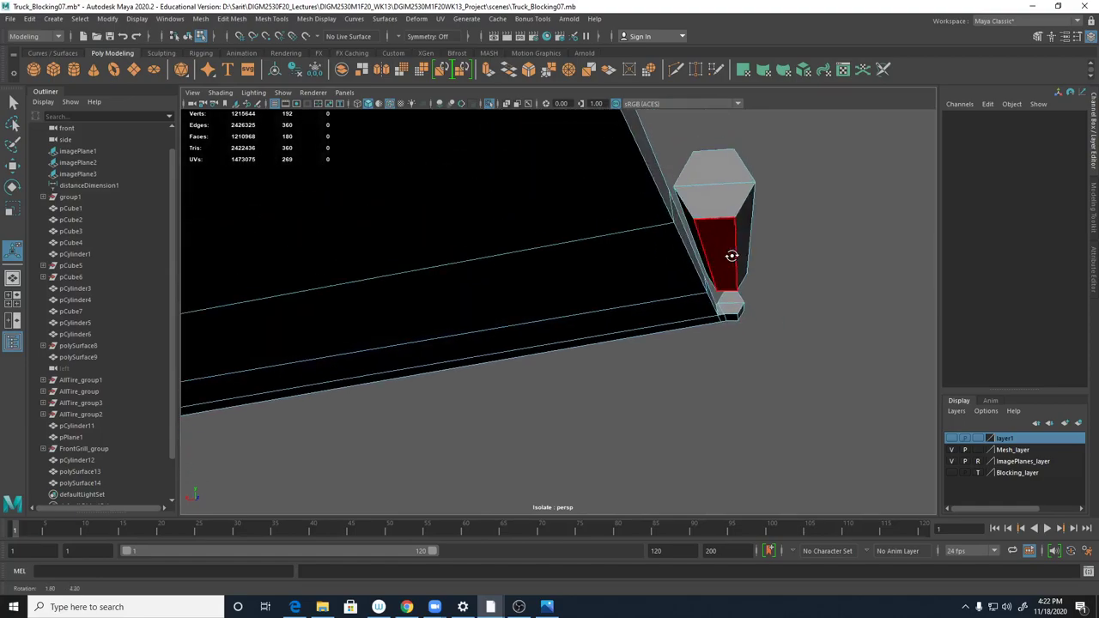
pyautogui.click(695, 232)
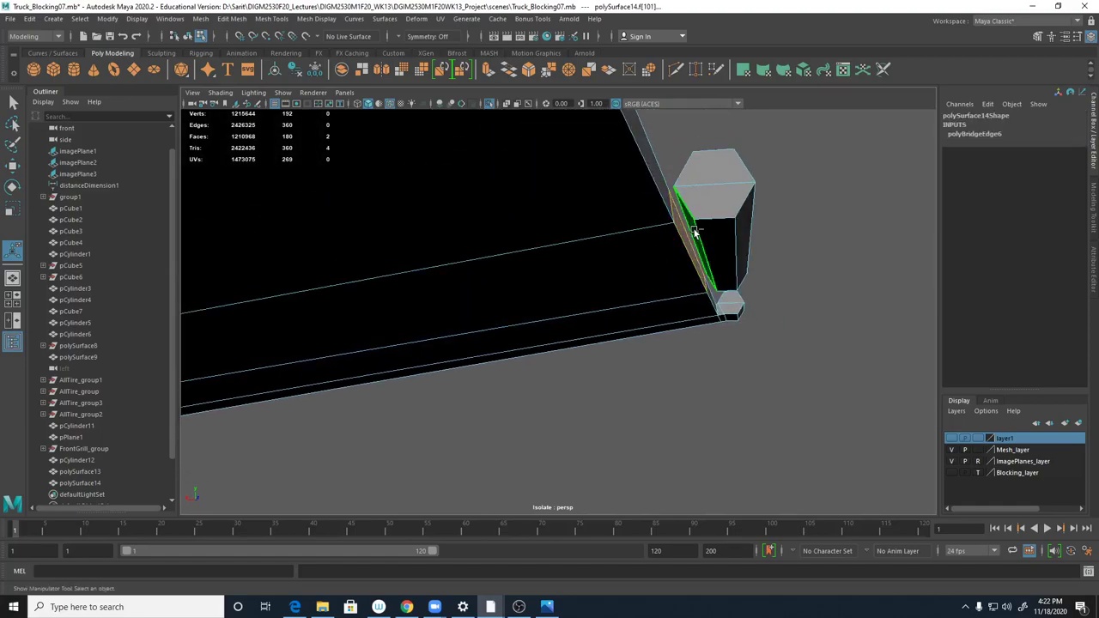
pyautogui.press('g')
pyautogui.keyDown('alt'); pyautogui.moveTo(794, 250); pyautogui.dragTo(694, 281); pyautogui.keyUp('alt')
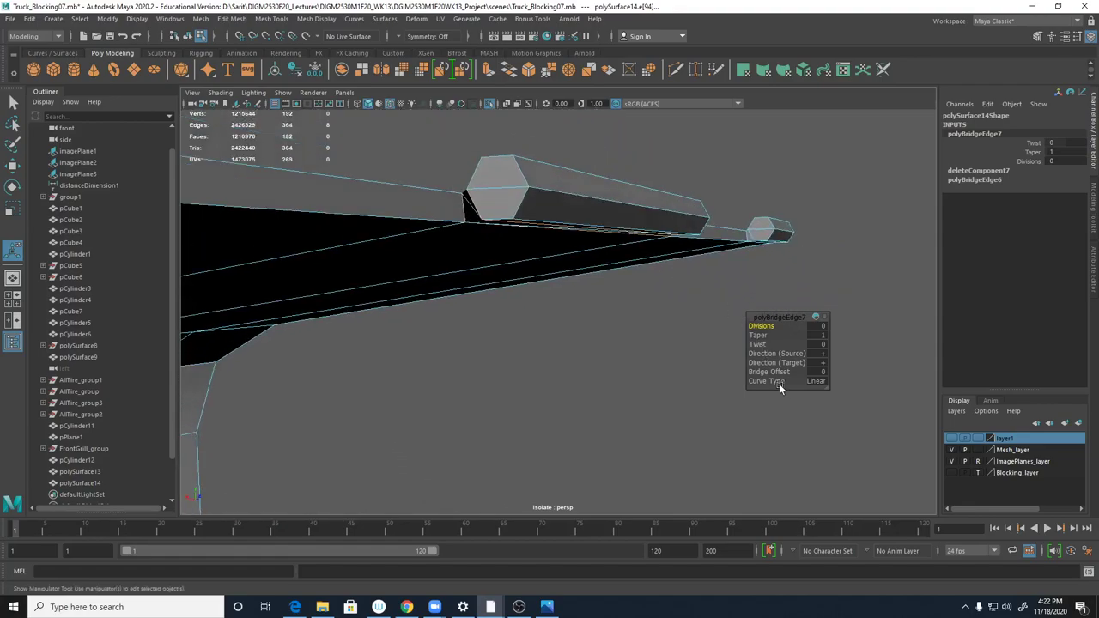
pyautogui.click(822, 368)
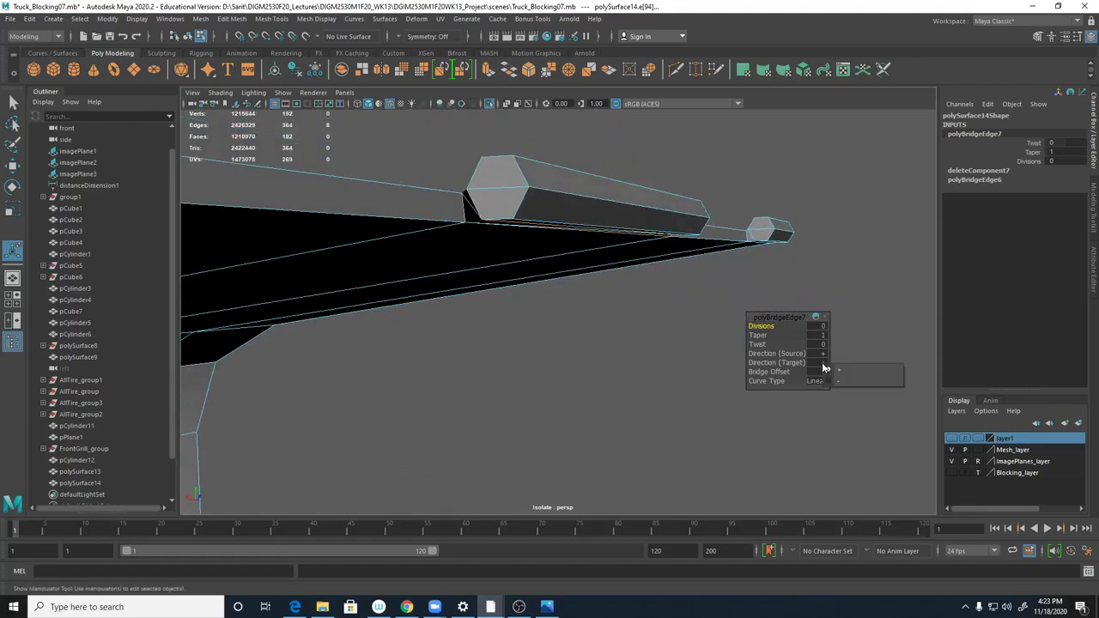
pyautogui.click(831, 379)
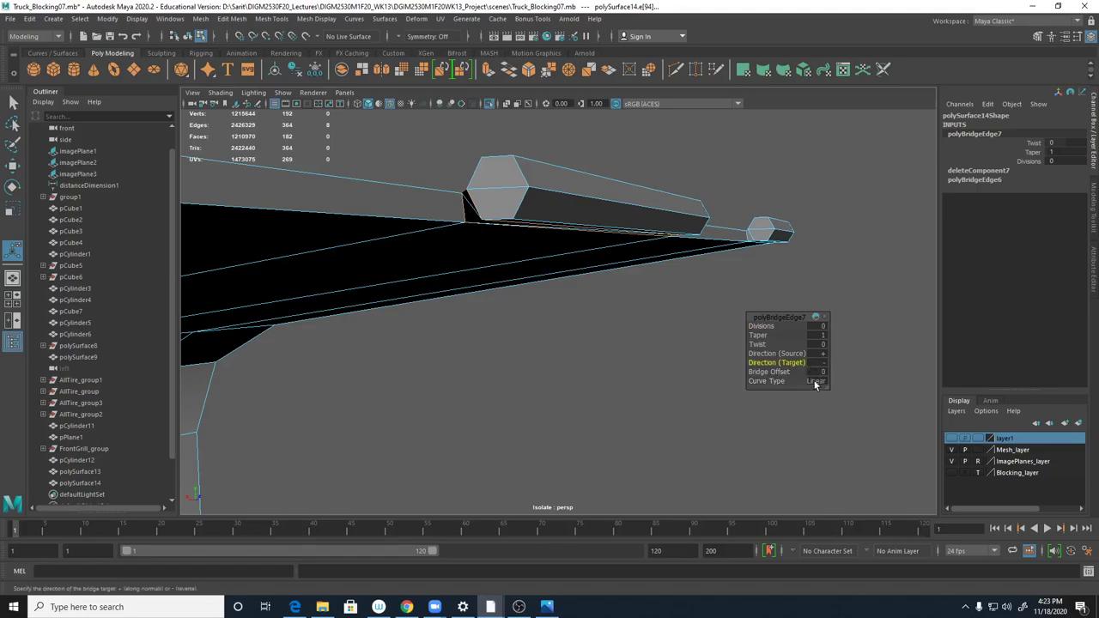
pyautogui.click(822, 367)
pyautogui.click(825, 371)
pyautogui.keyDown('alt'); pyautogui.moveTo(666, 319); pyautogui.dragTo(709, 295); pyautogui.keyUp('alt')
pyautogui.hotkey('ctrl', 'z')
pyautogui.hotkey('ctrl', 'z')
# - Delete the hood's edge face and the hinge segment's side face that face each other
pyautogui.click(717, 295)
pyautogui.keyDown('alt'); pyautogui.moveTo(712, 334); pyautogui.dragTo(752, 350); pyautogui.keyUp('alt')
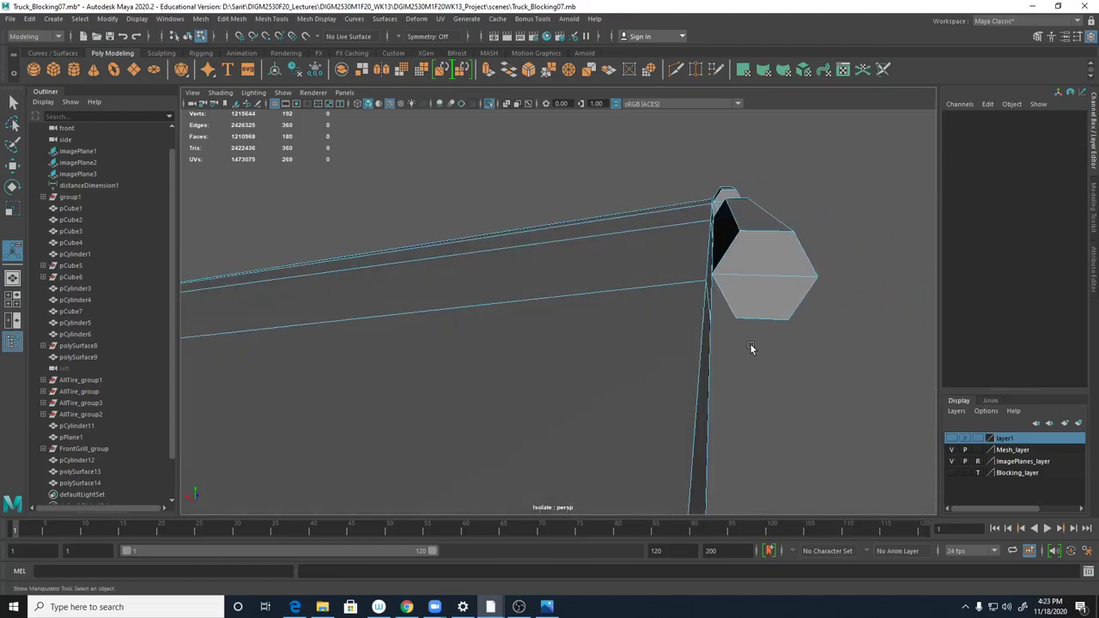
pyautogui.click(711, 293)
pyautogui.press('Delete')
pyautogui.keyDown('alt'); pyautogui.moveTo(724, 299); pyautogui.dragTo(726, 317); pyautogui.keyUp('alt')
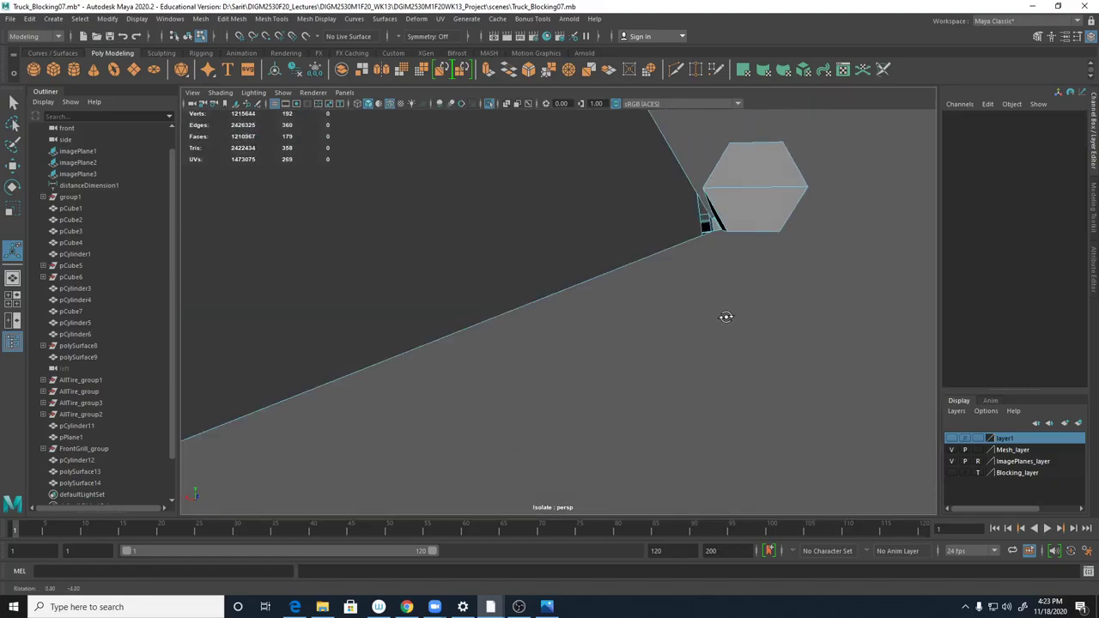
pyautogui.click(723, 228)
pyautogui.press('Delete')
pyautogui.moveTo(744, 301)
pyautogui.keyDown('alt'); pyautogui.mouseDown()
pyautogui.moveTo(744, 285)
pyautogui.moveTo(748, 297)
pyautogui.mouseUp(); pyautogui.keyUp('alt')
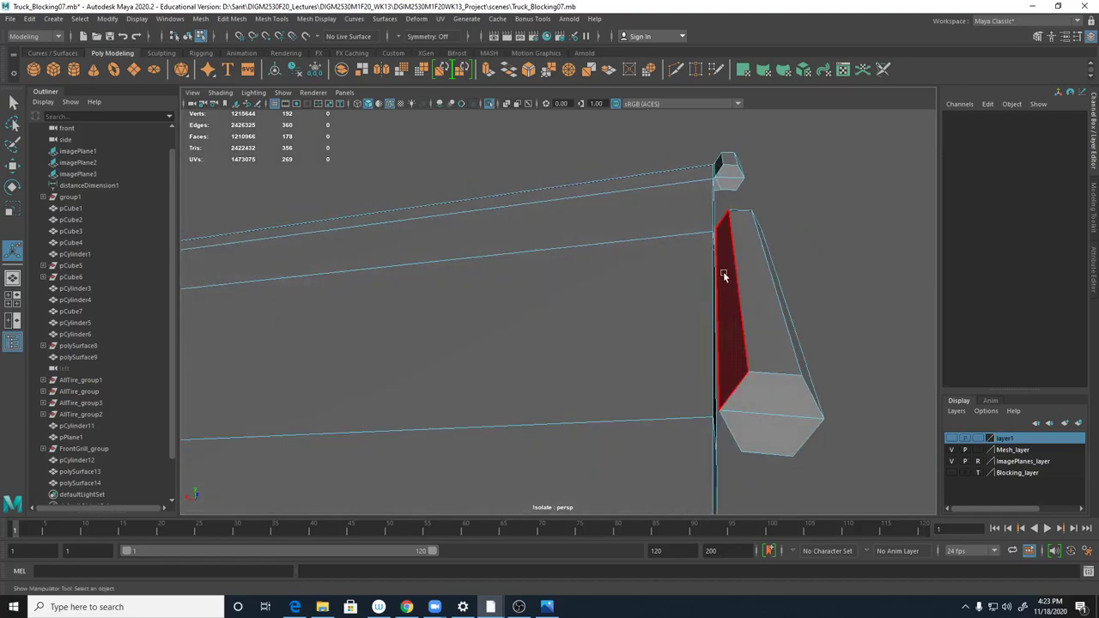
# - Use Append to Polygon to join the upper long open edges of the hood and the hinge segment
pyautogui.click(271, 21)
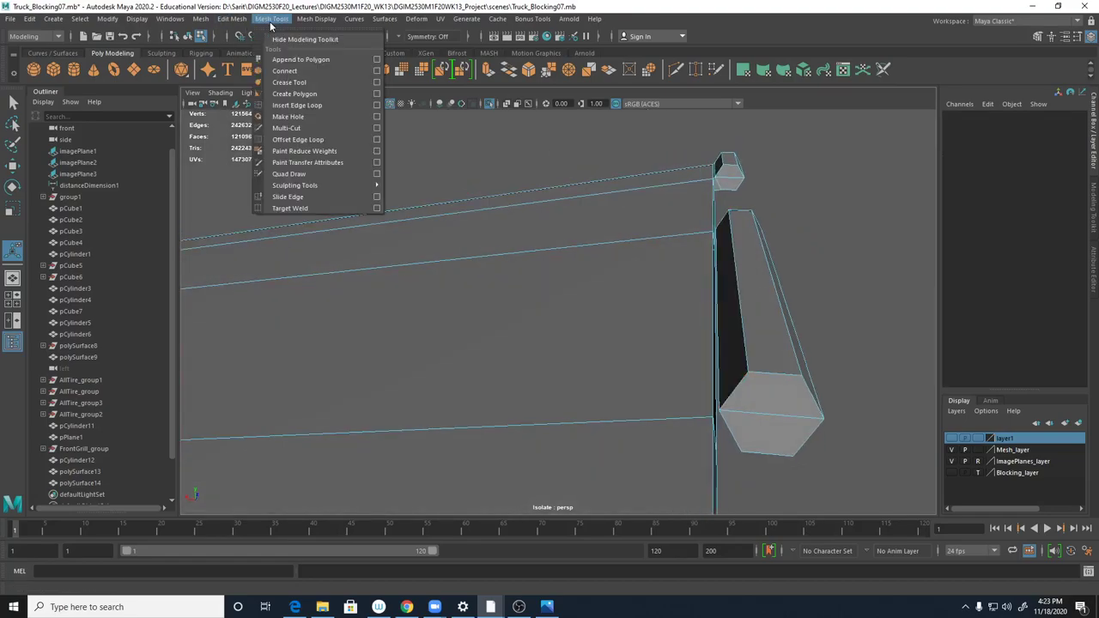
pyautogui.click(292, 60)
pyautogui.keyDown('alt'); pyautogui.moveTo(635, 292); pyautogui.dragTo(701, 291); pyautogui.keyUp('alt')
pyautogui.click(785, 305)
pyautogui.click(793, 306)
pyautogui.moveTo(793, 307)
pyautogui.keyDown('alt'); pyautogui.mouseDown()
pyautogui.moveTo(806, 329)
pyautogui.moveTo(795, 321)
pyautogui.mouseUp(); pyautogui.keyUp('alt')
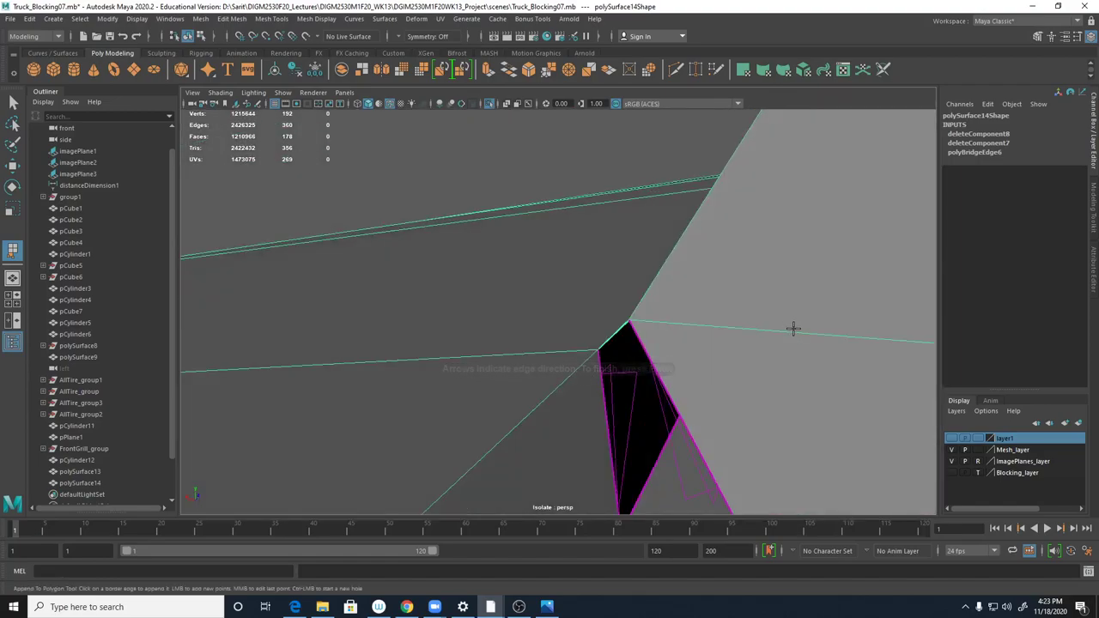
pyautogui.press('Return')
# - Append a polygon closing the near end gap between the hood edge and the hinge segment
pyautogui.scroll(-5, 692, 338)
pyautogui.keyDown('alt'); pyautogui.moveTo(692, 339); pyautogui.dragTo(694, 346); pyautogui.keyUp('alt')
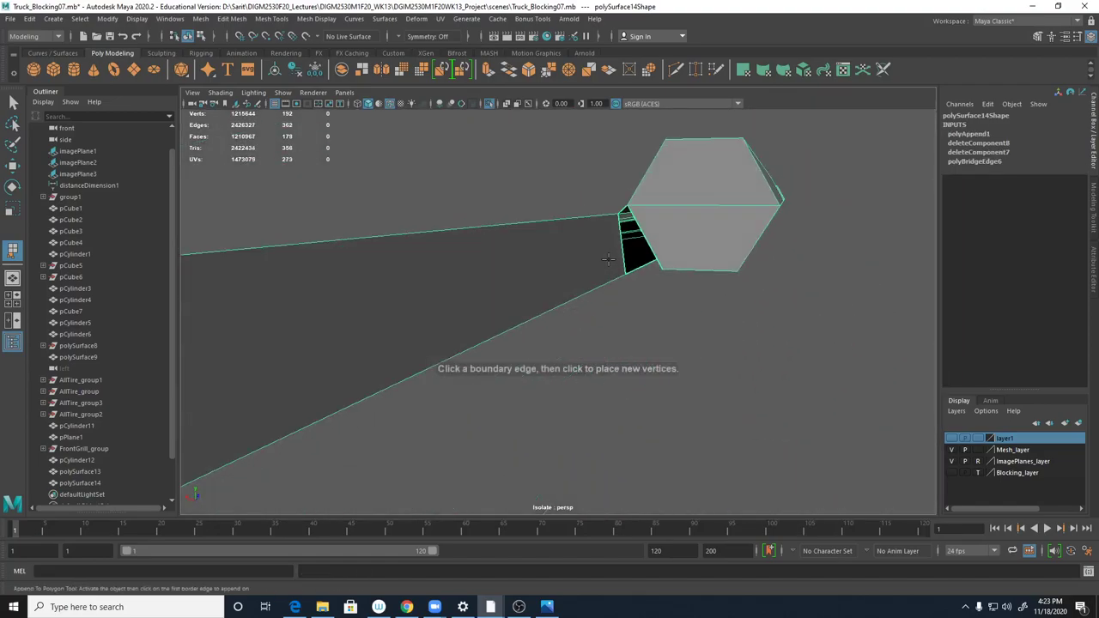
pyautogui.click(624, 254)
pyautogui.click(649, 247)
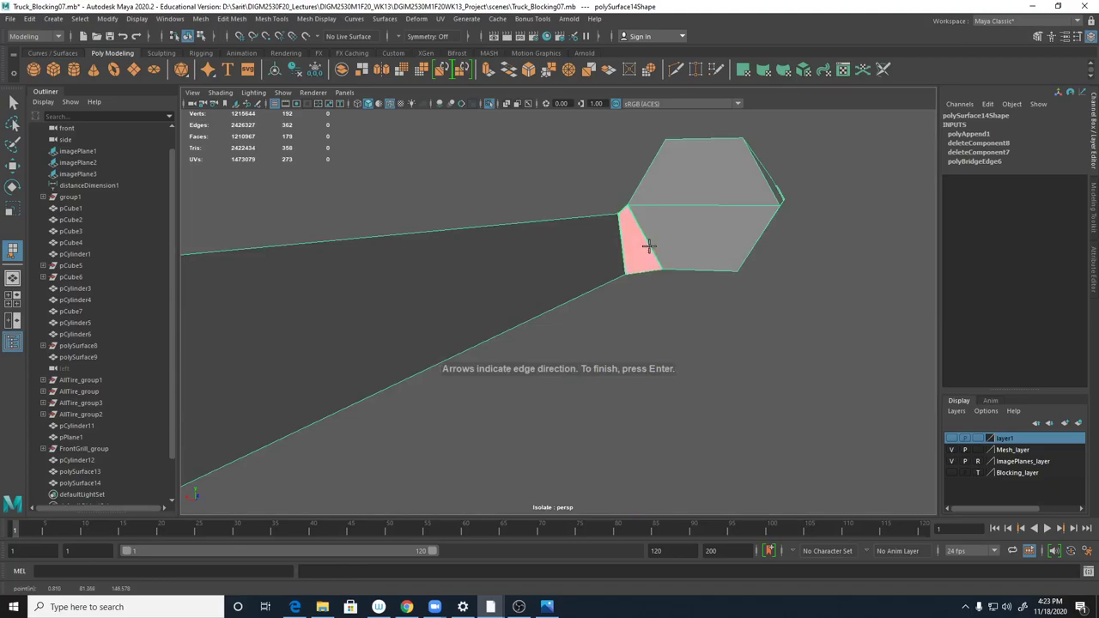
pyautogui.press('Return')
# - Append polygons closing the long underside gap and the far end gap between the hinge segment and hood
pyautogui.keyDown('alt'); pyautogui.moveTo(675, 299); pyautogui.dragTo(674, 168); pyautogui.keyUp('alt')
pyautogui.click(683, 153)
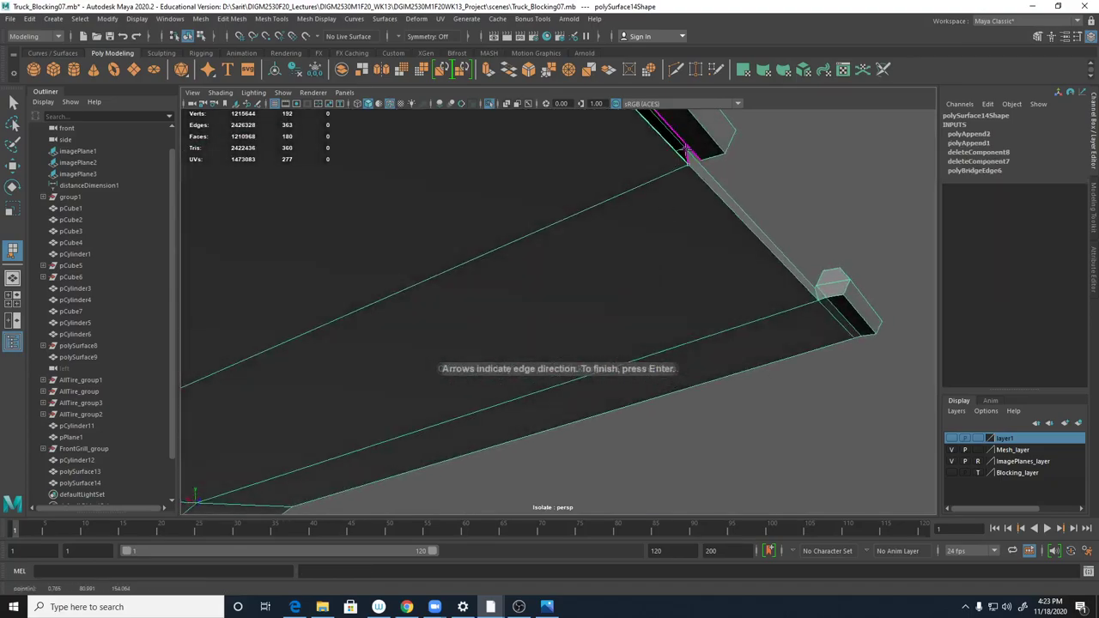
pyautogui.click(690, 147)
pyautogui.press('Return')
pyautogui.keyDown('alt'); pyautogui.moveTo(690, 150); pyautogui.dragTo(572, 312); pyautogui.keyUp('alt')
pyautogui.click(397, 270)
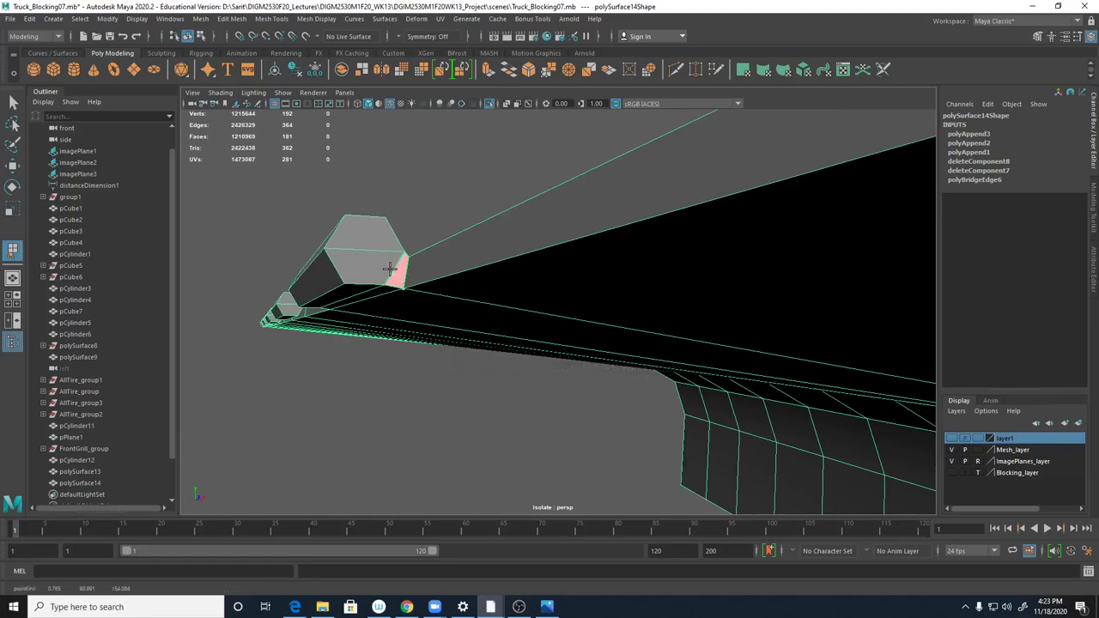
pyautogui.press('Return')
pyautogui.press('q')
# - Delete the facing hood edge and hinge side faces at the next unjoined hinge segment and bridge their open borders
pyautogui.keyDown('alt'); pyautogui.moveTo(474, 297); pyautogui.dragTo(513, 247); pyautogui.keyUp('alt')
pyautogui.keyDown('alt'); pyautogui.moveTo(512, 247); pyautogui.dragTo(720, 154, button='middle'); pyautogui.keyUp('alt')
pyautogui.keyDown('alt'); pyautogui.moveTo(542, 364); pyautogui.dragTo(674, 239, button='middle'); pyautogui.keyUp('alt')
pyautogui.keyDown('alt'); pyautogui.moveTo(499, 314); pyautogui.dragTo(613, 184, button='middle'); pyautogui.keyUp('alt')
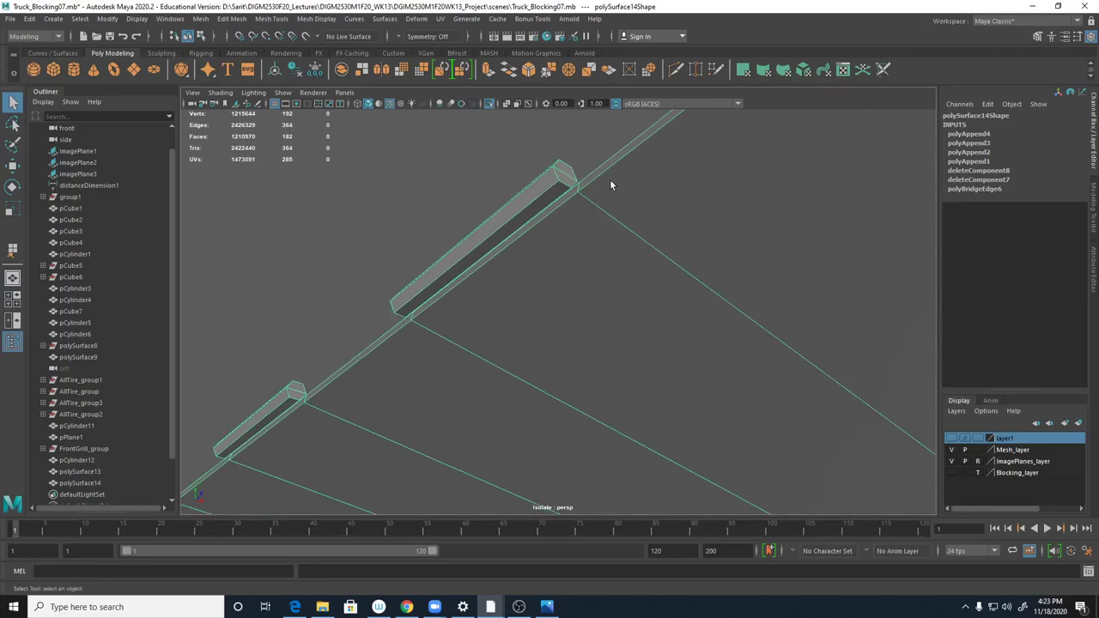
pyautogui.moveTo(566, 202); pyautogui.dragTo(568, 230, button='right')
pyautogui.click(563, 201)
pyautogui.keyDown('alt'); pyautogui.moveTo(564, 212); pyautogui.dragTo(486, 204); pyautogui.keyUp('alt')
pyautogui.keyDown('alt'); pyautogui.moveTo(677, 215); pyautogui.dragTo(774, 229); pyautogui.keyUp('alt')
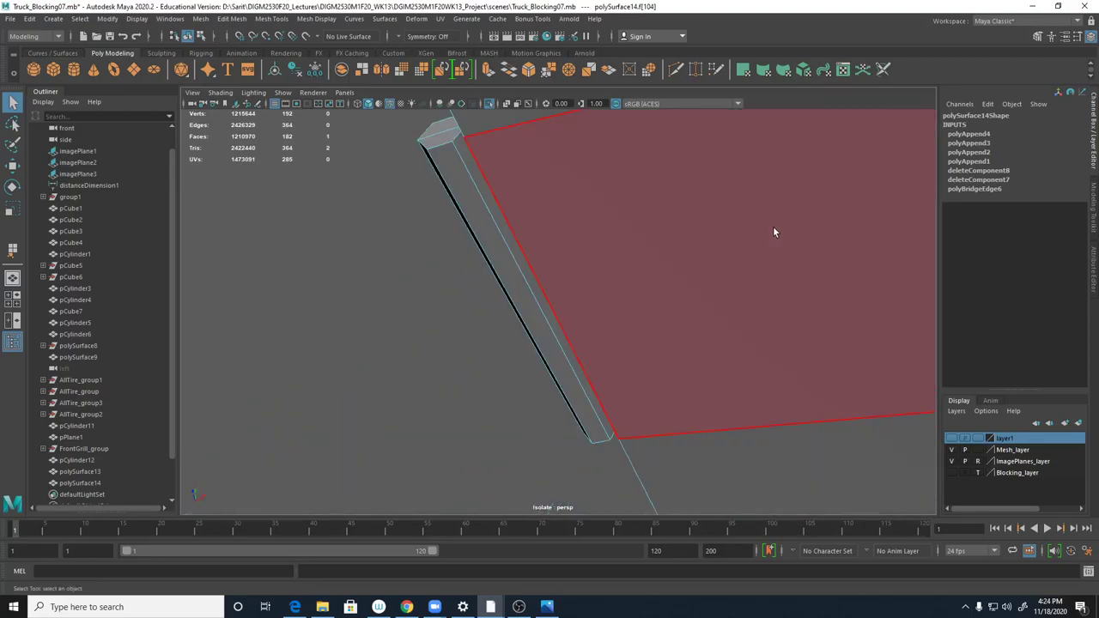
pyautogui.keyDown('shift'); pyautogui.click(521, 258); pyautogui.keyUp('shift')
pyautogui.keyDown('alt'); pyautogui.moveTo(520, 258); pyautogui.dragTo(553, 258); pyautogui.keyUp('alt')
pyautogui.keyDown('shift'); pyautogui.moveTo(552, 258); pyautogui.dragTo(550, 424, button='right'); pyautogui.keyUp('shift')
# - Move to the following hinge segment, delete its side face and the facing hood edge face, and bridge the two openings
pyautogui.keyDown('alt'); pyautogui.moveTo(549, 425); pyautogui.dragTo(675, 317); pyautogui.keyUp('alt')
pyautogui.keyDown('alt'); pyautogui.moveTo(677, 317); pyautogui.dragTo(655, 240, button='middle'); pyautogui.keyUp('alt')
pyautogui.keyDown('alt'); pyautogui.moveTo(656, 240); pyautogui.dragTo(1002, 297, button='right'); pyautogui.keyUp('alt')
pyautogui.keyDown('alt'); pyautogui.moveTo(586, 283); pyautogui.dragTo(552, 282, button='middle'); pyautogui.keyUp('alt')
pyautogui.keyDown('alt'); pyautogui.moveTo(705, 318); pyautogui.dragTo(837, 331, button='right'); pyautogui.keyUp('alt')
pyautogui.keyDown('alt'); pyautogui.moveTo(658, 321); pyautogui.dragTo(653, 321, button='middle'); pyautogui.keyUp('alt')
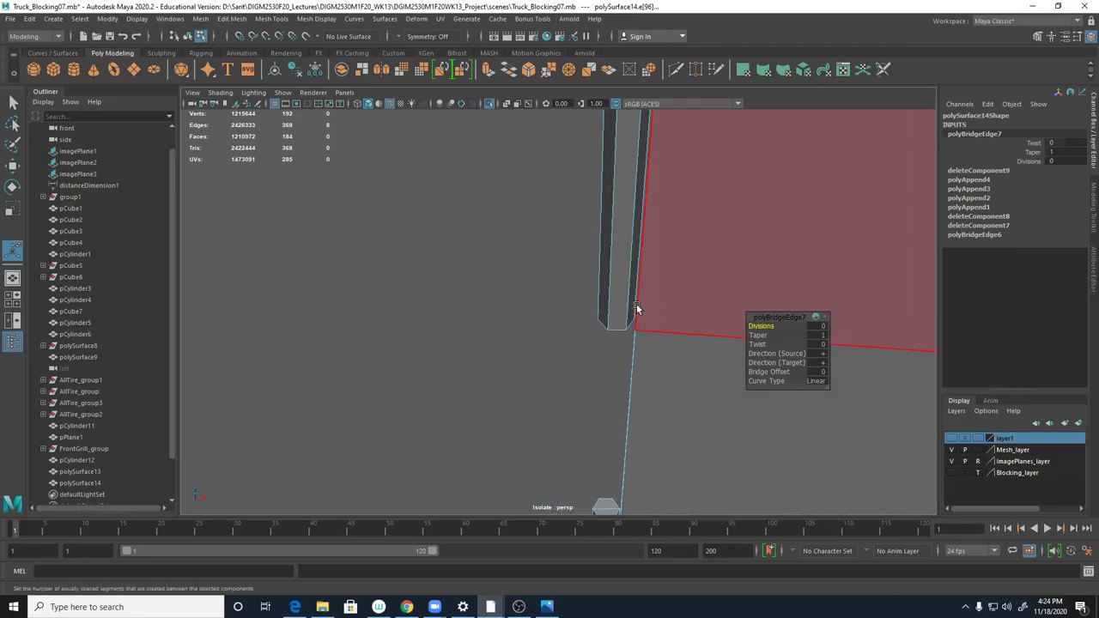
pyautogui.click(628, 306)
pyautogui.keyDown('alt'); pyautogui.moveTo(627, 306); pyautogui.dragTo(650, 304); pyautogui.keyUp('alt')
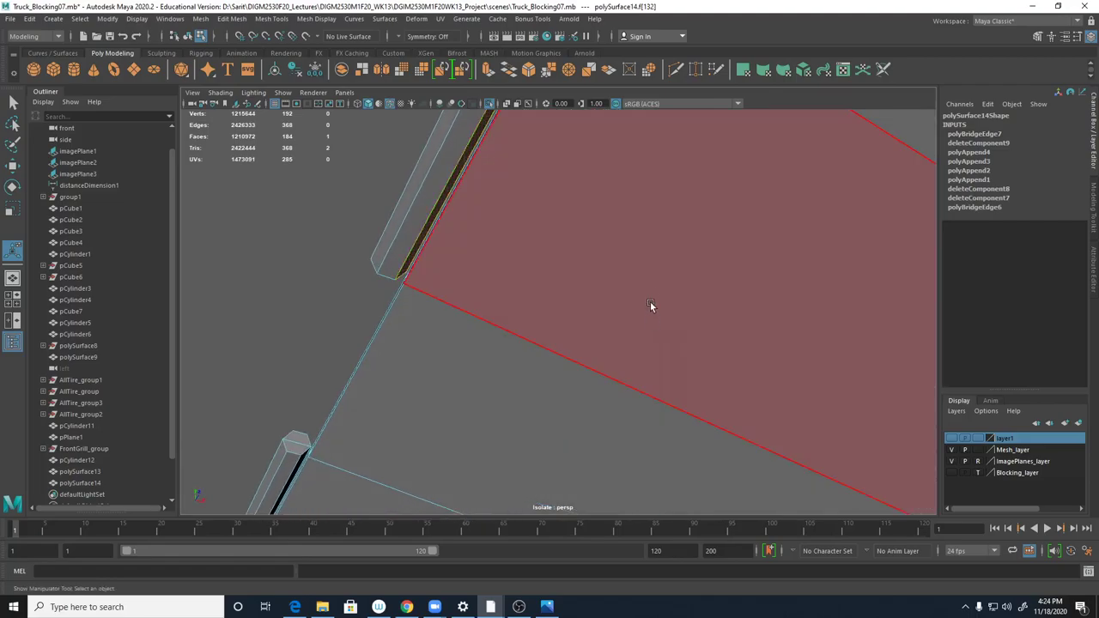
pyautogui.press('f')
pyautogui.keyDown('alt'); pyautogui.moveTo(541, 285); pyautogui.dragTo(586, 282); pyautogui.keyUp('alt')
pyautogui.keyDown('shift'); pyautogui.click(584, 299); pyautogui.keyUp('shift')
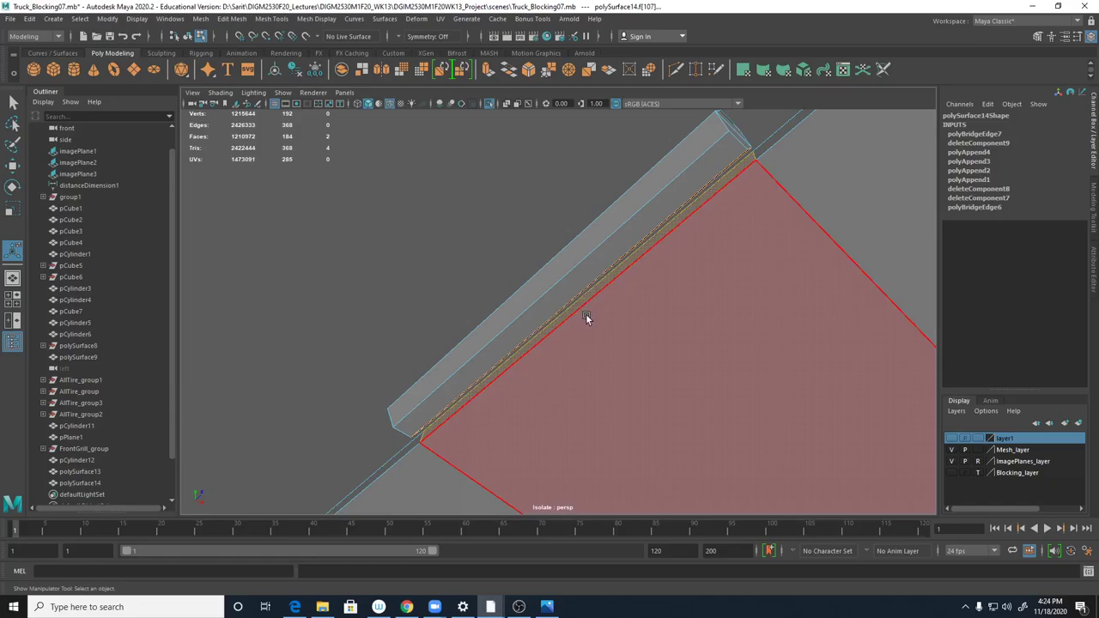
pyautogui.press('g')
# - Join the second-to-last hinge segment to the hood by deleting the two facing faces and bridging the opening
pyautogui.keyDown('alt'); pyautogui.moveTo(613, 357); pyautogui.dragTo(481, 323, button='right'); pyautogui.keyUp('alt')
pyautogui.keyDown('alt'); pyautogui.moveTo(481, 324); pyautogui.dragTo(692, 101, button='middle'); pyautogui.keyUp('alt')
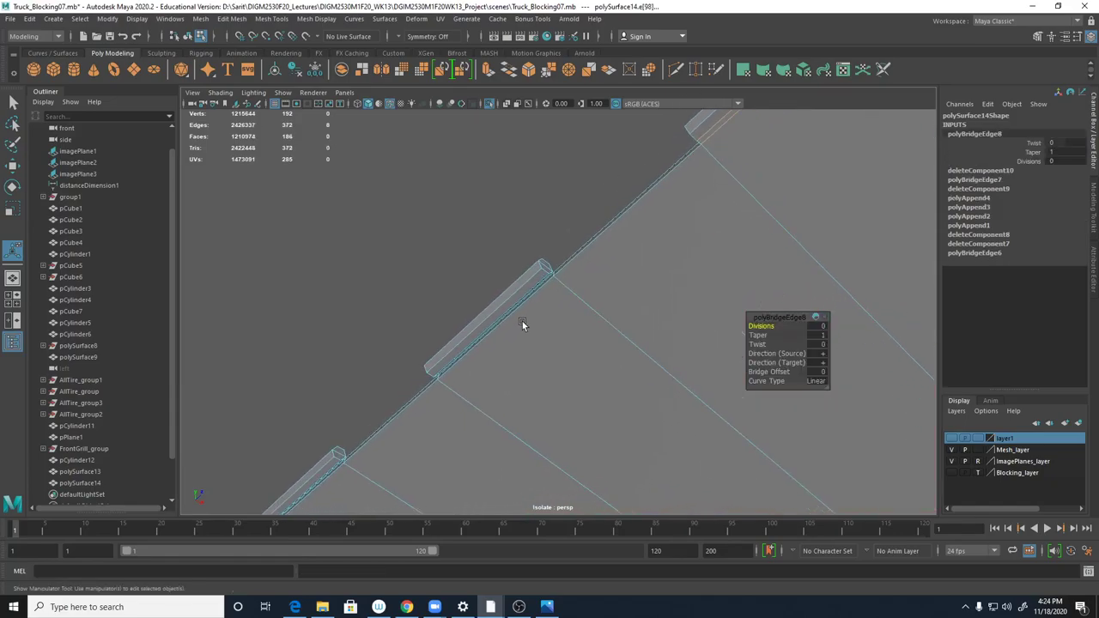
pyautogui.keyDown('alt'); pyautogui.moveTo(440, 400); pyautogui.dragTo(523, 292, button='middle'); pyautogui.keyUp('alt')
pyautogui.keyDown('alt'); pyautogui.moveTo(523, 292); pyautogui.dragTo(722, 210, button='right'); pyautogui.keyUp('alt')
pyautogui.keyDown('alt'); pyautogui.moveTo(720, 209); pyautogui.dragTo(542, 282, button='middle'); pyautogui.keyUp('alt')
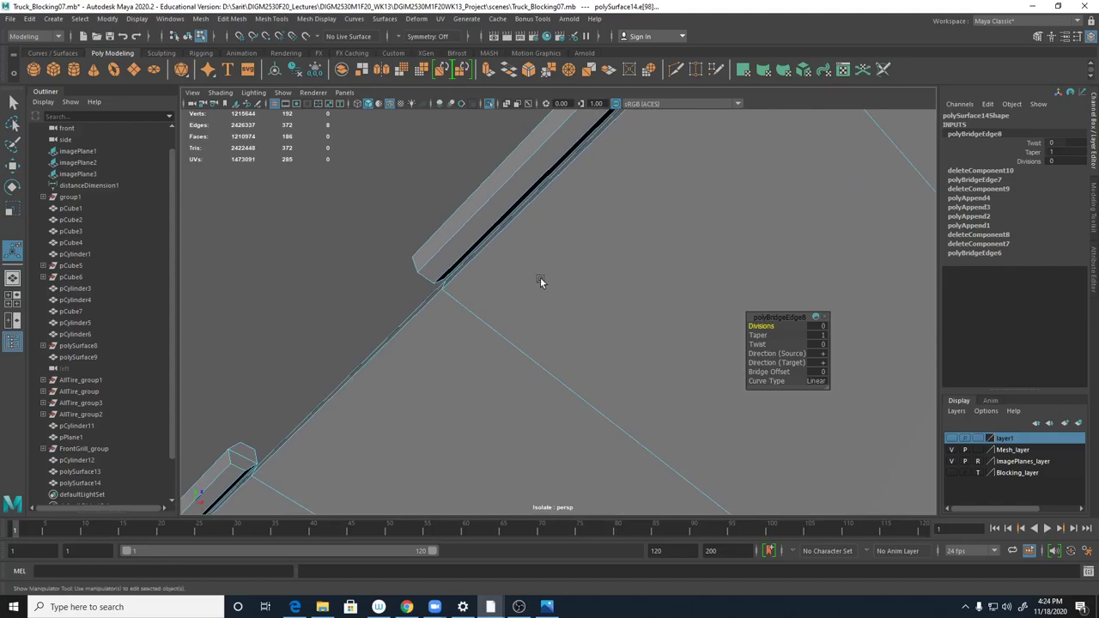
pyautogui.press('q')
pyautogui.click(486, 240)
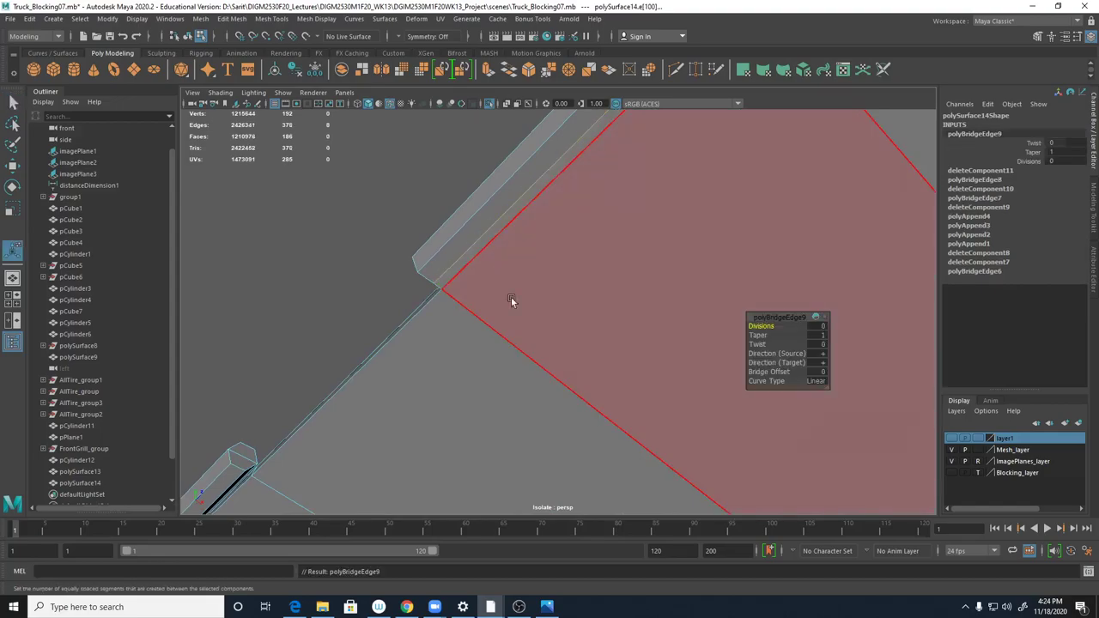
# - Select the side face of the last hinge segment and the hood edge face opposite it
pyautogui.keyDown('alt'); pyautogui.moveTo(560, 318); pyautogui.dragTo(506, 312, button='right'); pyautogui.keyUp('alt')
pyautogui.keyDown('alt'); pyautogui.moveTo(533, 242); pyautogui.dragTo(651, 142, button='middle'); pyautogui.keyUp('alt')
pyautogui.keyDown('alt'); pyautogui.moveTo(404, 452); pyautogui.dragTo(510, 306, button='middle'); pyautogui.keyUp('alt')
pyautogui.keyDown('alt'); pyautogui.moveTo(574, 308); pyautogui.dragTo(590, 307, button='right'); pyautogui.keyUp('alt')
pyautogui.keyDown('alt'); pyautogui.moveTo(590, 307); pyautogui.dragTo(438, 255, button='middle'); pyautogui.keyUp('alt')
pyautogui.keyDown('alt'); pyautogui.moveTo(437, 257); pyautogui.dragTo(472, 257, button='right'); pyautogui.keyUp('alt')
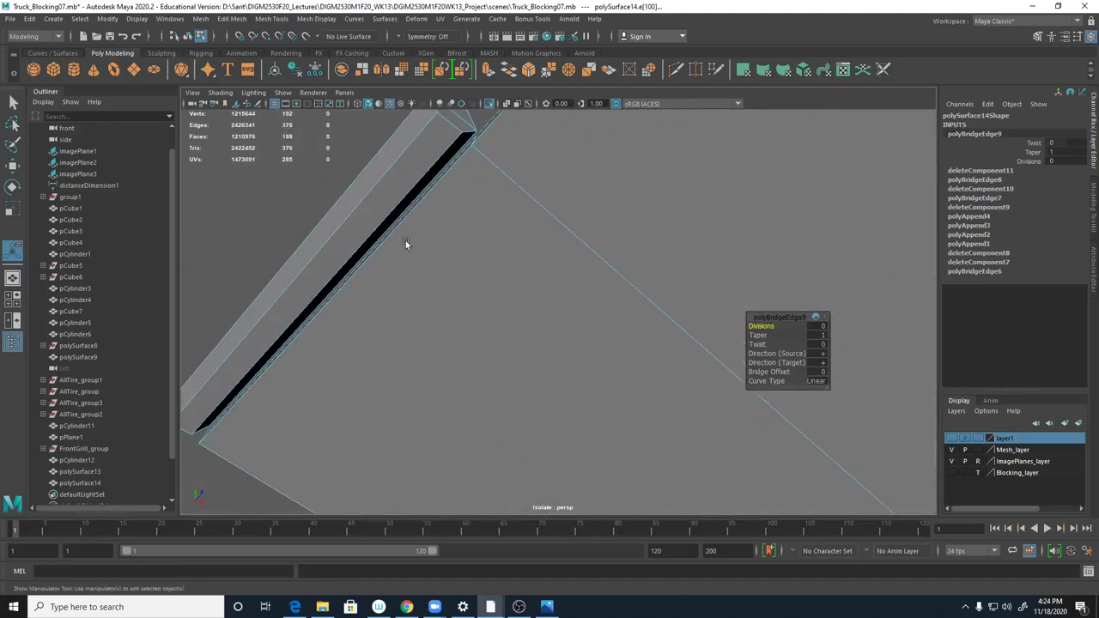
pyautogui.click(390, 220)
pyautogui.keyDown('alt'); pyautogui.moveTo(413, 239); pyautogui.dragTo(436, 251); pyautogui.keyUp('alt')
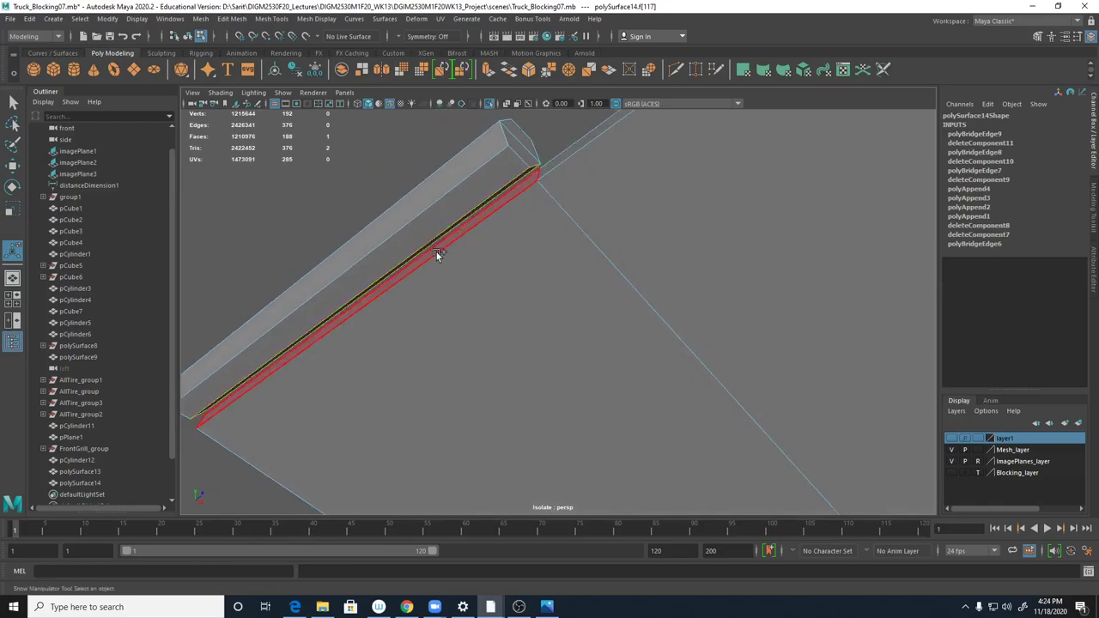
pyautogui.keyDown('shift'); pyautogui.click(439, 246); pyautogui.keyUp('shift')
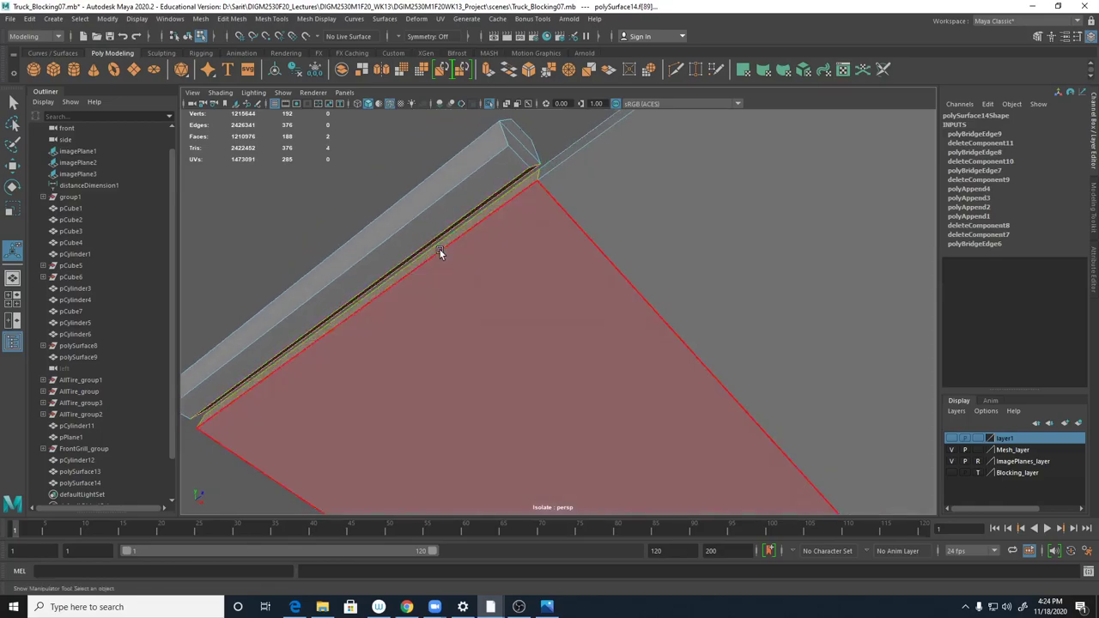
pyautogui.press('g')
pyautogui.keyDown('alt'); pyautogui.moveTo(557, 273); pyautogui.dragTo(579, 269); pyautogui.keyUp('alt')
pyautogui.keyDown('alt'); pyautogui.moveTo(626, 358); pyautogui.dragTo(498, 297); pyautogui.keyUp('alt')
pyautogui.hotkey('ctrl', 'z')
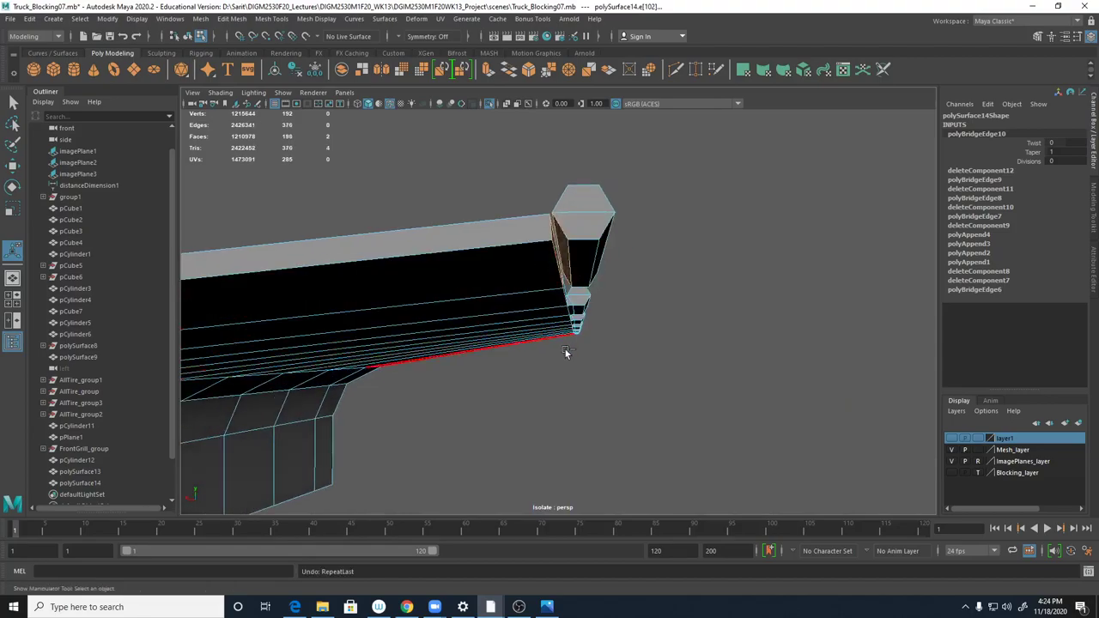
pyautogui.hotkey('ctrl', 'z')
# - Delete the two selected facing faces and append a polygon between the upper long edges of the hood and last hinge segment
pyautogui.press('Delete')
pyautogui.keyDown('alt'); pyautogui.moveTo(581, 361); pyautogui.dragTo(595, 381); pyautogui.keyUp('alt')
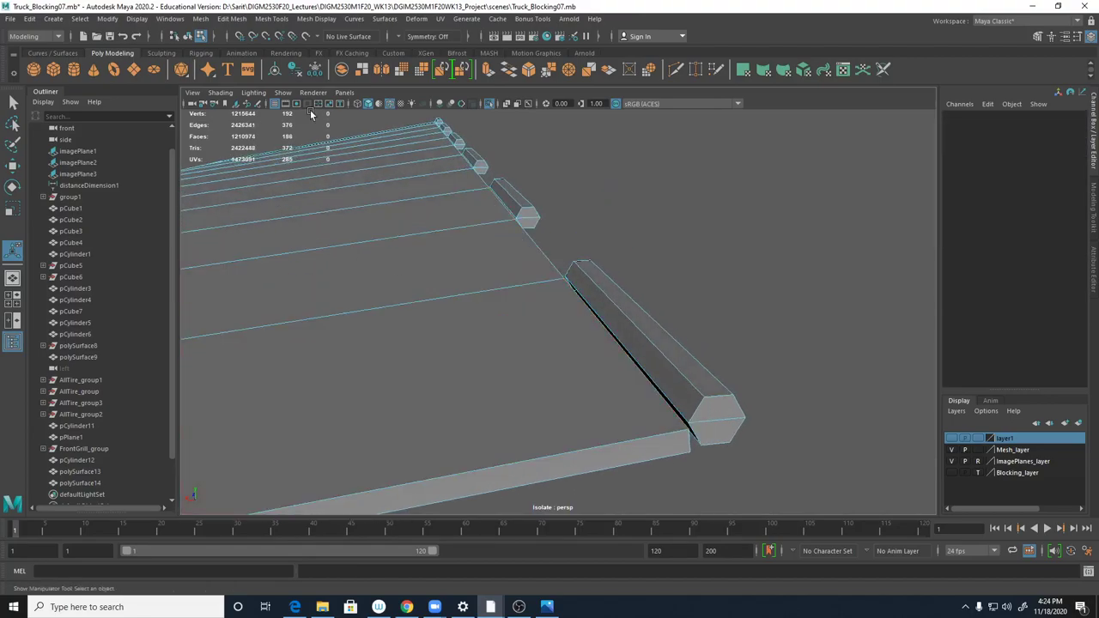
pyautogui.click(271, 18)
pyautogui.click(278, 61)
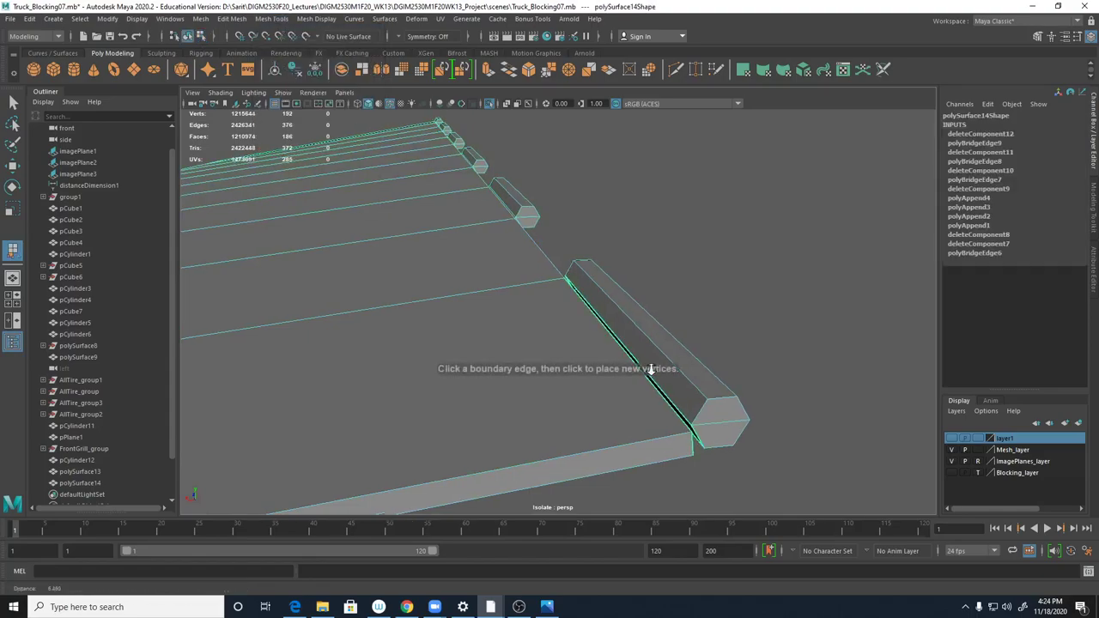
pyautogui.scroll(5, 681, 349)
pyautogui.click(705, 345)
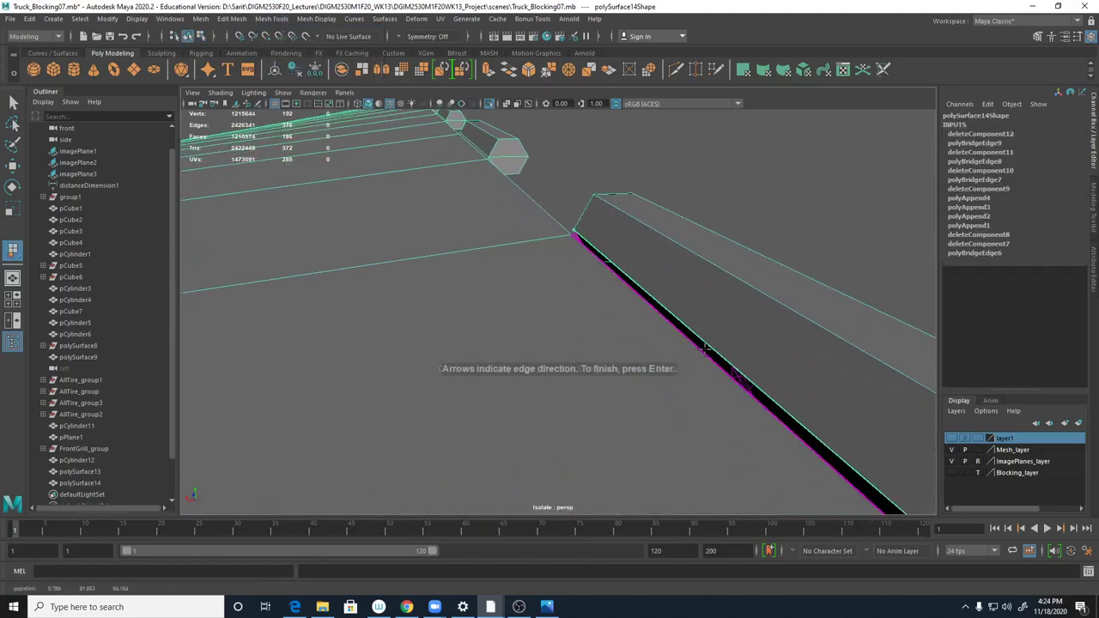
pyautogui.click(704, 352)
pyautogui.press('Return')
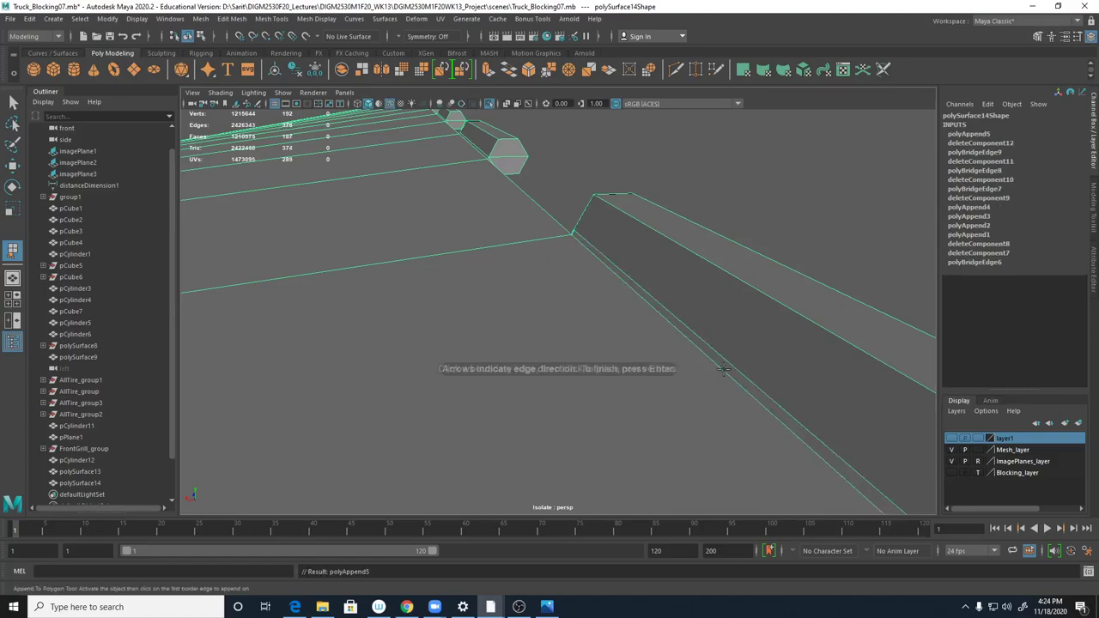
# - Append polygons closing the small inner end gap and the long underside gap between the last hinge segment and hood
pyautogui.keyDown('alt'); pyautogui.moveTo(726, 352); pyautogui.dragTo(678, 346); pyautogui.keyUp('alt')
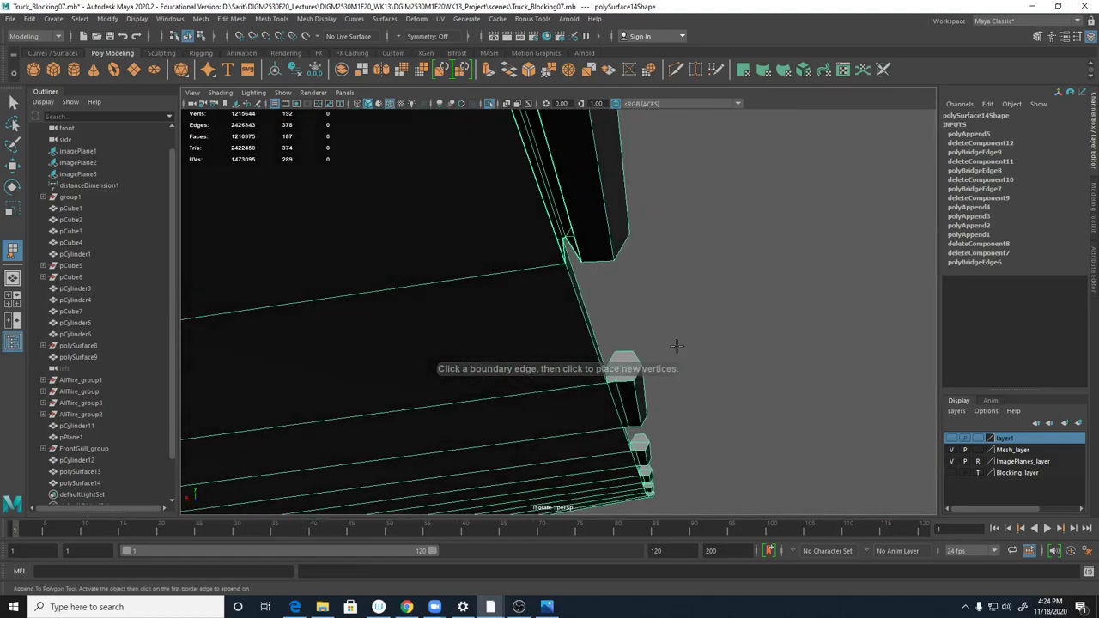
pyautogui.click(564, 244)
pyautogui.click(568, 247)
pyautogui.press('Return')
pyautogui.click(567, 243)
pyautogui.click(574, 242)
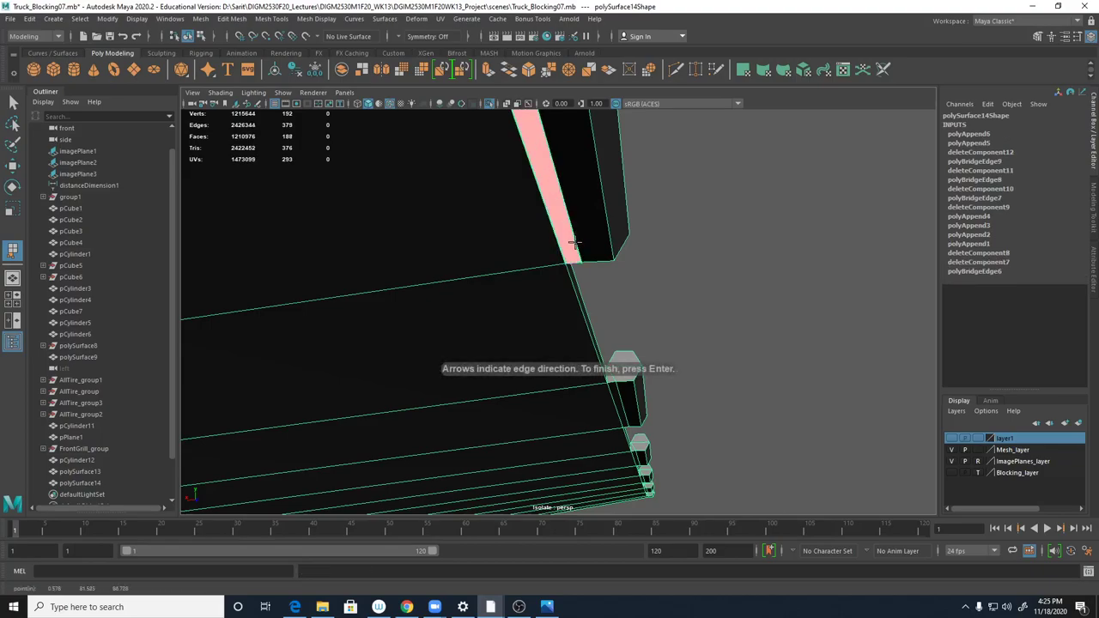
pyautogui.press('Return')
# - Append a polygon closing the remaining gap at the outer end between the hood edge and the last hinge segment
pyautogui.keyDown('alt'); pyautogui.moveTo(589, 226); pyautogui.dragTo(596, 246); pyautogui.keyUp('alt')
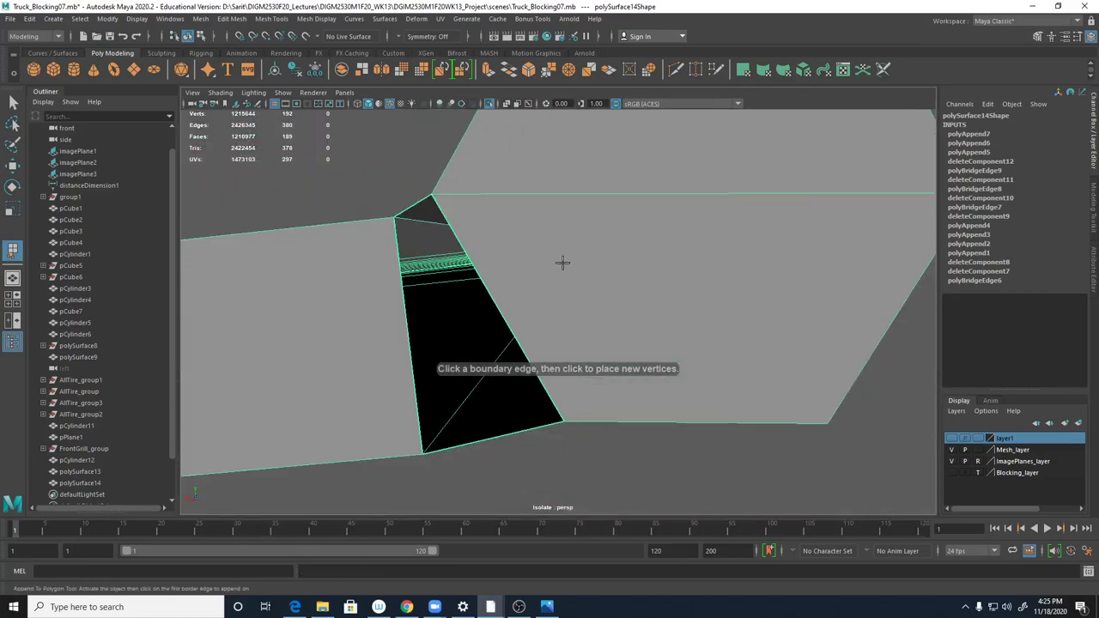
pyautogui.click(405, 302)
pyautogui.click(479, 278)
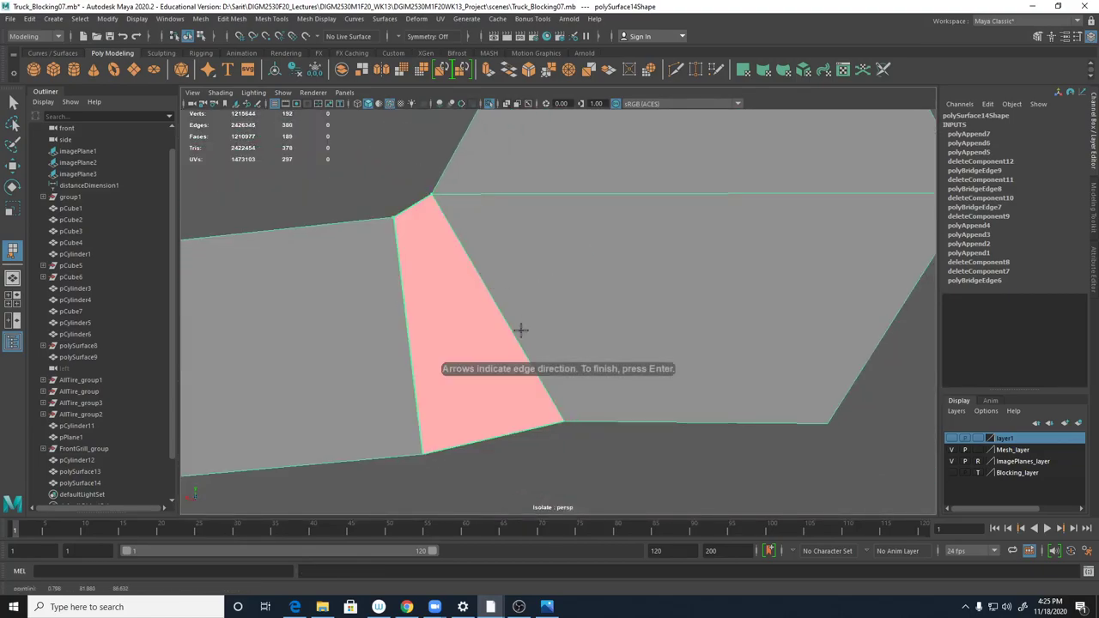
pyautogui.press('Return')
# - Return the hood half to object mode, delete its construction history and save the scene over the existing file
pyautogui.moveTo(589, 292); pyautogui.dragTo(622, 300, button='right')
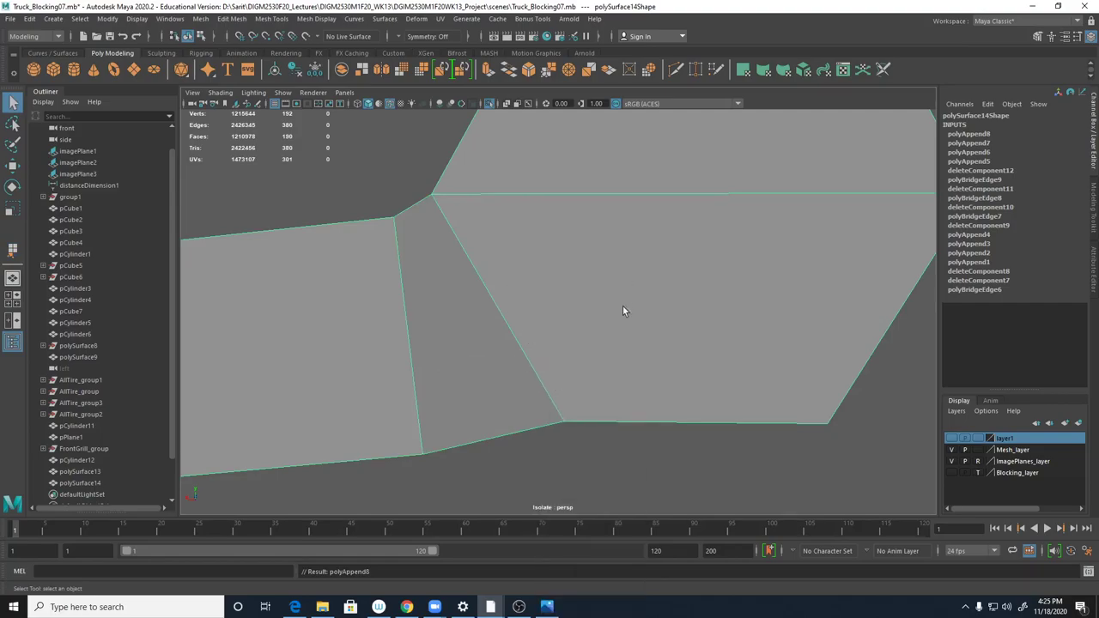
pyautogui.hotkey('alt', 'shift', 'd')
pyautogui.keyDown('alt'); pyautogui.moveTo(694, 341); pyautogui.dragTo(454, 322); pyautogui.keyUp('alt')
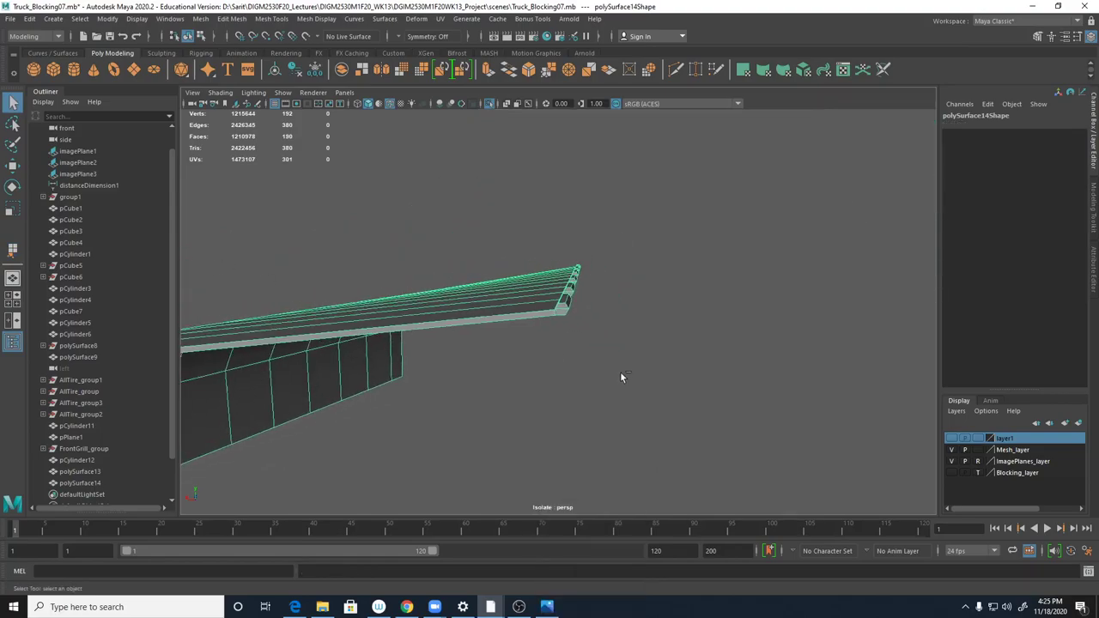
pyautogui.hotkey('ctrl', 's')
pyautogui.press('Return')
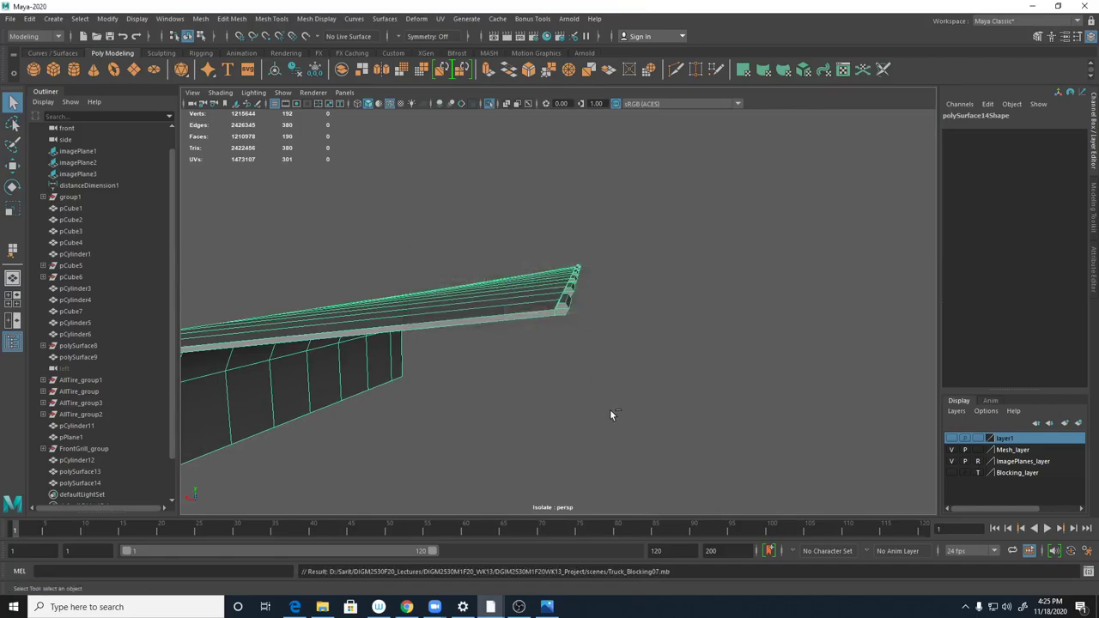
# - Leave the isolated view of the hood half and make layer1 visible
pyautogui.hotkey('ctrl', '1')
pyautogui.keyDown('alt'); pyautogui.moveTo(663, 367); pyautogui.dragTo(490, 405); pyautogui.keyUp('alt')
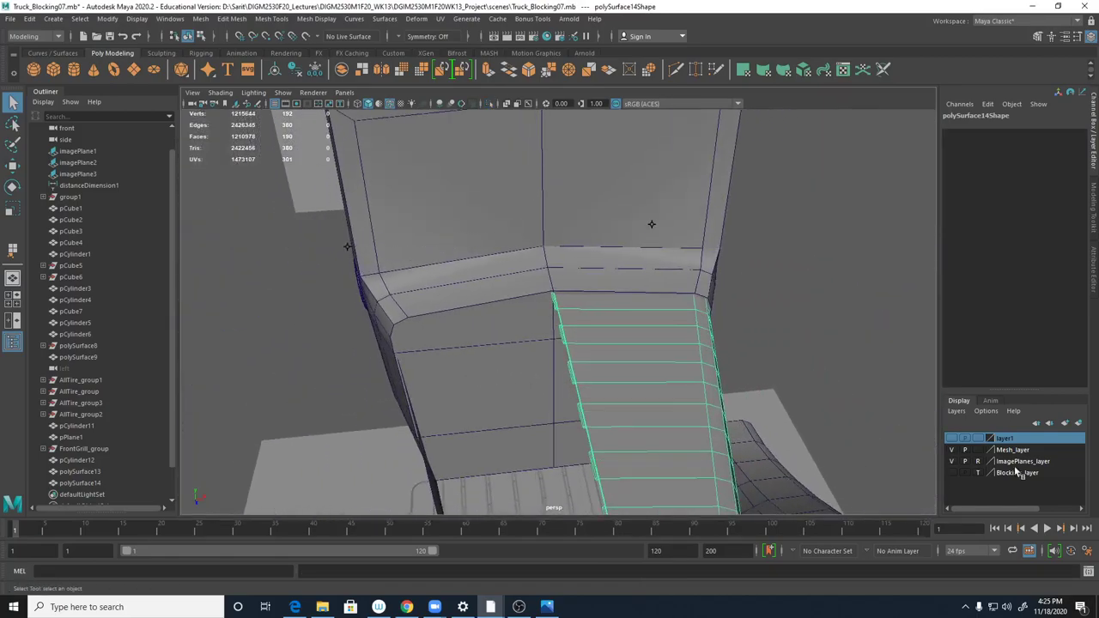
pyautogui.click(952, 439)
pyautogui.keyDown('alt'); pyautogui.moveTo(778, 403); pyautogui.dragTo(769, 287, button='middle'); pyautogui.keyUp('alt')
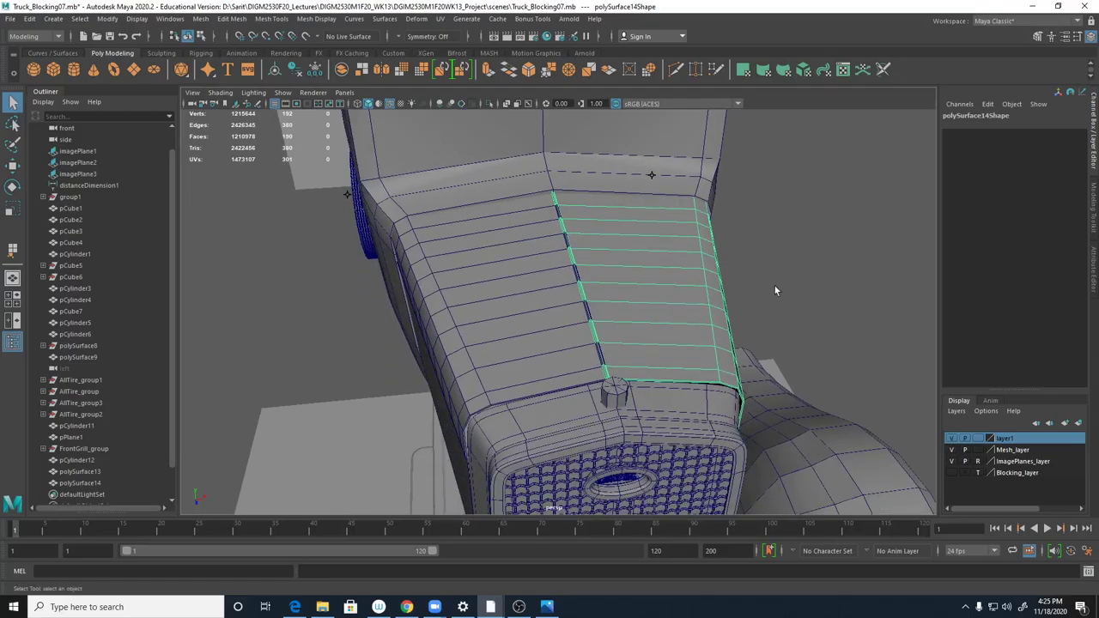
# - Preview the finished hood half as a smoothed mesh and examine its surface and hinge segments
pyautogui.click(780, 337)
pyautogui.keyDown('alt'); pyautogui.moveTo(779, 337); pyautogui.dragTo(738, 332); pyautogui.keyUp('alt')
pyautogui.scroll(5, 740, 323)
pyautogui.click(718, 296)
pyautogui.press('3')
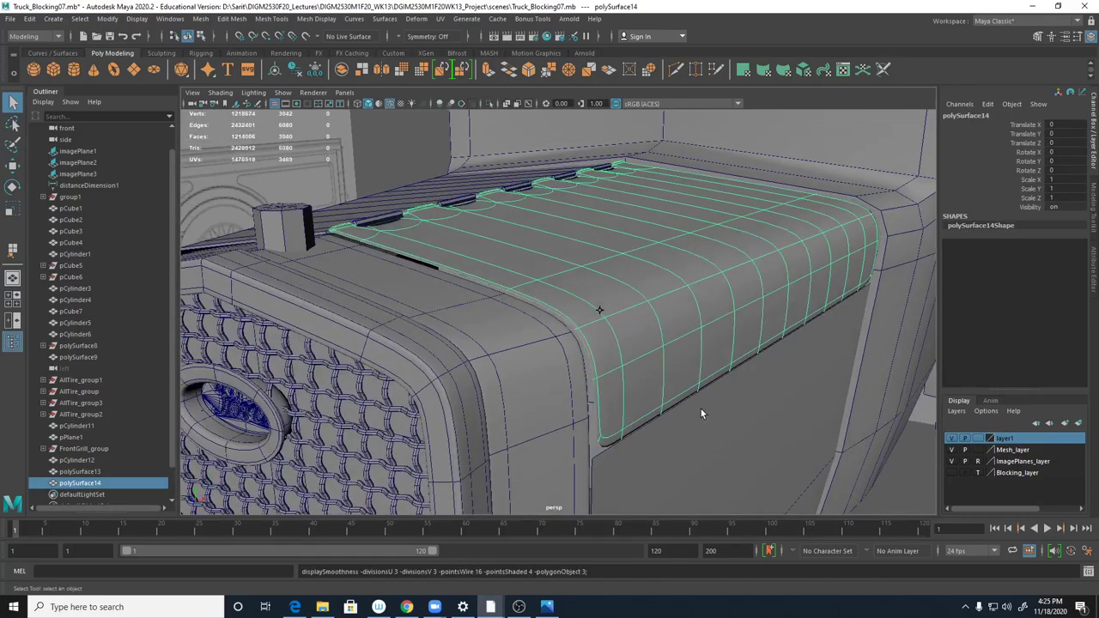
pyautogui.keyDown('alt'); pyautogui.moveTo(704, 401); pyautogui.dragTo(226, 232); pyautogui.keyUp('alt')
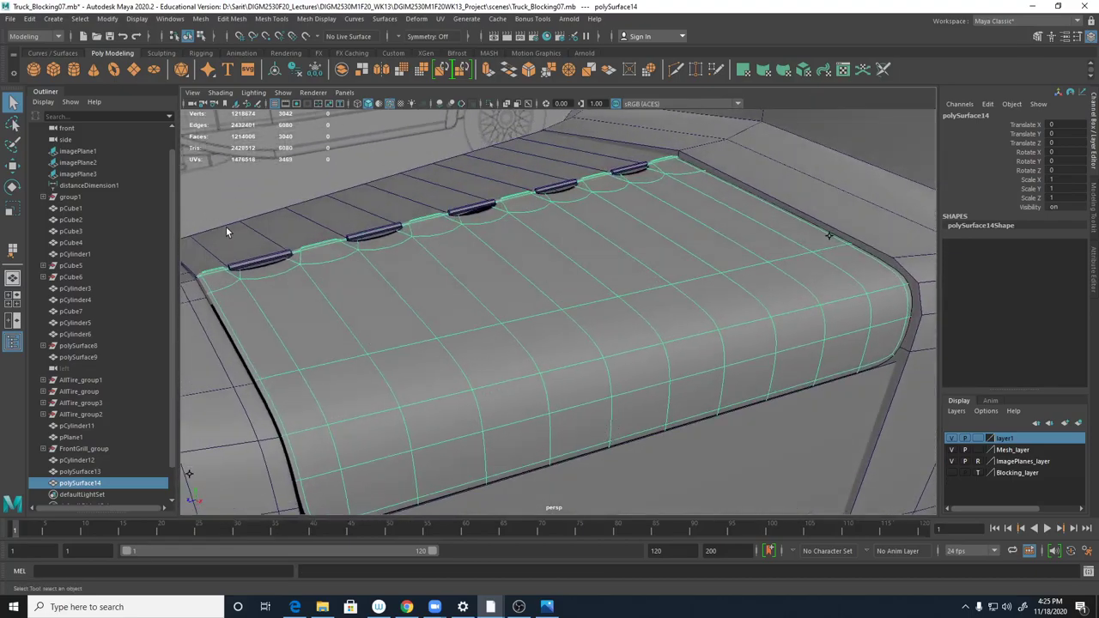
# - Preview both hood halves smoothed to check the interlocking hinge, and restore their unsmoothed display
pyautogui.keyDown('shift'); pyautogui.click(249, 248); pyautogui.keyUp('shift')
pyautogui.press('f')
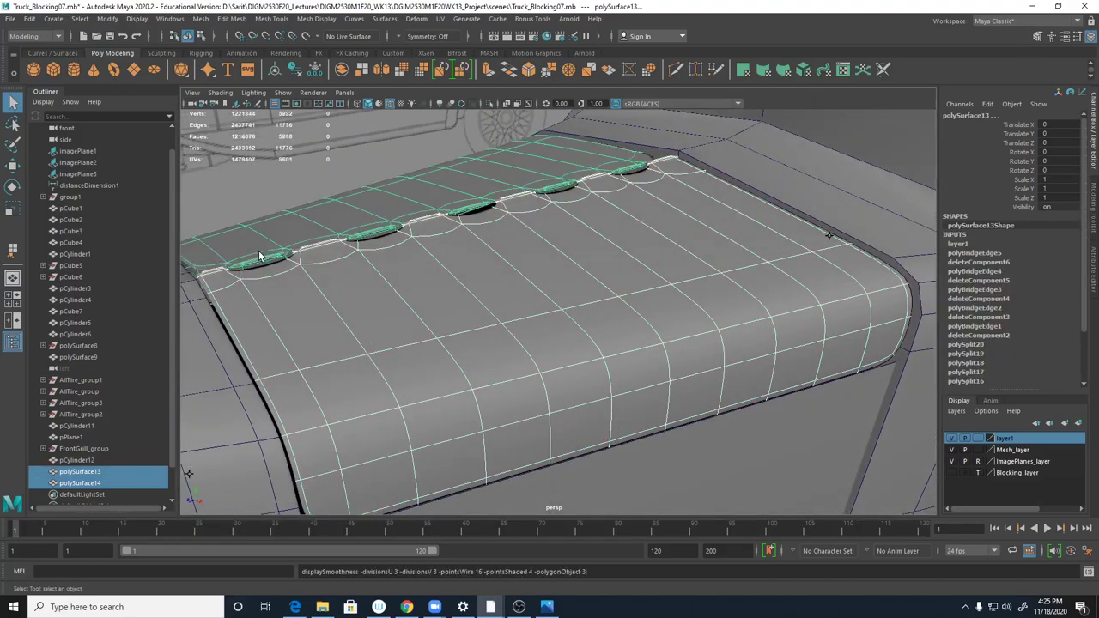
pyautogui.keyDown('alt'); pyautogui.moveTo(629, 418); pyautogui.dragTo(491, 384); pyautogui.keyUp('alt')
pyautogui.press('1')
pyautogui.click(609, 316)
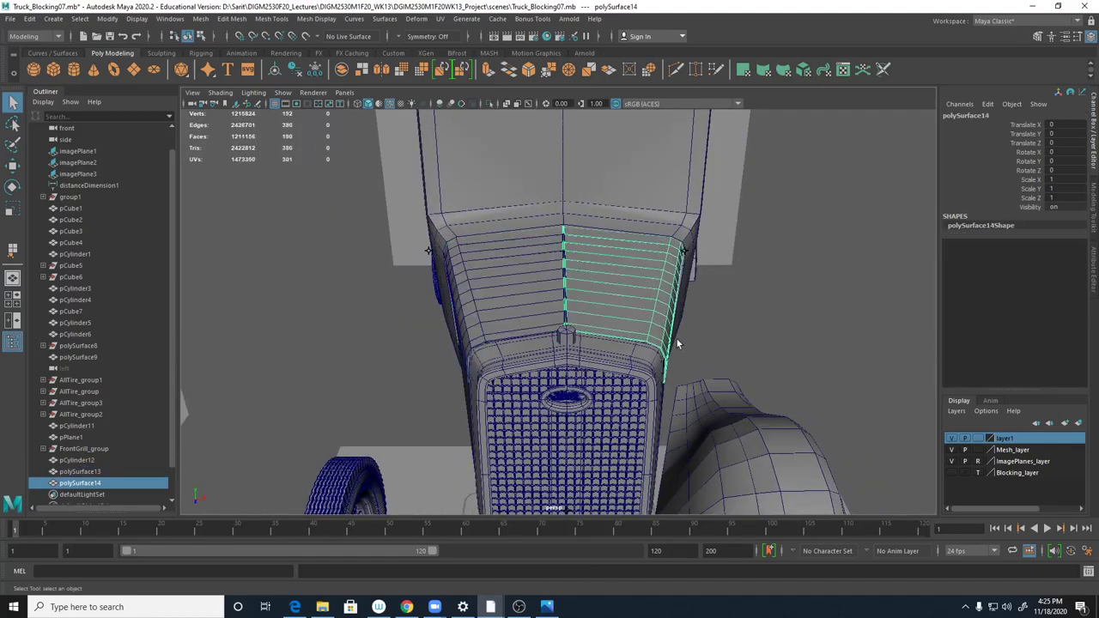
# - Compare the hood's side and lower edge with the 1931 Ford Model A pickup reference photo
pyautogui.keyDown('alt'); pyautogui.moveTo(675, 343); pyautogui.dragTo(618, 346); pyautogui.keyUp('alt')
pyautogui.keyDown('alt'); pyautogui.moveTo(619, 346); pyautogui.dragTo(722, 358, button='right'); pyautogui.keyUp('alt')
pyautogui.keyDown('alt'); pyautogui.moveTo(633, 378); pyautogui.dragTo(657, 314, button='middle'); pyautogui.keyUp('alt')
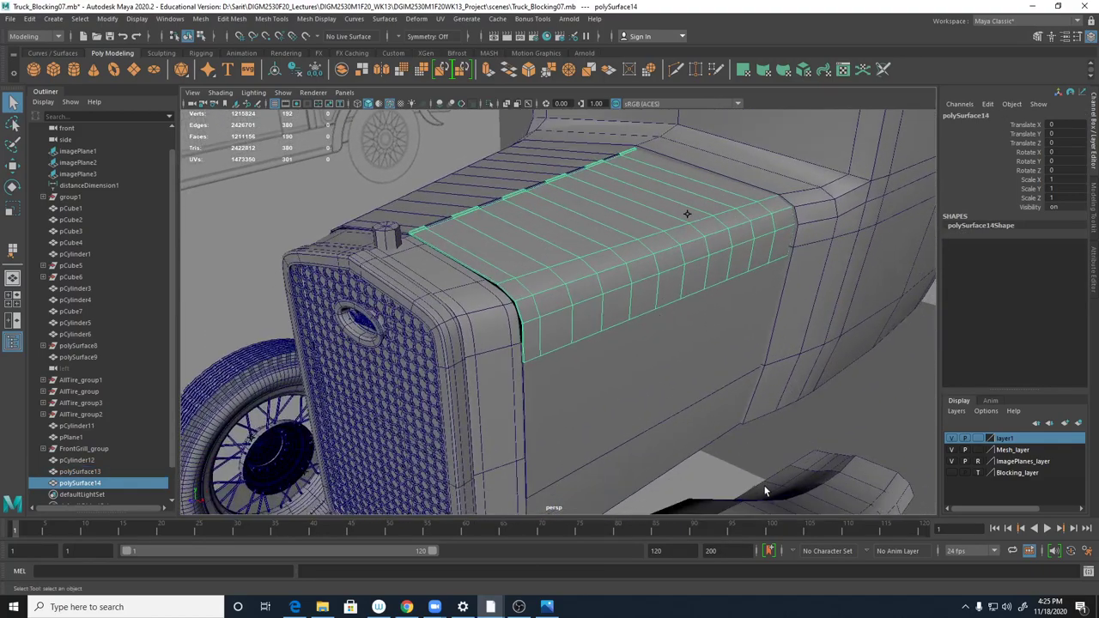
pyautogui.moveTo(1098, 136); pyautogui.dragTo(558, 95)
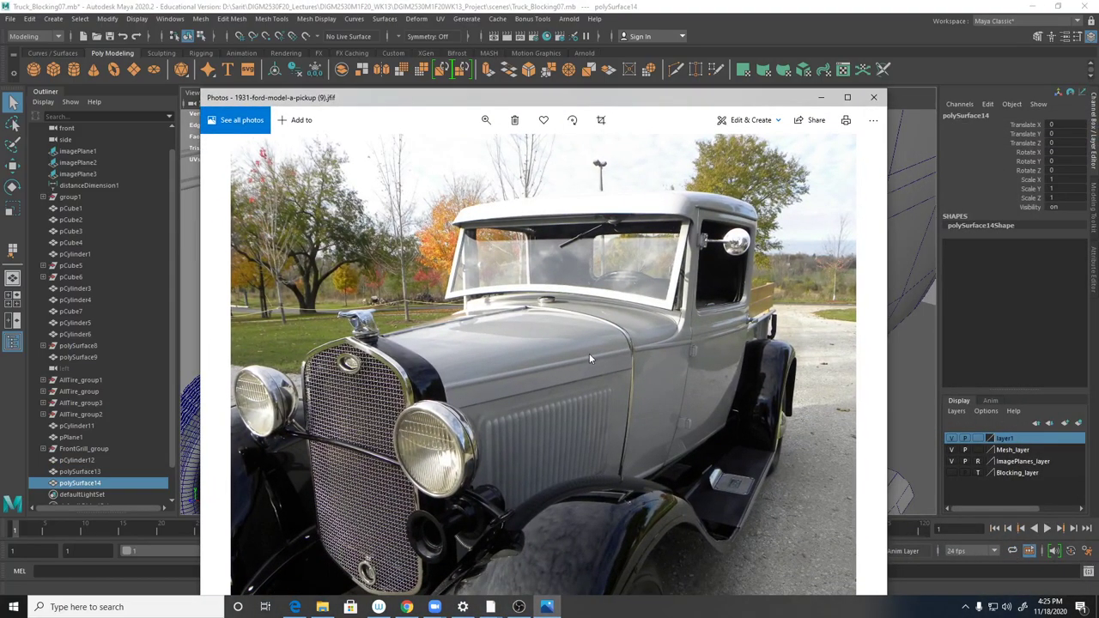
pyautogui.moveTo(768, 98); pyautogui.dragTo(1098, 111)
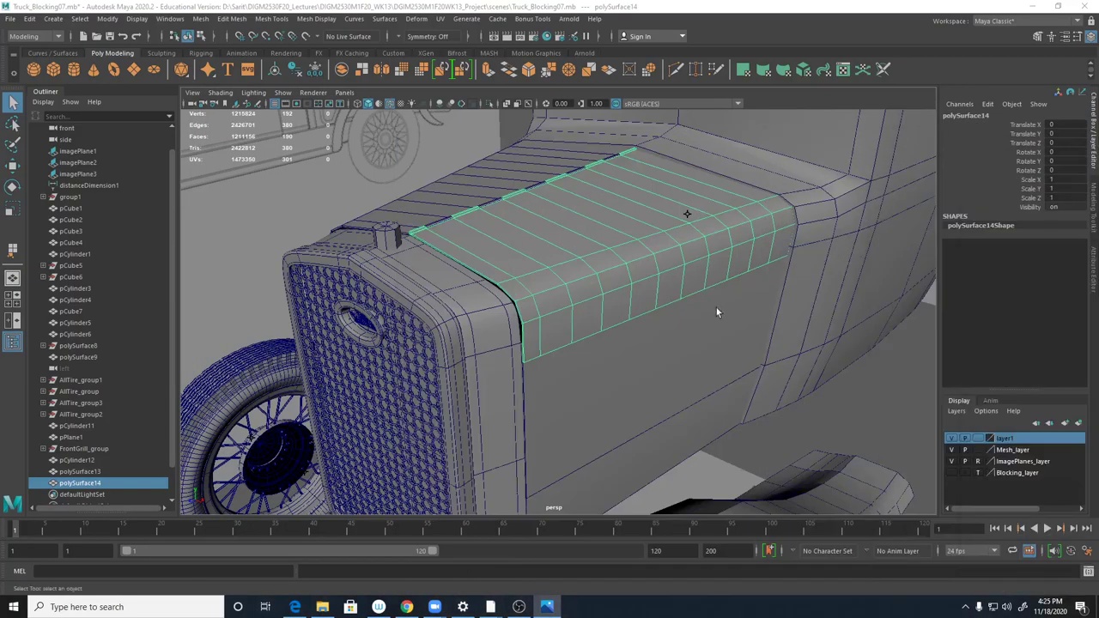
# - Try adding two edge loops lengthwise along the rounded side bend of the hood half with Multi-Cut
pyautogui.keyDown('alt'); pyautogui.moveTo(469, 302); pyautogui.dragTo(586, 280, button='right'); pyautogui.keyUp('alt')
pyautogui.keyDown('alt'); pyautogui.moveTo(588, 309); pyautogui.dragTo(528, 292); pyautogui.keyUp('alt')
pyautogui.keyDown('alt'); pyautogui.moveTo(527, 291); pyautogui.dragTo(532, 260, button='right'); pyautogui.keyUp('alt')
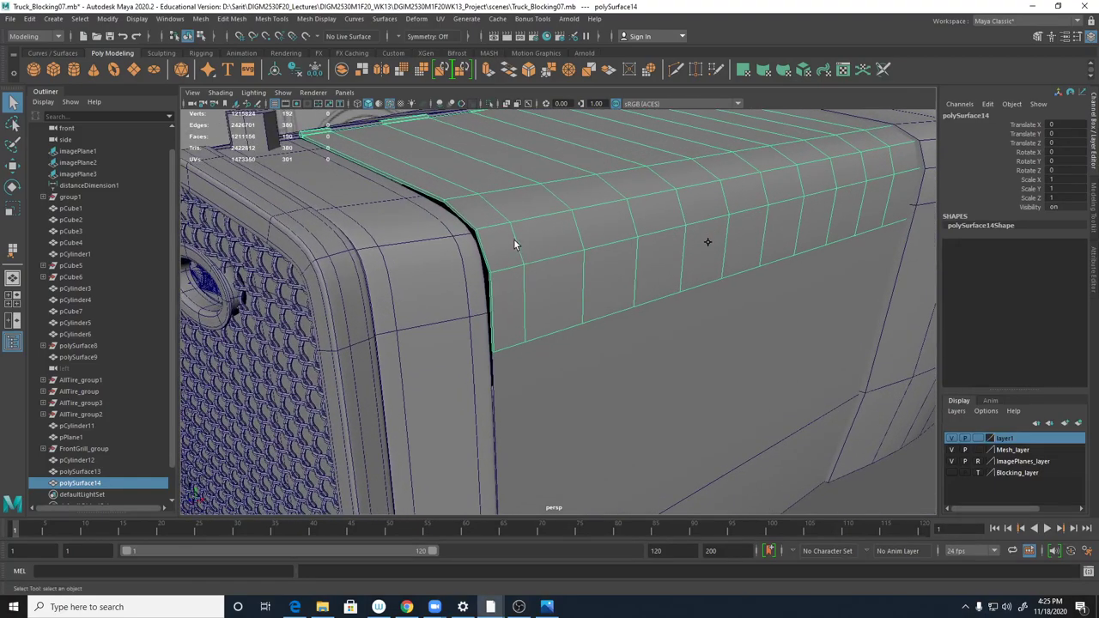
pyautogui.rightClick(514, 238)
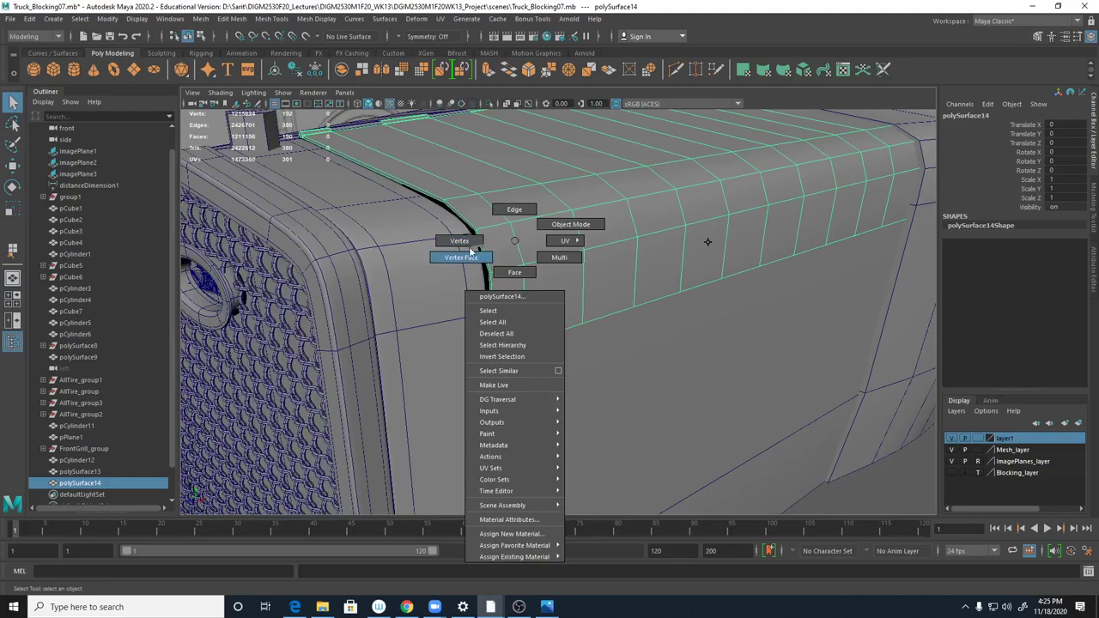
pyautogui.click(464, 258)
pyautogui.rightClick(507, 250)
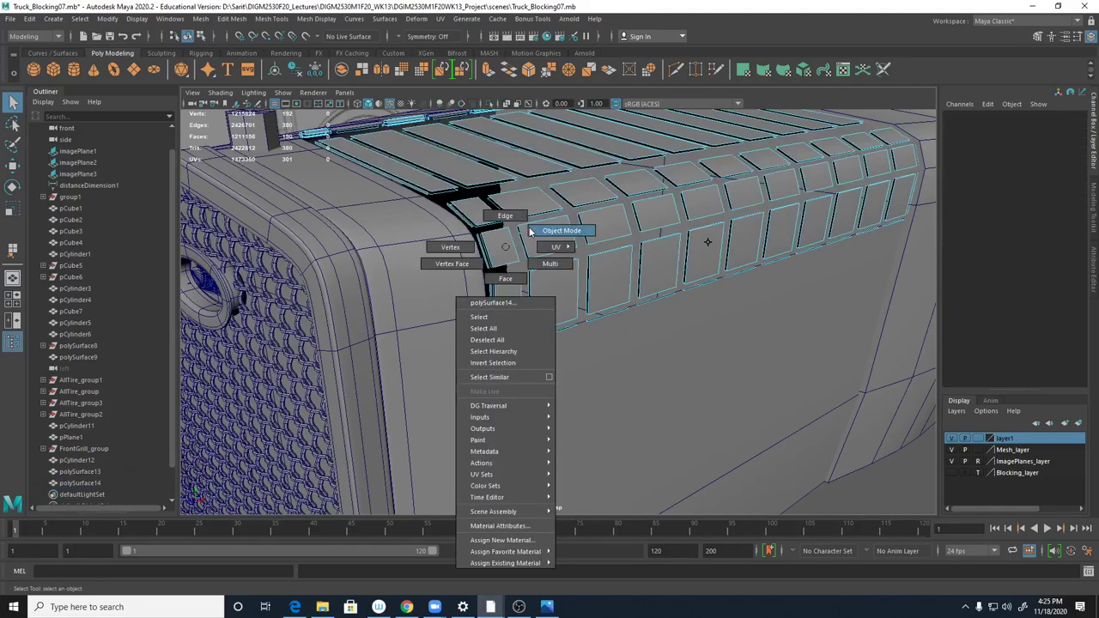
pyautogui.click(526, 232)
pyautogui.keyDown('shift'); pyautogui.rightClick(501, 249); pyautogui.keyUp('shift')
pyautogui.click(433, 250)
pyautogui.keyDown('alt'); pyautogui.moveTo(486, 243); pyautogui.dragTo(550, 243, button='right'); pyautogui.keyUp('alt')
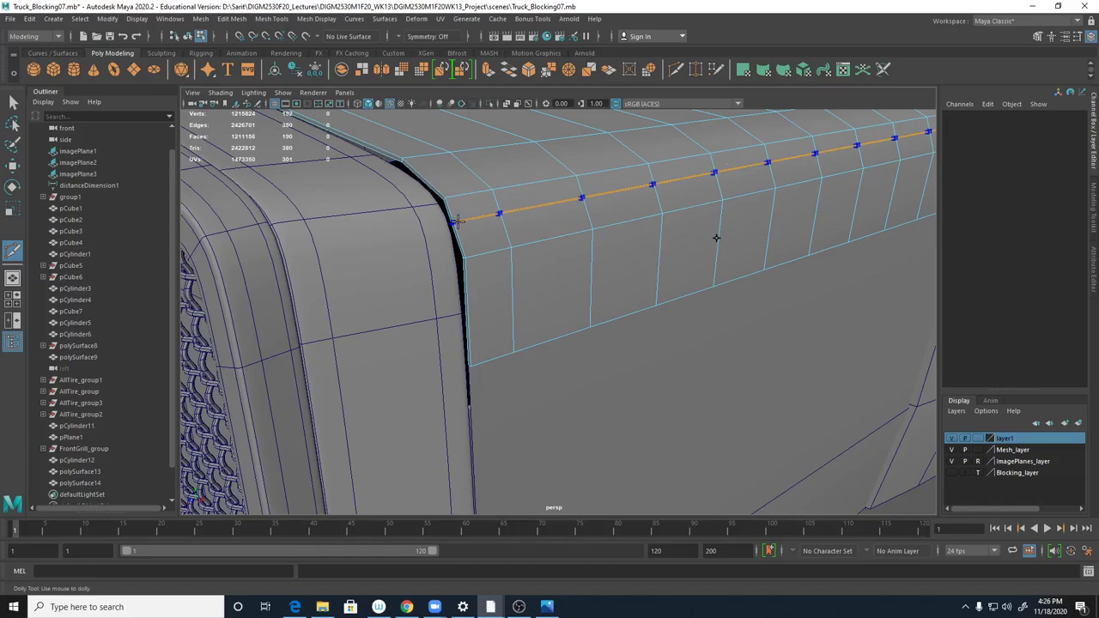
pyautogui.click(459, 222)
pyautogui.keyDown('alt'); pyautogui.moveTo(522, 257); pyautogui.dragTo(569, 335); pyautogui.keyUp('alt')
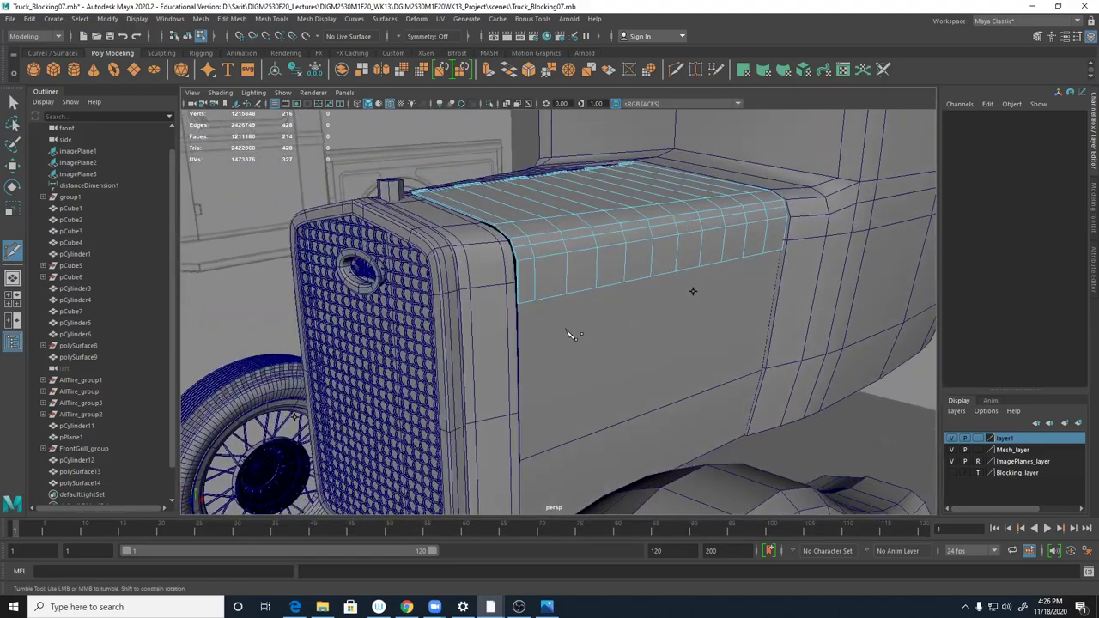
pyautogui.keyDown('alt'); pyautogui.moveTo(569, 333); pyautogui.dragTo(758, 344, button='right'); pyautogui.keyUp('alt')
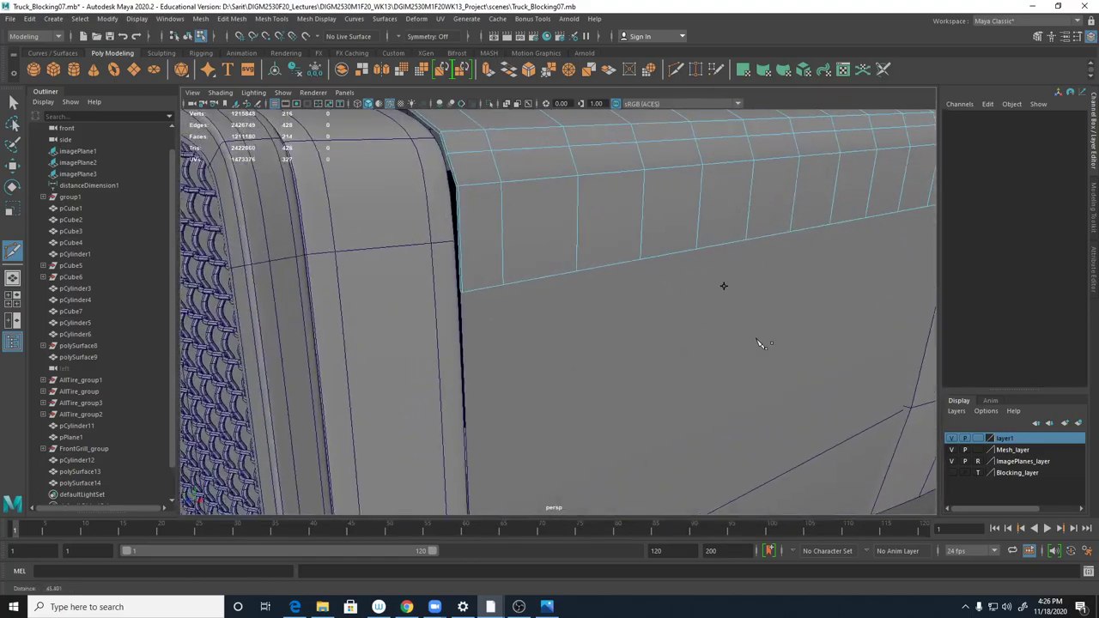
pyautogui.keyDown('ctrl'); pyautogui.click(455, 161); pyautogui.keyUp('ctrl')
# - Undo both edge loops cut along the hood's bend and leave the Multi-Cut tool
pyautogui.keyDown('alt'); pyautogui.moveTo(601, 284); pyautogui.dragTo(525, 306, button='right'); pyautogui.keyUp('alt')
pyautogui.keyDown('alt'); pyautogui.moveTo(525, 306); pyautogui.dragTo(525, 365); pyautogui.keyUp('alt')
pyautogui.keyDown('alt'); pyautogui.moveTo(528, 369); pyautogui.dragTo(685, 361, button='right'); pyautogui.keyUp('alt')
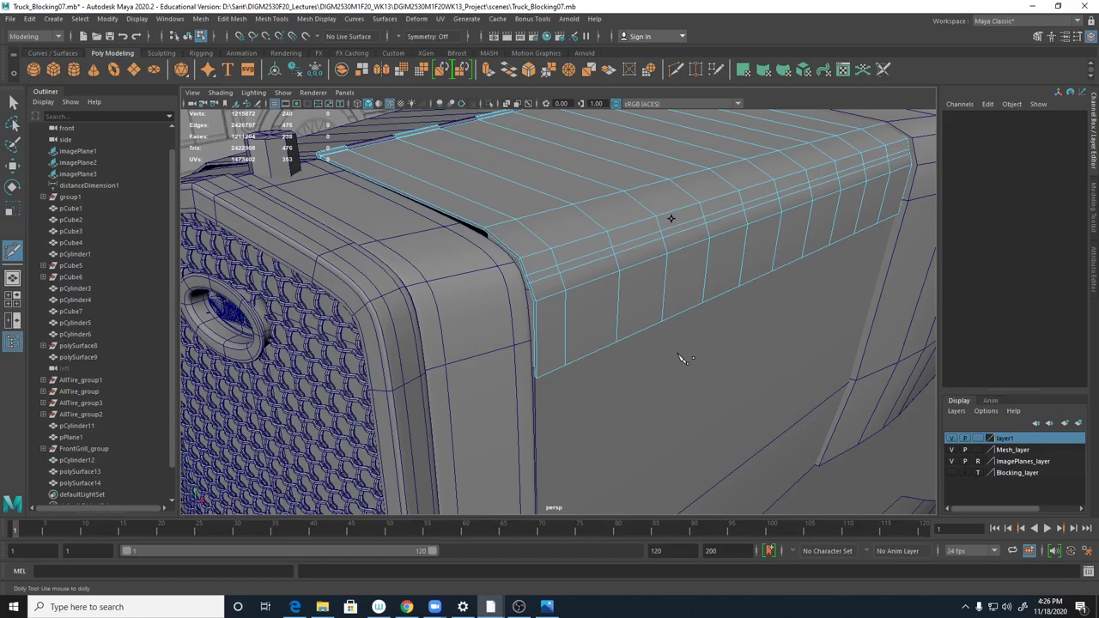
pyautogui.hotkey('ctrl', 'z')
pyautogui.hotkey('ctrl', 'z')
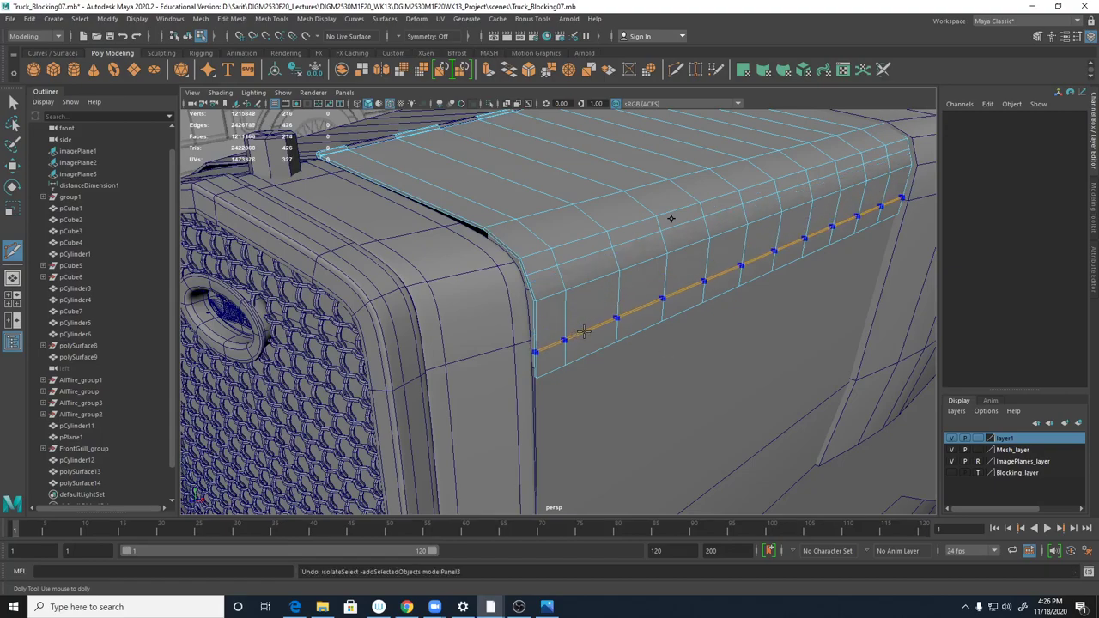
pyautogui.click(565, 291)
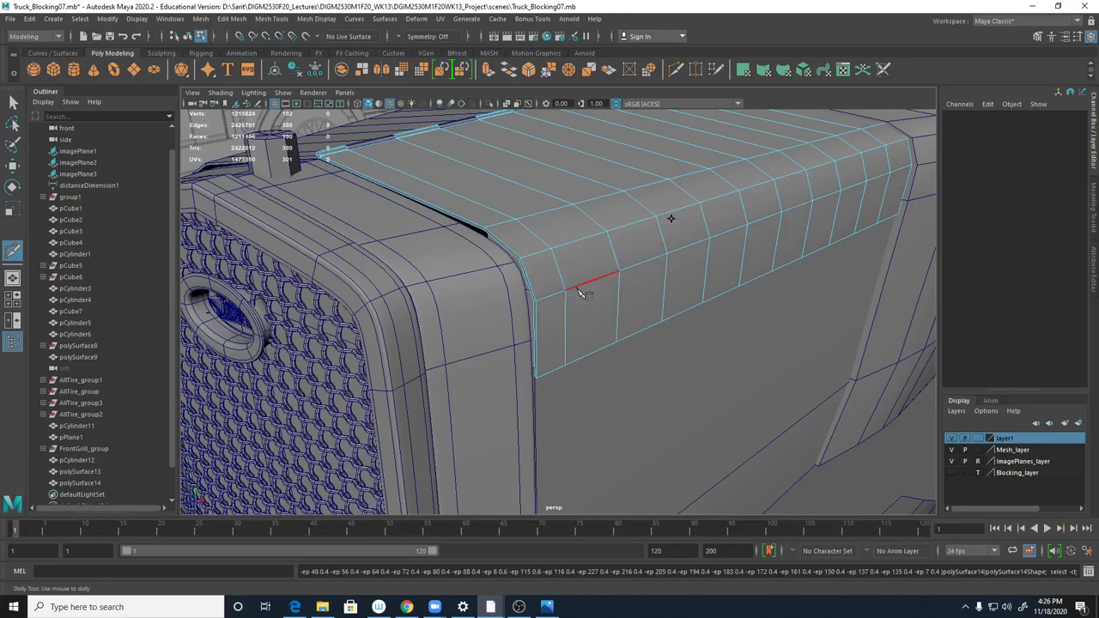
pyautogui.press('Escape')
pyautogui.press('q')
# - Try beveling the upper edge loop of the hood's side bend with a fraction of 0.4, and undo it
pyautogui.moveTo(557, 256); pyautogui.dragTo(548, 228, button='right')
pyautogui.click(561, 244)
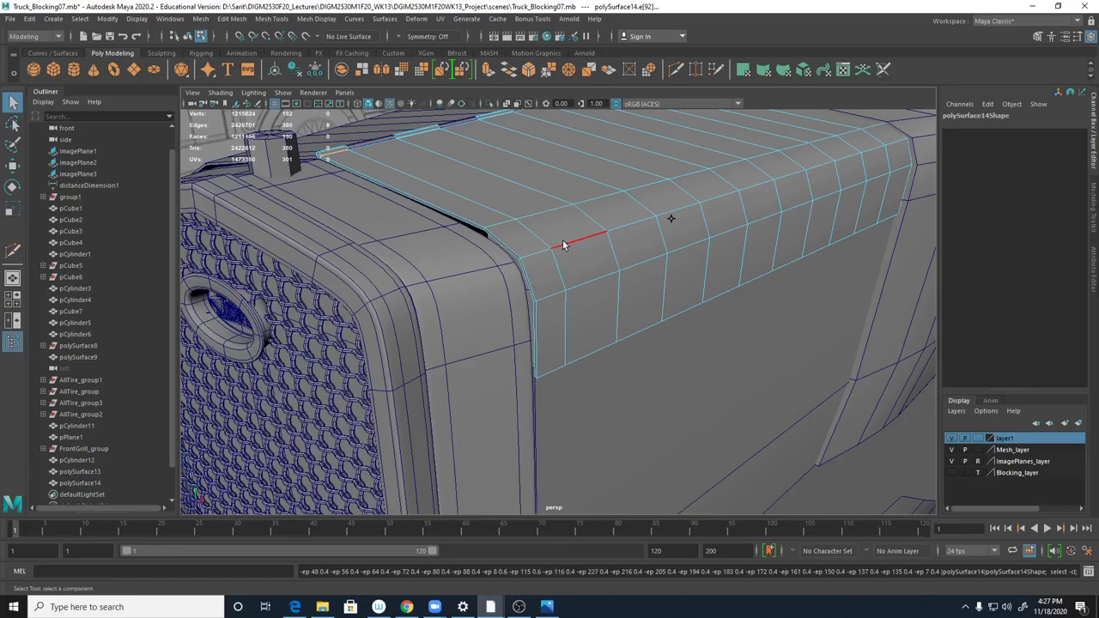
pyautogui.doubleClick(562, 245)
pyautogui.keyDown('shift'); pyautogui.moveTo(567, 246); pyautogui.dragTo(623, 243, button='right'); pyautogui.keyUp('shift')
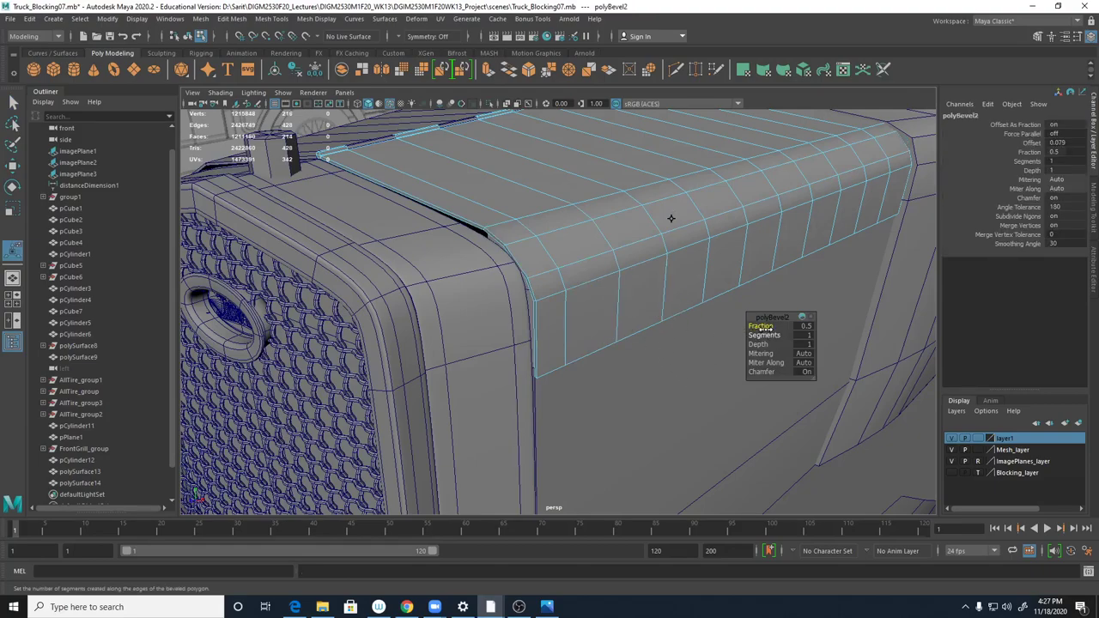
pyautogui.moveTo(768, 327); pyautogui.dragTo(763, 327)
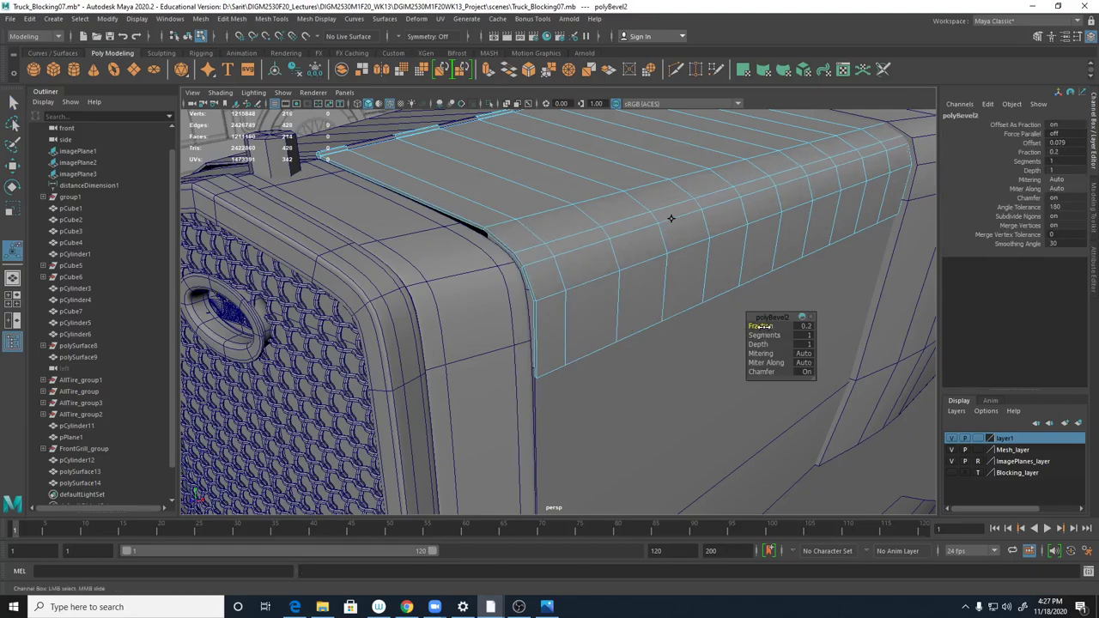
pyautogui.moveTo(760, 327); pyautogui.dragTo(757, 326, button='middle')
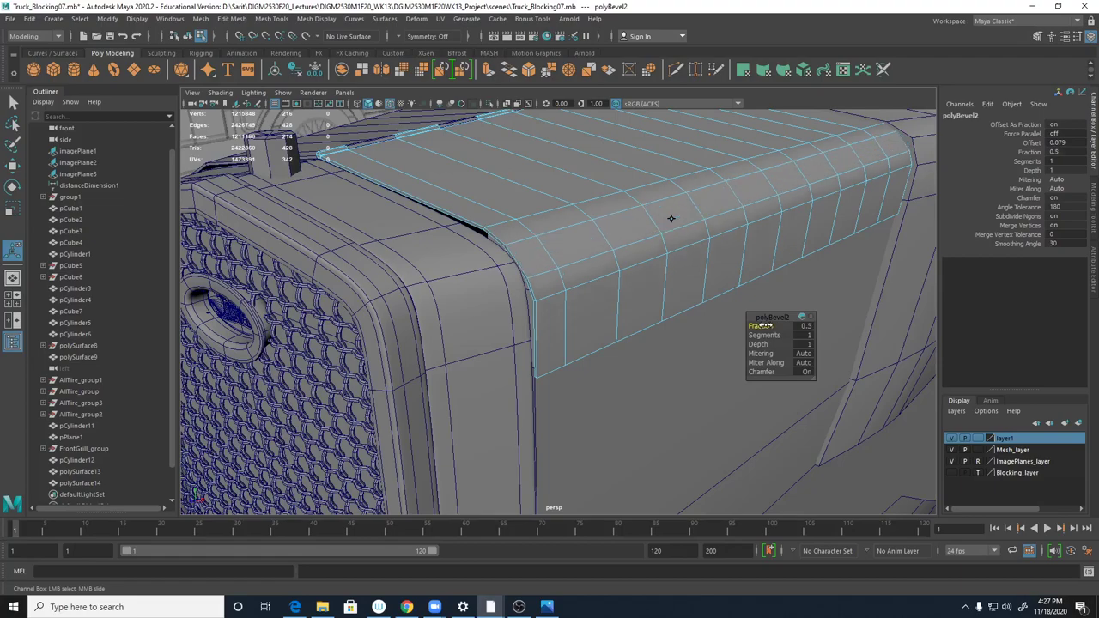
pyautogui.moveTo(761, 326); pyautogui.dragTo(763, 327, button='middle')
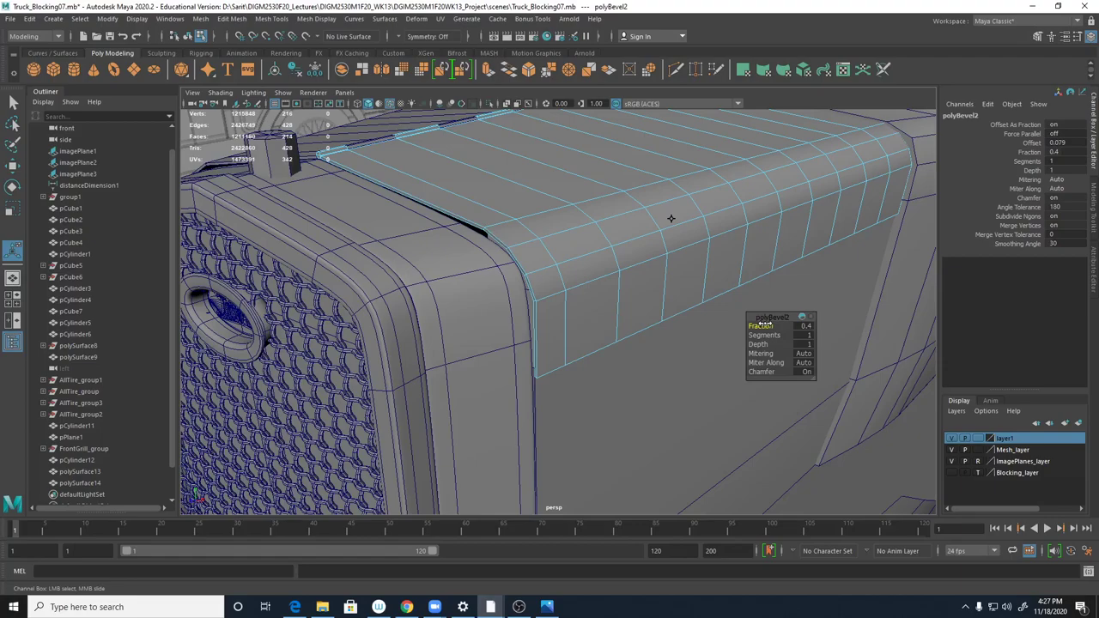
pyautogui.keyDown('alt'); pyautogui.moveTo(680, 329); pyautogui.dragTo(637, 330); pyautogui.keyUp('alt')
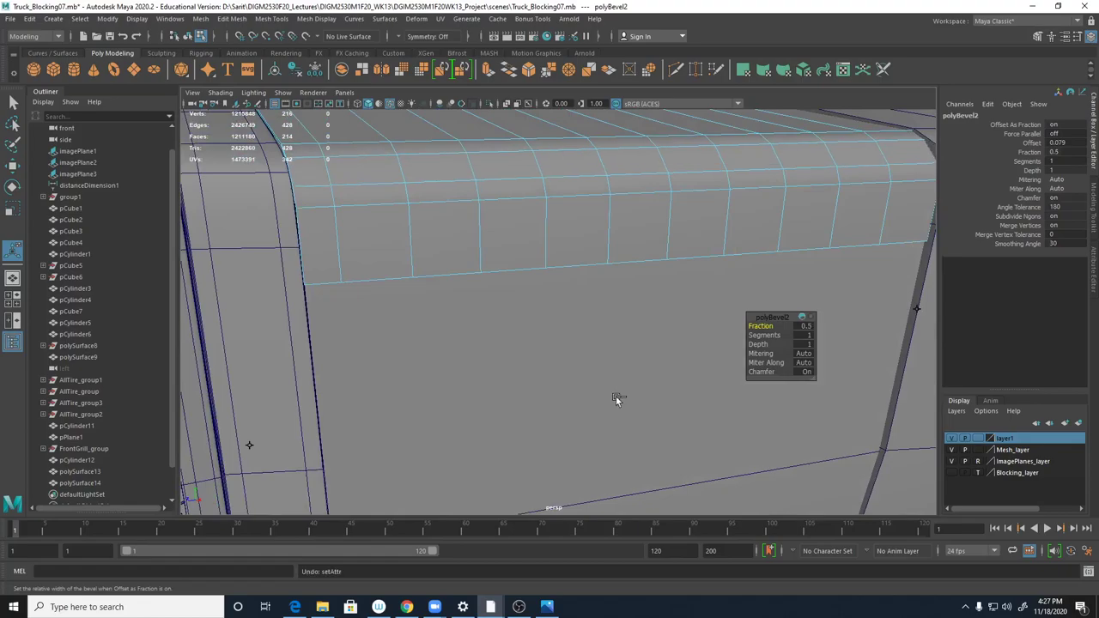
pyautogui.hotkey('ctrl', 'z')
pyautogui.scroll(-4, 597, 382)
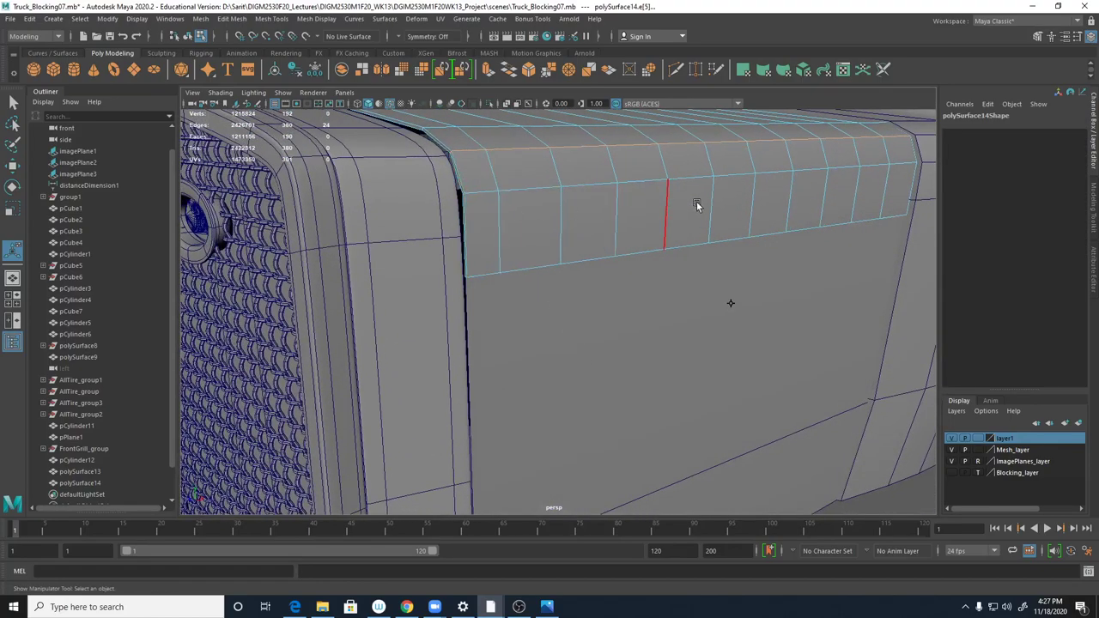
# - Insert an edge loop just below the lower bend edge on the hood half's side with Multi-Cut
pyautogui.keyDown('alt'); pyautogui.moveTo(695, 204); pyautogui.dragTo(592, 191); pyautogui.keyUp('alt')
pyautogui.moveTo(867, 335)
pyautogui.keyDown('alt'); pyautogui.mouseDown()
pyautogui.moveTo(886, 327)
pyautogui.moveTo(874, 319)
pyautogui.mouseUp(); pyautogui.keyUp('alt')
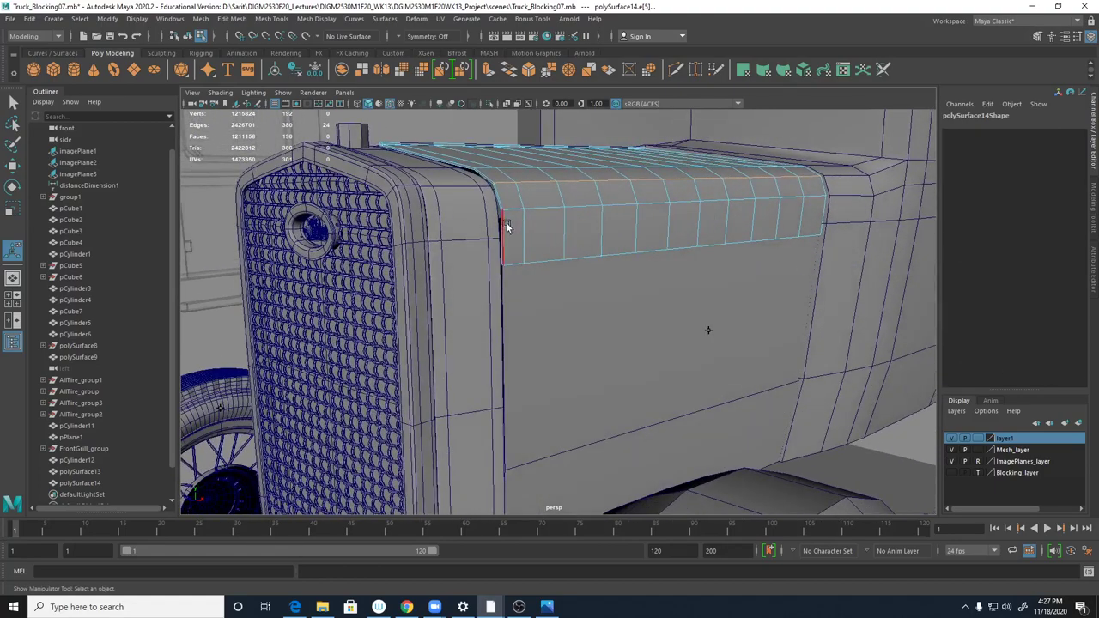
pyautogui.keyDown('shift'); pyautogui.moveTo(507, 225); pyautogui.dragTo(473, 222, button='right'); pyautogui.keyUp('shift')
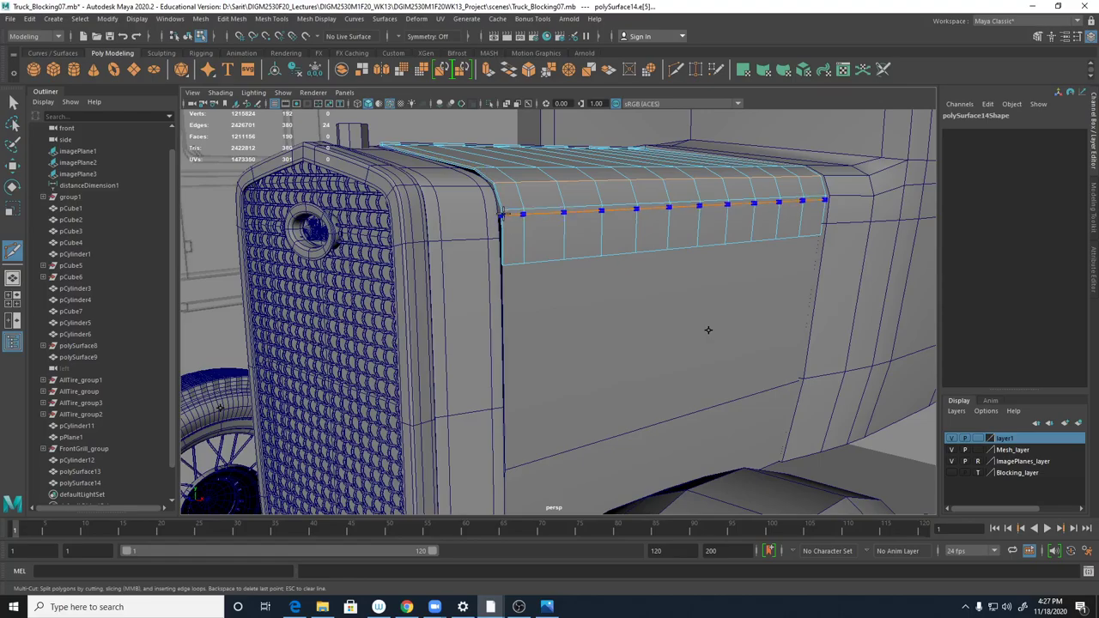
pyautogui.keyDown('ctrl'); pyautogui.click(500, 214); pyautogui.keyUp('ctrl')
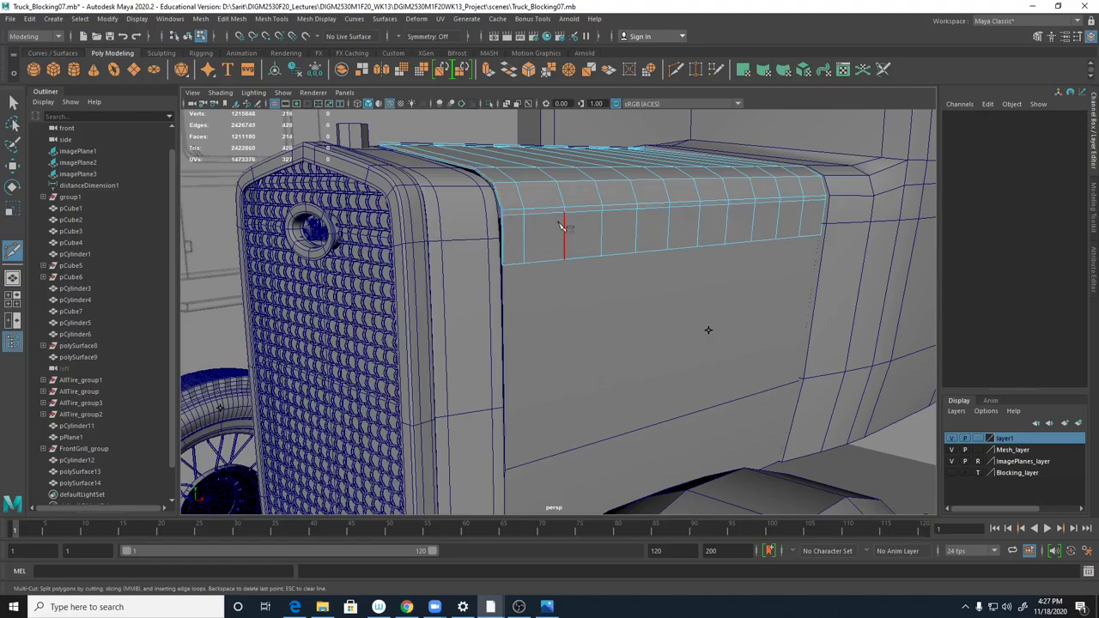
# - Insert a matching edge loop just below the lower bend edge on the opposite hood half
pyautogui.keyDown('alt'); pyautogui.moveTo(547, 331); pyautogui.dragTo(694, 315); pyautogui.keyUp('alt')
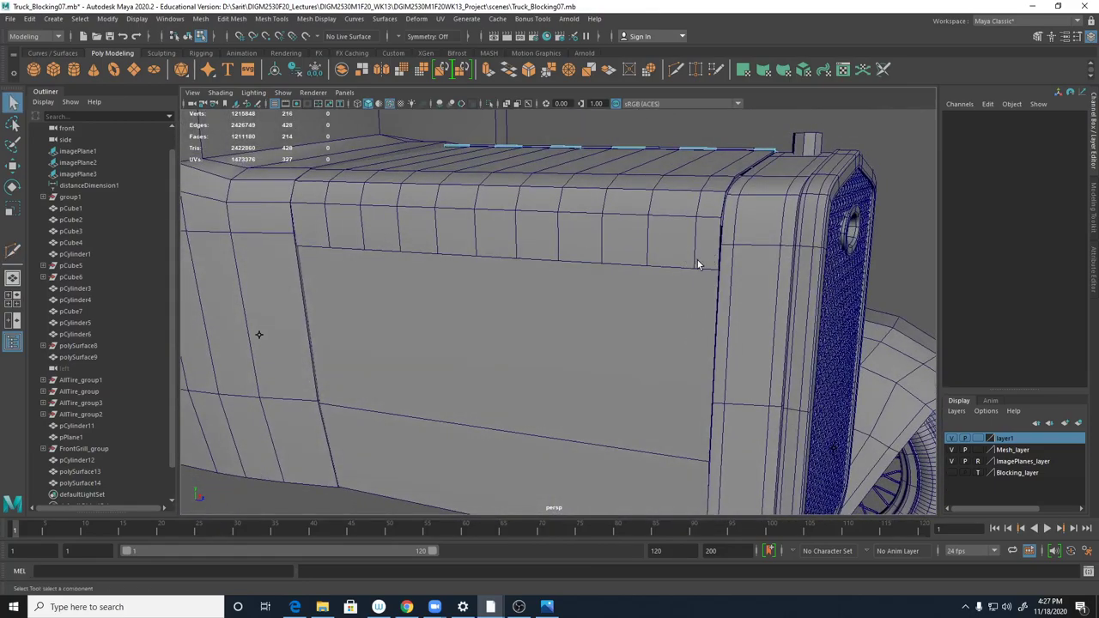
pyautogui.press('q')
pyautogui.click(694, 256)
pyautogui.keyDown('shift'); pyautogui.moveTo(695, 259); pyautogui.dragTo(640, 273, button='right'); pyautogui.keyUp('shift')
pyautogui.moveTo(696, 259); pyautogui.dragTo(701, 223, button='middle')
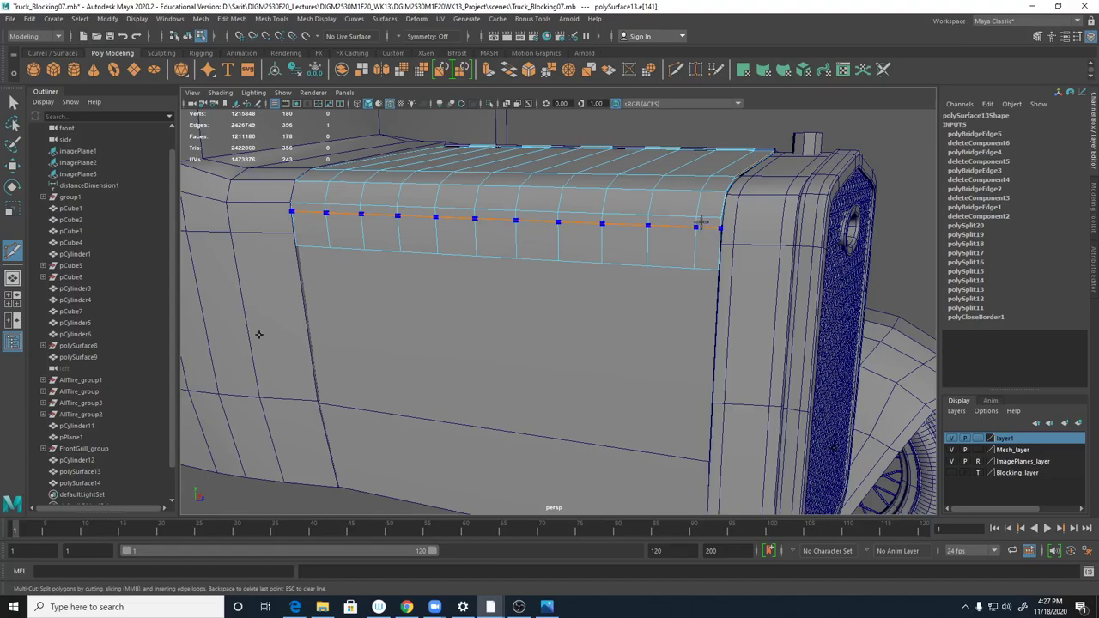
pyautogui.keyDown('ctrl'); pyautogui.click(698, 220); pyautogui.keyUp('ctrl')
pyautogui.keyDown('alt'); pyautogui.moveTo(737, 303); pyautogui.dragTo(593, 264); pyautogui.keyUp('alt')
pyautogui.press('q')
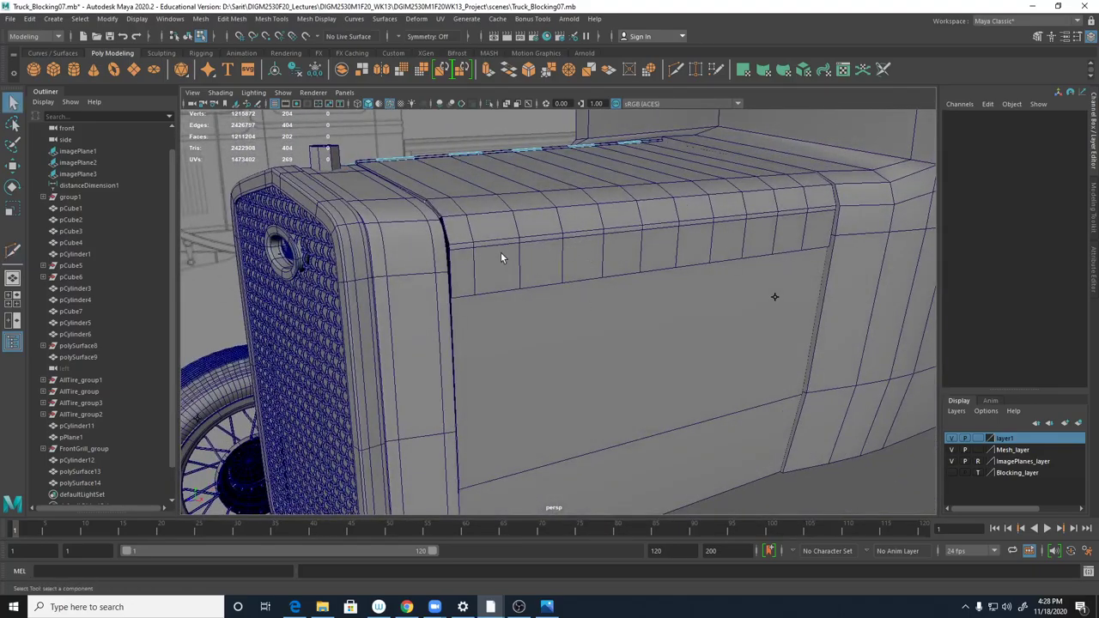
# - Extrude the full narrow strip of faces below the first hood half's bend outward by about 0.108
pyautogui.moveTo(507, 245); pyautogui.dragTo(503, 278, button='right')
pyautogui.scroll(3, 582, 266)
pyautogui.scroll(1, 583, 266)
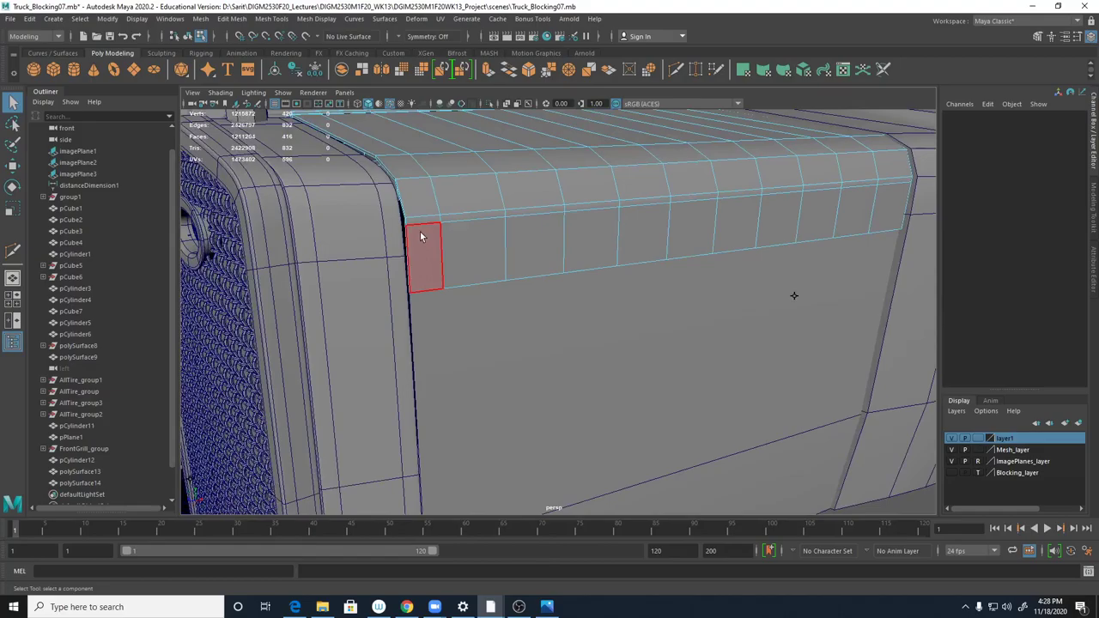
pyautogui.click(420, 220)
pyautogui.keyDown('alt'); pyautogui.moveTo(667, 225); pyautogui.dragTo(659, 236); pyautogui.keyUp('alt')
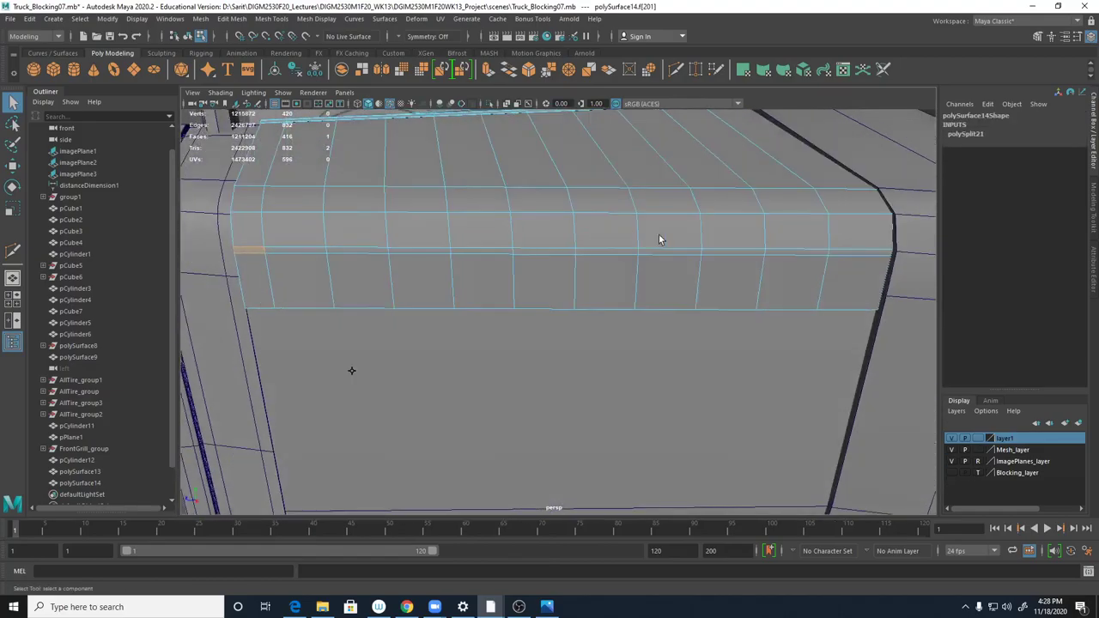
pyautogui.keyDown('shift'); pyautogui.doubleClick(873, 253); pyautogui.keyUp('shift')
pyautogui.keyDown('alt'); pyautogui.moveTo(771, 297); pyautogui.dragTo(845, 292); pyautogui.keyUp('alt')
pyautogui.scroll(3, 826, 287)
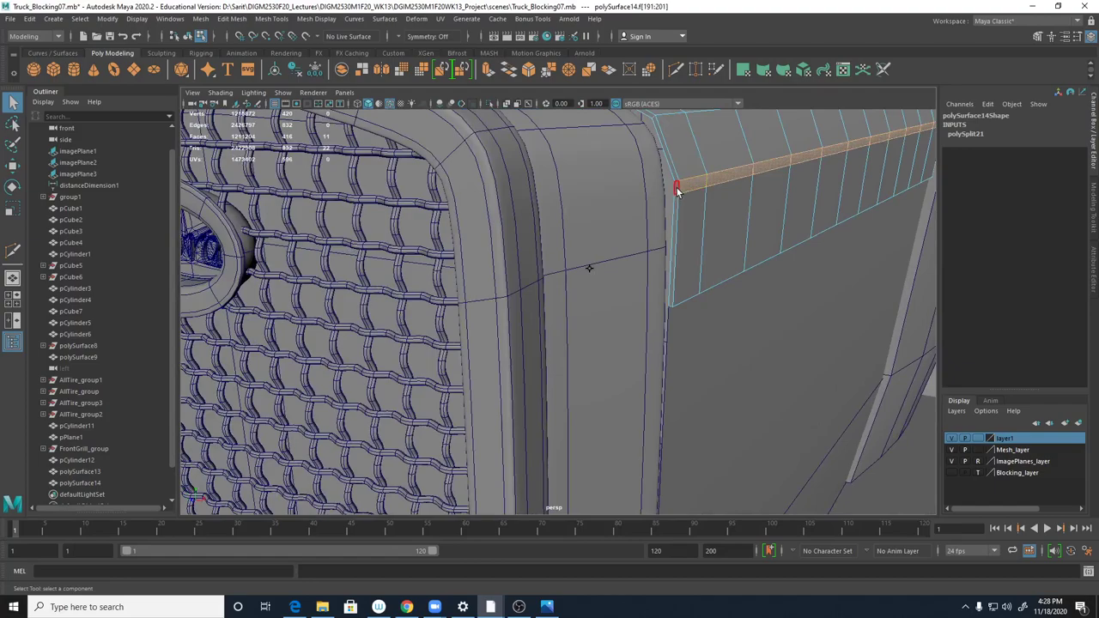
pyautogui.keyDown('shift'); pyautogui.moveTo(700, 189); pyautogui.dragTo(699, 214, button='right'); pyautogui.keyUp('shift')
pyautogui.keyDown('alt'); pyautogui.moveTo(869, 334); pyautogui.dragTo(747, 318); pyautogui.keyUp('alt')
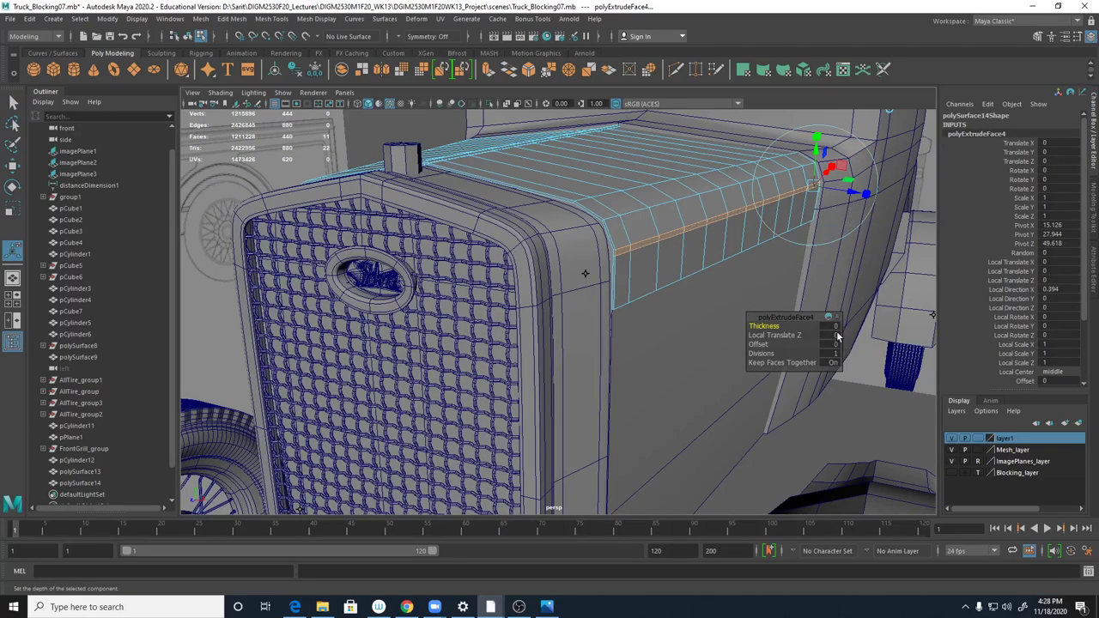
pyautogui.moveTo(855, 194); pyautogui.dragTo(853, 194)
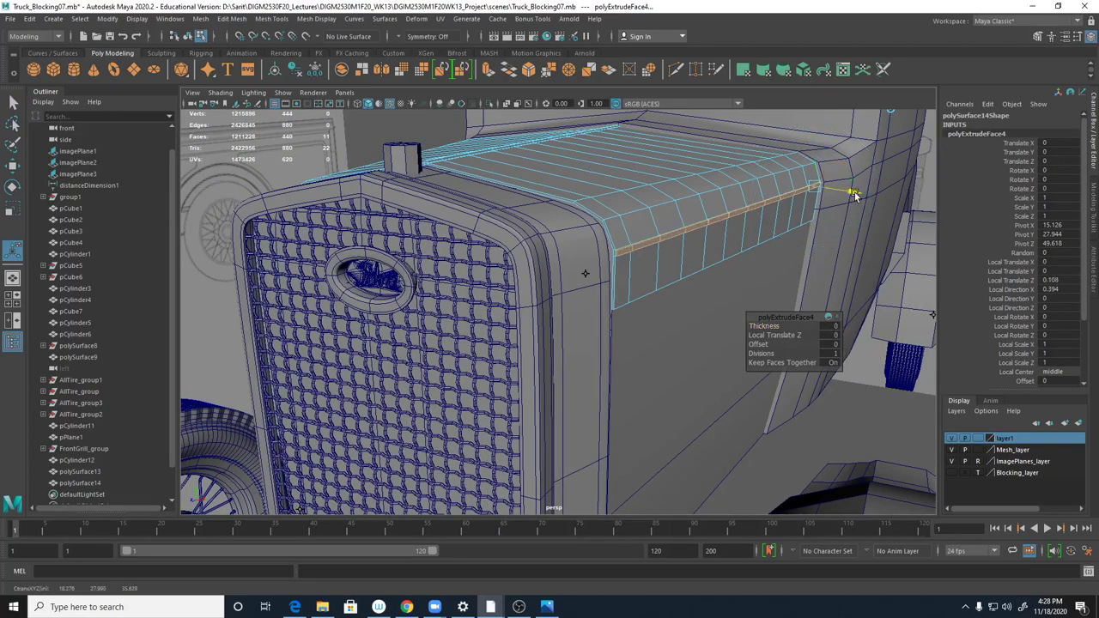
# - Set the extruded side strip's Local Translate Z to 0.1
pyautogui.keyDown('alt'); pyautogui.moveTo(675, 258); pyautogui.dragTo(806, 271, button='right'); pyautogui.keyUp('alt')
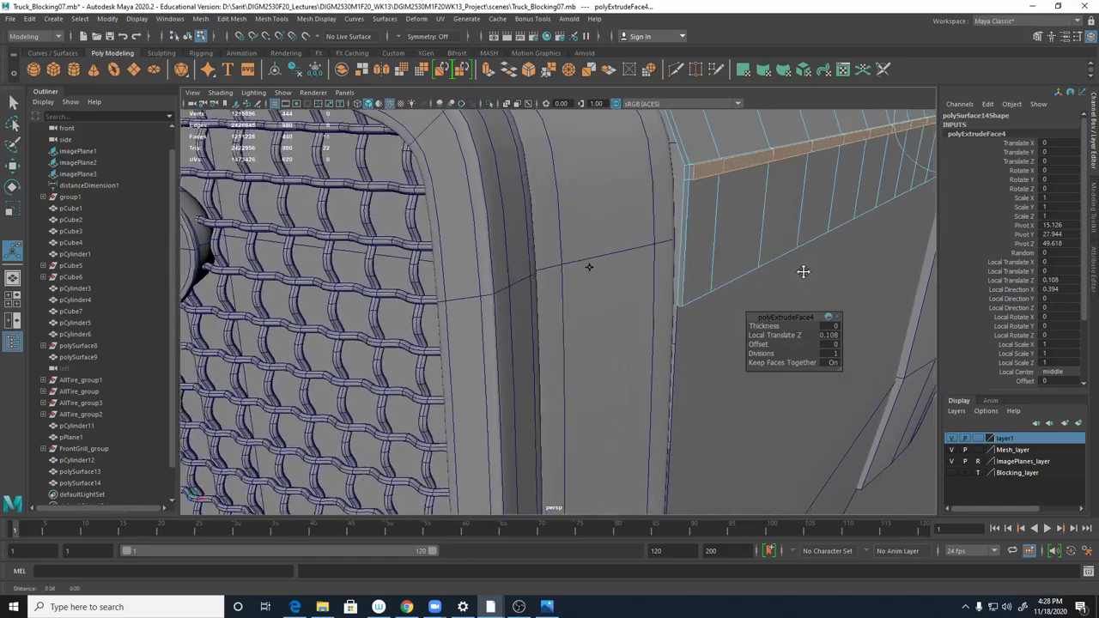
pyautogui.keyDown('alt'); pyautogui.moveTo(589, 268); pyautogui.dragTo(572, 270); pyautogui.keyUp('alt')
pyautogui.write('0.1')
pyautogui.press('Return')
pyautogui.moveTo(718, 280)
pyautogui.keyDown('alt'); pyautogui.mouseDown()
pyautogui.moveTo(734, 283)
pyautogui.moveTo(714, 275)
pyautogui.mouseUp(); pyautogui.keyUp('alt')
pyautogui.keyDown('alt'); pyautogui.moveTo(713, 274); pyautogui.dragTo(725, 273, button='right'); pyautogui.keyUp('alt')
pyautogui.keyDown('alt'); pyautogui.moveTo(725, 273); pyautogui.dragTo(710, 307); pyautogui.keyUp('alt')
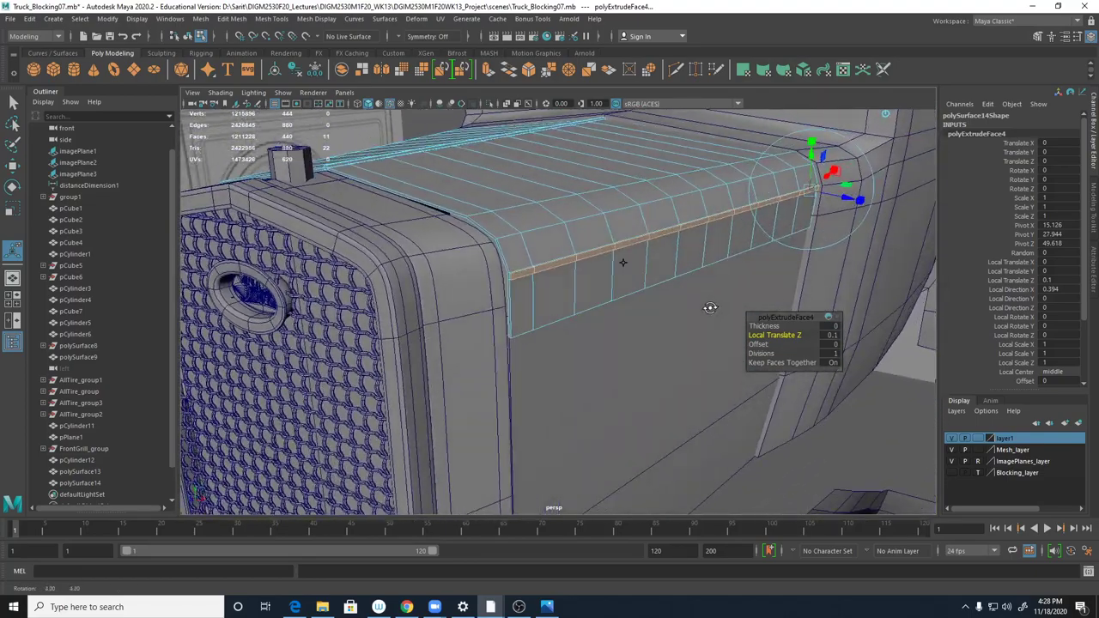
pyautogui.doubleClick(653, 367)
# - Extrude the matching narrow face strip on the opposite hood half with a Local Translate Z of 0.1
pyautogui.keyDown('alt'); pyautogui.moveTo(525, 393); pyautogui.dragTo(567, 425); pyautogui.keyUp('alt')
pyautogui.keyDown('alt'); pyautogui.moveTo(451, 389); pyautogui.dragTo(516, 391, button='right'); pyautogui.keyUp('alt')
pyautogui.keyDown('alt'); pyautogui.moveTo(516, 390); pyautogui.dragTo(666, 379); pyautogui.keyUp('alt')
pyautogui.press('q')
pyautogui.moveTo(468, 241); pyautogui.dragTo(457, 258, button='right')
pyautogui.click(308, 256)
pyautogui.scroll(-4, 713, 256)
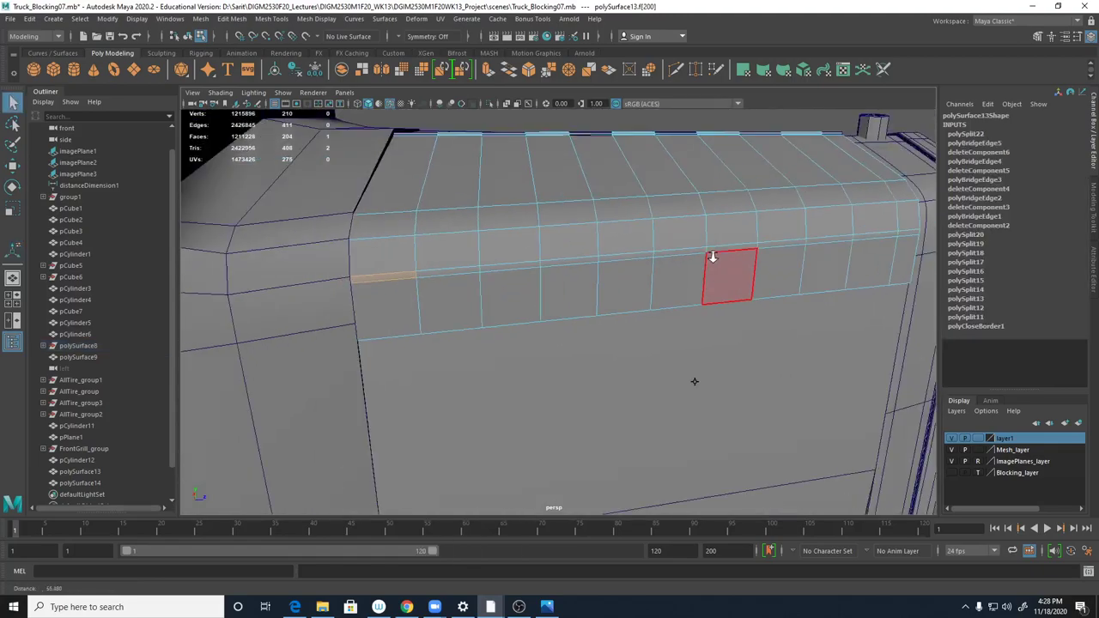
pyautogui.keyDown('shift'); pyautogui.doubleClick(865, 244); pyautogui.keyUp('shift')
pyautogui.keyDown('shift'); pyautogui.moveTo(866, 245); pyautogui.dragTo(867, 277, button='right'); pyautogui.keyUp('shift')
pyautogui.click(830, 335)
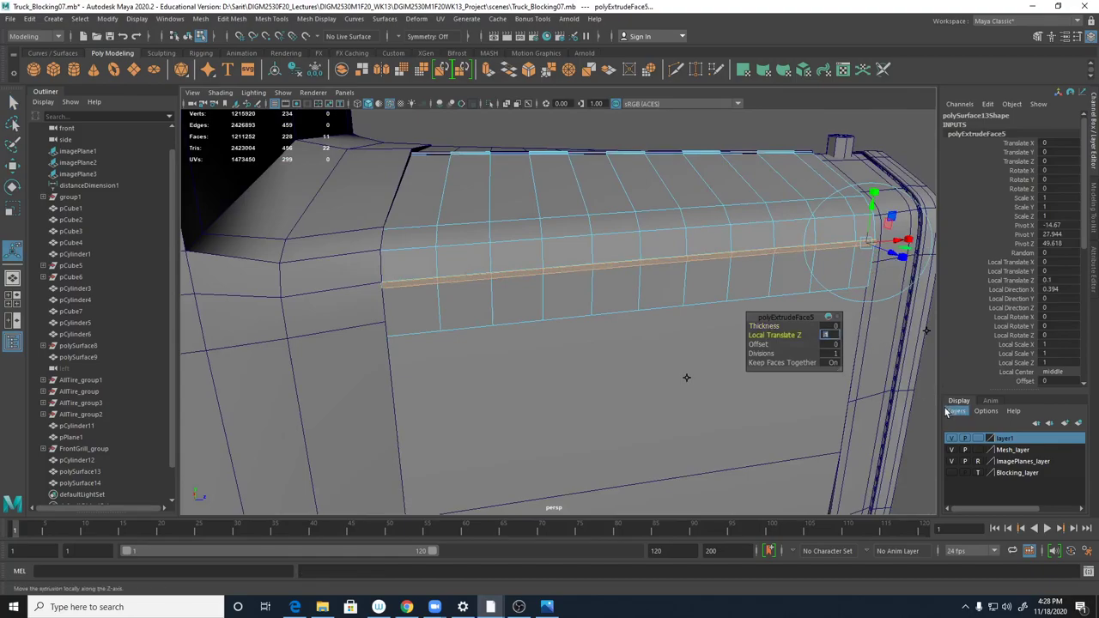
# - Preview both hood halves smoothed, hide the shaded wireframe, and examine the raised side strip and lower corners
pyautogui.keyDown('alt'); pyautogui.moveTo(630, 367); pyautogui.dragTo(550, 384); pyautogui.keyUp('alt')
pyautogui.press('3')
pyautogui.moveTo(640, 240)
pyautogui.keyDown('alt'); pyautogui.mouseDown()
pyautogui.moveTo(619, 229)
pyautogui.moveTo(658, 237)
pyautogui.mouseUp(); pyautogui.keyUp('alt')
pyautogui.moveTo(658, 237); pyautogui.dragTo(685, 219, button='right')
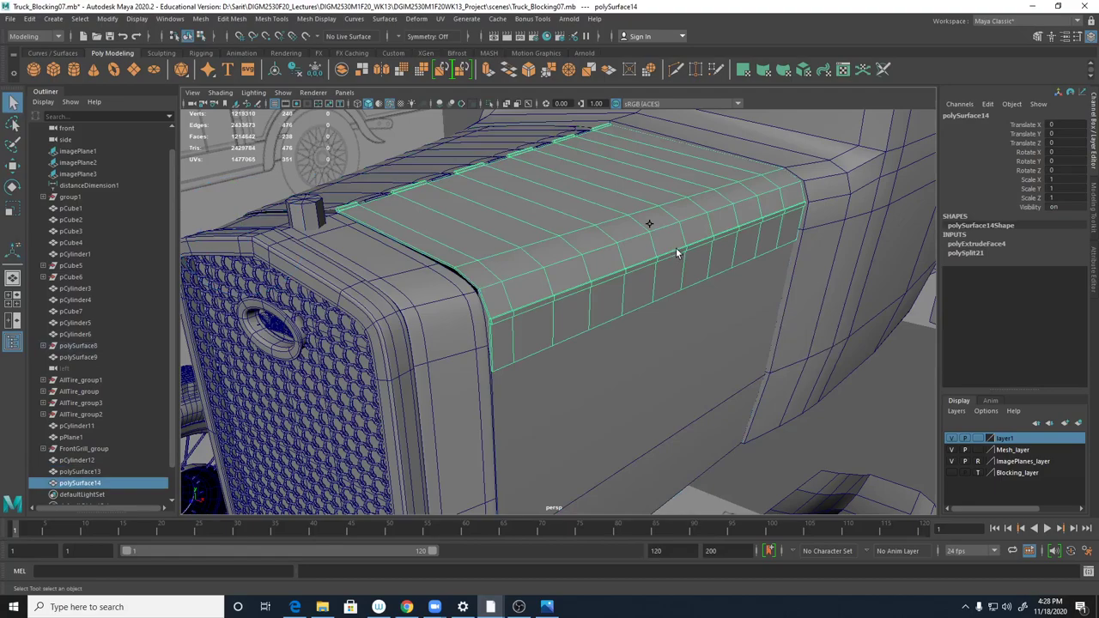
pyautogui.press('3')
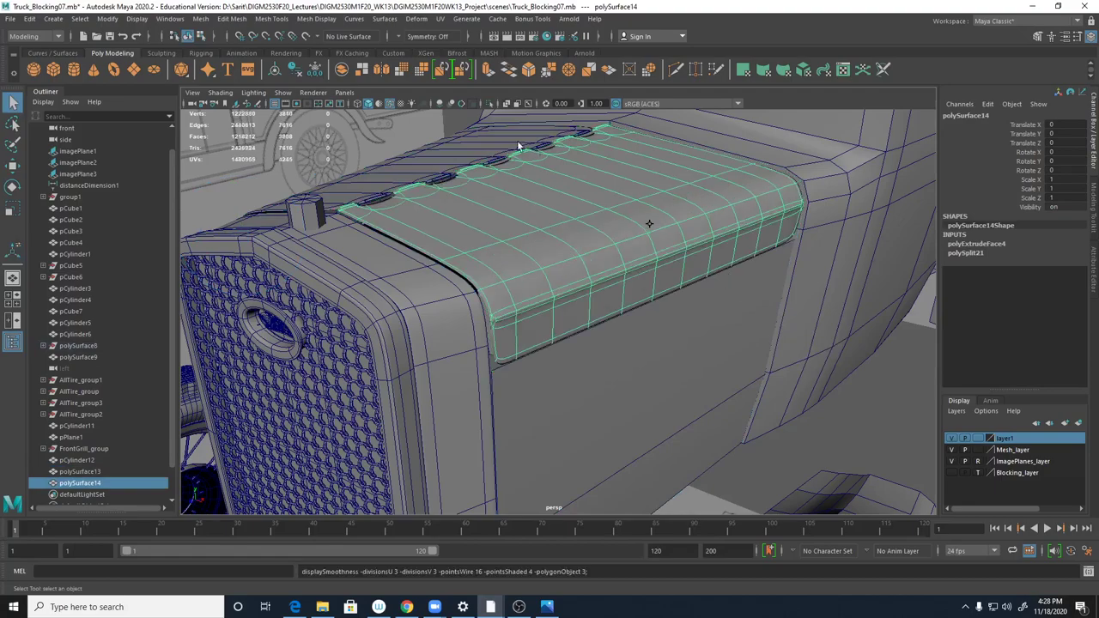
pyautogui.click(390, 104)
pyautogui.click(897, 420)
pyautogui.keyDown('alt'); pyautogui.moveTo(898, 420); pyautogui.dragTo(860, 439); pyautogui.keyUp('alt')
pyautogui.keyDown('alt'); pyautogui.moveTo(858, 426); pyautogui.dragTo(570, 348, button='right'); pyautogui.keyUp('alt')
pyautogui.keyDown('alt'); pyautogui.moveTo(569, 349); pyautogui.dragTo(545, 353); pyautogui.keyUp('alt')
pyautogui.keyDown('alt'); pyautogui.moveTo(545, 353); pyautogui.dragTo(832, 387, button='right'); pyautogui.keyUp('alt')
pyautogui.keyDown('alt'); pyautogui.moveTo(830, 392); pyautogui.dragTo(846, 395); pyautogui.keyUp('alt')
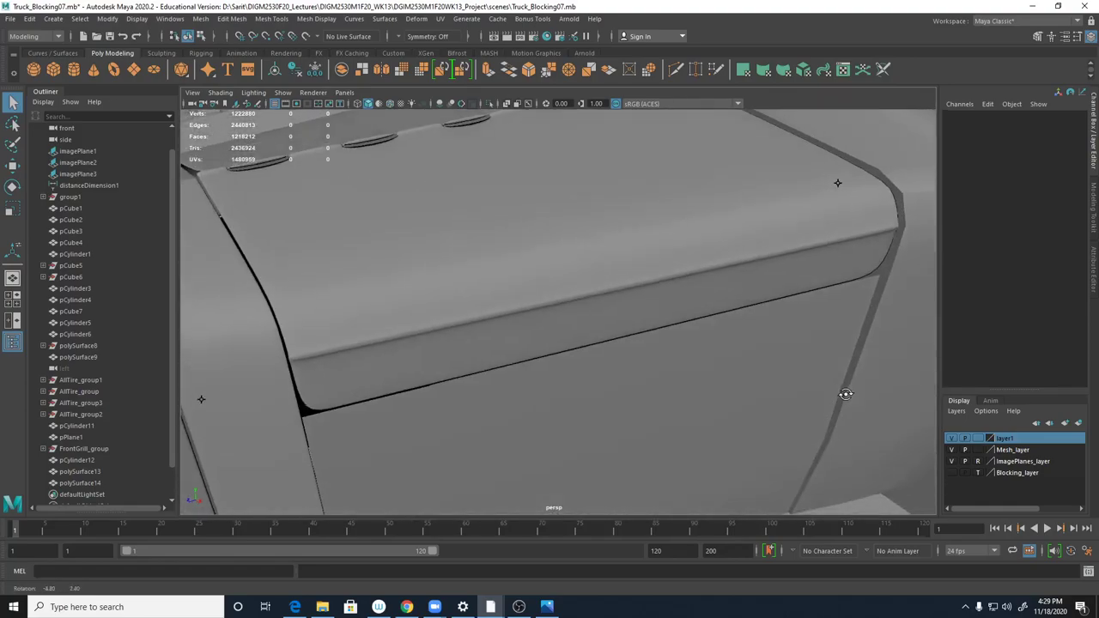
# - Insert an edge loop close to the near end edge of the hood half, running across its top and side strip
pyautogui.click(700, 290)
pyautogui.keyDown('alt'); pyautogui.moveTo(712, 329); pyautogui.dragTo(458, 394); pyautogui.keyUp('alt')
pyautogui.keyDown('shift'); pyautogui.moveTo(456, 389); pyautogui.dragTo(385, 309, button='right'); pyautogui.keyUp('shift')
pyautogui.scroll(3, 562, 395)
pyautogui.scroll(4, 562, 395)
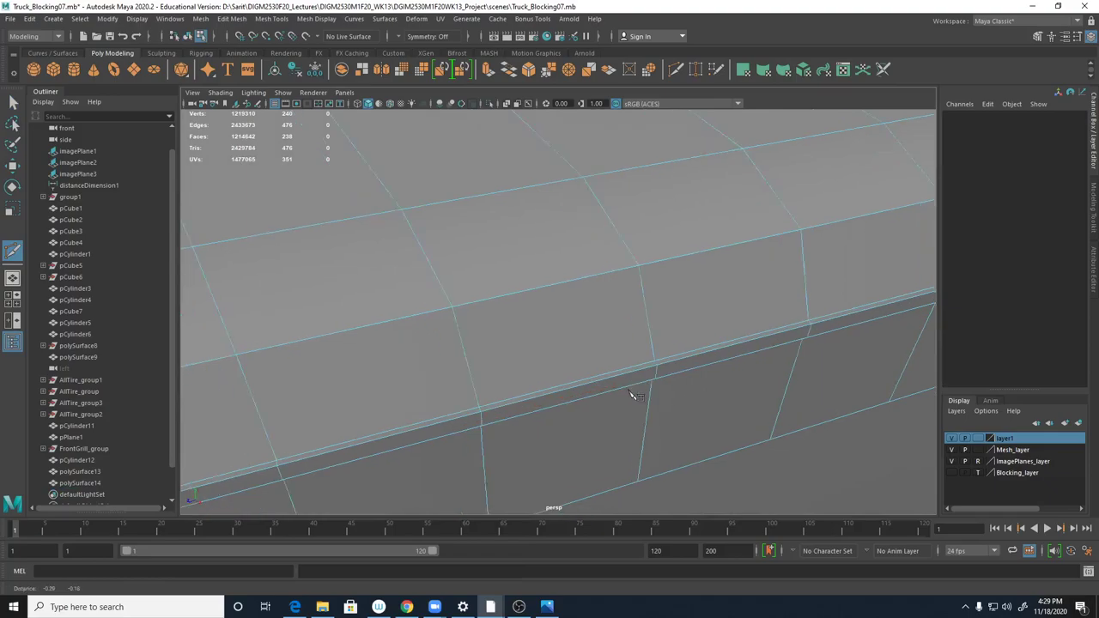
pyautogui.keyDown('alt'); pyautogui.moveTo(626, 398); pyautogui.dragTo(748, 332, button='middle'); pyautogui.keyUp('alt')
pyautogui.keyDown('alt'); pyautogui.moveTo(412, 395); pyautogui.dragTo(717, 292, button='middle'); pyautogui.keyUp('alt')
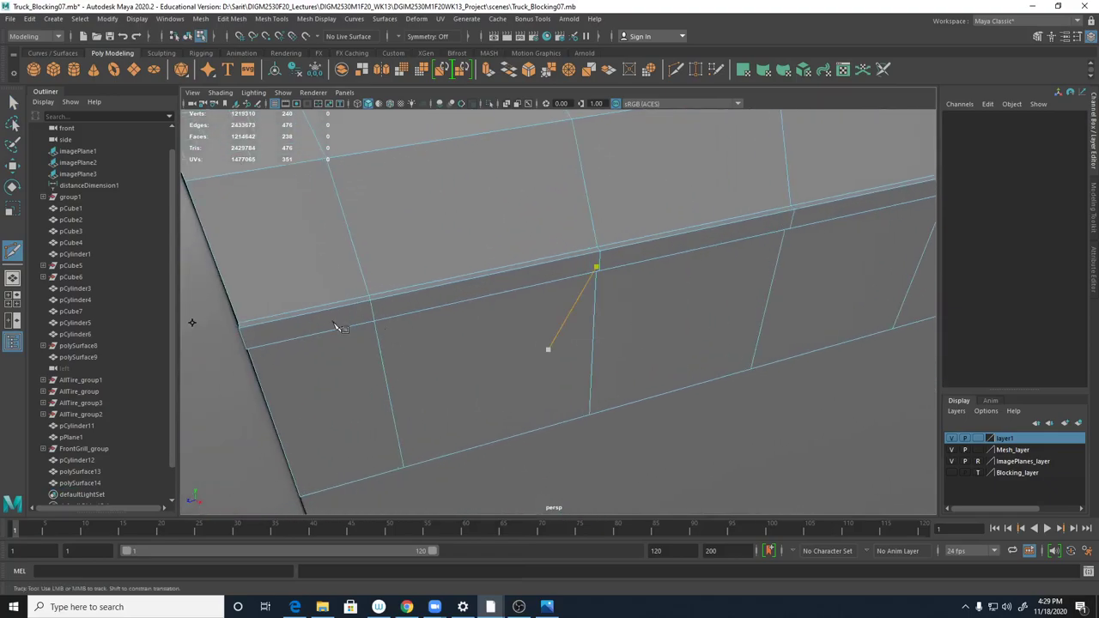
pyautogui.keyDown('ctrl'); pyautogui.click(249, 345); pyautogui.keyUp('ctrl')
pyautogui.keyDown('ctrl'); pyautogui.click(250, 347); pyautogui.keyUp('ctrl')
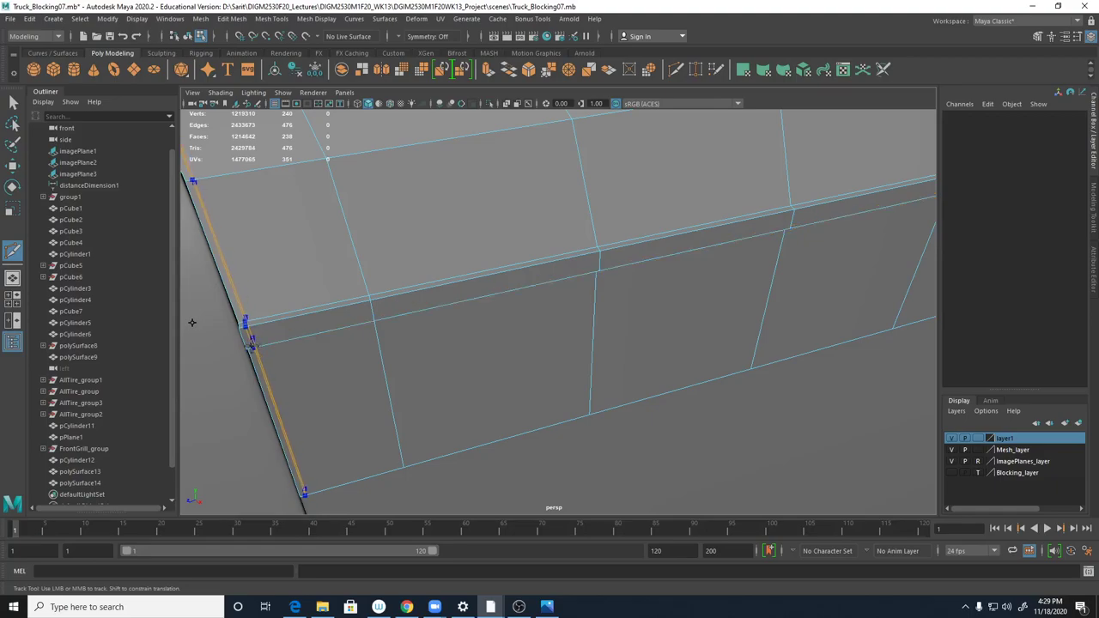
pyautogui.keyDown('ctrl'); pyautogui.click(252, 347); pyautogui.keyUp('ctrl')
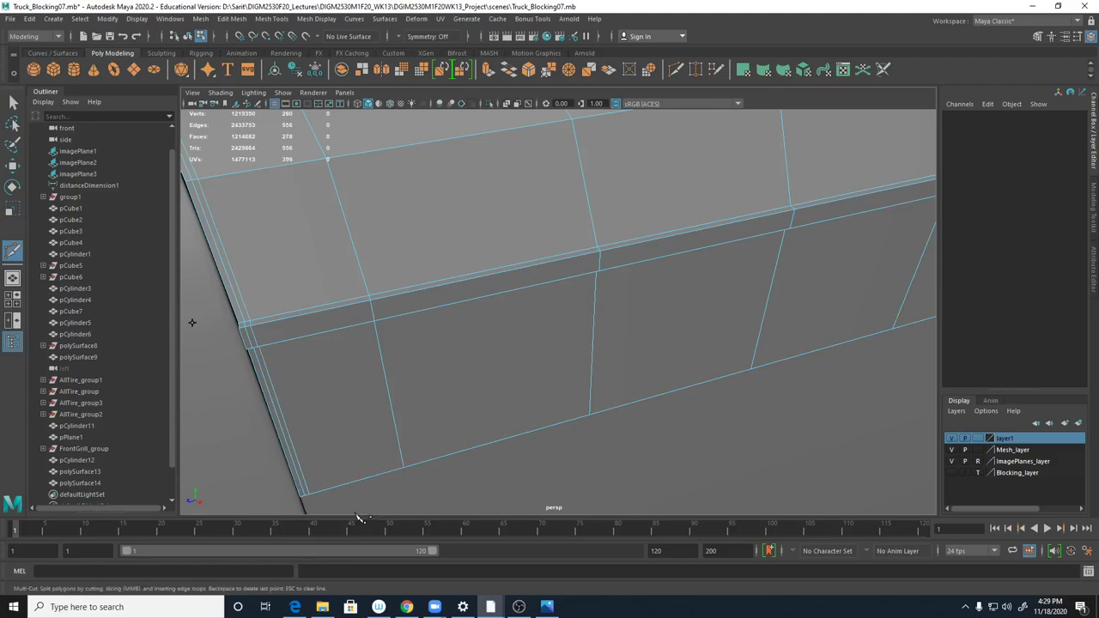
# - Insert edge loops along the hood half's lower edge and close to its far end edge, checking in wireframe display
pyautogui.keyDown('ctrl'); pyautogui.click(301, 490); pyautogui.keyUp('ctrl')
pyautogui.keyDown('ctrl'); pyautogui.click(301, 490); pyautogui.keyUp('ctrl')
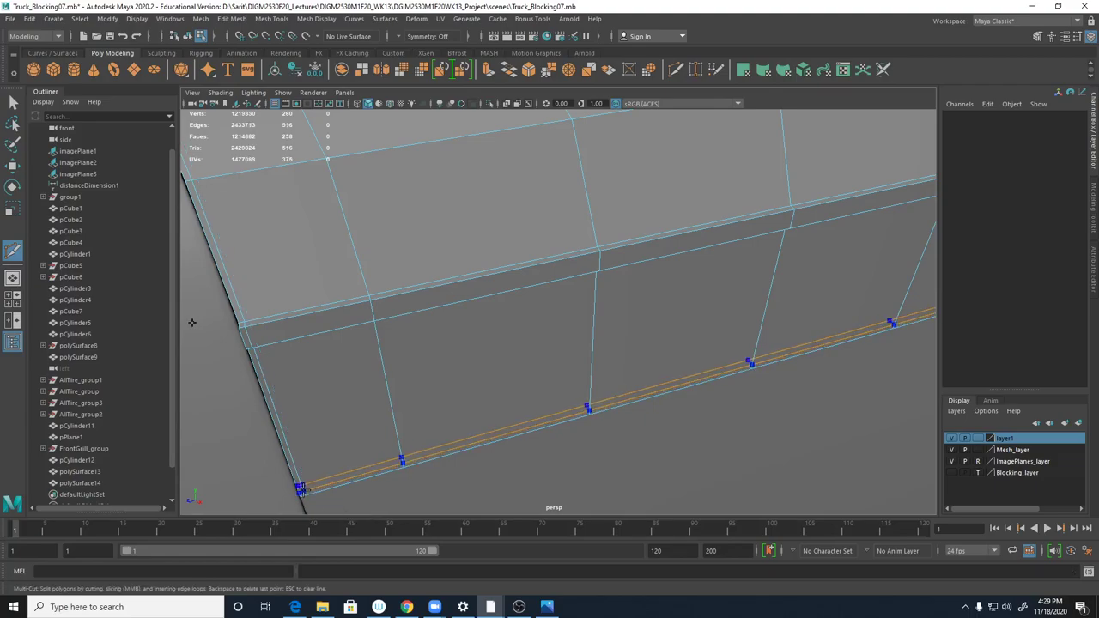
pyautogui.keyDown('alt'); pyautogui.moveTo(816, 378); pyautogui.dragTo(628, 385, button='right'); pyautogui.keyUp('alt')
pyautogui.keyDown('alt'); pyautogui.moveTo(859, 361); pyautogui.dragTo(548, 407, button='middle'); pyautogui.keyUp('alt')
pyautogui.keyDown('alt'); pyautogui.moveTo(730, 386); pyautogui.dragTo(604, 340); pyautogui.keyUp('alt')
pyautogui.scroll(3, 605, 339)
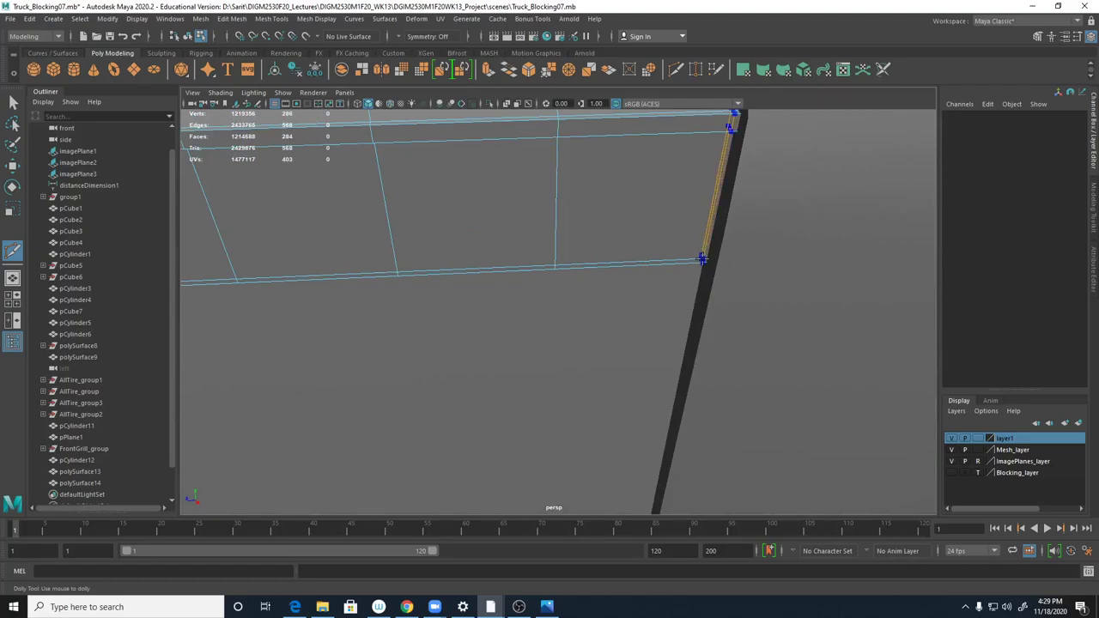
pyautogui.press('4')
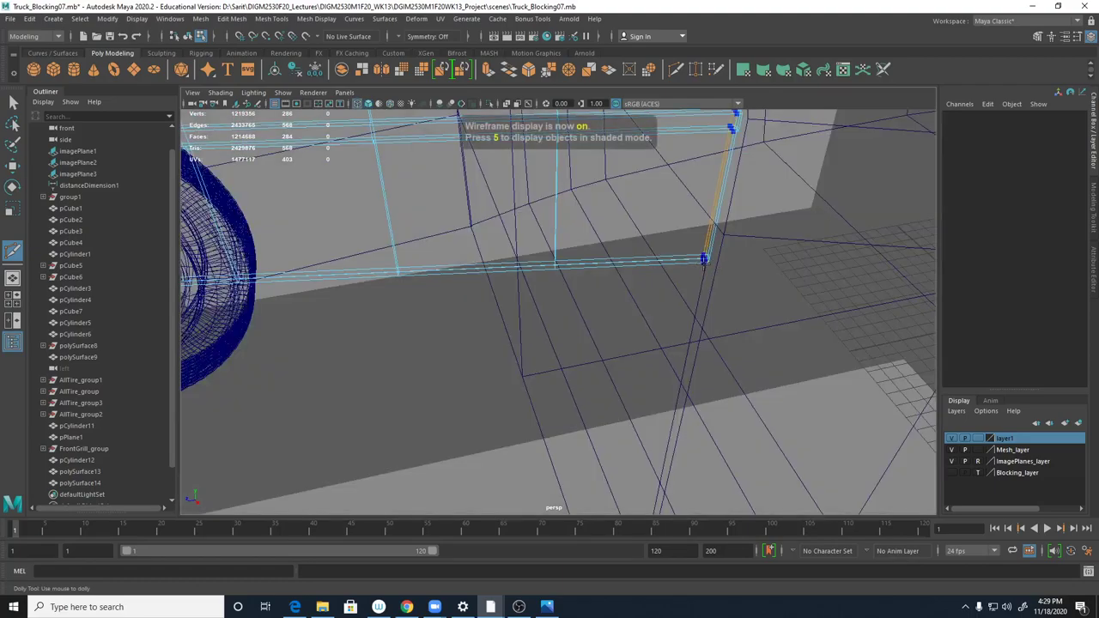
pyautogui.keyDown('alt'); pyautogui.moveTo(704, 258); pyautogui.dragTo(544, 289); pyautogui.keyUp('alt')
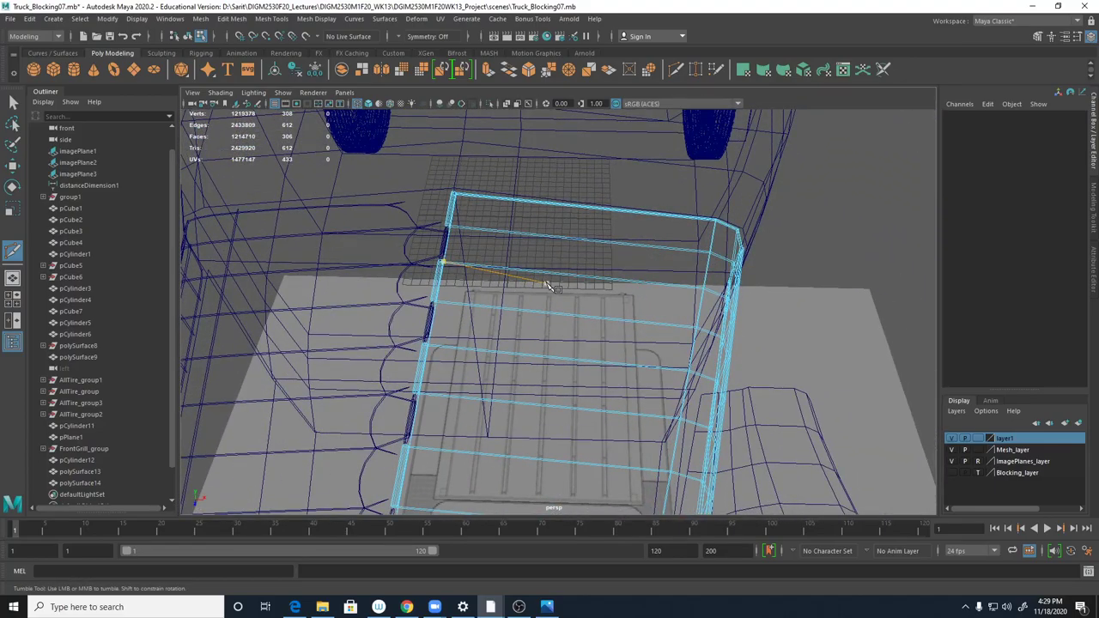
# - Check the shaded hood half smoothed, return to the unsmoothed mesh, and insert an edge loop along its hinge-side edge
pyautogui.press('3')
pyautogui.press('5')
pyautogui.scroll(5, 548, 288)
pyautogui.moveTo(540, 289)
pyautogui.keyDown('alt'); pyautogui.mouseDown()
pyautogui.moveTo(510, 307)
pyautogui.moveTo(491, 302)
pyautogui.moveTo(560, 268)
pyautogui.mouseUp(); pyautogui.keyUp('alt')
pyautogui.keyDown('alt'); pyautogui.moveTo(561, 265); pyautogui.dragTo(638, 257, button='middle'); pyautogui.keyUp('alt')
pyautogui.press('1')
pyautogui.keyDown('alt'); pyautogui.moveTo(486, 252); pyautogui.dragTo(637, 236, button='right'); pyautogui.keyUp('alt')
pyautogui.keyDown('alt'); pyautogui.moveTo(568, 232); pyautogui.dragTo(644, 230, button='middle'); pyautogui.keyUp('alt')
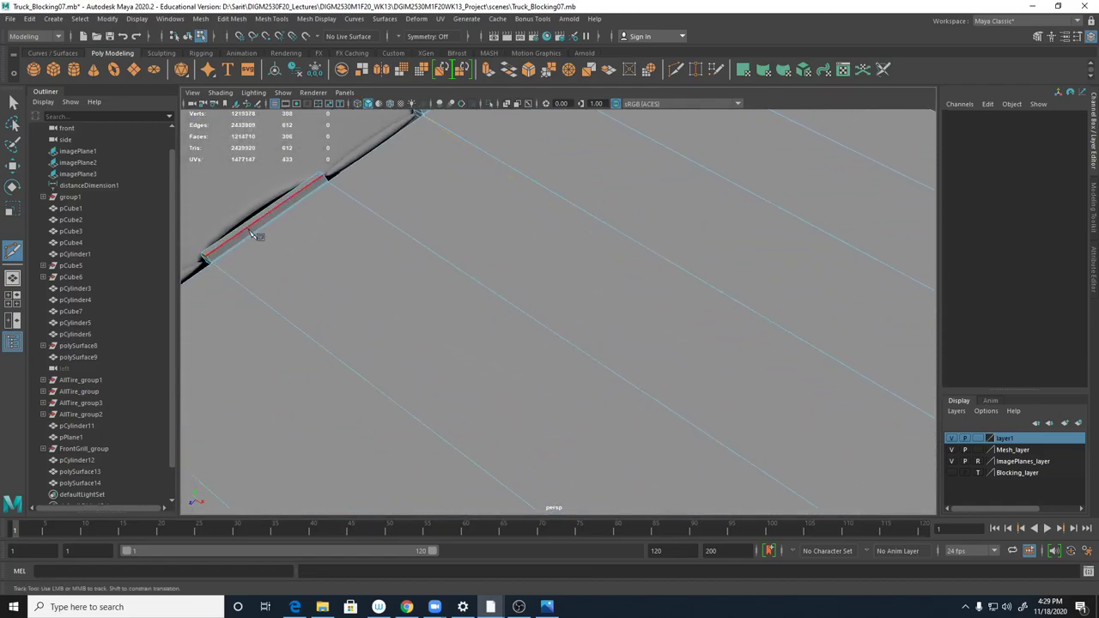
pyautogui.click(213, 263)
pyautogui.keyDown('alt'); pyautogui.moveTo(255, 264); pyautogui.dragTo(341, 256, button='middle'); pyautogui.keyUp('alt')
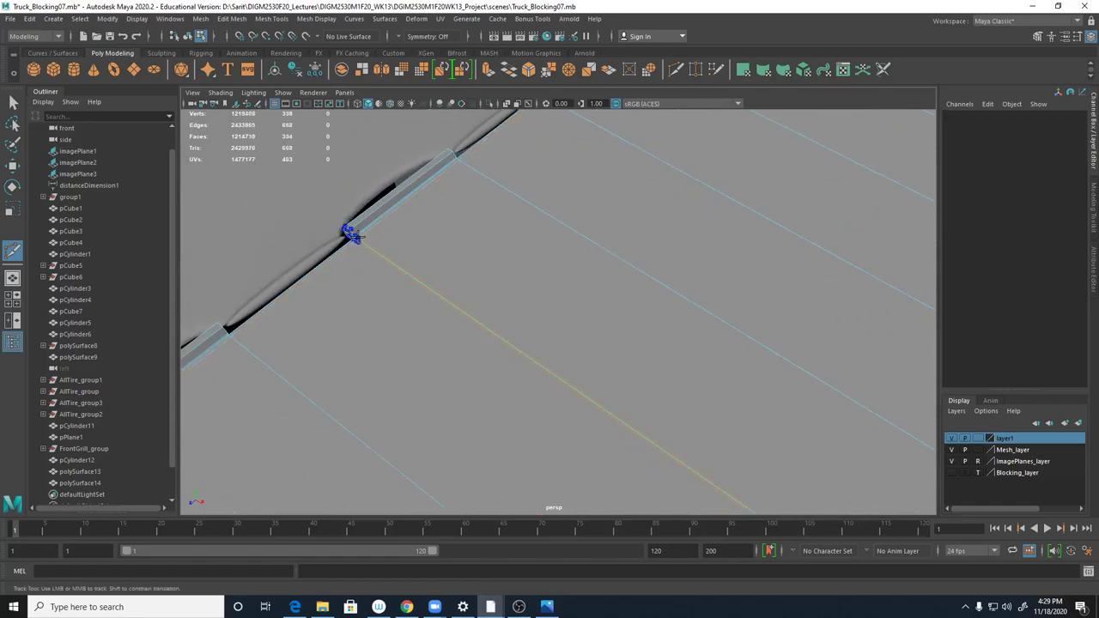
# - Return to object selection and isolate the hood half with its hinge tabs exposed
pyautogui.keyDown('alt'); pyautogui.moveTo(375, 246); pyautogui.dragTo(469, 283); pyautogui.keyUp('alt')
pyautogui.keyDown('alt'); pyautogui.moveTo(744, 356); pyautogui.dragTo(750, 345); pyautogui.keyUp('alt')
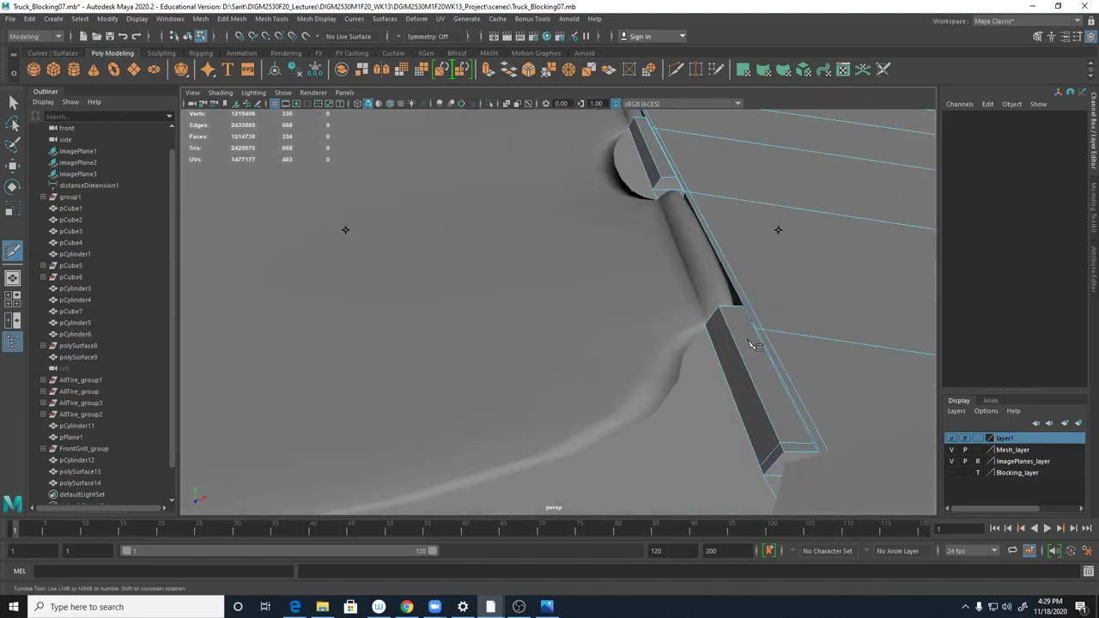
pyautogui.keyDown('alt'); pyautogui.moveTo(761, 333); pyautogui.dragTo(735, 337, button='right'); pyautogui.keyUp('alt')
pyautogui.keyDown('alt'); pyautogui.moveTo(735, 337); pyautogui.dragTo(737, 339); pyautogui.keyUp('alt')
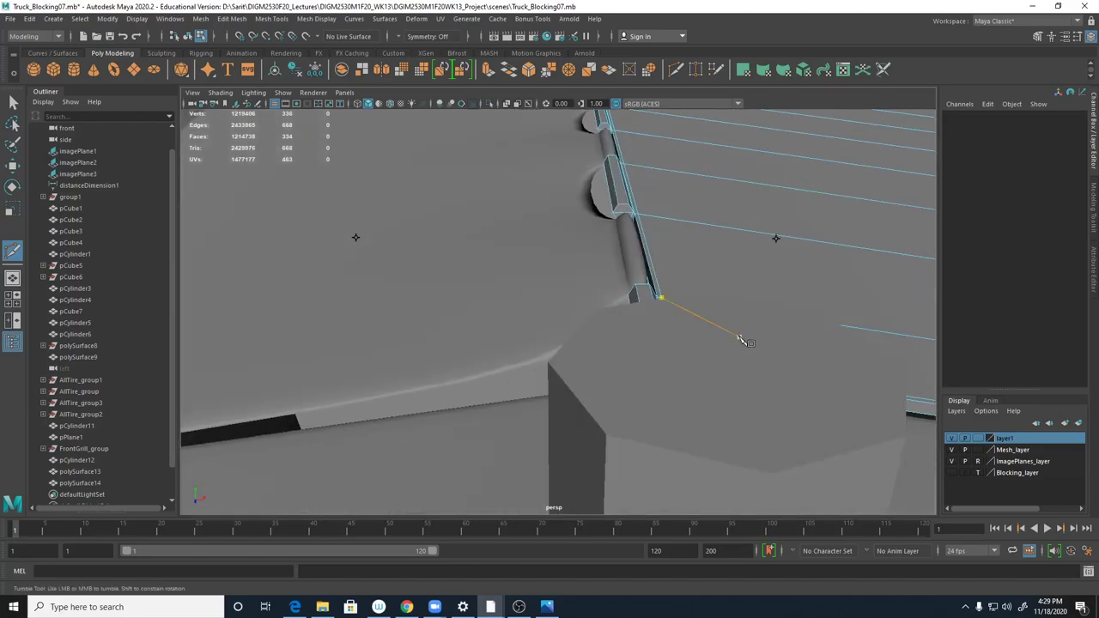
pyautogui.press('F8')
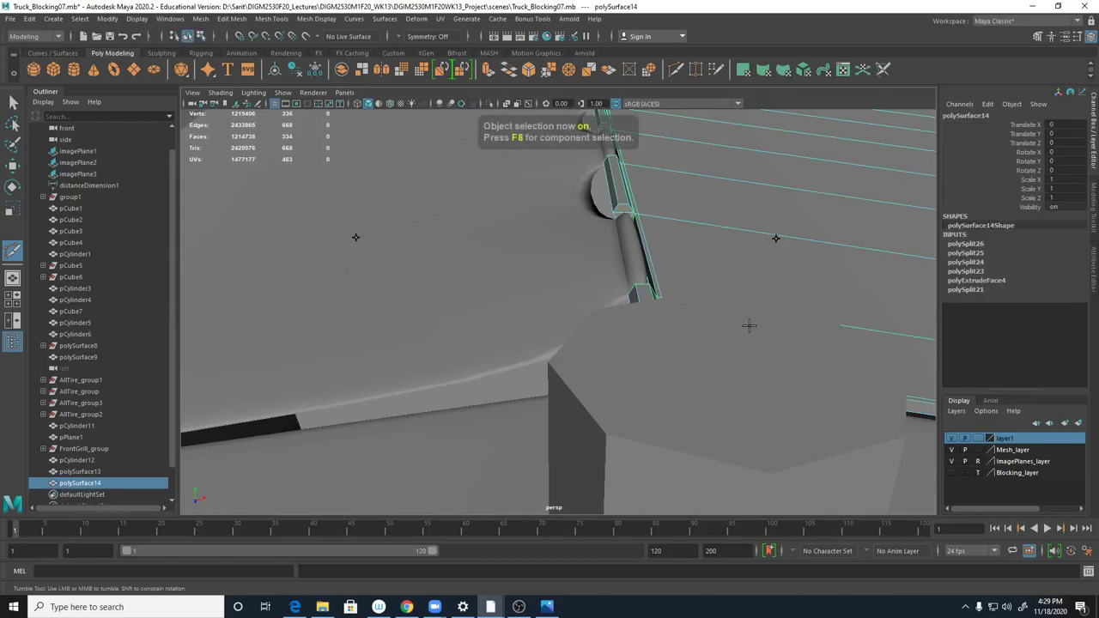
pyautogui.hotkey('ctrl', '1')
pyautogui.keyDown('alt'); pyautogui.moveTo(747, 329); pyautogui.dragTo(711, 297); pyautogui.keyUp('alt')
pyautogui.moveTo(711, 297)
pyautogui.keyDown('alt'); pyautogui.mouseDown(button='right')
pyautogui.moveTo(685, 332)
pyautogui.moveTo(710, 319)
pyautogui.mouseUp(button='right'); pyautogui.keyUp('alt')
pyautogui.keyDown('alt'); pyautogui.moveTo(568, 375); pyautogui.dragTo(546, 373, button='right'); pyautogui.keyUp('alt')
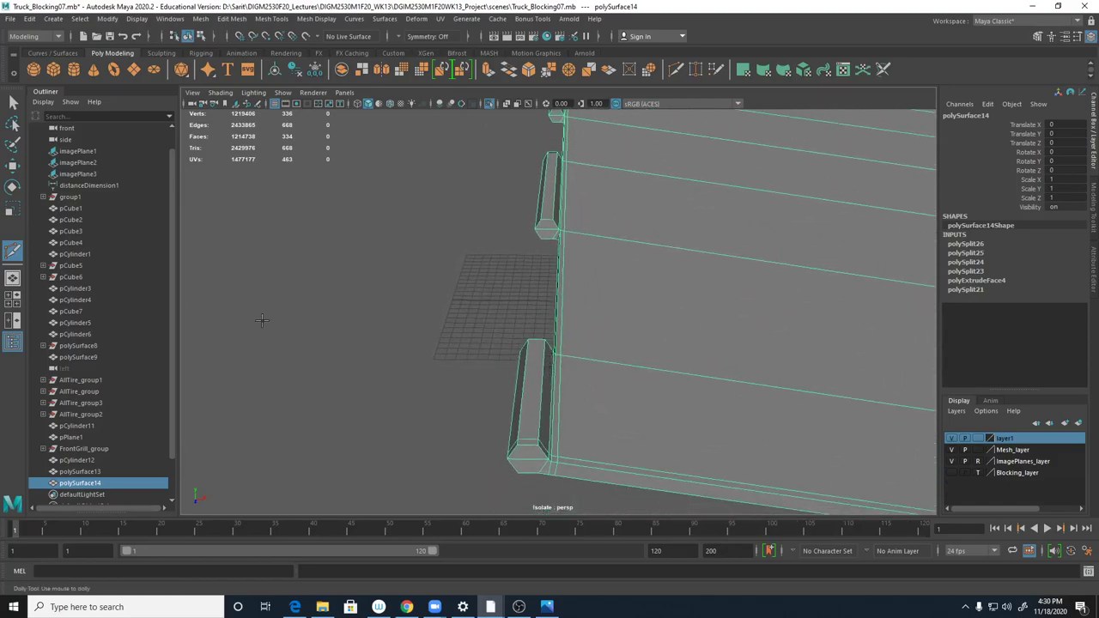
# - Insert an edge loop across the isolated hood half at the inner end of its endmost hinge tab
pyautogui.click(14, 252)
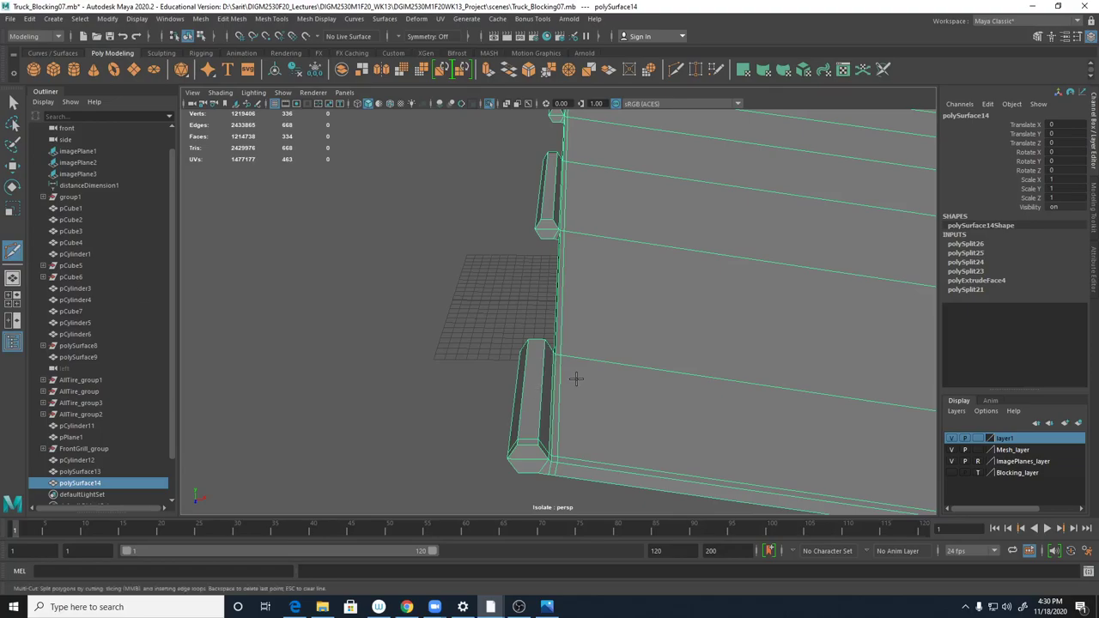
pyautogui.press('q')
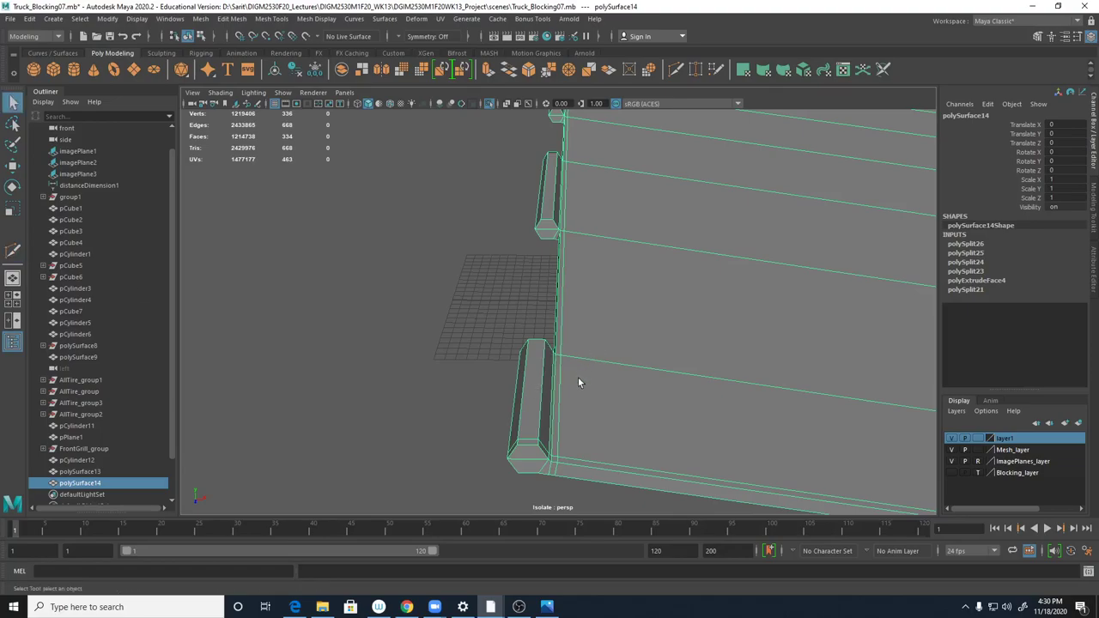
pyautogui.keyDown('shift'); pyautogui.moveTo(626, 413); pyautogui.dragTo(554, 290, button='right'); pyautogui.keyUp('shift')
pyautogui.keyDown('ctrl'); pyautogui.click(552, 392); pyautogui.keyUp('ctrl')
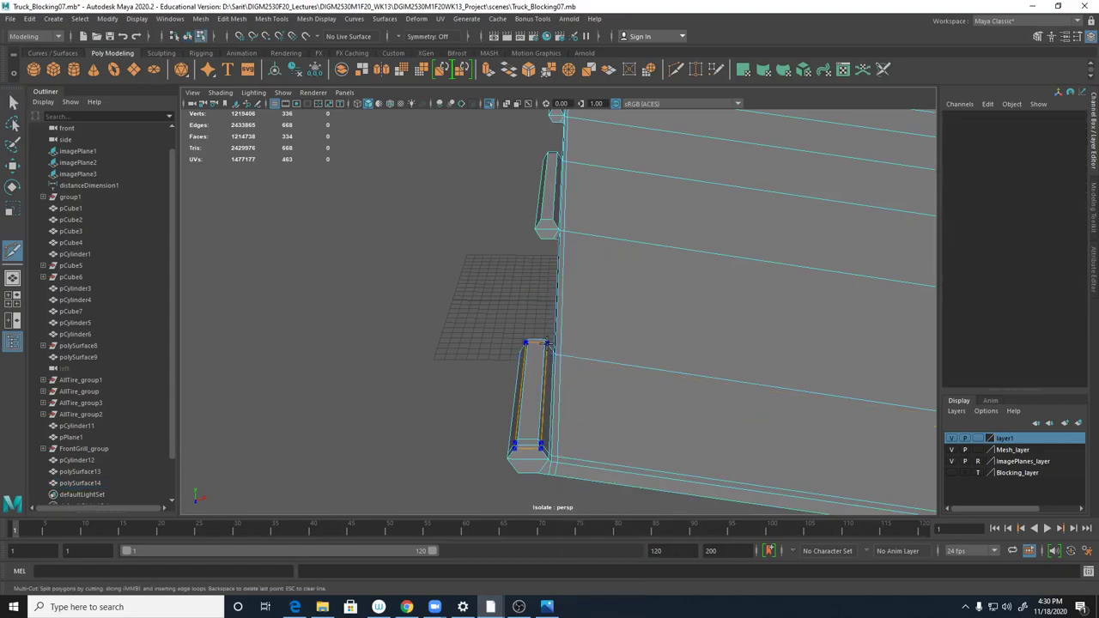
pyautogui.keyDown('alt'); pyautogui.moveTo(567, 360); pyautogui.dragTo(549, 363, button='right'); pyautogui.keyUp('alt')
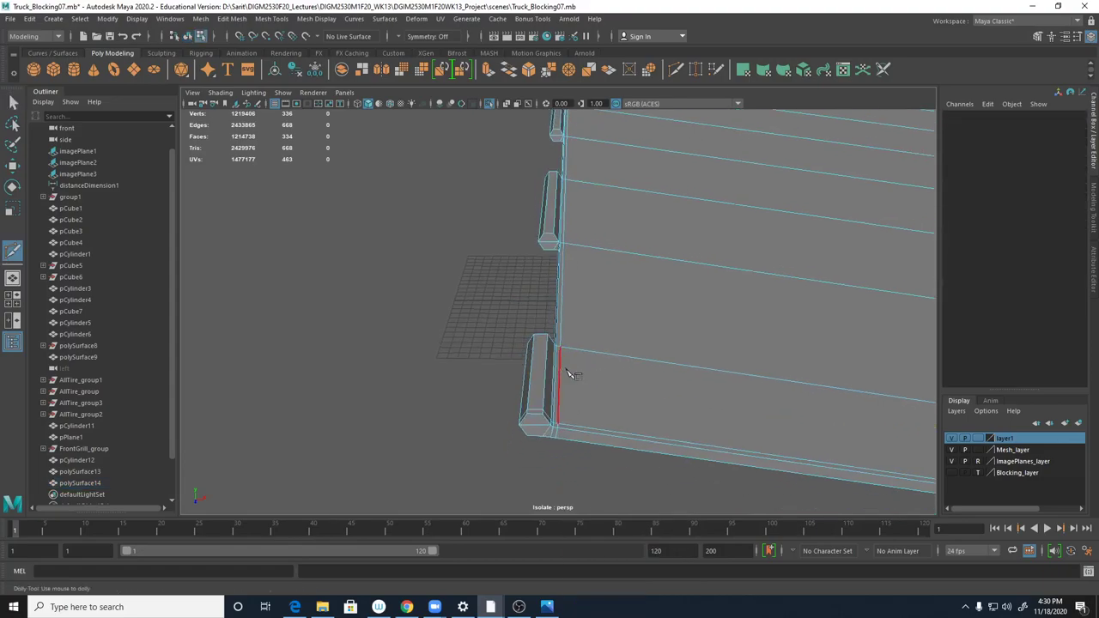
pyautogui.keyDown('ctrl'); pyautogui.click(555, 357); pyautogui.keyUp('ctrl')
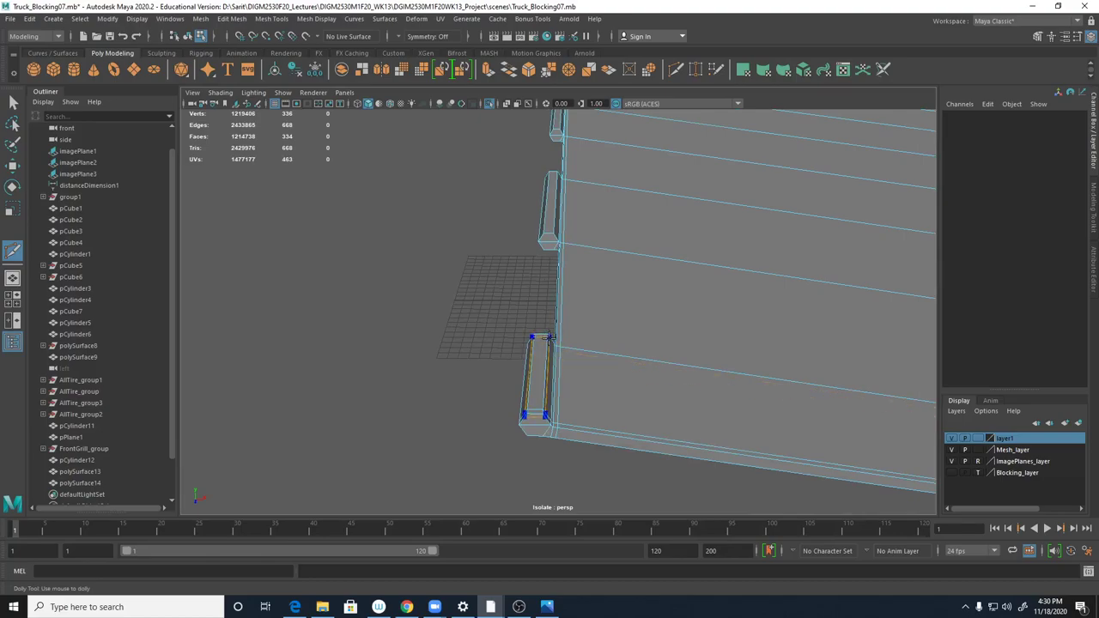
pyautogui.keyDown('ctrl'); pyautogui.click(554, 356); pyautogui.keyUp('ctrl')
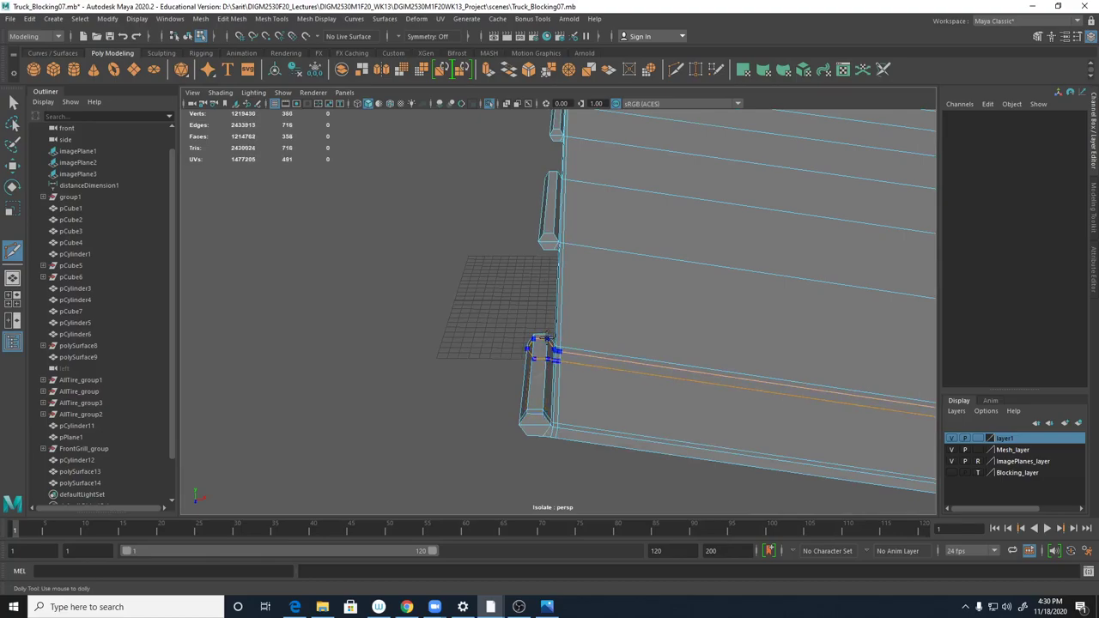
# - Preview the isolated hood half smoothed and examine the shape of its hinge tabs
pyautogui.press('F8')
pyautogui.press('3')
pyautogui.keyDown('alt'); pyautogui.moveTo(694, 402); pyautogui.dragTo(636, 404, button='right'); pyautogui.keyUp('alt')
pyautogui.keyDown('alt'); pyautogui.moveTo(636, 405); pyautogui.dragTo(670, 413); pyautogui.keyUp('alt')
pyautogui.keyDown('alt'); pyautogui.moveTo(713, 403); pyautogui.dragTo(491, 336, button='right'); pyautogui.keyUp('alt')
pyautogui.keyDown('alt'); pyautogui.moveTo(491, 336); pyautogui.dragTo(616, 363); pyautogui.keyUp('alt')
pyautogui.keyDown('alt'); pyautogui.moveTo(647, 353); pyautogui.dragTo(590, 359, button='middle'); pyautogui.keyUp('alt')
pyautogui.keyDown('alt'); pyautogui.moveTo(580, 351); pyautogui.dragTo(684, 352, button='right'); pyautogui.keyUp('alt')
# - Return to the unsmoothed mesh and insert edge loops just inside both ends of the next hinge tab
pyautogui.press('1')
pyautogui.keyDown('alt'); pyautogui.moveTo(515, 336); pyautogui.dragTo(600, 358, button='right'); pyautogui.keyUp('alt')
pyautogui.keyDown('alt'); pyautogui.moveTo(415, 398); pyautogui.dragTo(513, 357, button='middle'); pyautogui.keyUp('alt')
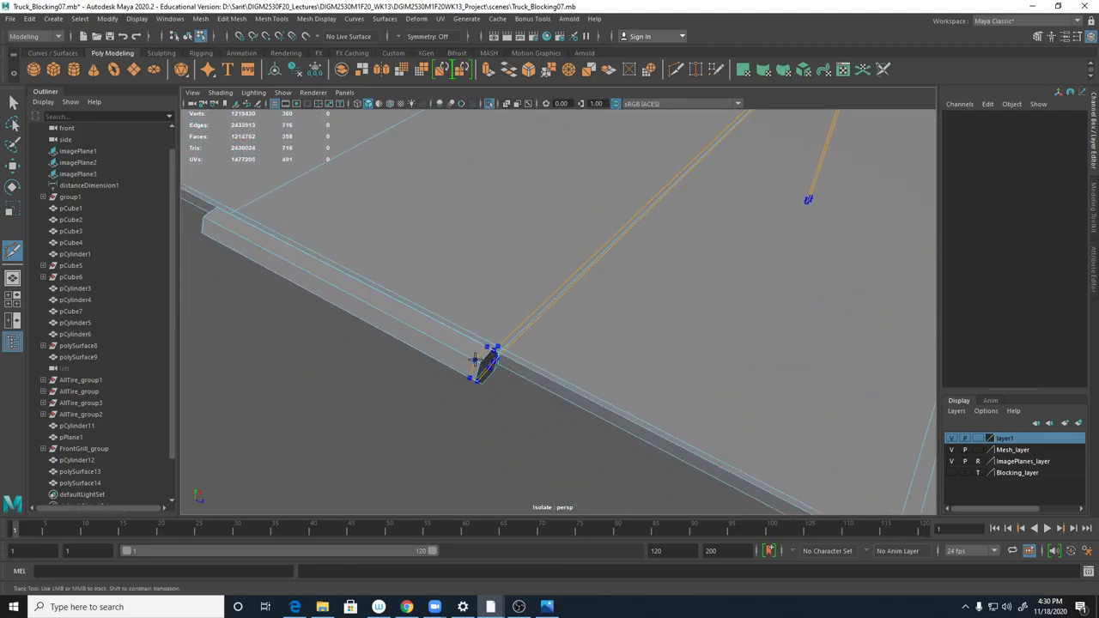
pyautogui.keyDown('ctrl'); pyautogui.click(476, 359); pyautogui.keyUp('ctrl')
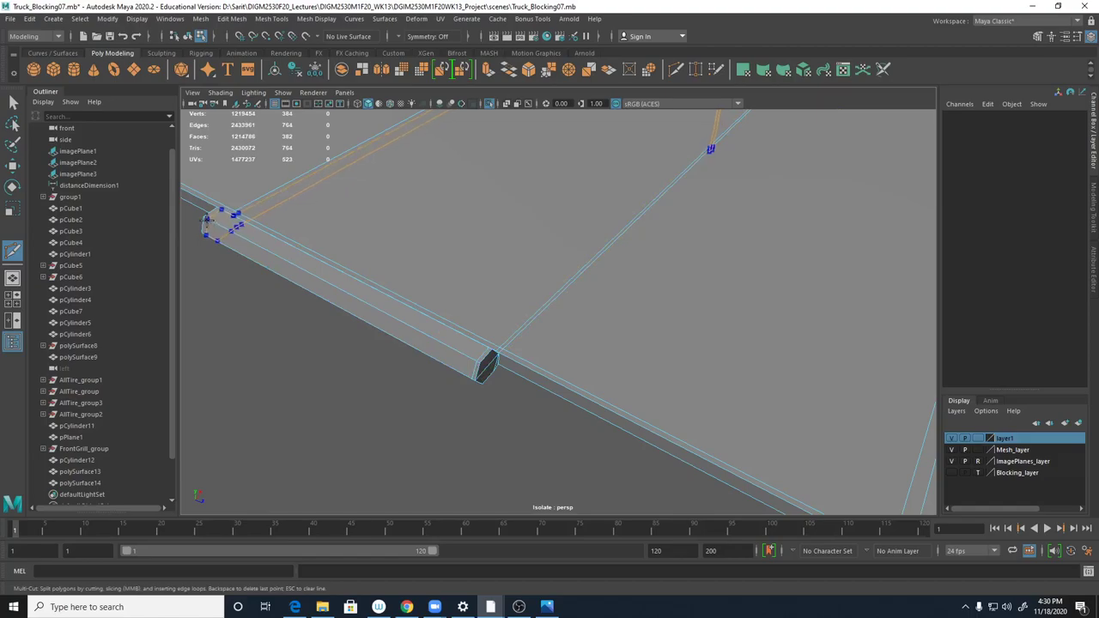
pyautogui.keyDown('ctrl'); pyautogui.click(207, 220); pyautogui.keyUp('ctrl')
pyautogui.keyDown('alt'); pyautogui.moveTo(249, 270); pyautogui.dragTo(466, 381, button='middle'); pyautogui.keyUp('alt')
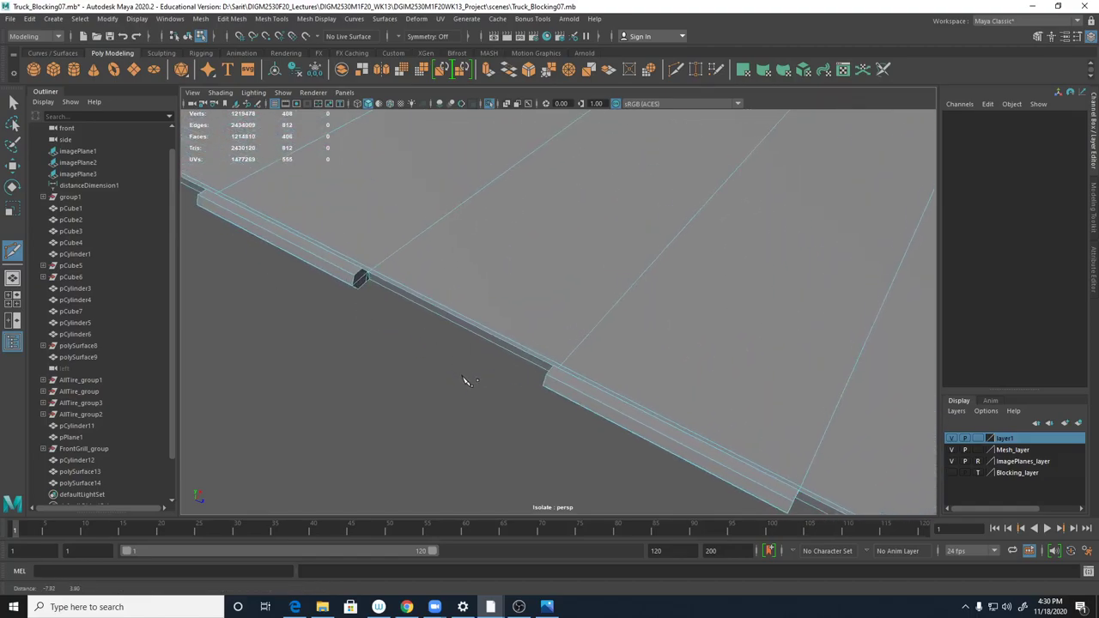
# - Insert edge loops across the hood half just inside the ends of the remaining hinge tabs
pyautogui.keyDown('ctrl'); pyautogui.click(351, 272); pyautogui.keyUp('ctrl')
pyautogui.keyDown('alt'); pyautogui.moveTo(349, 289); pyautogui.dragTo(329, 294, button='right'); pyautogui.keyUp('alt')
pyautogui.keyDown('alt'); pyautogui.moveTo(370, 318); pyautogui.dragTo(516, 363, button='middle'); pyautogui.keyUp('alt')
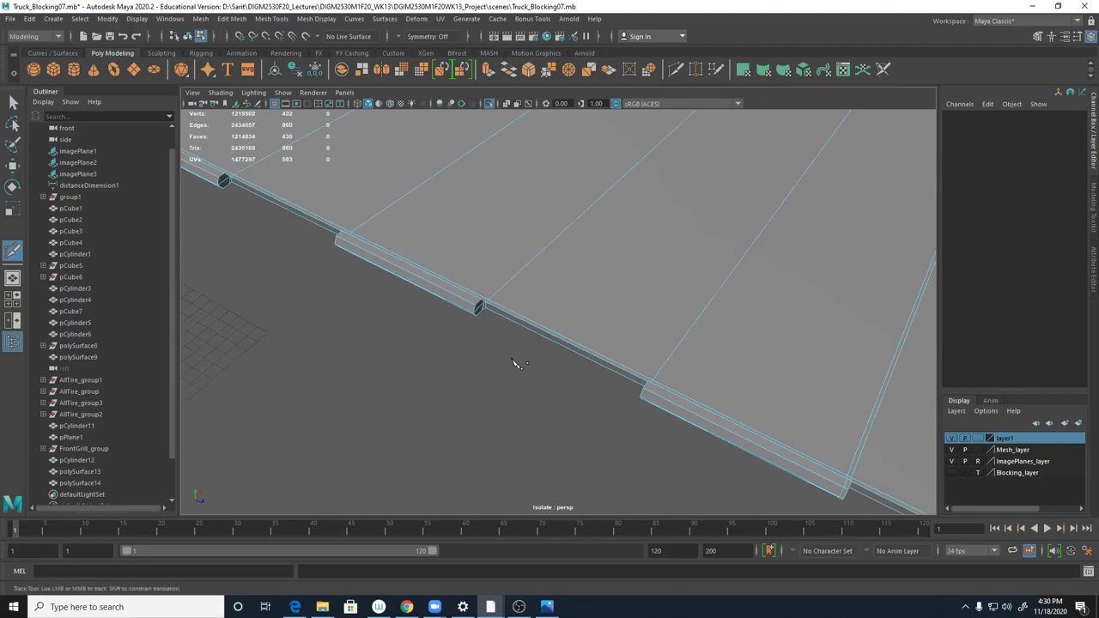
pyautogui.keyDown('ctrl'); pyautogui.click(646, 391); pyautogui.keyUp('ctrl')
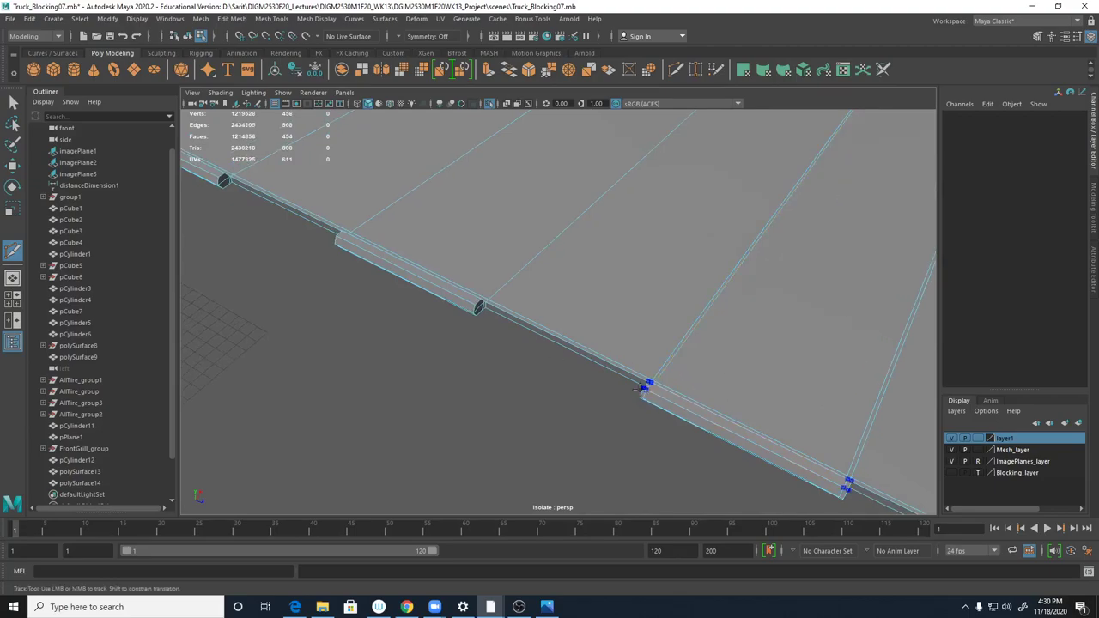
pyautogui.keyDown('ctrl'); pyautogui.click(474, 307); pyautogui.keyUp('ctrl')
pyautogui.keyDown('alt'); pyautogui.moveTo(212, 221); pyautogui.dragTo(396, 303, button='right'); pyautogui.keyUp('alt')
pyautogui.keyDown('ctrl'); pyautogui.click(371, 300); pyautogui.keyUp('ctrl')
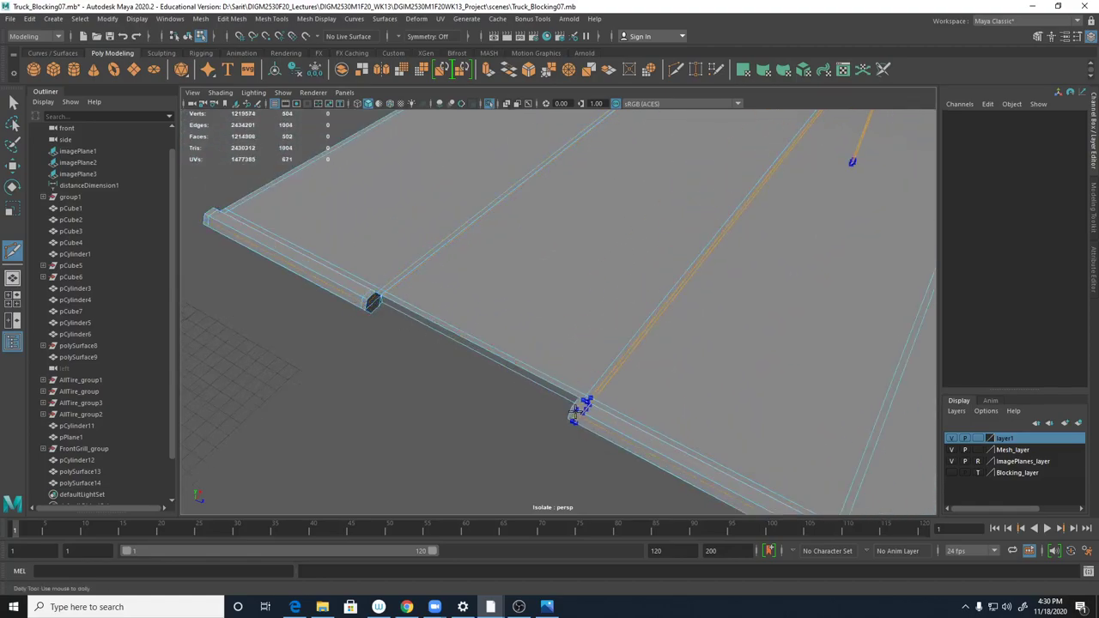
pyautogui.keyDown('ctrl'); pyautogui.click(574, 414); pyautogui.keyUp('ctrl')
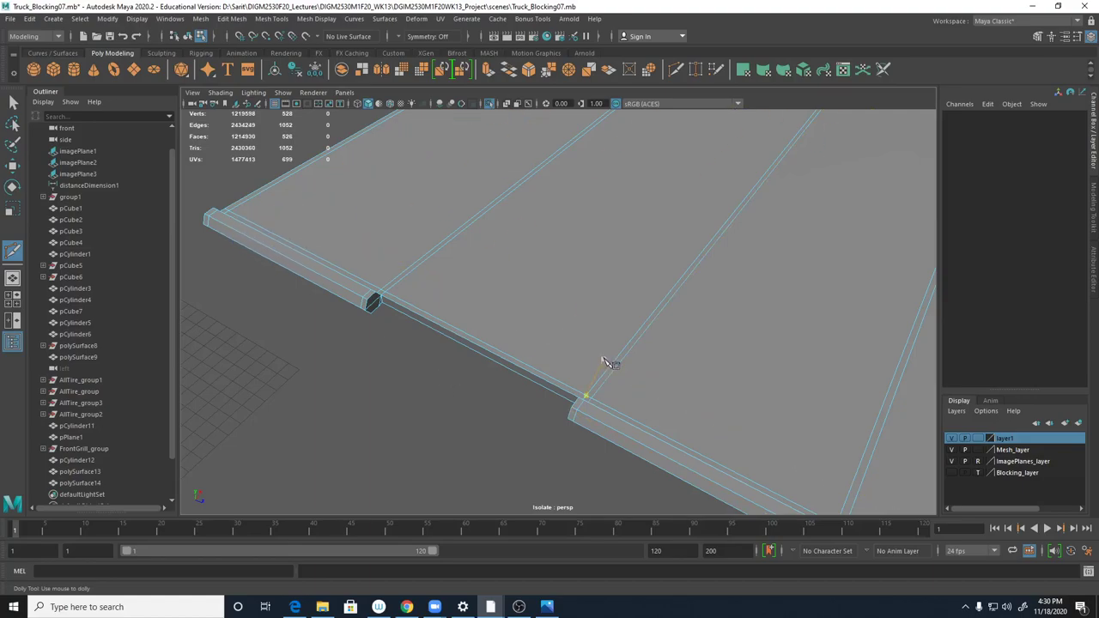
# - Preview the whole hood half smoothed and shaded, and examine its bend, side strip and end corners
pyautogui.scroll(-5, 646, 370)
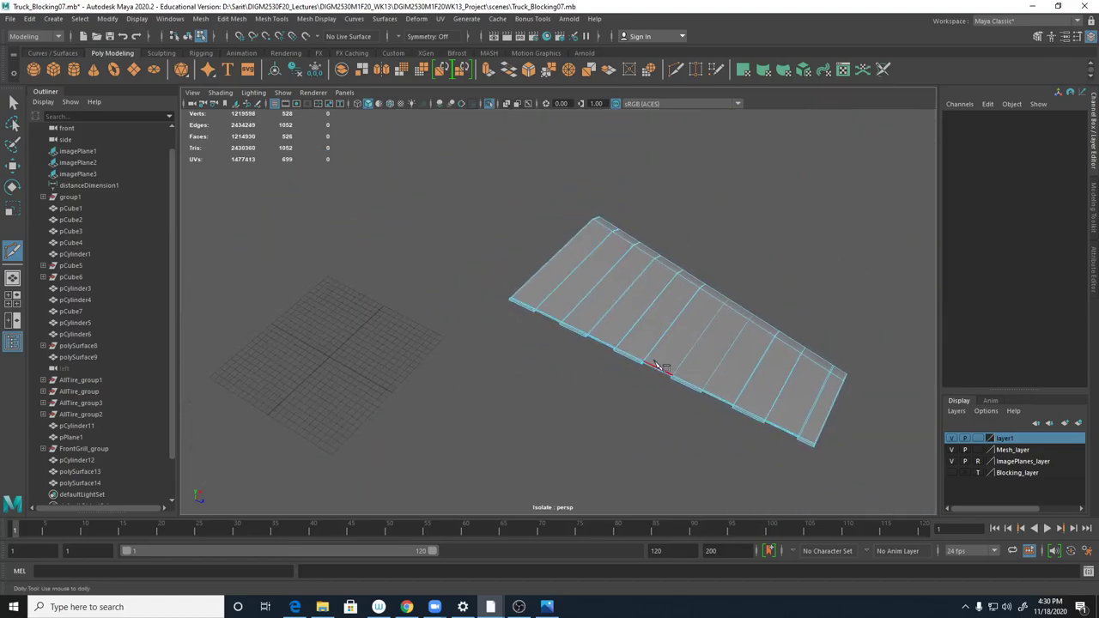
pyautogui.scroll(1, 650, 401)
pyautogui.press('3')
pyautogui.press('5')
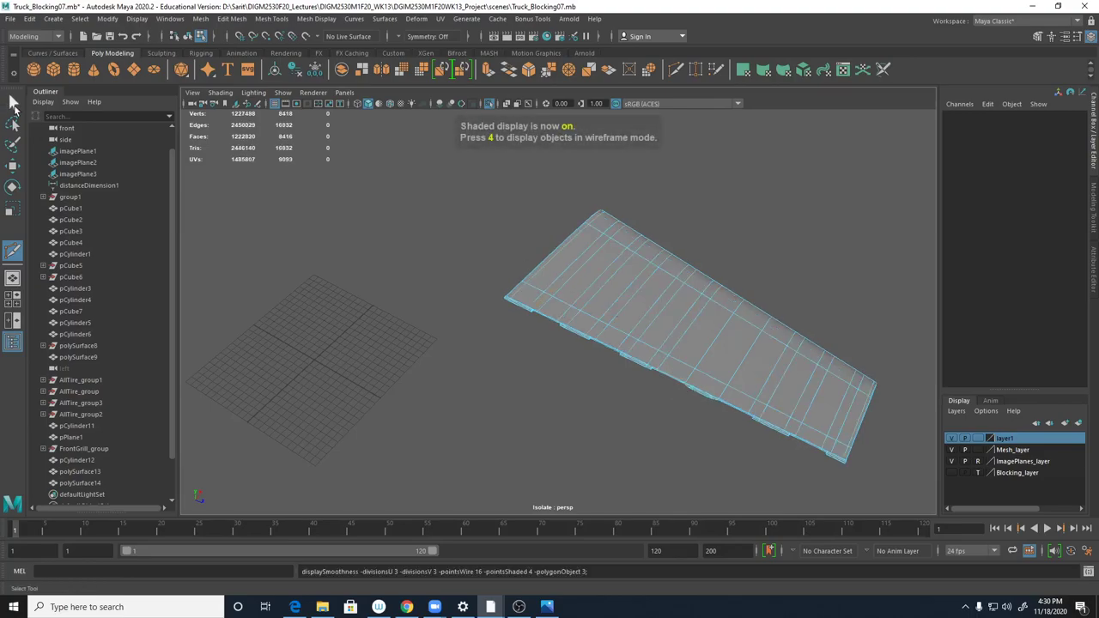
pyautogui.click(12, 102)
pyautogui.keyDown('alt'); pyautogui.moveTo(751, 456); pyautogui.dragTo(502, 361); pyautogui.keyUp('alt')
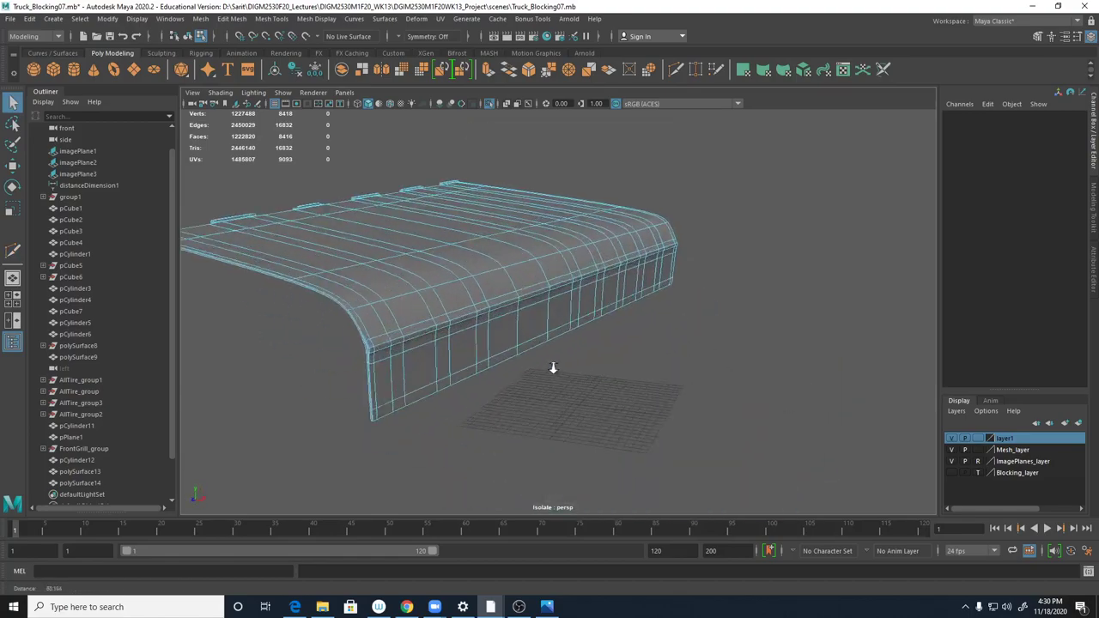
pyautogui.keyDown('alt'); pyautogui.moveTo(502, 360); pyautogui.dragTo(619, 370, button='right'); pyautogui.keyUp('alt')
pyautogui.keyDown('alt'); pyautogui.moveTo(618, 371); pyautogui.dragTo(668, 378); pyautogui.keyUp('alt')
pyautogui.keyDown('alt'); pyautogui.moveTo(667, 378); pyautogui.dragTo(521, 341, button='right'); pyautogui.keyUp('alt')
pyautogui.keyDown('alt'); pyautogui.moveTo(523, 338); pyautogui.dragTo(530, 340); pyautogui.keyUp('alt')
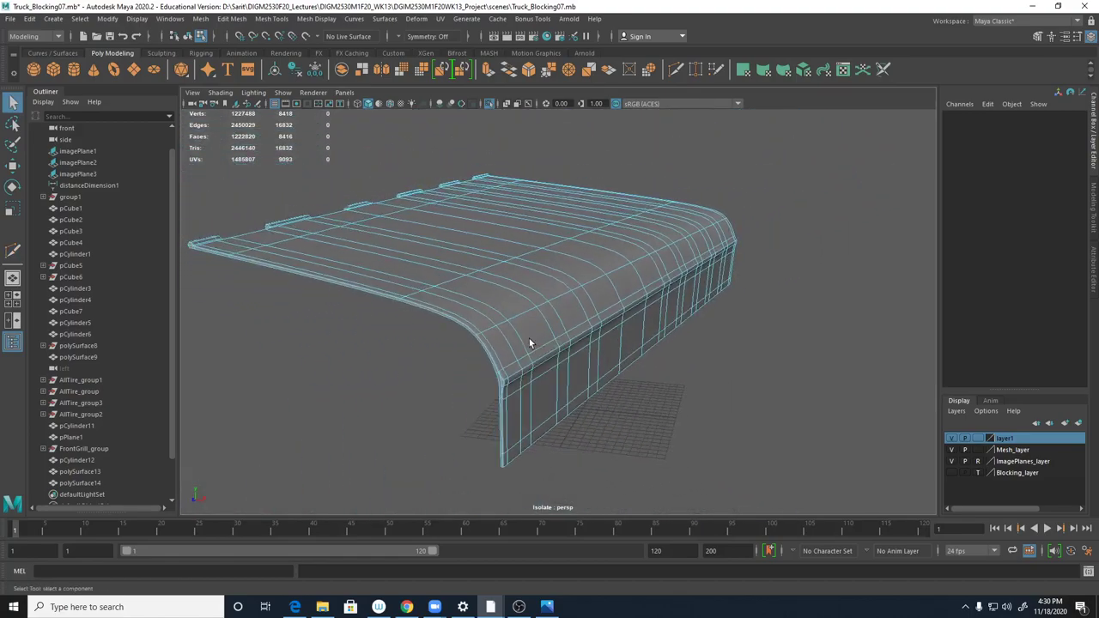
pyautogui.keyDown('alt'); pyautogui.moveTo(637, 293); pyautogui.dragTo(498, 299, button='right'); pyautogui.keyUp('alt')
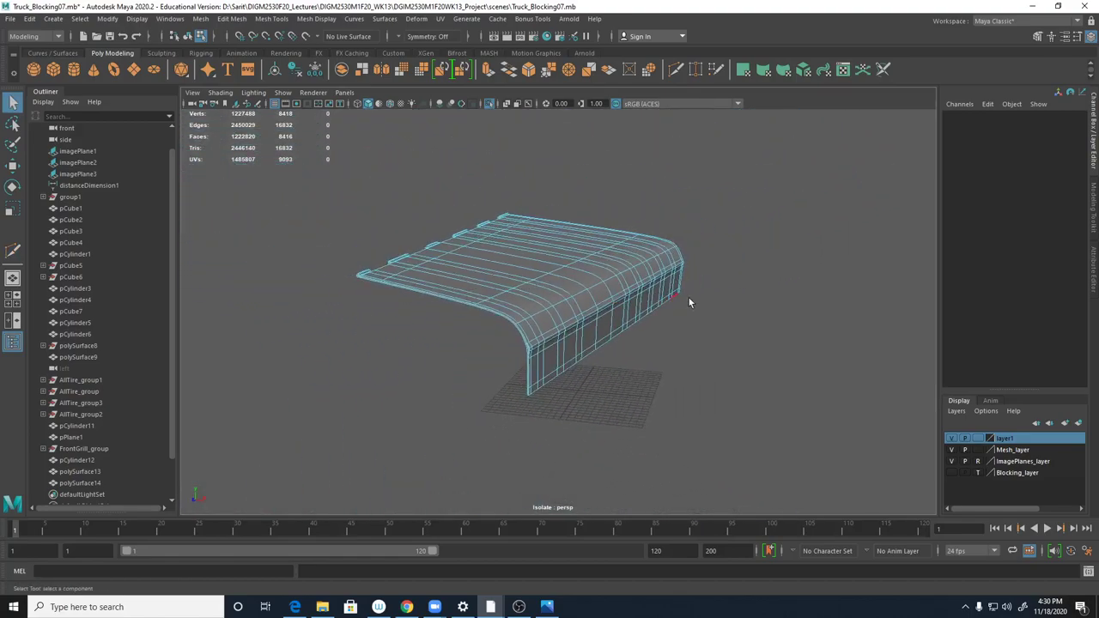
# - Return to object selection, examine the smoothed hinge tabs with the mesh deselected, and reselect the hood half
pyautogui.moveTo(655, 268); pyautogui.dragTo(709, 250, button='right')
pyautogui.click(711, 352)
pyautogui.moveTo(711, 352)
pyautogui.keyDown('alt'); pyautogui.mouseDown()
pyautogui.moveTo(720, 372)
pyautogui.moveTo(795, 371)
pyautogui.moveTo(715, 358)
pyautogui.mouseUp(); pyautogui.keyUp('alt')
pyautogui.keyDown('alt'); pyautogui.moveTo(715, 358); pyautogui.dragTo(786, 399, button='right'); pyautogui.keyUp('alt')
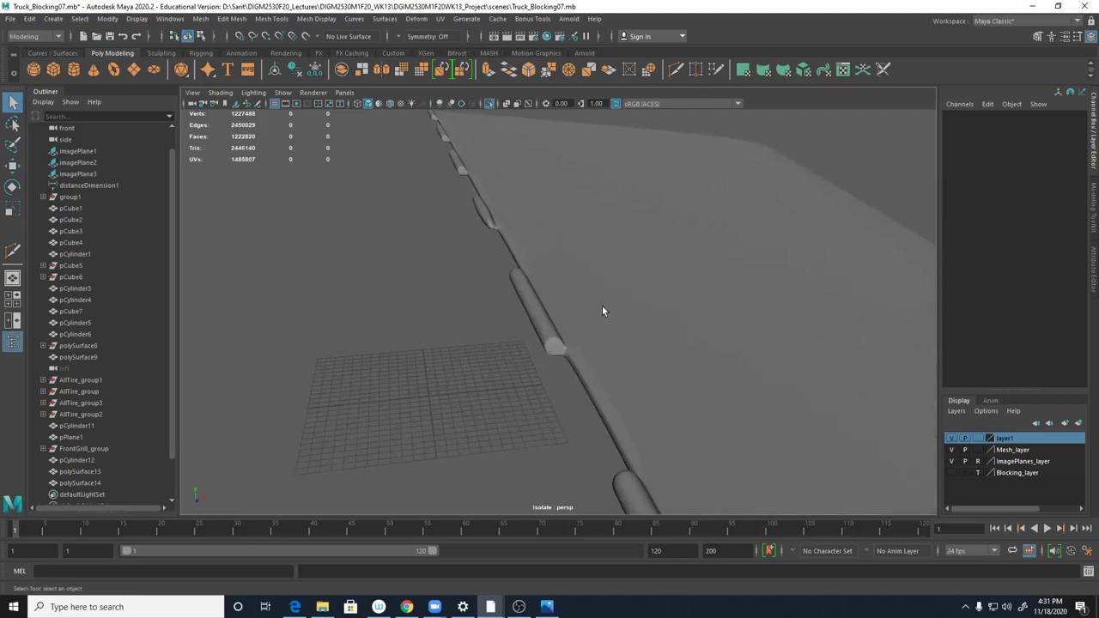
pyautogui.keyDown('alt'); pyautogui.moveTo(602, 311); pyautogui.dragTo(572, 304); pyautogui.keyUp('alt')
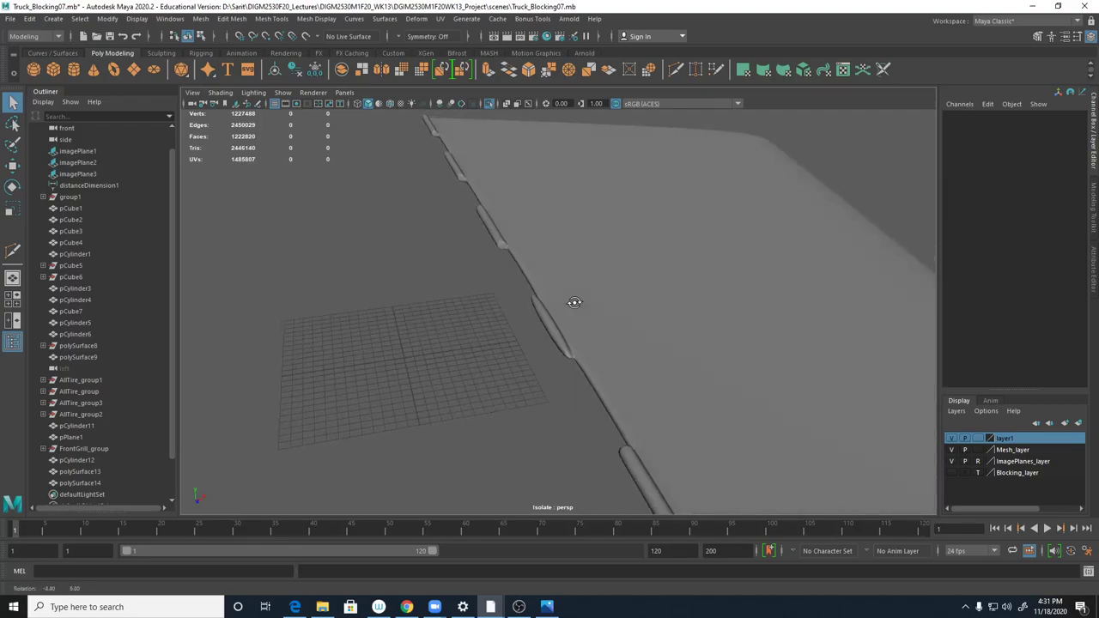
pyautogui.click(586, 360)
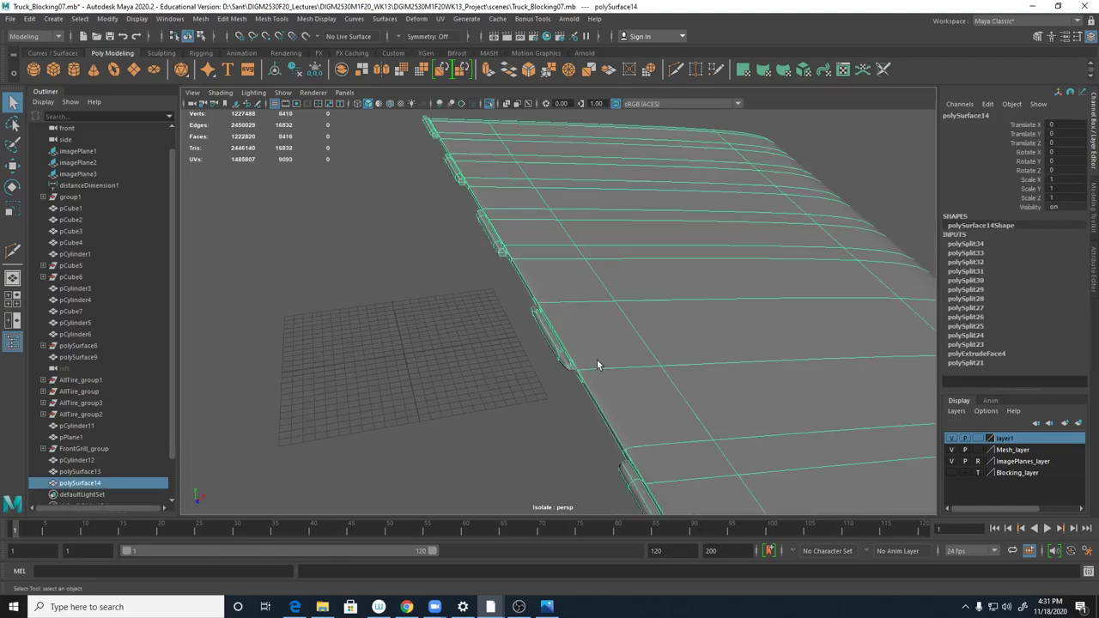
# - Return to the unsmoothed mesh and insert edge loops across the hood half just inside both ends of the rounded-off hinge tab
pyautogui.press('1')
pyautogui.keyDown('shift'); pyautogui.moveTo(588, 365); pyautogui.dragTo(531, 286, button='right'); pyautogui.keyUp('shift')
pyautogui.click(538, 301)
pyautogui.scroll(6, 631, 353)
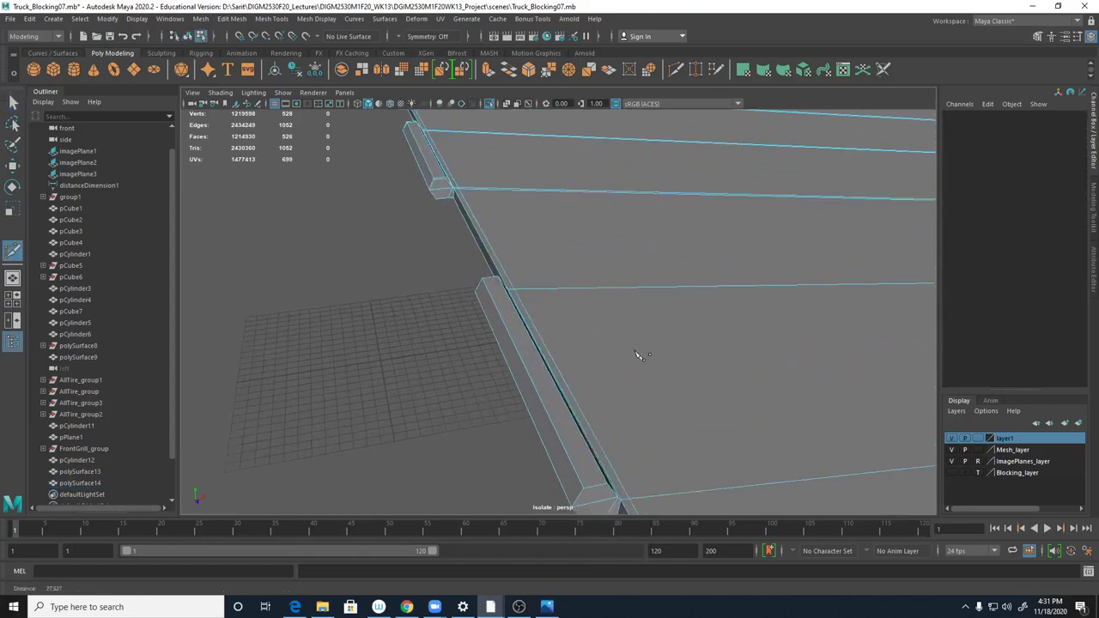
pyautogui.scroll(-2, 670, 316)
pyautogui.scroll(-3, 633, 321)
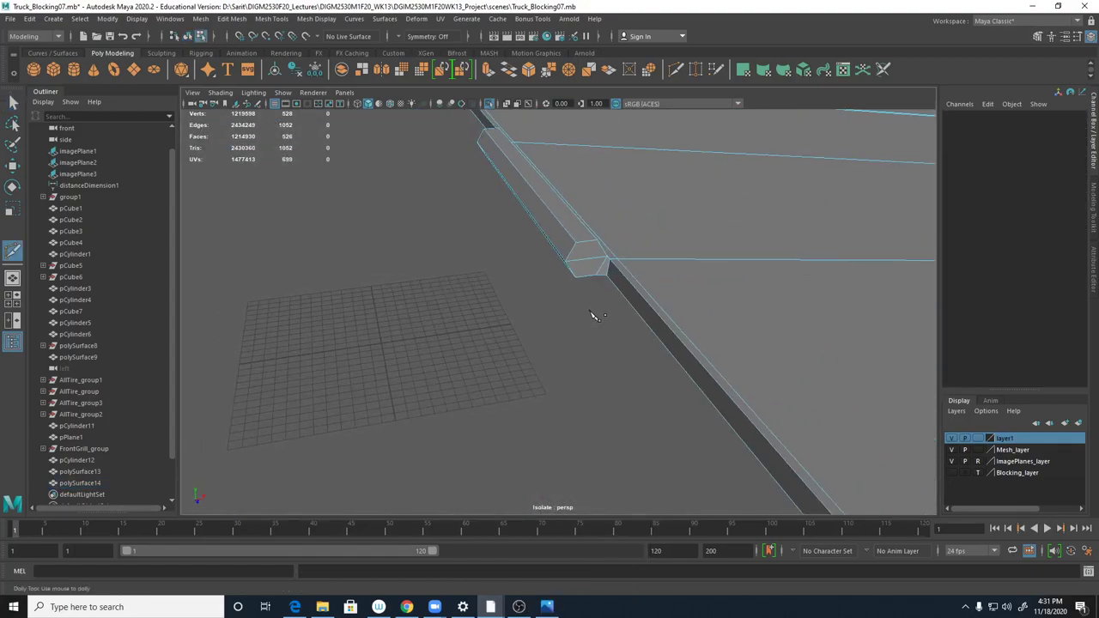
pyautogui.keyDown('ctrl'); pyautogui.click(571, 238); pyautogui.keyUp('ctrl')
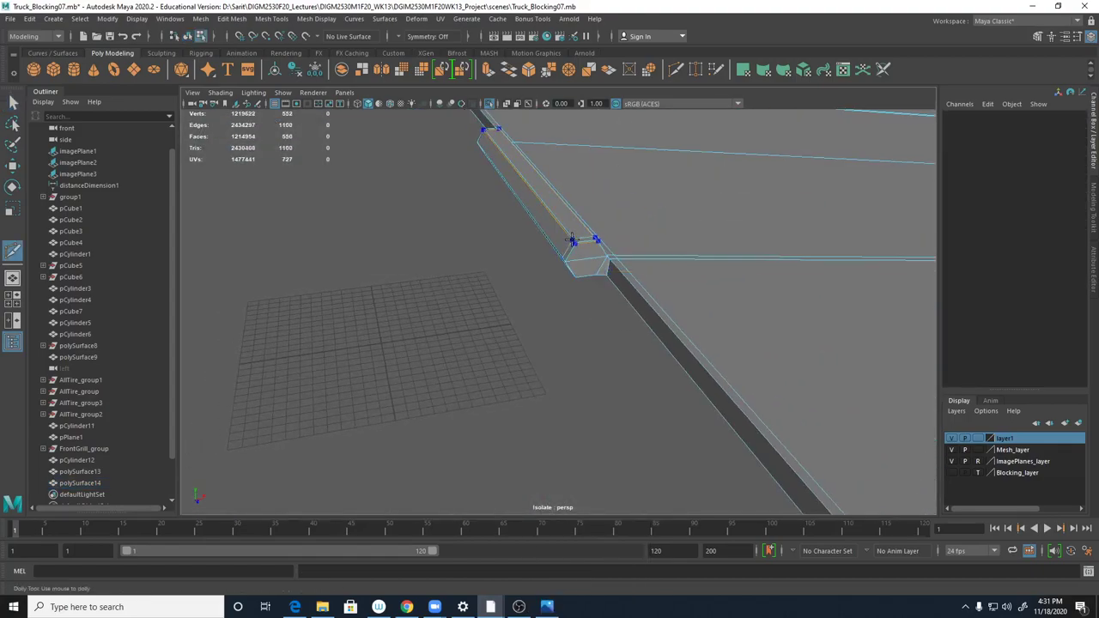
pyautogui.keyDown('ctrl'); pyautogui.click(484, 133); pyautogui.keyUp('ctrl')
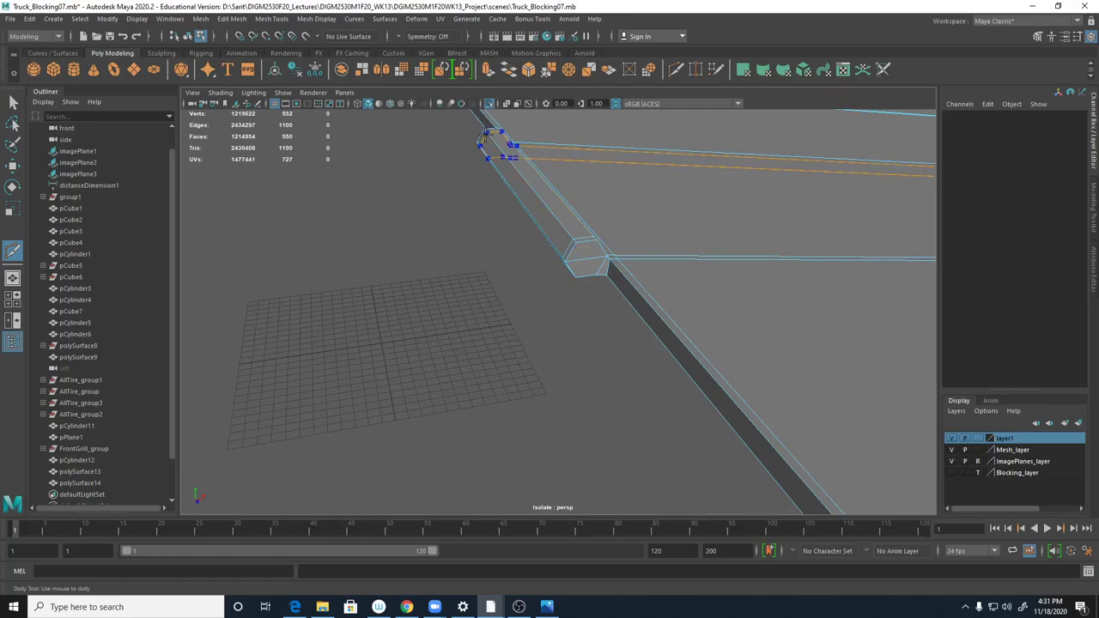
# - Preview the hood half smoothed, examine its hinge tabs and side strip, and return to the unsmoothed mesh
pyautogui.scroll(-5, 539, 382)
pyautogui.keyDown('alt'); pyautogui.moveTo(540, 382); pyautogui.dragTo(704, 353); pyautogui.keyUp('alt')
pyautogui.press('3')
pyautogui.press('1')
pyautogui.keyDown('alt'); pyautogui.moveTo(572, 312); pyautogui.dragTo(554, 173, button='right'); pyautogui.keyUp('alt')
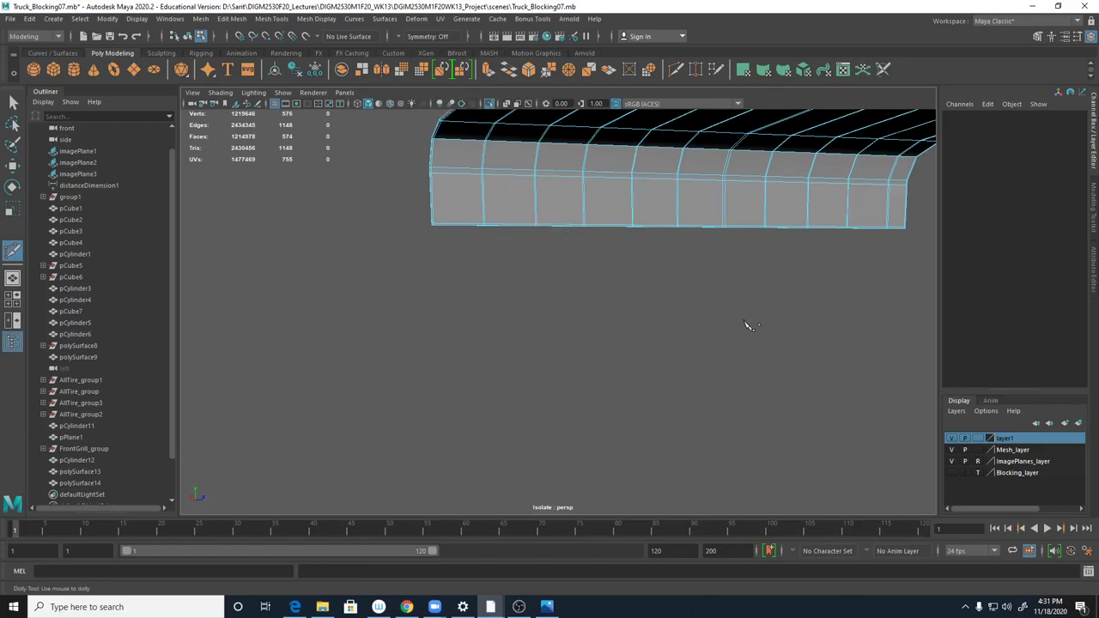
# - Bring back the full truck, select the opposite hood half as an object, isolate it and delete its construction history
pyautogui.hotkey('ctrl', '1')
pyautogui.keyDown('alt'); pyautogui.moveTo(741, 361); pyautogui.dragTo(248, 255, button='right'); pyautogui.keyUp('alt')
pyautogui.keyDown('alt'); pyautogui.moveTo(515, 262); pyautogui.dragTo(577, 356); pyautogui.keyUp('alt')
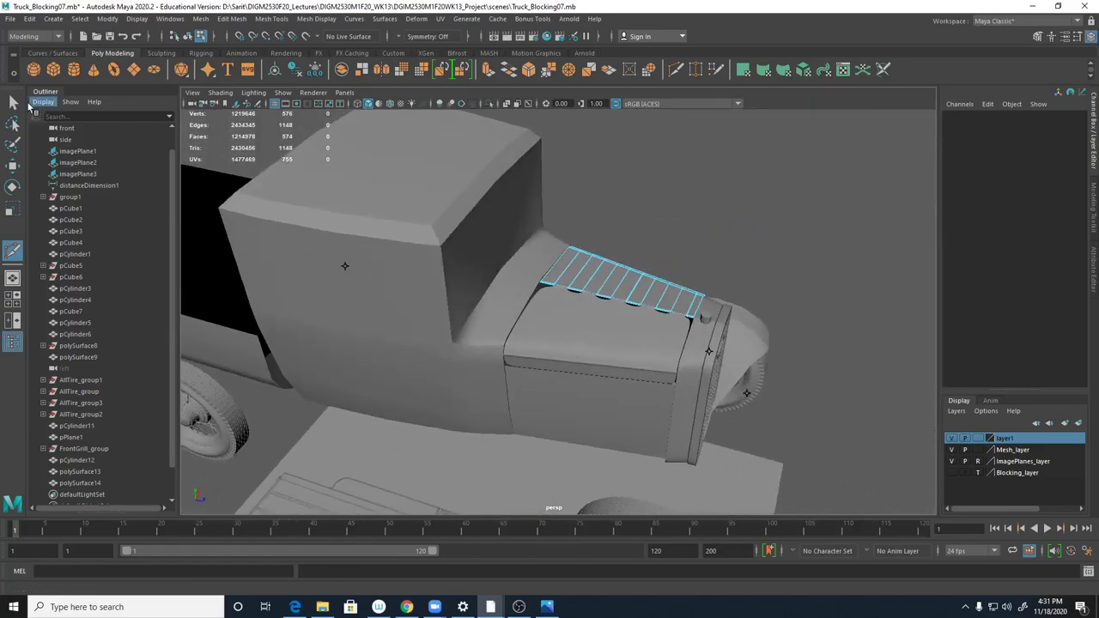
pyautogui.press('q')
pyautogui.click(639, 356)
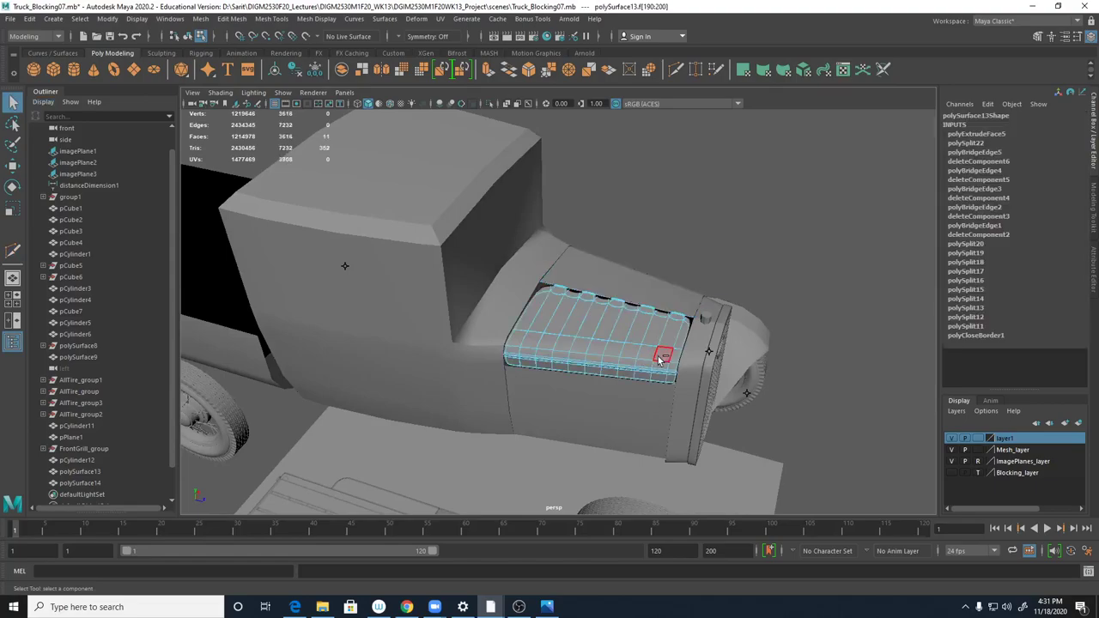
pyautogui.hotkey('ctrl', '1')
pyautogui.hotkey('ctrl', 'z')
pyautogui.moveTo(680, 319); pyautogui.dragTo(685, 275, button='right')
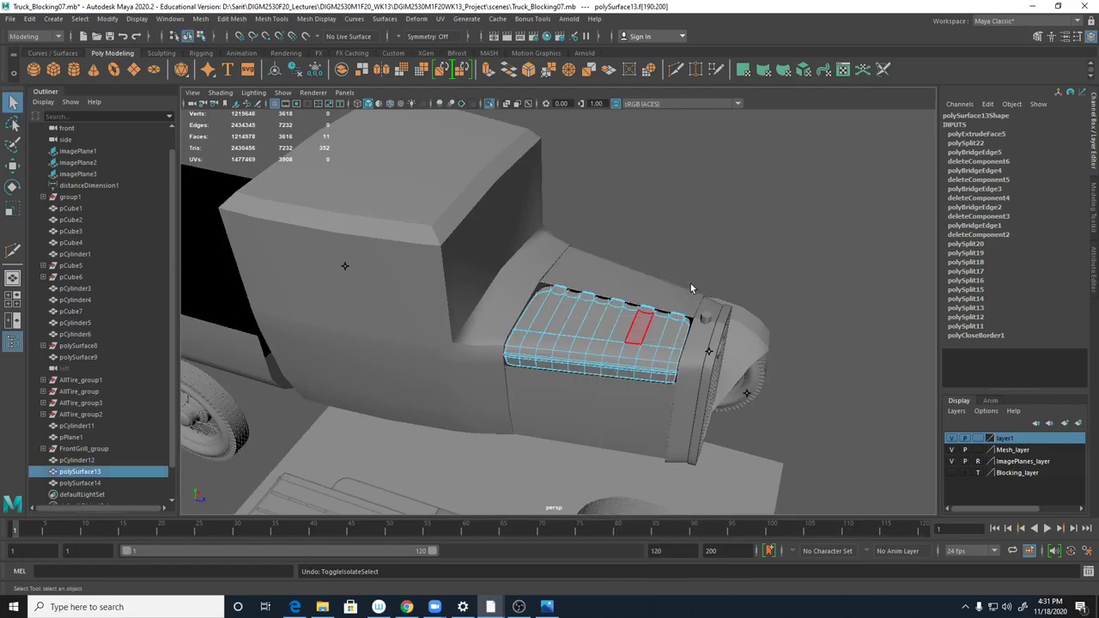
pyautogui.hotkey('ctrl', '1')
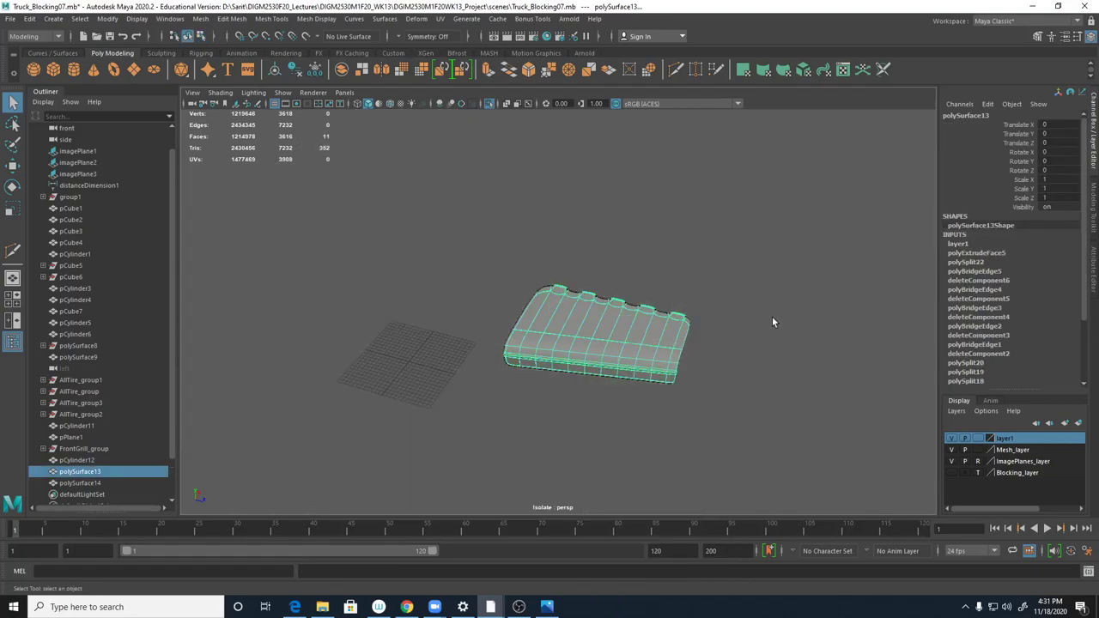
pyautogui.hotkey('alt', 'shift', 'd')
# - Display this hood half unsmoothed and insert edge loops close to its end edge and the lower edge of its side
pyautogui.keyDown('alt'); pyautogui.moveTo(603, 345); pyautogui.dragTo(939, 378, button='right'); pyautogui.keyUp('alt')
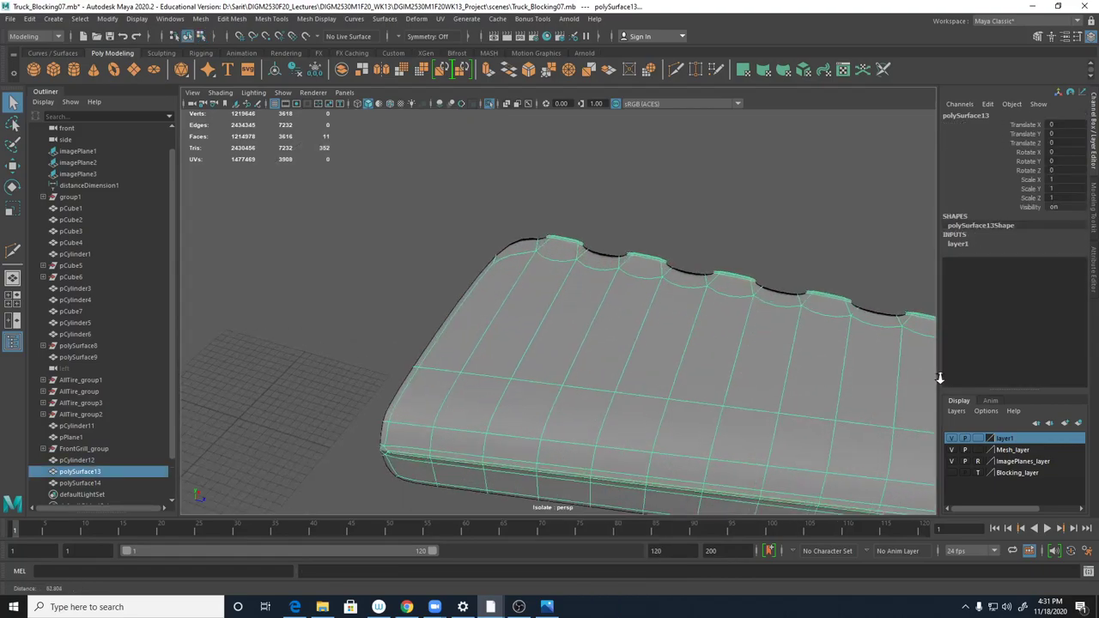
pyautogui.press('1')
pyautogui.keyDown('alt'); pyautogui.moveTo(733, 378); pyautogui.dragTo(636, 402); pyautogui.keyUp('alt')
pyautogui.keyDown('alt'); pyautogui.moveTo(636, 406); pyautogui.dragTo(656, 393, button='right'); pyautogui.keyUp('alt')
pyautogui.keyDown('alt'); pyautogui.moveTo(655, 393); pyautogui.dragTo(587, 300, button='middle'); pyautogui.keyUp('alt')
pyautogui.keyDown('alt'); pyautogui.moveTo(587, 300); pyautogui.dragTo(403, 268, button='right'); pyautogui.keyUp('alt')
pyautogui.click(440, 355)
pyautogui.press('Escape')
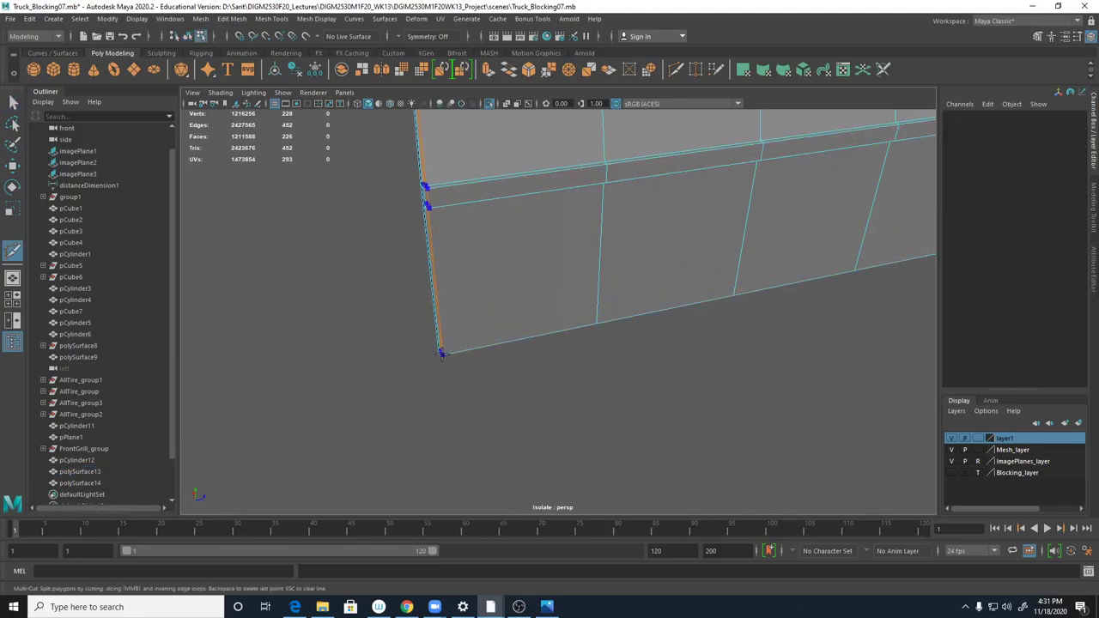
pyautogui.click(439, 349)
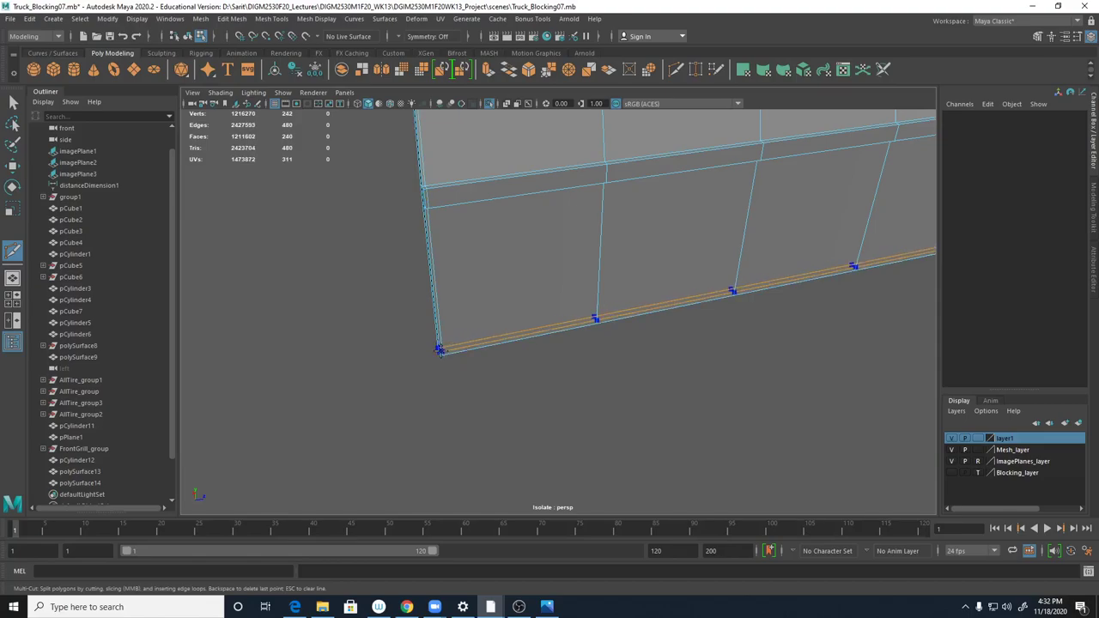
# - Insert an edge loop along the hood half's top surface, close to its hinge edge
pyautogui.keyDown('alt'); pyautogui.moveTo(555, 201); pyautogui.dragTo(501, 271); pyautogui.keyUp('alt')
pyautogui.keyDown('alt'); pyautogui.moveTo(501, 272); pyautogui.dragTo(626, 331, button='right'); pyautogui.keyUp('alt')
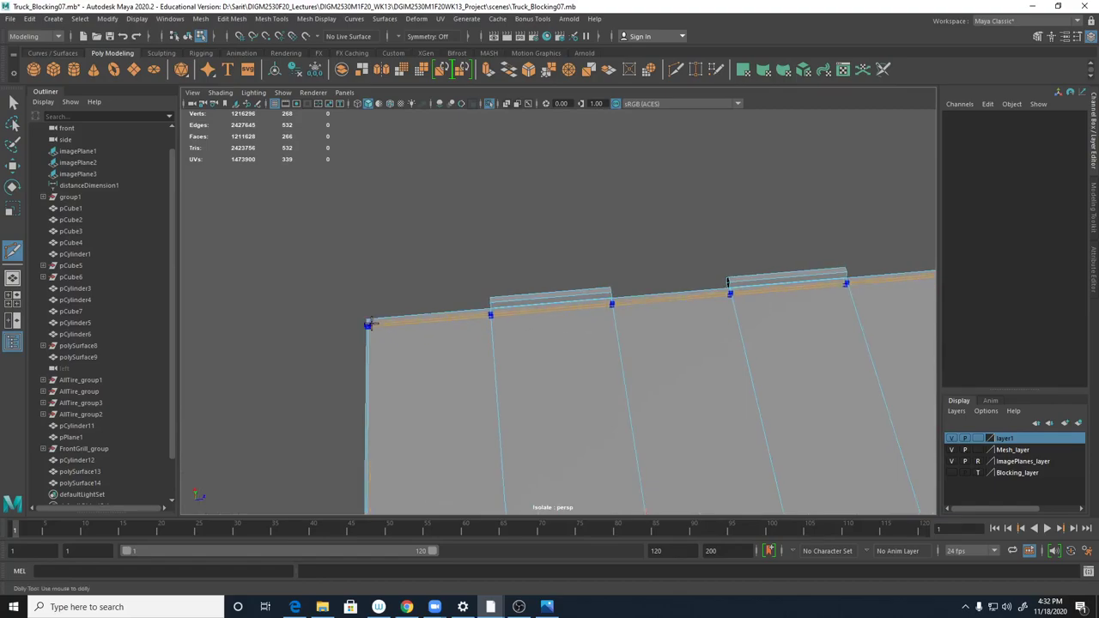
pyautogui.keyDown('ctrl'); pyautogui.click(369, 323); pyautogui.keyUp('ctrl')
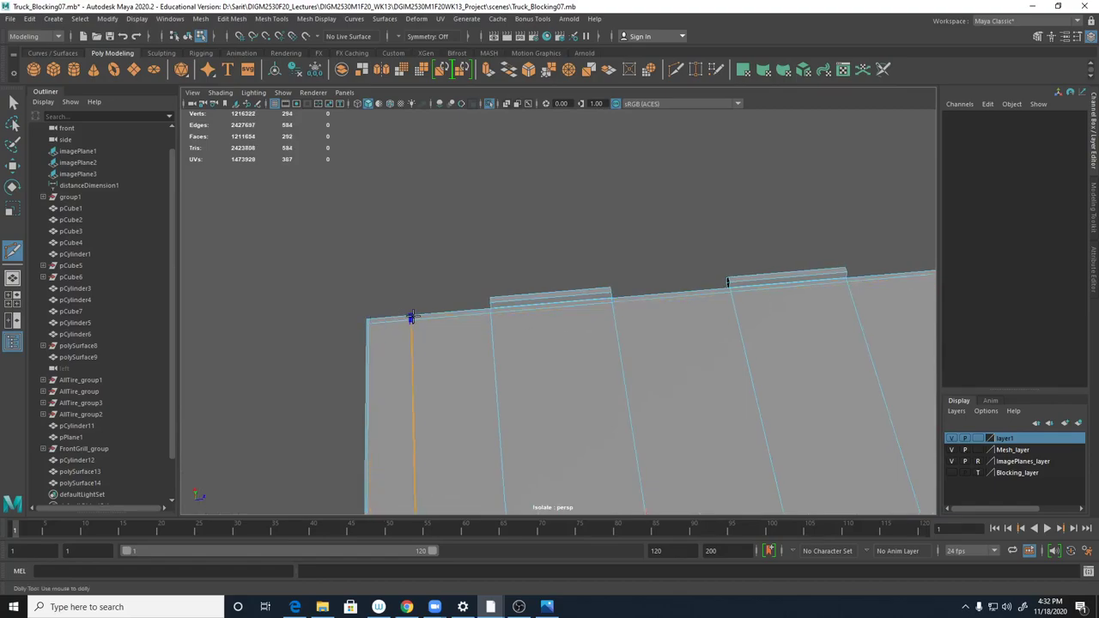
# - Insert edge loops across the hood half just inside both ends of each hinge tab and along its far end edge
pyautogui.keyDown('ctrl'); pyautogui.click(492, 303); pyautogui.keyUp('ctrl')
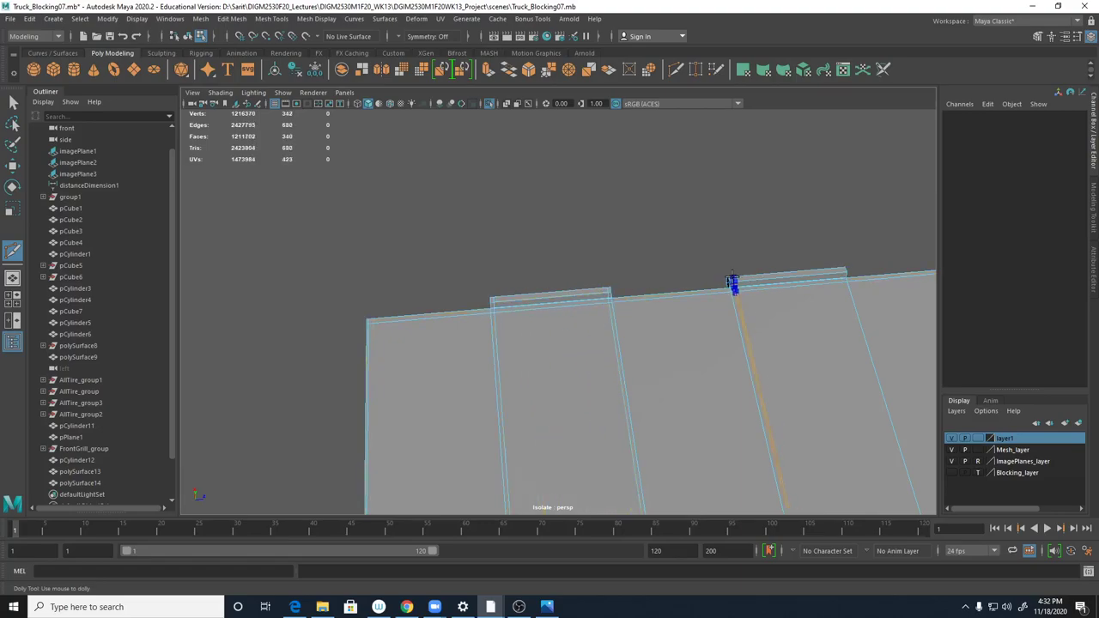
pyautogui.keyDown('ctrl'); pyautogui.click(731, 284); pyautogui.keyUp('ctrl')
pyautogui.keyDown('alt'); pyautogui.moveTo(891, 381); pyautogui.dragTo(410, 356, button='middle'); pyautogui.keyUp('alt')
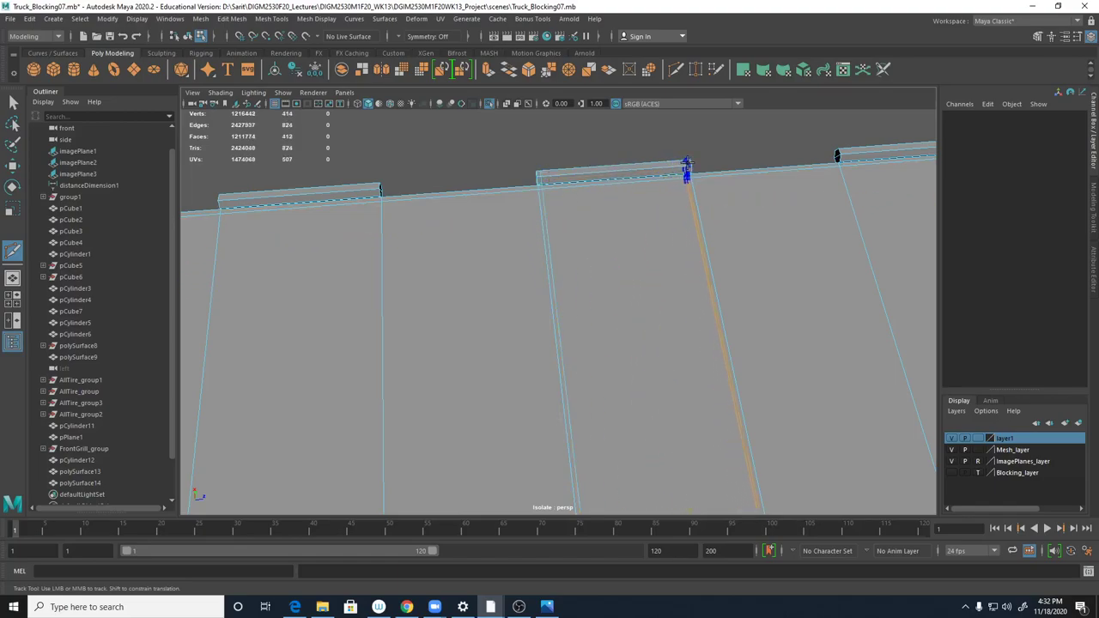
pyautogui.keyDown('alt'); pyautogui.moveTo(752, 225); pyautogui.dragTo(520, 196, button='middle'); pyautogui.keyUp('alt')
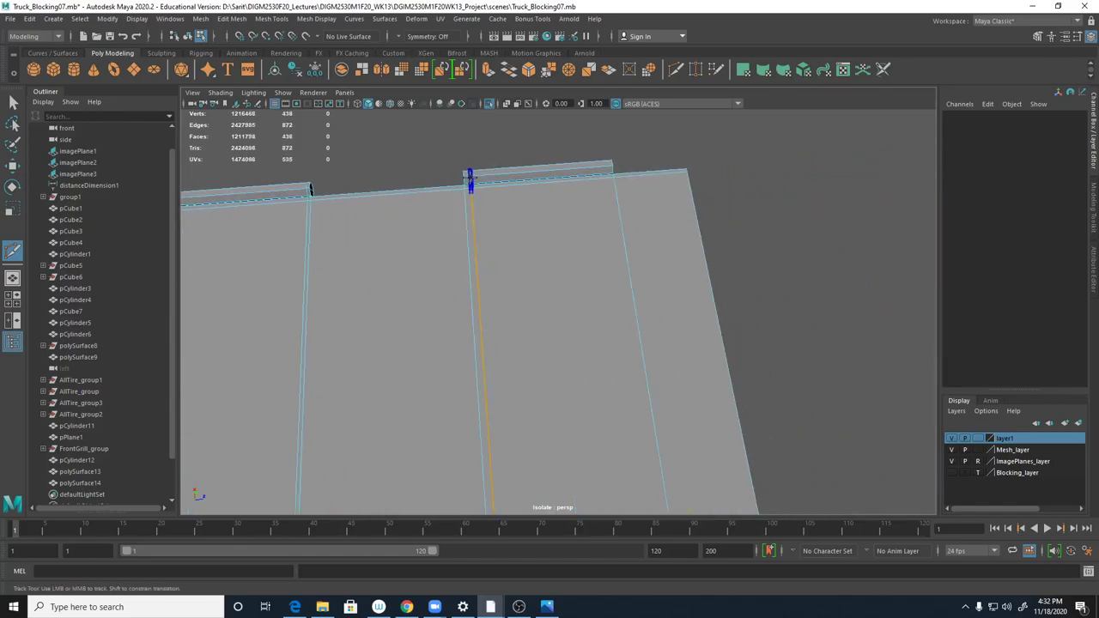
pyautogui.keyDown('ctrl'); pyautogui.click(468, 180); pyautogui.keyUp('ctrl')
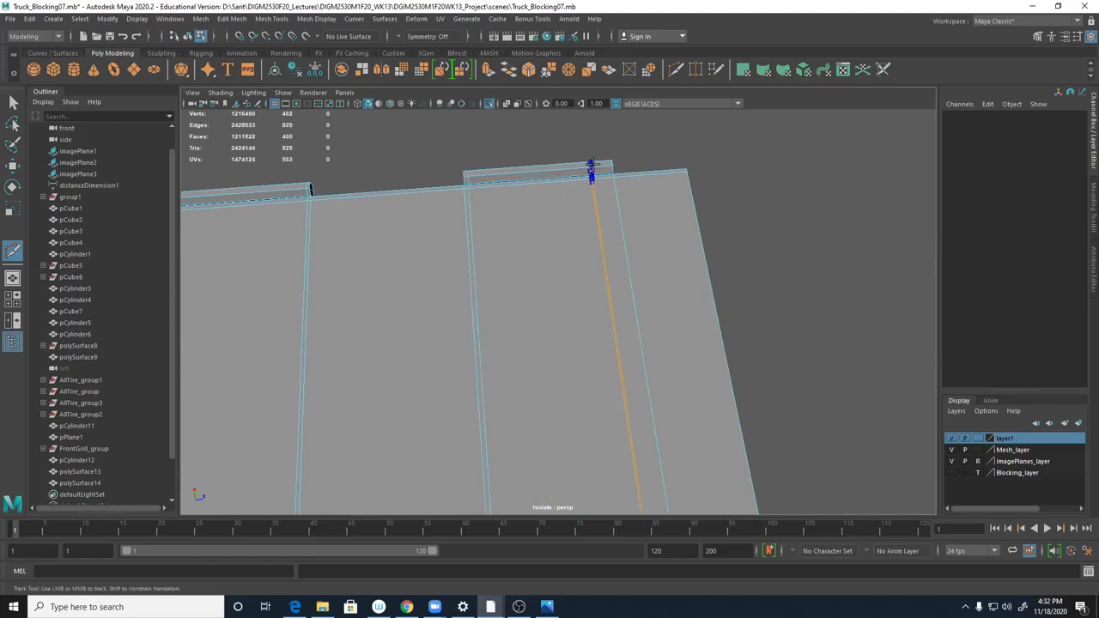
pyautogui.keyDown('ctrl'); pyautogui.click(607, 172); pyautogui.keyUp('ctrl')
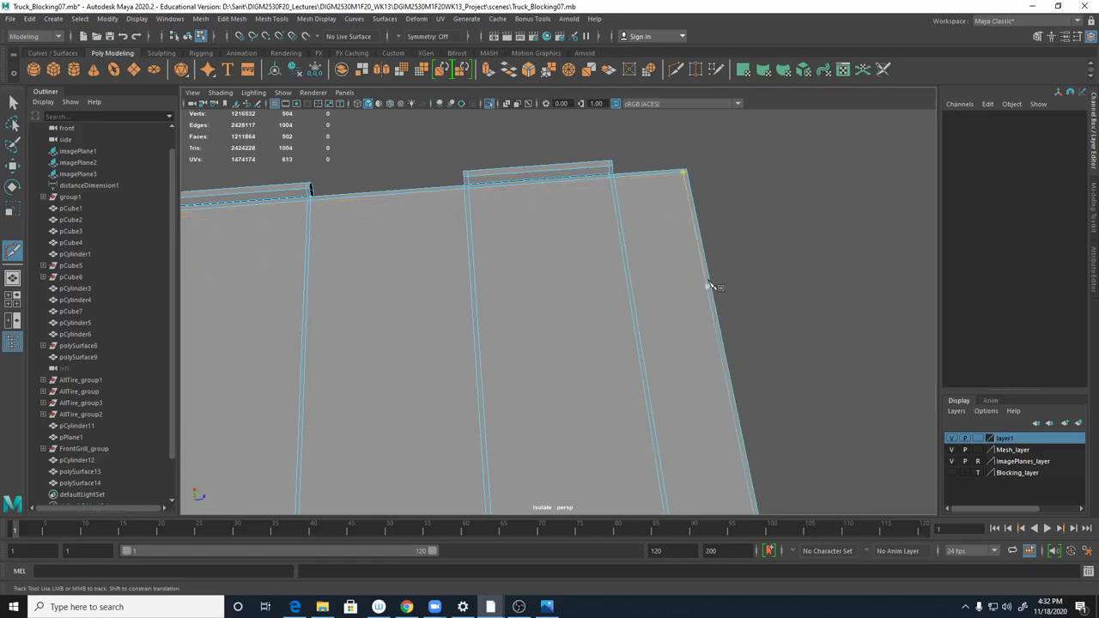
# - Preview the hood half smoothed and examine its bend and hinge tabs from the end
pyautogui.press('3')
pyautogui.keyDown('alt'); pyautogui.moveTo(719, 310); pyautogui.dragTo(262, 276, button='right'); pyautogui.keyUp('alt')
pyautogui.keyDown('alt'); pyautogui.moveTo(438, 351); pyautogui.dragTo(258, 320); pyautogui.keyUp('alt')
pyautogui.keyDown('alt'); pyautogui.moveTo(541, 365); pyautogui.dragTo(755, 367, button='right'); pyautogui.keyUp('alt')
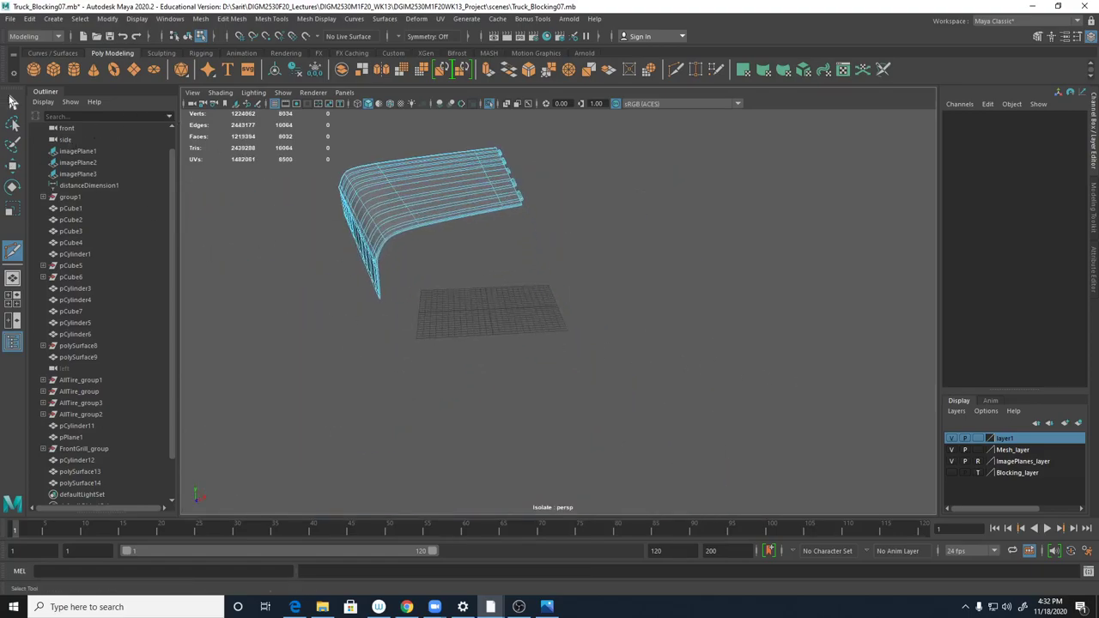
# - Leave the cutting tool and quit Maya, saving the changes to Truck_Blocking07.mb and continuing past the student version notice
pyautogui.click(12, 100)
pyautogui.hotkey('ctrl', 'q')
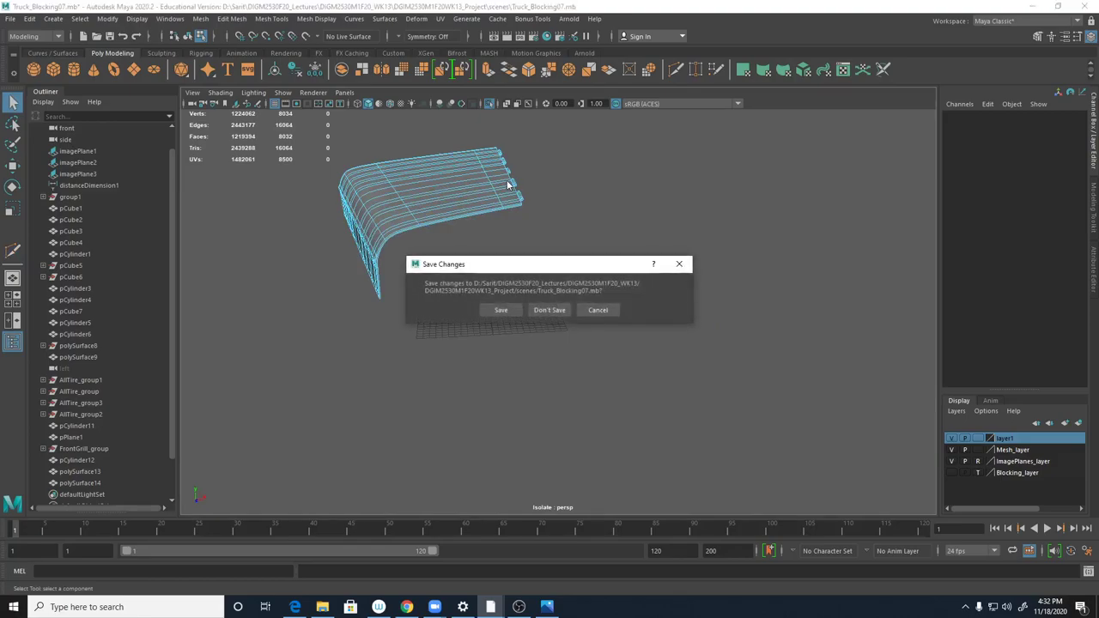
pyautogui.click(503, 311)
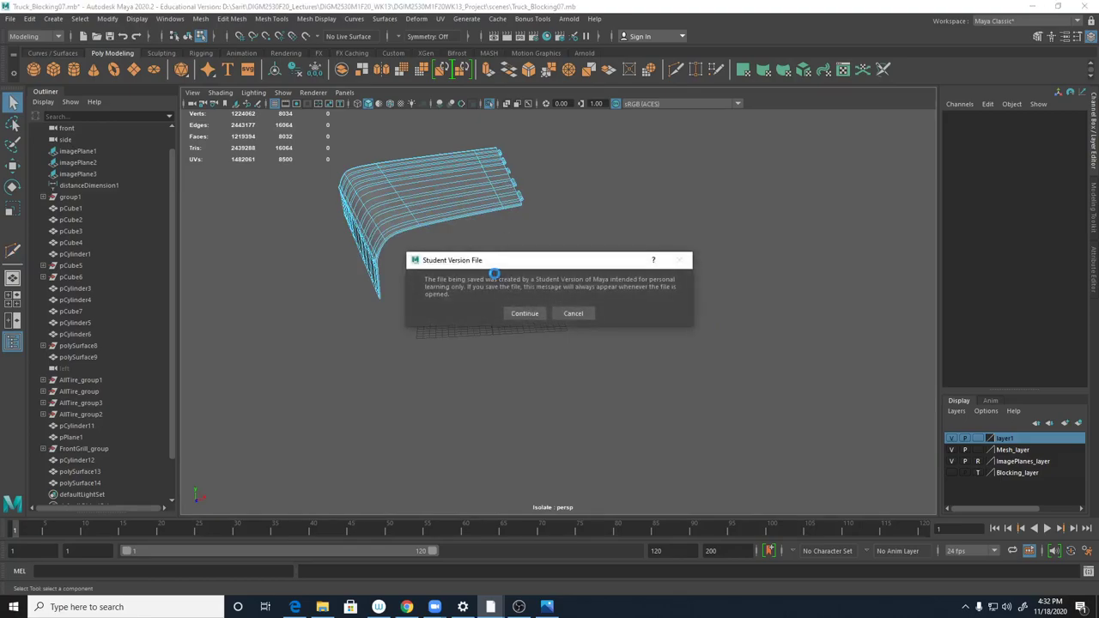
pyautogui.click(519, 314)
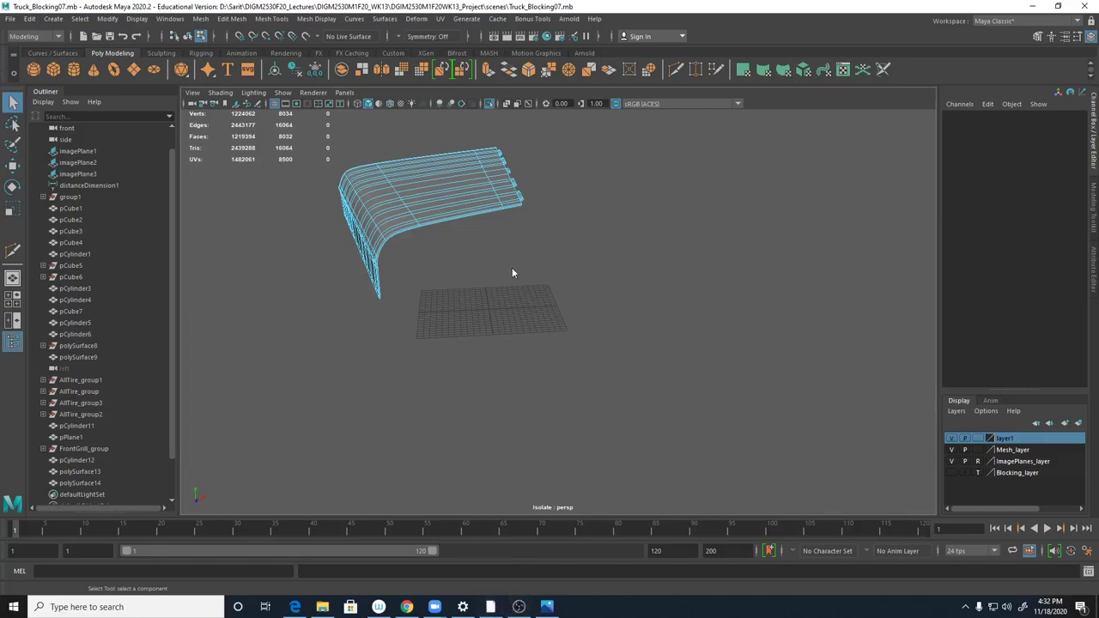
pyautogui.hotkey('alt', 'Tab')
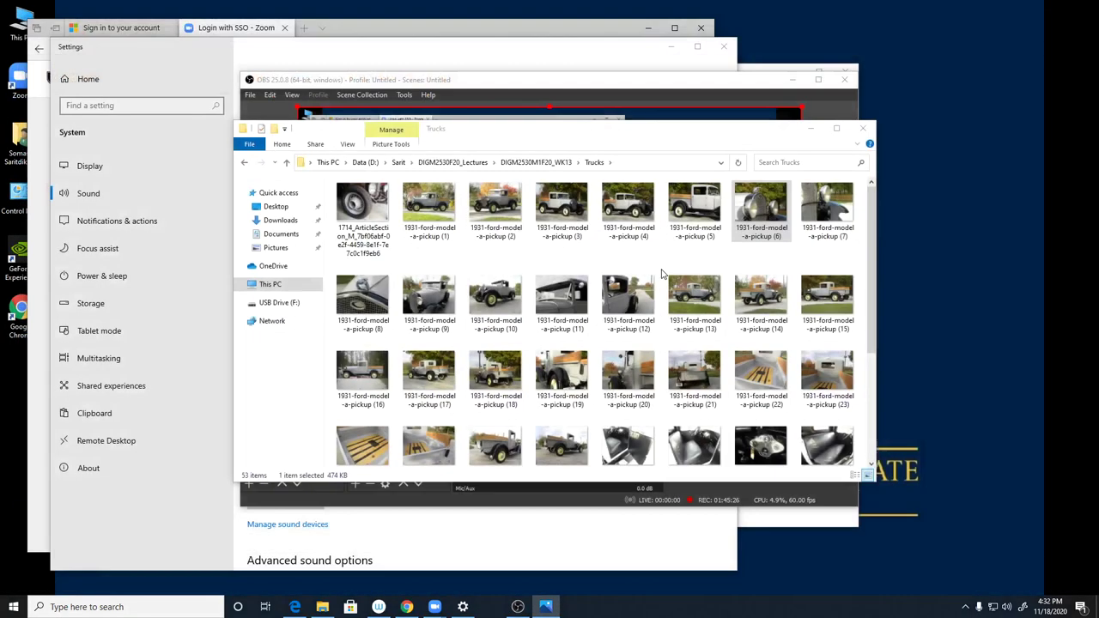